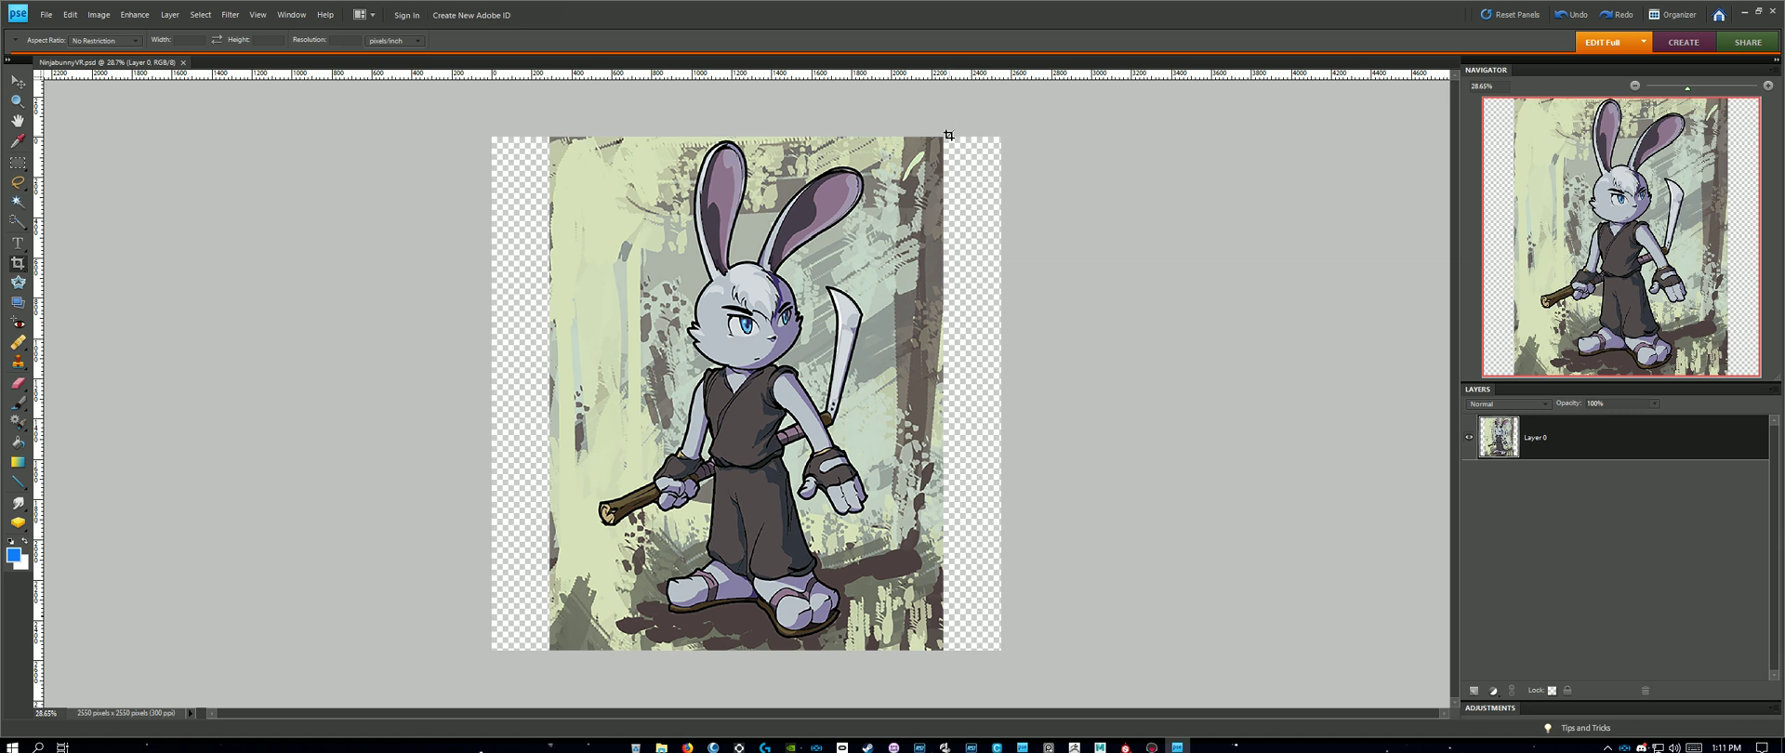
{"action": "left_click", "coordinate": [1126, 746]}
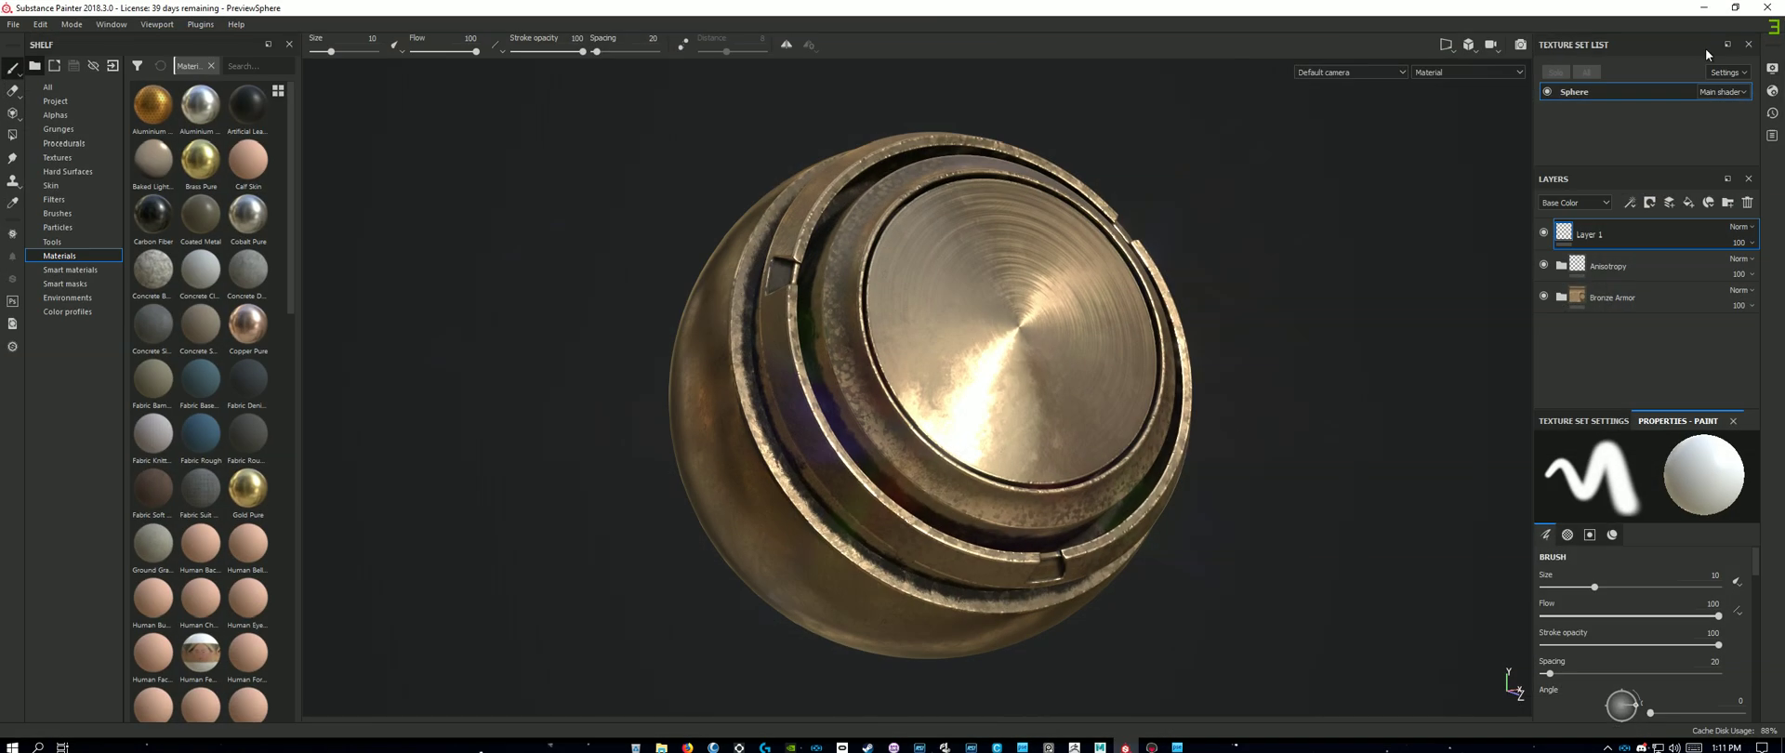
{"action": "left_click", "coordinate": [1704, 7]}
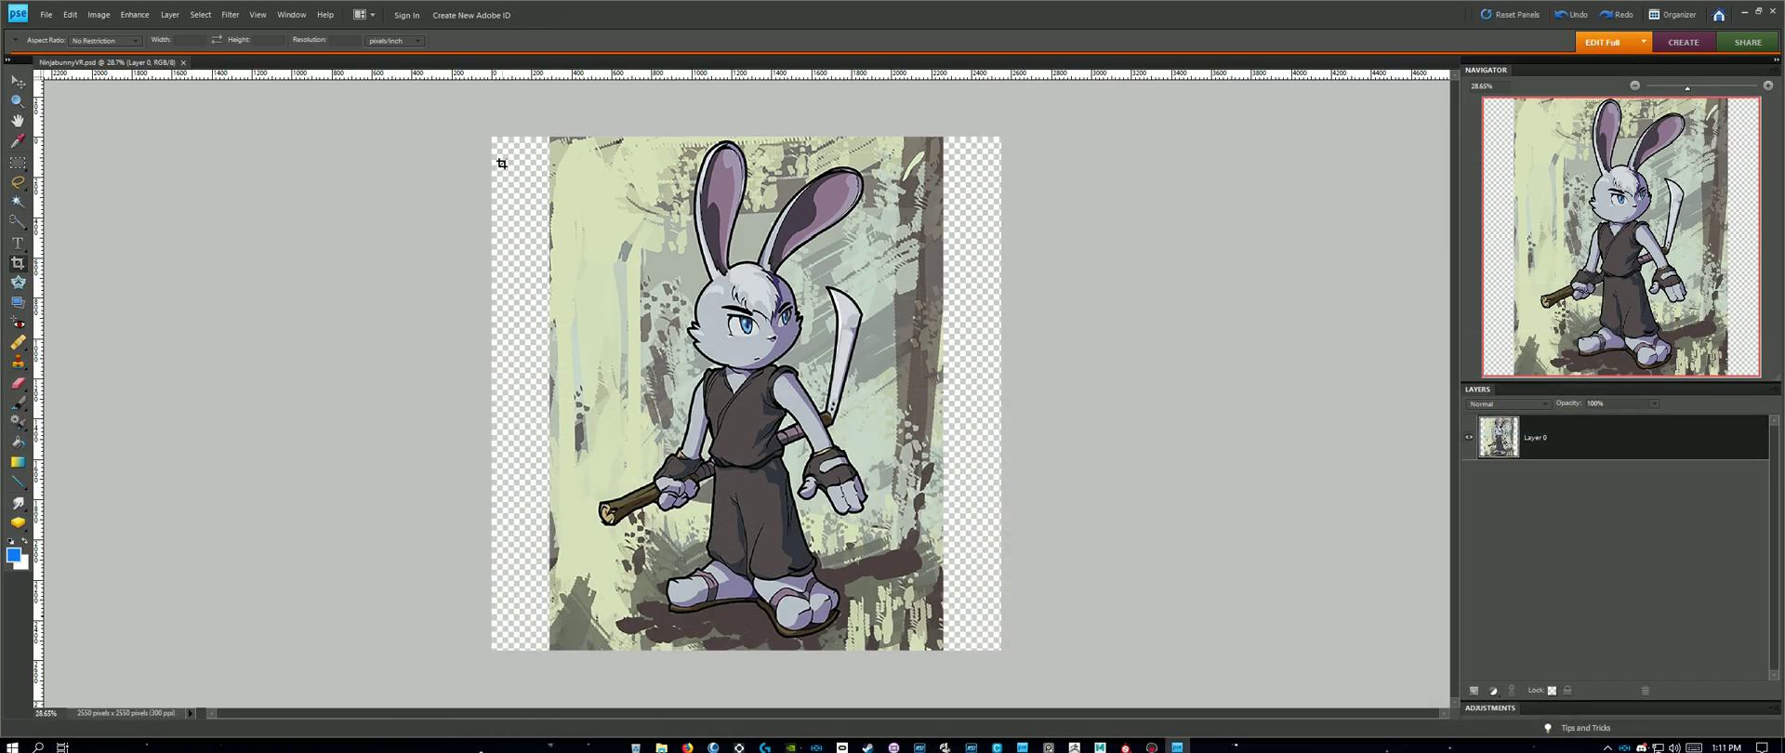
Step: Check the canvas size of the ninja bunny artwork without changing its dimensions
{"action": "left_click", "coordinate": [97, 15]}
{"action": "mouse_move", "coordinate": [119, 93]}
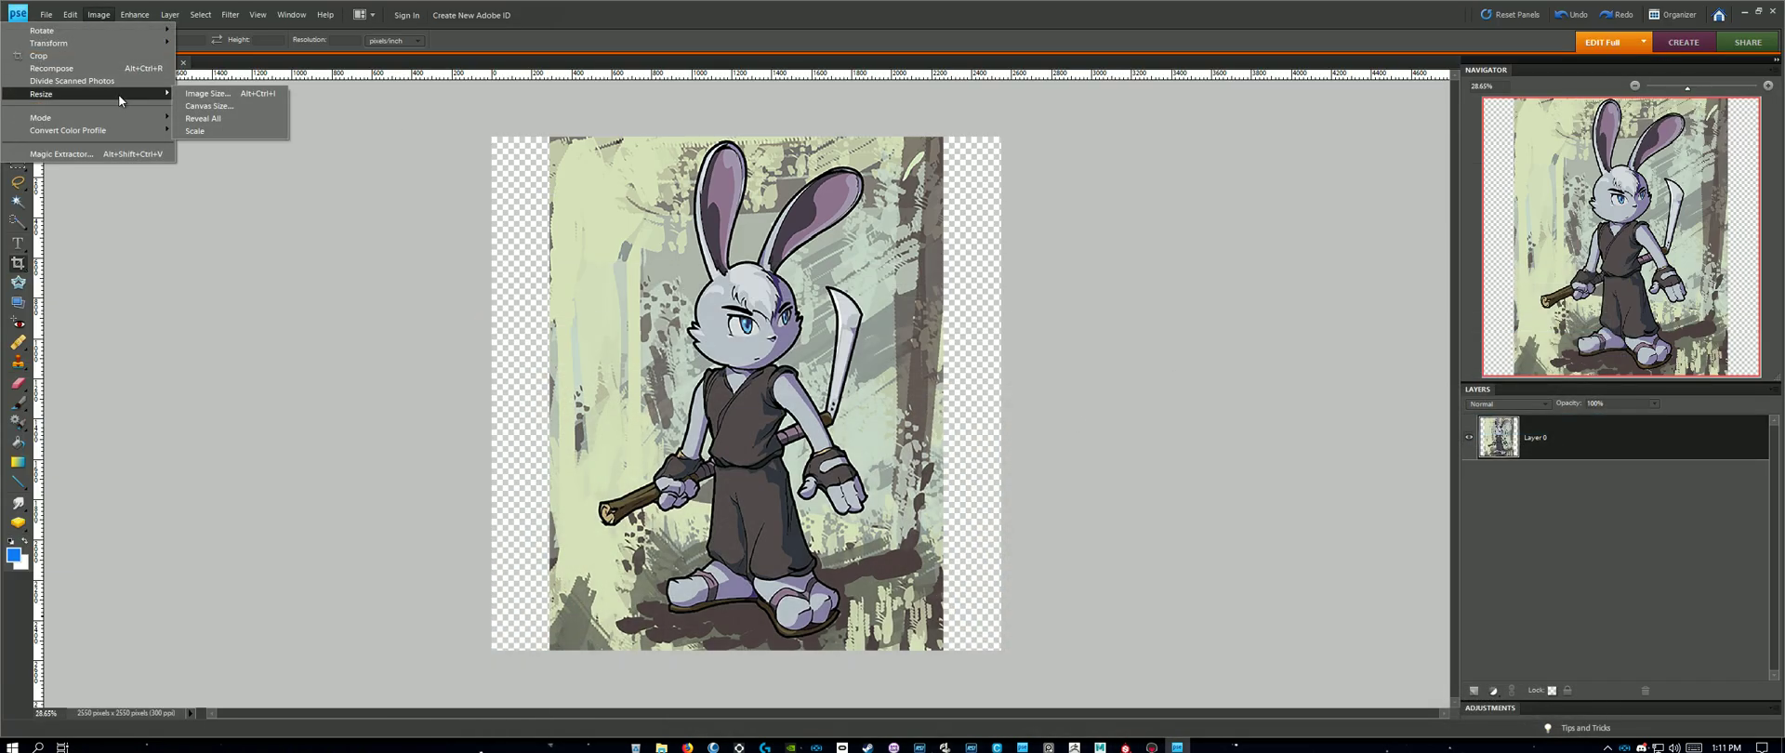
{"action": "left_click", "coordinate": [253, 106]}
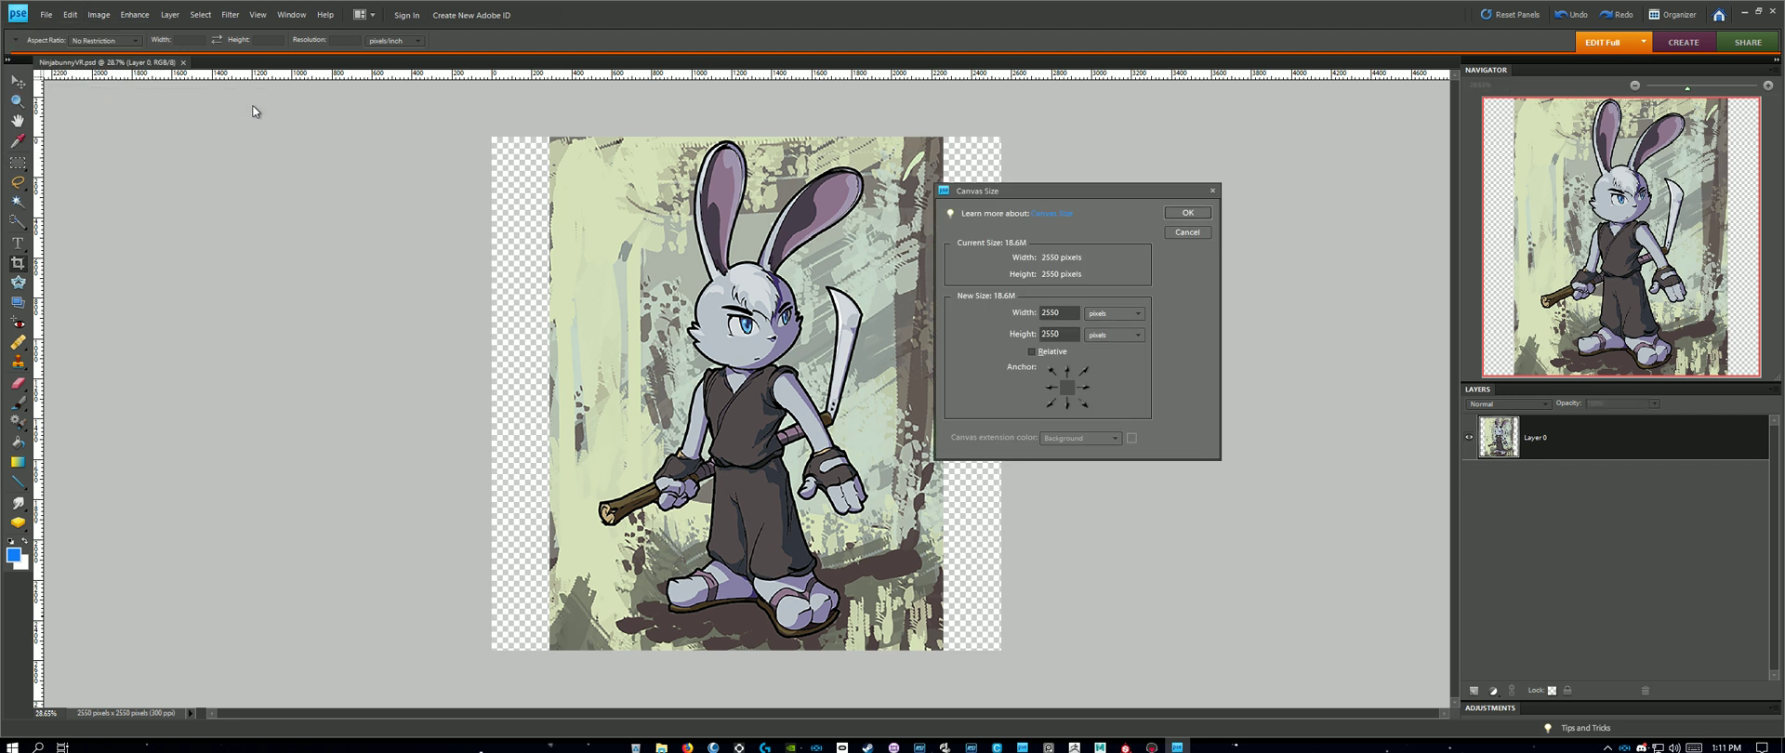
{"action": "left_click_drag", "start_coordinate": [1080, 194], "coordinate": [1189, 196]}
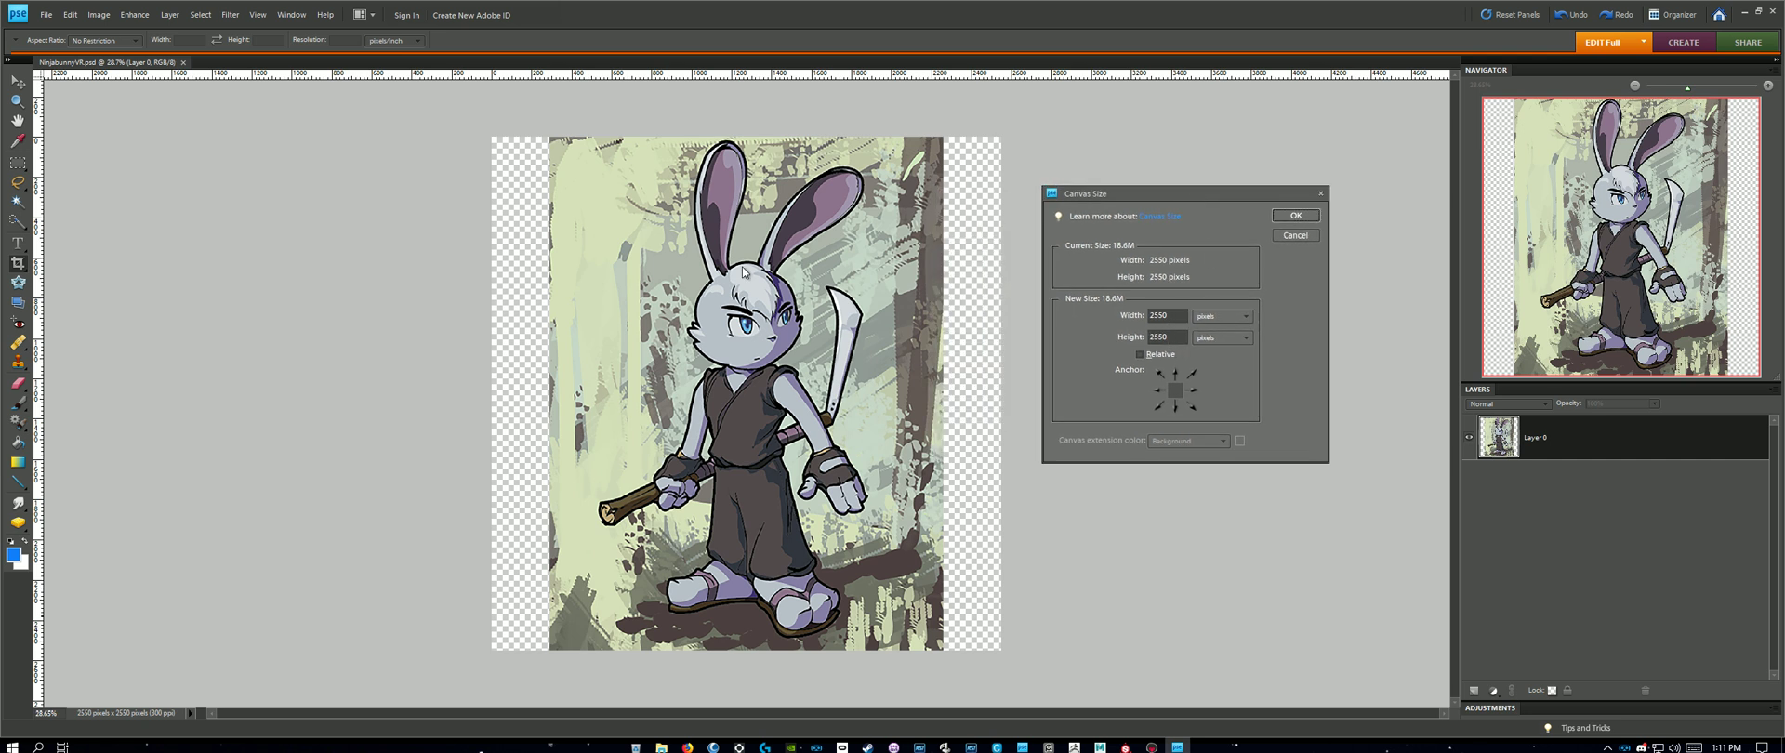
{"action": "left_click", "coordinate": [1296, 216]}
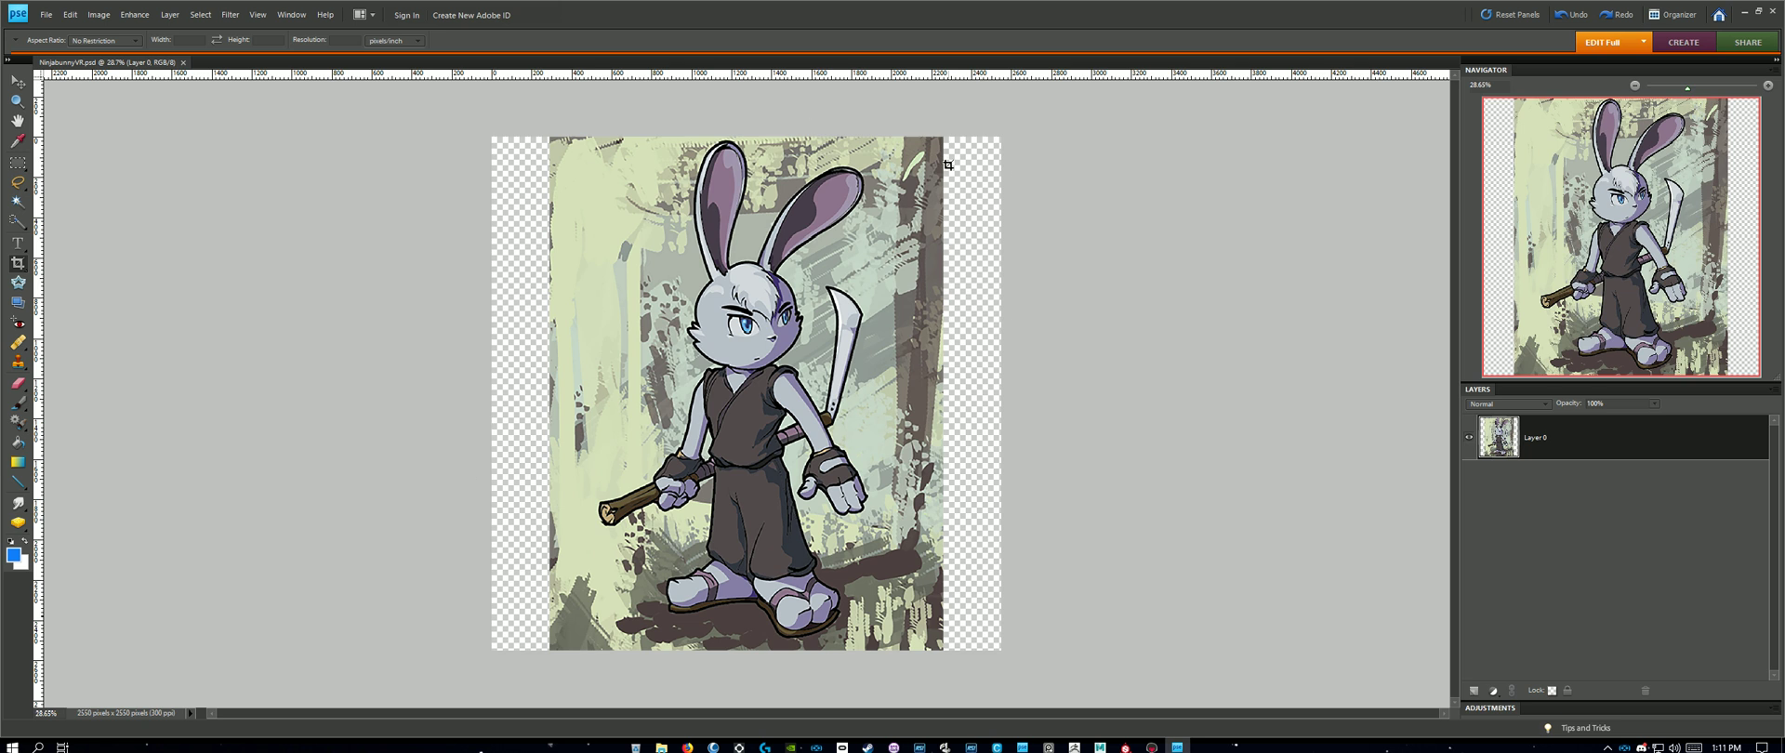
Step: Switch to Maya, turn on face selection mode and display the four-view layout
{"action": "left_click", "coordinate": [1746, 13]}
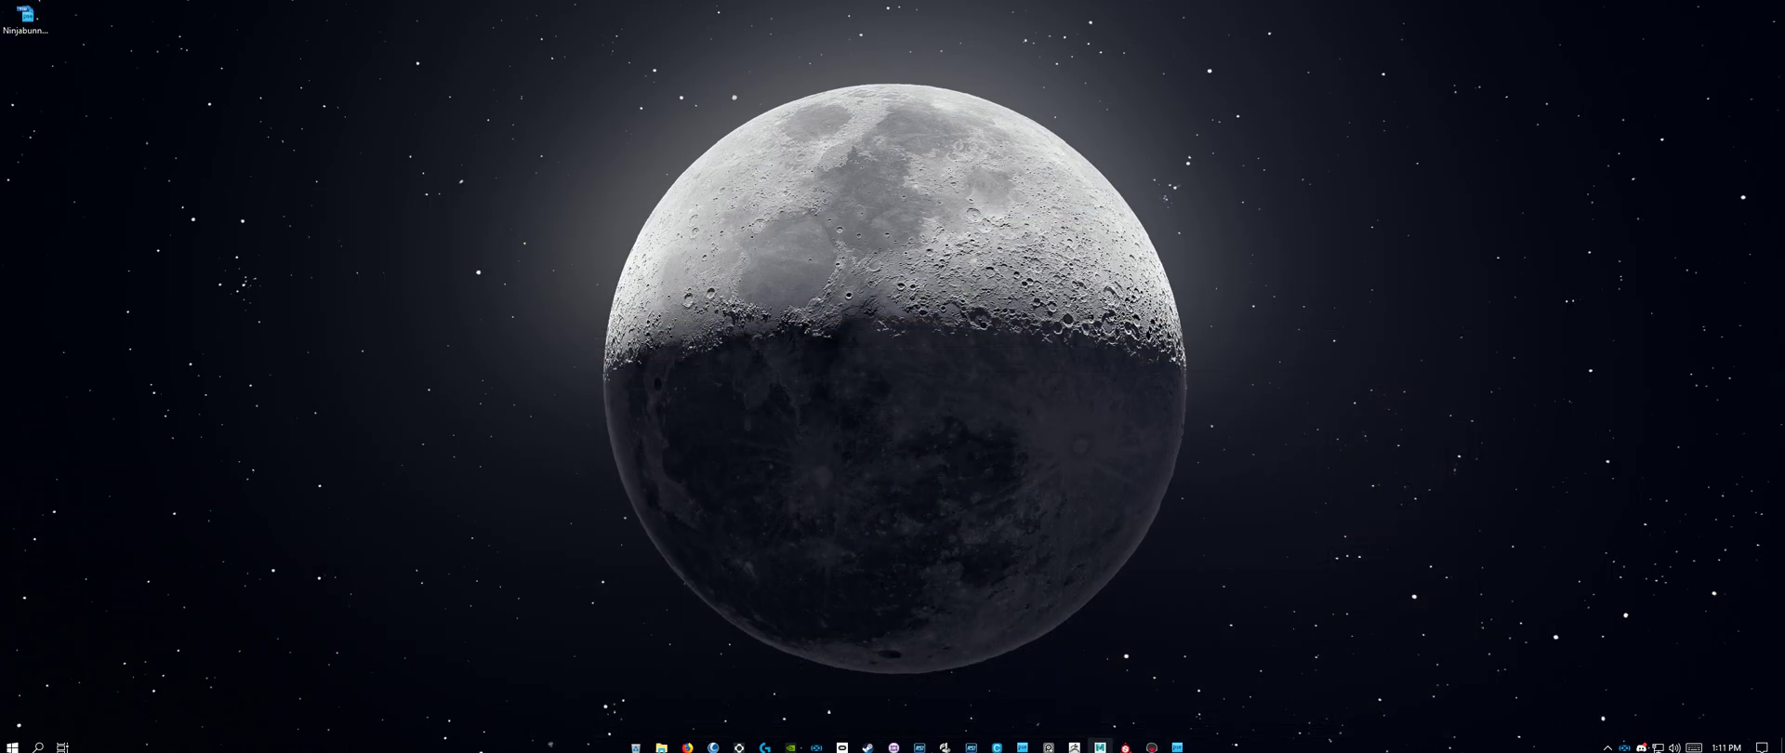
{"action": "left_click", "coordinate": [1100, 746]}
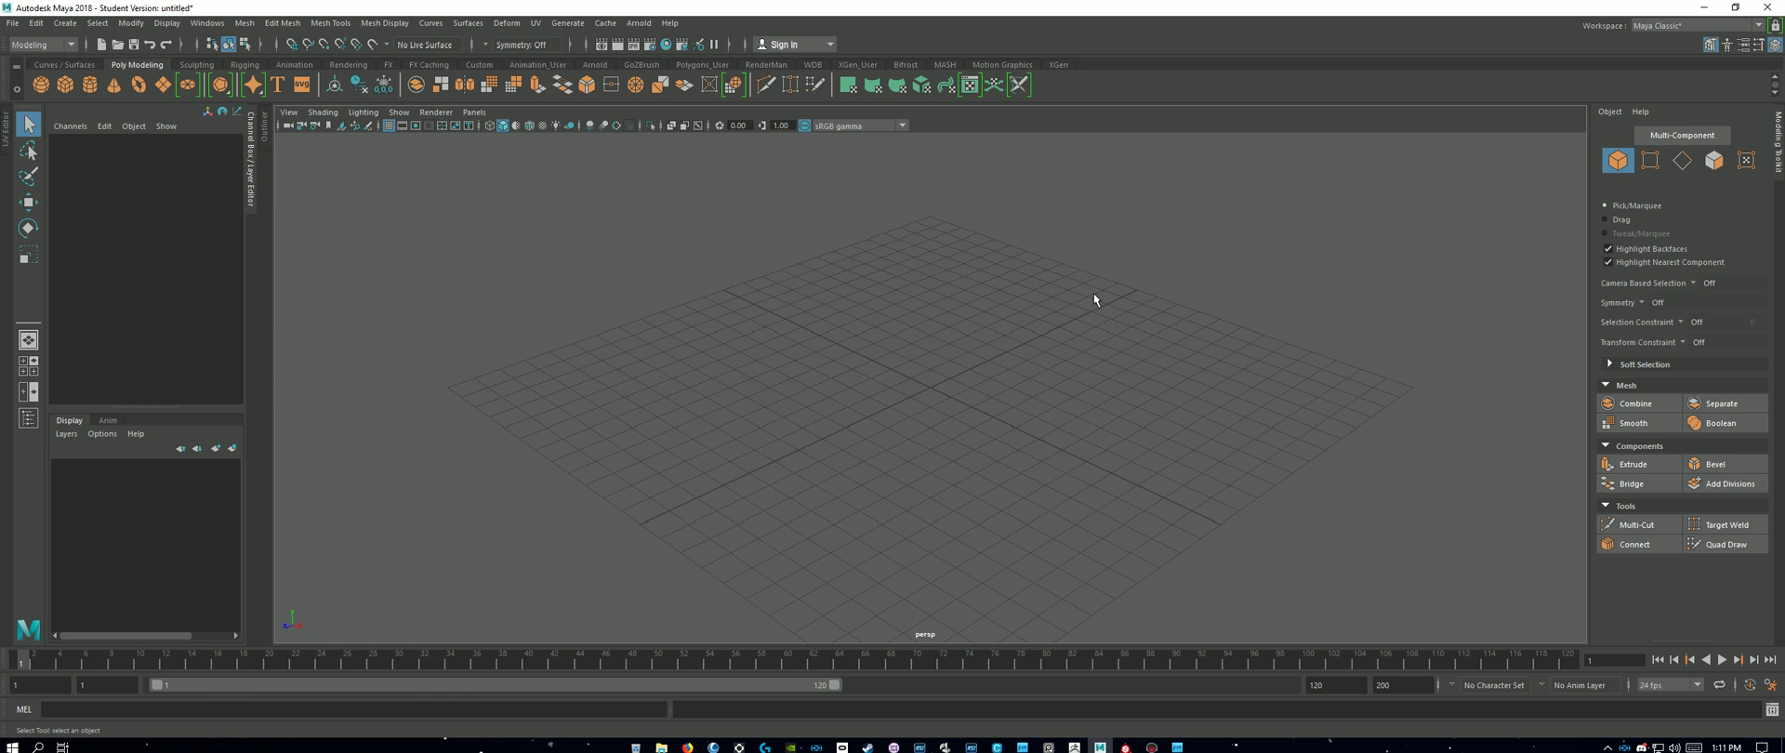
{"action": "left_click_drag", "start_coordinate": [1099, 223], "coordinate": [1168, 350], "text": "alt"}
{"action": "scroll", "coordinate": [969, 351], "scroll_direction": "up", "scroll_amount": 3}
{"action": "left_click", "coordinate": [1714, 160]}
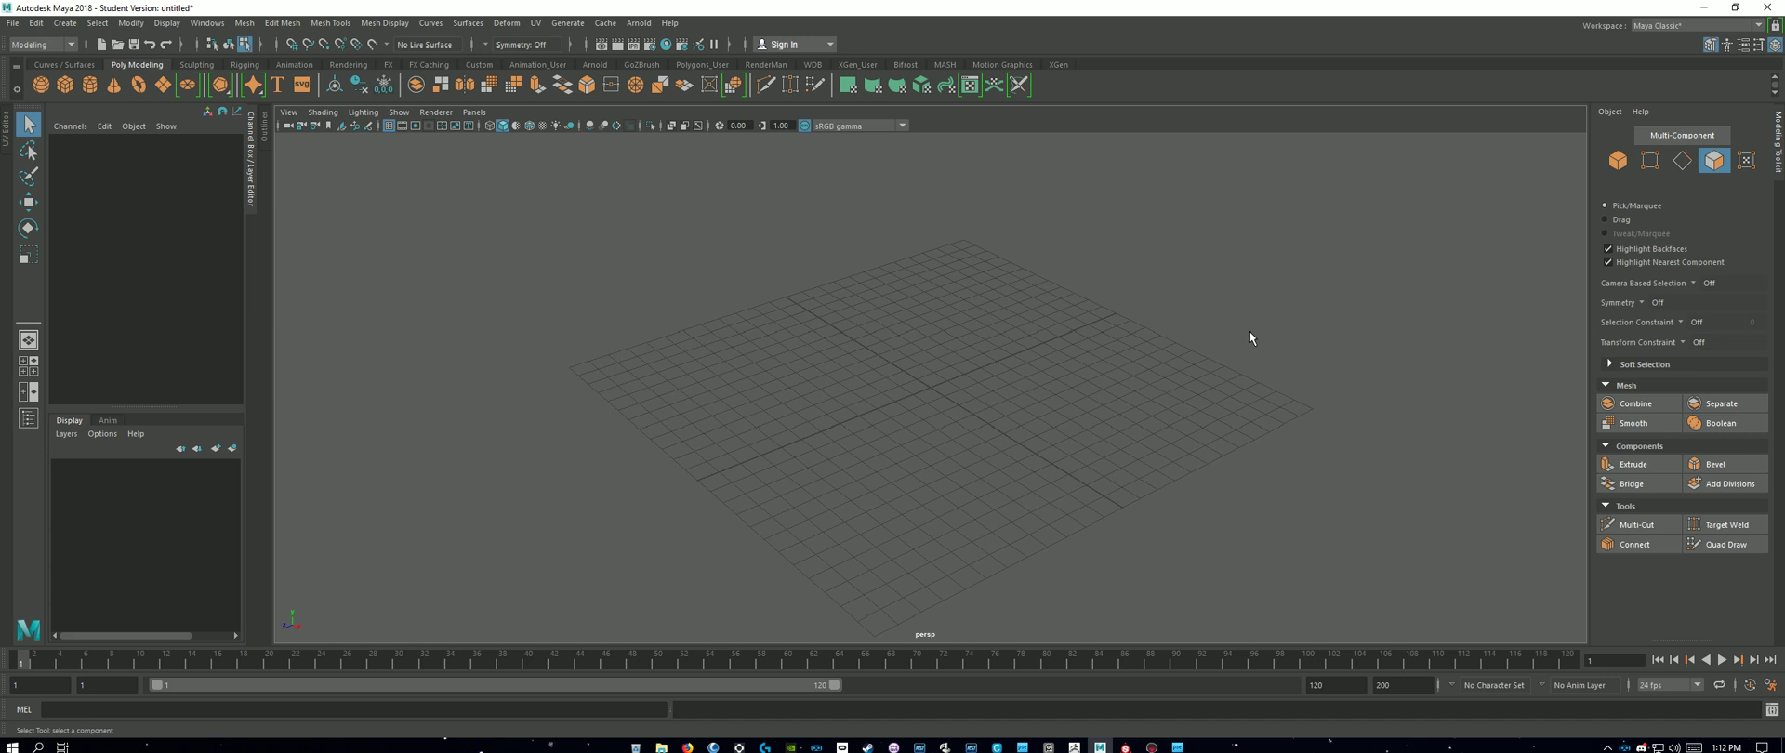
{"action": "mouse_move", "coordinate": [1132, 430]}
{"action": "left_mouse_down", "text": "alt"}
{"action": "mouse_move", "coordinate": [1175, 401]}
{"action": "mouse_move", "coordinate": [1158, 476]}
{"action": "mouse_move", "coordinate": [1023, 410]}
{"action": "mouse_move", "coordinate": [1178, 432]}
{"action": "mouse_move", "coordinate": [1099, 451]}
{"action": "mouse_move", "coordinate": [1108, 483]}
{"action": "mouse_move", "coordinate": [1109, 430]}
{"action": "left_mouse_up", "text": "alt"}
{"action": "key", "text": "space"}
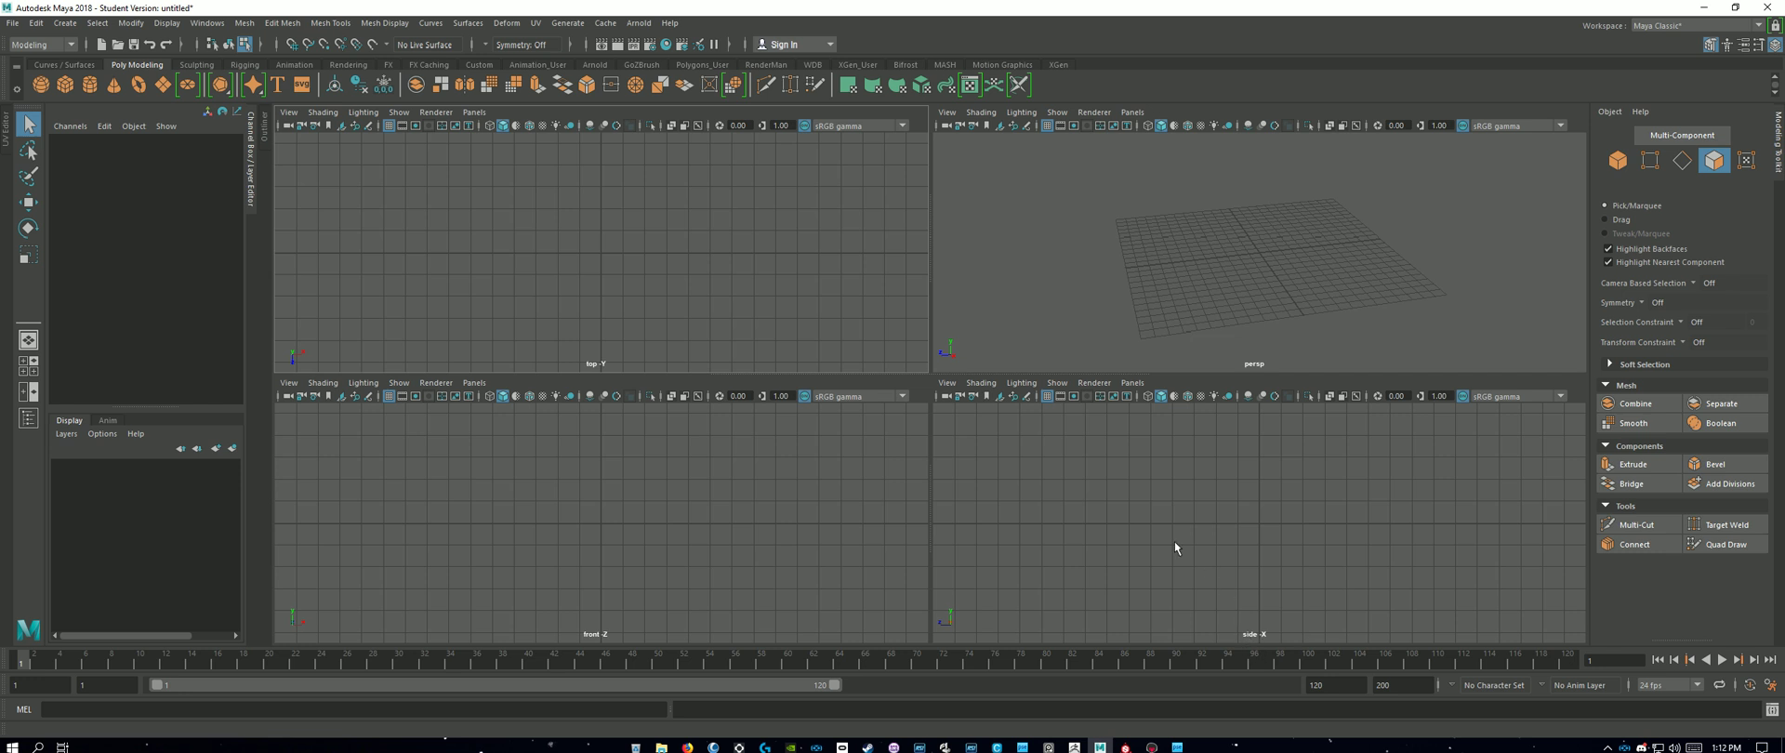
Step: Import NinjabunnyVR.psd from the Desktop as an image plane in the side view
{"action": "left_click", "coordinate": [955, 387]}
{"action": "mouse_move", "coordinate": [1004, 695]}
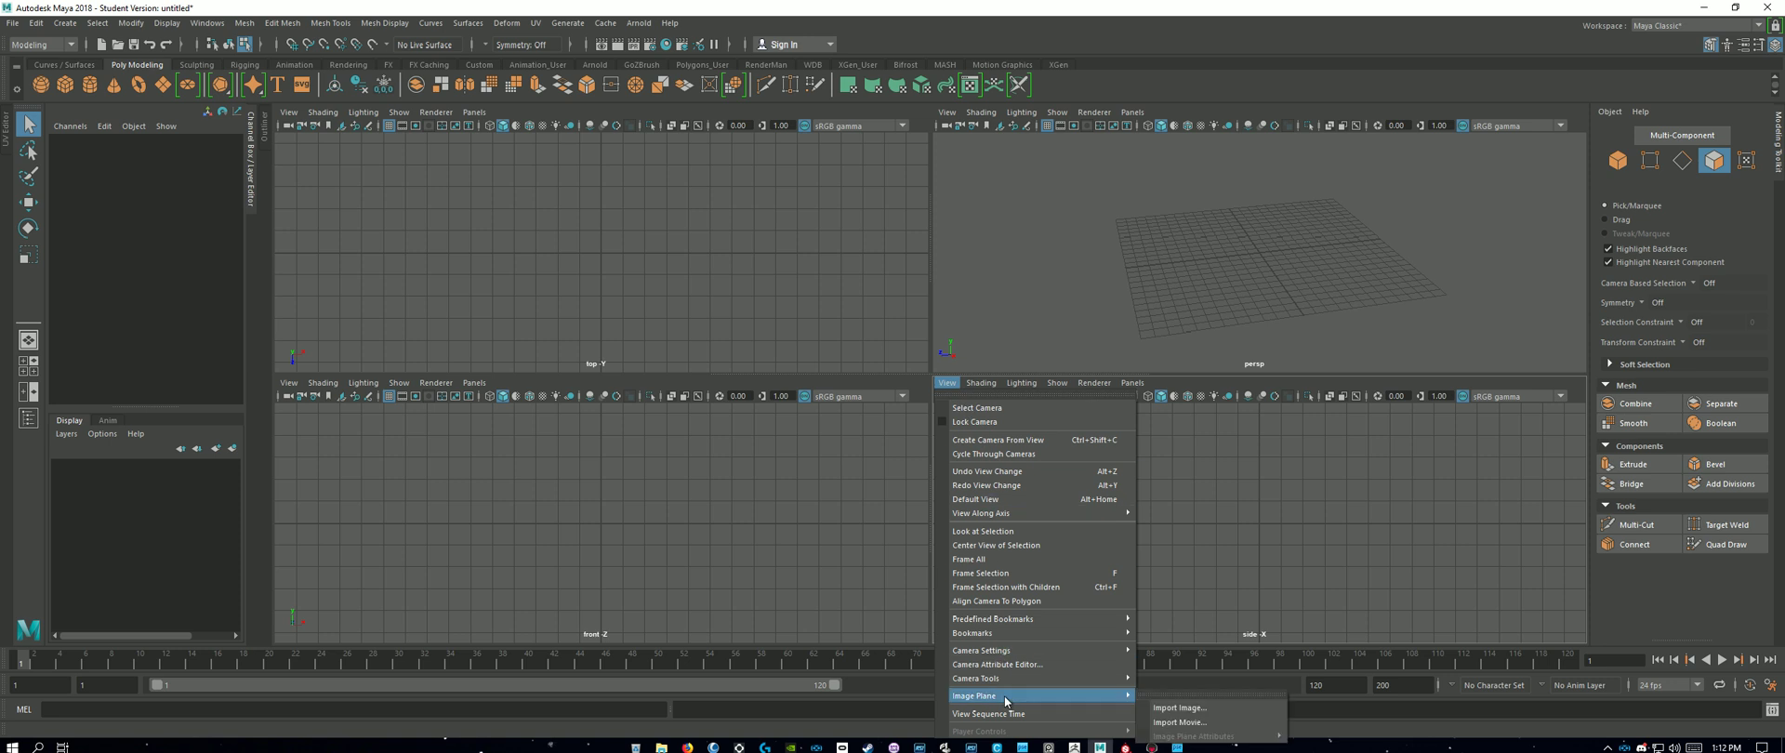
{"action": "left_click", "coordinate": [1209, 708]}
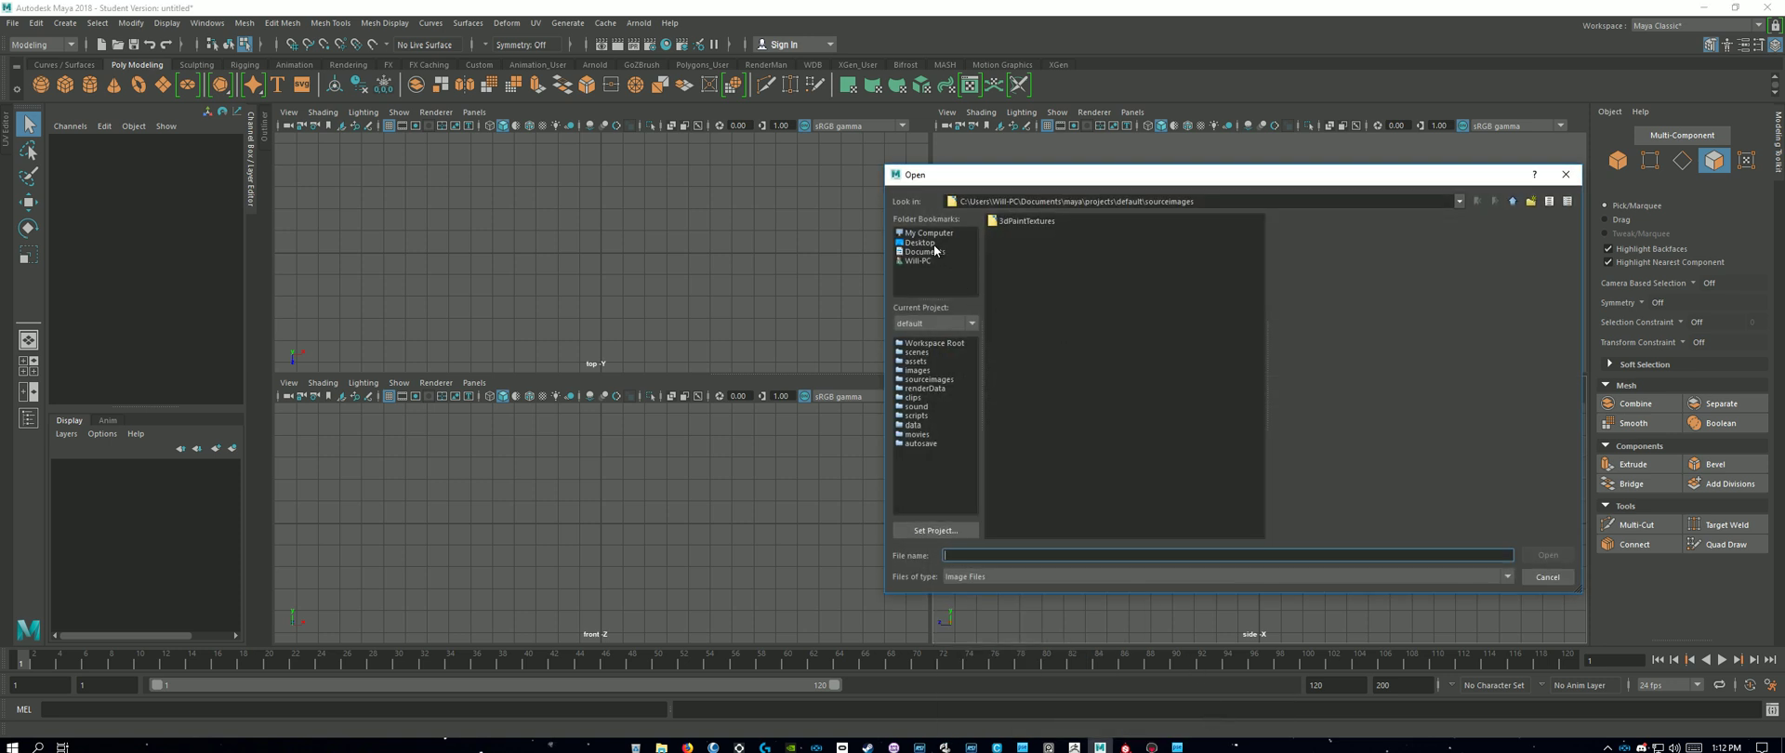
{"action": "left_click", "coordinate": [920, 243]}
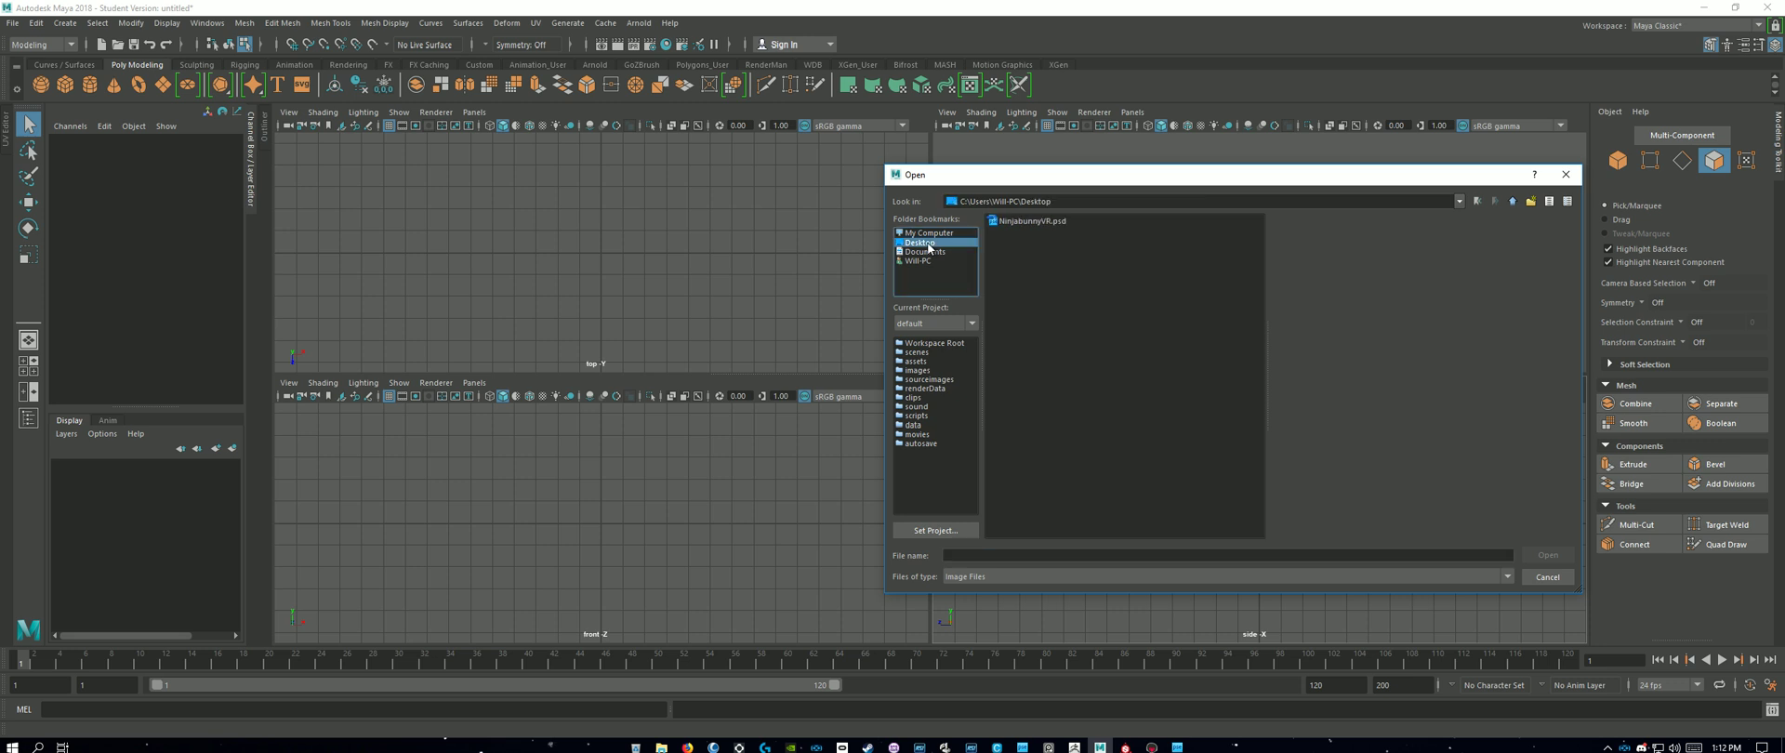
{"action": "double_click", "coordinate": [1030, 221]}
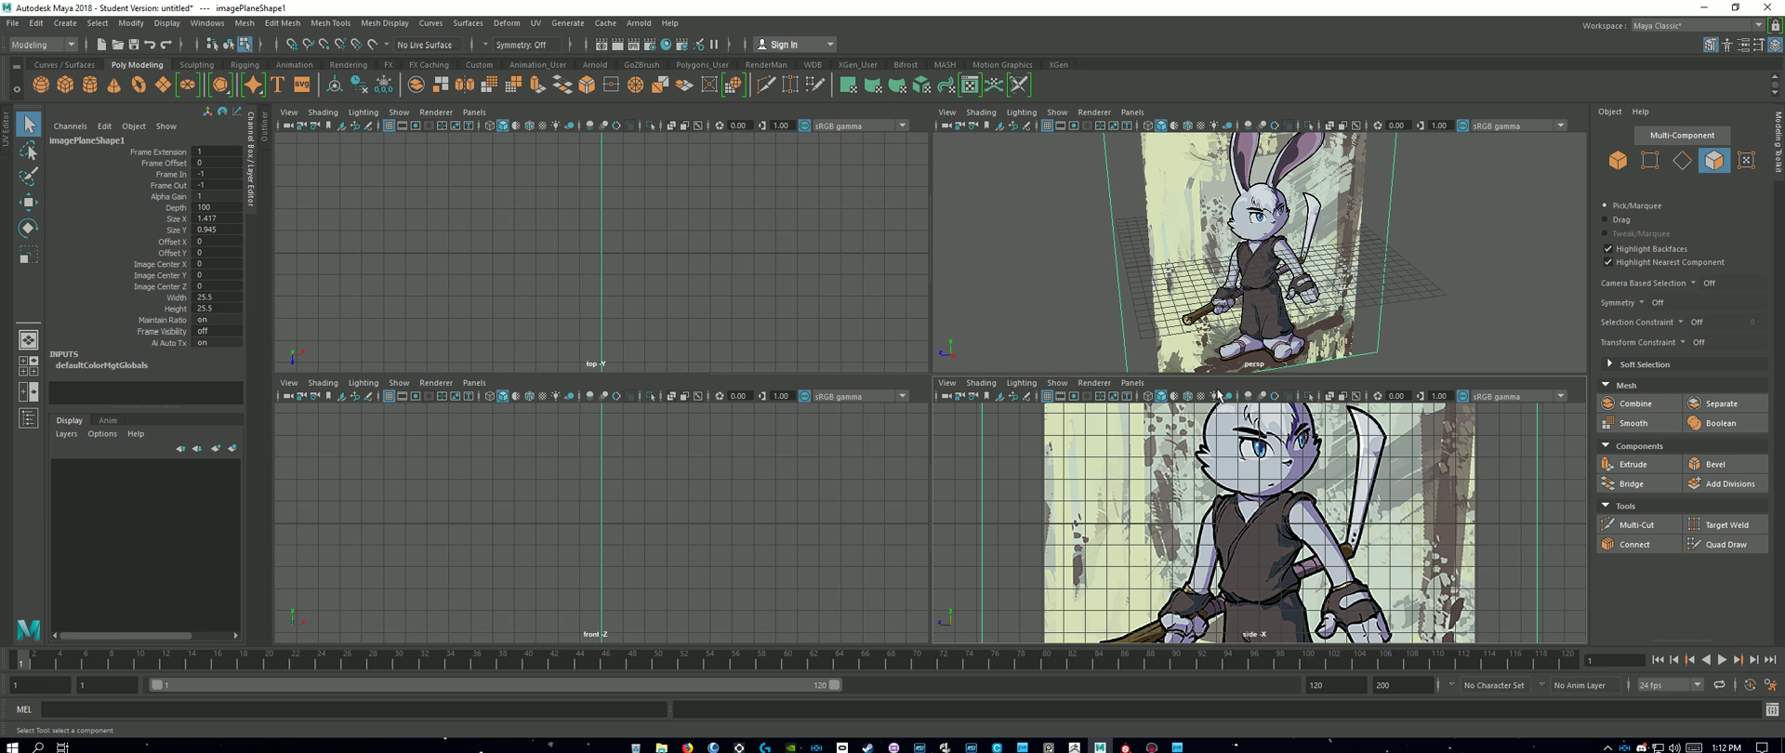
Step: Try importing NinjabunnyVR.psd as an image plane for the perspective camera and undo the import
{"action": "left_click", "coordinate": [947, 112]}
{"action": "mouse_move", "coordinate": [1071, 426]}
{"action": "left_click", "coordinate": [1179, 437]}
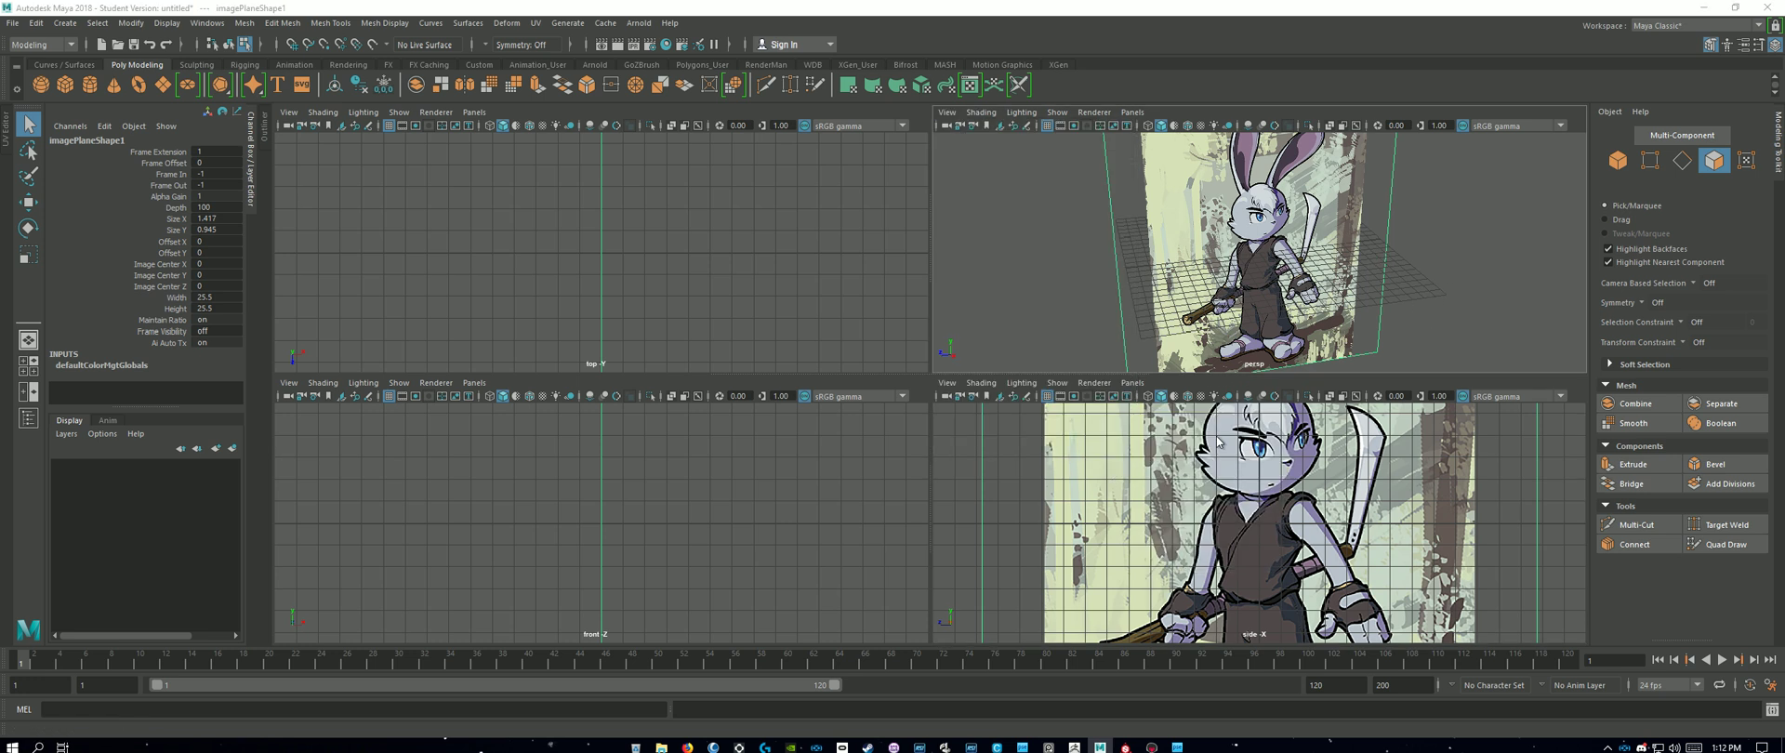
{"action": "left_click", "coordinate": [915, 250]}
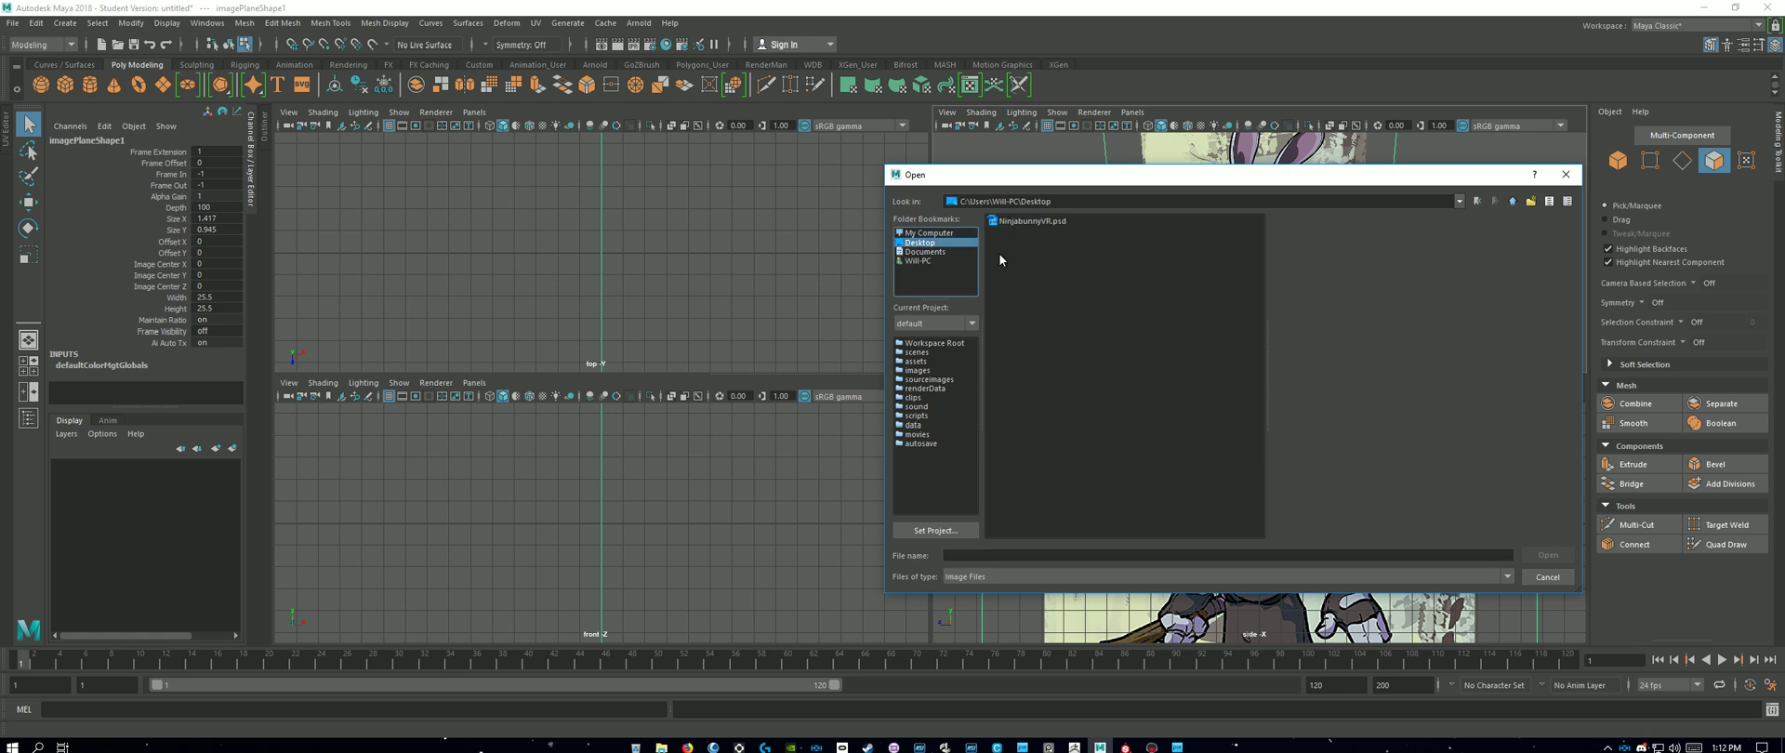
{"action": "double_click", "coordinate": [1029, 218]}
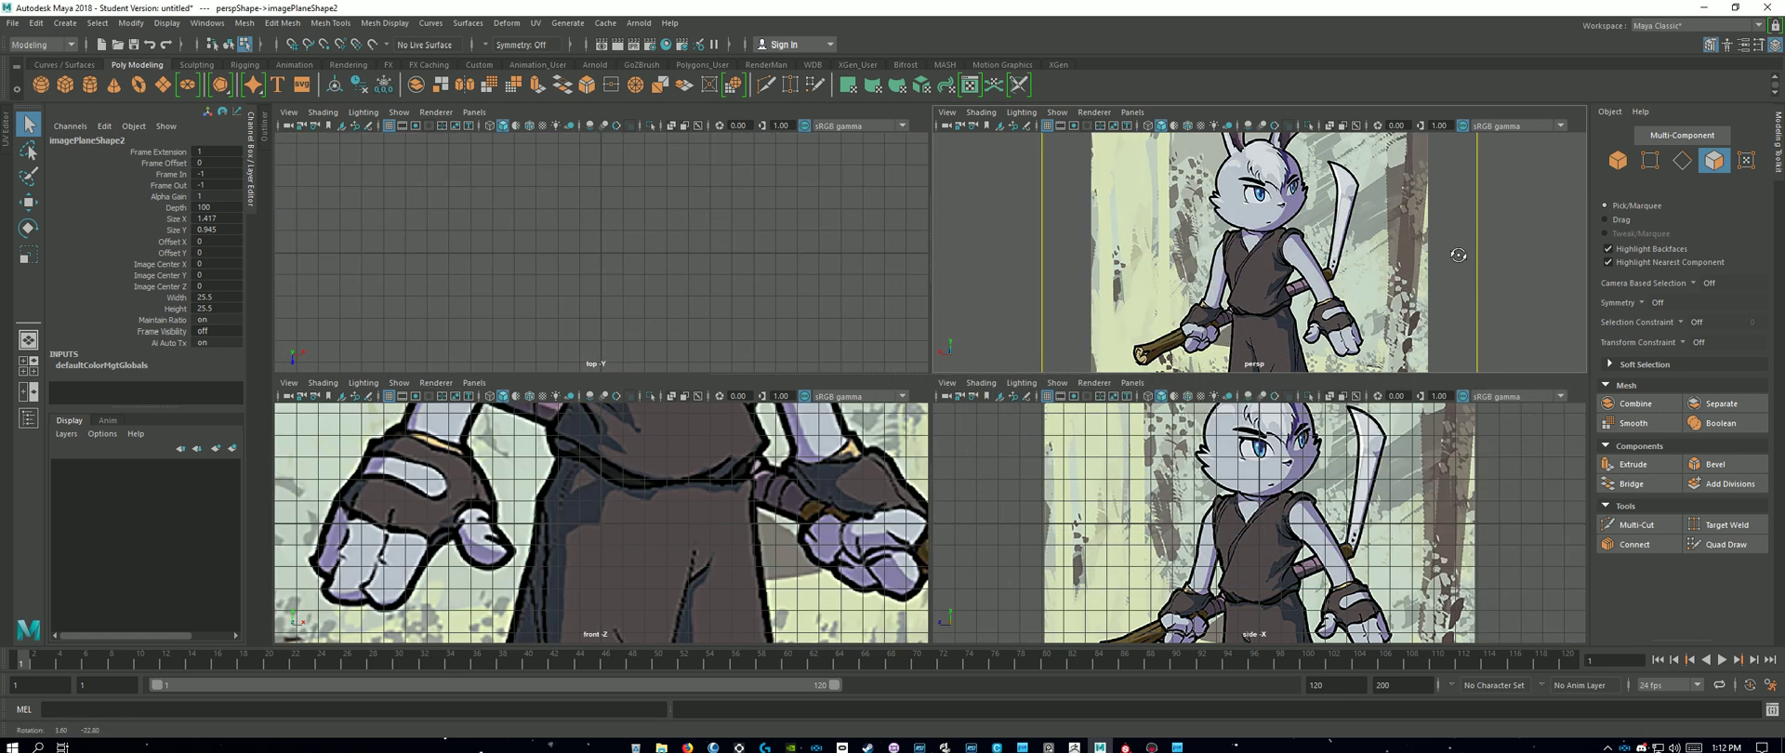
{"action": "key", "text": "ctrl+z"}
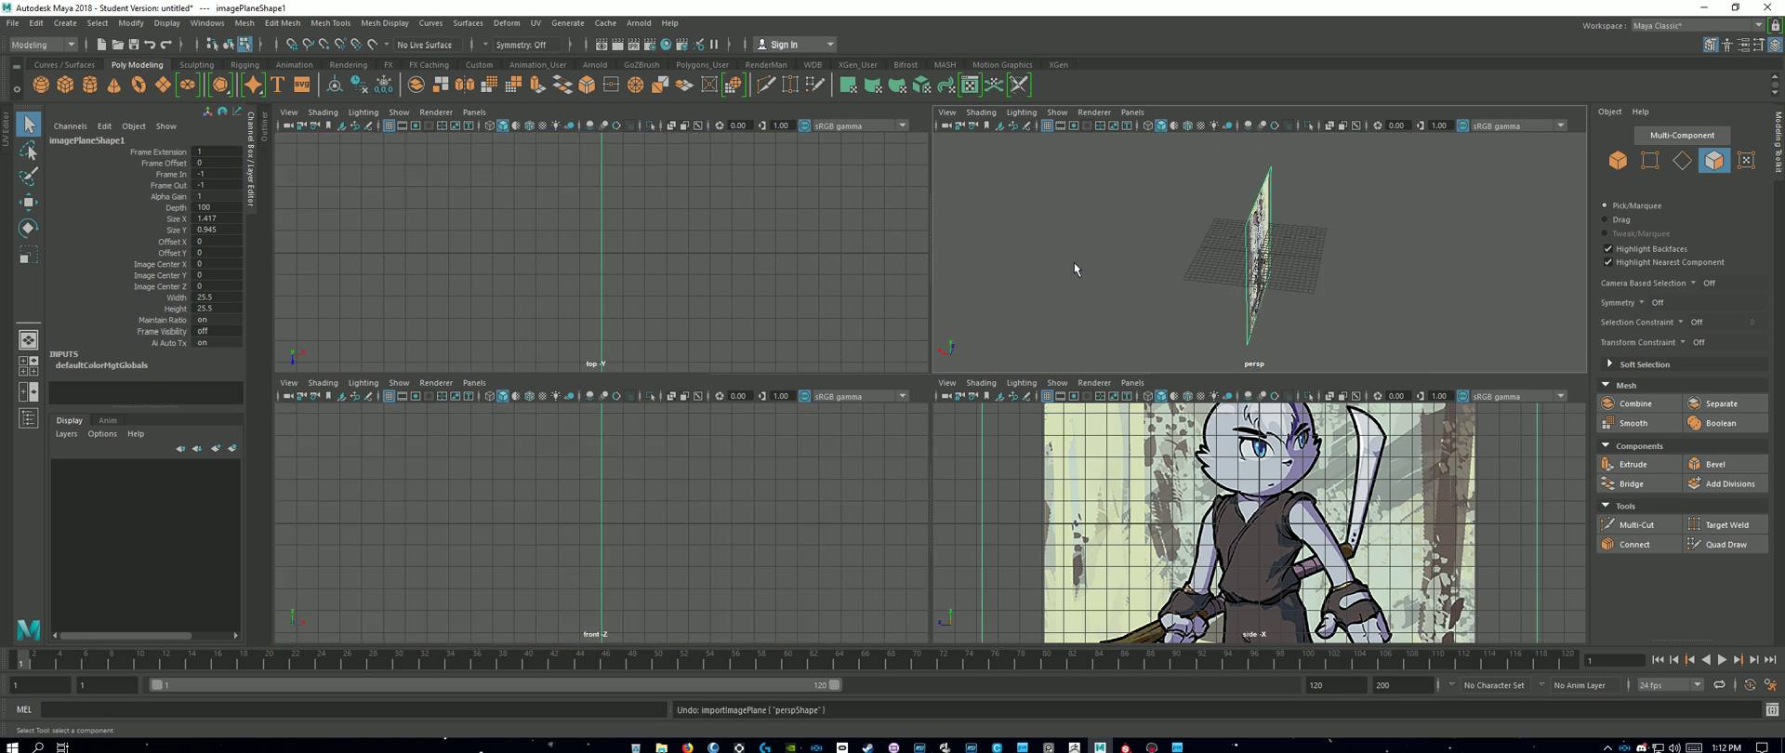
Step: Maximize the perspective view and activate the Move tool for the bunny image plane
{"action": "left_click_drag", "start_coordinate": [1074, 262], "coordinate": [1136, 354], "text": "alt"}
{"action": "key", "text": "space"}
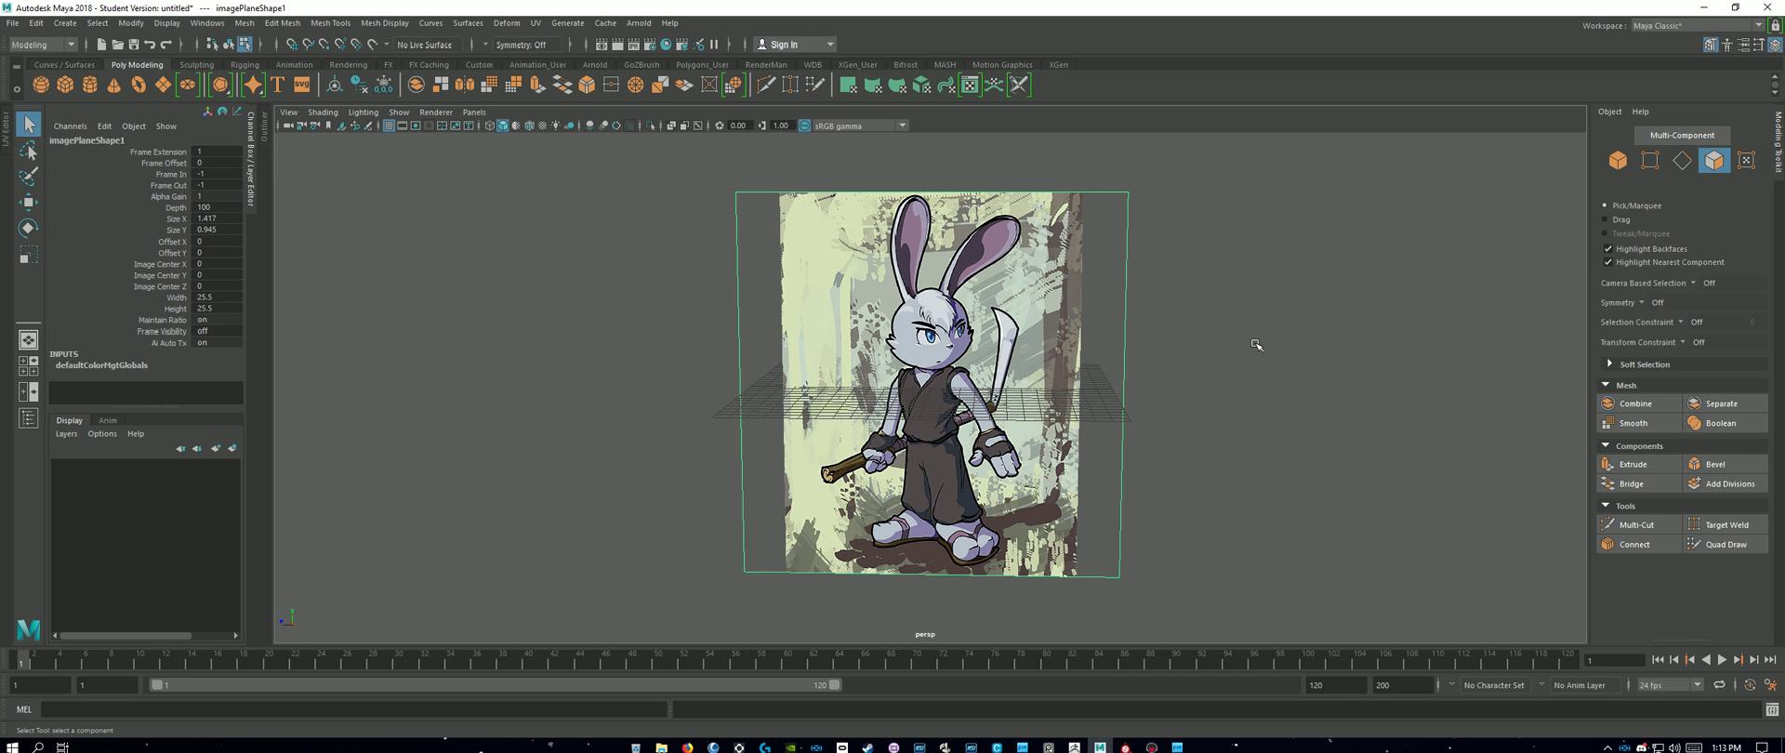
{"action": "key", "text": "w"}
{"action": "key", "text": "r"}
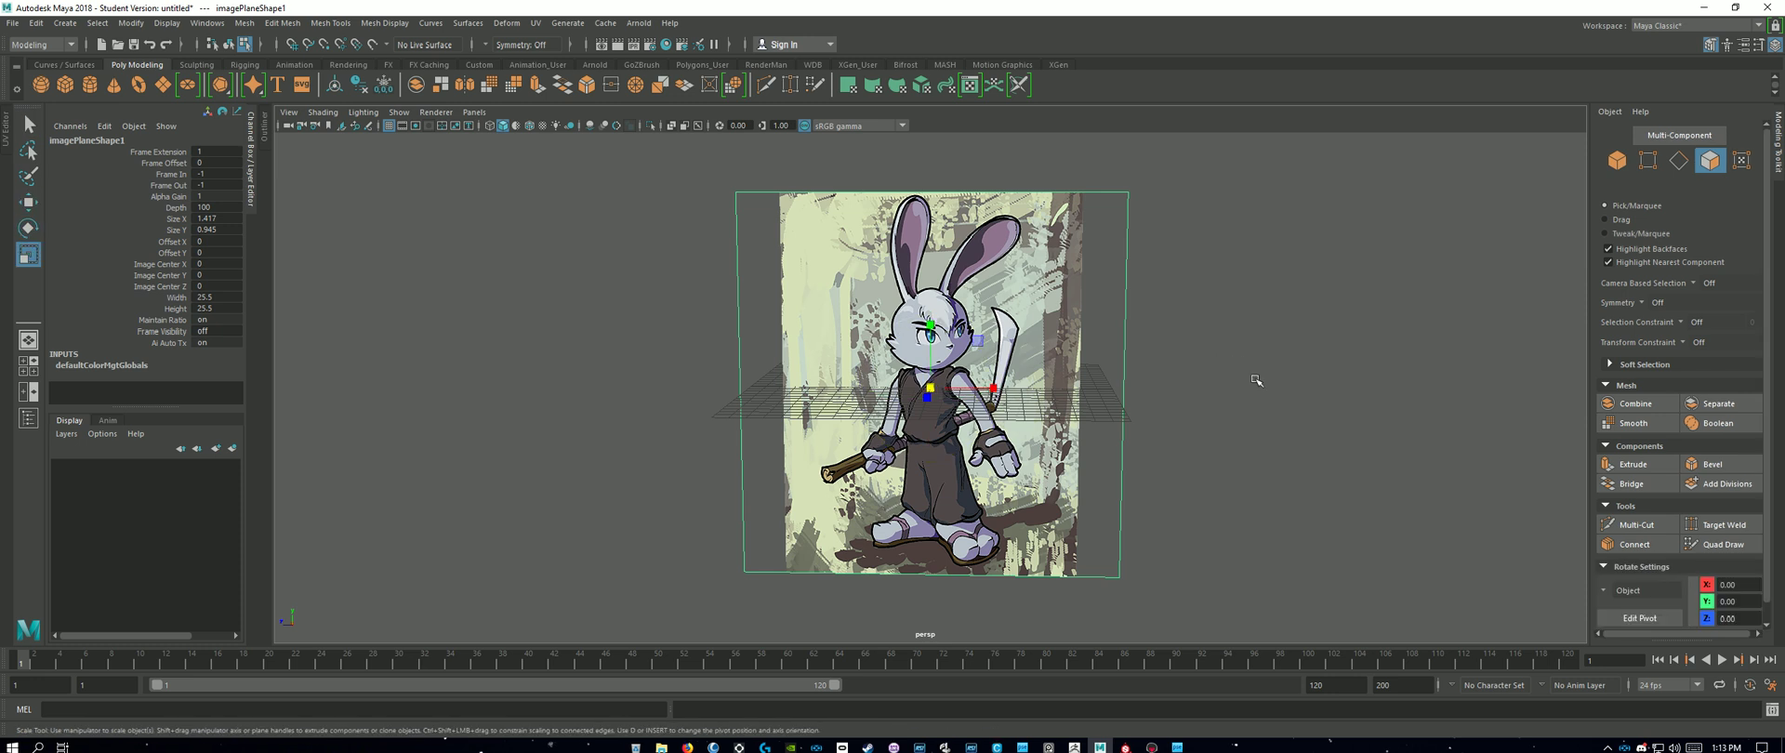
{"action": "left_click_drag", "start_coordinate": [1259, 378], "coordinate": [1238, 404], "text": "alt"}
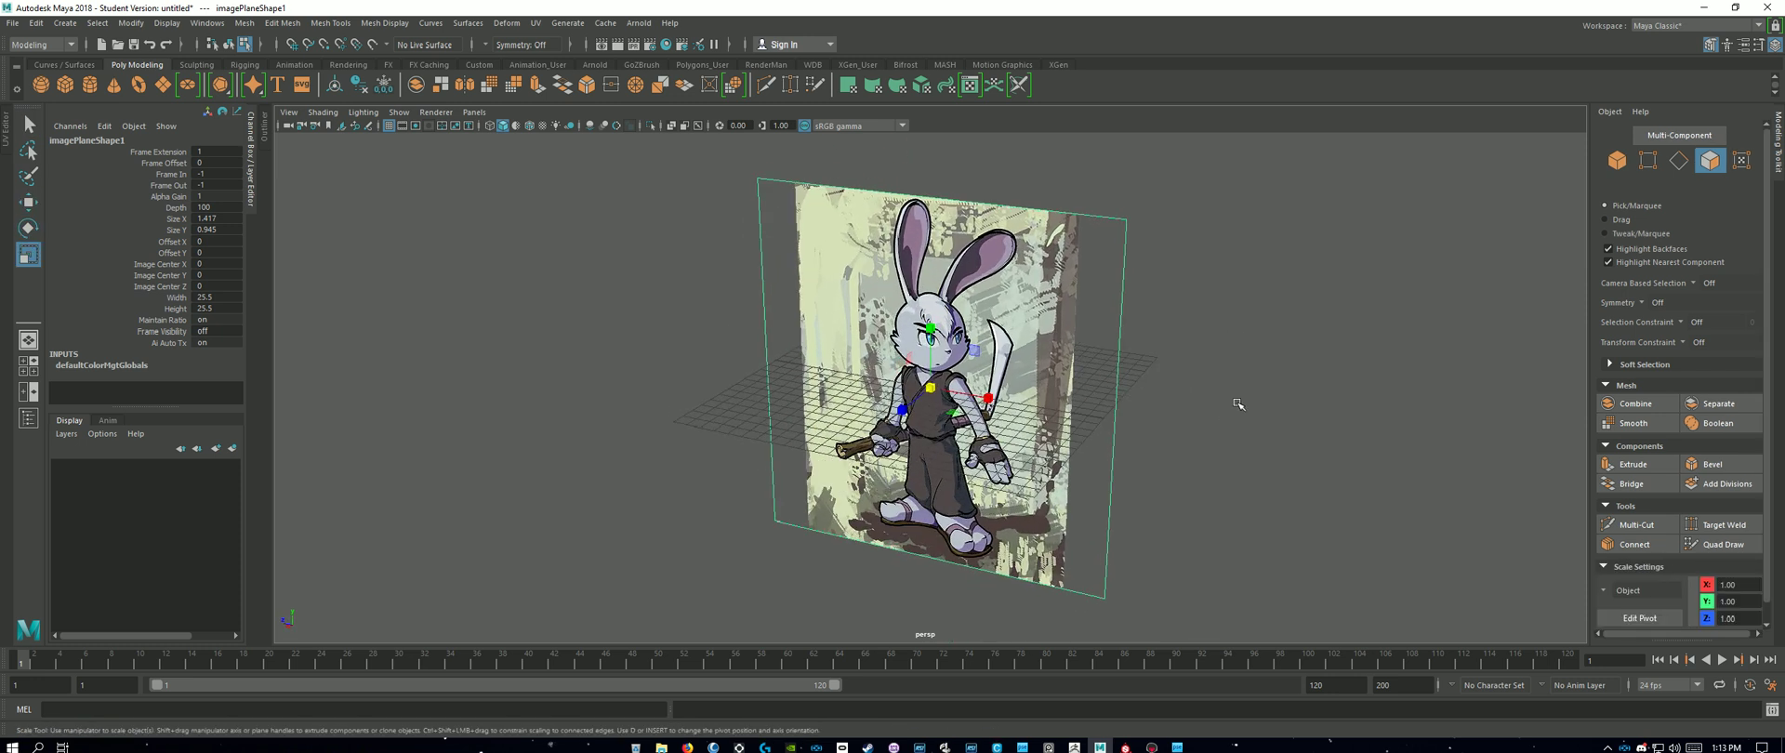
{"action": "key", "text": "w"}
{"action": "left_click_drag", "start_coordinate": [1255, 427], "coordinate": [1093, 451], "text": "alt"}
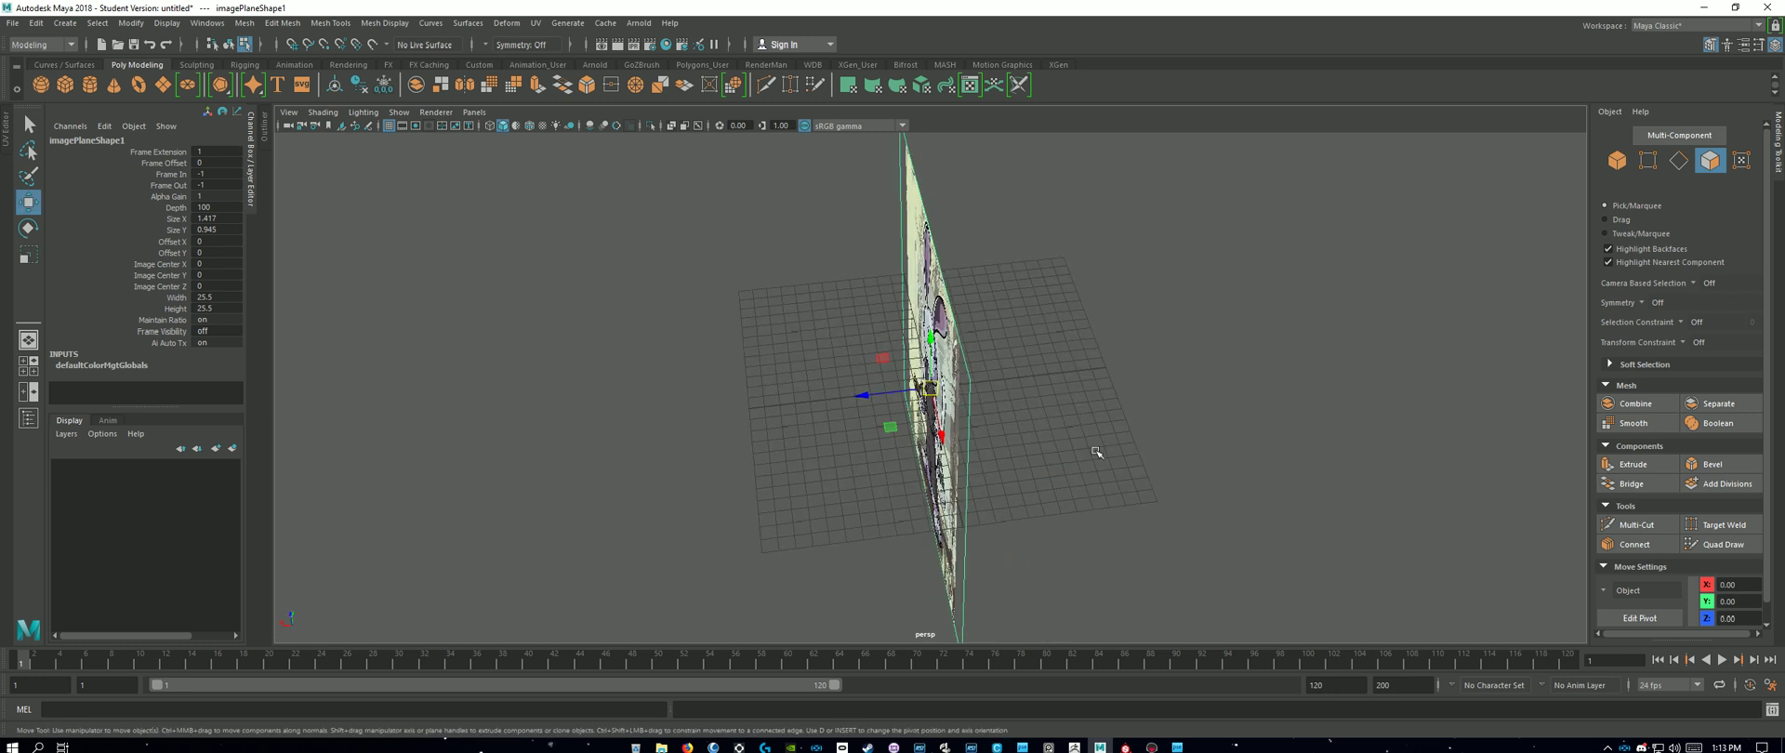
Step: Try rotating the bunny image plane about its Y axis and undo the rotation
{"action": "left_click_drag", "start_coordinate": [877, 405], "coordinate": [872, 437]}
{"action": "key", "text": "ctrl+z"}
{"action": "key", "text": "e"}
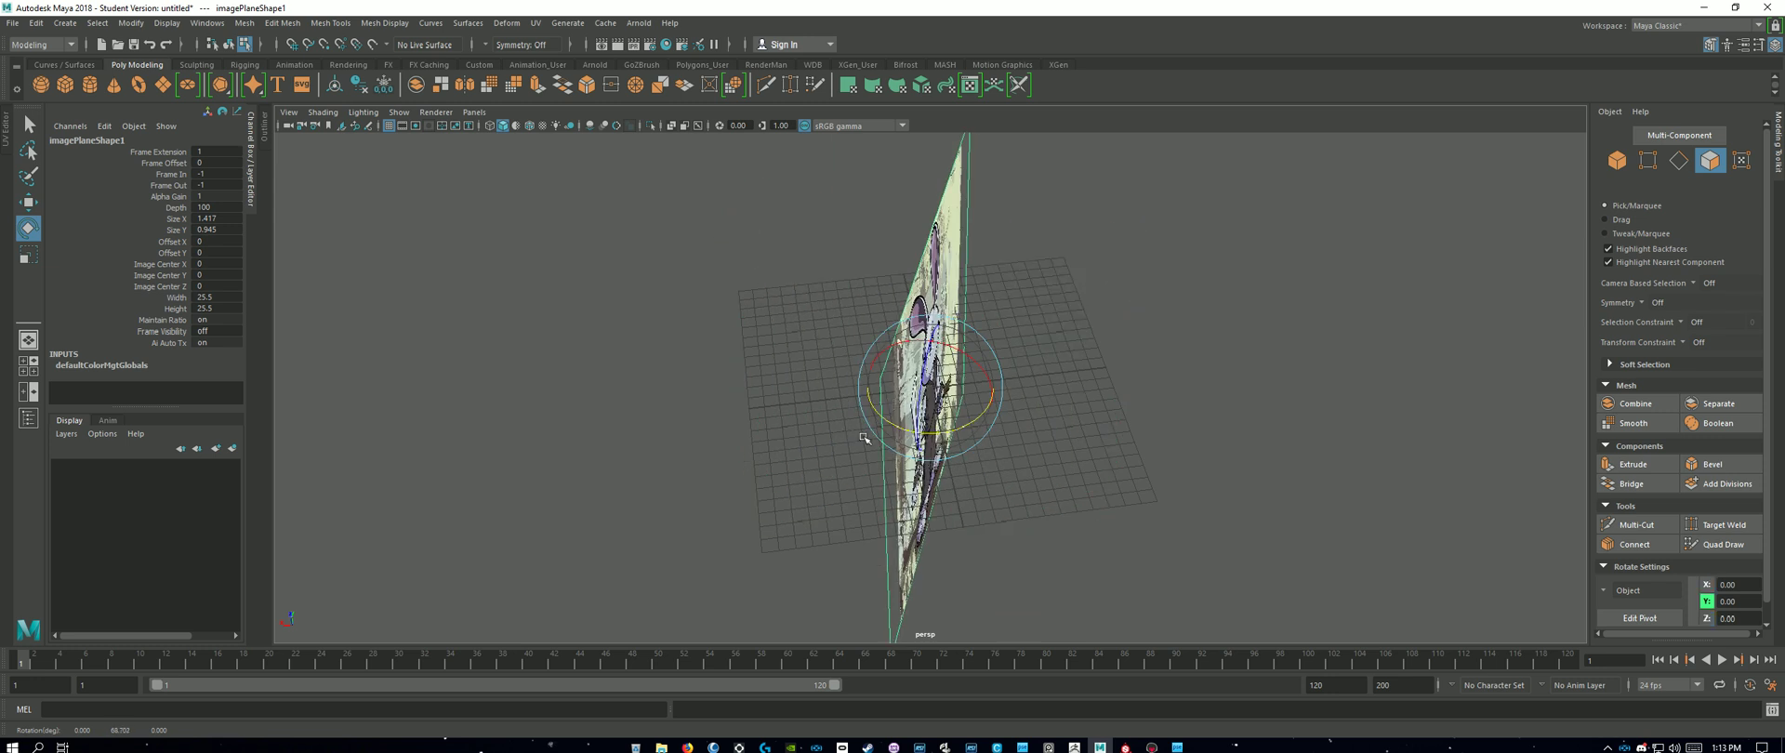
{"action": "key", "text": "ctrl+z"}
Step: Scale the bunny image plane down uniformly to about 0.19 on all axes
{"action": "key", "text": "r"}
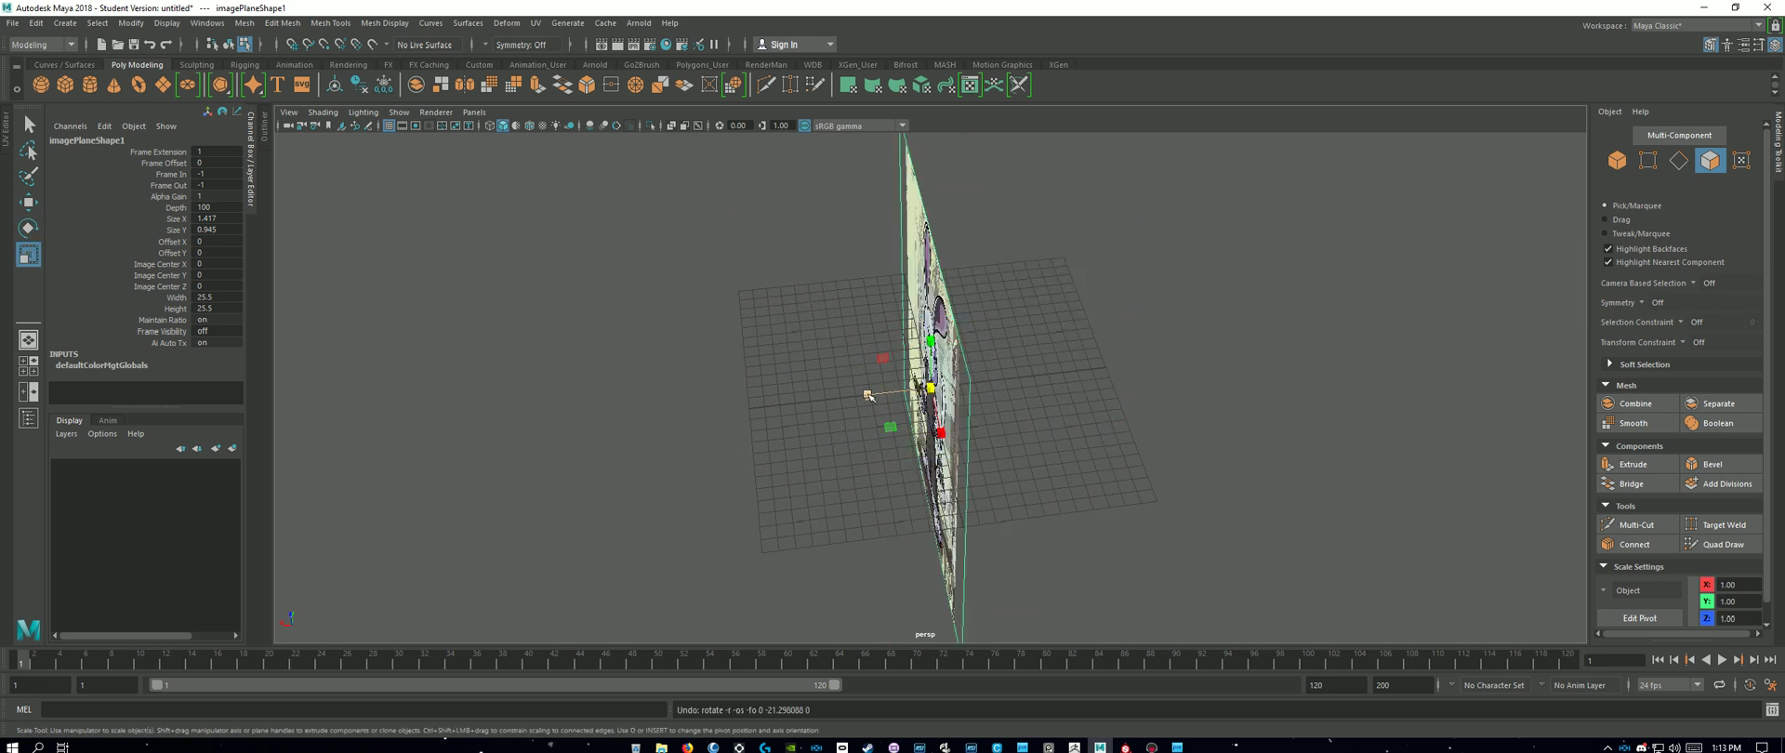
{"action": "left_click_drag", "start_coordinate": [1151, 526], "coordinate": [1072, 474], "text": "alt"}
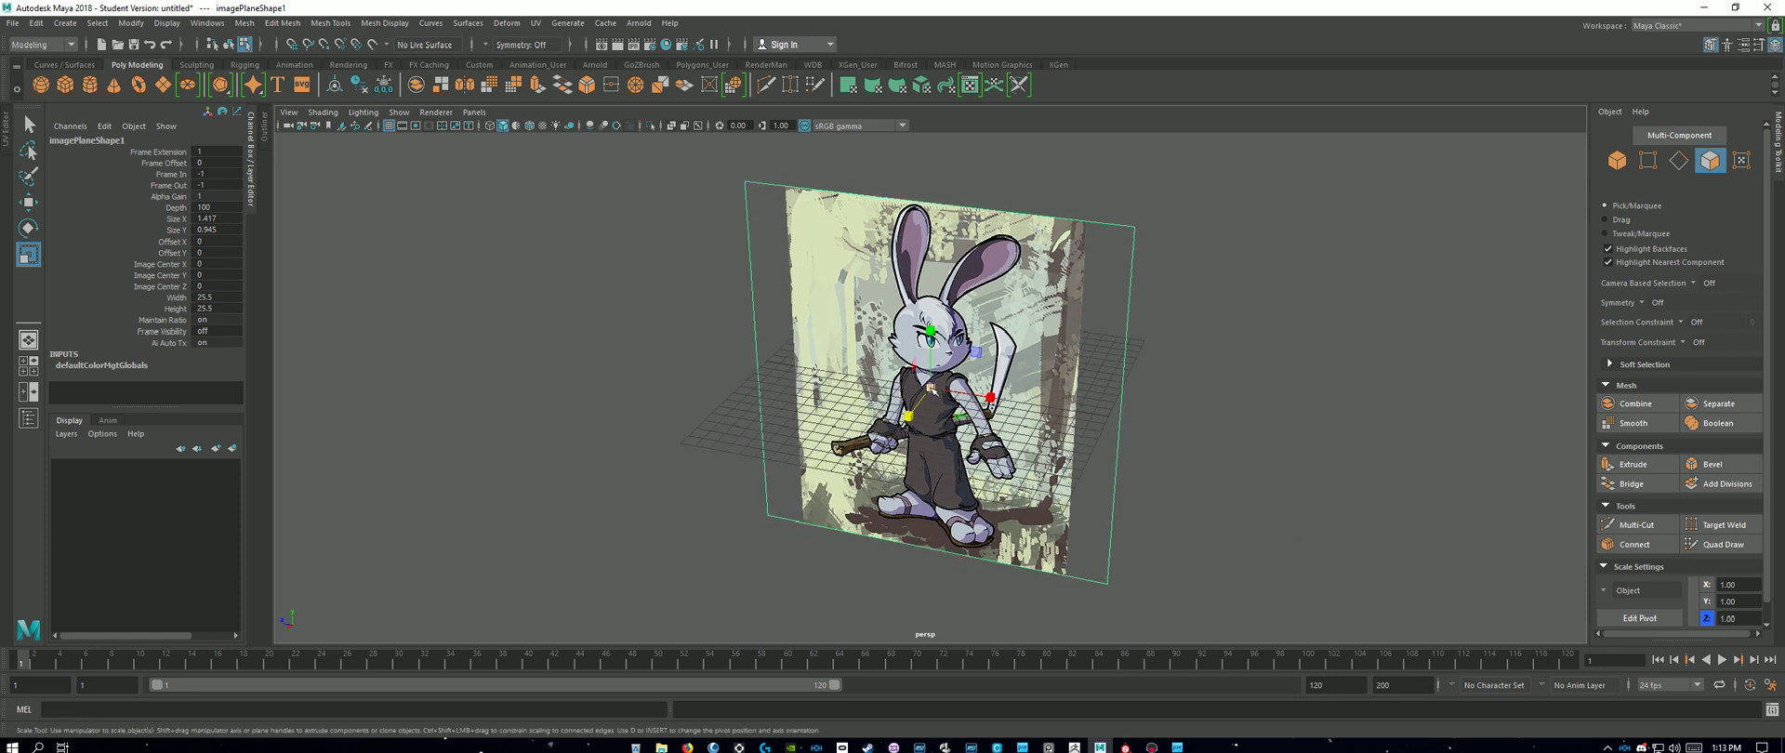
{"action": "left_click_drag", "start_coordinate": [907, 416], "coordinate": [678, 487]}
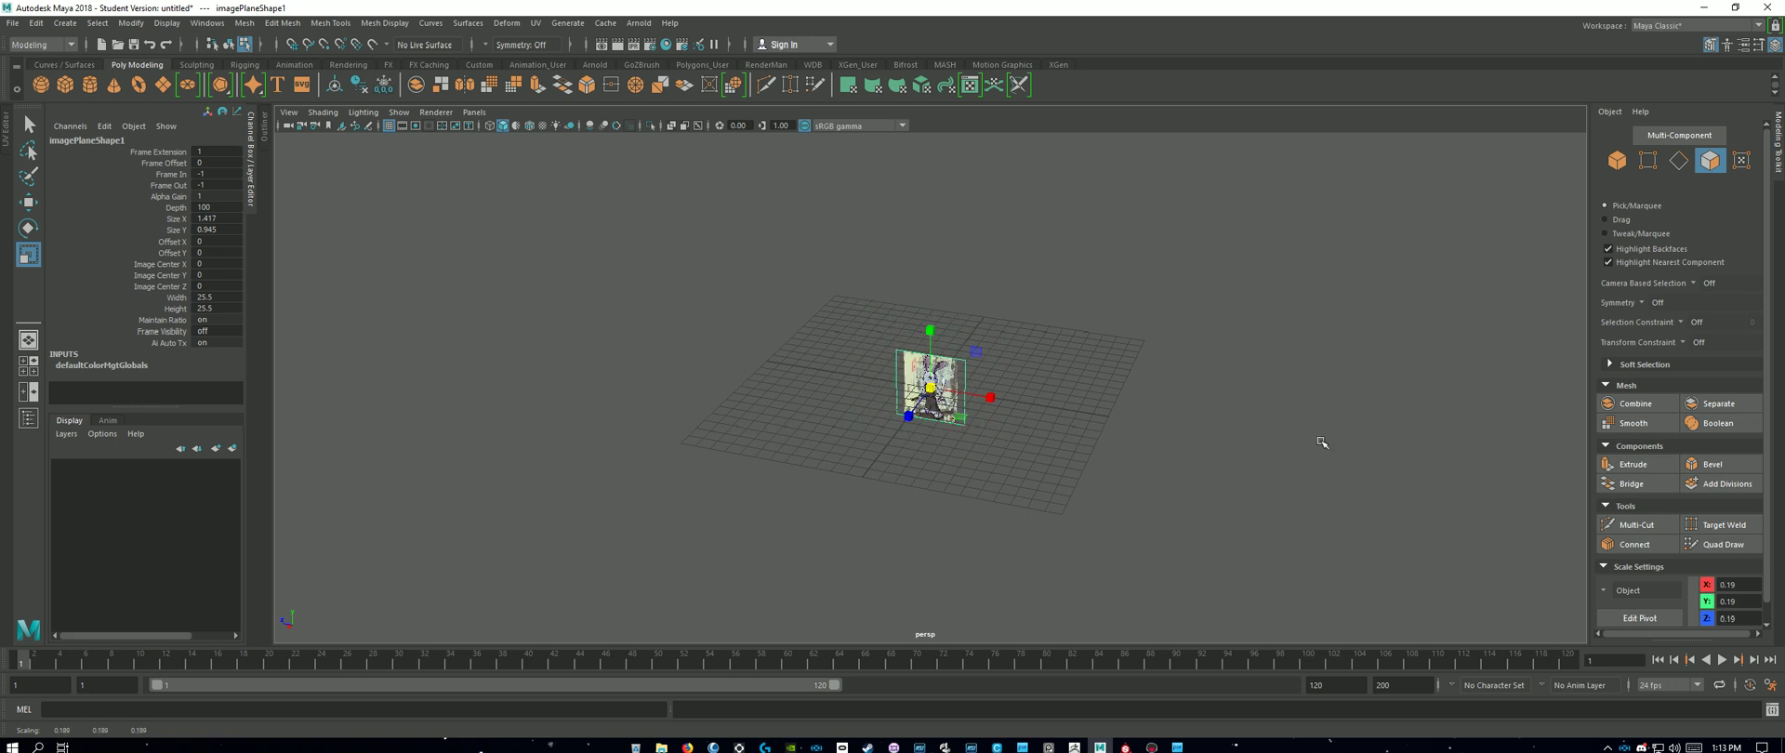
Step: Frame the selected image plane in the perspective view and examine its size against the grid
{"action": "key", "text": "f"}
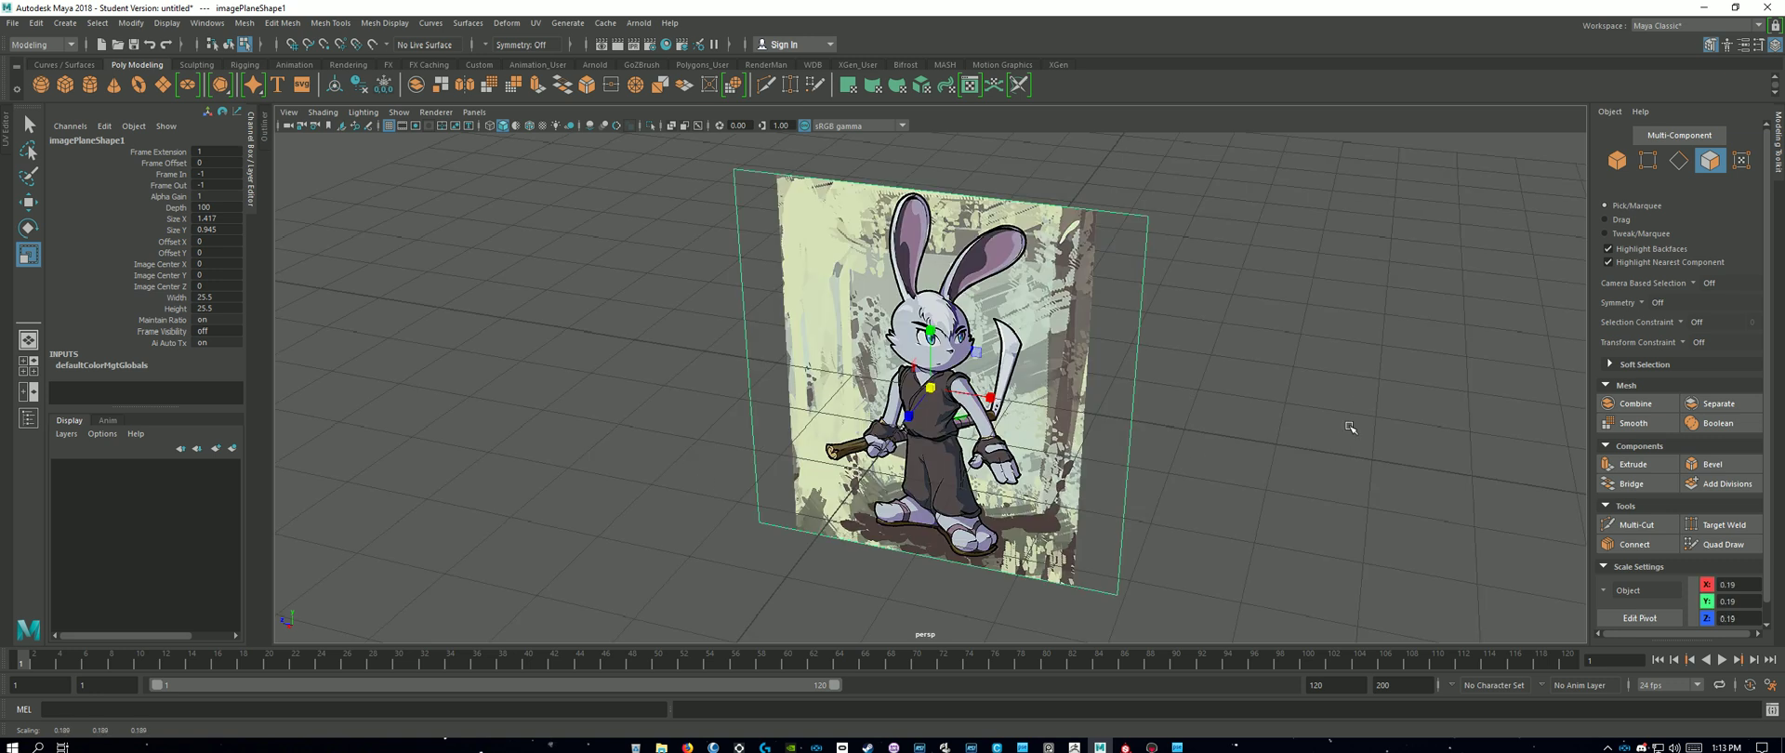
{"action": "scroll", "coordinate": [1340, 418], "scroll_direction": "down", "scroll_amount": 15}
{"action": "key", "text": "f"}
{"action": "scroll", "coordinate": [1339, 418], "scroll_direction": "down", "scroll_amount": 8}
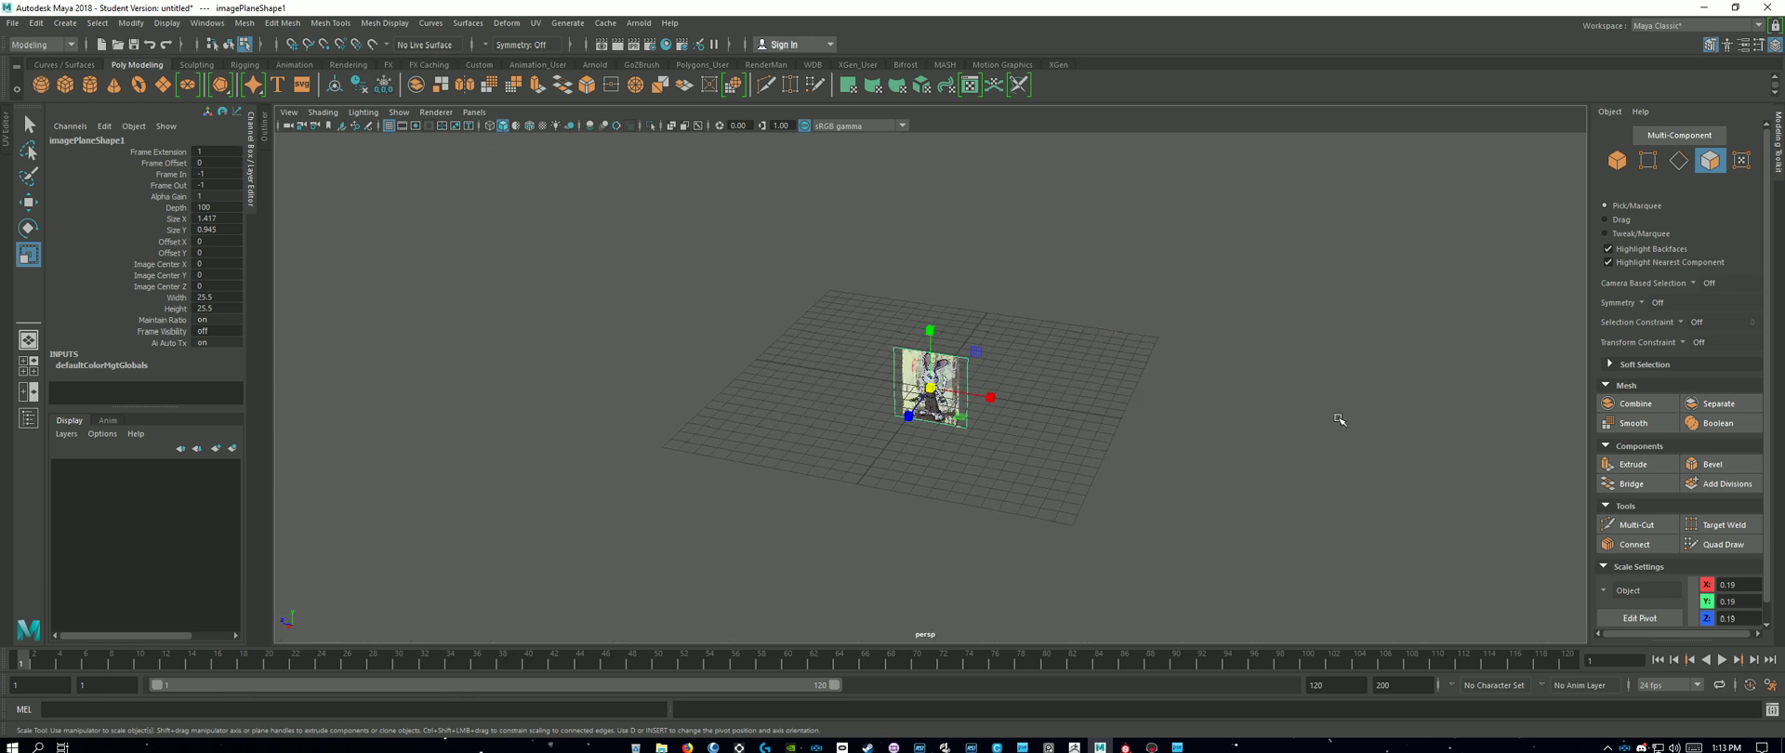
{"action": "key", "text": "f"}
{"action": "scroll", "coordinate": [1340, 419], "scroll_direction": "down", "scroll_amount": 10}
{"action": "key", "text": "f"}
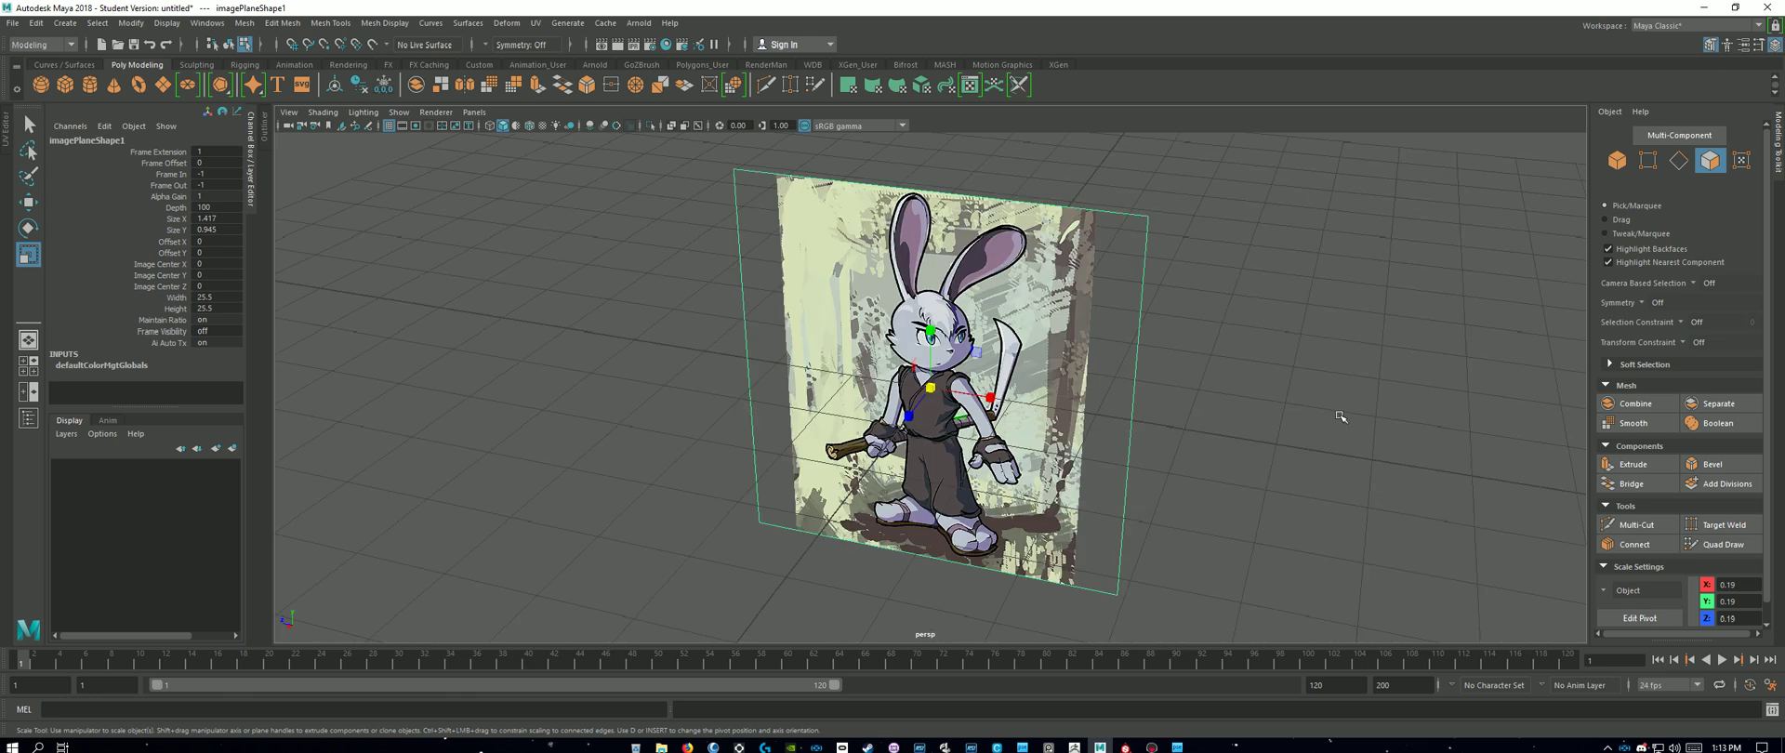
{"action": "scroll", "coordinate": [1340, 418], "scroll_direction": "down", "scroll_amount": 10}
{"action": "key", "text": "f"}
{"action": "left_click_drag", "start_coordinate": [1362, 427], "coordinate": [1364, 474], "text": "alt"}
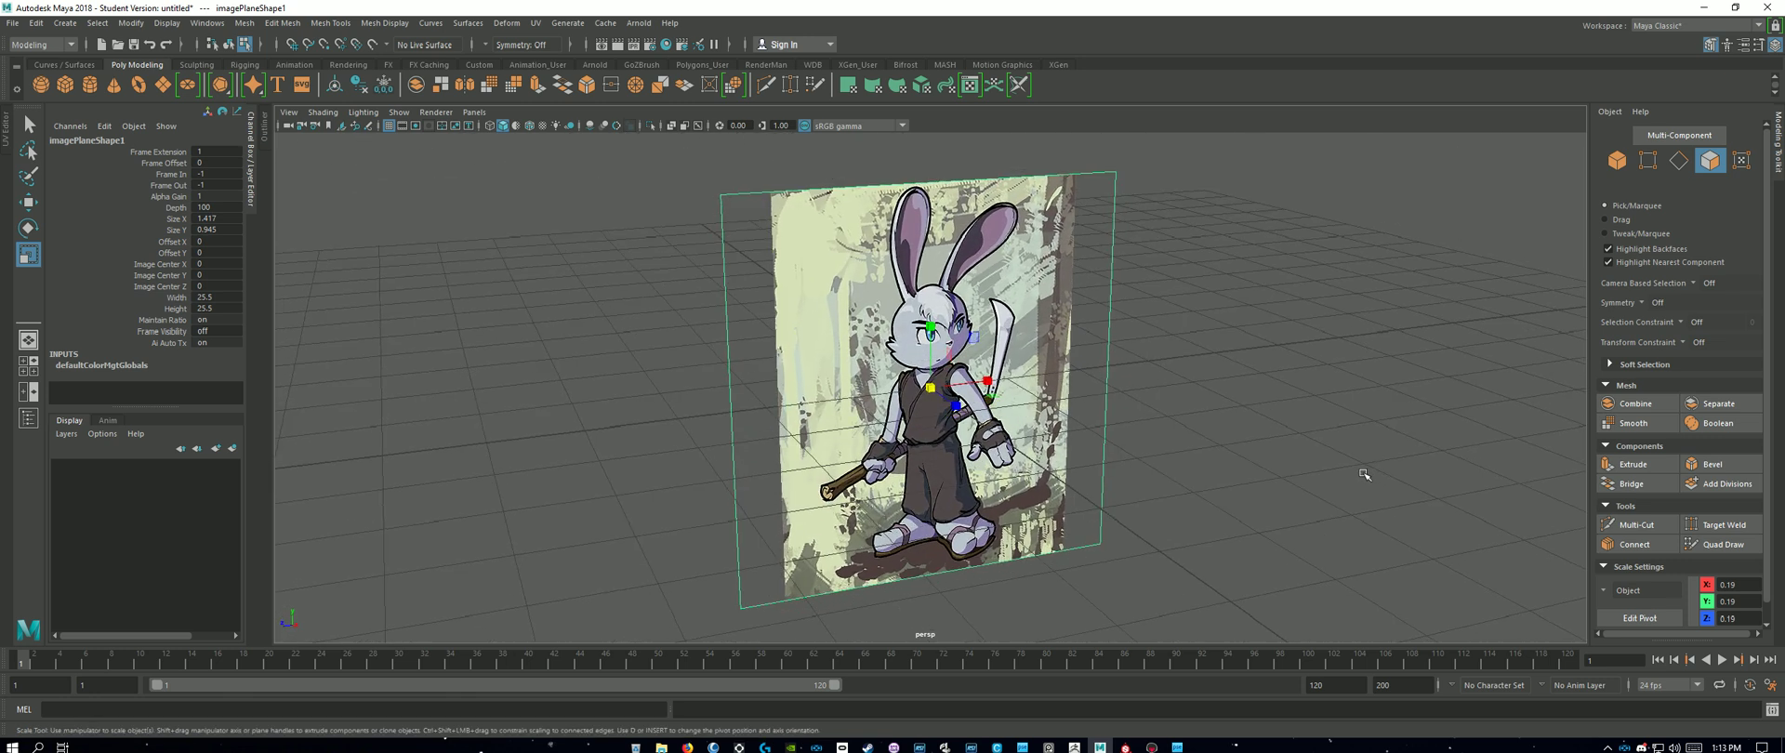
Step: Move the bunny image plane up to about 2.60 in Y and along Z to about 1.10
{"action": "key", "text": "w"}
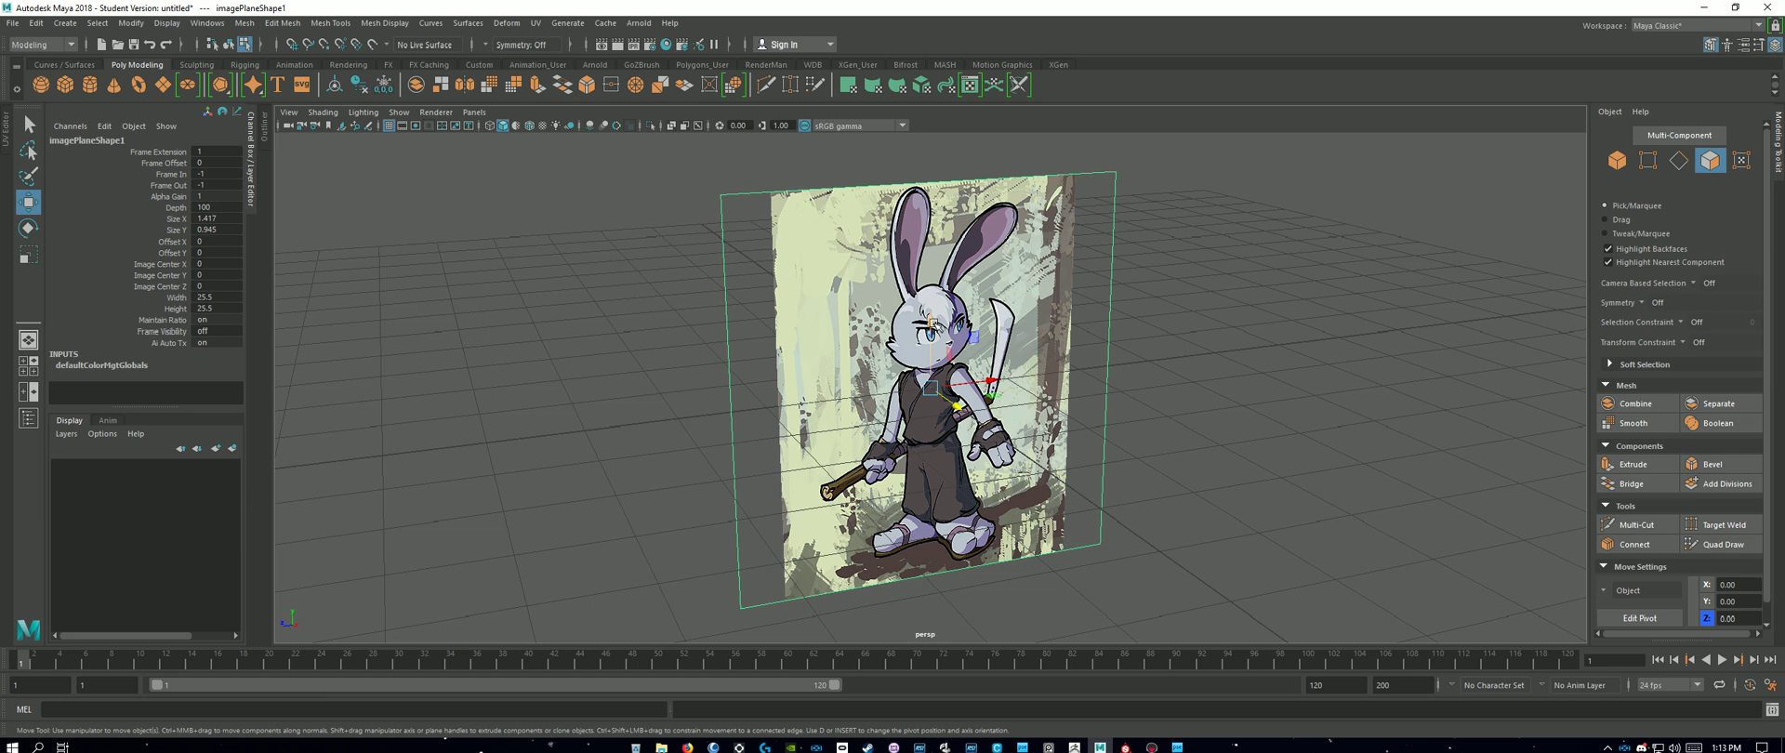
{"action": "left_click_drag", "start_coordinate": [932, 324], "coordinate": [932, 100]}
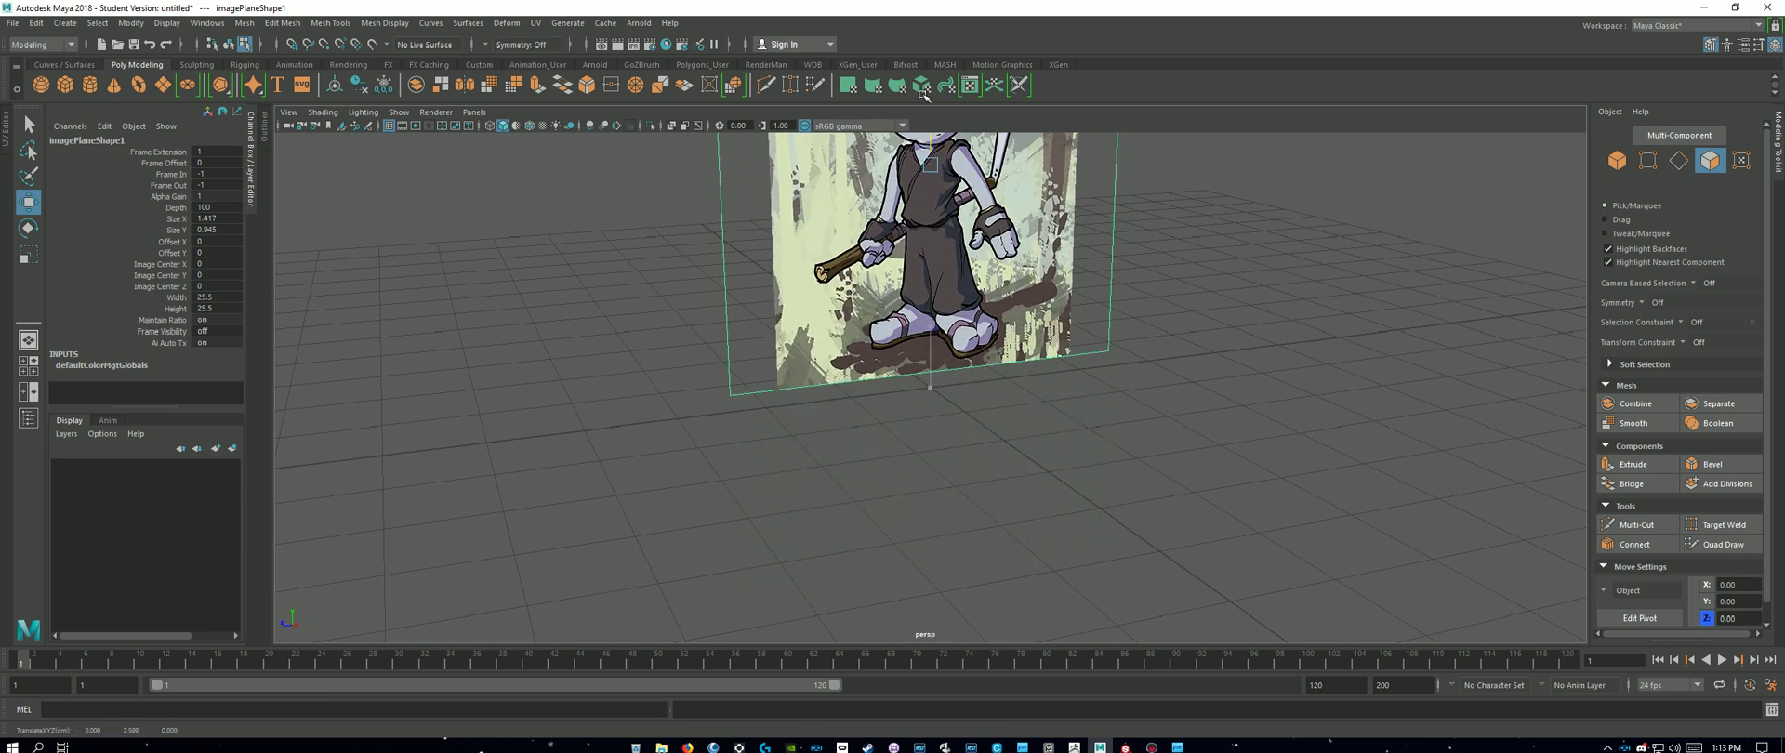
{"action": "left_click_drag", "start_coordinate": [1360, 347], "coordinate": [1272, 327], "text": "alt"}
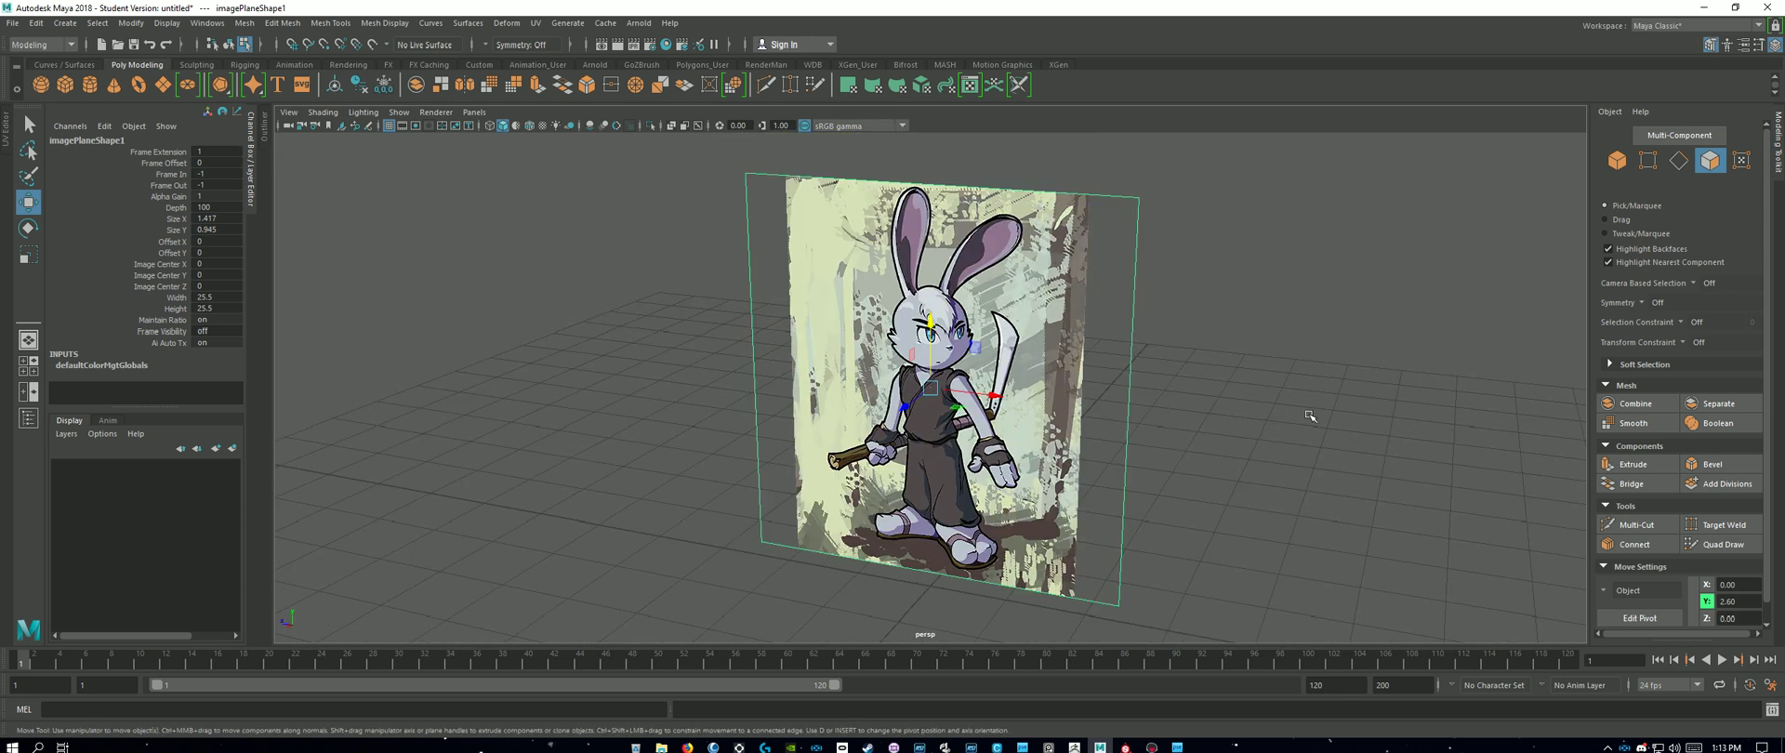
{"action": "left_click_drag", "start_coordinate": [1311, 419], "coordinate": [1199, 451], "text": "alt"}
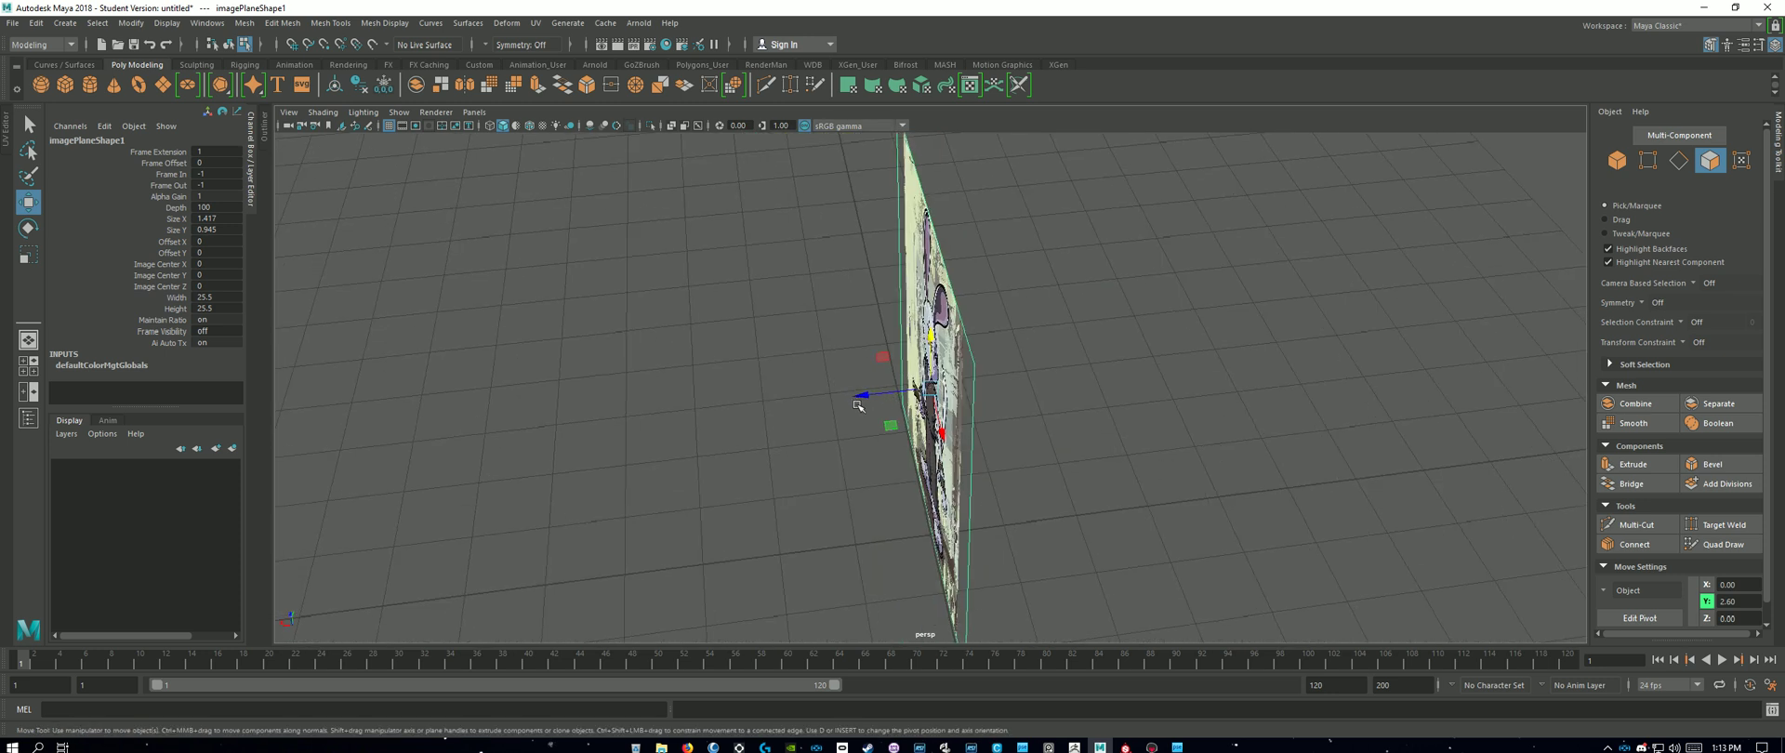
{"action": "left_click_drag", "start_coordinate": [857, 400], "coordinate": [785, 400]}
{"action": "left_click_drag", "start_coordinate": [1149, 453], "coordinate": [1053, 549], "text": "alt"}
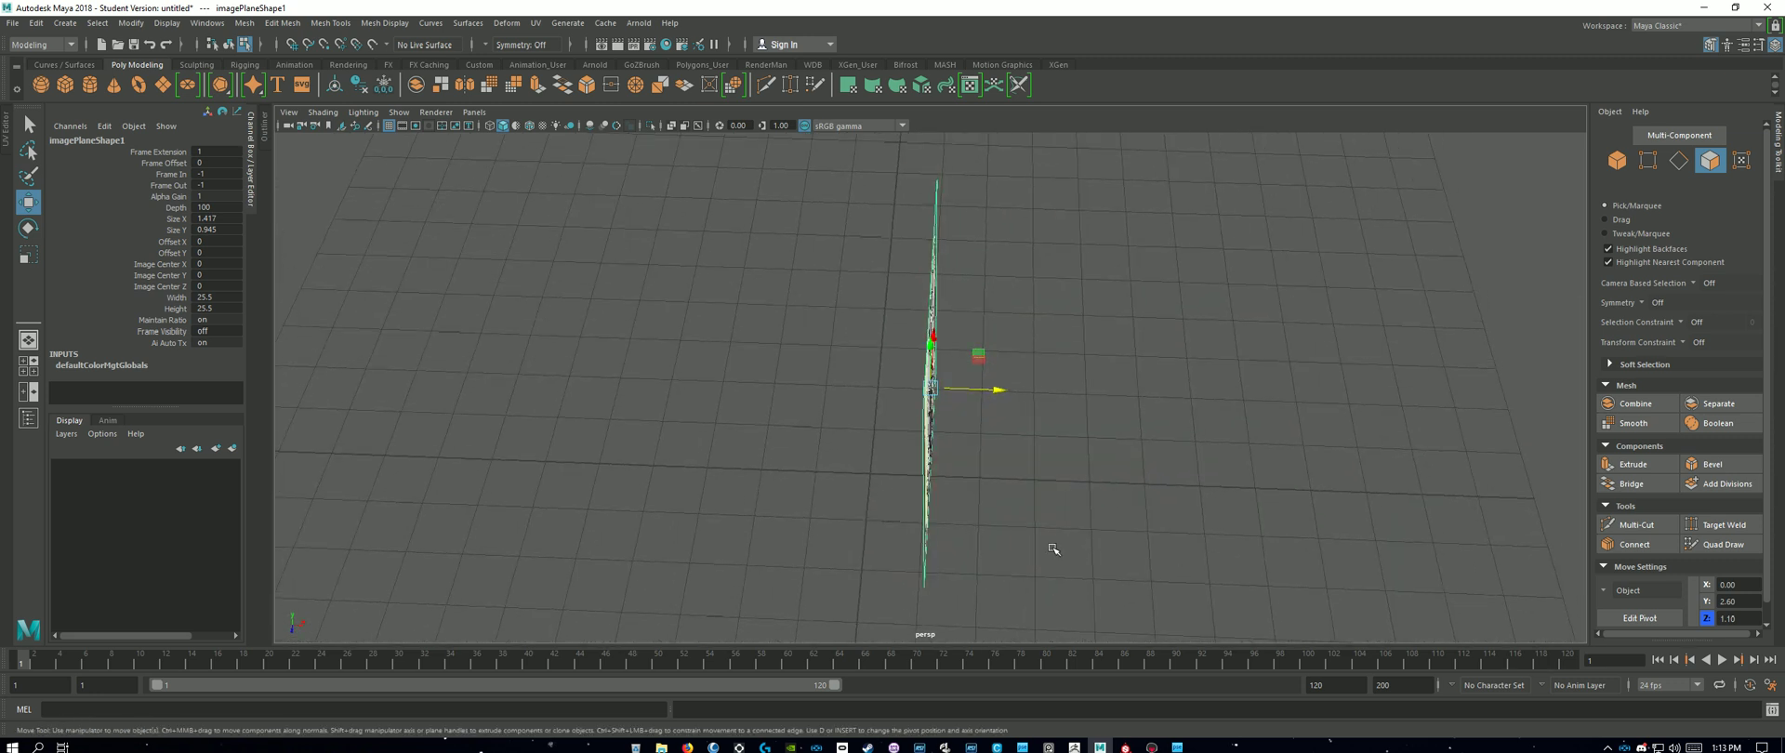
Step: Deselect the bunny image plane and switch to object selection mode
{"action": "left_click", "coordinate": [878, 480]}
{"action": "left_click_drag", "start_coordinate": [1197, 481], "coordinate": [948, 429], "text": "alt"}
{"action": "left_click_drag", "start_coordinate": [1138, 480], "coordinate": [1174, 483], "text": "alt"}
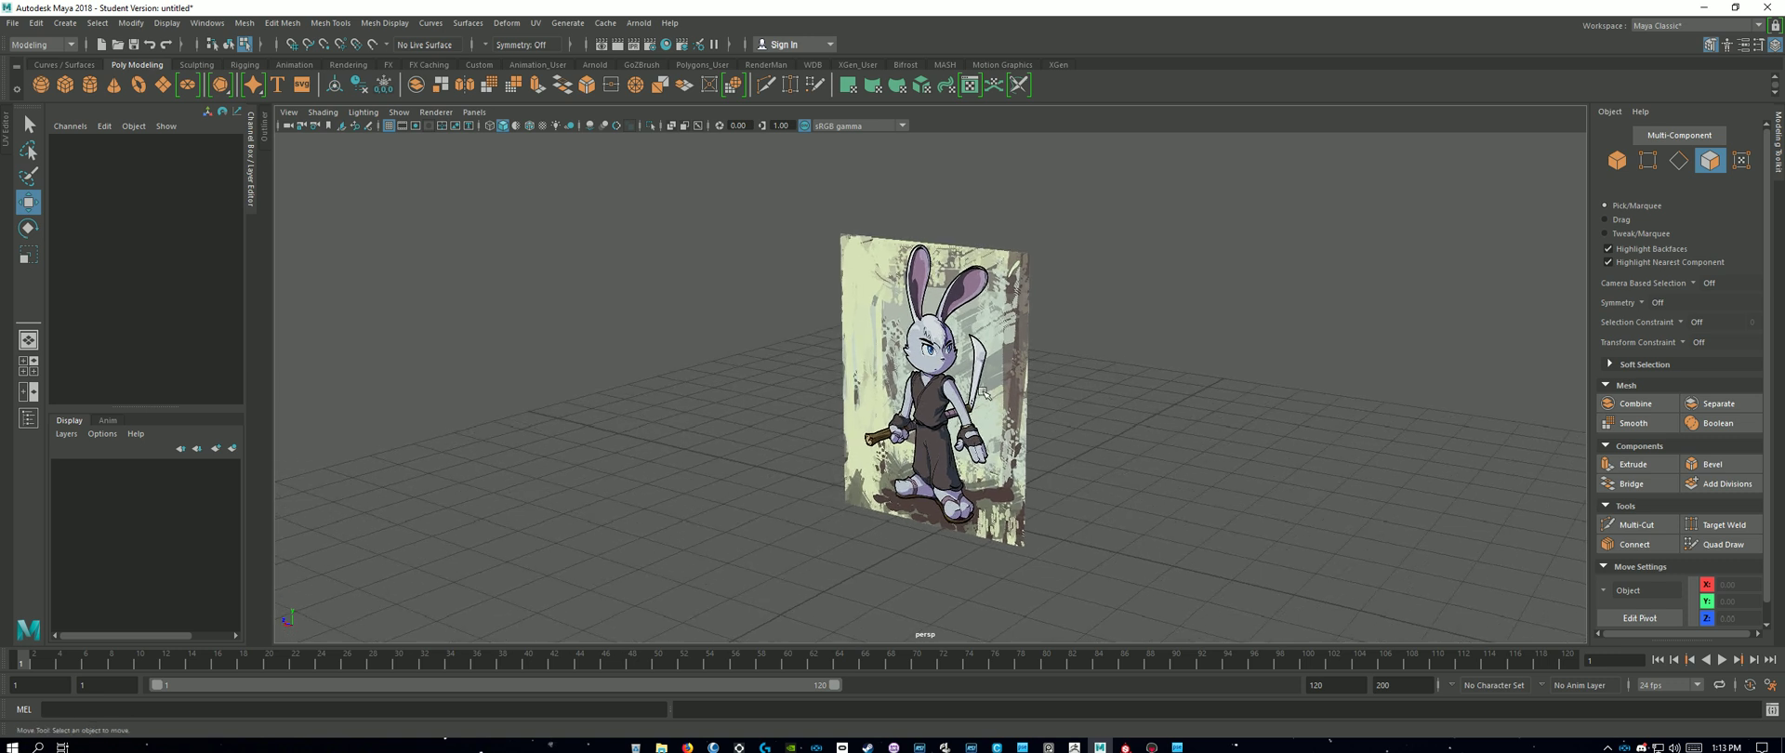
{"action": "left_click", "coordinate": [1617, 160]}
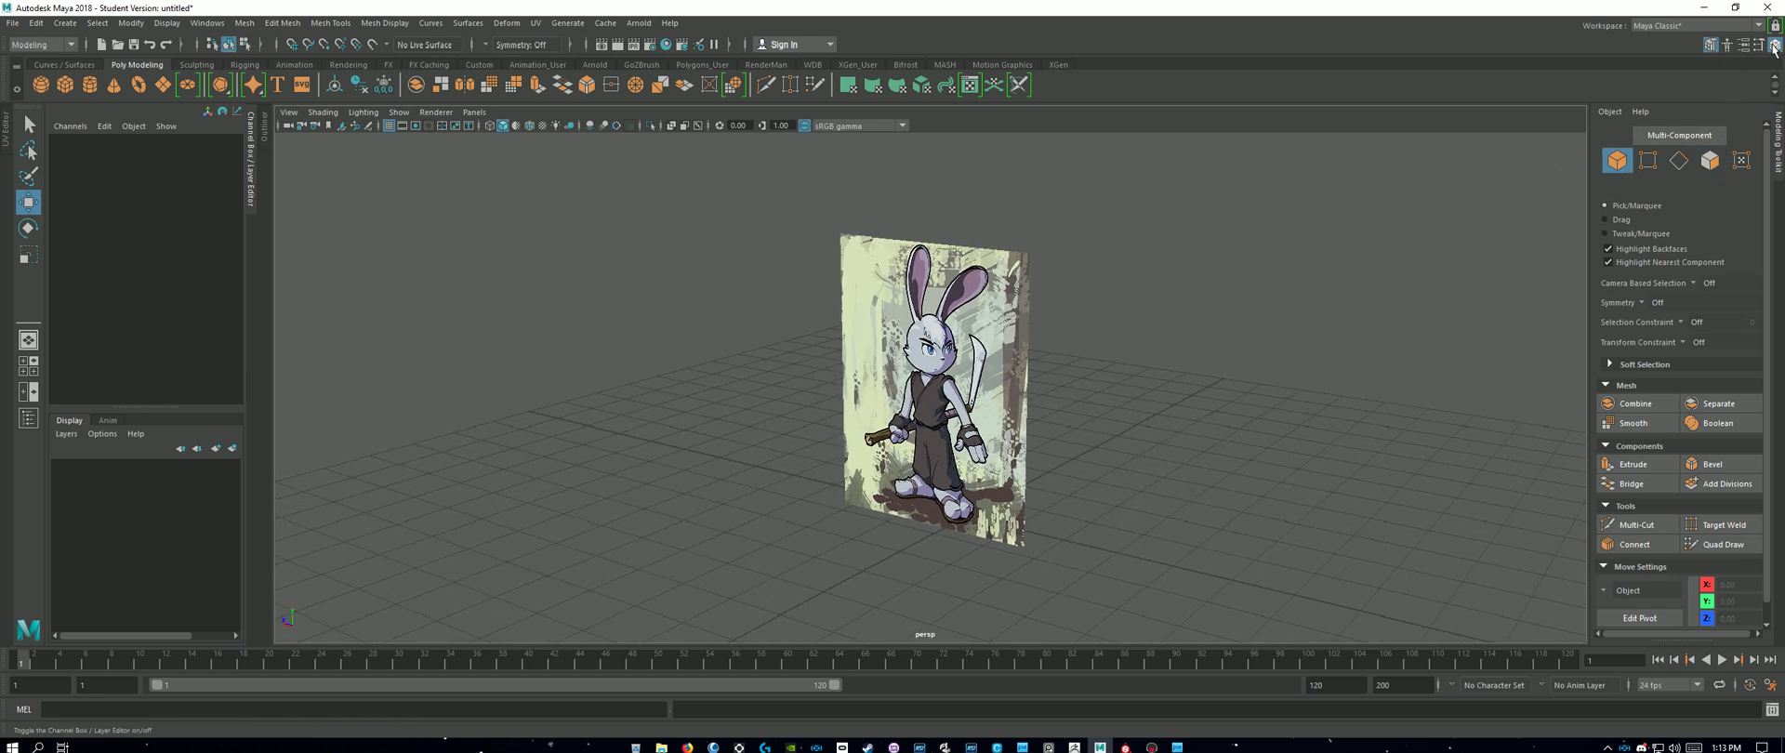
{"action": "left_click", "coordinate": [1711, 45]}
{"action": "left_click", "coordinate": [1713, 47]}
{"action": "left_click", "coordinate": [1713, 46]}
{"action": "left_click", "coordinate": [1712, 46]}
{"action": "left_click", "coordinate": [1712, 46]}
{"action": "left_click", "coordinate": [1713, 46]}
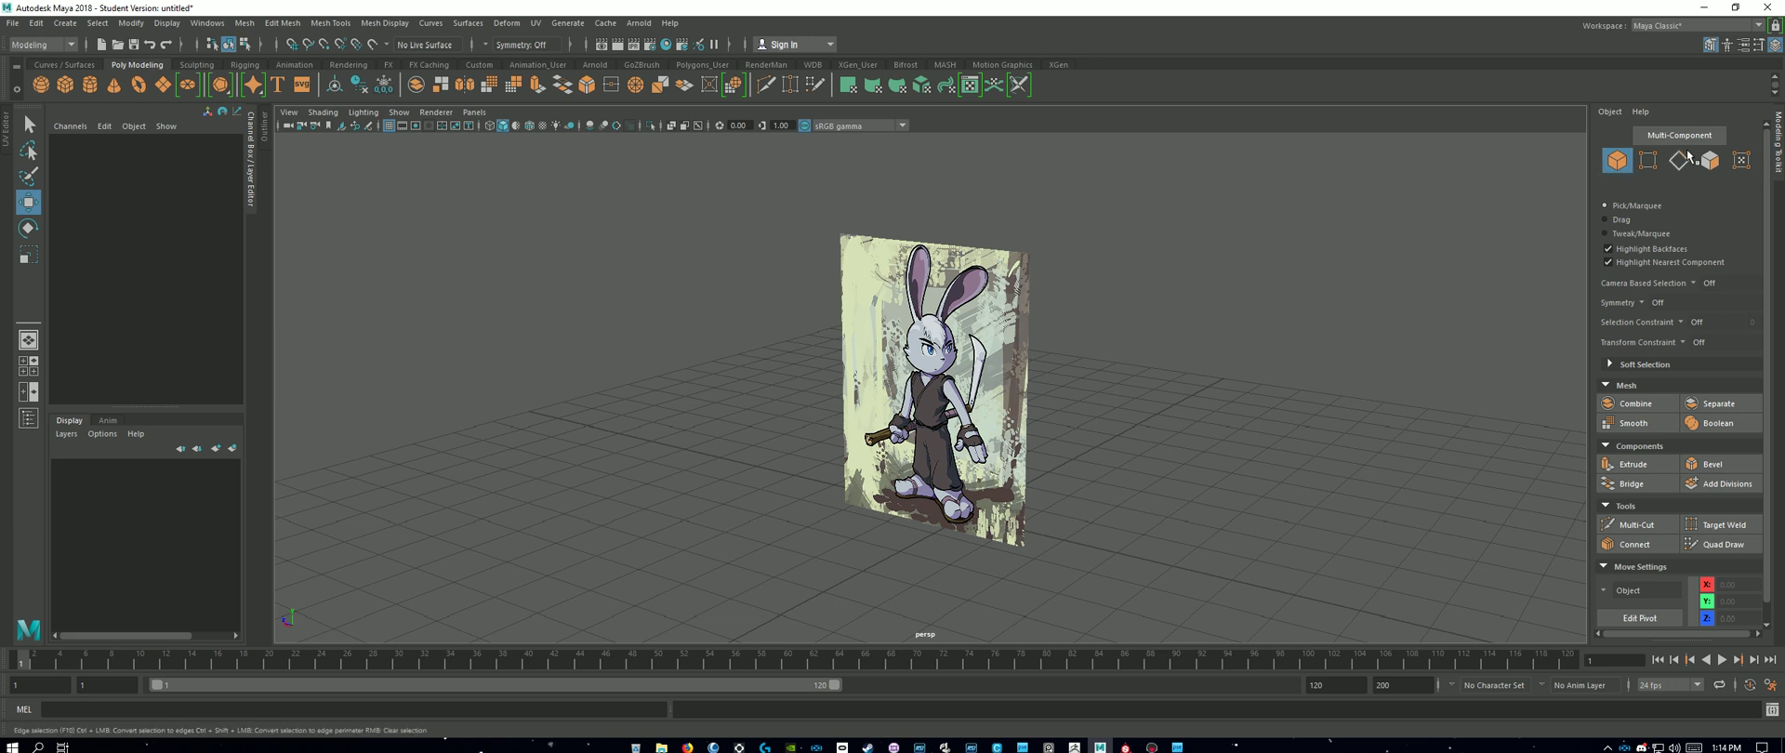
{"action": "left_click", "coordinate": [1712, 47]}
{"action": "left_click", "coordinate": [1710, 46]}
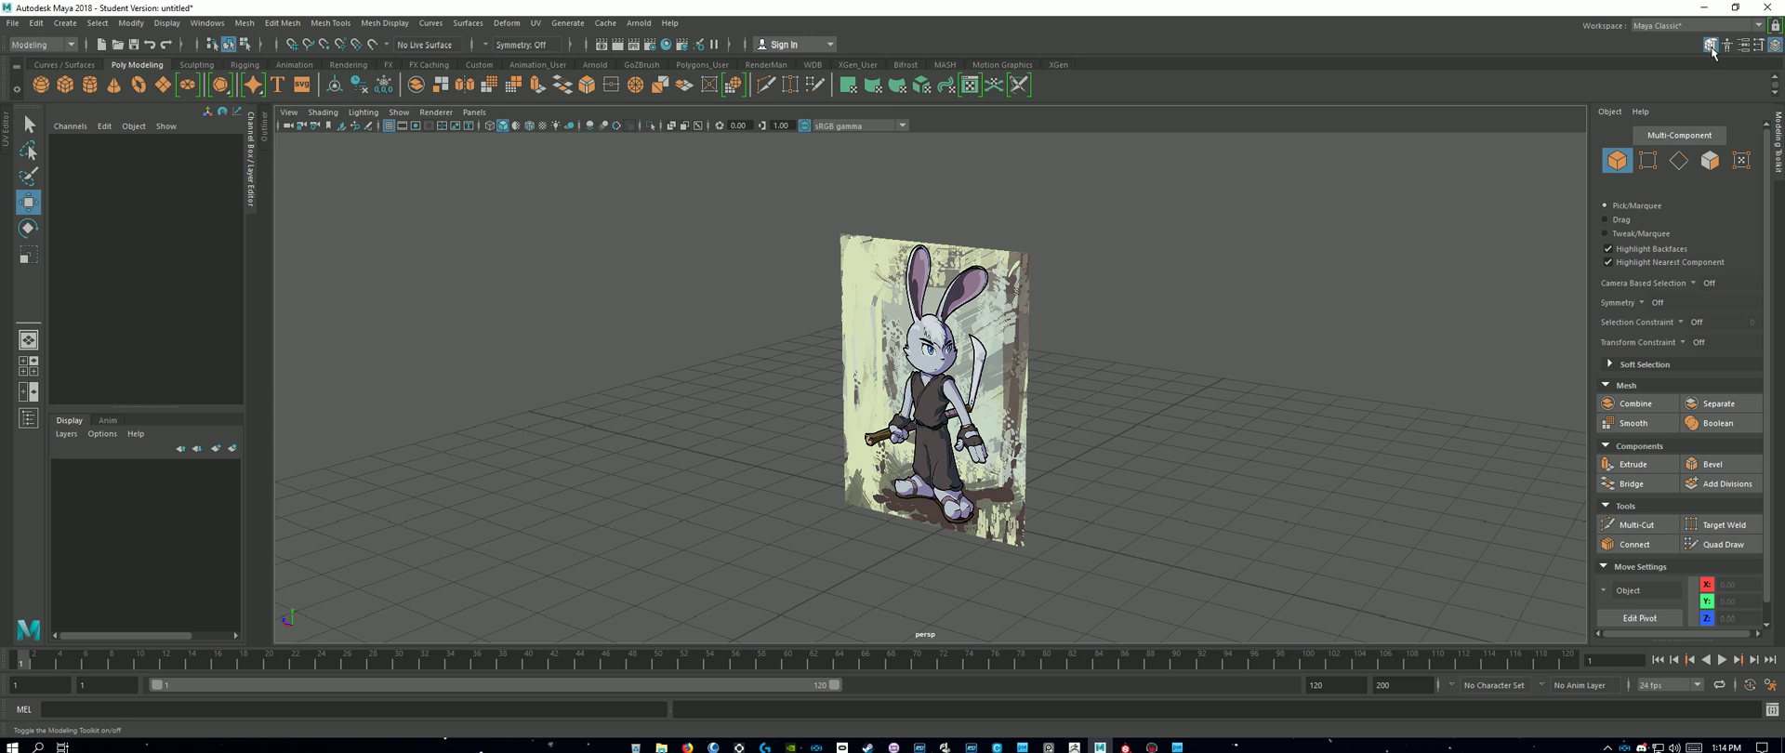
{"action": "left_click", "coordinate": [1711, 47]}
{"action": "left_click", "coordinate": [1711, 46]}
{"action": "left_click", "coordinate": [1711, 47]}
{"action": "left_click", "coordinate": [29, 46]}
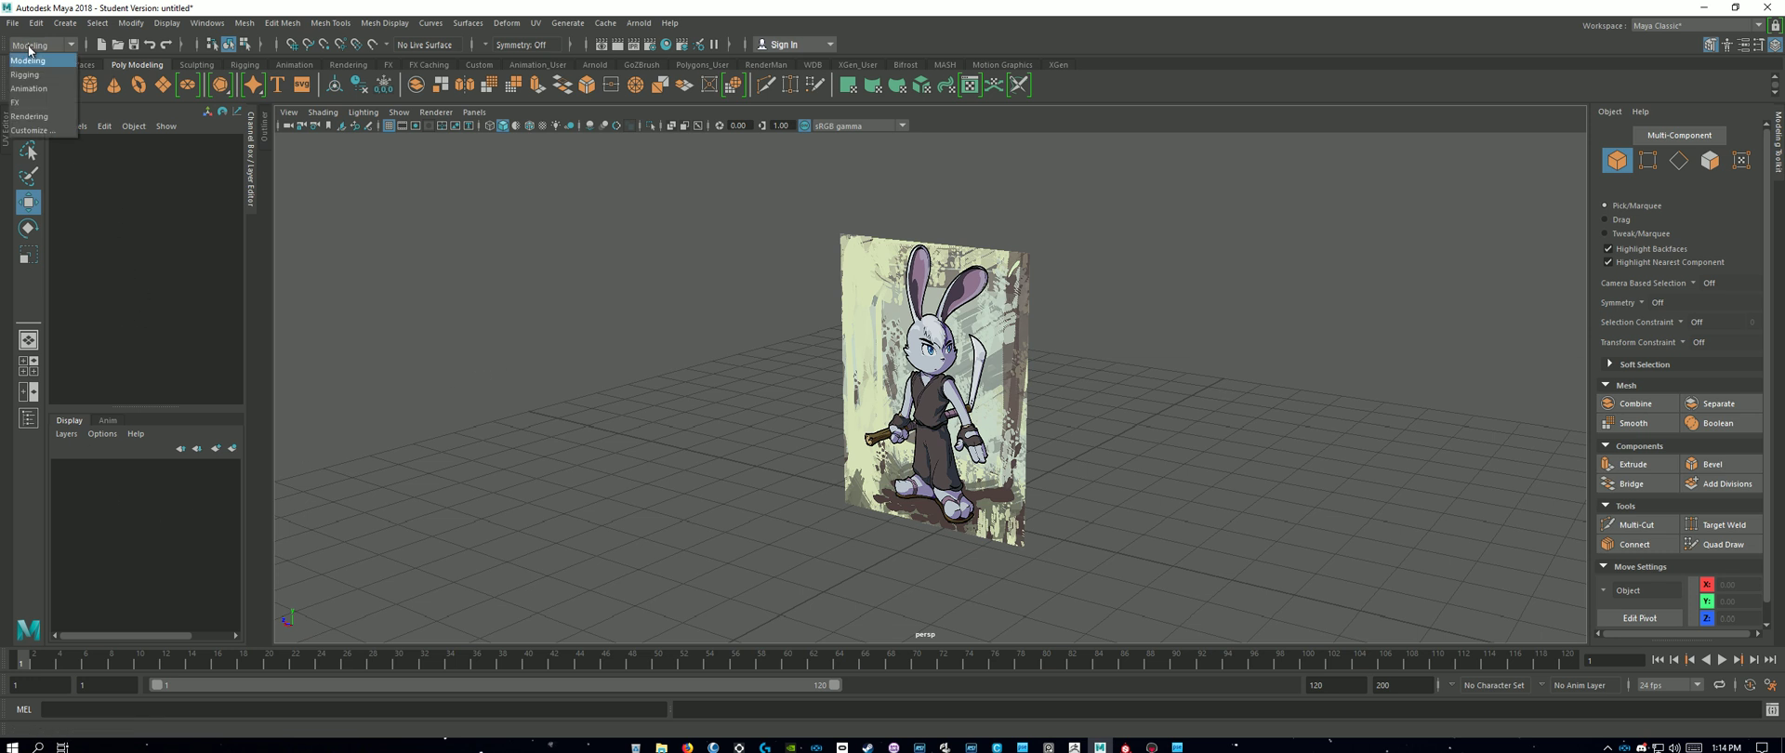
{"action": "left_click", "coordinate": [29, 45]}
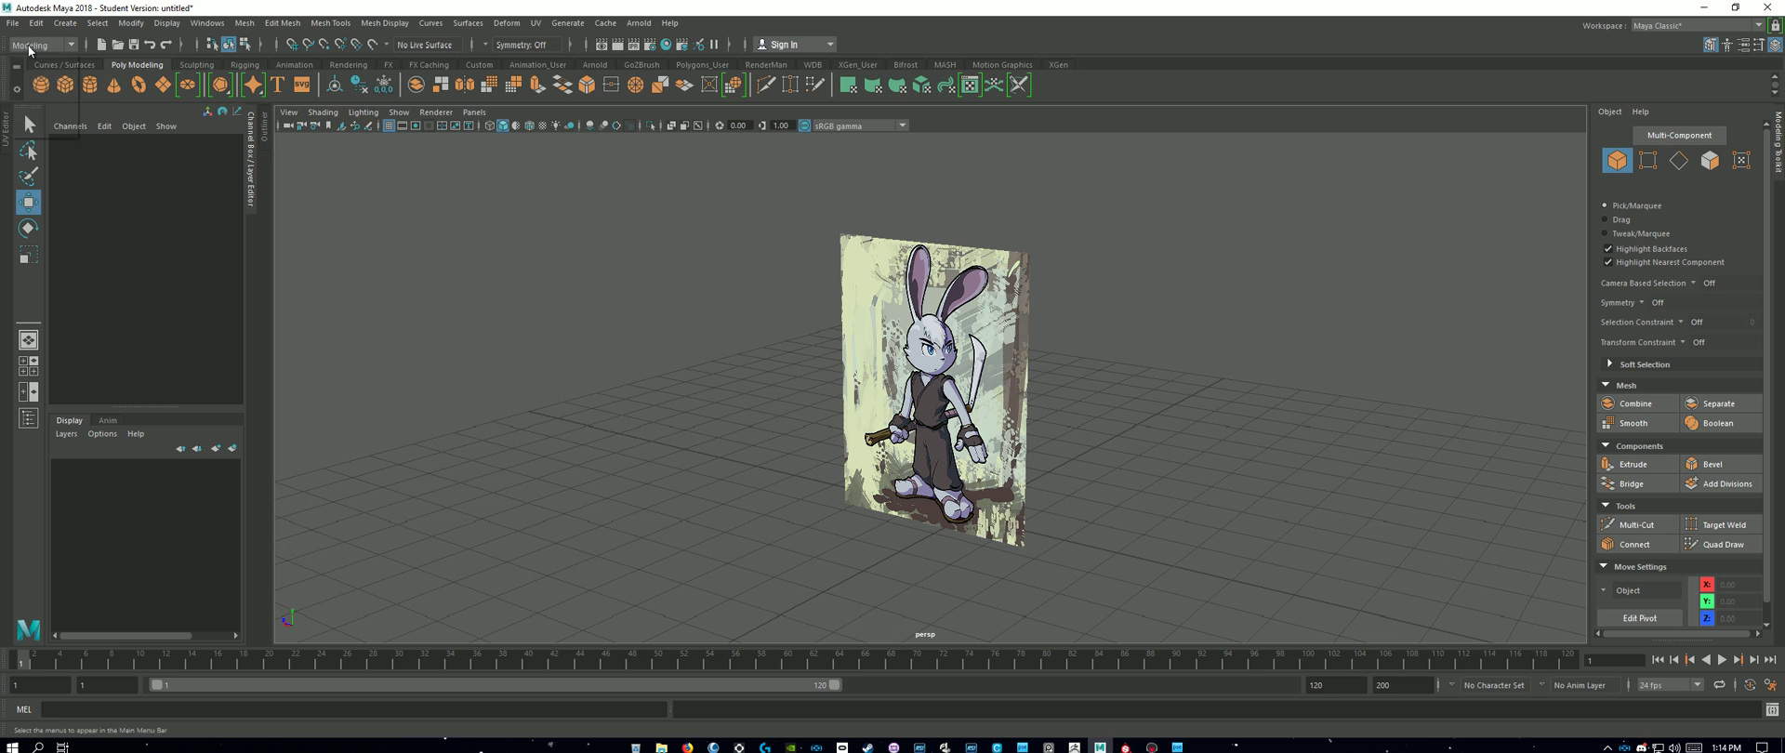
{"action": "left_click", "coordinate": [29, 45]}
{"action": "left_click", "coordinate": [28, 45]}
{"action": "left_click", "coordinate": [28, 46]}
{"action": "left_click", "coordinate": [29, 46]}
{"action": "left_click", "coordinate": [29, 47]}
{"action": "left_click", "coordinate": [29, 46]}
Step: Create a display layer from the bunny image plane, selected in object mode, and name the layer picture
{"action": "left_click", "coordinate": [1626, 165]}
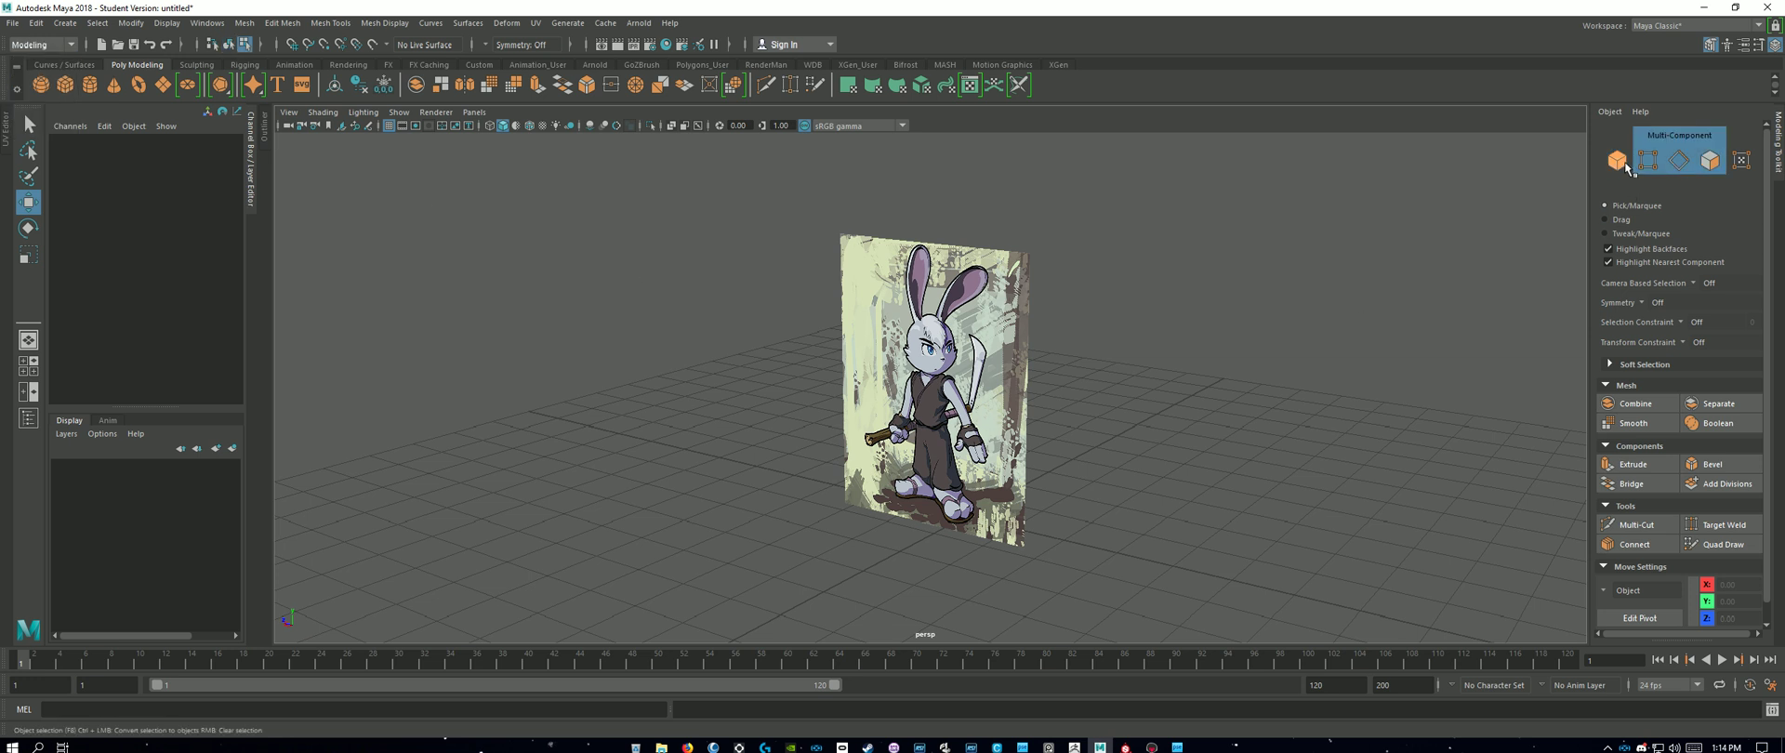
{"action": "left_click", "coordinate": [1619, 167]}
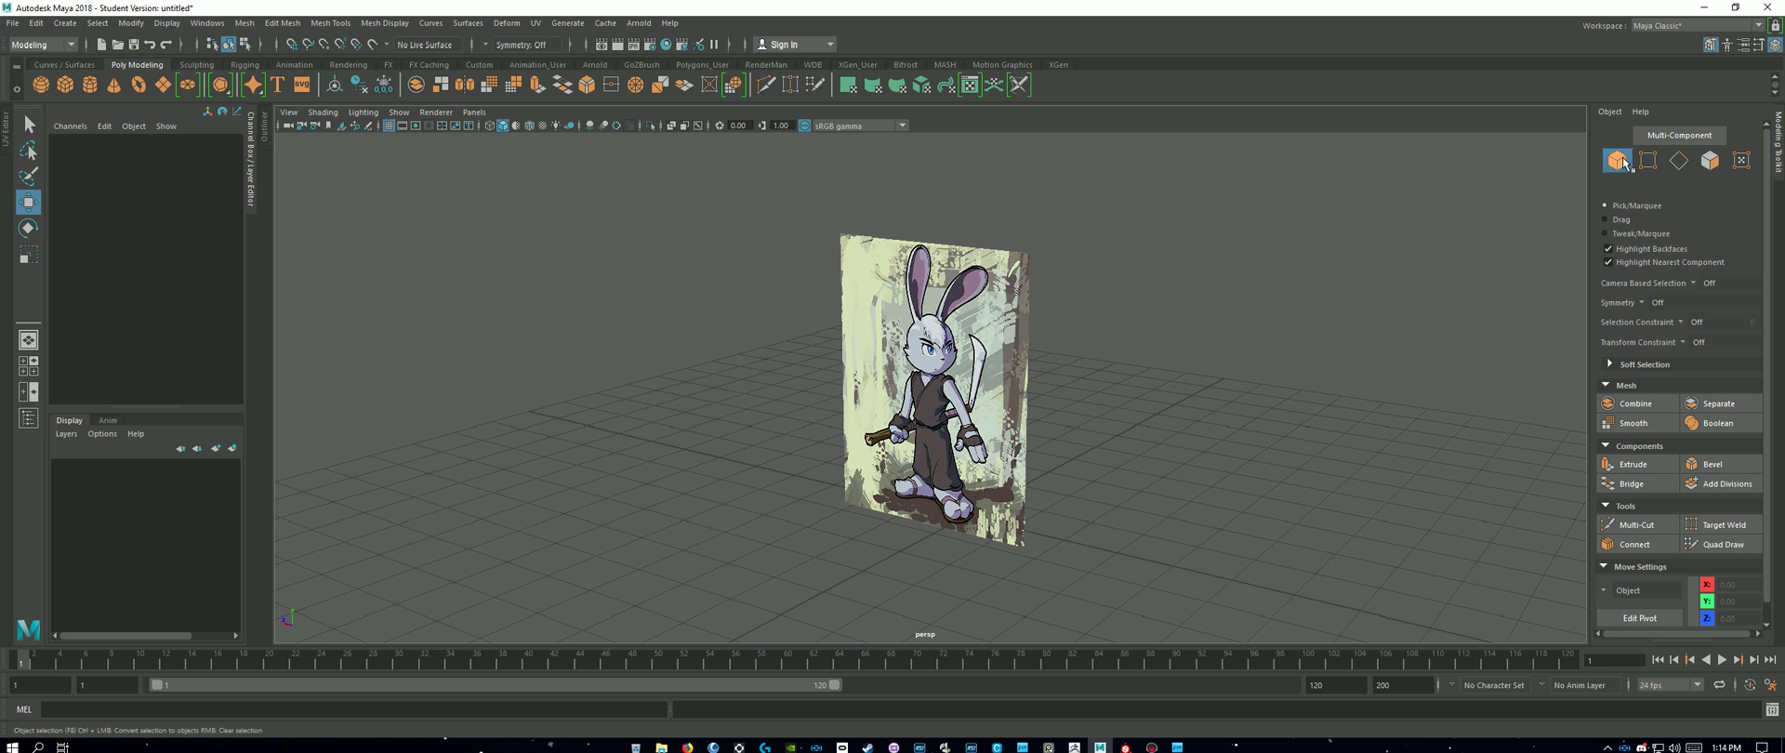
{"action": "left_click", "coordinate": [986, 316]}
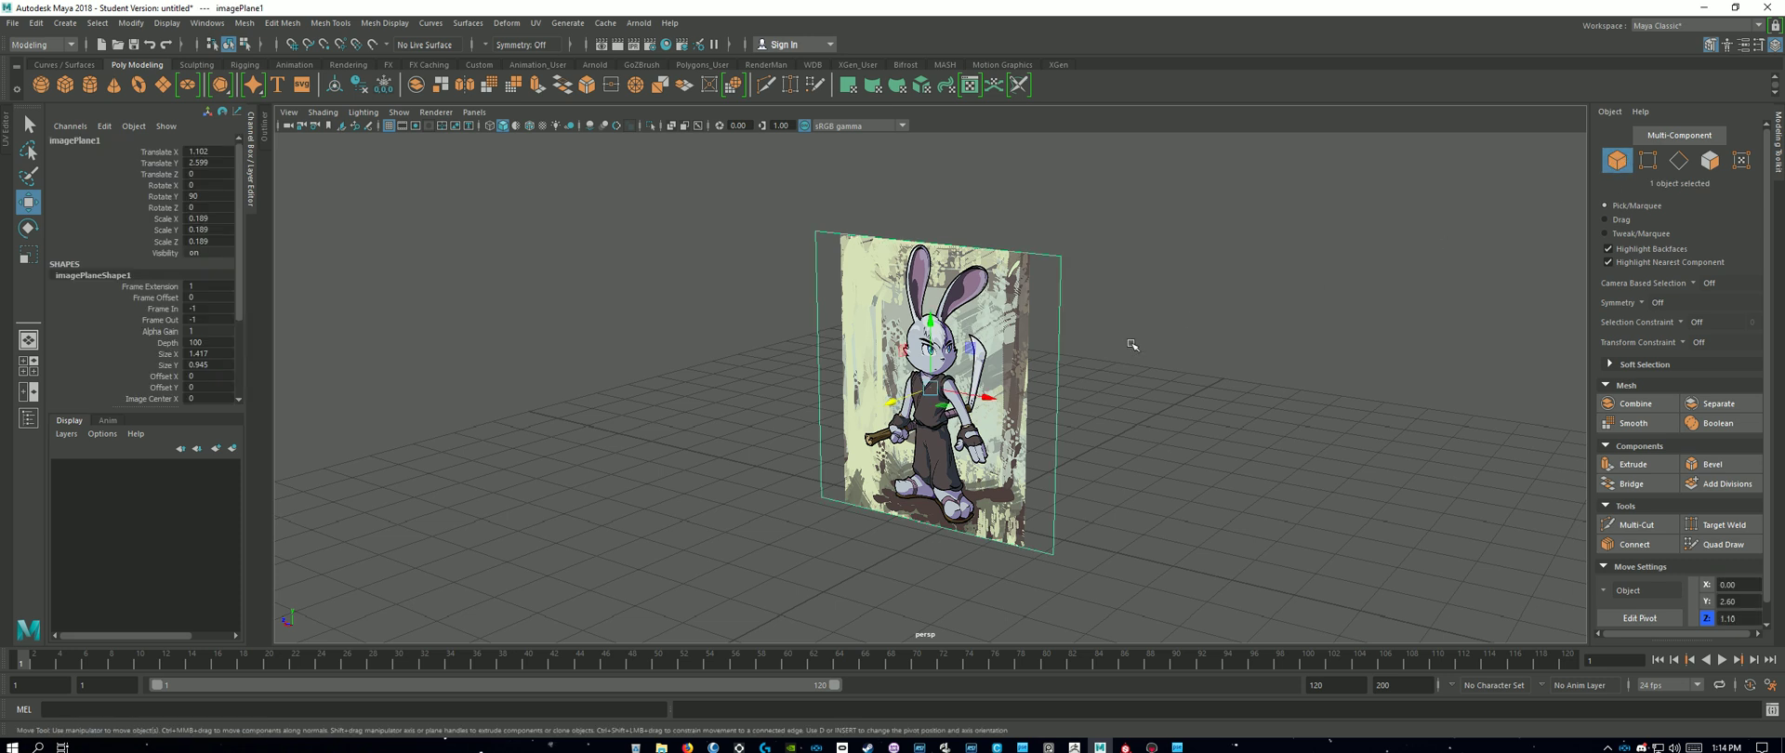
{"action": "mouse_move", "coordinate": [1221, 377]}
{"action": "left_mouse_down", "text": "alt"}
{"action": "mouse_move", "coordinate": [1143, 406]}
{"action": "mouse_move", "coordinate": [1241, 389]}
{"action": "left_mouse_up", "text": "alt"}
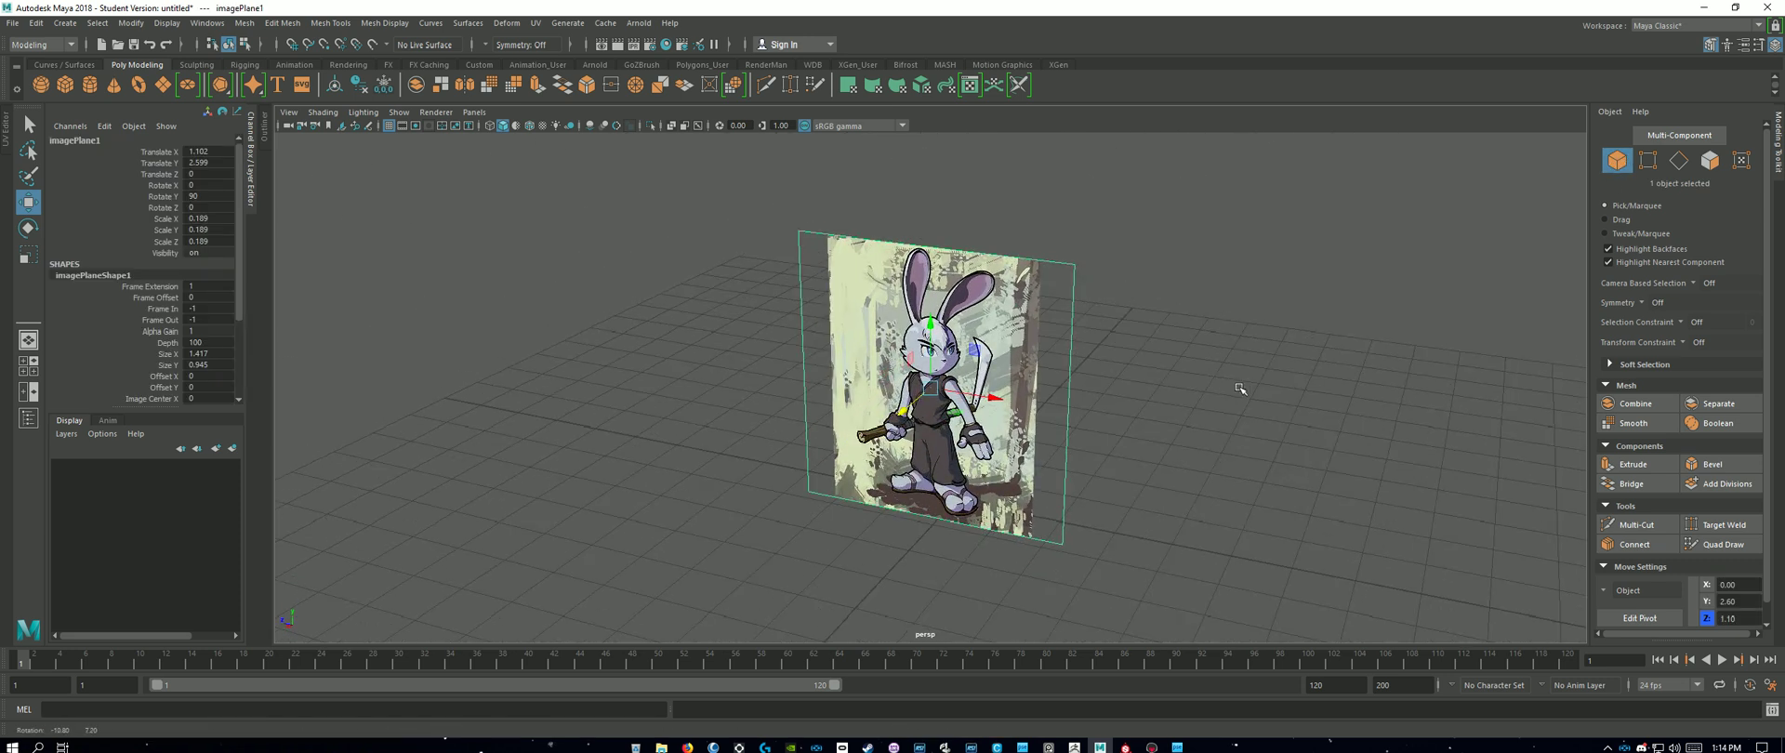
{"action": "left_click", "coordinate": [67, 435]}
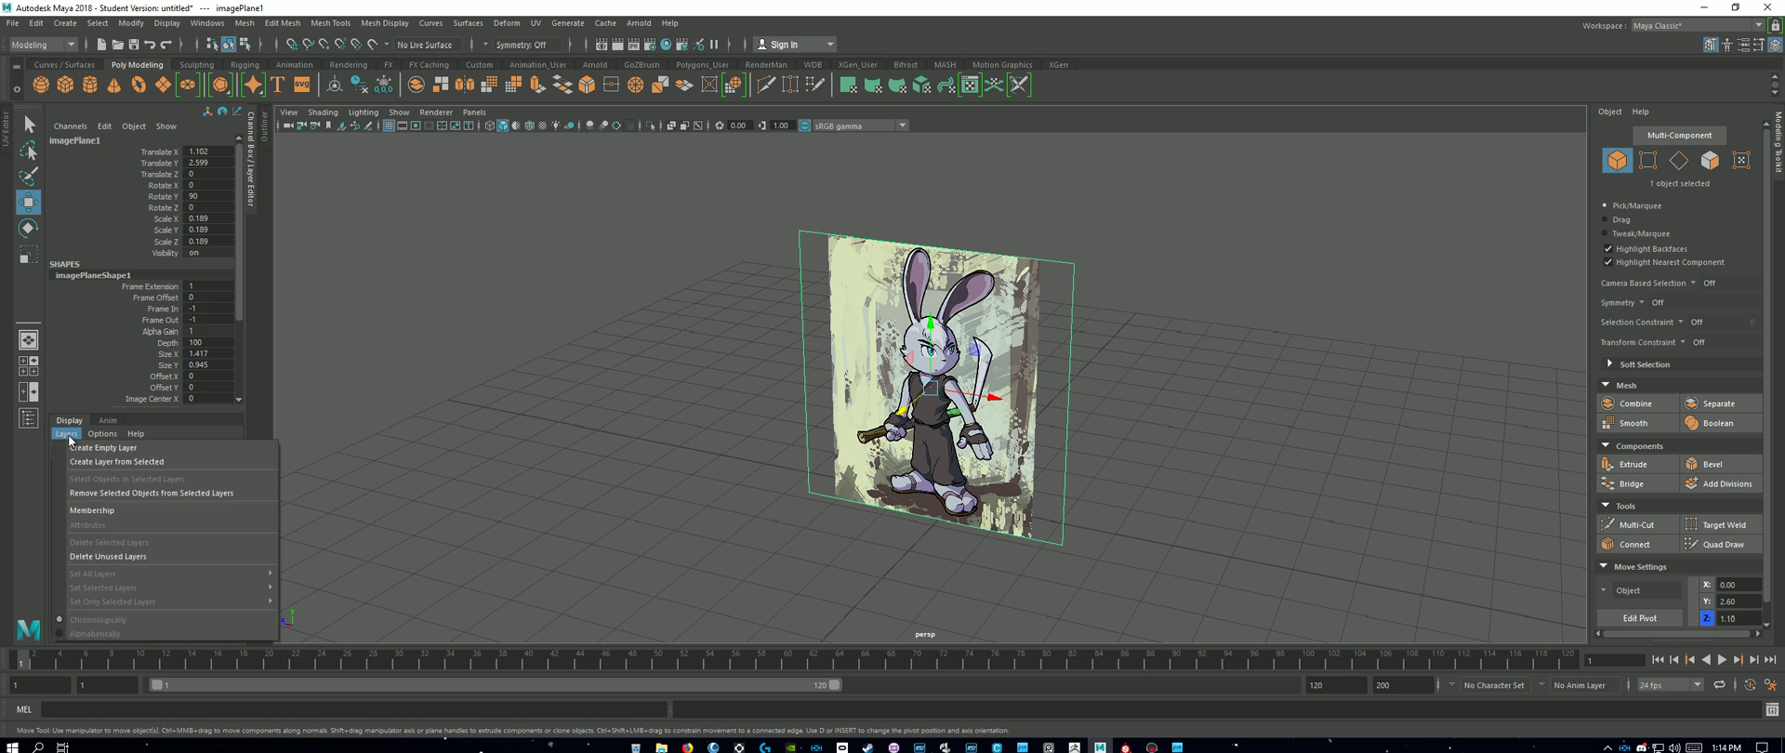
{"action": "left_click", "coordinate": [107, 461]}
{"action": "double_click", "coordinate": [126, 467]}
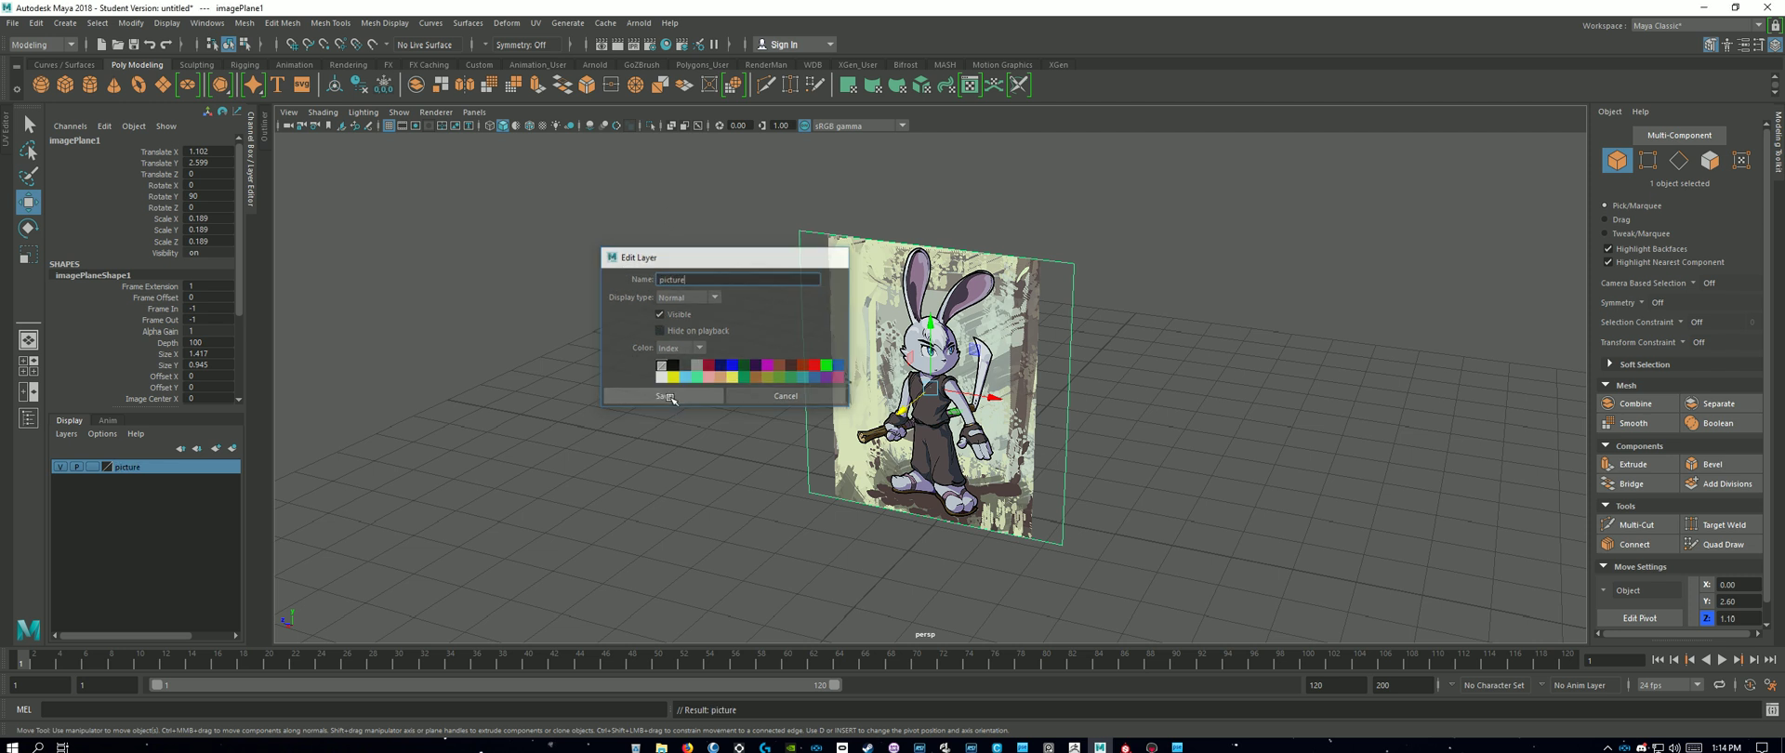
{"action": "left_click", "coordinate": [663, 397]}
Step: Check the picture layer's visibility by hiding and showing it several times, leaving it visible
{"action": "left_click", "coordinate": [59, 466]}
{"action": "left_click", "coordinate": [60, 467]}
{"action": "left_click", "coordinate": [59, 466]}
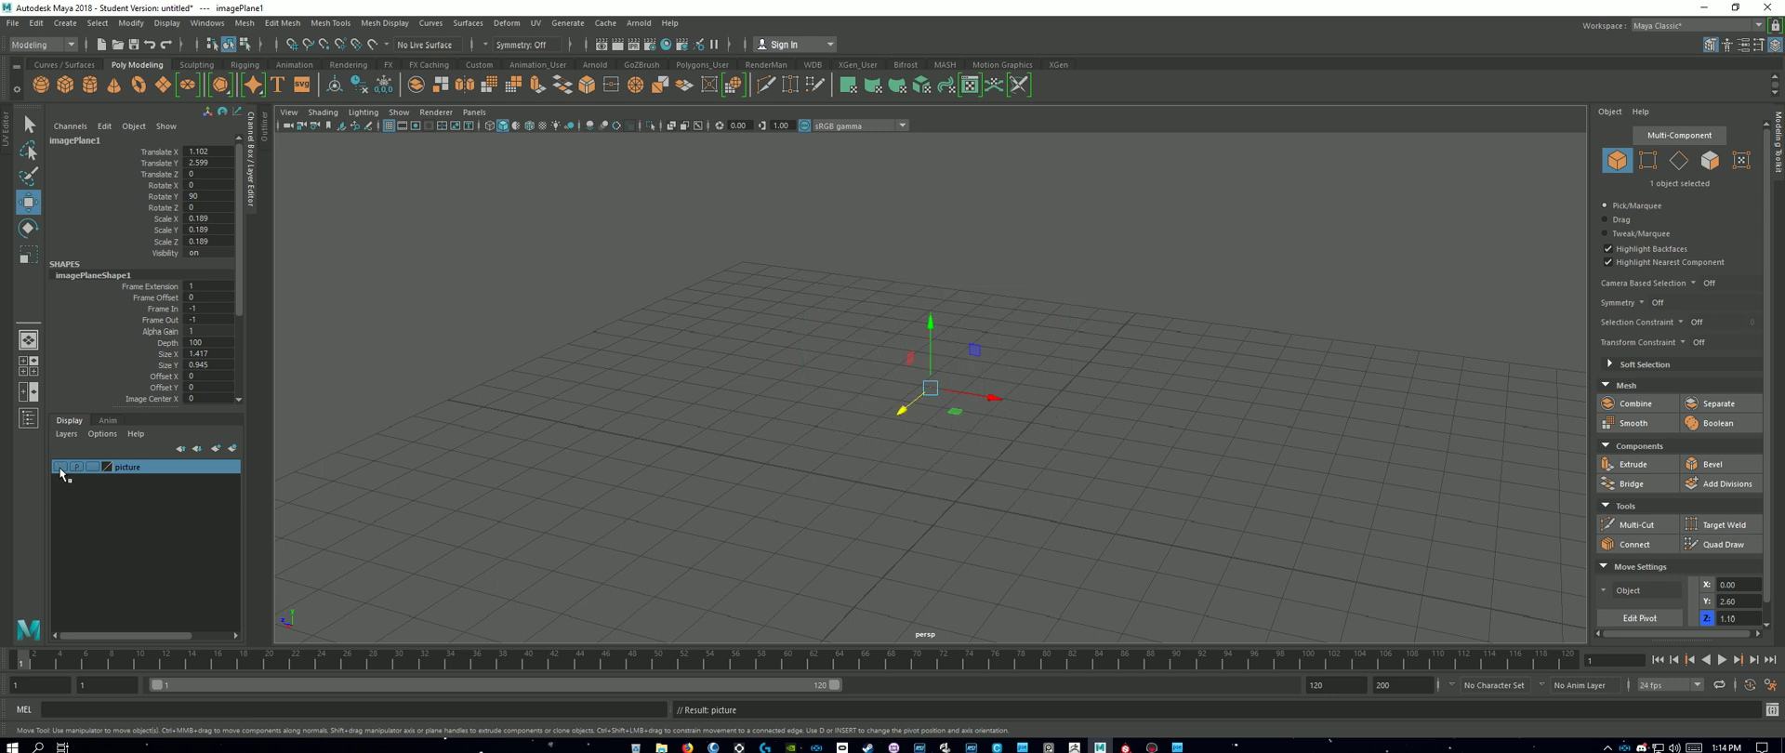
{"action": "left_click", "coordinate": [59, 466]}
{"action": "left_click", "coordinate": [59, 467]}
{"action": "left_click", "coordinate": [59, 467]}
{"action": "left_click", "coordinate": [59, 466]}
{"action": "left_click", "coordinate": [58, 467]}
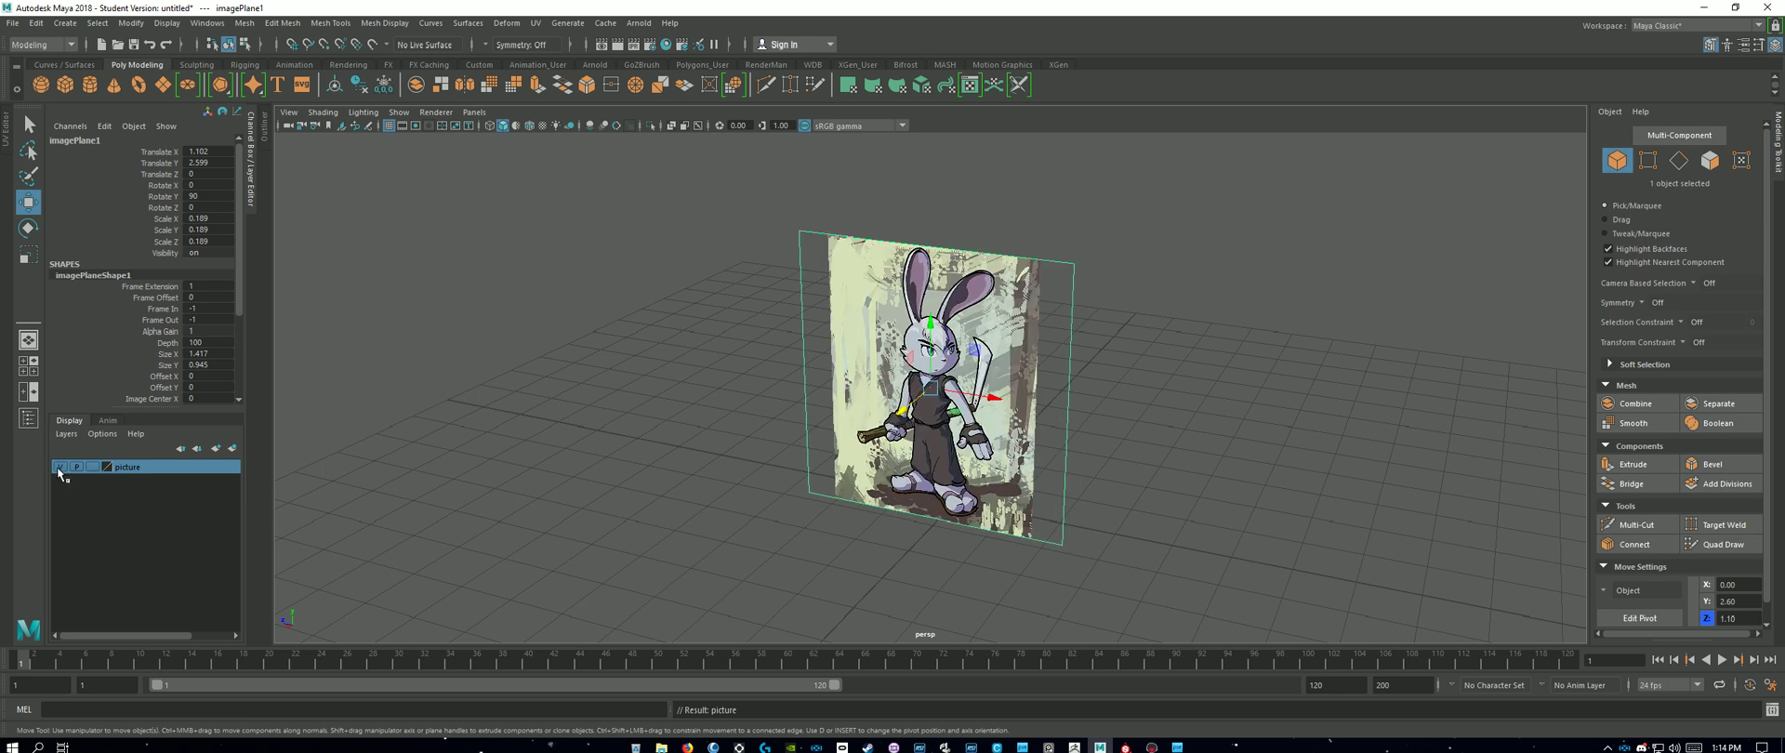
{"action": "left_click", "coordinate": [58, 467]}
{"action": "left_click", "coordinate": [58, 467]}
Step: Create a polygon cube and raise it to about 2.72 in Y
{"action": "left_click", "coordinate": [1060, 434]}
{"action": "left_click_drag", "start_coordinate": [1275, 394], "coordinate": [1206, 408], "text": "alt"}
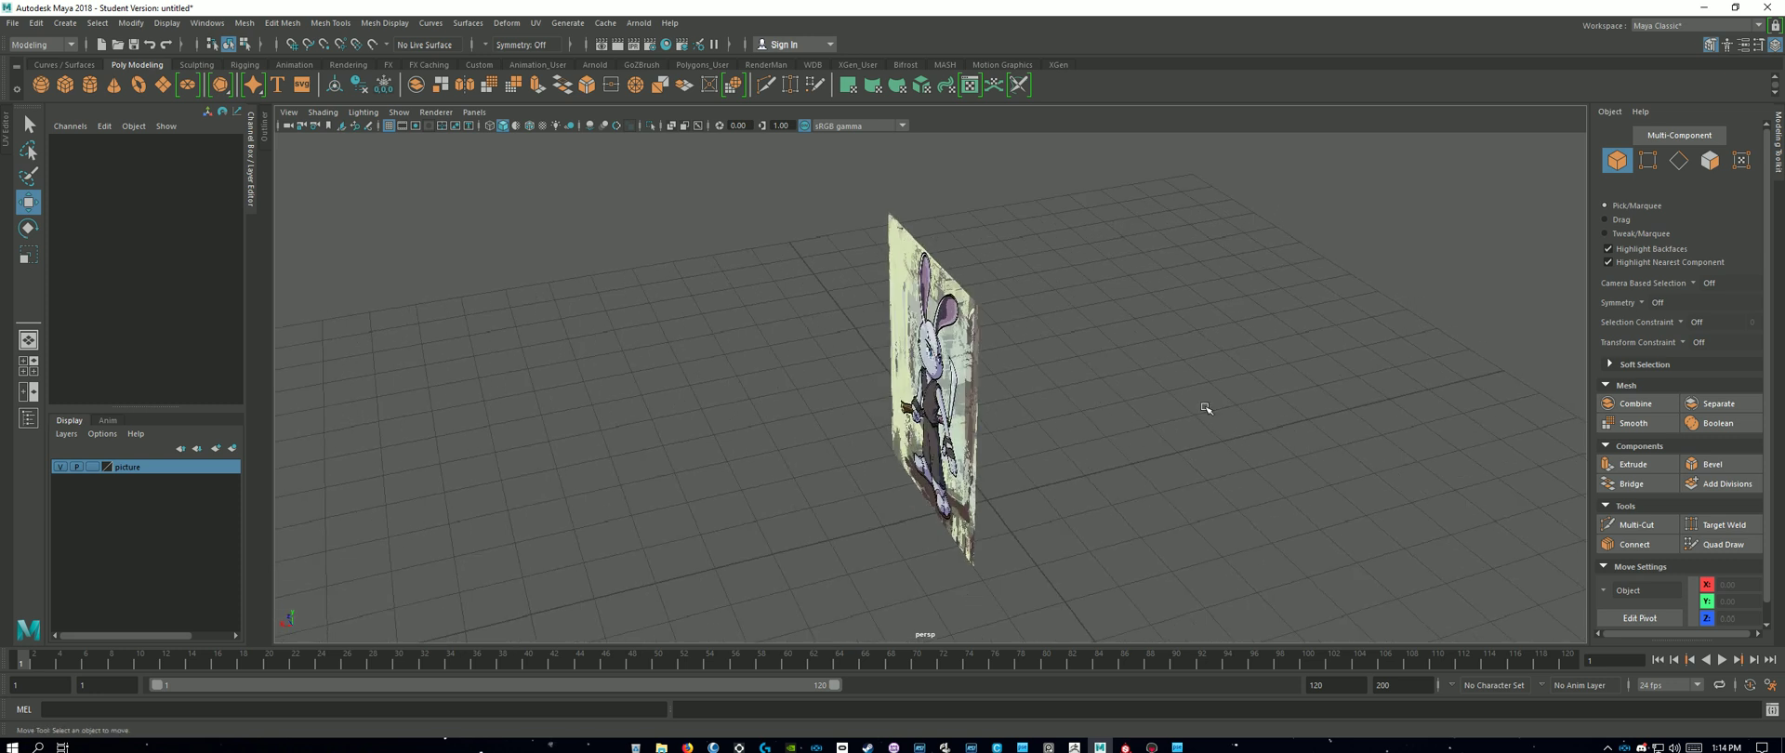
{"action": "left_click", "coordinate": [65, 85]}
{"action": "left_click_drag", "start_coordinate": [1163, 350], "coordinate": [1081, 391], "text": "alt"}
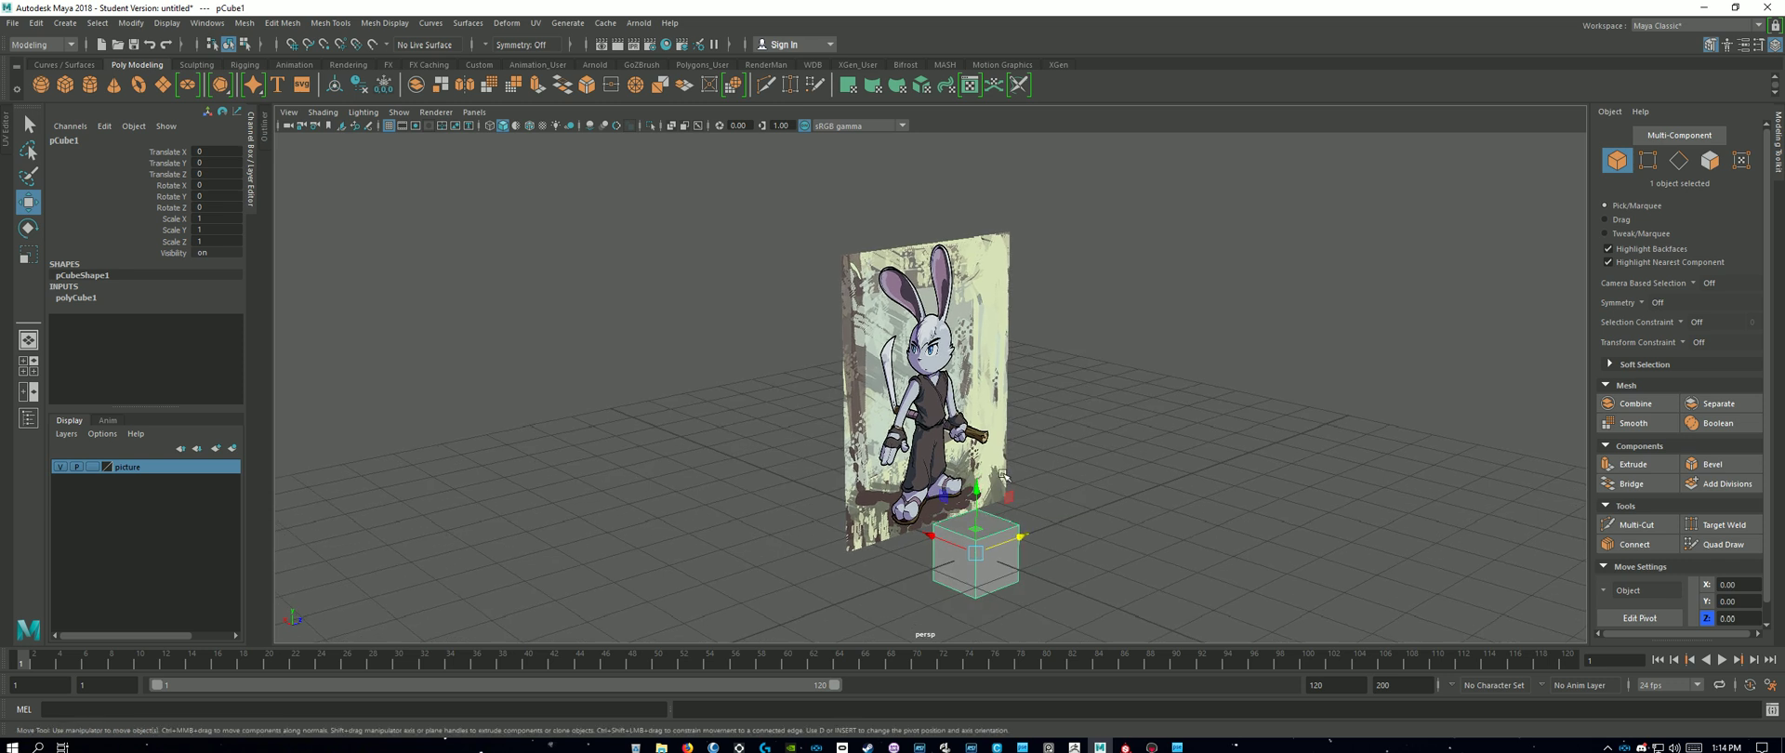
{"action": "left_click_drag", "start_coordinate": [976, 494], "coordinate": [974, 326]}
{"action": "left_click_drag", "start_coordinate": [1211, 442], "coordinate": [1174, 409], "text": "alt"}
Step: Move the bunny image plane behind the cube, to about -0.88 in Translate X
{"action": "key", "text": "space"}
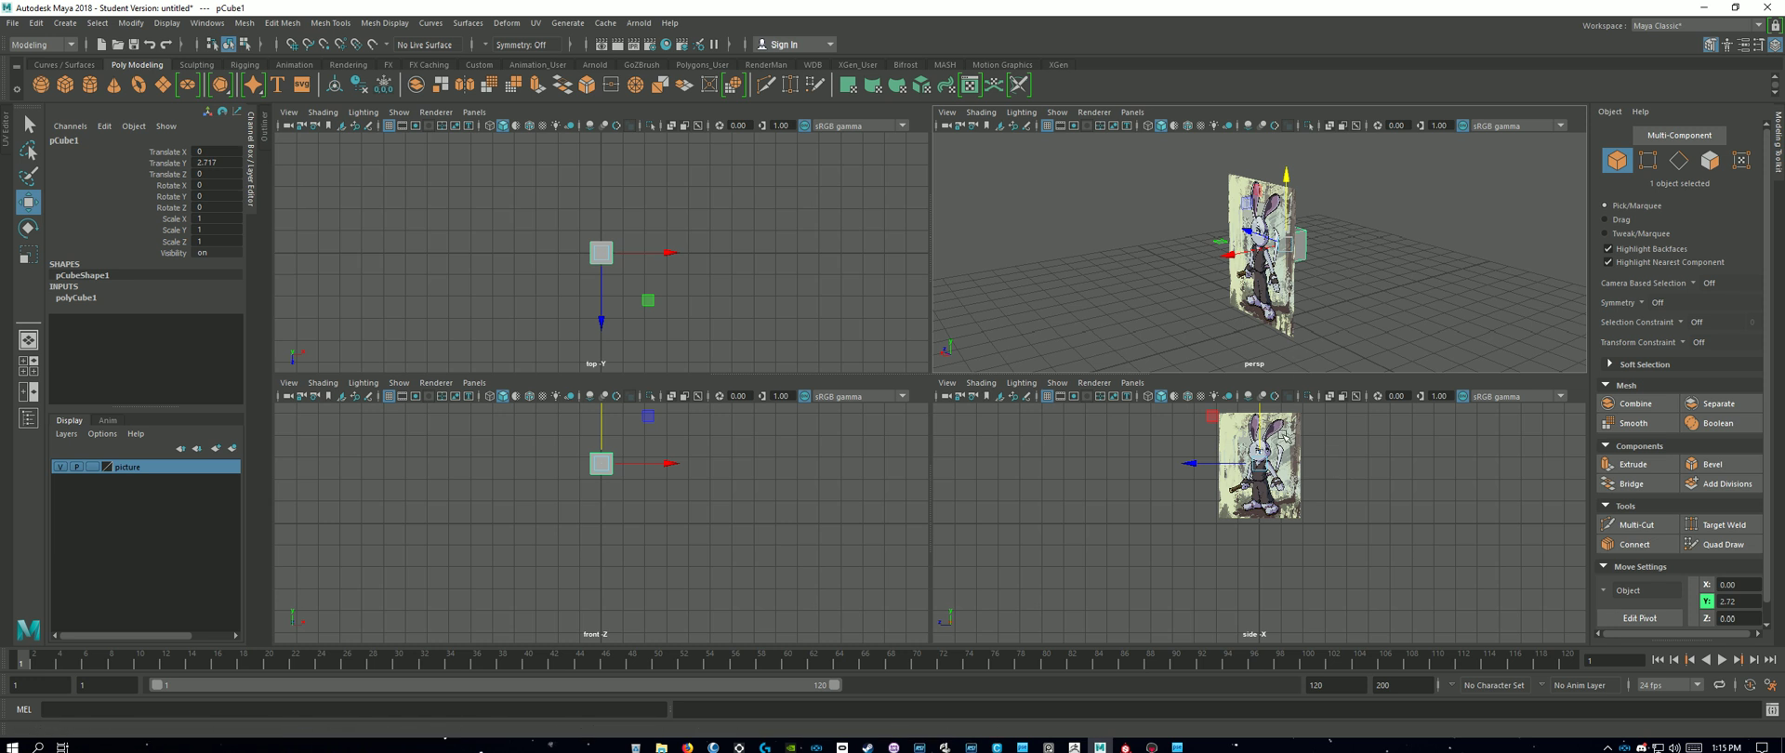
{"action": "left_click", "coordinate": [1281, 430]}
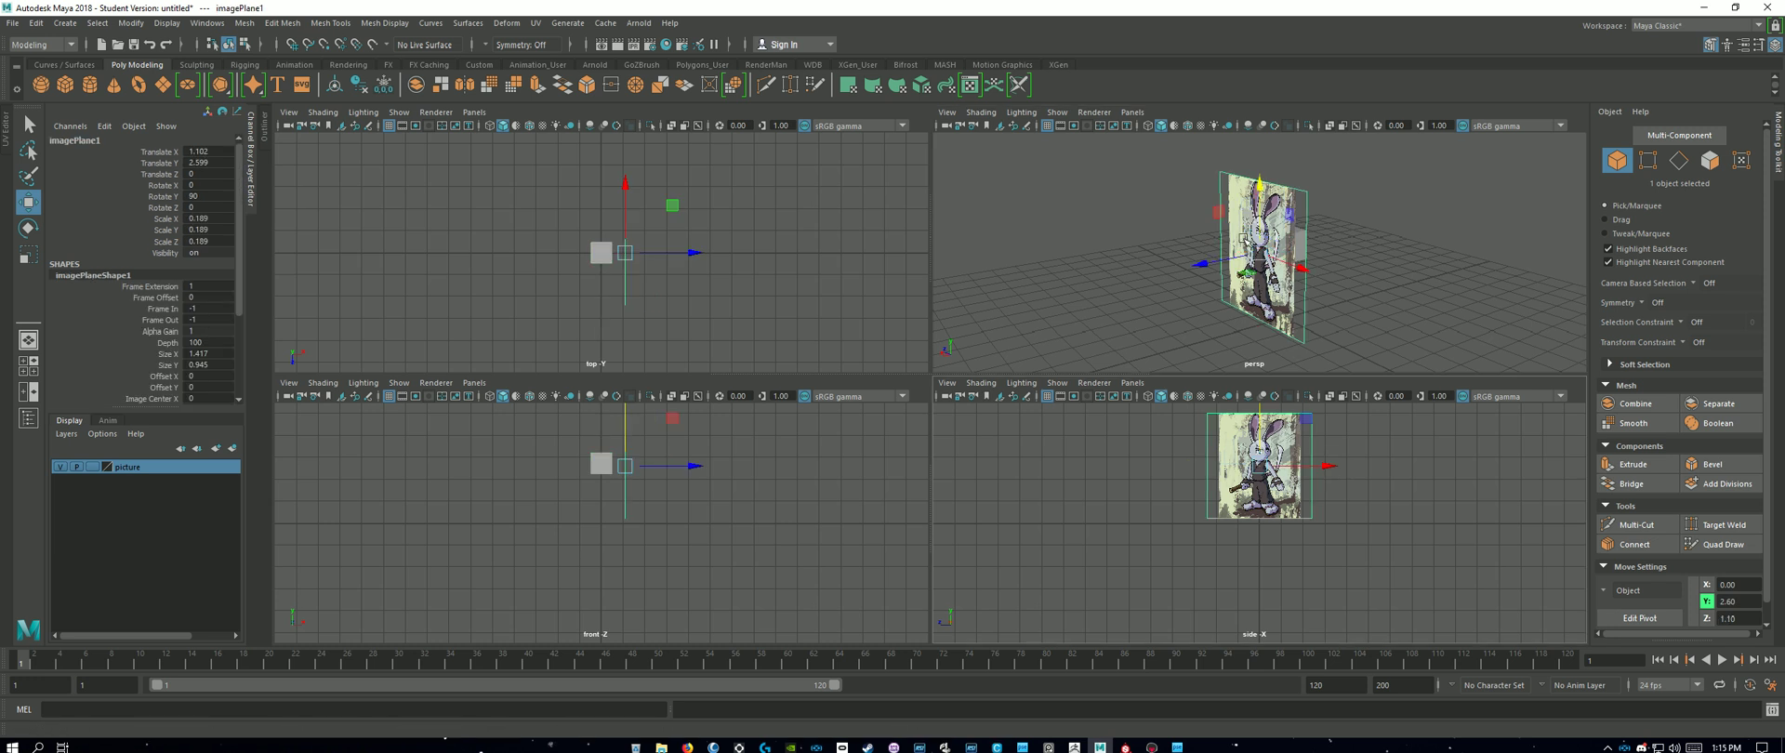
{"action": "left_click_drag", "start_coordinate": [1211, 266], "coordinate": [1263, 265]}
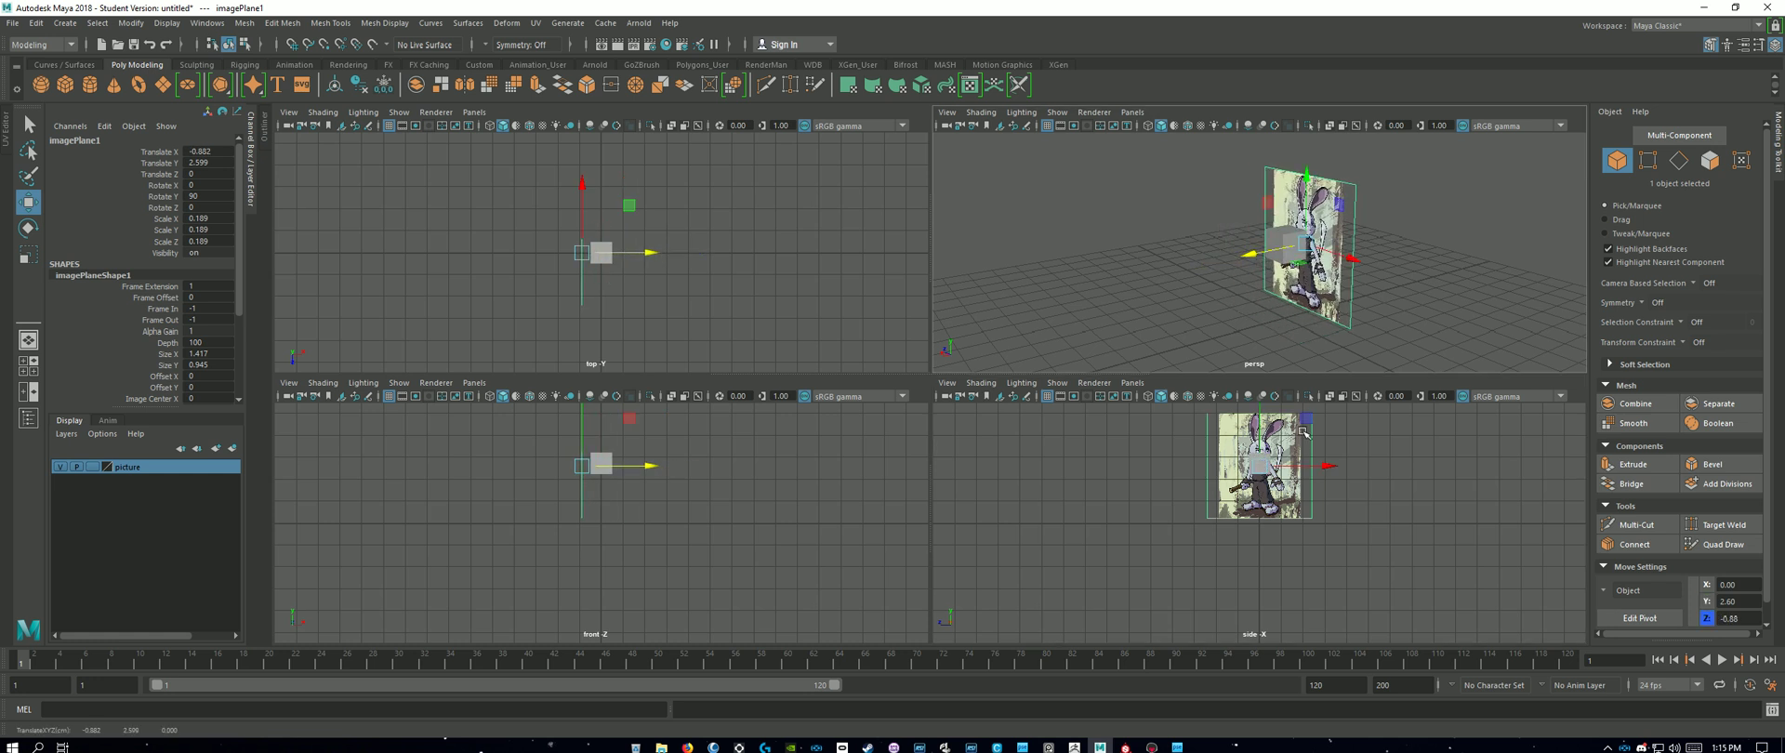
{"action": "left_click", "coordinate": [1262, 460]}
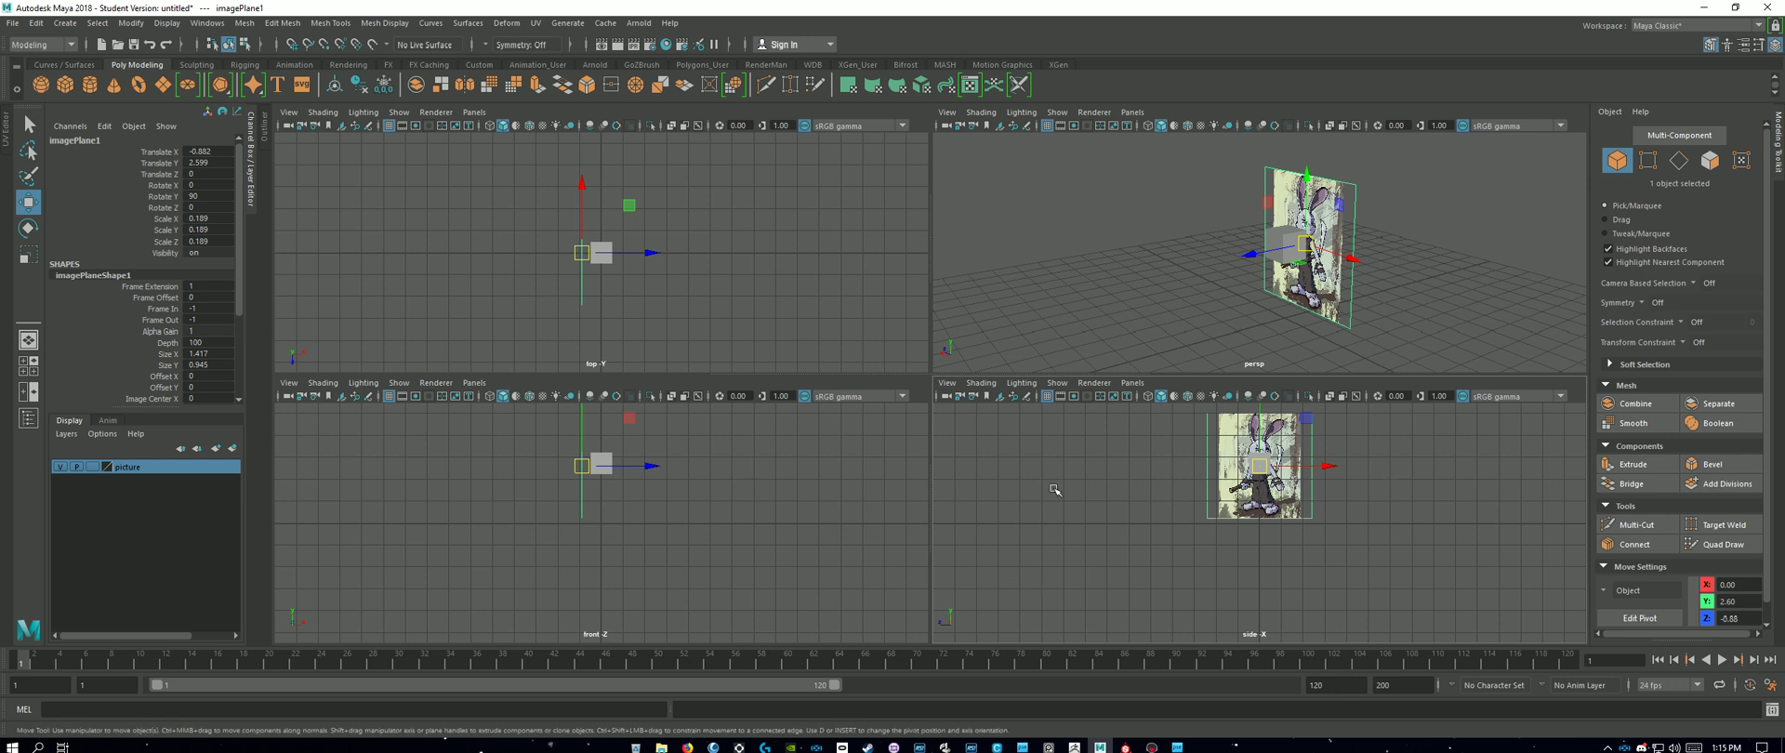
Step: Scale the cube uniformly to about 5.62 in the side view so it covers the bunny artwork
{"action": "key", "text": "space"}
{"action": "key", "text": "space"}
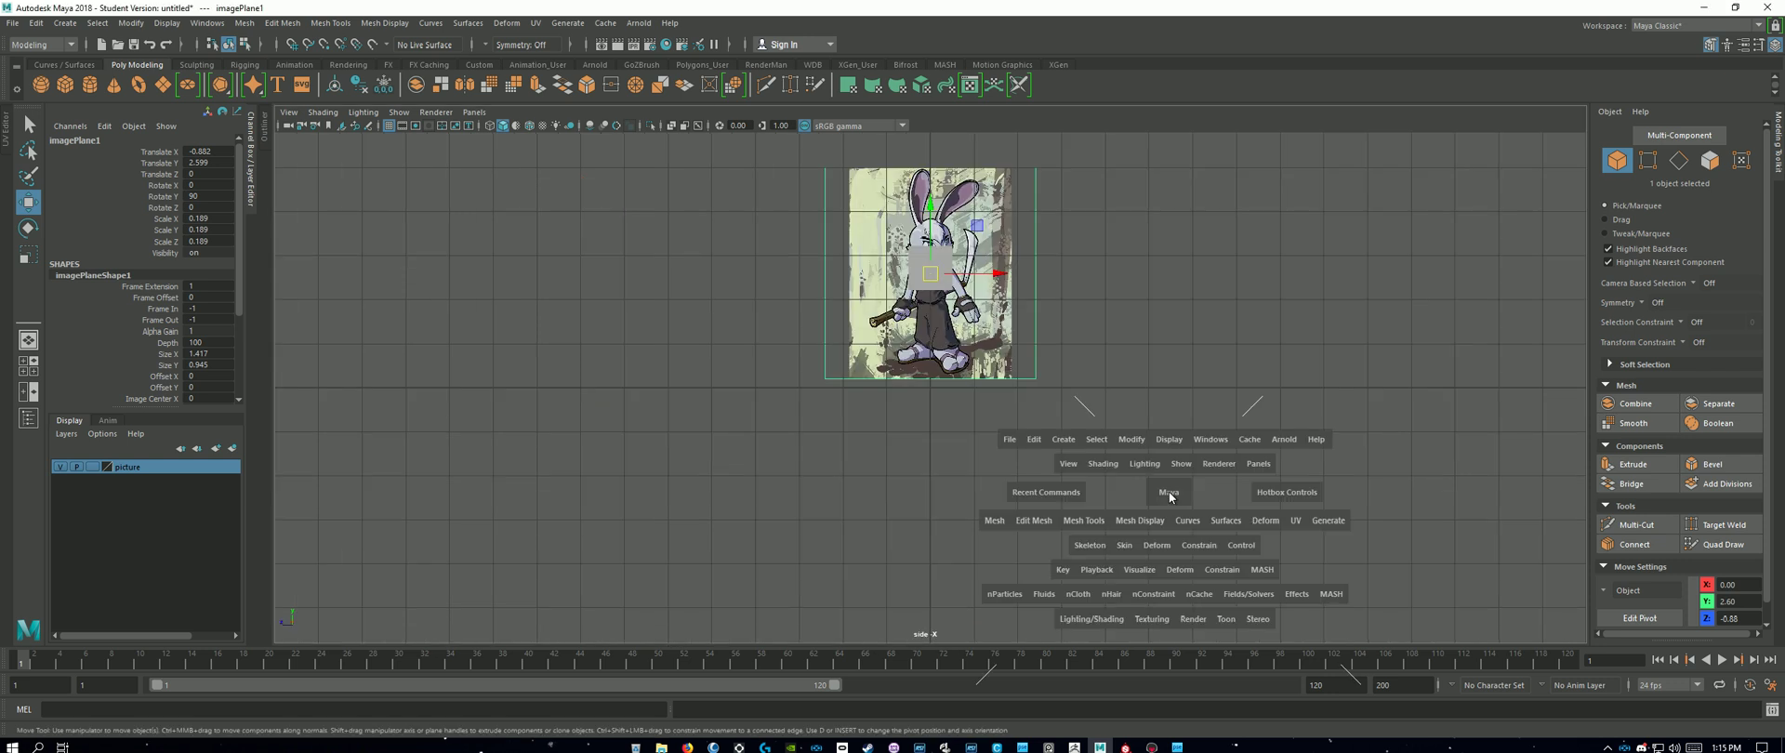
{"action": "key", "text": "space"}
{"action": "key", "text": "space"}
{"action": "key", "text": "space"}
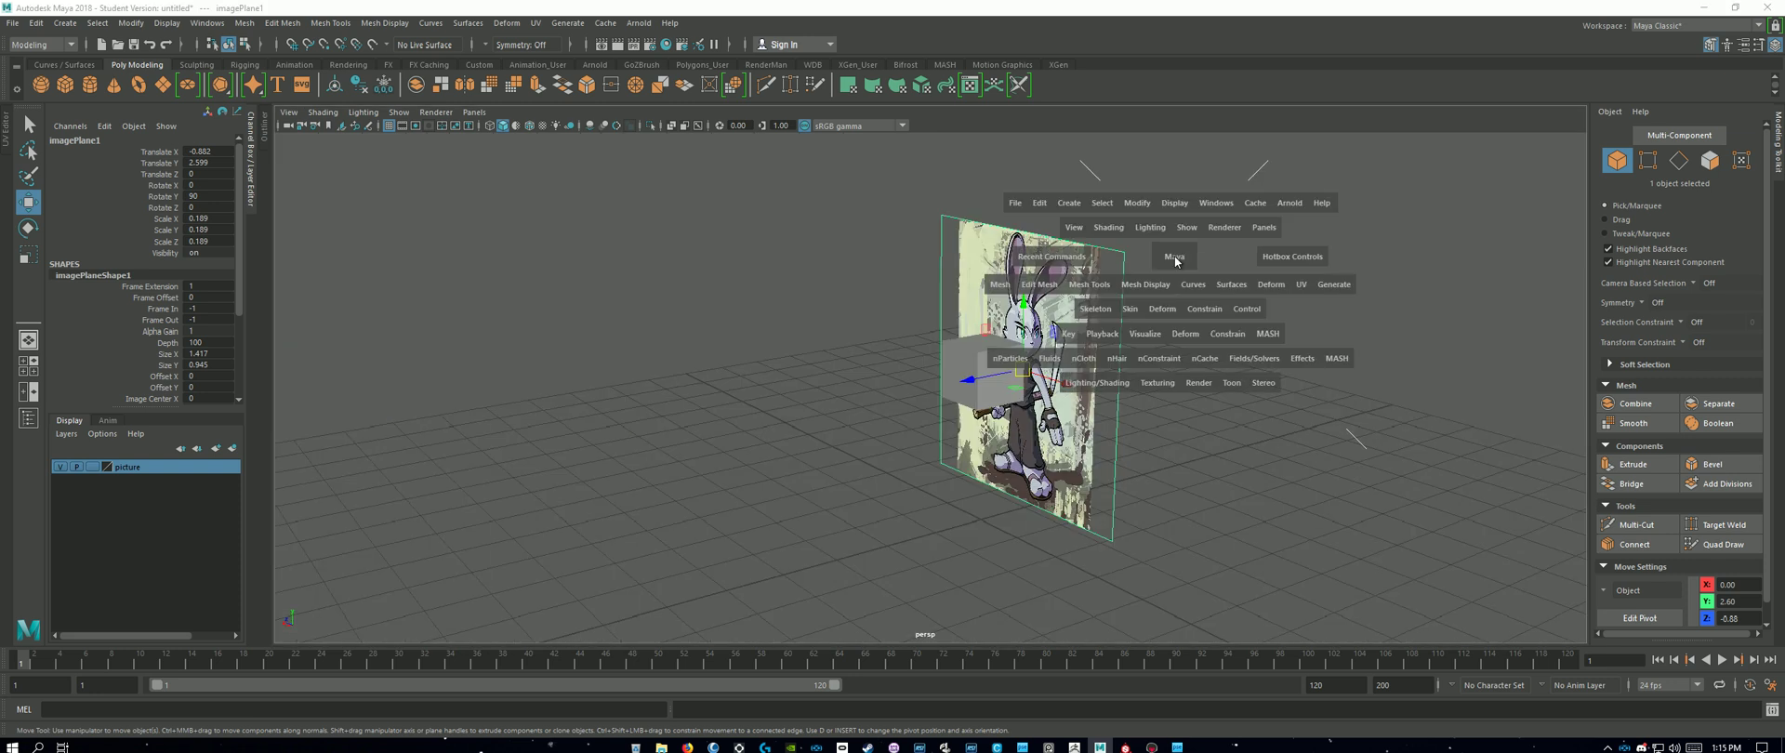
{"action": "key", "text": "space"}
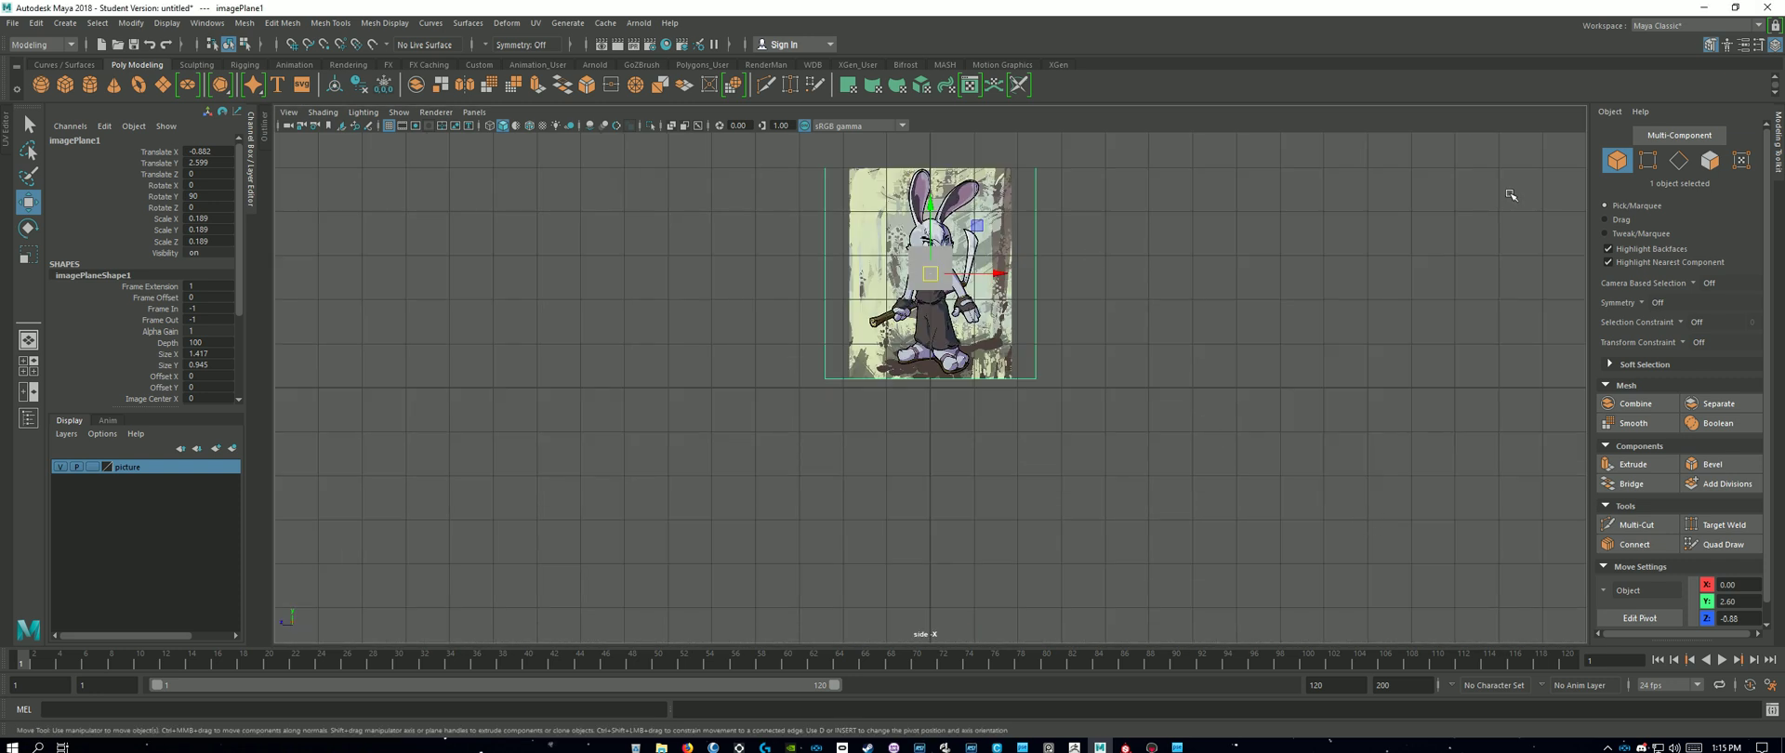
{"action": "left_click", "coordinate": [1225, 297]}
{"action": "left_click", "coordinate": [924, 263]}
{"action": "key", "text": "f"}
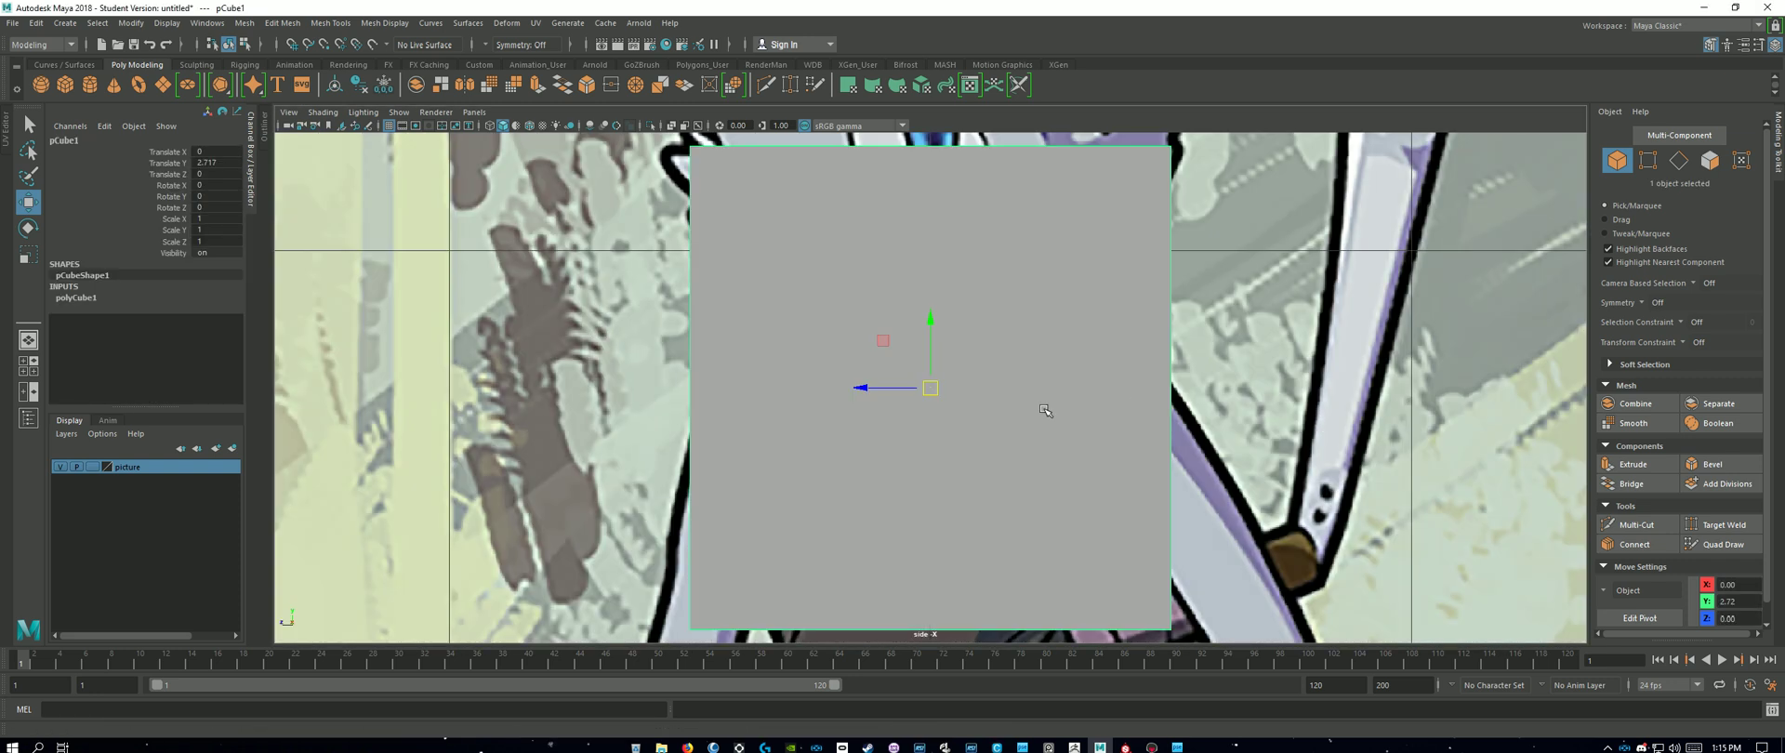
{"action": "right_click_drag", "start_coordinate": [1299, 427], "coordinate": [1160, 446], "text": "alt"}
{"action": "middle_click_drag", "start_coordinate": [1160, 446], "coordinate": [1142, 431], "text": "alt"}
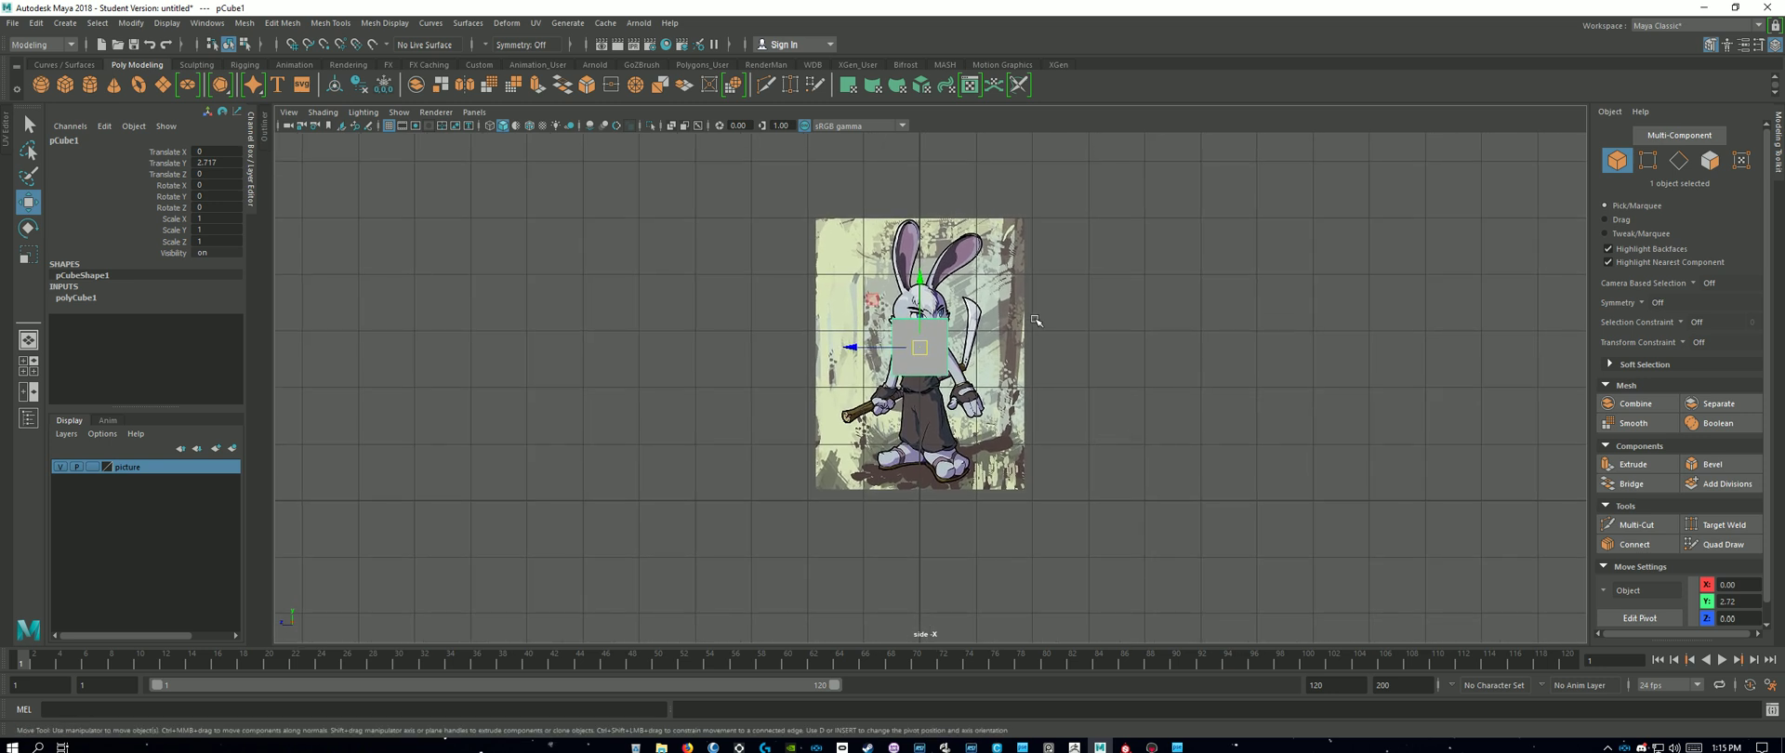
{"action": "key", "text": "r"}
{"action": "left_click_drag", "start_coordinate": [920, 349], "coordinate": [1142, 580]}
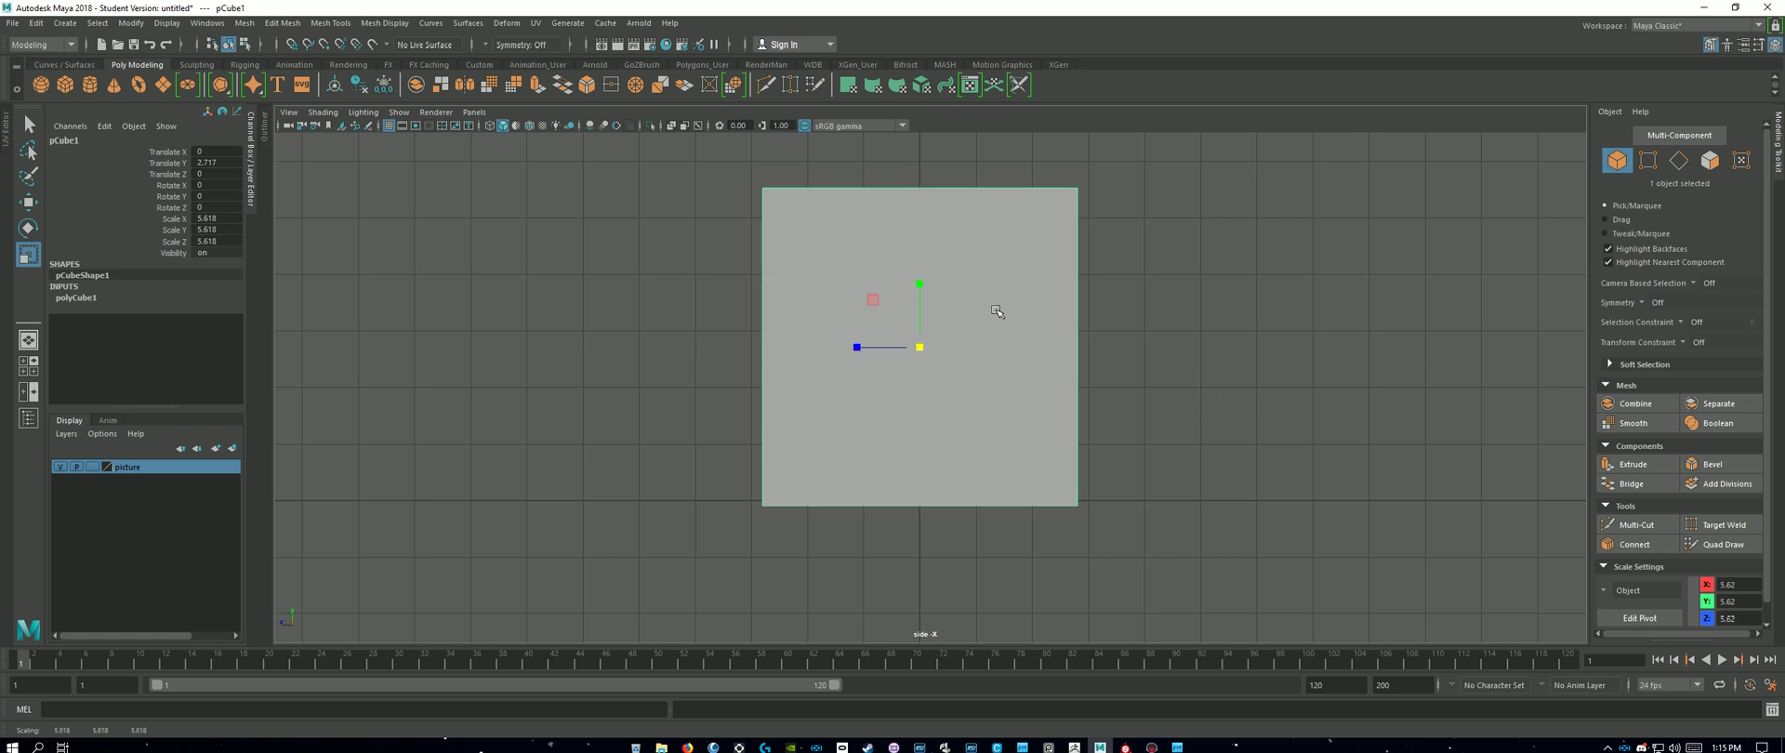
Step: Display the side view in wireframe and compare the enlarged cube in the perspective view
{"action": "left_click", "coordinate": [490, 127]}
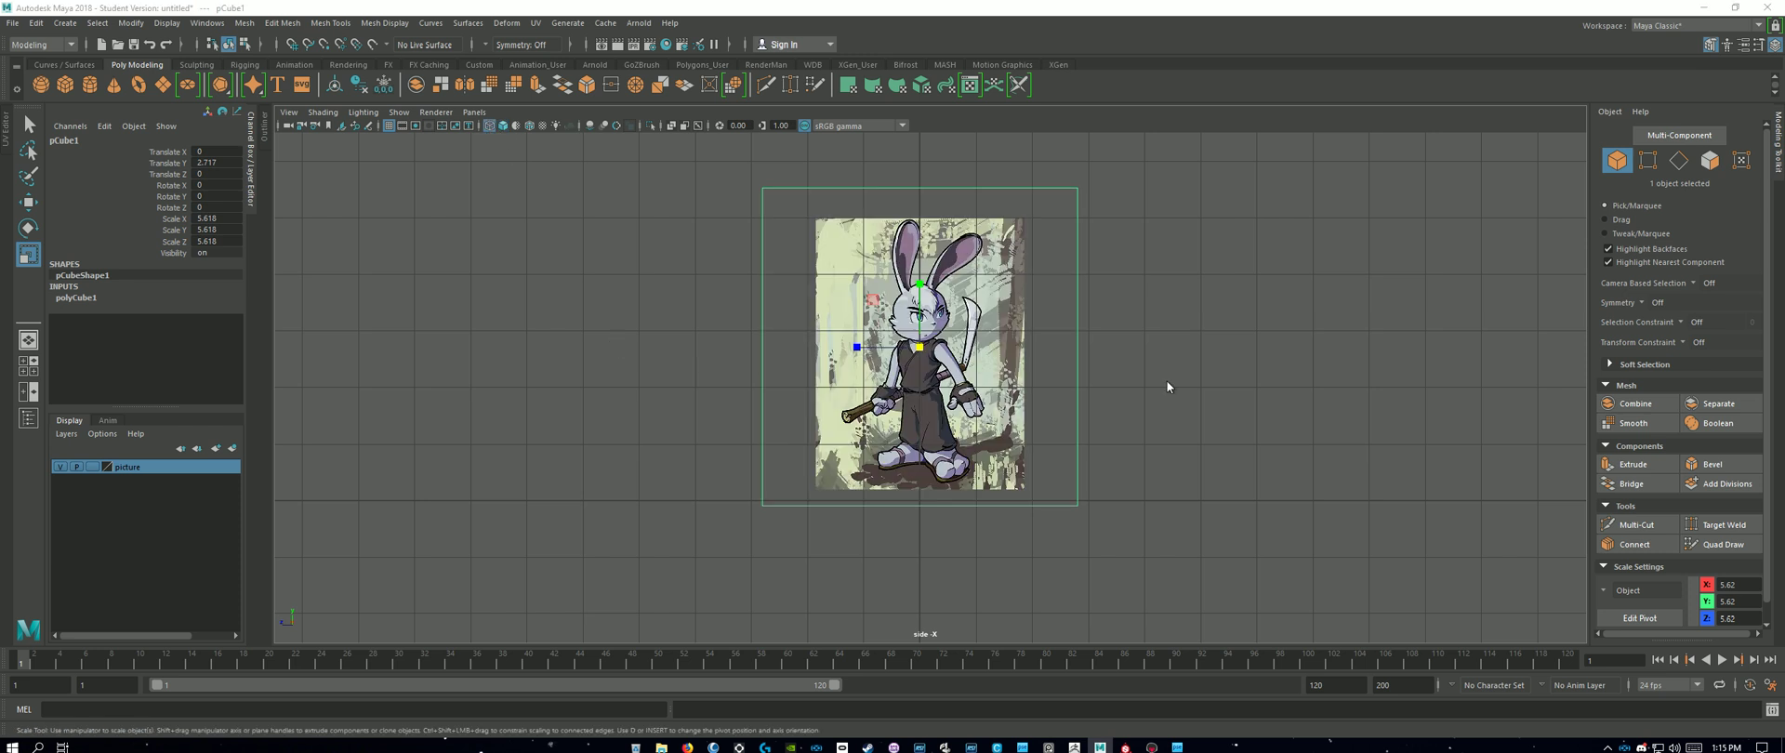
{"action": "key", "text": "space"}
{"action": "key", "text": "space"}
{"action": "left_click_drag", "start_coordinate": [1434, 331], "coordinate": [1371, 335], "text": "alt"}
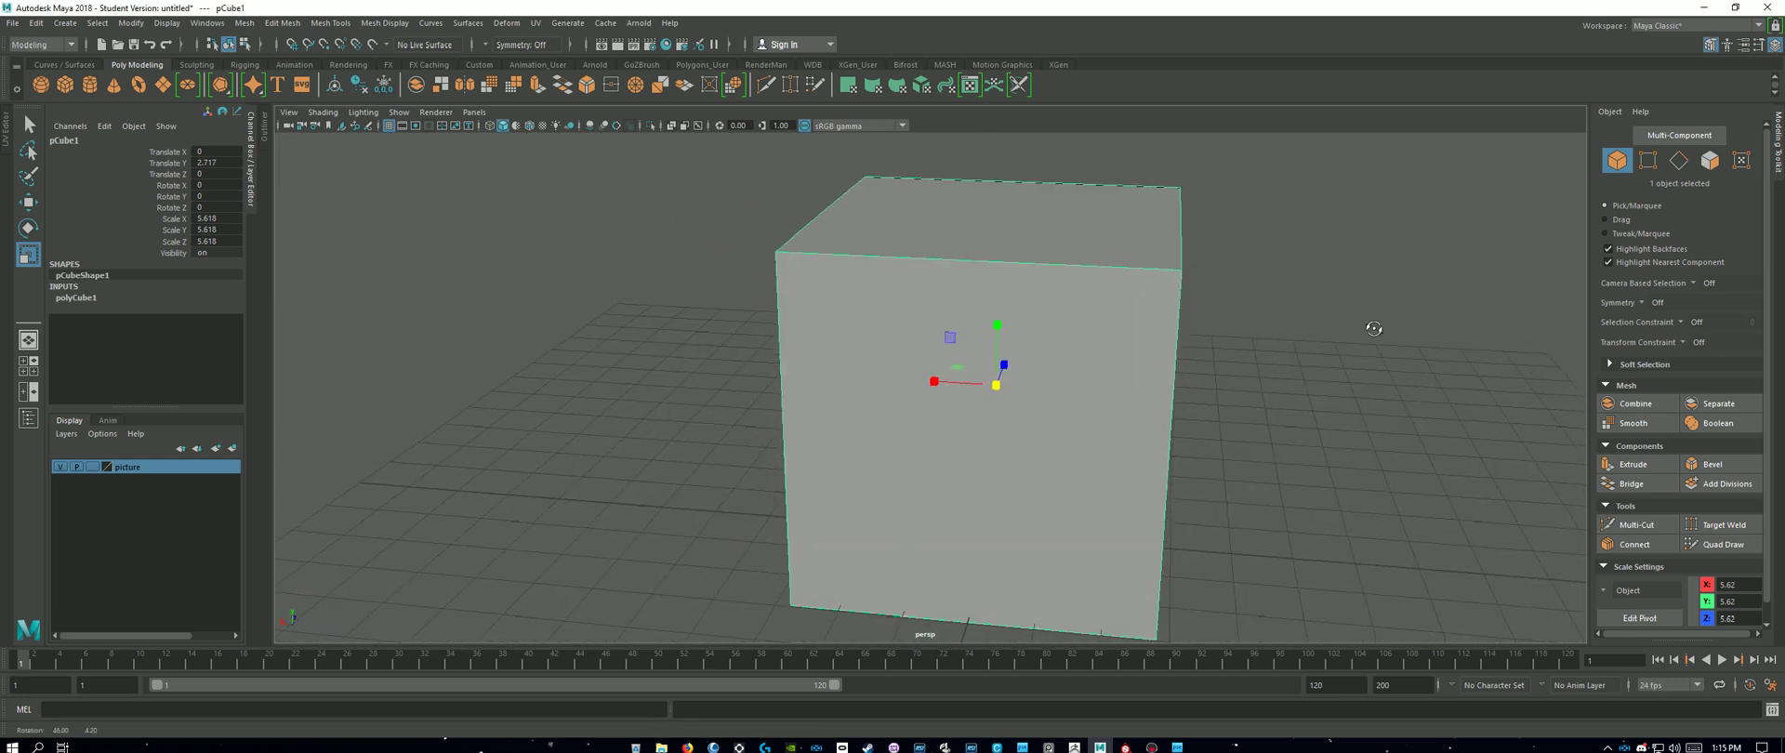
{"action": "key", "text": "space"}
{"action": "key", "text": "space"}
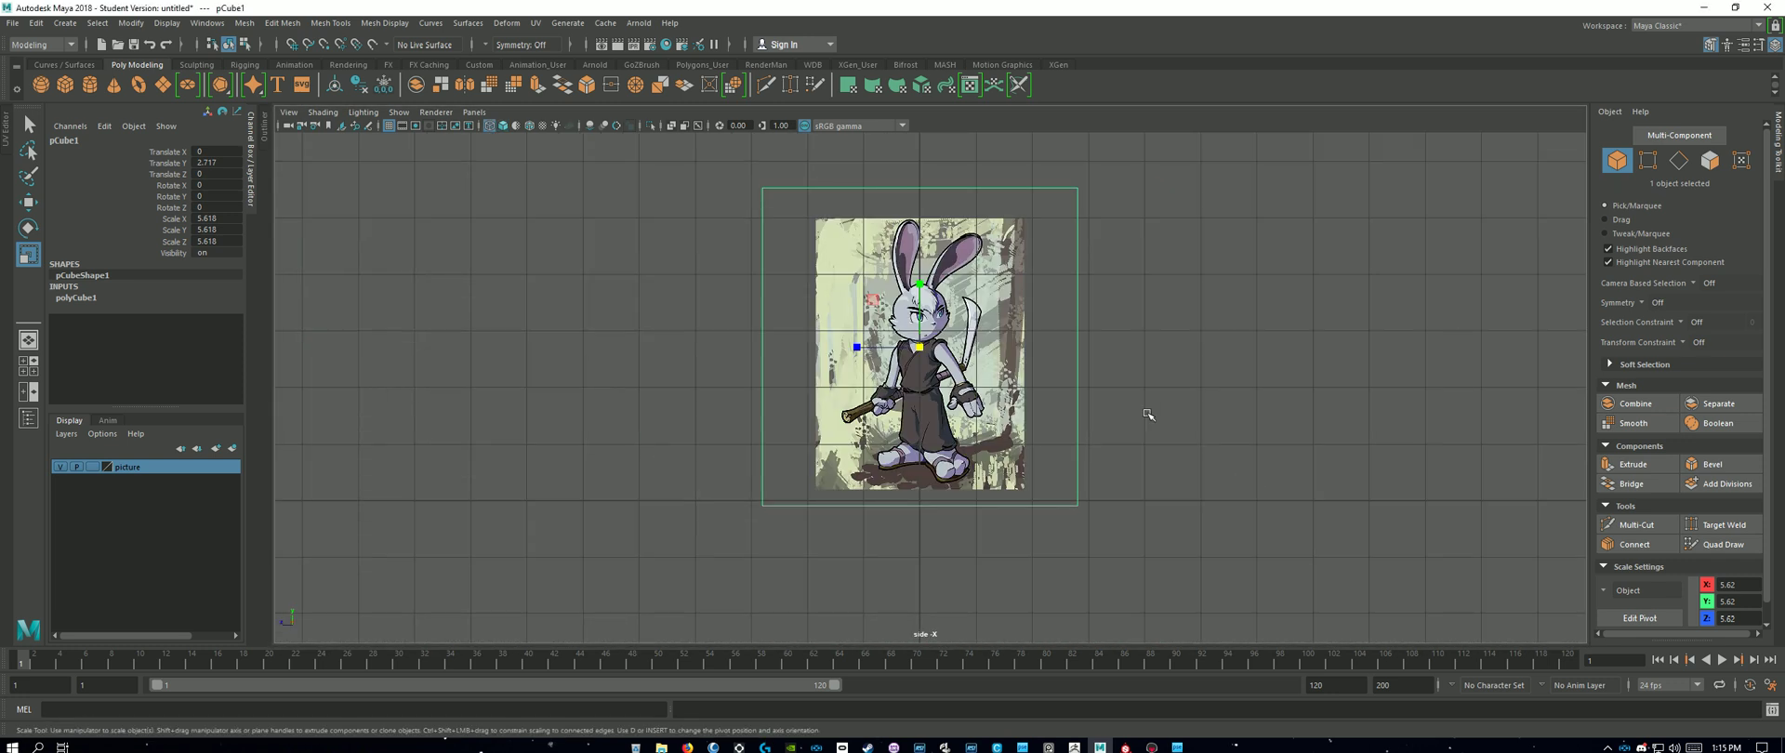
Step: Lower the cube to about 2.53 in Translate Y and narrow it to about 4.55 in Scale Z
{"action": "key", "text": "w"}
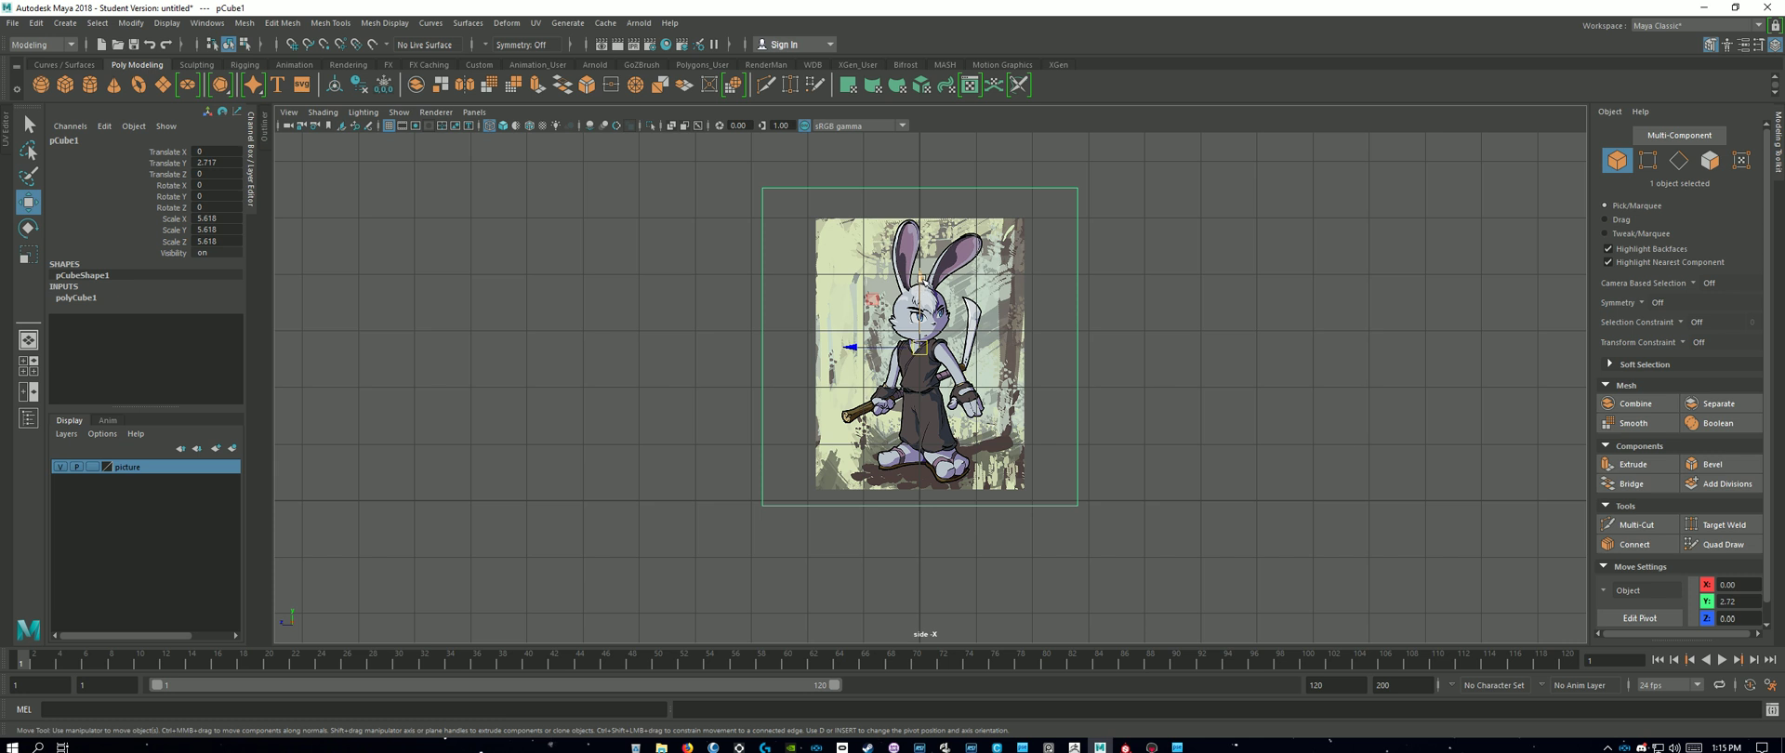
{"action": "left_click_drag", "start_coordinate": [920, 282], "coordinate": [920, 293]}
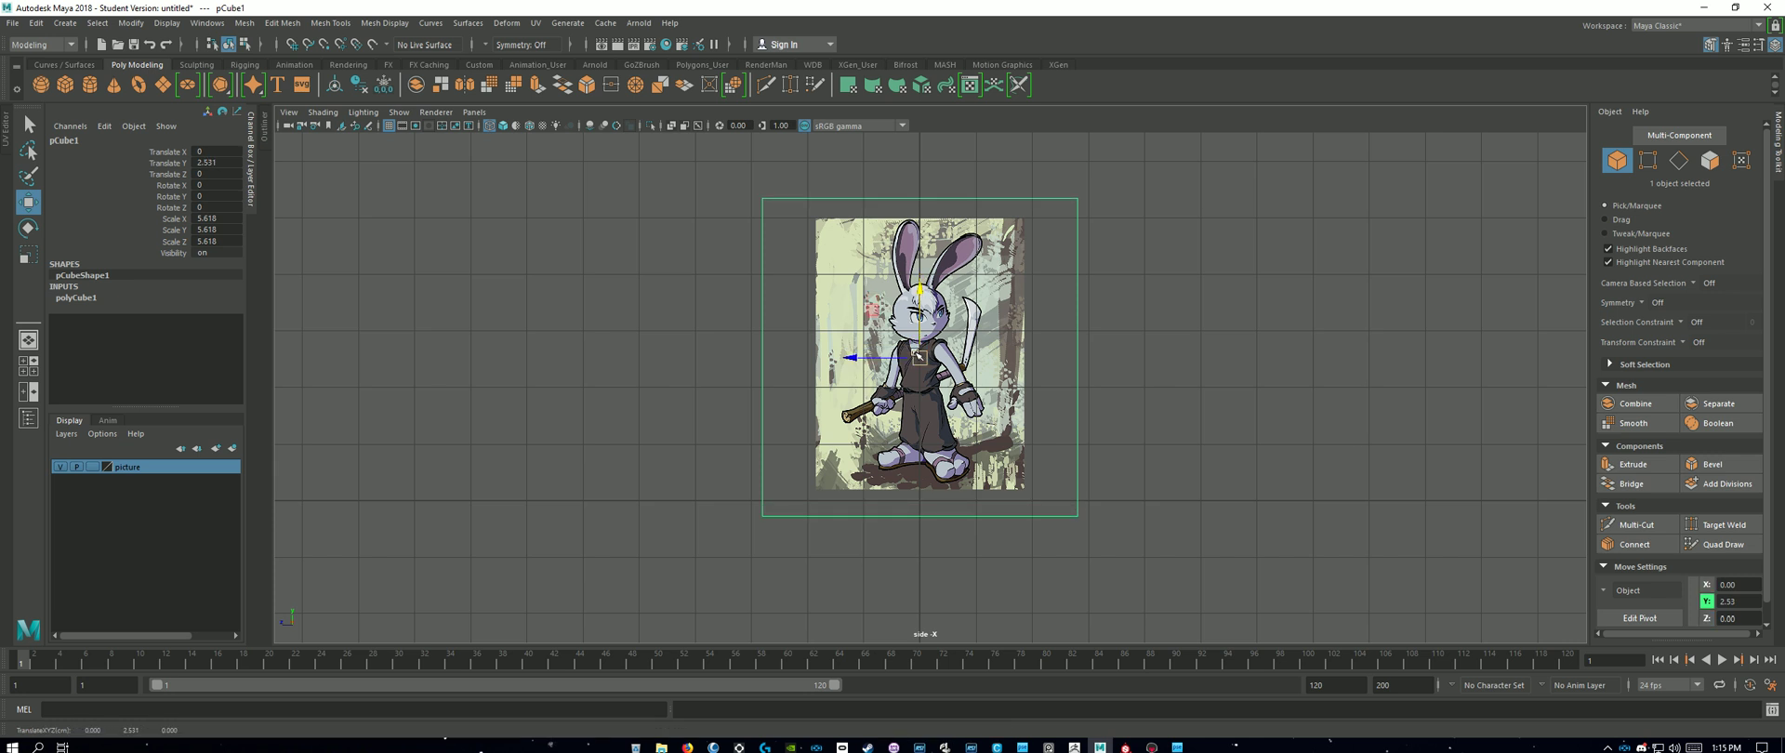
{"action": "key", "text": "r"}
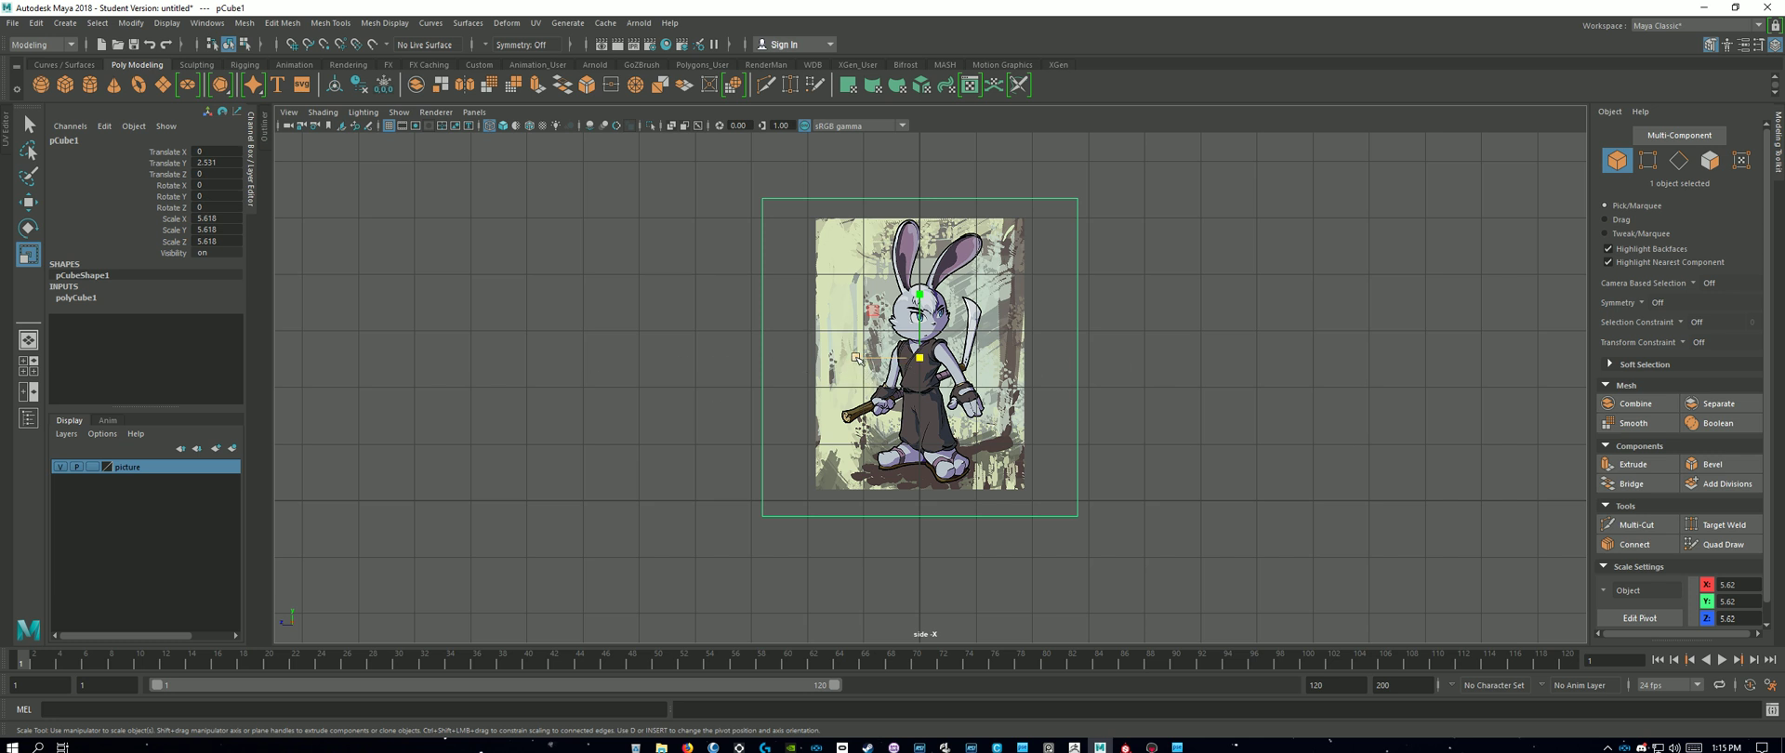
{"action": "left_click_drag", "start_coordinate": [857, 358], "coordinate": [870, 361]}
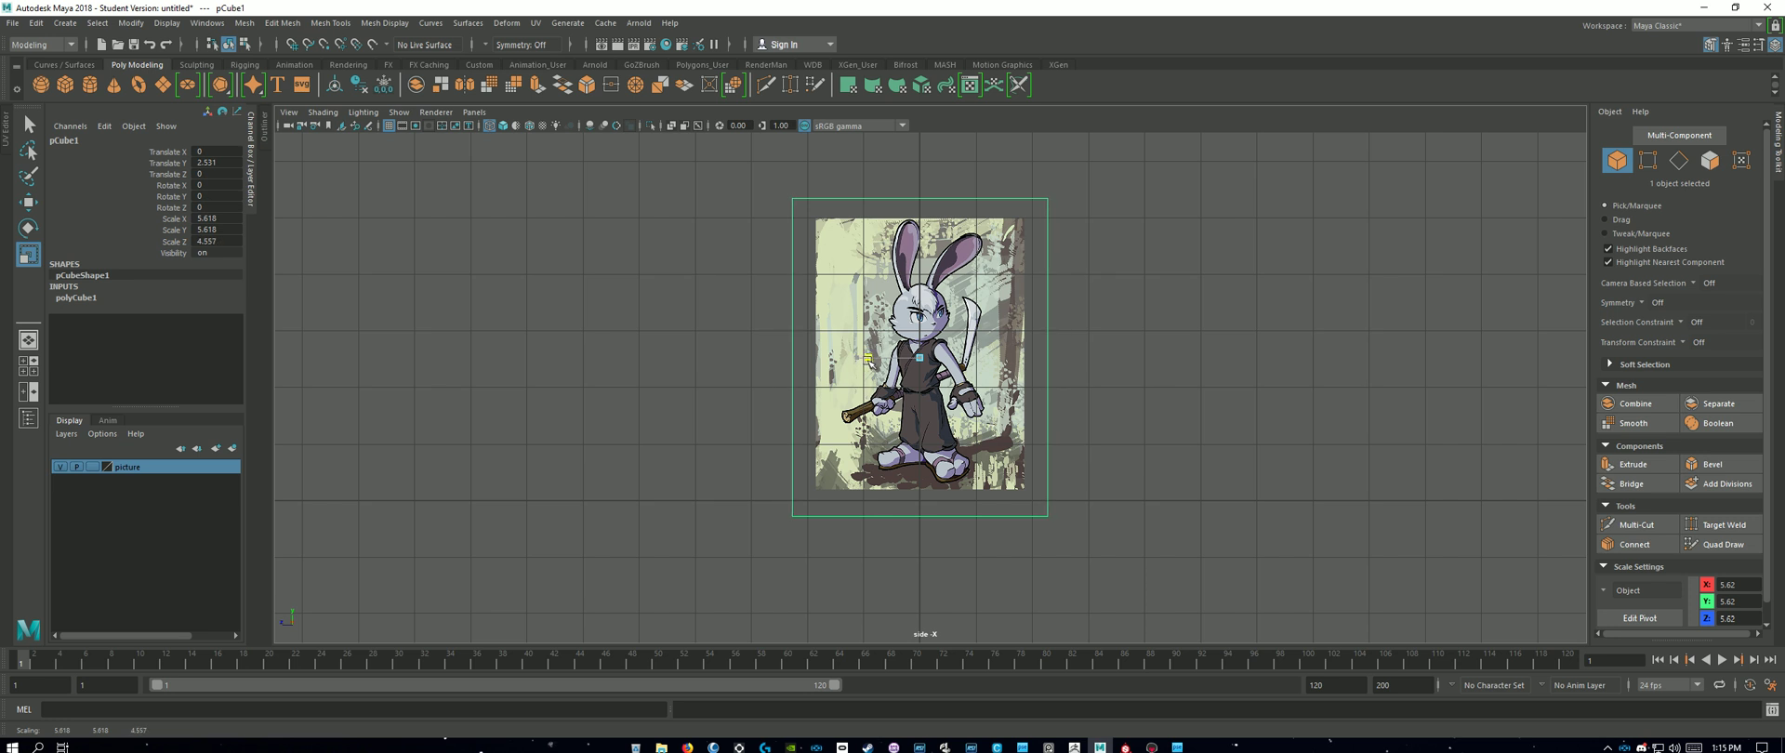
Step: Raise the cube to about 2.58 in Translate Y so its outline is centred vertically around the bunny artwork
{"action": "key", "text": "w"}
{"action": "left_click_drag", "start_coordinate": [918, 299], "coordinate": [919, 295]}
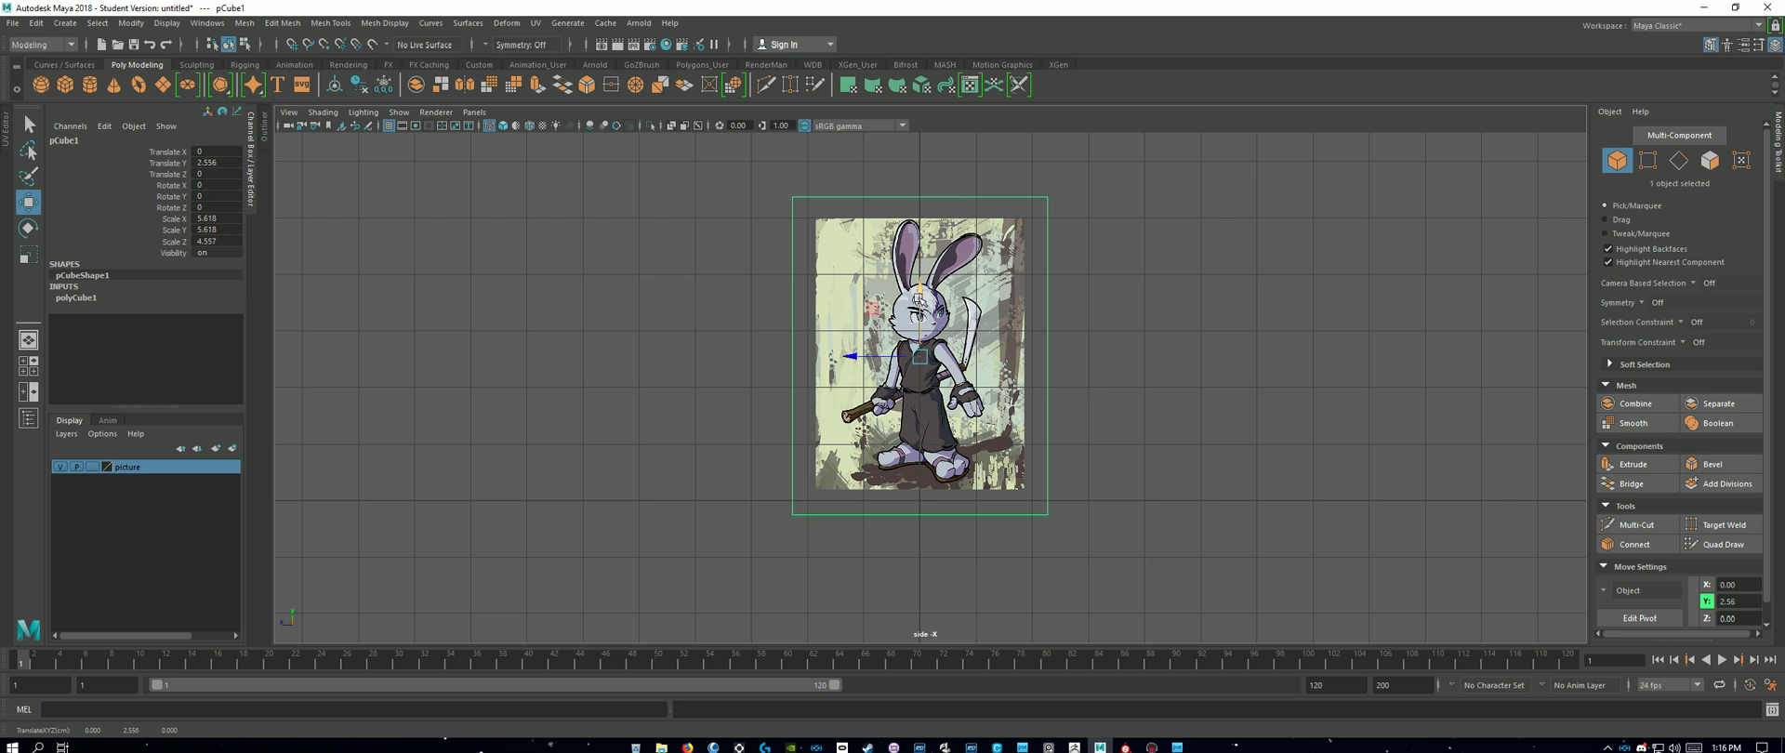
{"action": "key", "text": "r"}
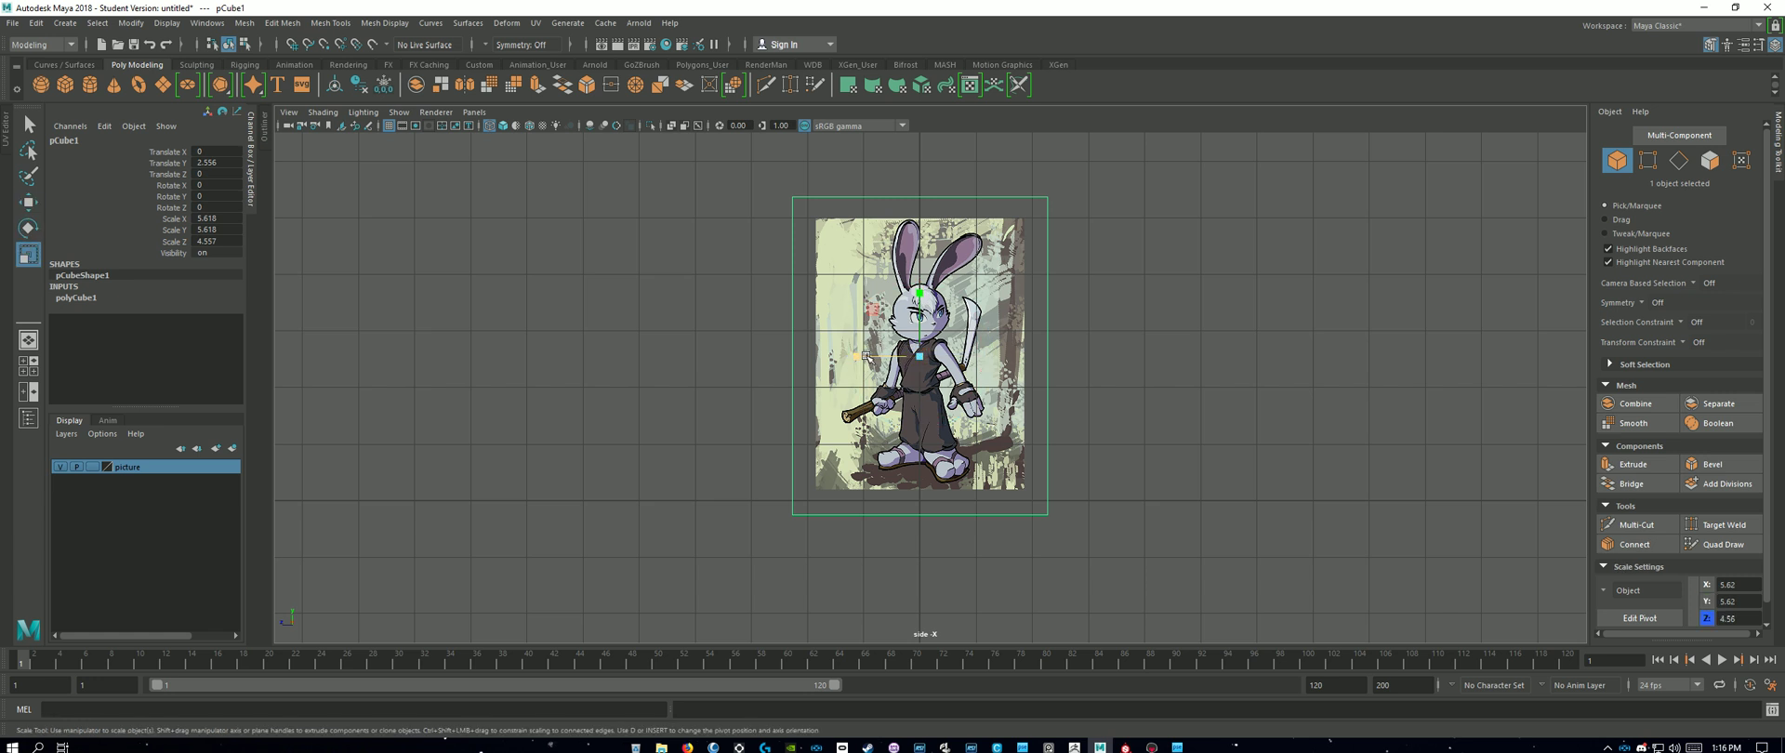
{"action": "left_click_drag", "start_coordinate": [862, 356], "coordinate": [859, 356]}
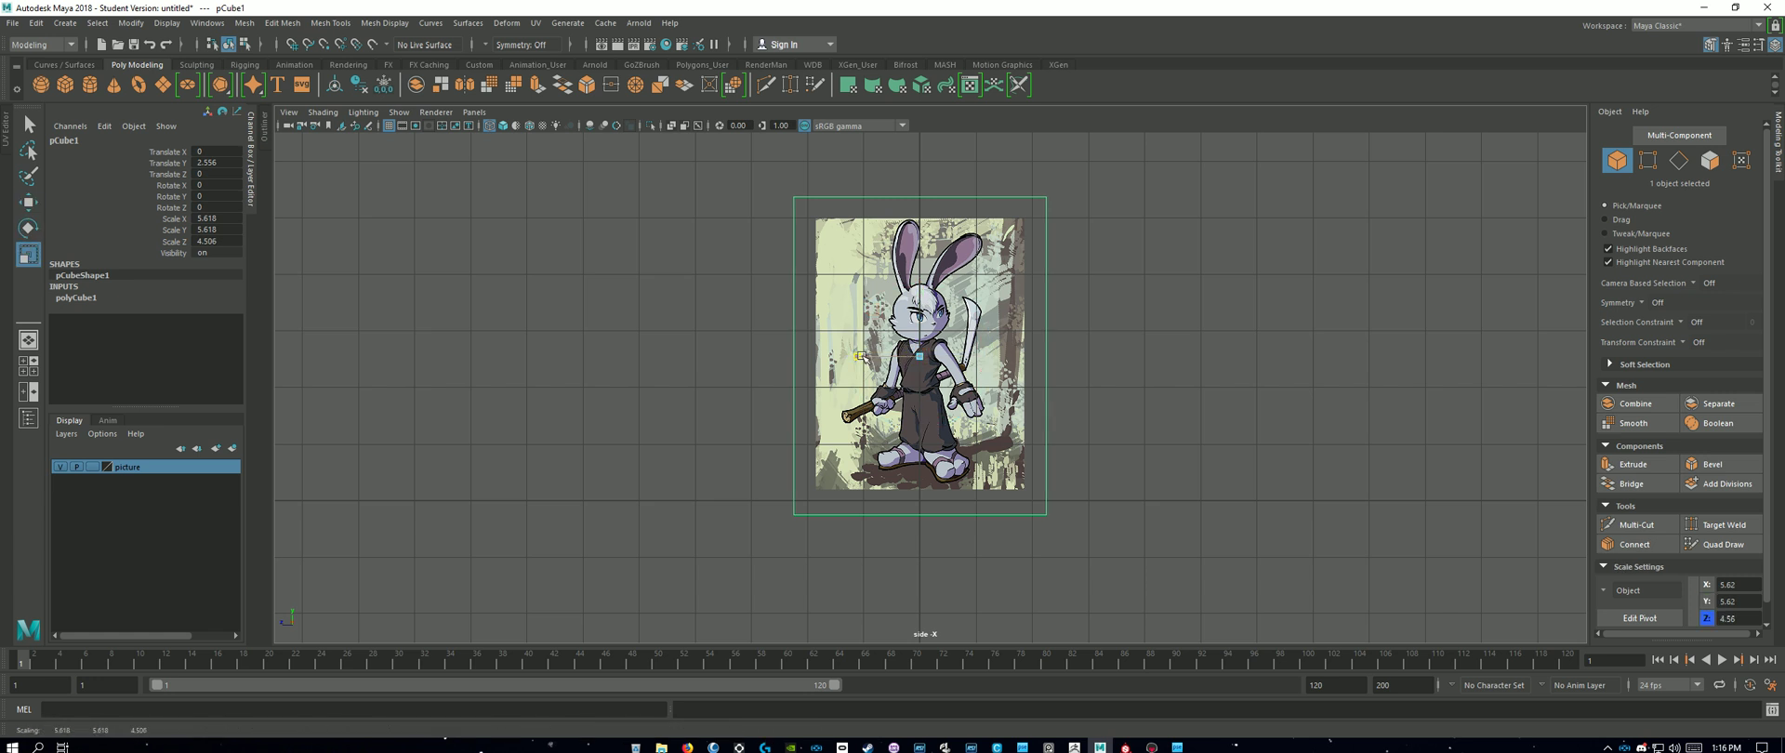
{"action": "key", "text": "w"}
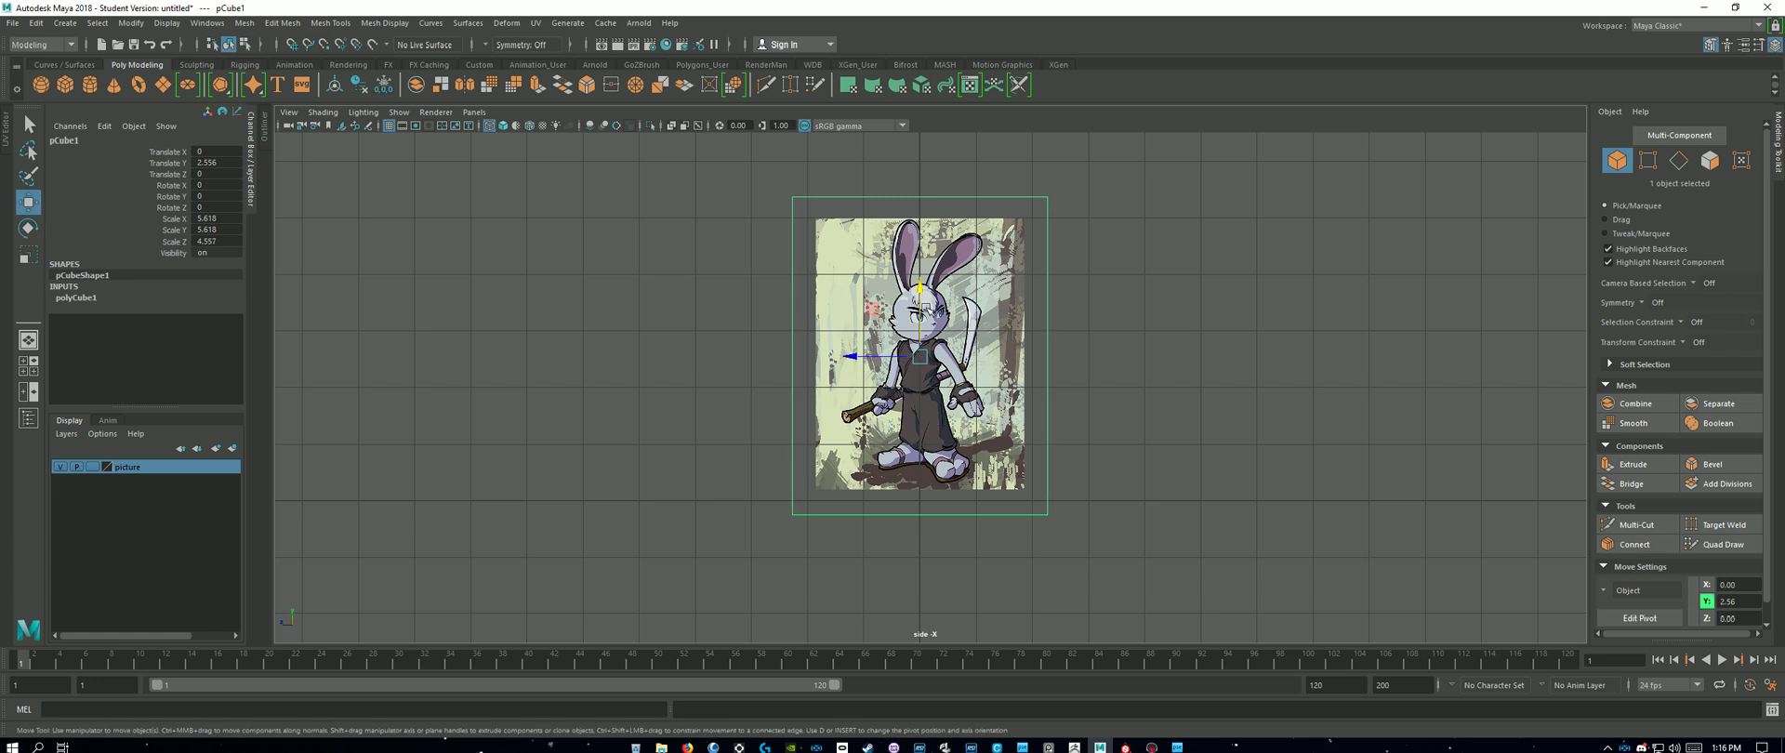
{"action": "left_click", "coordinate": [919, 304]}
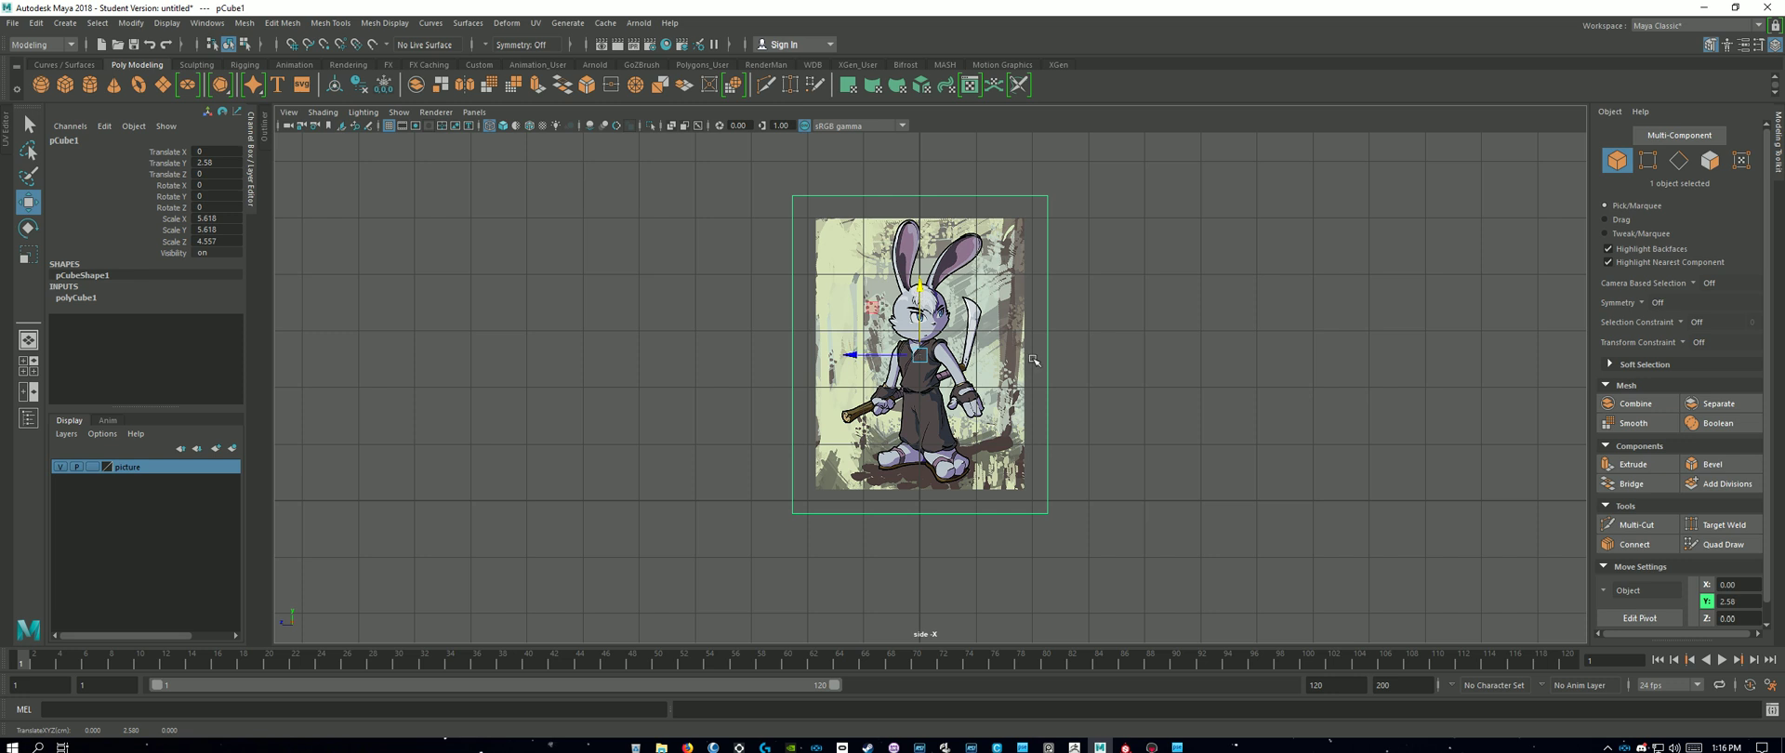
Step: Switch from the side view to the full perspective view and look at the cube from above
{"action": "mouse_move", "coordinate": [947, 352]}
{"action": "right_mouse_down", "text": "alt"}
{"action": "mouse_move", "coordinate": [1065, 354]}
{"action": "mouse_move", "coordinate": [971, 355]}
{"action": "right_mouse_up", "text": "alt"}
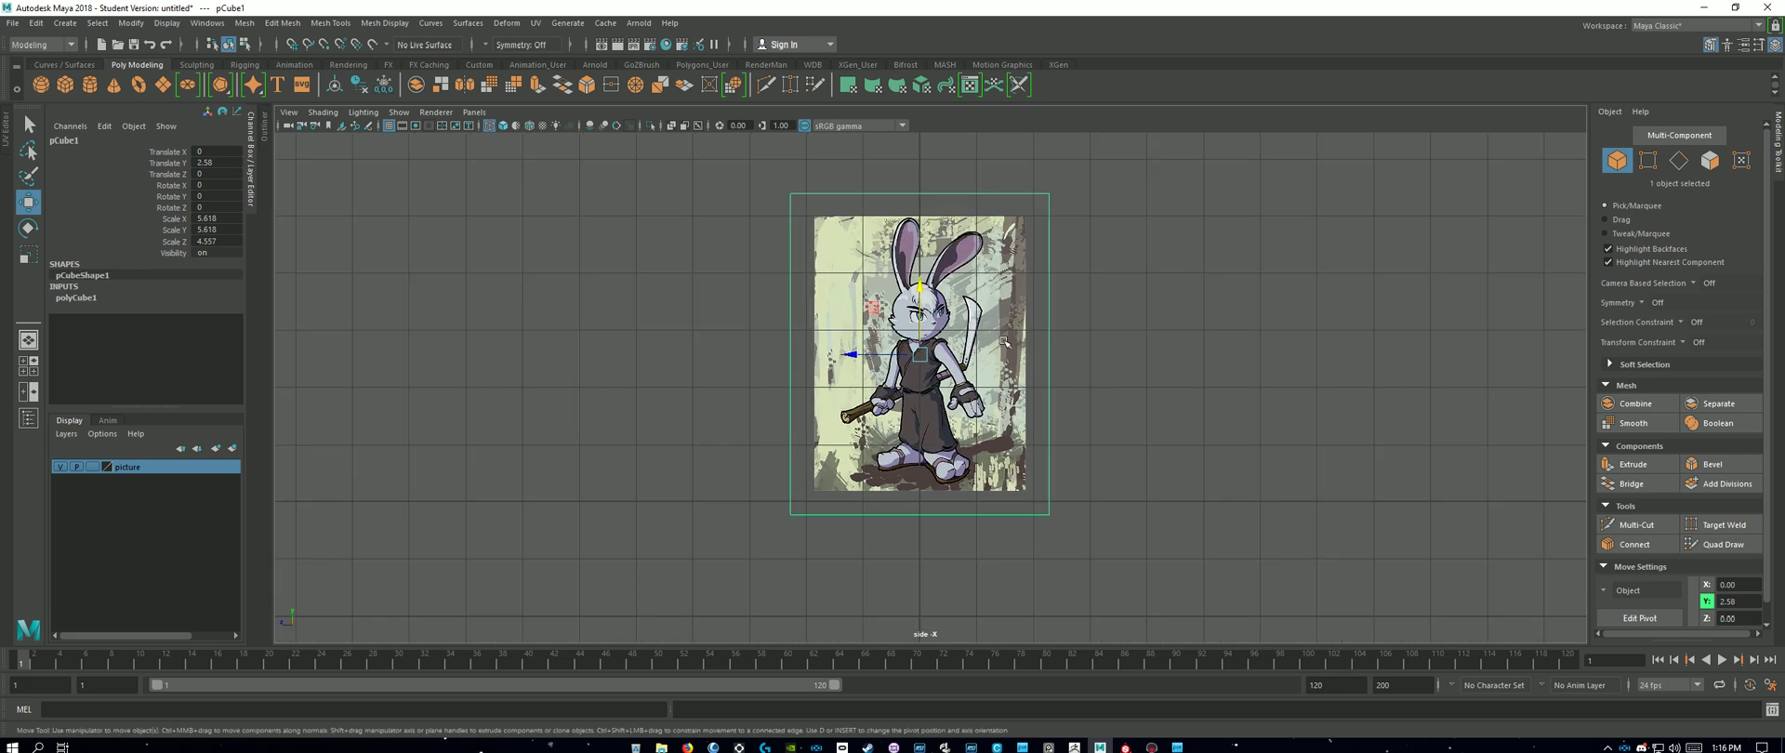
{"action": "scroll", "coordinate": [1004, 342], "scroll_direction": "up", "scroll_amount": 2}
{"action": "key", "text": "space"}
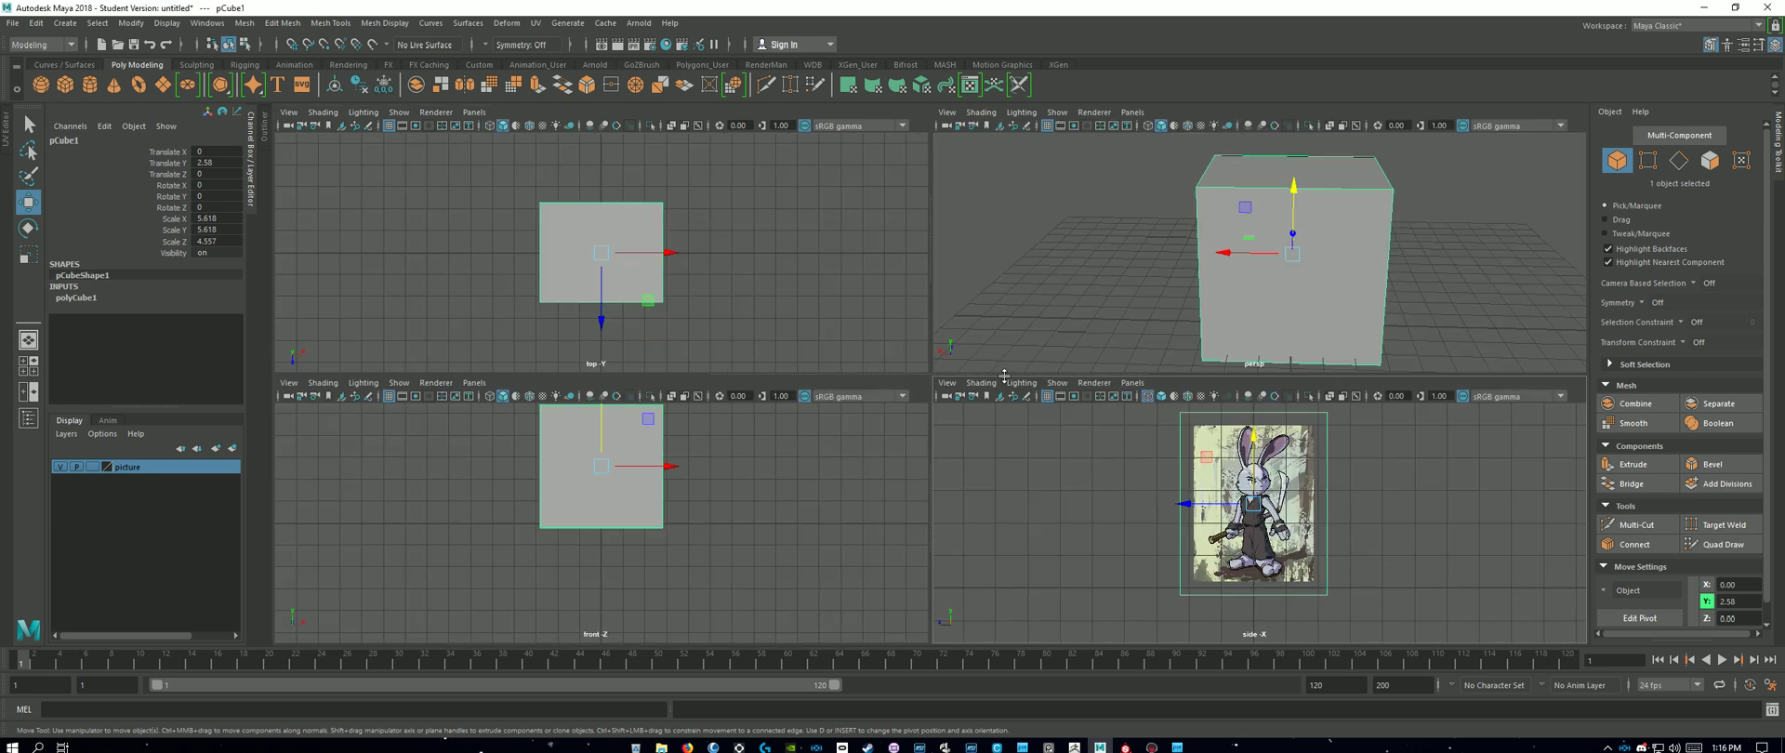
{"action": "key", "text": "space"}
{"action": "left_click_drag", "start_coordinate": [1411, 303], "coordinate": [1191, 338], "text": "alt"}
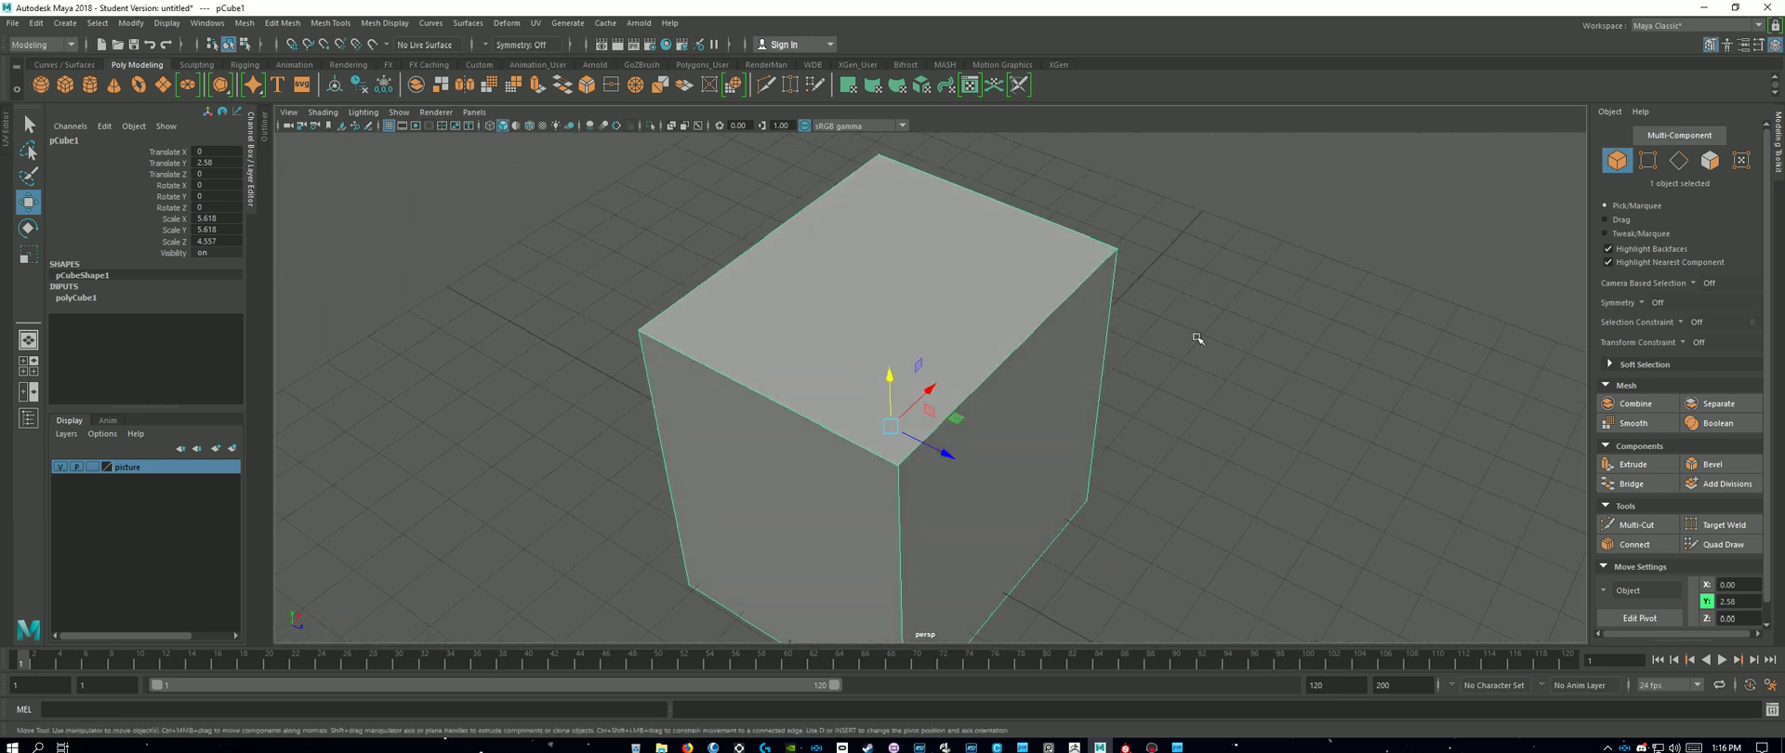
{"action": "key", "text": "e"}
{"action": "key", "text": "r"}
{"action": "left_click_drag", "start_coordinate": [942, 452], "coordinate": [893, 427]}
{"action": "left_click_drag", "start_coordinate": [1124, 439], "coordinate": [1074, 431], "text": "alt"}
{"action": "key", "text": "ctrl+z"}
{"action": "key", "text": "ctrl+z"}
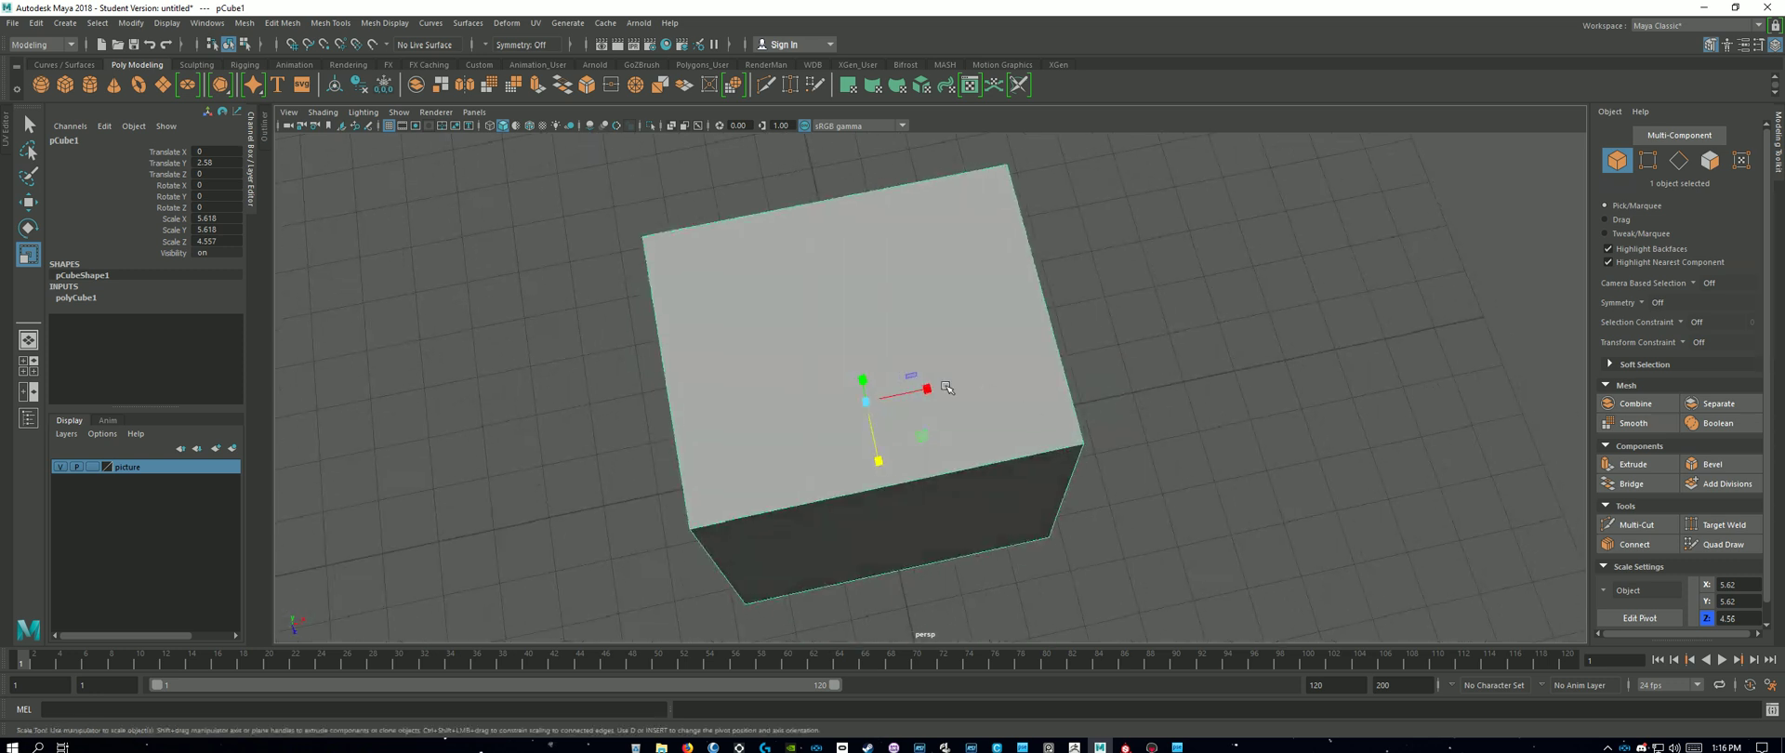
Step: Flatten the cube along its X axis into a thin slab with a Scale X of about 0.14
{"action": "left_click_drag", "start_coordinate": [930, 388], "coordinate": [874, 393]}
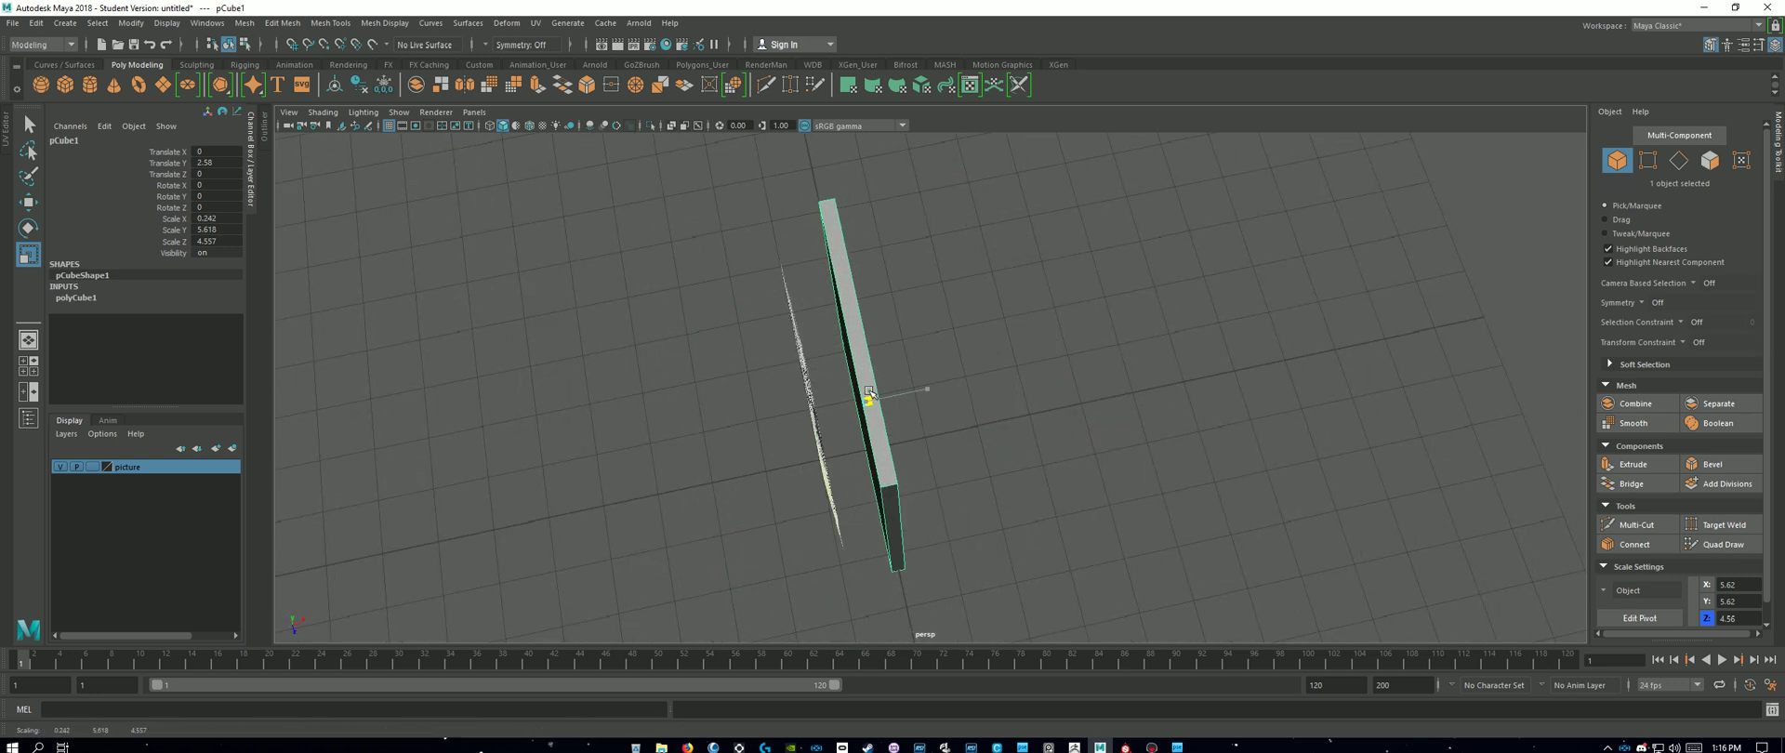
{"action": "left_click_drag", "start_coordinate": [869, 393], "coordinate": [944, 418], "text": "alt"}
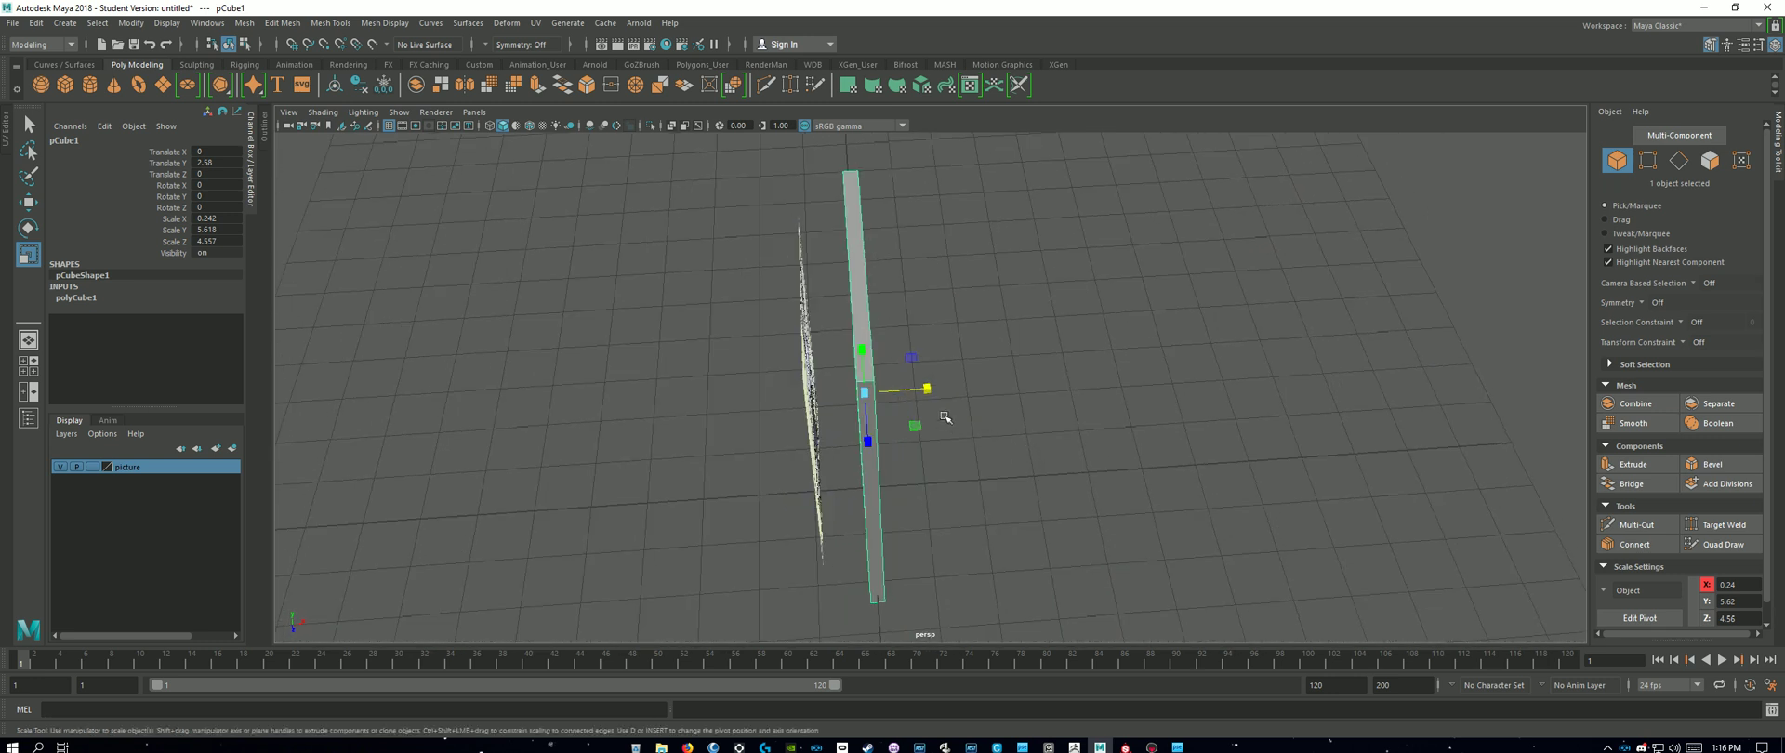
{"action": "left_click_drag", "start_coordinate": [1171, 448], "coordinate": [1035, 426], "text": "alt"}
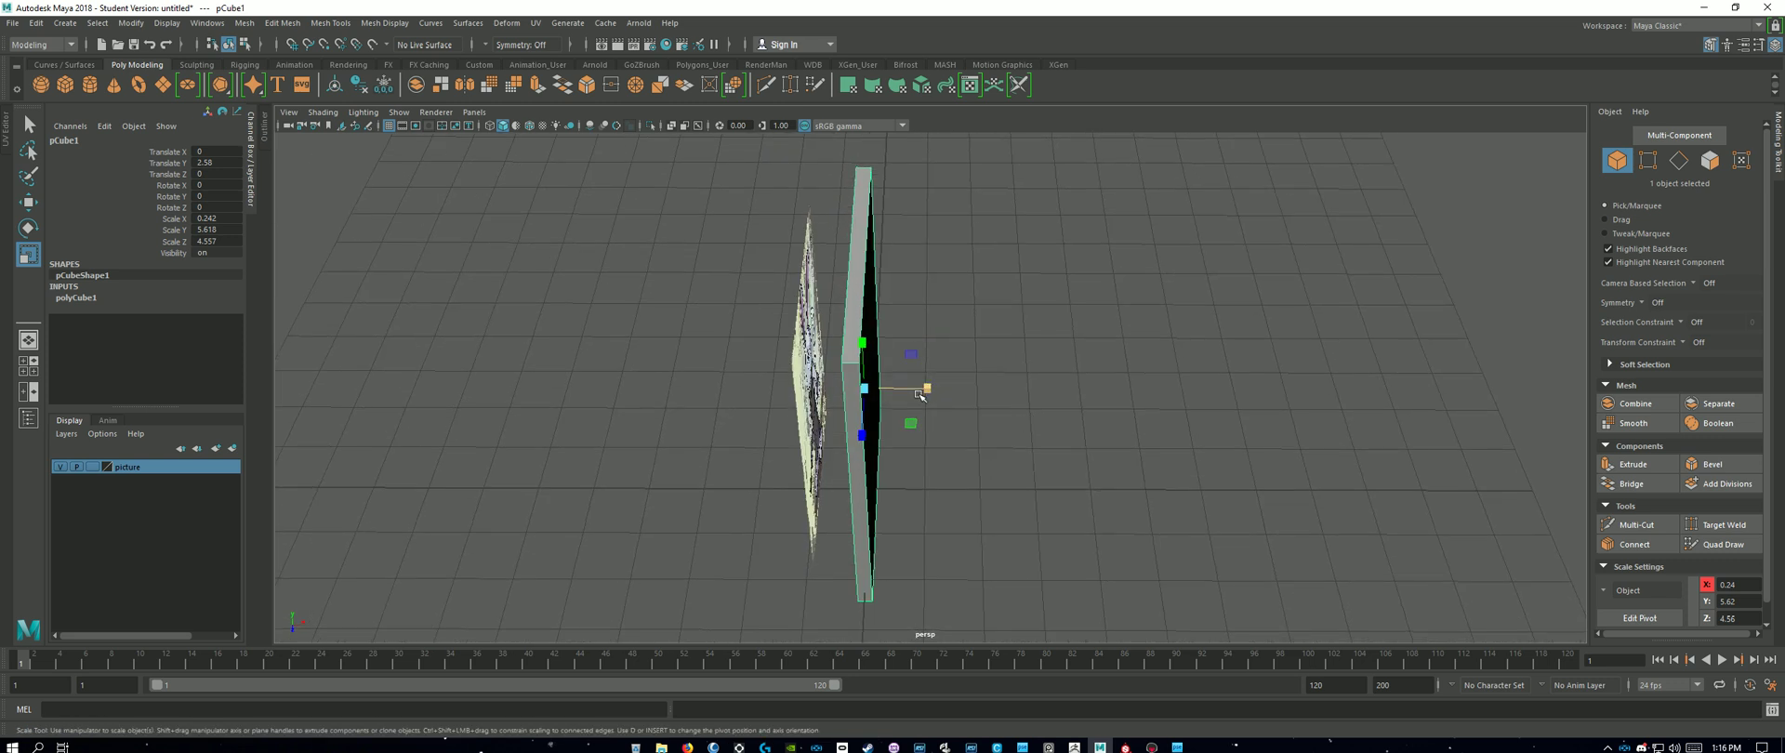
{"action": "left_click_drag", "start_coordinate": [920, 394], "coordinate": [927, 390]}
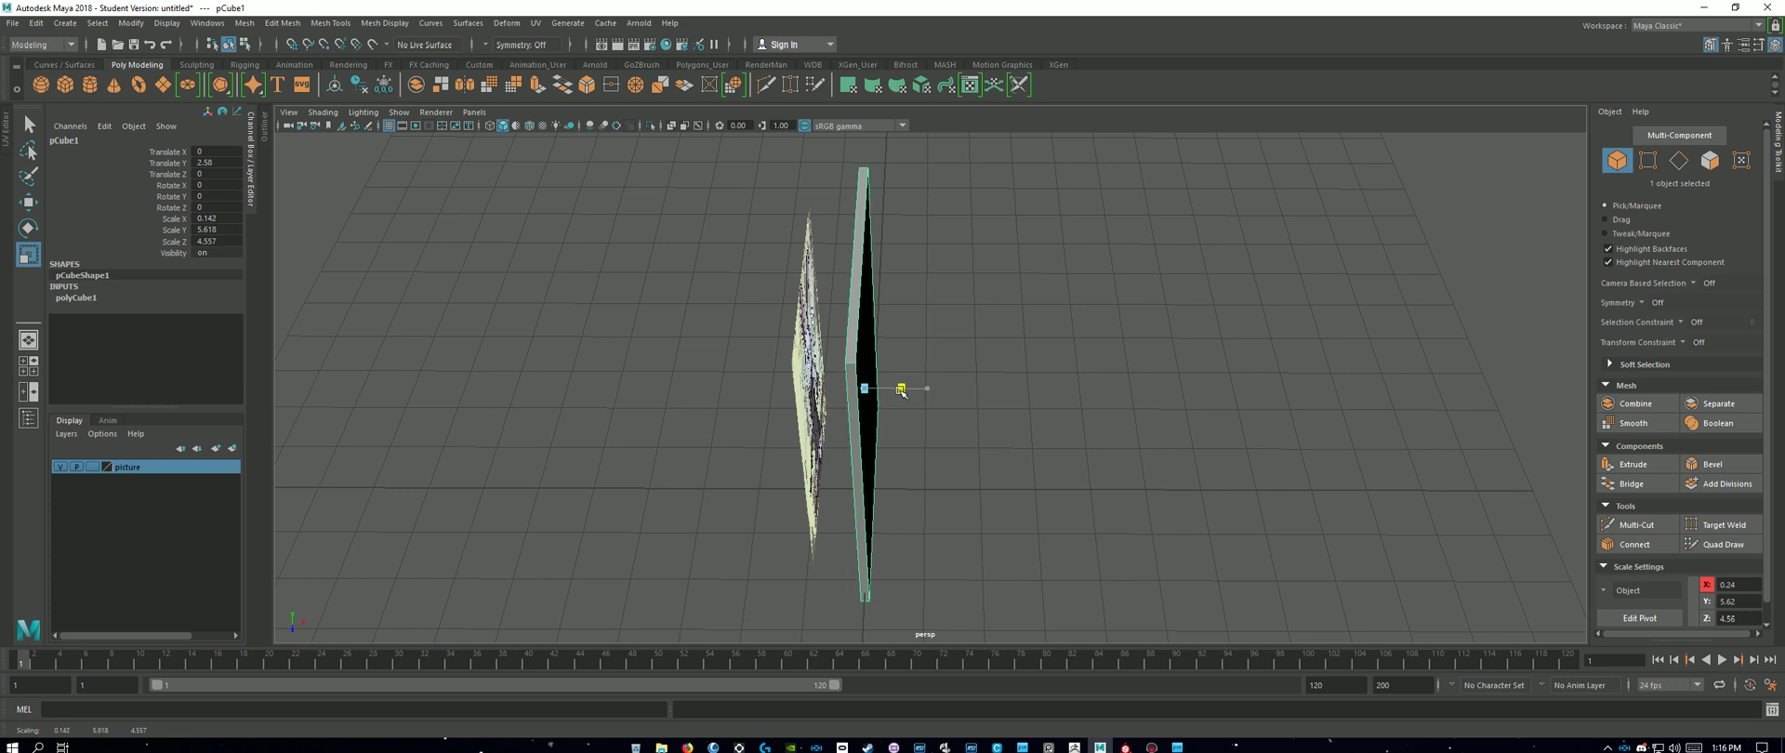
{"action": "left_click_drag", "start_coordinate": [901, 390], "coordinate": [900, 393]}
{"action": "mouse_move", "coordinate": [1035, 446]}
{"action": "left_mouse_down", "text": "alt"}
{"action": "mouse_move", "coordinate": [1072, 438]}
{"action": "mouse_move", "coordinate": [1054, 439]}
{"action": "left_mouse_up", "text": "alt"}
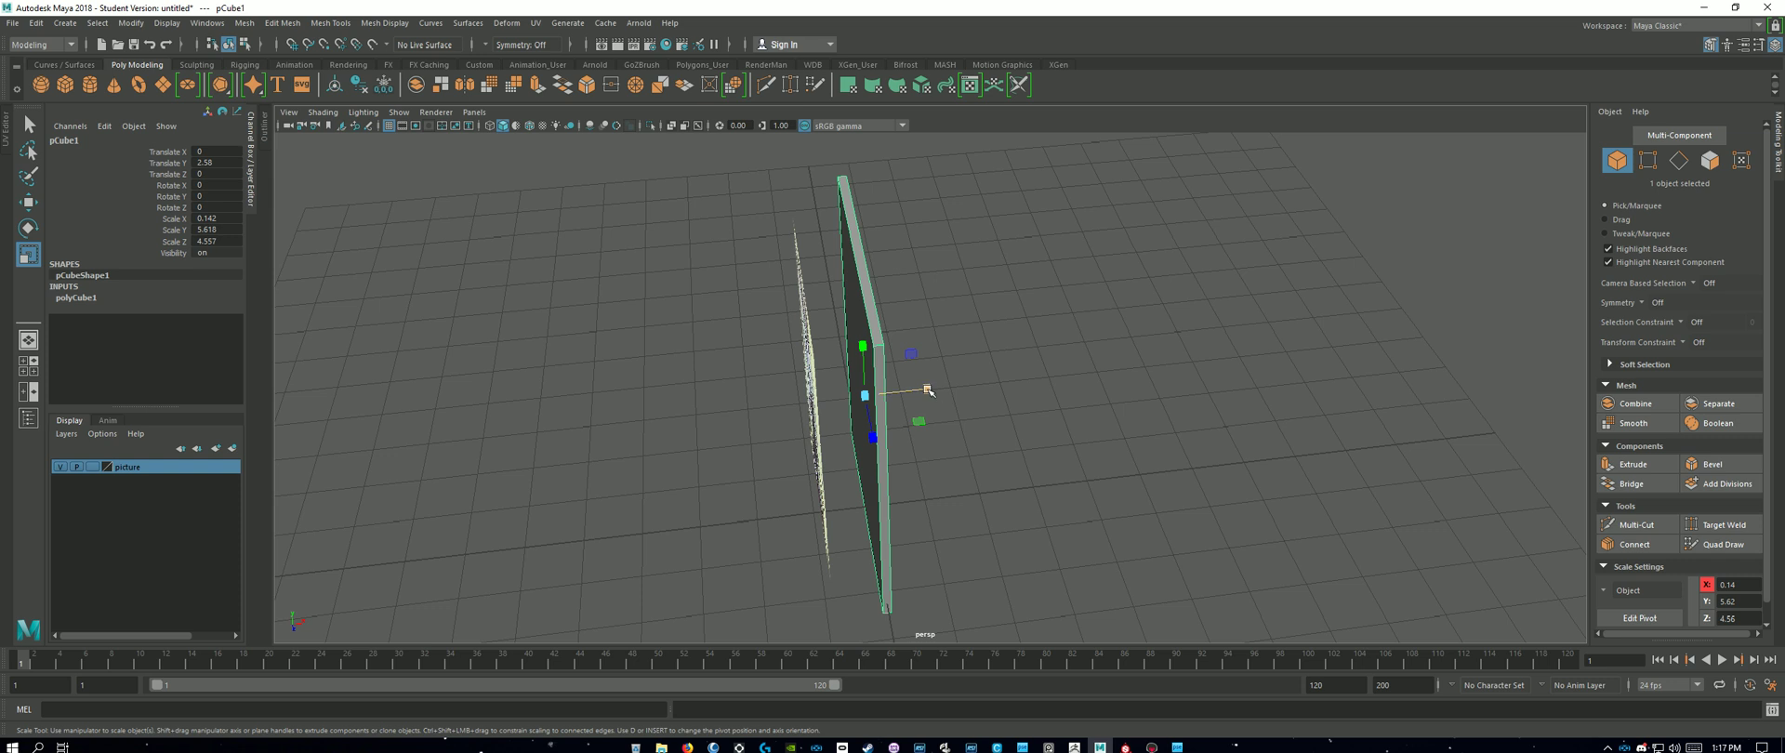
{"action": "left_click_drag", "start_coordinate": [928, 390], "coordinate": [926, 391]}
Step: Switch to vertex selection and select the two upper corner vertices on the slab's picture-facing side in turn
{"action": "left_click_drag", "start_coordinate": [1034, 465], "coordinate": [1121, 427], "text": "alt"}
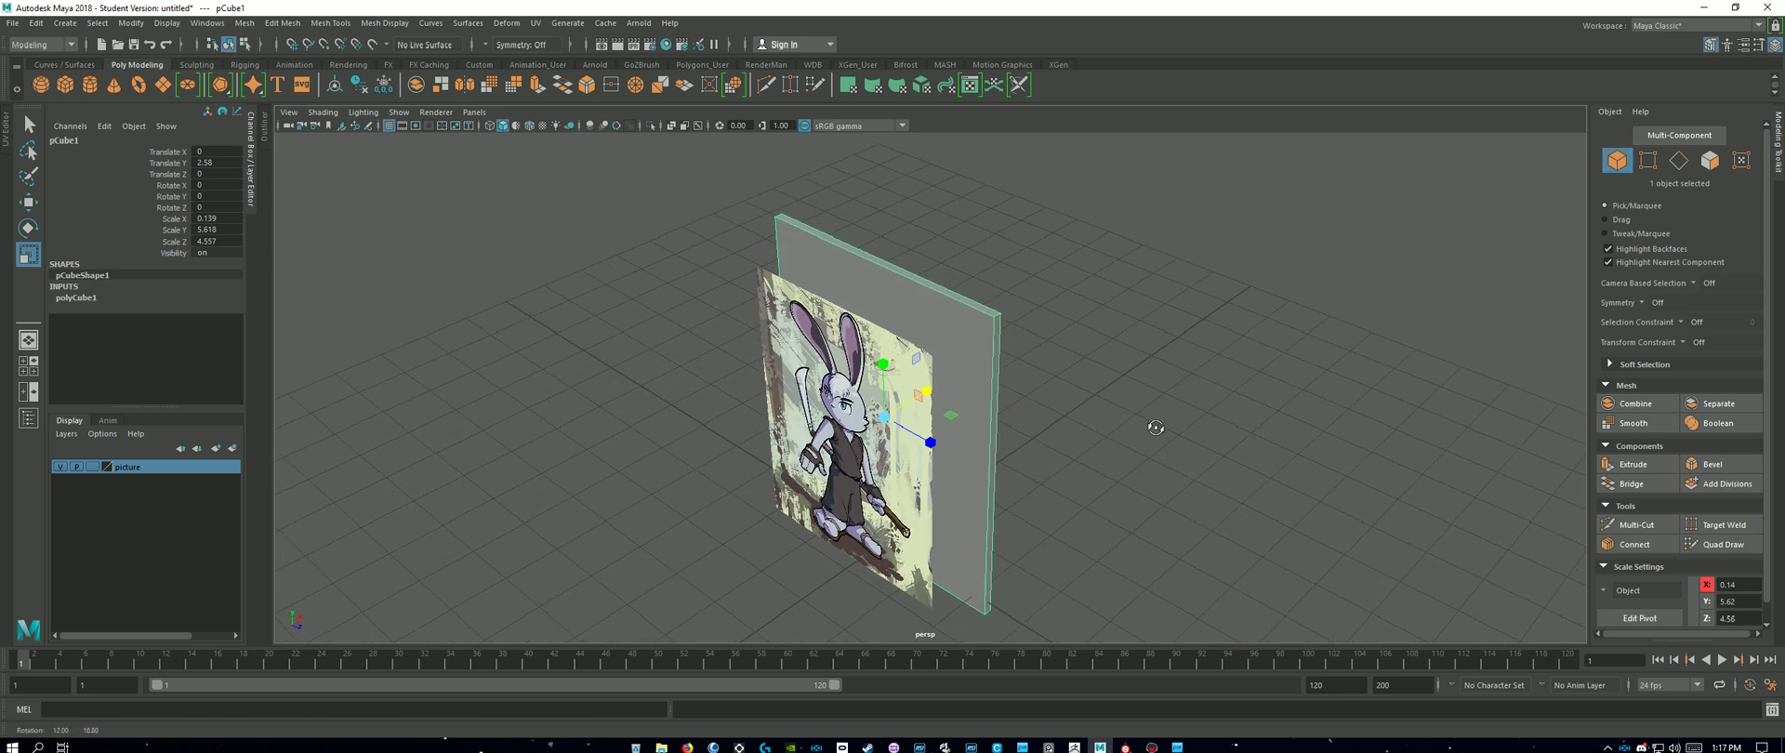
{"action": "scroll", "coordinate": [1026, 336], "scroll_direction": "up", "scroll_amount": 5}
{"action": "middle_click_drag", "start_coordinate": [1227, 322], "coordinate": [1193, 400], "text": "alt"}
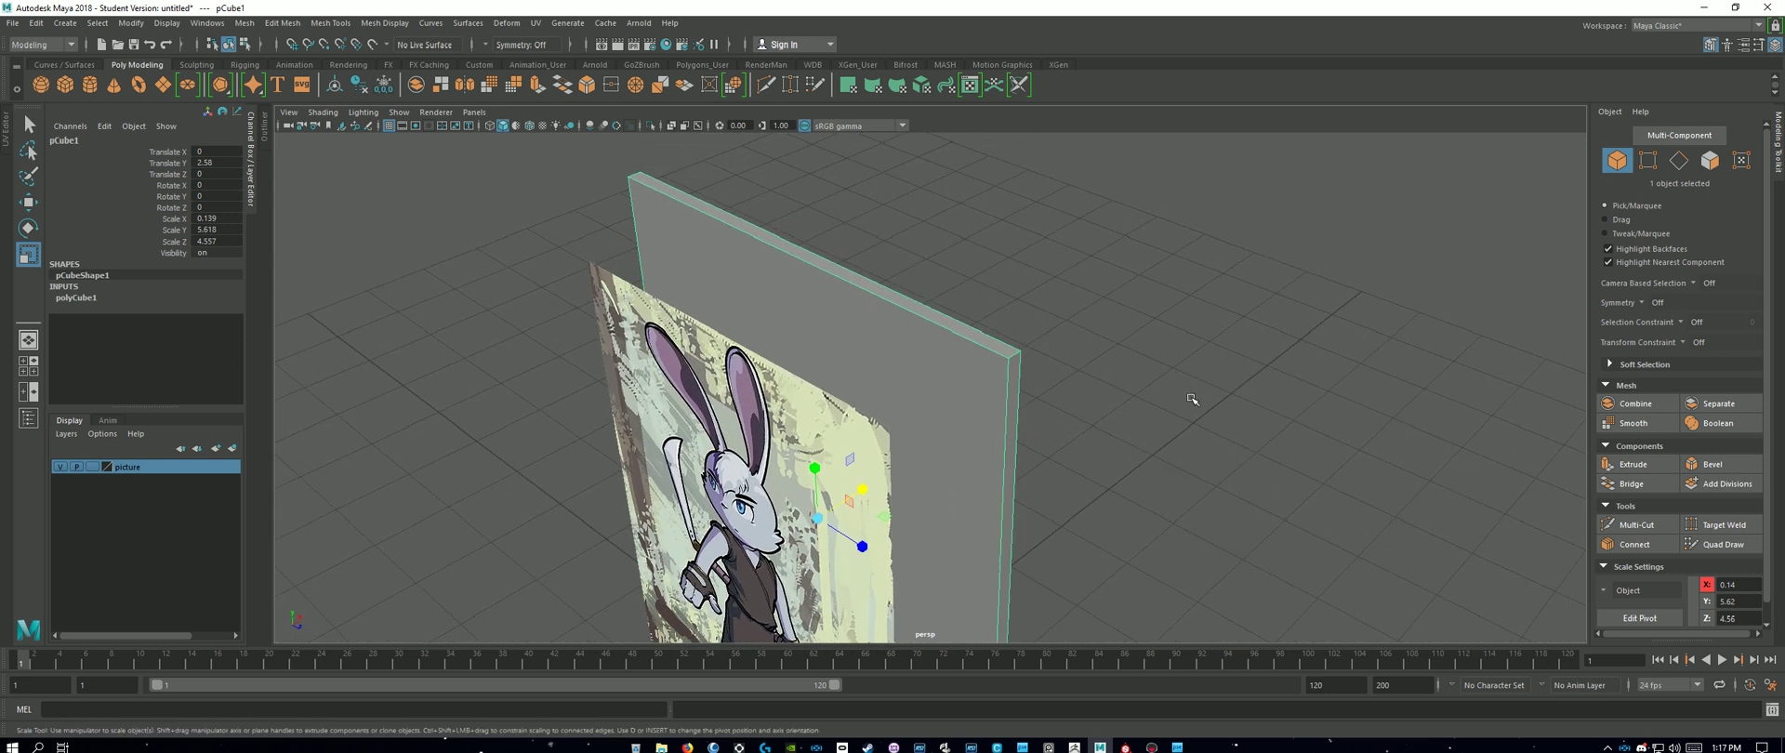
{"action": "left_click", "coordinate": [1648, 161]}
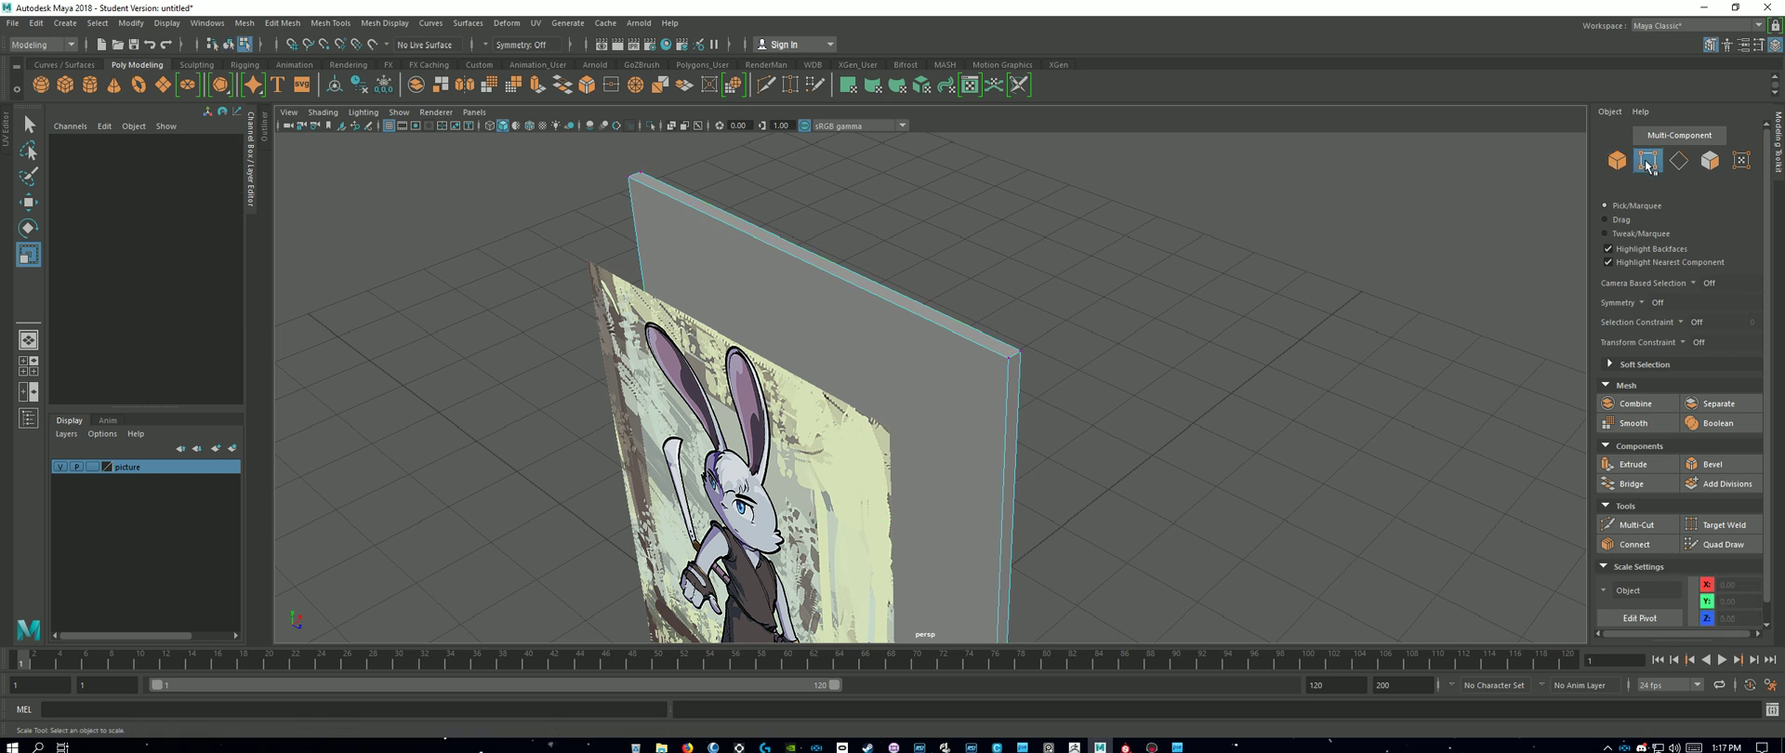
{"action": "left_click", "coordinate": [1710, 160]}
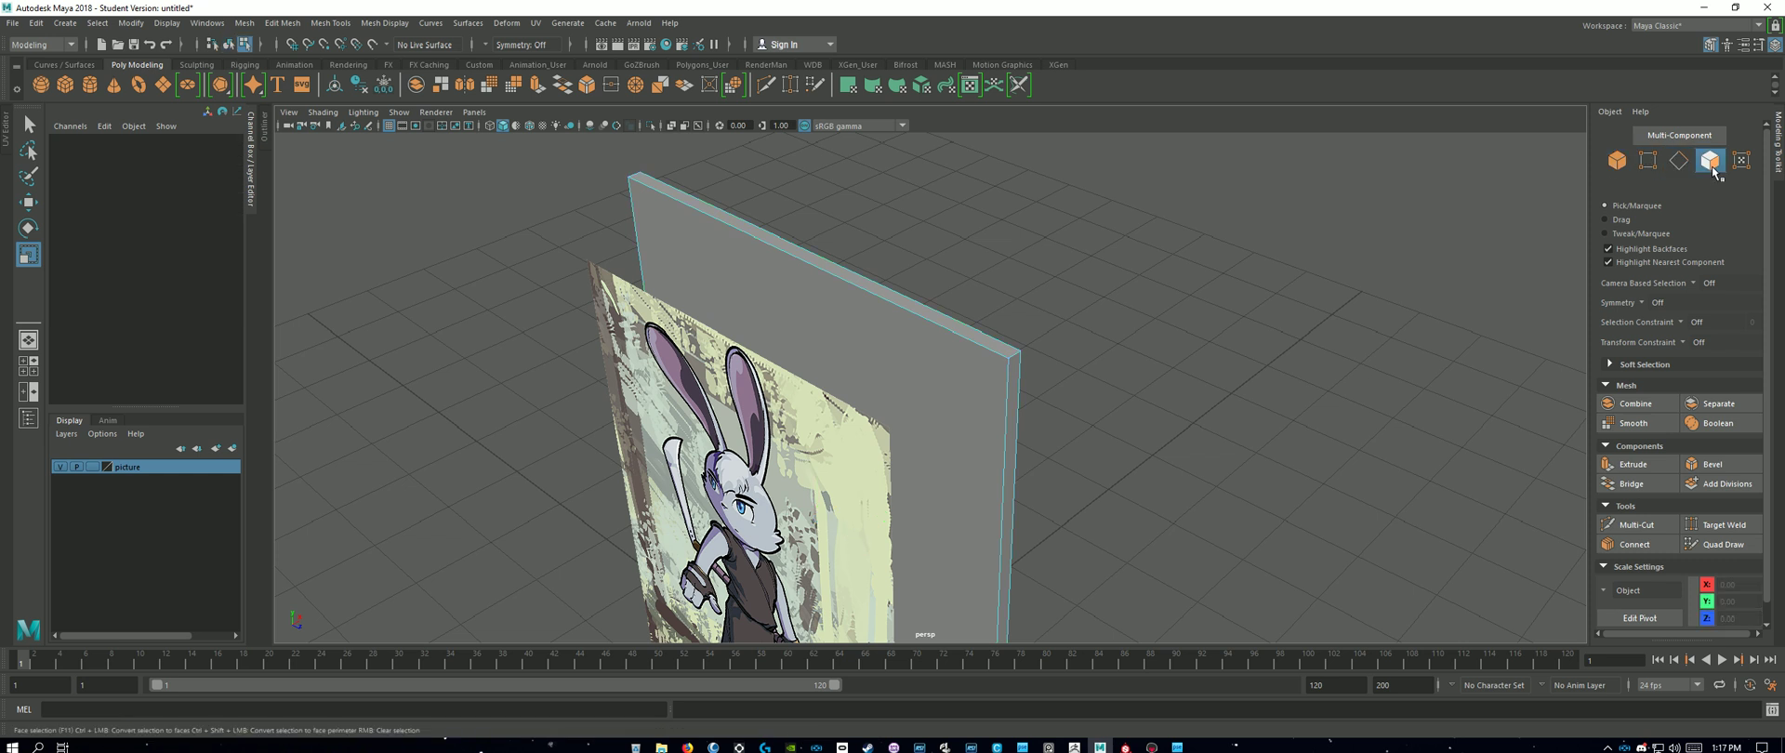
{"action": "left_click", "coordinate": [1648, 161]}
{"action": "left_click", "coordinate": [1010, 361]}
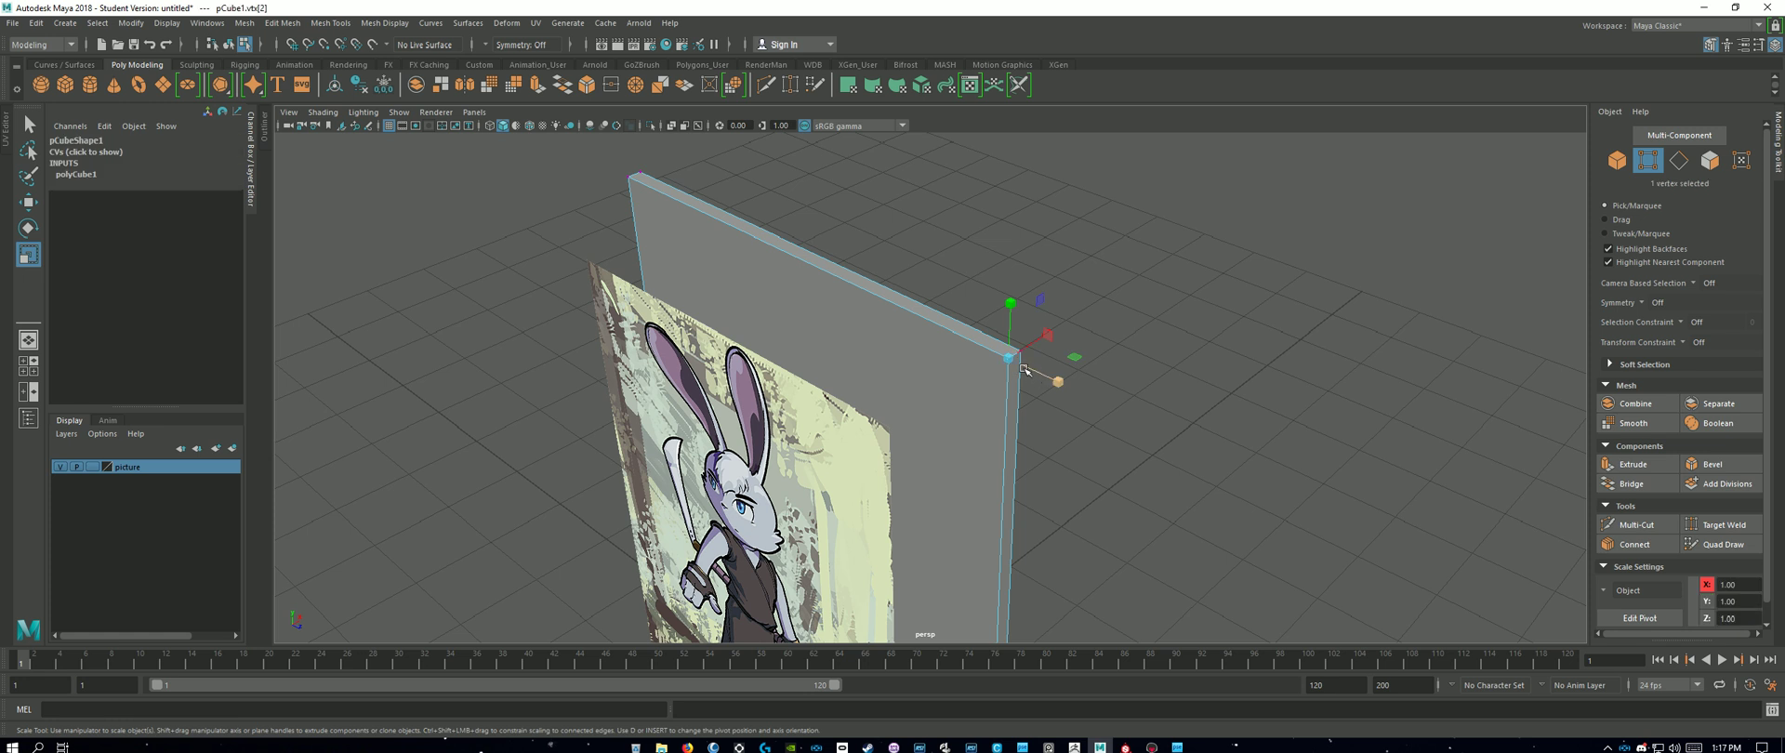
{"action": "left_click", "coordinate": [628, 180]}
{"action": "left_click", "coordinate": [997, 360]}
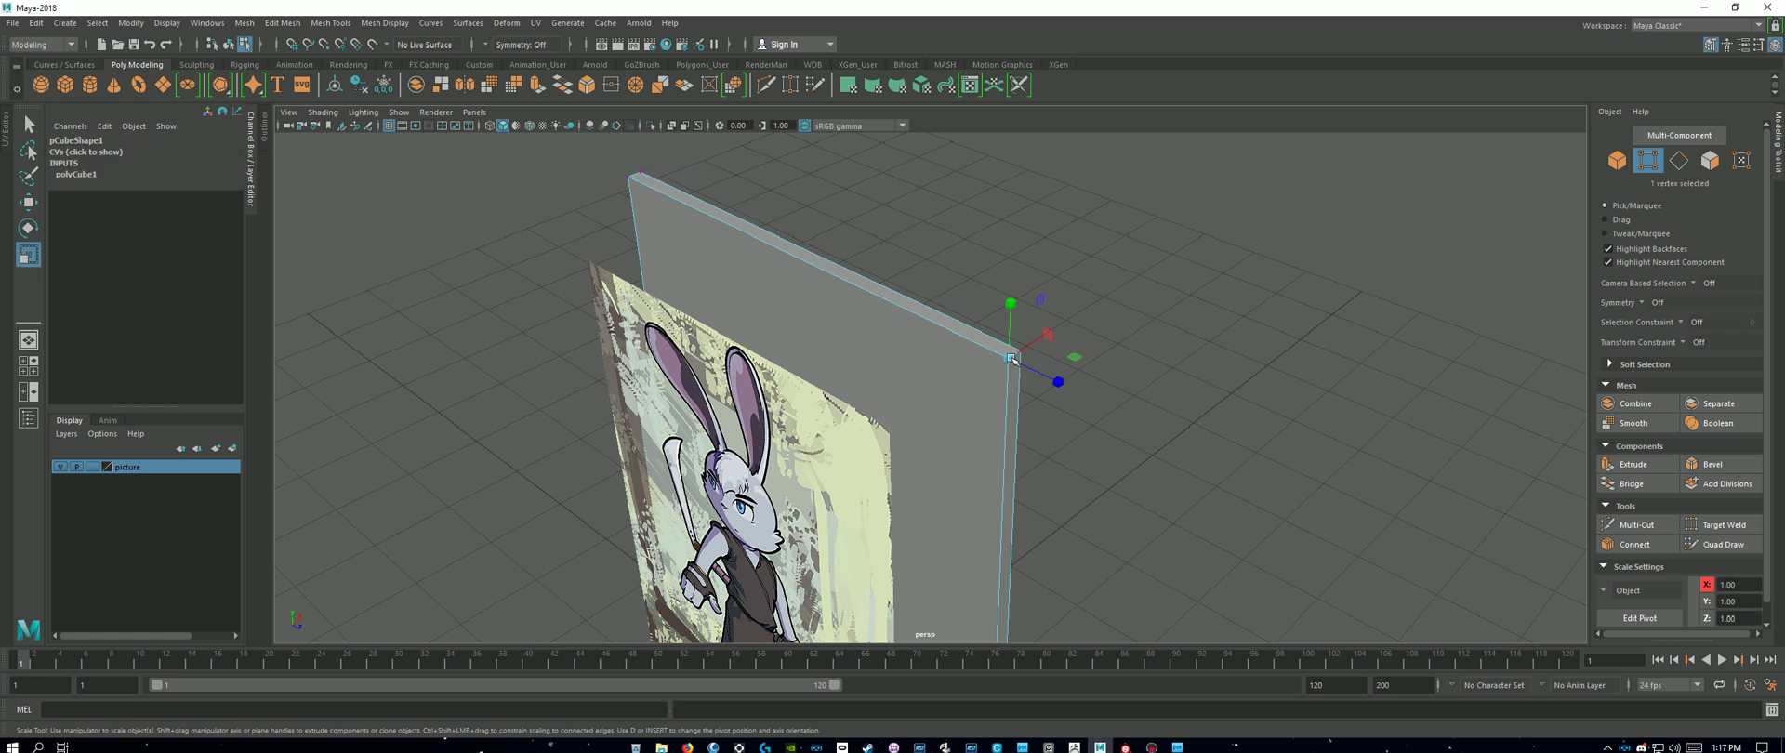
{"action": "left_click", "coordinate": [631, 180]}
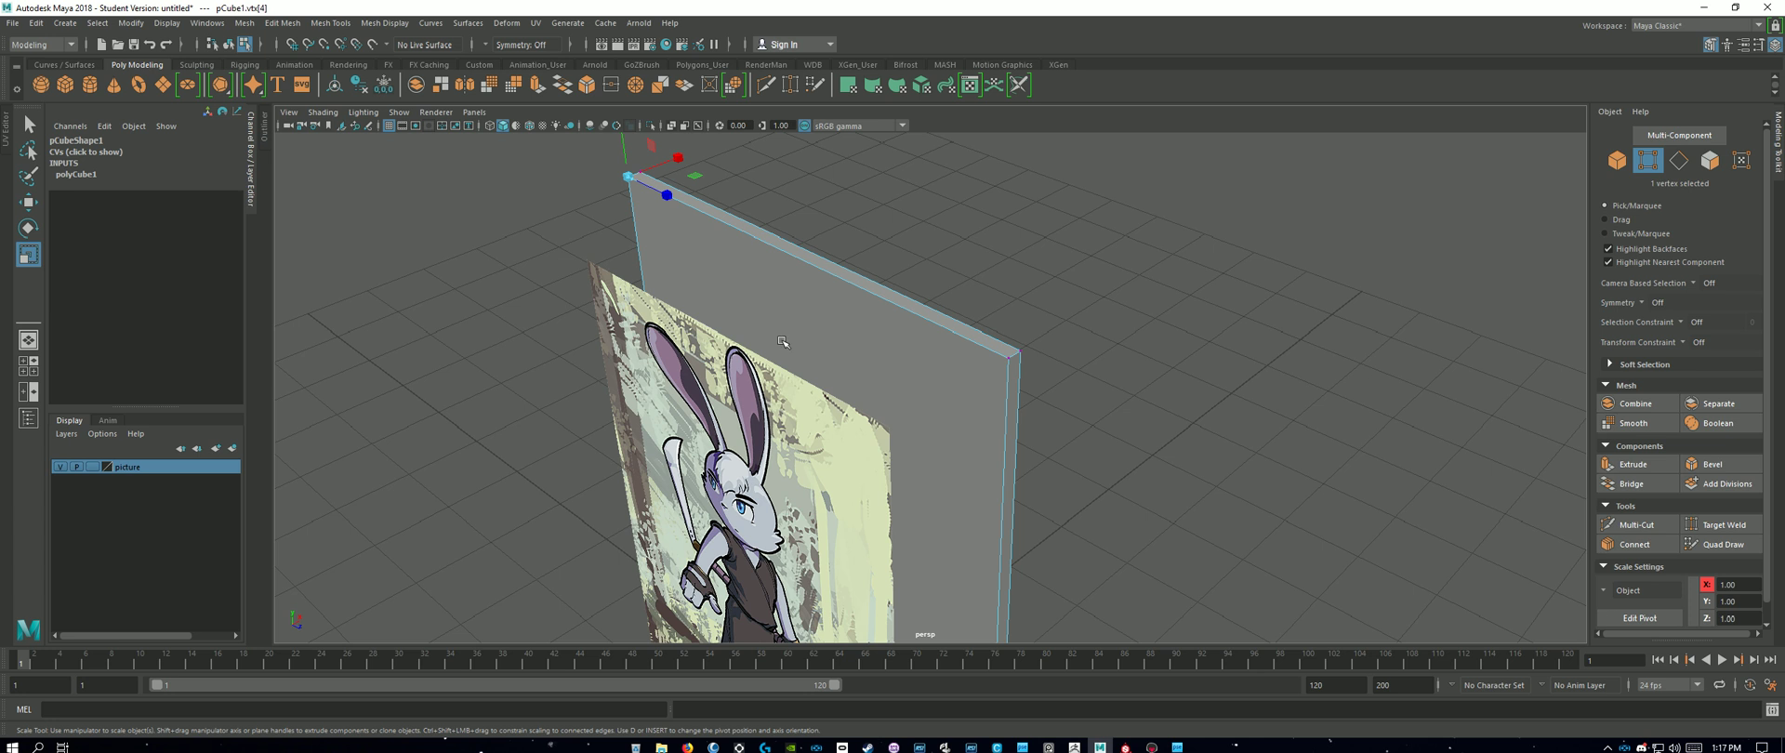
Step: Switch to edge selection and select the slab's long upper edge and the short edge at its corner in turn
{"action": "left_click", "coordinate": [1680, 162]}
{"action": "left_click", "coordinate": [852, 291]}
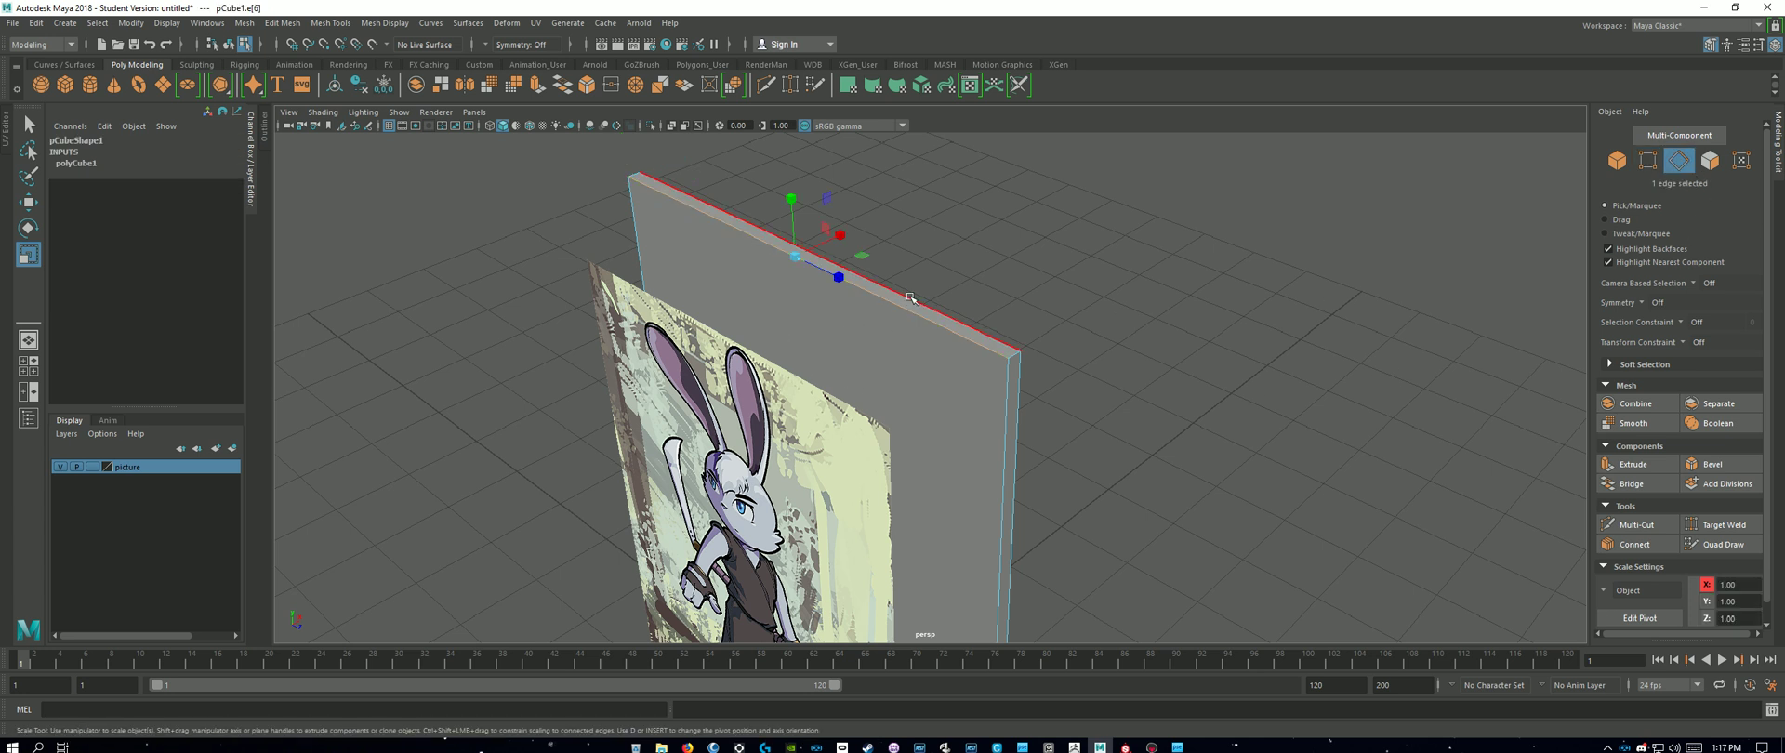
{"action": "left_click", "coordinate": [1015, 355]}
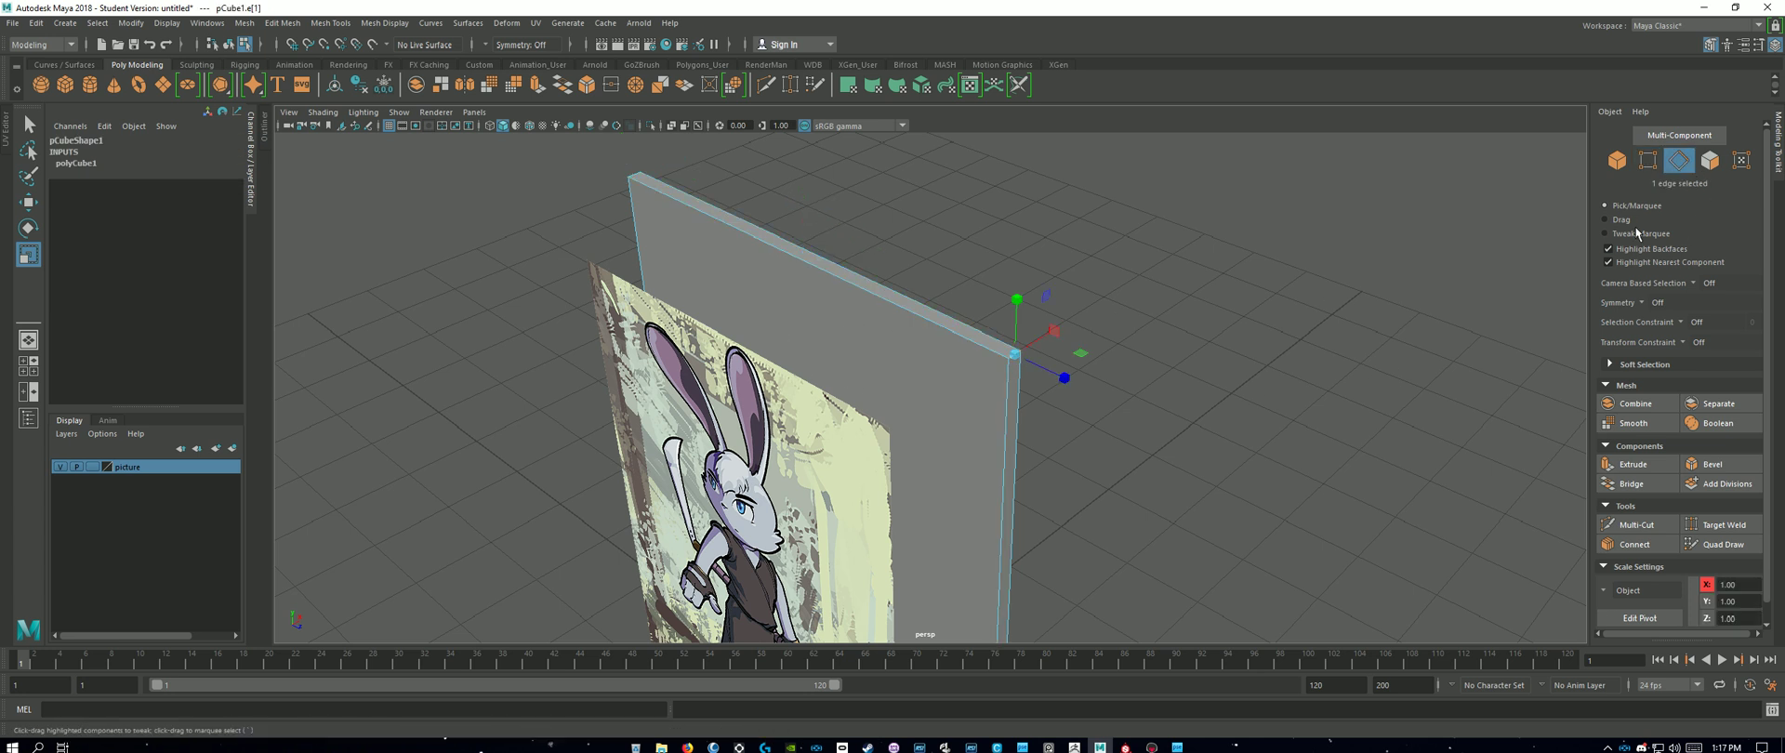
Step: Switch to face selection, select the slab's large face toward the bunny picture and bevel it with a fraction of 0.5
{"action": "left_click", "coordinate": [1709, 161]}
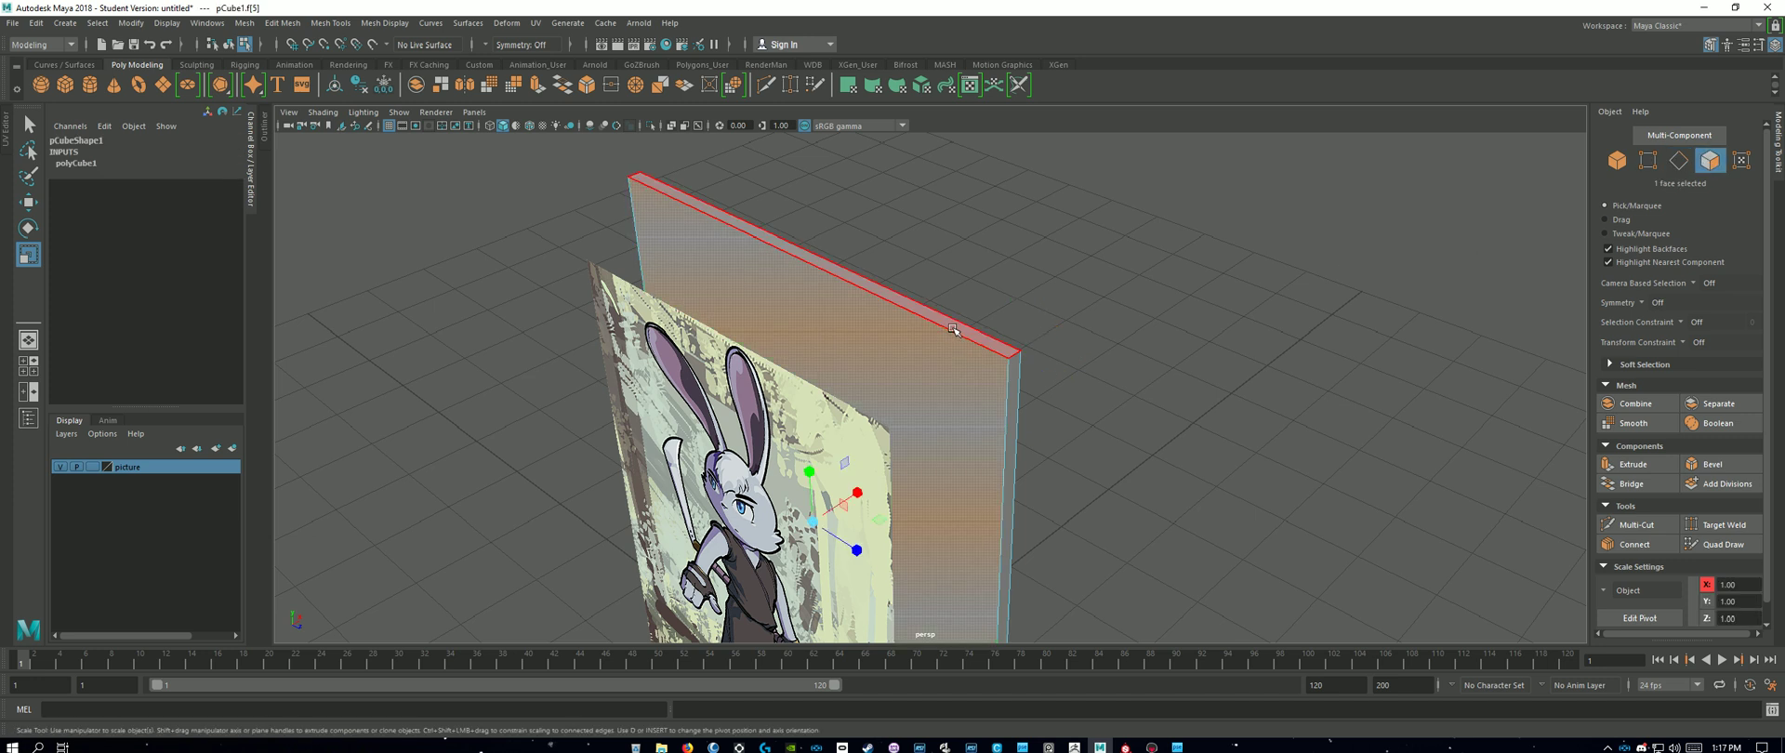
{"action": "left_click", "coordinate": [995, 381]}
{"action": "left_click", "coordinate": [1013, 370]}
{"action": "left_click", "coordinate": [950, 450]}
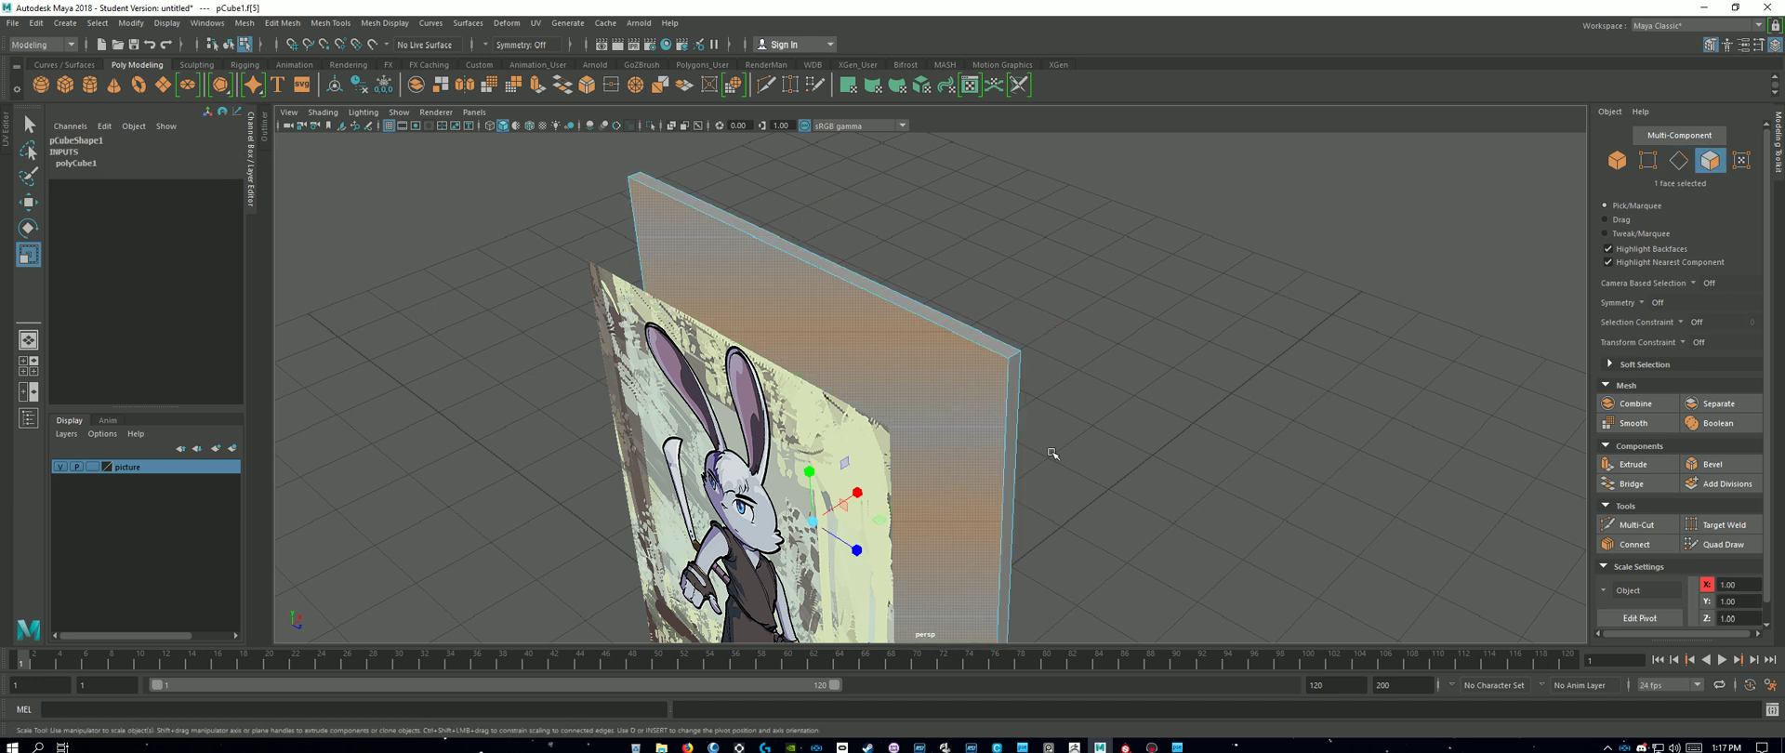
{"action": "left_click", "coordinate": [1051, 451]}
{"action": "left_click", "coordinate": [975, 416]}
{"action": "left_click_drag", "start_coordinate": [1238, 452], "coordinate": [1255, 410], "text": "alt"}
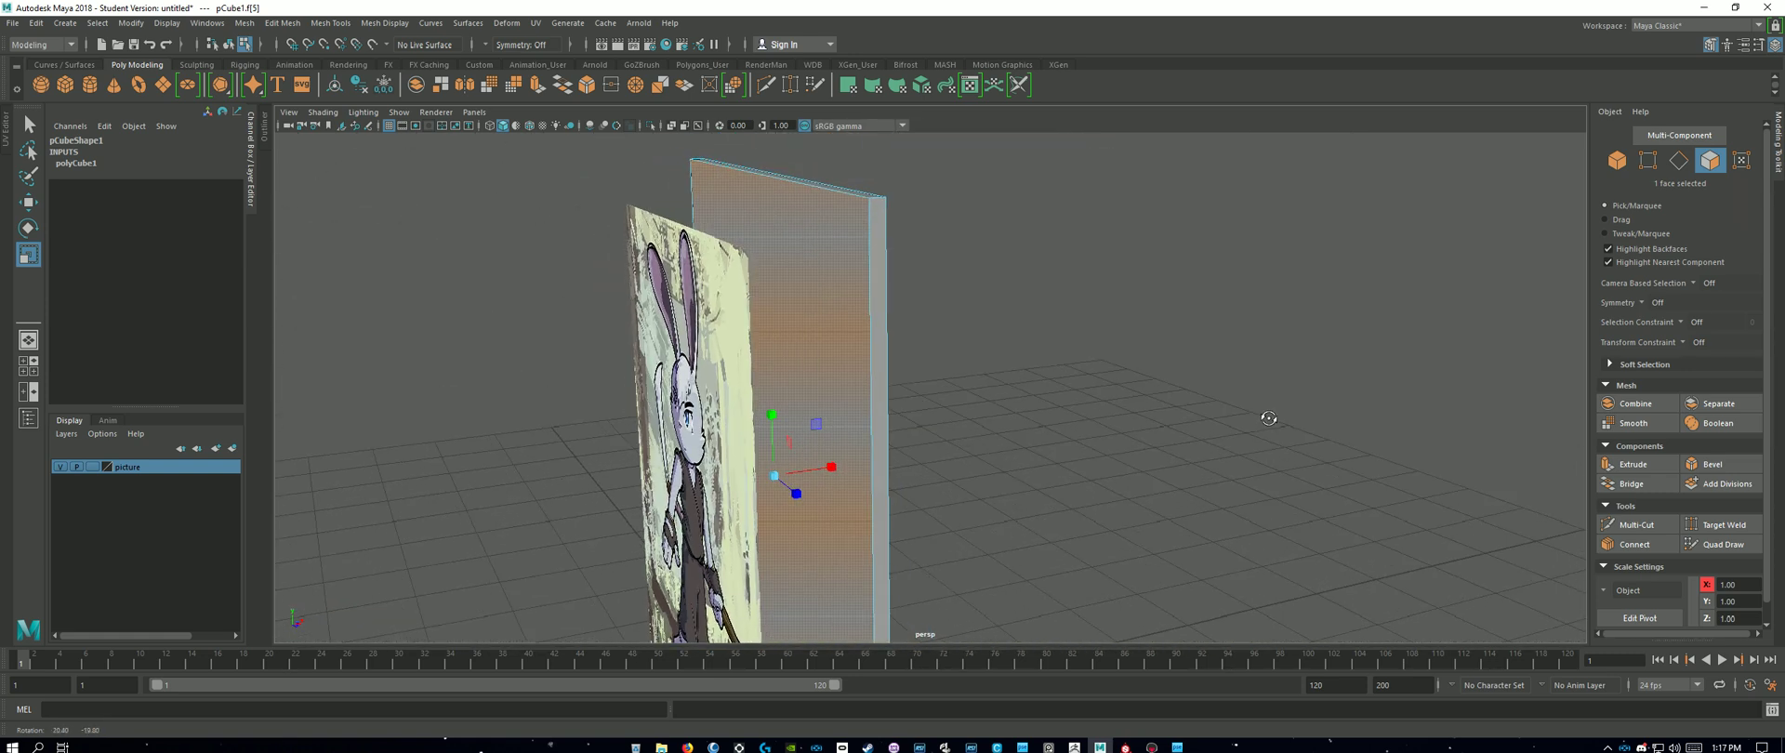
{"action": "left_click", "coordinate": [1730, 463]}
{"action": "left_click_drag", "start_coordinate": [1494, 418], "coordinate": [1306, 372], "text": "alt"}
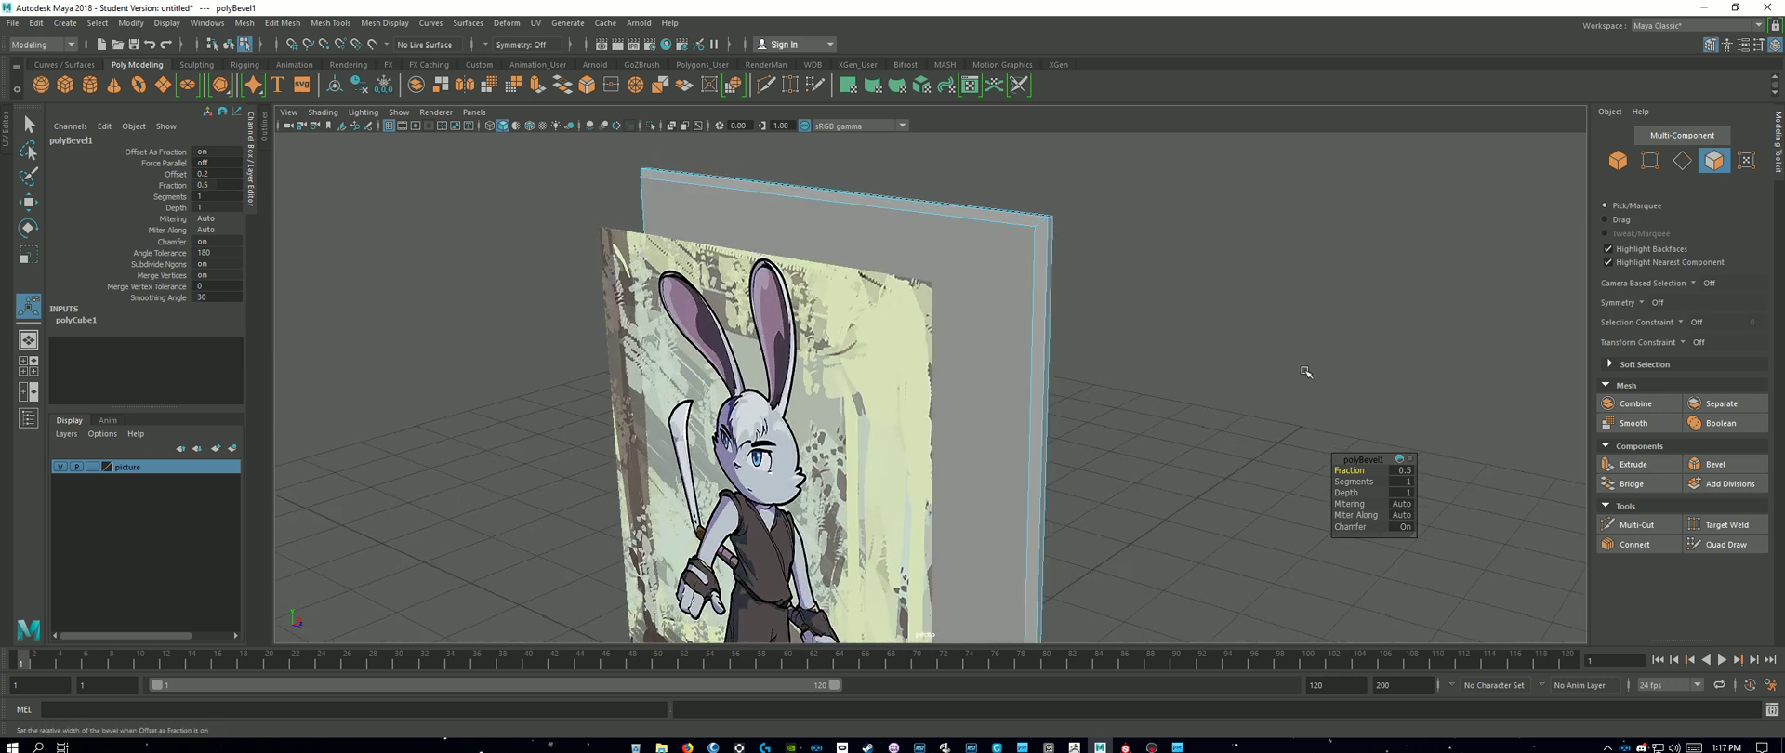
Step: Select the slab's inner picture-facing face and scale it down uniformly in the side view until it closely frames the bunny artwork
{"action": "left_click", "coordinate": [1002, 330]}
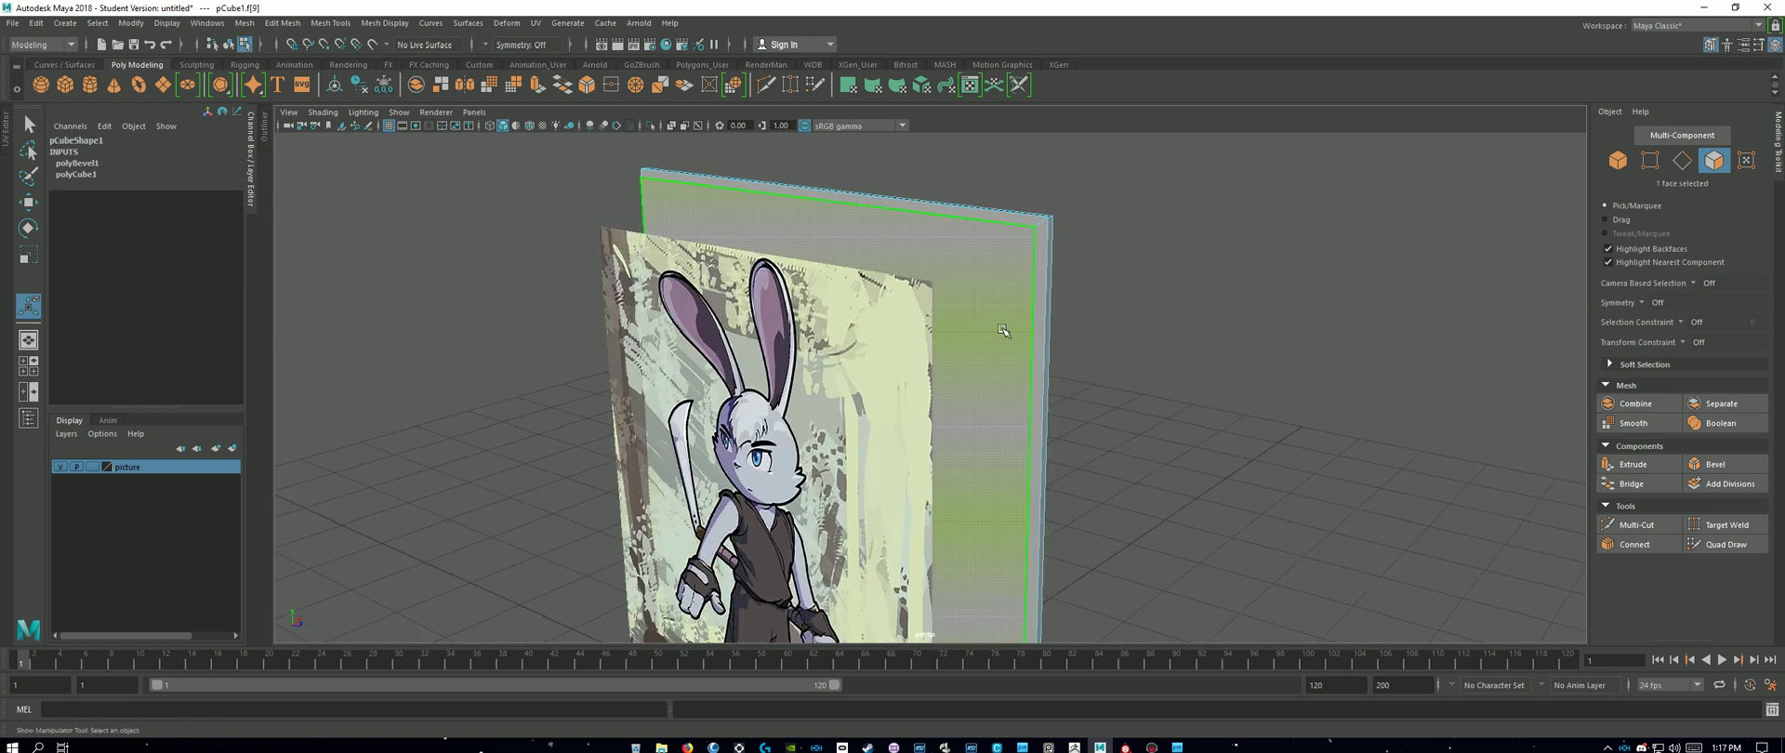
{"action": "left_click_drag", "start_coordinate": [1002, 330], "coordinate": [1281, 339], "text": "alt"}
{"action": "key", "text": "space"}
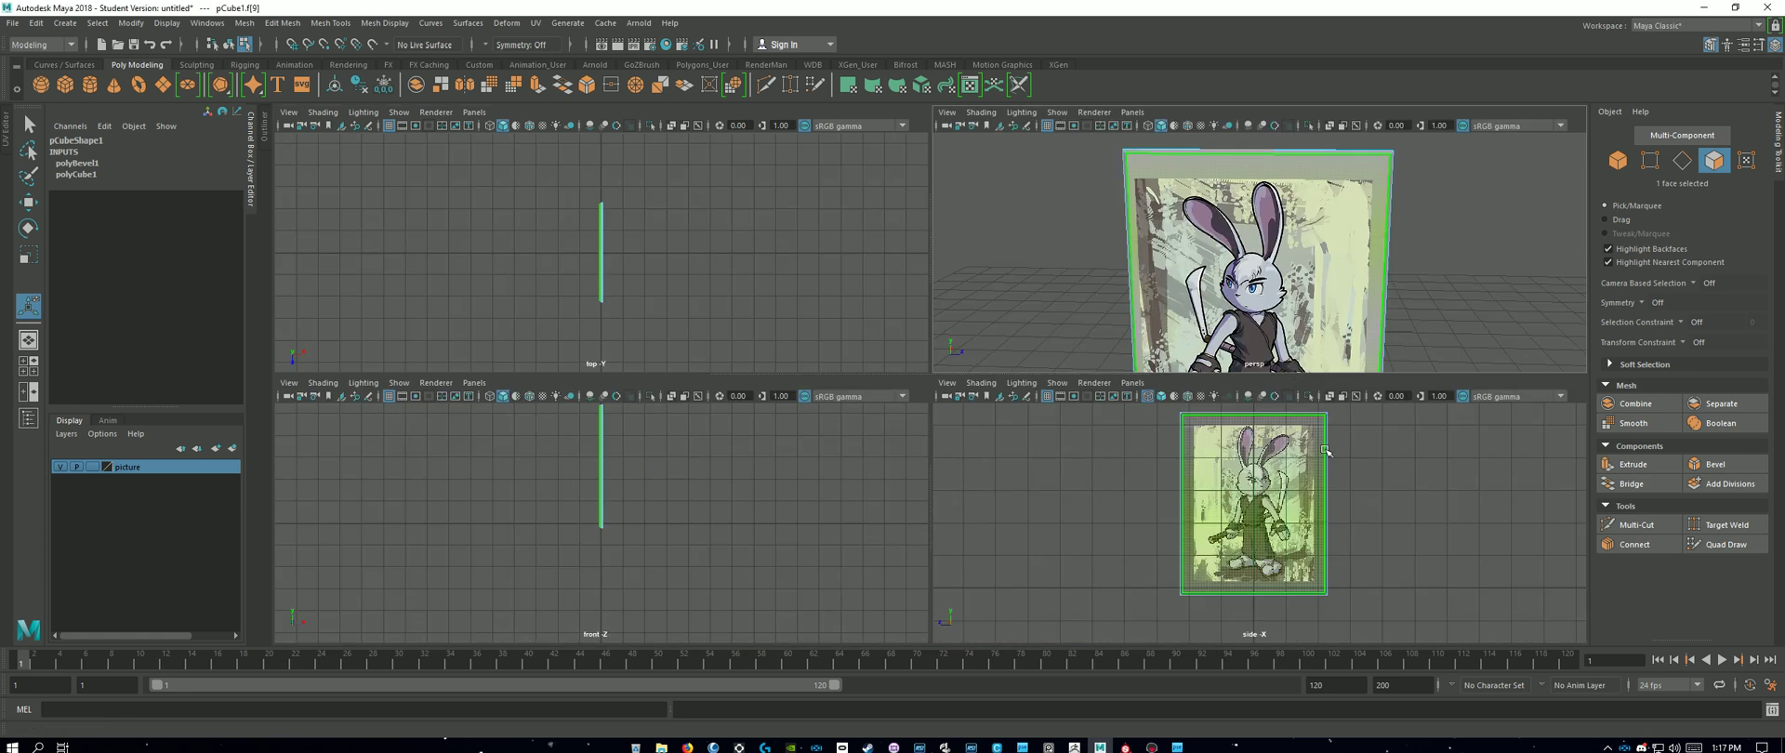
{"action": "key", "text": "space"}
{"action": "key", "text": "r"}
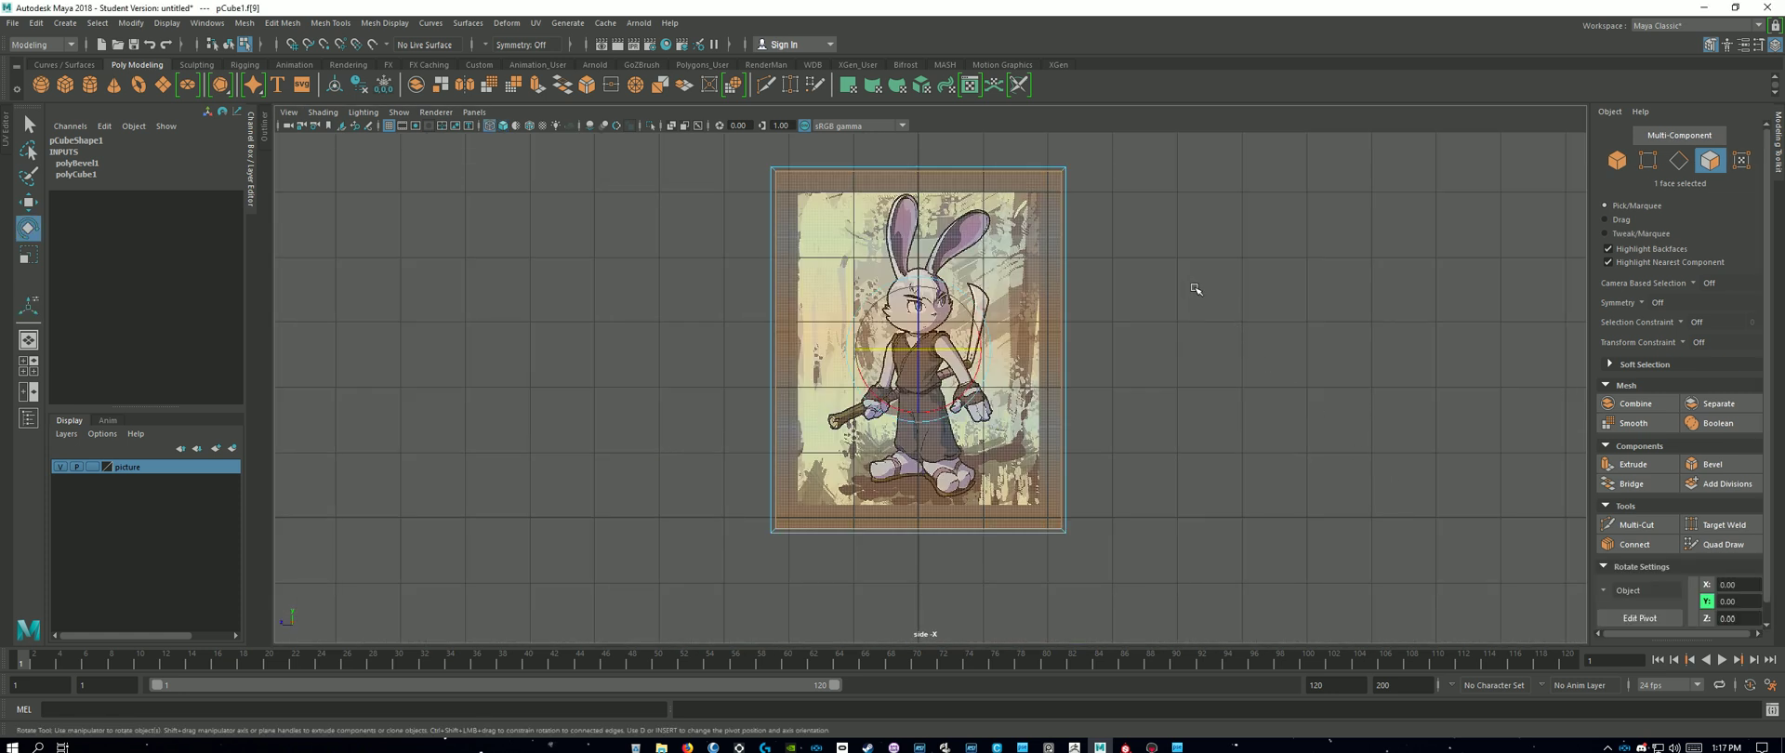
{"action": "left_click_drag", "start_coordinate": [920, 352], "coordinate": [898, 354]}
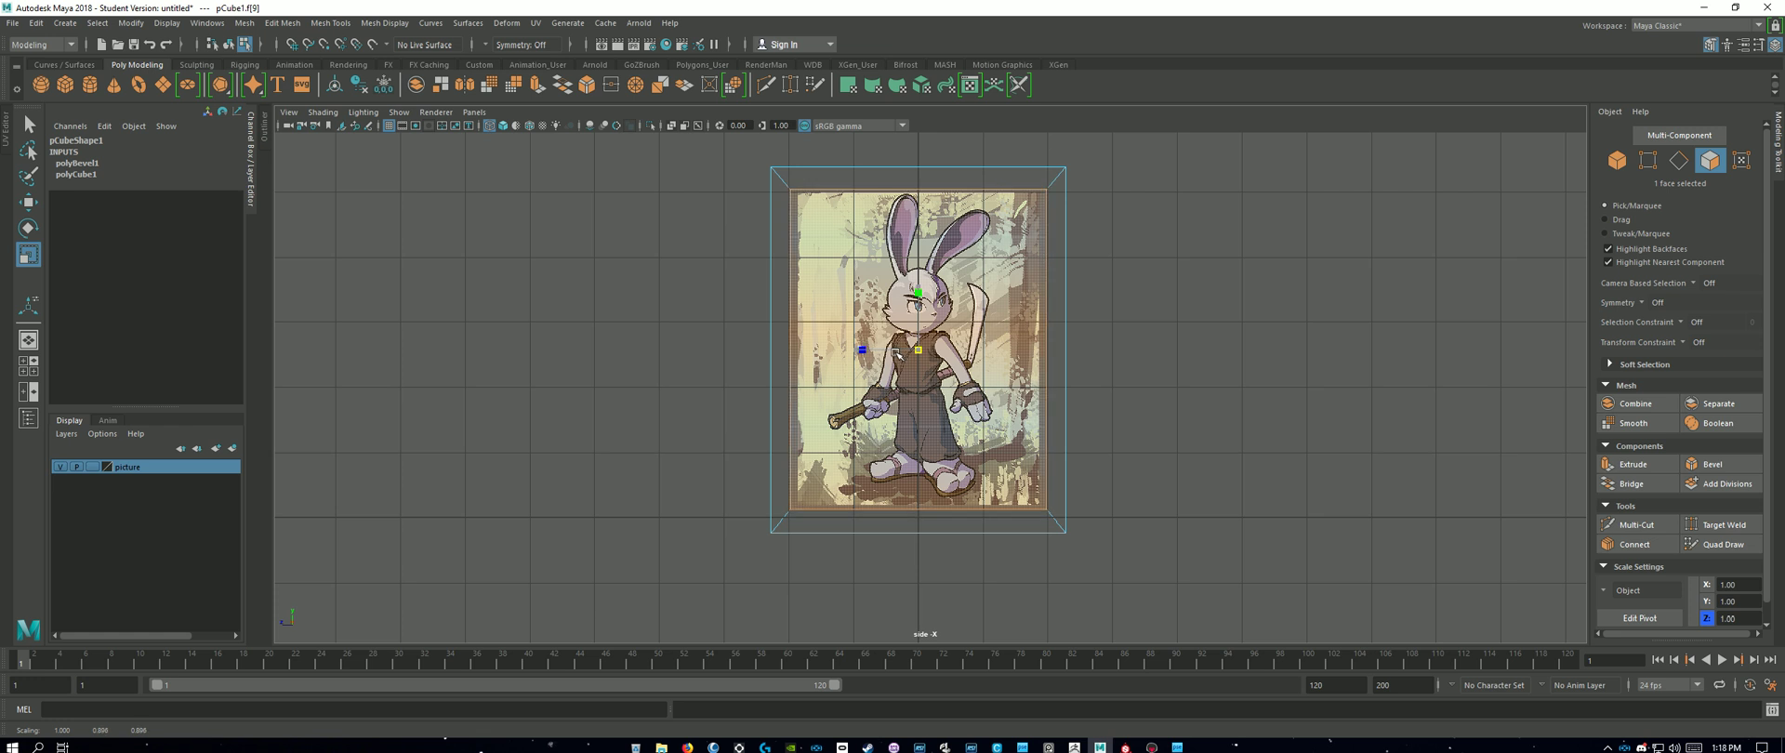
Step: Scale the slab's inner face slightly along its height and width in the side view so it matches the artwork's border
{"action": "key", "text": "f"}
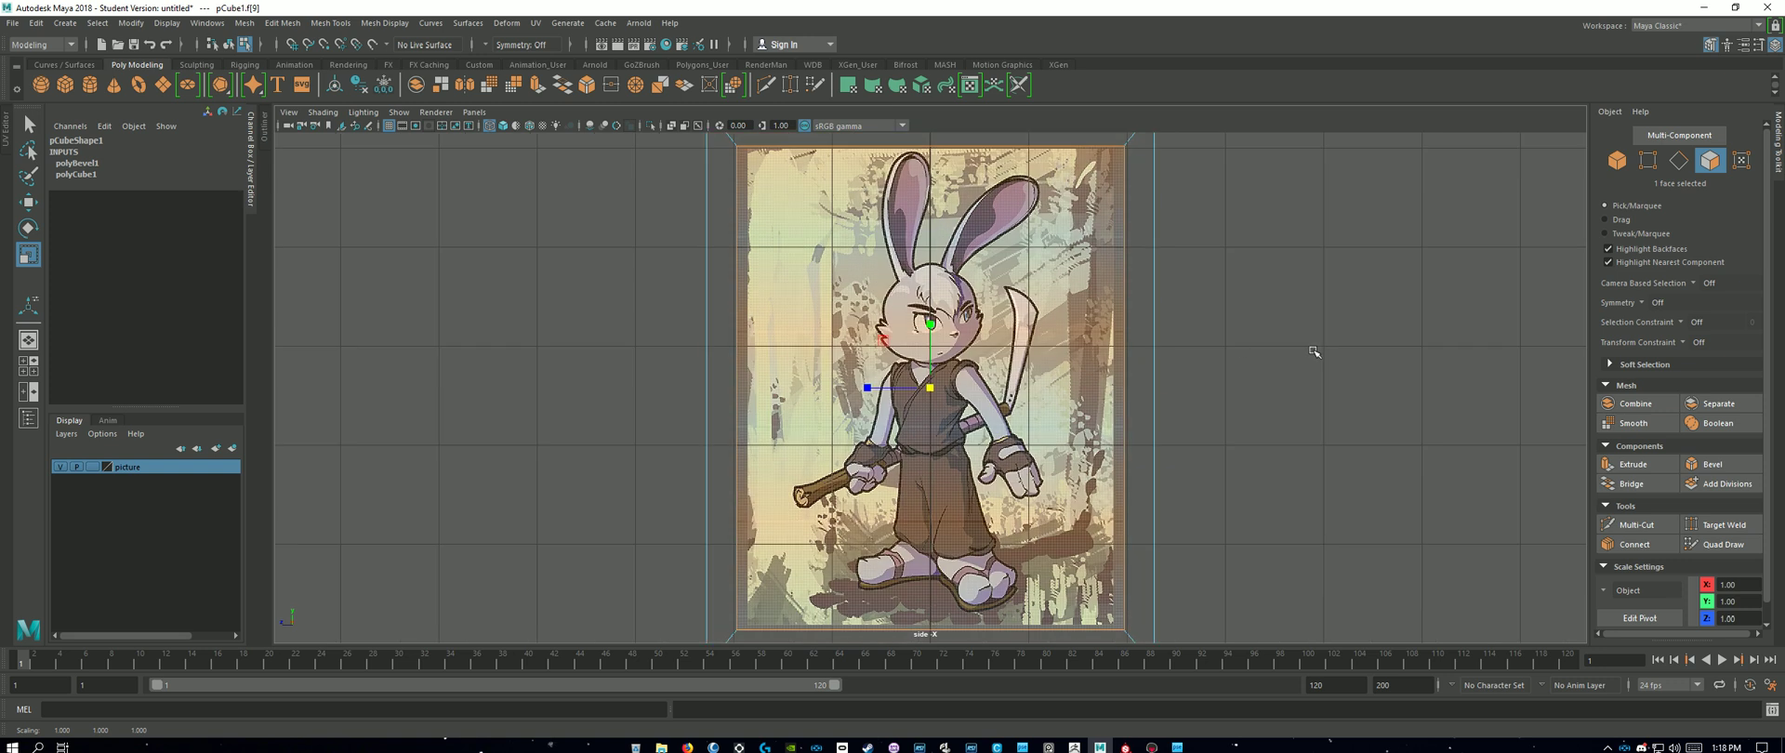
{"action": "scroll", "coordinate": [1278, 364], "scroll_direction": "down", "scroll_amount": 3}
{"action": "scroll", "coordinate": [1258, 375], "scroll_direction": "up", "scroll_amount": 1}
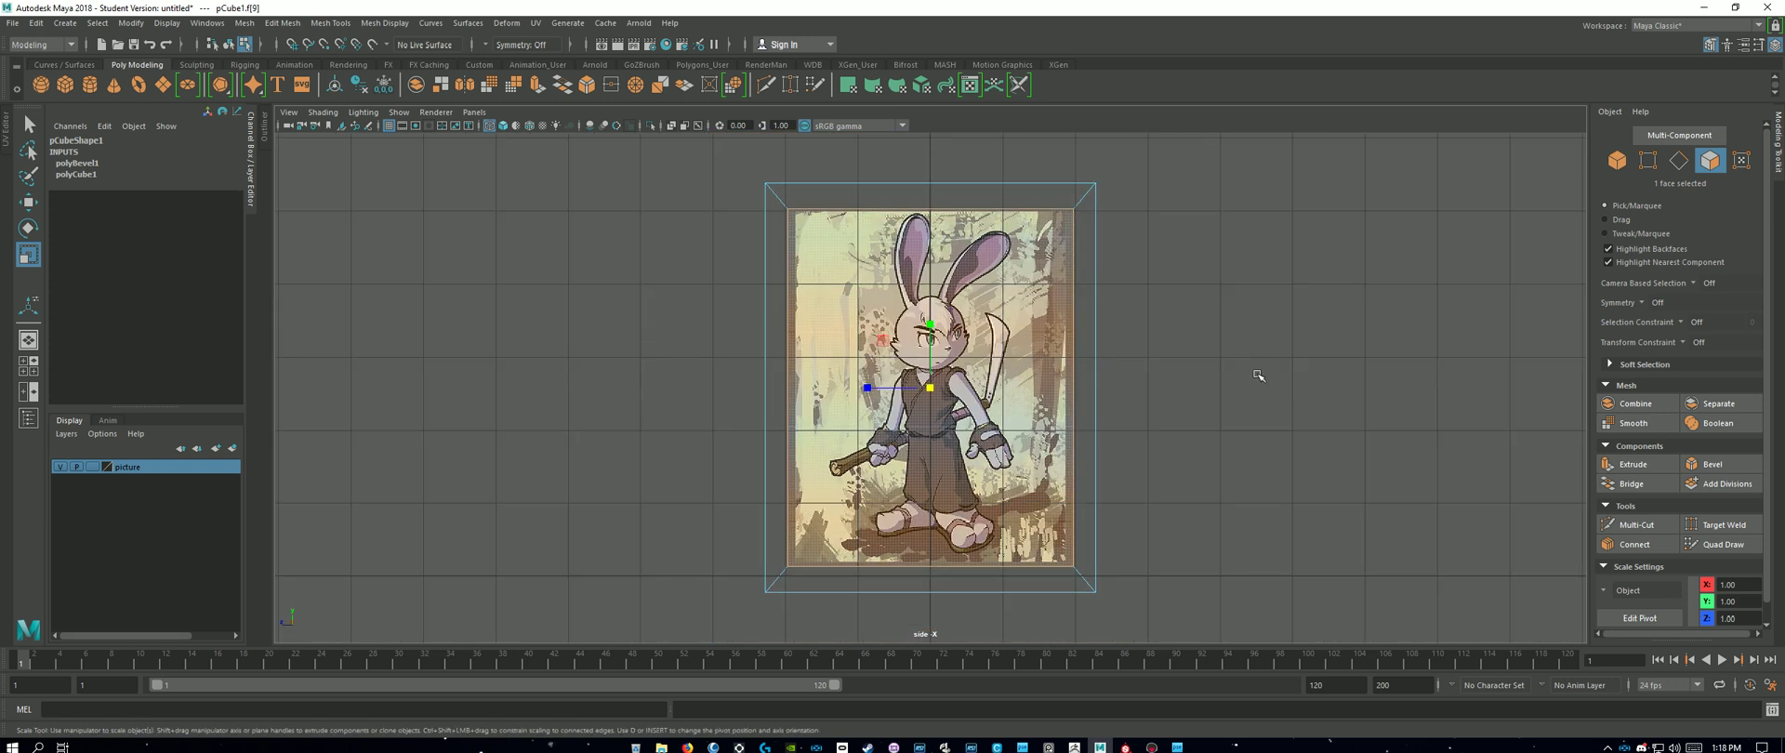
{"action": "scroll", "coordinate": [1258, 375], "scroll_direction": "up", "scroll_amount": 1}
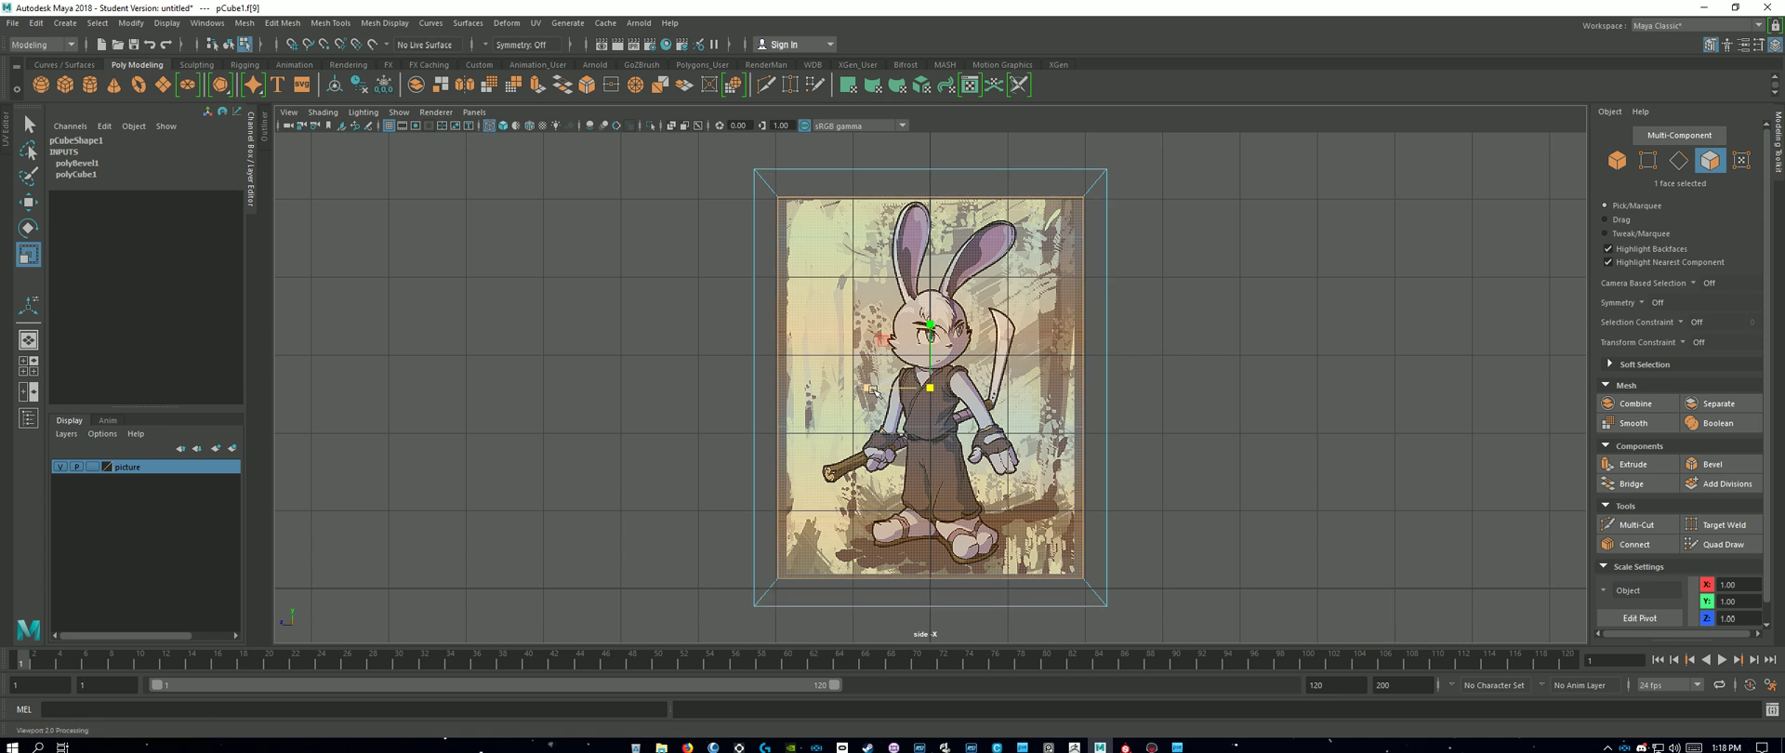
{"action": "left_click_drag", "start_coordinate": [874, 394], "coordinate": [876, 392]}
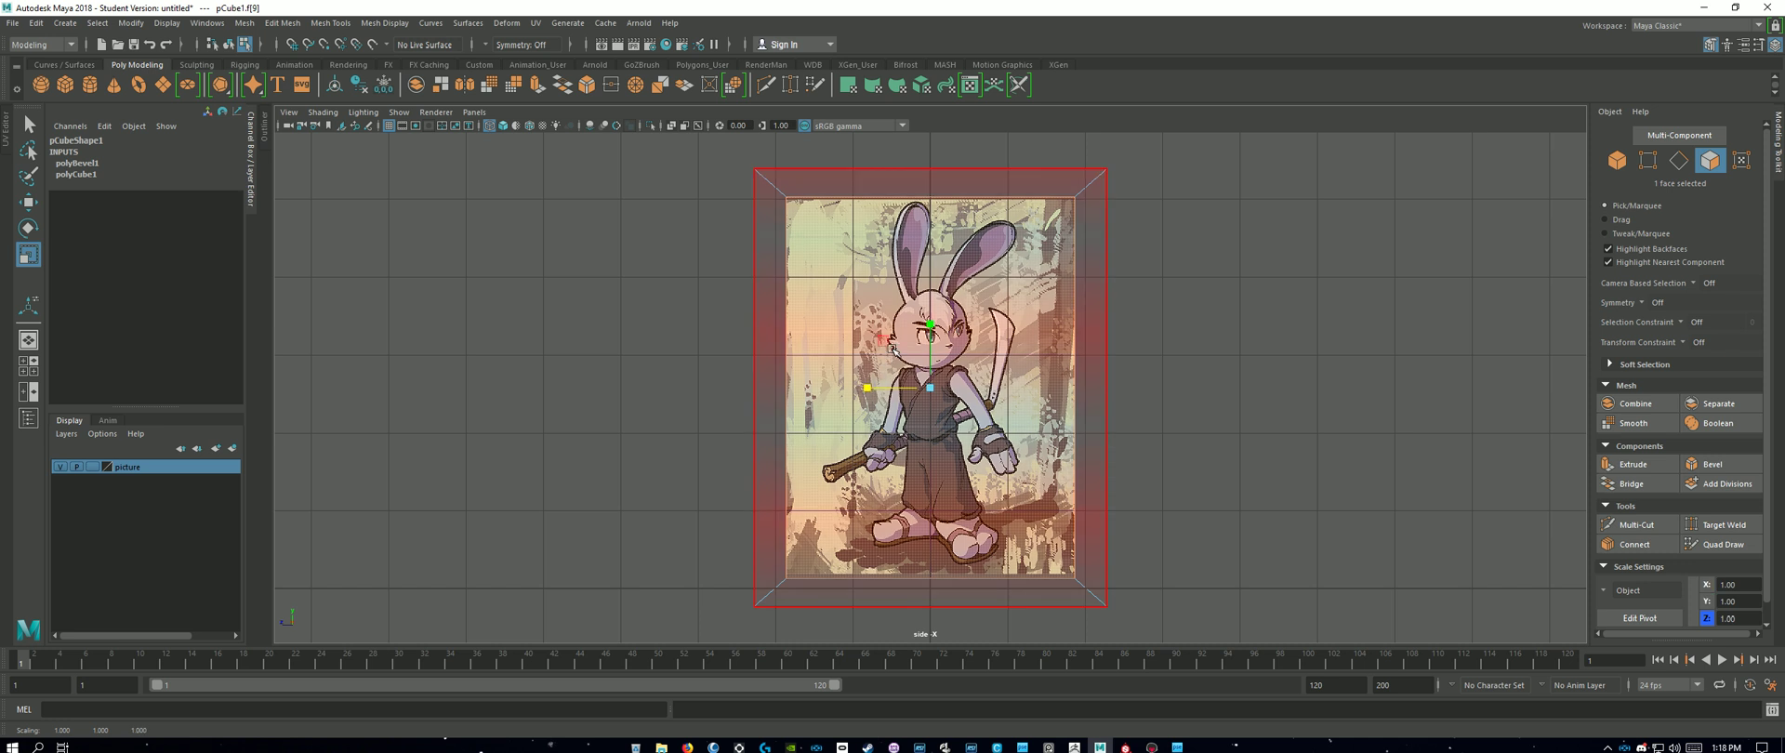
{"action": "left_click_drag", "start_coordinate": [930, 321], "coordinate": [930, 324]}
{"action": "left_click_drag", "start_coordinate": [867, 387], "coordinate": [871, 393]}
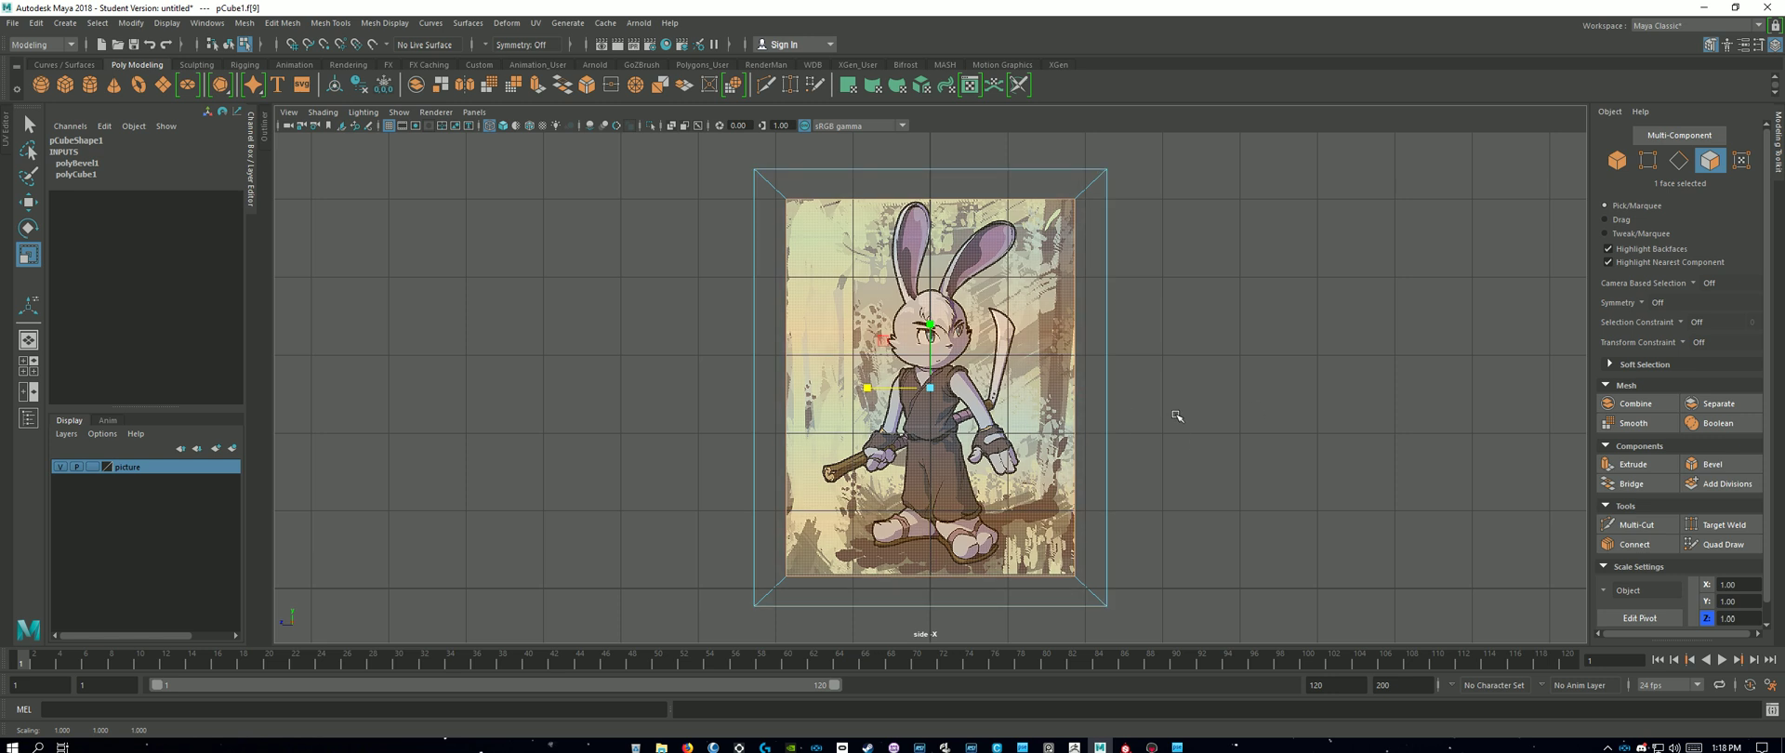
Step: Move the slab's inner face along X into the slab, away from the bunny picture, to an X position of about 0.06
{"action": "key", "text": "space"}
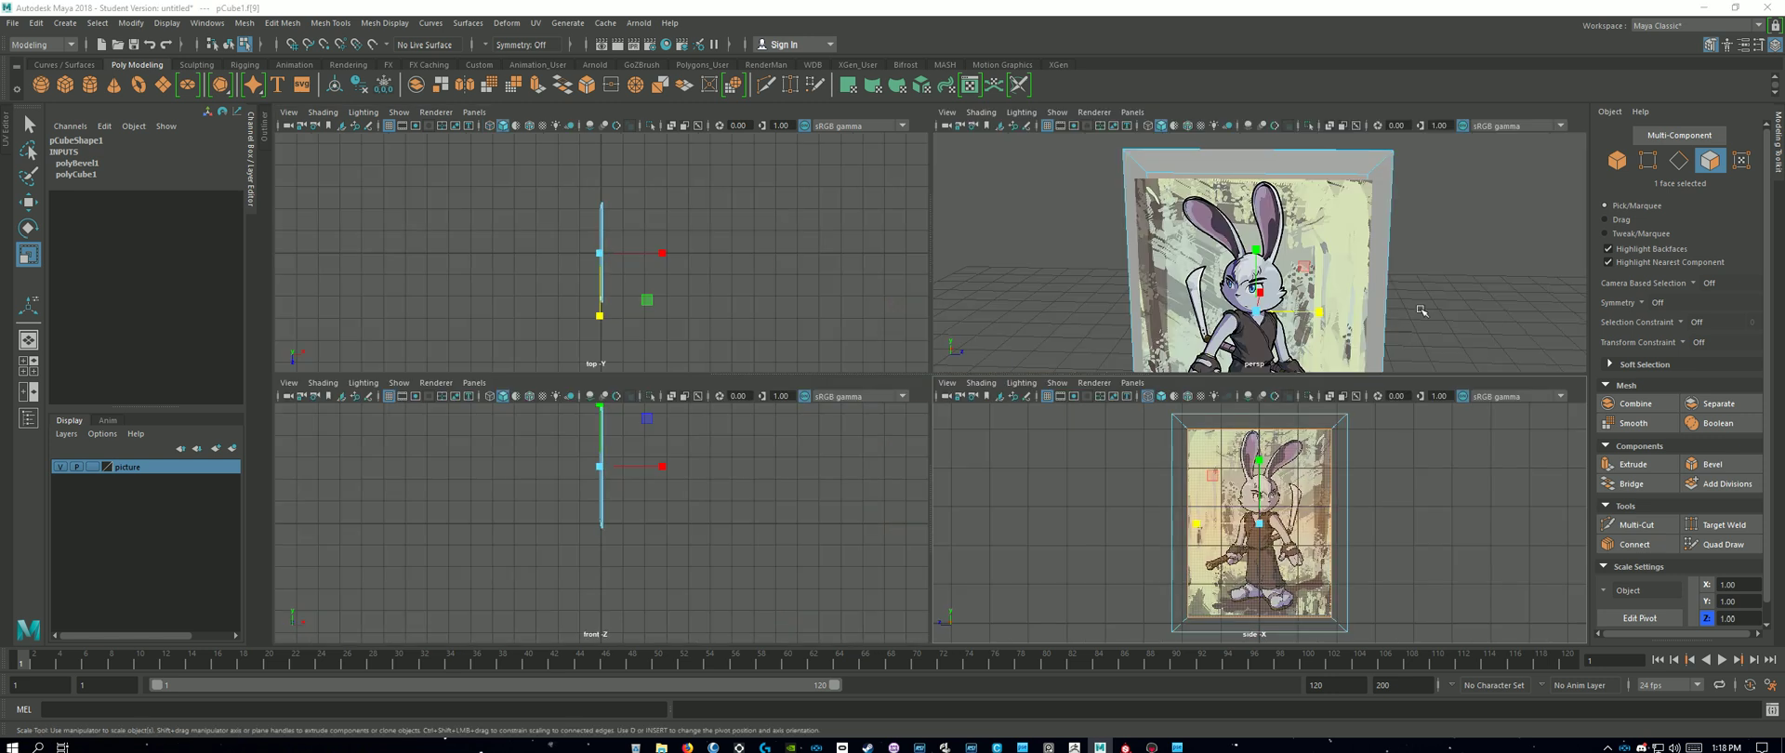
{"action": "key", "text": "space"}
{"action": "left_click_drag", "start_coordinate": [1336, 419], "coordinate": [1263, 446], "text": "alt"}
{"action": "scroll", "coordinate": [1222, 400], "scroll_direction": "down", "scroll_amount": 4}
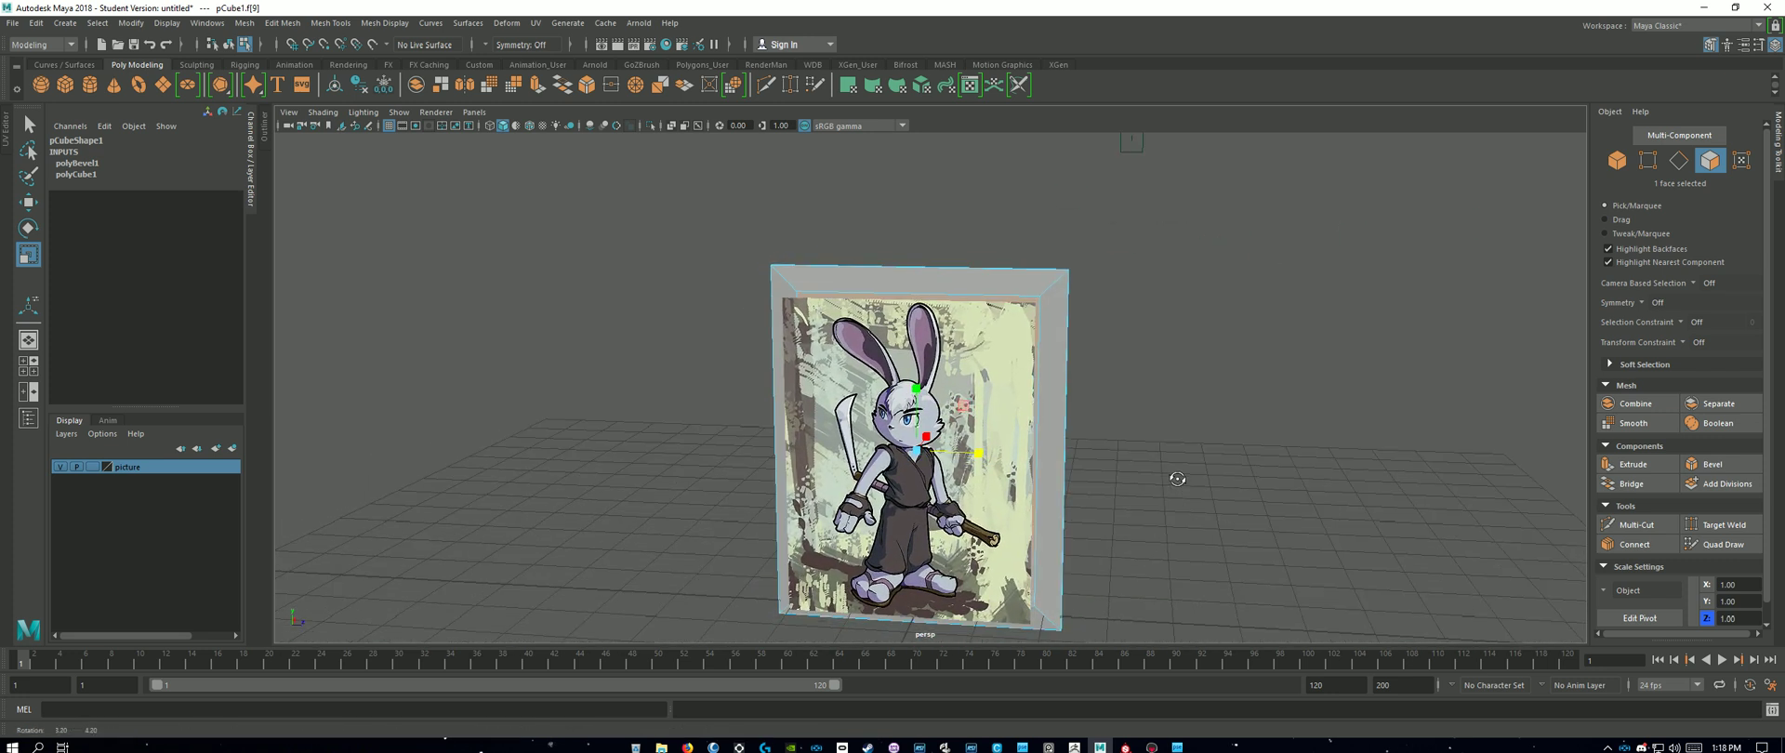
{"action": "left_click_drag", "start_coordinate": [1180, 476], "coordinate": [1142, 483], "text": "alt"}
{"action": "key", "text": "space"}
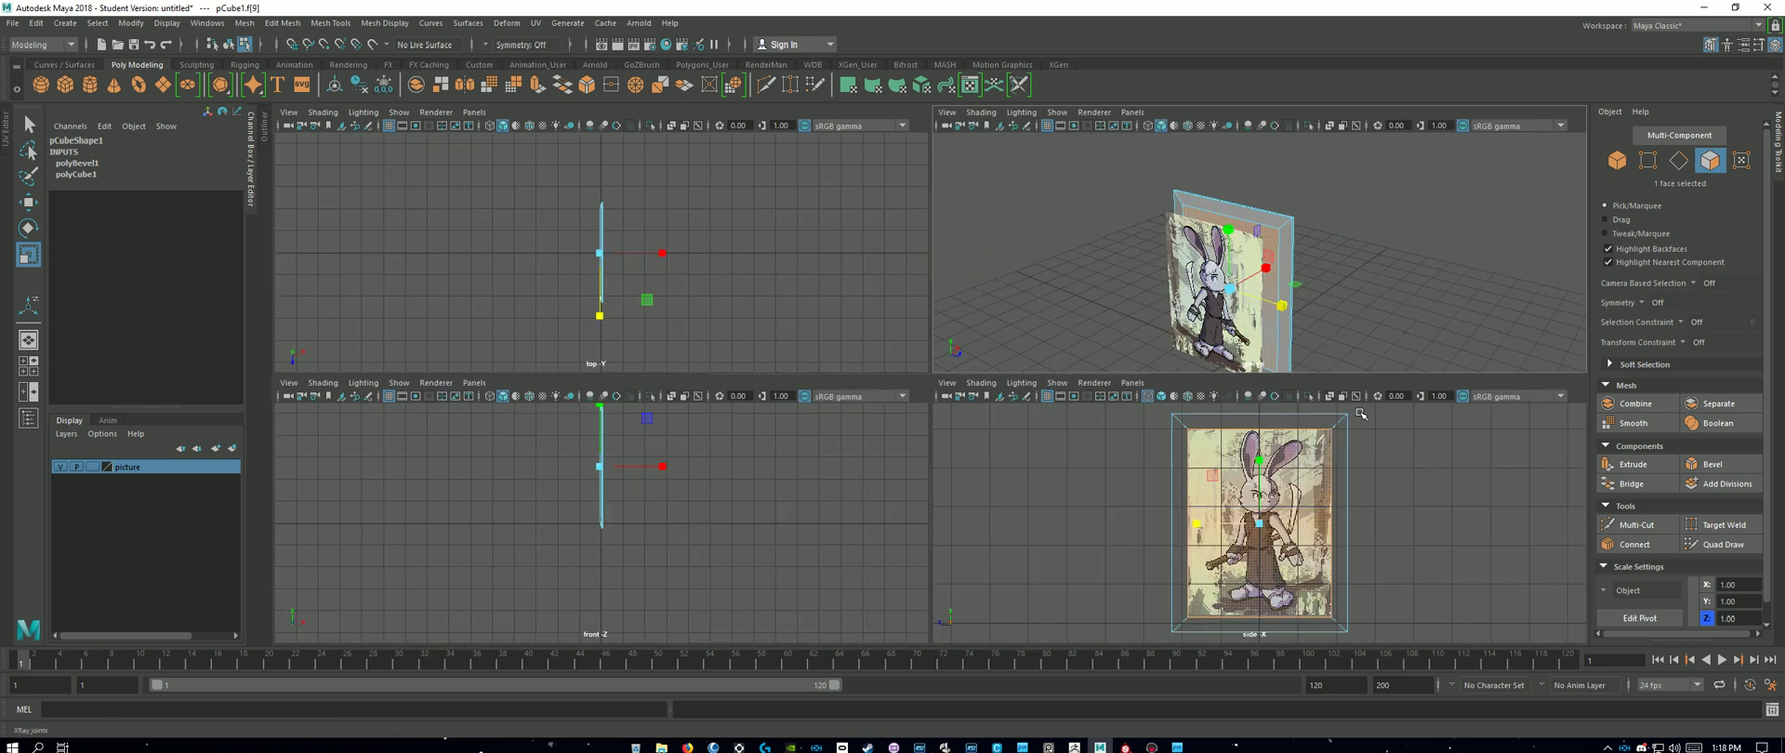
{"action": "left_click_drag", "start_coordinate": [1337, 341], "coordinate": [1249, 288], "text": "alt"}
{"action": "key", "text": "w"}
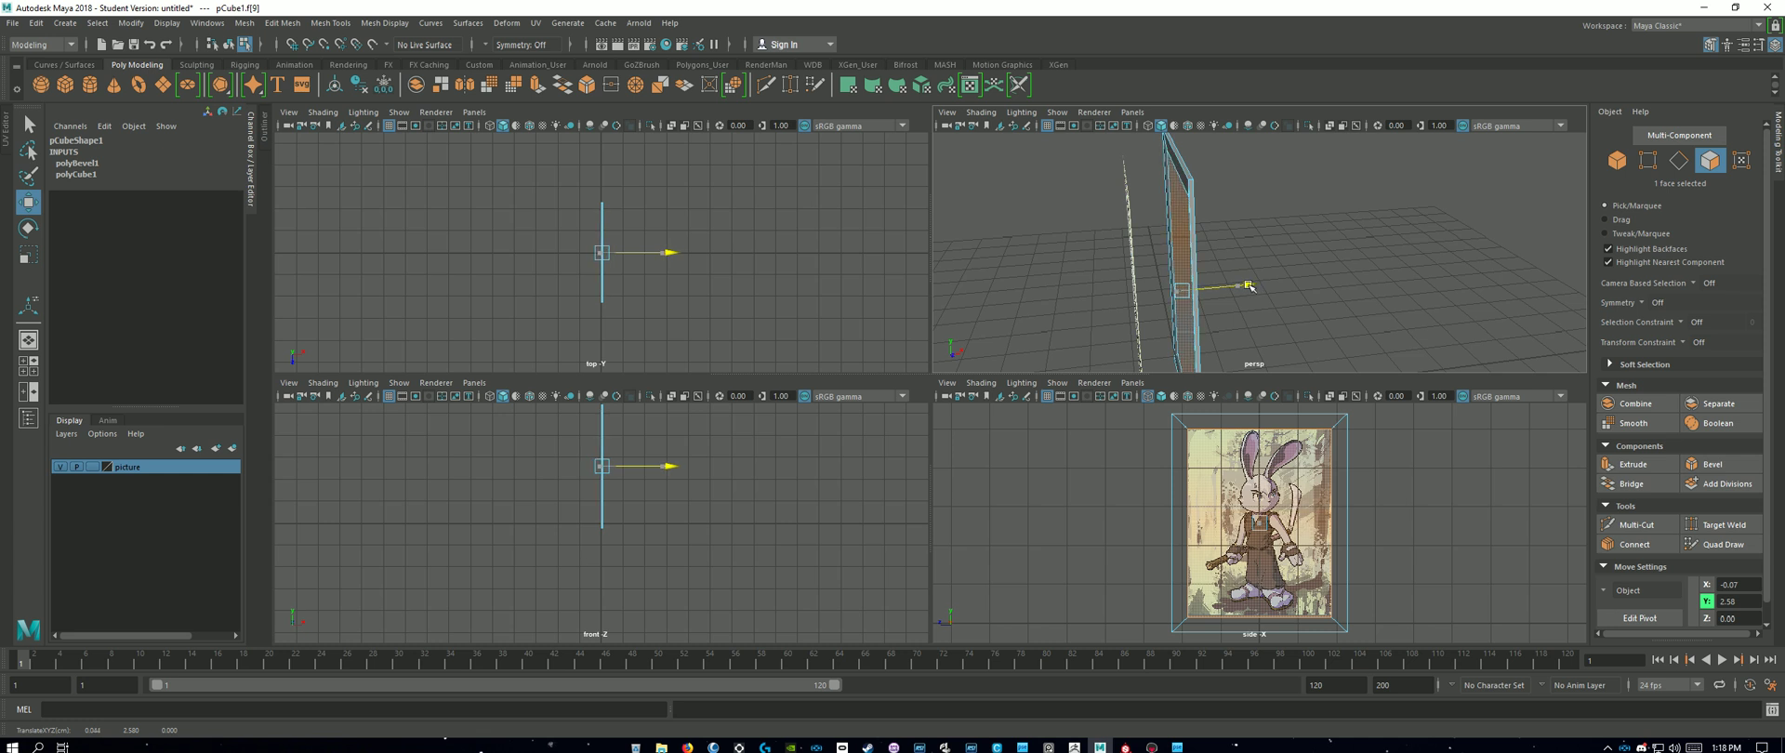
{"action": "left_click_drag", "start_coordinate": [1251, 287], "coordinate": [1360, 283]}
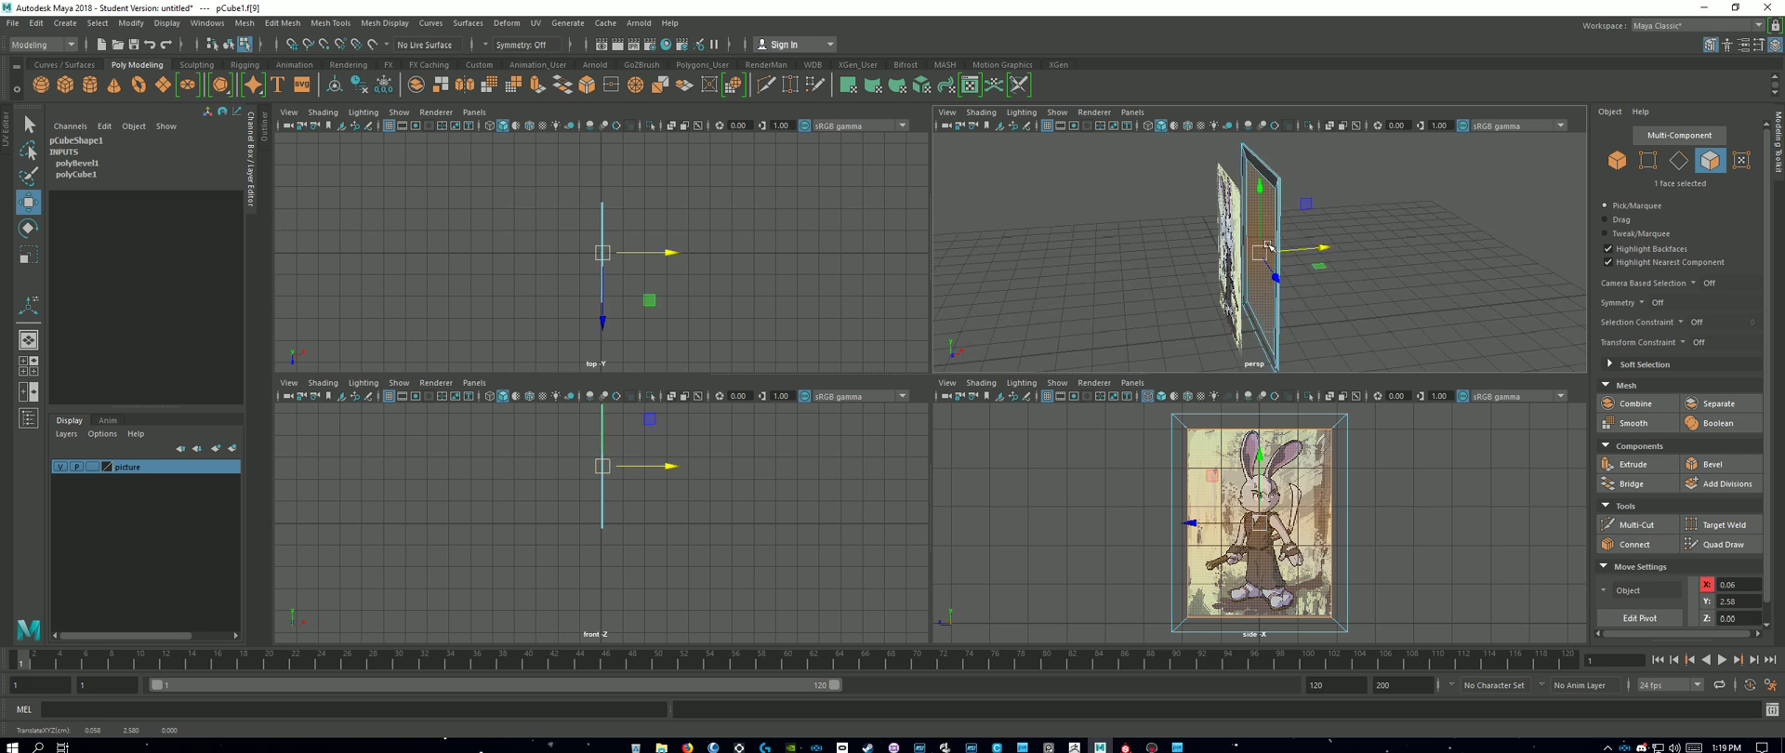
Step: Fine-tune the depth of the recessed inner face in the perspective view to an X position of about 0.03
{"action": "key", "text": "space"}
{"action": "left_click_drag", "start_coordinate": [1020, 427], "coordinate": [1107, 397], "text": "alt"}
{"action": "mouse_move", "coordinate": [998, 386]}
{"action": "left_mouse_down"}
{"action": "mouse_move", "coordinate": [1046, 389]}
{"action": "mouse_move", "coordinate": [999, 392]}
{"action": "left_mouse_up"}
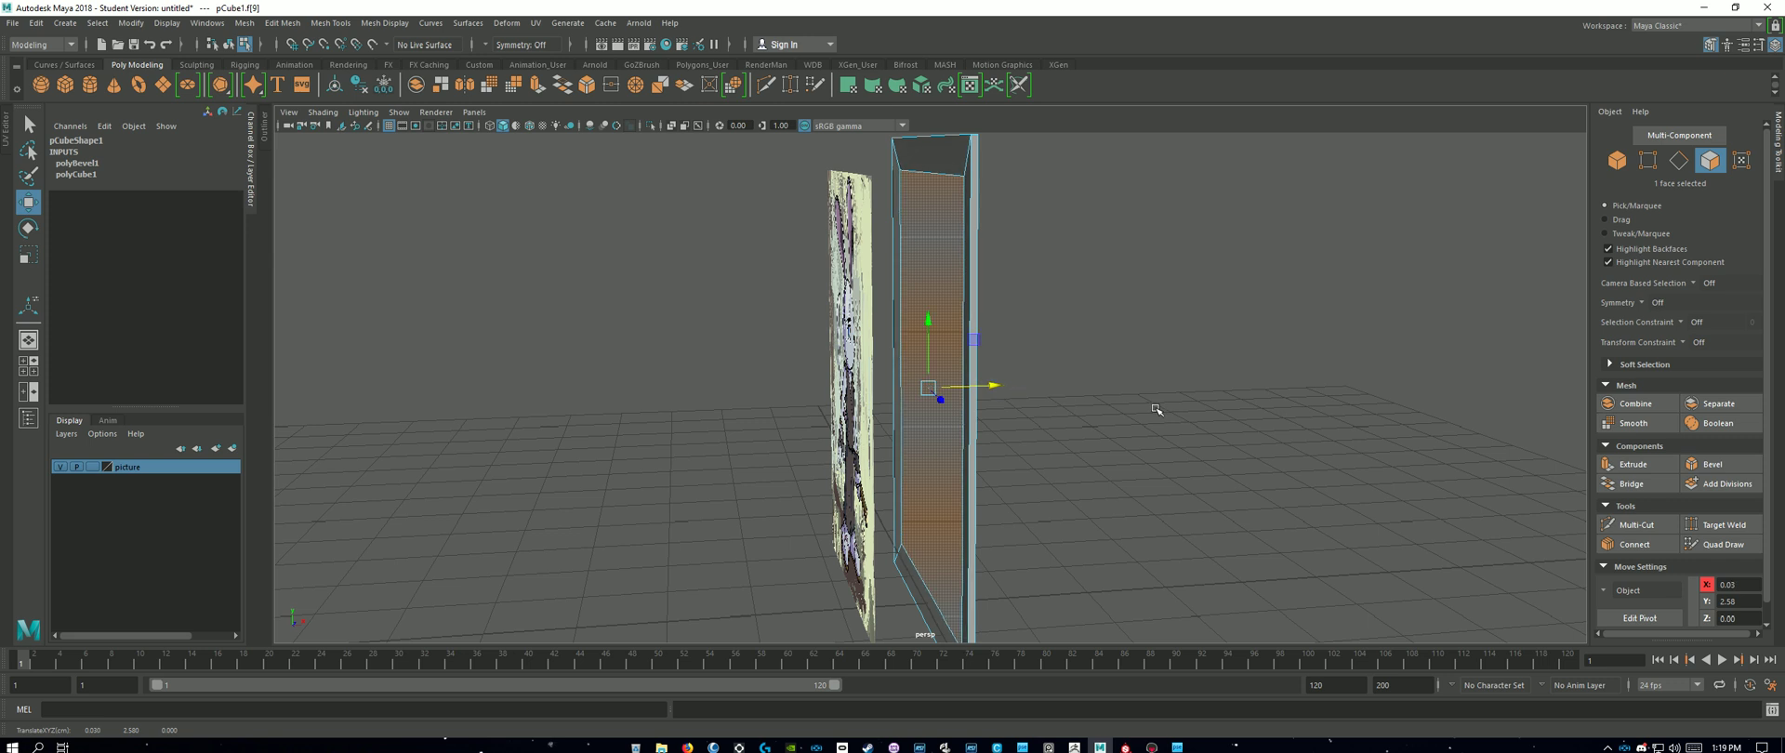
{"action": "mouse_move", "coordinate": [1156, 409]}
{"action": "left_mouse_down", "text": "alt"}
{"action": "mouse_move", "coordinate": [1140, 434]}
{"action": "mouse_move", "coordinate": [1153, 402]}
{"action": "left_mouse_up", "text": "alt"}
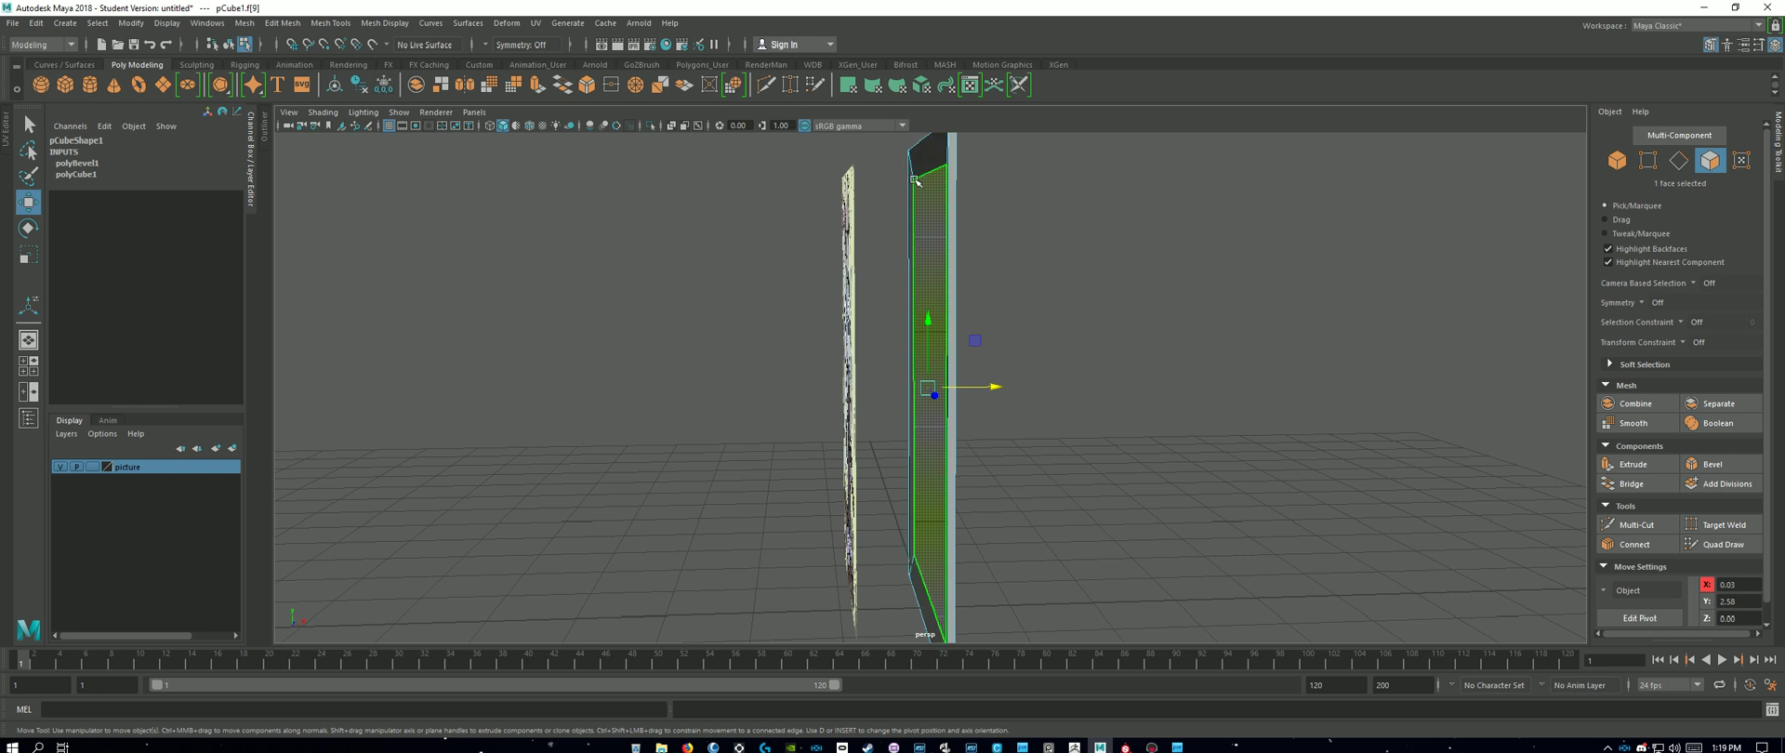
{"action": "mouse_move", "coordinate": [1181, 384]}
{"action": "left_mouse_down", "text": "alt"}
{"action": "mouse_move", "coordinate": [1218, 398]}
{"action": "mouse_move", "coordinate": [1187, 382]}
{"action": "mouse_move", "coordinate": [1204, 390]}
{"action": "left_mouse_up", "text": "alt"}
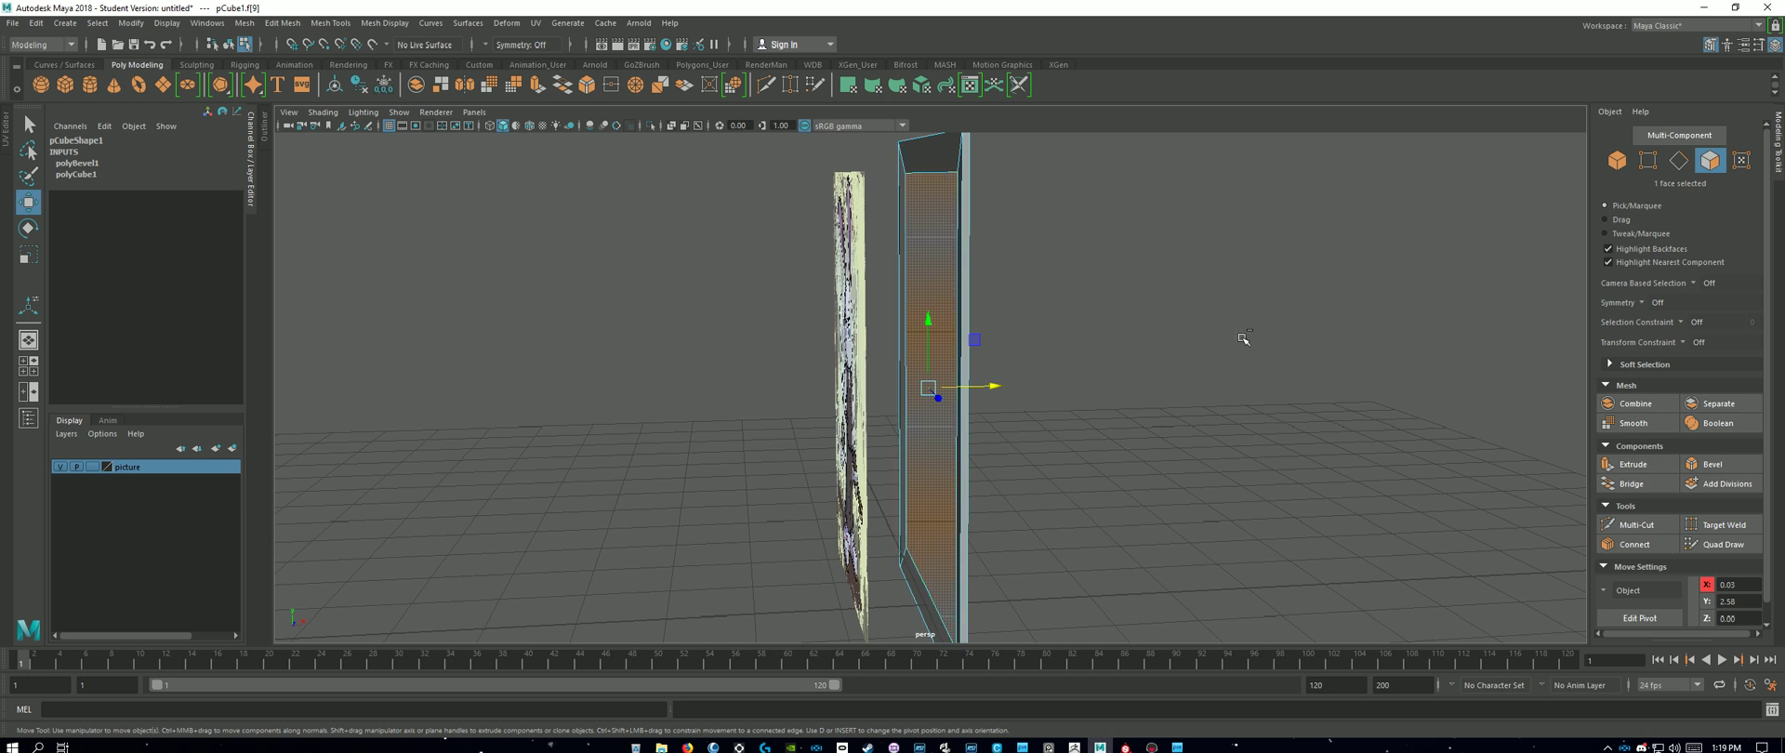
Step: Extrude the recessed inner face into the slab with a local Z translation of about -0.039 and clear the selection
{"action": "key", "text": "ctrl+e"}
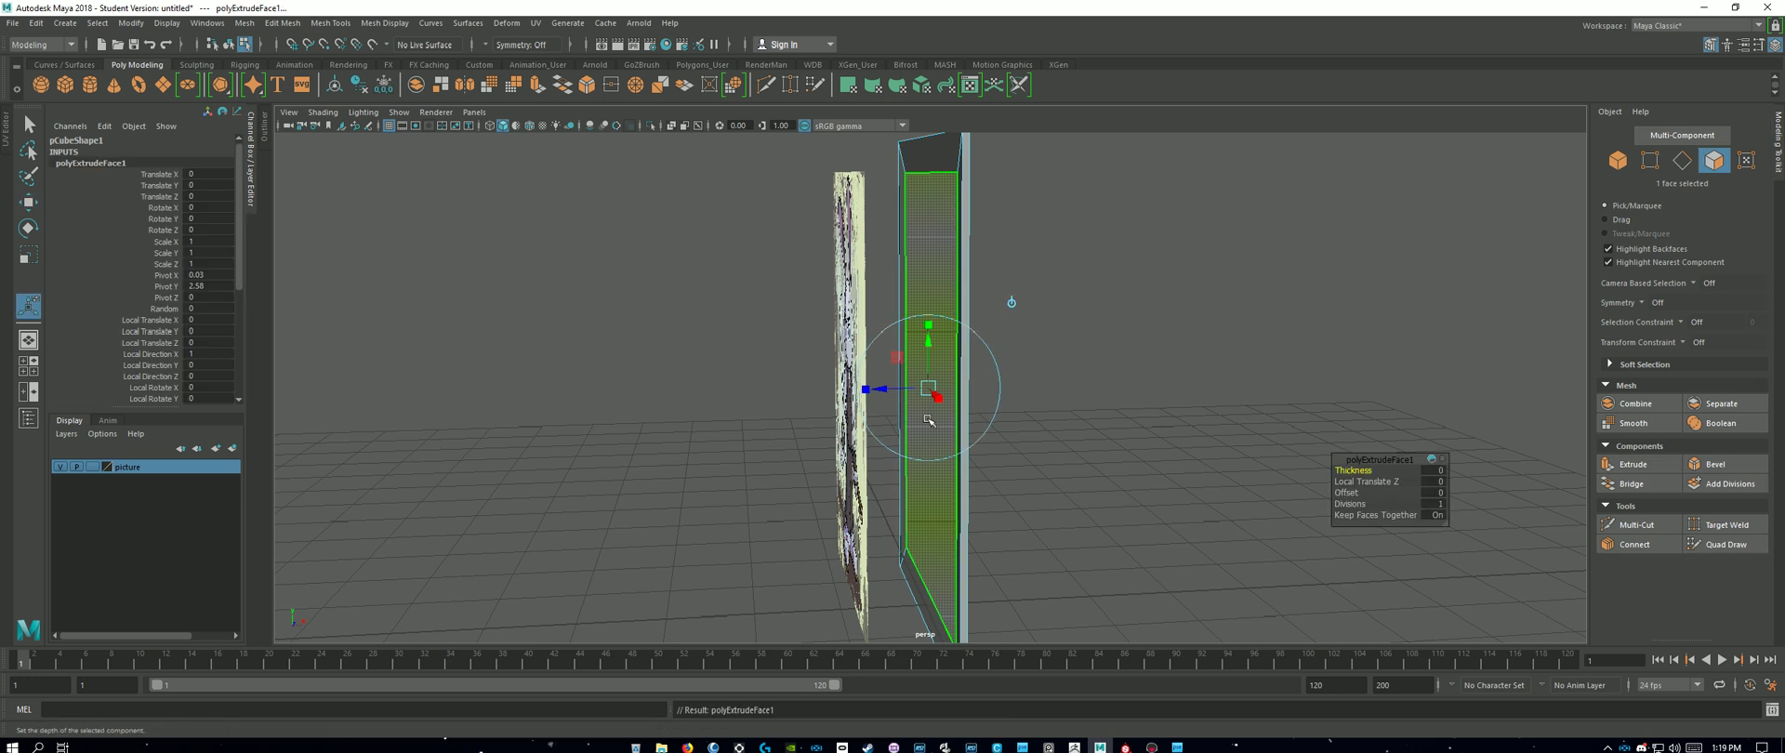
{"action": "left_click_drag", "start_coordinate": [868, 389], "coordinate": [902, 422]}
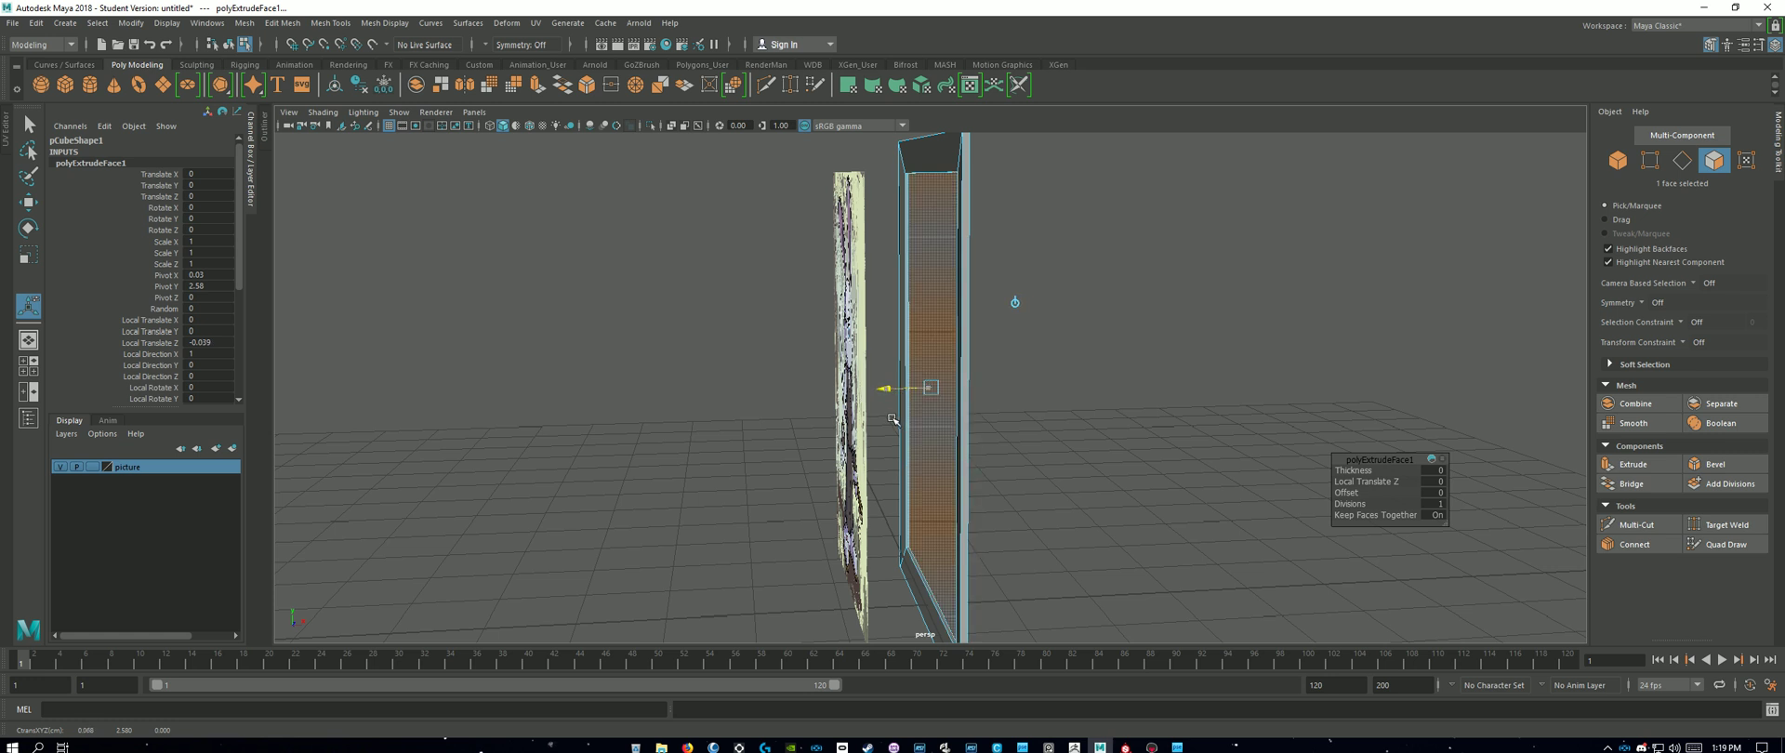
{"action": "left_click", "coordinate": [1173, 378]}
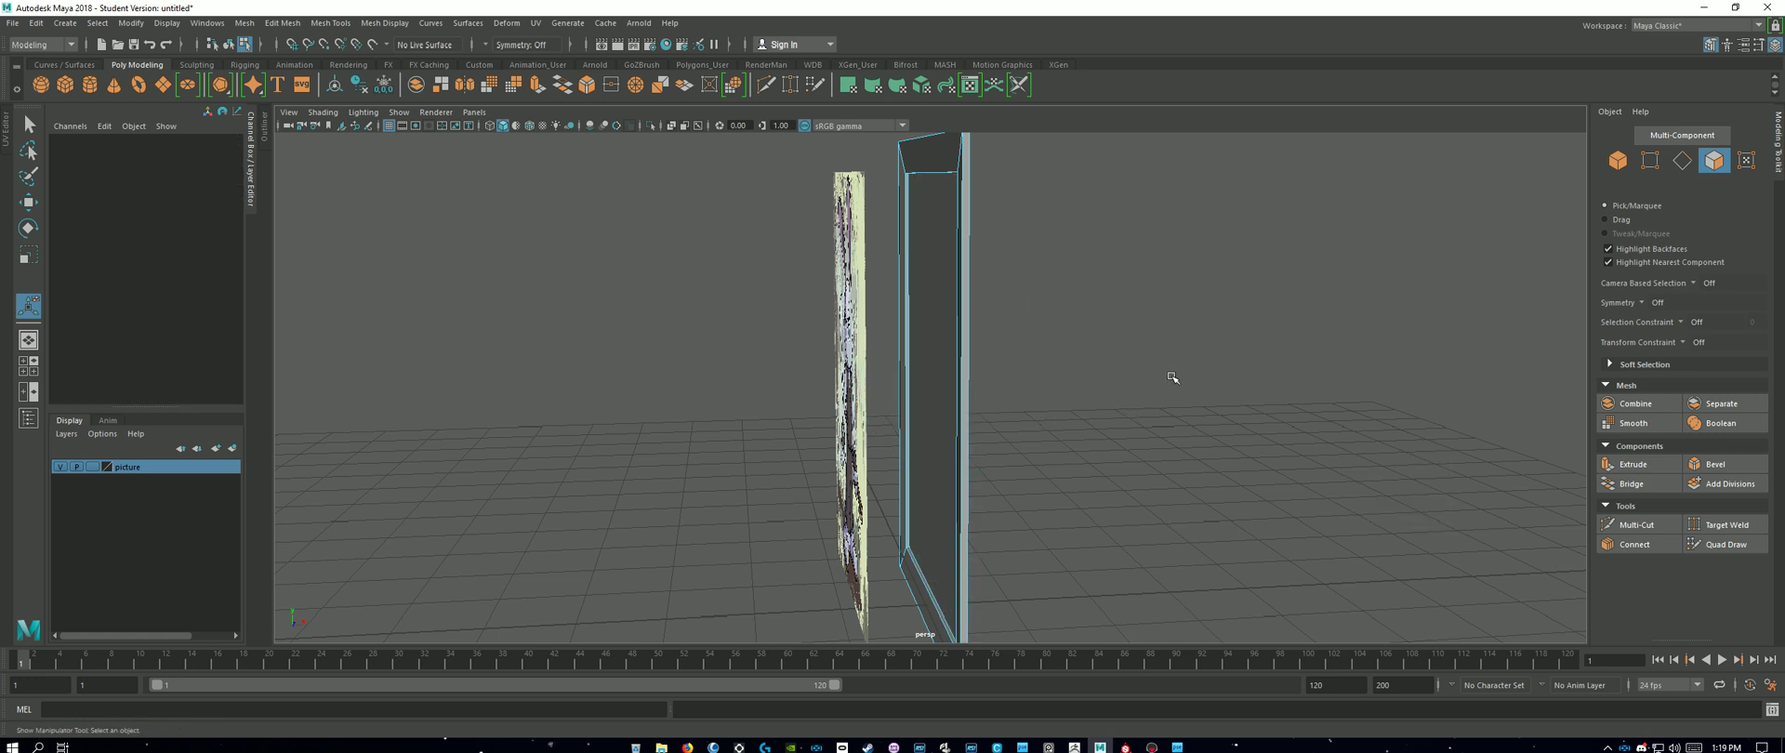
{"action": "left_click_drag", "start_coordinate": [1181, 440], "coordinate": [1260, 402], "text": "alt"}
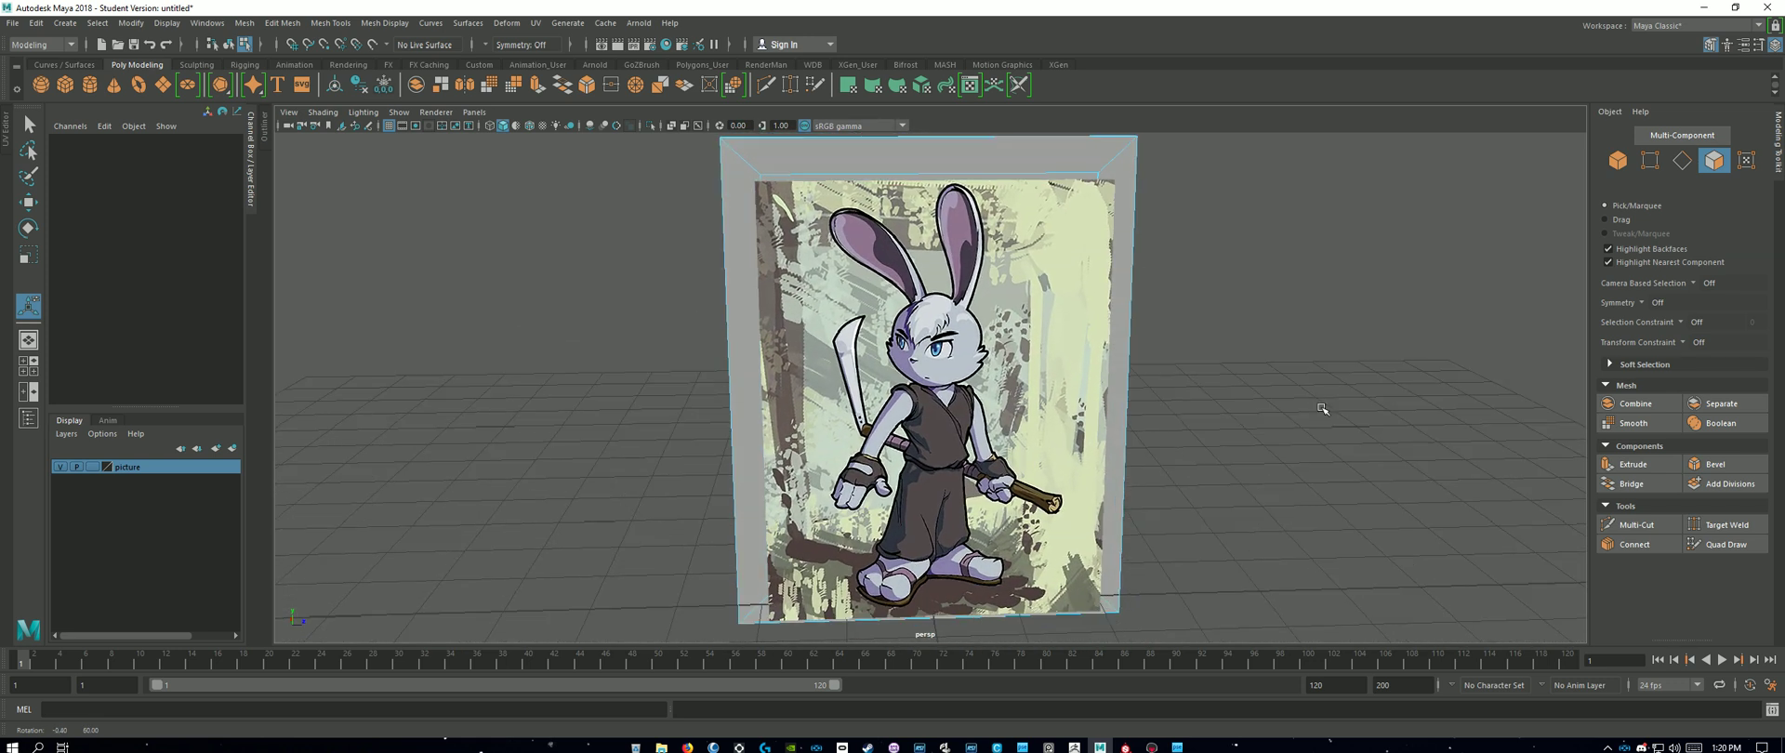
Step: Show the UV Editor beside the perspective view and try to delete the slab's UVs
{"action": "left_click", "coordinate": [6, 137]}
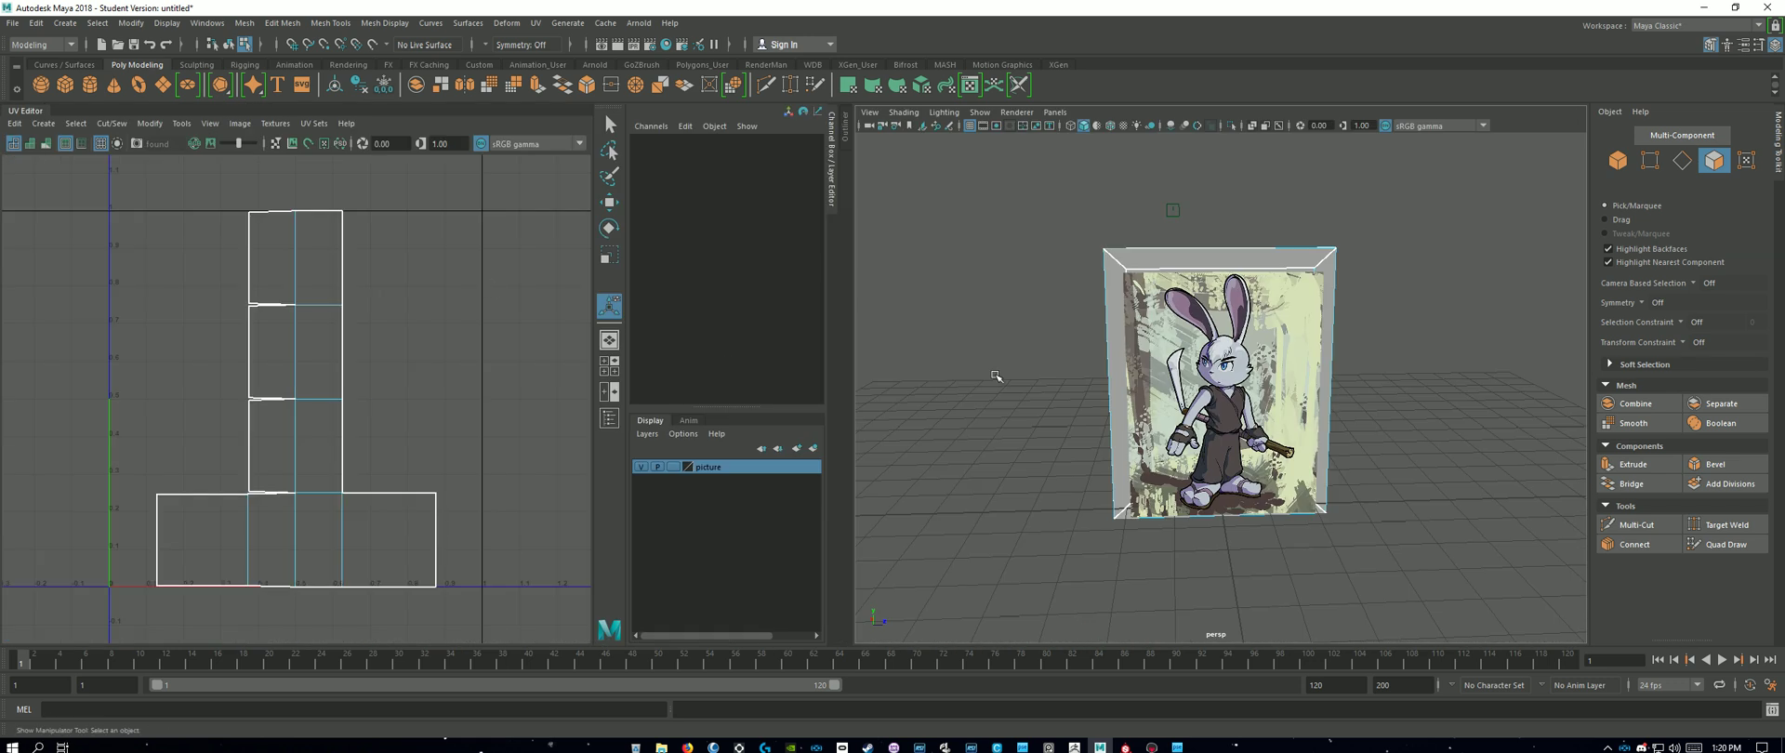
{"action": "left_click_drag", "start_coordinate": [1413, 455], "coordinate": [1314, 509], "text": "alt"}
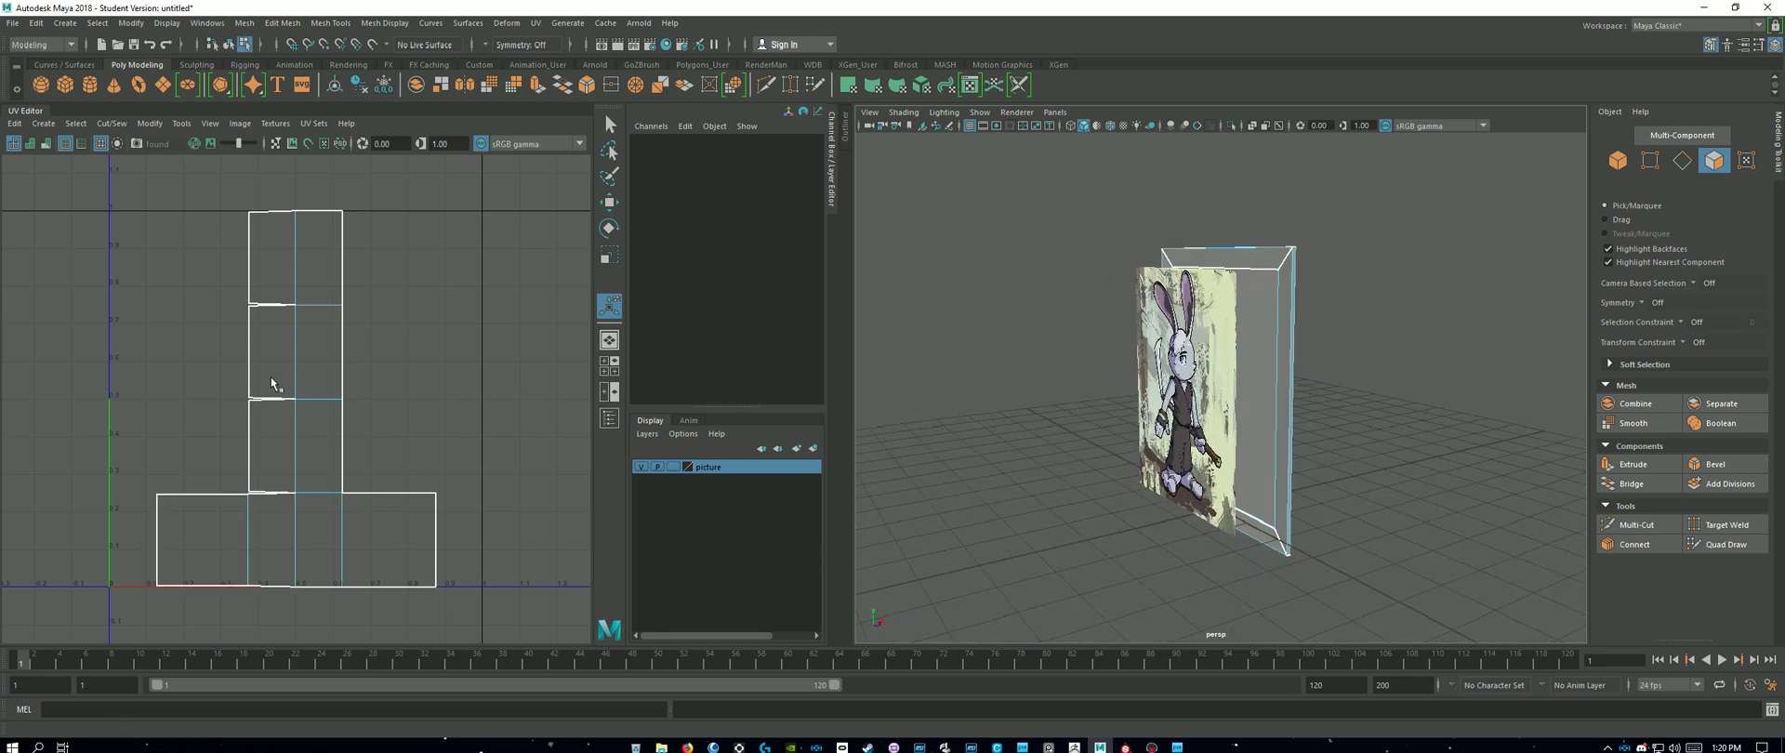
{"action": "left_click", "coordinate": [536, 23]}
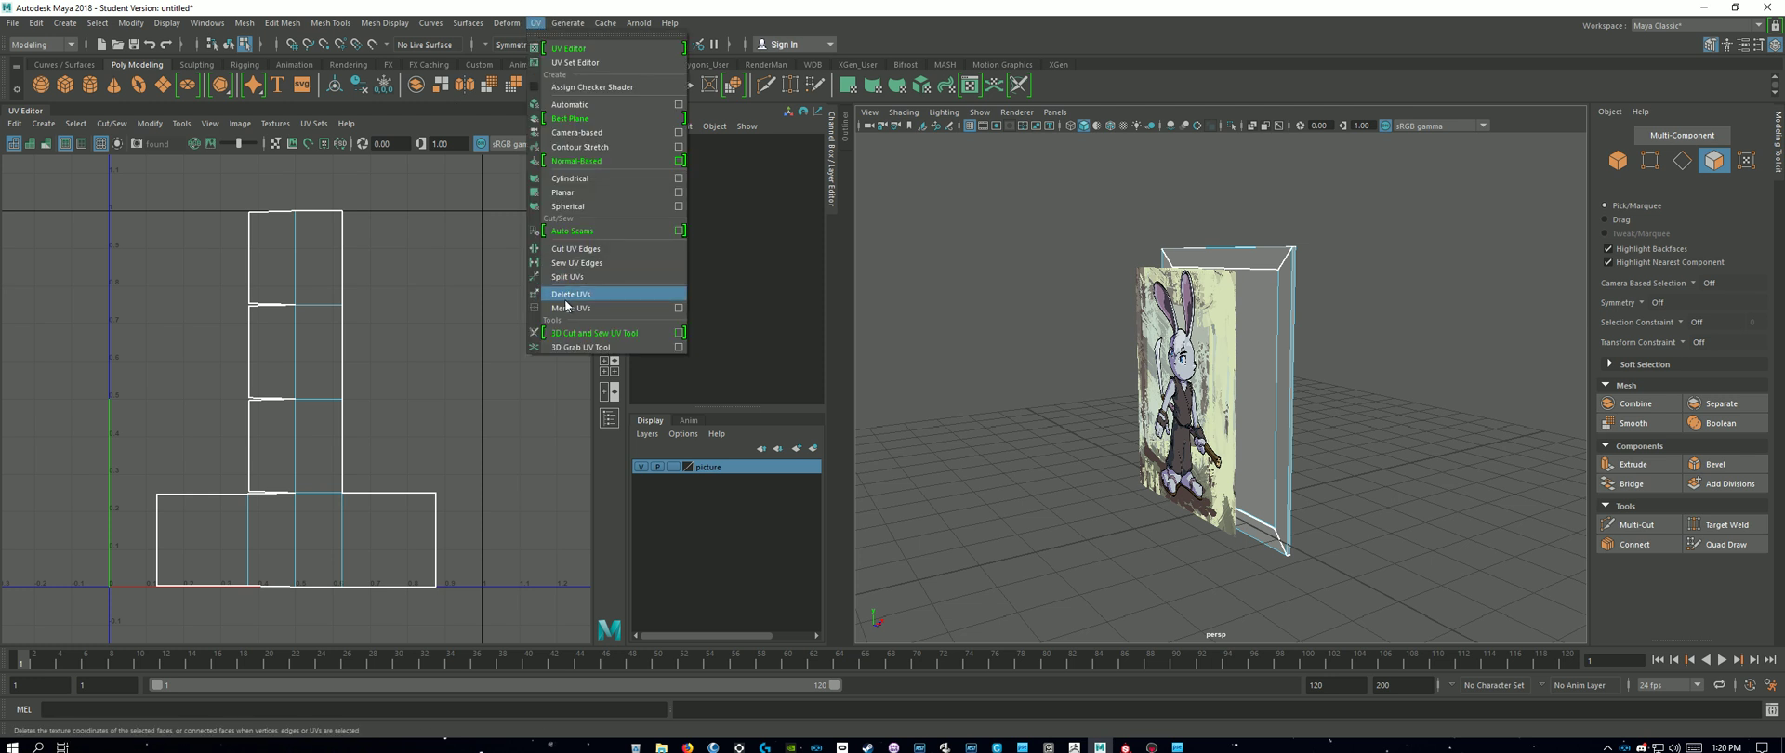
{"action": "left_click", "coordinate": [561, 296]}
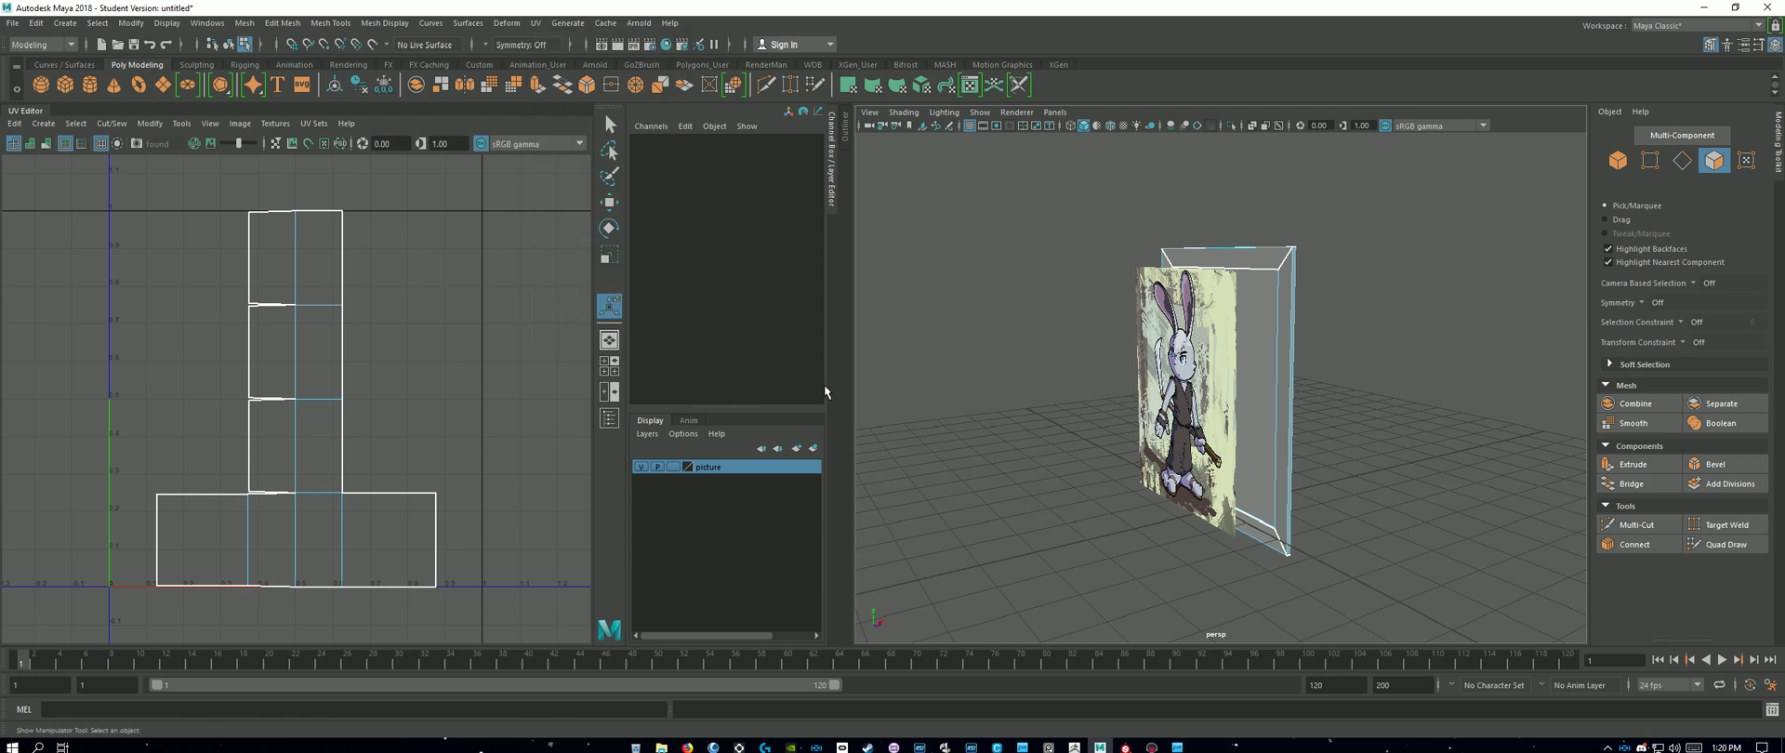
Step: Switch to object selection, select the whole slab, delete its UVs and select the slab again
{"action": "left_click", "coordinate": [537, 24]}
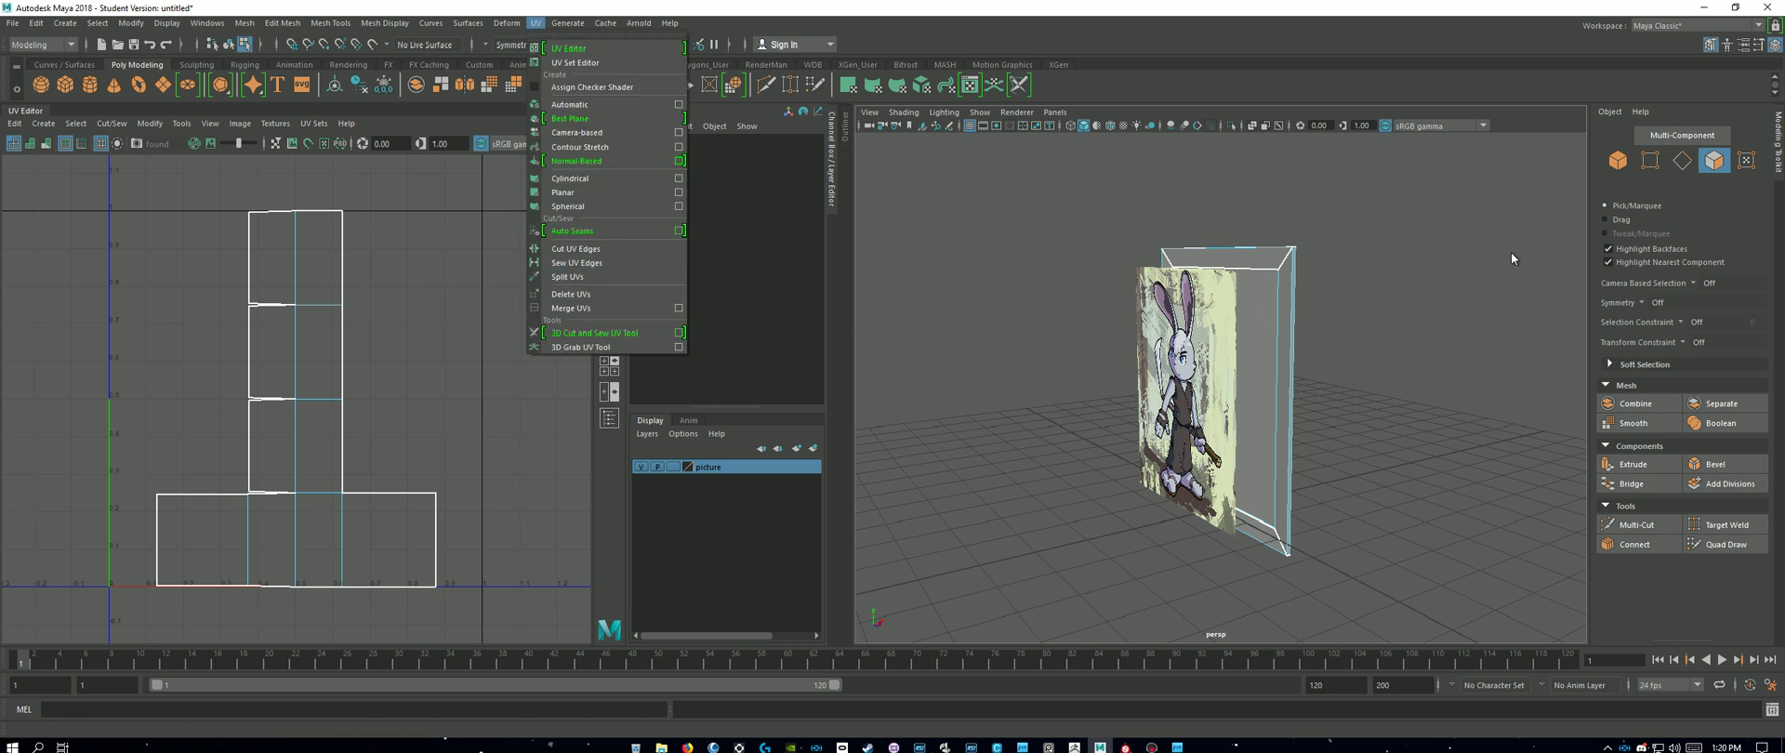
{"action": "left_click", "coordinate": [1620, 161]}
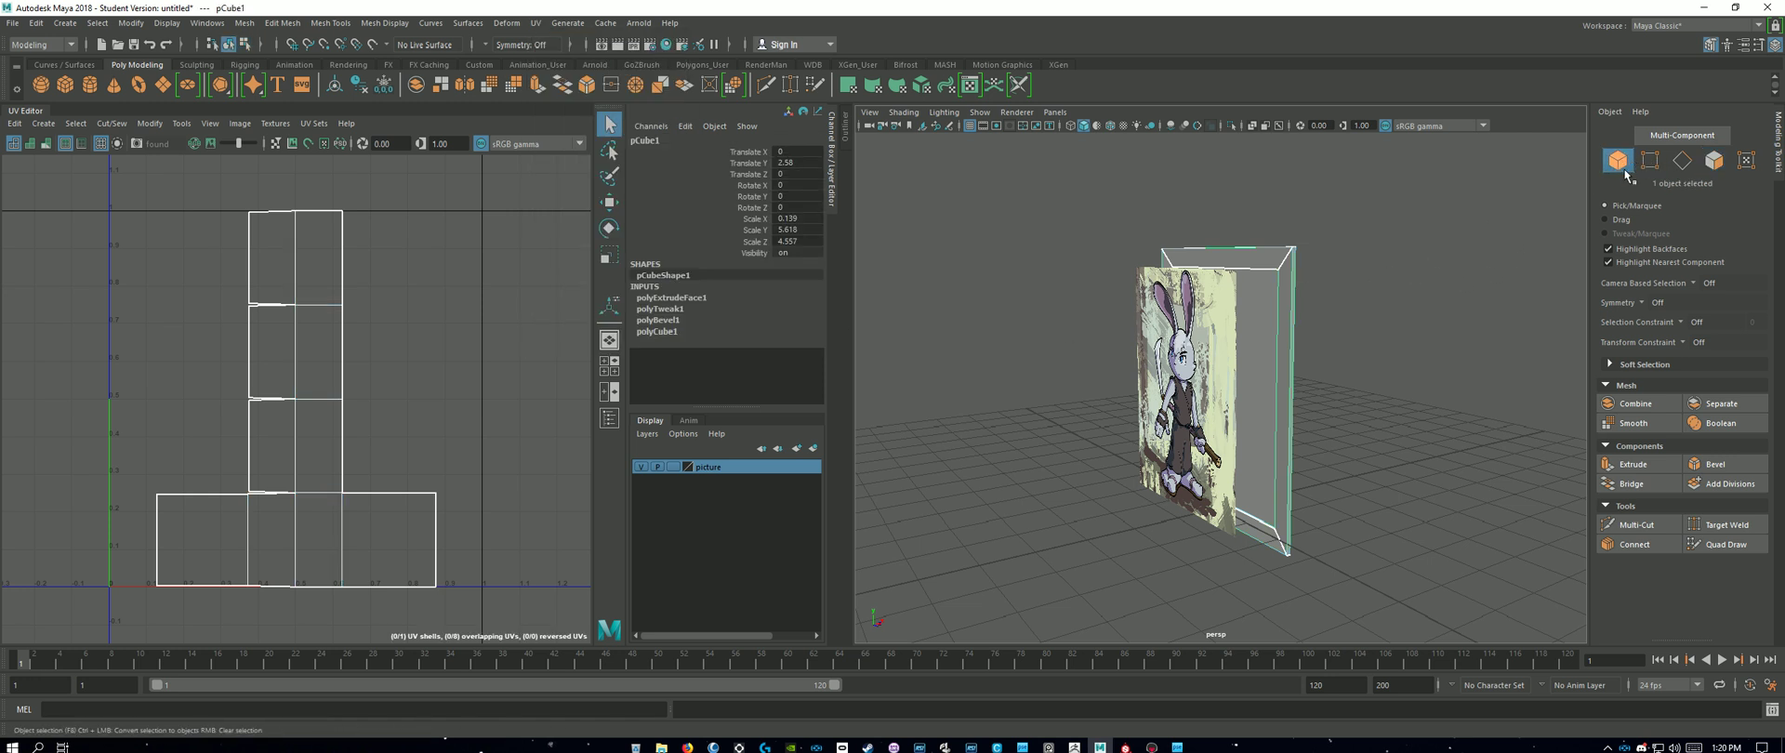
{"action": "left_click", "coordinate": [1386, 343]}
{"action": "left_click", "coordinate": [1288, 312]}
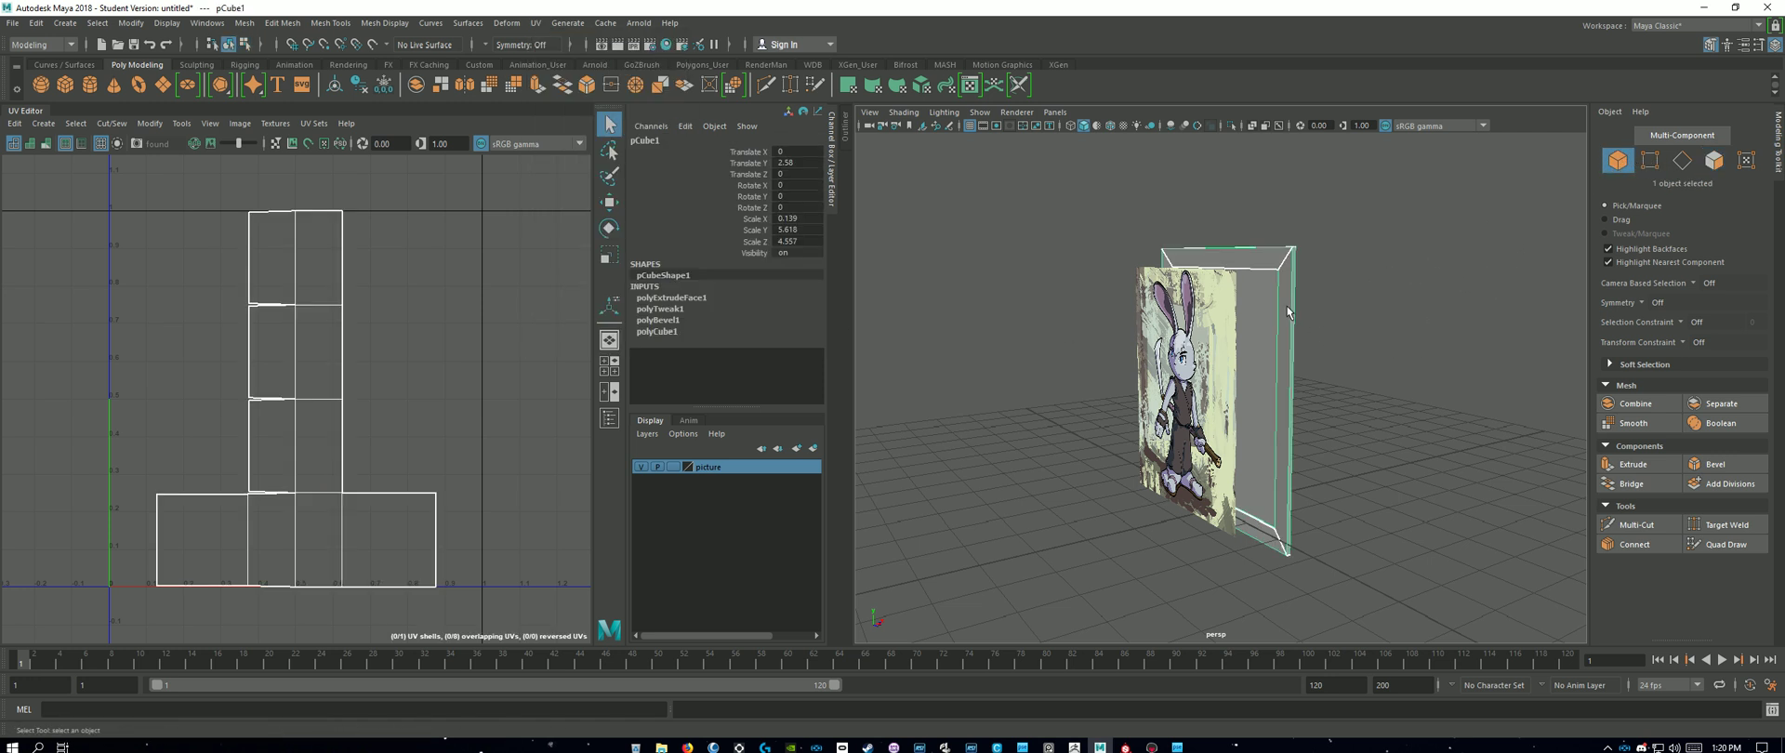
{"action": "left_click", "coordinate": [536, 22]}
{"action": "left_click", "coordinate": [613, 298]}
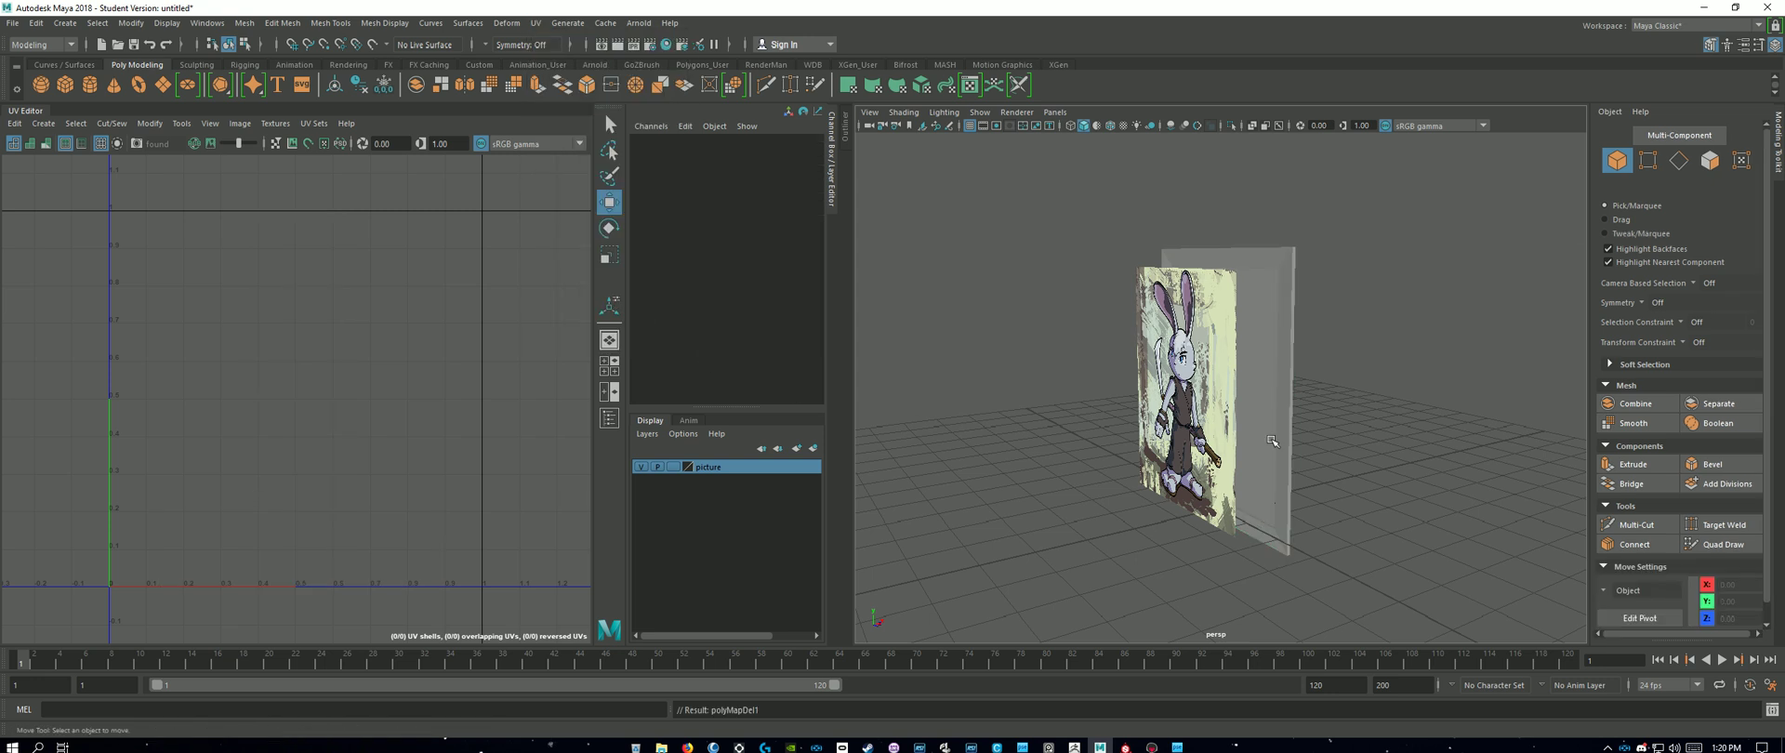
{"action": "left_click", "coordinate": [1295, 399]}
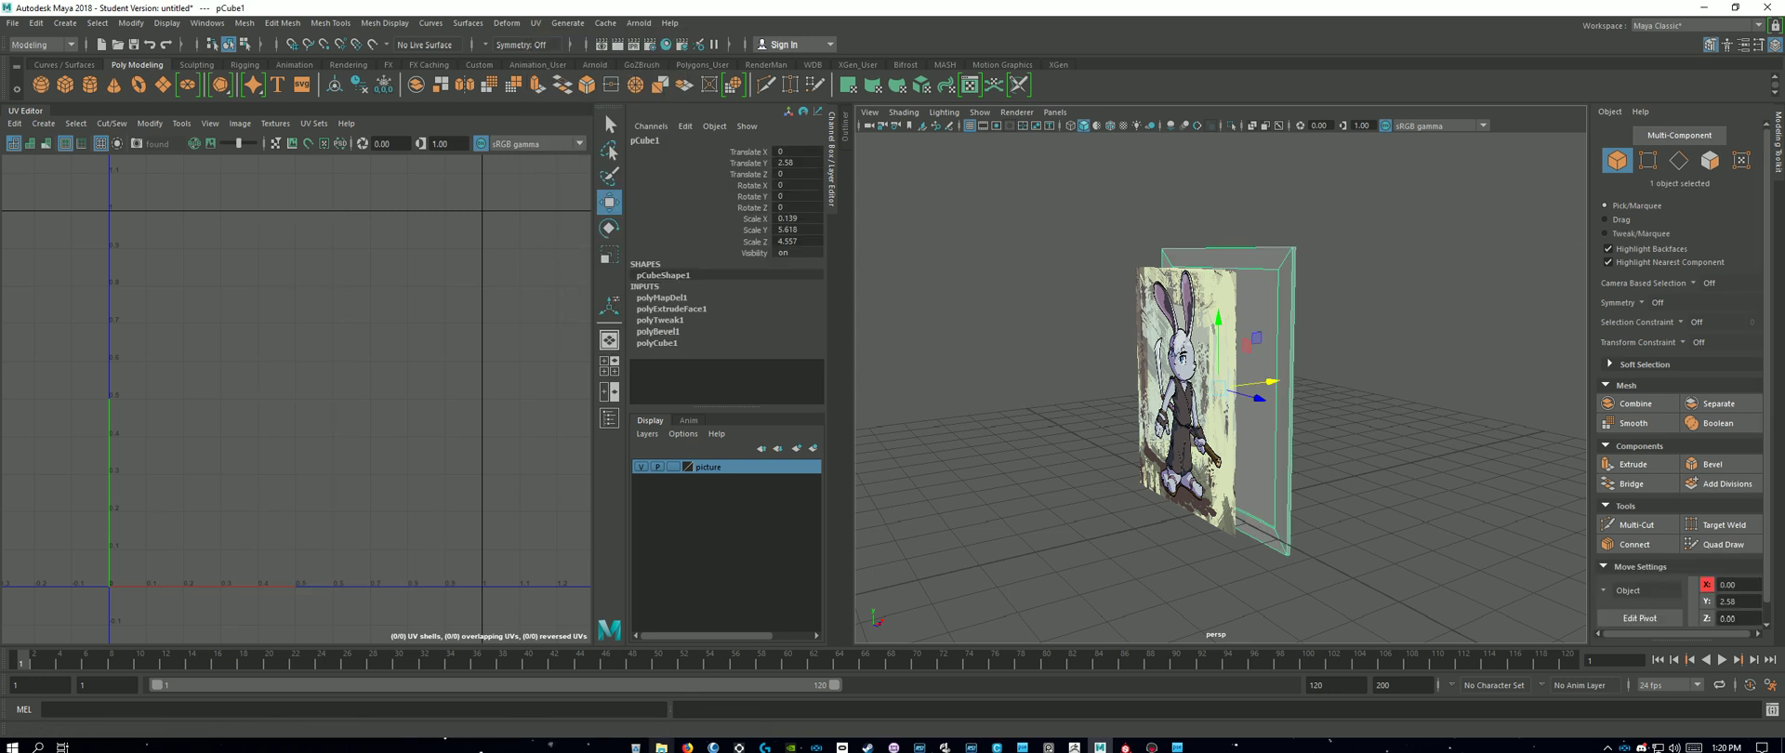
Step: Switch to File Explorer, examine lambert2_Base_Color in ART\projects\Elite Knight\Textures\Shield as a UV layout example, and close both windows
{"action": "left_click", "coordinate": [661, 747]}
{"action": "left_click", "coordinate": [1054, 446]}
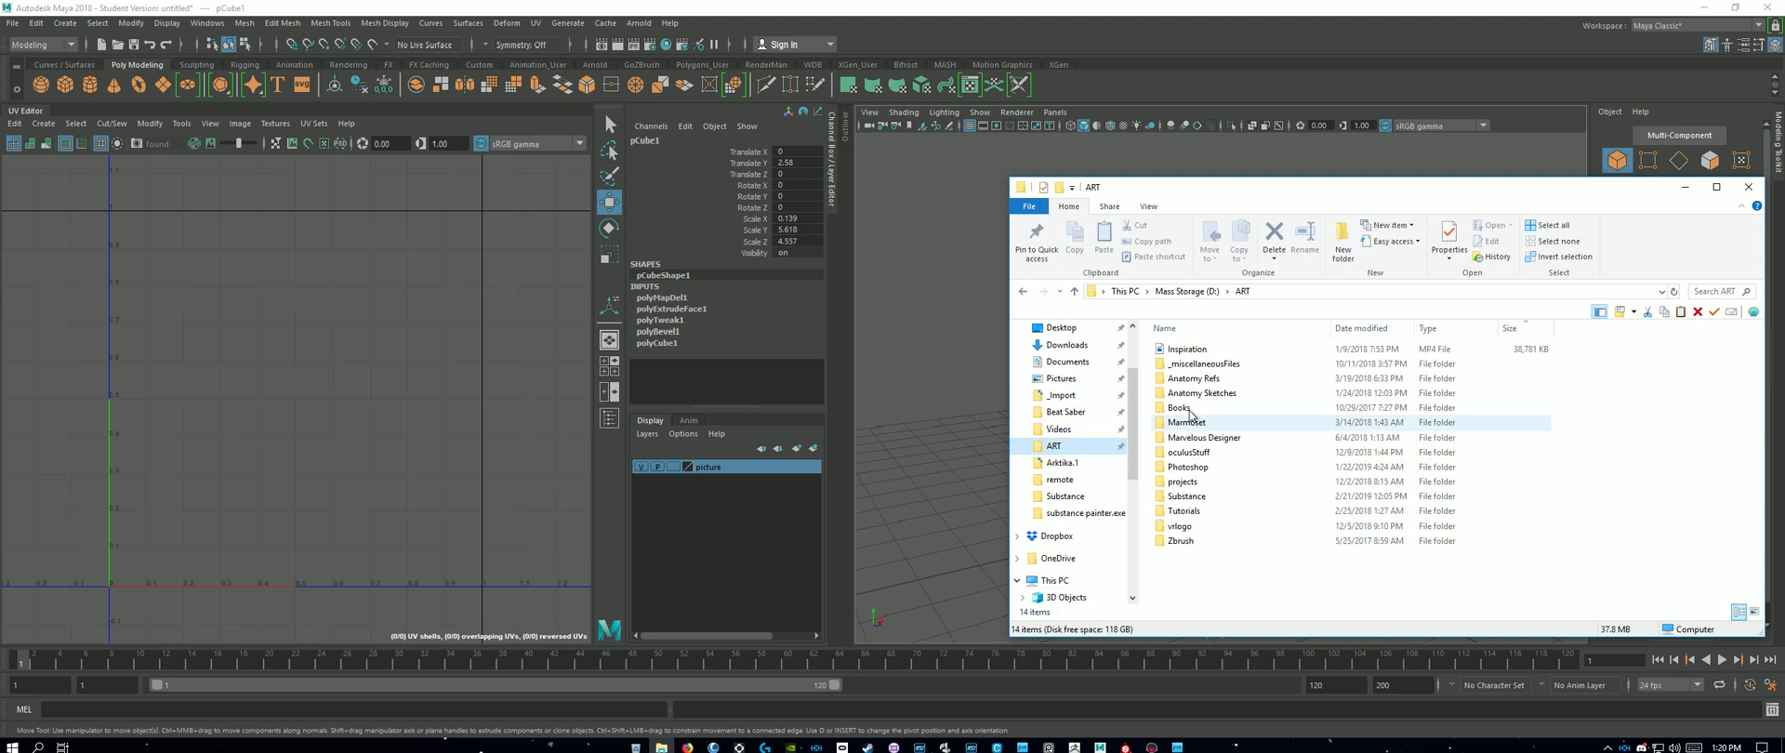
{"action": "double_click", "coordinate": [1182, 482]}
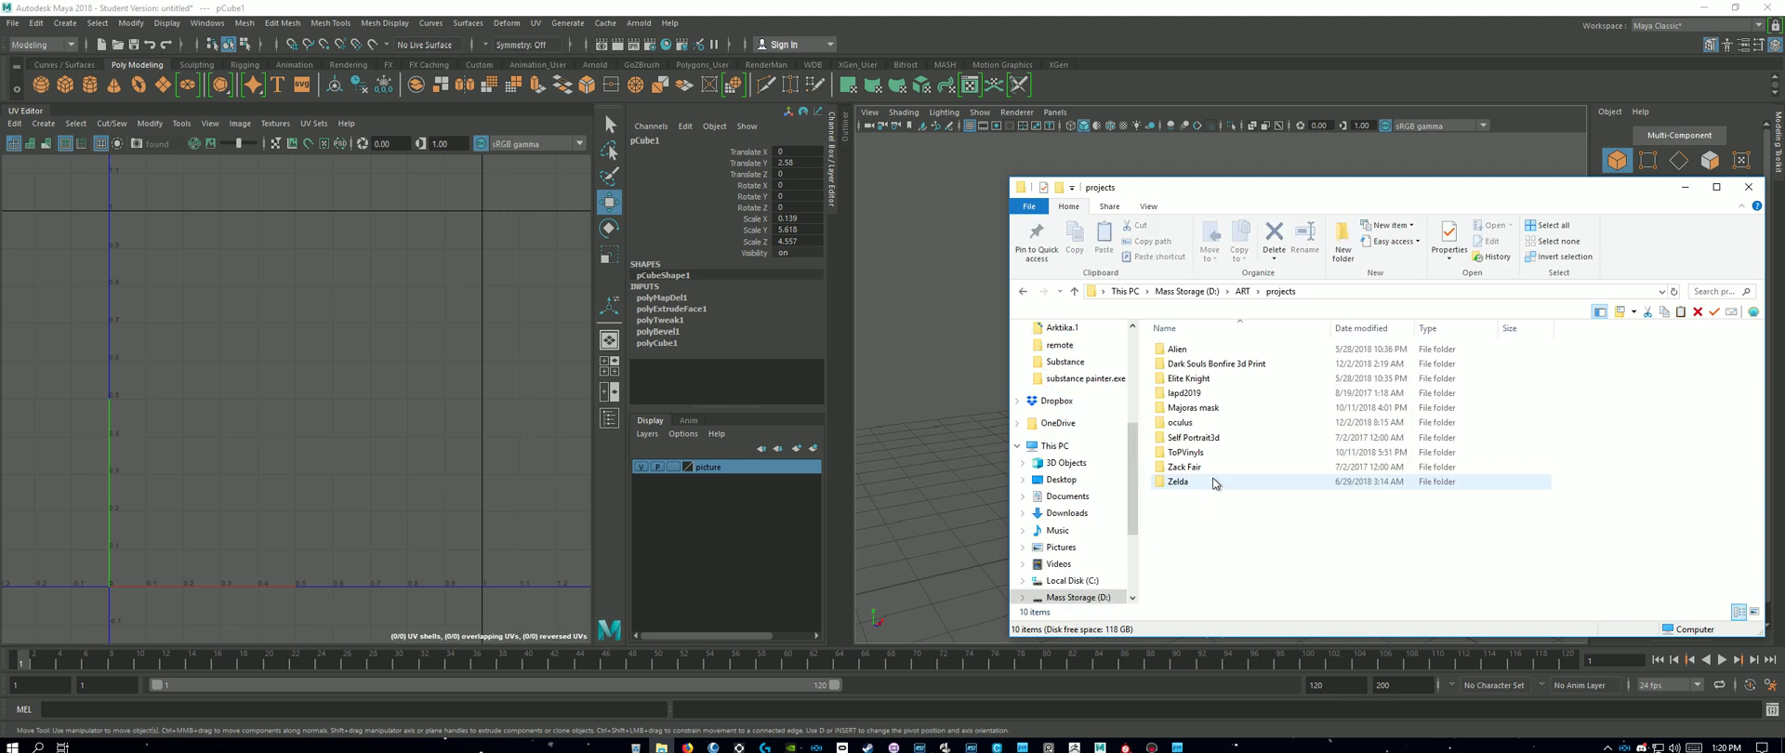
{"action": "double_click", "coordinate": [1198, 381]}
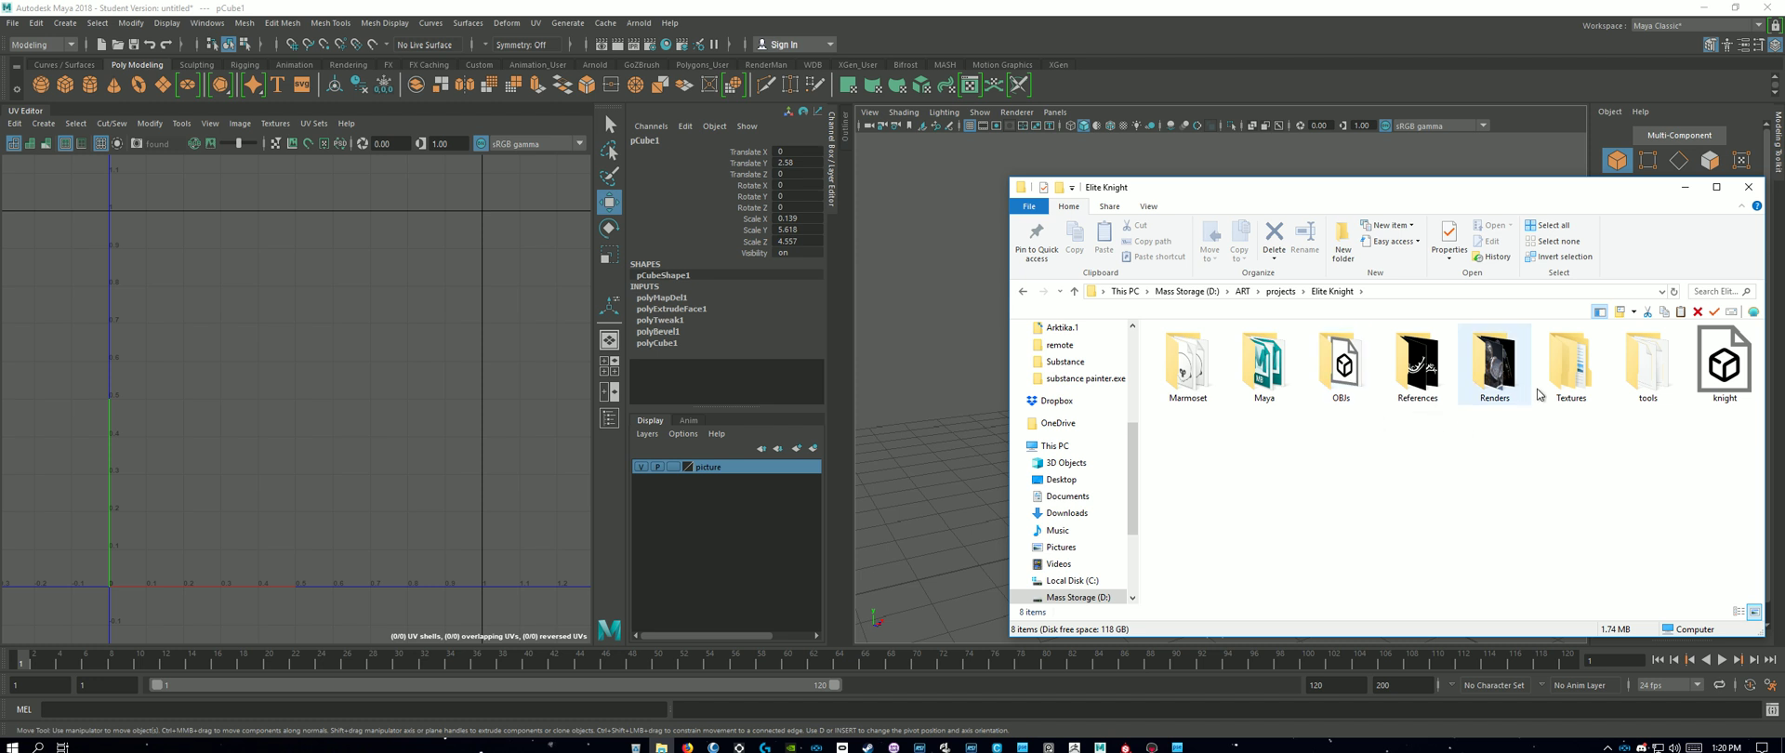
{"action": "double_click", "coordinate": [1571, 367]}
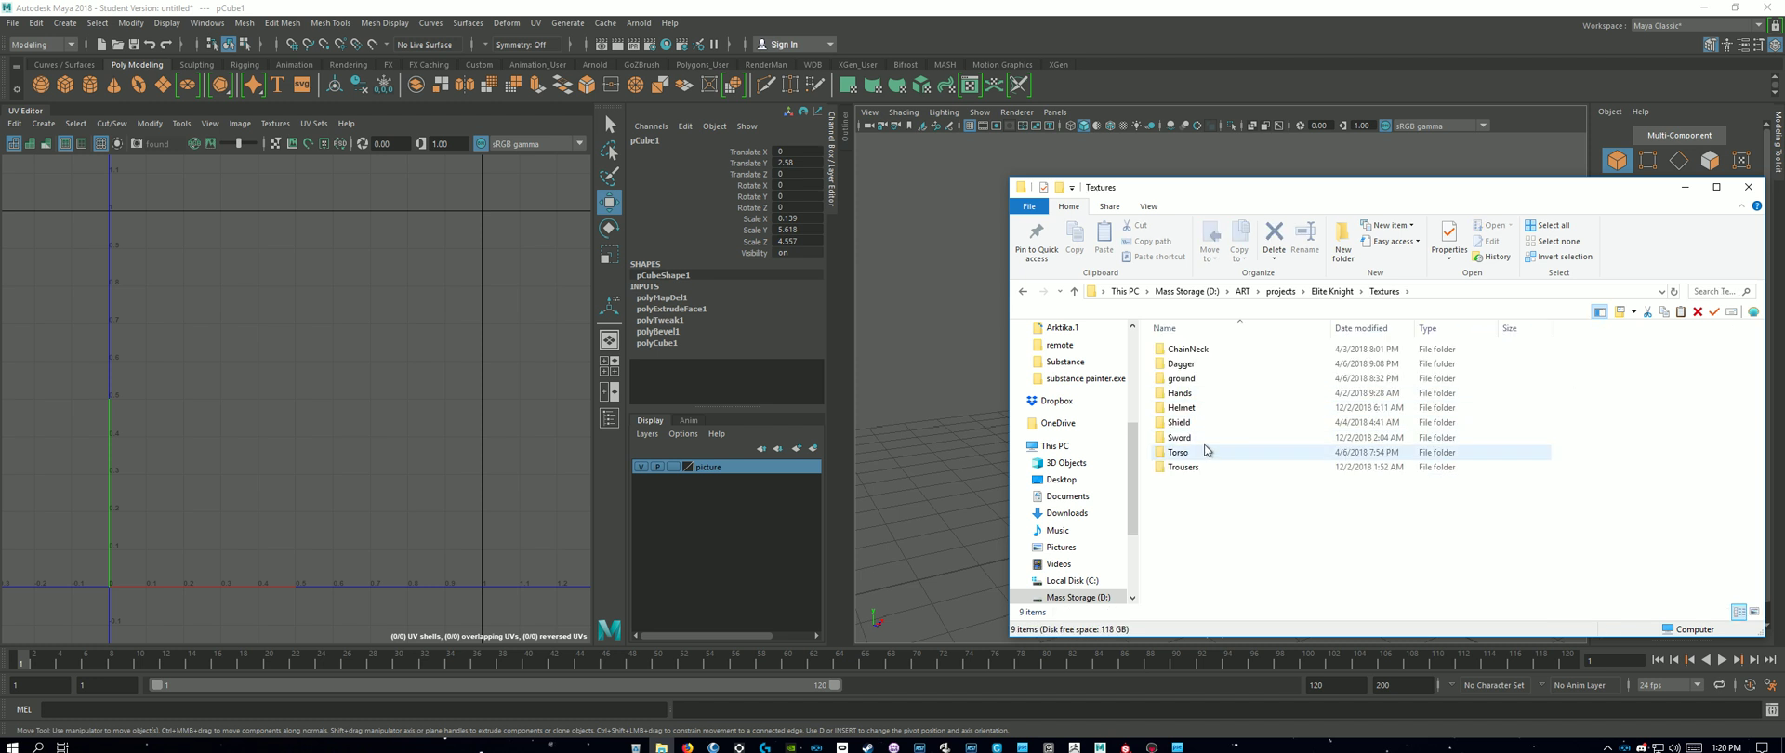
{"action": "double_click", "coordinate": [1200, 426]}
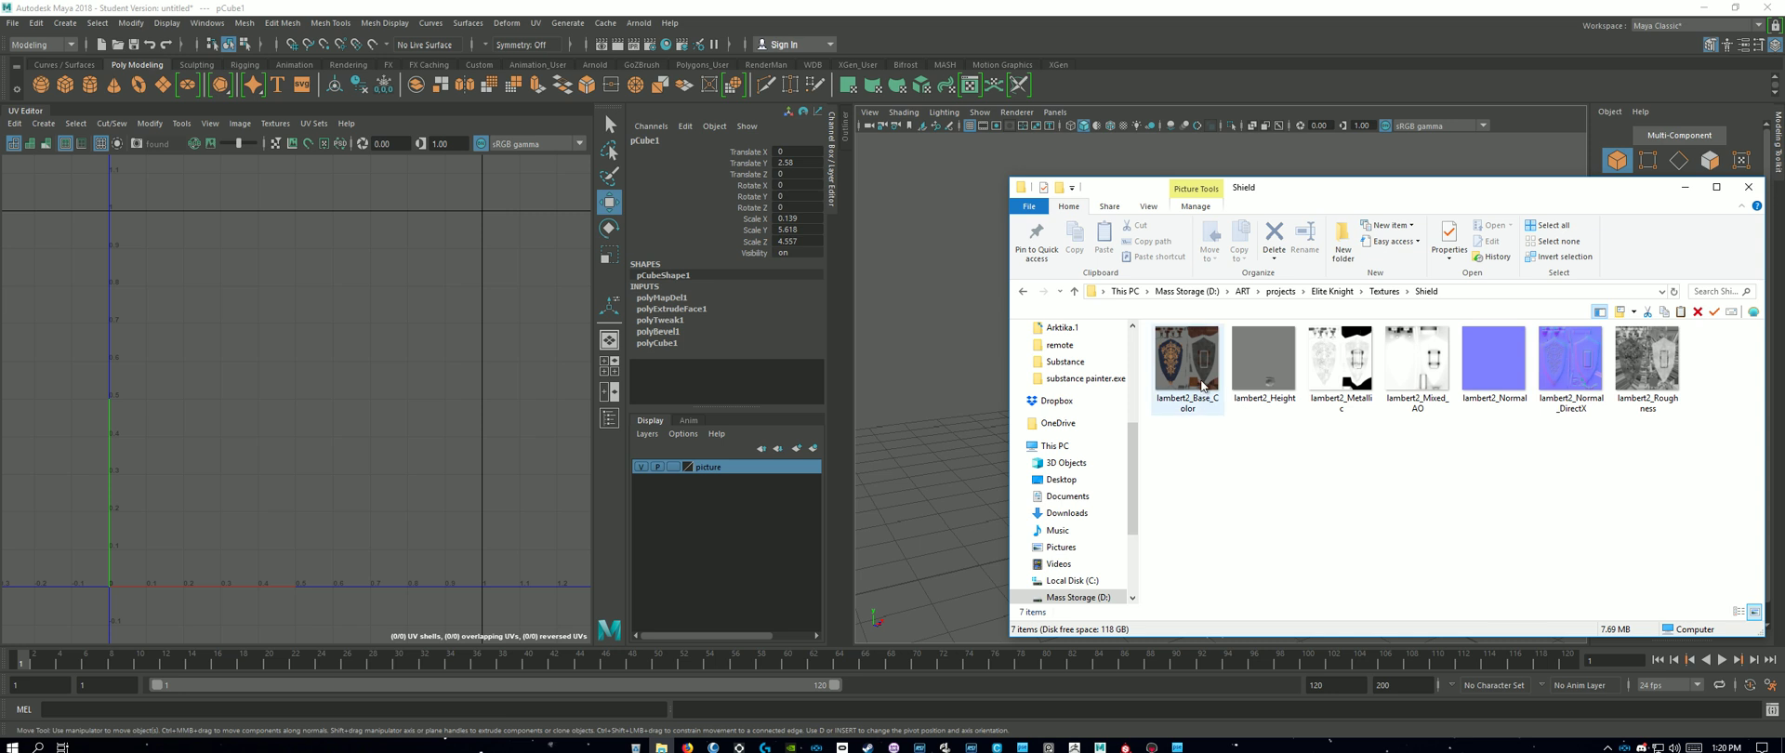
{"action": "double_click", "coordinate": [1201, 386]}
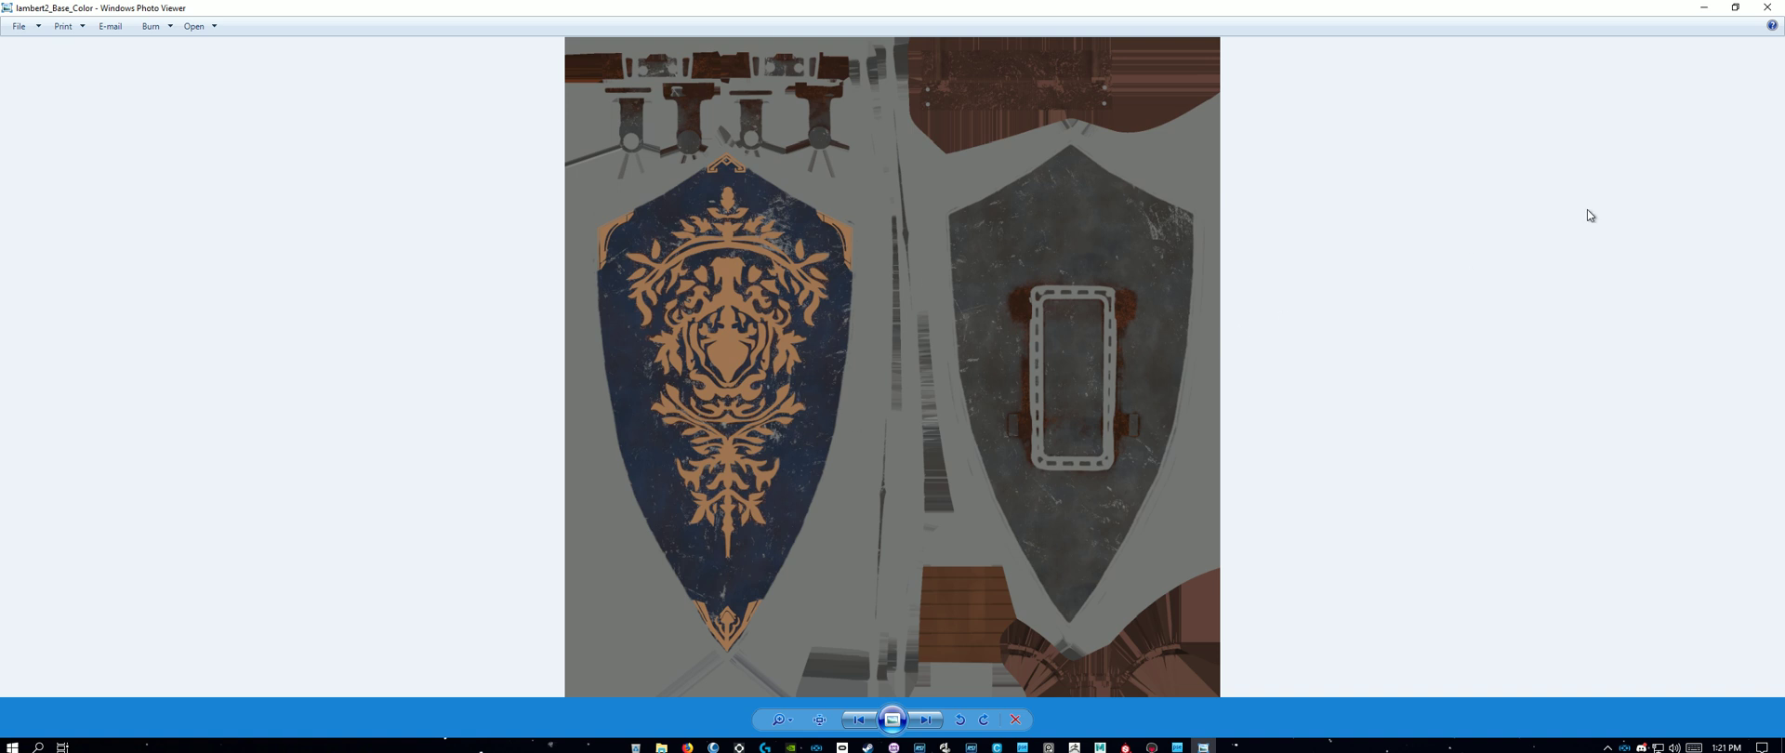
{"action": "left_click", "coordinate": [1767, 6]}
{"action": "left_click", "coordinate": [1749, 189]}
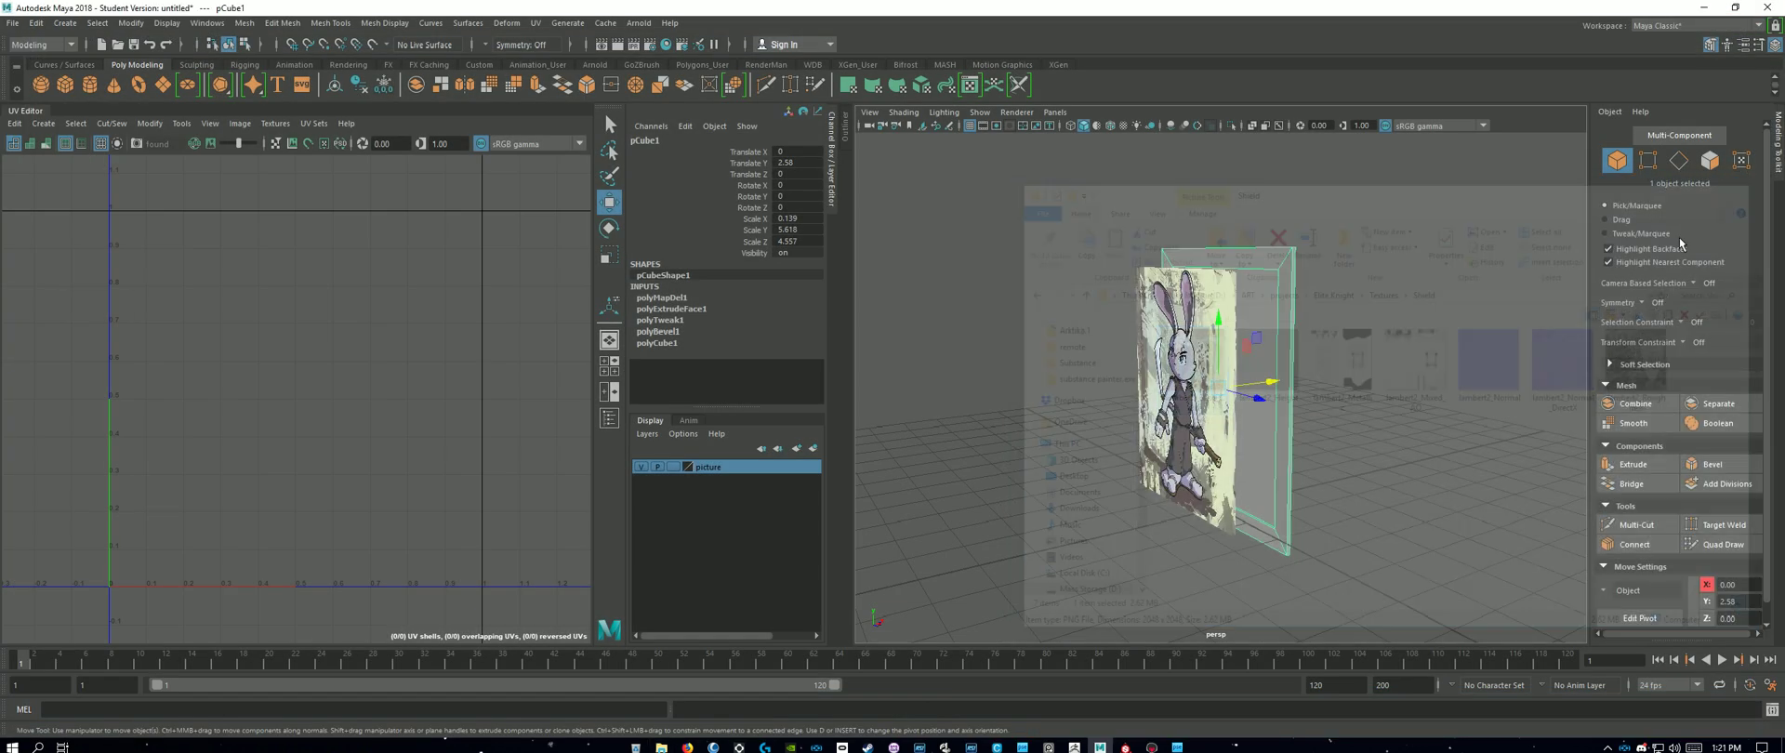
Step: Hide the picture display layer so that only the frame slab is shown
{"action": "mouse_move", "coordinate": [1387, 442]}
{"action": "left_mouse_down", "text": "alt"}
{"action": "mouse_move", "coordinate": [1351, 478]}
{"action": "mouse_move", "coordinate": [1221, 438]}
{"action": "mouse_move", "coordinate": [1368, 461]}
{"action": "mouse_move", "coordinate": [1419, 442]}
{"action": "left_mouse_up", "text": "alt"}
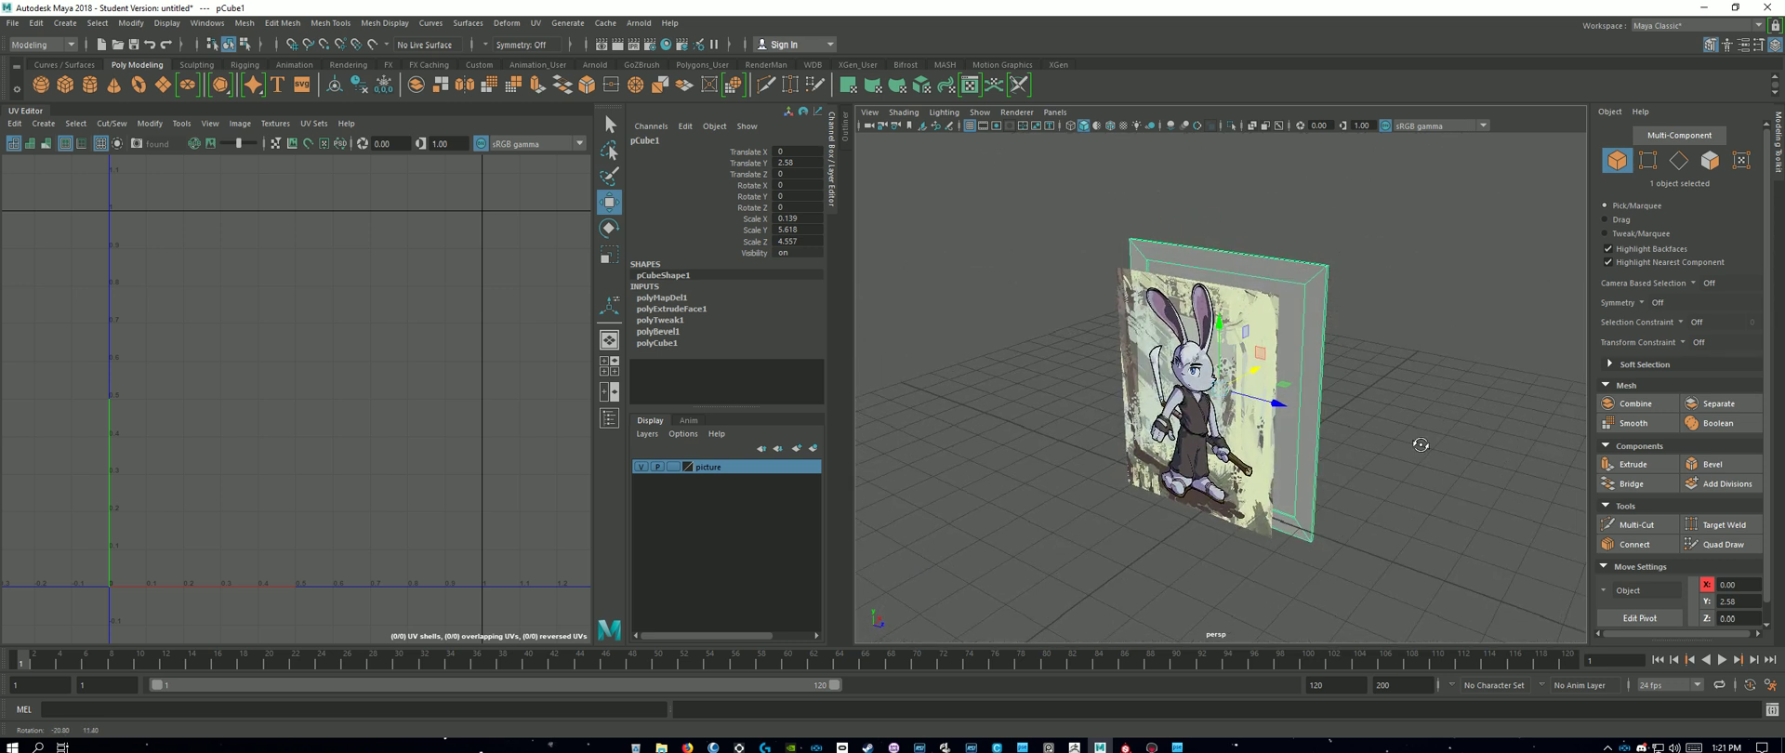
{"action": "left_click", "coordinate": [642, 467]}
{"action": "left_click_drag", "start_coordinate": [1452, 510], "coordinate": [1415, 415], "text": "alt"}
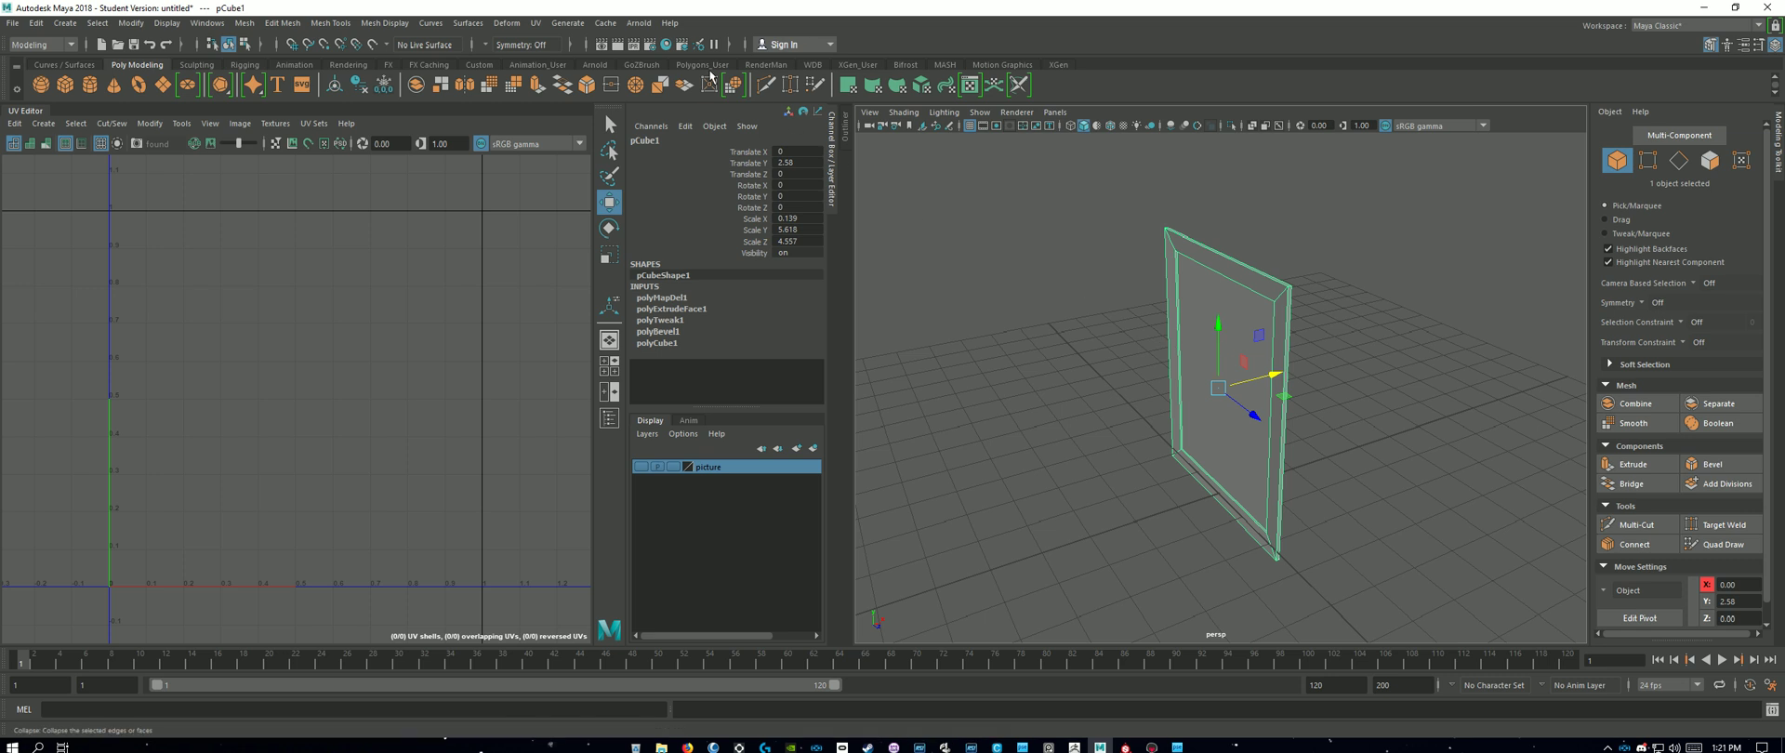
{"action": "left_click", "coordinate": [536, 22]}
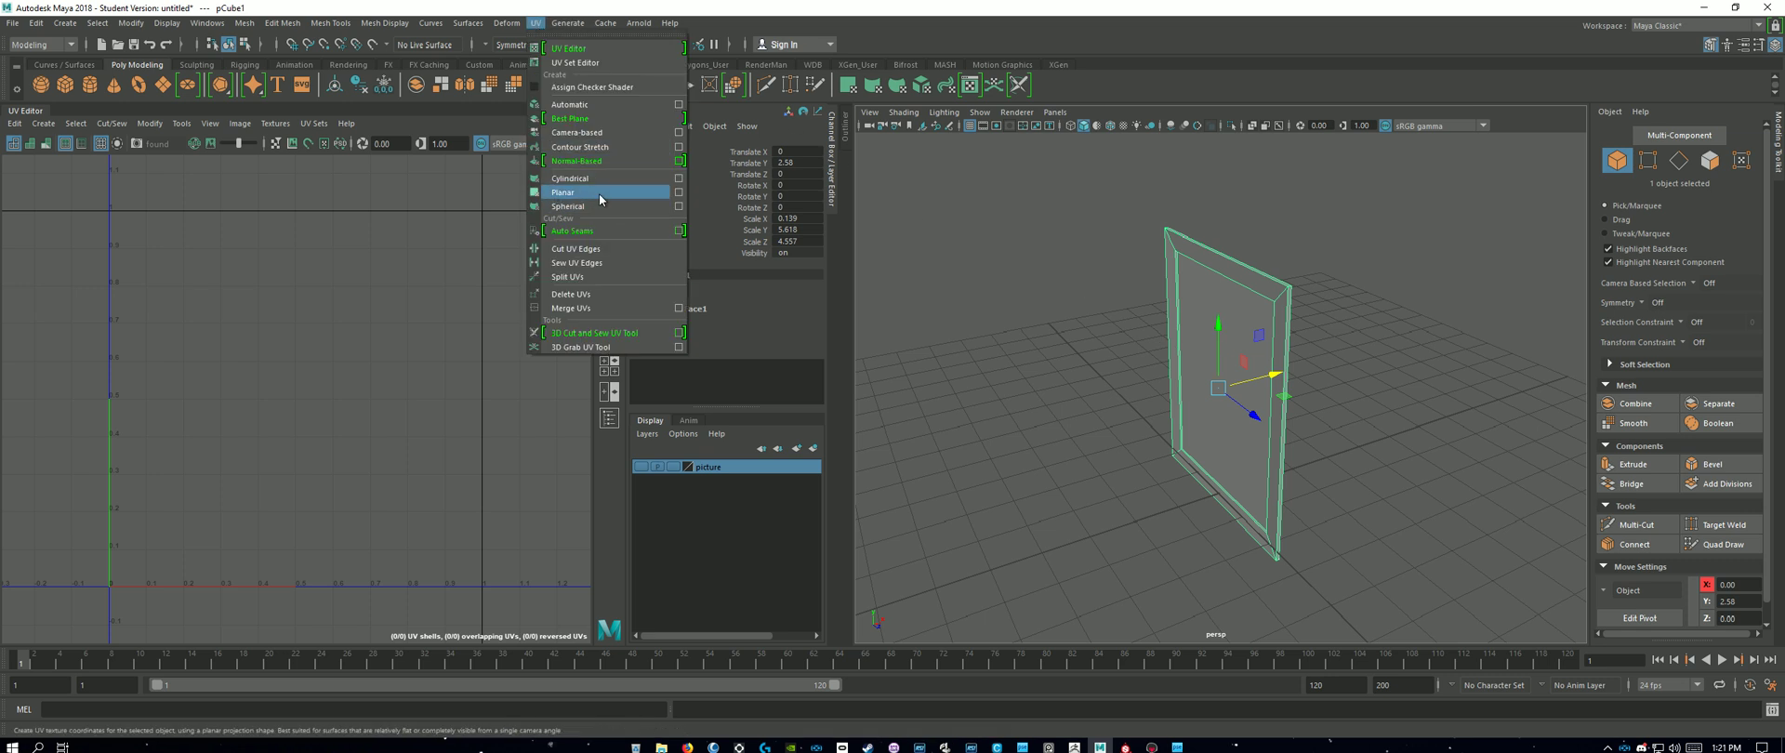
{"action": "left_click_drag", "start_coordinate": [1298, 478], "coordinate": [1345, 489], "text": "alt"}
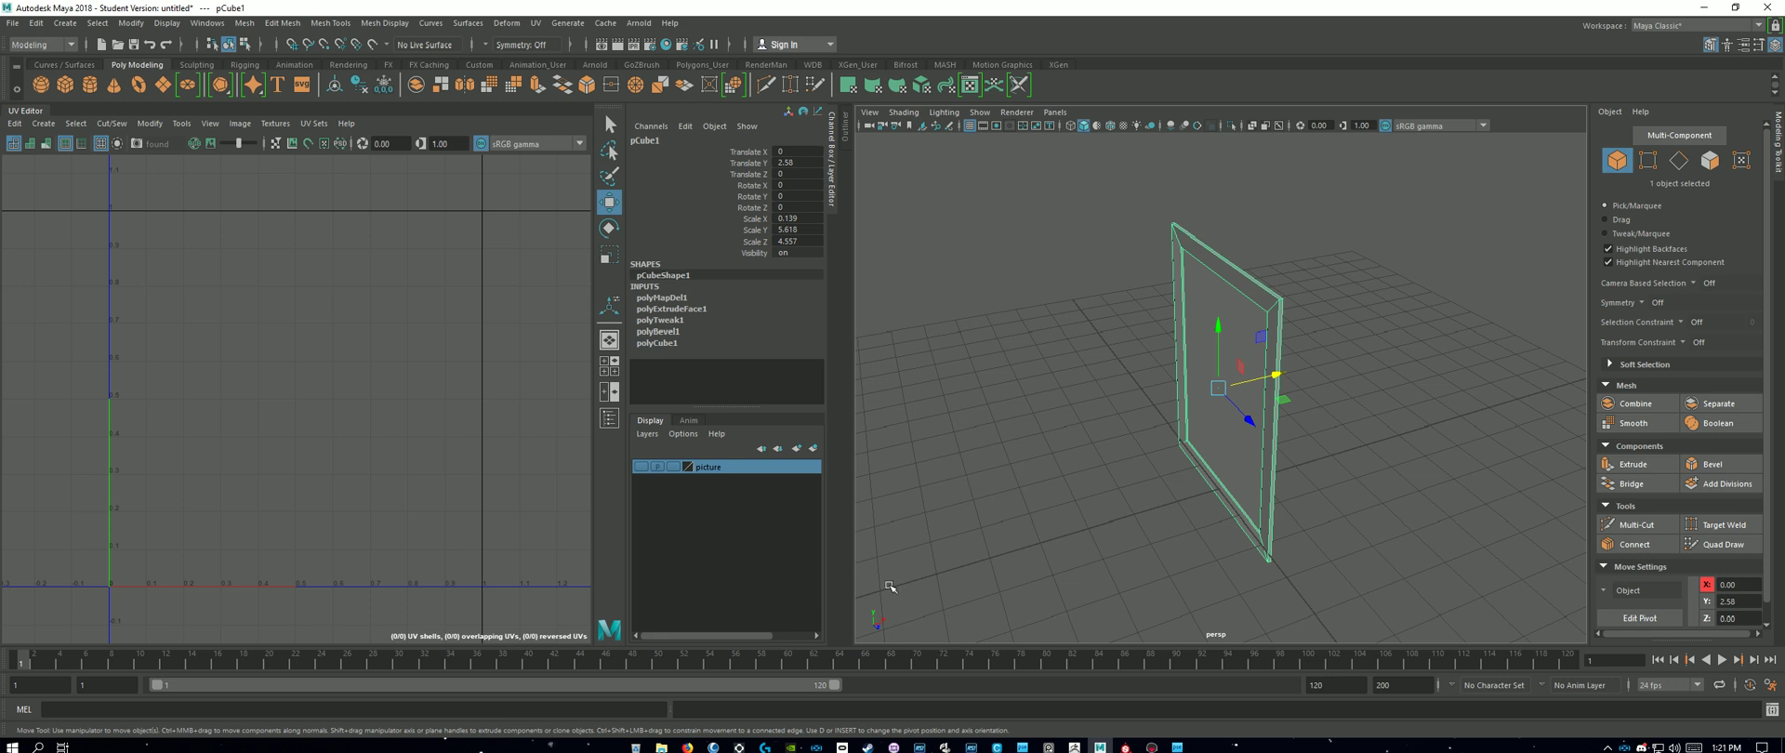
Step: Switch to the browser, play a moment of the Mona Lisa paint demonstration video, pause it and return to Maya
{"action": "left_click", "coordinate": [687, 746]}
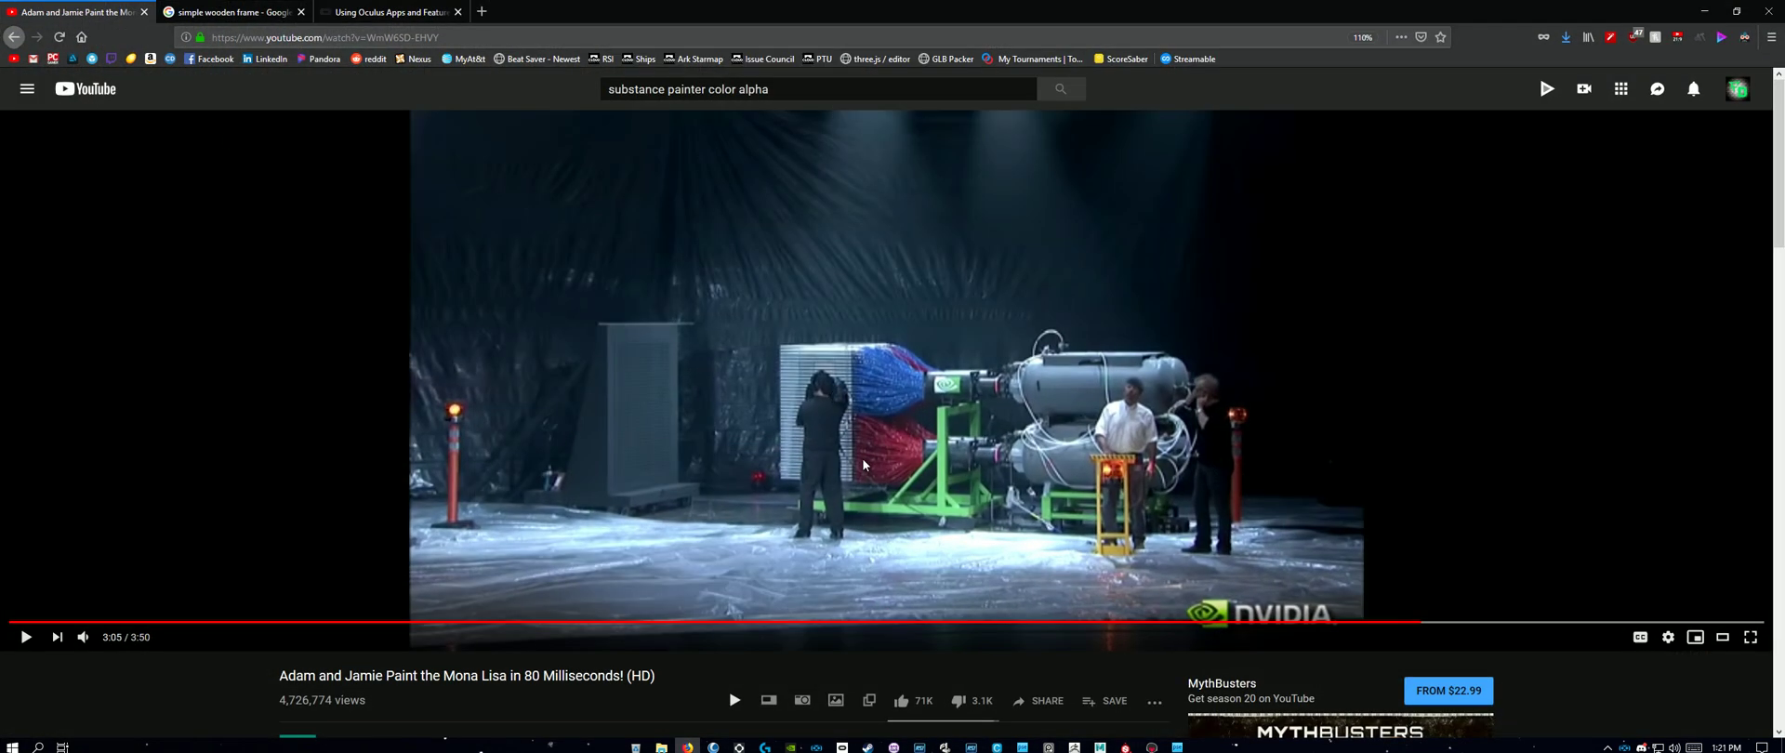
{"action": "left_click", "coordinate": [939, 498]}
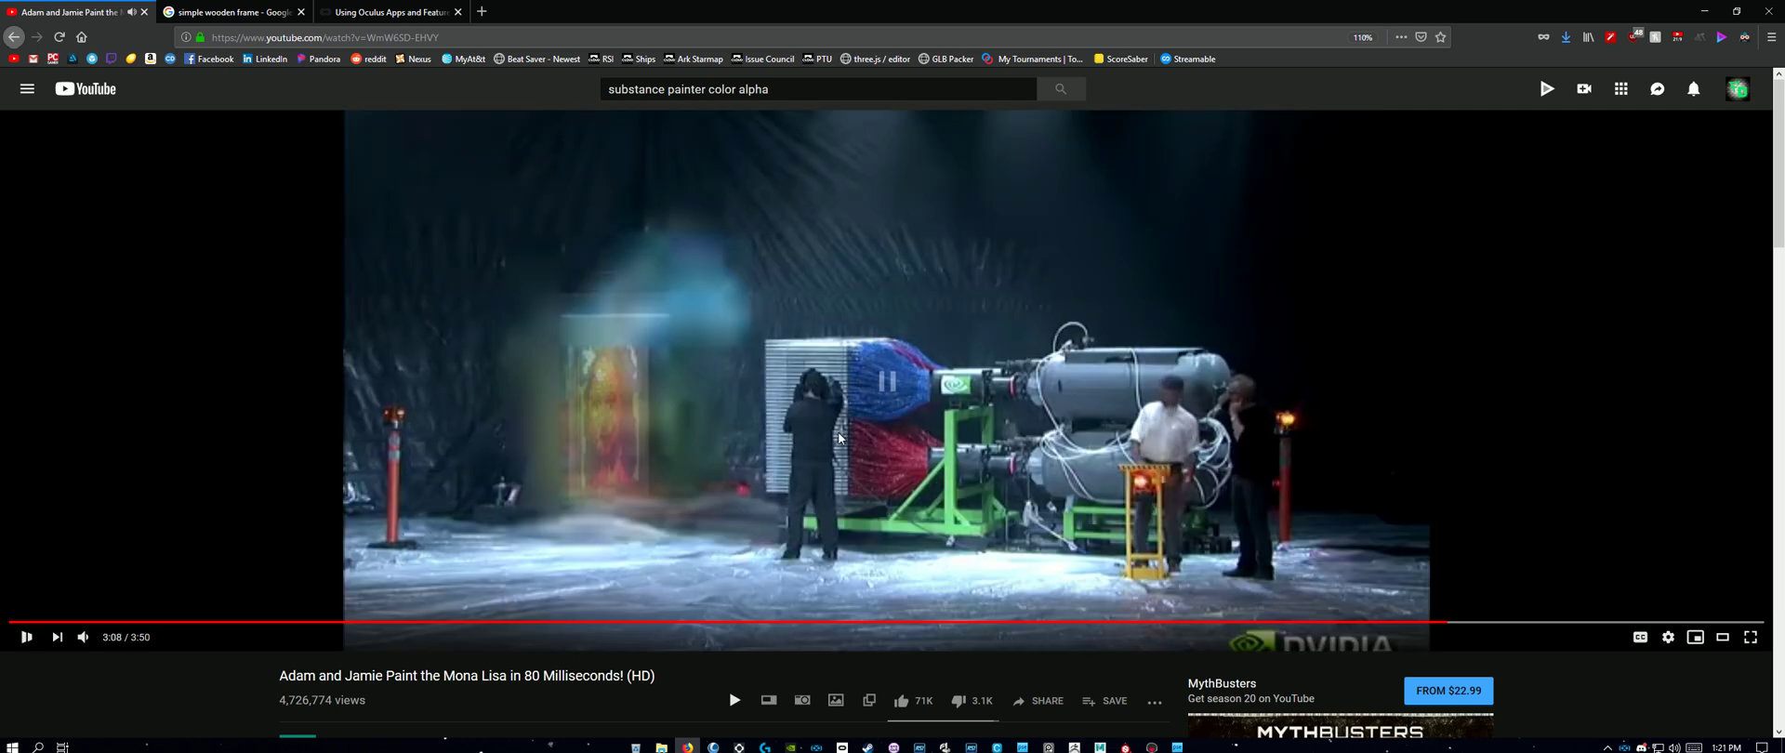
{"action": "left_click", "coordinate": [628, 398]}
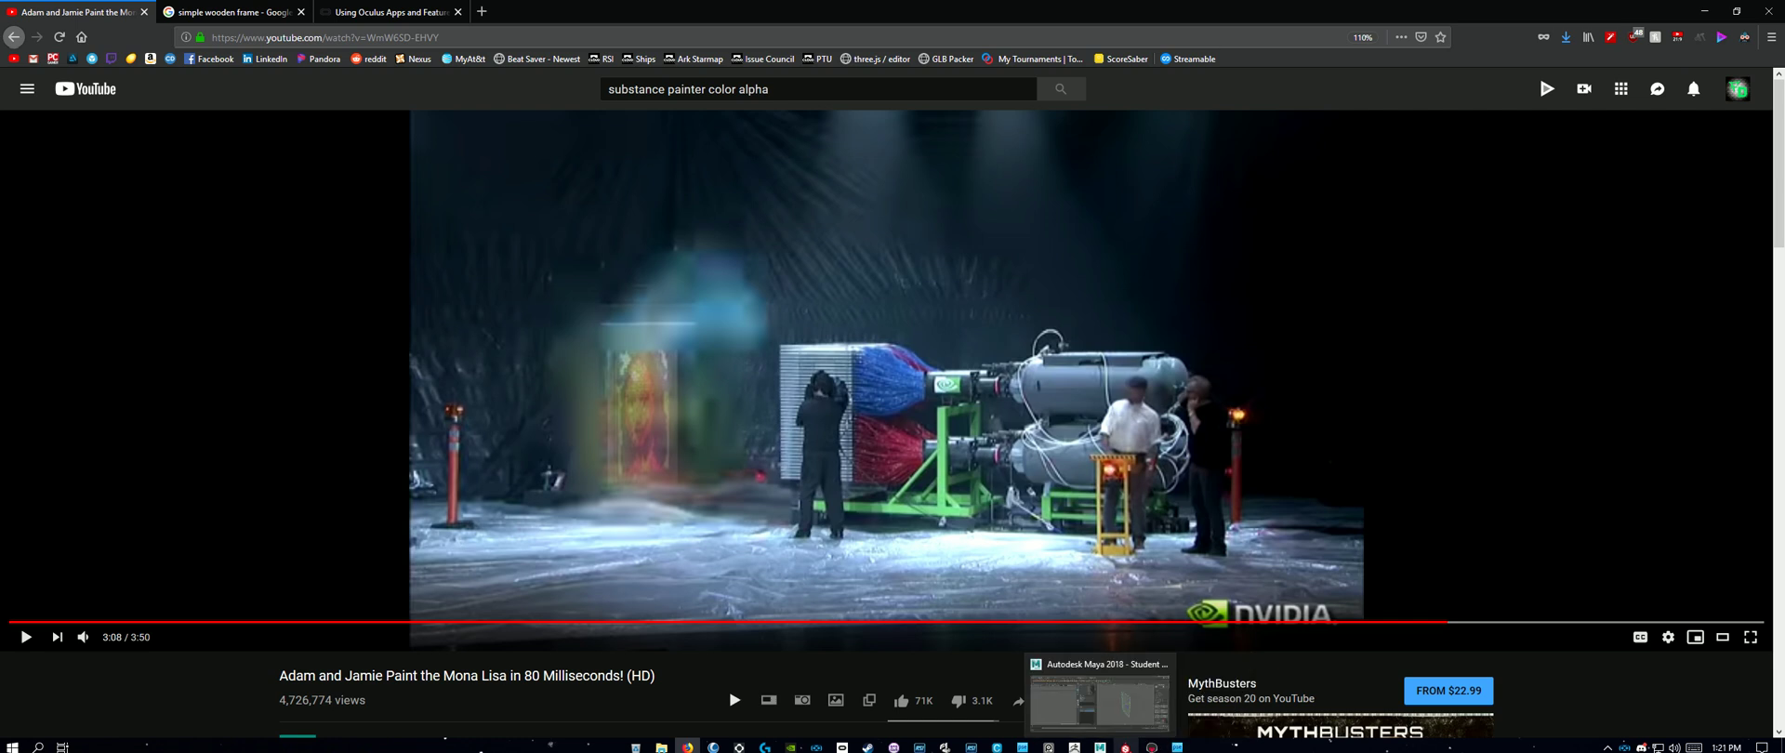
{"action": "left_click", "coordinate": [1100, 746]}
{"action": "left_click_drag", "start_coordinate": [1192, 521], "coordinate": [1206, 567], "text": "alt"}
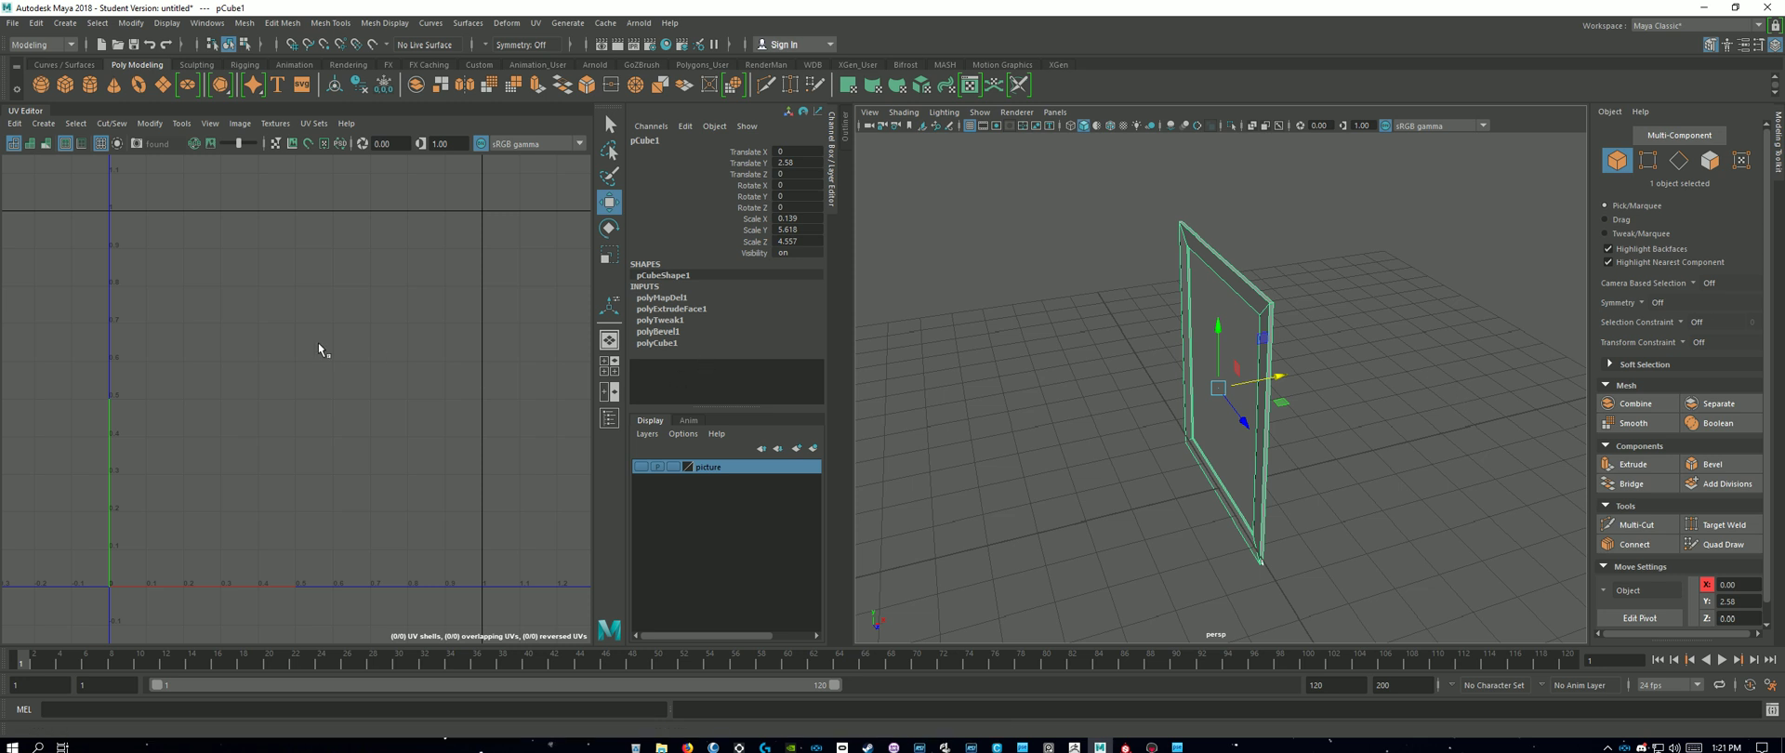
{"action": "scroll", "coordinate": [324, 343], "scroll_direction": "down", "scroll_amount": 5}
{"action": "scroll", "coordinate": [320, 342], "scroll_direction": "up", "scroll_amount": 3}
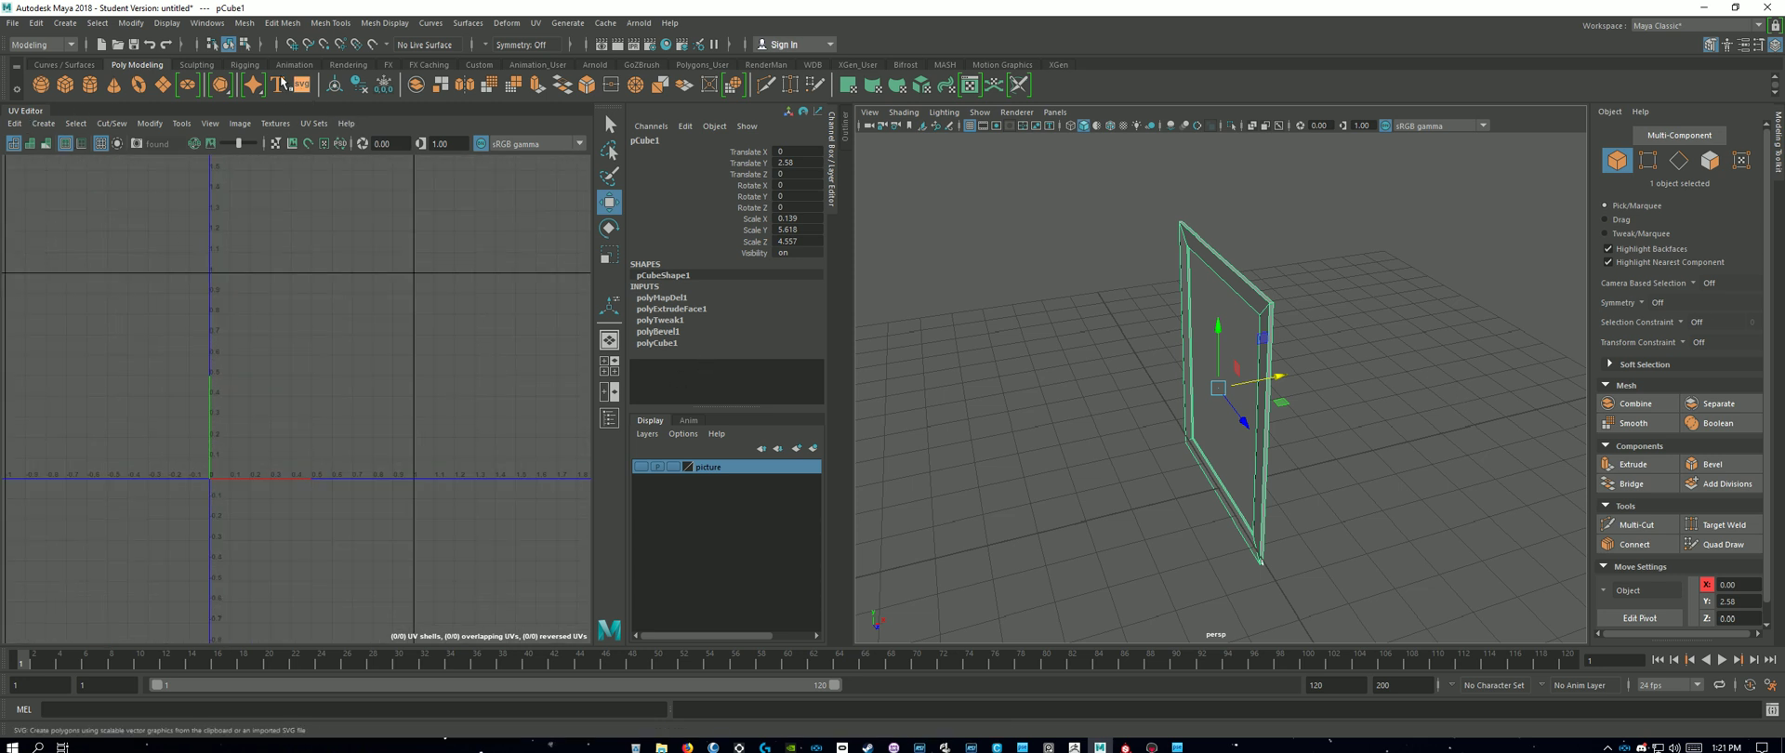
{"action": "left_click", "coordinate": [207, 23]}
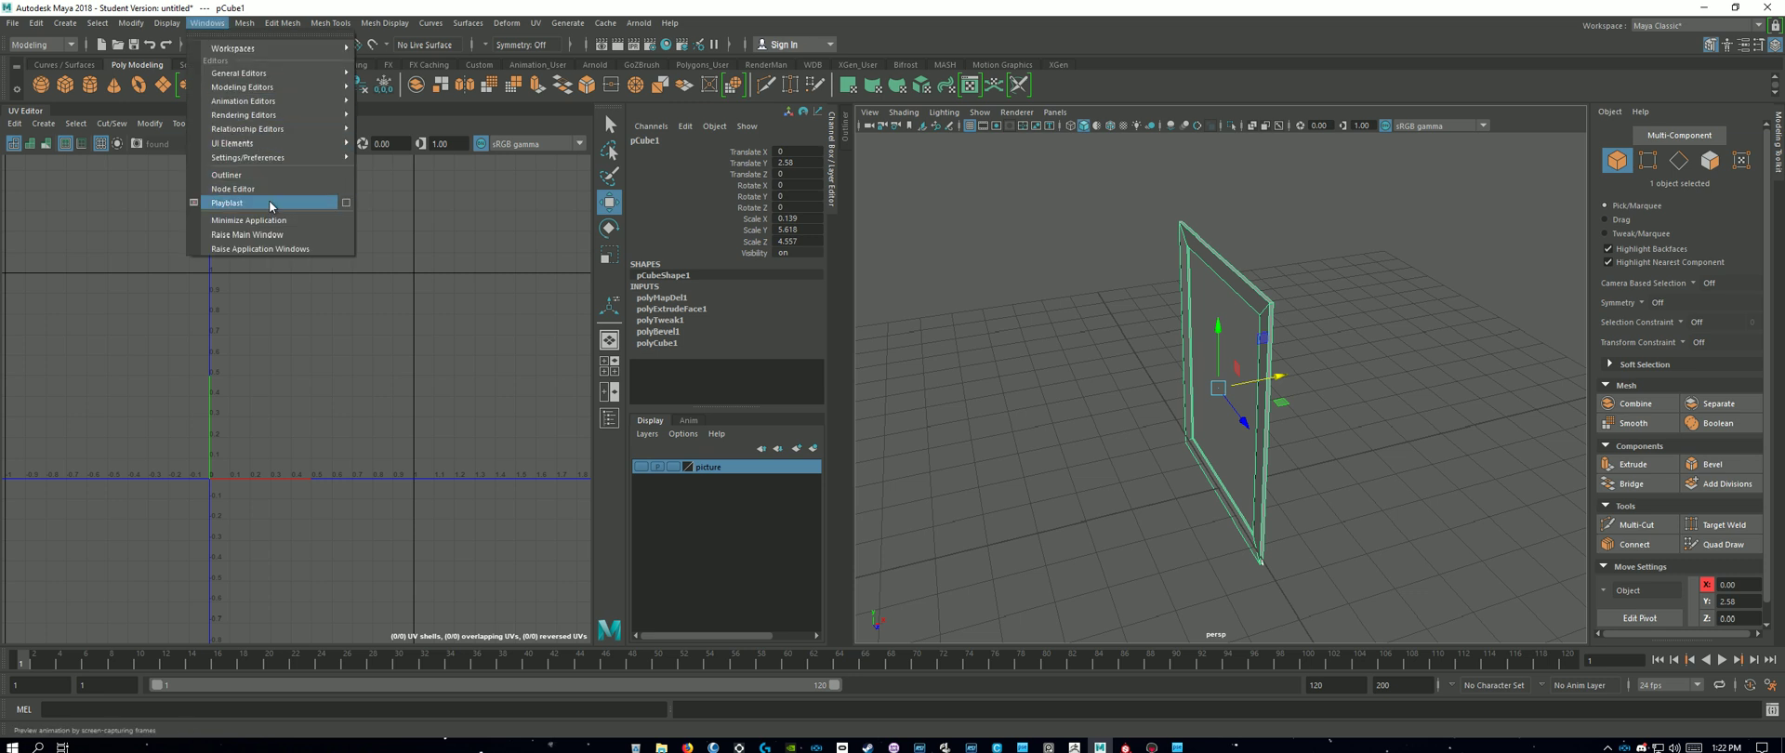
{"action": "mouse_move", "coordinate": [288, 145]}
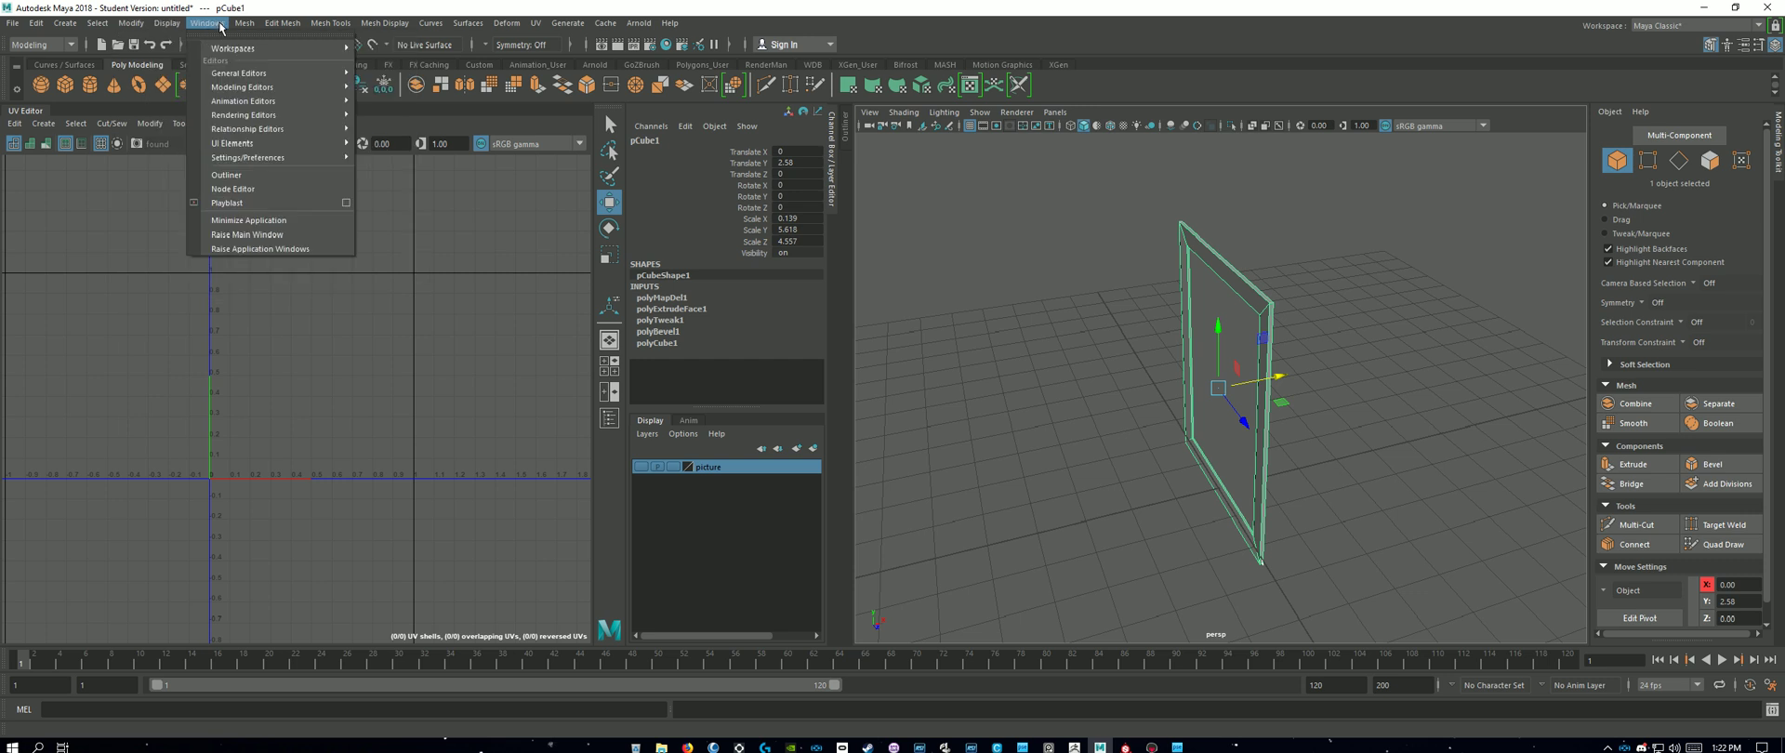
{"action": "left_click", "coordinate": [535, 23]}
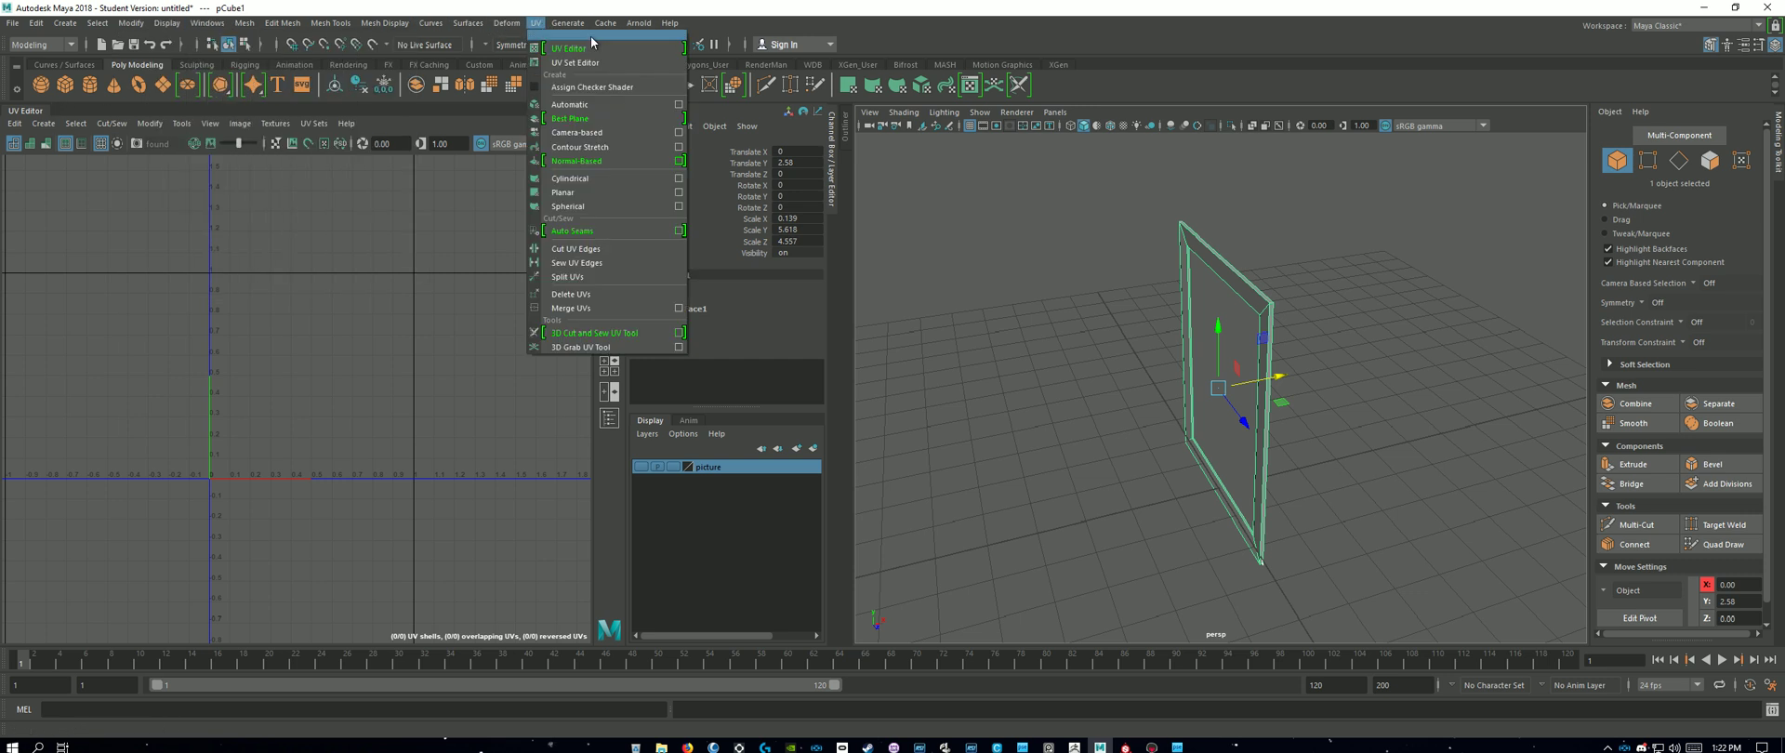
{"action": "left_click", "coordinate": [784, 15]}
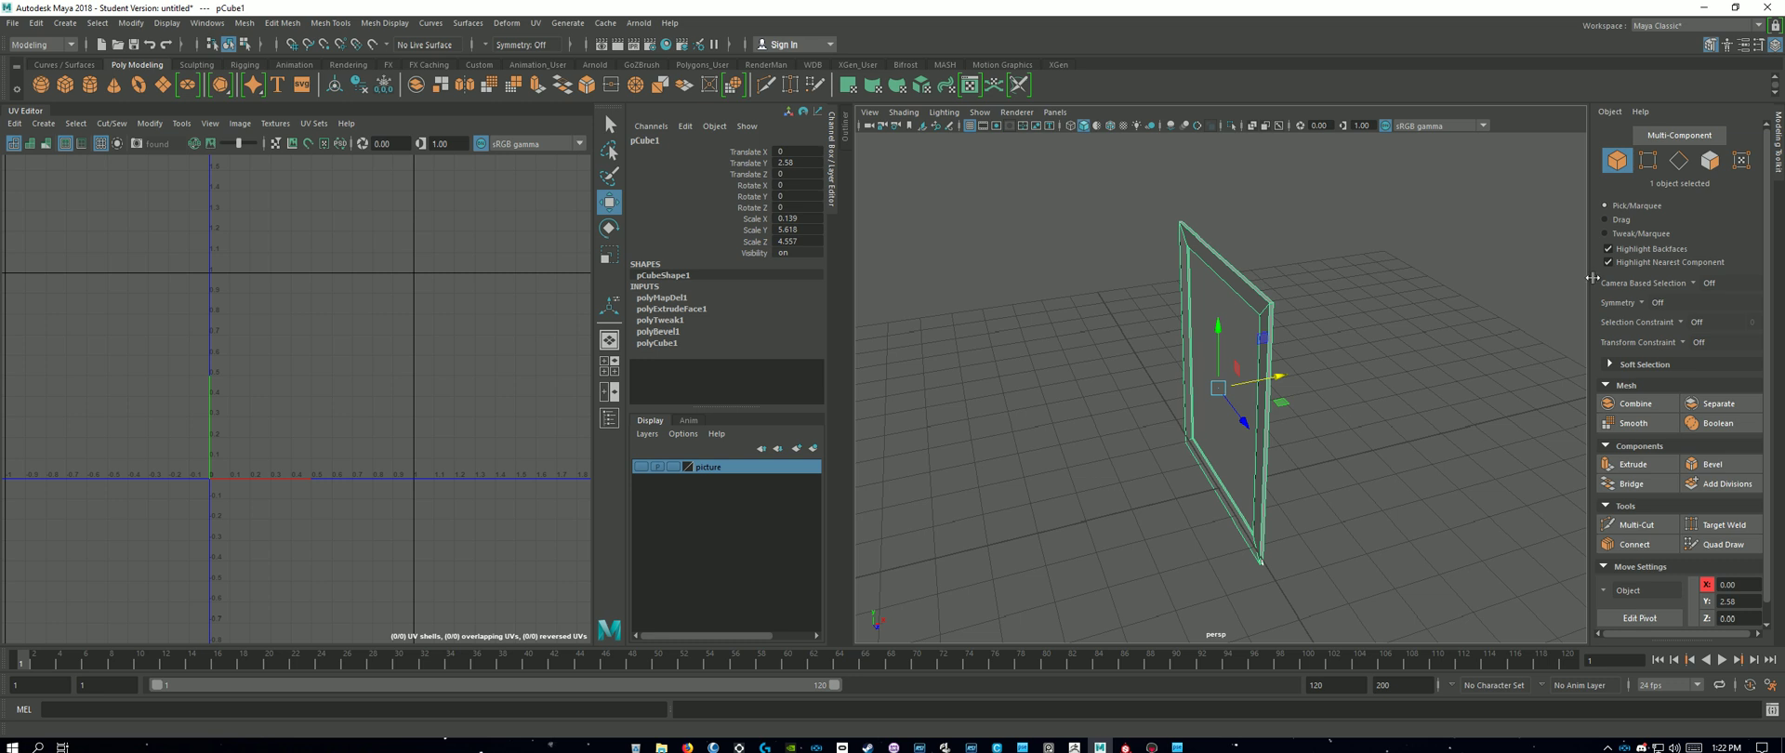
Step: Switch to face selection and select the recessed inner face on the front of the frame
{"action": "left_click", "coordinate": [1709, 160]}
{"action": "mouse_move", "coordinate": [1424, 464]}
{"action": "left_mouse_down", "text": "alt"}
{"action": "mouse_move", "coordinate": [1441, 423]}
{"action": "mouse_move", "coordinate": [1481, 406]}
{"action": "mouse_move", "coordinate": [1403, 462]}
{"action": "mouse_move", "coordinate": [1343, 476]}
{"action": "mouse_move", "coordinate": [1429, 481]}
{"action": "mouse_move", "coordinate": [1394, 474]}
{"action": "left_mouse_up", "text": "alt"}
{"action": "left_click", "coordinate": [1292, 418]}
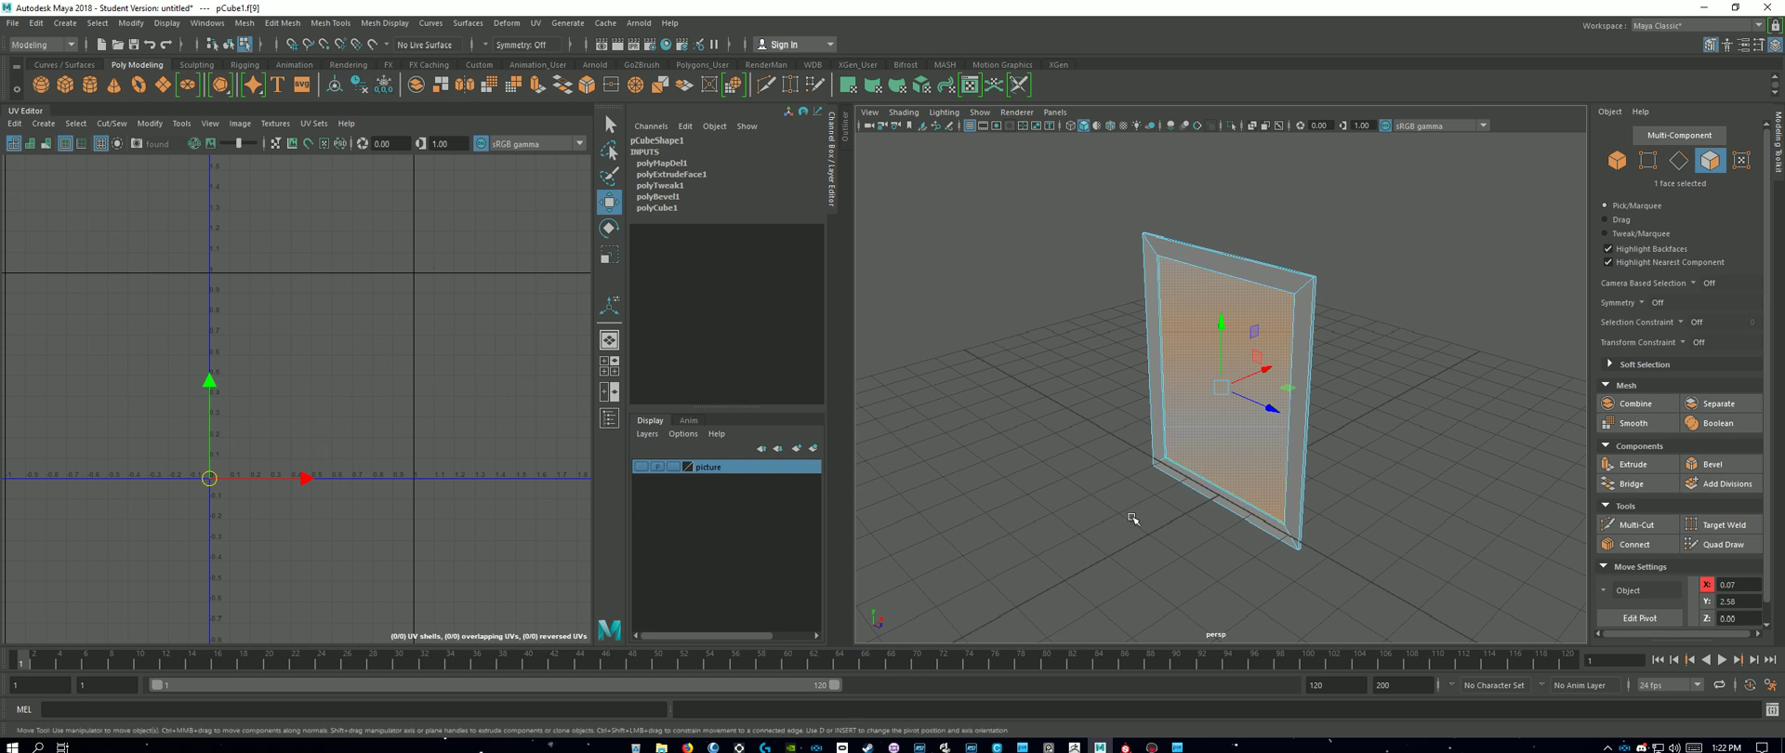
Step: Select the large flat face on the back of the frame and clear the selection
{"action": "left_click_drag", "start_coordinate": [1365, 590], "coordinate": [1283, 558], "text": "alt"}
{"action": "left_click", "coordinate": [1283, 558]}
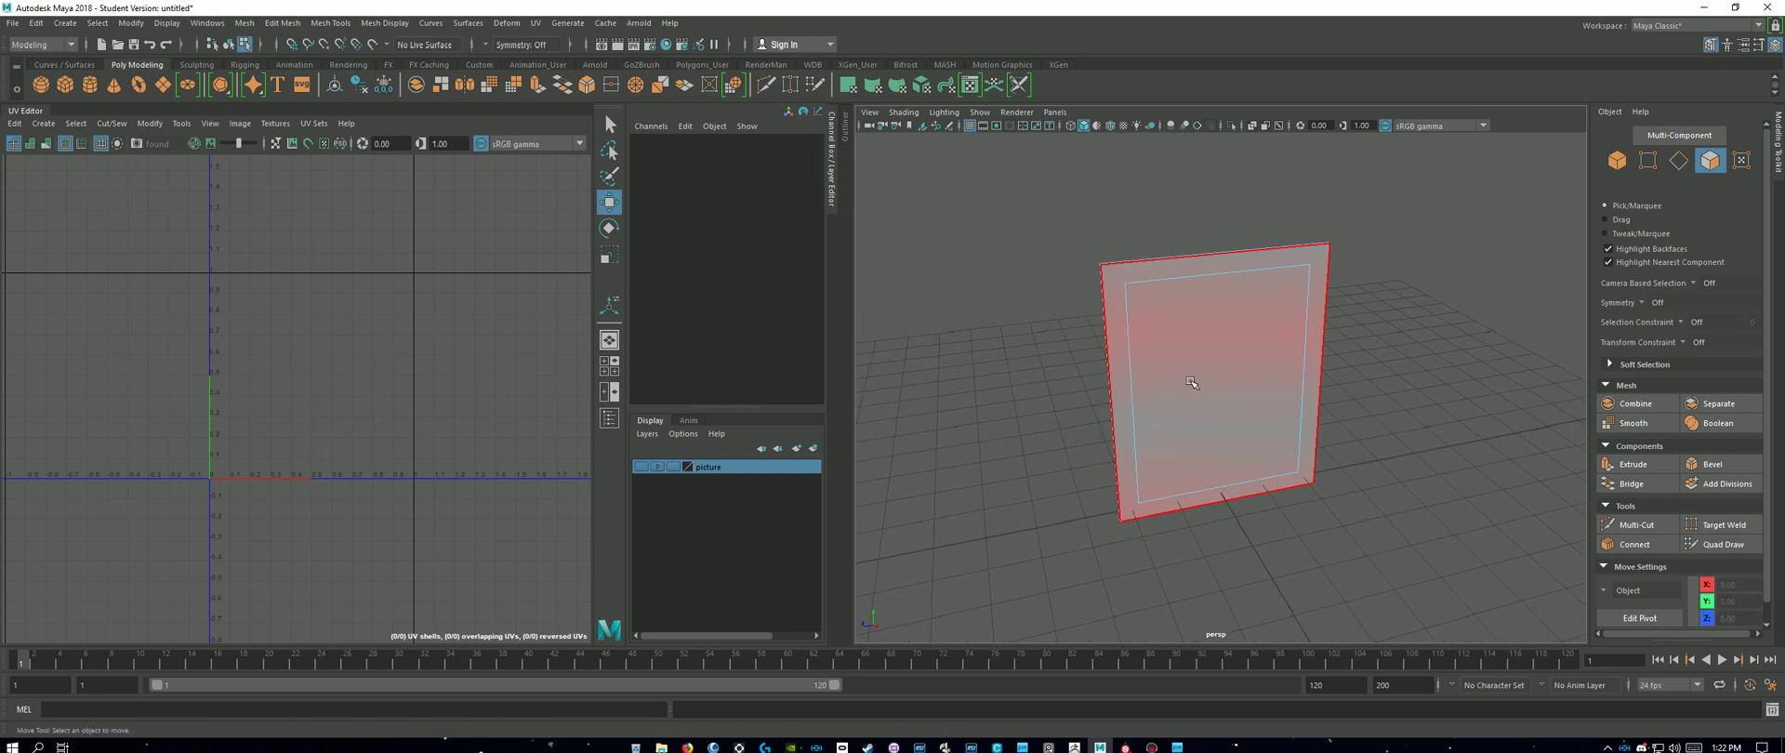
{"action": "left_click", "coordinate": [1304, 468]}
{"action": "left_click_drag", "start_coordinate": [1459, 455], "coordinate": [1339, 464], "text": "alt"}
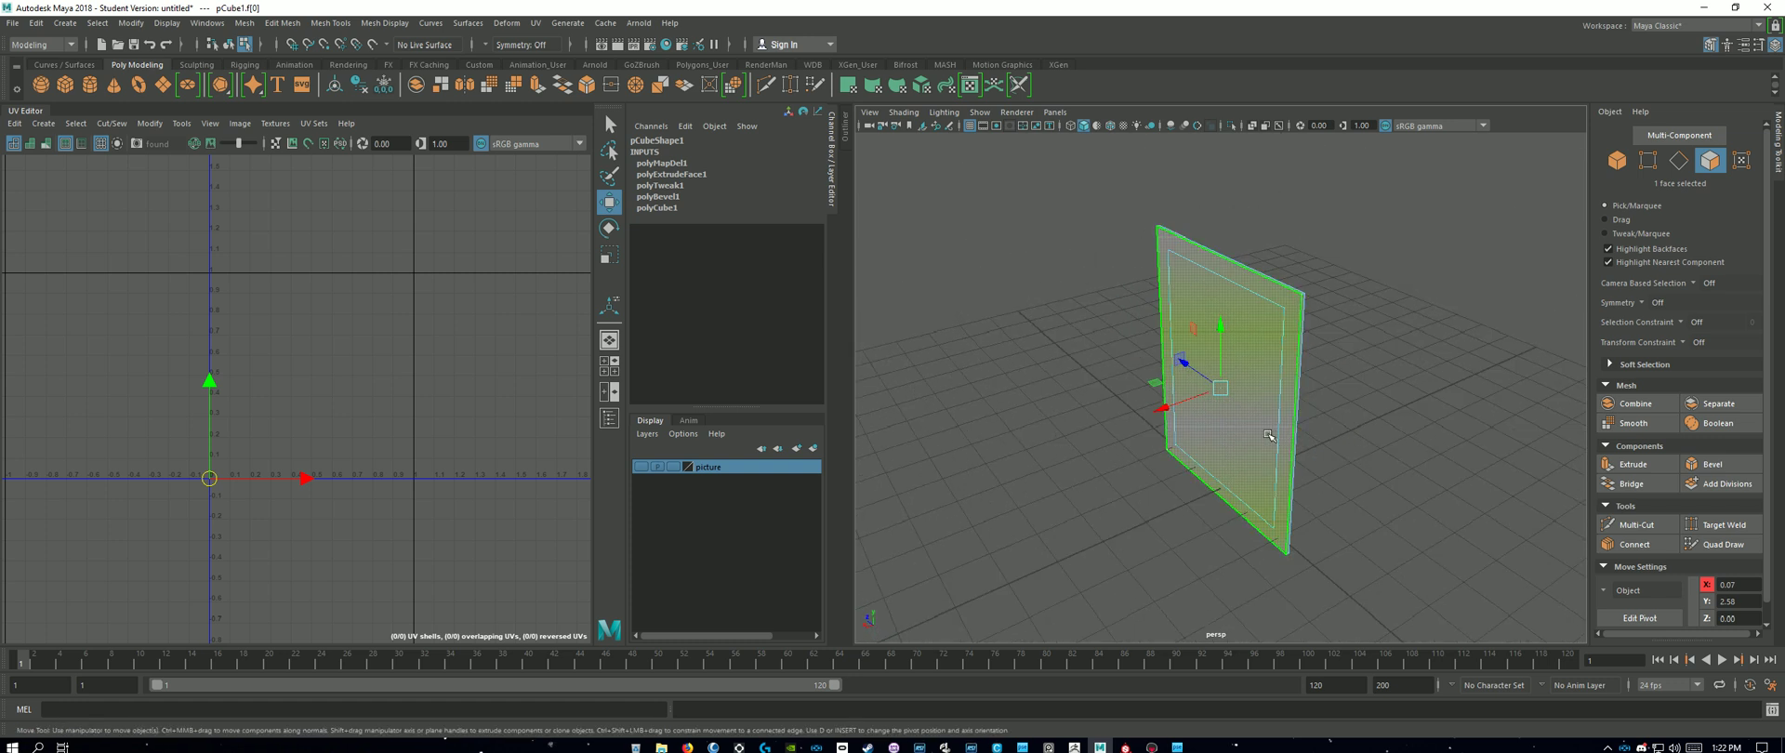
{"action": "left_click", "coordinate": [1391, 458]}
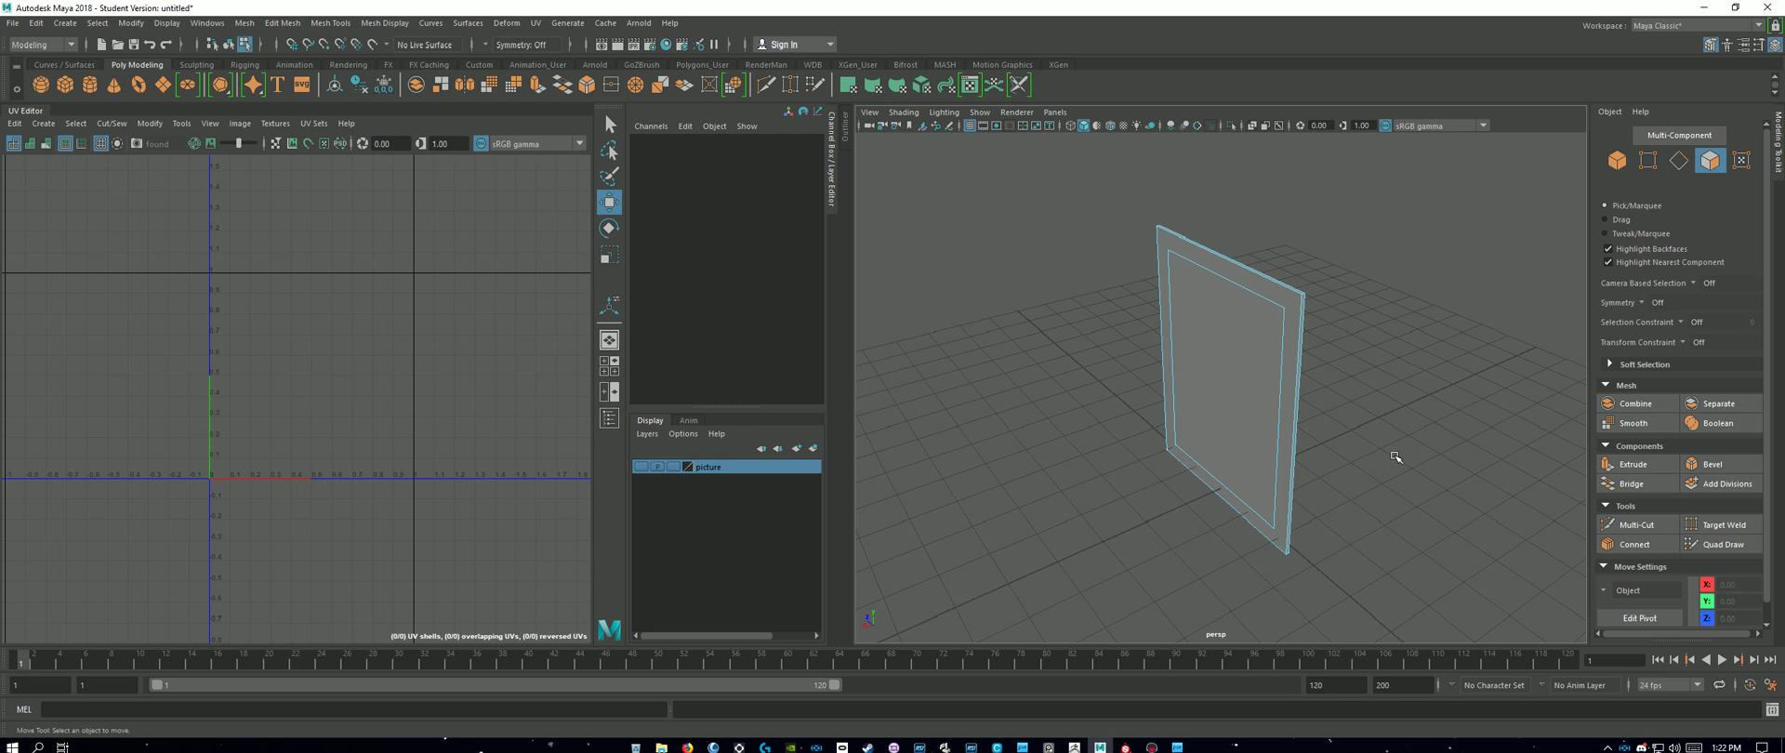
{"action": "left_click", "coordinate": [1241, 400]}
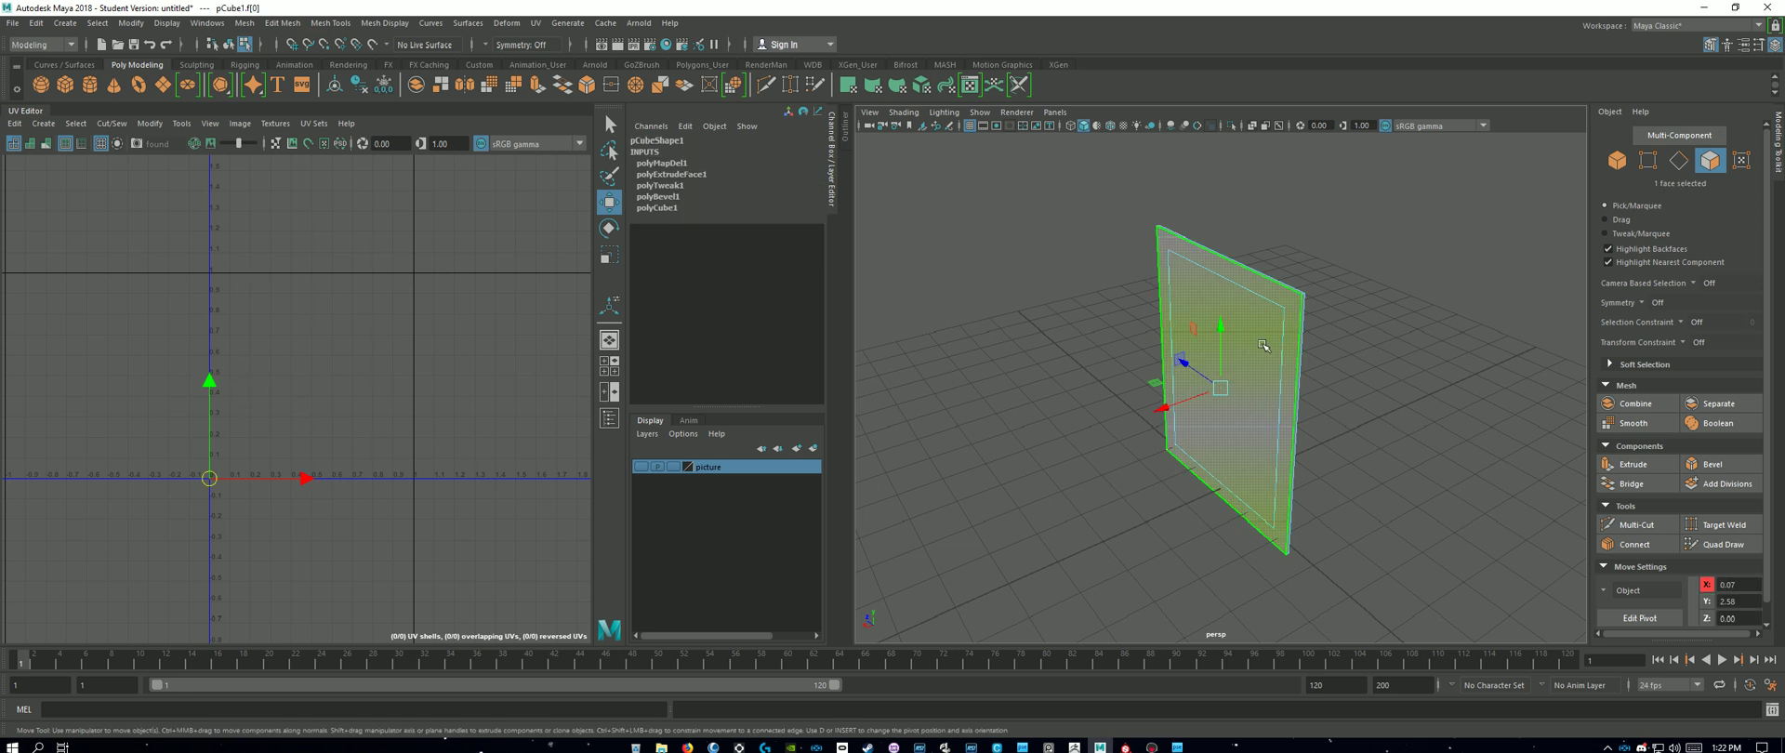
{"action": "left_click", "coordinate": [1407, 387]}
Step: Return to the front of the frame and reselect only the recessed inner face
{"action": "left_click_drag", "start_coordinate": [1474, 438], "coordinate": [1153, 416], "text": "alt"}
{"action": "left_click", "coordinate": [1237, 395]}
{"action": "left_click", "coordinate": [1386, 415]}
{"action": "key", "text": "ctrl+z"}
{"action": "key", "text": "ctrl+z"}
{"action": "left_click", "coordinate": [1438, 470]}
{"action": "left_click", "coordinate": [1264, 425]}
{"action": "left_click_drag", "start_coordinate": [1456, 453], "coordinate": [1389, 478], "text": "alt"}
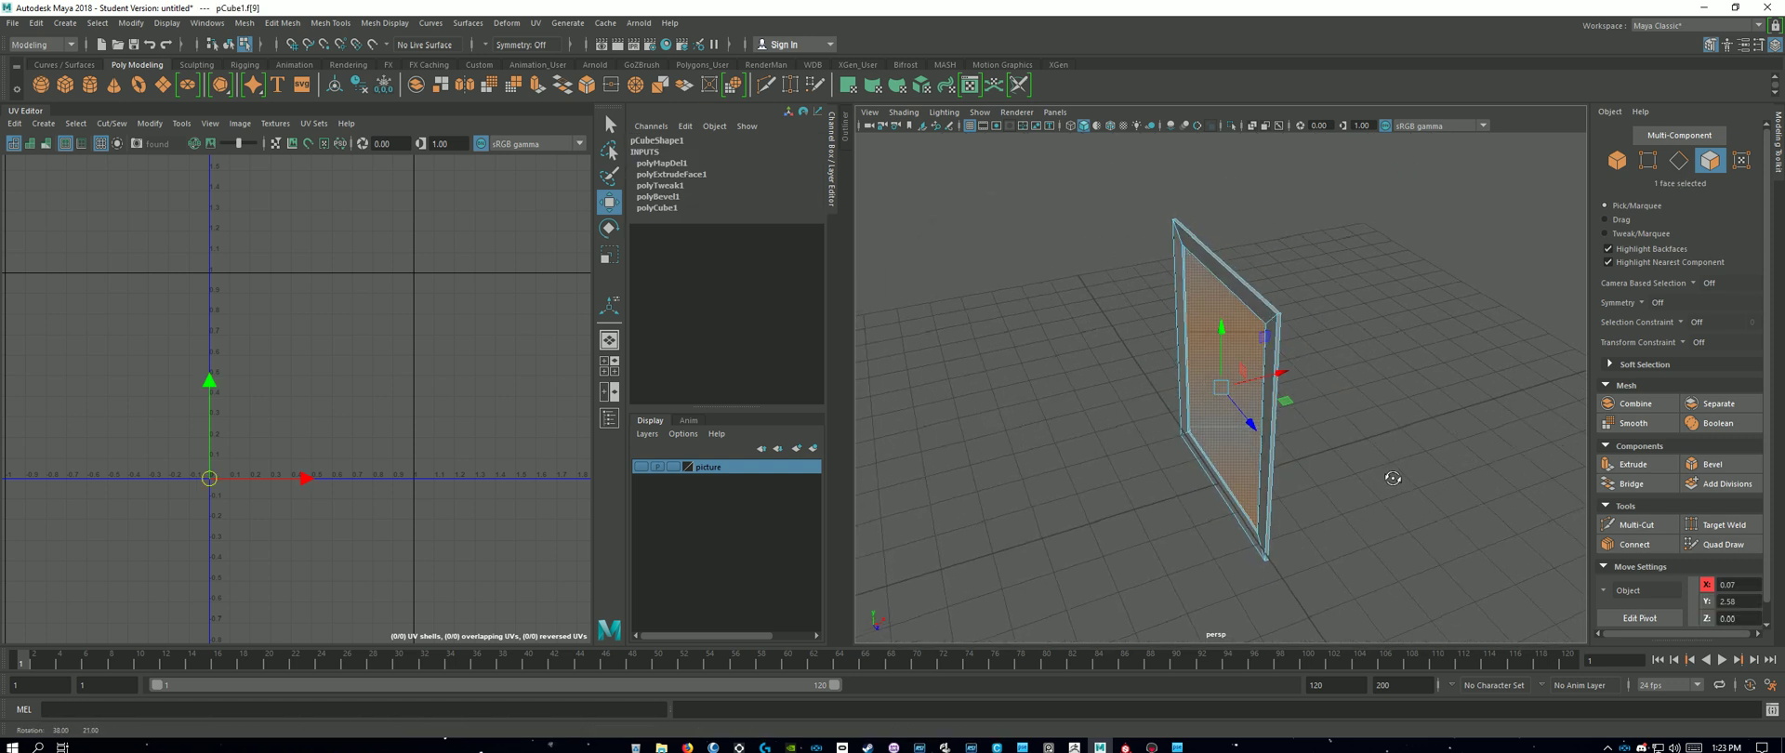
Step: Apply a planar UV projection to the selected face from the X axis, fitted to the bounding box
{"action": "left_click", "coordinate": [535, 26]}
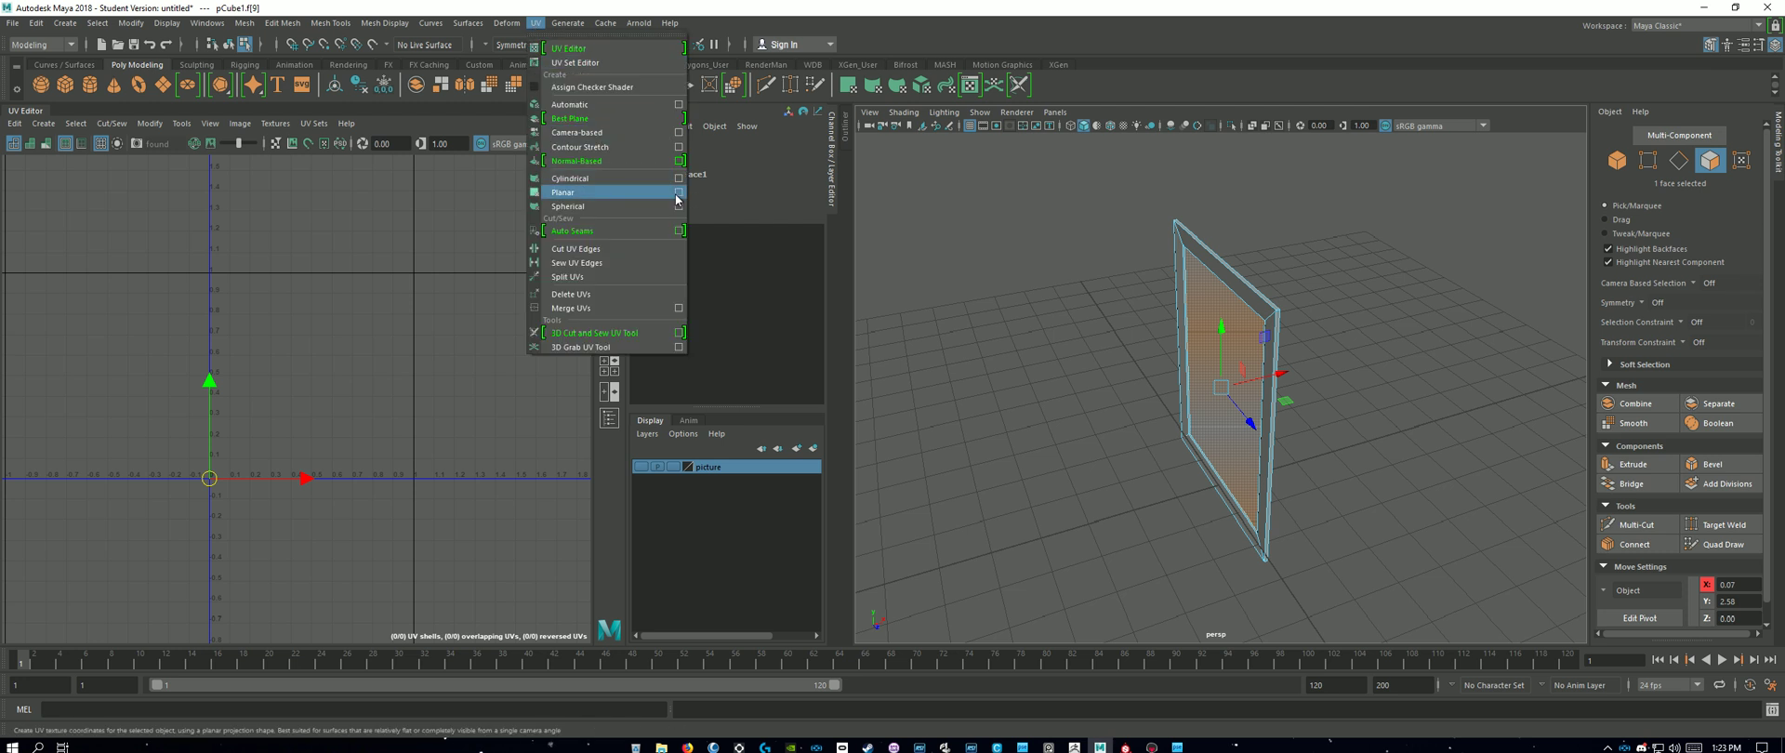
{"action": "left_click", "coordinate": [678, 192]}
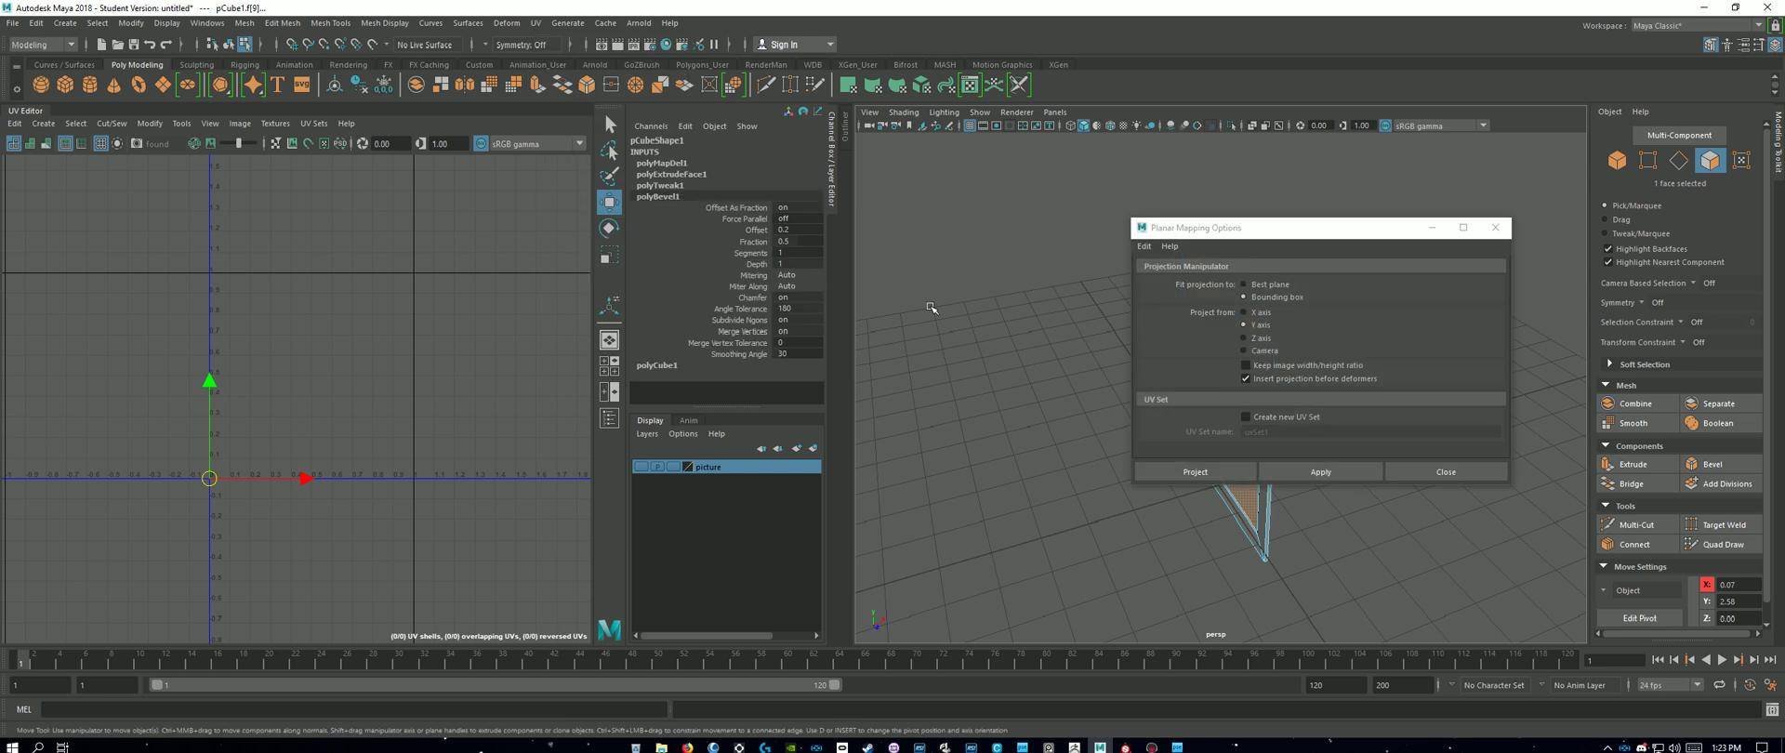
{"action": "left_click", "coordinate": [1298, 229]}
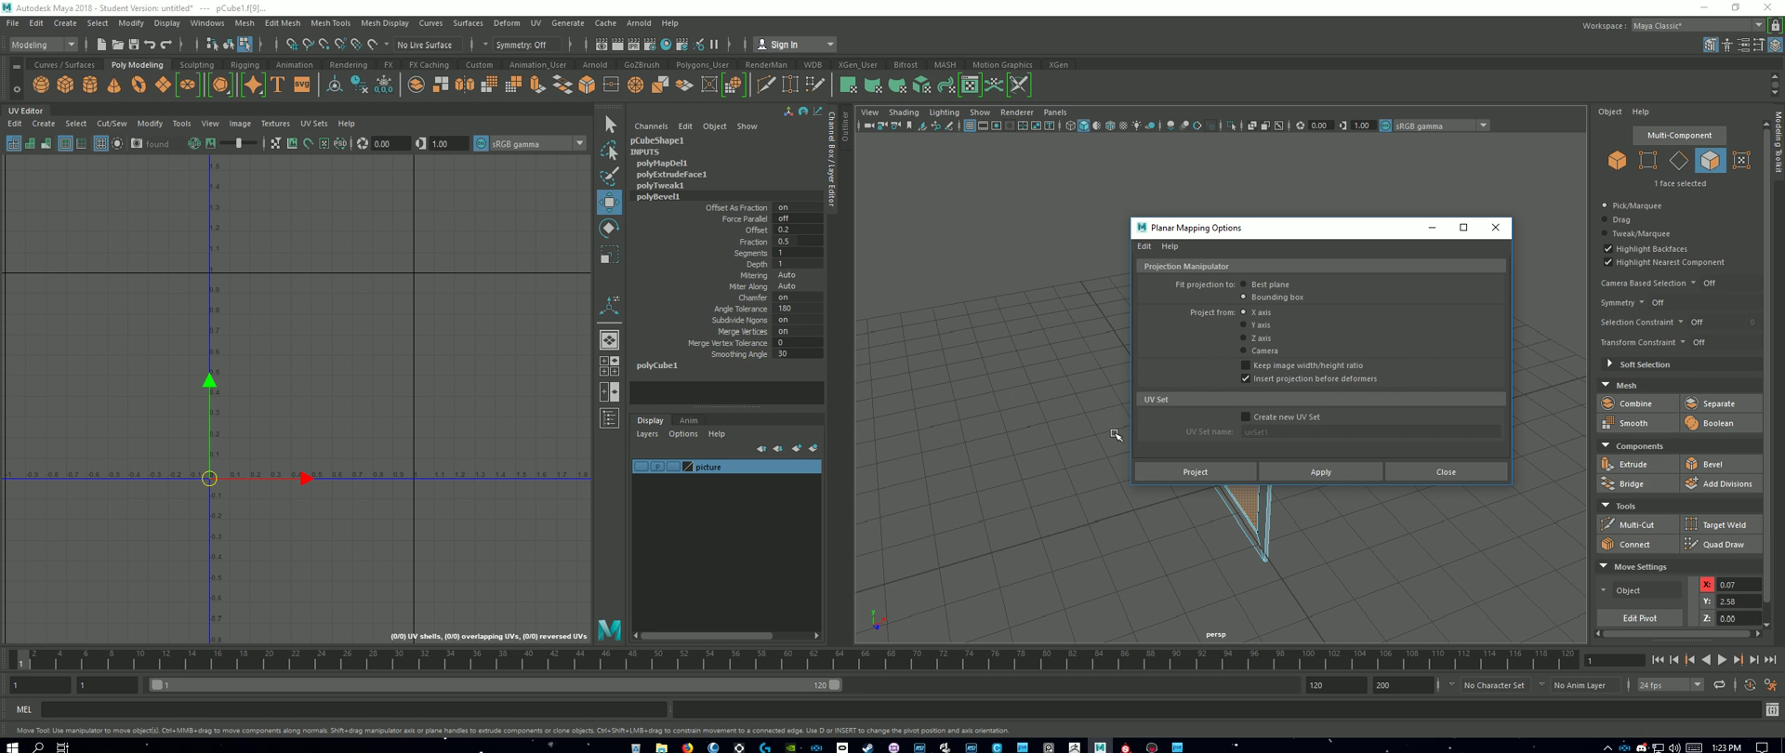
{"action": "left_click", "coordinate": [1175, 473]}
{"action": "left_click_drag", "start_coordinate": [1148, 474], "coordinate": [1211, 552], "text": "alt"}
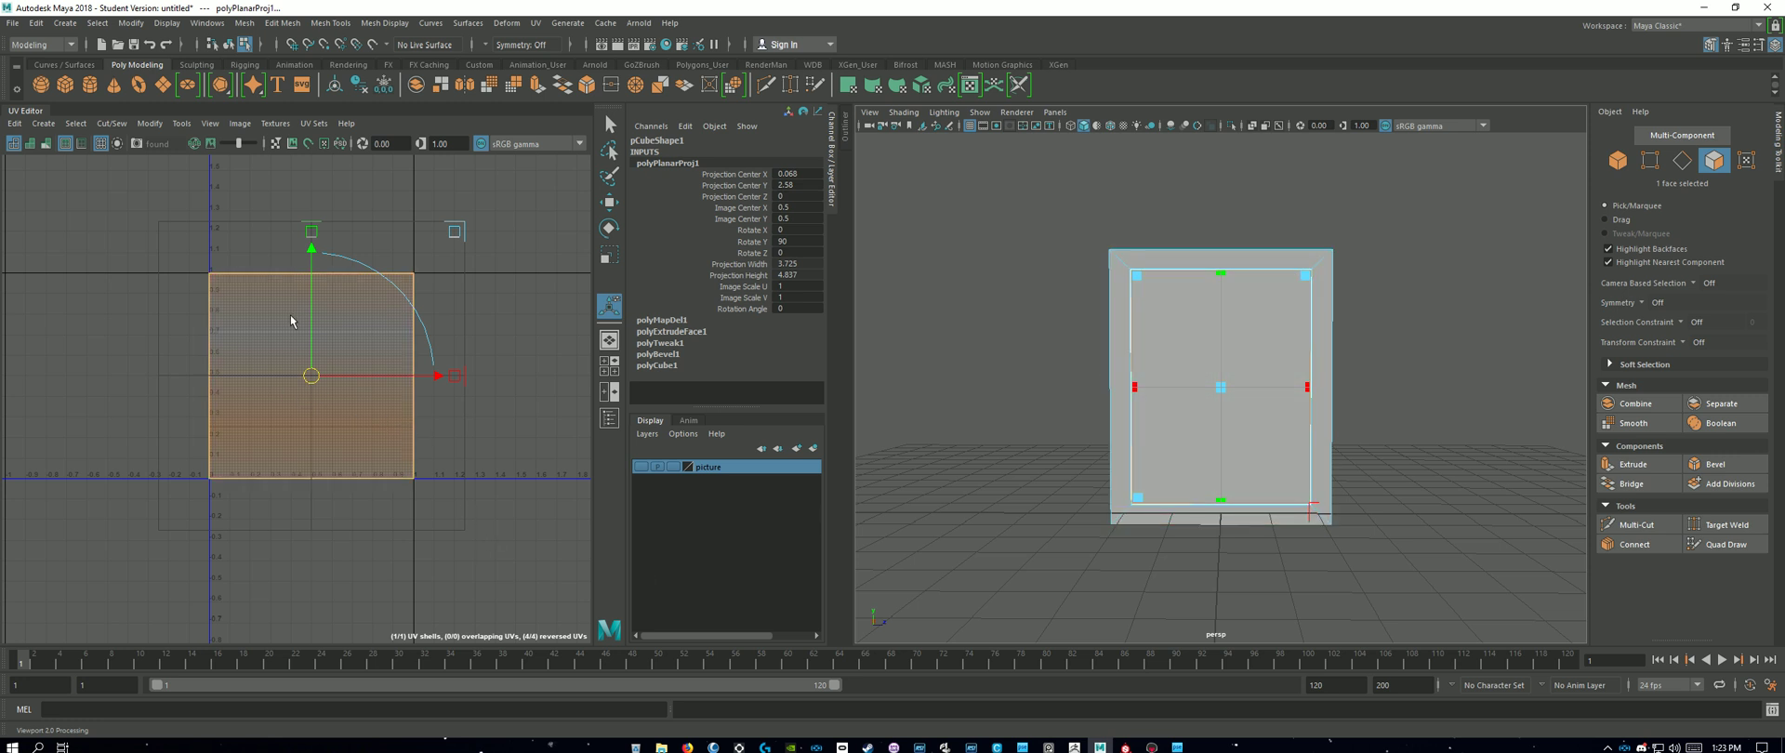
Step: Unfold the projected face's UV shell so that it takes the panel's true proportions
{"action": "scroll", "coordinate": [374, 425], "scroll_direction": "down", "scroll_amount": 4}
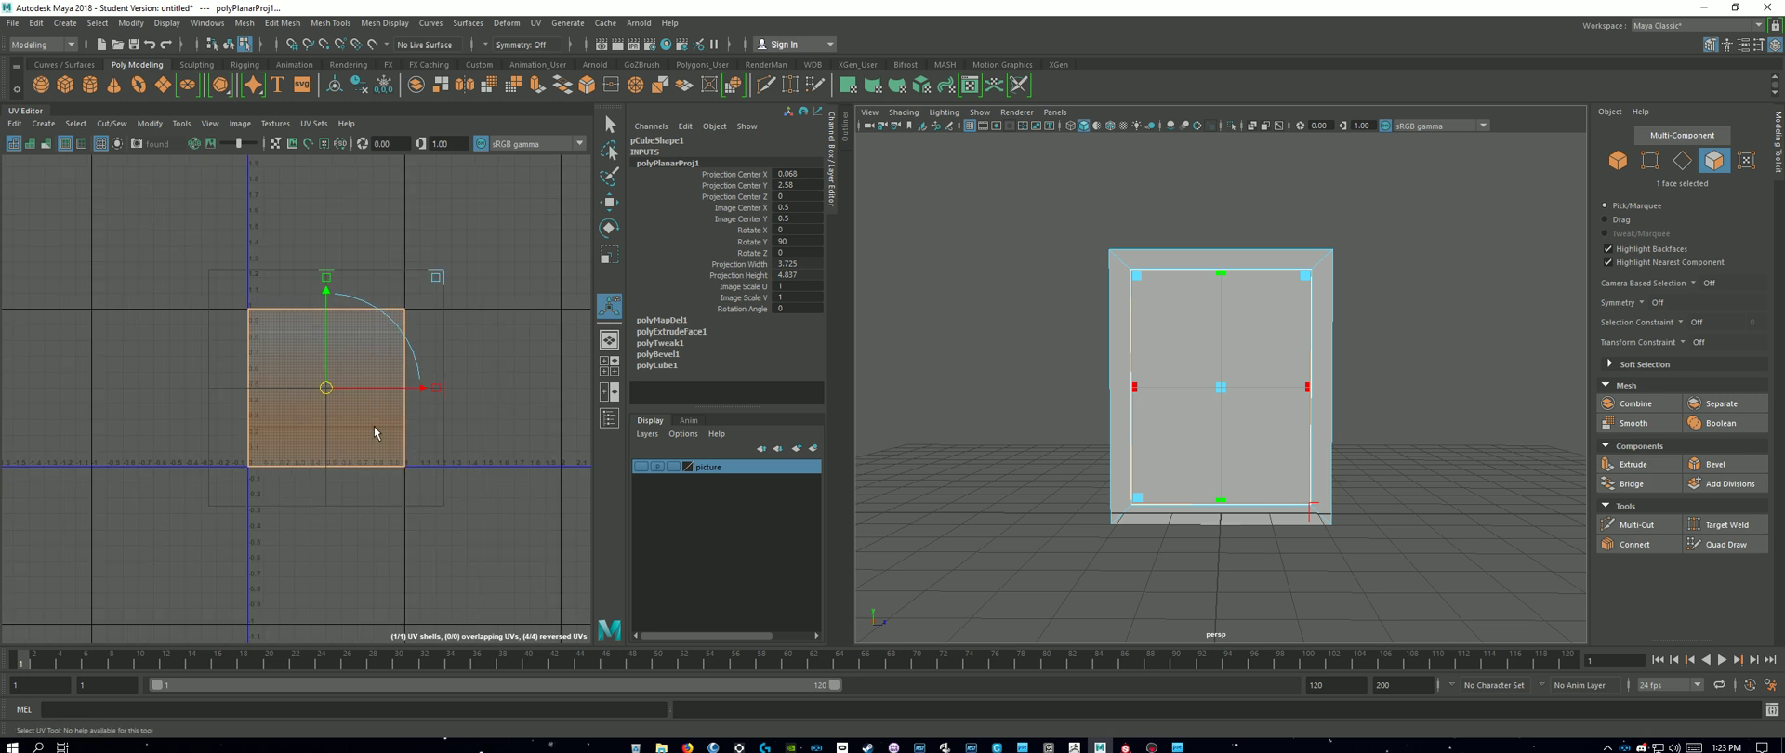
{"action": "right_click", "coordinate": [475, 245], "text": "shift"}
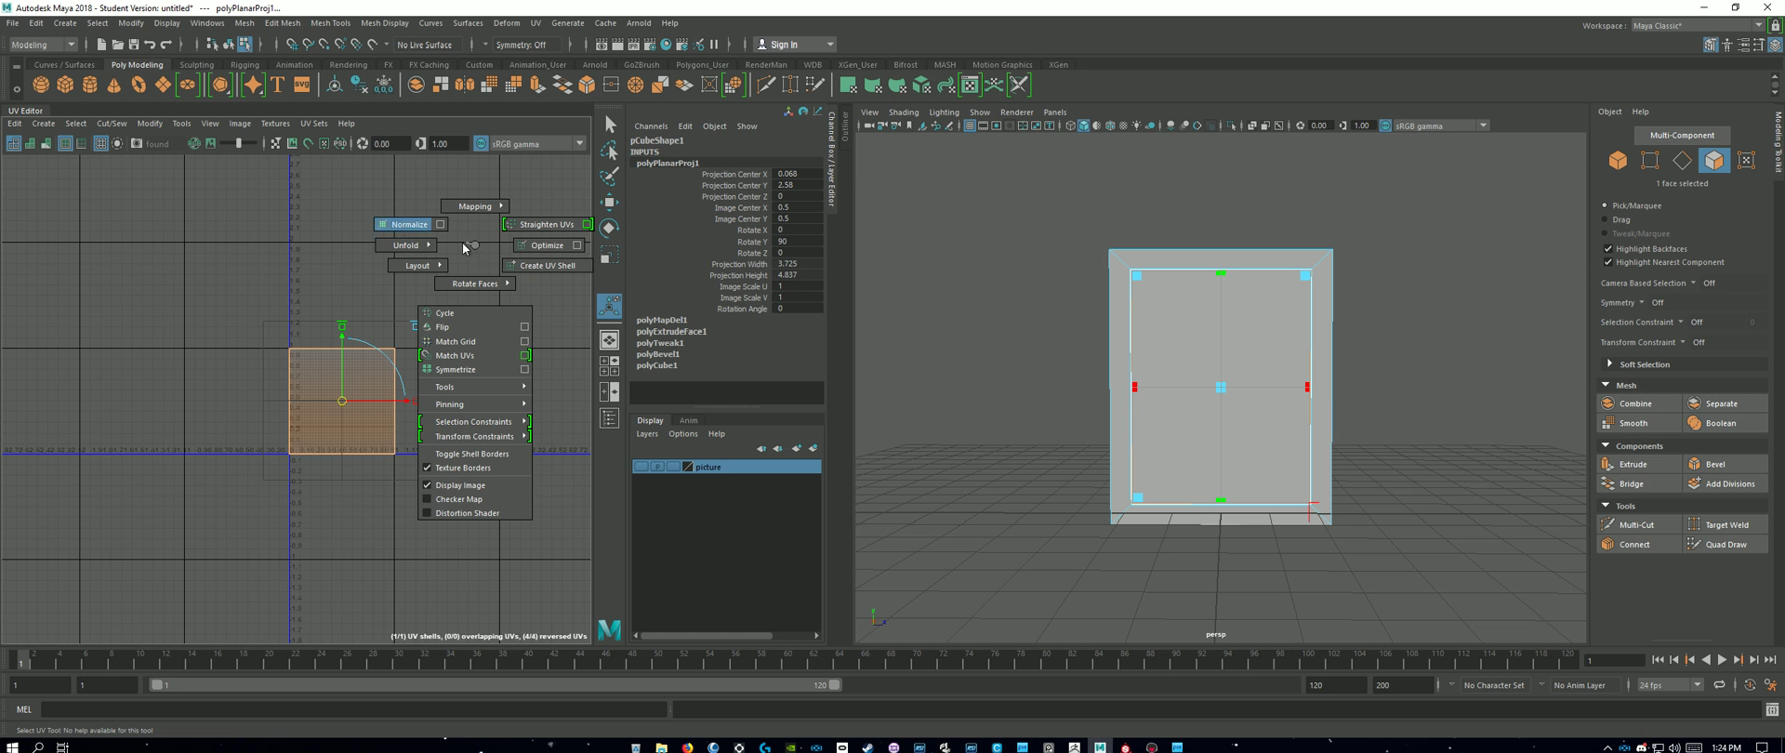
{"action": "mouse_move", "coordinate": [397, 249]}
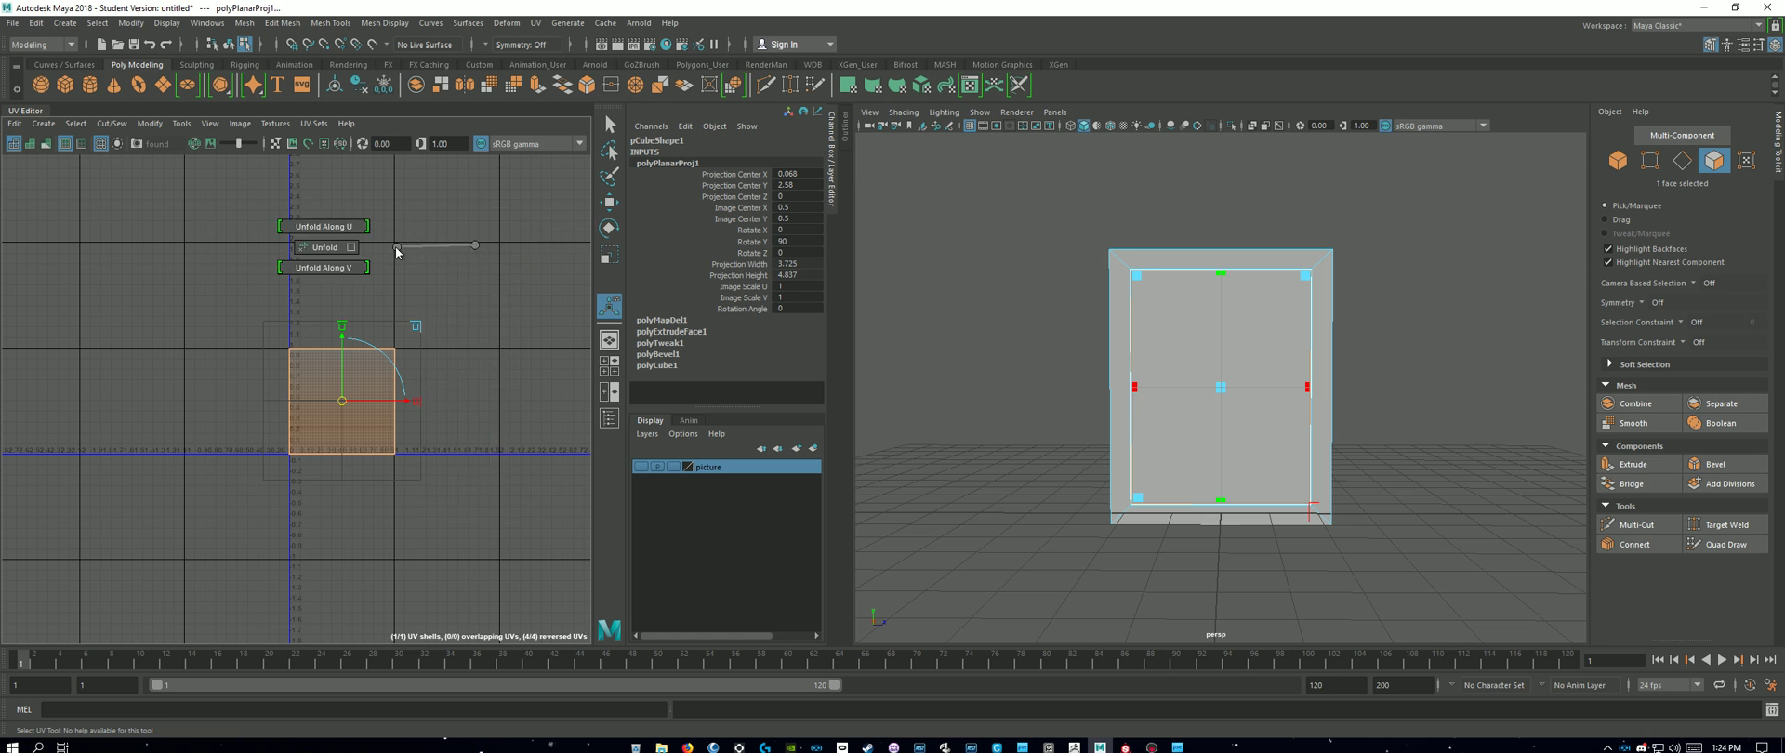
{"action": "left_click", "coordinate": [321, 249]}
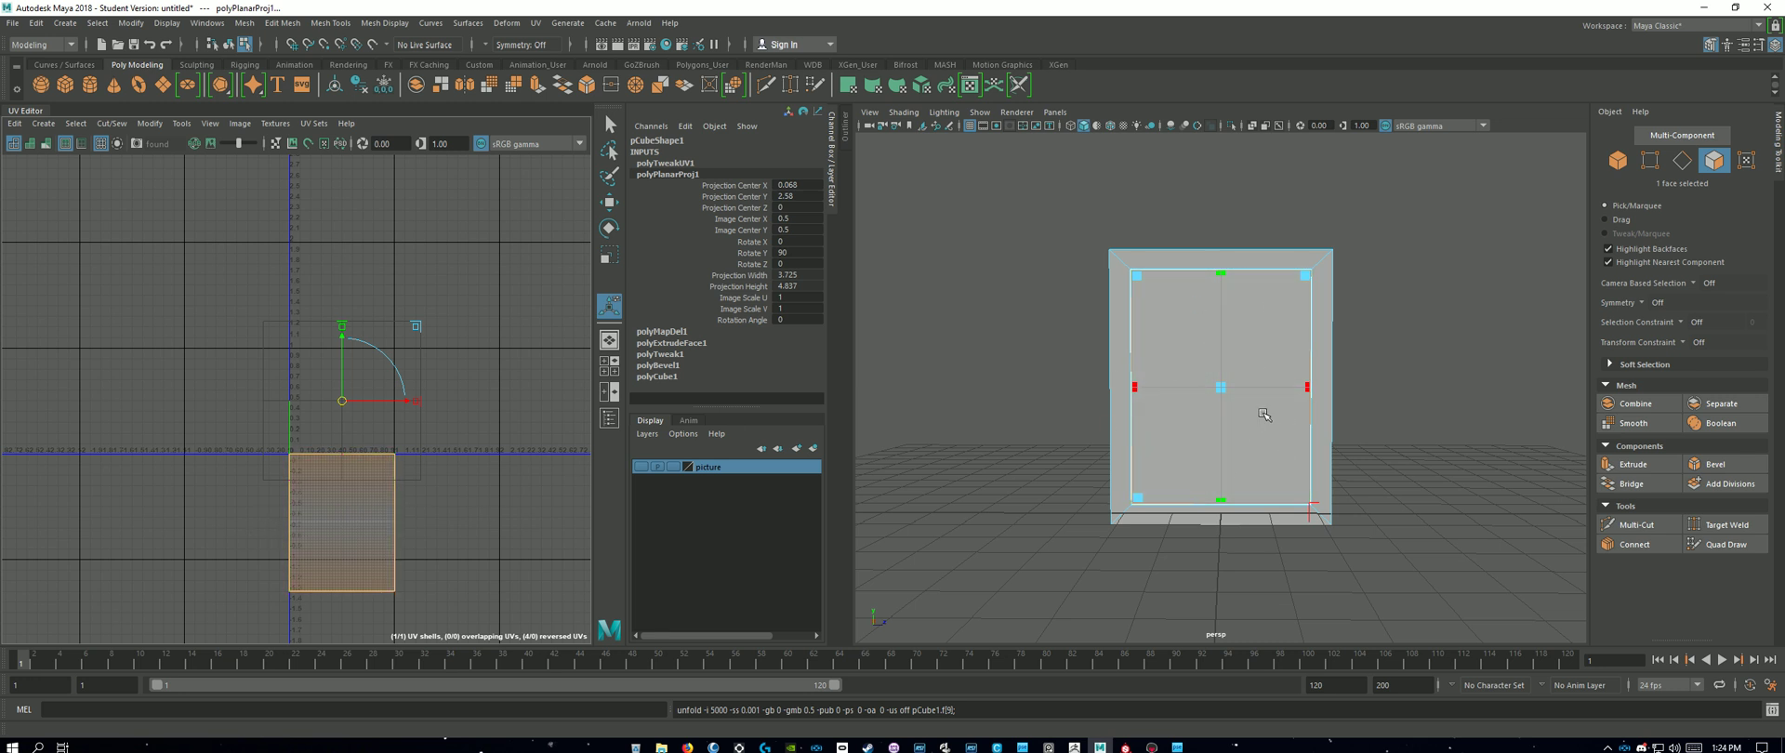
Step: Turn on the checker map to judge how the texture lies on the inner panel
{"action": "left_click", "coordinate": [275, 125]}
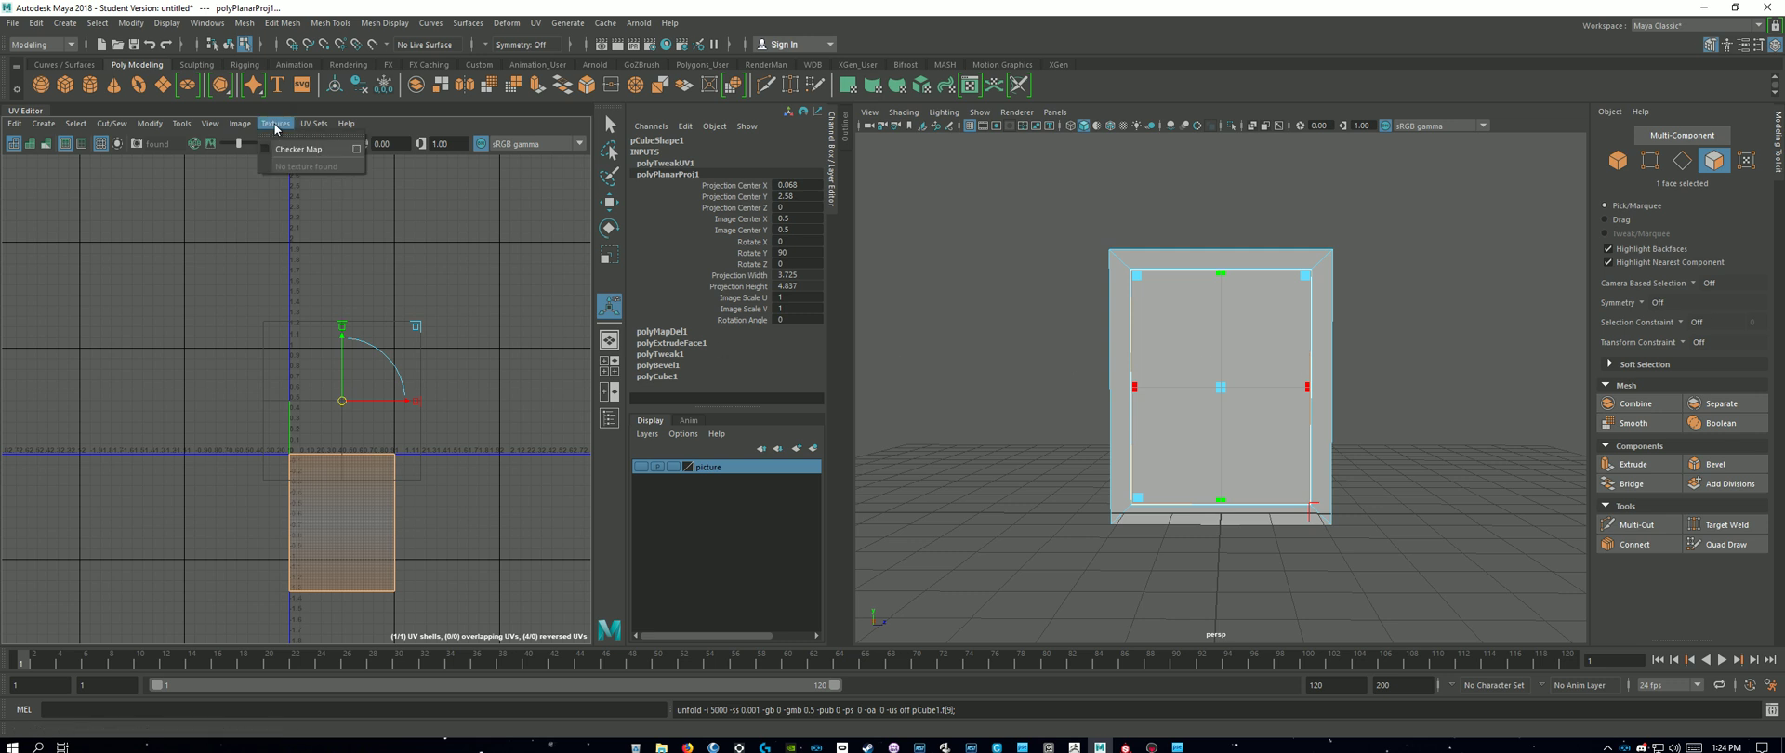
{"action": "left_click", "coordinate": [294, 160]}
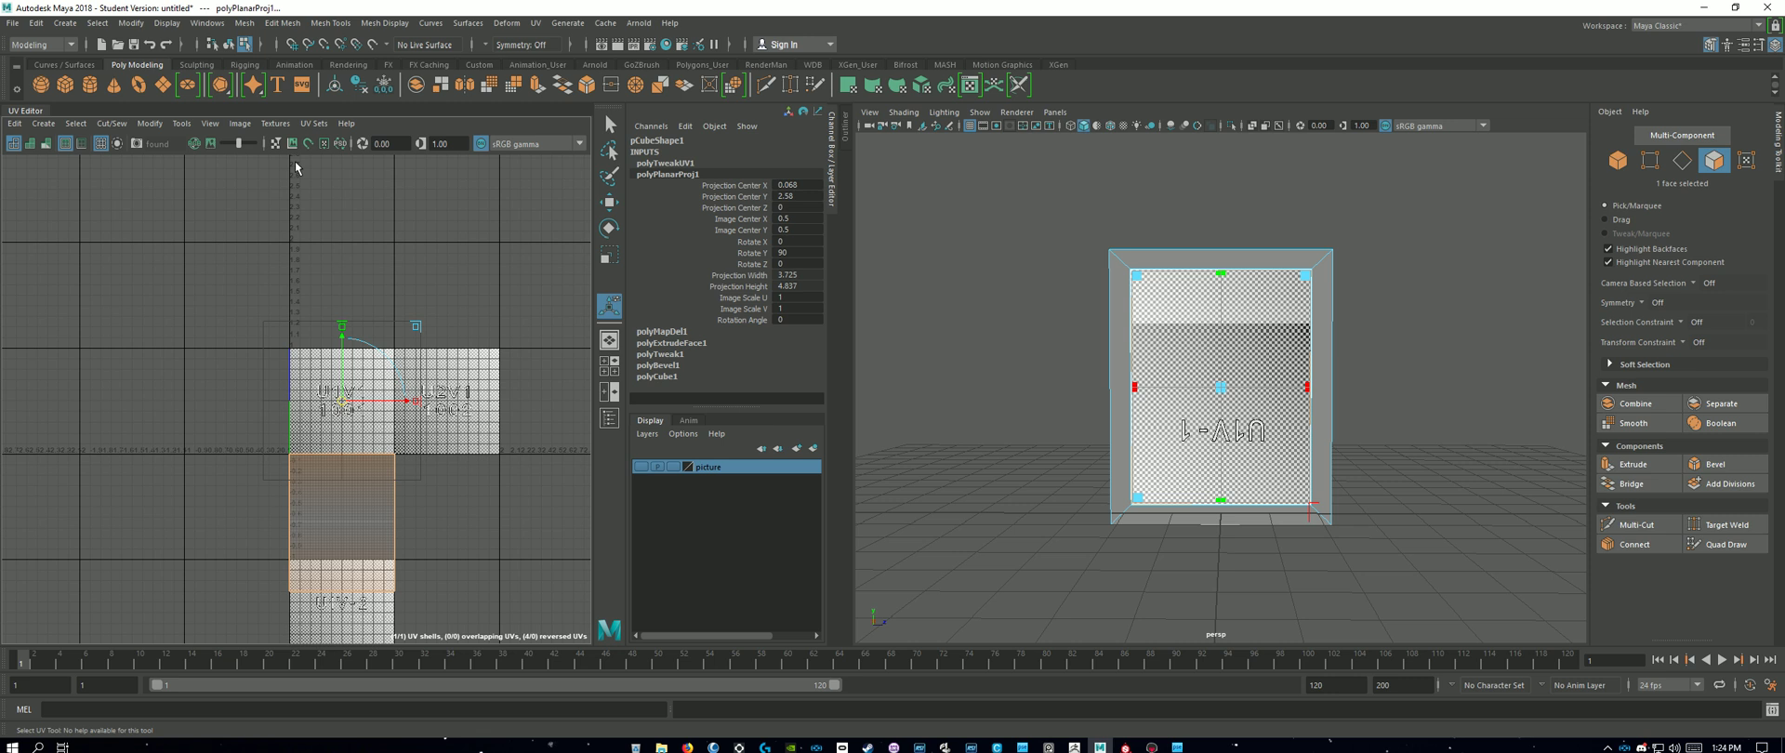
{"action": "scroll", "coordinate": [358, 434], "scroll_direction": "up", "scroll_amount": 4}
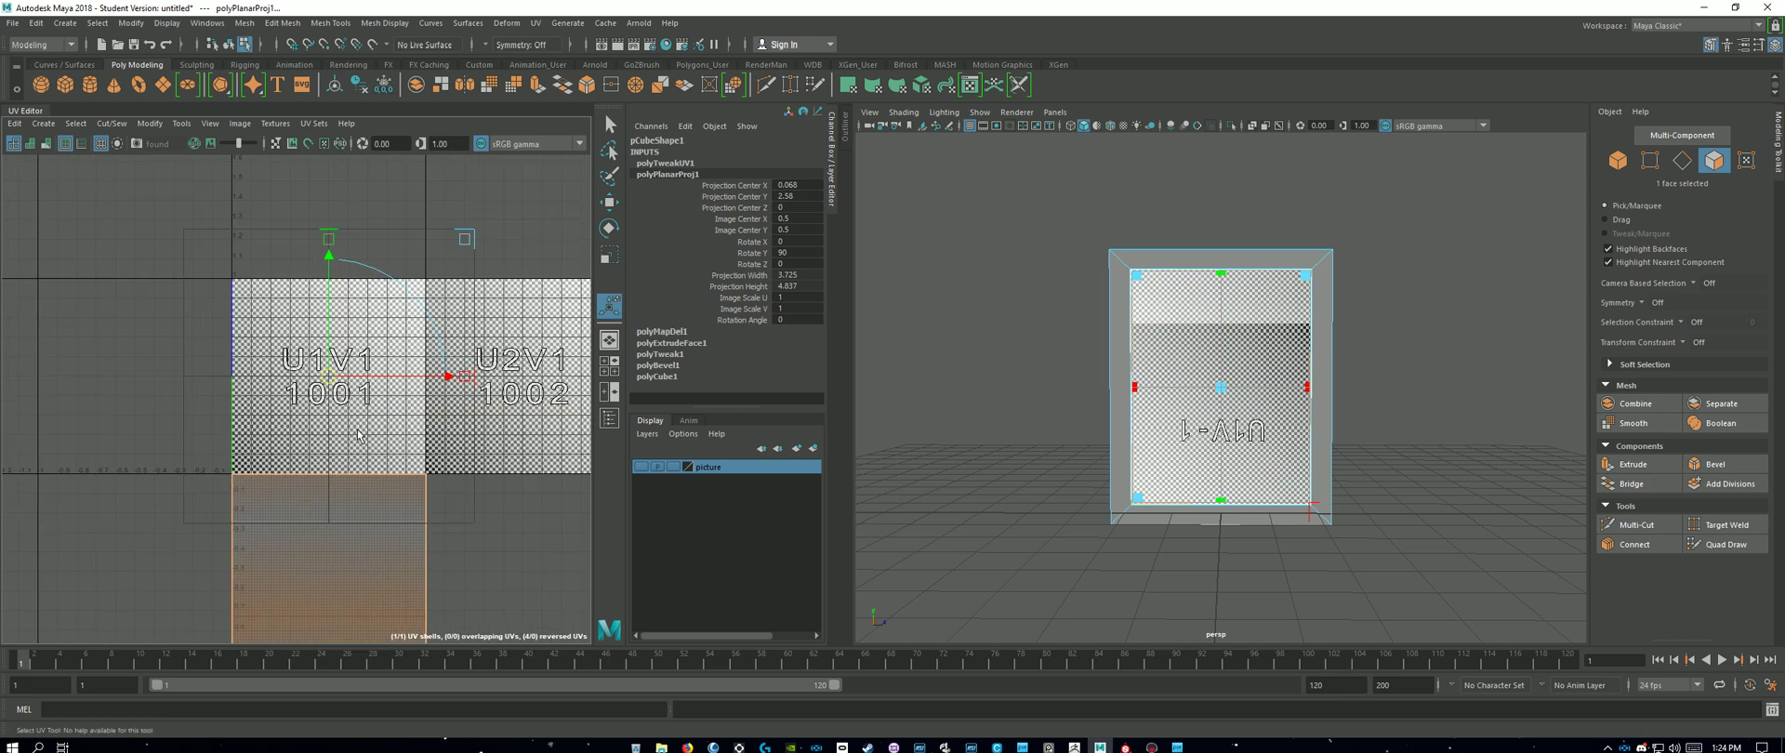
{"action": "scroll", "coordinate": [358, 434], "scroll_direction": "down", "scroll_amount": 3}
Step: Move the panel's UV shell up with the Move tool so that it covers the U1V1 tile
{"action": "key", "text": "w"}
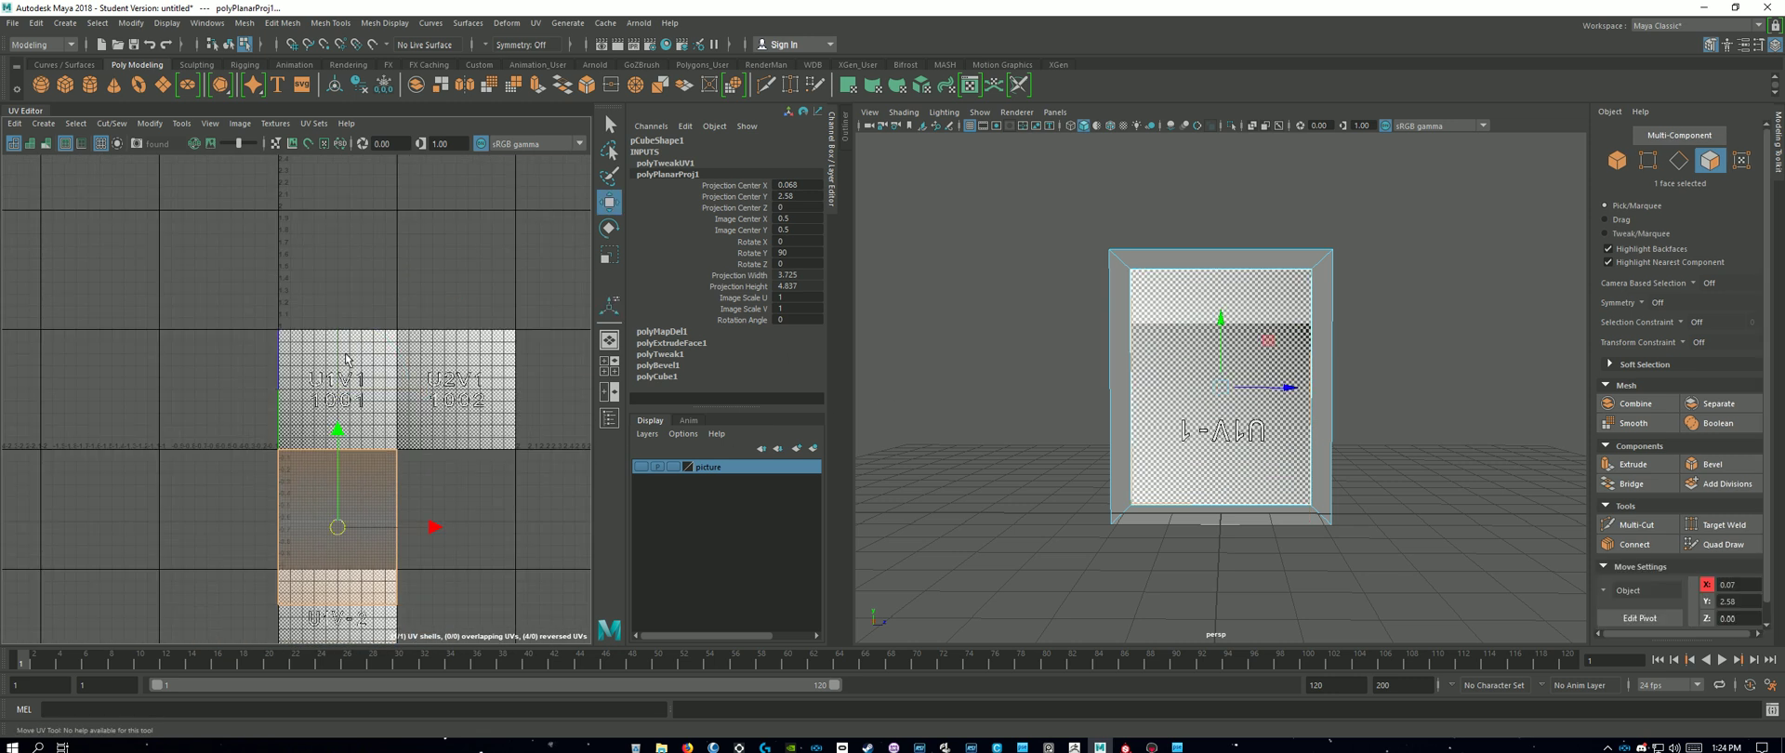
{"action": "left_click_drag", "start_coordinate": [339, 429], "coordinate": [331, 292]}
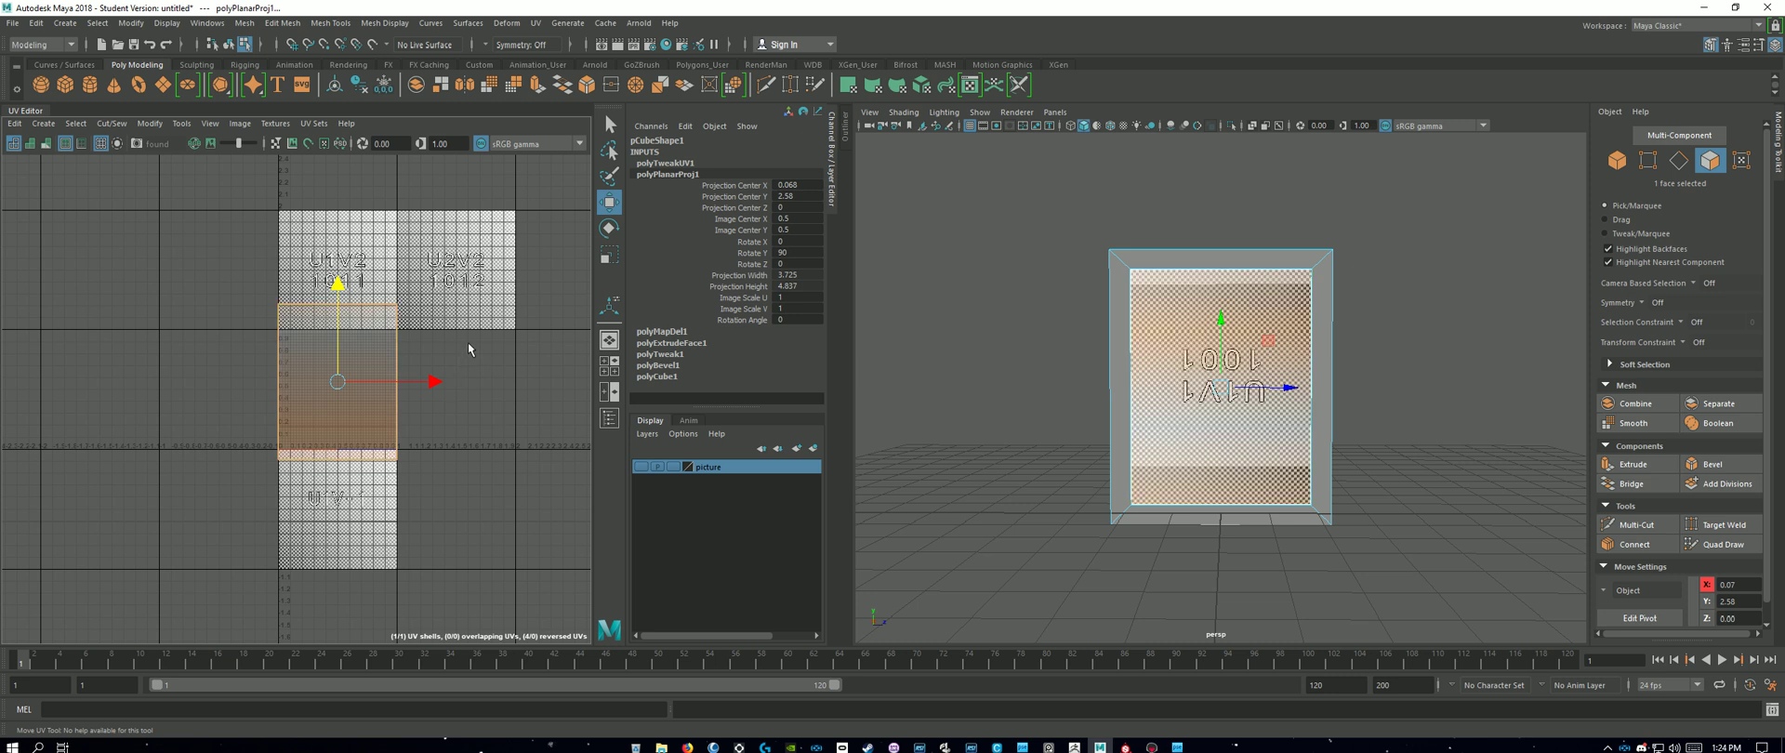
{"action": "right_click", "coordinate": [513, 337], "text": "shift"}
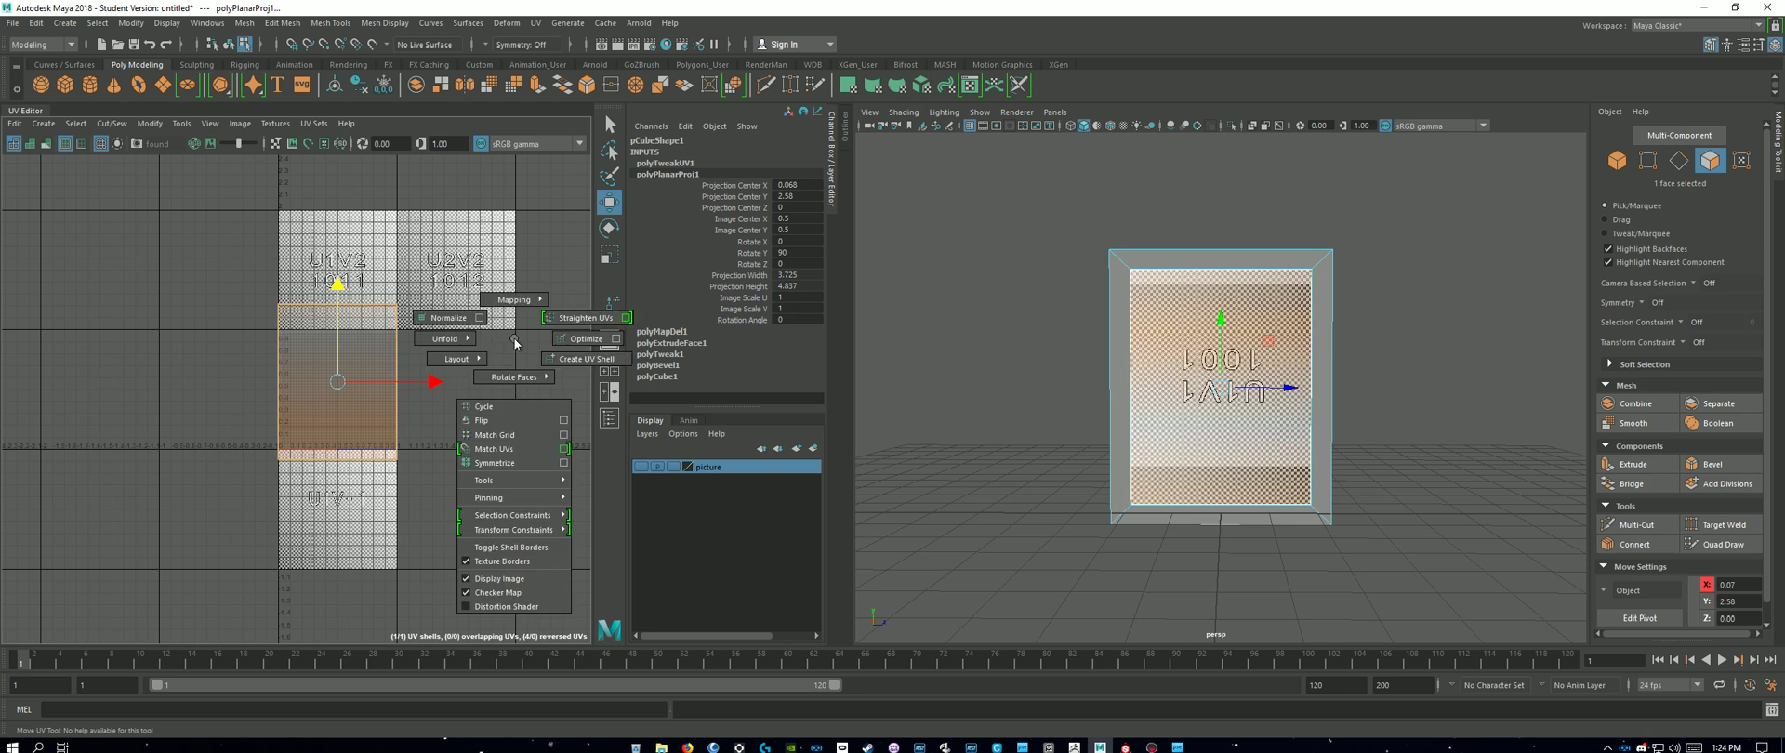
{"action": "right_click_drag", "start_coordinate": [513, 337], "coordinate": [510, 368], "text": "shift"}
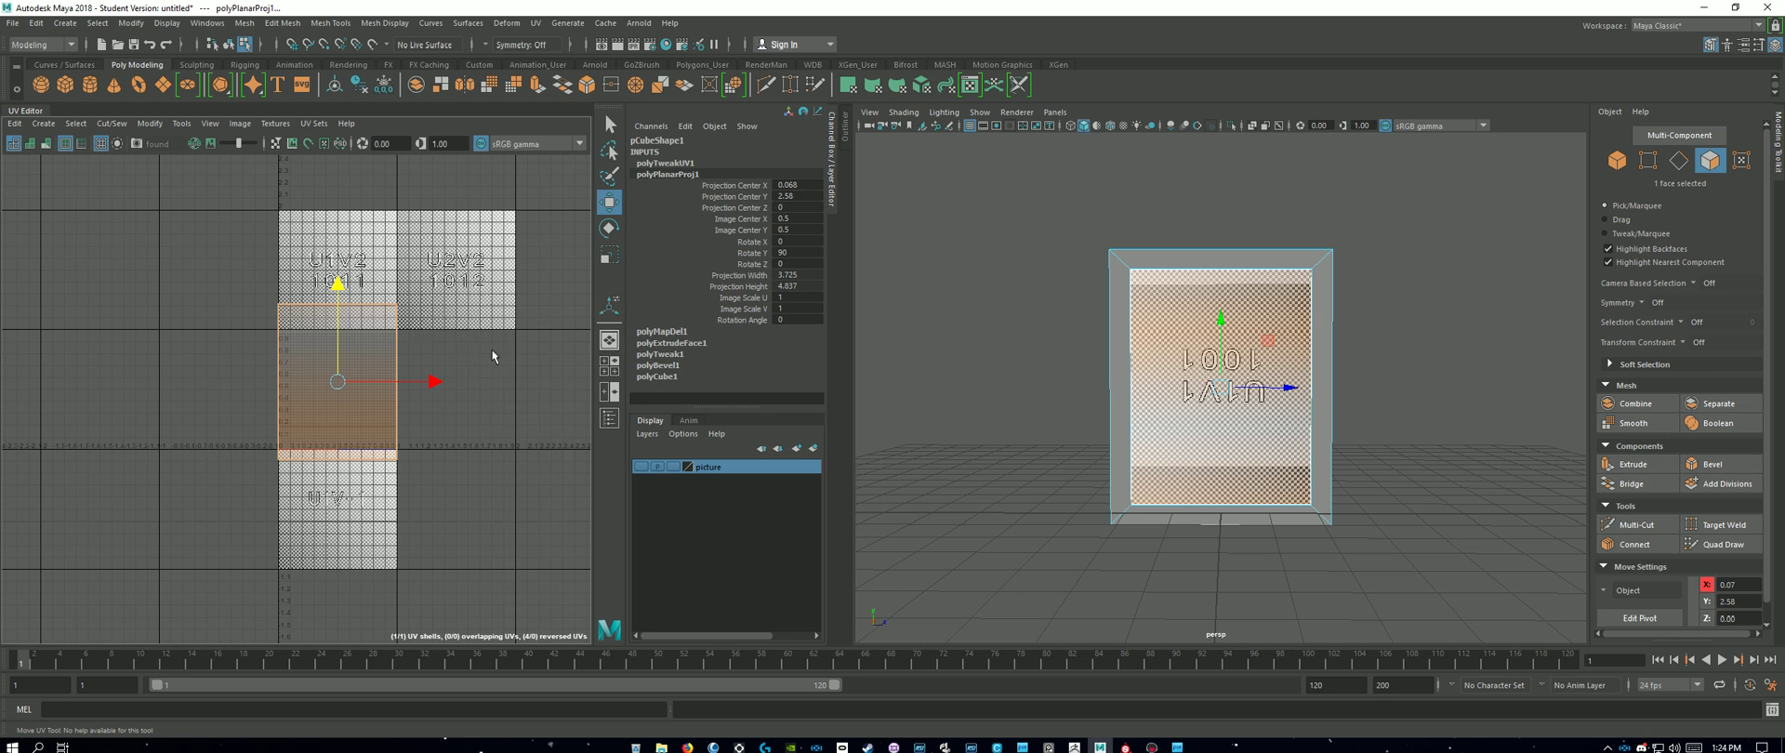
{"action": "key", "text": "ctrl+z"}
{"action": "left_click_drag", "start_coordinate": [342, 436], "coordinate": [383, 318]}
Step: Try flipping the panel's UV shell and flip it back
{"action": "right_click", "coordinate": [505, 371], "text": "shift"}
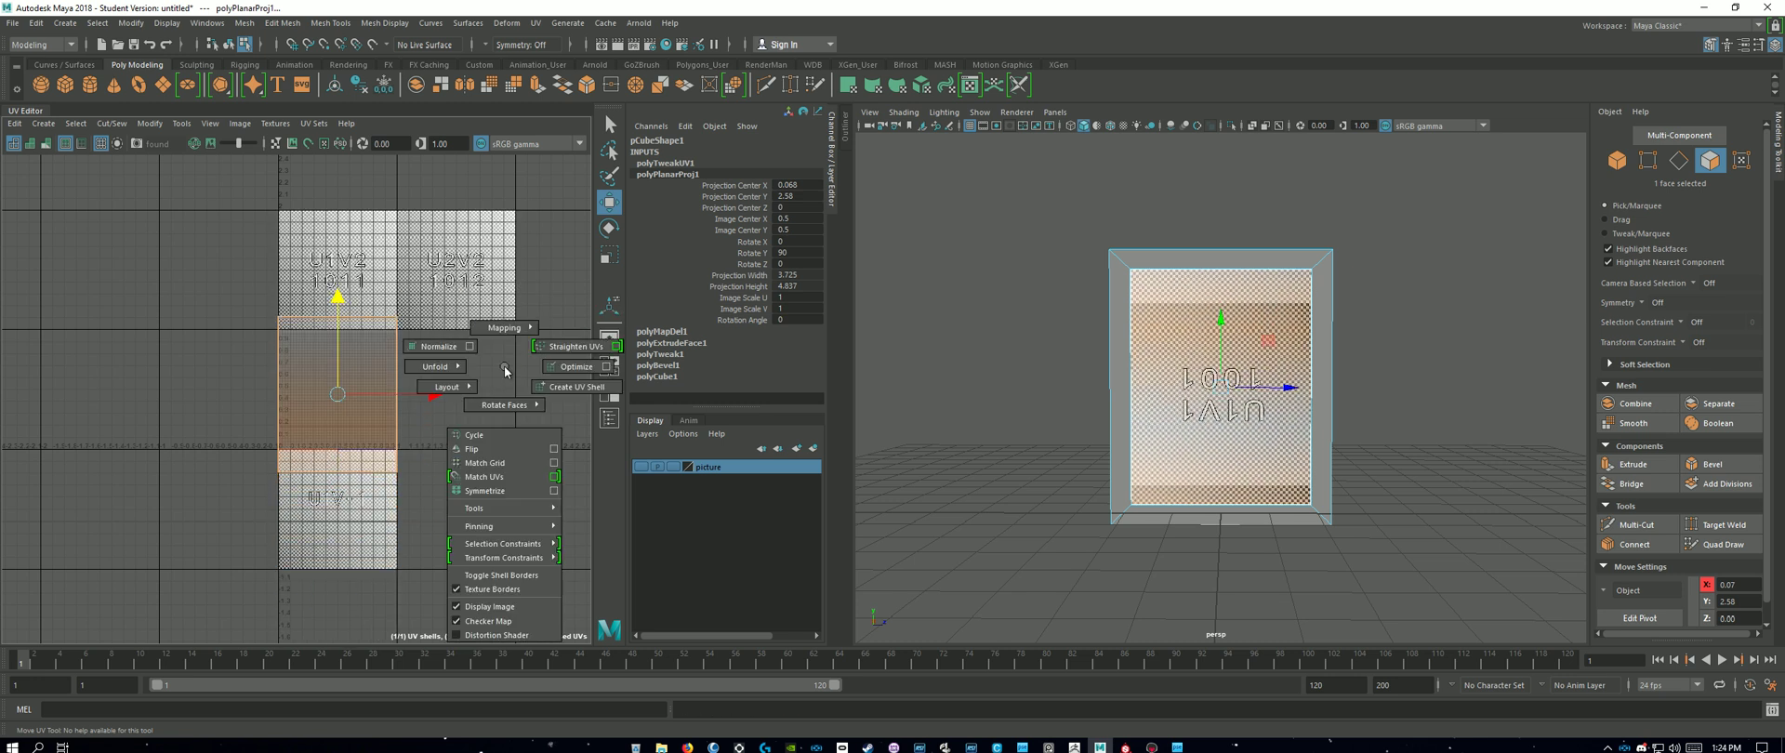
{"action": "left_click", "coordinate": [498, 447]}
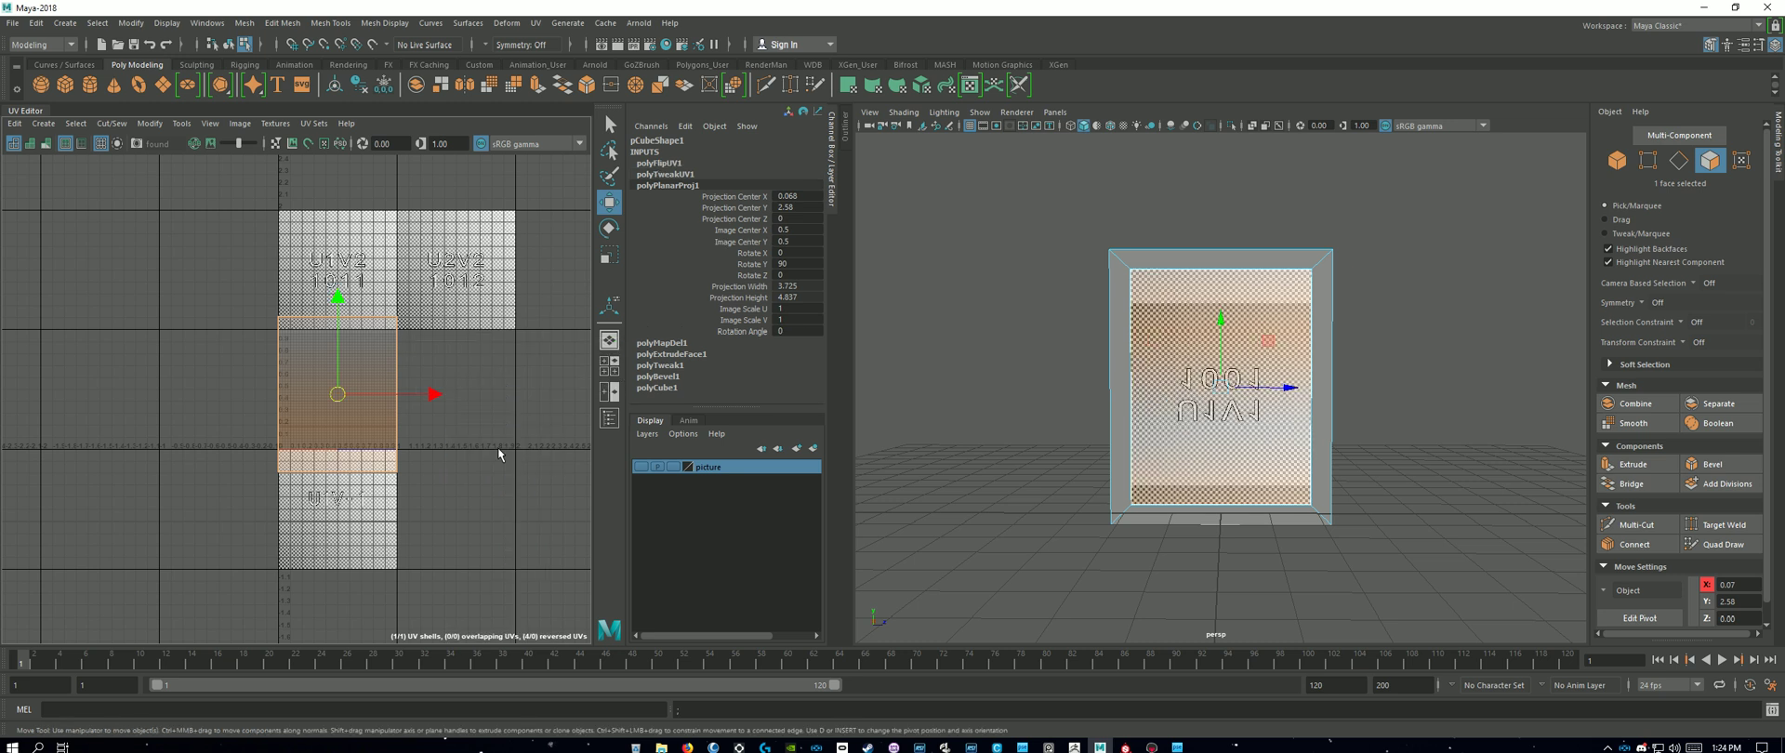
{"action": "right_click", "coordinate": [477, 404], "text": "shift"}
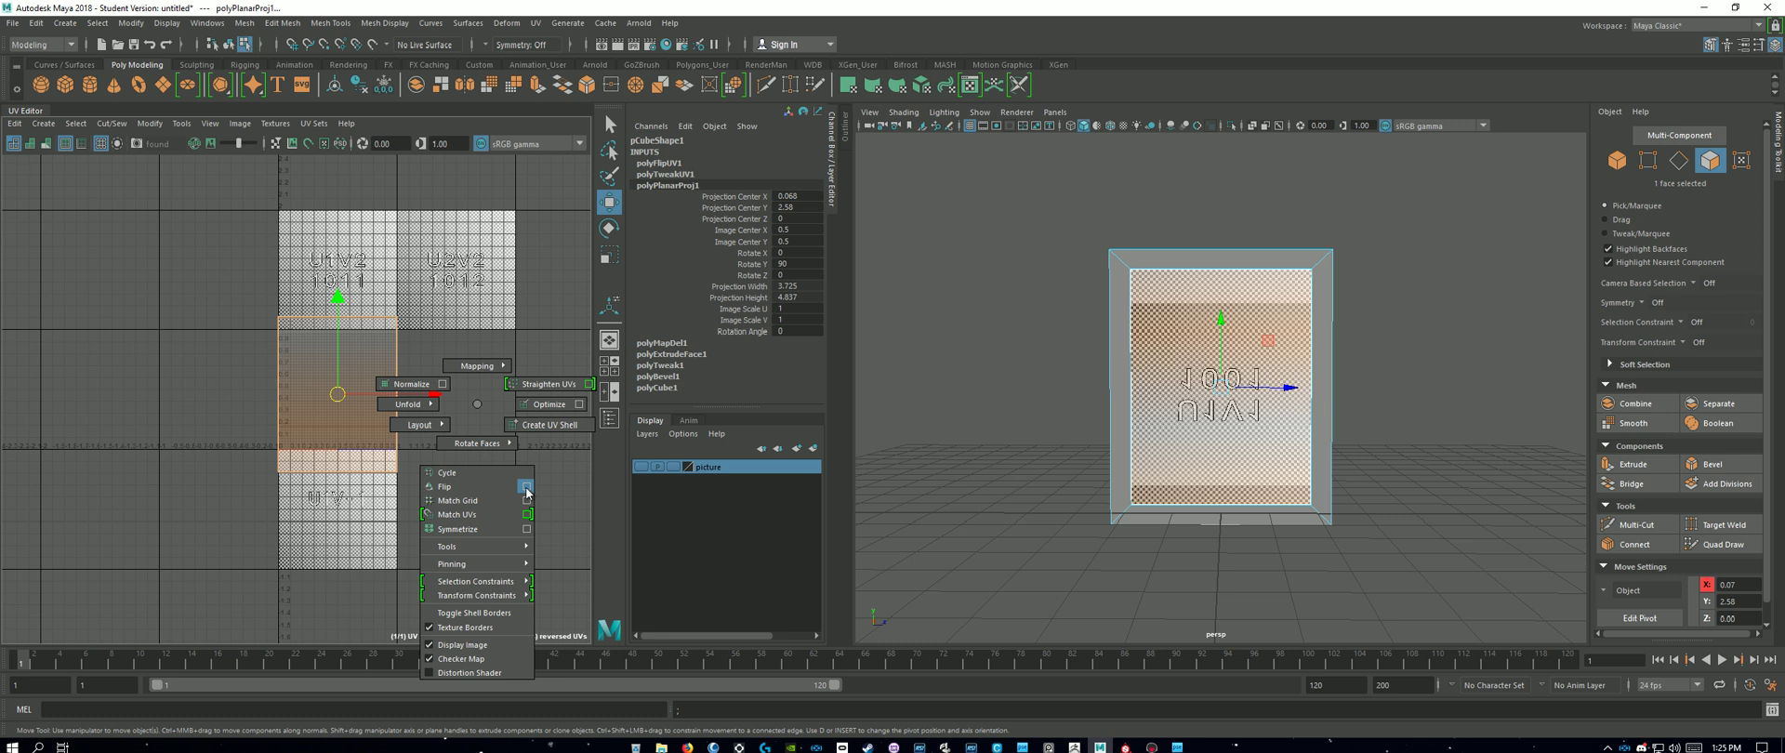
{"action": "left_click", "coordinate": [510, 486]}
Step: Flip the panel's UV shell vertically and horizontally around the pivot so that the checker's tile label reads correctly on the panel
{"action": "right_click", "coordinate": [477, 403], "text": "shift"}
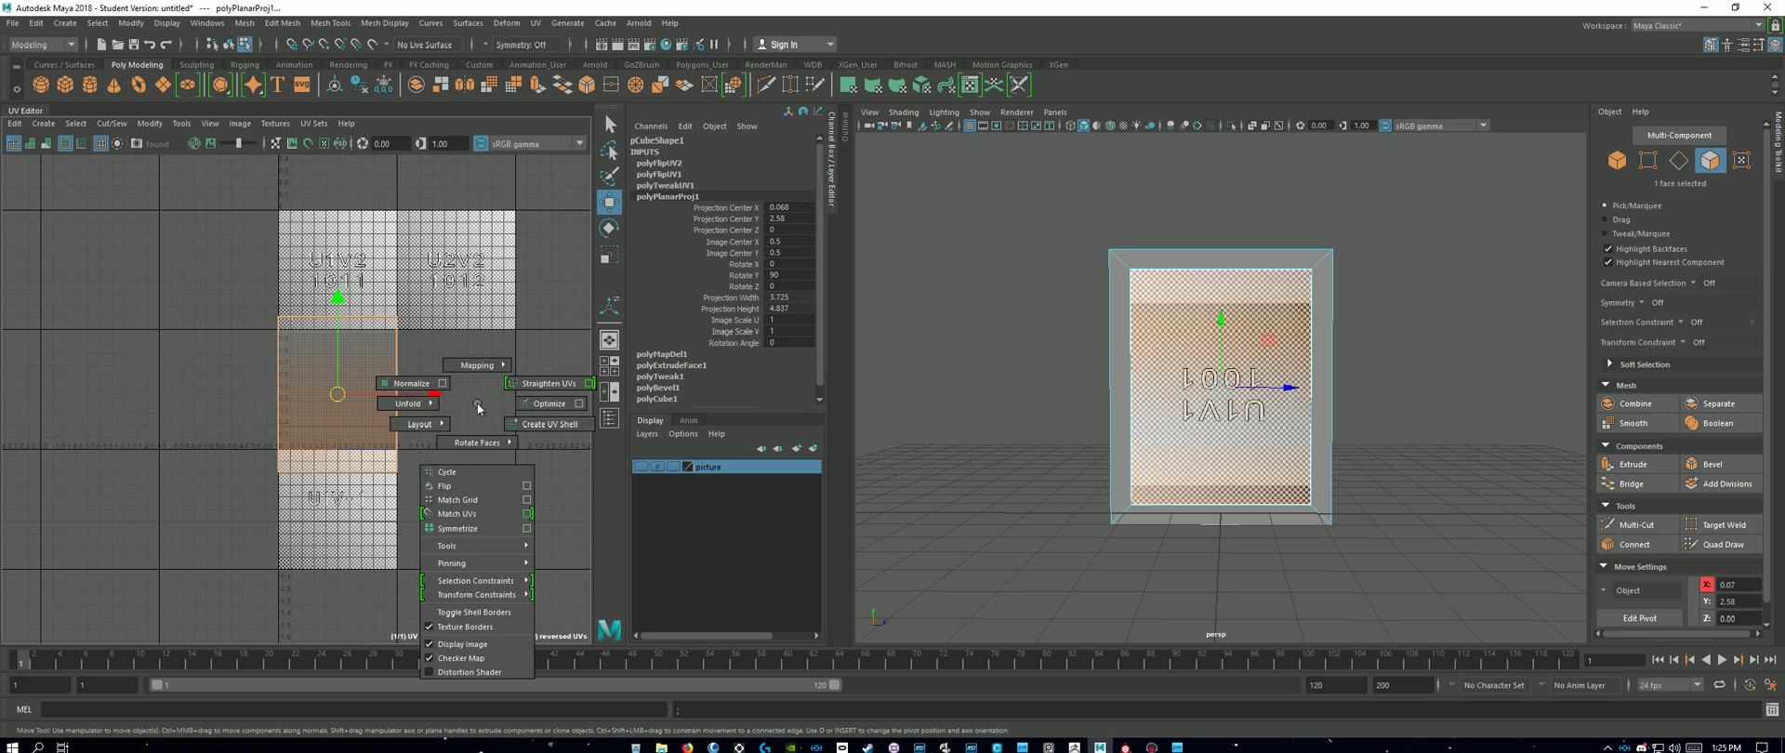
{"action": "left_click", "coordinate": [527, 485]}
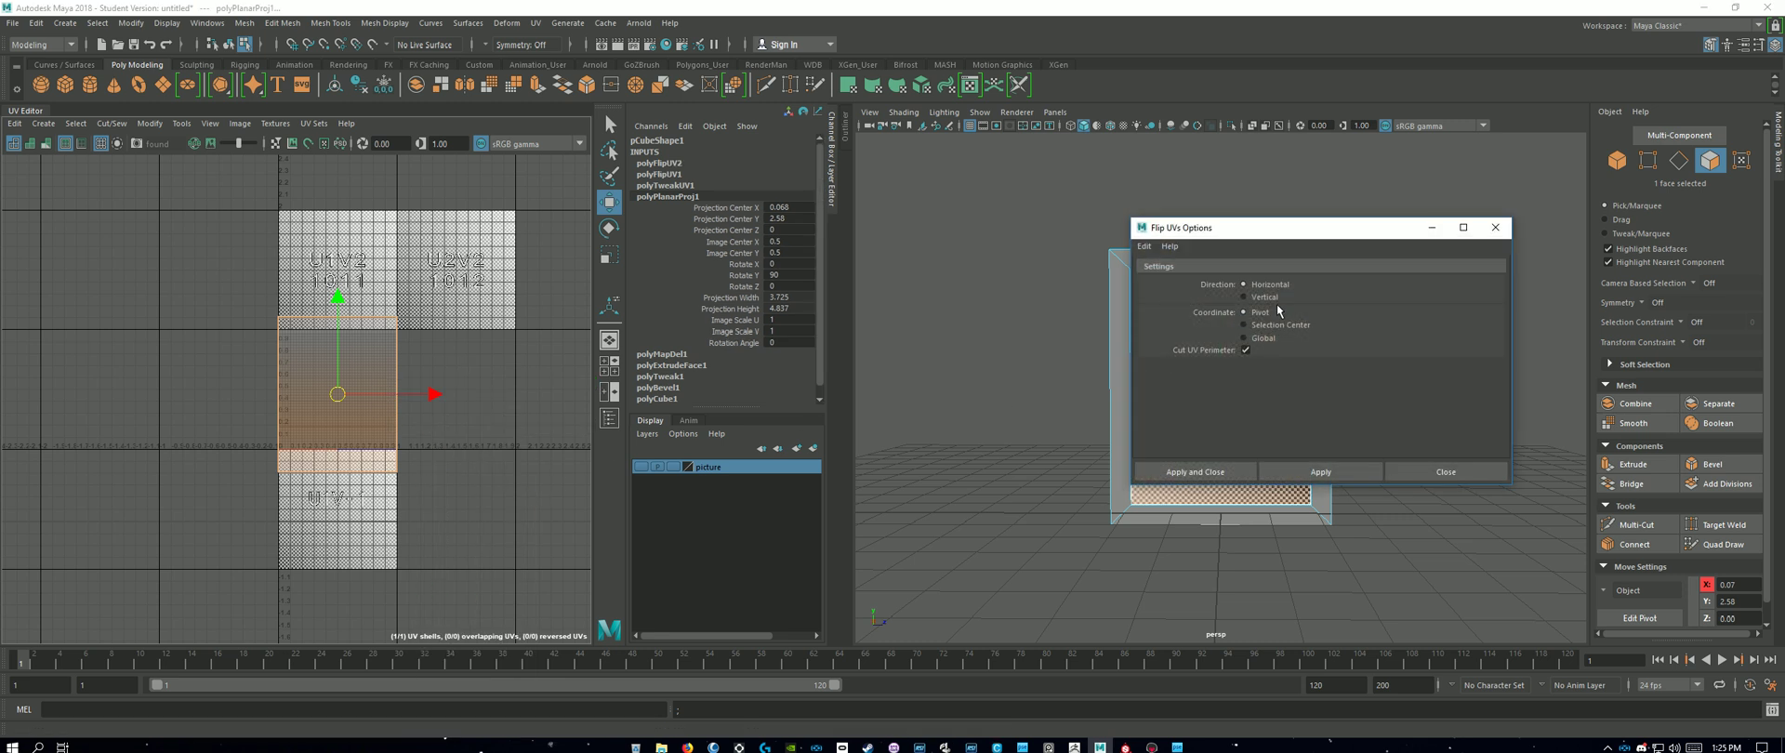
{"action": "left_click", "coordinate": [1232, 475]}
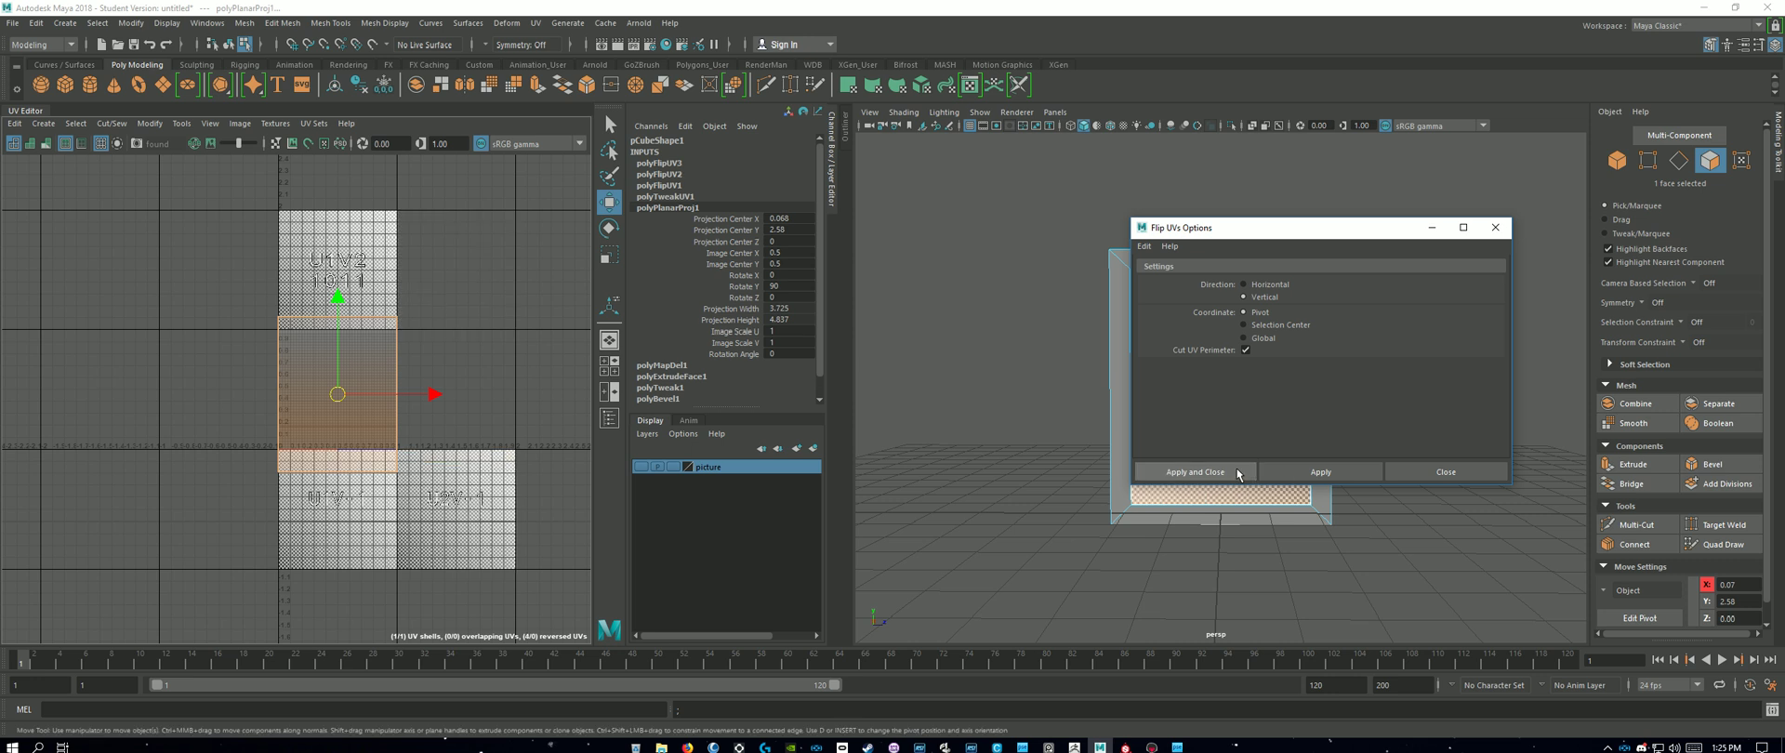
{"action": "right_click_drag", "start_coordinate": [483, 370], "coordinate": [504, 521], "text": "shift"}
{"action": "right_click_drag", "start_coordinate": [494, 388], "coordinate": [543, 478], "text": "shift"}
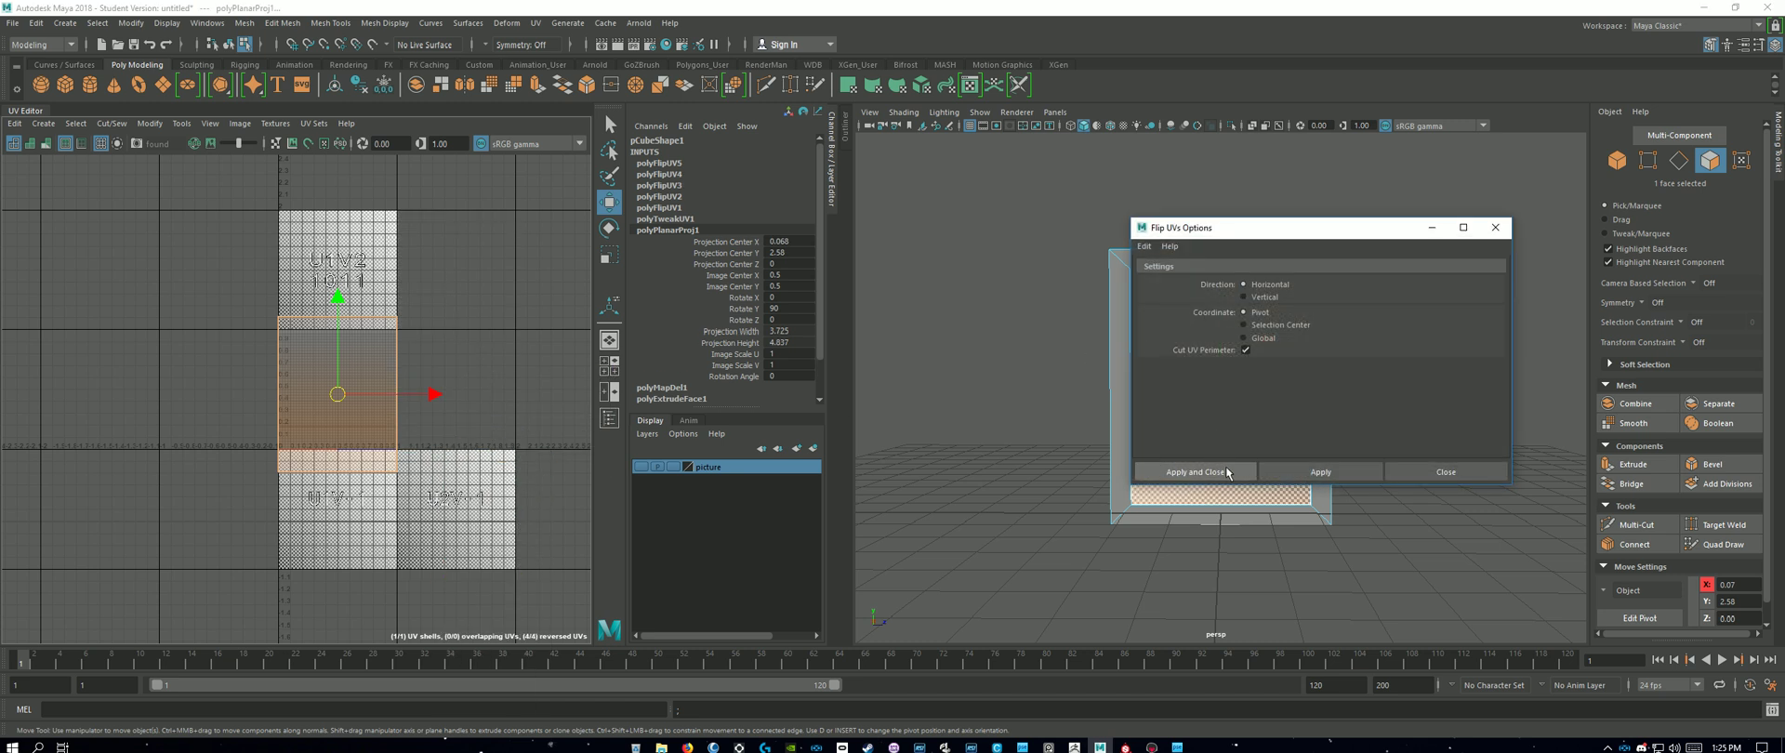
{"action": "left_click", "coordinate": [1218, 471]}
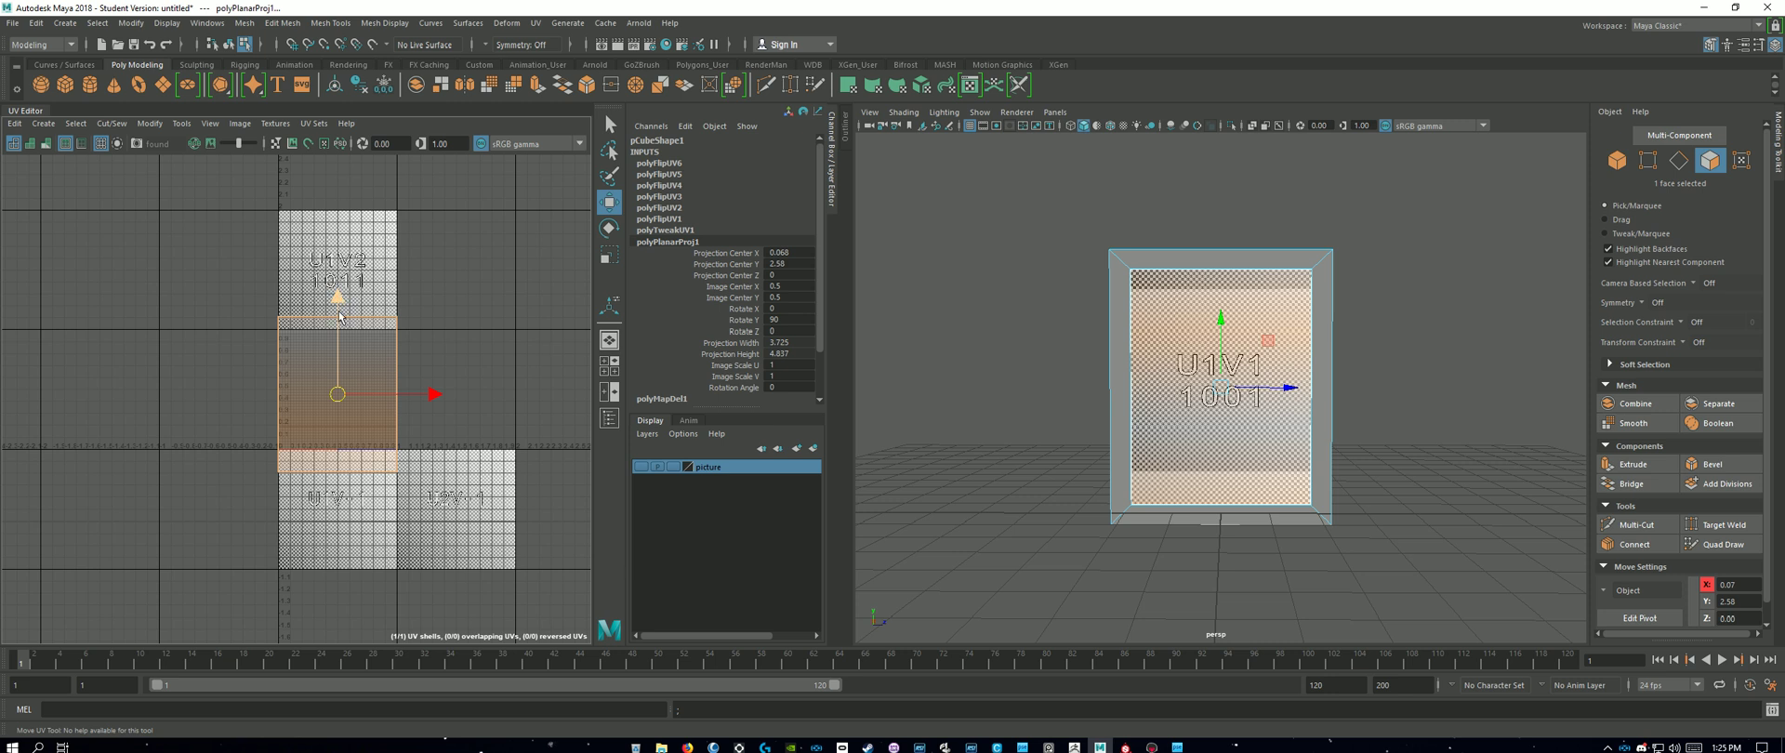
Step: Move the panel's UV shell vertically so that its upper edge lines up with the upper edge of the U1V1 tile
{"action": "mouse_move", "coordinate": [339, 316]}
{"action": "left_mouse_down"}
{"action": "mouse_move", "coordinate": [341, 219]}
{"action": "mouse_move", "coordinate": [340, 331]}
{"action": "left_mouse_up"}
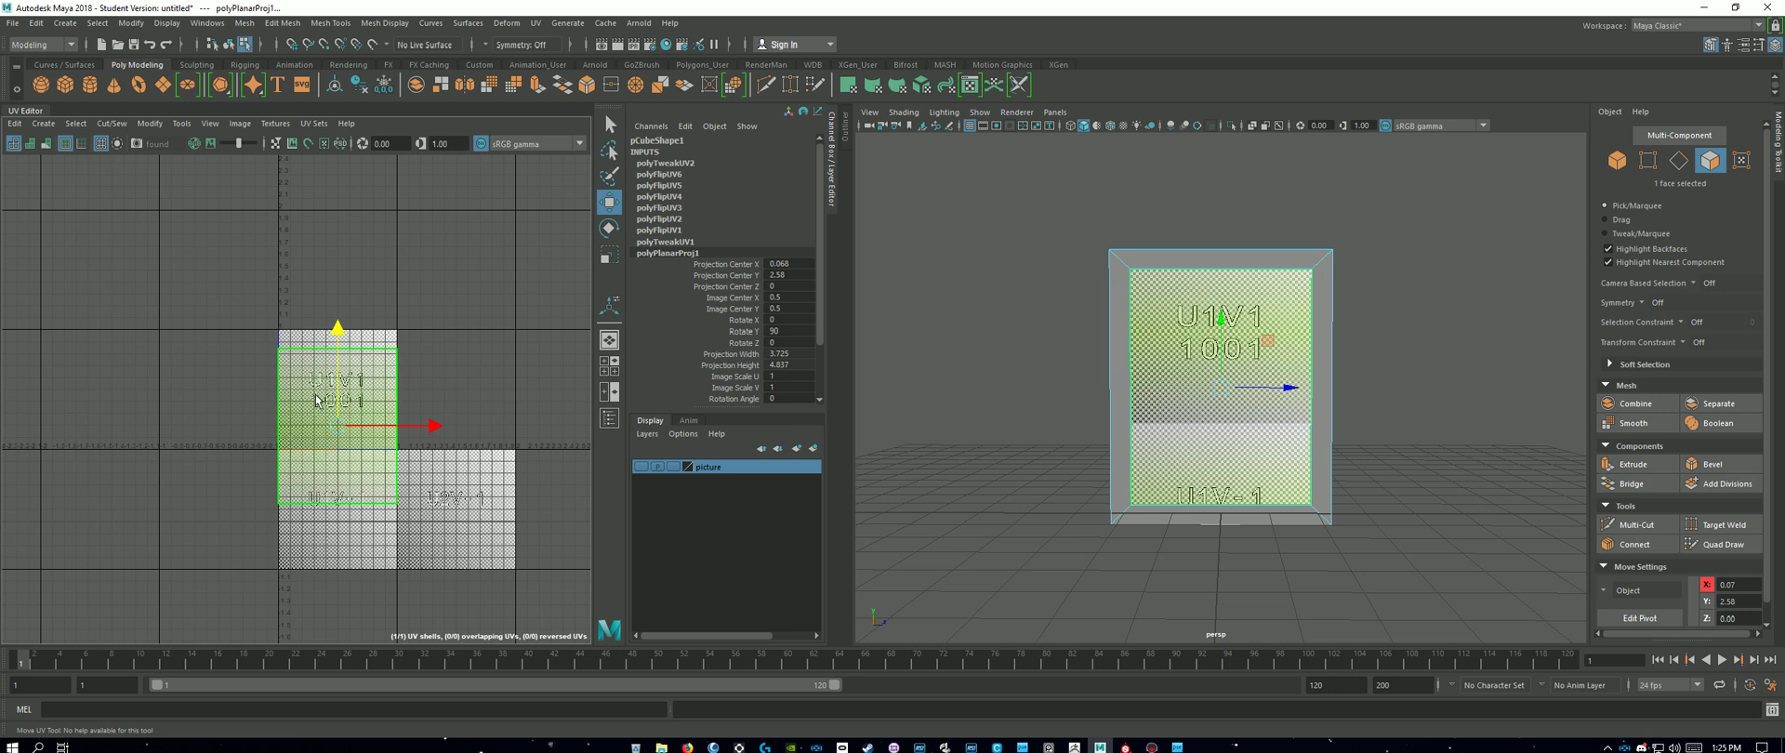
{"action": "left_click_drag", "start_coordinate": [1407, 385], "coordinate": [1417, 436], "text": "alt"}
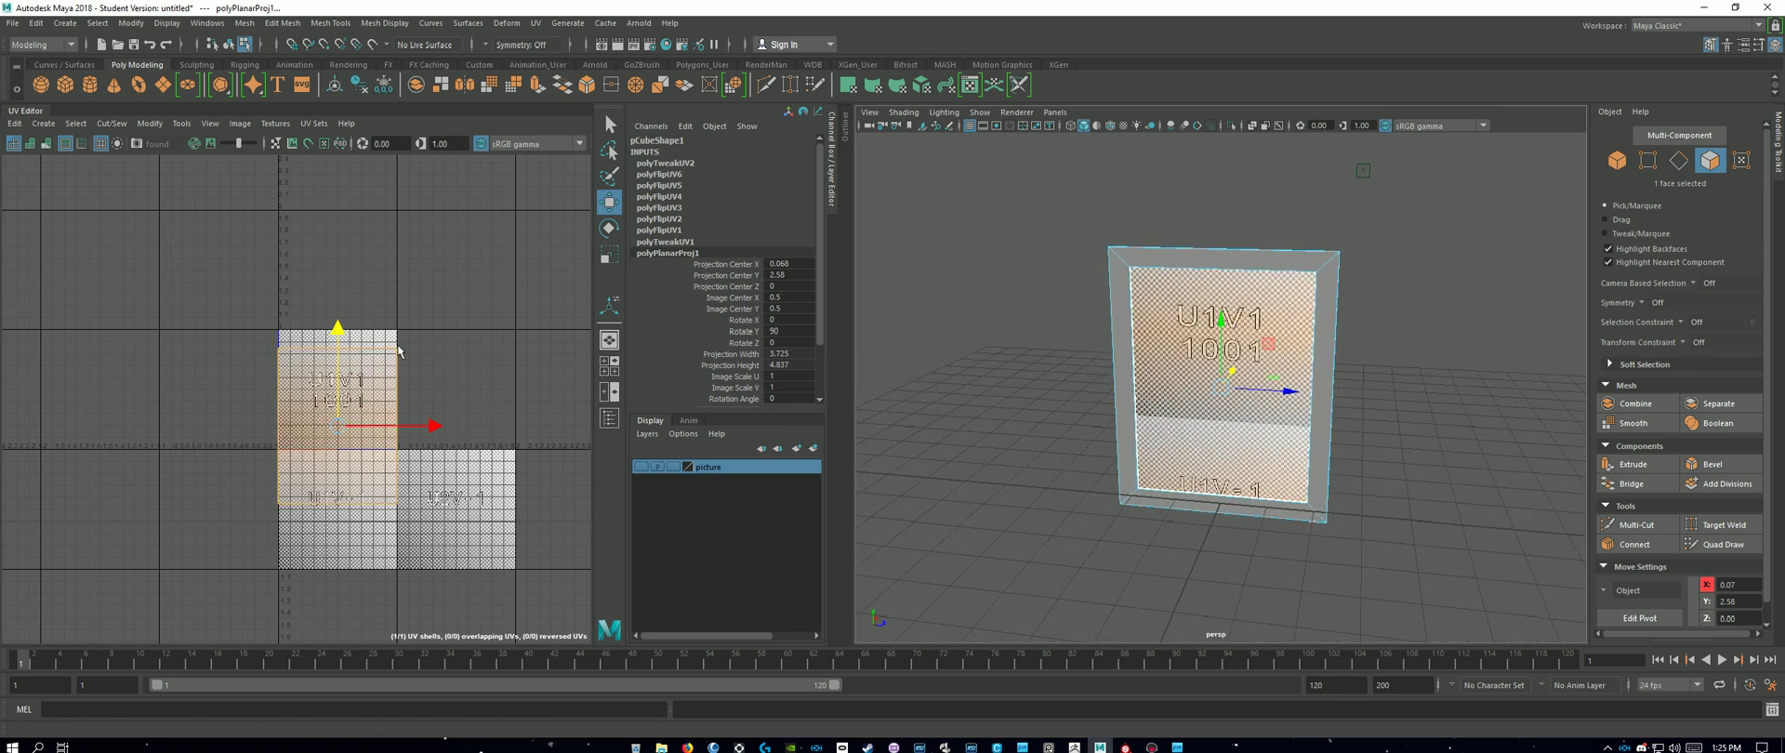
{"action": "mouse_move", "coordinate": [341, 332]}
{"action": "left_mouse_down"}
{"action": "mouse_move", "coordinate": [340, 196]}
{"action": "mouse_move", "coordinate": [348, 317]}
{"action": "left_mouse_up"}
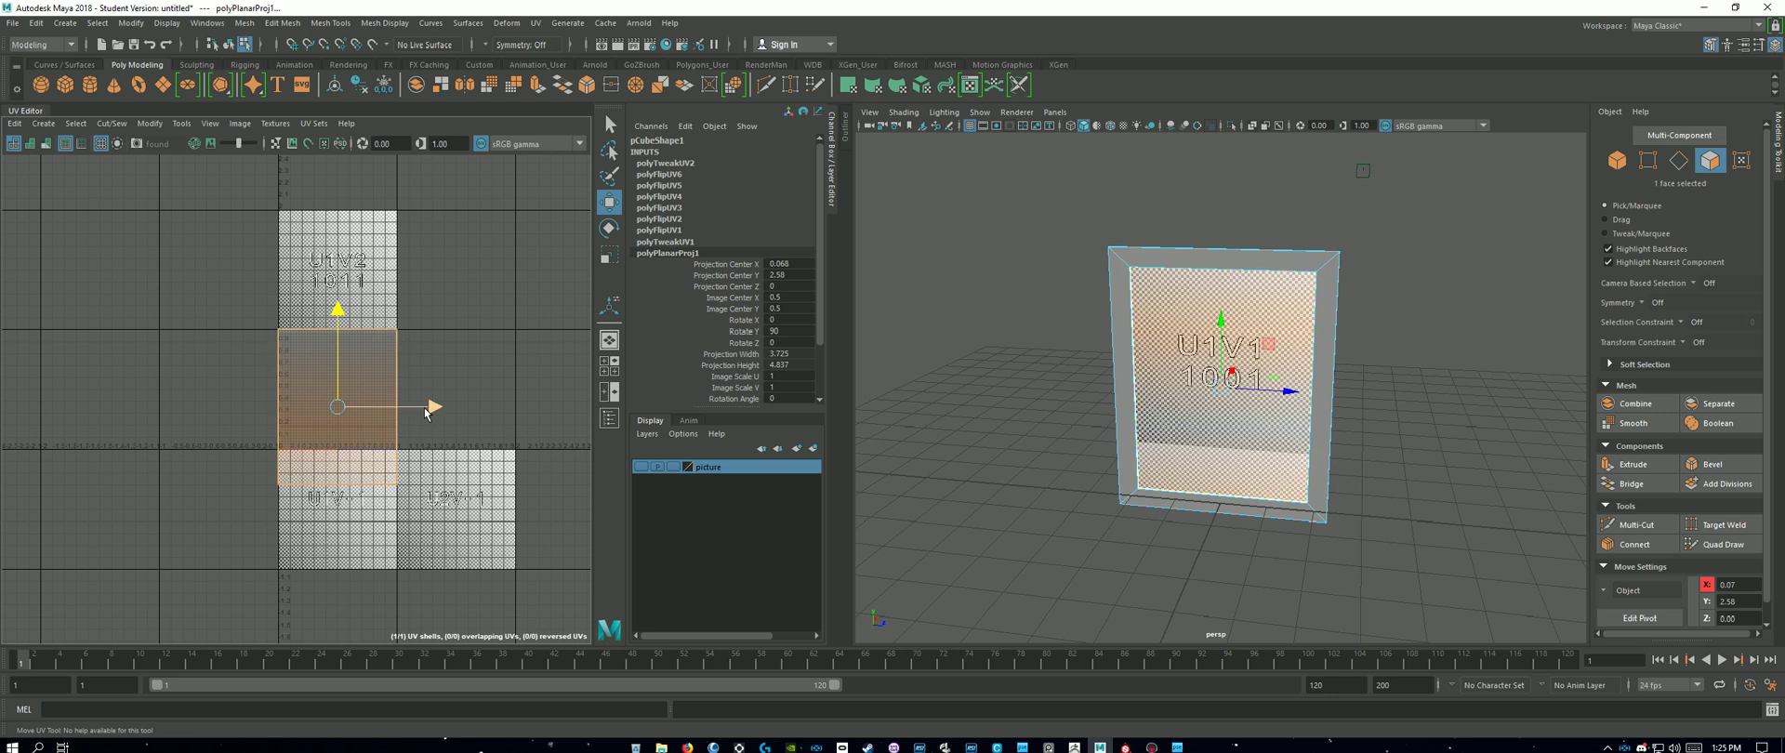
Step: Move the panel's UV shell sideways into the U2V1 tile and turn off the checker map
{"action": "left_click_drag", "start_coordinate": [425, 414], "coordinate": [552, 415]}
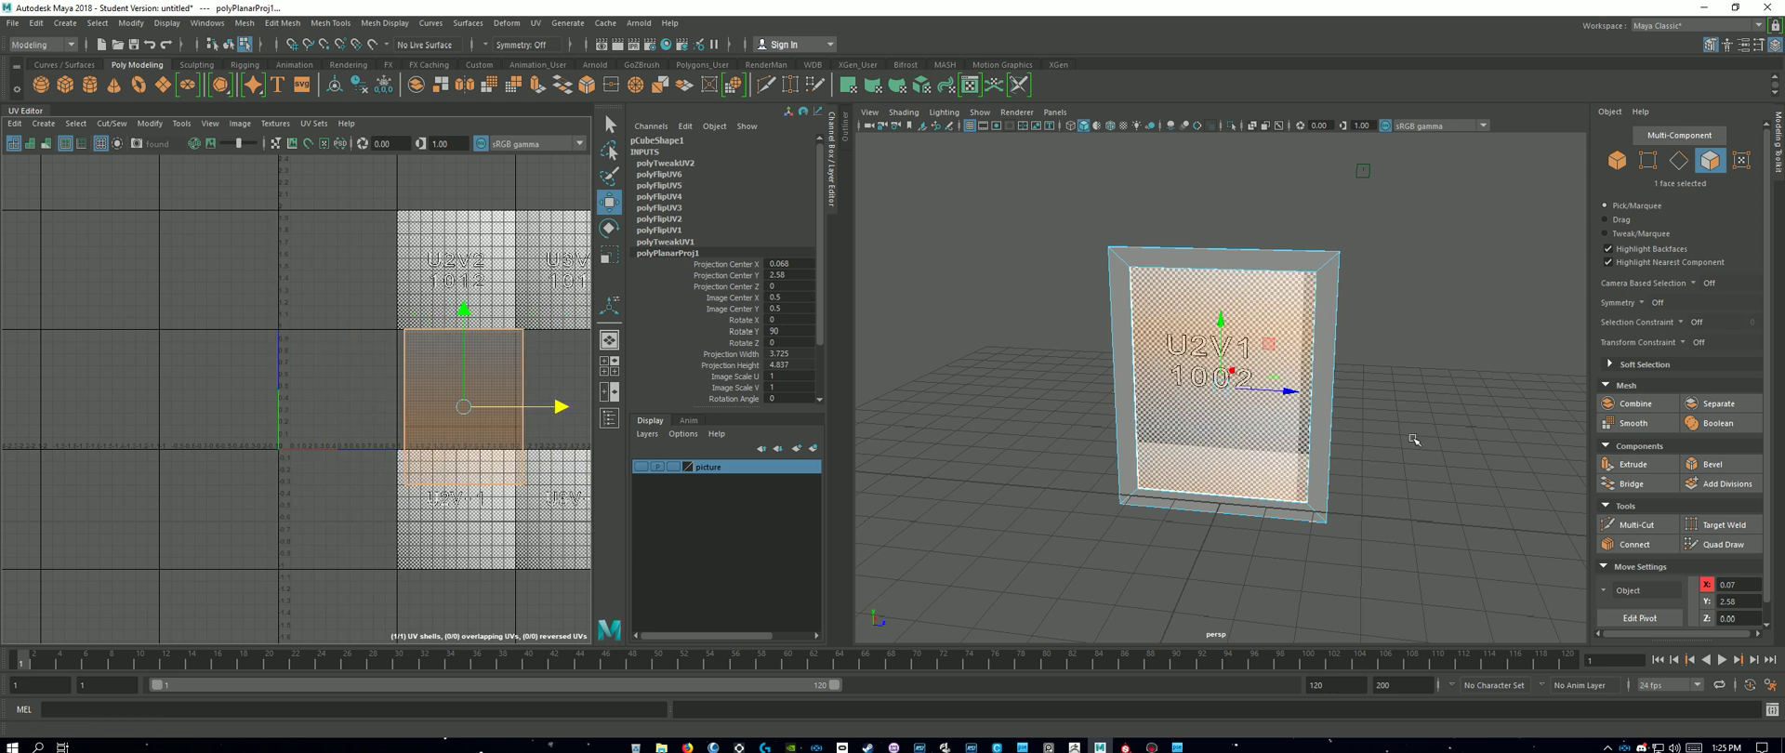
{"action": "mouse_move", "coordinate": [1460, 428]}
{"action": "left_mouse_down", "text": "alt"}
{"action": "mouse_move", "coordinate": [1466, 458]}
{"action": "mouse_move", "coordinate": [1451, 437]}
{"action": "left_mouse_up", "text": "alt"}
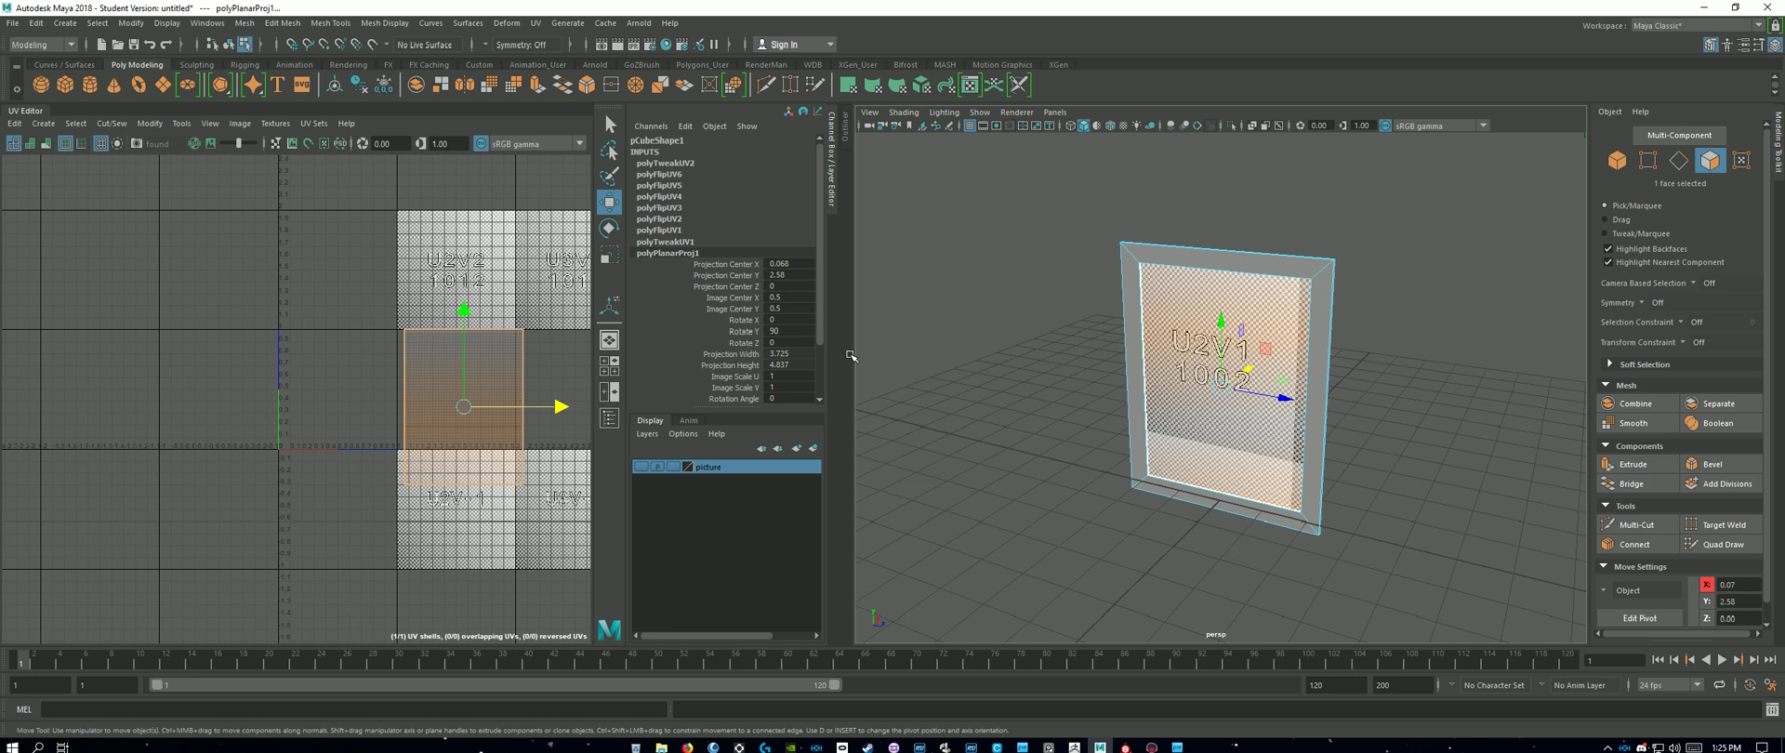
{"action": "left_click", "coordinate": [274, 124]}
{"action": "left_click", "coordinate": [299, 149]}
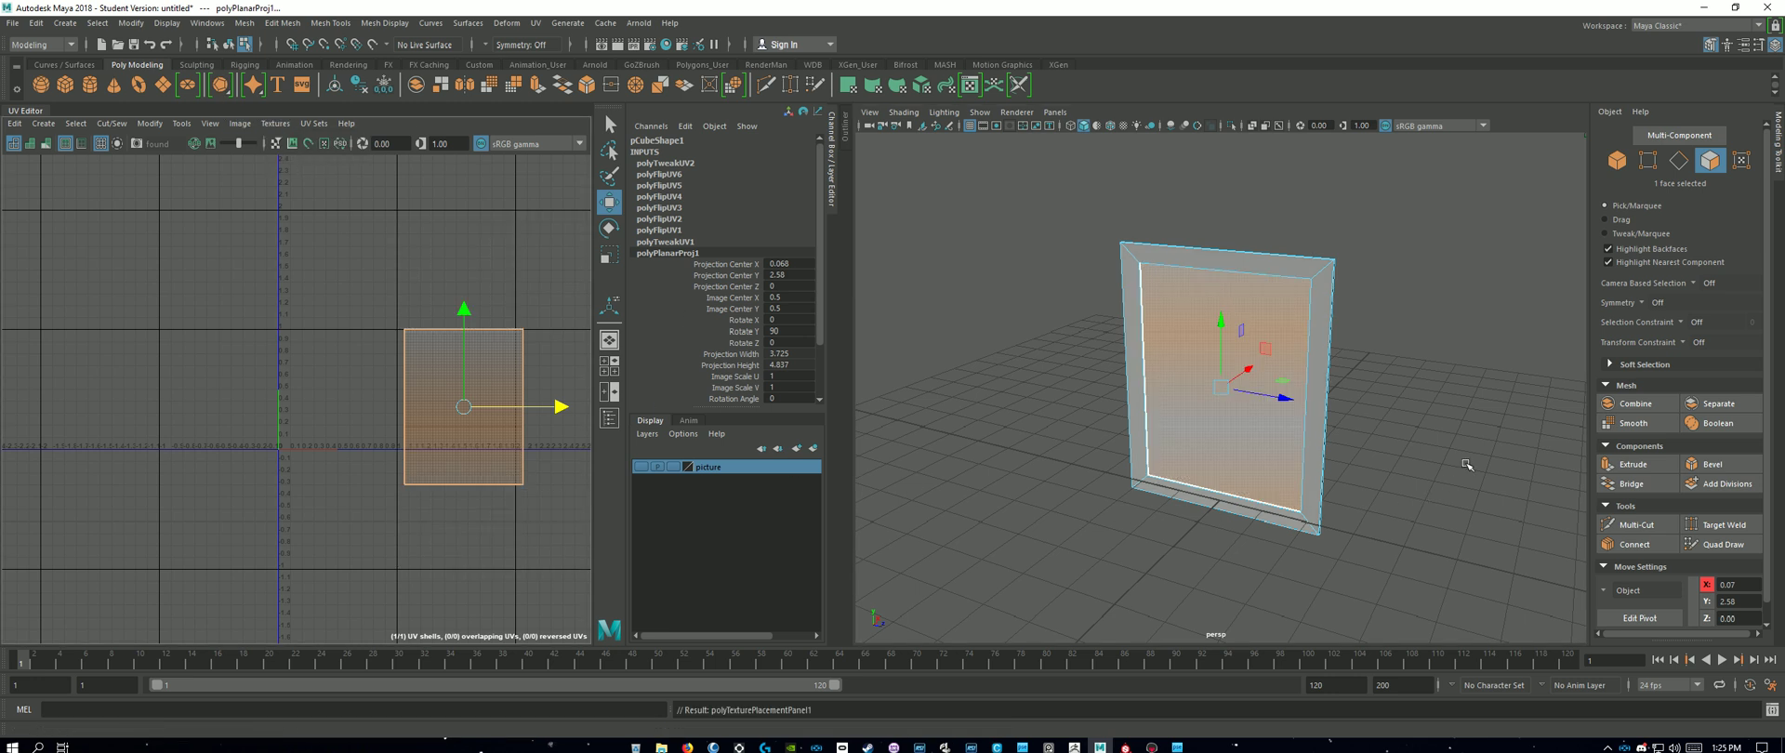
Step: Apply a planar UV projection from the X axis, fitted to the bounding box, to the four front faces of the frame border
{"action": "left_click_drag", "start_coordinate": [1446, 363], "coordinate": [1477, 414], "text": "alt"}
{"action": "left_click", "coordinate": [1336, 296]}
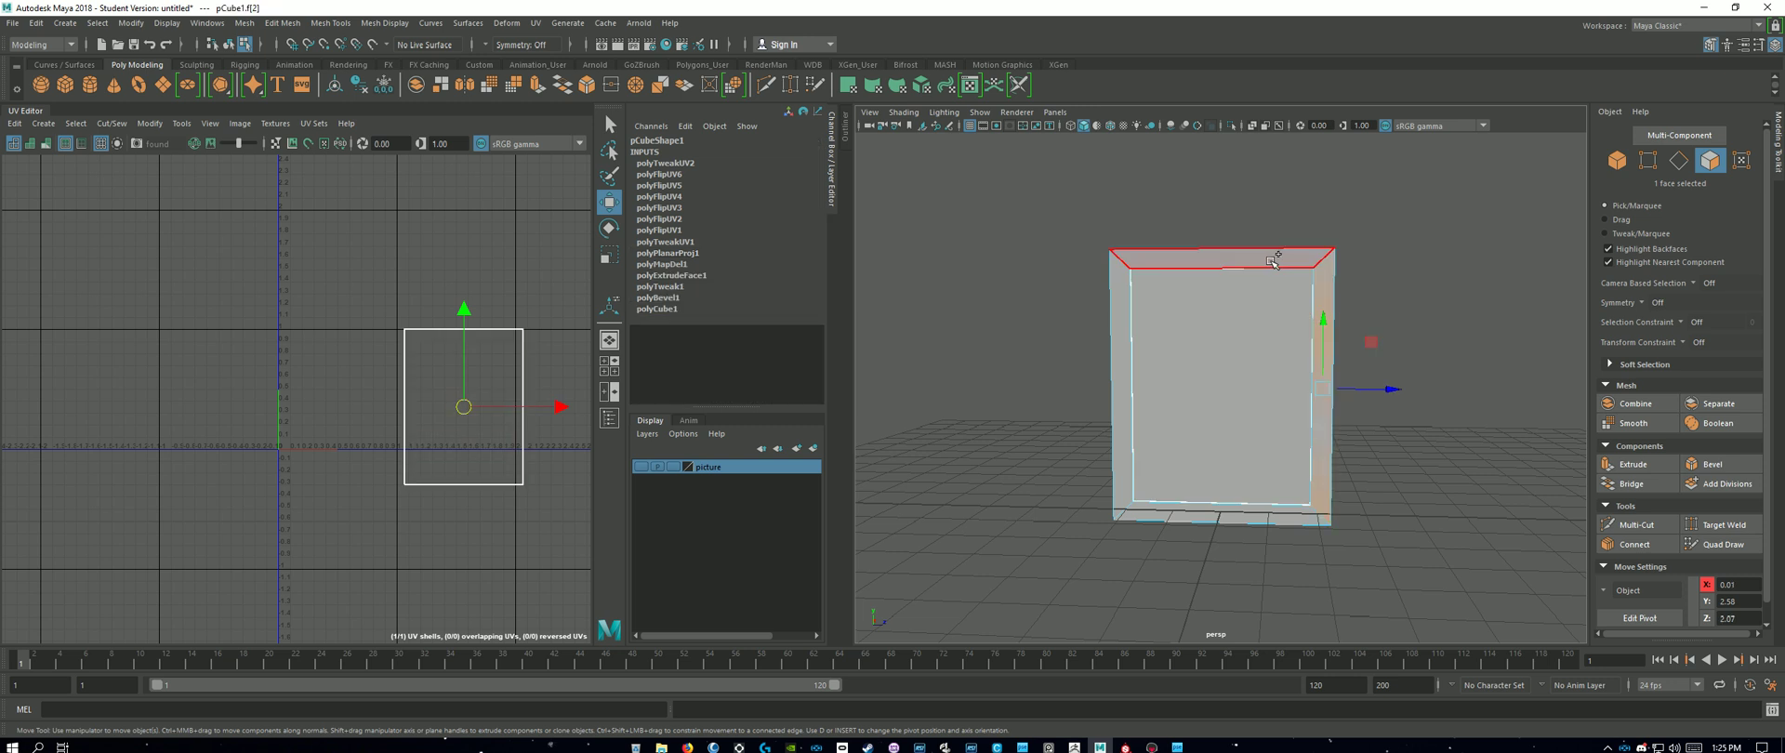
{"action": "left_click", "coordinate": [1121, 346], "text": "shift"}
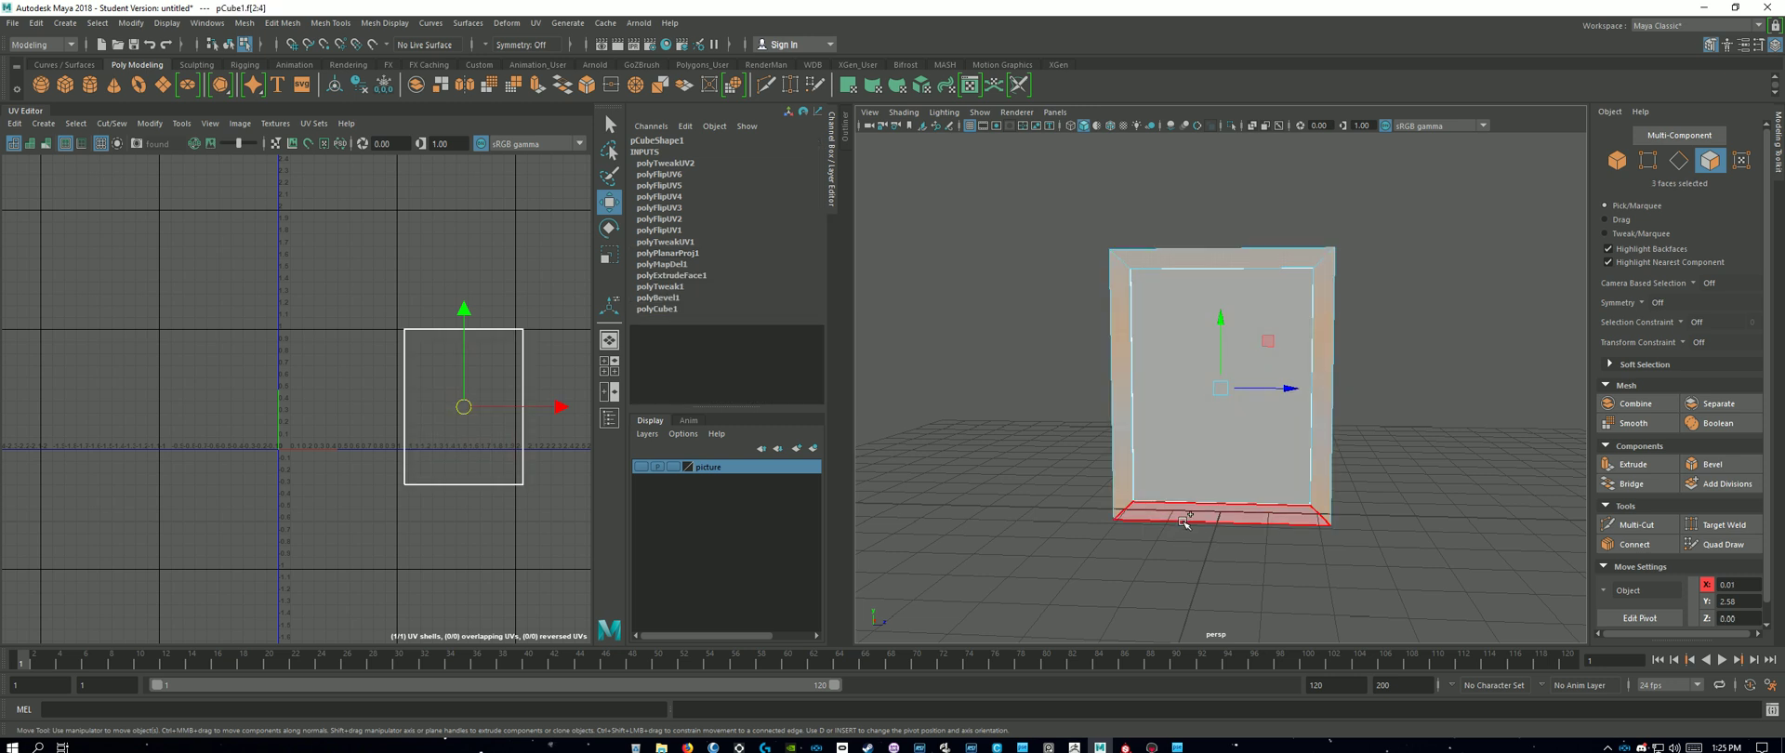
{"action": "left_click", "coordinate": [1200, 514], "text": "shift"}
{"action": "left_click_drag", "start_coordinate": [1488, 458], "coordinate": [1359, 448], "text": "alt"}
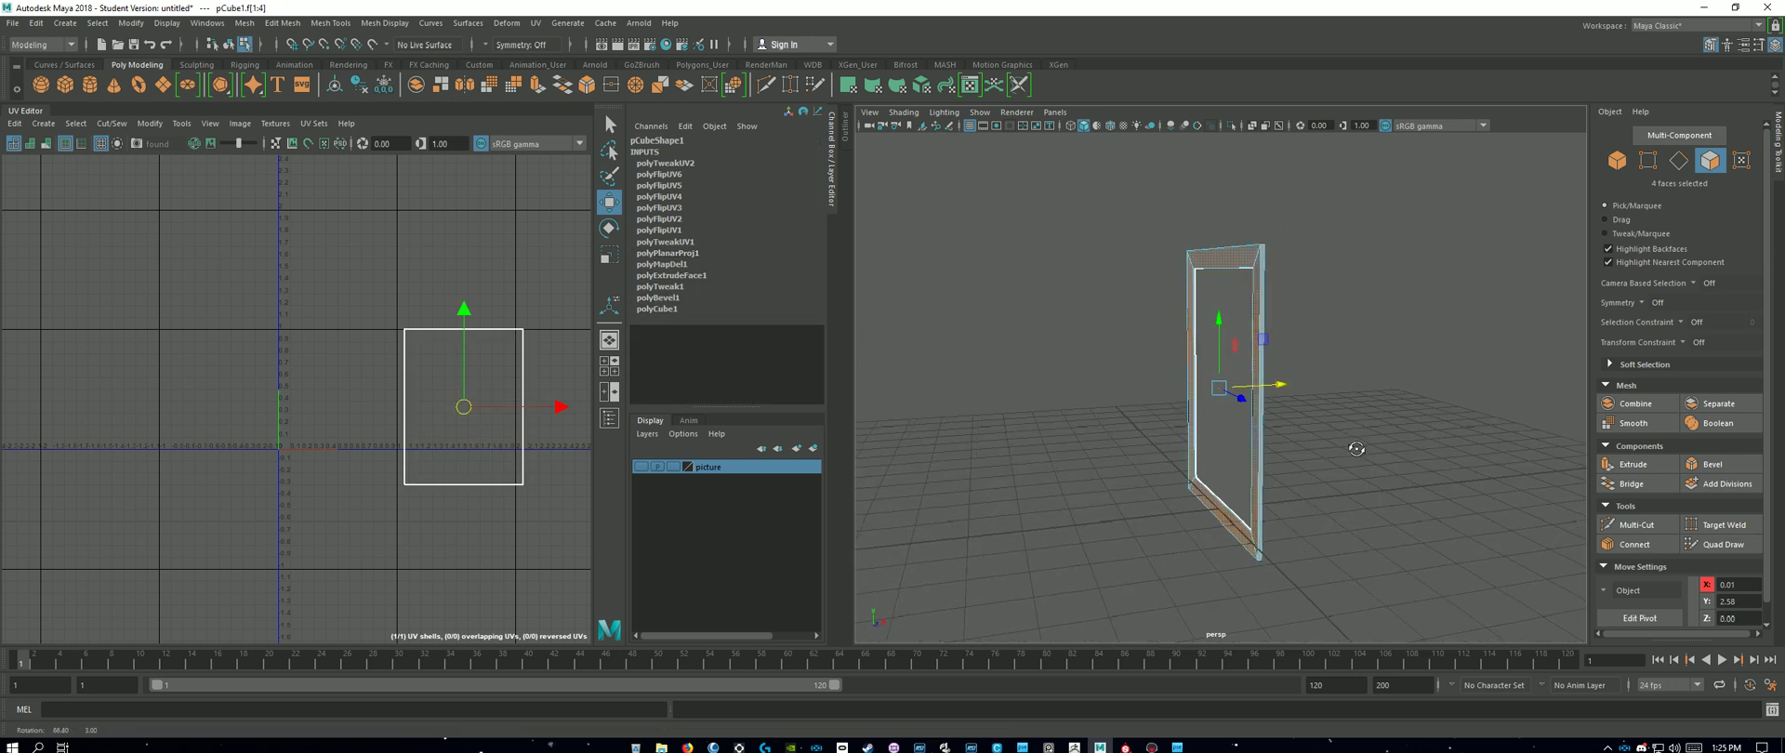
{"action": "scroll", "coordinate": [1281, 284], "scroll_direction": "up", "scroll_amount": 3}
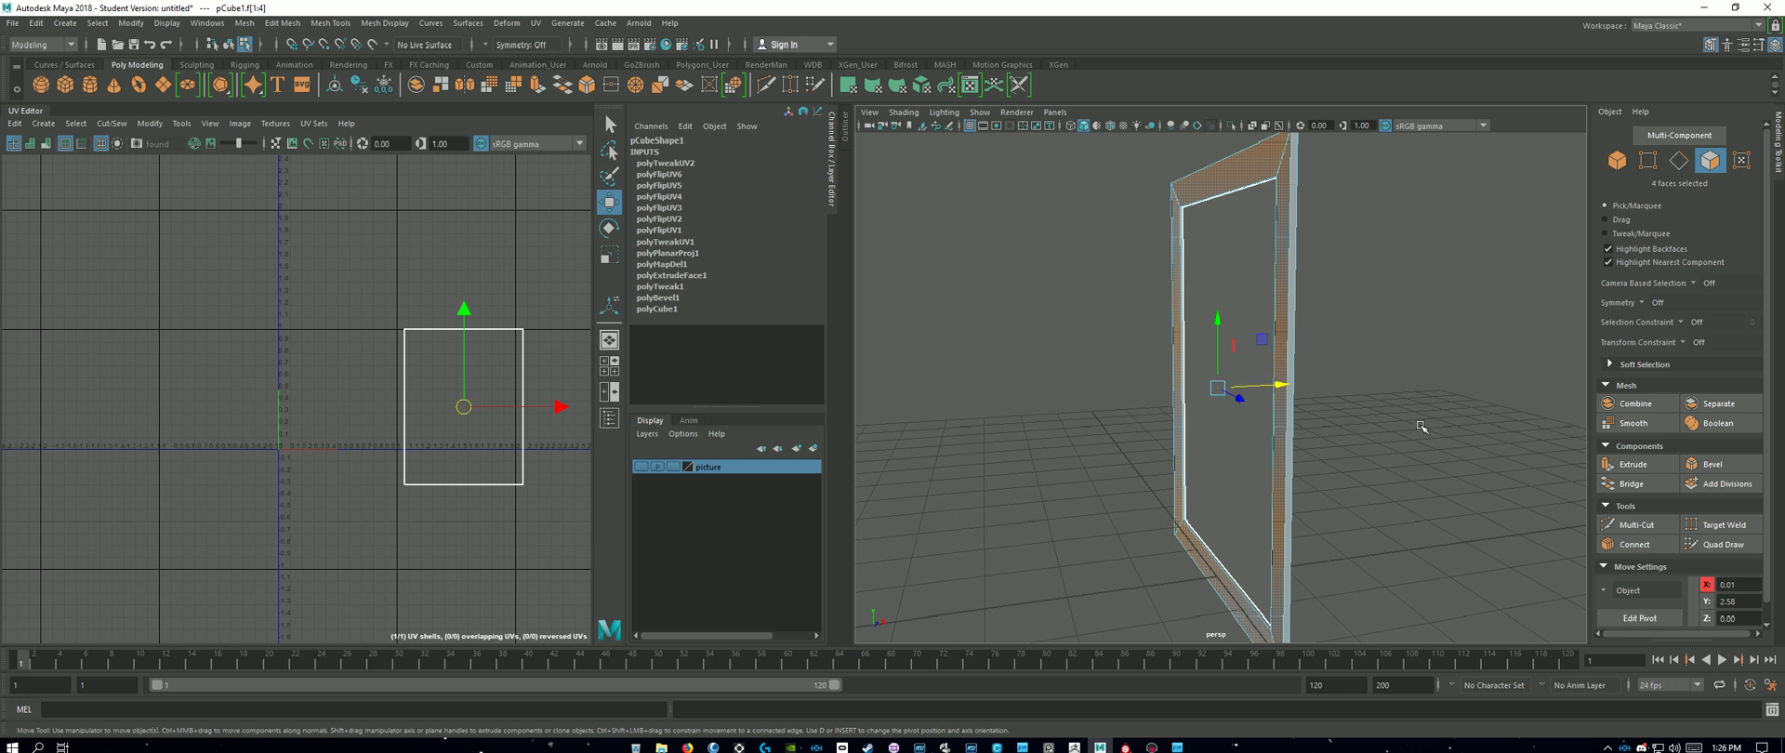
{"action": "left_click_drag", "start_coordinate": [1421, 426], "coordinate": [1237, 400], "text": "alt"}
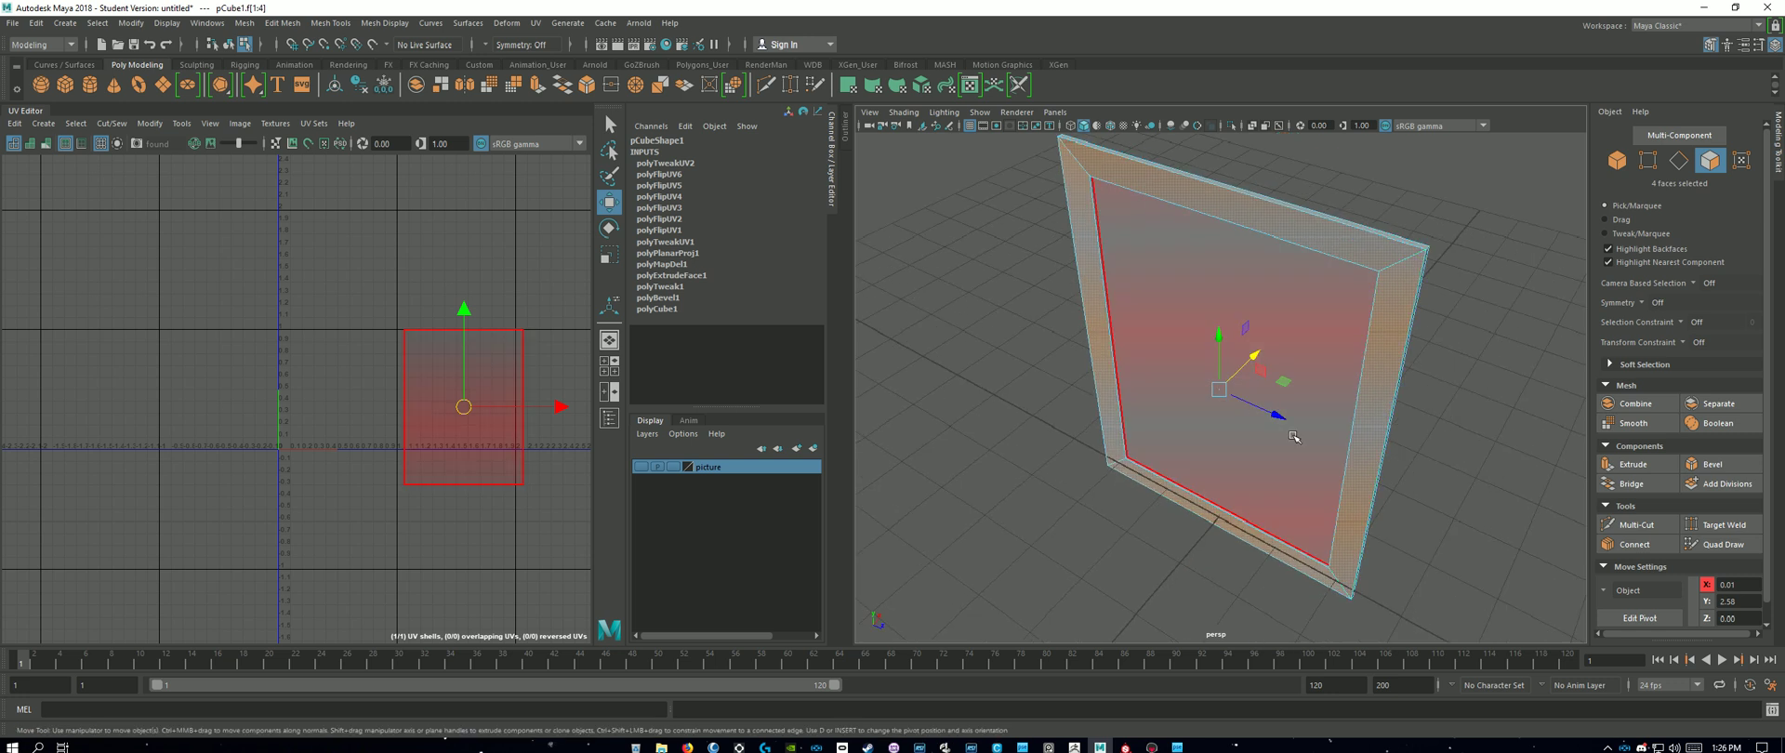
{"action": "left_click_drag", "start_coordinate": [1512, 491], "coordinate": [1311, 447], "text": "alt"}
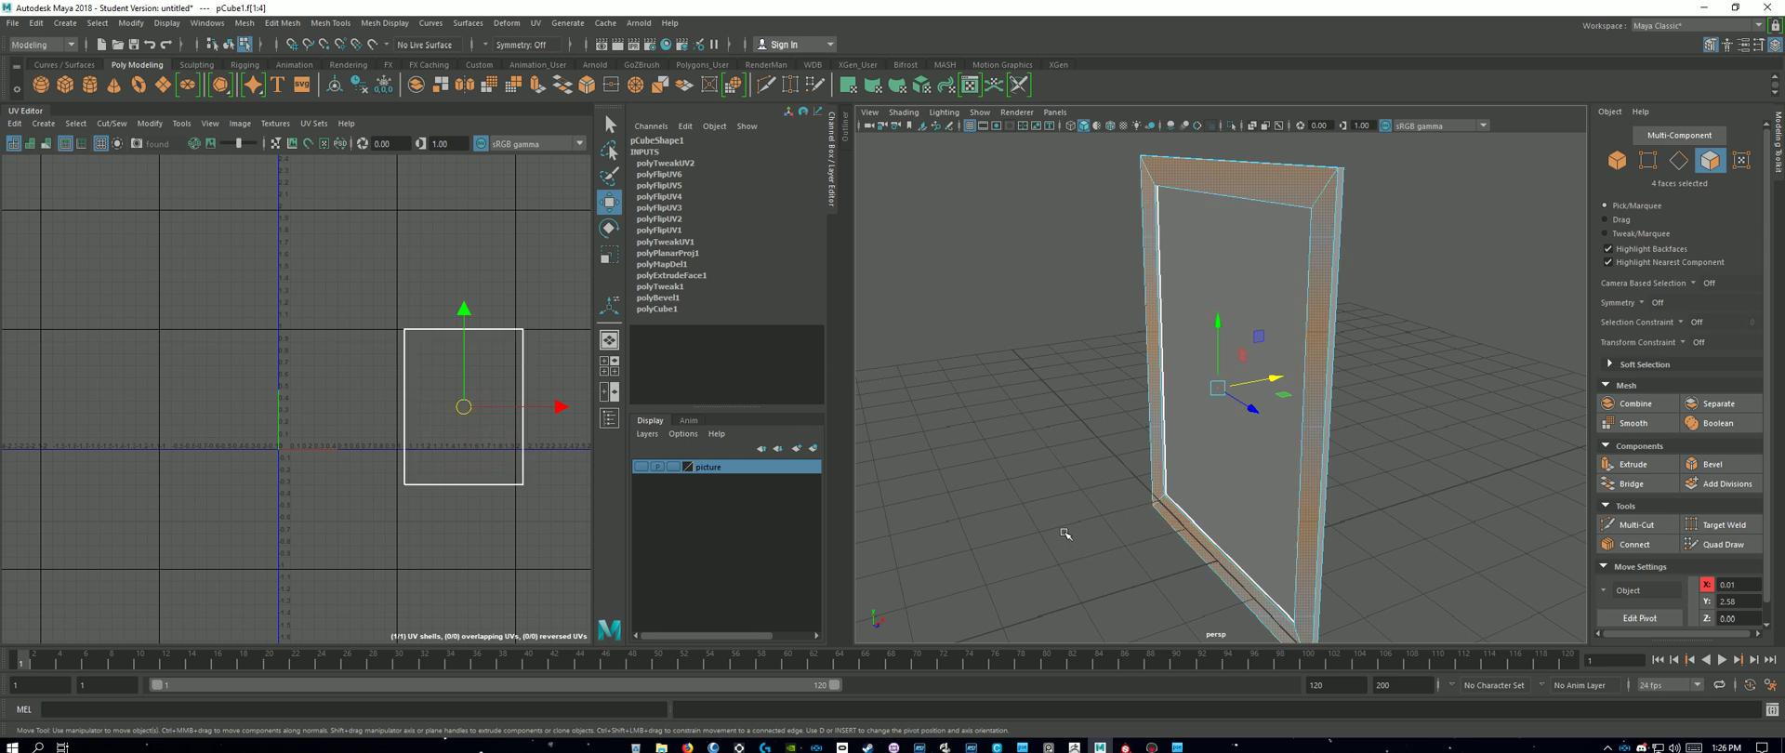
{"action": "left_click_drag", "start_coordinate": [1025, 547], "coordinate": [1079, 528], "text": "alt"}
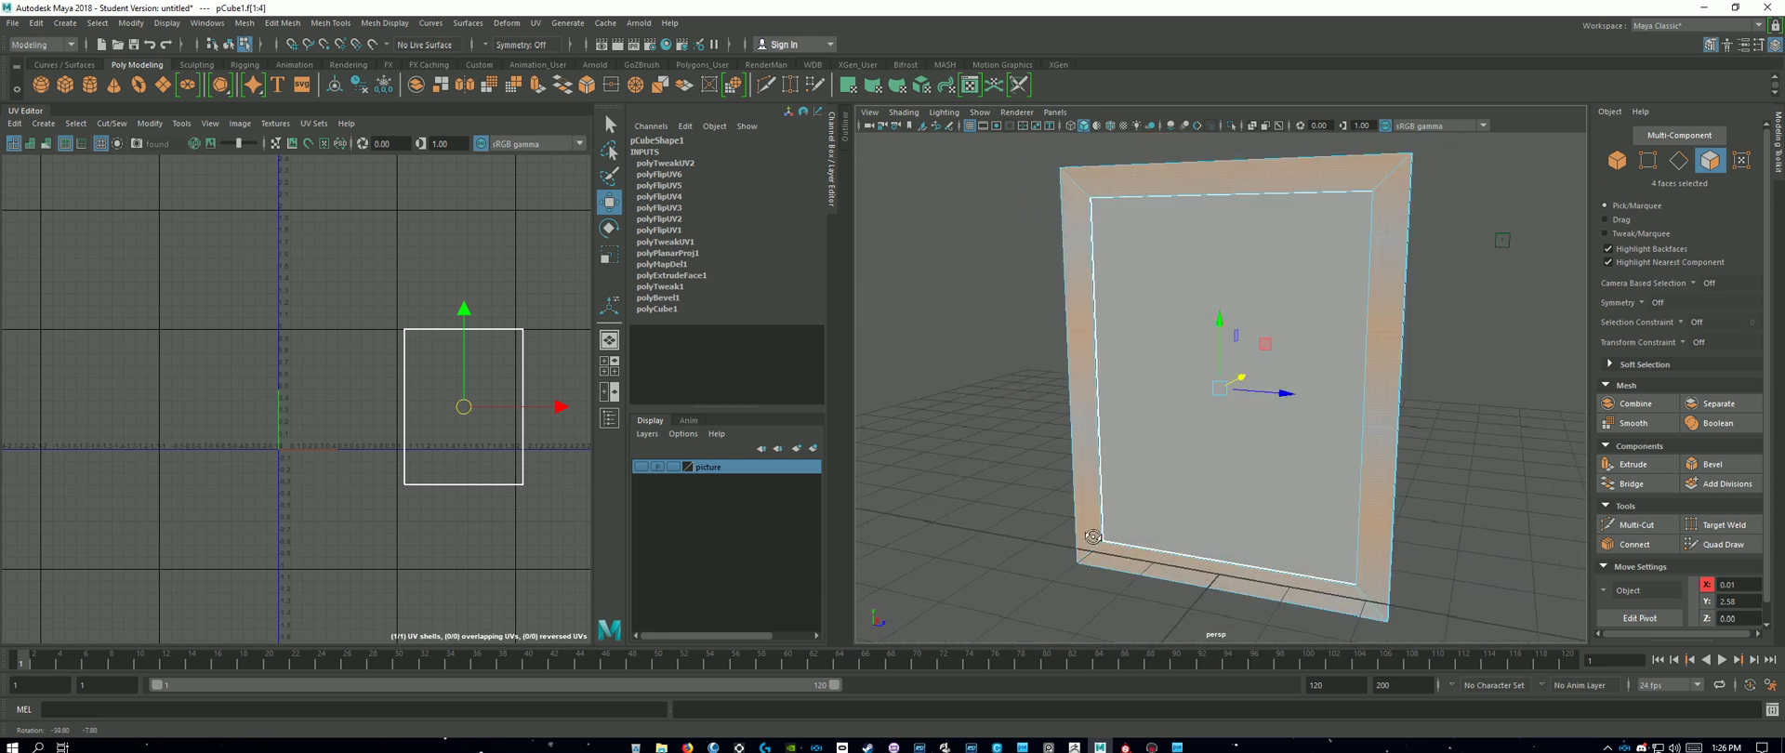
{"action": "left_click", "coordinate": [536, 23]}
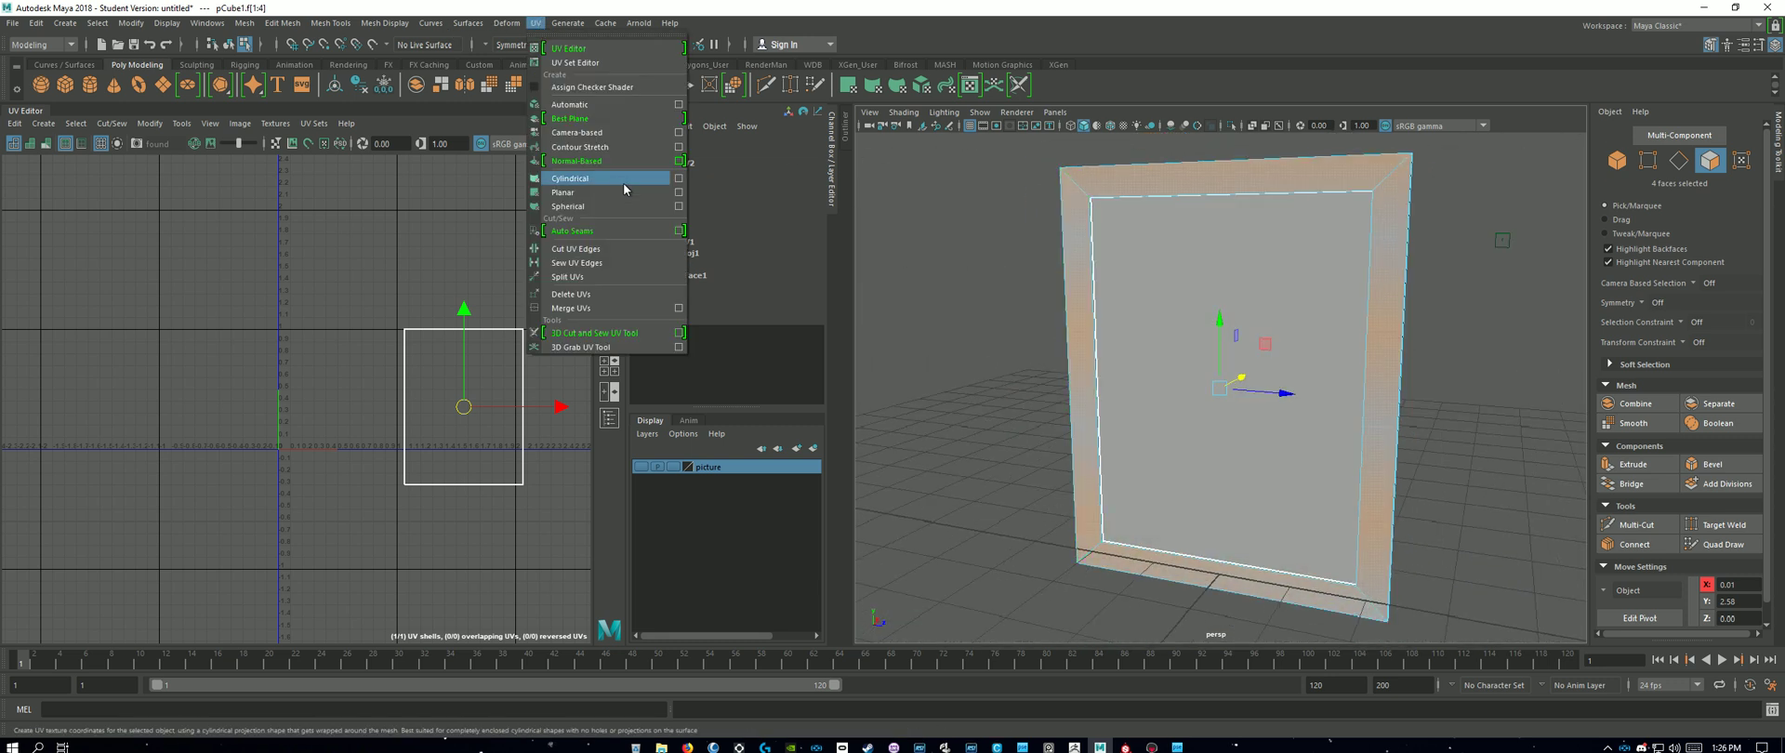
{"action": "left_click", "coordinate": [679, 193]}
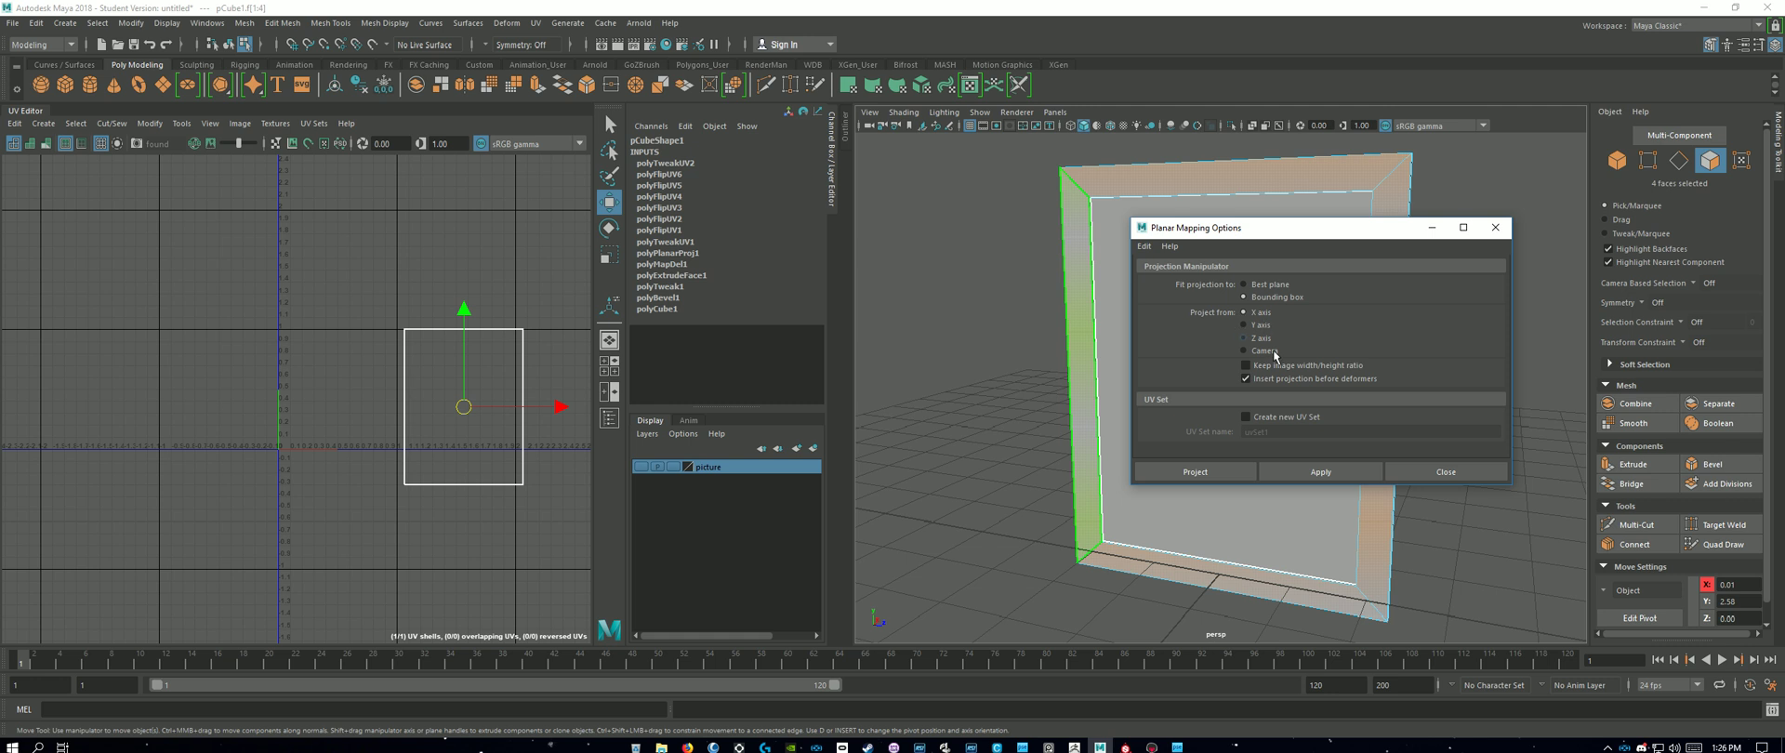
{"action": "left_click", "coordinate": [1174, 472]}
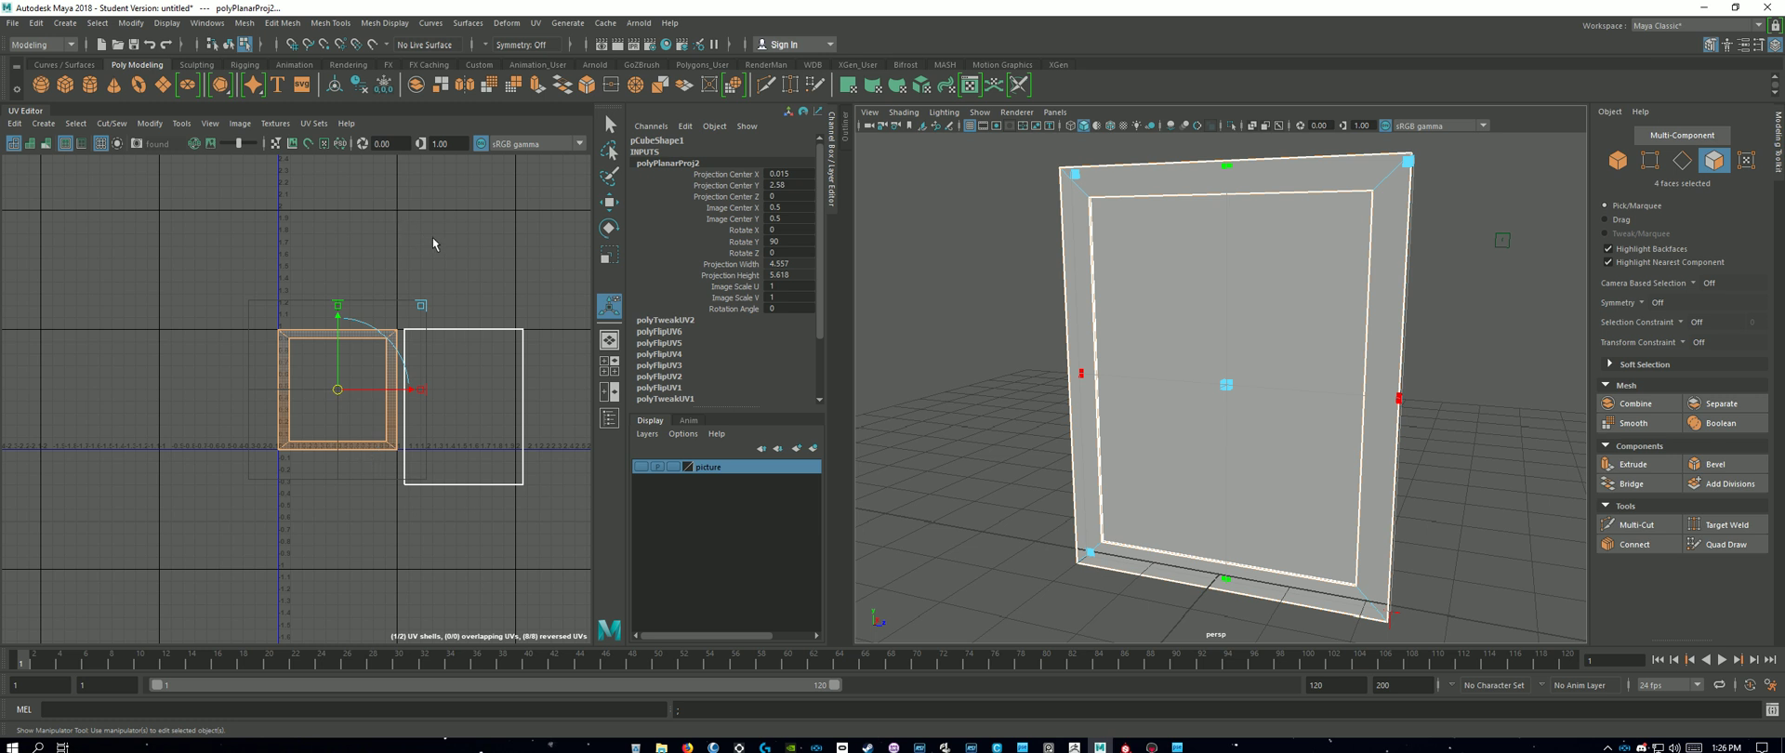
Step: Unfold the frame border's projected UV shell to its true proportions and clear the selection
{"action": "right_click_drag", "start_coordinate": [433, 238], "coordinate": [295, 231], "text": "shift"}
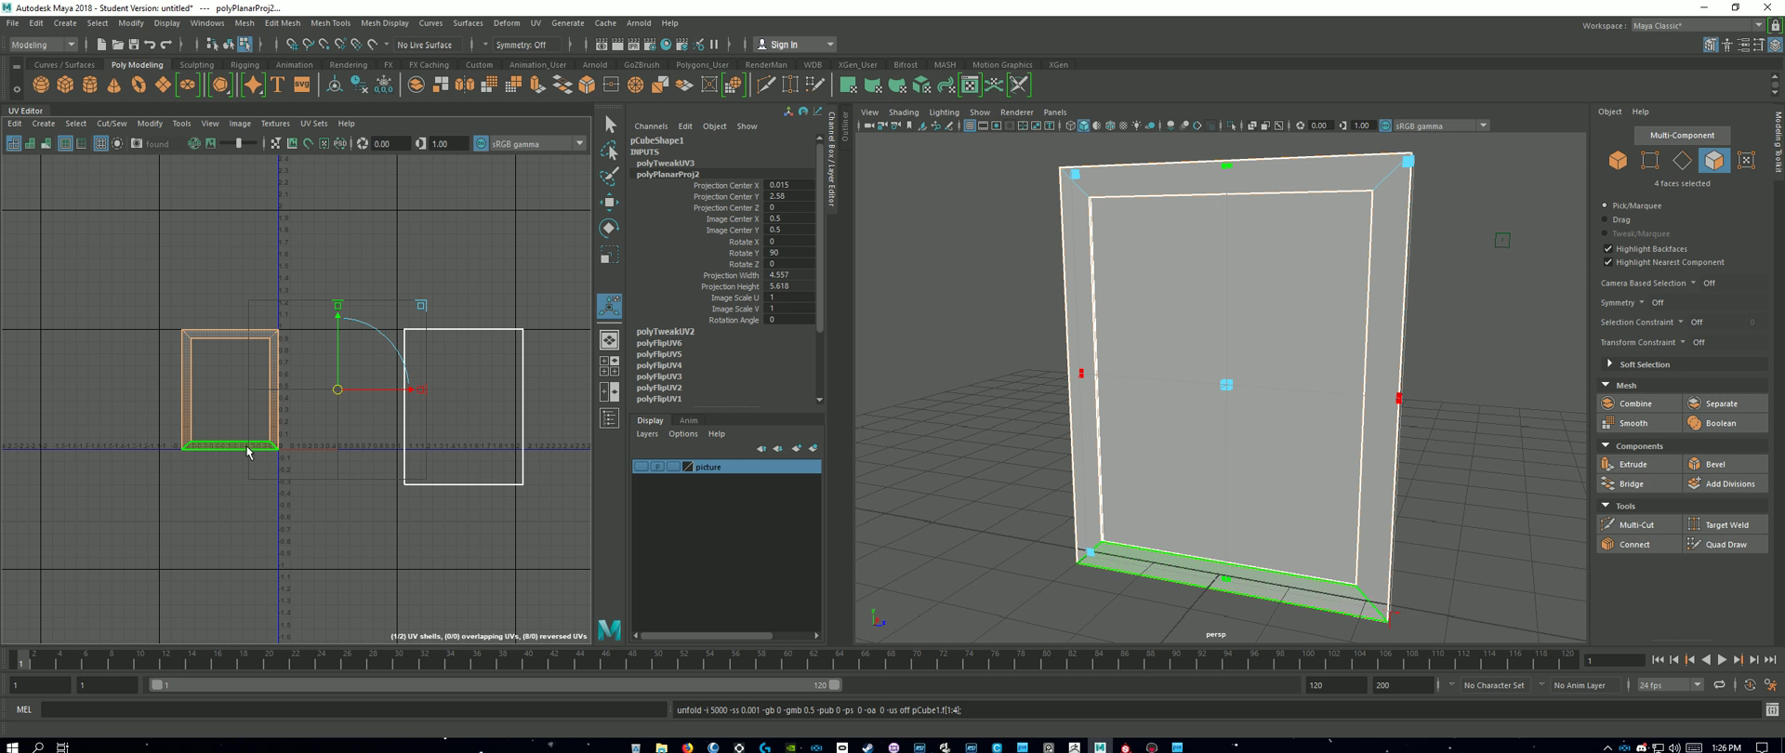
{"action": "left_click", "coordinate": [252, 488]}
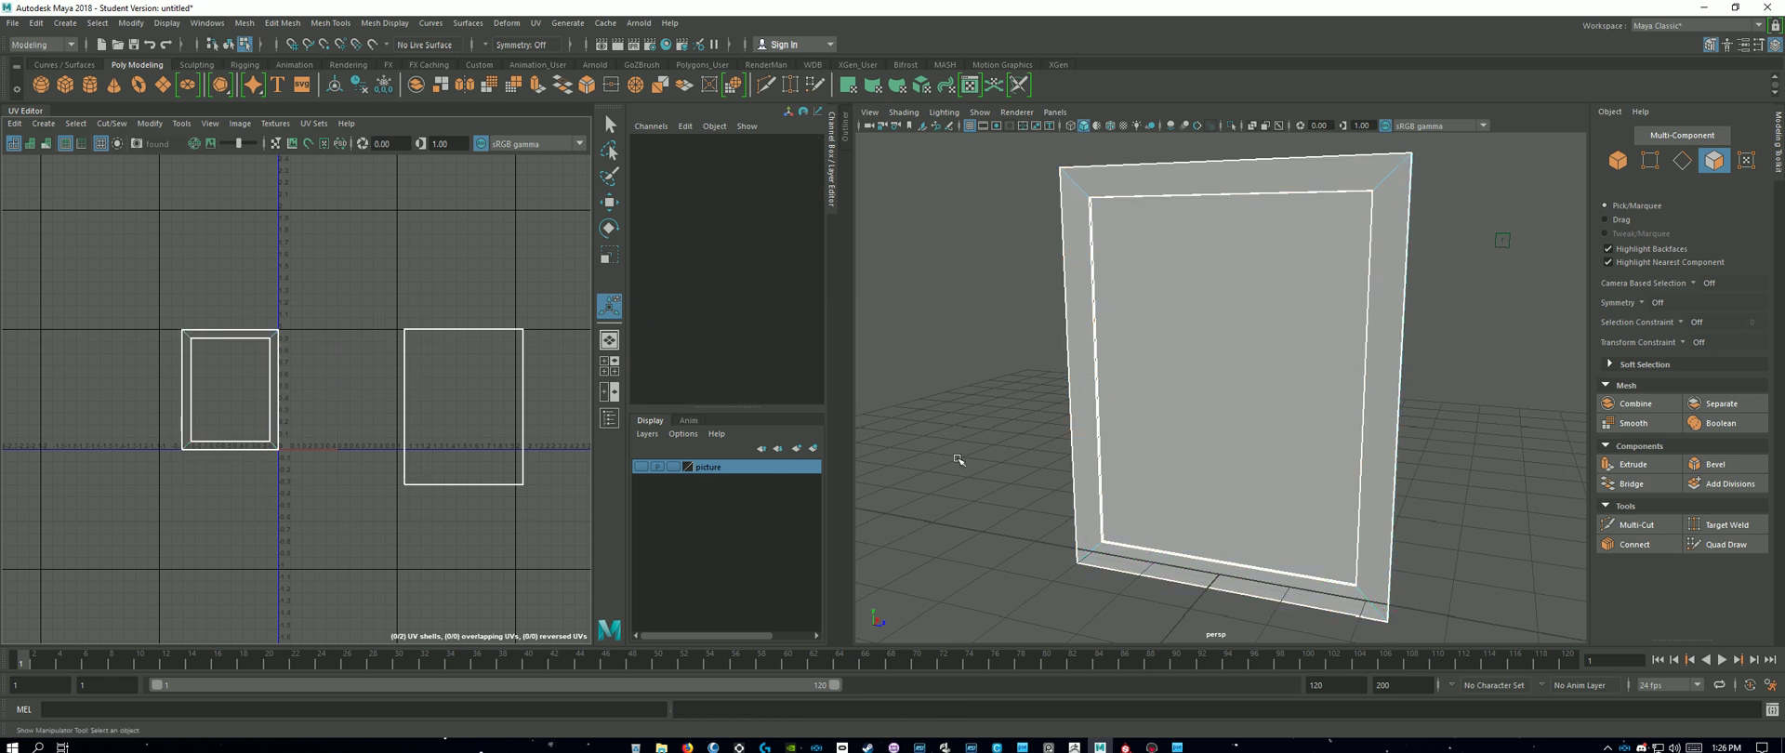
Step: Cut the frame border's UVs along the four diagonal corner edges
{"action": "left_click", "coordinate": [1686, 164]}
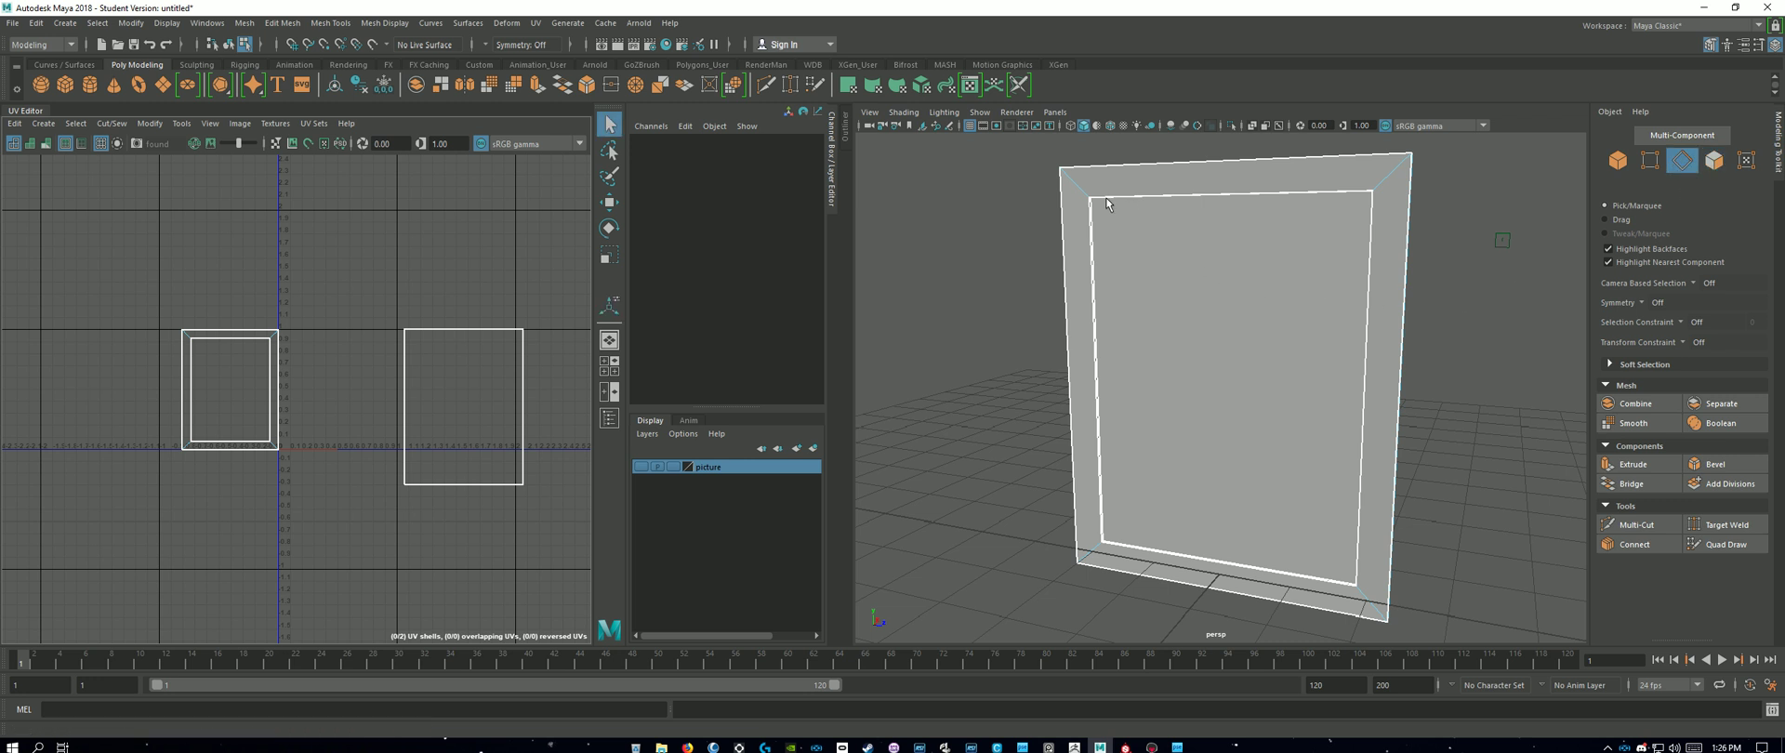
{"action": "left_click", "coordinate": [1076, 194]}
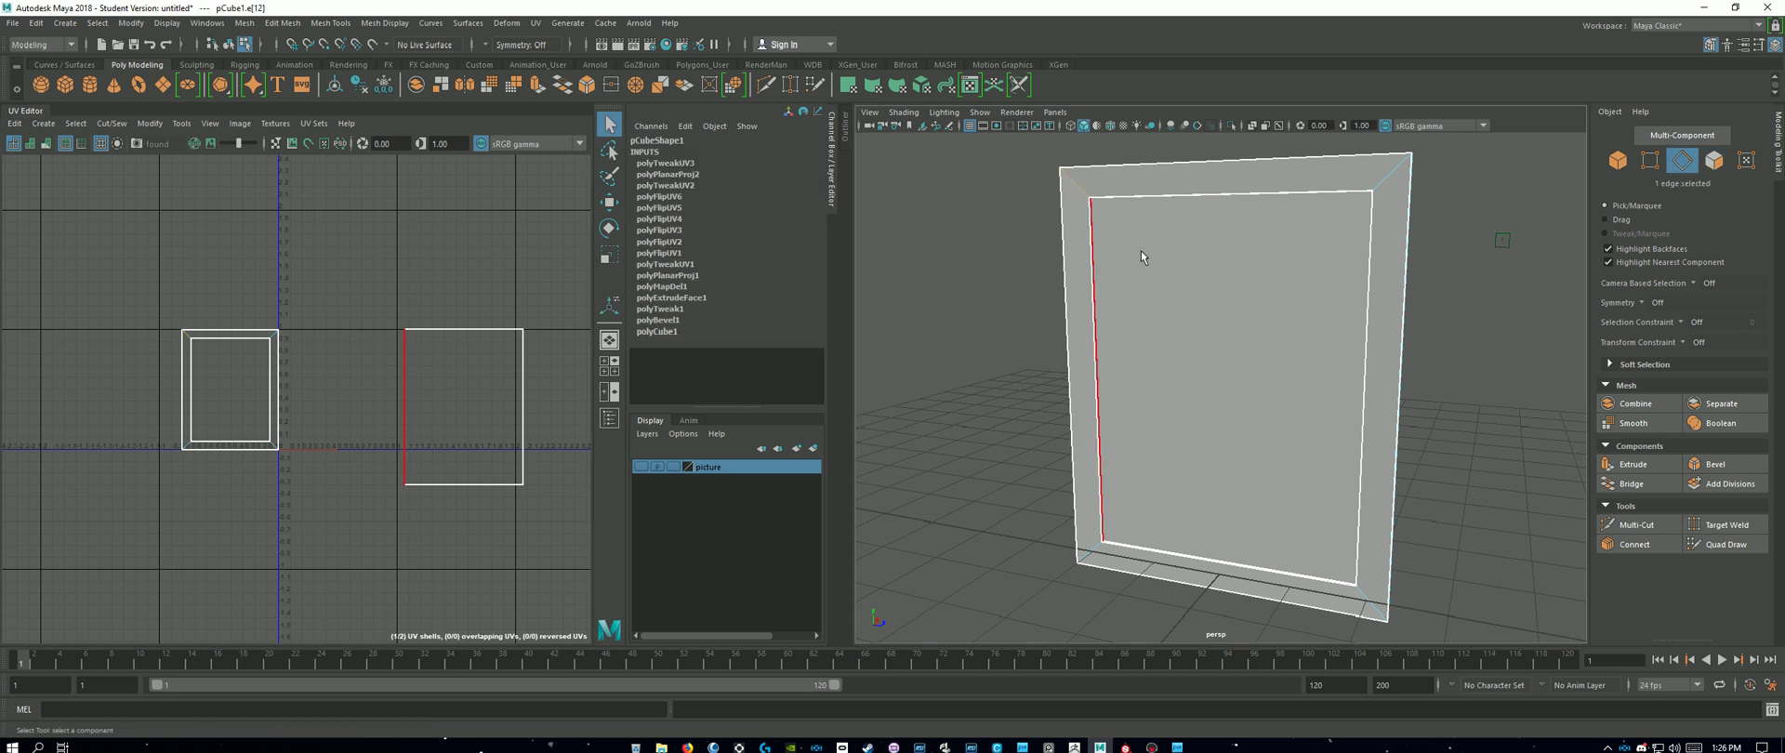
{"action": "left_click", "coordinate": [1392, 179]}
{"action": "left_click", "coordinate": [1399, 178], "text": "shift"}
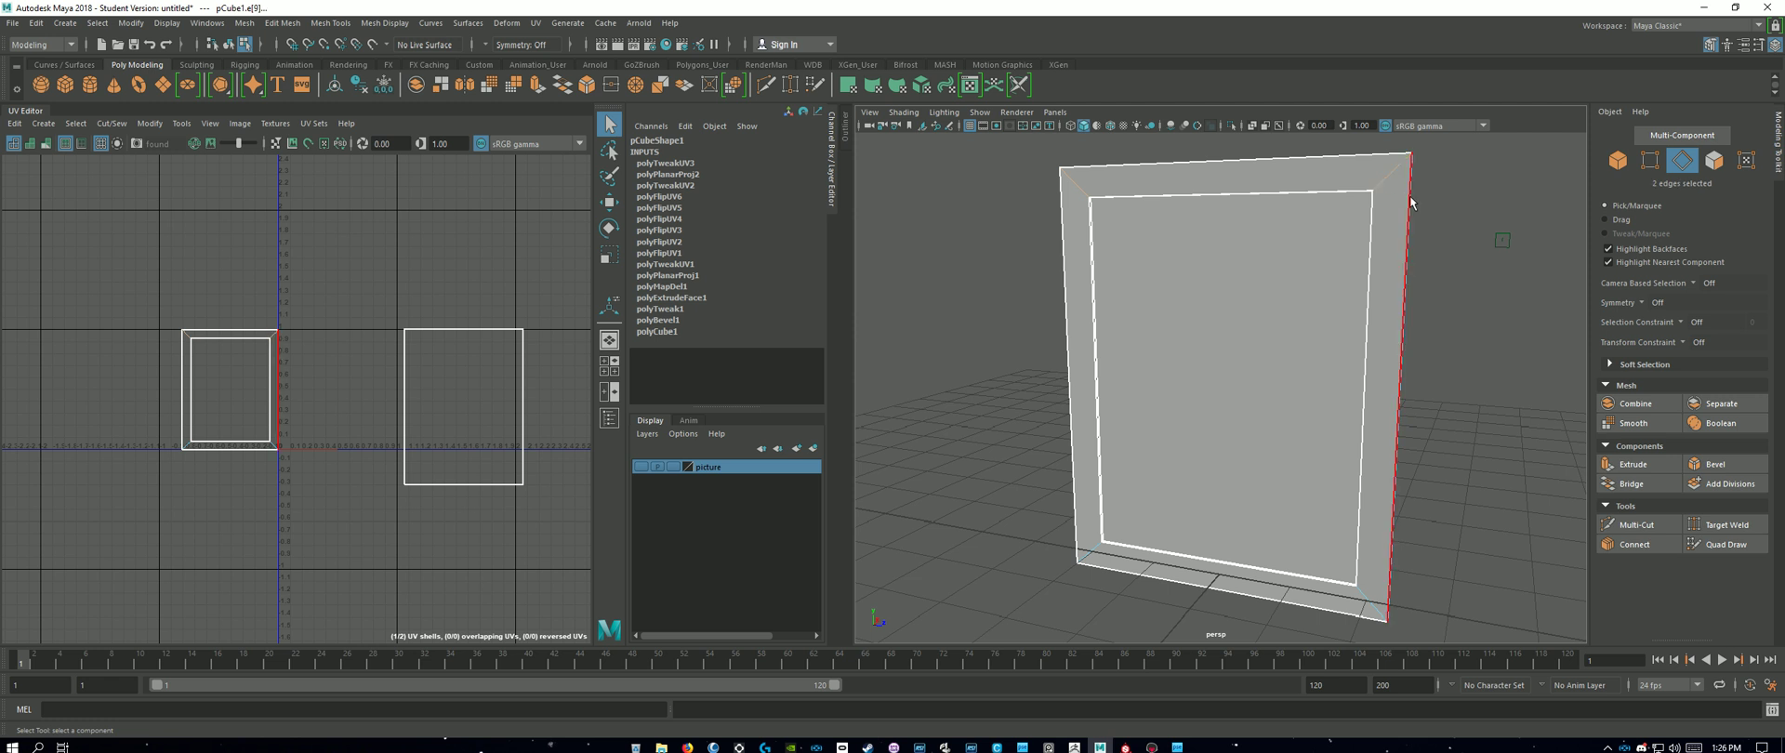
{"action": "left_click", "coordinate": [1421, 193]}
{"action": "left_click", "coordinate": [1190, 193]}
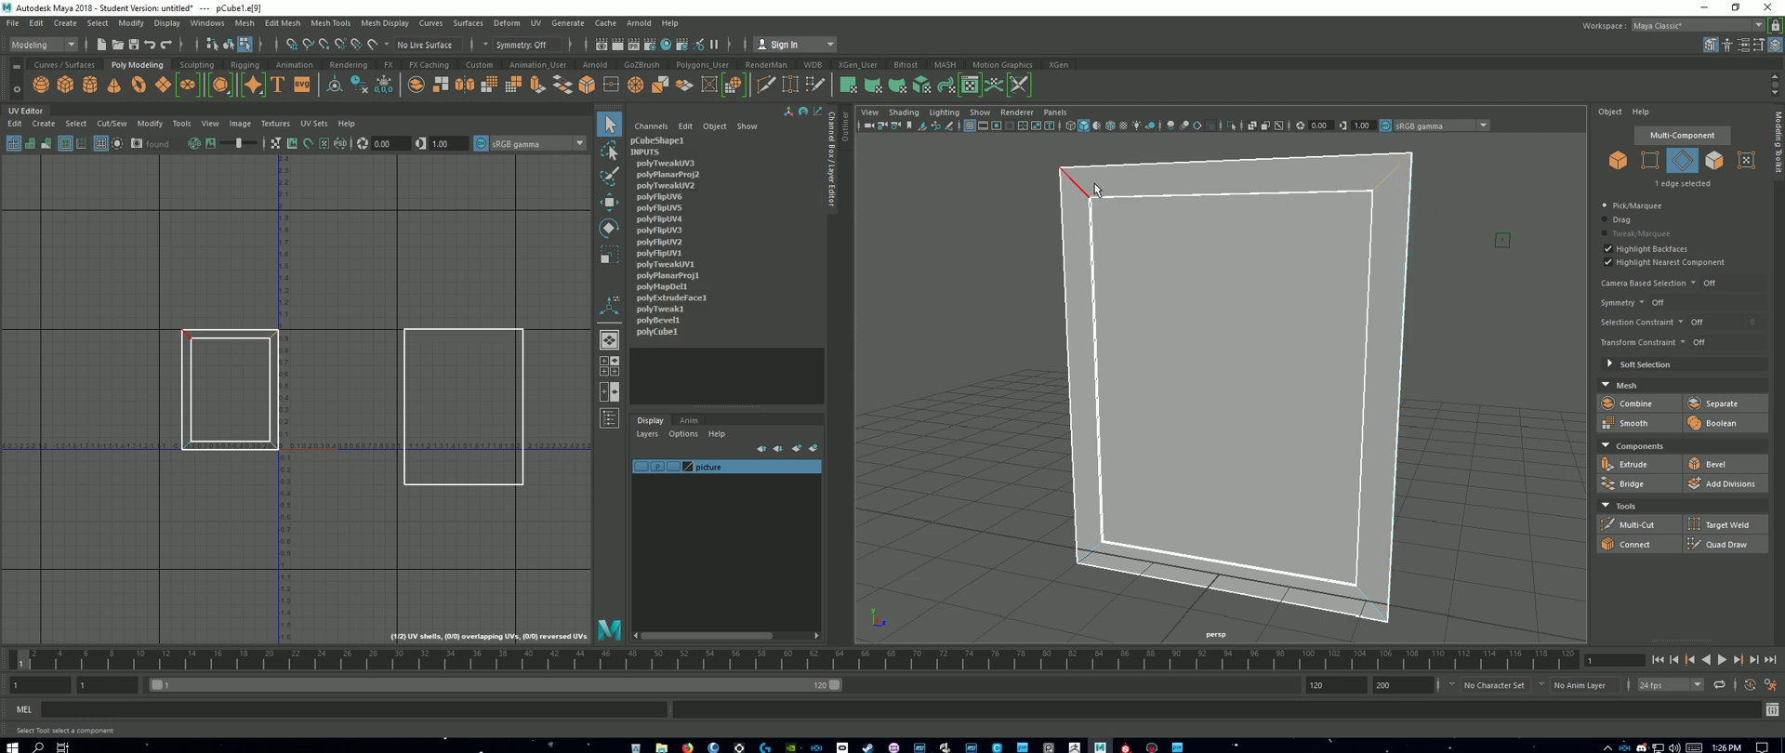
{"action": "left_click", "coordinate": [1394, 172], "text": "shift"}
{"action": "left_click", "coordinate": [1374, 601], "text": "shift"}
{"action": "scroll", "coordinate": [145, 402], "scroll_direction": "up", "scroll_amount": 7}
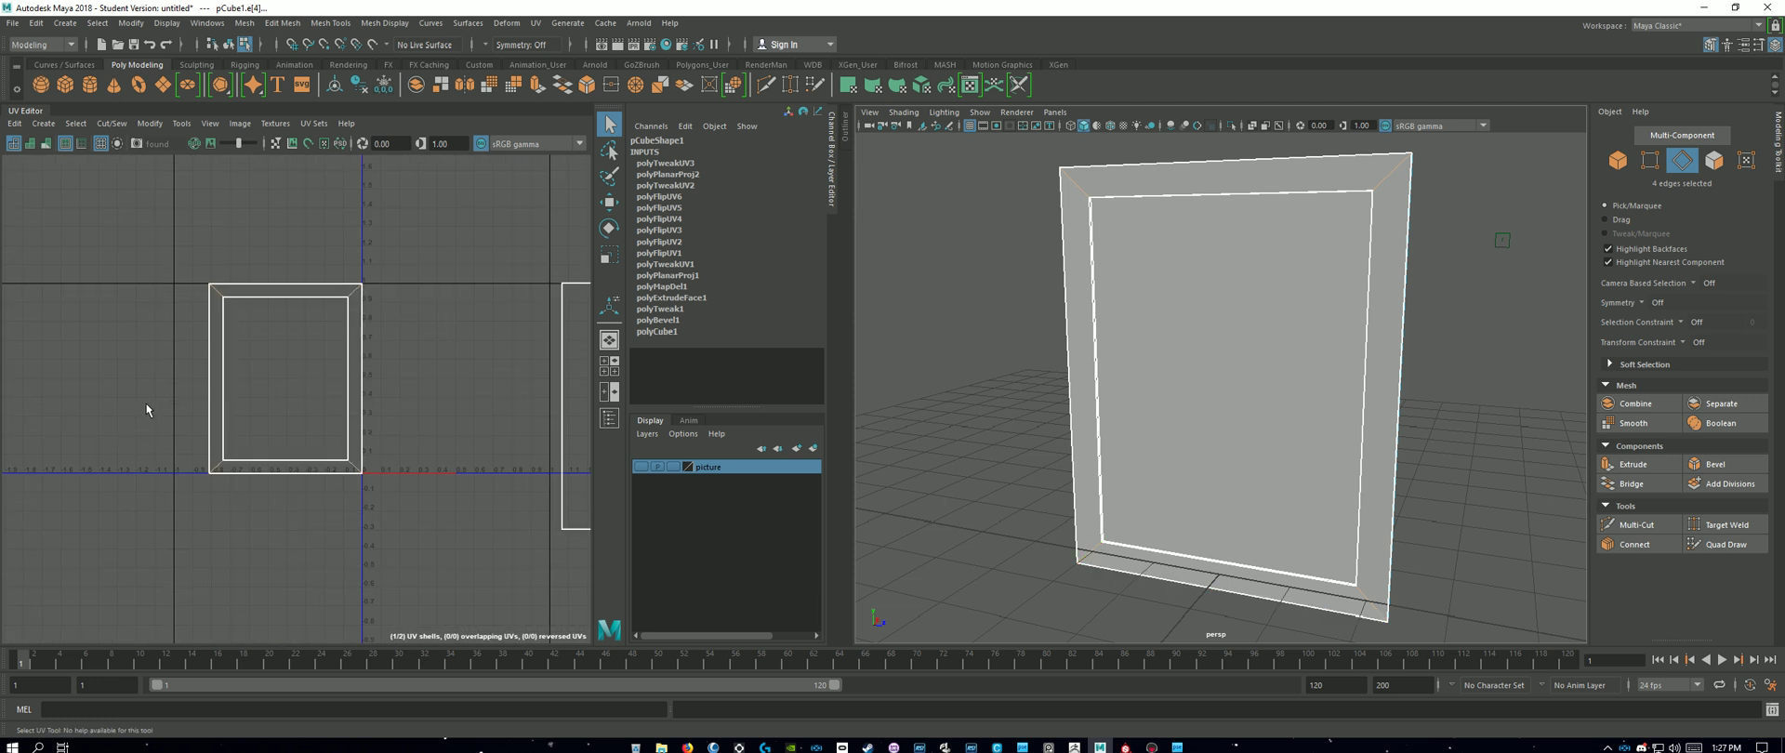
{"action": "scroll", "coordinate": [426, 354], "scroll_direction": "down", "scroll_amount": 6}
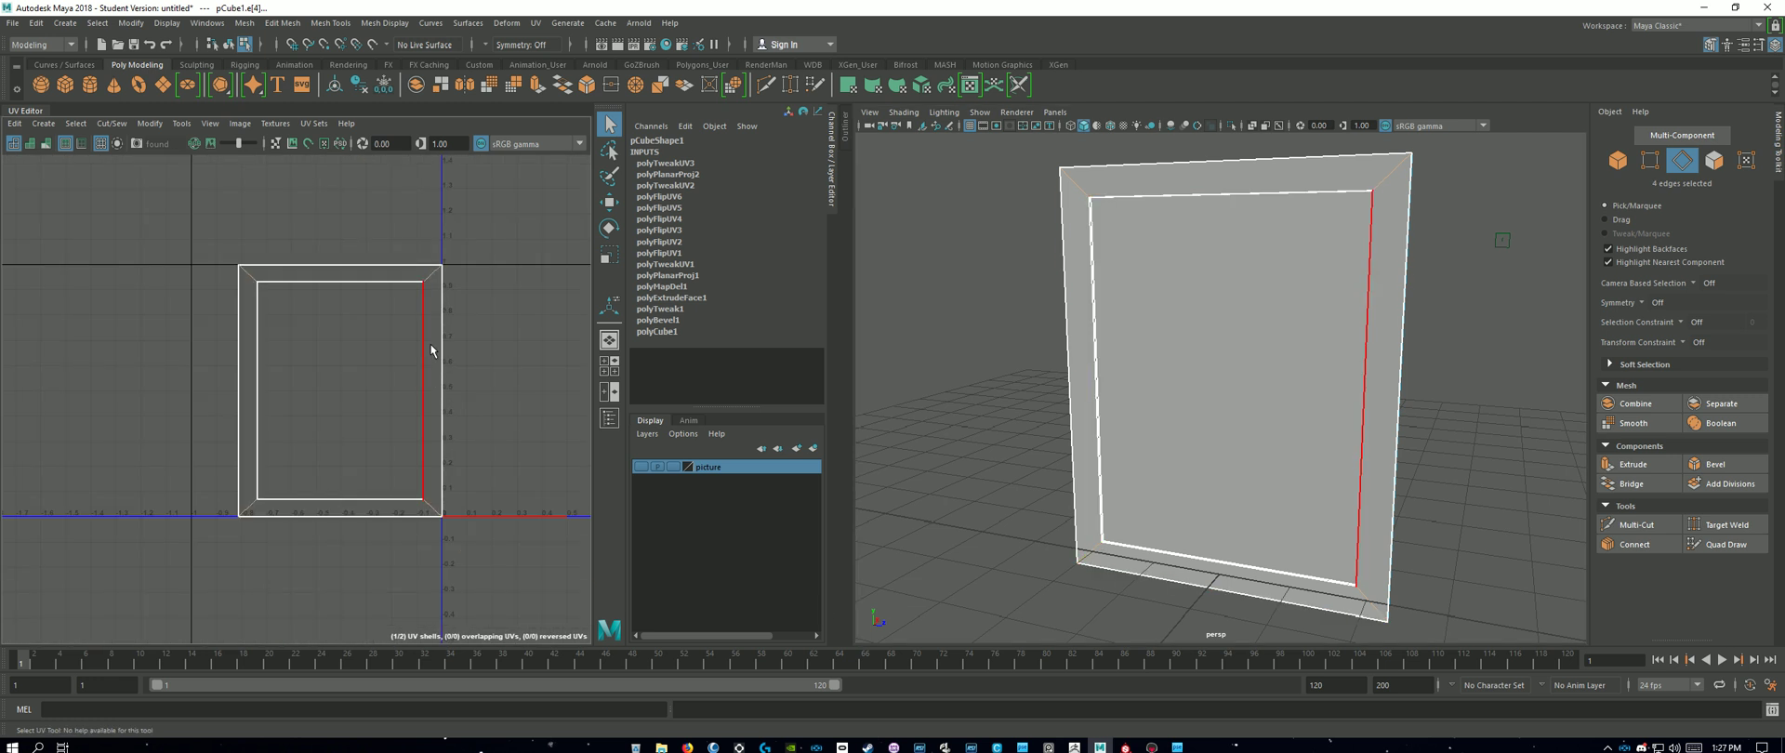
{"action": "mouse_move", "coordinate": [393, 226]}
{"action": "right_mouse_down", "text": "shift"}
{"action": "mouse_move", "coordinate": [362, 250]}
{"action": "mouse_move", "coordinate": [375, 242]}
{"action": "right_mouse_up", "text": "shift"}
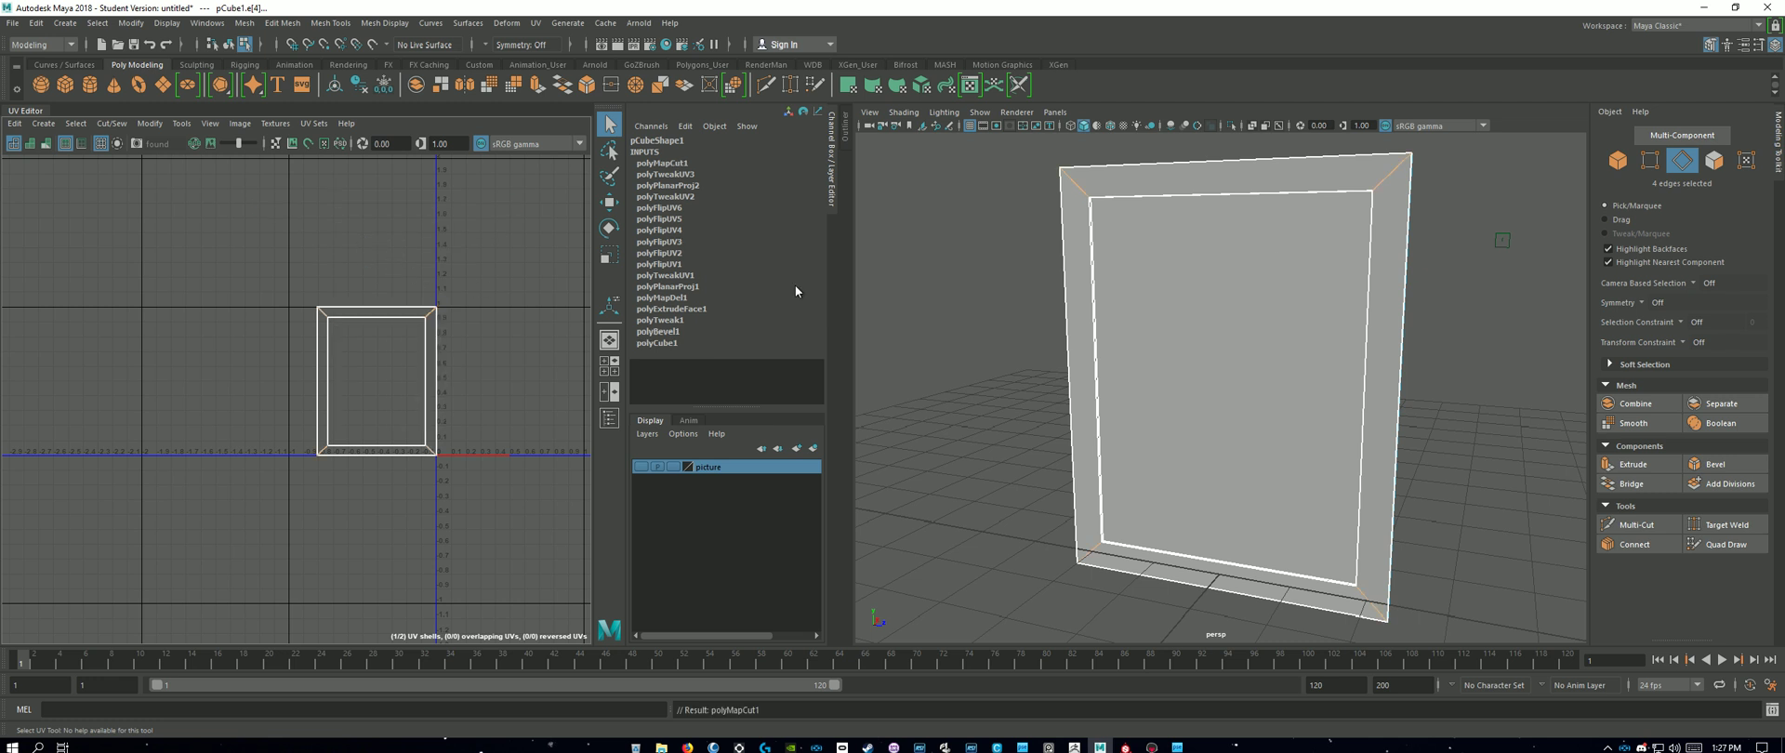
Step: Move the UV shell of the frame's top strip up, clear of the other border strips
{"action": "left_click", "coordinate": [1712, 160]}
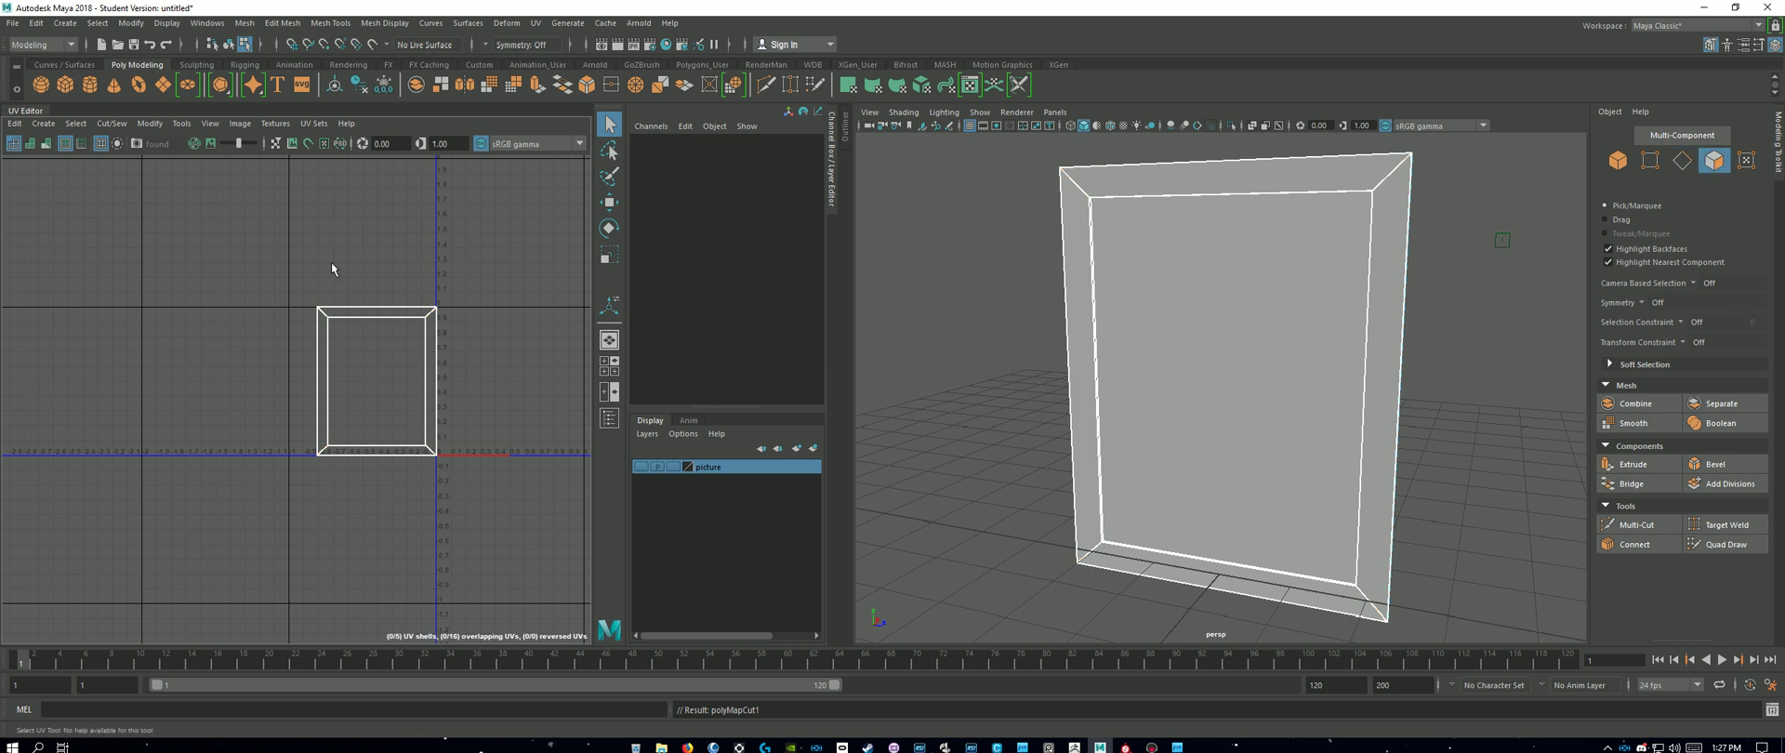
{"action": "left_click", "coordinate": [385, 310]}
{"action": "key", "text": "w"}
{"action": "left_click_drag", "start_coordinate": [386, 299], "coordinate": [386, 257]}
Step: Move the UV shells of the frame border's left and right strips outward, away from the top and bottom strips
{"action": "left_click", "coordinate": [330, 333]}
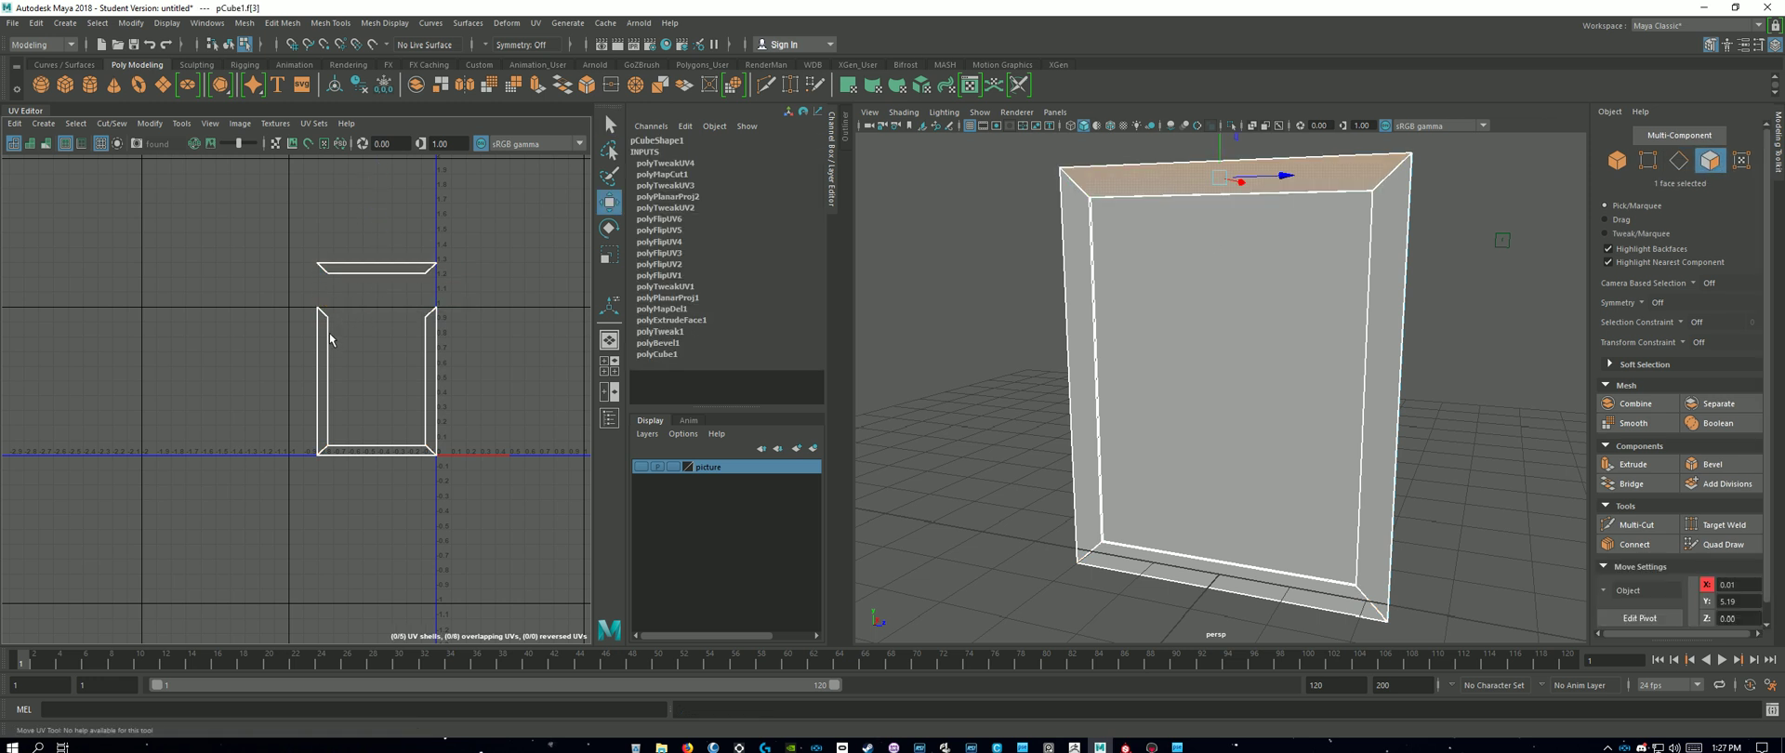
{"action": "left_click", "coordinate": [325, 340]}
{"action": "left_click_drag", "start_coordinate": [383, 372], "coordinate": [492, 381]}
{"action": "left_click", "coordinate": [432, 356]}
Step: Rotate the UV shell of the border's bottom strip a quarter turn so that it stands exactly vertical
{"action": "left_click", "coordinate": [400, 451]}
{"action": "key", "text": "e"}
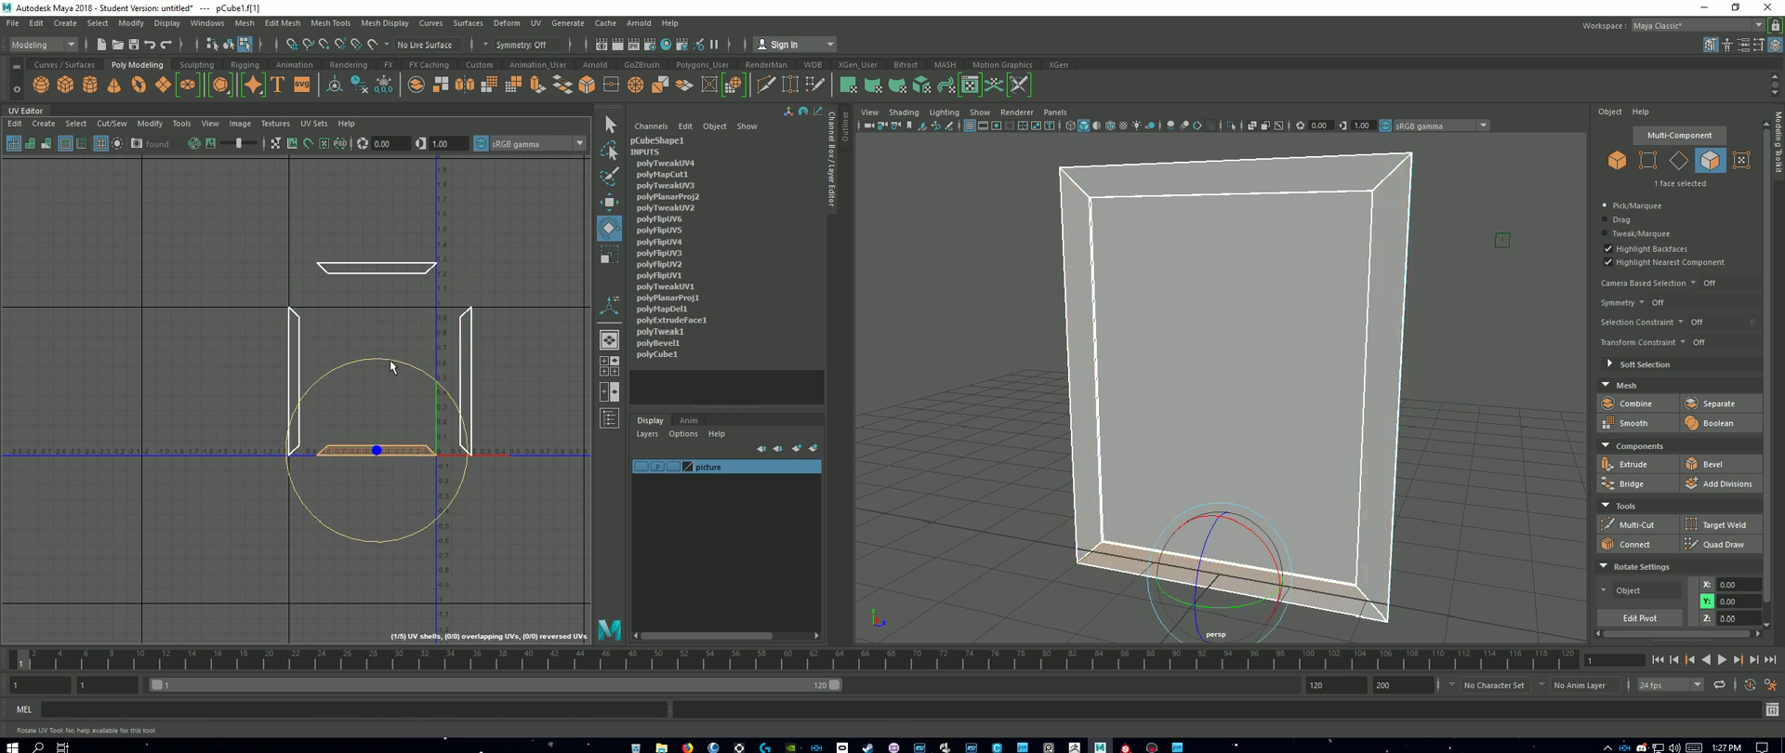
{"action": "left_click_drag", "start_coordinate": [390, 362], "coordinate": [438, 462]}
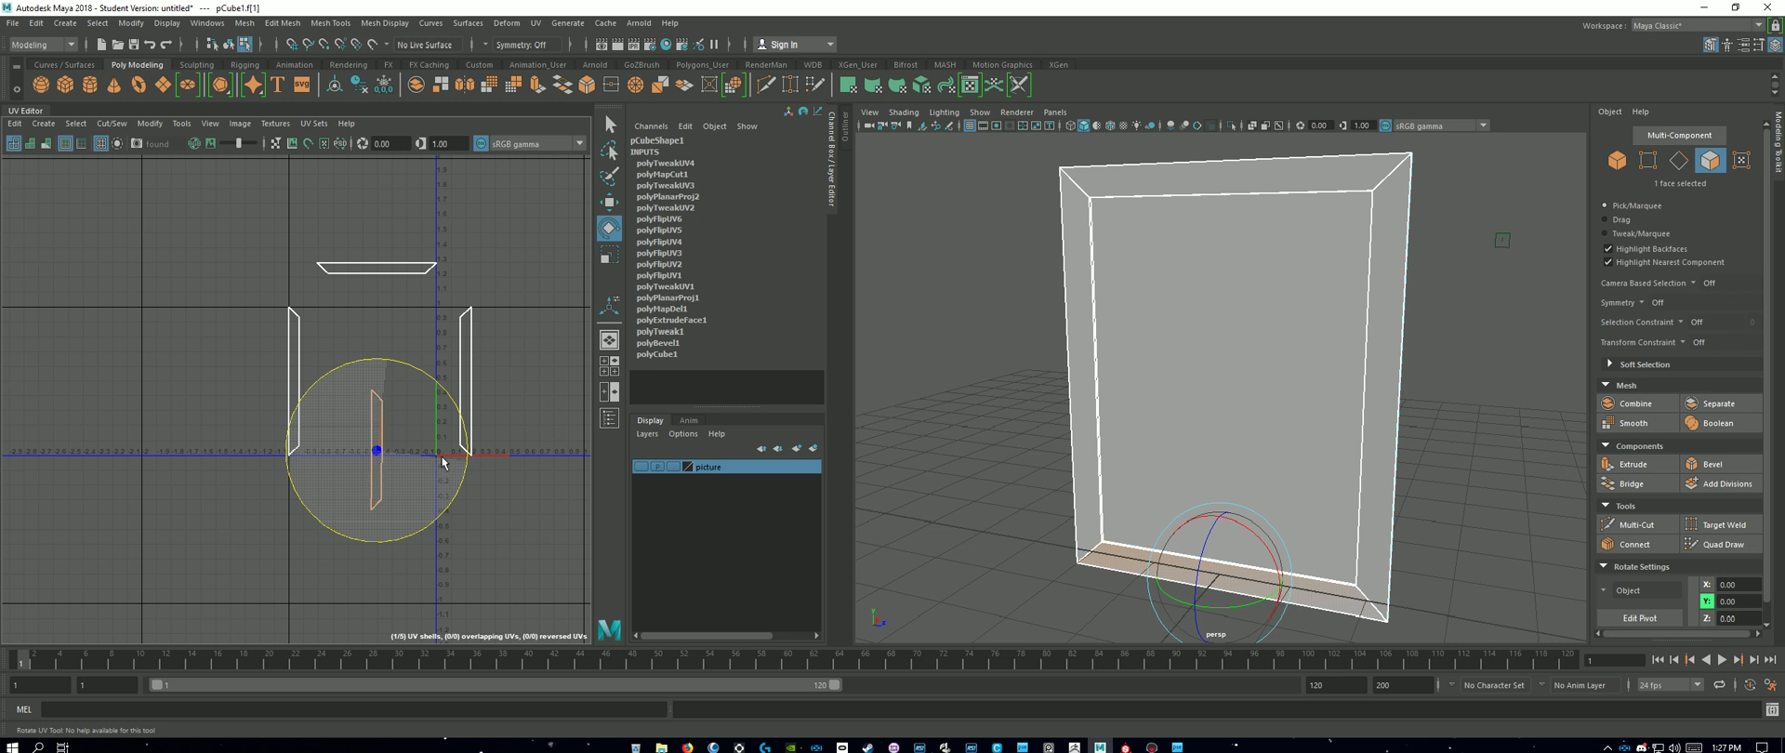
{"action": "key", "text": "f"}
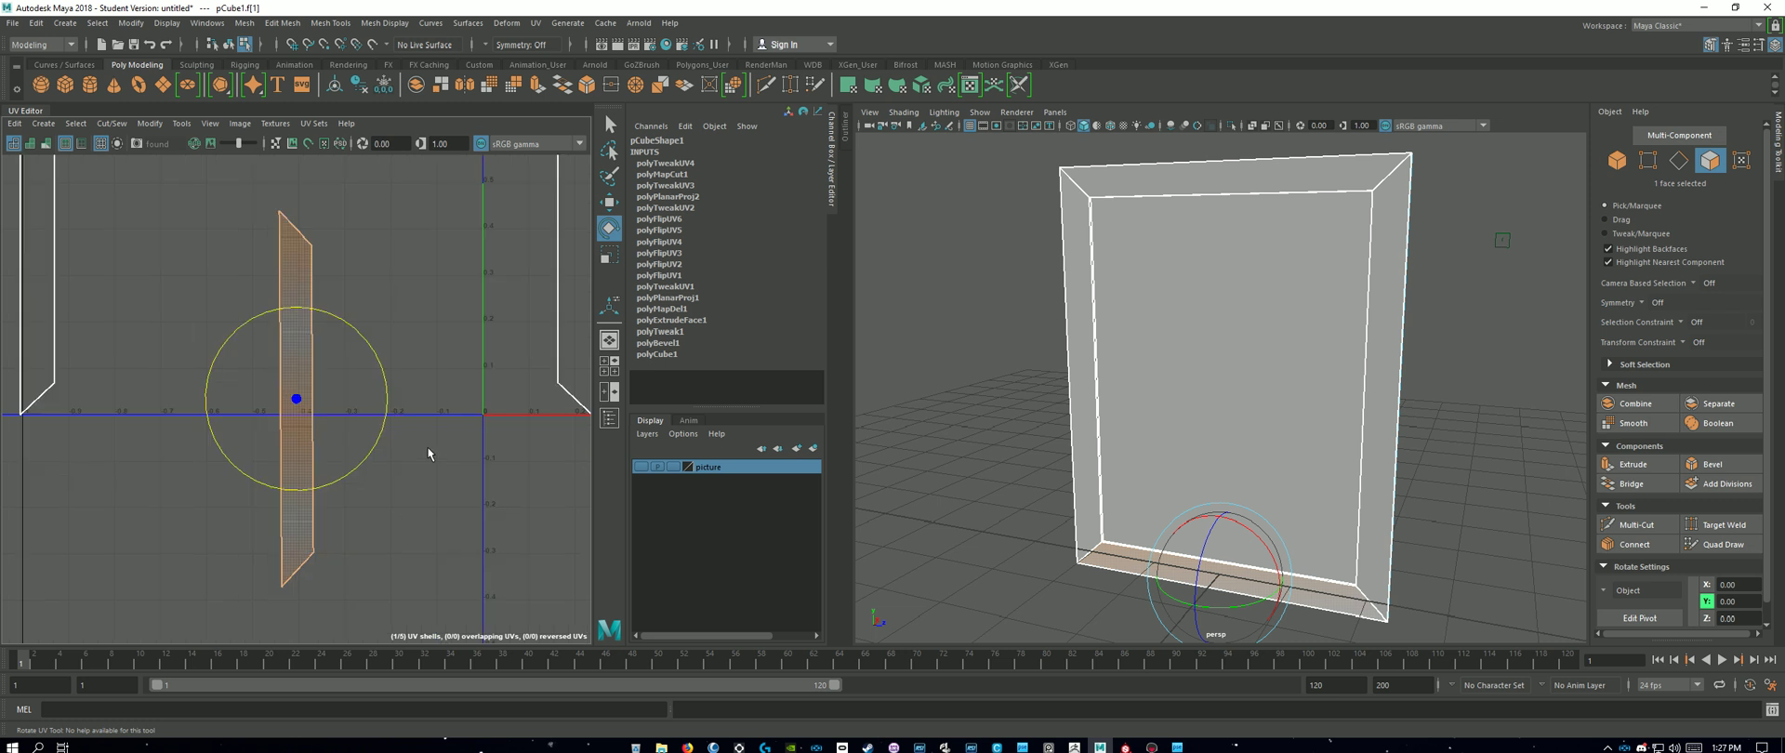
{"action": "left_click_drag", "start_coordinate": [383, 378], "coordinate": [389, 388]}
{"action": "left_click_drag", "start_coordinate": [387, 379], "coordinate": [389, 377]}
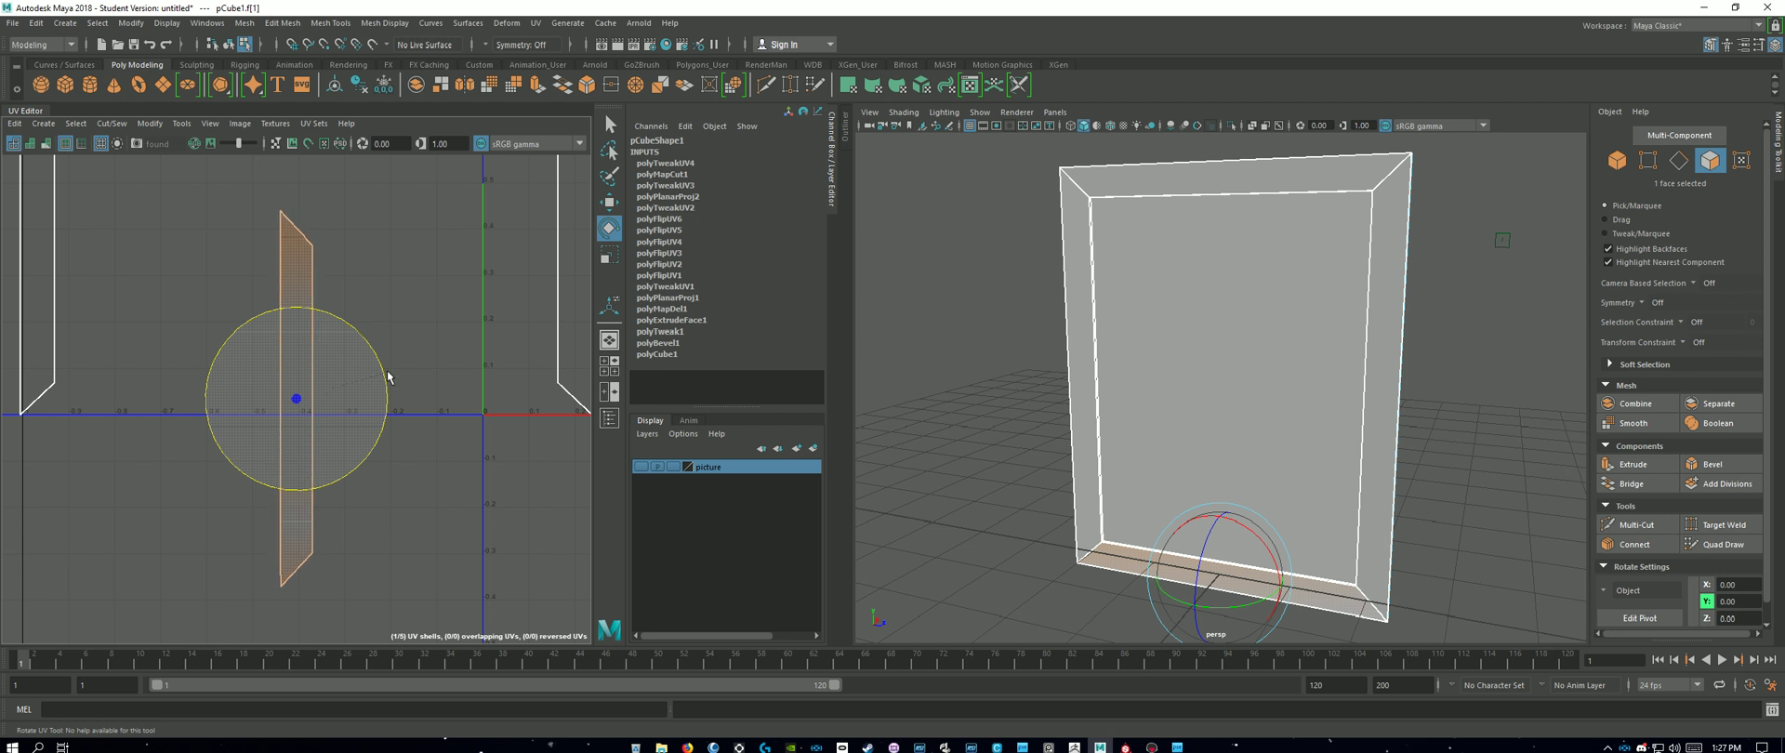
{"action": "scroll", "coordinate": [416, 382], "scroll_direction": "down", "scroll_amount": 4}
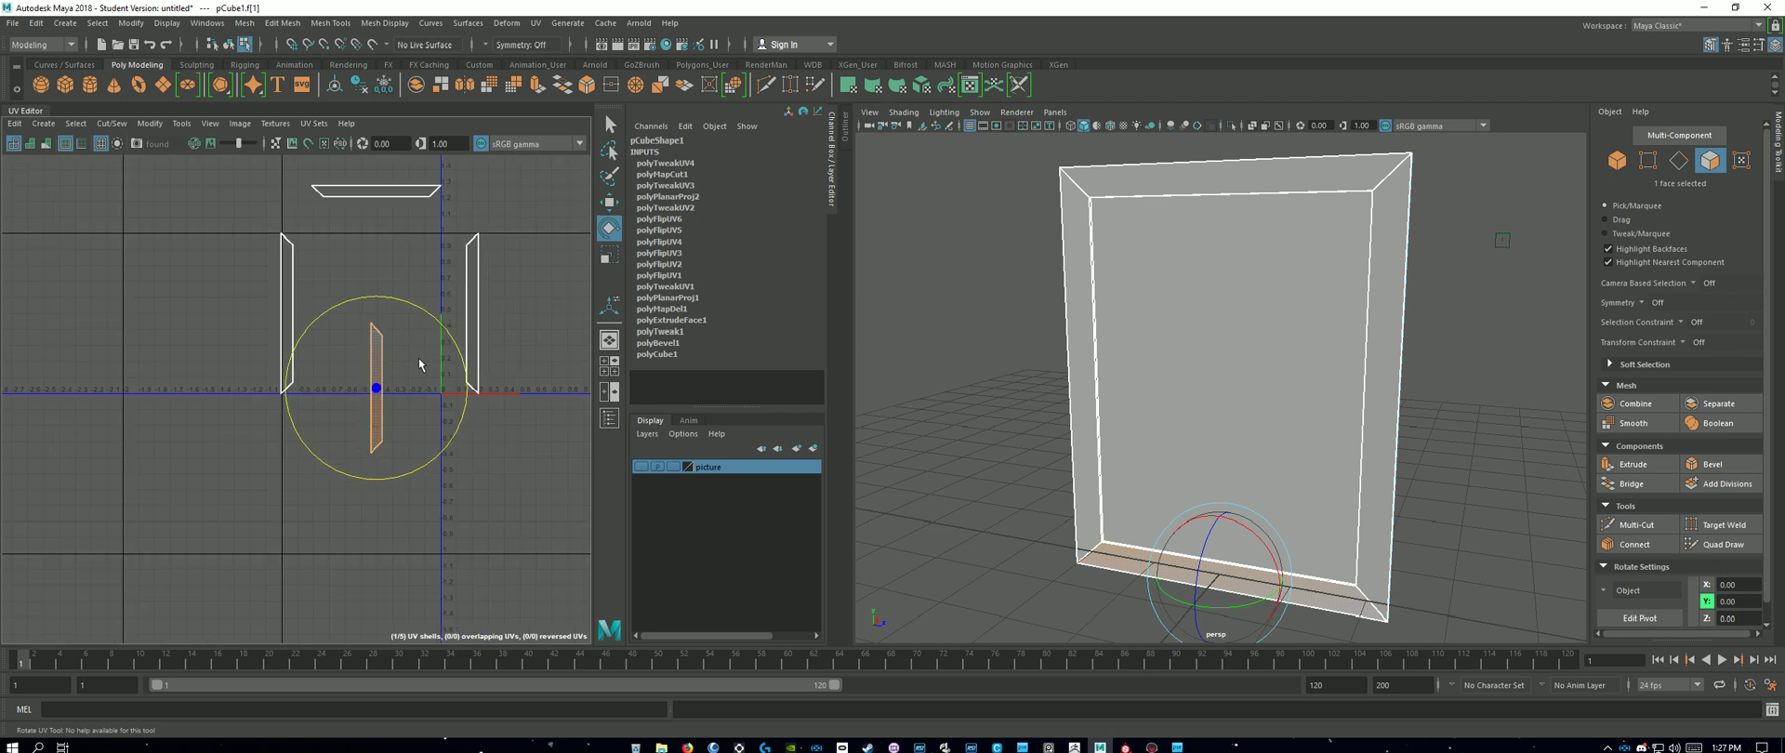
Step: Rotate the UV shell of the border's top strip a quarter turn to vertical and clear the selection
{"action": "left_click", "coordinate": [391, 206]}
{"action": "key", "text": "f"}
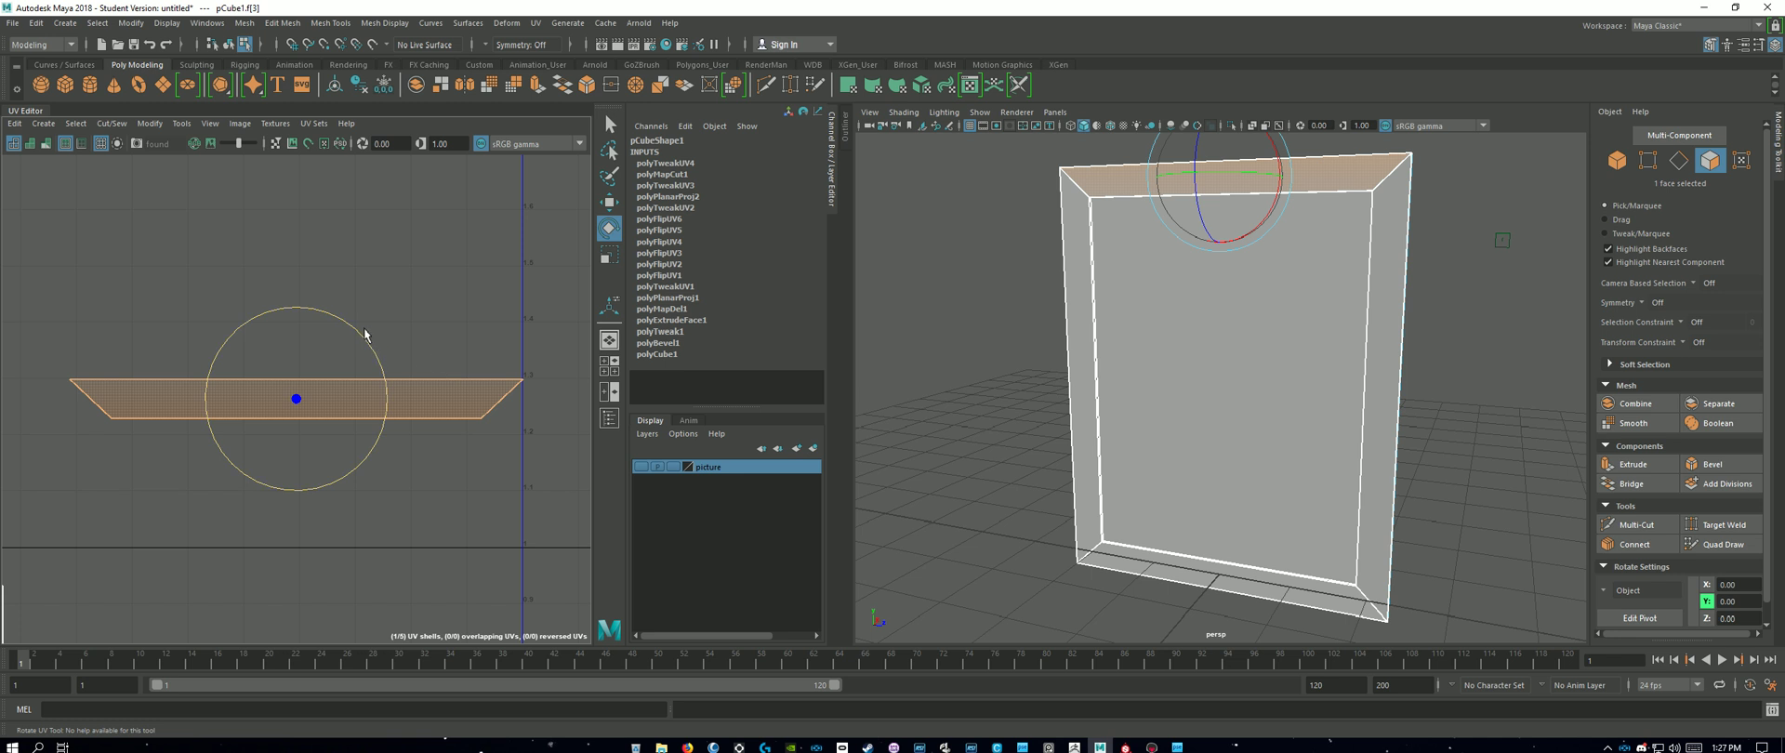
{"action": "left_click_drag", "start_coordinate": [349, 327], "coordinate": [378, 458]}
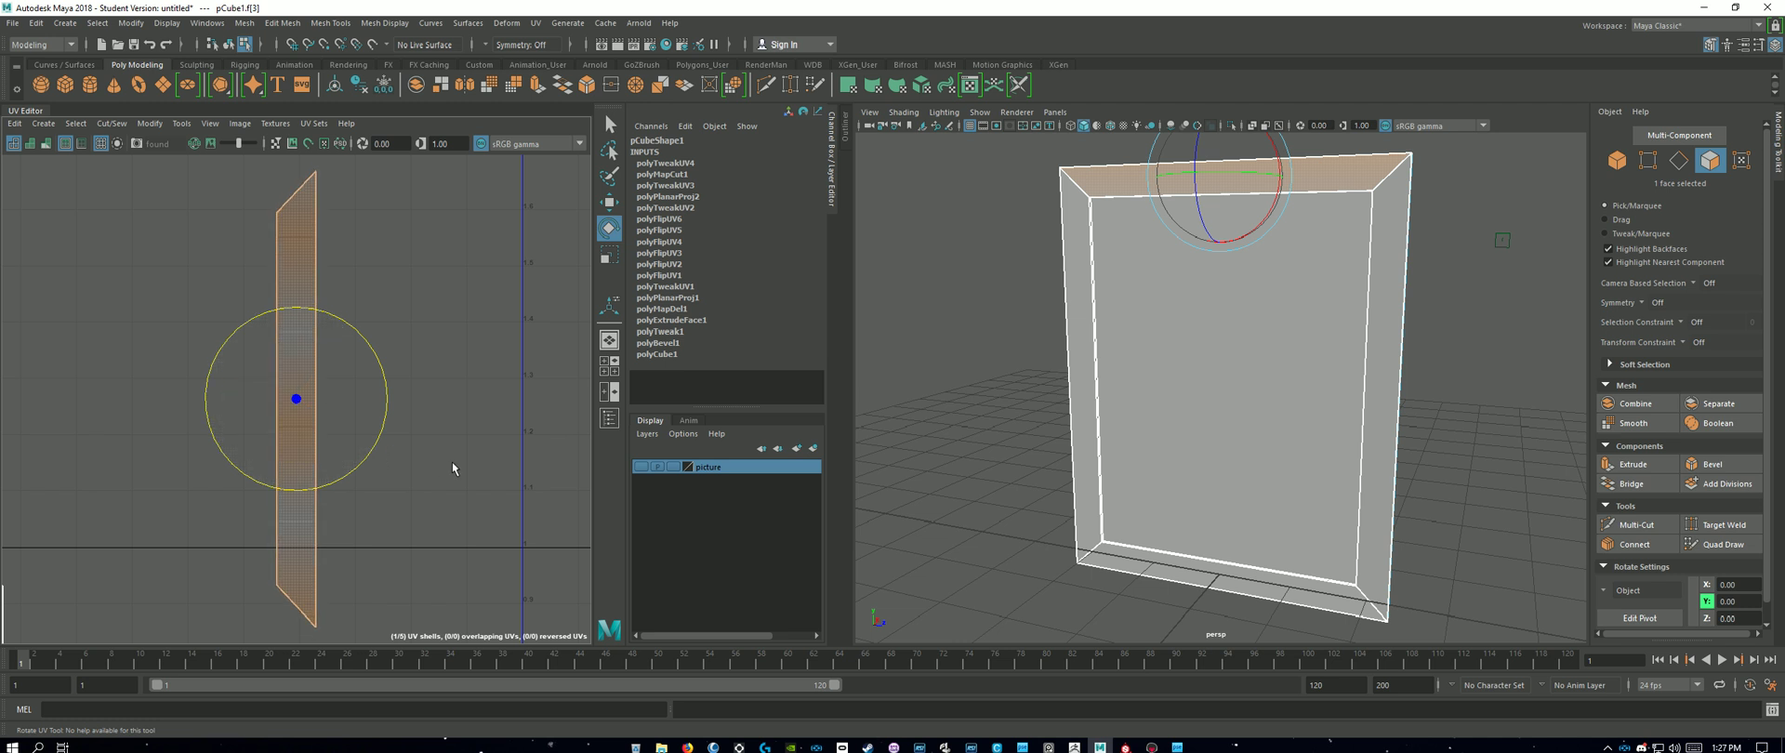
{"action": "scroll", "coordinate": [450, 459], "scroll_direction": "down", "scroll_amount": 4}
{"action": "left_click", "coordinate": [443, 493]}
{"action": "scroll", "coordinate": [442, 494], "scroll_direction": "down", "scroll_amount": 4}
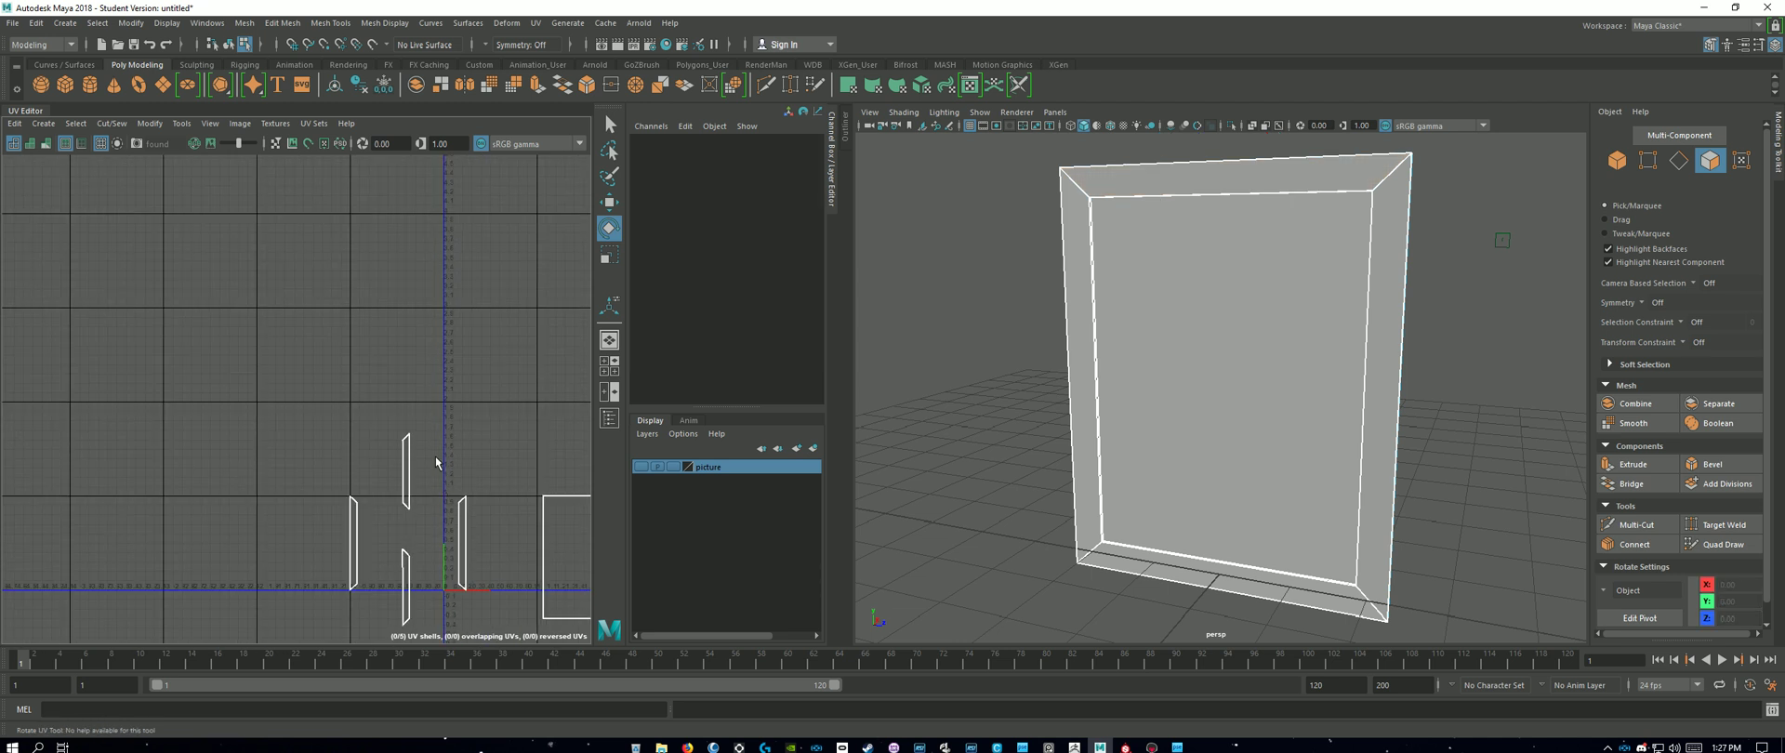
Step: Move the UV shells of the top and bottom strips side by side, just to the right of the left strip's shell
{"action": "middle_click_drag", "start_coordinate": [493, 468], "coordinate": [404, 351], "text": "alt"}
{"action": "left_click_drag", "start_coordinate": [302, 288], "coordinate": [354, 427]}
{"action": "key", "text": "w"}
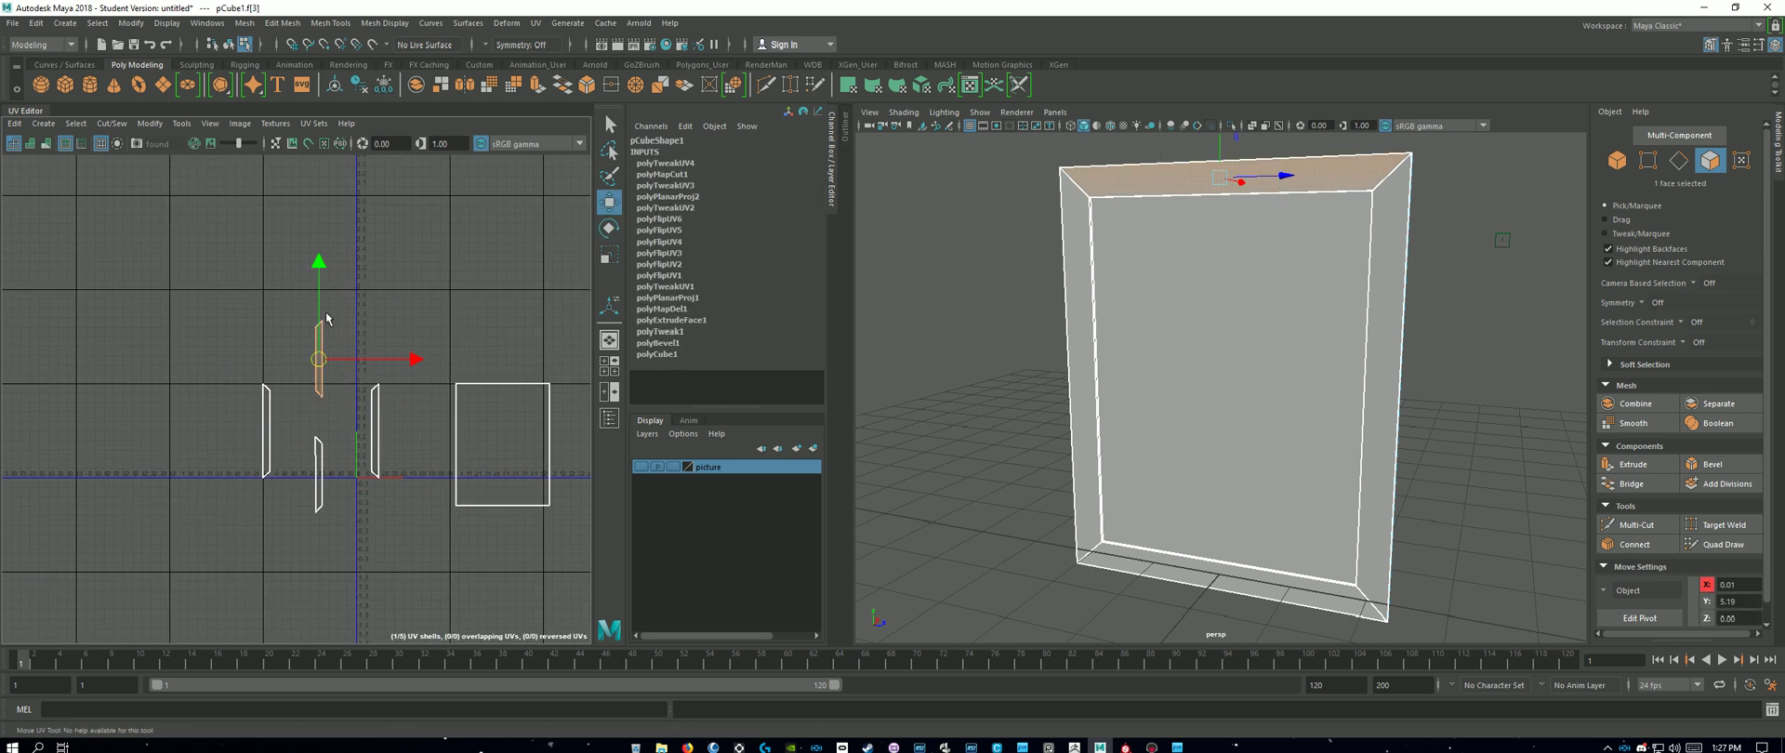
{"action": "left_click_drag", "start_coordinate": [320, 265], "coordinate": [320, 333]}
{"action": "left_click_drag", "start_coordinate": [418, 426], "coordinate": [383, 430]}
{"action": "left_click_drag", "start_coordinate": [337, 543], "coordinate": [319, 379]}
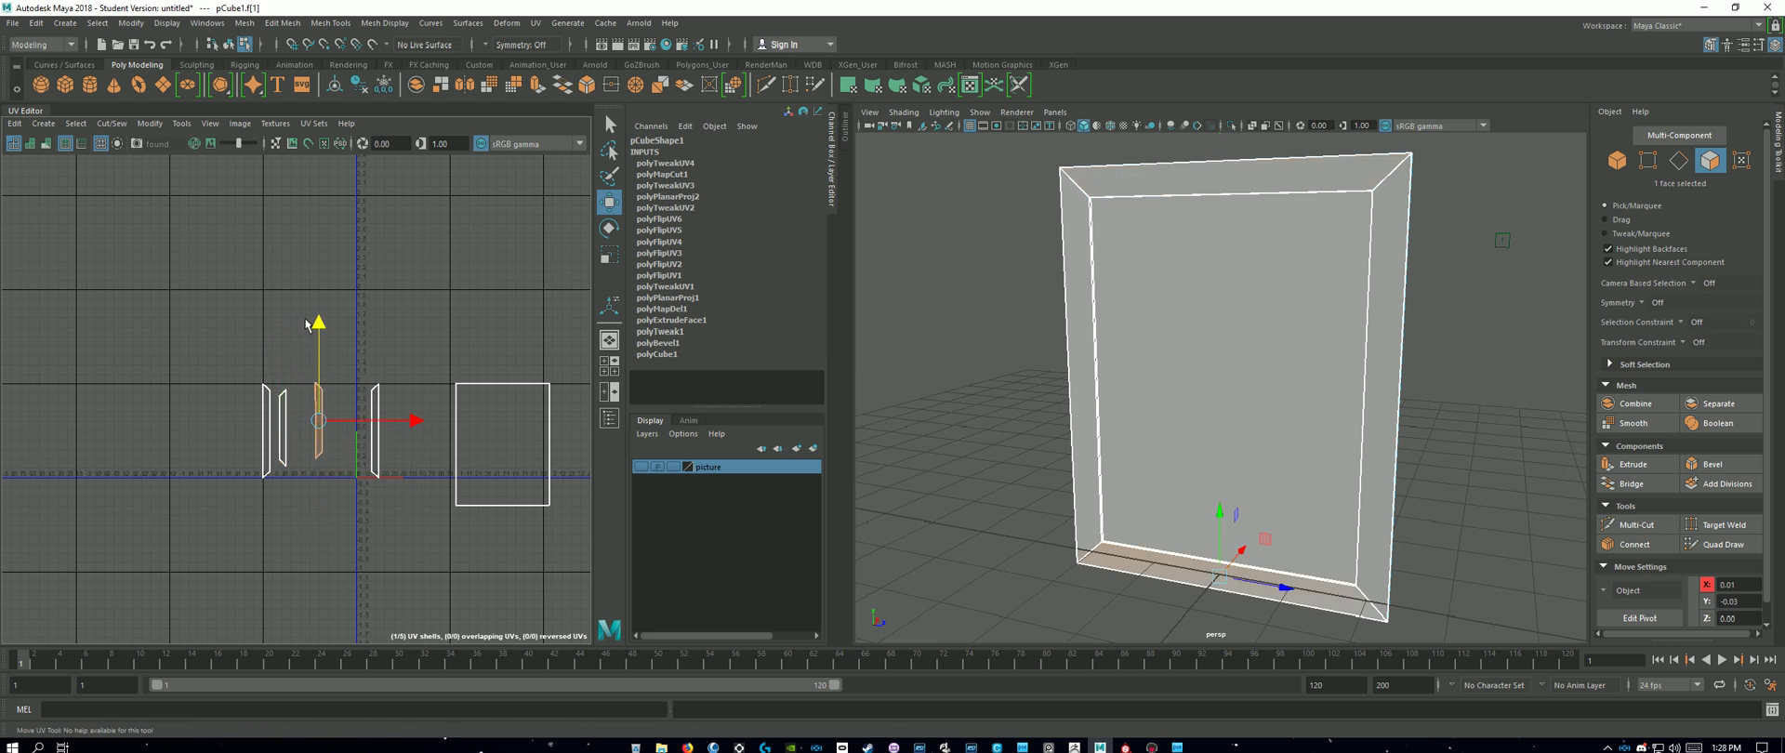
{"action": "left_click_drag", "start_coordinate": [392, 422], "coordinate": [368, 428]}
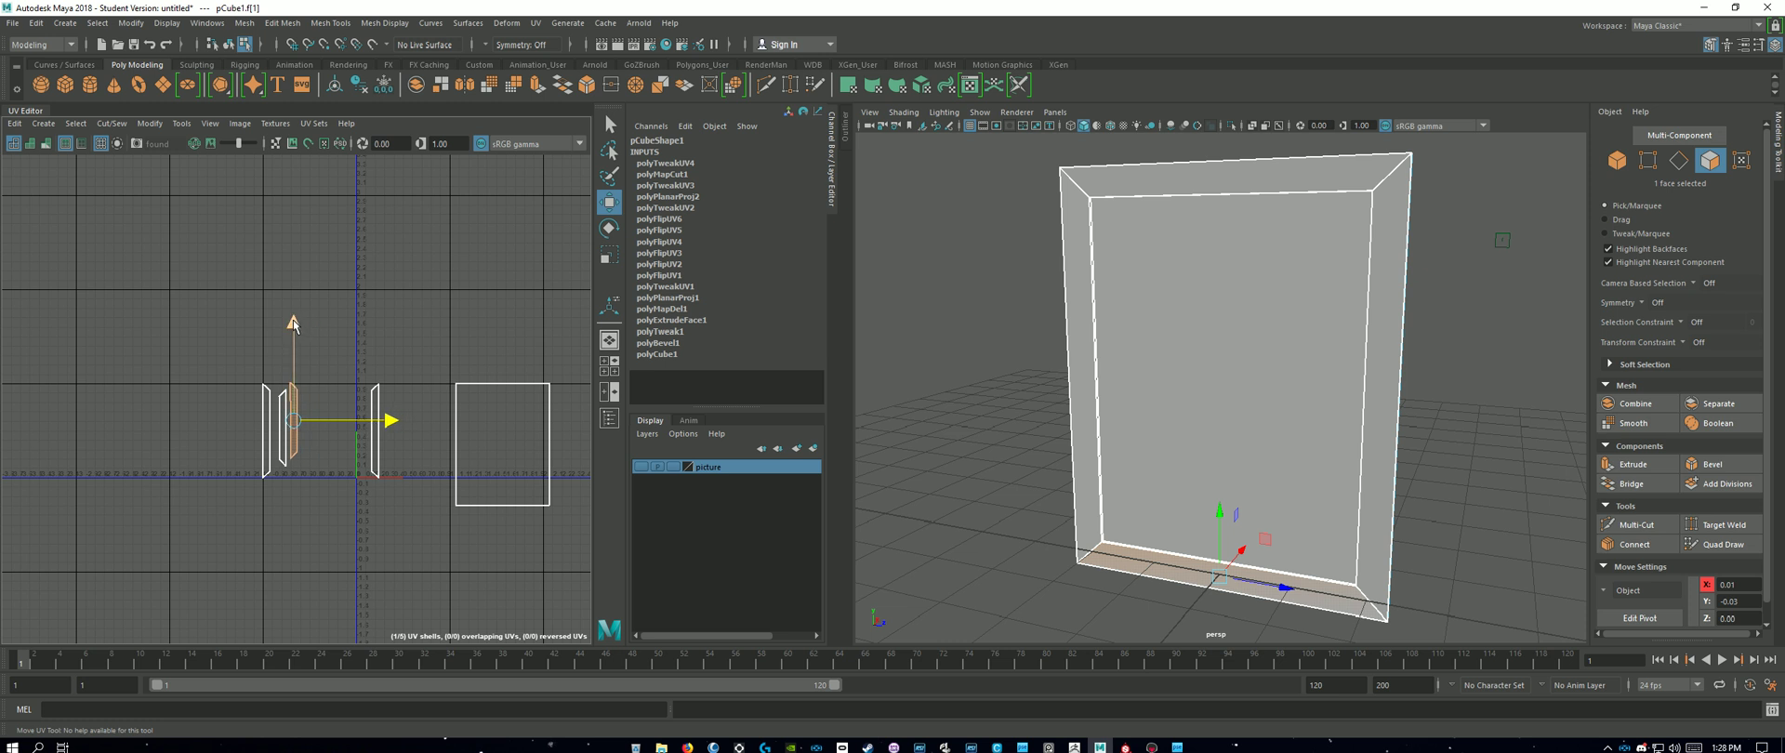
Step: Move the right strip's UV shell to the outer side of the left strip's shell and clear the selection
{"action": "left_click_drag", "start_coordinate": [361, 357], "coordinate": [407, 503]}
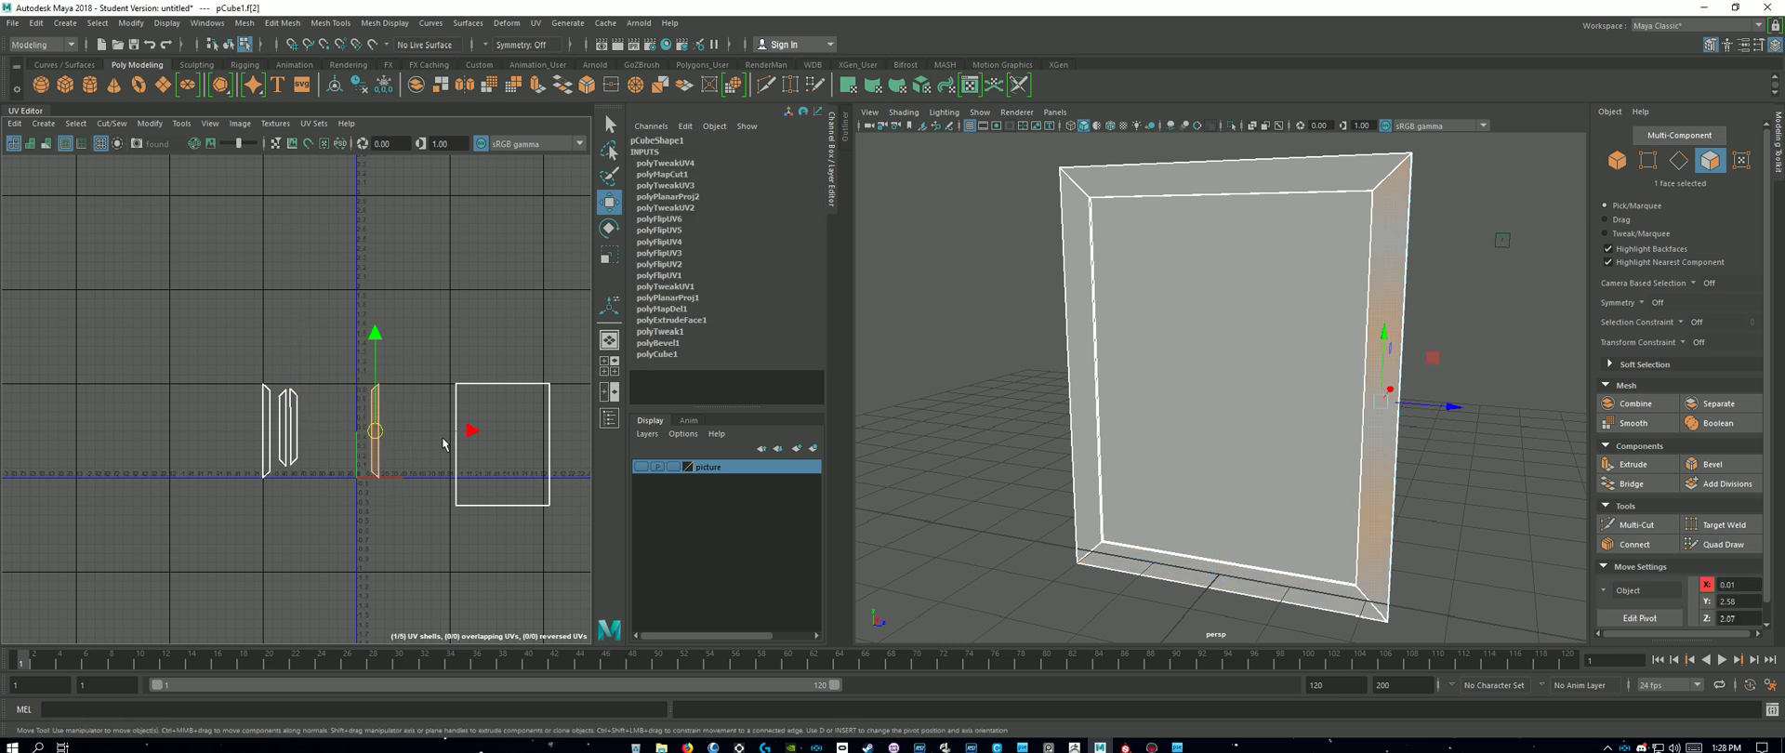
{"action": "left_click_drag", "start_coordinate": [443, 439], "coordinate": [323, 441]}
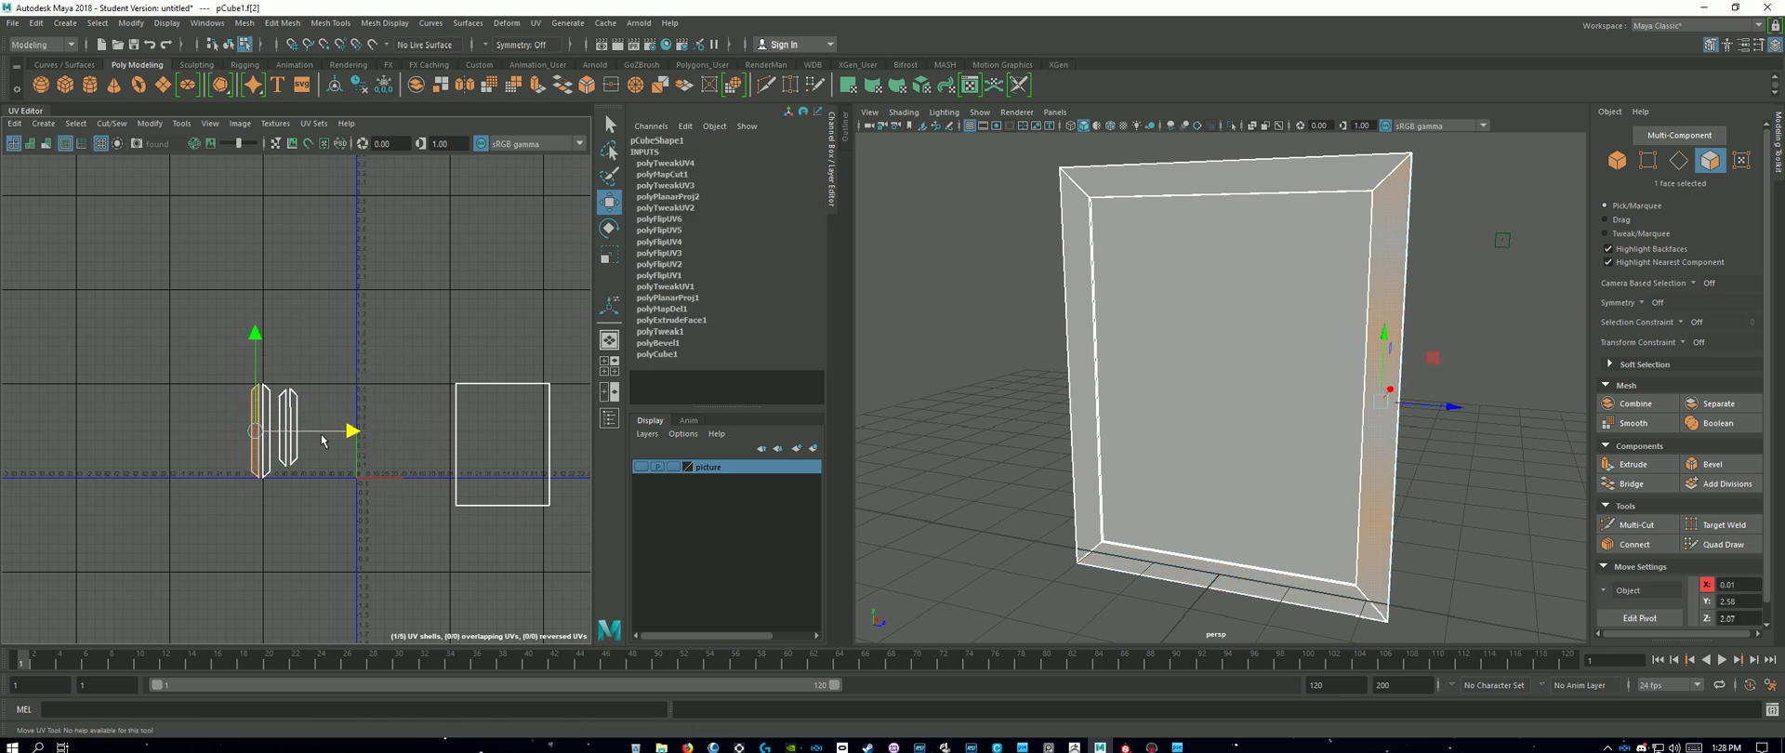
{"action": "left_click", "coordinate": [325, 398]}
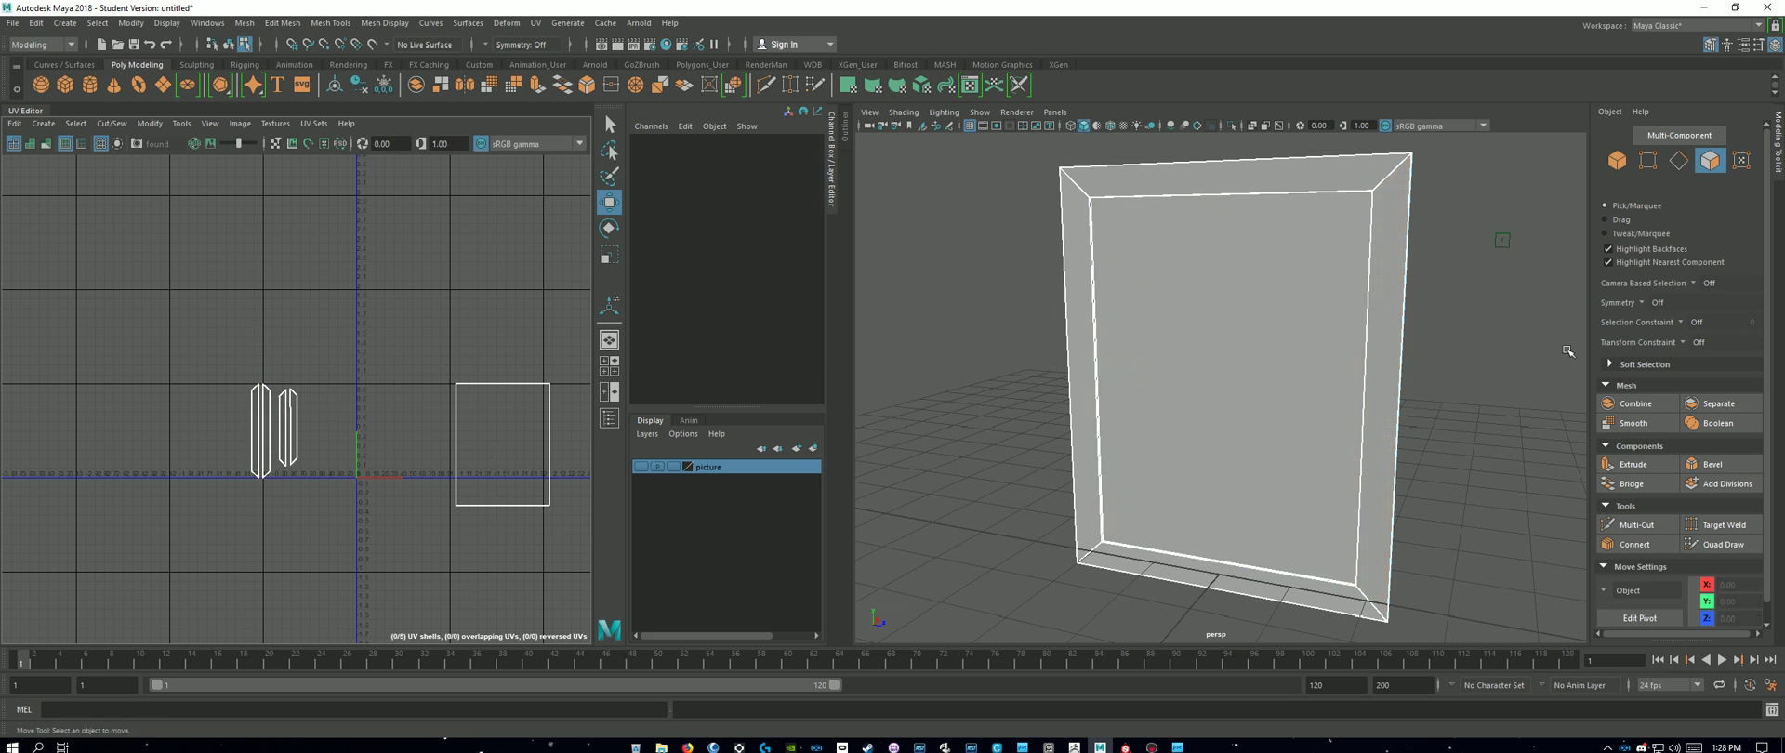
{"action": "left_click_drag", "start_coordinate": [1456, 255], "coordinate": [1320, 312], "text": "alt"}
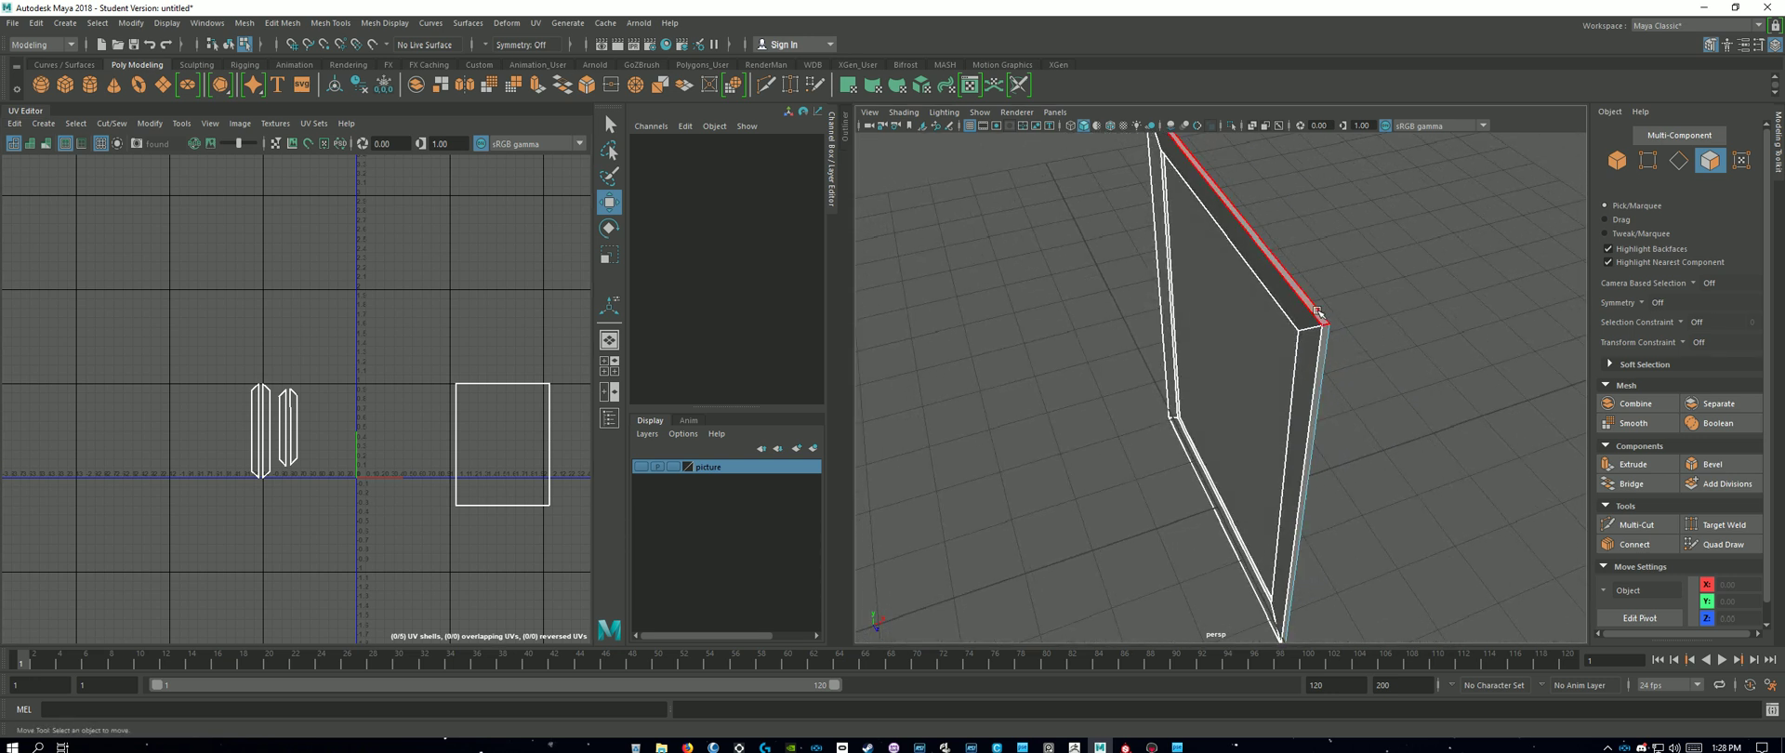
{"action": "left_click", "coordinate": [1318, 312]}
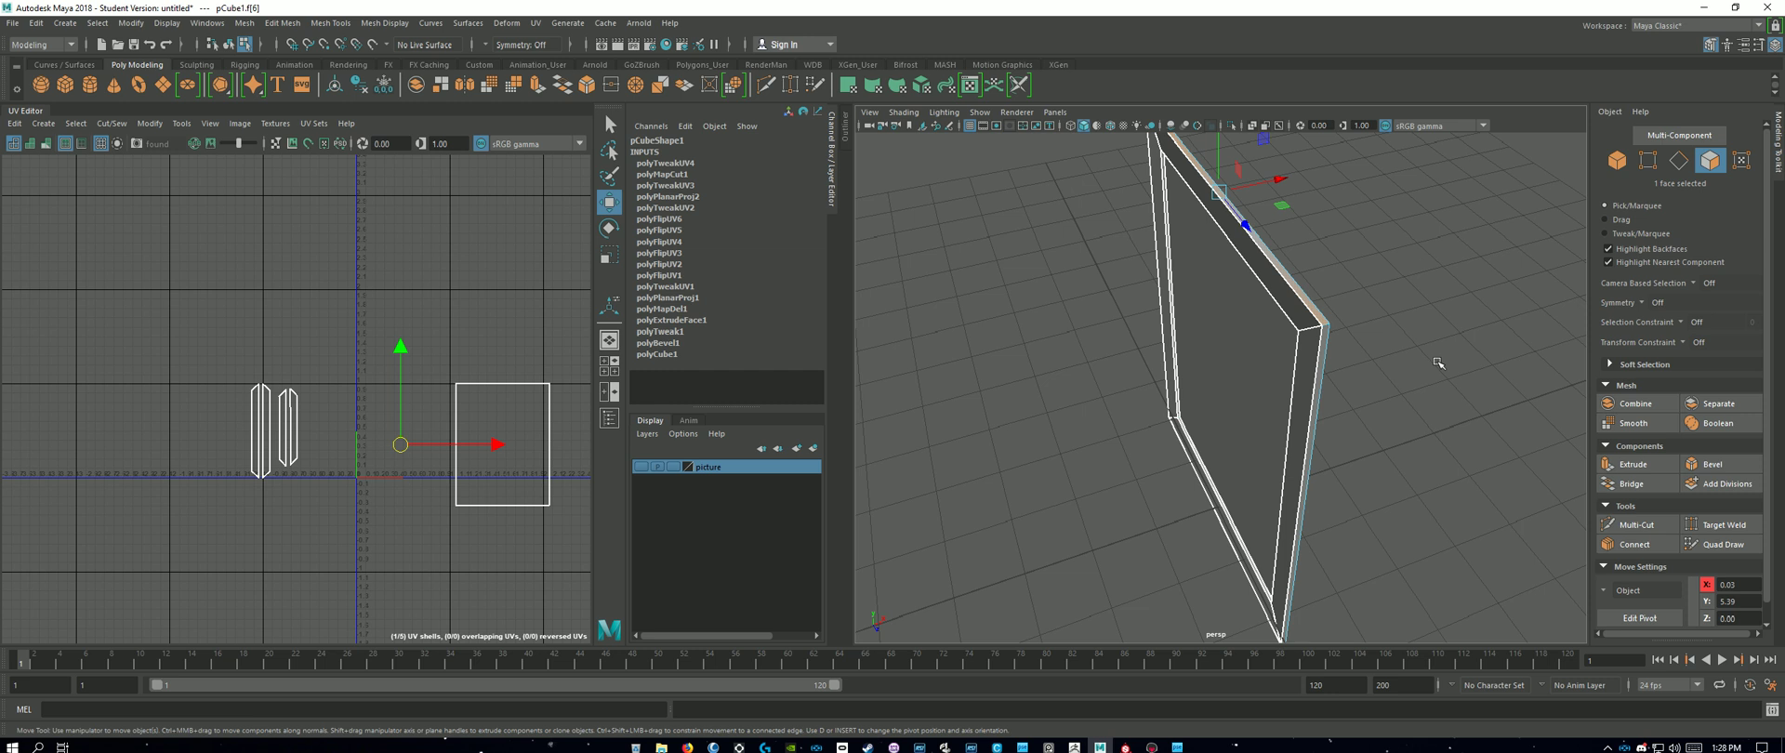
{"action": "left_click_drag", "start_coordinate": [1531, 322], "coordinate": [1299, 260], "text": "alt"}
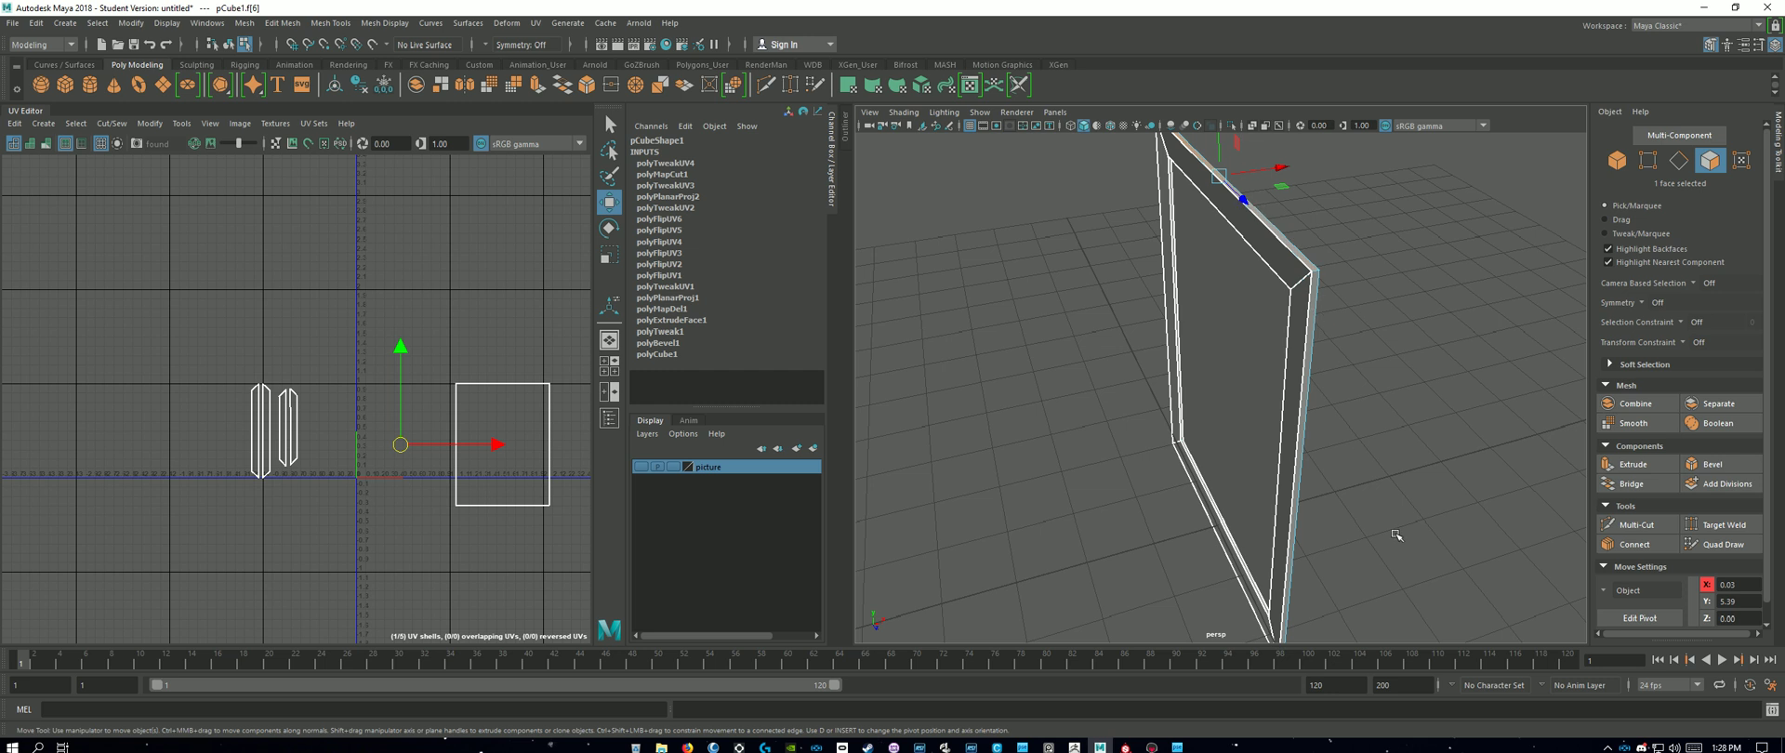
{"action": "left_click_drag", "start_coordinate": [1406, 498], "coordinate": [1198, 409], "text": "alt"}
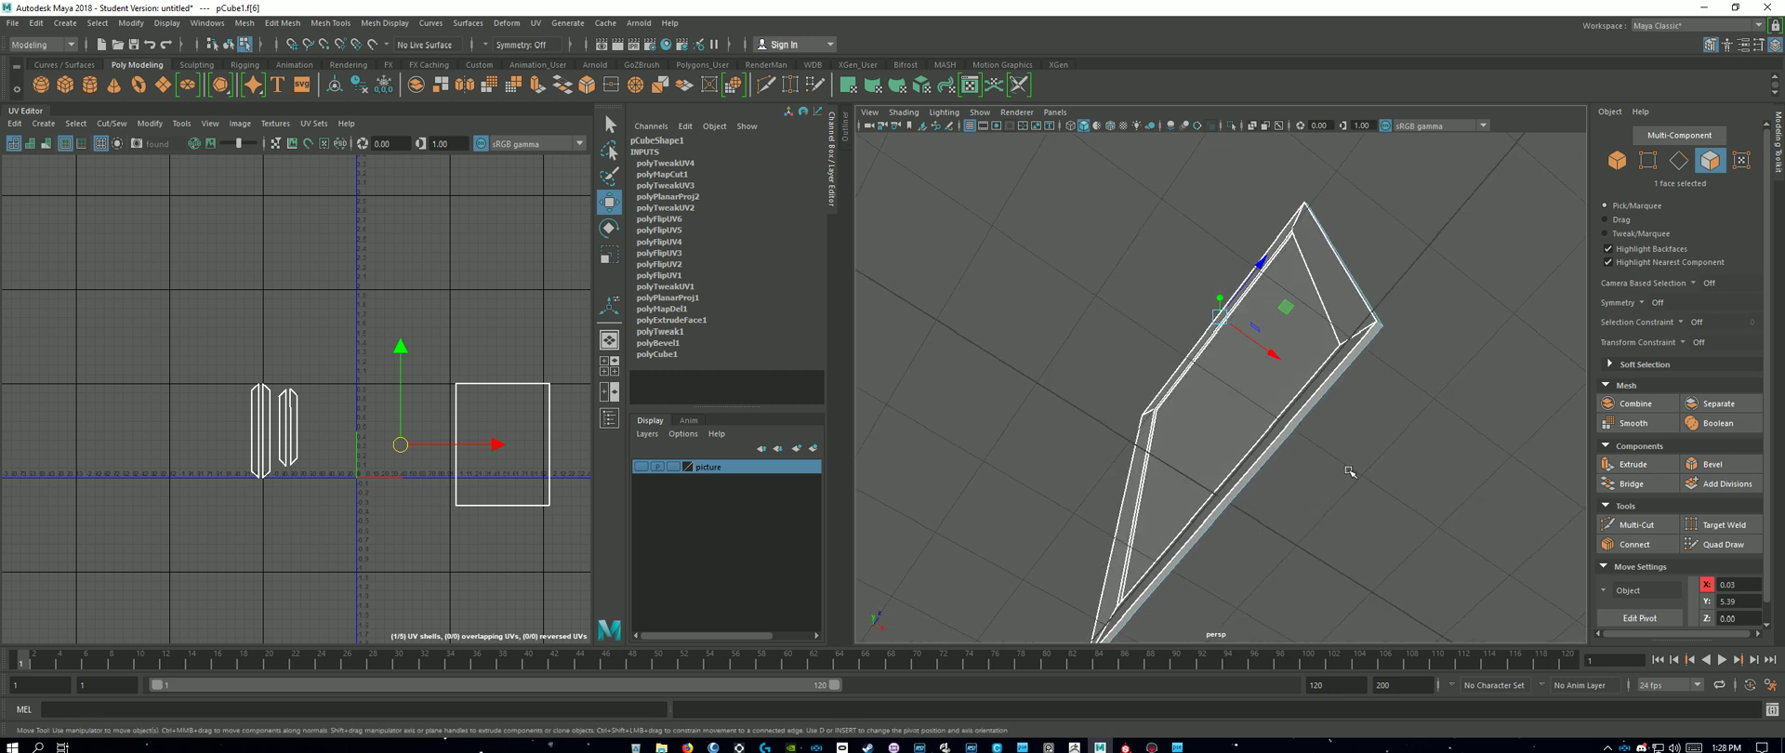
{"action": "left_click_drag", "start_coordinate": [1452, 376], "coordinate": [1409, 490], "text": "alt"}
{"action": "left_click_drag", "start_coordinate": [1421, 383], "coordinate": [1366, 416], "text": "alt"}
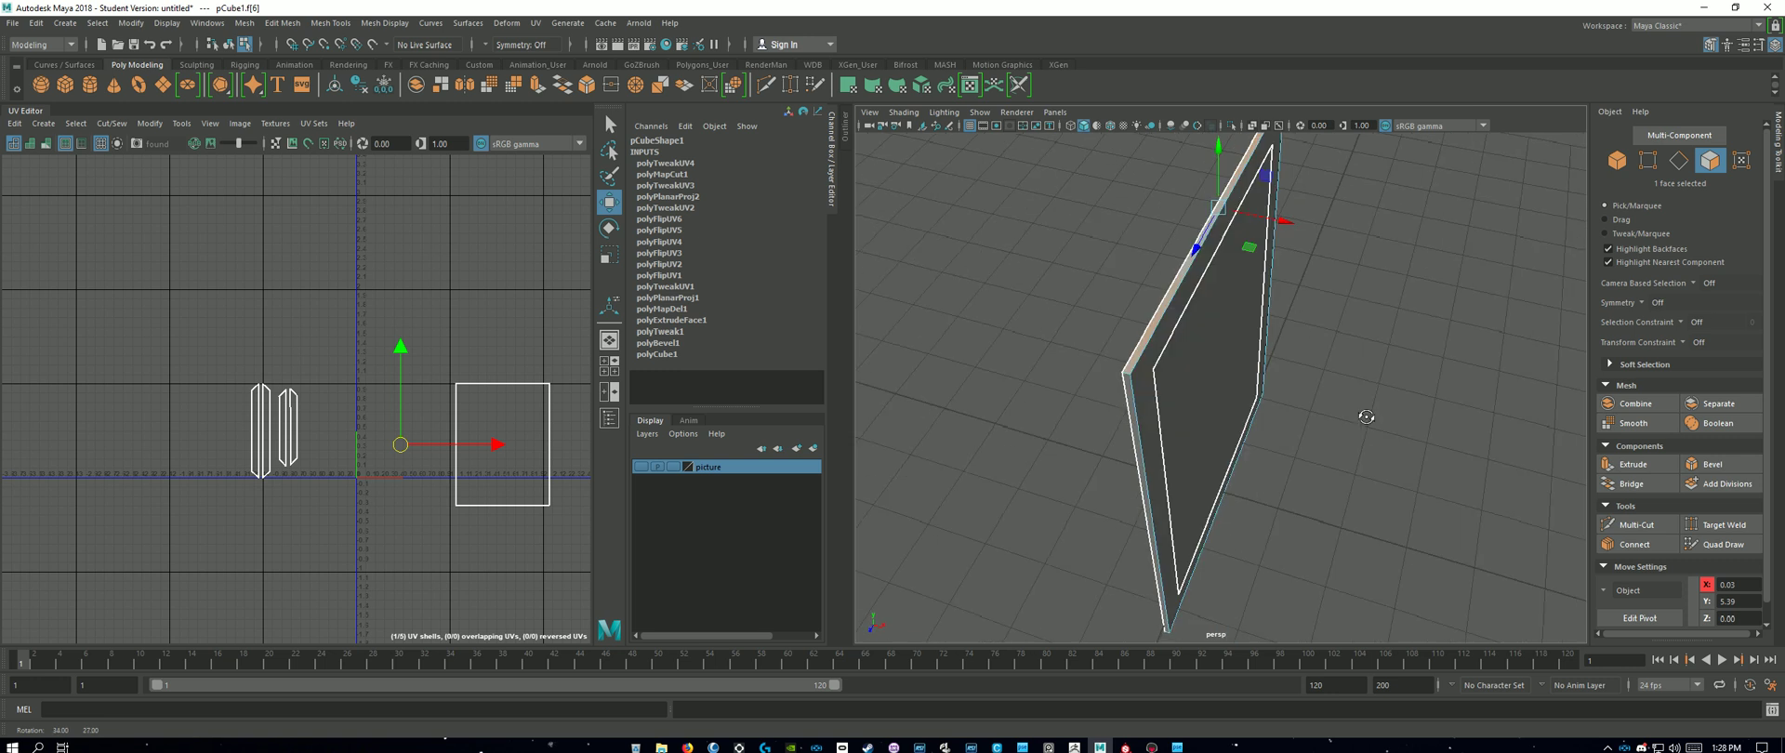
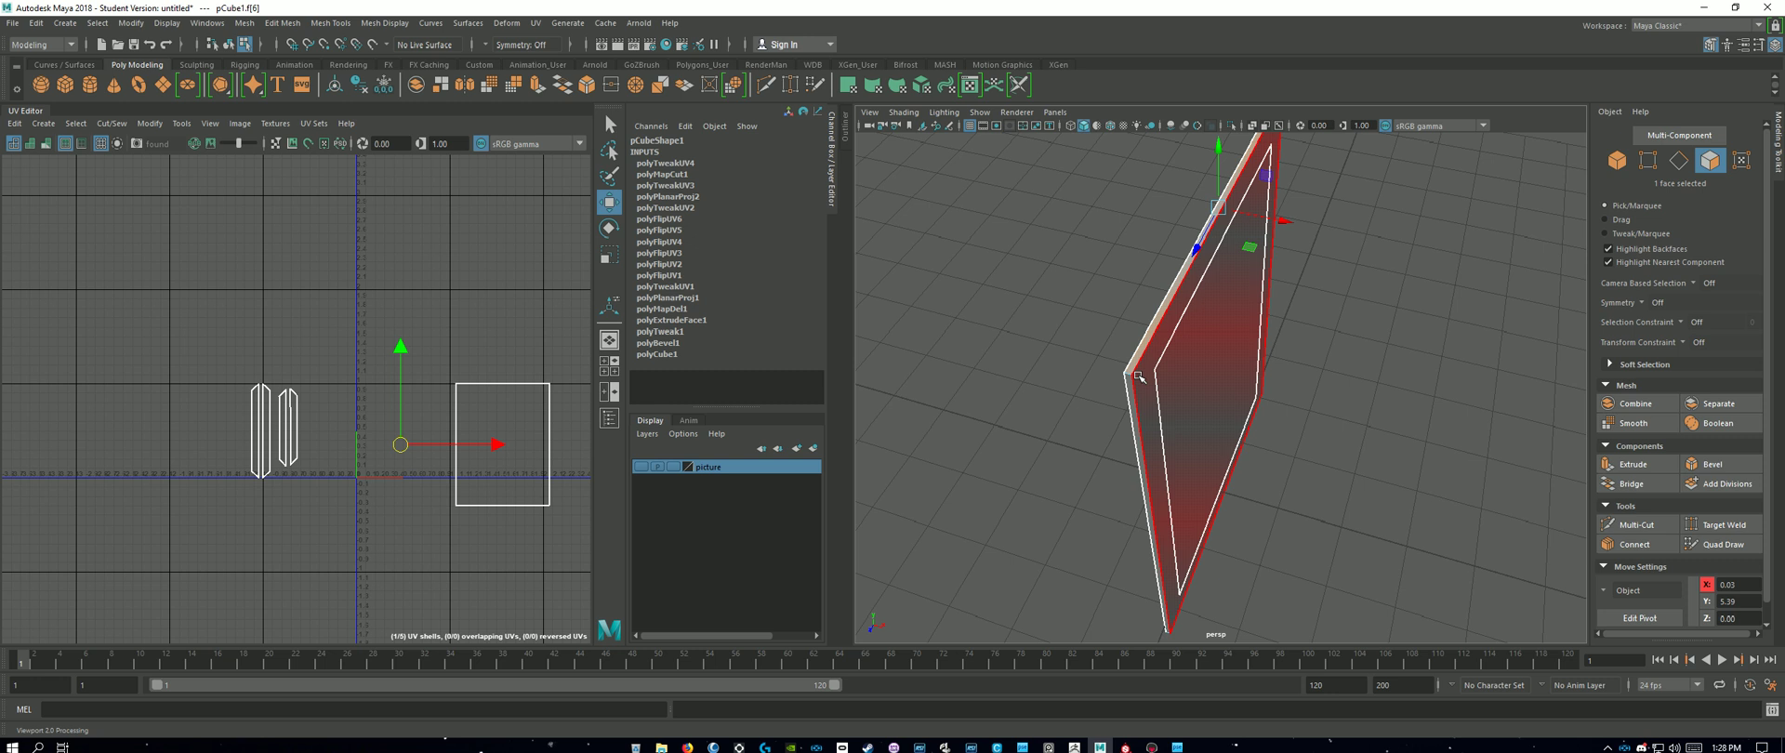
{"action": "left_click", "coordinate": [1313, 363]}
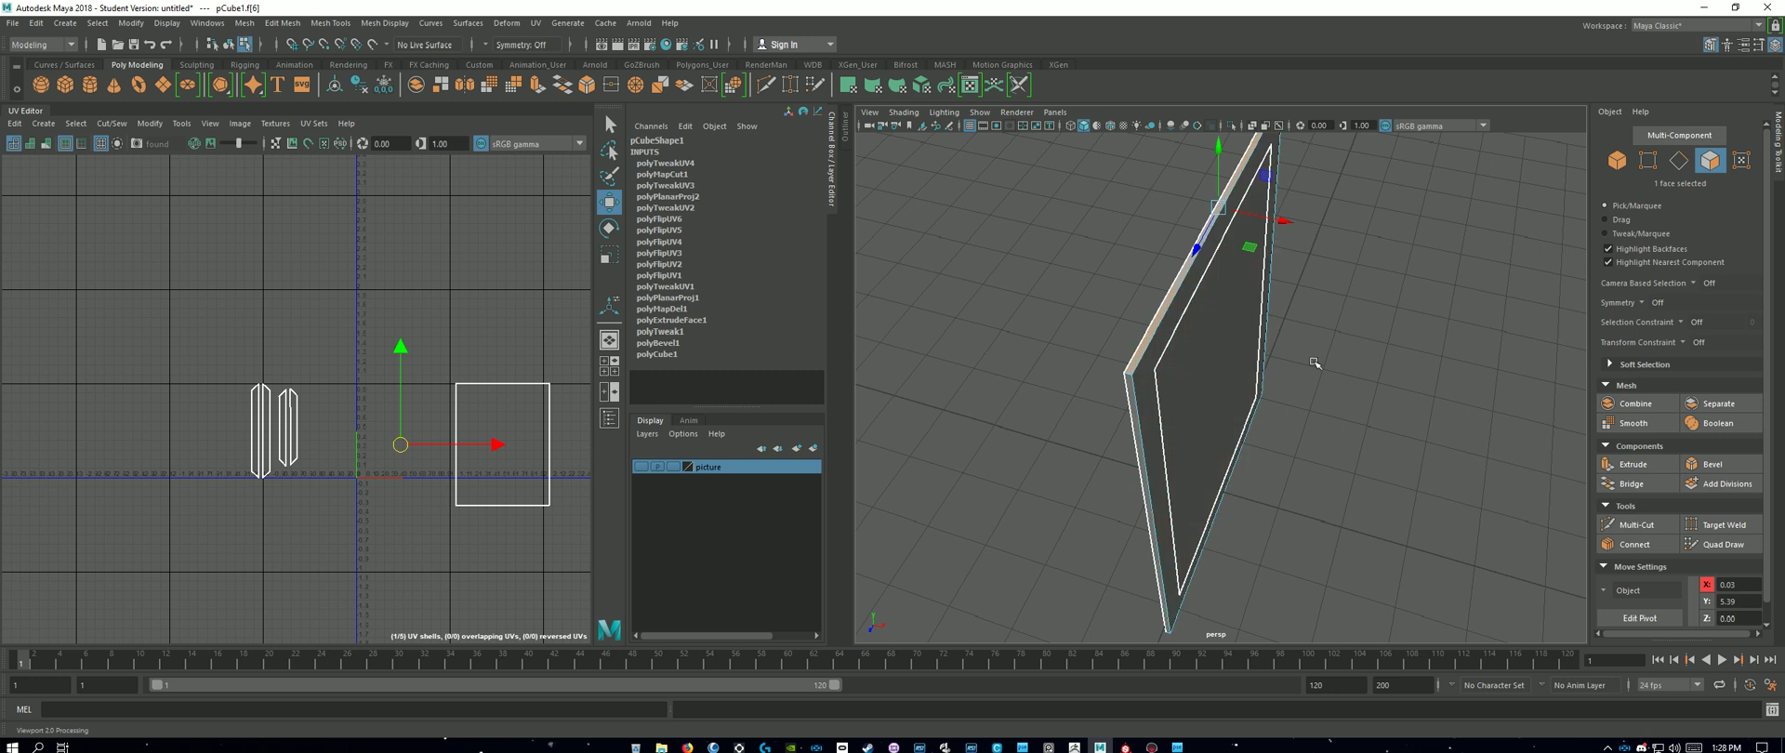
Step: Apply a planar UV projection from the Y axis, fitted to the bounding box, to the four thin outer side faces of the frame
{"action": "left_click_drag", "start_coordinate": [1313, 363], "coordinate": [1424, 372], "text": "alt"}
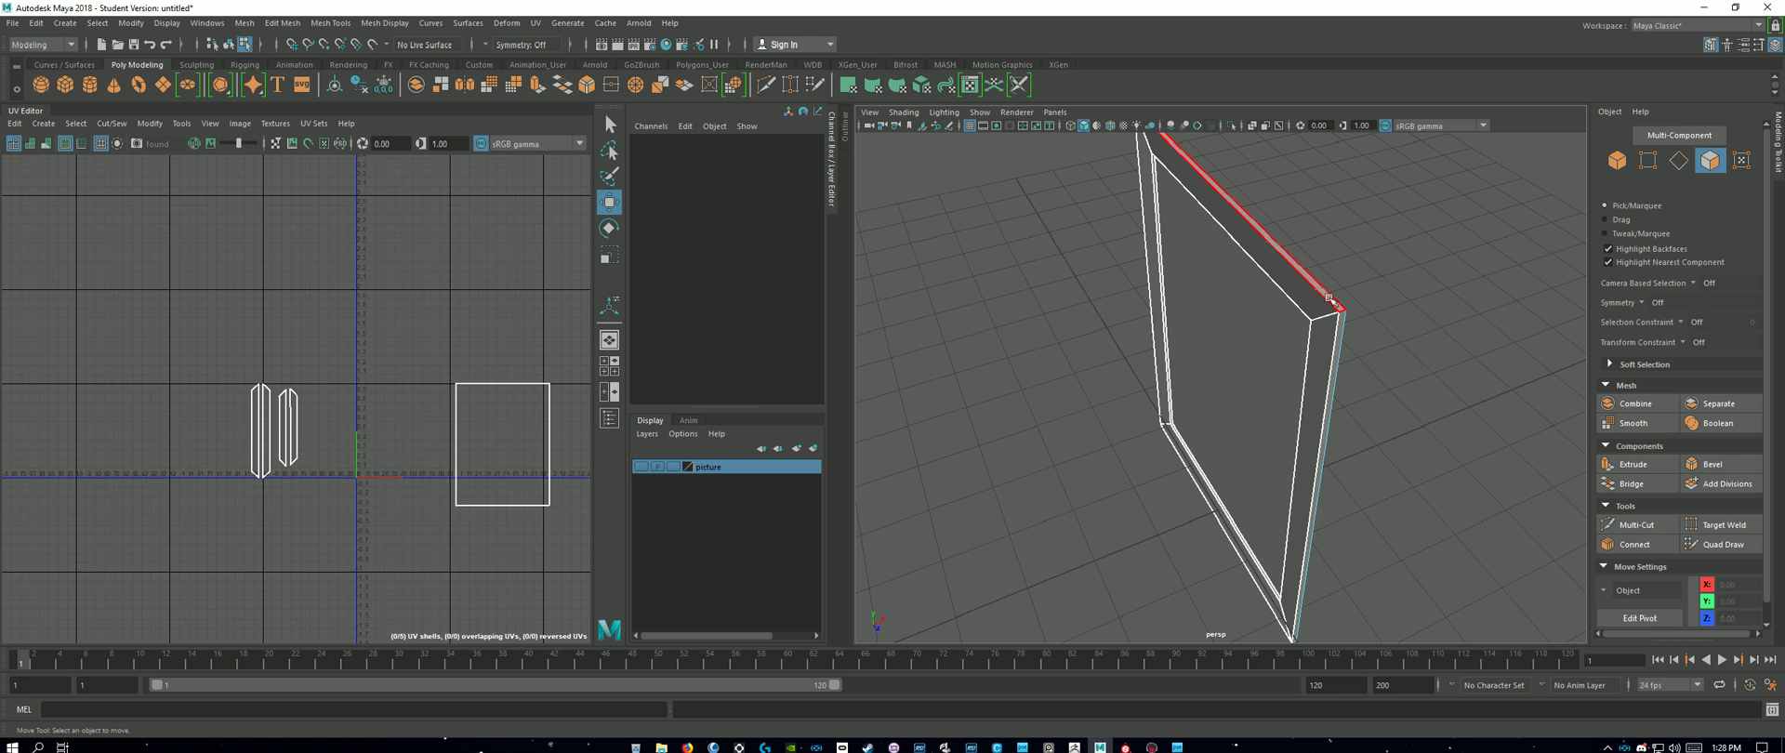
{"action": "left_click", "coordinate": [1330, 296]}
{"action": "left_click", "coordinate": [1340, 329], "text": "shift"}
{"action": "left_click_drag", "start_coordinate": [1434, 489], "coordinate": [1405, 356], "text": "alt"}
{"action": "left_click", "coordinate": [1289, 283], "text": "shift"}
{"action": "left_click_drag", "start_coordinate": [1335, 397], "coordinate": [1232, 186], "text": "alt"}
{"action": "left_click", "coordinate": [1201, 292], "text": "shift"}
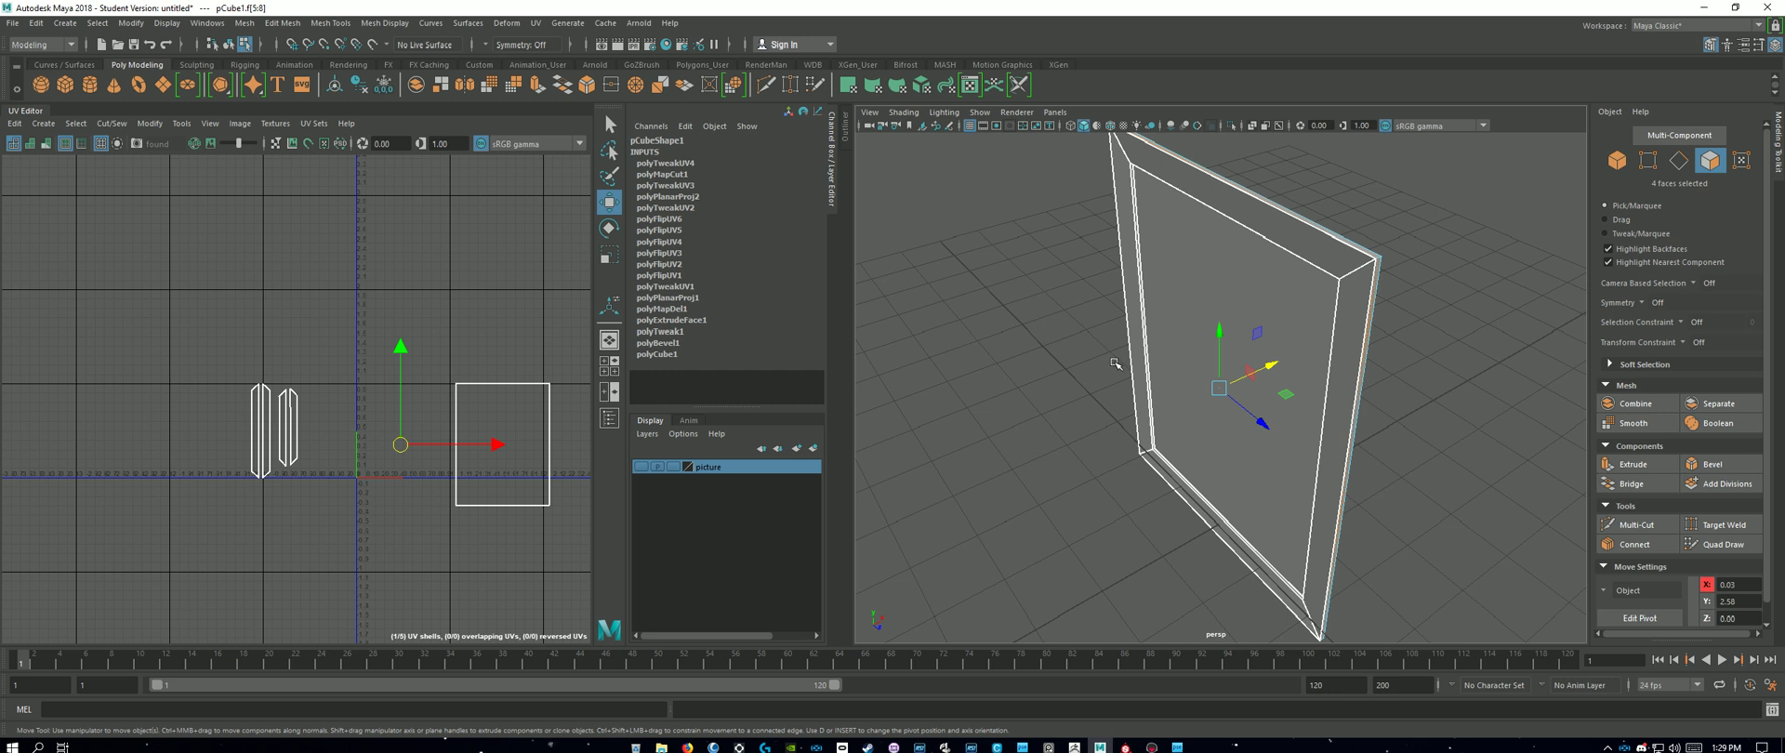
{"action": "left_click", "coordinate": [536, 23]}
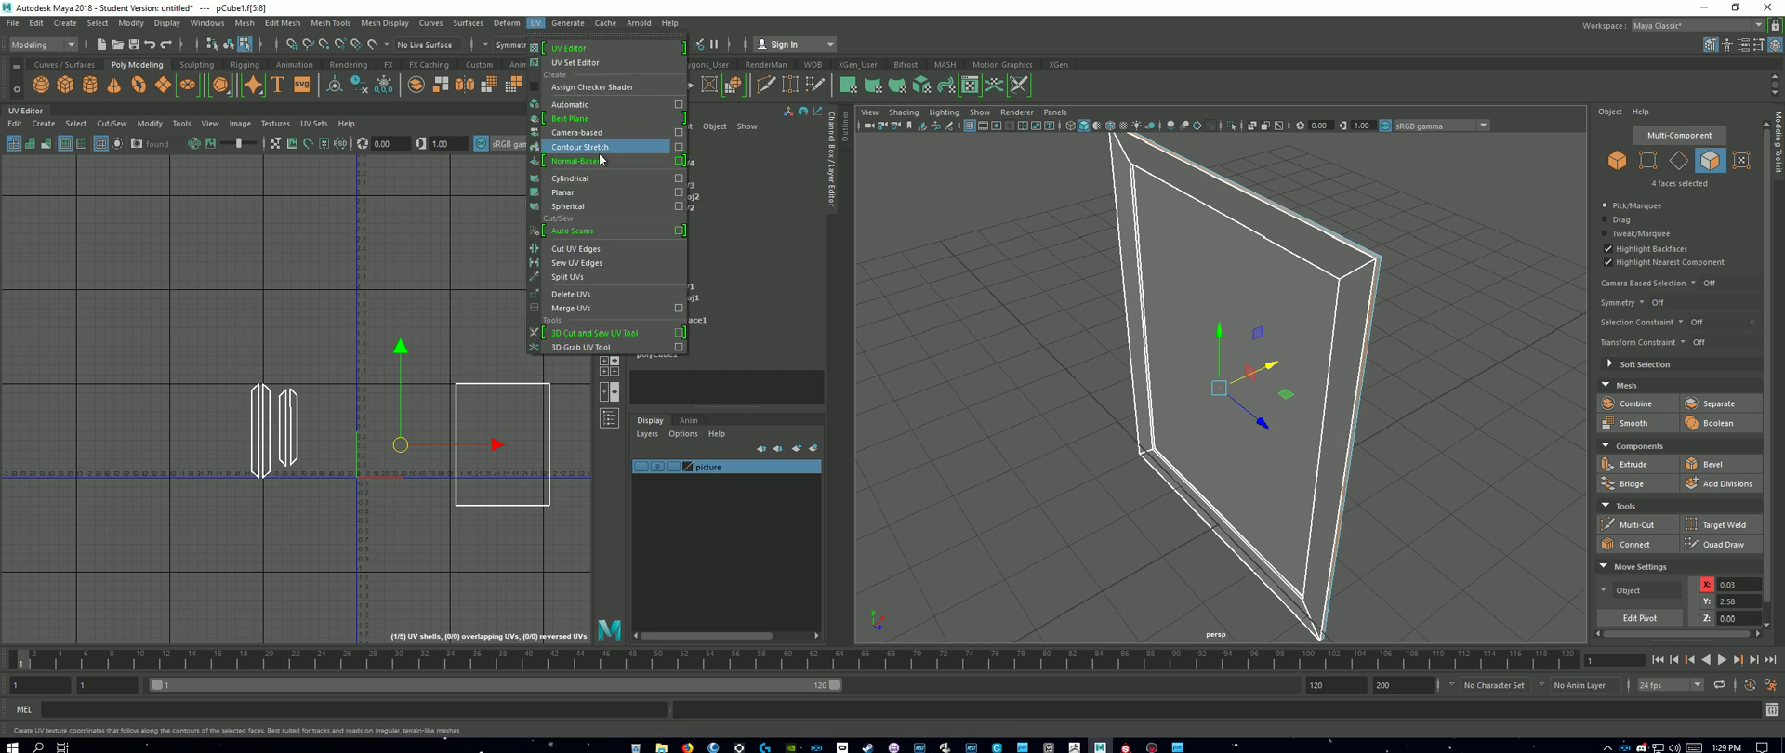
{"action": "left_click", "coordinate": [678, 193]}
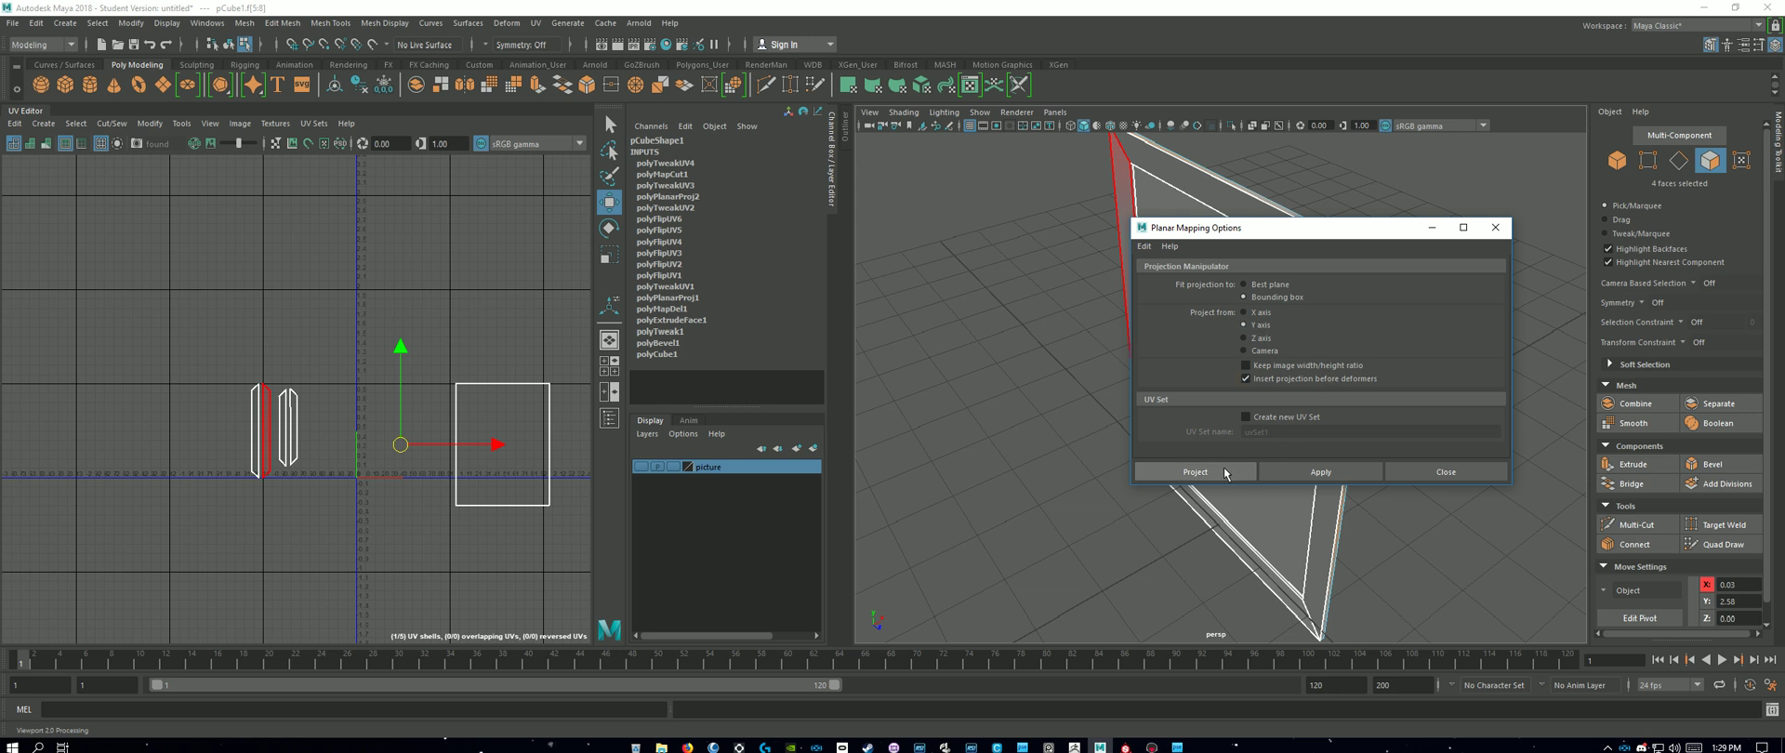
{"action": "left_click", "coordinate": [1195, 471]}
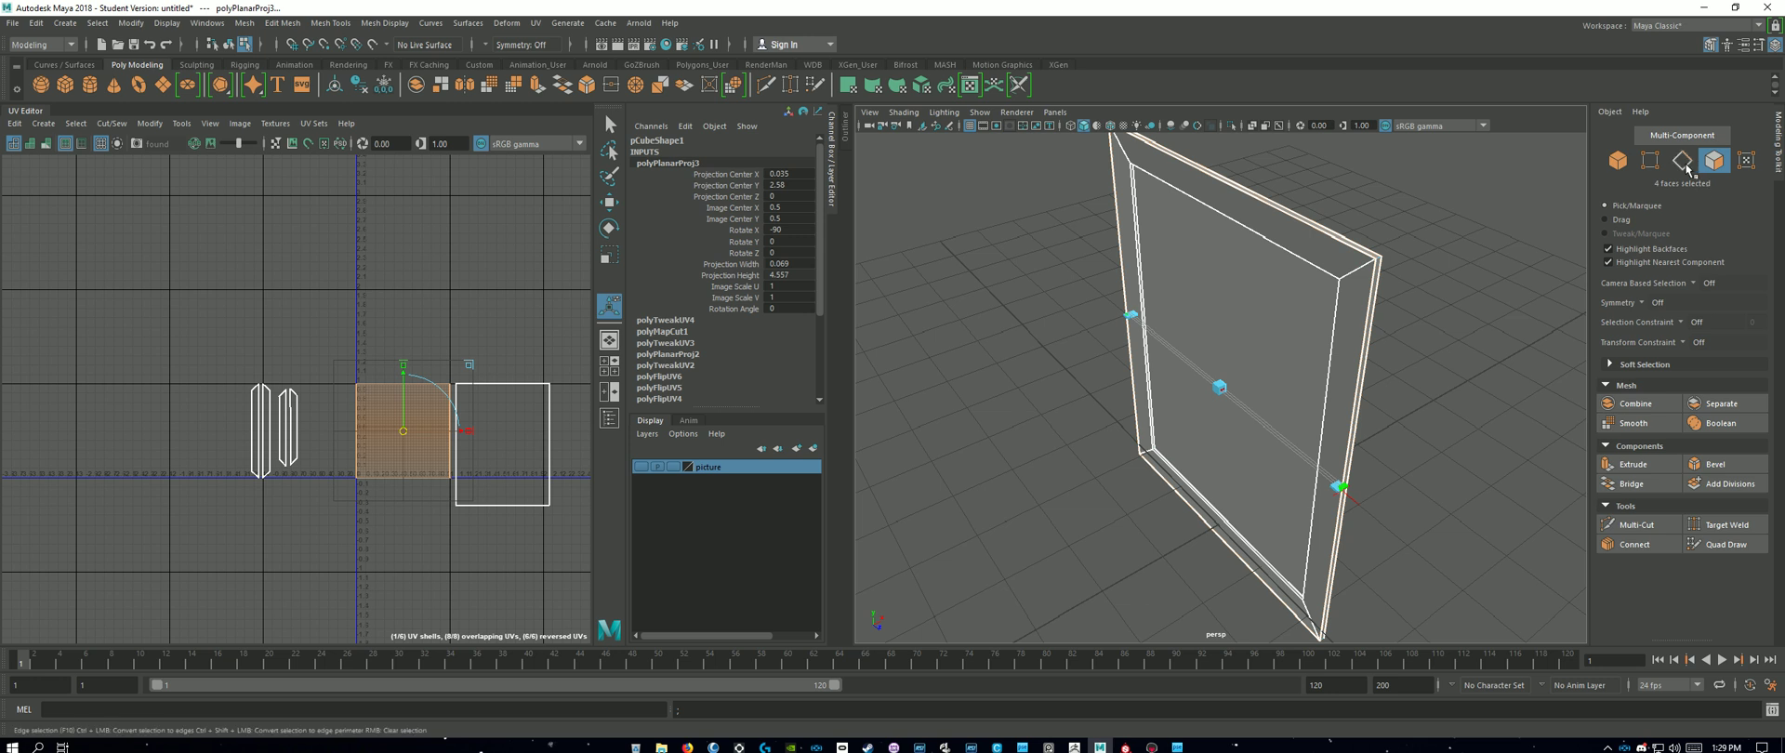
Step: Cut the outer side faces' UVs along one short corner edge across the frame's thickness
{"action": "left_click", "coordinate": [1683, 163]}
{"action": "left_click_drag", "start_coordinate": [1519, 281], "coordinate": [1454, 332], "text": "alt"}
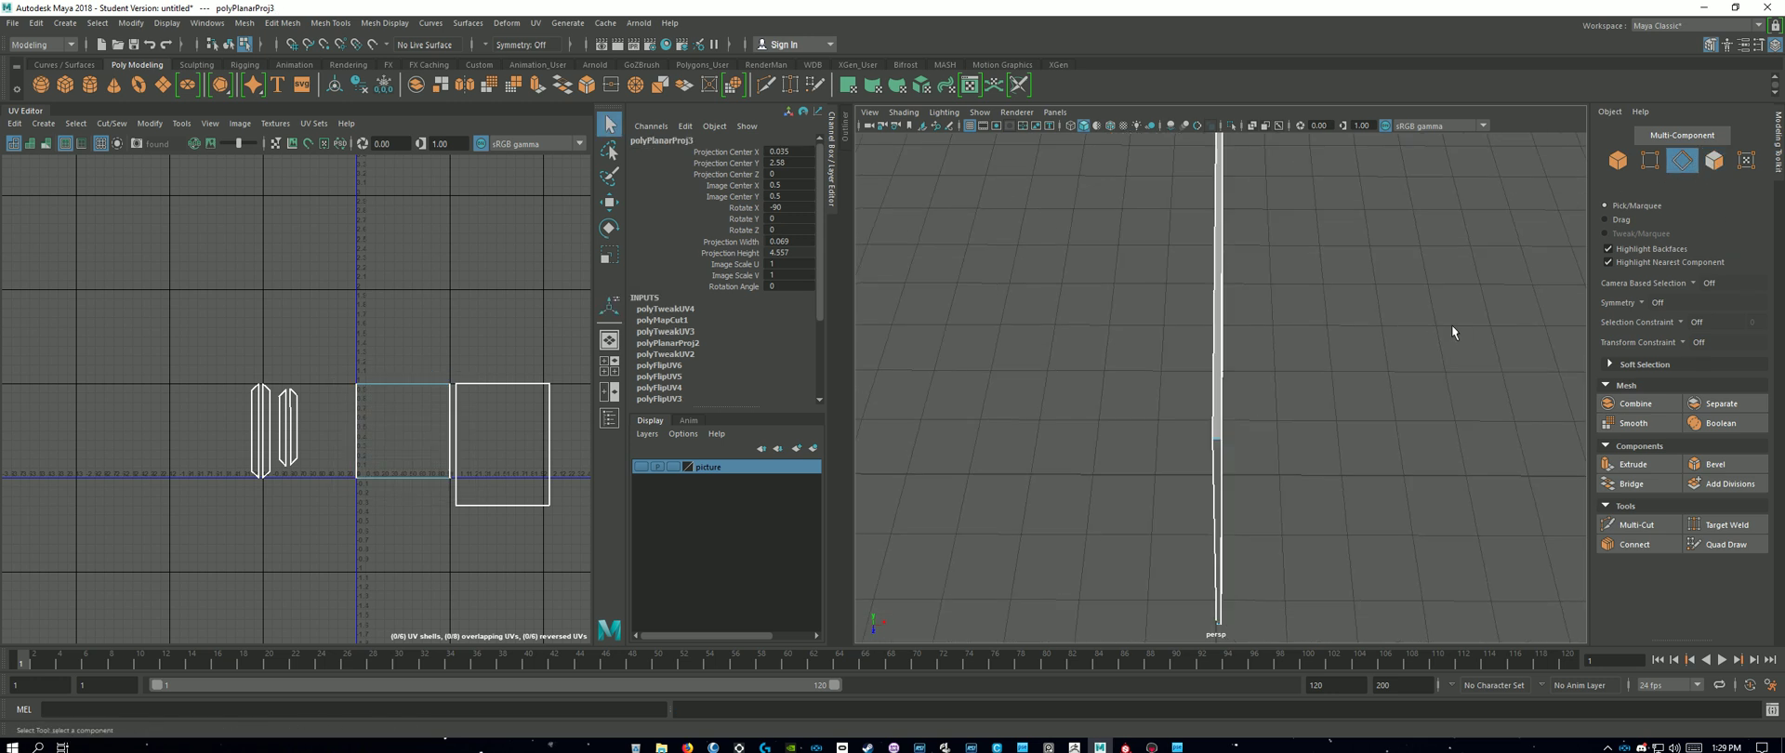
{"action": "left_click", "coordinate": [1218, 441]}
{"action": "left_click_drag", "start_coordinate": [1323, 437], "coordinate": [1107, 371], "text": "alt"}
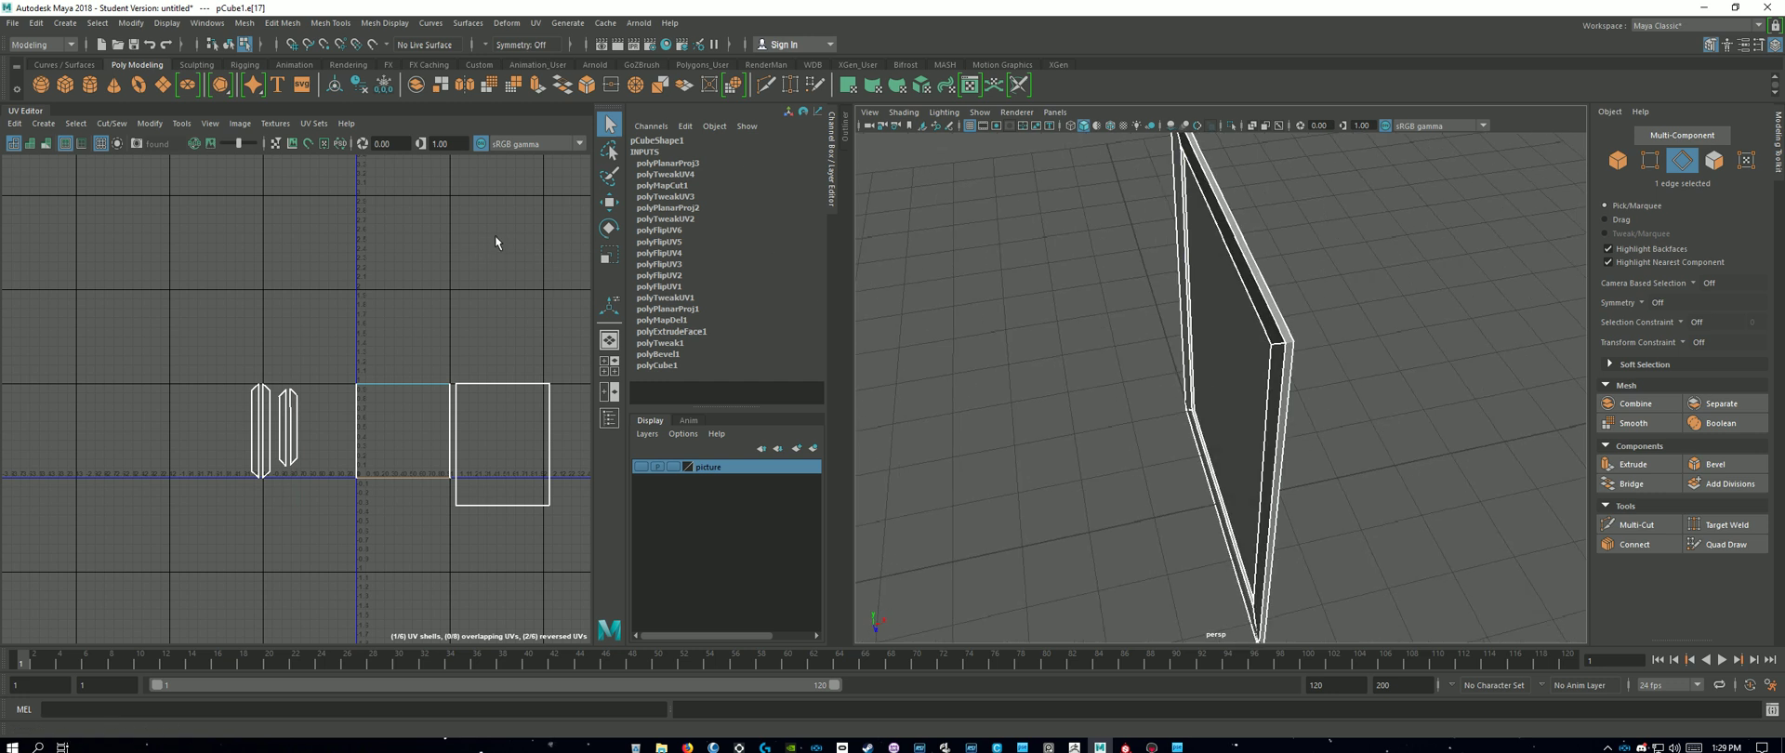
{"action": "right_click_drag", "start_coordinate": [493, 240], "coordinate": [466, 259], "text": "shift"}
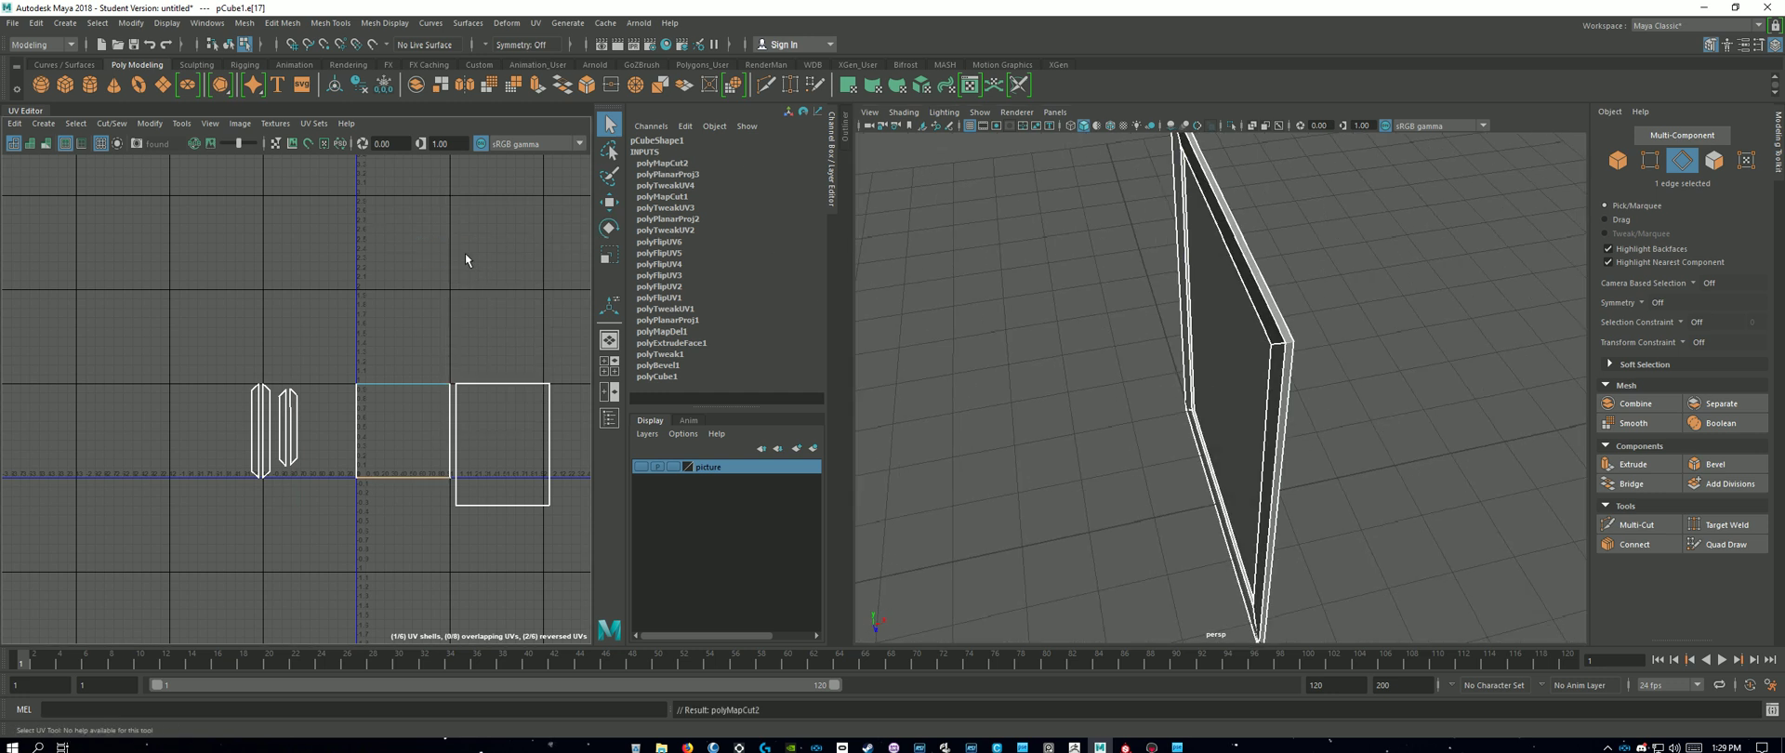
Step: Unfold the projected UV shell of the four outer side faces into one long strip
{"action": "left_click", "coordinate": [1714, 161]}
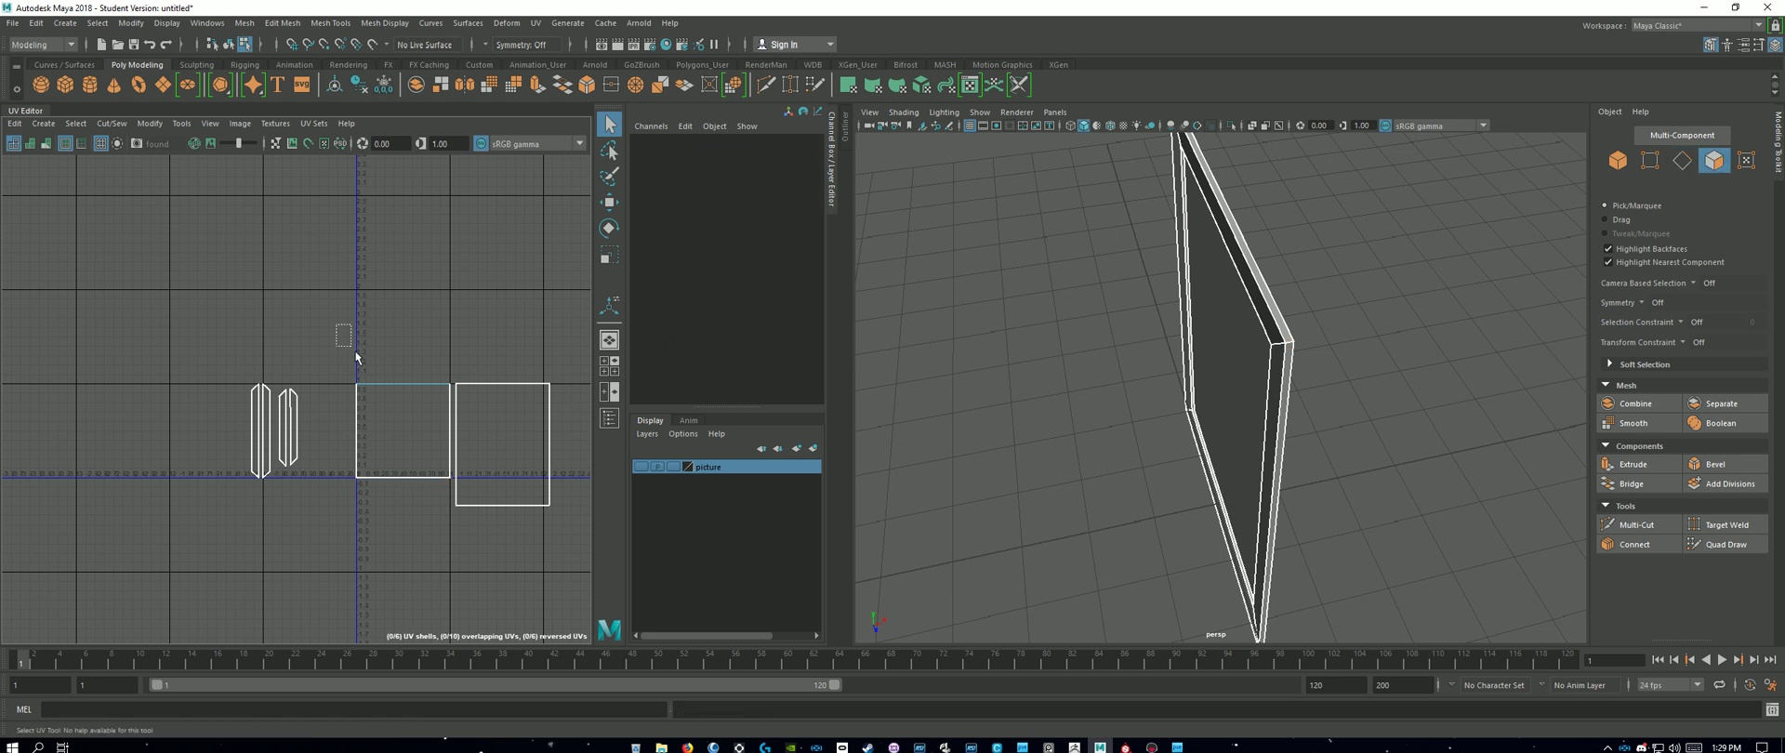
{"action": "left_click_drag", "start_coordinate": [336, 325], "coordinate": [452, 532]}
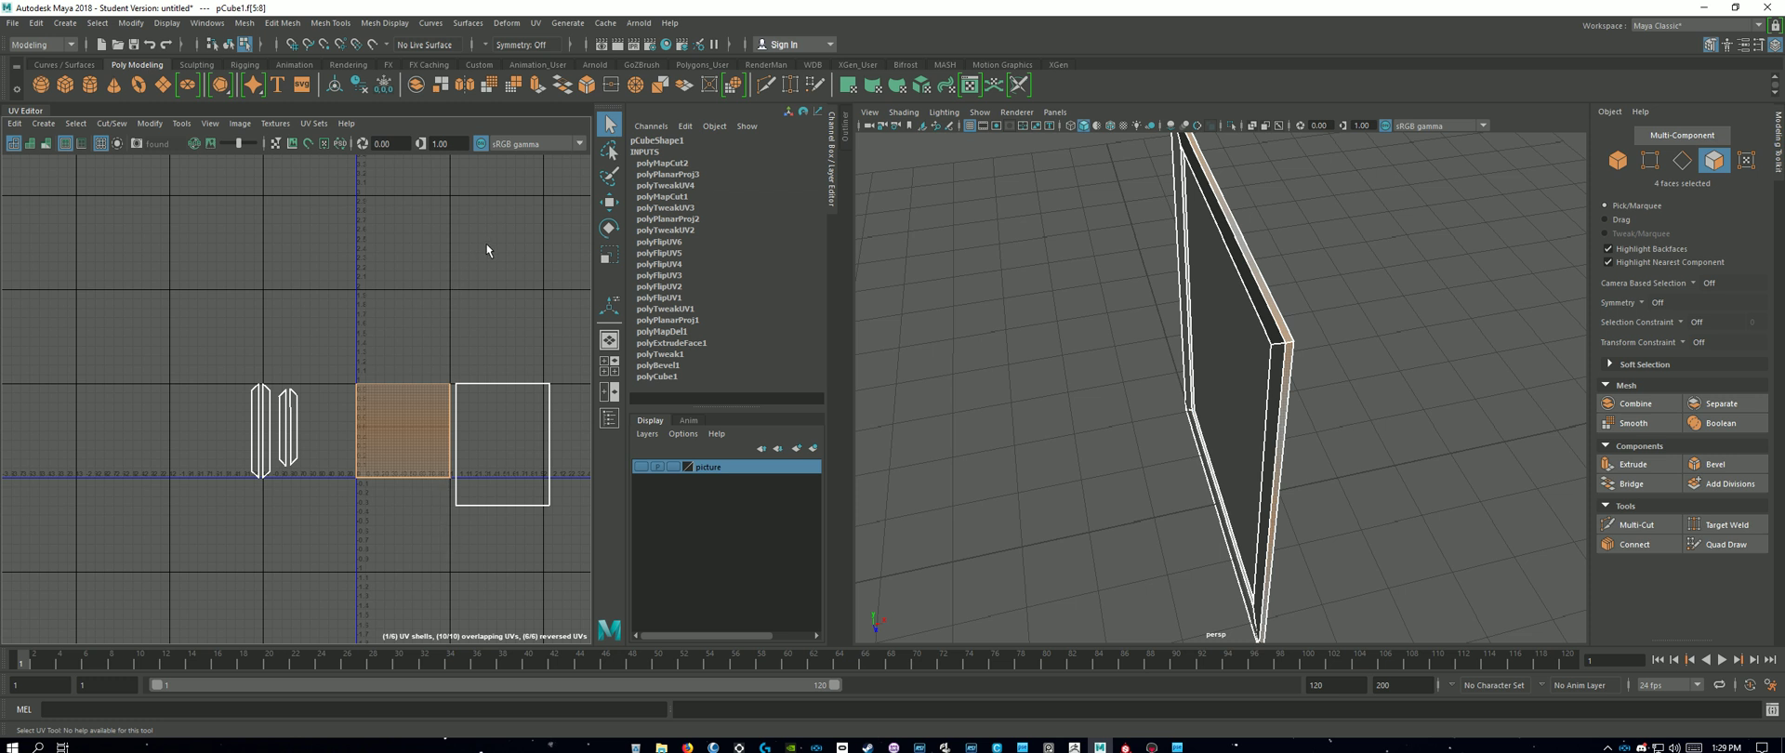
{"action": "right_click_drag", "start_coordinate": [487, 250], "coordinate": [347, 243], "text": "shift"}
{"action": "scroll", "coordinate": [502, 334], "scroll_direction": "down", "scroll_amount": 10}
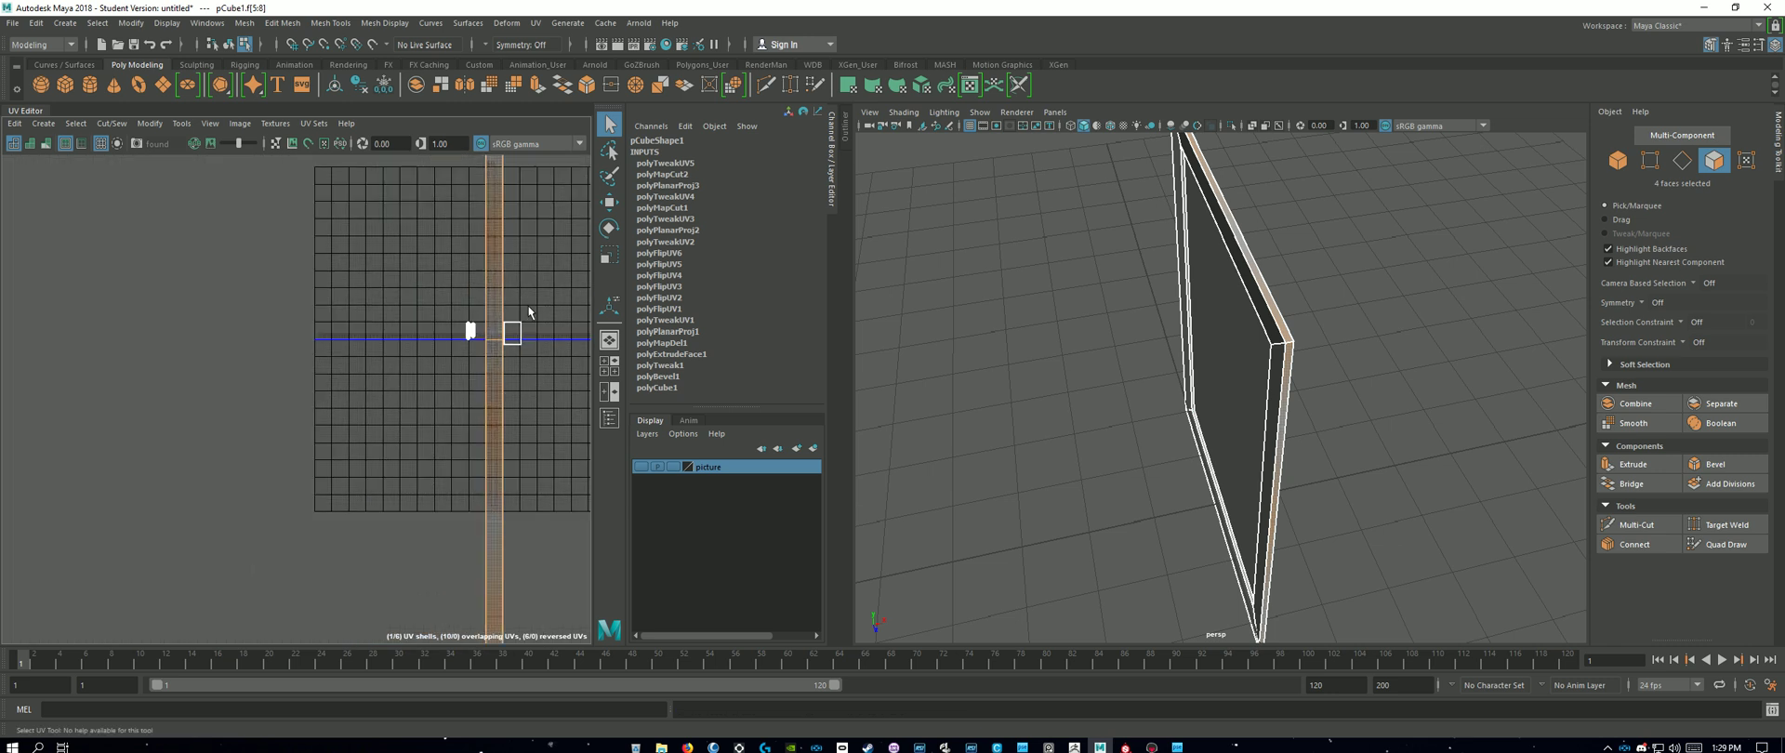
Step: Scale the outer sides' long UV strip down uniformly to about half its size
{"action": "scroll", "coordinate": [561, 400], "scroll_direction": "down", "scroll_amount": 3}
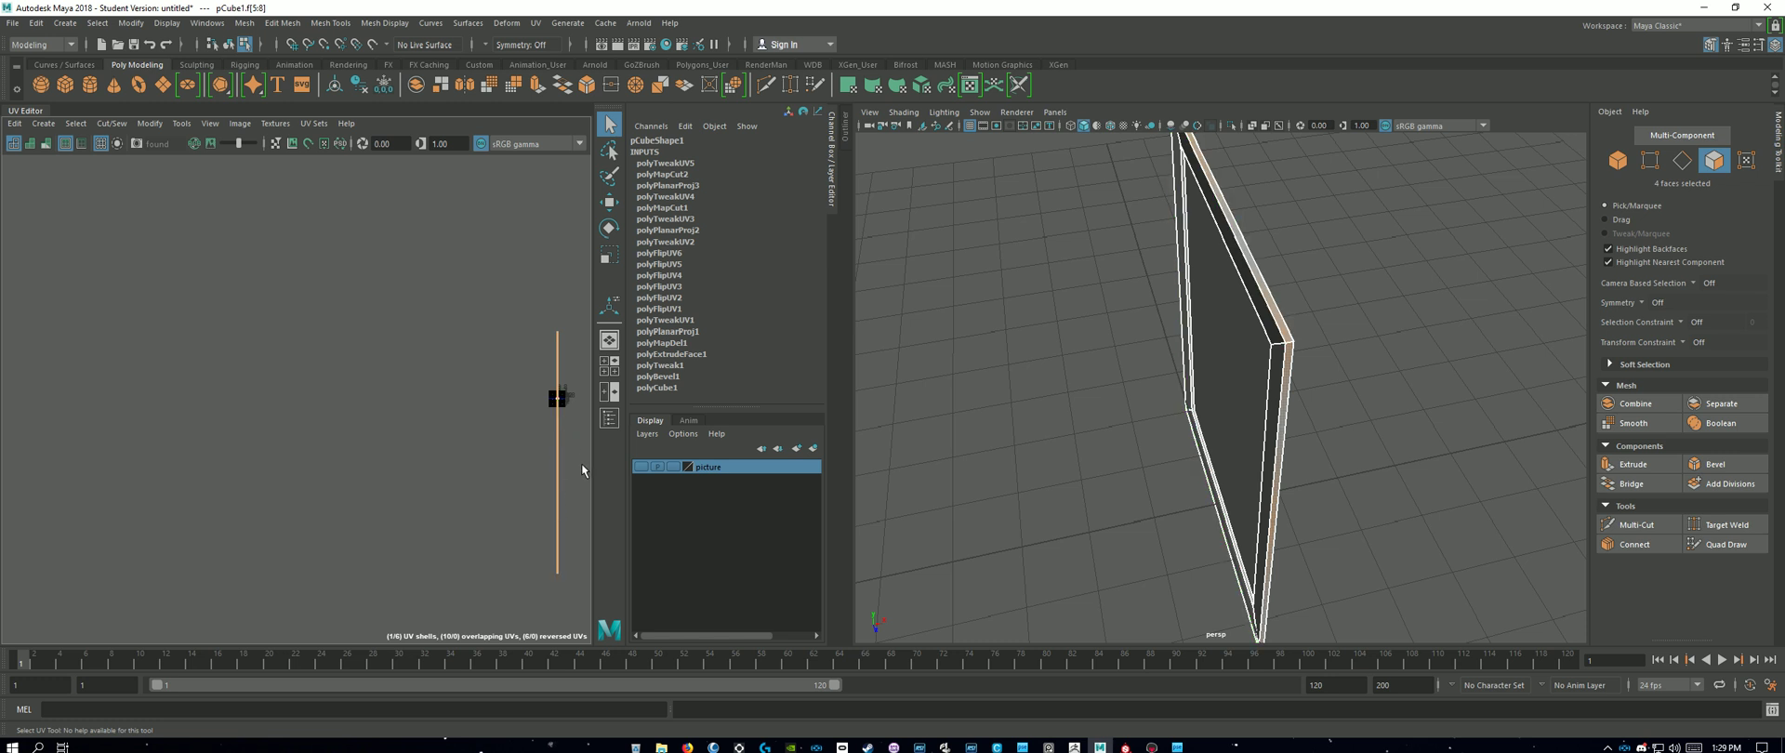
{"action": "key", "text": "r"}
{"action": "key", "text": "f"}
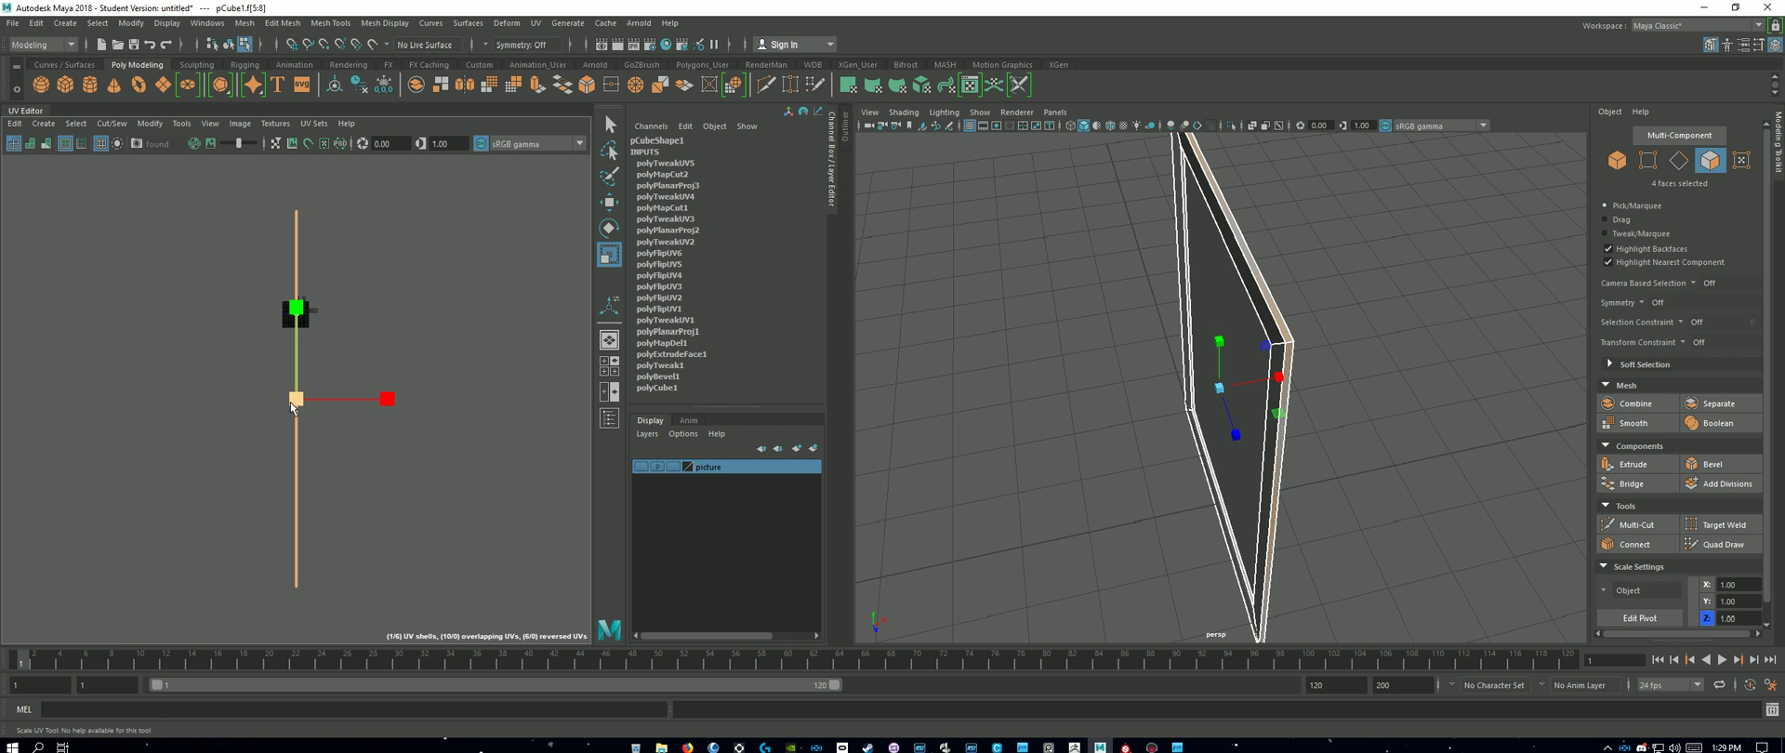
{"action": "left_click_drag", "start_coordinate": [298, 400], "coordinate": [249, 427]}
{"action": "key", "text": "f"}
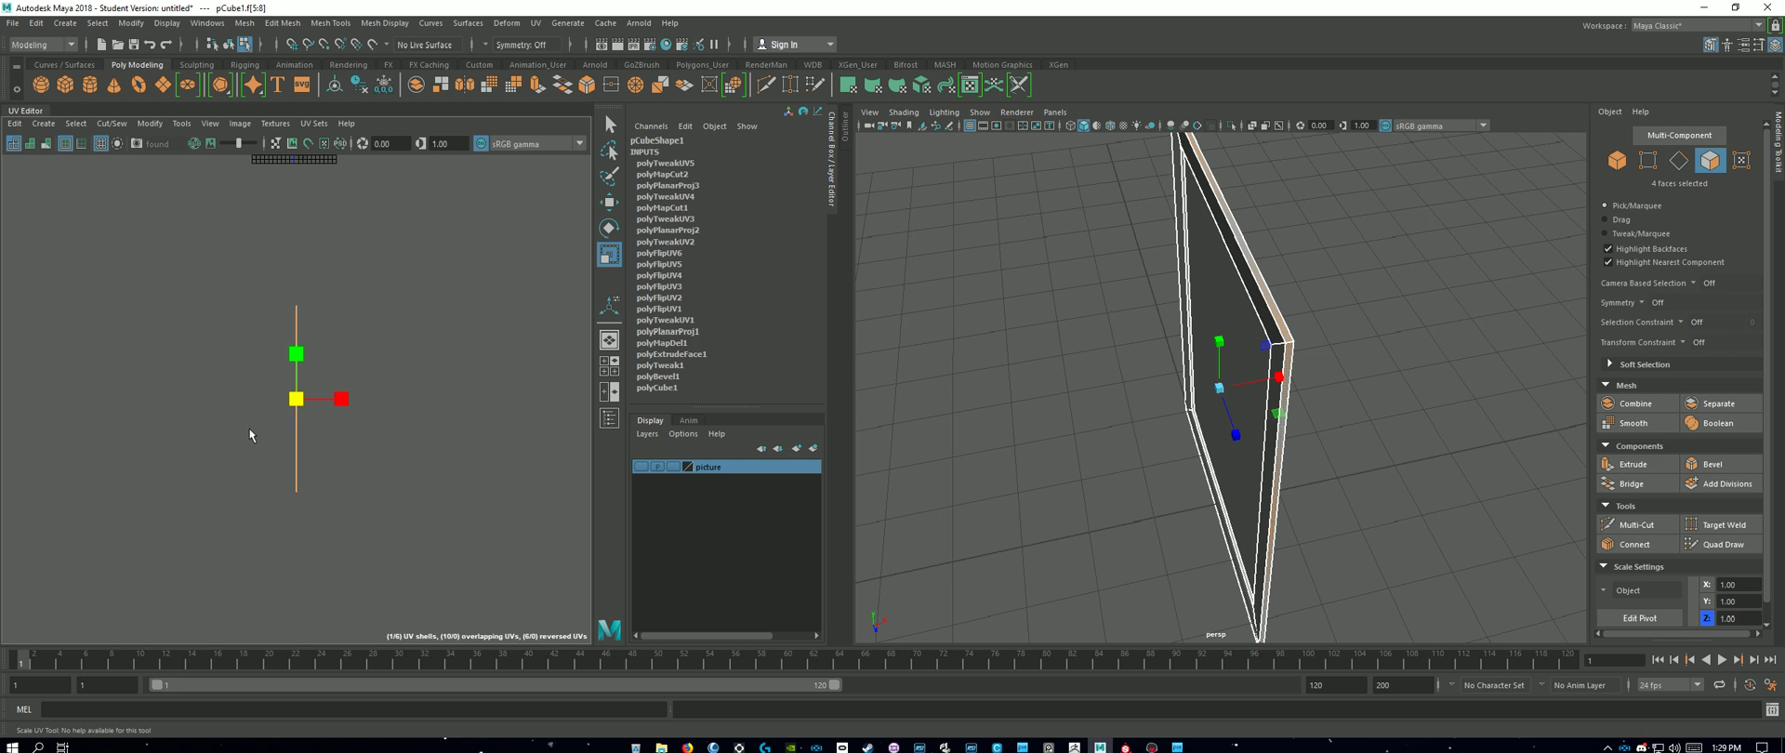
Step: Move the outer sides' UV strip up onto the UV grid, between the border strips and the panel shell
{"action": "key", "text": "f"}
{"action": "key", "text": "w"}
{"action": "scroll", "coordinate": [414, 363], "scroll_direction": "down", "scroll_amount": 3}
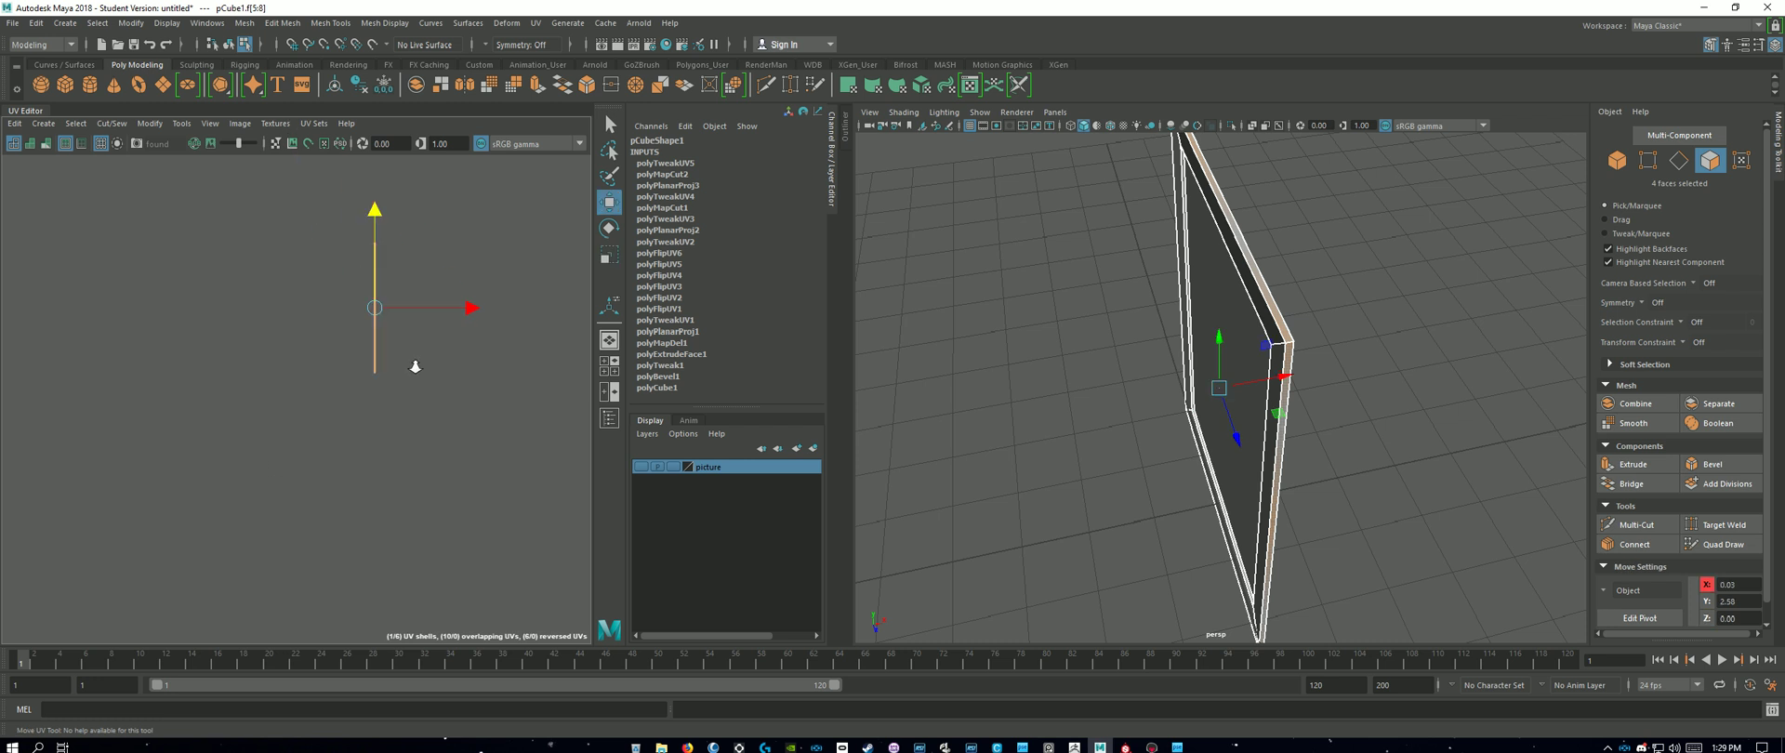
{"action": "left_click_drag", "start_coordinate": [408, 242], "coordinate": [408, 130]}
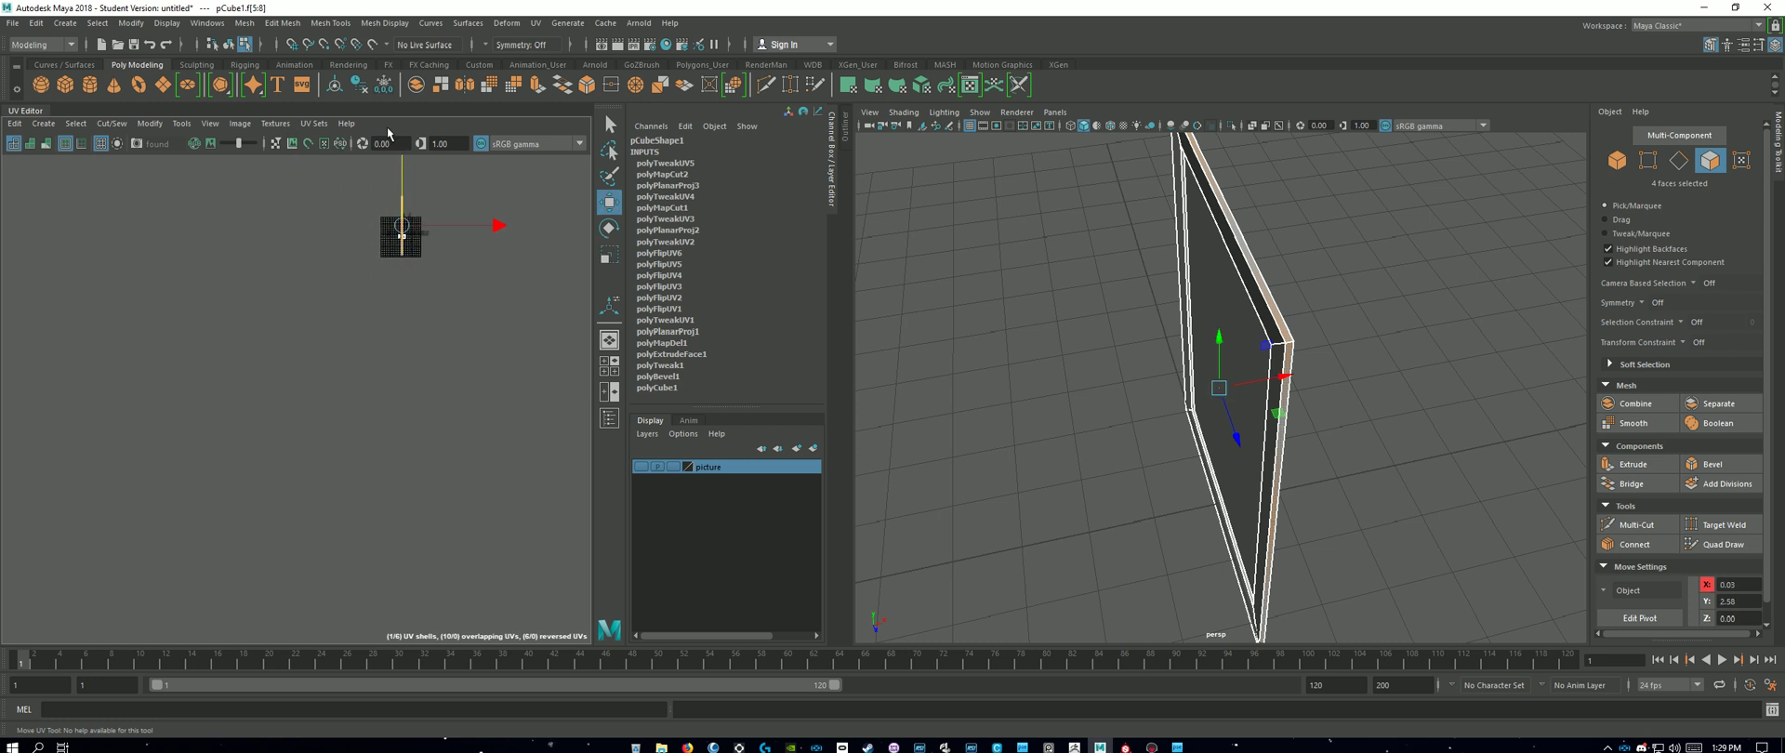
{"action": "key", "text": "f"}
{"action": "left_click_drag", "start_coordinate": [298, 300], "coordinate": [297, 370]}
Step: Scale the outer sides' UV strip down uniformly again until it spans just under three UV tiles in height
{"action": "key", "text": "r"}
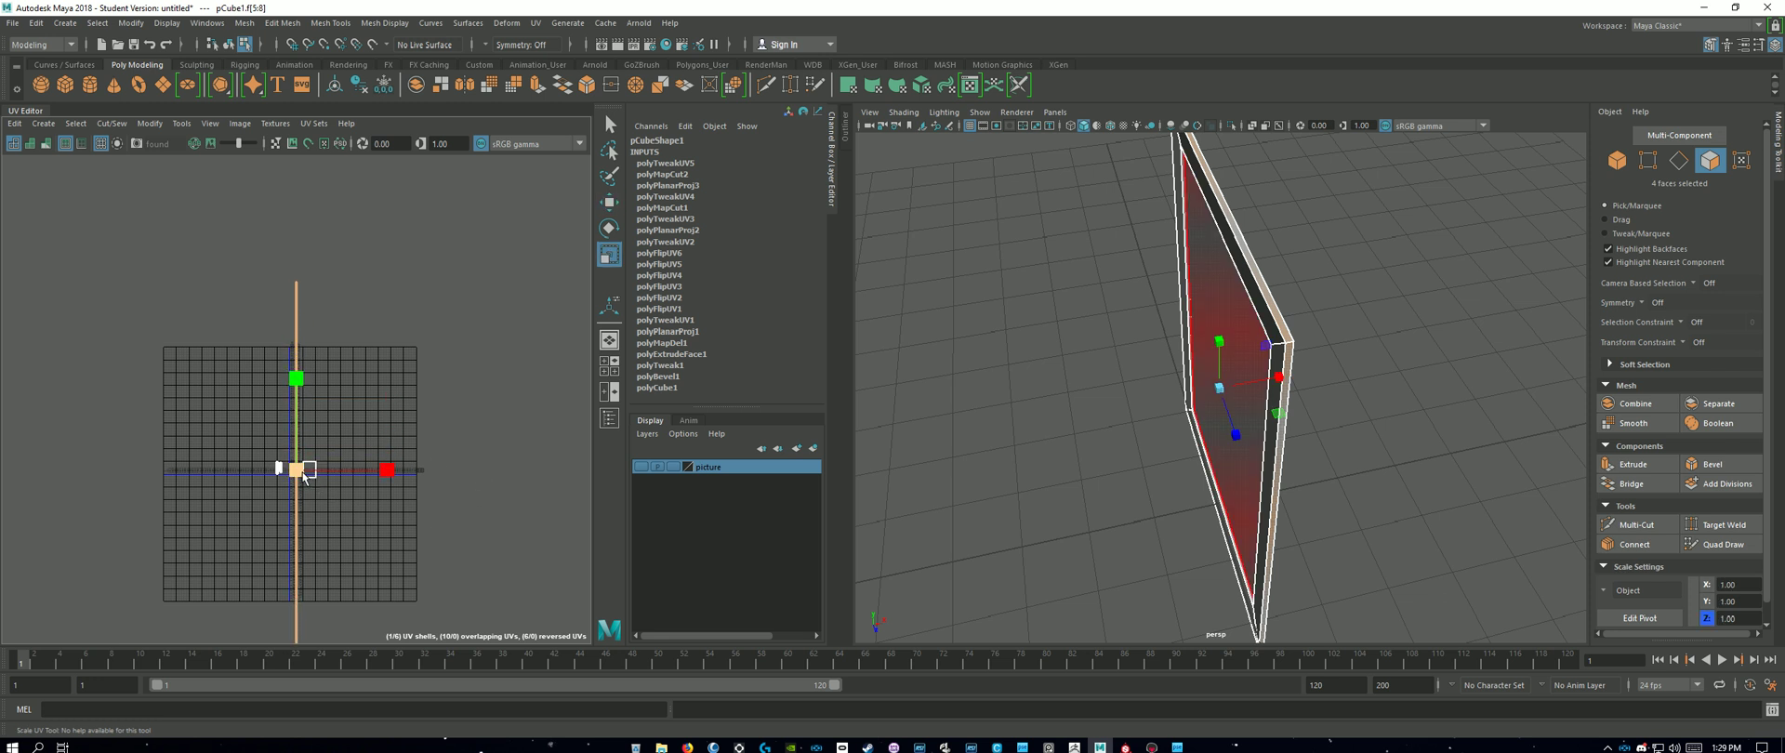
{"action": "left_click_drag", "start_coordinate": [299, 468], "coordinate": [288, 490]}
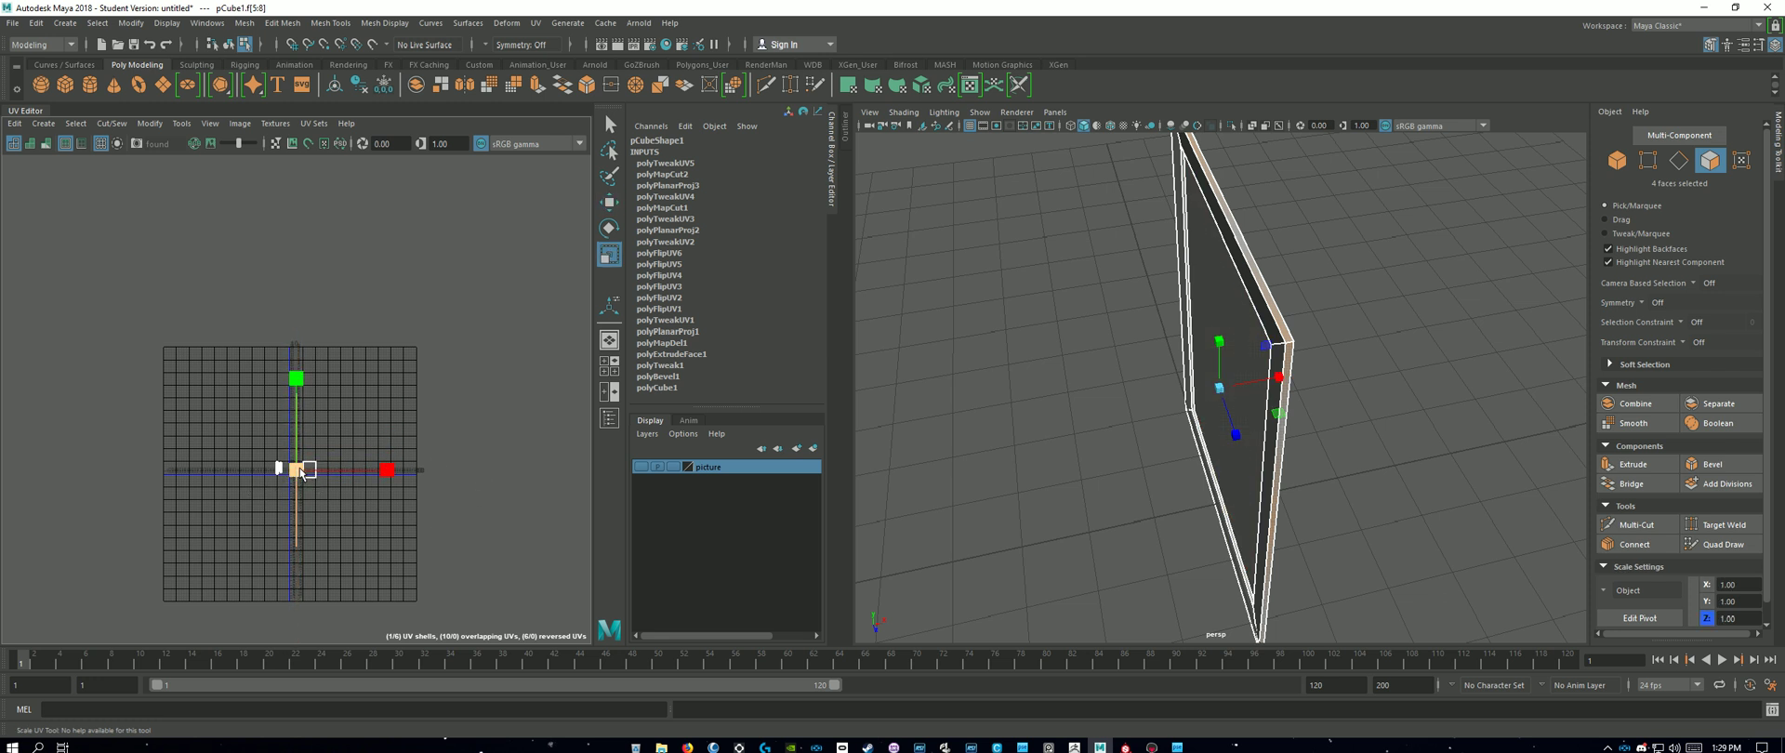
{"action": "key", "text": "f"}
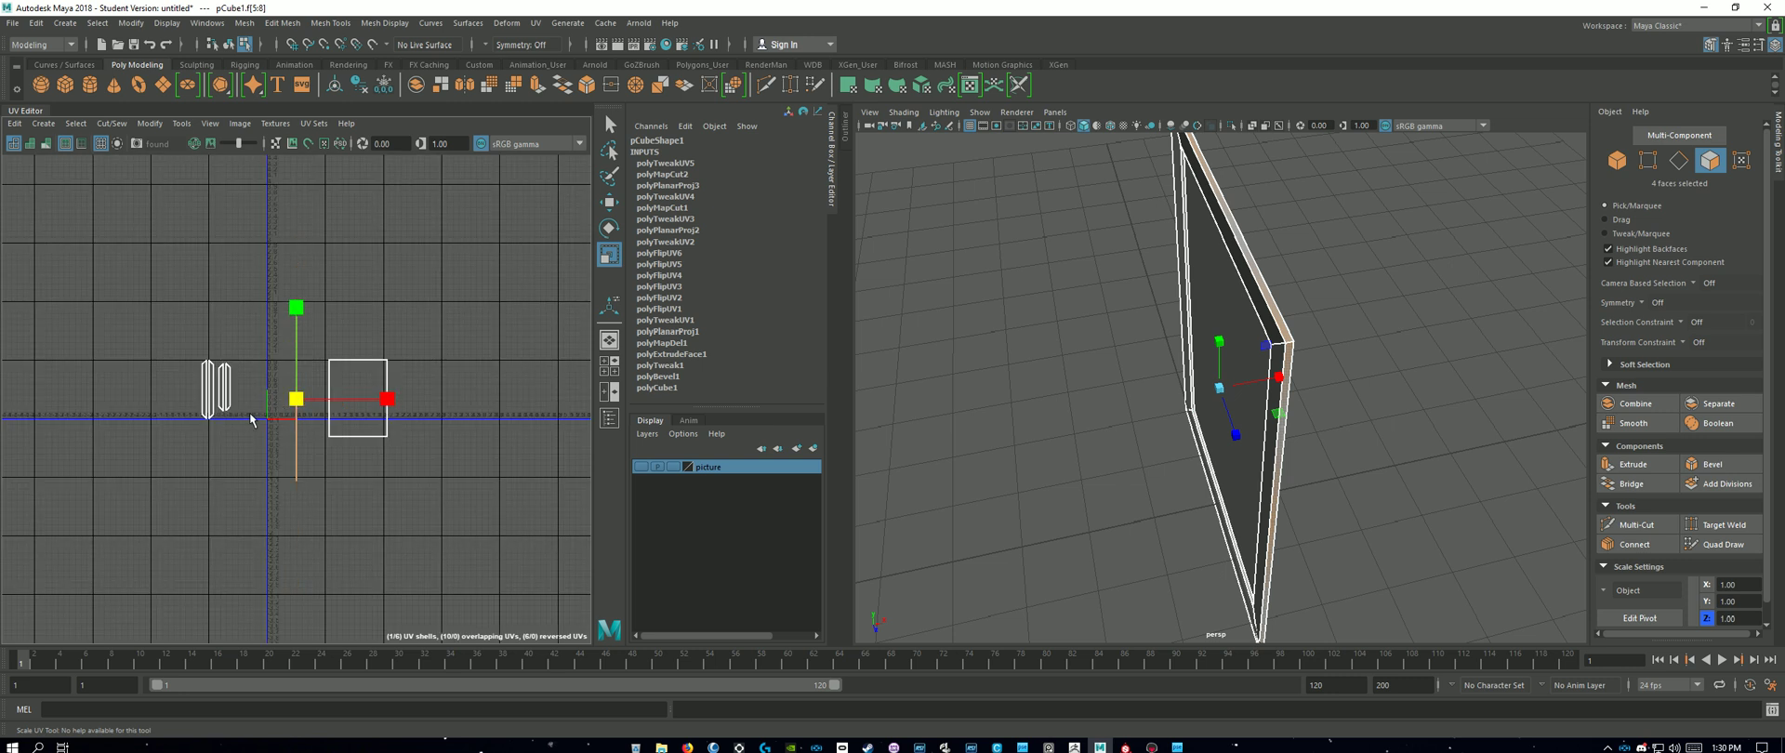
{"action": "scroll", "coordinate": [297, 400], "scroll_direction": "up", "scroll_amount": 3}
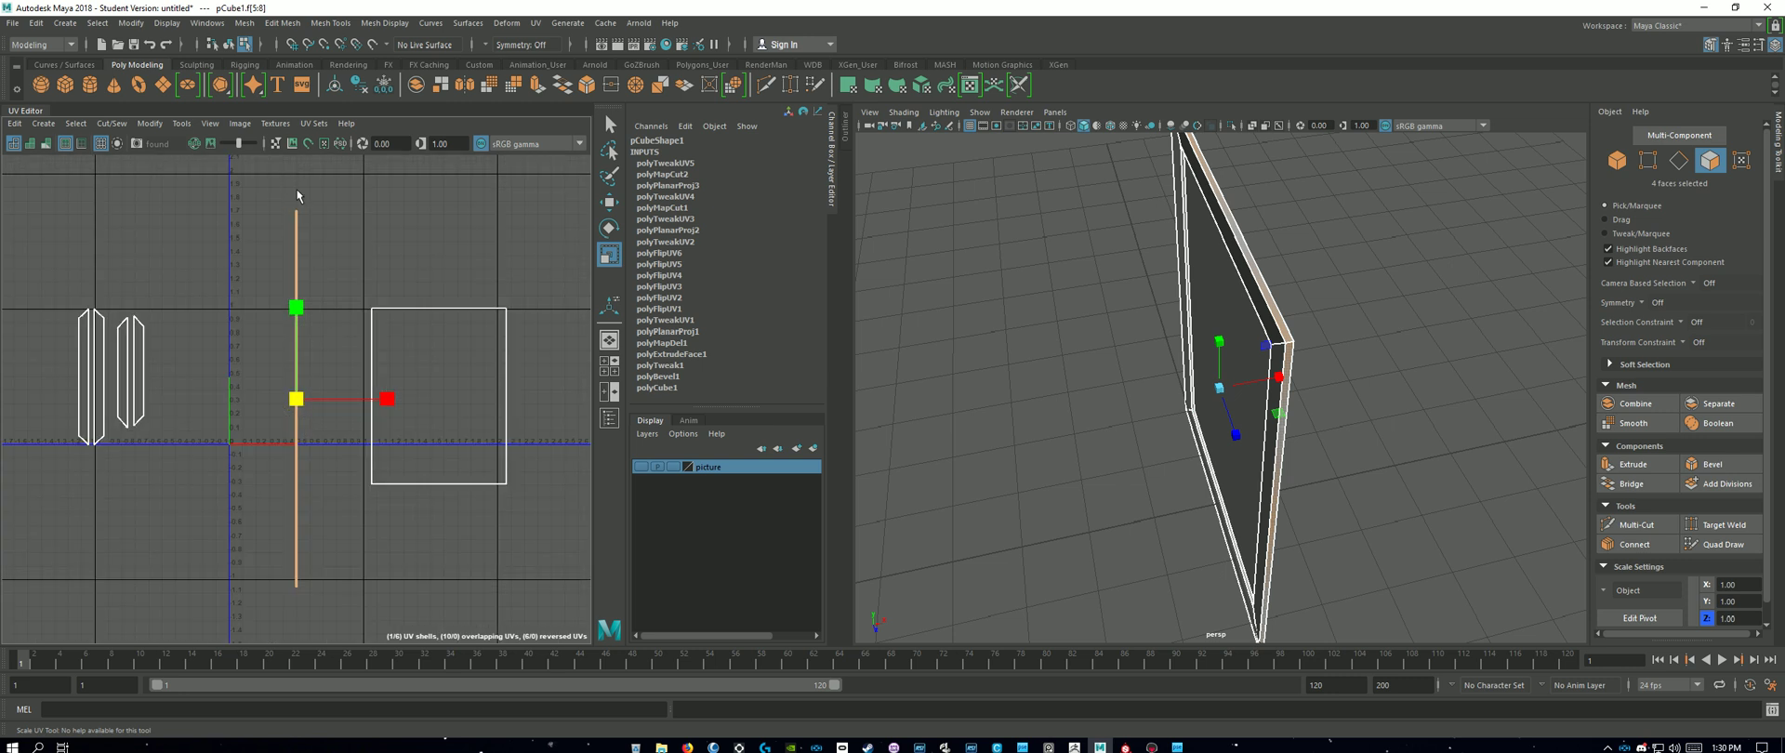
Step: Display the checker map on the frame, examine the checker sizes on its faces, turn it off and clear the selection
{"action": "left_click", "coordinate": [275, 122]}
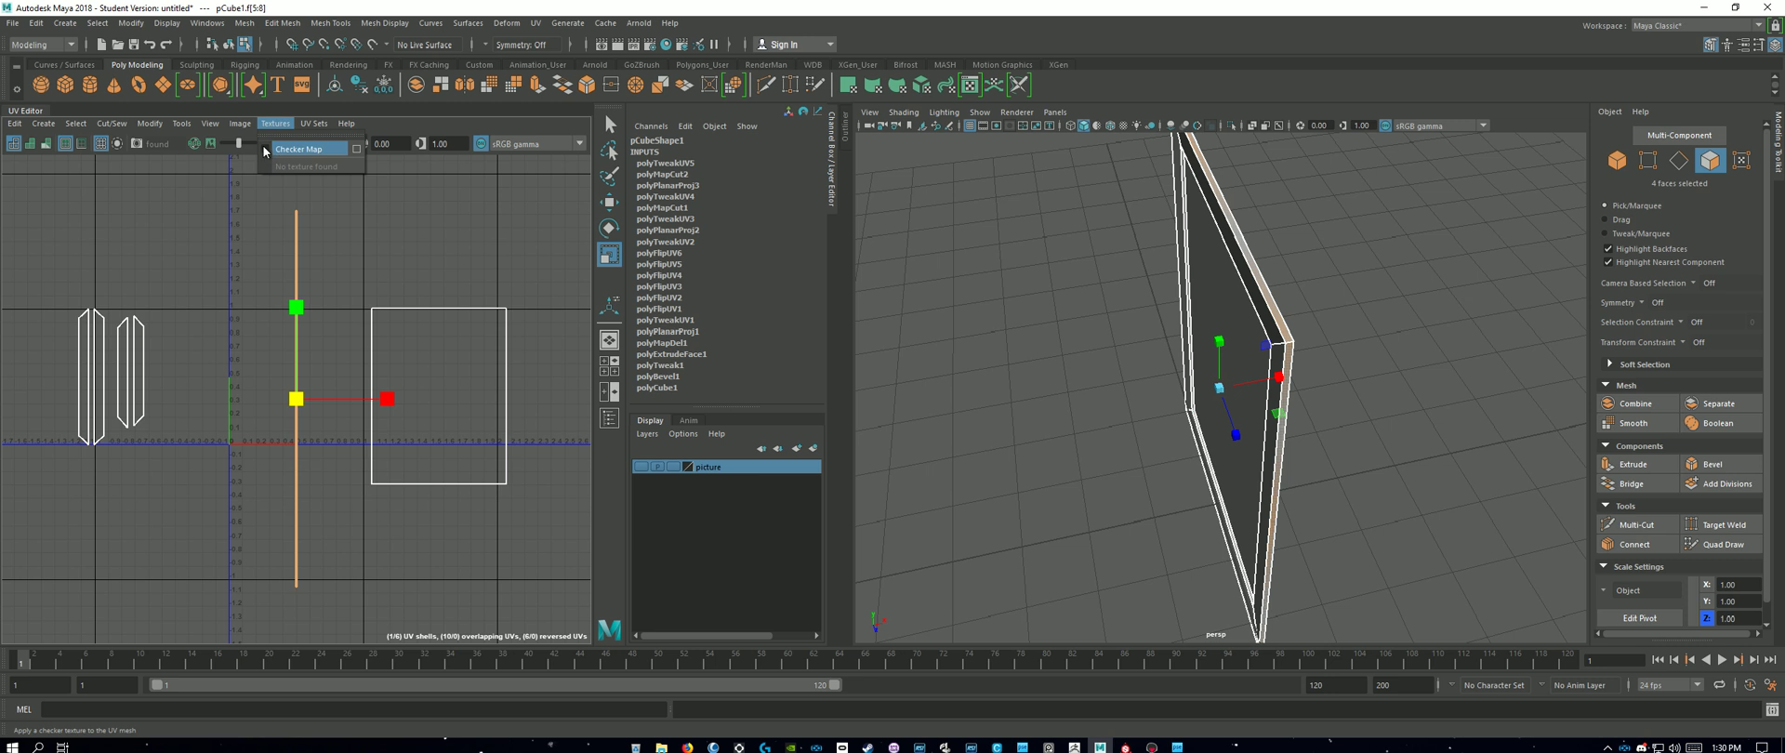
{"action": "left_click", "coordinate": [265, 151]}
{"action": "left_click_drag", "start_coordinate": [967, 391], "coordinate": [1207, 459], "text": "alt"}
{"action": "left_click_drag", "start_coordinate": [1471, 425], "coordinate": [1283, 439], "text": "alt"}
{"action": "left_click_drag", "start_coordinate": [1244, 246], "coordinate": [1269, 395], "text": "alt"}
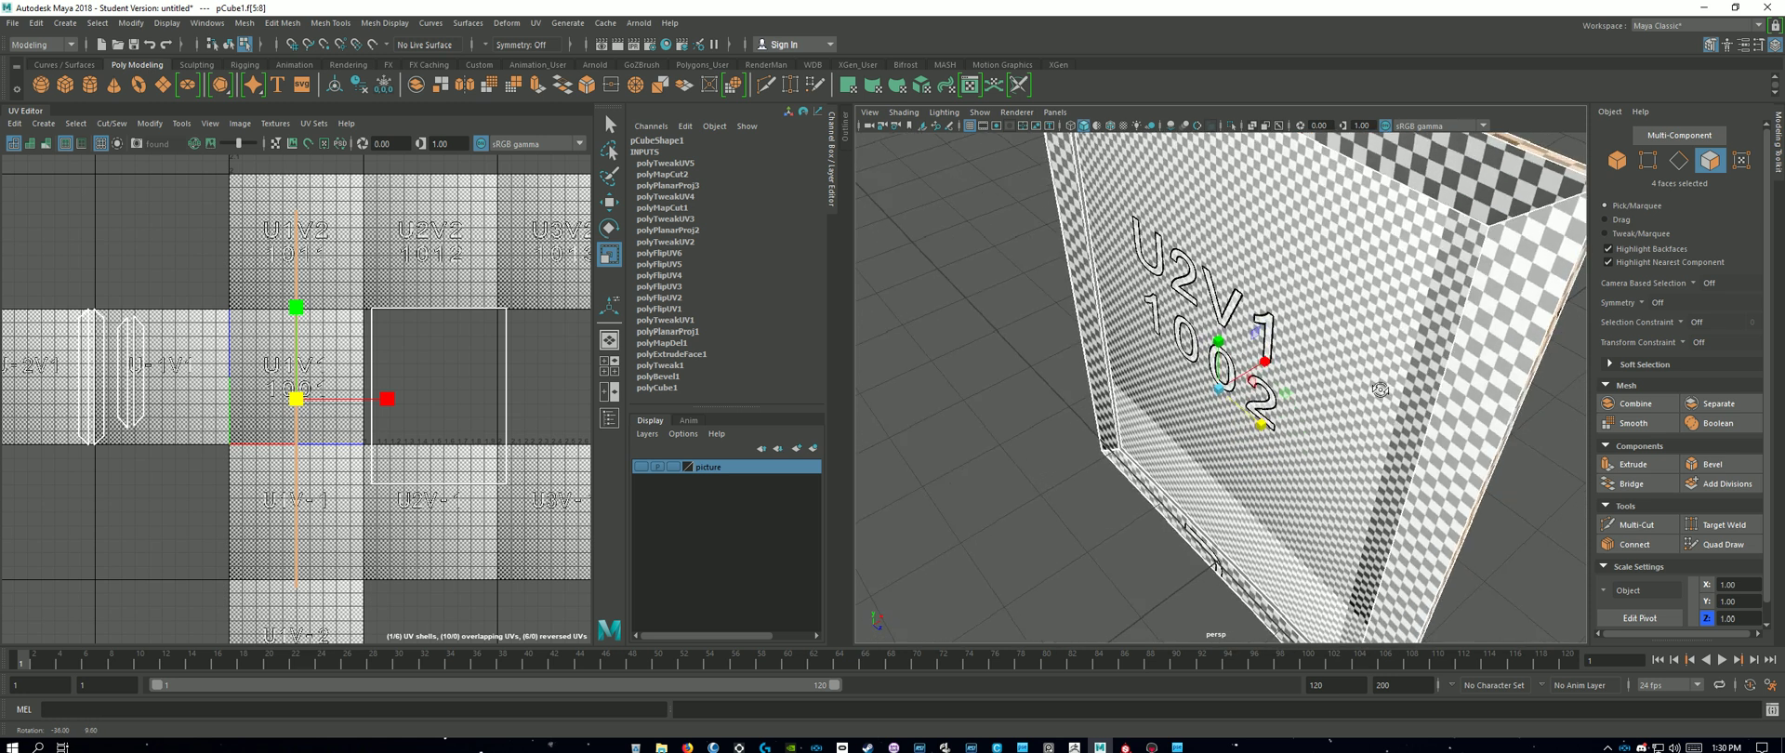
{"action": "scroll", "coordinate": [1269, 395], "scroll_direction": "down", "scroll_amount": 5}
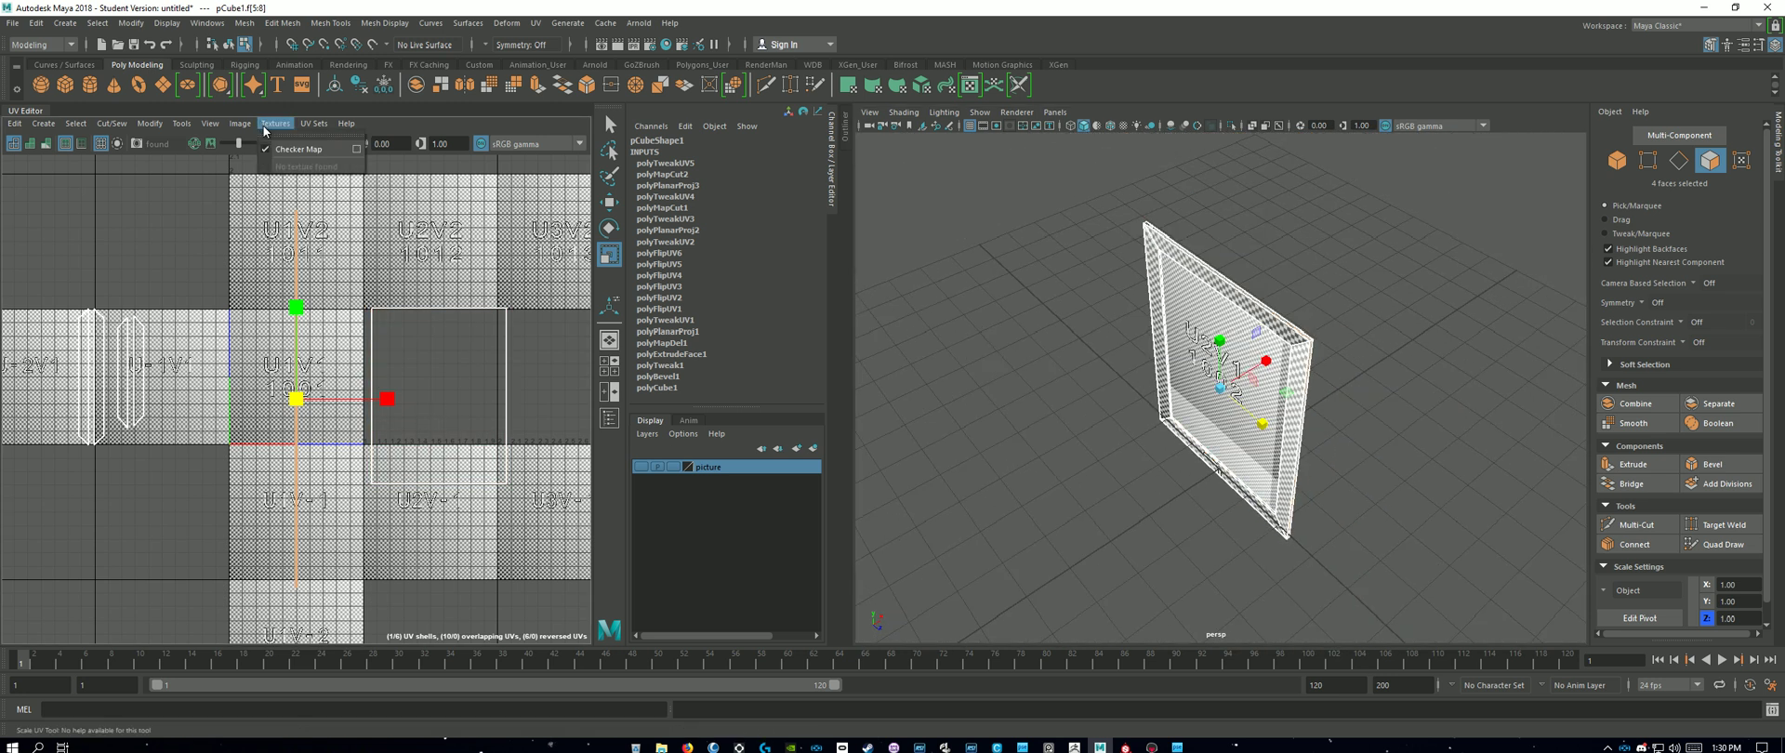
{"action": "left_click", "coordinate": [276, 143]}
{"action": "left_click", "coordinate": [331, 356]}
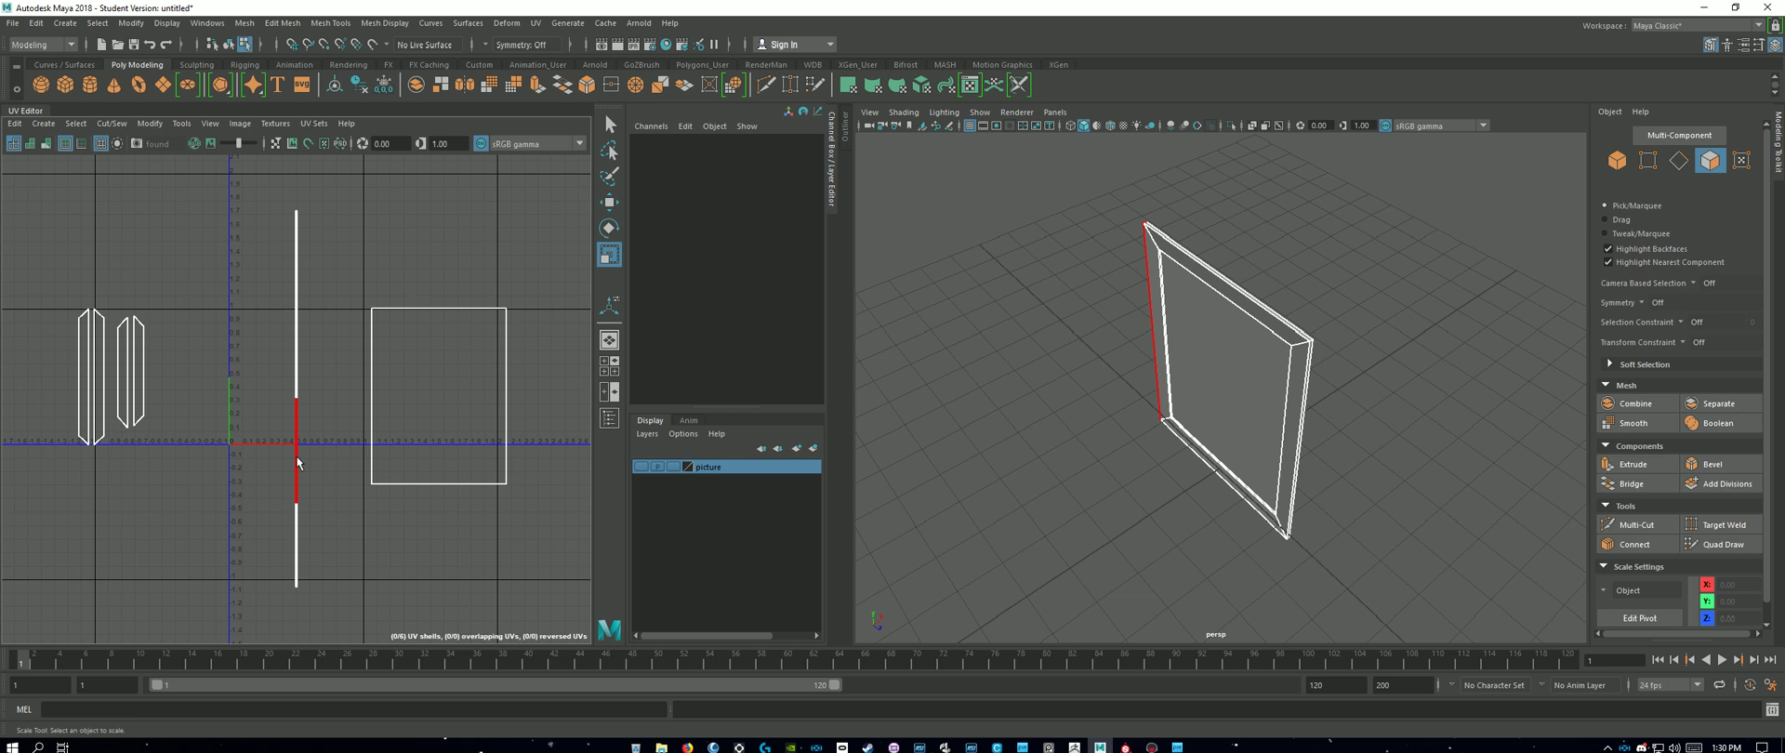
Step: Cut the outer side strip's UVs along the four short corner edges across the frame's thickness
{"action": "left_click_drag", "start_coordinate": [960, 498], "coordinate": [1231, 548], "text": "alt"}
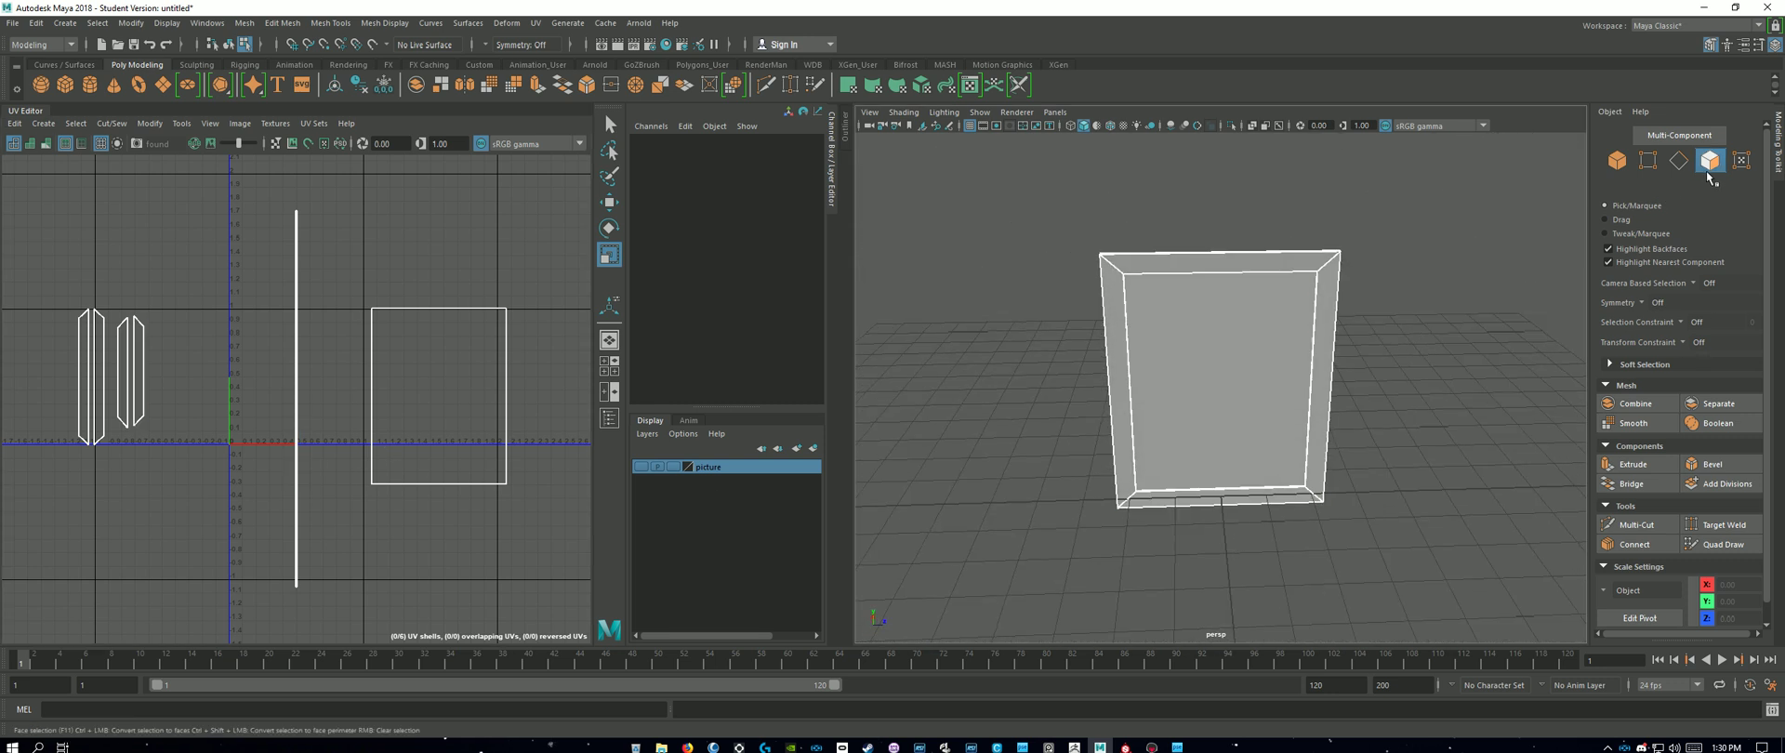
{"action": "left_click", "coordinate": [1678, 161]}
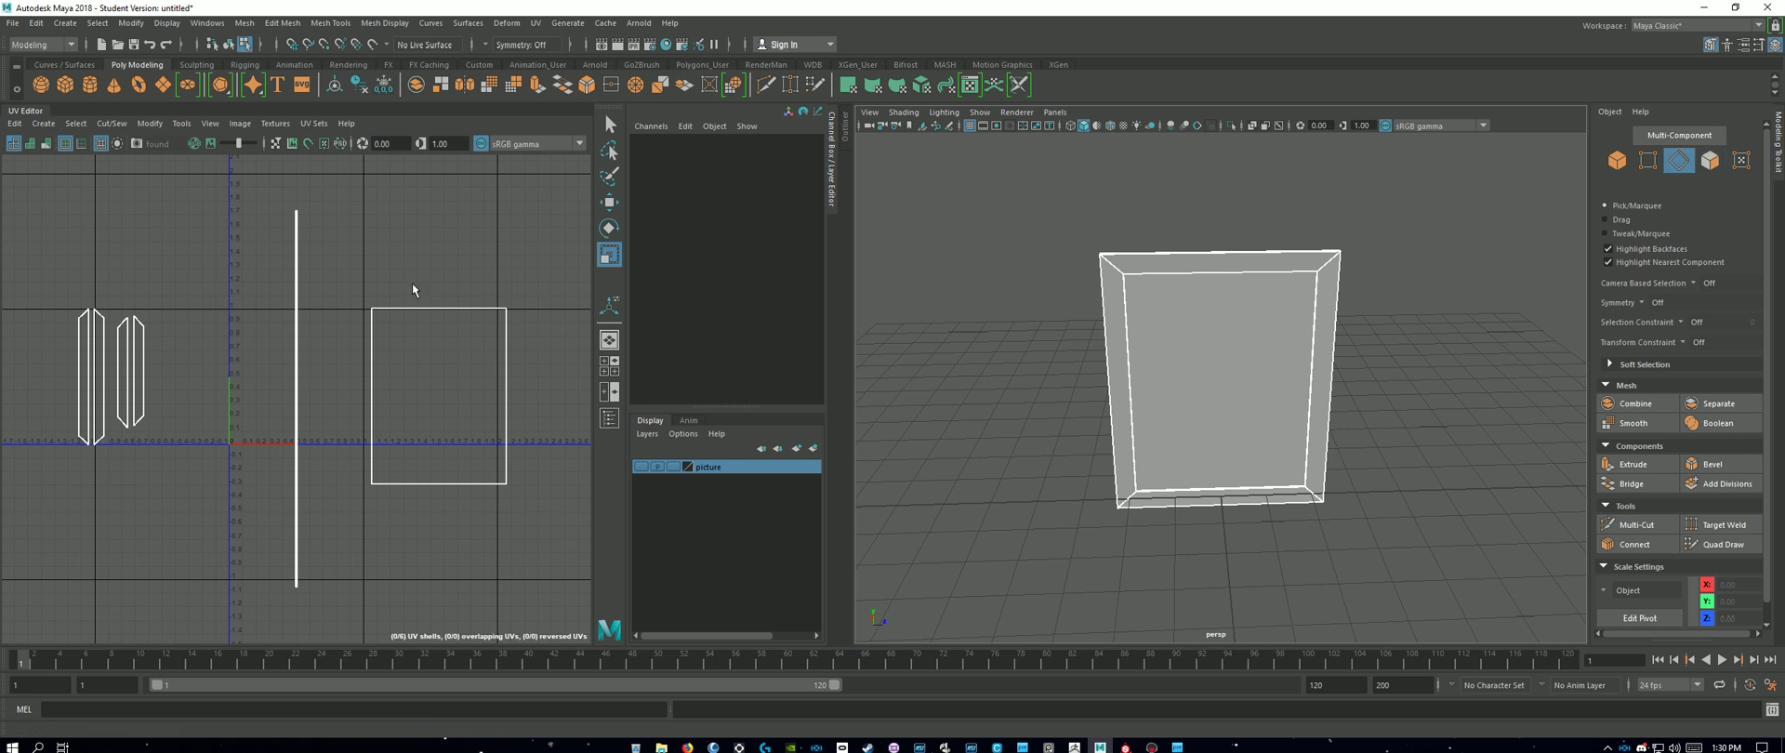
{"action": "left_click_drag", "start_coordinate": [1013, 339], "coordinate": [1186, 303], "text": "alt"}
{"action": "left_click", "coordinate": [1188, 249]}
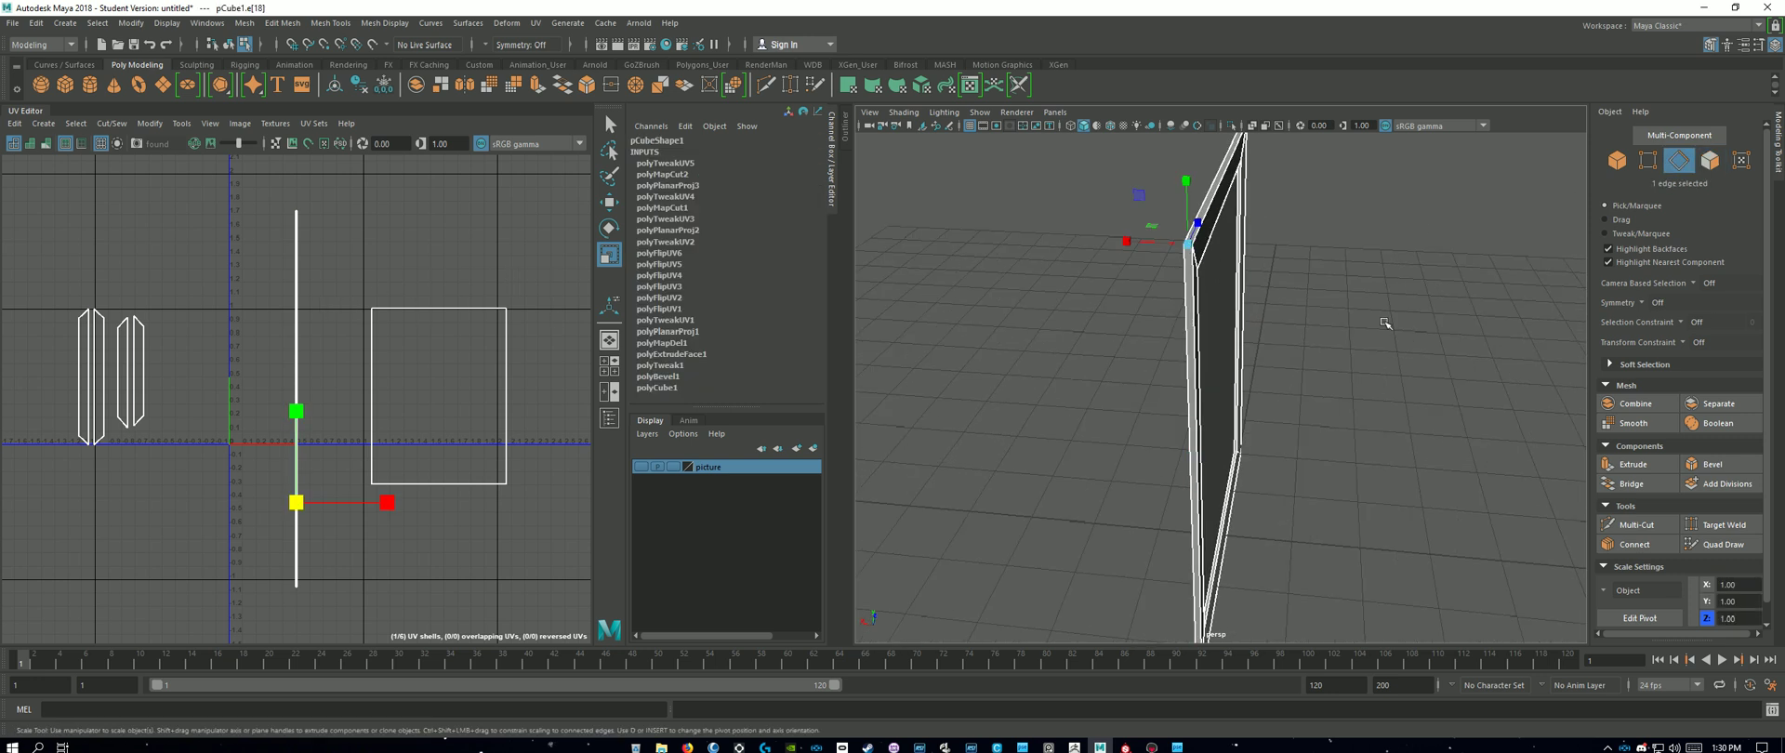
{"action": "left_click", "coordinate": [1425, 341]}
{"action": "left_click", "coordinate": [1188, 247]}
{"action": "left_click_drag", "start_coordinate": [1437, 333], "coordinate": [1367, 372], "text": "alt"}
{"action": "key", "text": "w"}
{"action": "left_click_drag", "start_coordinate": [1507, 443], "coordinate": [1250, 385], "text": "alt"}
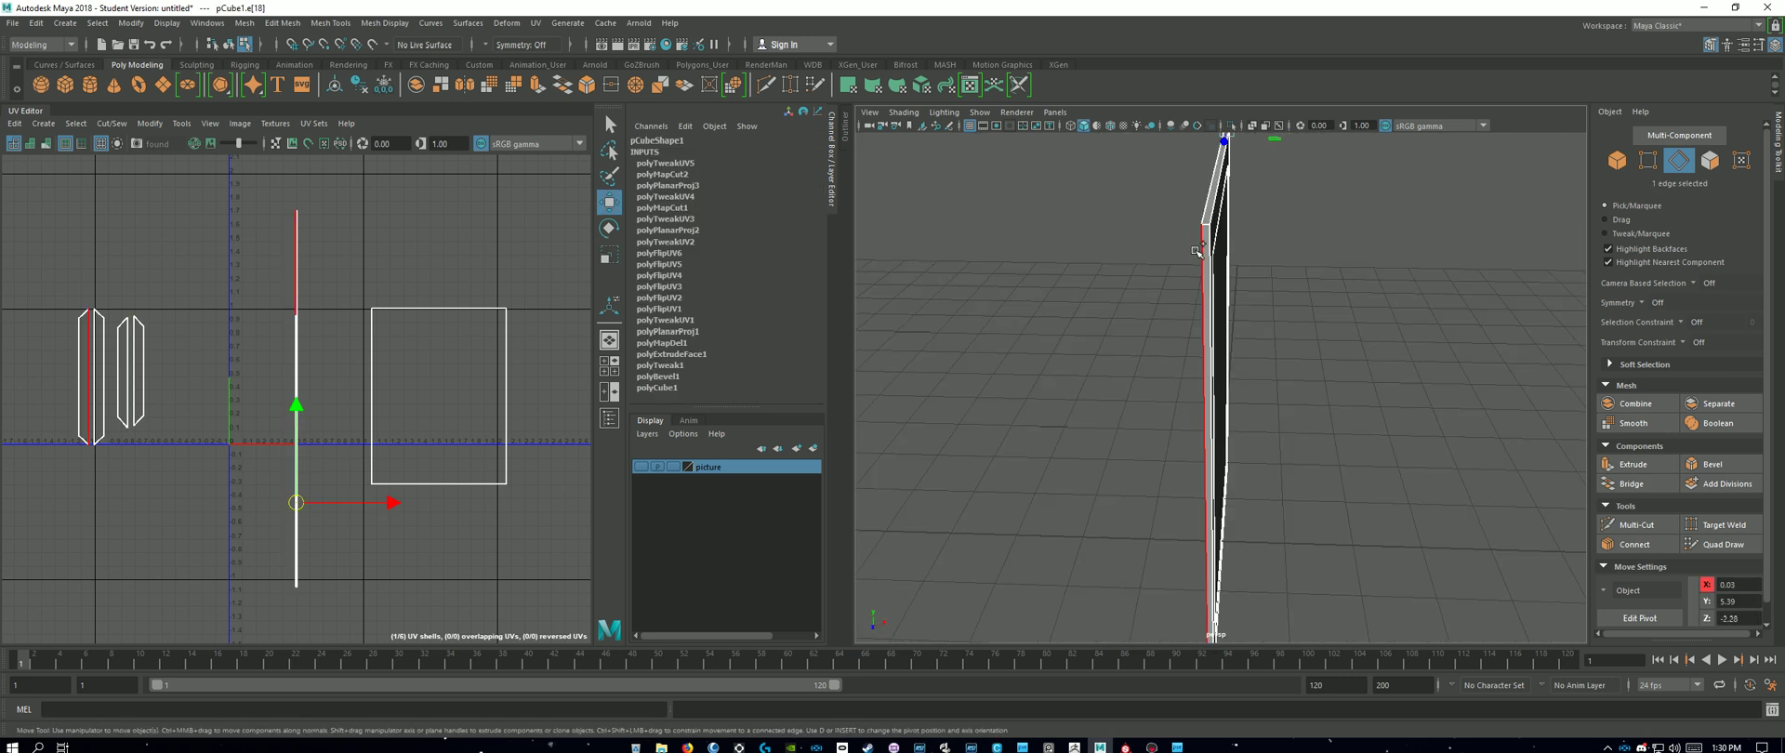
{"action": "key", "text": "f"}
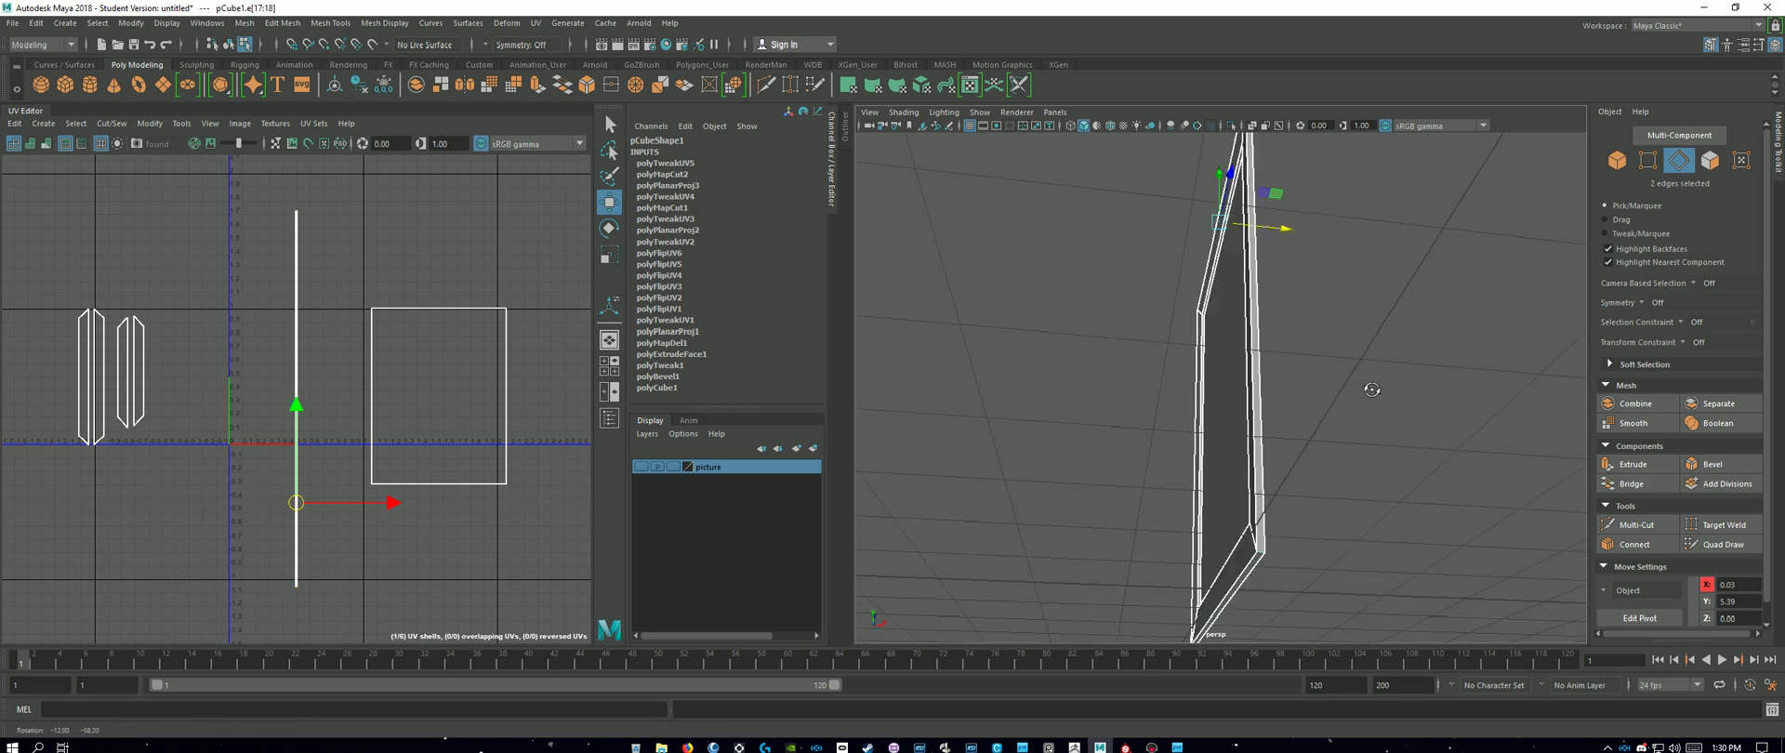
{"action": "left_click", "coordinate": [1226, 442], "text": "shift"}
{"action": "left_click_drag", "start_coordinate": [1226, 443], "coordinate": [1137, 569], "text": "alt"}
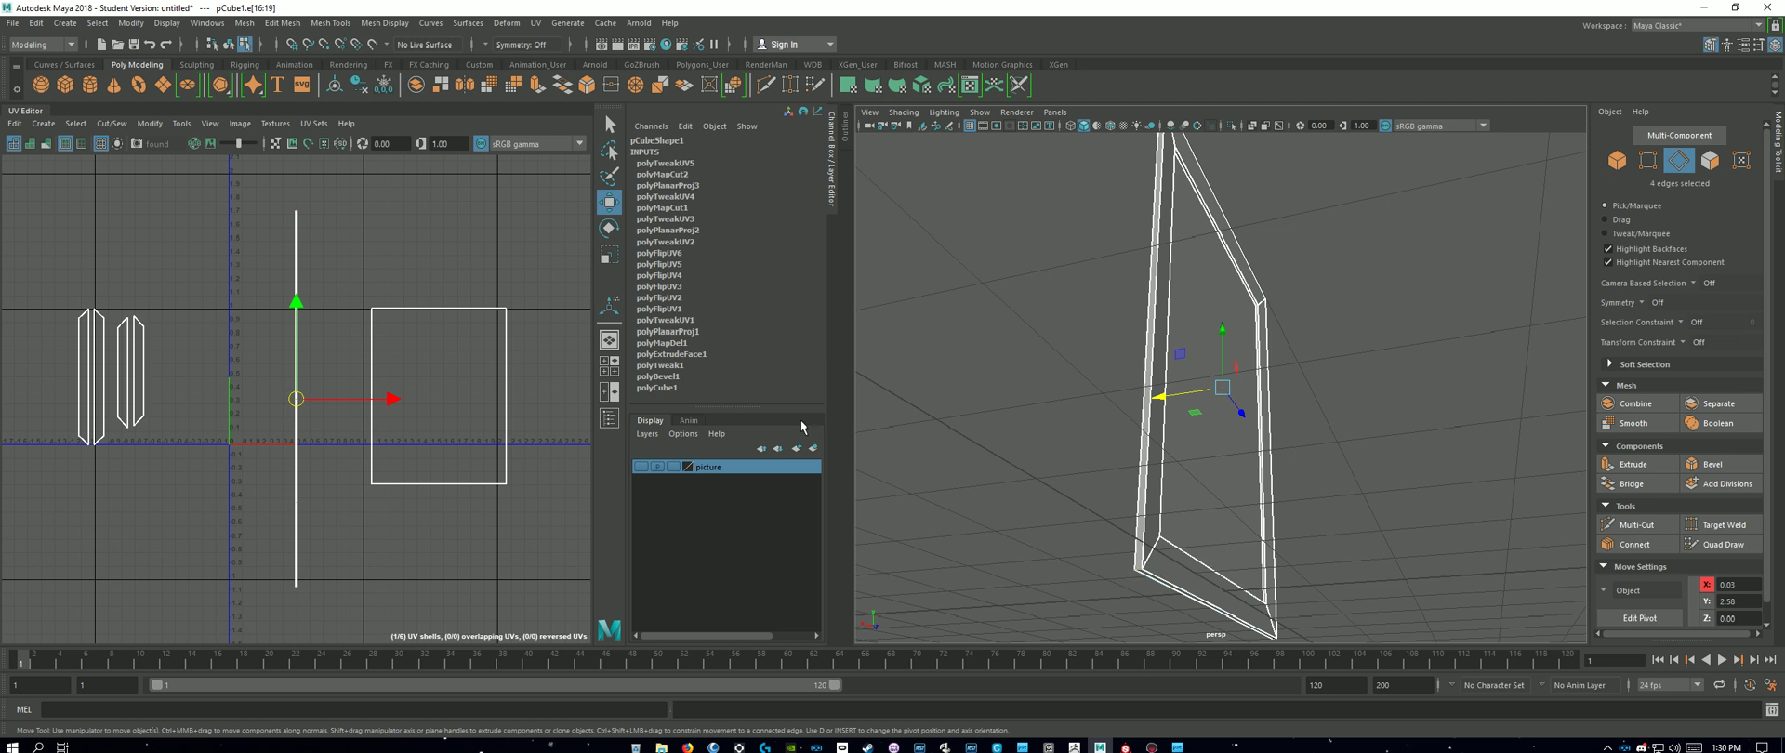
{"action": "right_click", "coordinate": [439, 215], "text": "shift"}
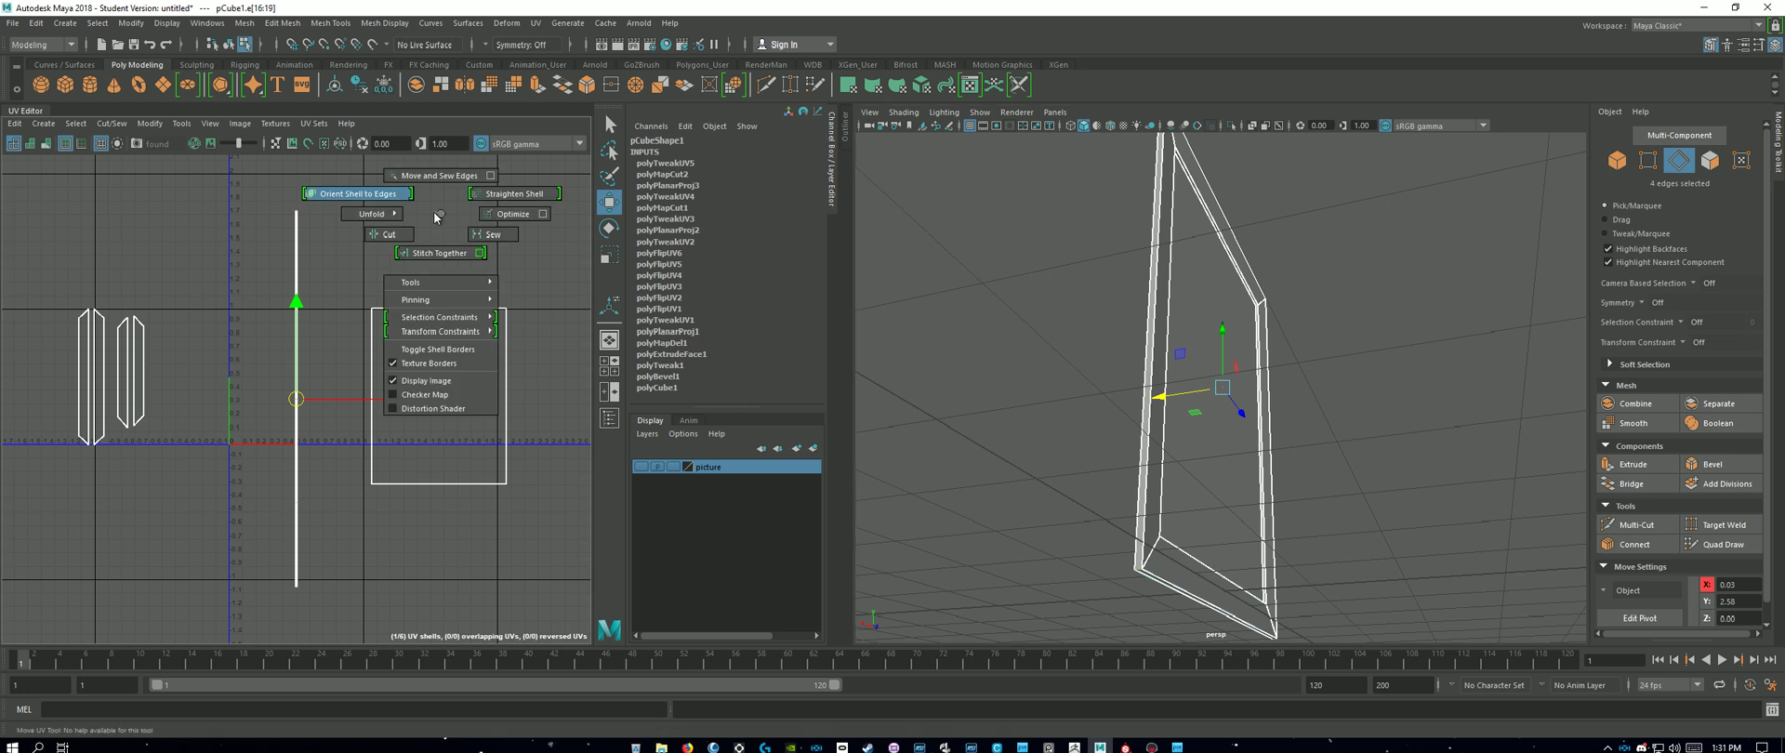
{"action": "right_click_drag", "start_coordinate": [426, 214], "coordinate": [400, 228], "text": "shift"}
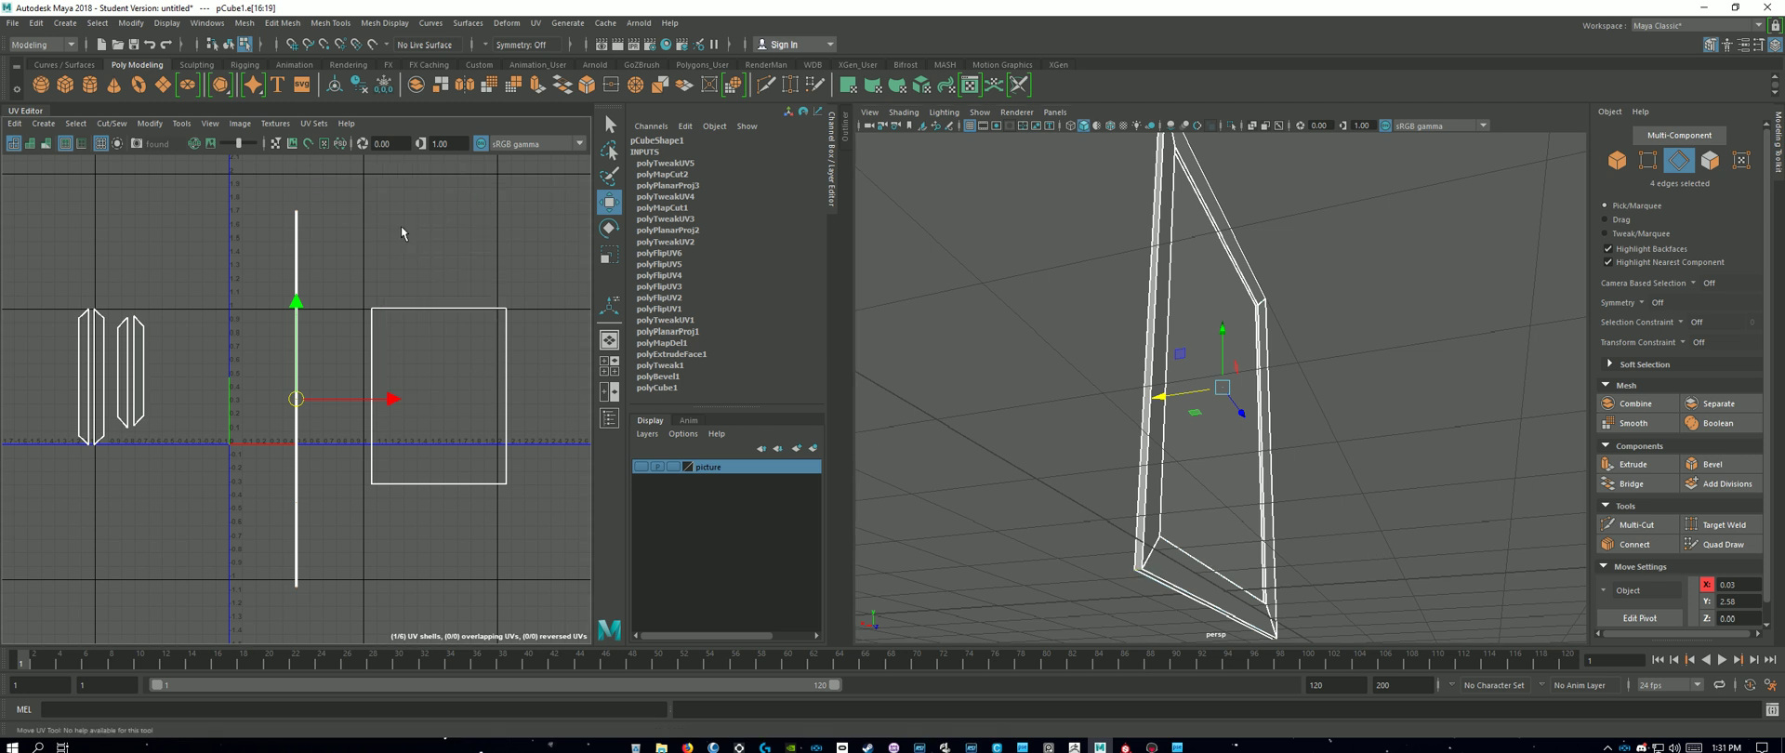
Step: Separate three of the cut outer side UV shells by moving one aside and placing the other two next to each other
{"action": "left_click", "coordinate": [1710, 161]}
{"action": "left_click_drag", "start_coordinate": [303, 225], "coordinate": [303, 226]}
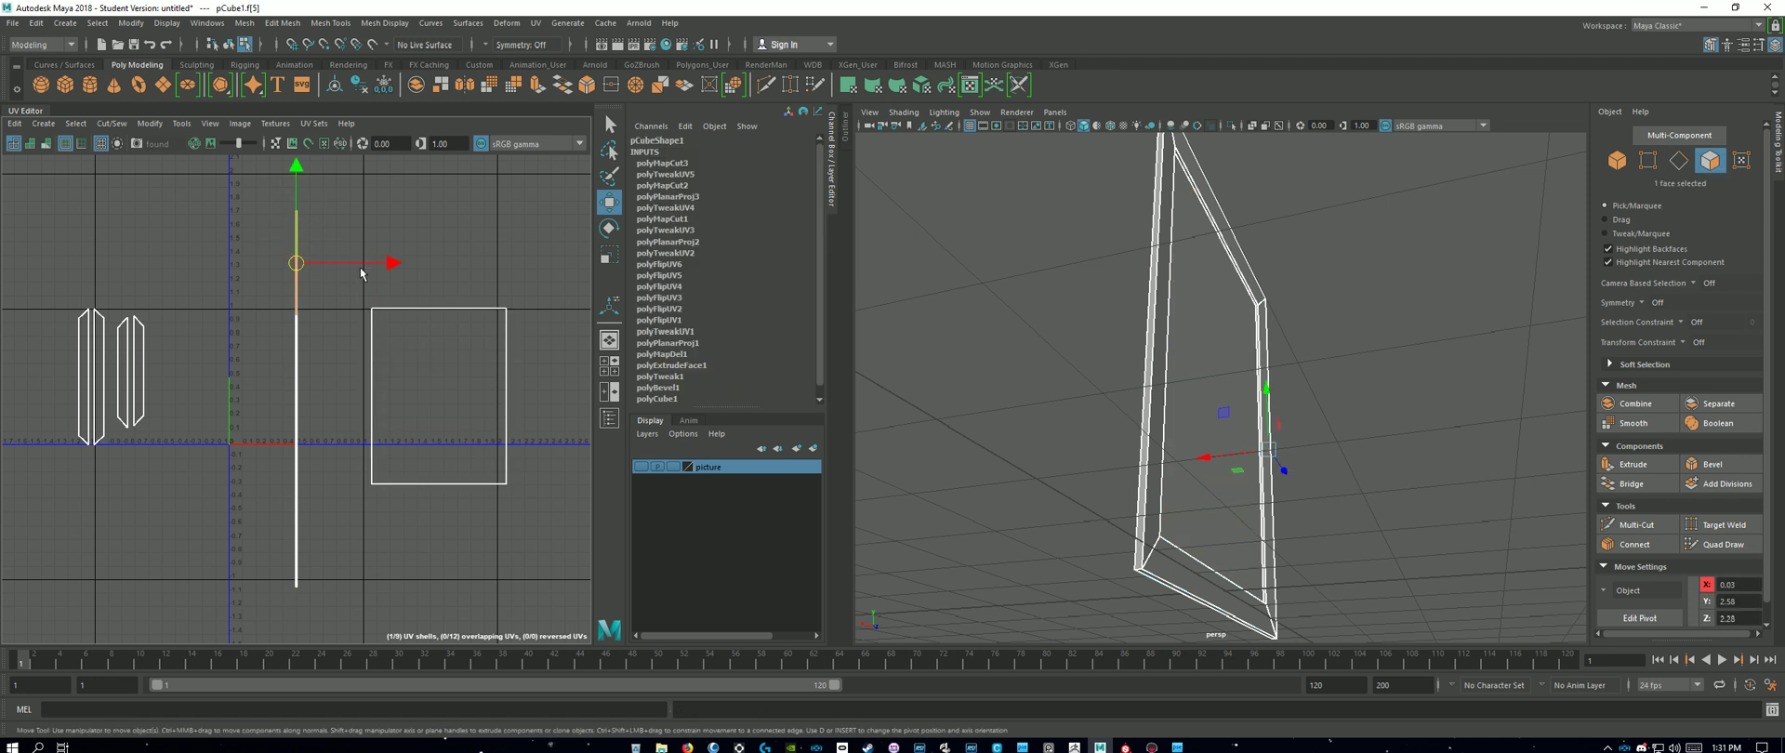
{"action": "left_click_drag", "start_coordinate": [308, 349], "coordinate": [310, 352]}
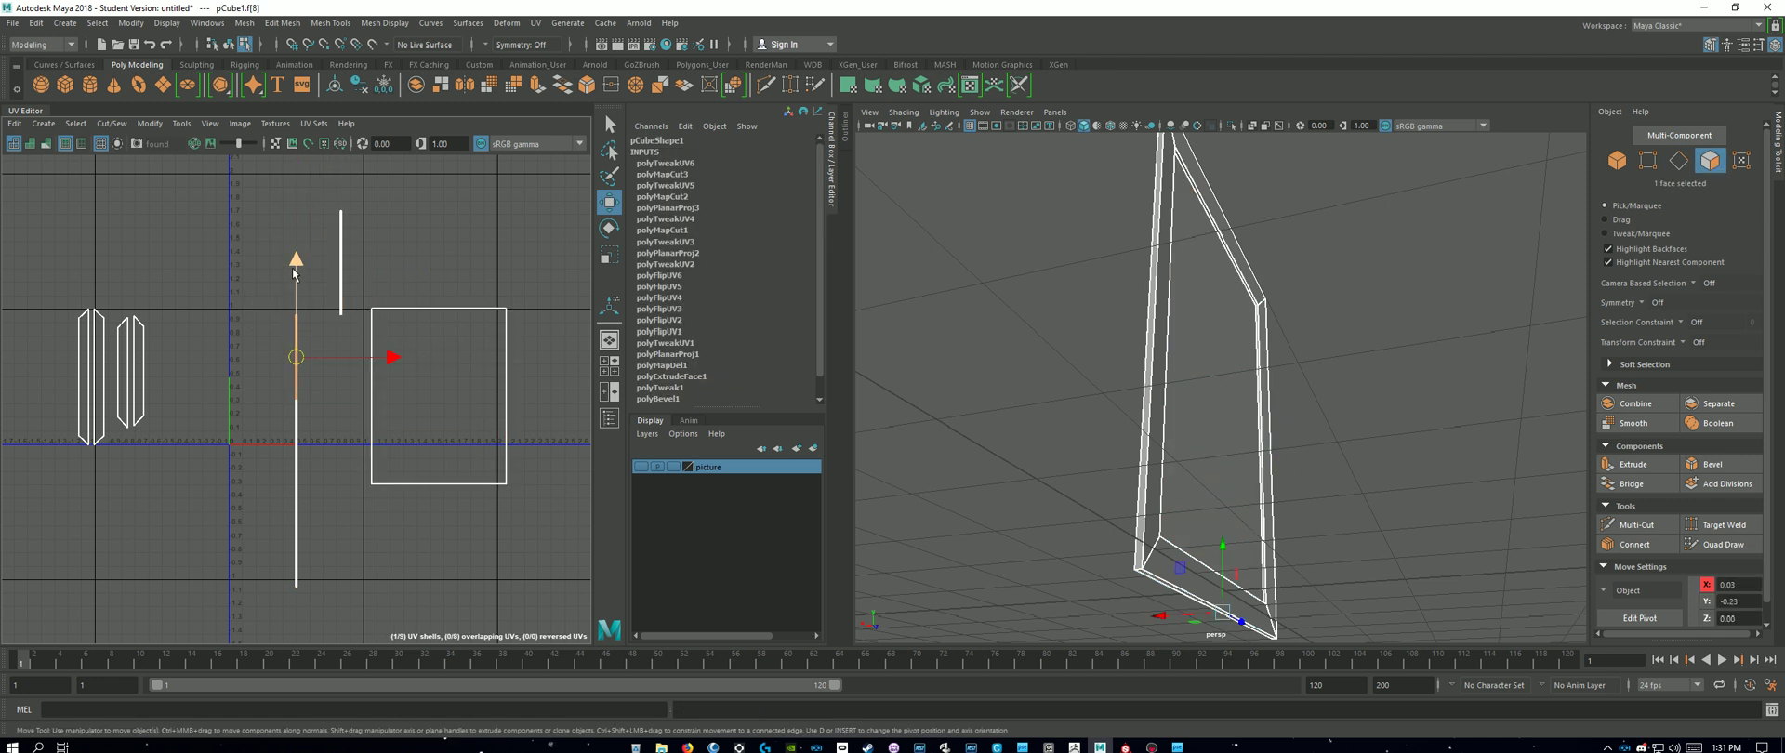
{"action": "left_click_drag", "start_coordinate": [295, 266], "coordinate": [302, 176]}
{"action": "left_click_drag", "start_coordinate": [277, 373], "coordinate": [326, 213]}
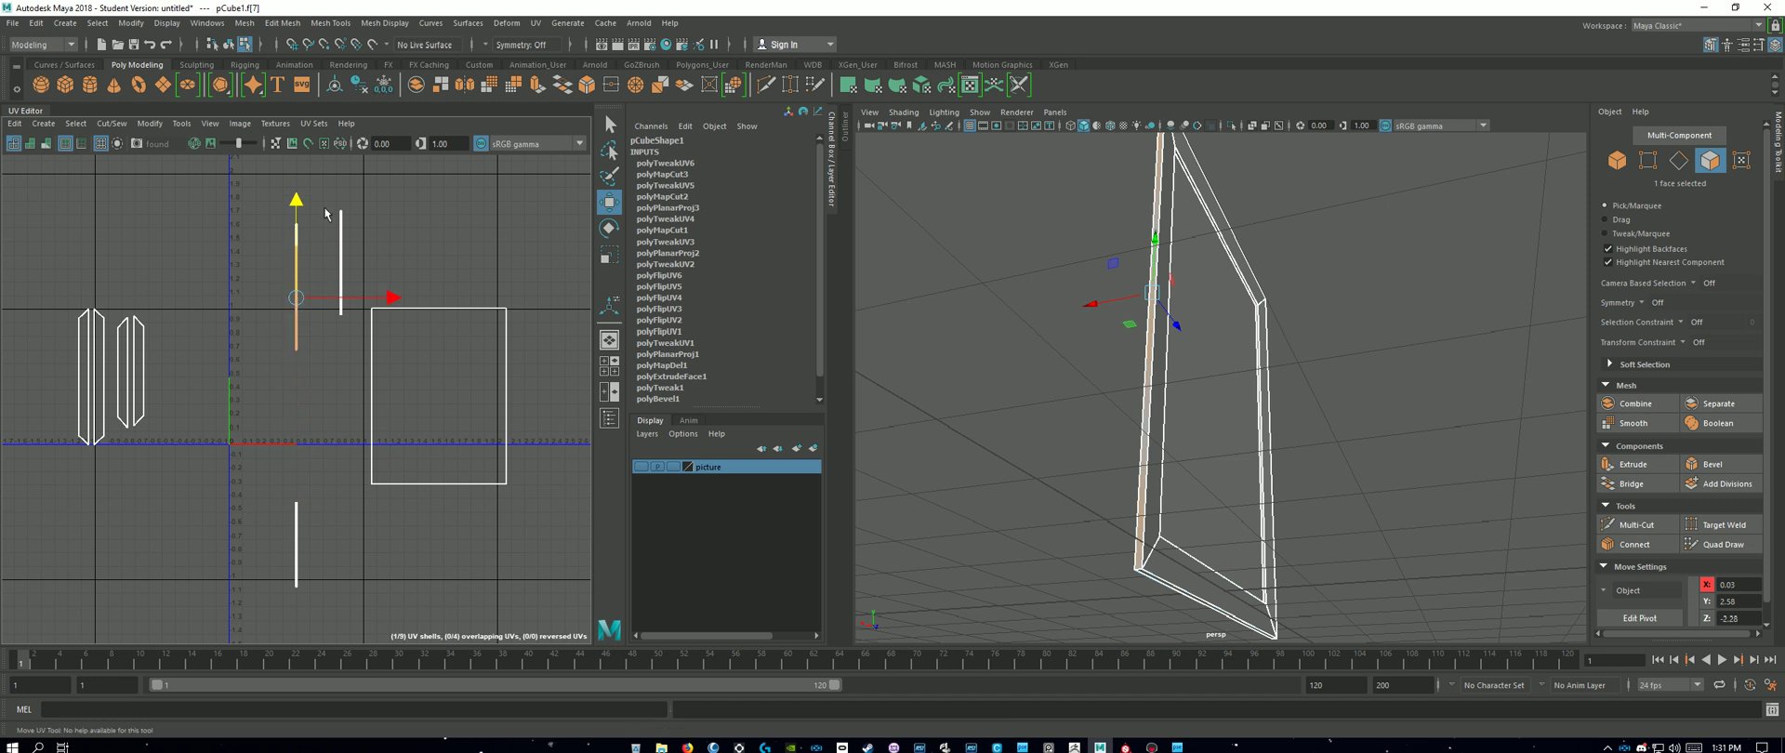
{"action": "left_click_drag", "start_coordinate": [400, 277], "coordinate": [392, 277]}
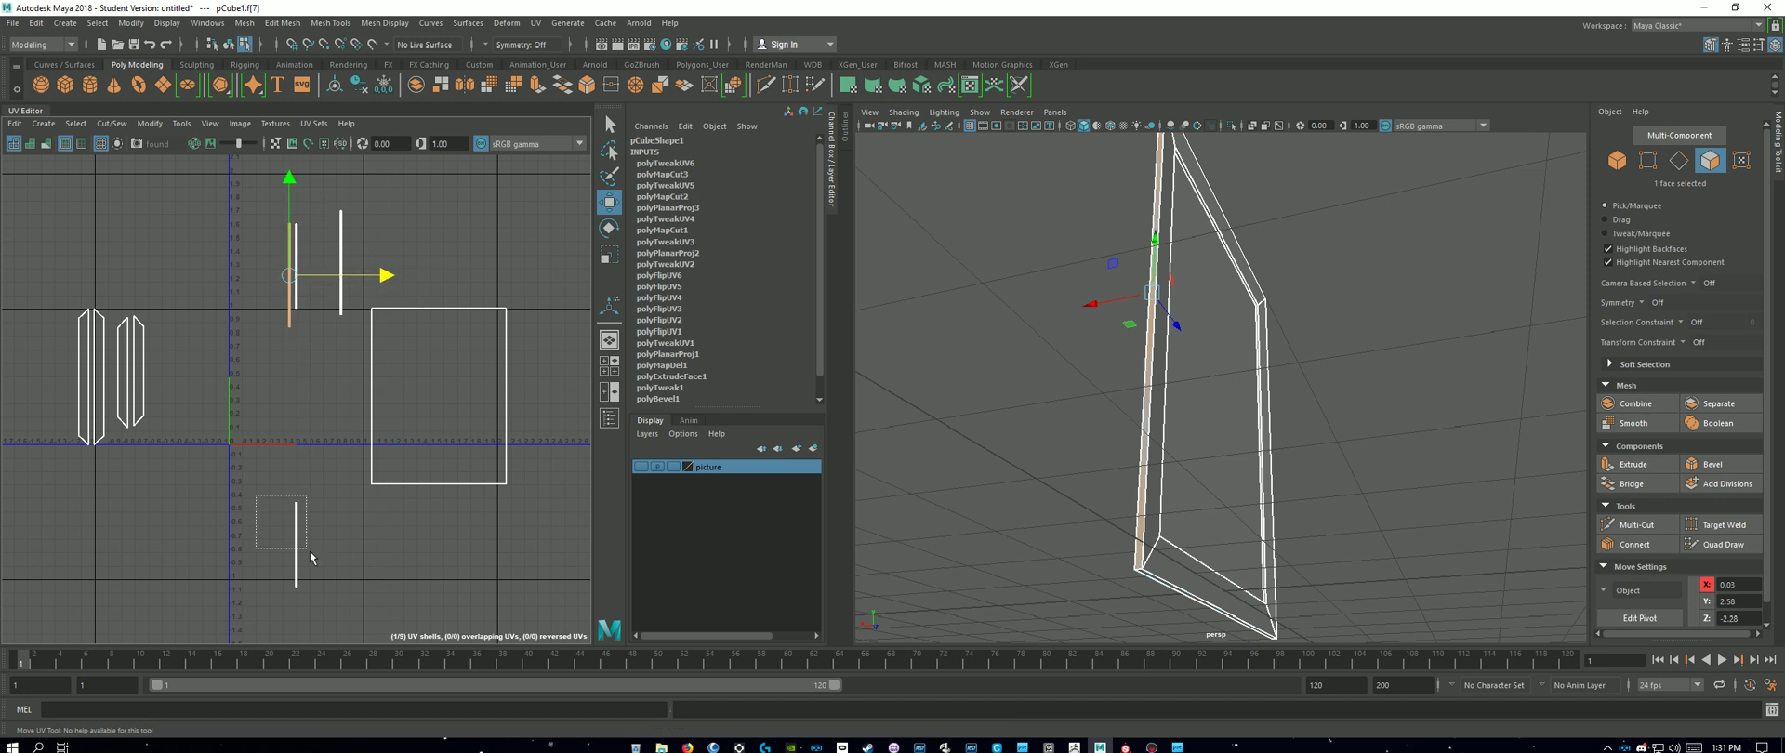
Step: Move the lowest outer side UV shell up beside the stacked pair and bring the separated shell close to them
{"action": "left_click_drag", "start_coordinate": [311, 558], "coordinate": [311, 558]}
{"action": "left_click_drag", "start_coordinate": [298, 467], "coordinate": [342, 226]}
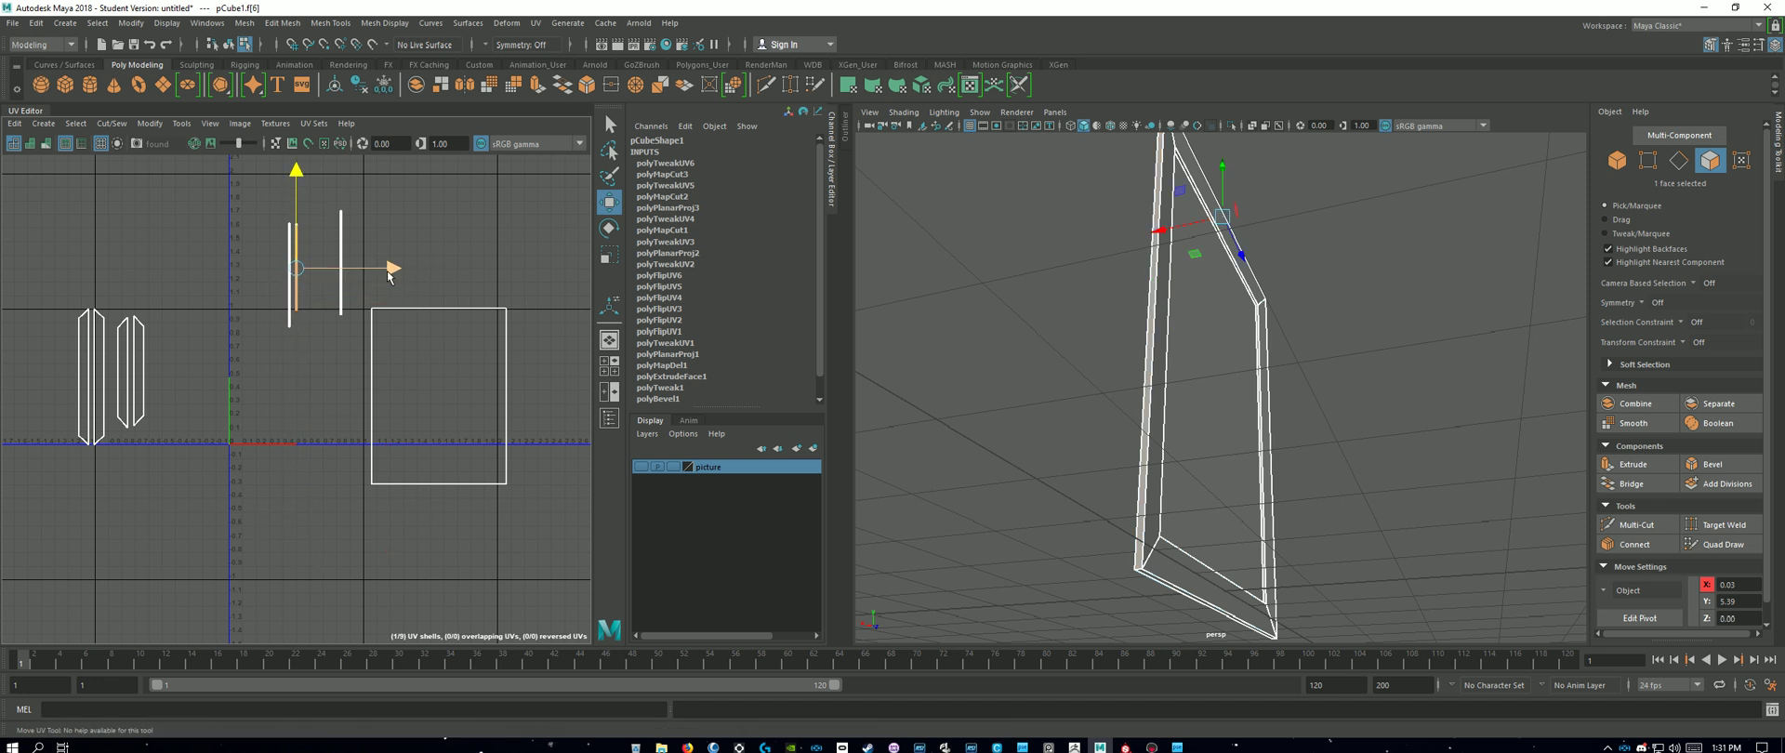
{"action": "left_click_drag", "start_coordinate": [389, 276], "coordinate": [371, 275]}
{"action": "left_click_drag", "start_coordinate": [330, 196], "coordinate": [330, 196]}
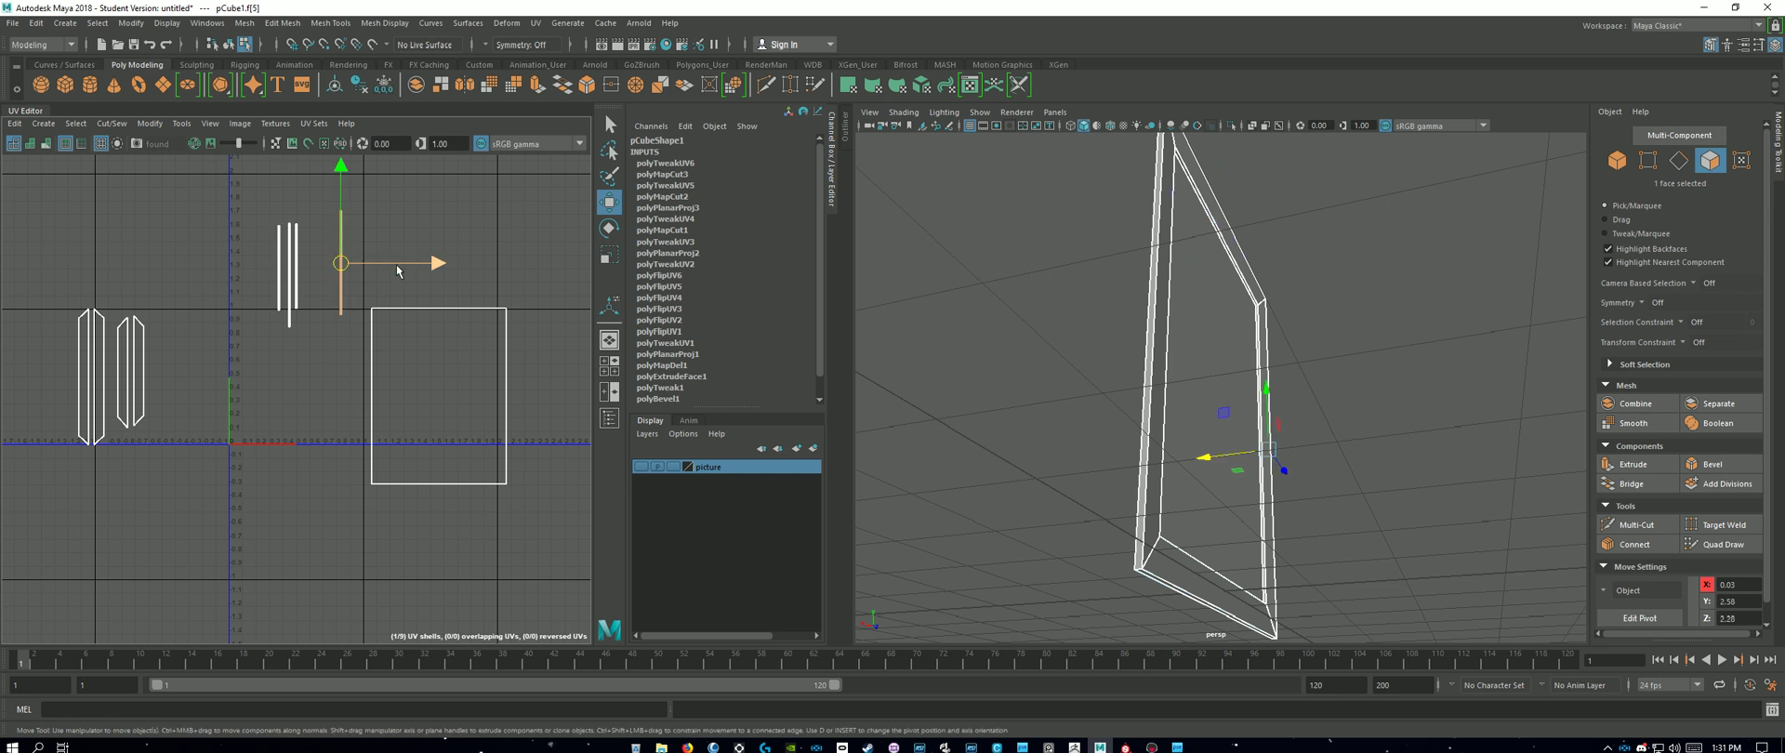
{"action": "left_click_drag", "start_coordinate": [395, 270], "coordinate": [356, 272]}
Step: Move the four narrow outer side shells beside the border strips' shells and shift the panel's shell farther away from them
{"action": "left_click_drag", "start_coordinate": [325, 339], "coordinate": [291, 275]}
{"action": "left_click_drag", "start_coordinate": [369, 375], "coordinate": [239, 370]}
{"action": "left_click_drag", "start_coordinate": [403, 416], "coordinate": [502, 540]}
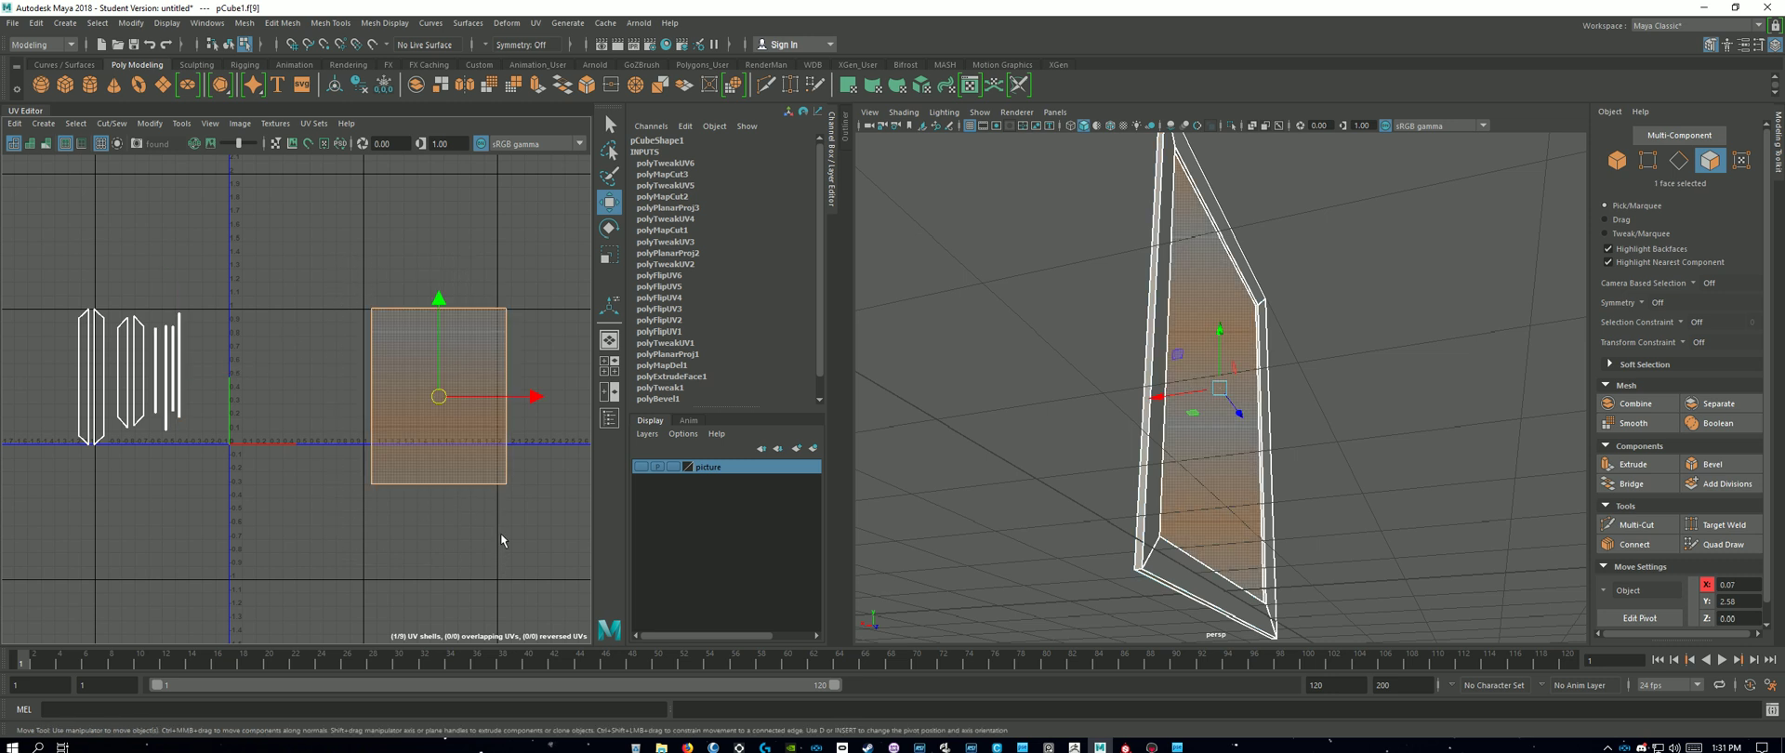
{"action": "left_click_drag", "start_coordinate": [531, 397], "coordinate": [591, 396]}
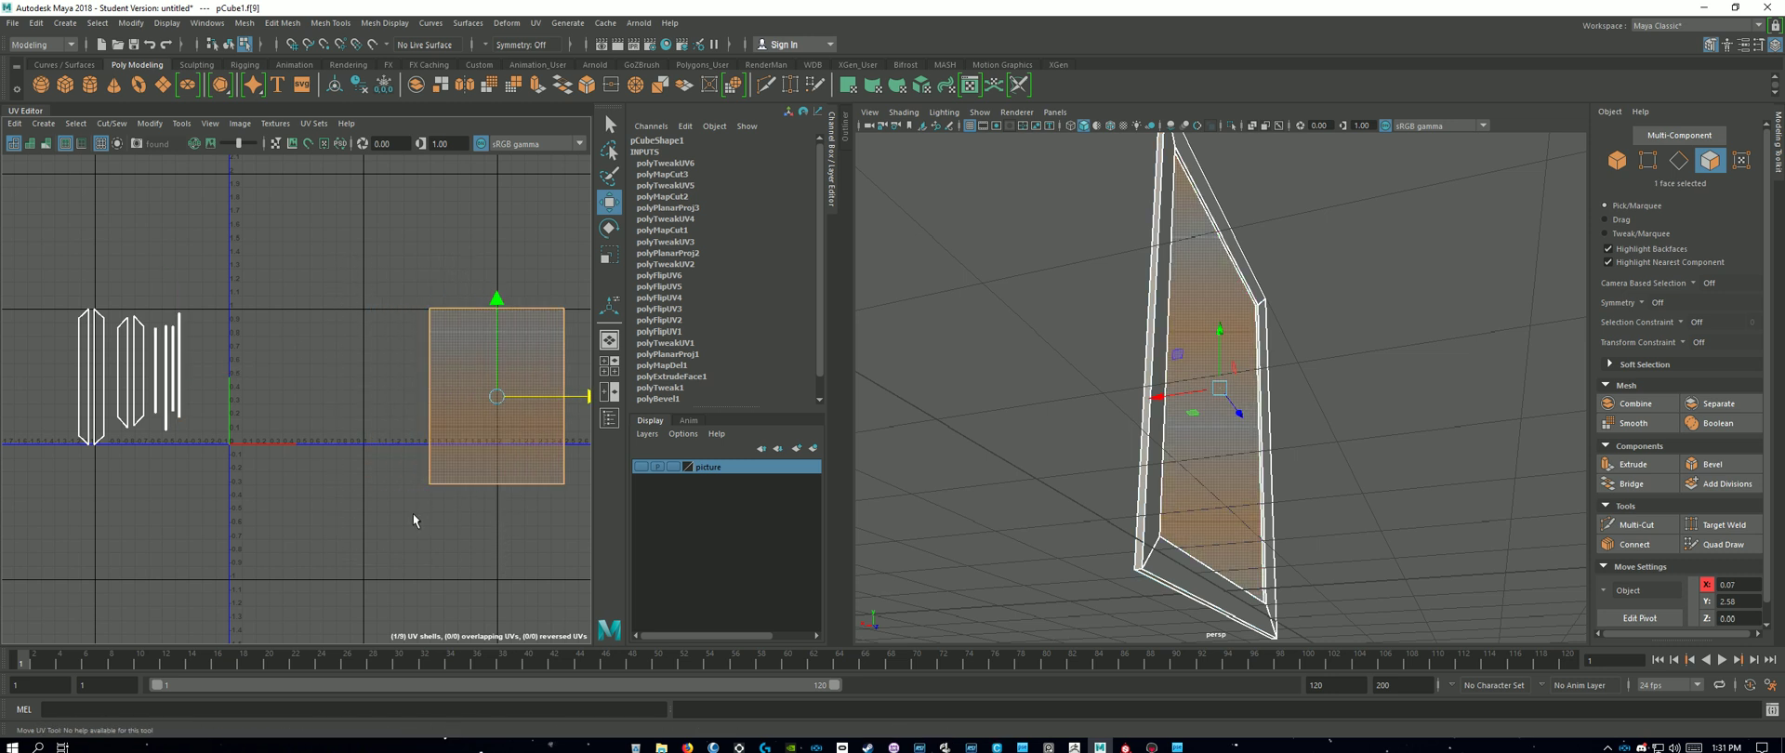
{"action": "left_click", "coordinate": [413, 513]}
{"action": "left_click", "coordinate": [503, 389]}
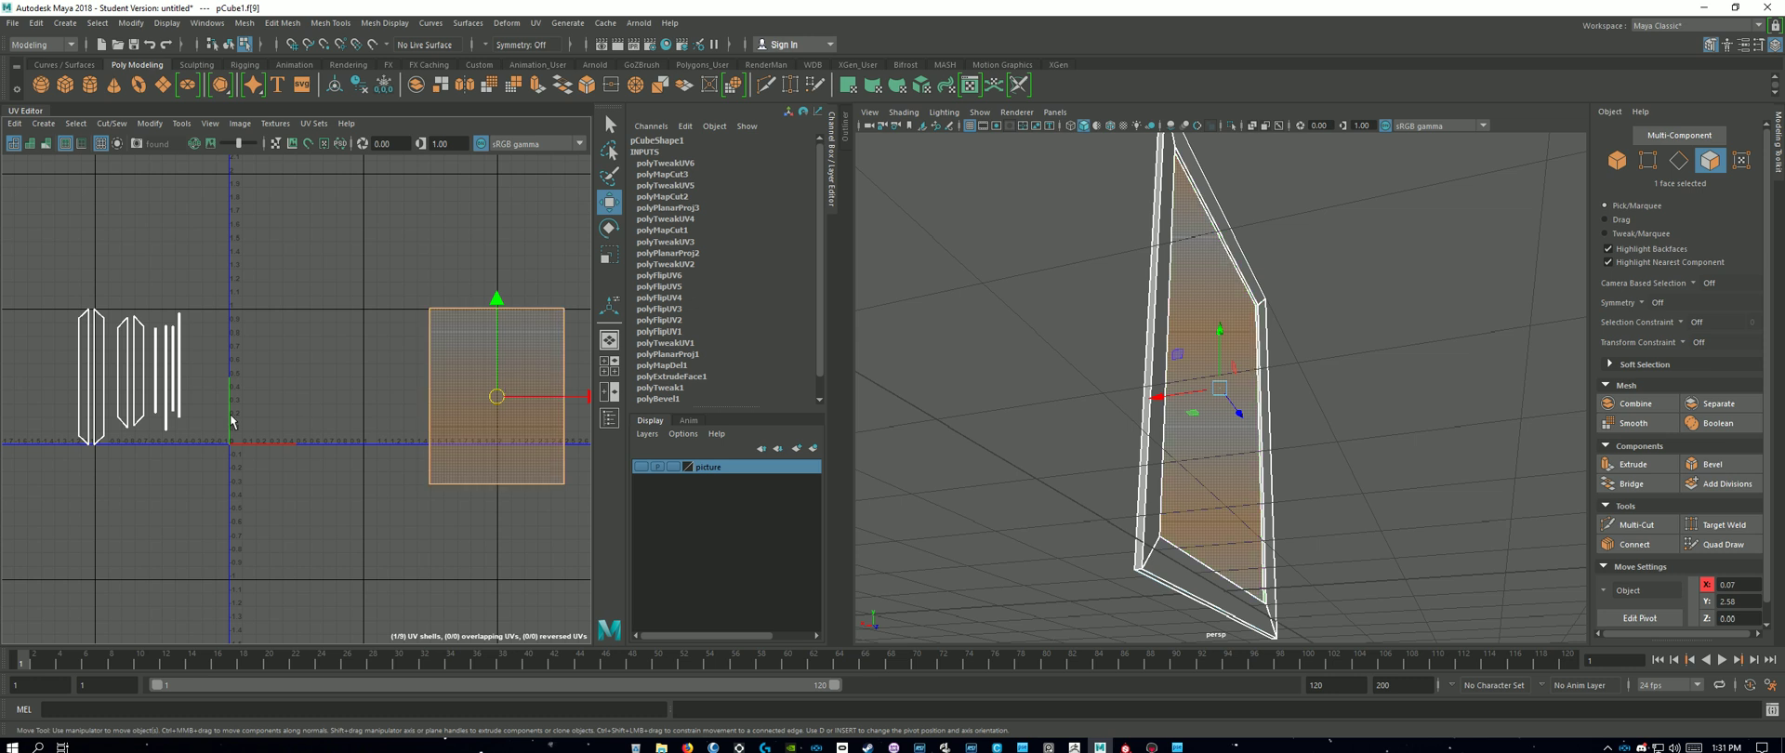
{"action": "left_click", "coordinate": [92, 372]}
{"action": "left_click", "coordinate": [184, 457]}
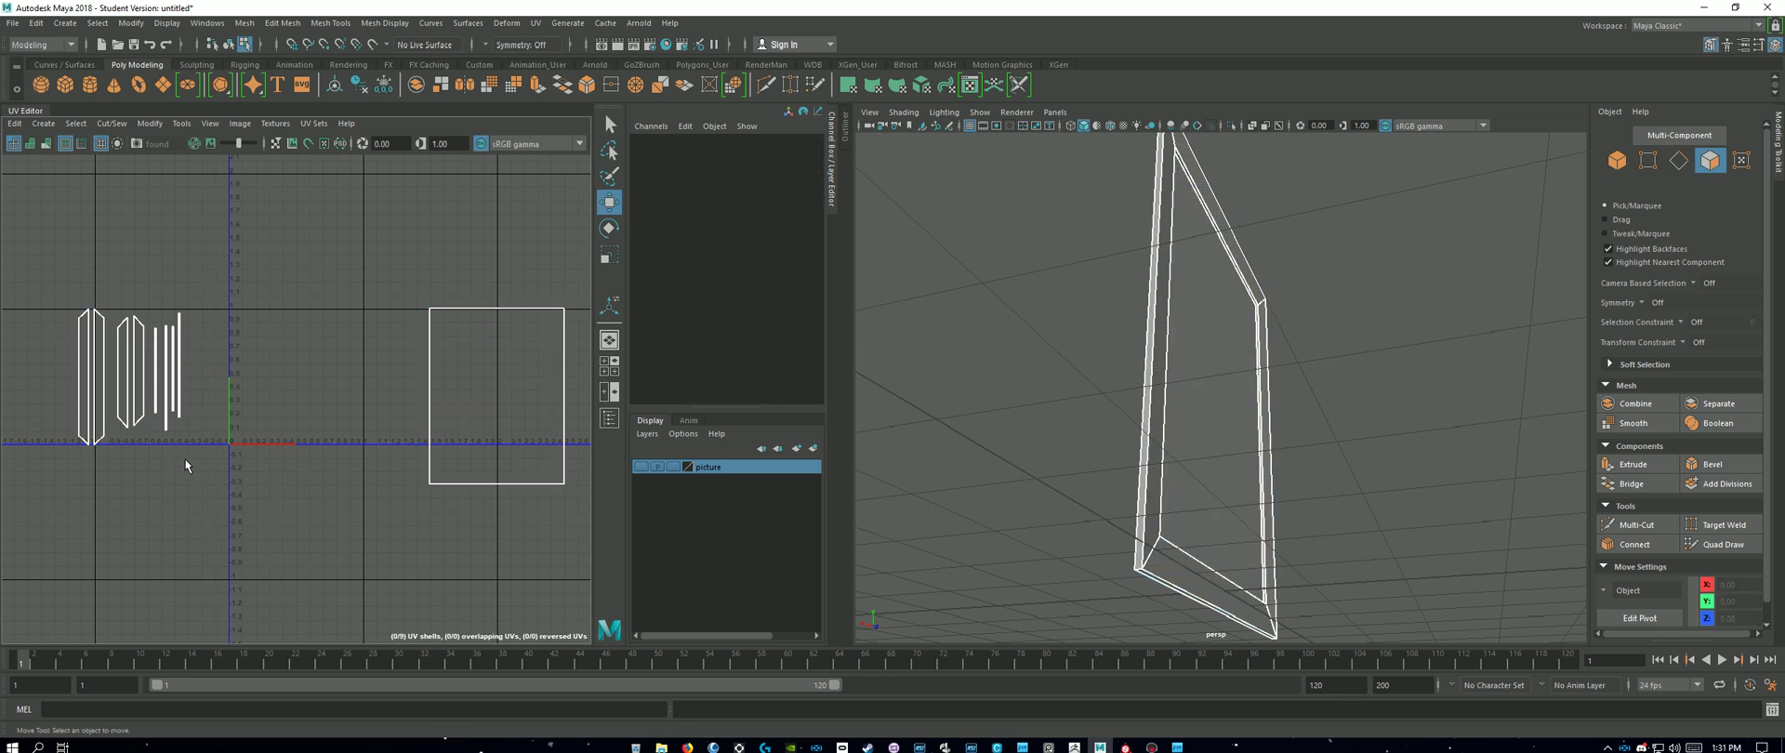
{"action": "left_click_drag", "start_coordinate": [166, 293], "coordinate": [207, 479]}
{"action": "left_click", "coordinate": [196, 488]}
{"action": "left_click_drag", "start_coordinate": [67, 396], "coordinate": [139, 423]}
{"action": "left_click", "coordinate": [150, 488]}
Step: Select the four narrow inner side faces of the frame's recess
{"action": "left_click_drag", "start_coordinate": [1258, 402], "coordinate": [1303, 303], "text": "alt"}
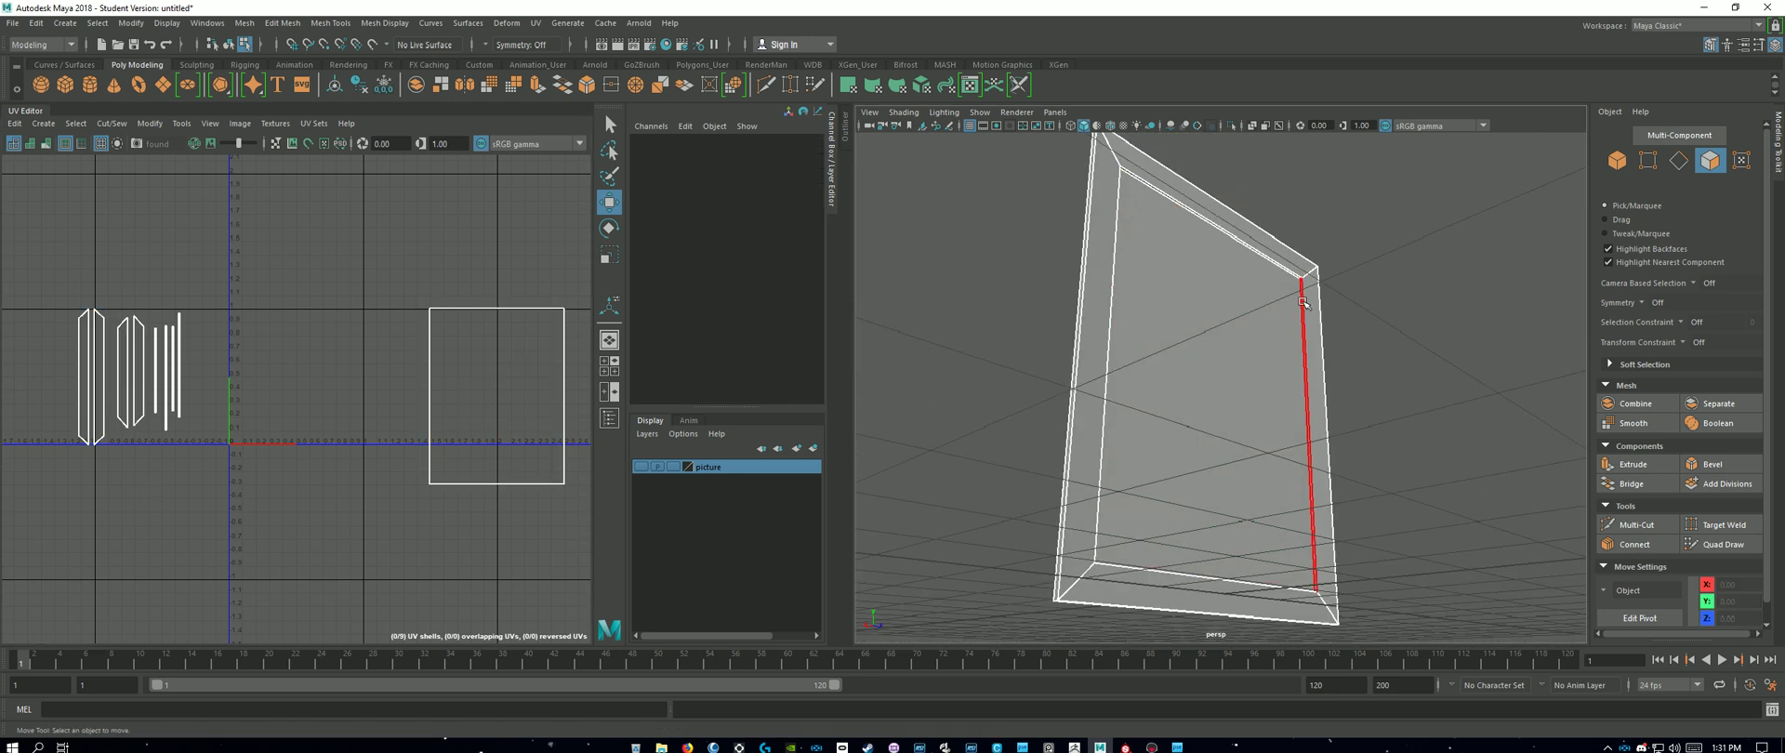
{"action": "scroll", "coordinate": [1304, 302], "scroll_direction": "up", "scroll_amount": 5}
{"action": "left_click", "coordinate": [1390, 251]}
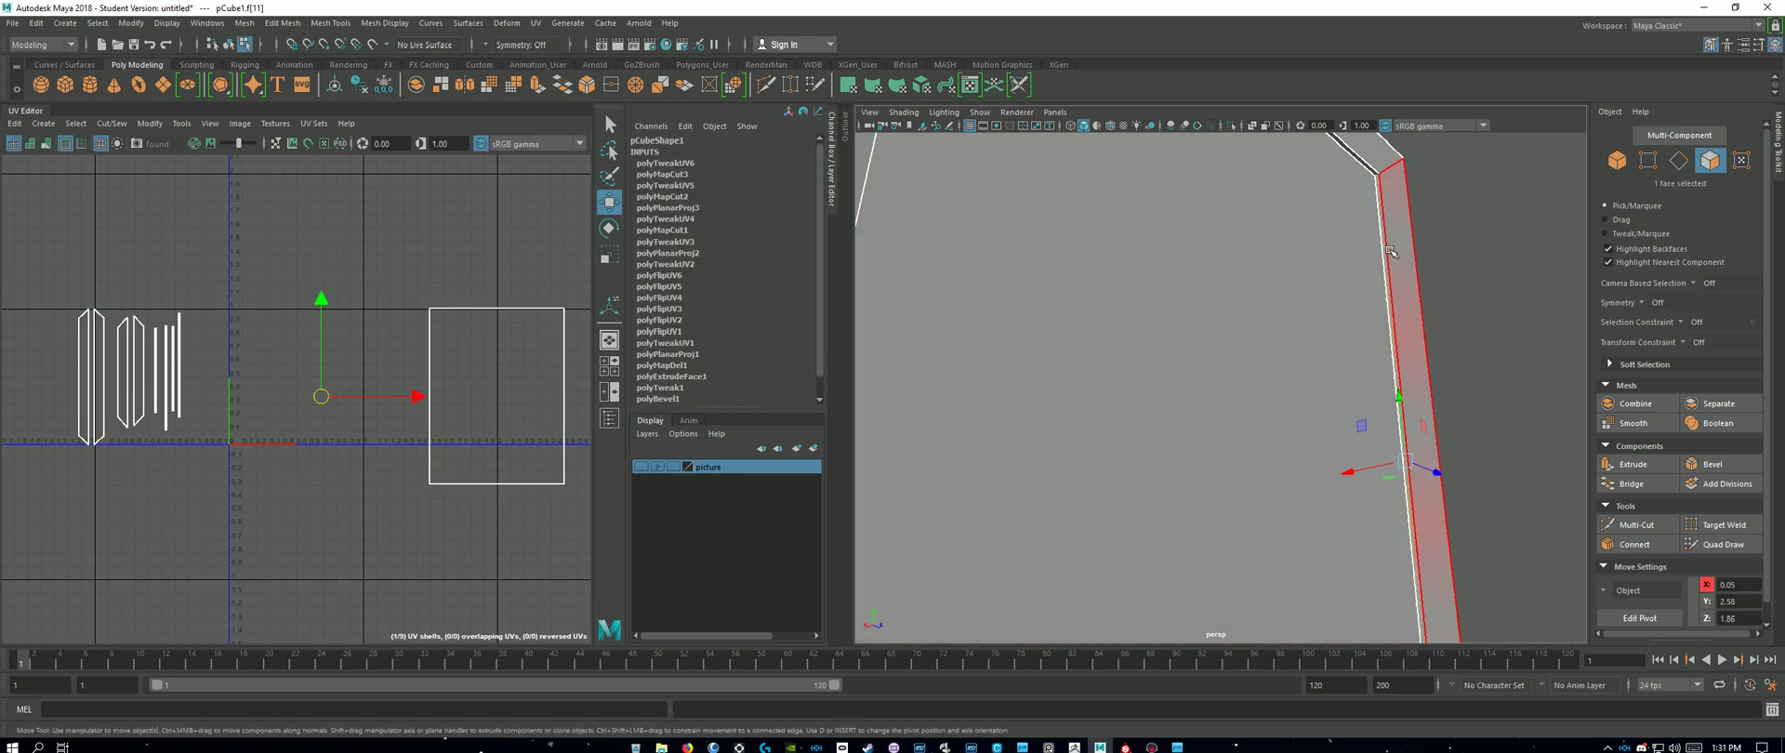
{"action": "left_click_drag", "start_coordinate": [1479, 358], "coordinate": [1315, 307], "text": "alt"}
{"action": "left_click", "coordinate": [1315, 307], "text": "shift"}
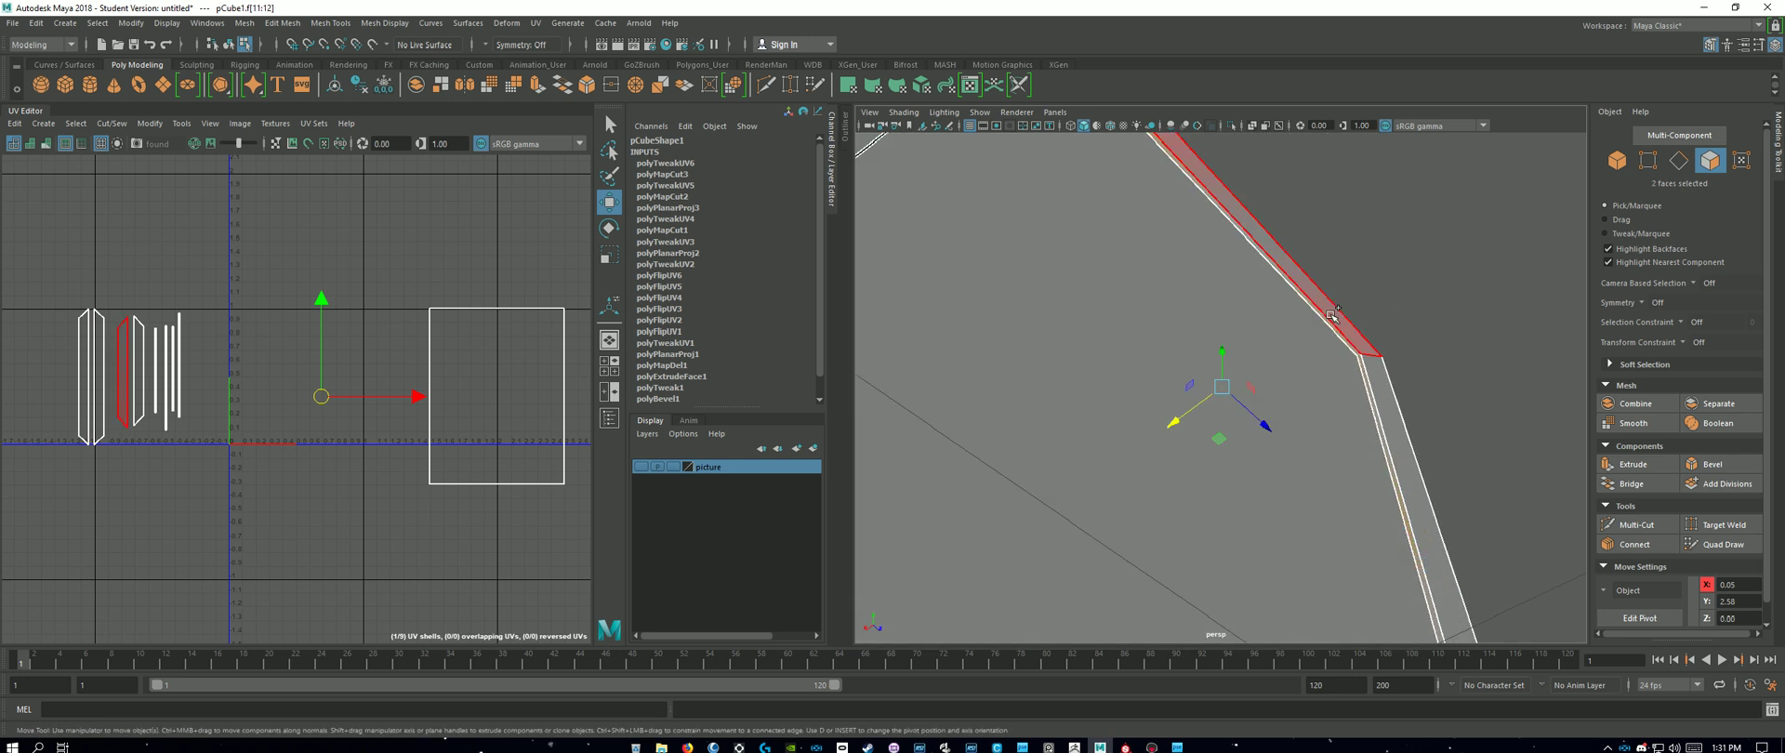
{"action": "left_click_drag", "start_coordinate": [1301, 358], "coordinate": [1070, 367], "text": "alt"}
{"action": "left_click", "coordinate": [1043, 226], "text": "shift"}
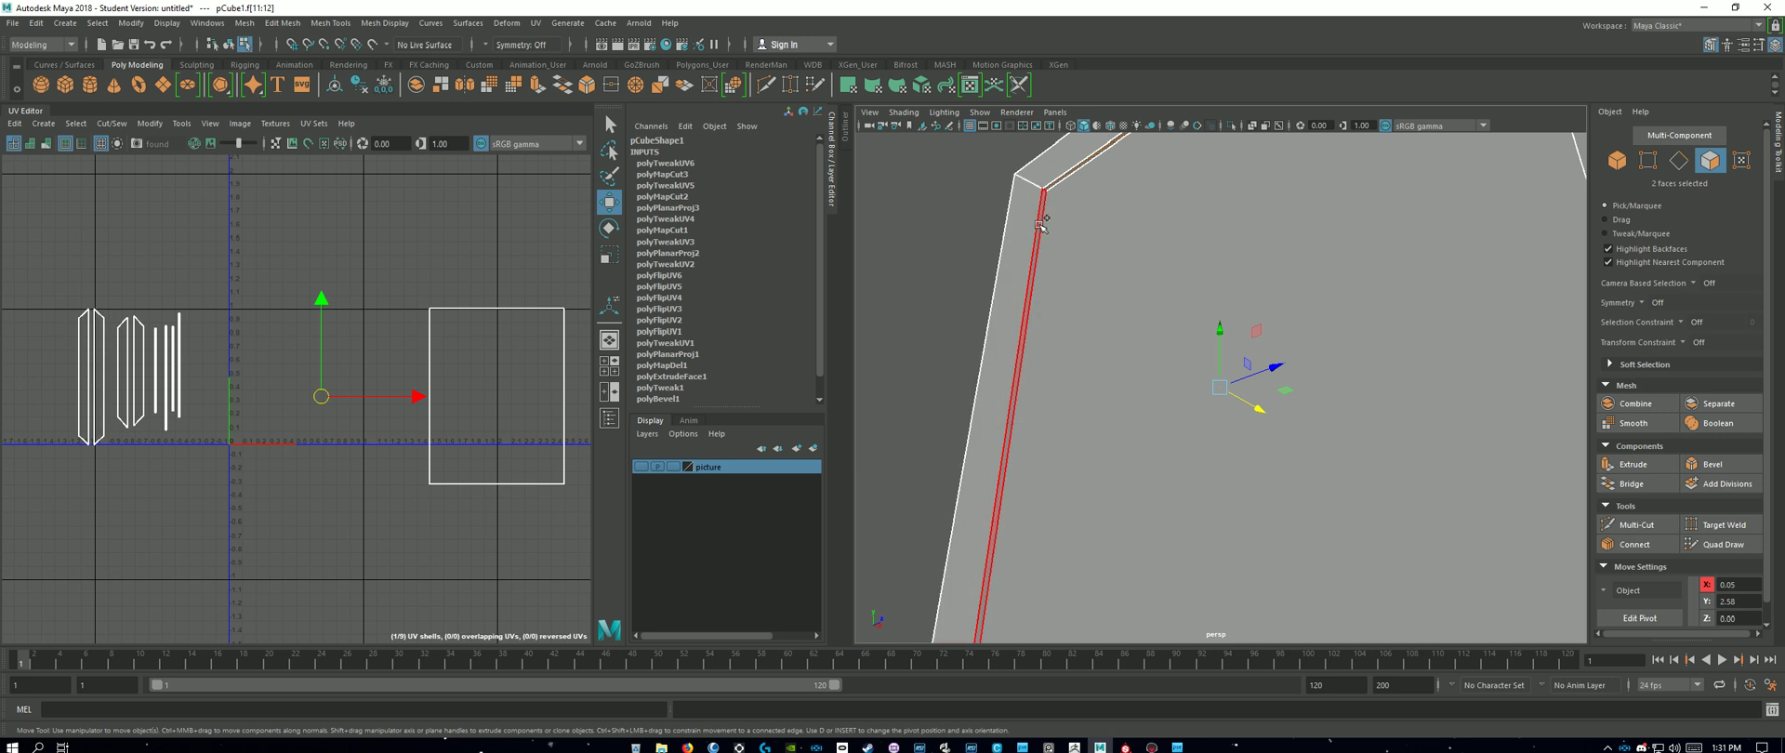
{"action": "left_click_drag", "start_coordinate": [1163, 296], "coordinate": [1220, 474], "text": "alt"}
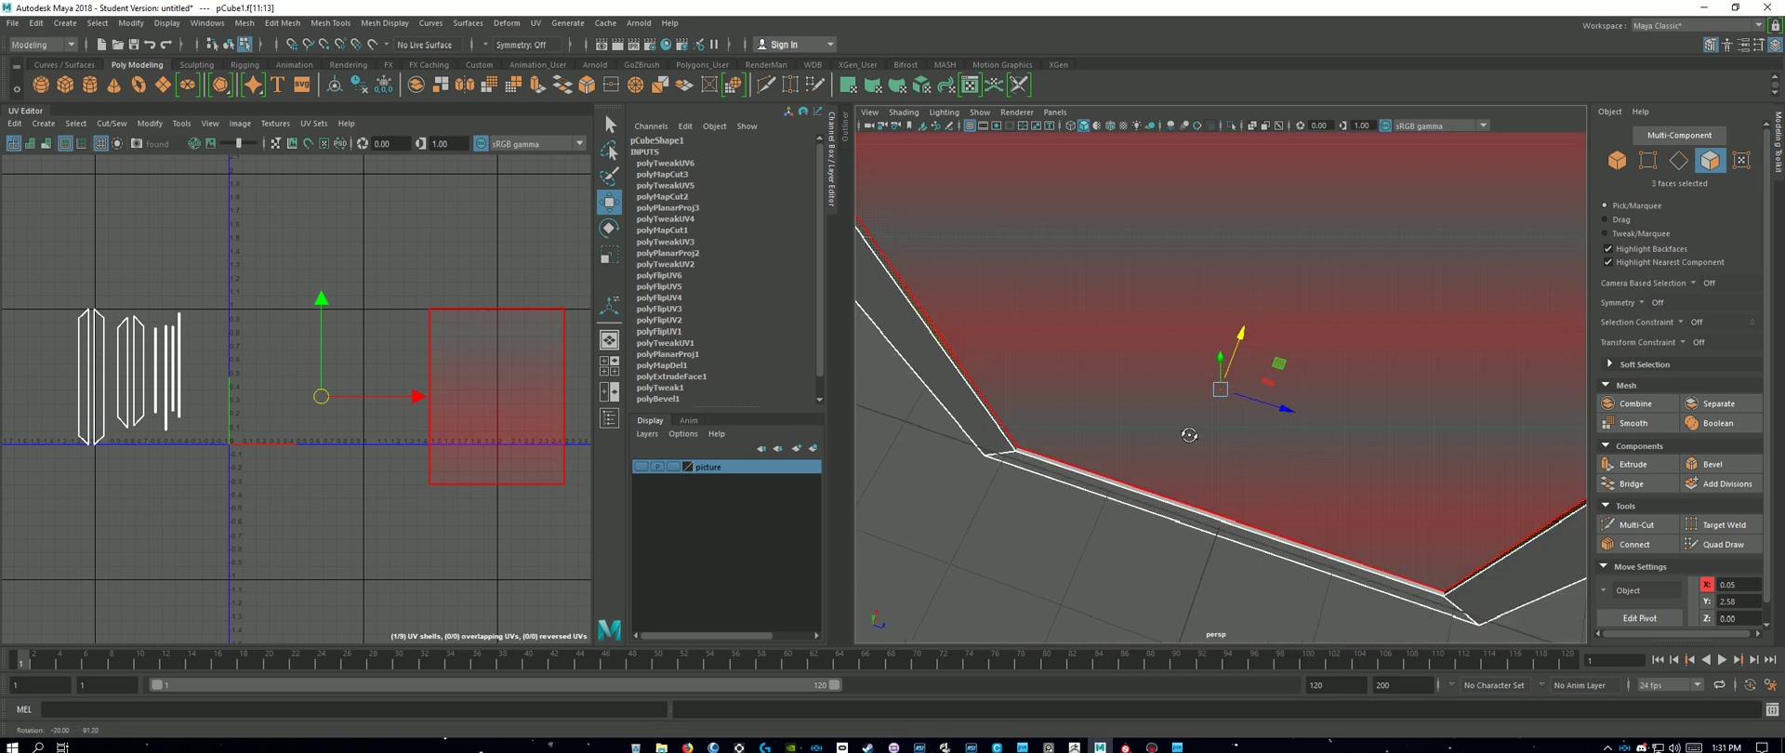
{"action": "left_click", "coordinate": [1085, 472], "text": "shift"}
{"action": "left_click_drag", "start_coordinate": [1051, 556], "coordinate": [1475, 436], "text": "alt"}
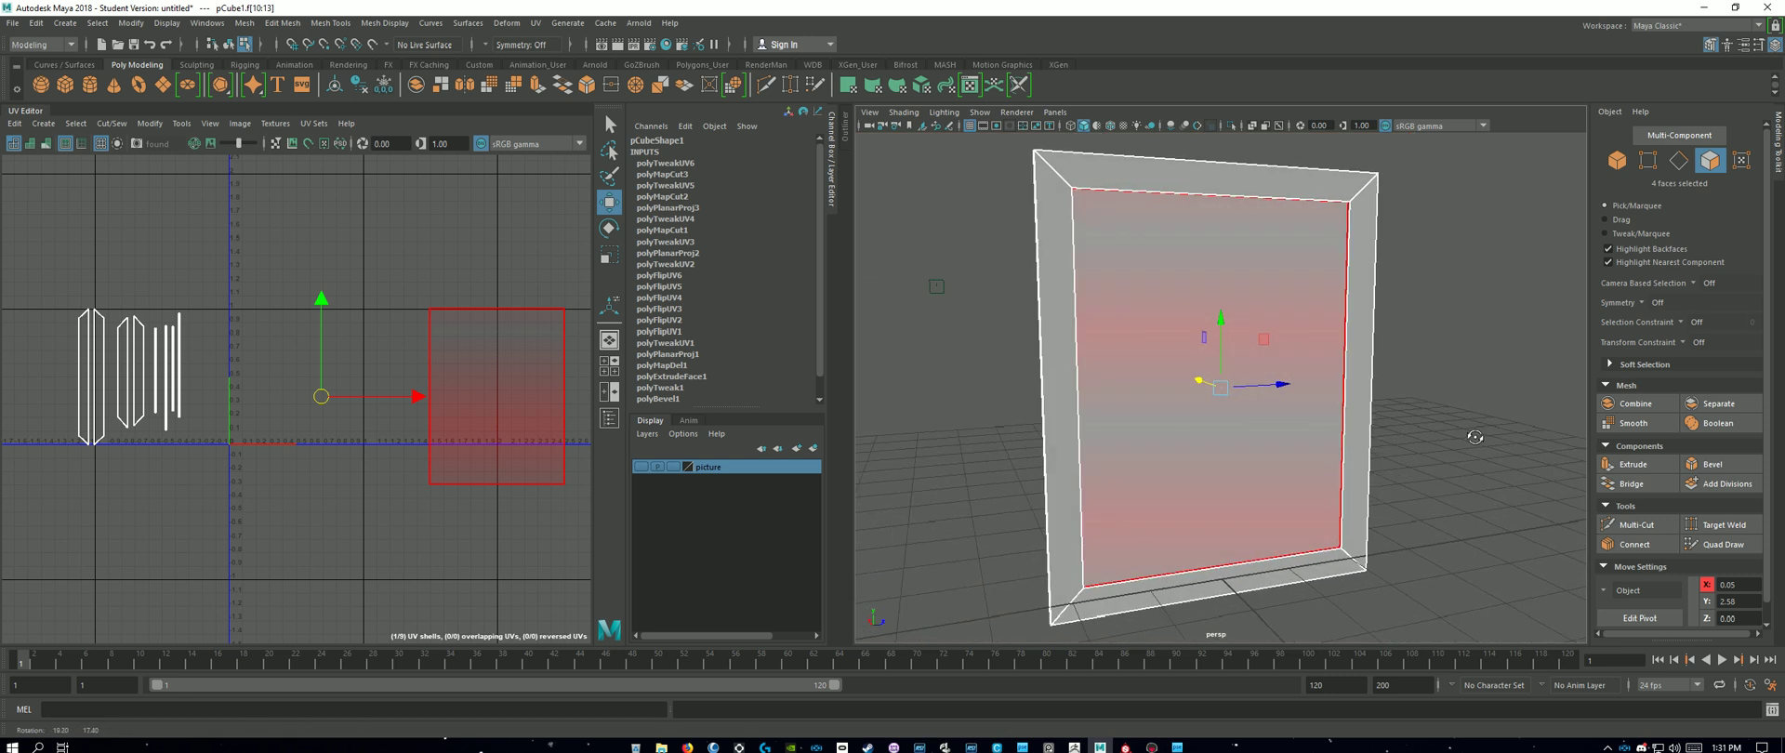
Step: Apply a planar UV projection from the Y axis, fitted to the bounding box, to the selected recess side faces
{"action": "left_click", "coordinate": [538, 22]}
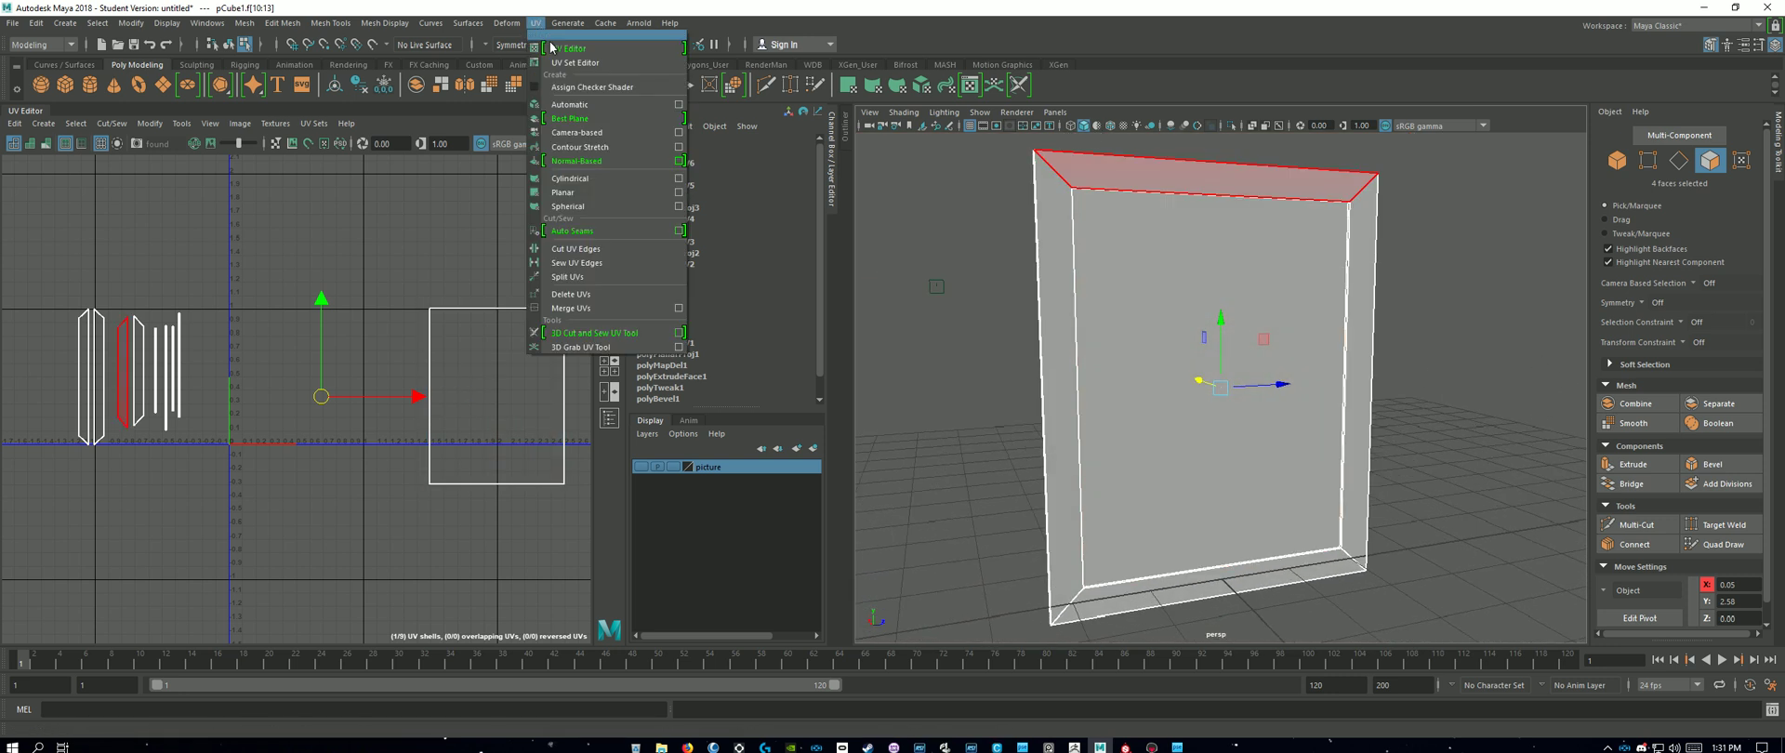
{"action": "left_click", "coordinate": [678, 192]}
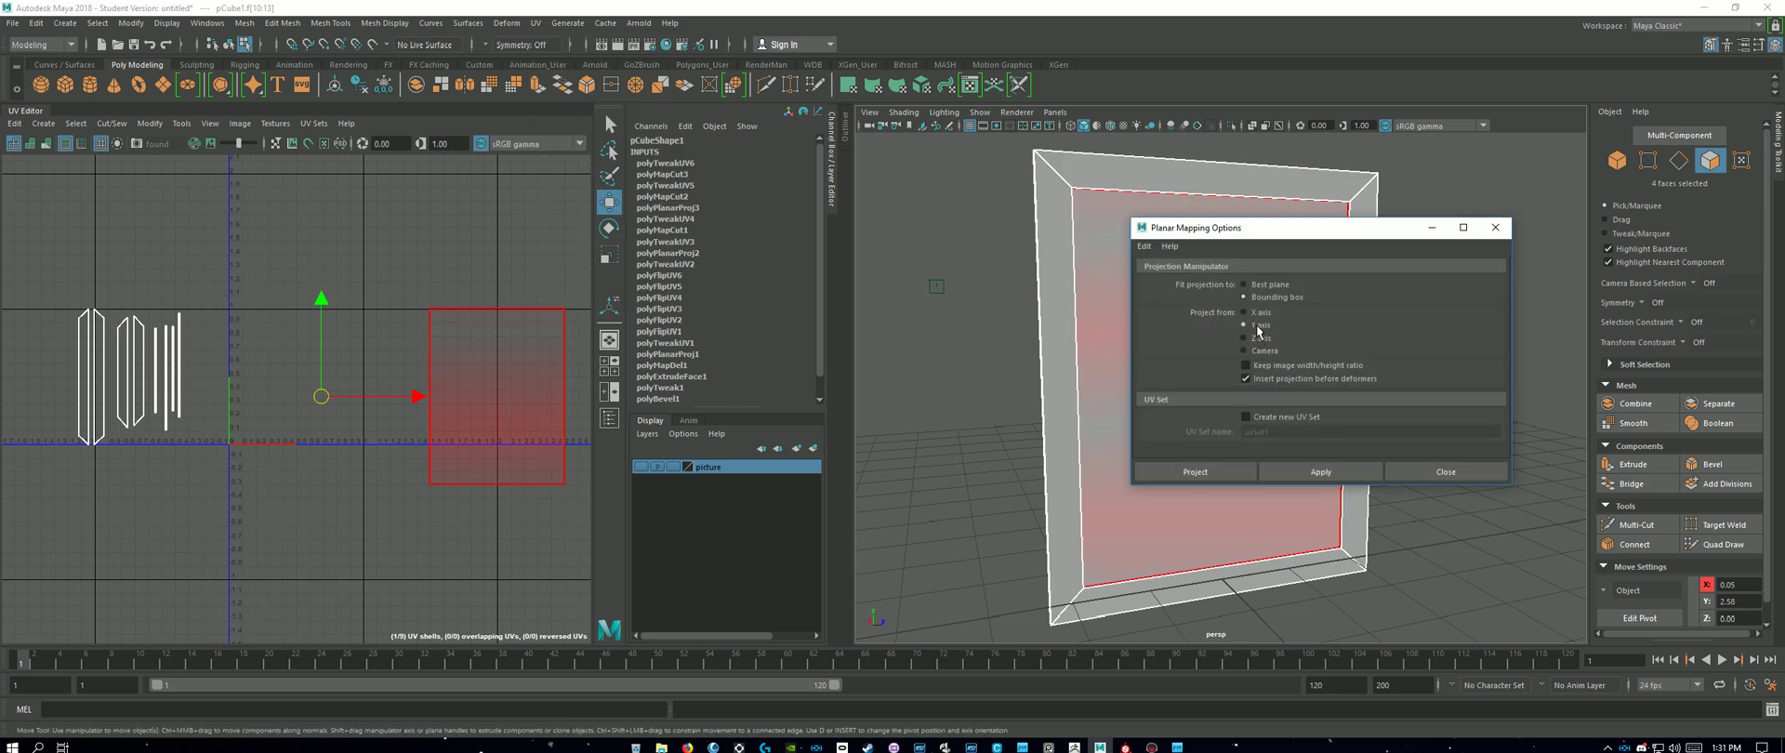
{"action": "left_click", "coordinate": [1196, 471]}
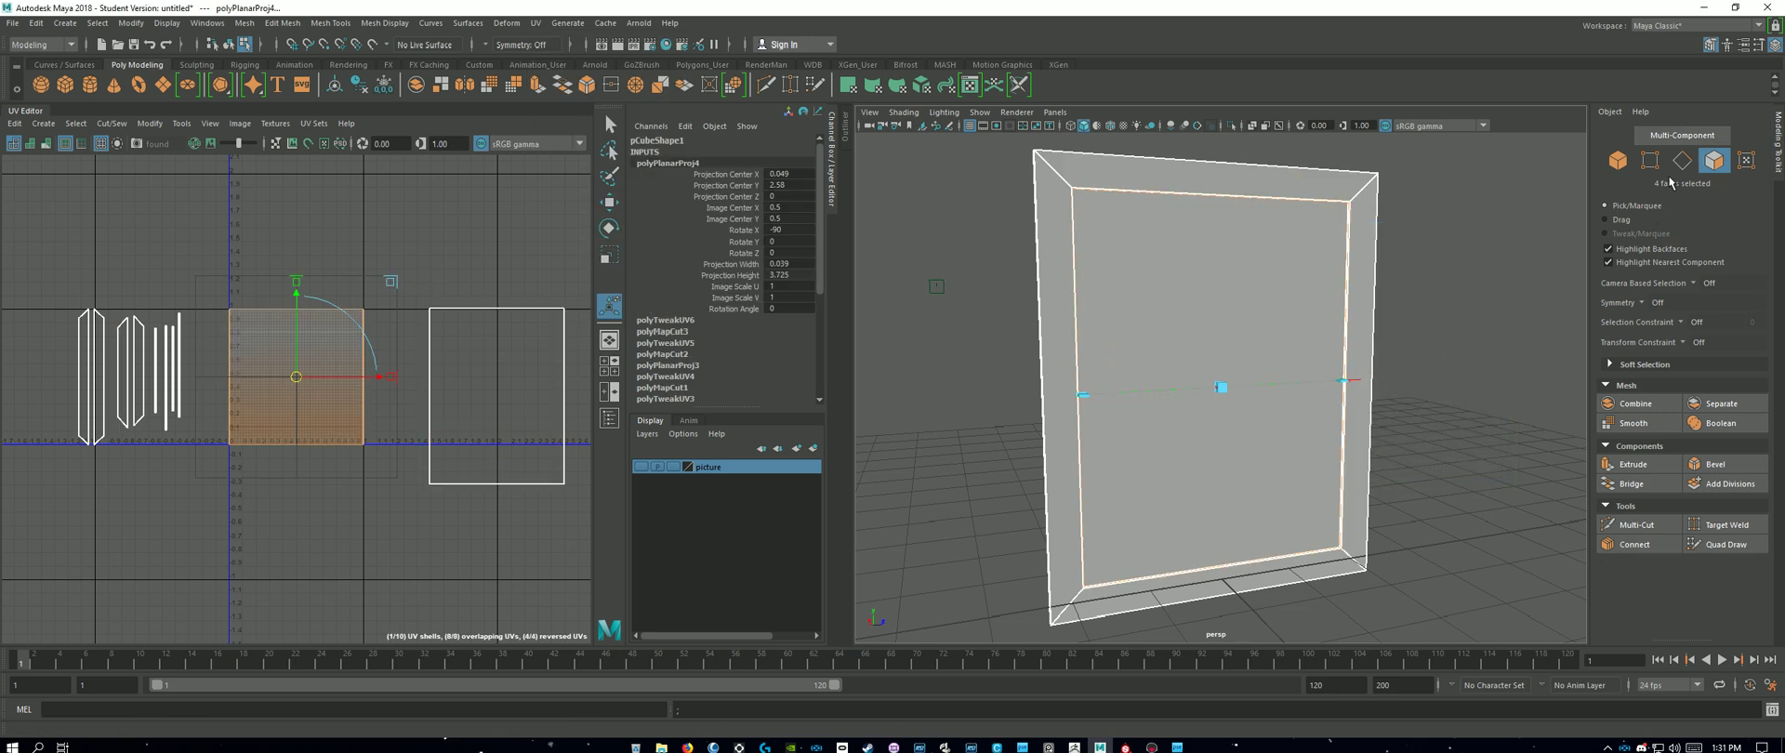
Step: Cut the recess sides' UVs along the short edge across the depth at one inner corner
{"action": "left_click", "coordinate": [1682, 160]}
{"action": "left_click_drag", "start_coordinate": [1469, 357], "coordinate": [1378, 437], "text": "alt"}
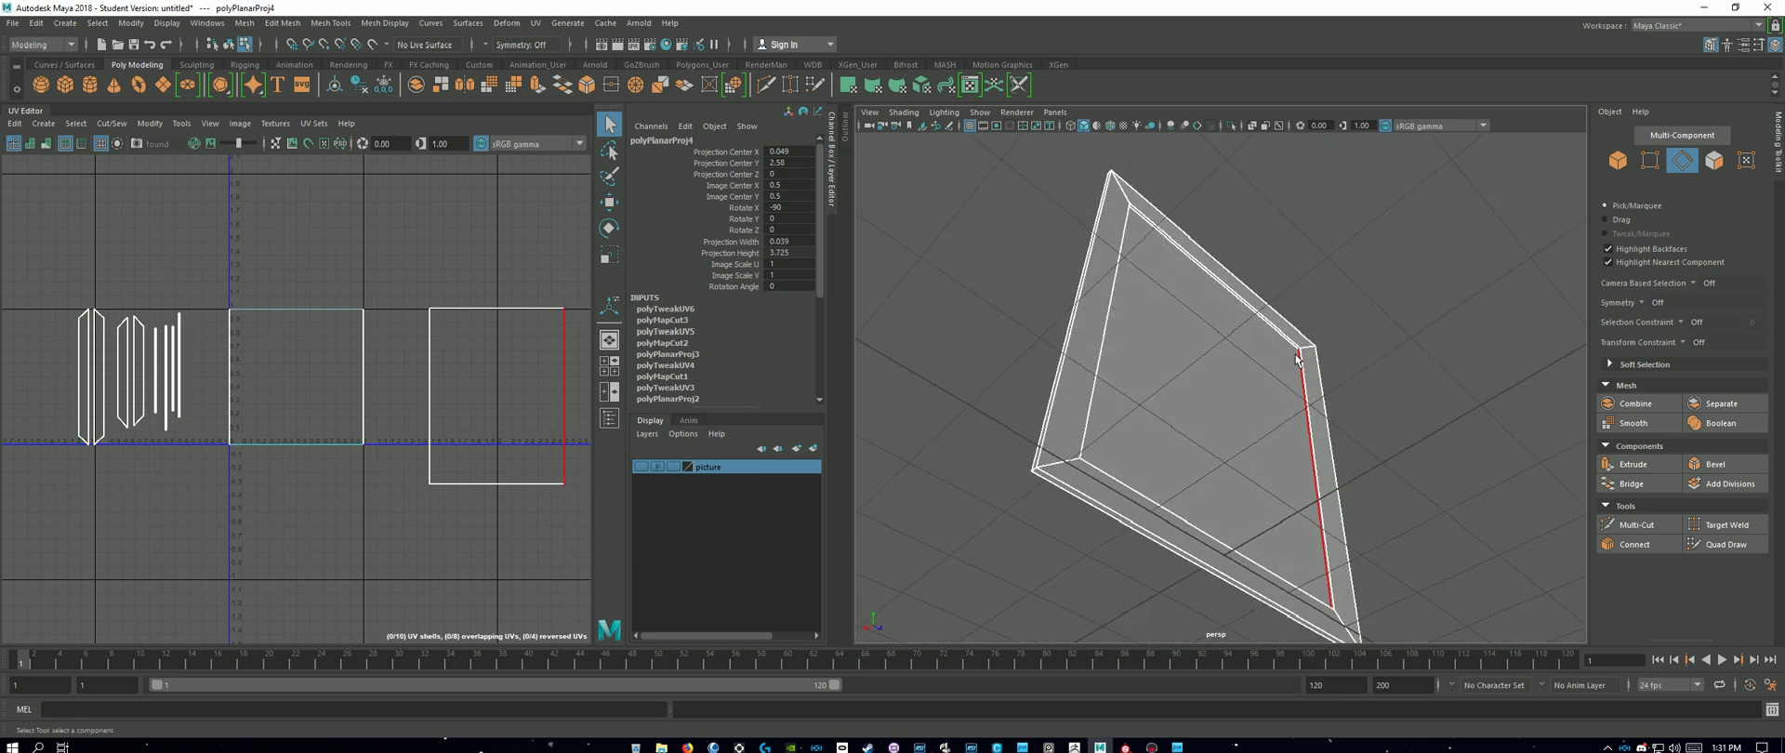
{"action": "scroll", "coordinate": [1395, 344], "scroll_direction": "up", "scroll_amount": 5}
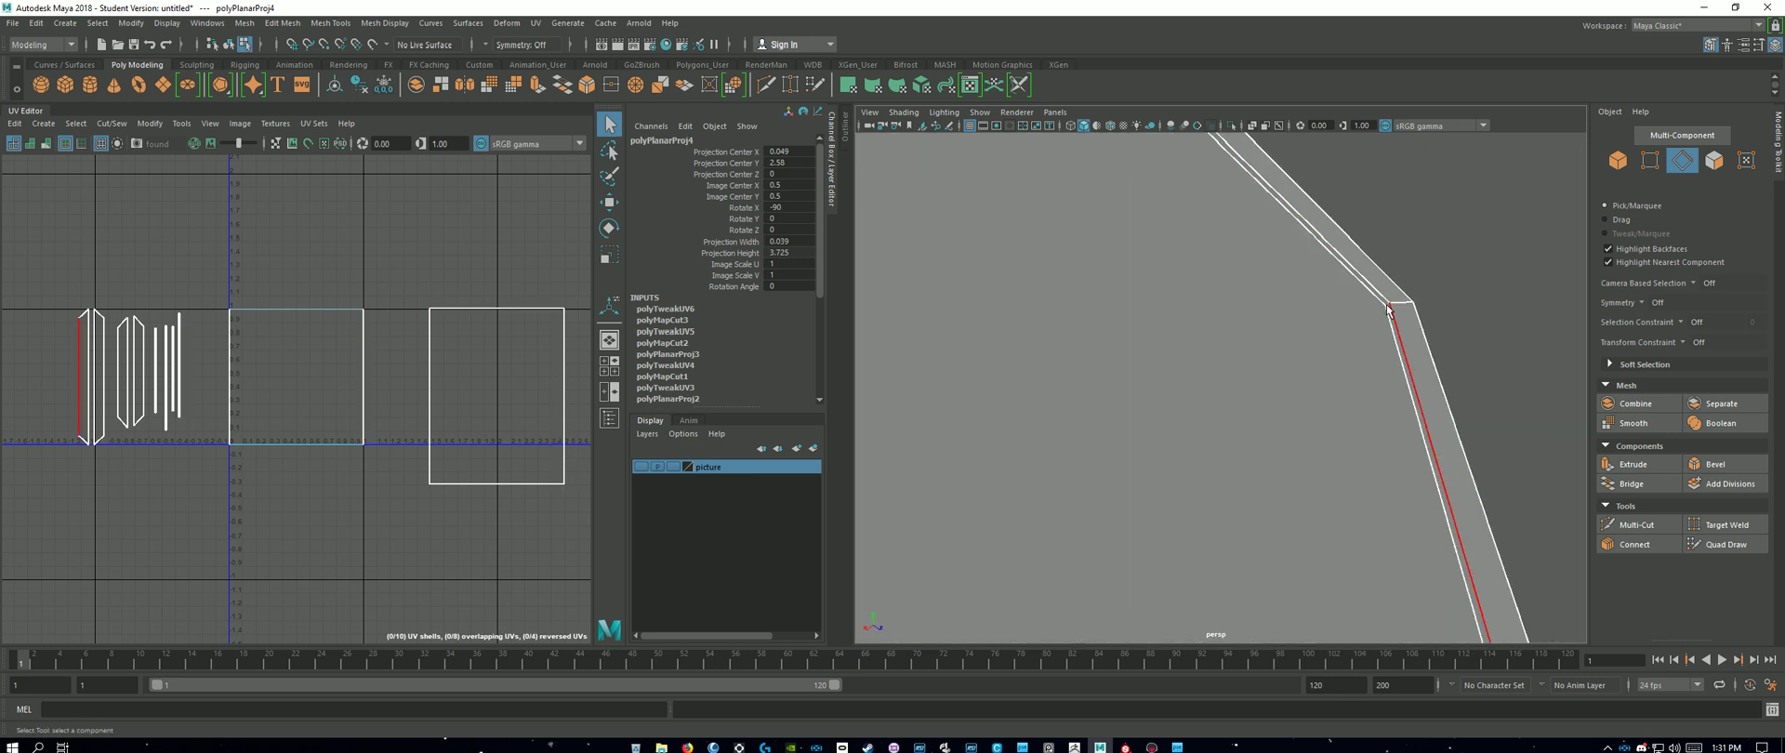
{"action": "middle_click_drag", "start_coordinate": [1389, 310], "coordinate": [1428, 291], "text": "alt"}
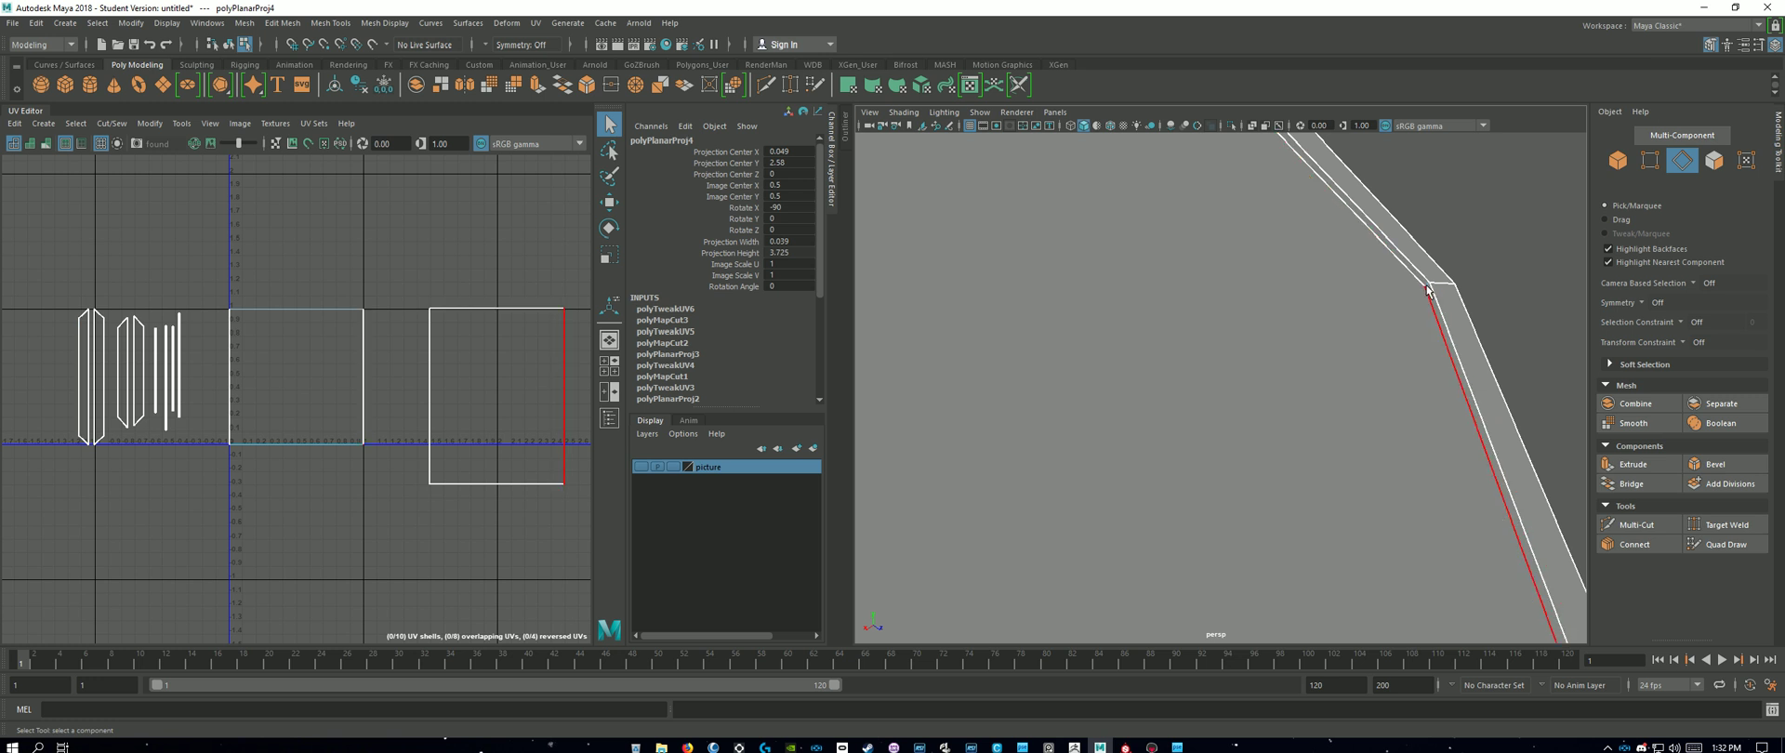
{"action": "left_click_drag", "start_coordinate": [1422, 284], "coordinate": [1249, 358], "text": "alt"}
{"action": "left_click", "coordinate": [1481, 264]}
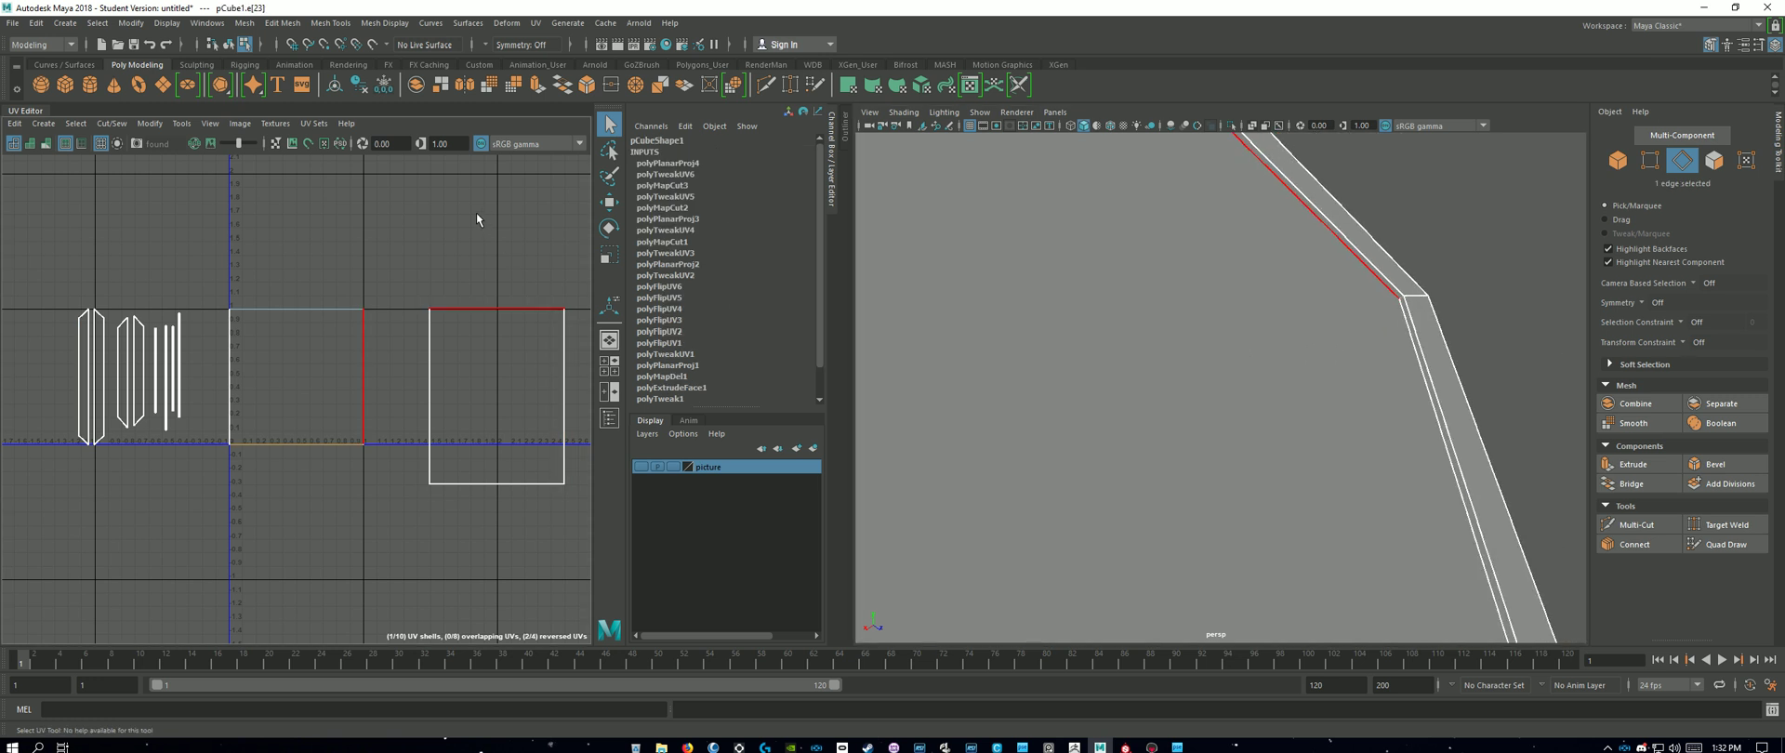
{"action": "right_click_drag", "start_coordinate": [477, 214], "coordinate": [439, 227], "text": "shift"}
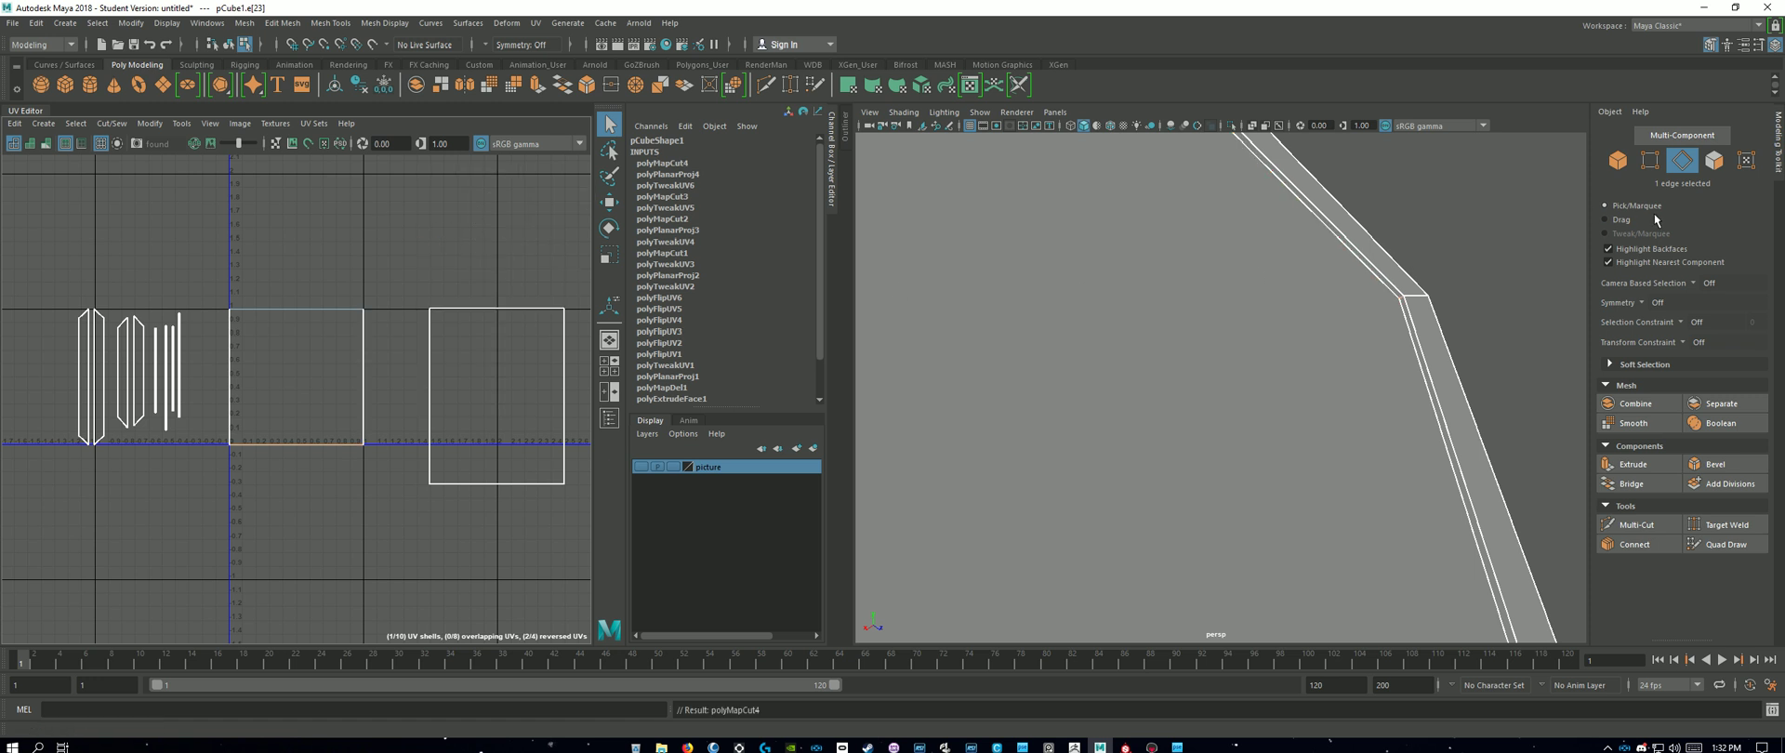
Step: Select the four recess side faces through their square UV shell and unfold them into one strip
{"action": "left_click", "coordinate": [1714, 160]}
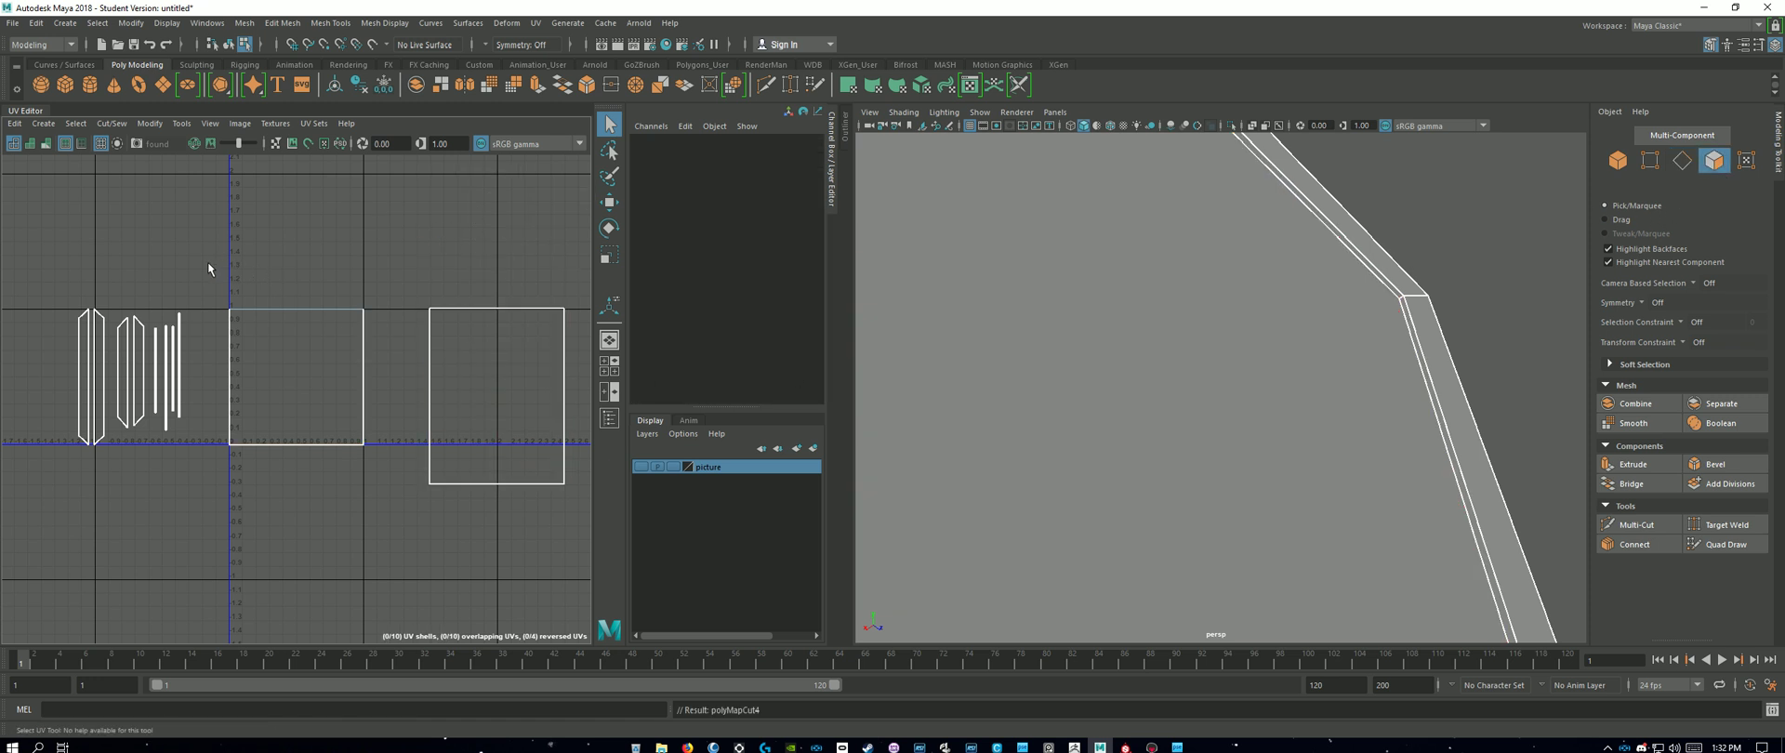
{"action": "left_click_drag", "start_coordinate": [388, 523], "coordinate": [389, 521]}
{"action": "key", "text": "f"}
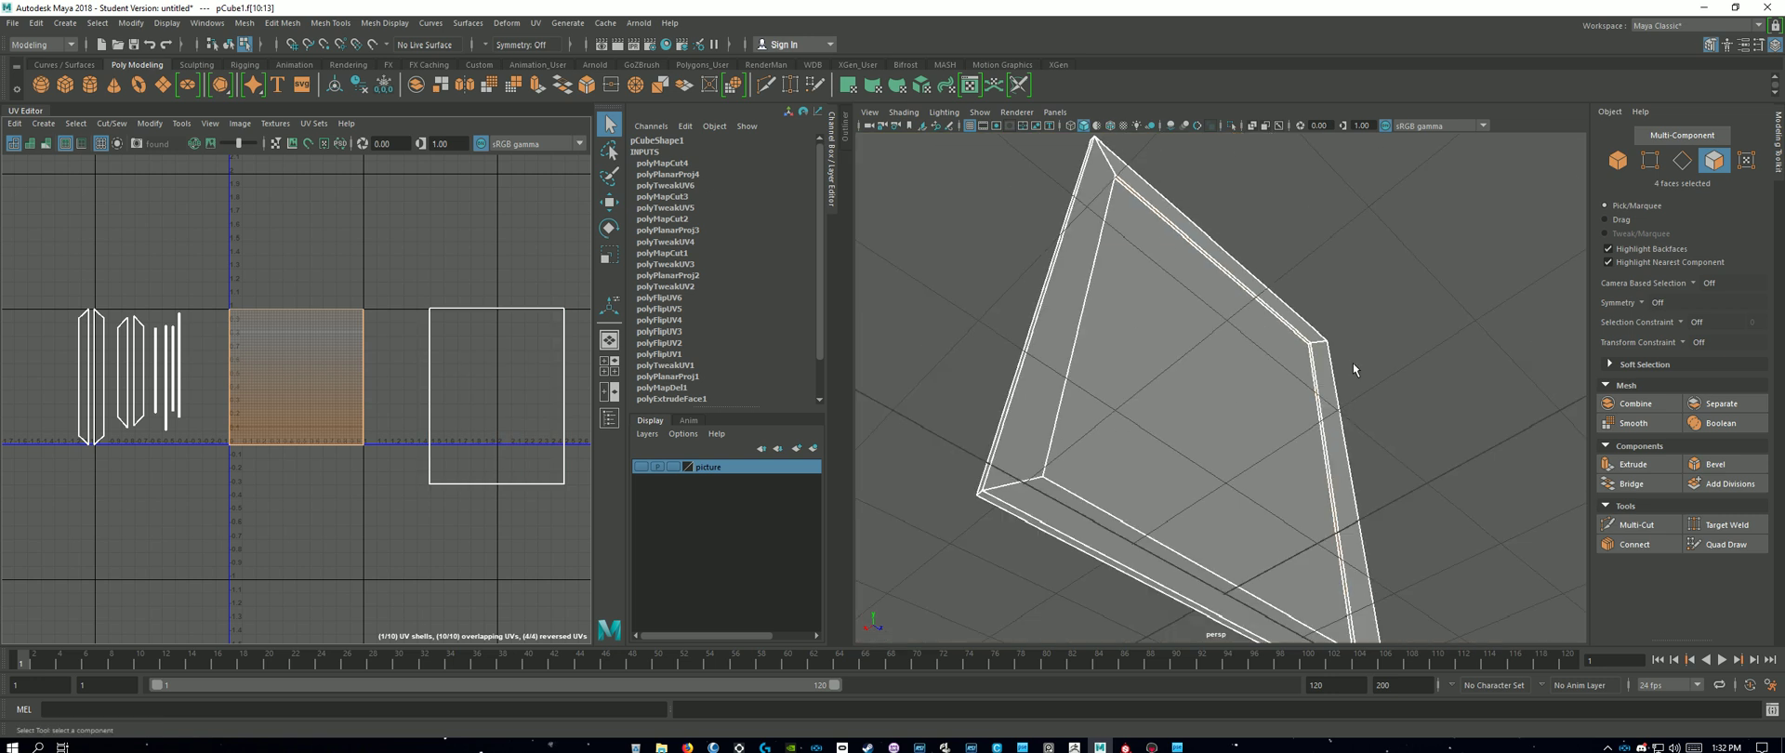
{"action": "right_click_drag", "start_coordinate": [396, 239], "coordinate": [266, 238], "text": "shift"}
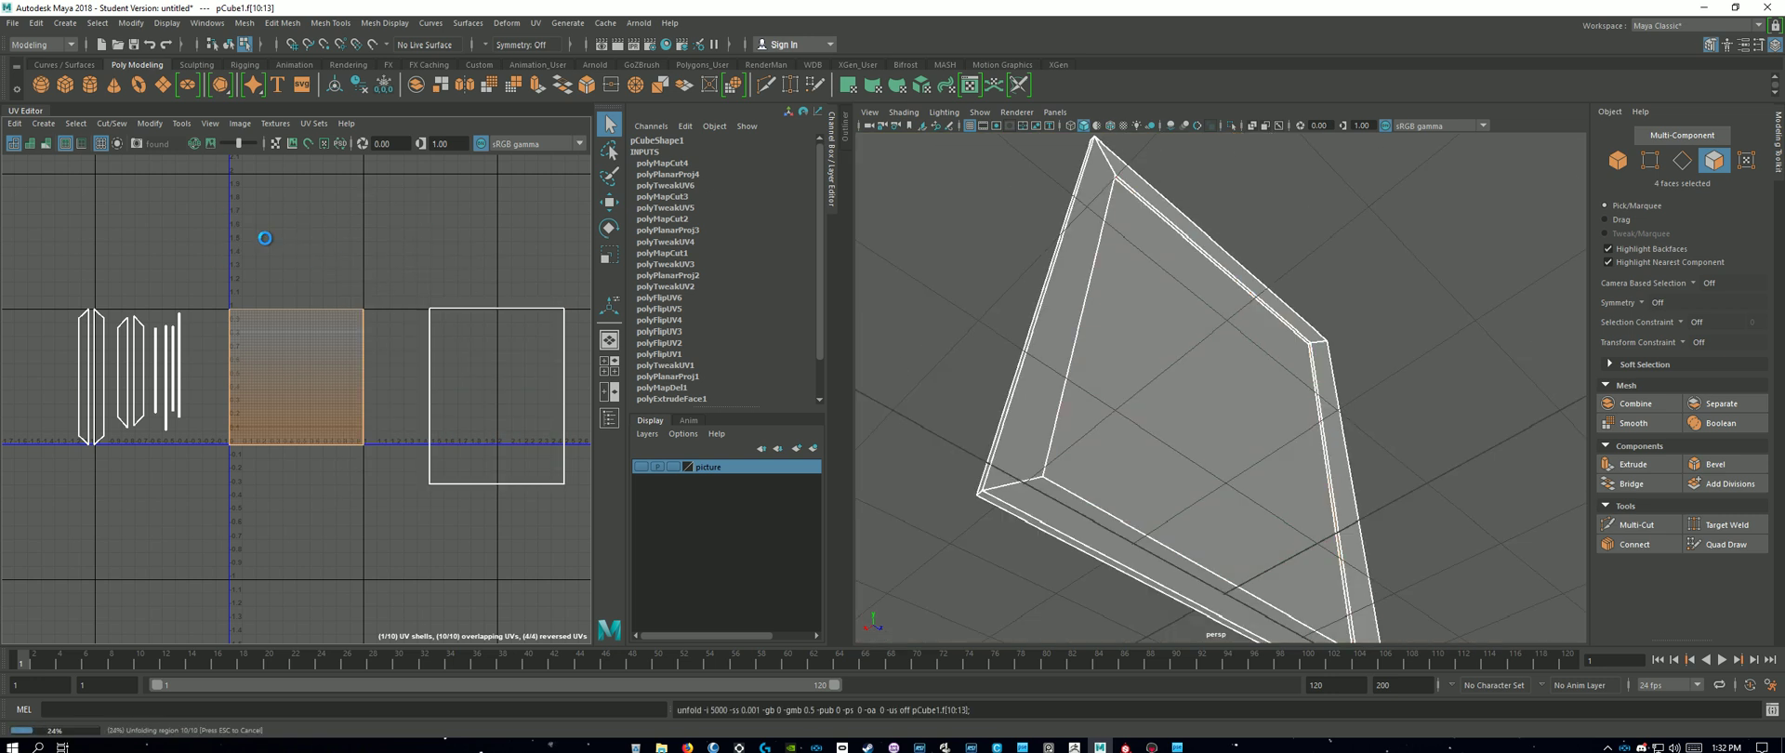
Step: Scale the unfolded recess strip's UVs down to about the outer side shells' size and move the strip beside those shells
{"action": "scroll", "coordinate": [479, 369], "scroll_direction": "down", "scroll_amount": 5}
{"action": "scroll", "coordinate": [479, 370], "scroll_direction": "down", "scroll_amount": 10}
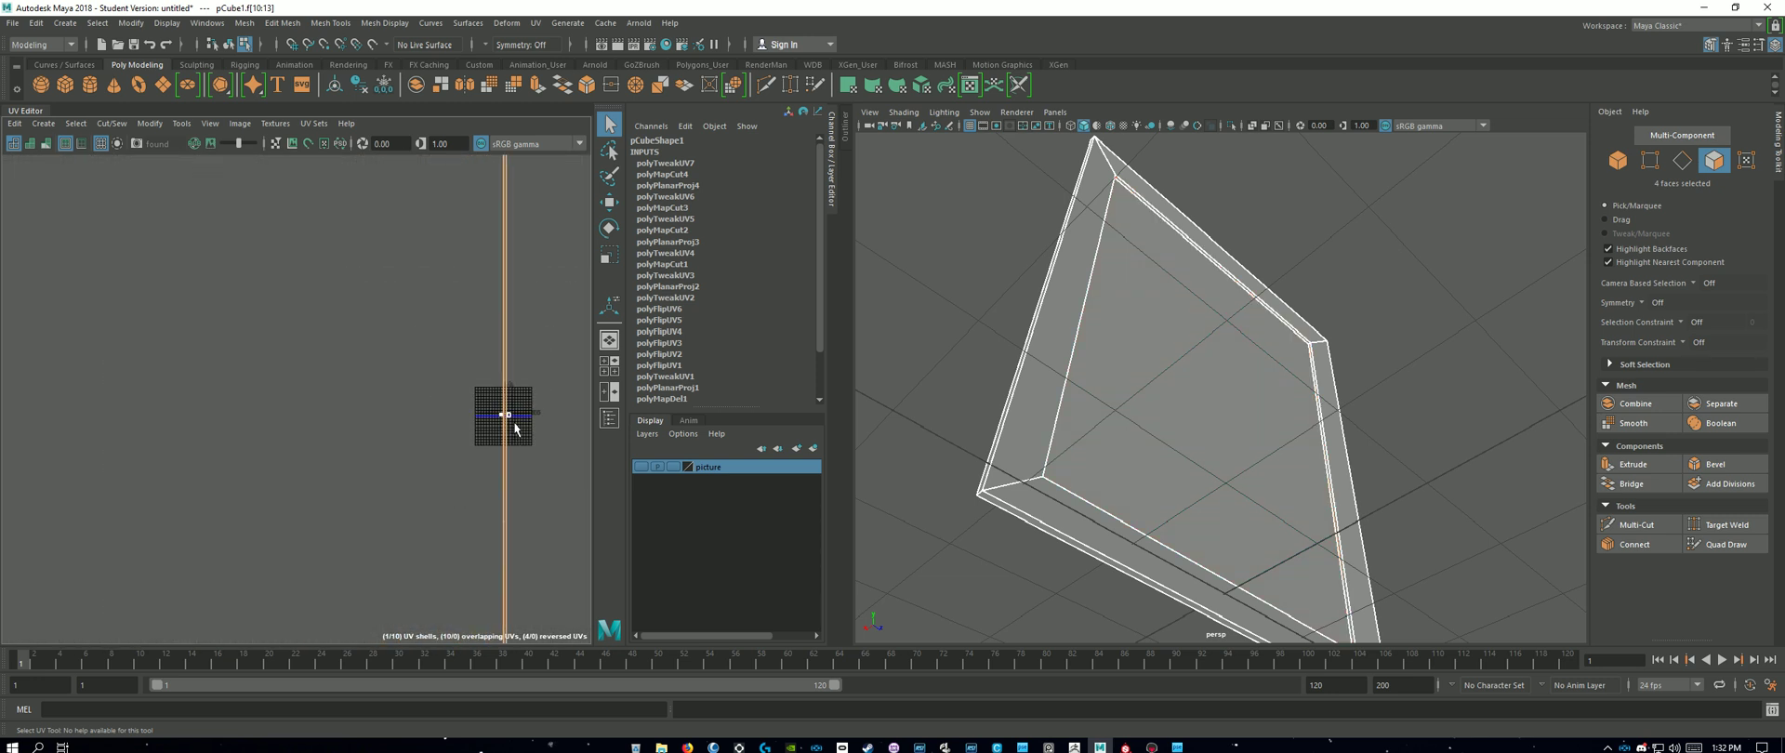
{"action": "scroll", "coordinate": [537, 450], "scroll_direction": "up", "scroll_amount": 8}
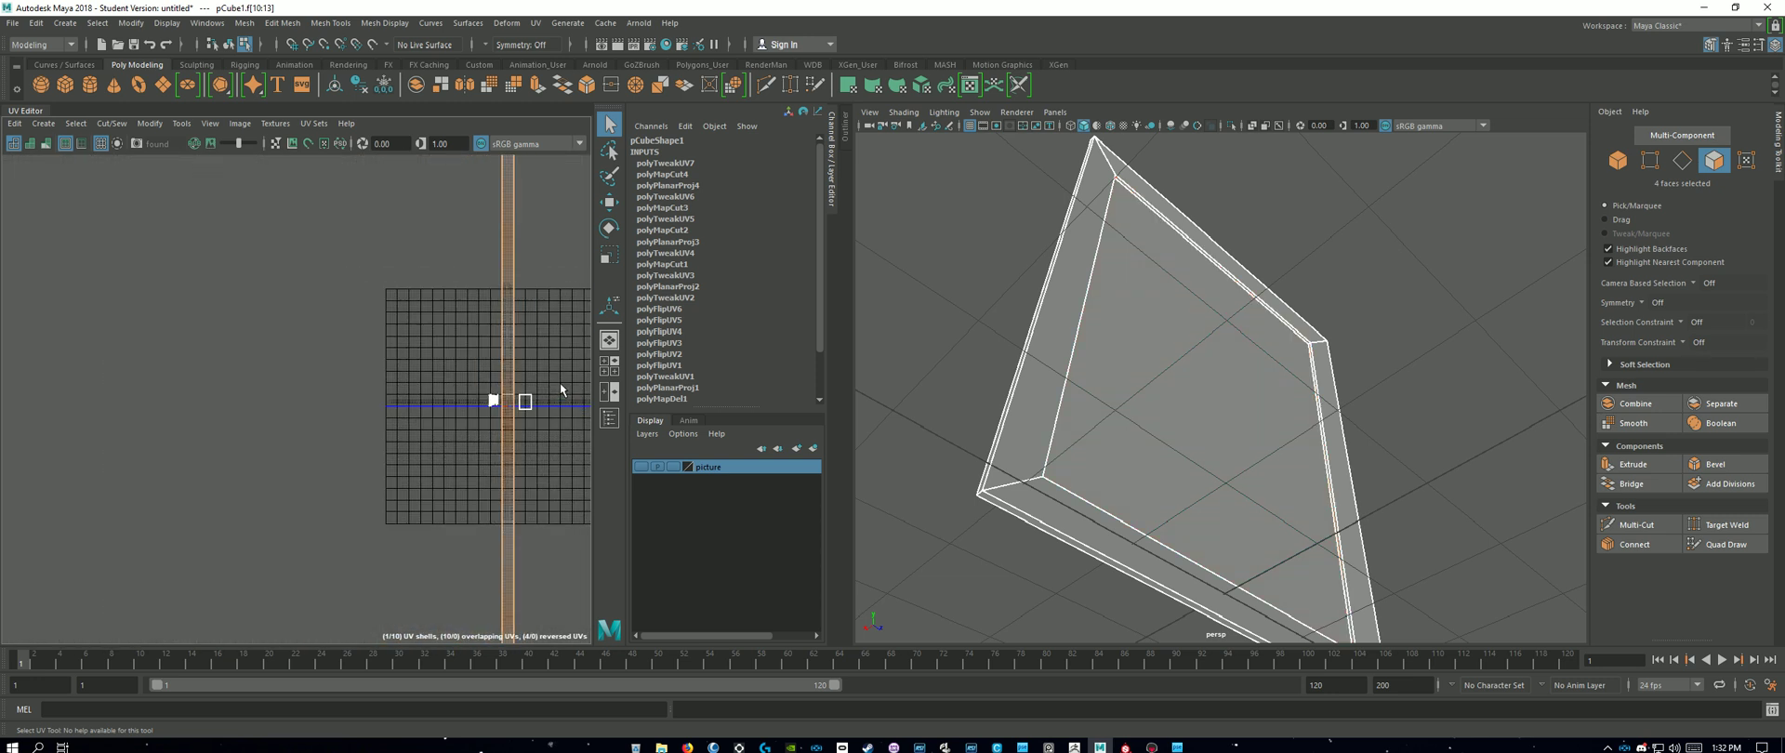
{"action": "scroll", "coordinate": [533, 400], "scroll_direction": "down", "scroll_amount": 6}
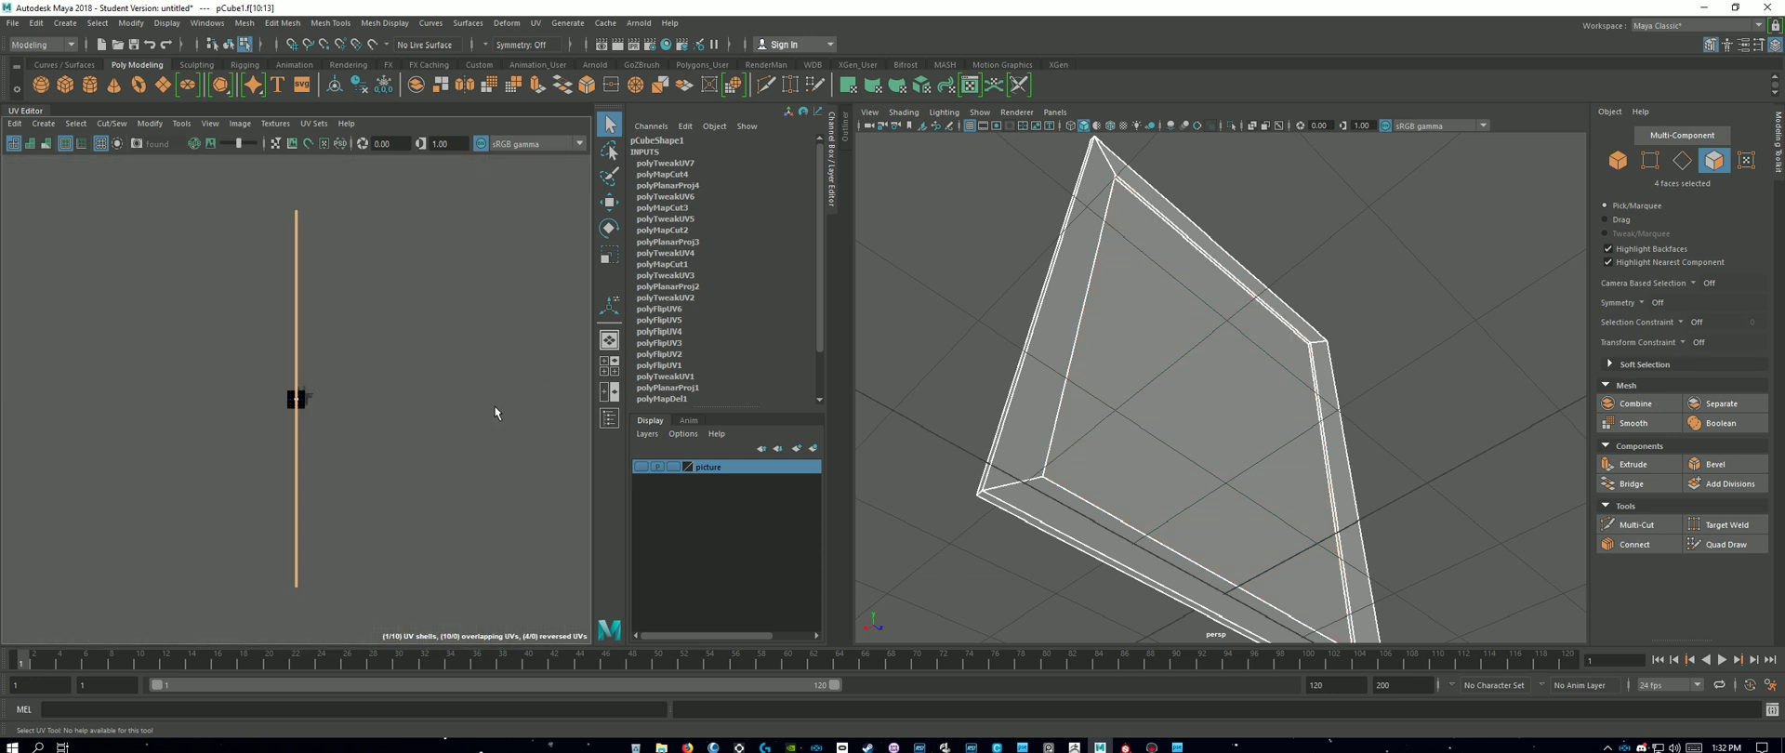
{"action": "scroll", "coordinate": [372, 409], "scroll_direction": "up", "scroll_amount": 6}
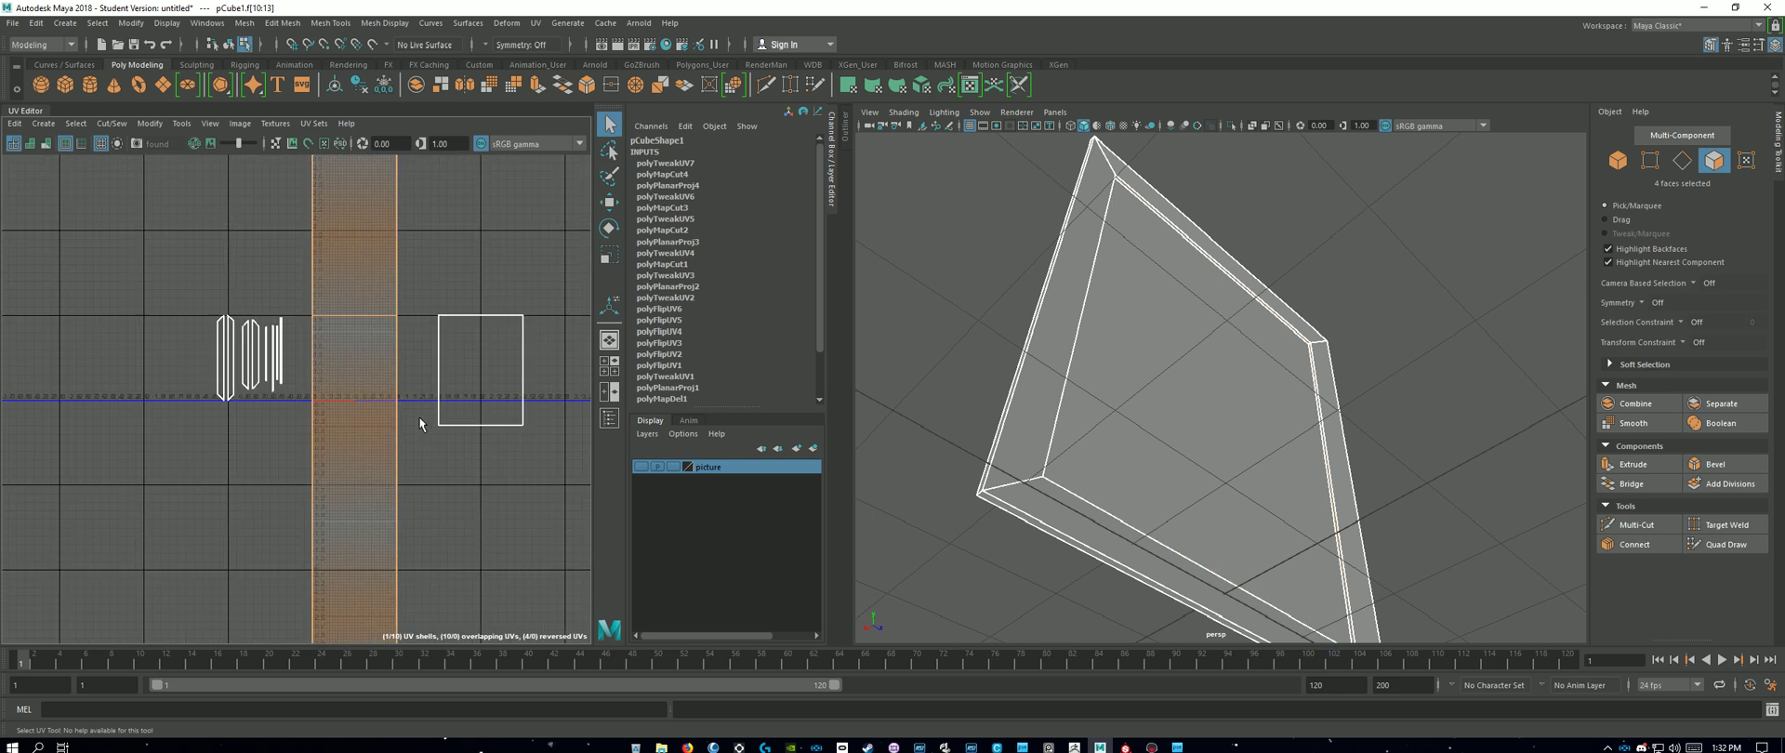
{"action": "key", "text": "r"}
{"action": "mouse_move", "coordinate": [354, 326]}
{"action": "left_mouse_down"}
{"action": "mouse_move", "coordinate": [288, 350]}
{"action": "mouse_move", "coordinate": [357, 327]}
{"action": "left_mouse_up"}
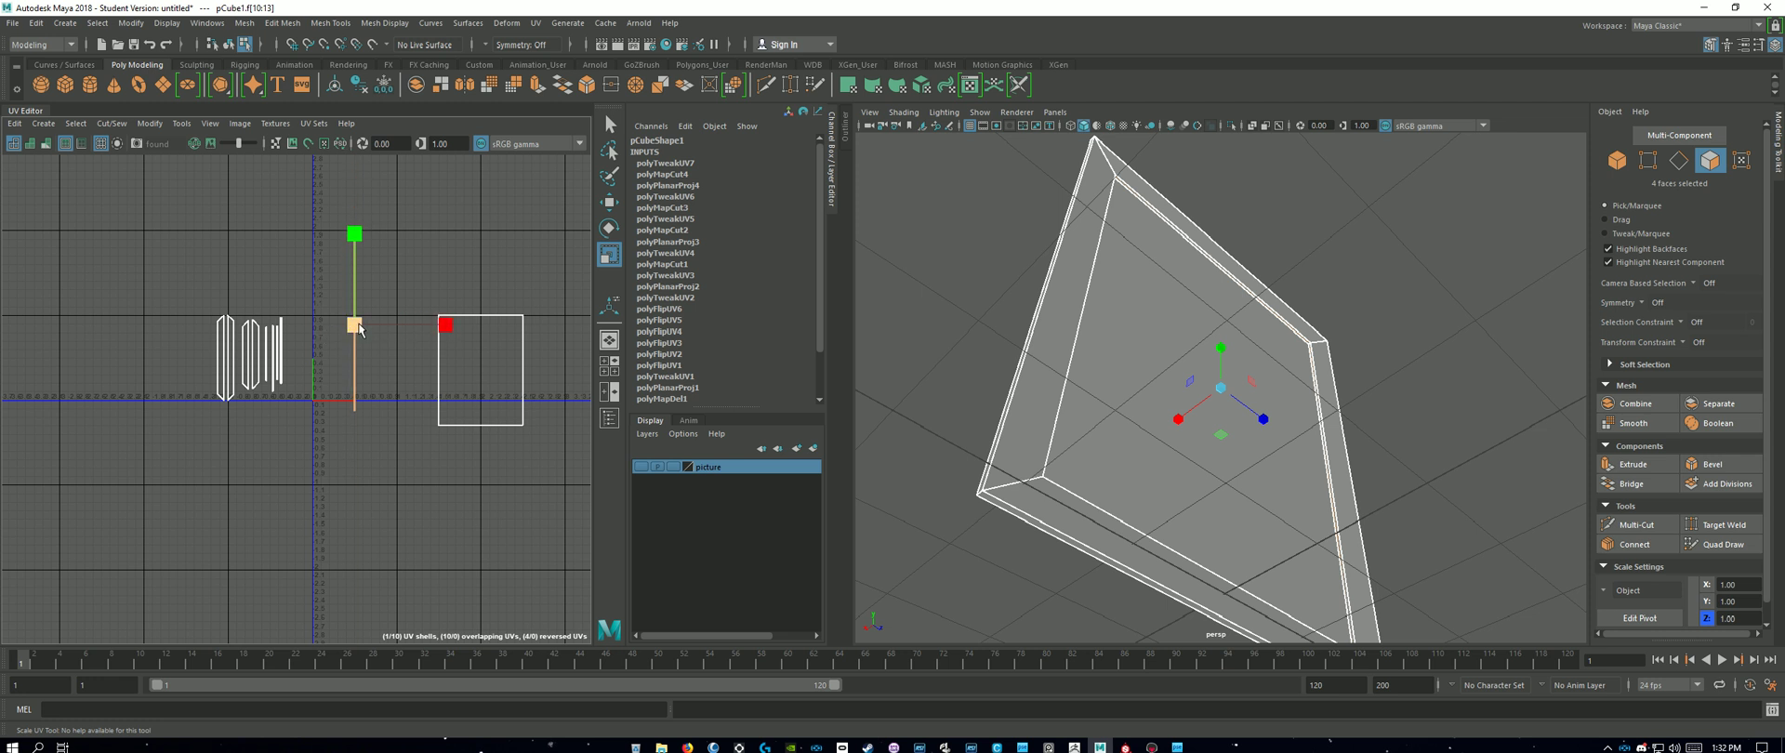
{"action": "key", "text": "w"}
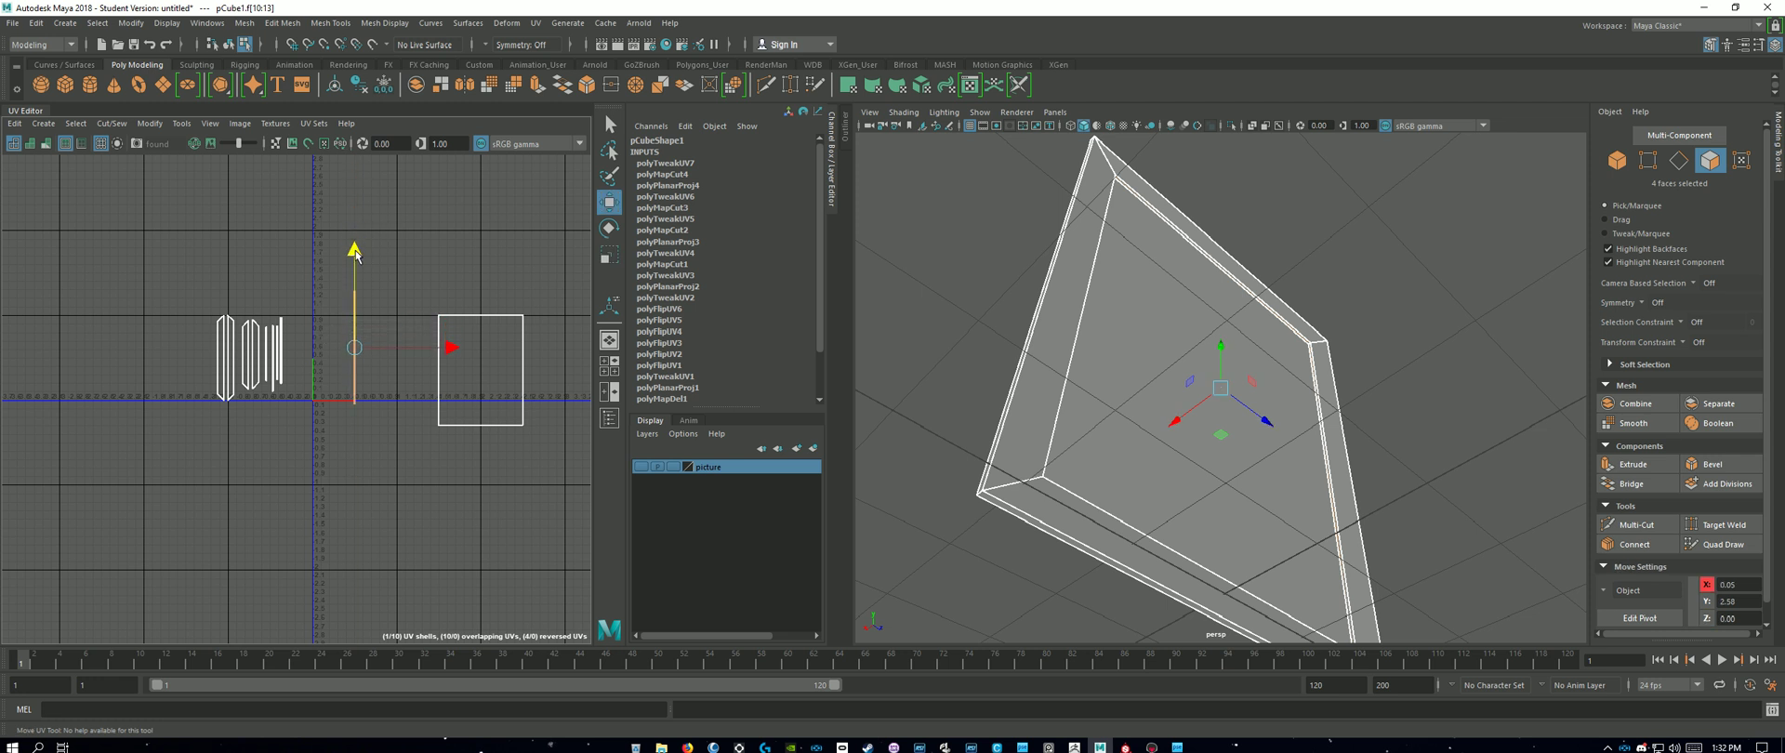
{"action": "left_click_drag", "start_coordinate": [435, 362], "coordinate": [387, 361]}
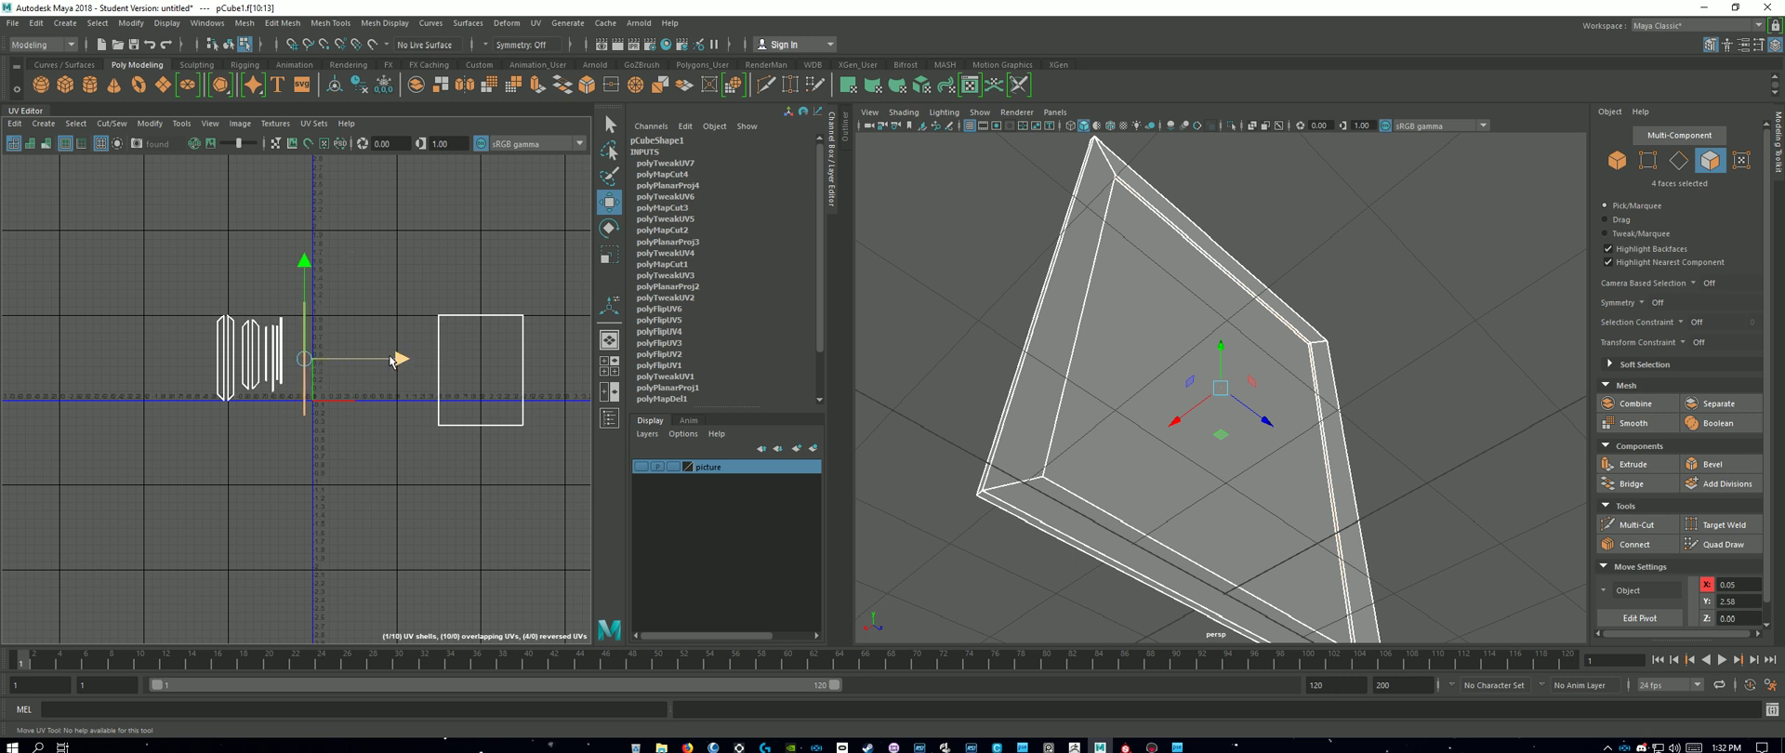
Step: Select the short crossing edge in the upper part of the recess UV strip and the one at its upper end
{"action": "scroll", "coordinate": [310, 363], "scroll_direction": "up", "scroll_amount": 3}
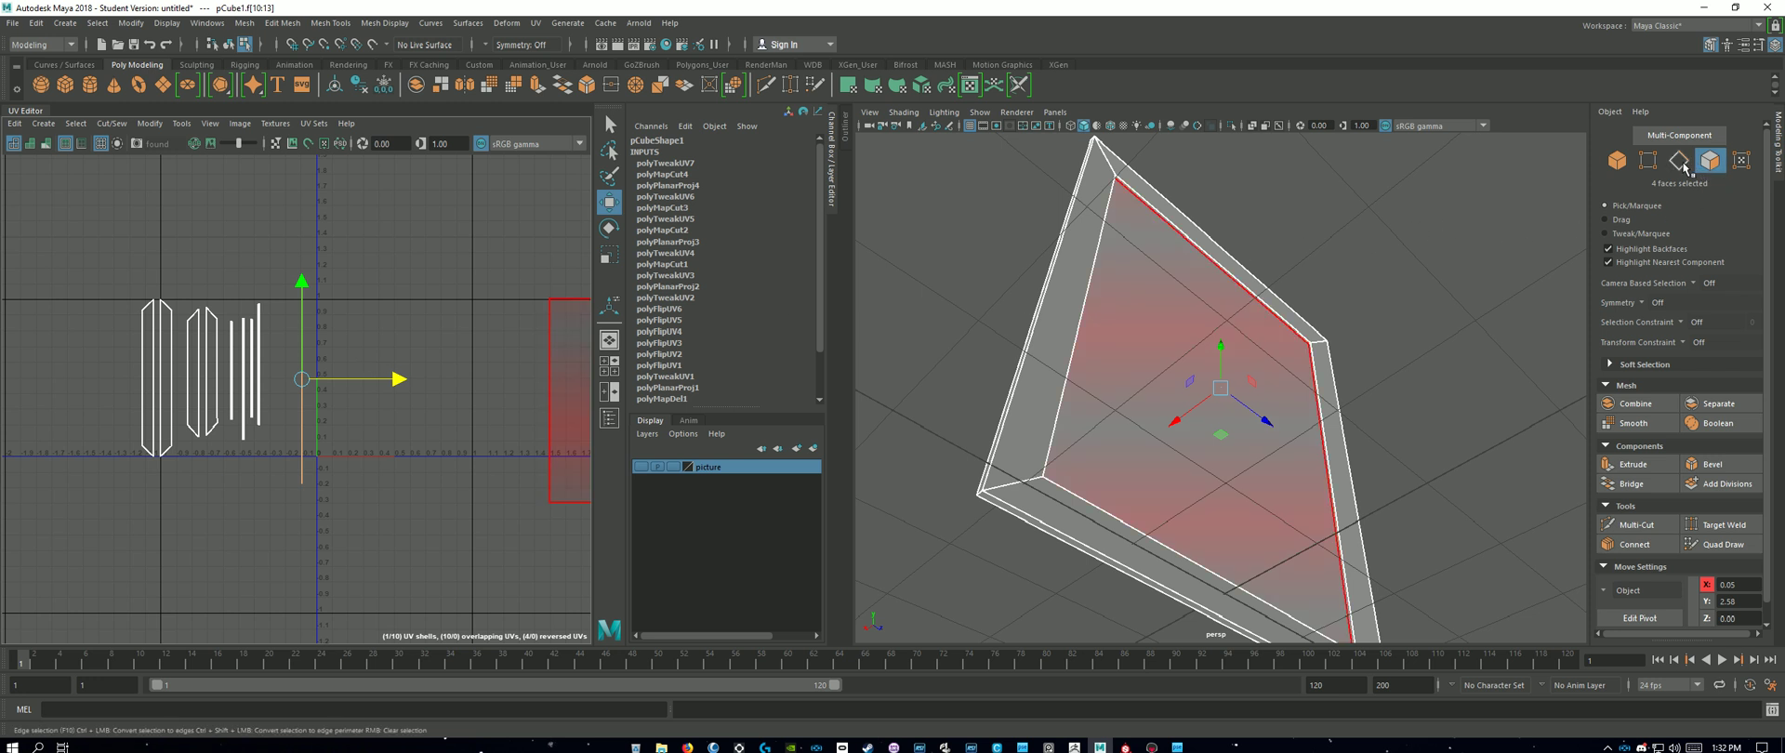
{"action": "scroll", "coordinate": [298, 322], "scroll_direction": "up", "scroll_amount": 10}
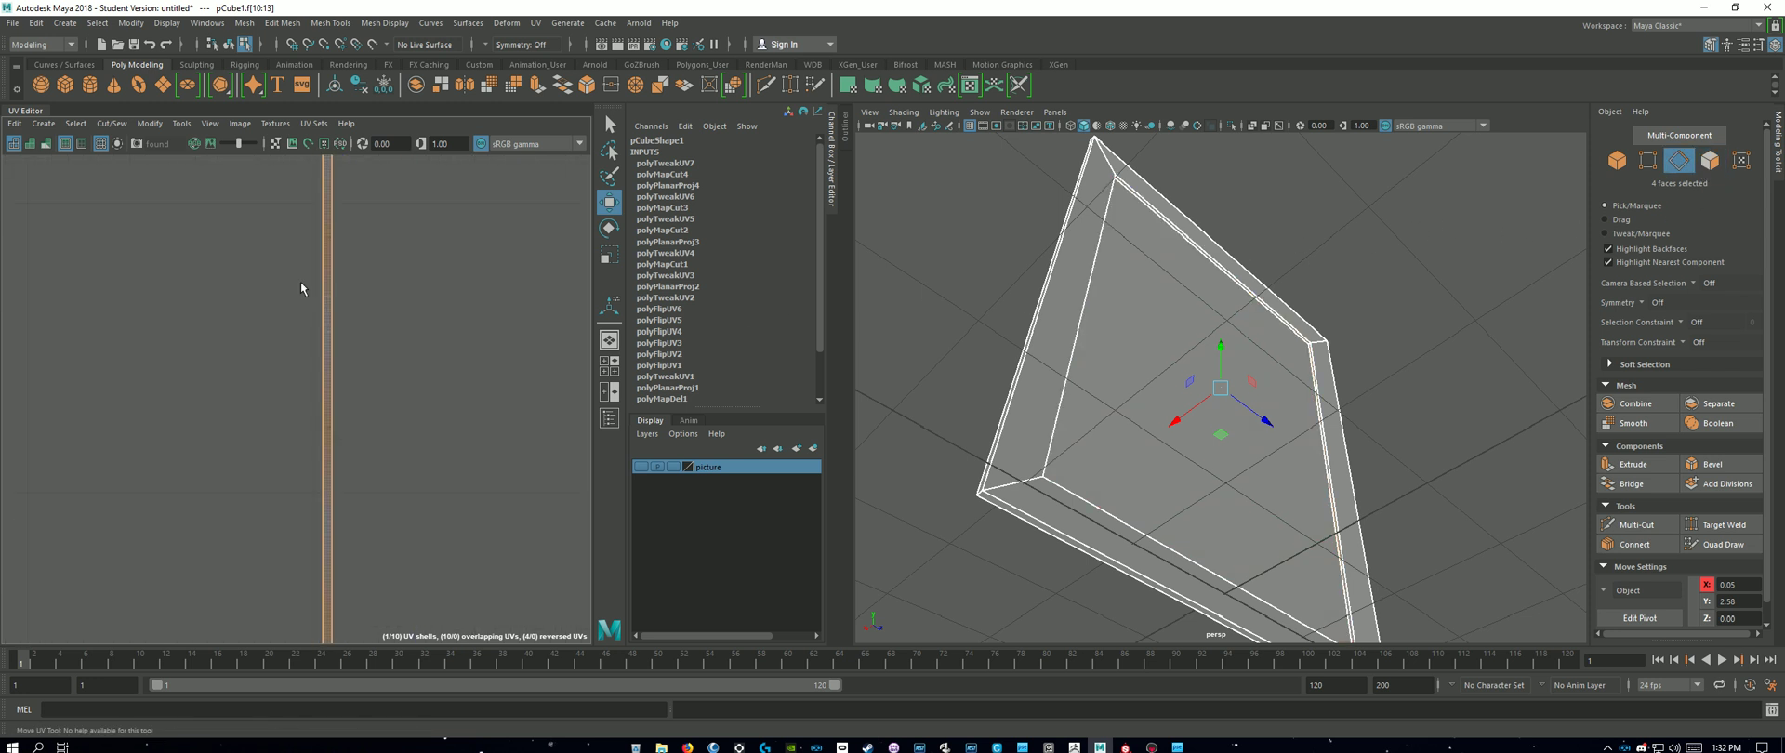
{"action": "left_click", "coordinate": [337, 342]}
{"action": "left_click", "coordinate": [336, 340]}
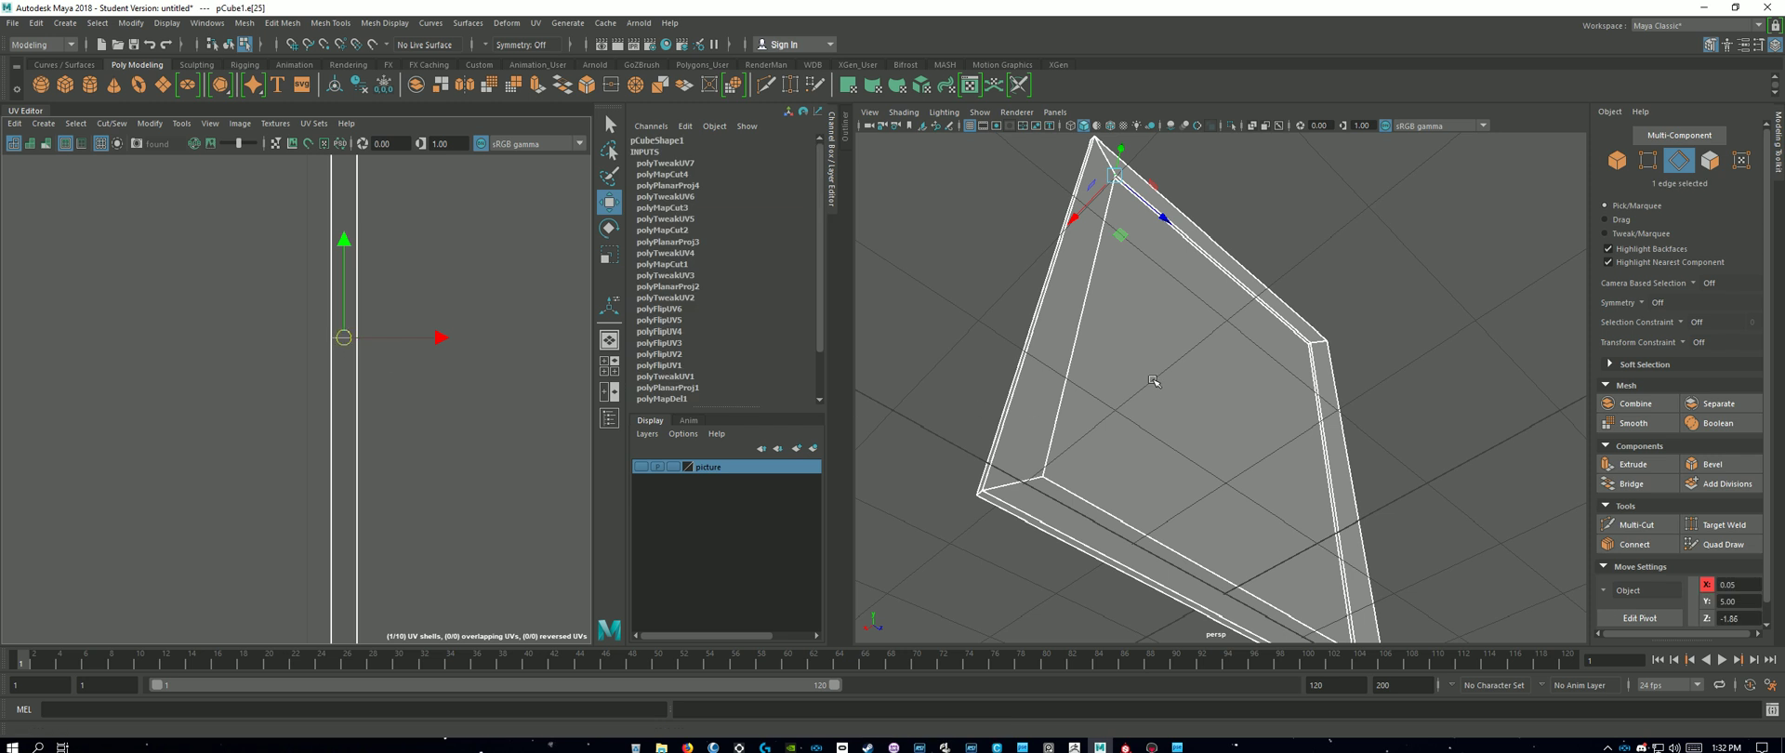
{"action": "scroll", "coordinate": [448, 264], "scroll_direction": "up", "scroll_amount": 5}
{"action": "scroll", "coordinate": [437, 266], "scroll_direction": "down", "scroll_amount": 8}
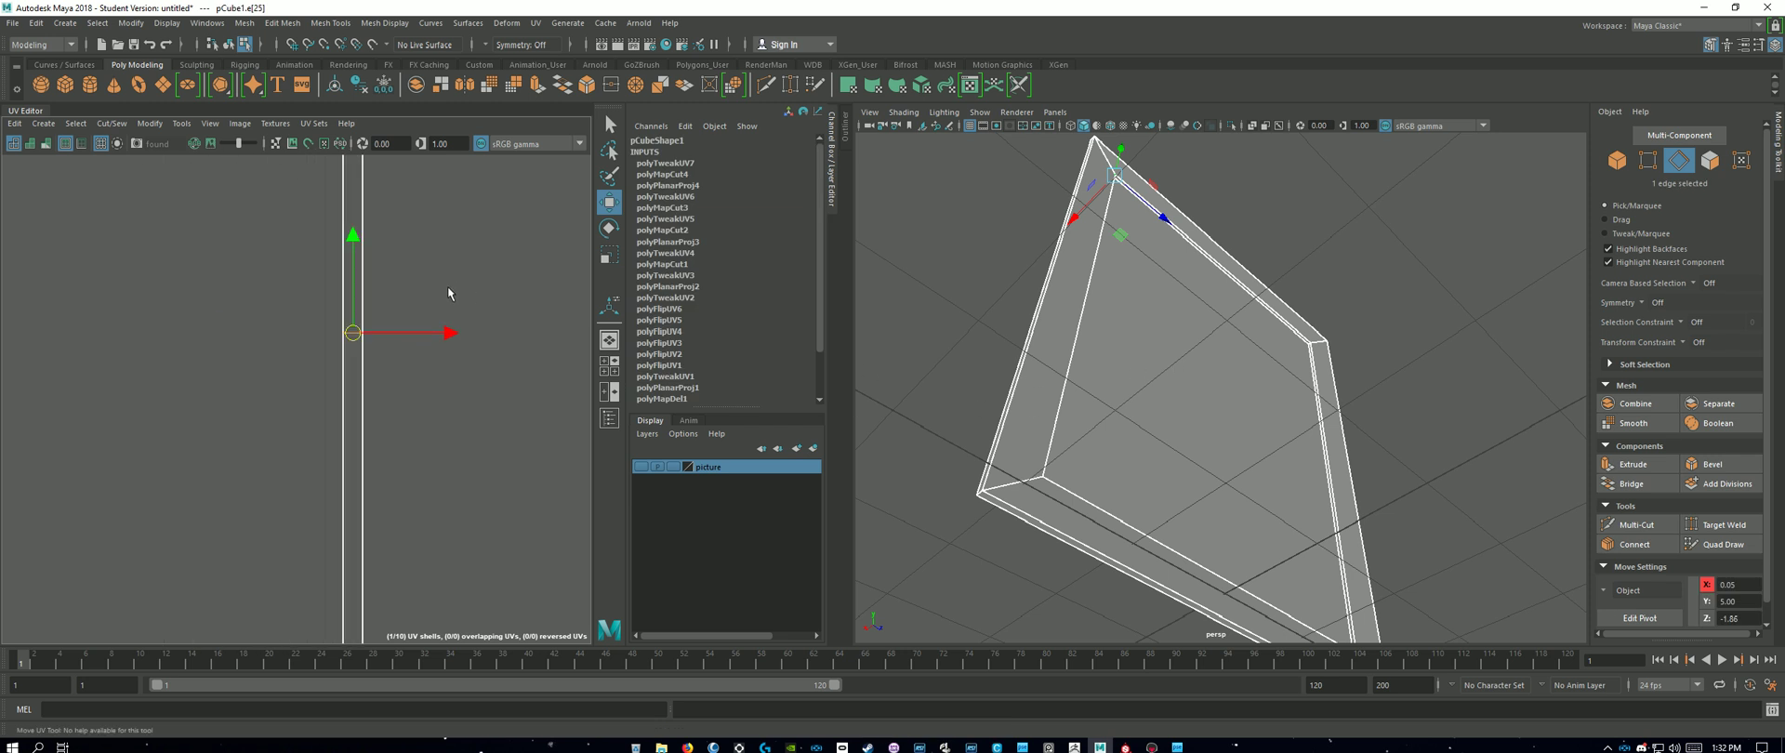
{"action": "middle_click_drag", "start_coordinate": [448, 284], "coordinate": [452, 484], "text": "alt"}
{"action": "middle_click_drag", "start_coordinate": [446, 233], "coordinate": [470, 385], "text": "alt"}
{"action": "scroll", "coordinate": [472, 381], "scroll_direction": "down", "scroll_amount": 3}
{"action": "middle_click_drag", "start_coordinate": [522, 288], "coordinate": [516, 460], "text": "alt"}
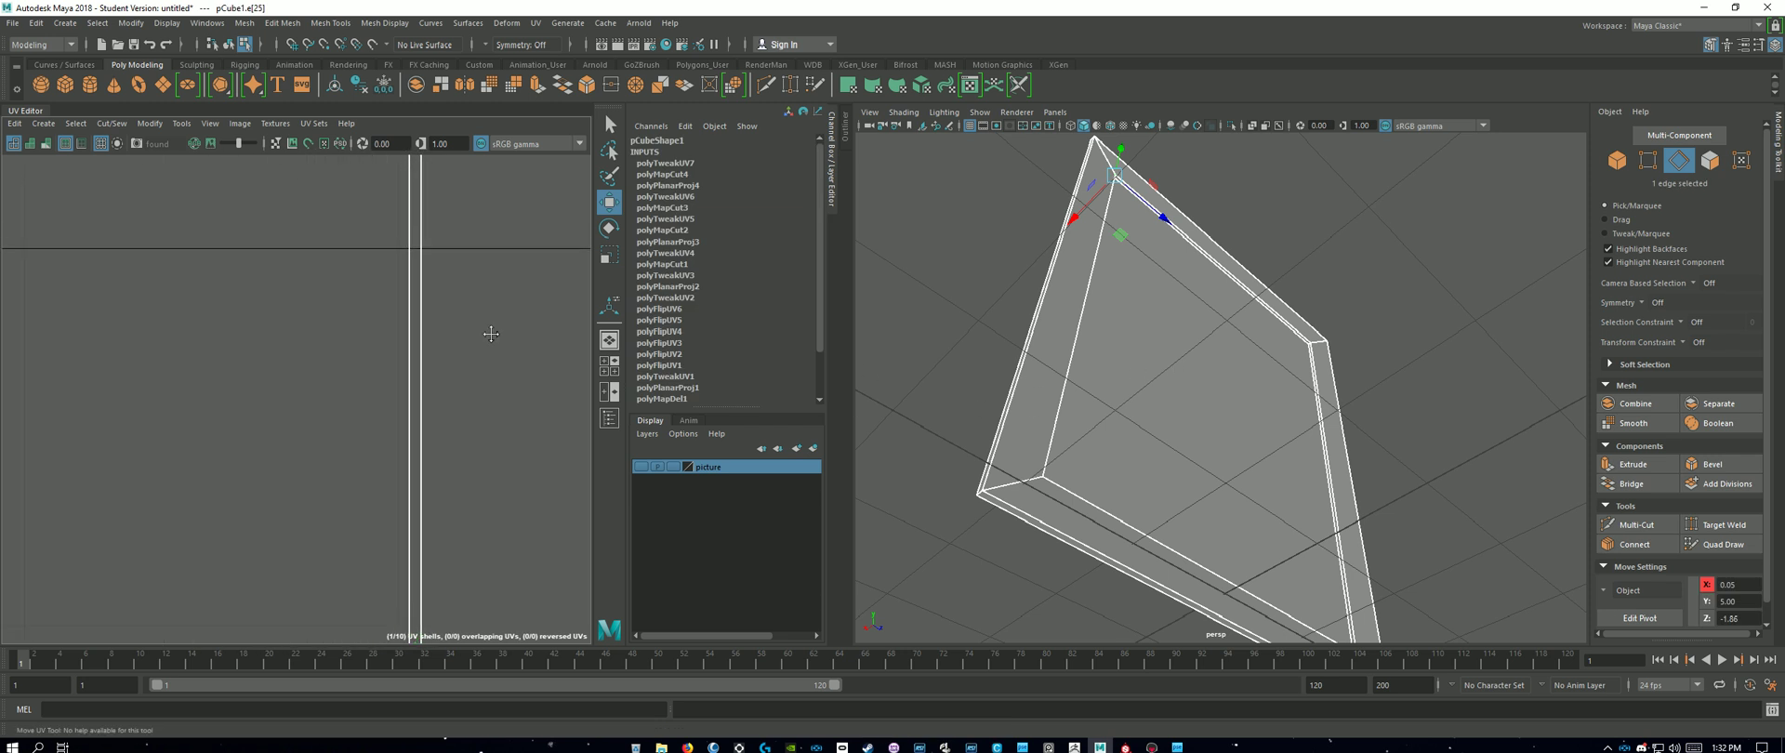
{"action": "middle_click_drag", "start_coordinate": [490, 327], "coordinate": [495, 519], "text": "alt"}
{"action": "middle_click_drag", "start_coordinate": [526, 160], "coordinate": [502, 403], "text": "alt"}
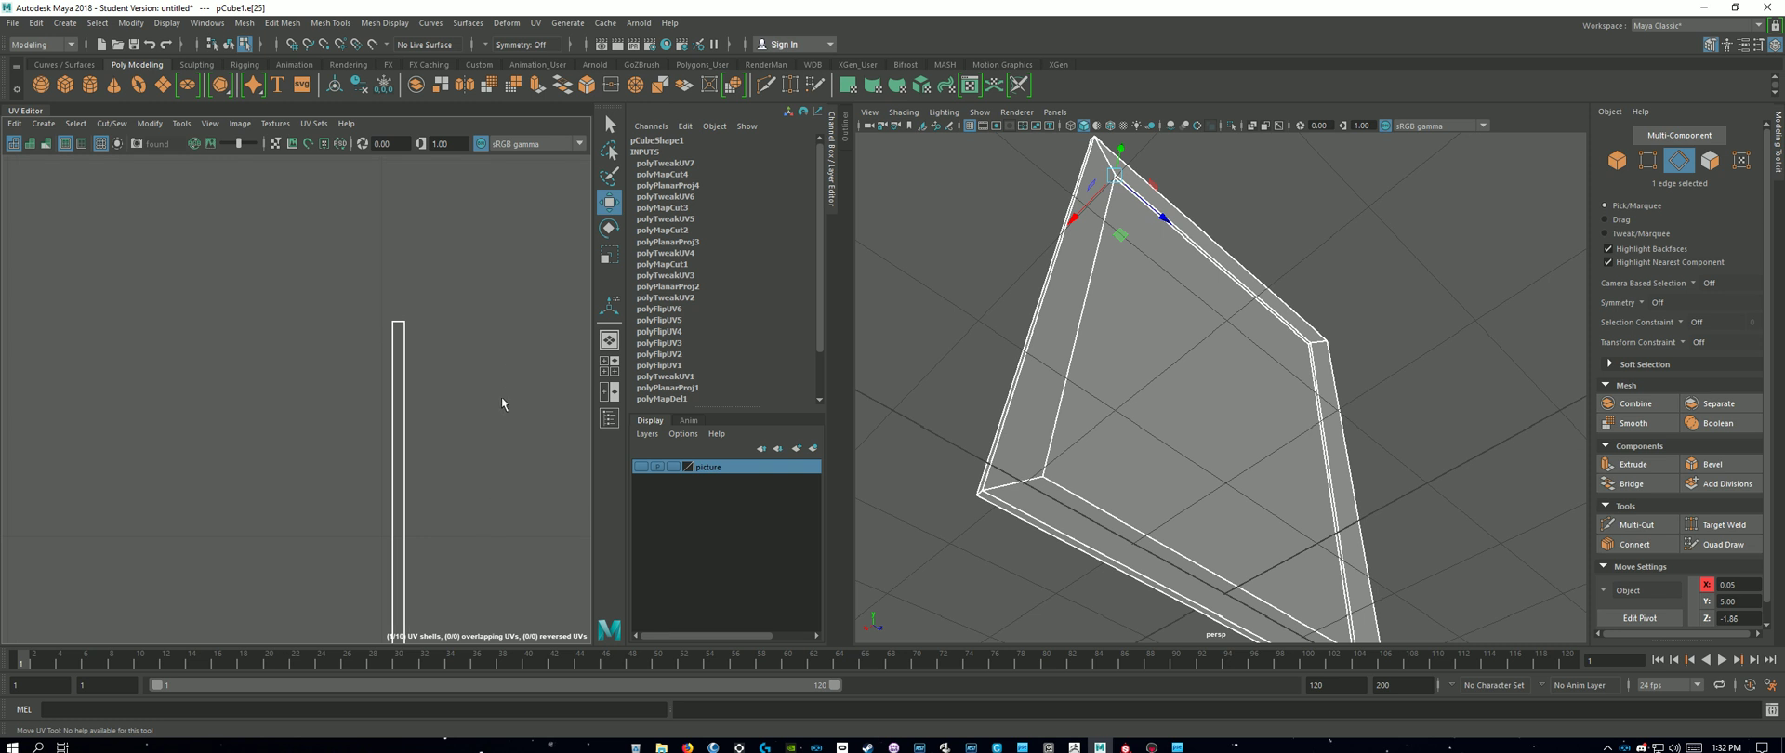
{"action": "left_click", "coordinate": [400, 325], "text": "shift"}
Step: Add the two remaining short crossing edges farther down the recess UV strip to the edge selection
{"action": "middle_click_drag", "start_coordinate": [477, 541], "coordinate": [487, 264], "text": "alt"}
{"action": "middle_click_drag", "start_coordinate": [530, 567], "coordinate": [526, 391], "text": "alt"}
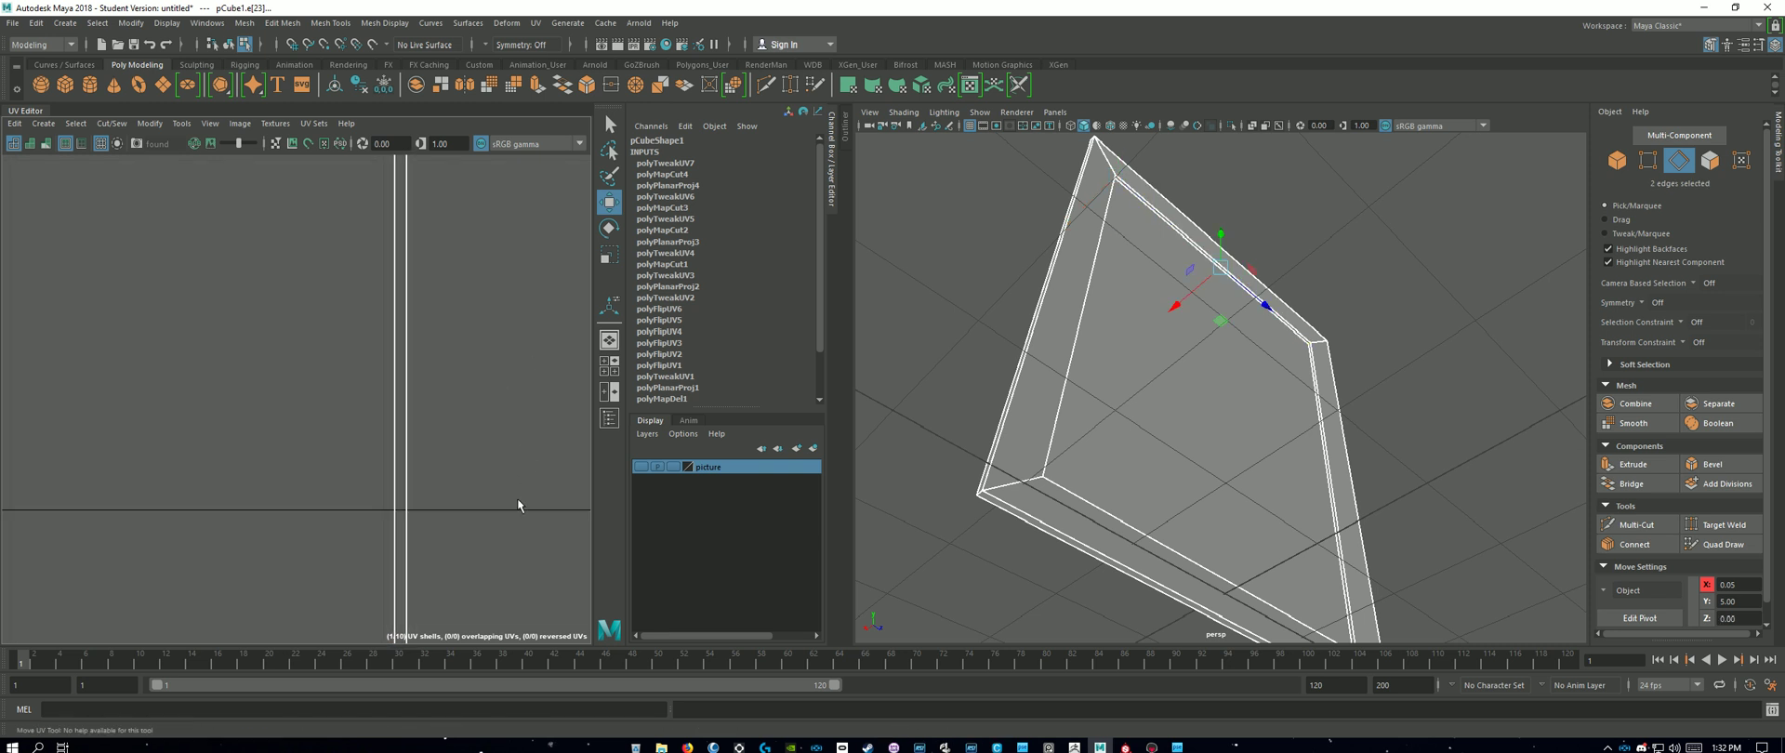
{"action": "mouse_move", "coordinate": [513, 616]}
{"action": "middle_mouse_down", "text": "alt"}
{"action": "mouse_move", "coordinate": [506, 359]}
{"action": "mouse_move", "coordinate": [493, 502]}
{"action": "middle_mouse_up", "text": "alt"}
{"action": "mouse_move", "coordinate": [509, 576]}
{"action": "middle_mouse_down", "text": "alt"}
{"action": "mouse_move", "coordinate": [500, 322]}
{"action": "mouse_move", "coordinate": [497, 503]}
{"action": "mouse_move", "coordinate": [483, 352]}
{"action": "middle_mouse_up", "text": "alt"}
{"action": "middle_click_drag", "start_coordinate": [502, 497], "coordinate": [511, 456], "text": "alt"}
{"action": "mouse_move", "coordinate": [510, 540]}
{"action": "middle_mouse_down", "text": "alt"}
{"action": "mouse_move", "coordinate": [560, 387]}
{"action": "mouse_move", "coordinate": [523, 459]}
{"action": "mouse_move", "coordinate": [538, 350]}
{"action": "middle_mouse_up", "text": "alt"}
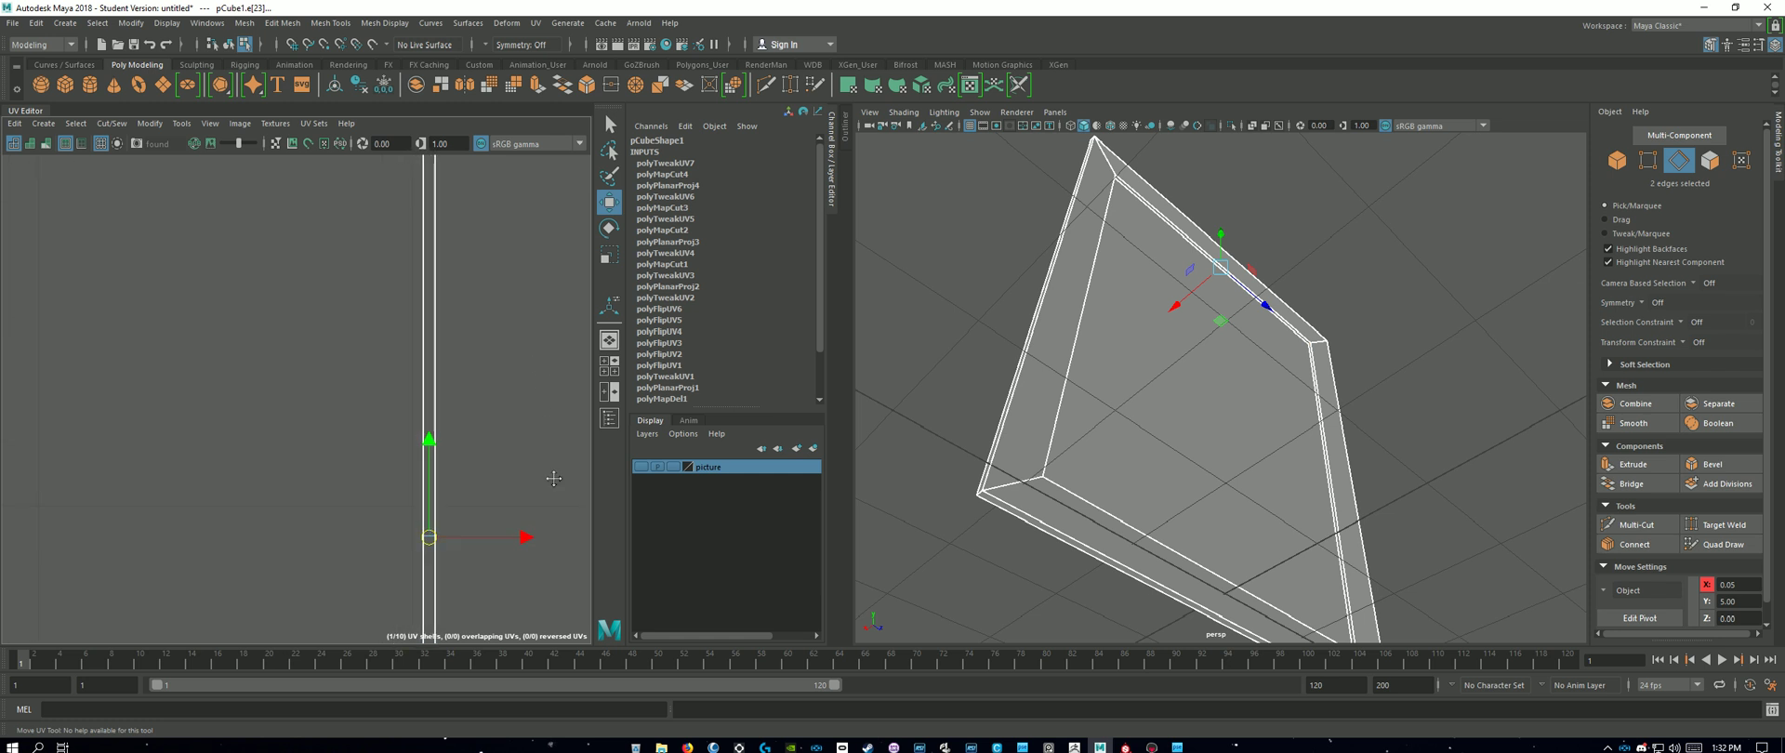
{"action": "middle_click_drag", "start_coordinate": [549, 473], "coordinate": [545, 323], "text": "alt"}
{"action": "scroll", "coordinate": [435, 437], "scroll_direction": "up", "scroll_amount": 8}
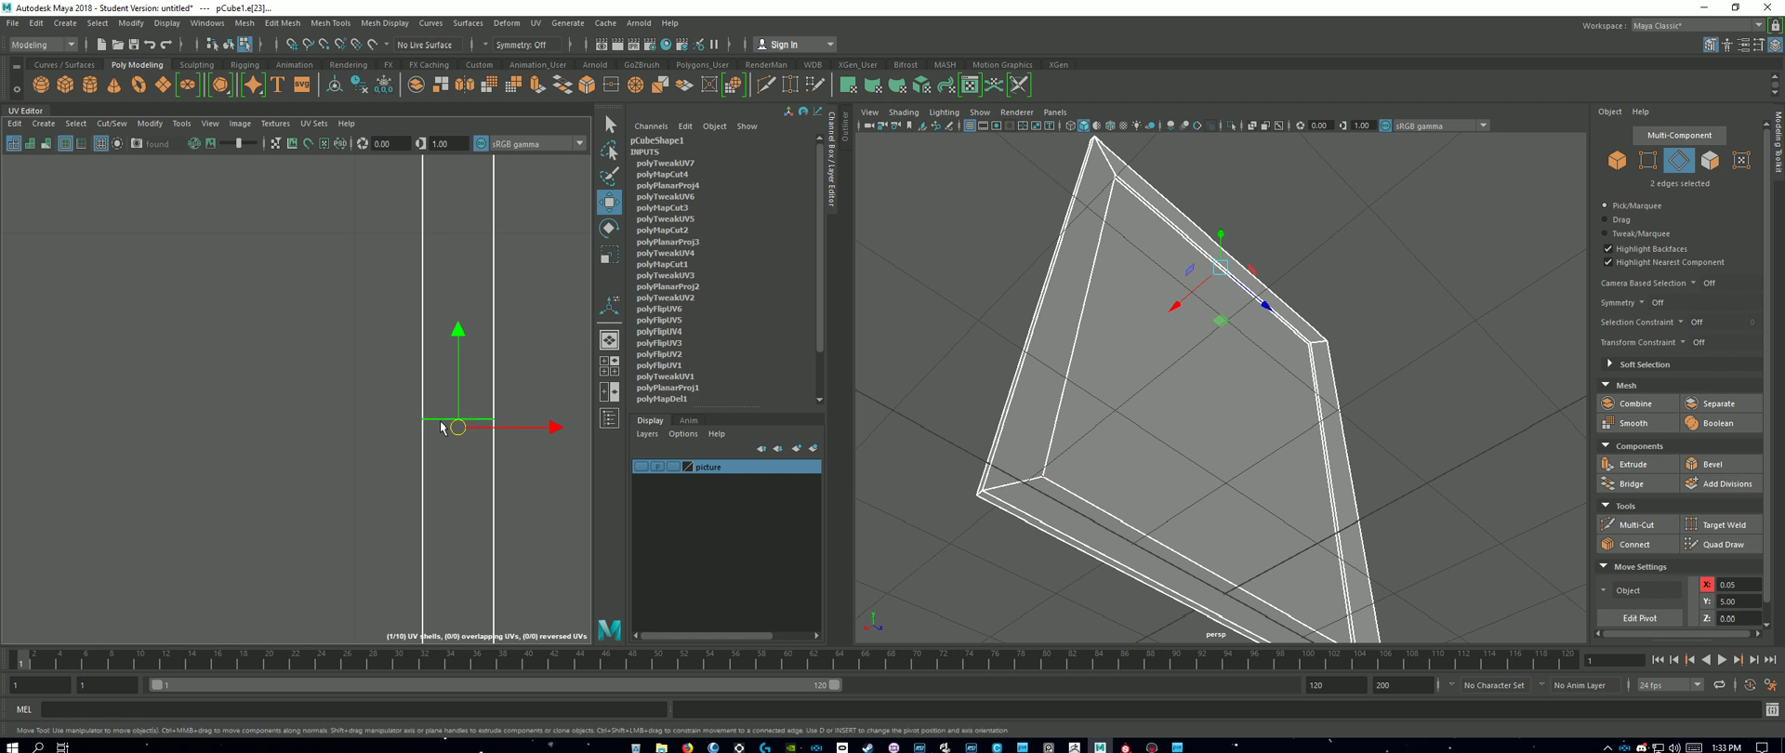
{"action": "left_click", "coordinate": [442, 419], "text": "shift"}
{"action": "scroll", "coordinate": [488, 487], "scroll_direction": "down", "scroll_amount": 6}
{"action": "middle_click_drag", "start_coordinate": [526, 560], "coordinate": [428, 251], "text": "alt"}
{"action": "mouse_move", "coordinate": [469, 519]}
{"action": "middle_mouse_down", "text": "alt"}
{"action": "mouse_move", "coordinate": [478, 418]}
{"action": "mouse_move", "coordinate": [437, 223]}
{"action": "middle_mouse_up", "text": "alt"}
{"action": "middle_click_drag", "start_coordinate": [456, 544], "coordinate": [470, 237], "text": "alt"}
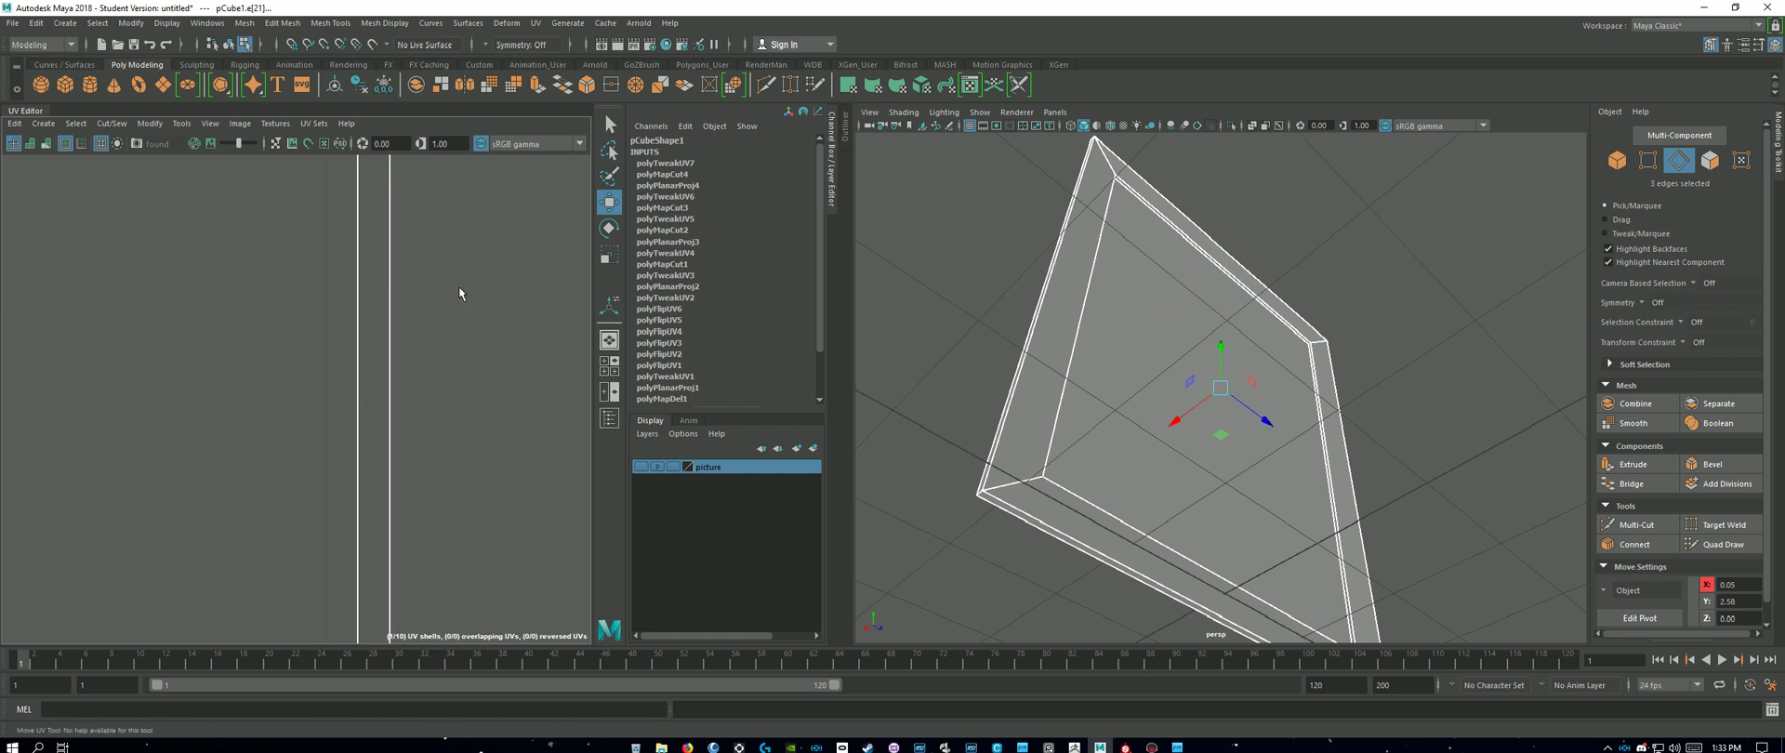
{"action": "middle_click_drag", "start_coordinate": [476, 569], "coordinate": [472, 358], "text": "alt"}
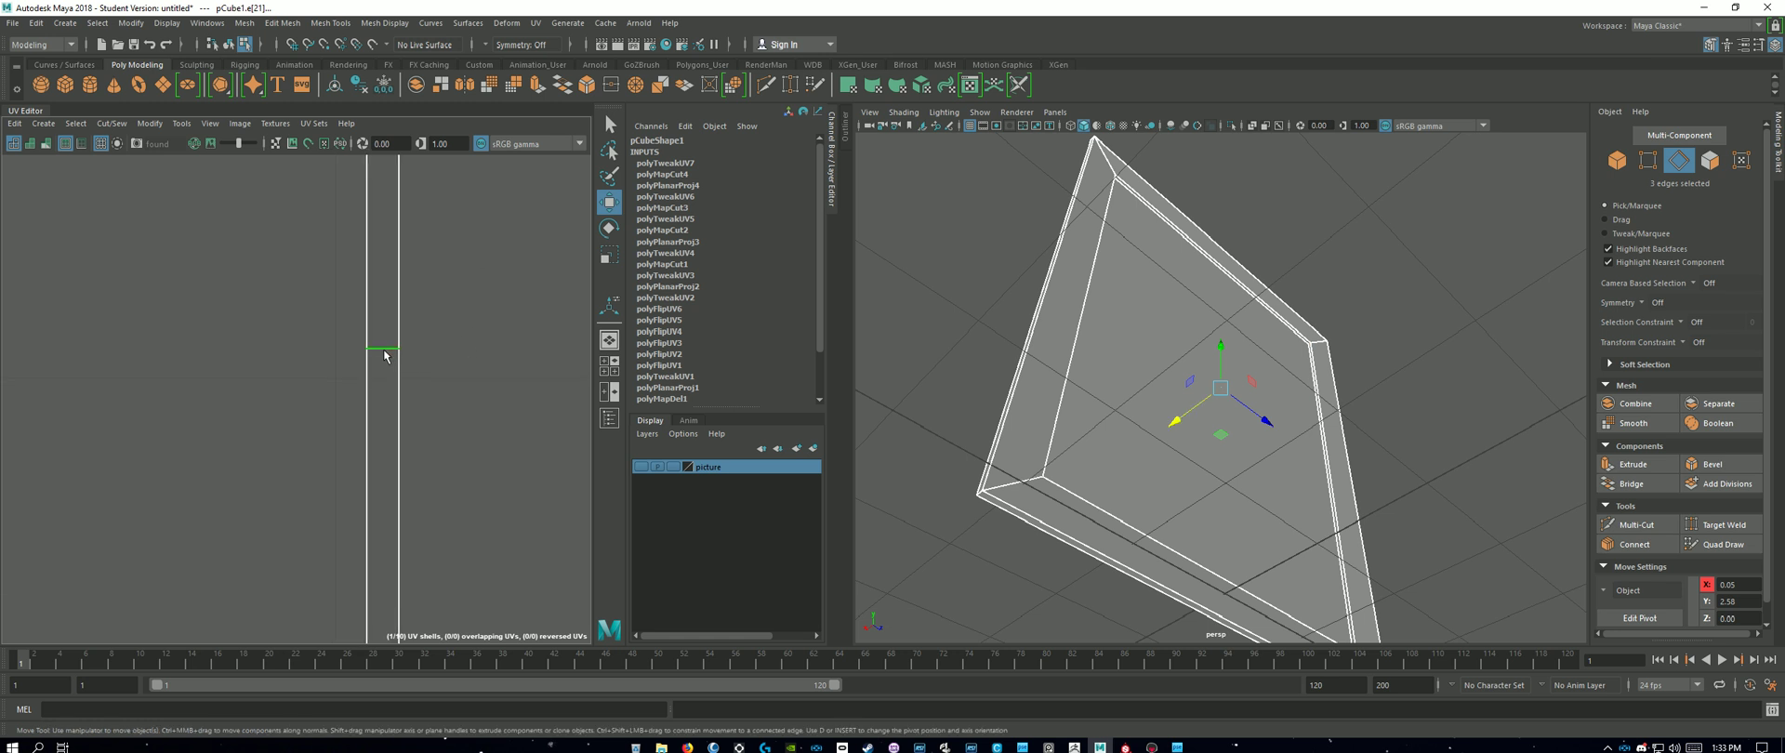
{"action": "left_click", "coordinate": [381, 350], "text": "shift"}
Step: Cut the recess strip's UVs along the selected crossing edges to separate its four sides
{"action": "middle_click_drag", "start_coordinate": [495, 525], "coordinate": [486, 309], "text": "alt"}
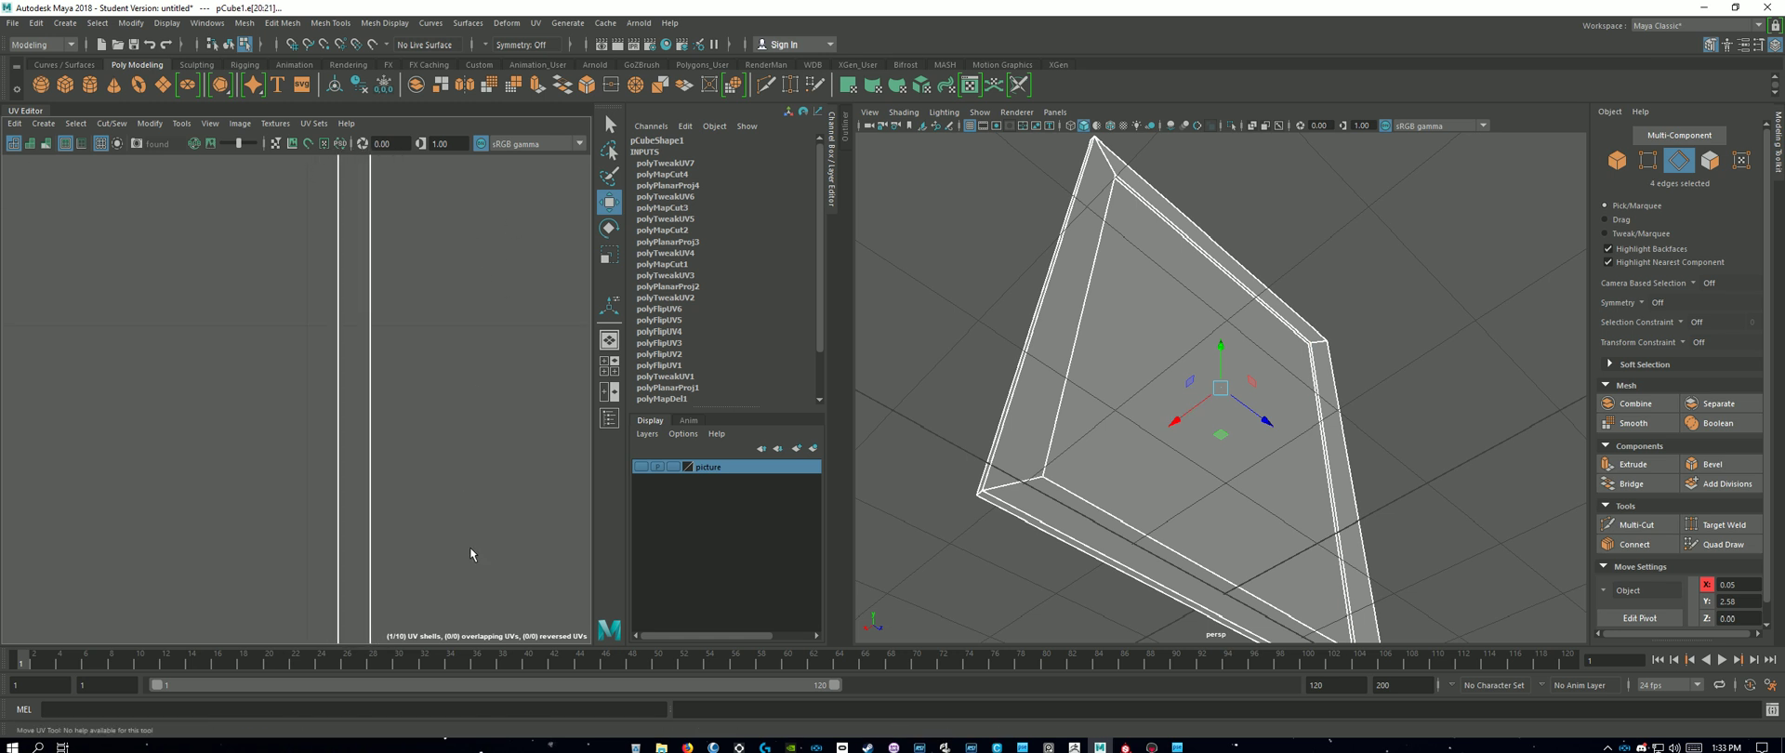
{"action": "middle_click_drag", "start_coordinate": [470, 546], "coordinate": [478, 236], "text": "alt"}
{"action": "middle_click_drag", "start_coordinate": [448, 540], "coordinate": [465, 383], "text": "alt"}
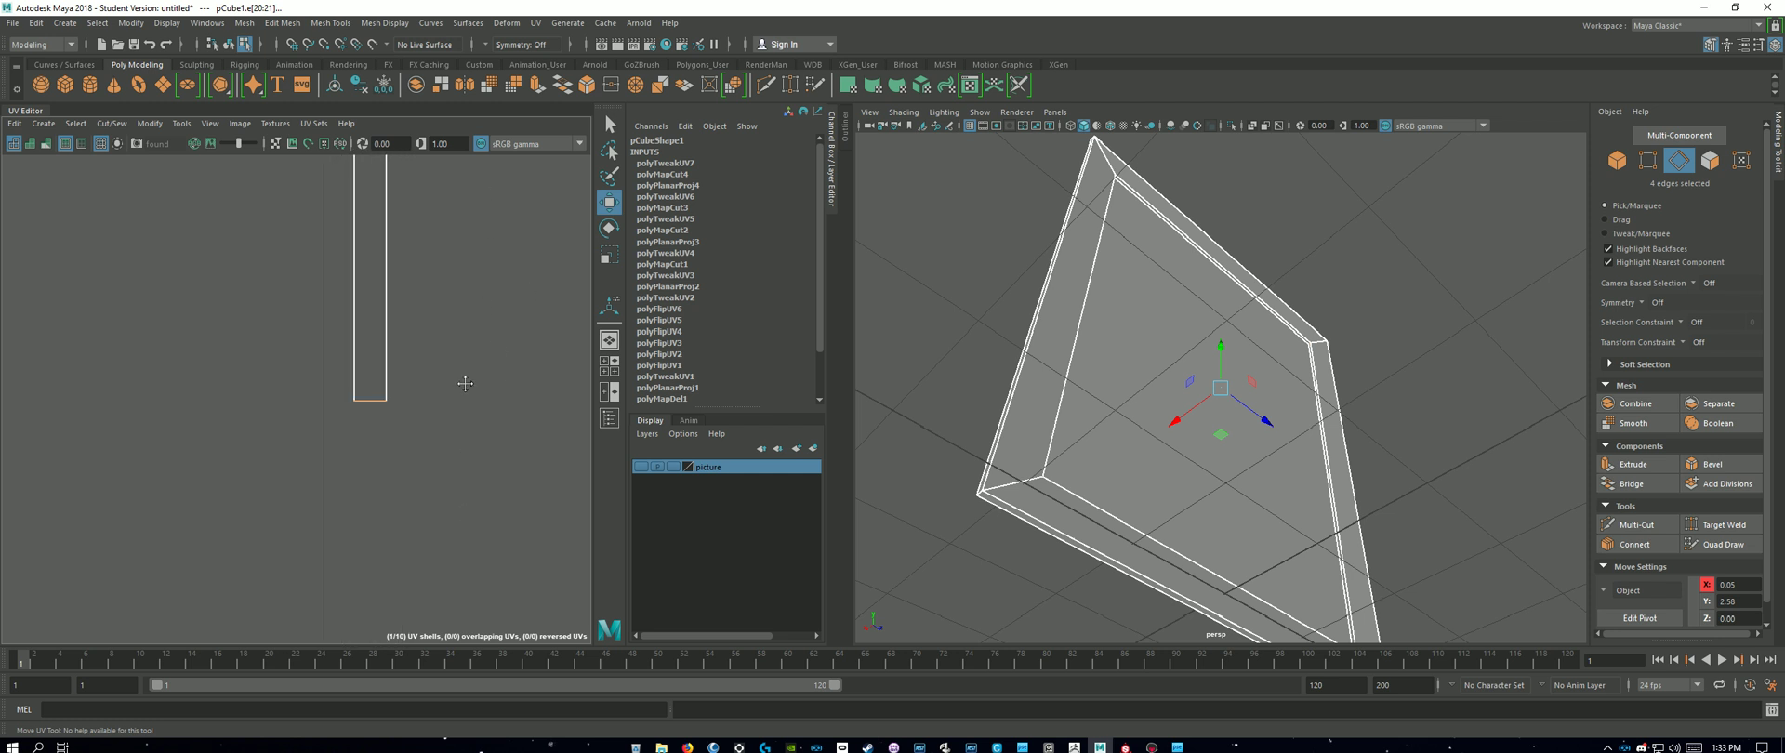
{"action": "scroll", "coordinate": [415, 388], "scroll_direction": "down", "scroll_amount": 10}
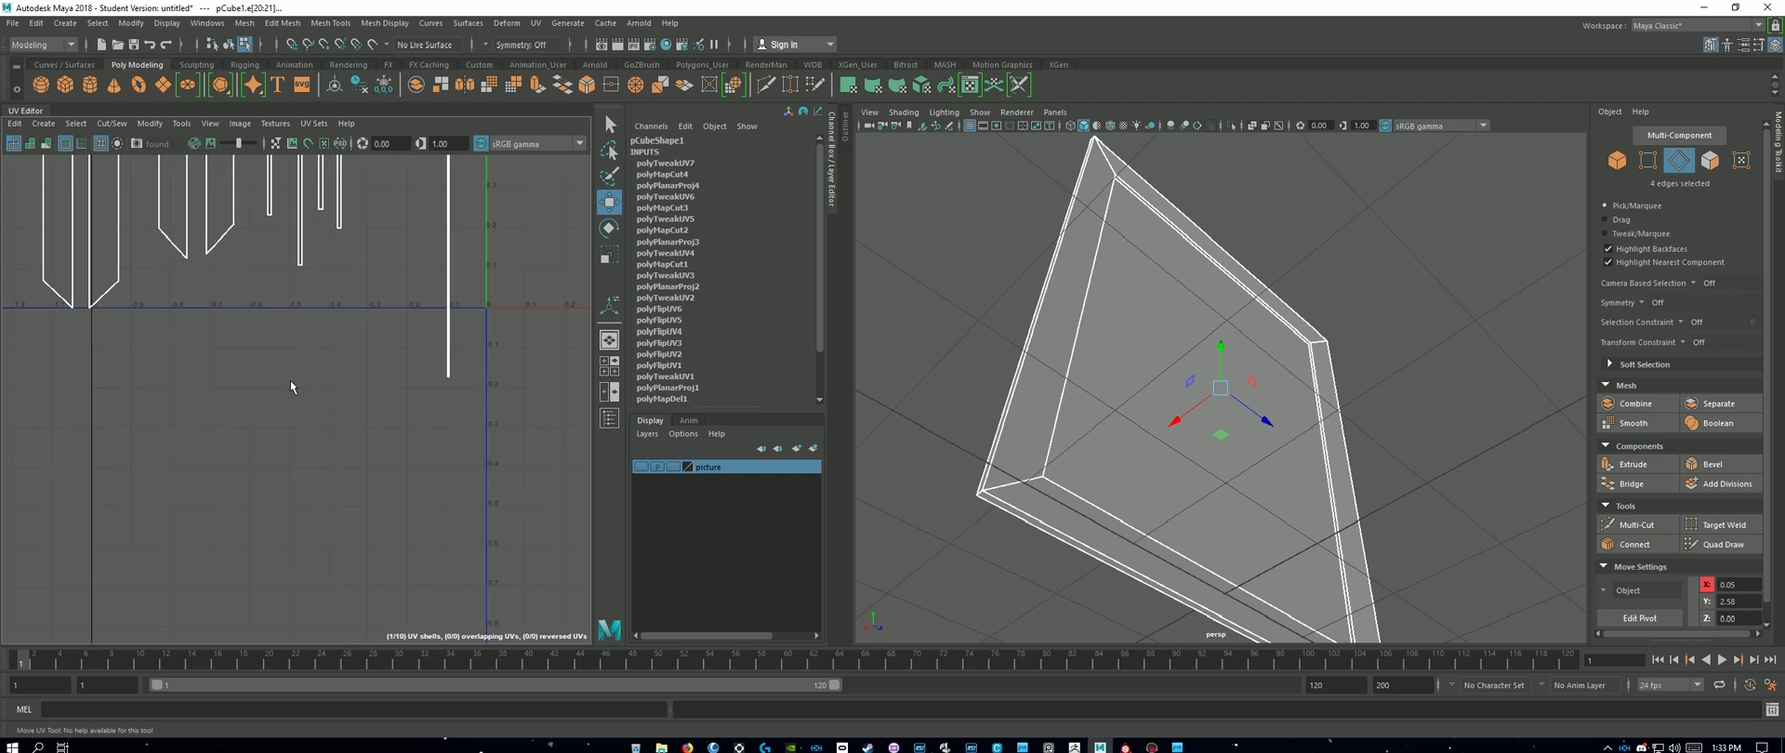
{"action": "right_click_drag", "start_coordinate": [290, 381], "coordinate": [263, 398], "text": "shift"}
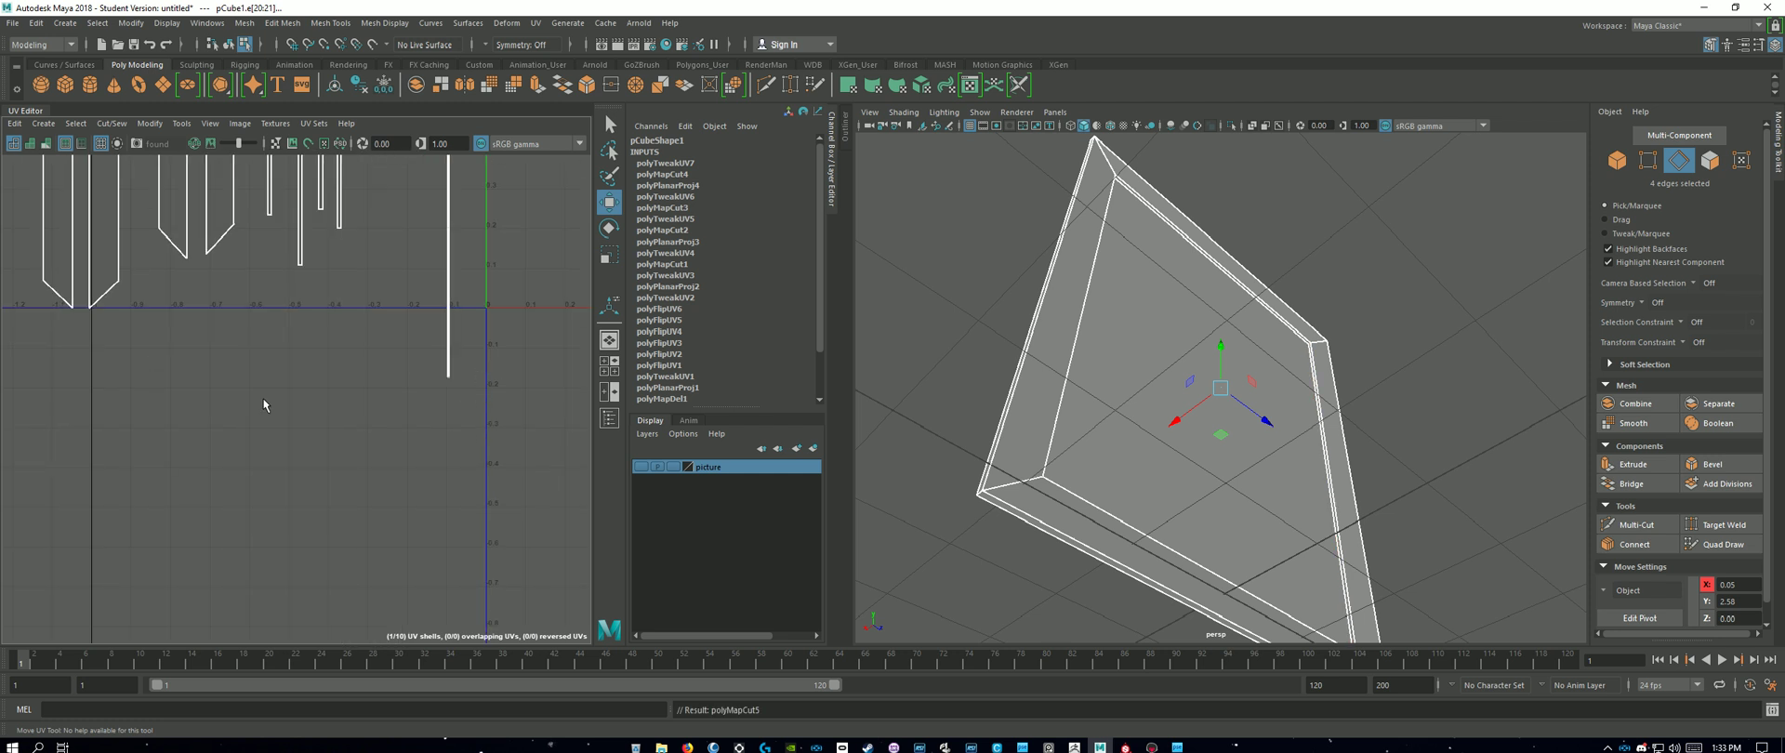
Step: Switch to face selection and place the upper pieces of the cut recess strip side by side near the U=0 line
{"action": "left_click", "coordinate": [1711, 163]}
{"action": "scroll", "coordinate": [416, 287], "scroll_direction": "down", "scroll_amount": 6}
{"action": "scroll", "coordinate": [440, 279], "scroll_direction": "up", "scroll_amount": 2}
{"action": "middle_click_drag", "start_coordinate": [470, 221], "coordinate": [440, 378], "text": "alt"}
{"action": "scroll", "coordinate": [422, 350], "scroll_direction": "up", "scroll_amount": 2}
{"action": "left_click_drag", "start_coordinate": [347, 259], "coordinate": [362, 233]}
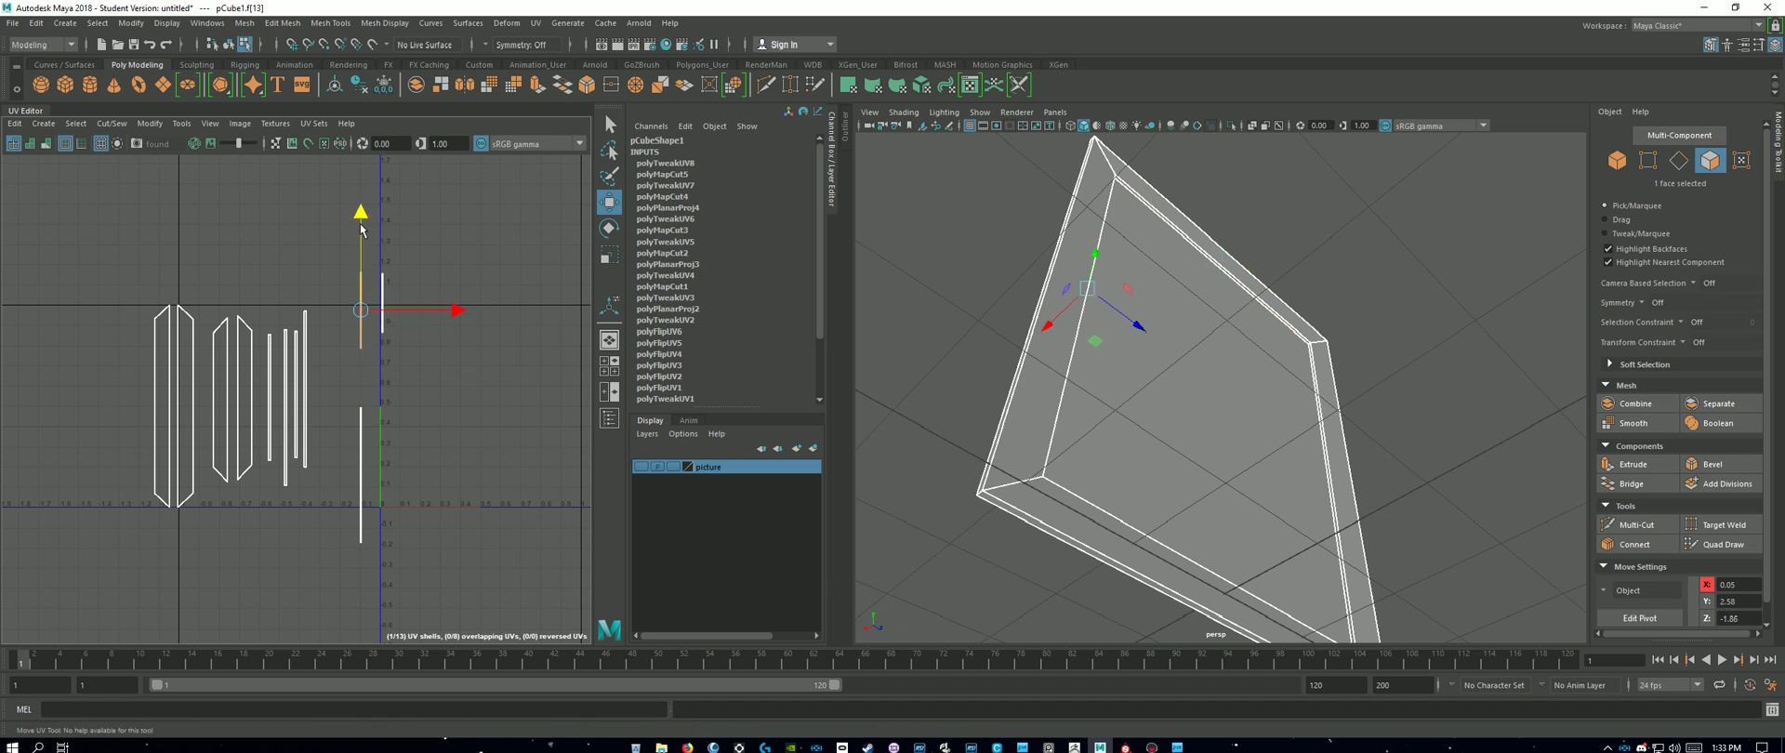
{"action": "left_click_drag", "start_coordinate": [431, 303], "coordinate": [443, 305]}
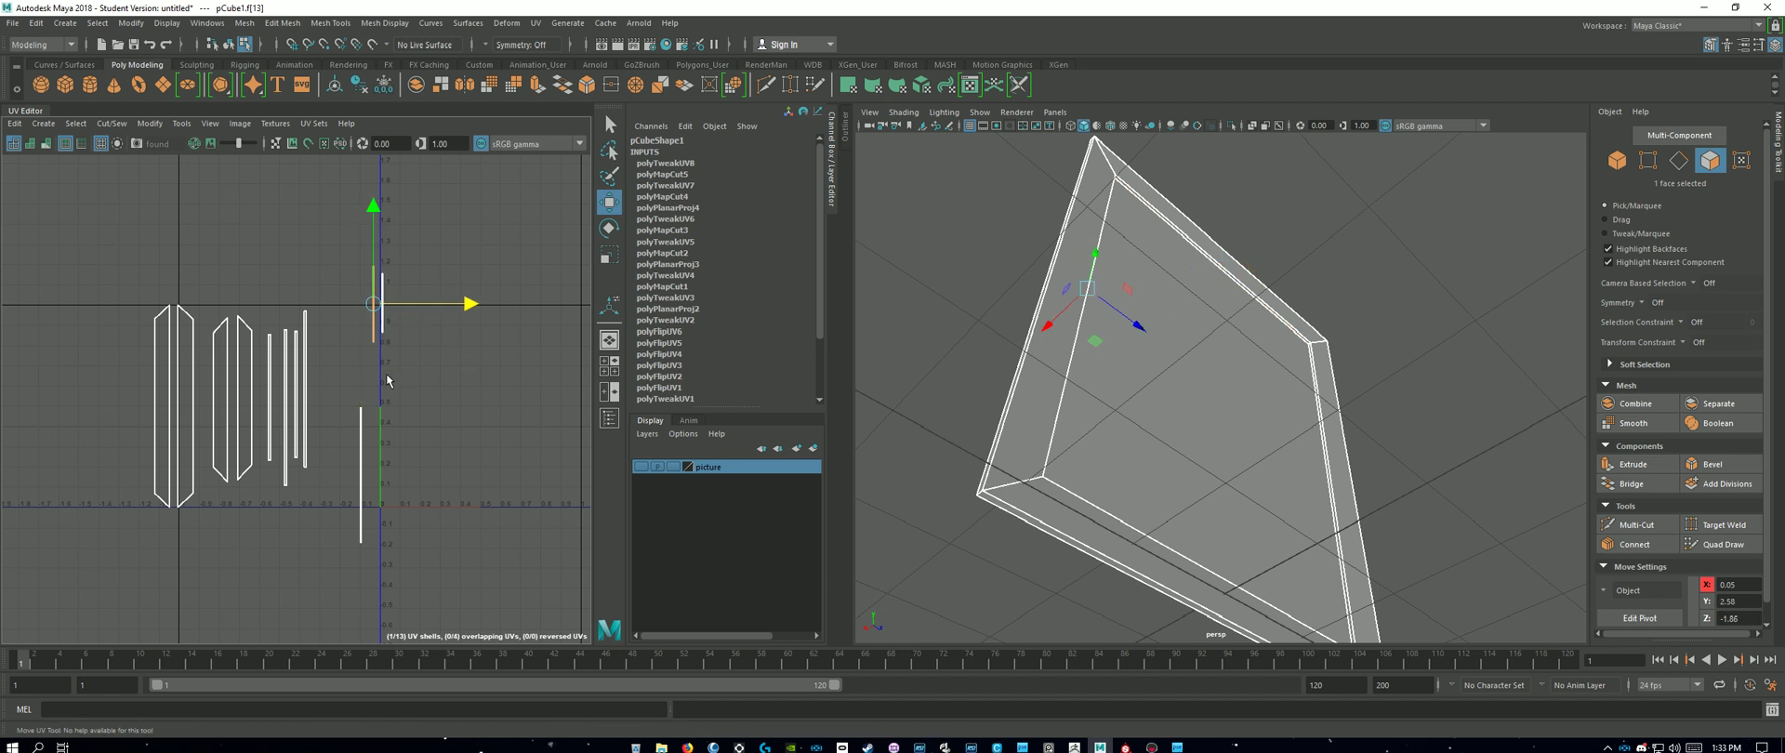
Step: Move the two remaining recess side shells up into a row beside the two already placed
{"action": "left_click", "coordinate": [362, 437]}
{"action": "left_click_drag", "start_coordinate": [370, 365], "coordinate": [376, 235]}
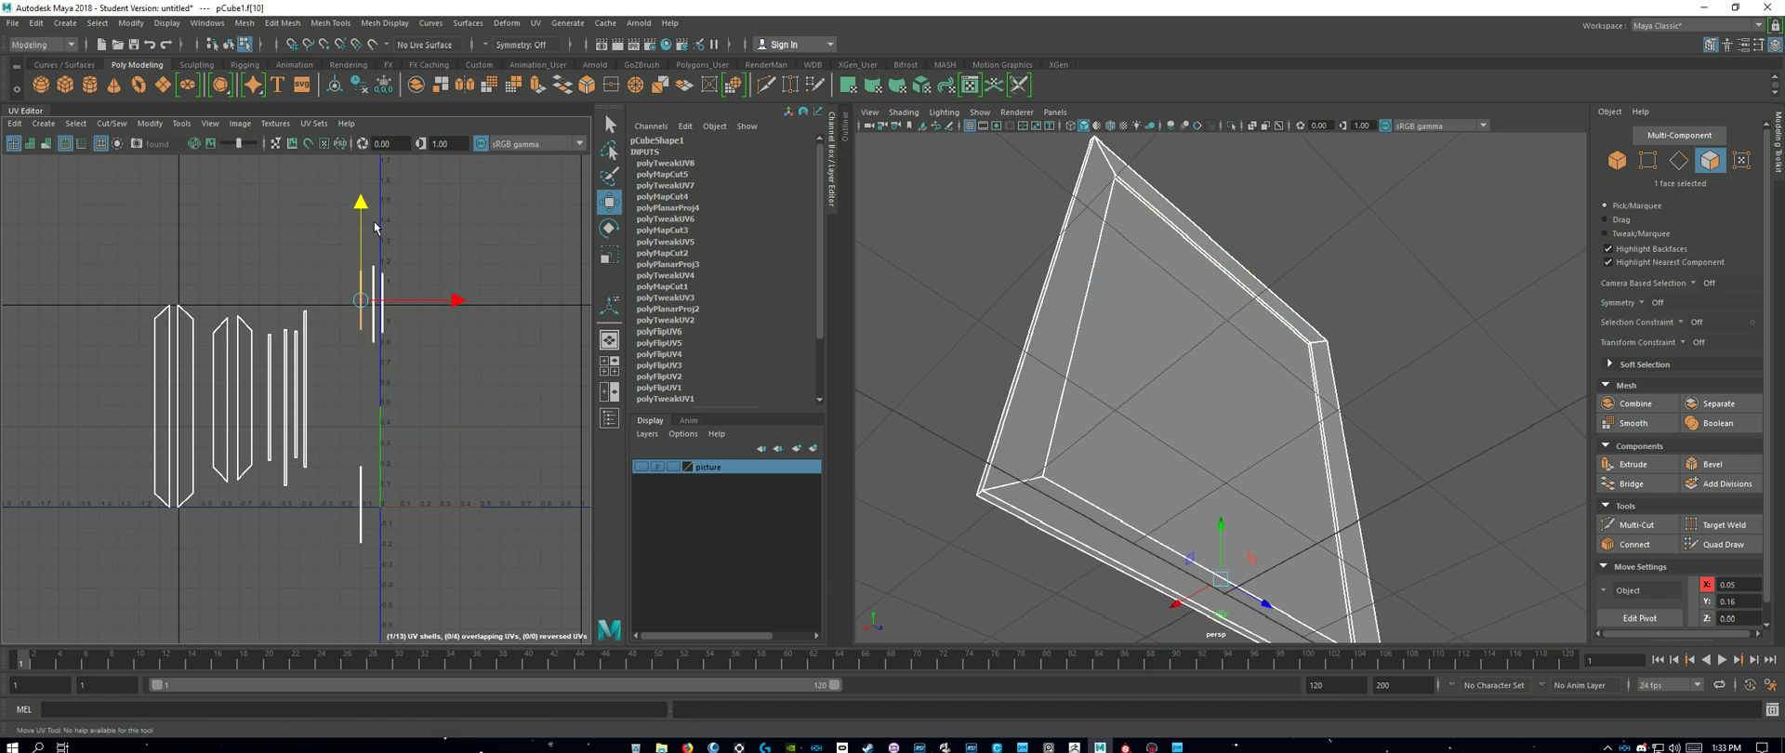
{"action": "left_click", "coordinate": [359, 468]}
{"action": "left_click_drag", "start_coordinate": [364, 412], "coordinate": [351, 249]}
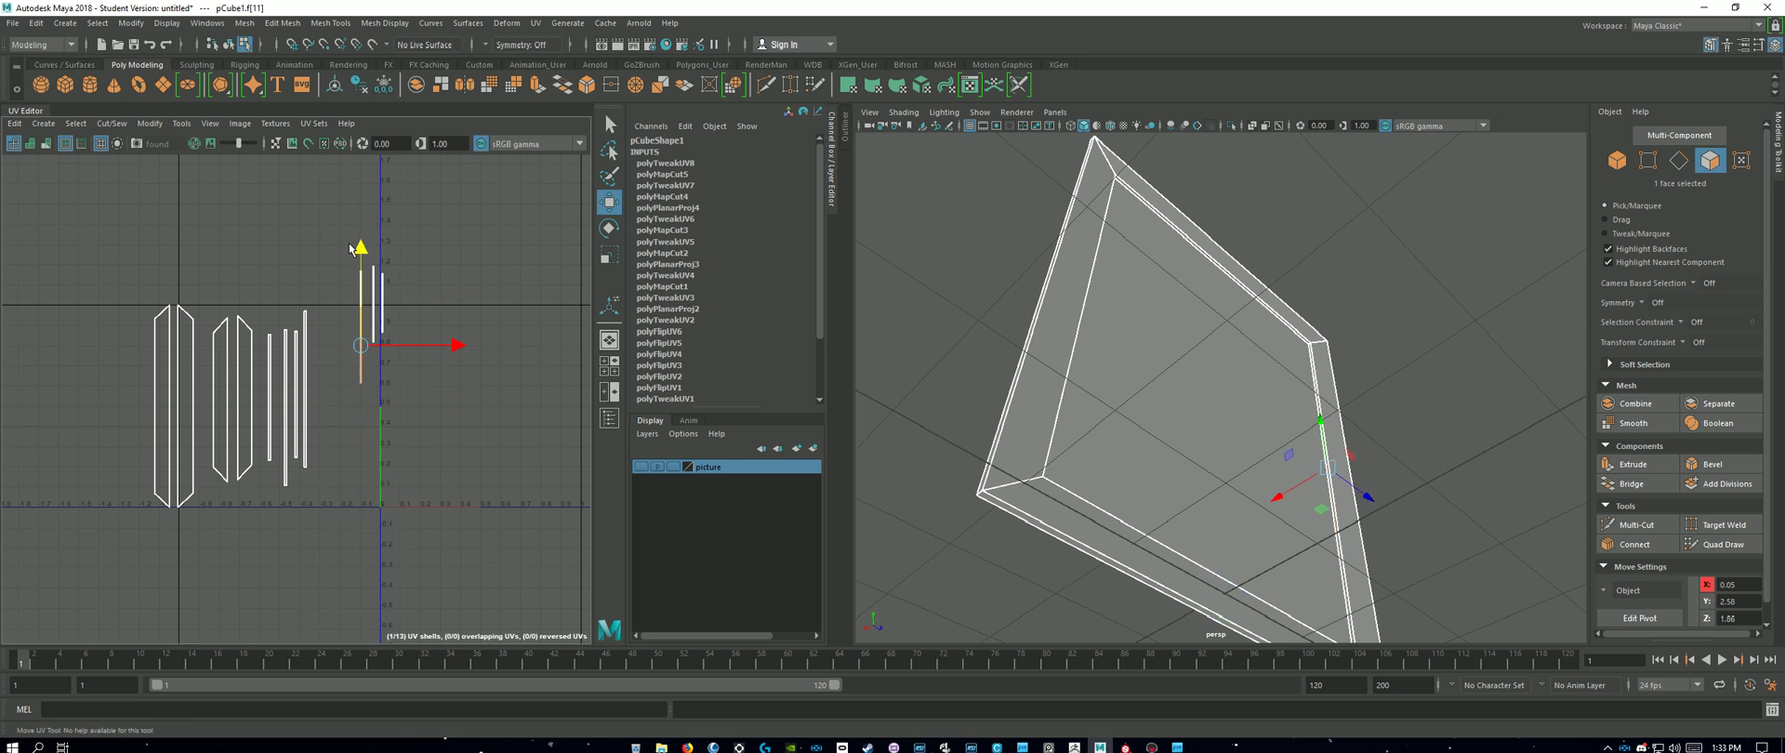
{"action": "left_click_drag", "start_coordinate": [454, 308], "coordinate": [442, 319]}
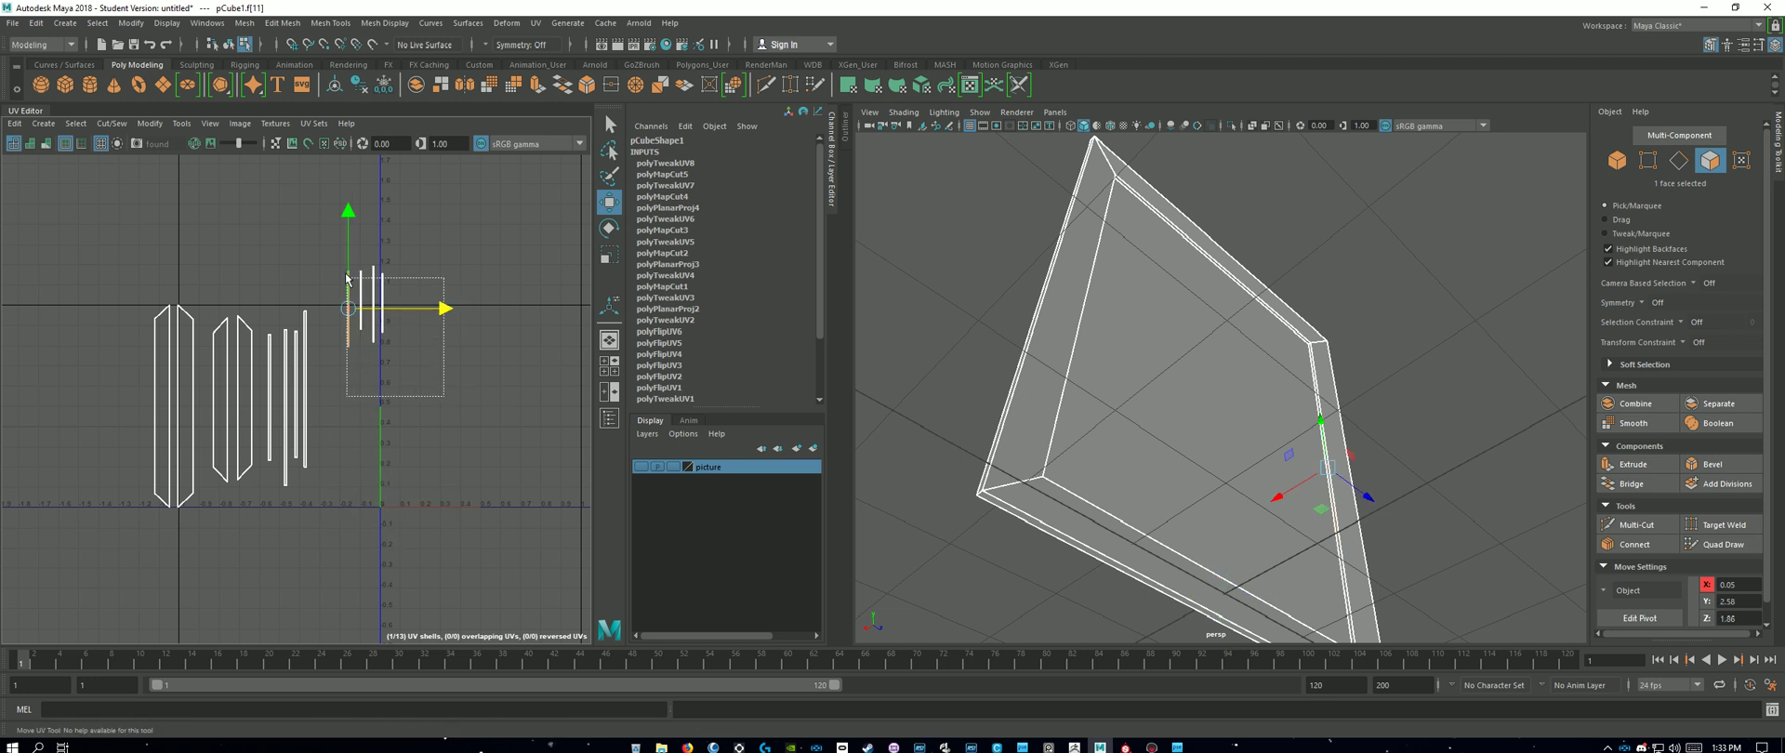
Step: Select the four recess side shells together and move them closer to the outer side shells
{"action": "left_click_drag", "start_coordinate": [346, 275], "coordinate": [343, 248]}
{"action": "left_click_drag", "start_coordinate": [448, 310], "coordinate": [420, 311]}
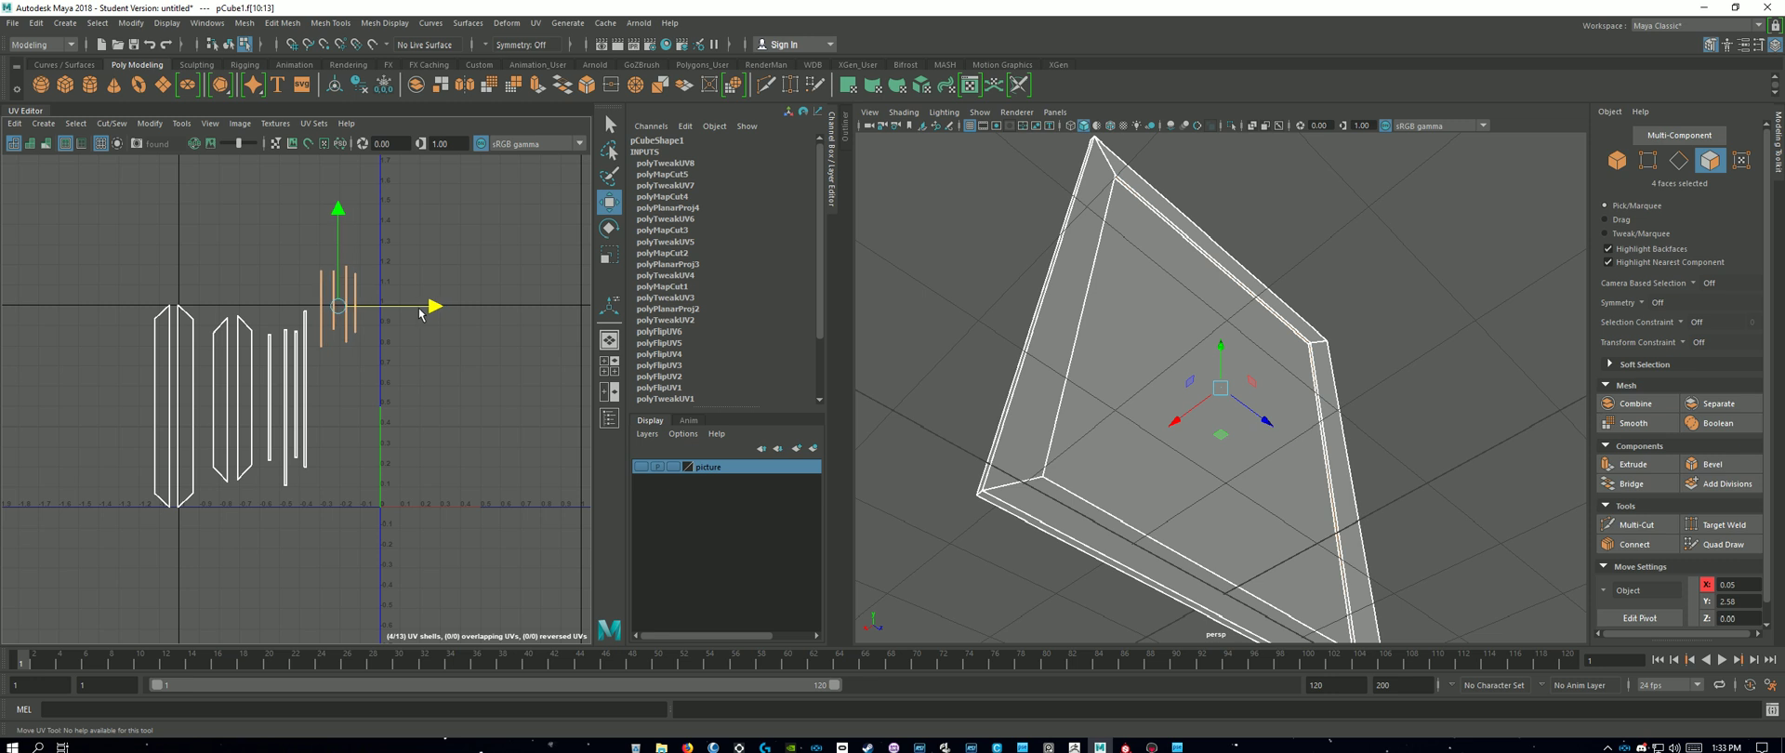
{"action": "left_click", "coordinate": [428, 425]}
Step: Scale the panel's rectangular UV shell down to fit the 0–1 tile and move it inside, near the tile's upper-right corner
{"action": "scroll", "coordinate": [436, 427], "scroll_direction": "down", "scroll_amount": 4}
{"action": "middle_click_drag", "start_coordinate": [491, 465], "coordinate": [394, 453], "text": "alt"}
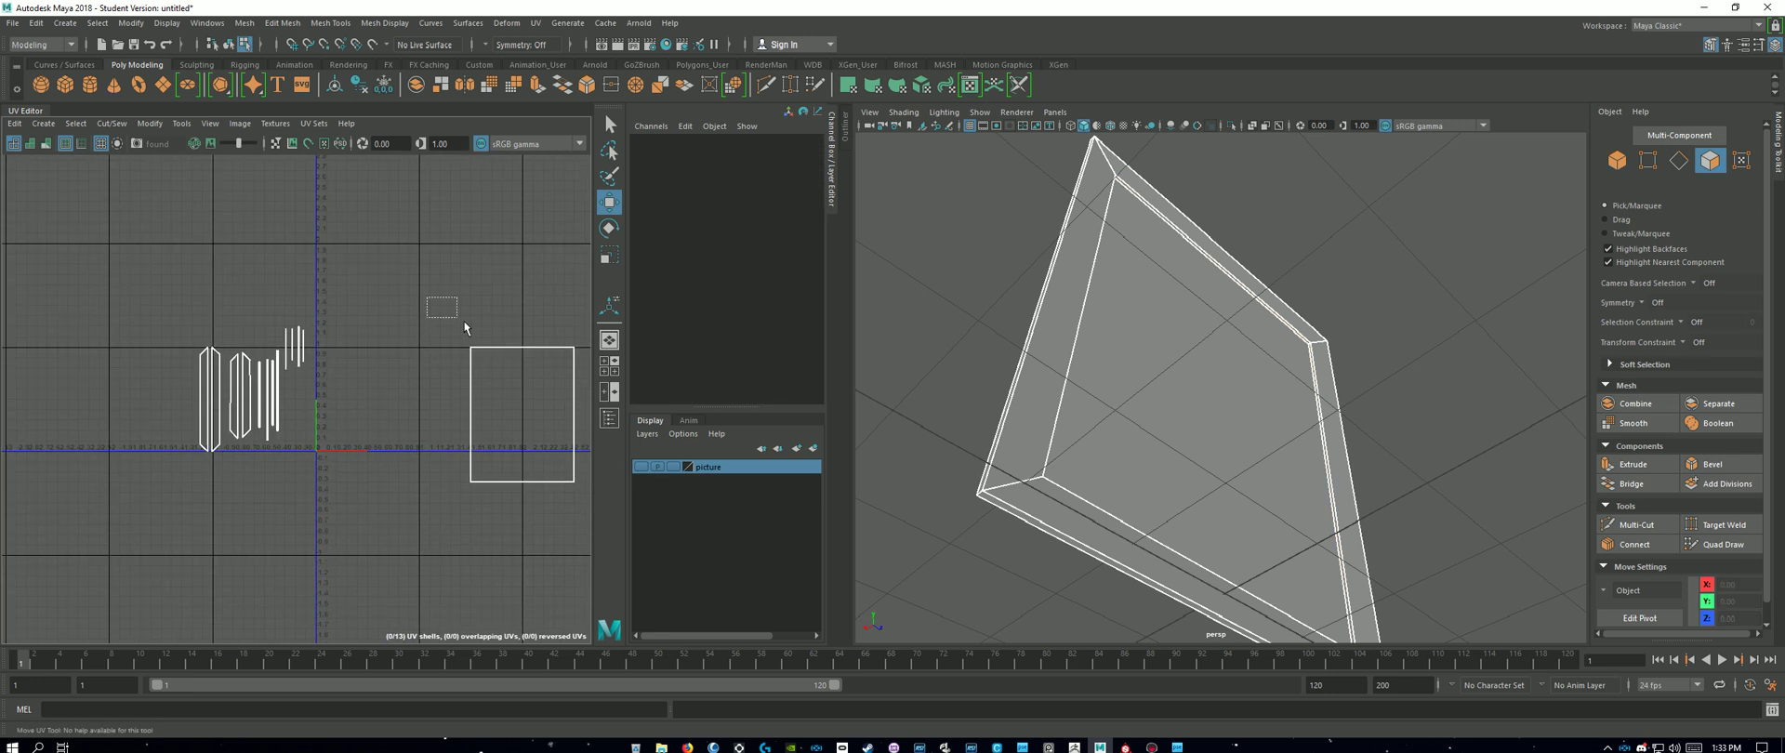
{"action": "left_click_drag", "start_coordinate": [465, 325], "coordinate": [582, 511]}
{"action": "left_click_drag", "start_coordinate": [579, 418], "coordinate": [311, 428]}
{"action": "scroll", "coordinate": [423, 407], "scroll_direction": "up", "scroll_amount": 3}
{"action": "key", "text": "r"}
{"action": "key", "text": "w"}
{"action": "left_click_drag", "start_coordinate": [344, 331], "coordinate": [346, 290]}
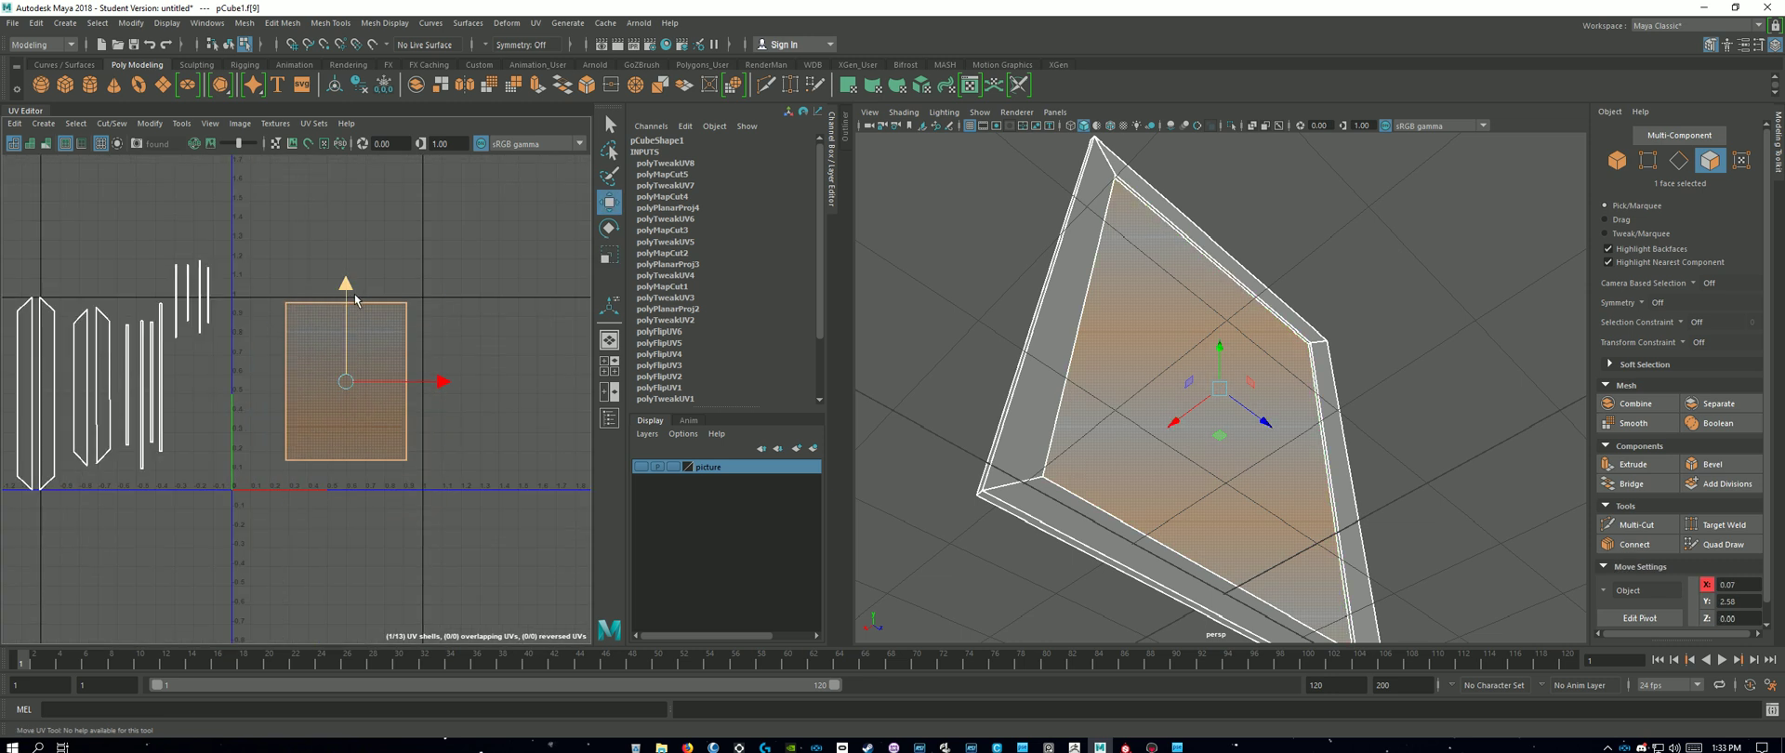
{"action": "left_click_drag", "start_coordinate": [441, 381], "coordinate": [448, 391]}
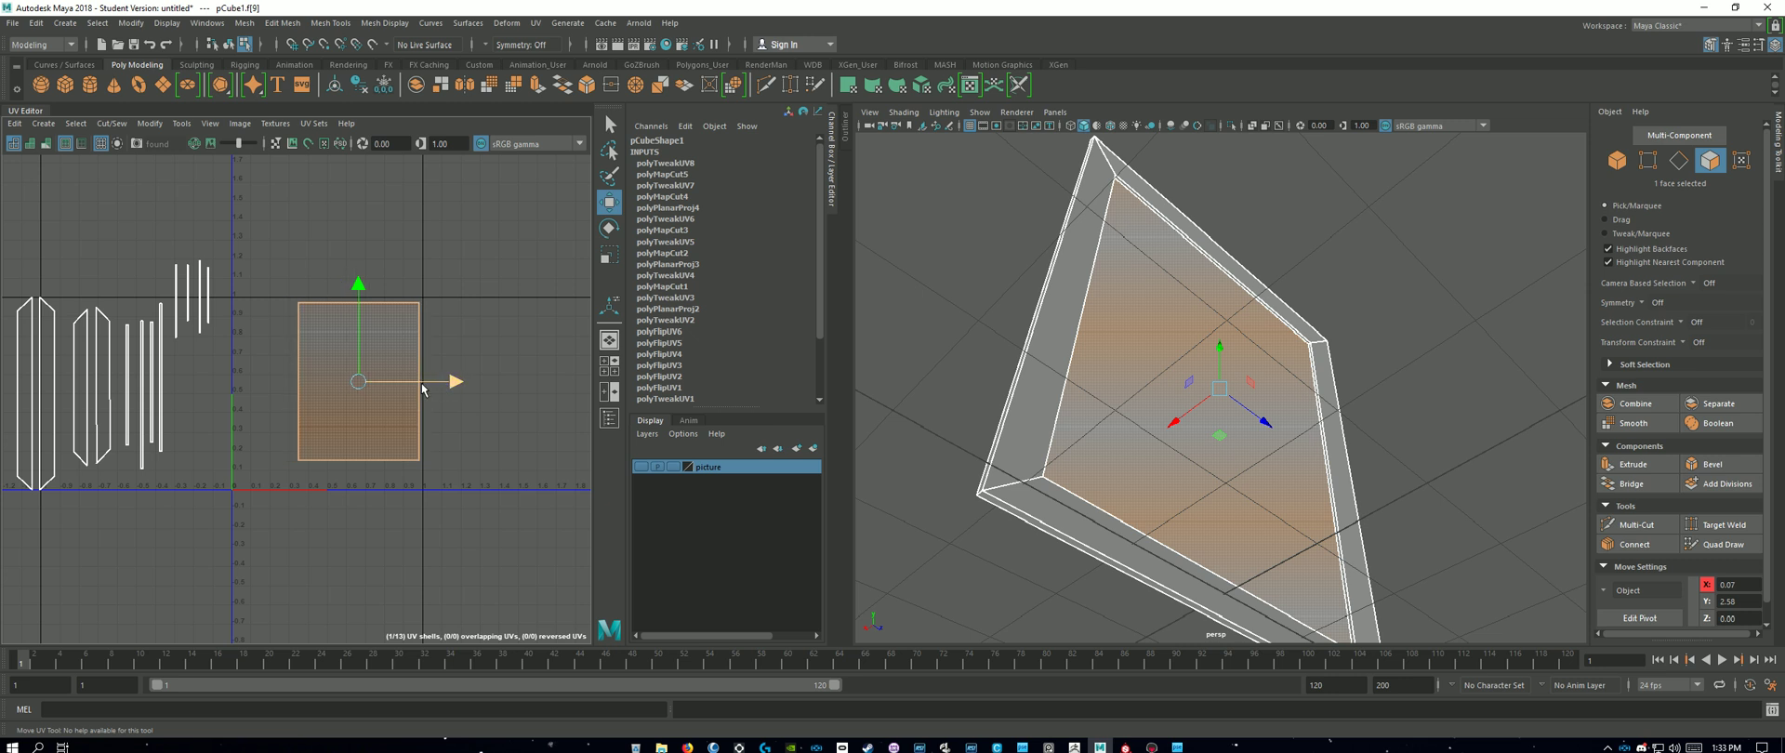
Step: Fine-tune the panel shell's position so it sits just inside the tile's right and upper boundaries
{"action": "scroll", "coordinate": [423, 388], "scroll_direction": "up", "scroll_amount": 4}
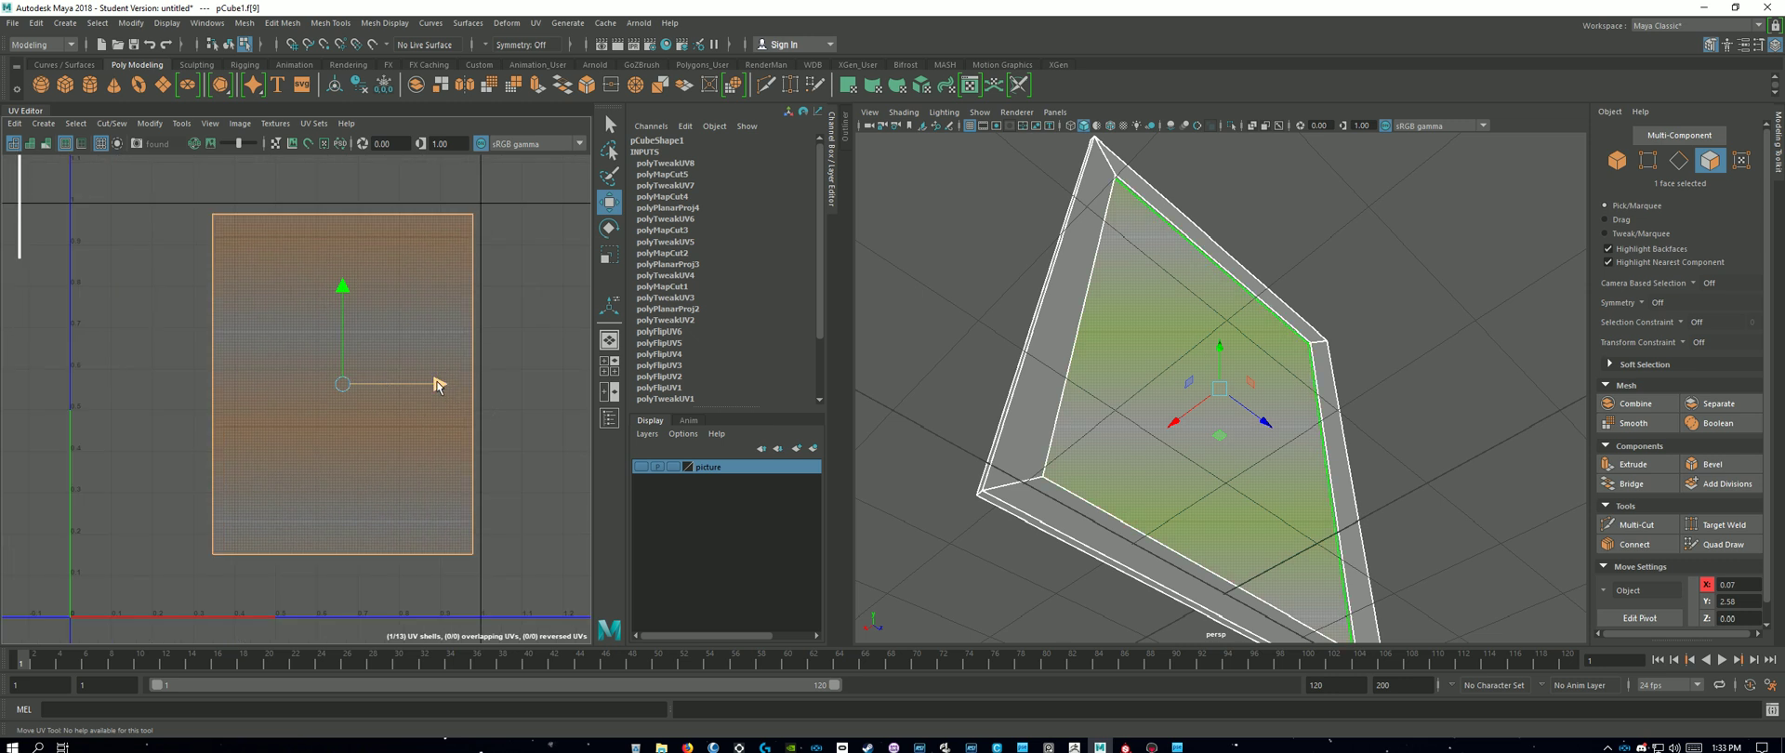
{"action": "left_click_drag", "start_coordinate": [439, 384], "coordinate": [448, 395]}
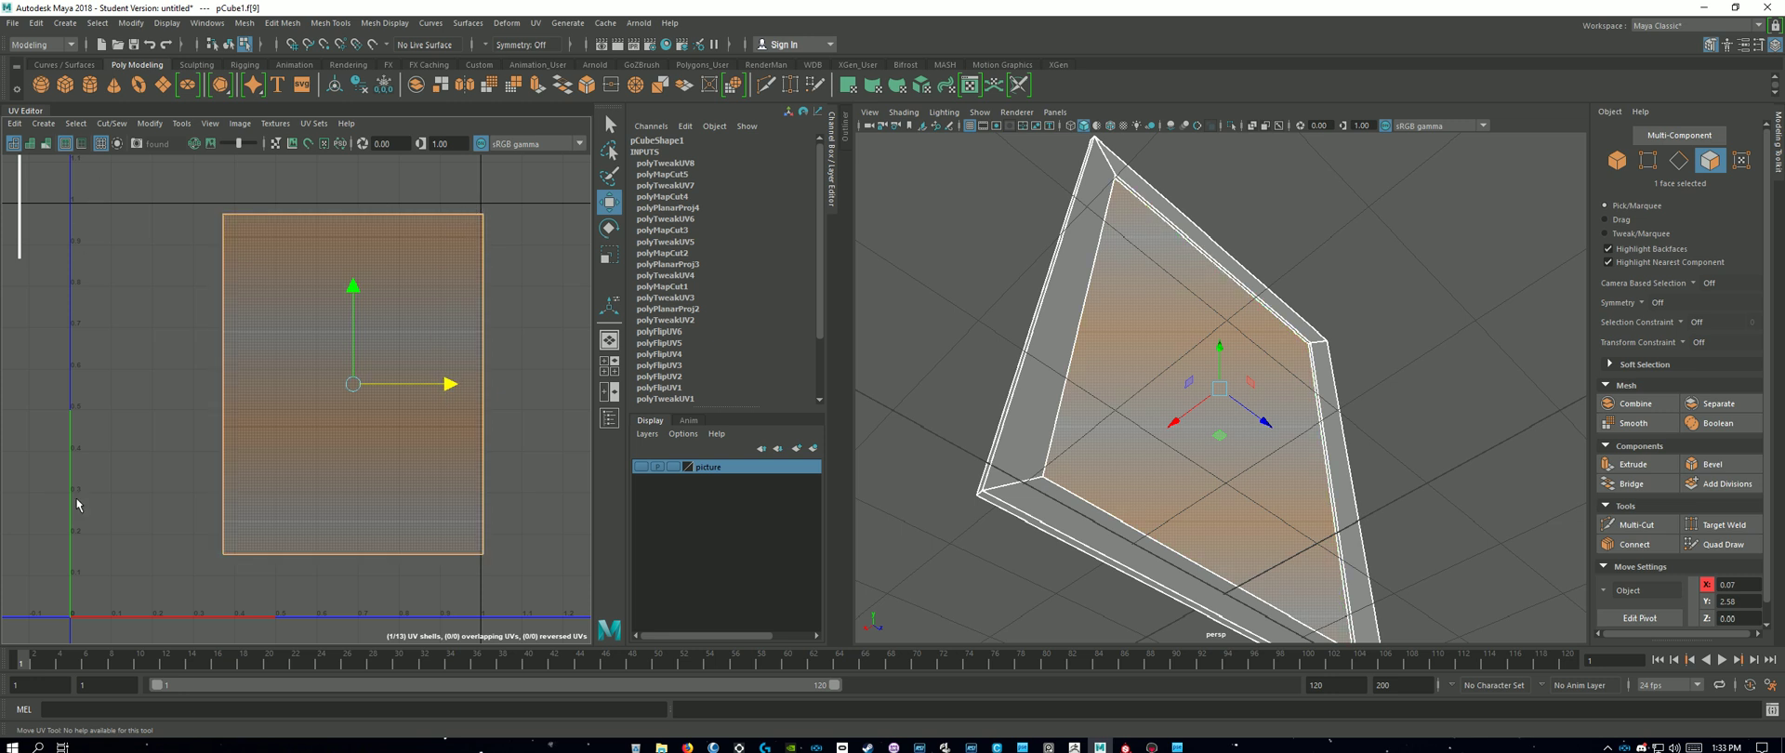
{"action": "left_click_drag", "start_coordinate": [451, 387], "coordinate": [442, 384]}
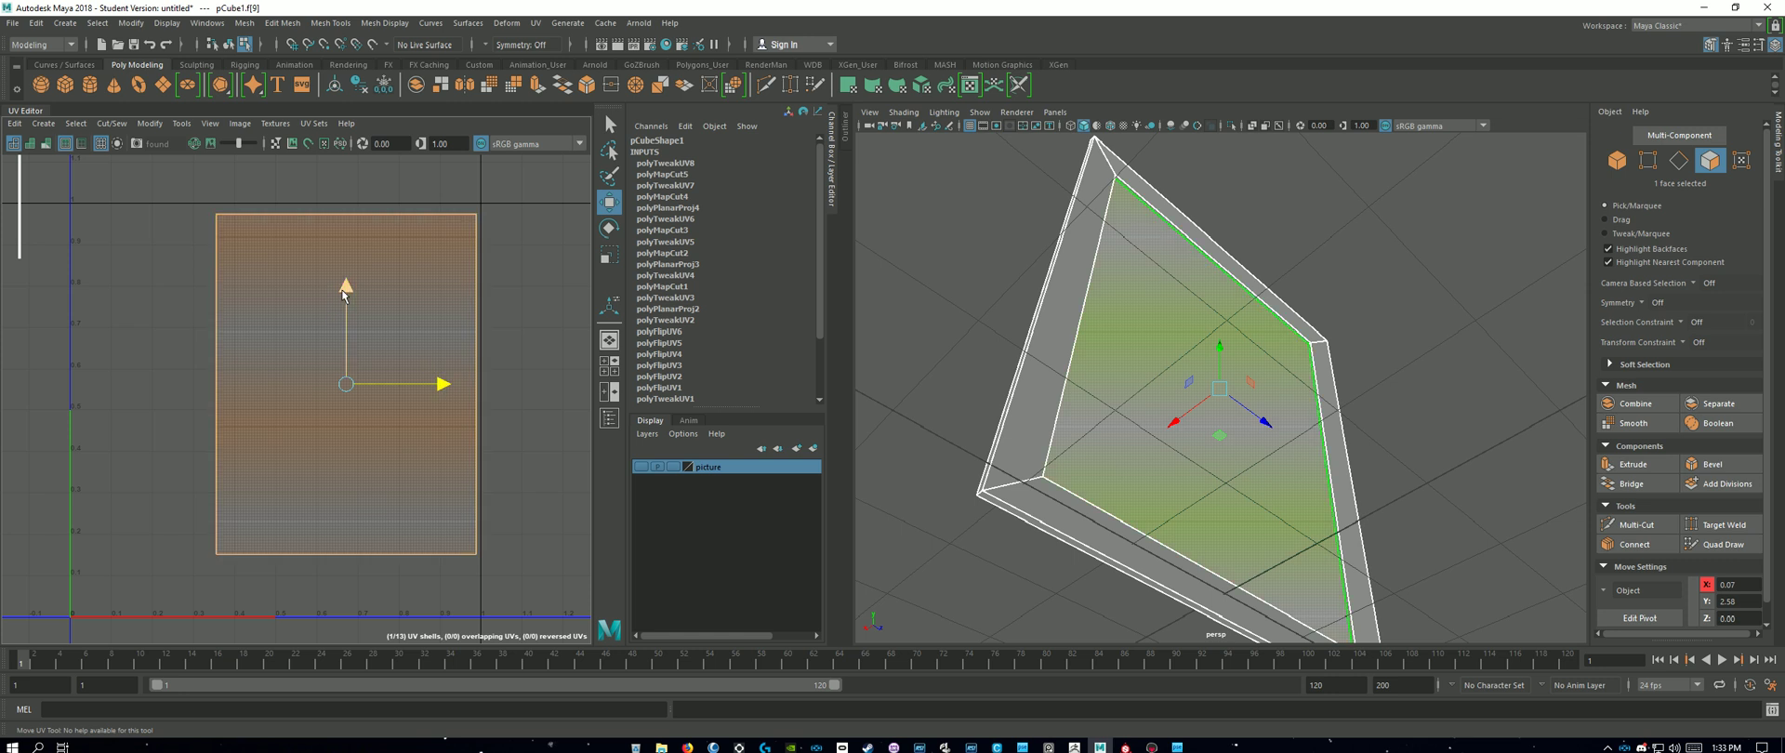
{"action": "left_click_drag", "start_coordinate": [345, 289], "coordinate": [340, 279]}
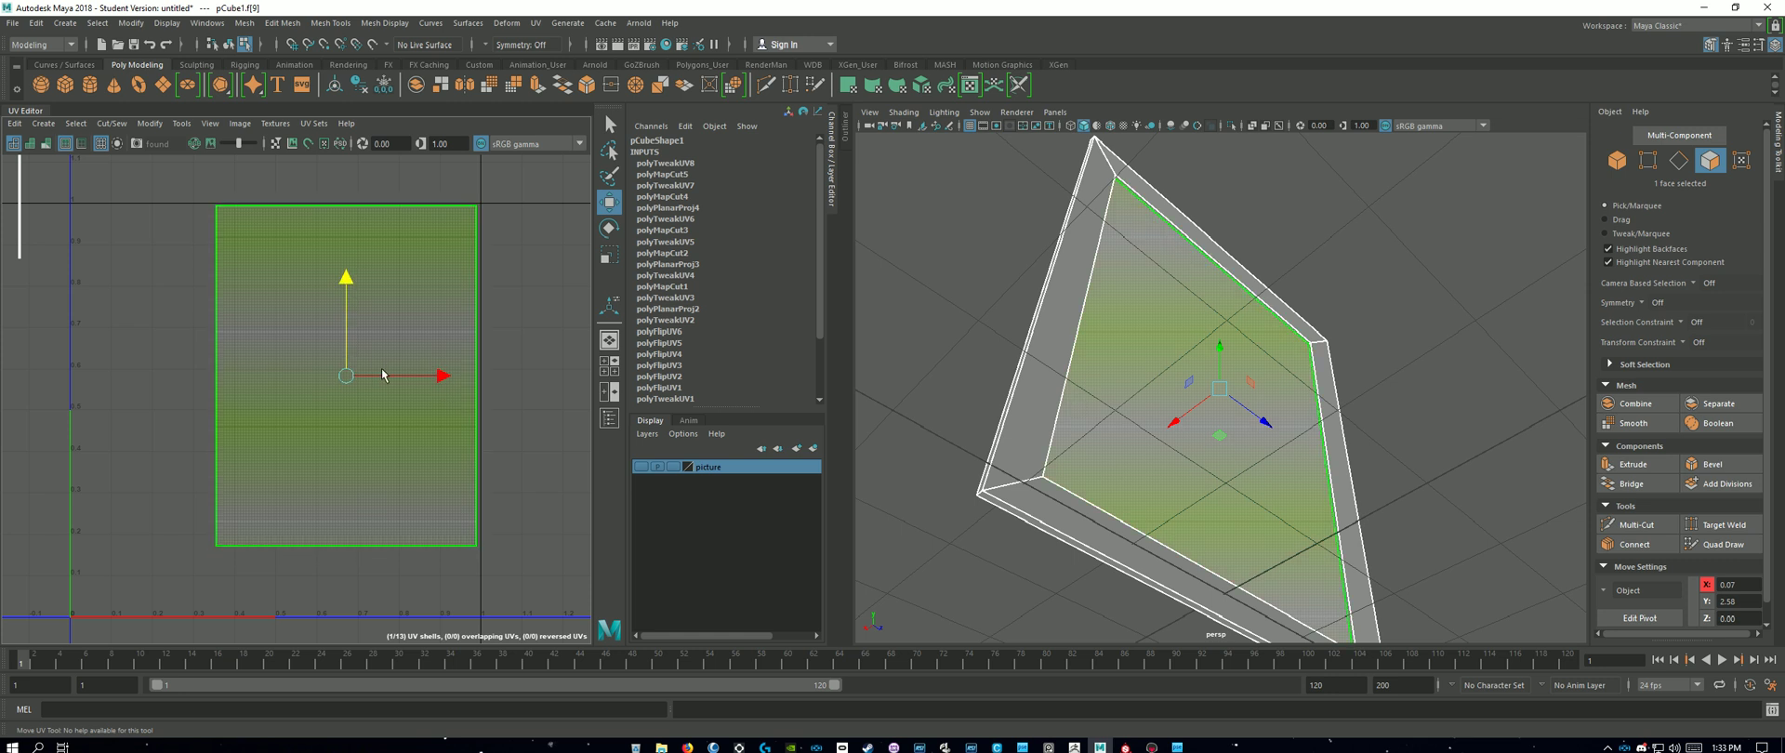
{"action": "scroll", "coordinate": [475, 416], "scroll_direction": "down", "scroll_amount": 3}
{"action": "left_click", "coordinate": [504, 433]}
{"action": "left_click", "coordinate": [378, 401]}
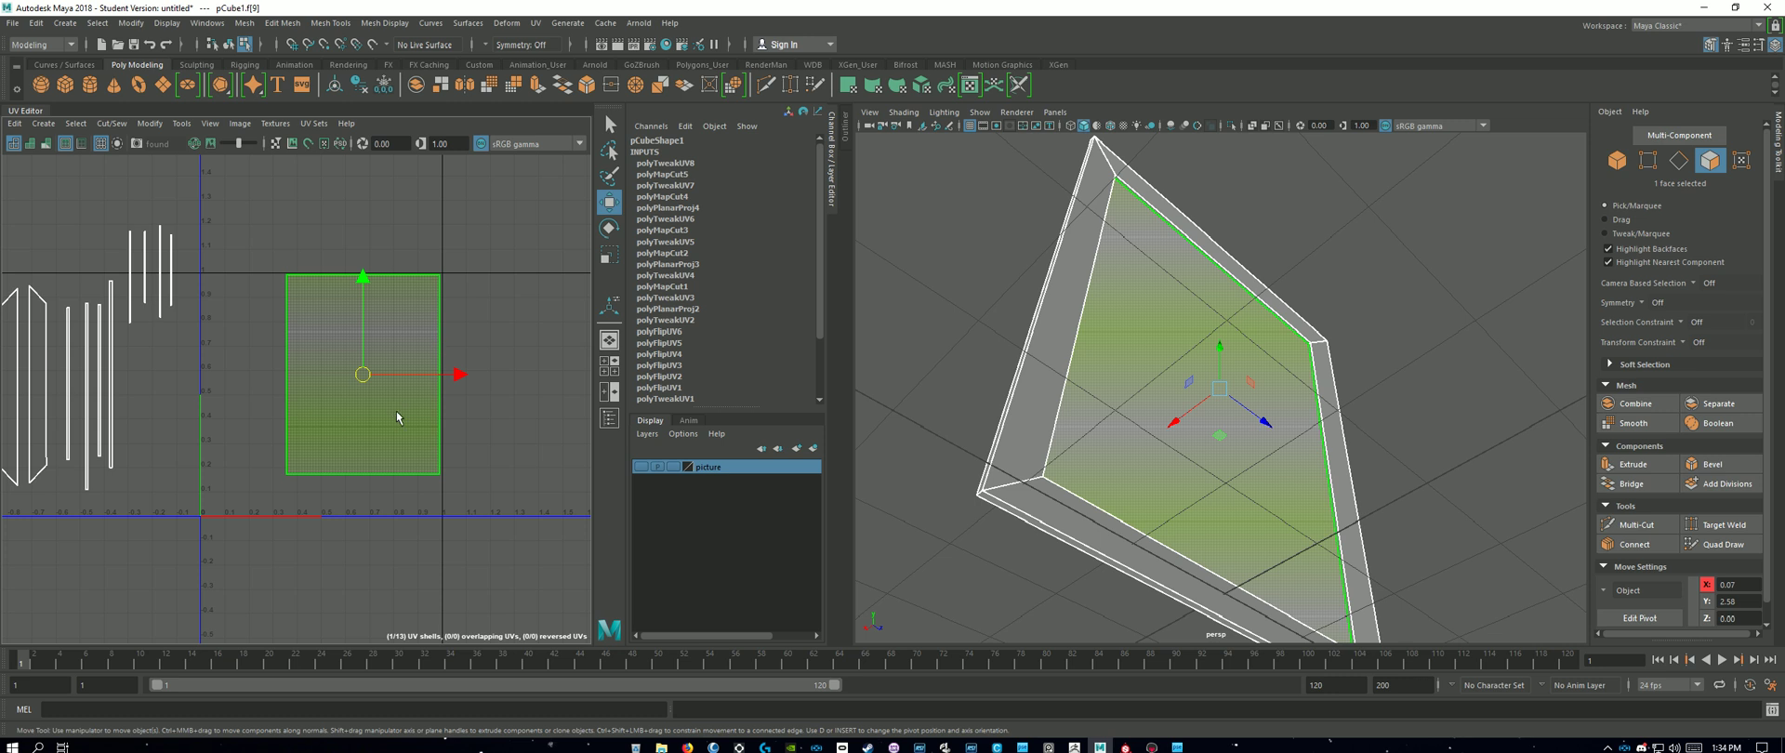
Step: Try the two long border strips' UV shells inside the 0–1 tile and move them back beside the shorter pair
{"action": "middle_click_drag", "start_coordinate": [293, 536], "coordinate": [404, 534], "text": "alt"}
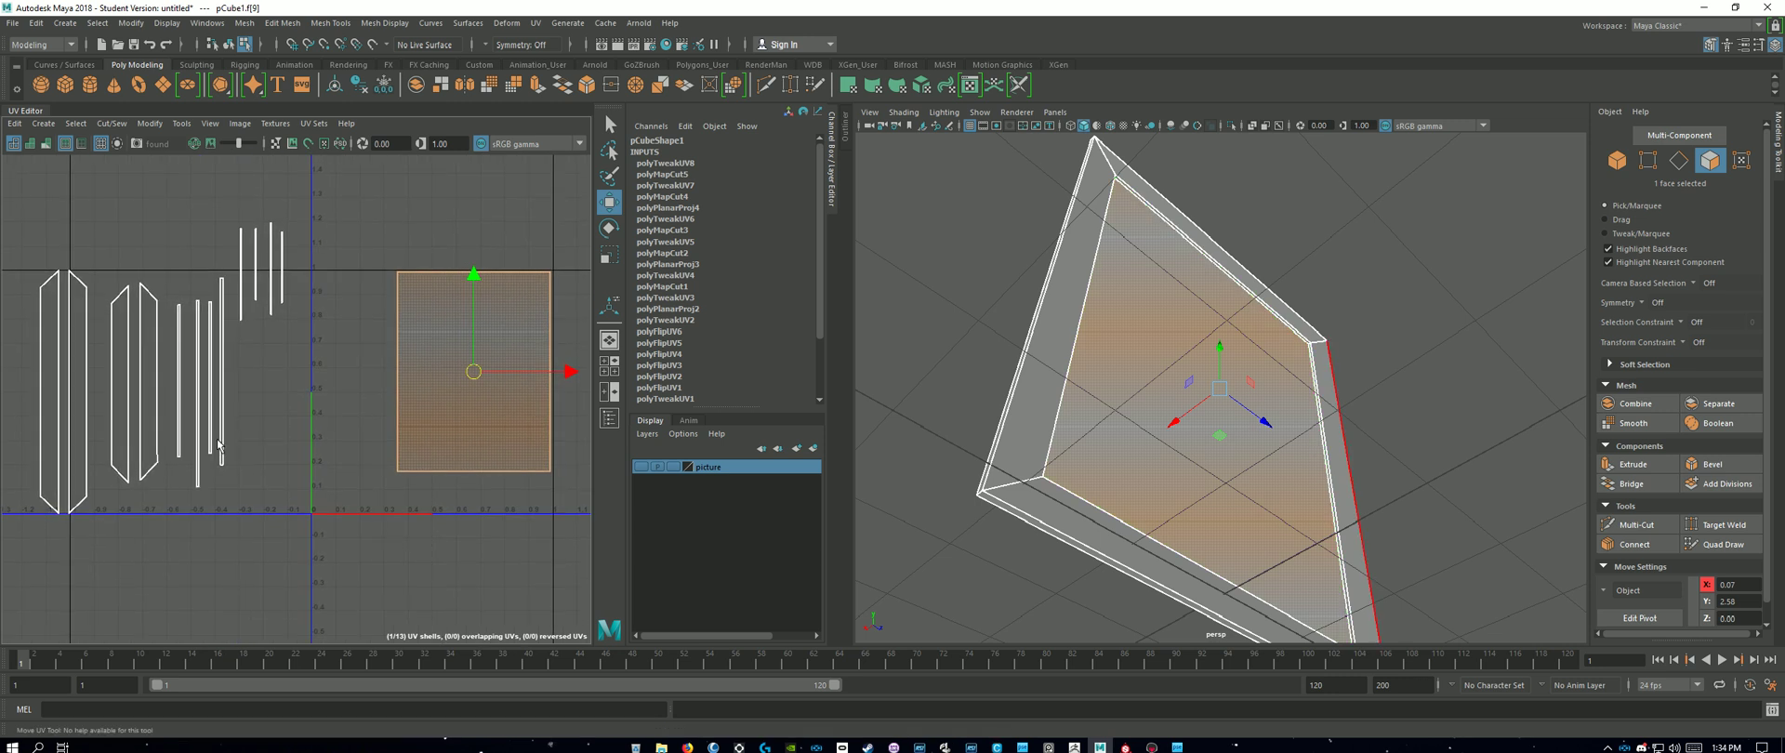
{"action": "left_click_drag", "start_coordinate": [16, 268], "coordinate": [108, 548]}
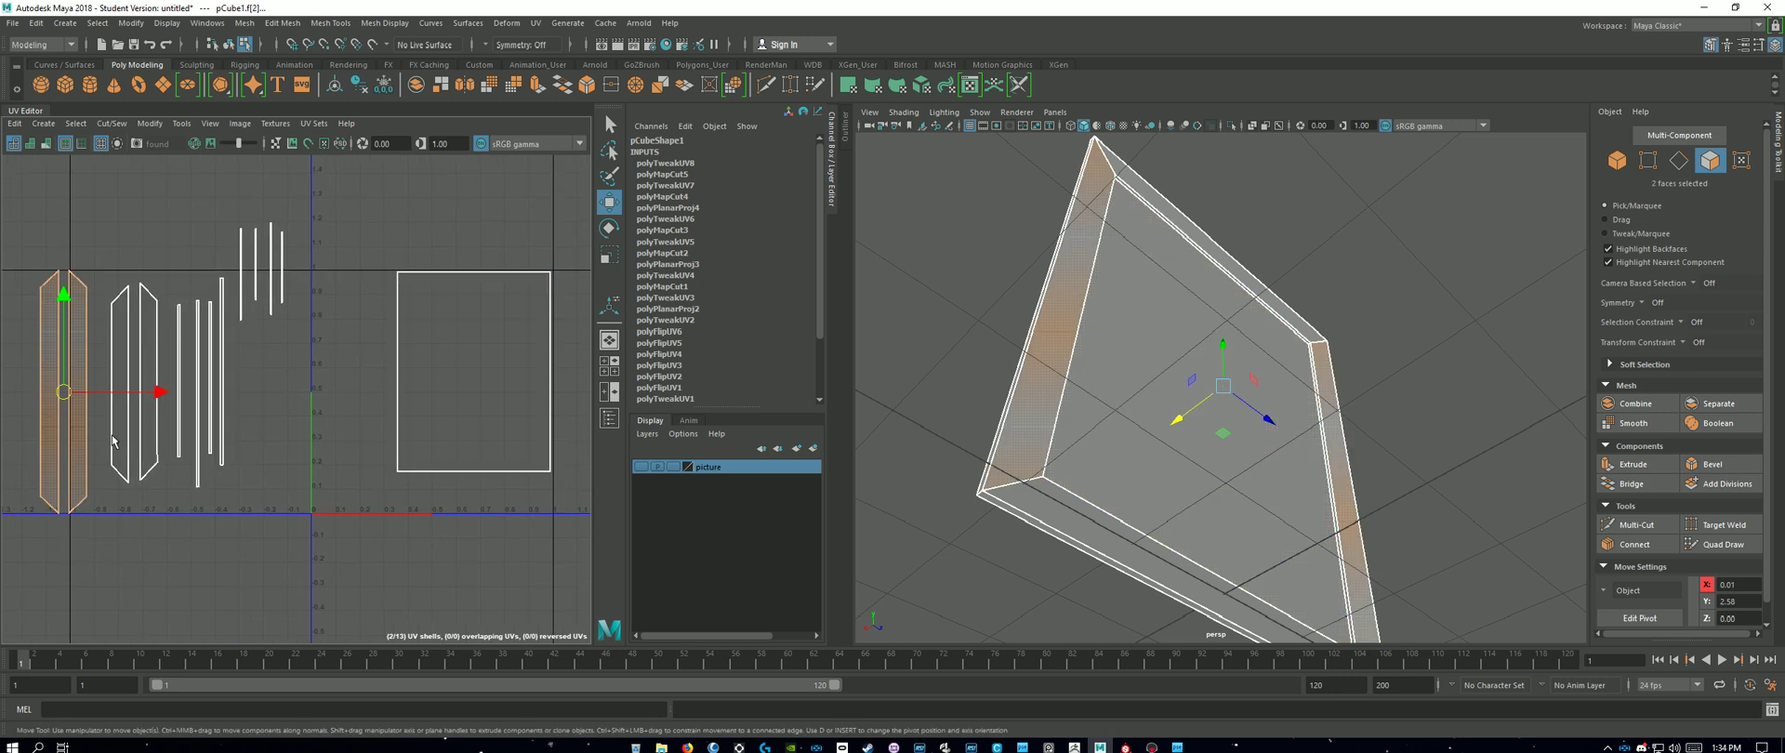
{"action": "left_click_drag", "start_coordinate": [144, 397], "coordinate": [422, 392]}
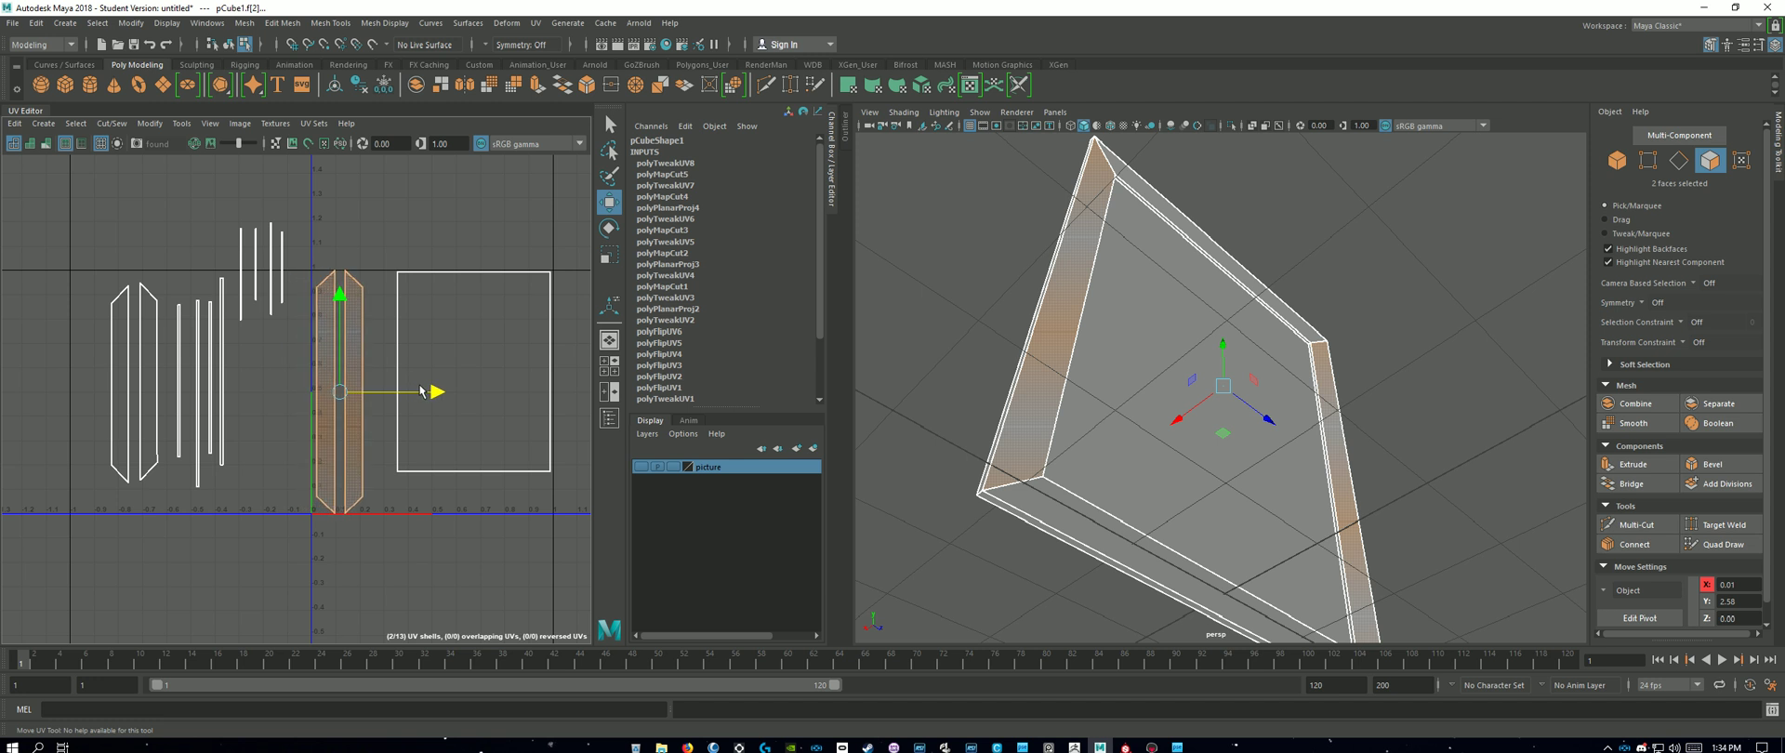
{"action": "left_click_drag", "start_coordinate": [421, 391], "coordinate": [159, 392]}
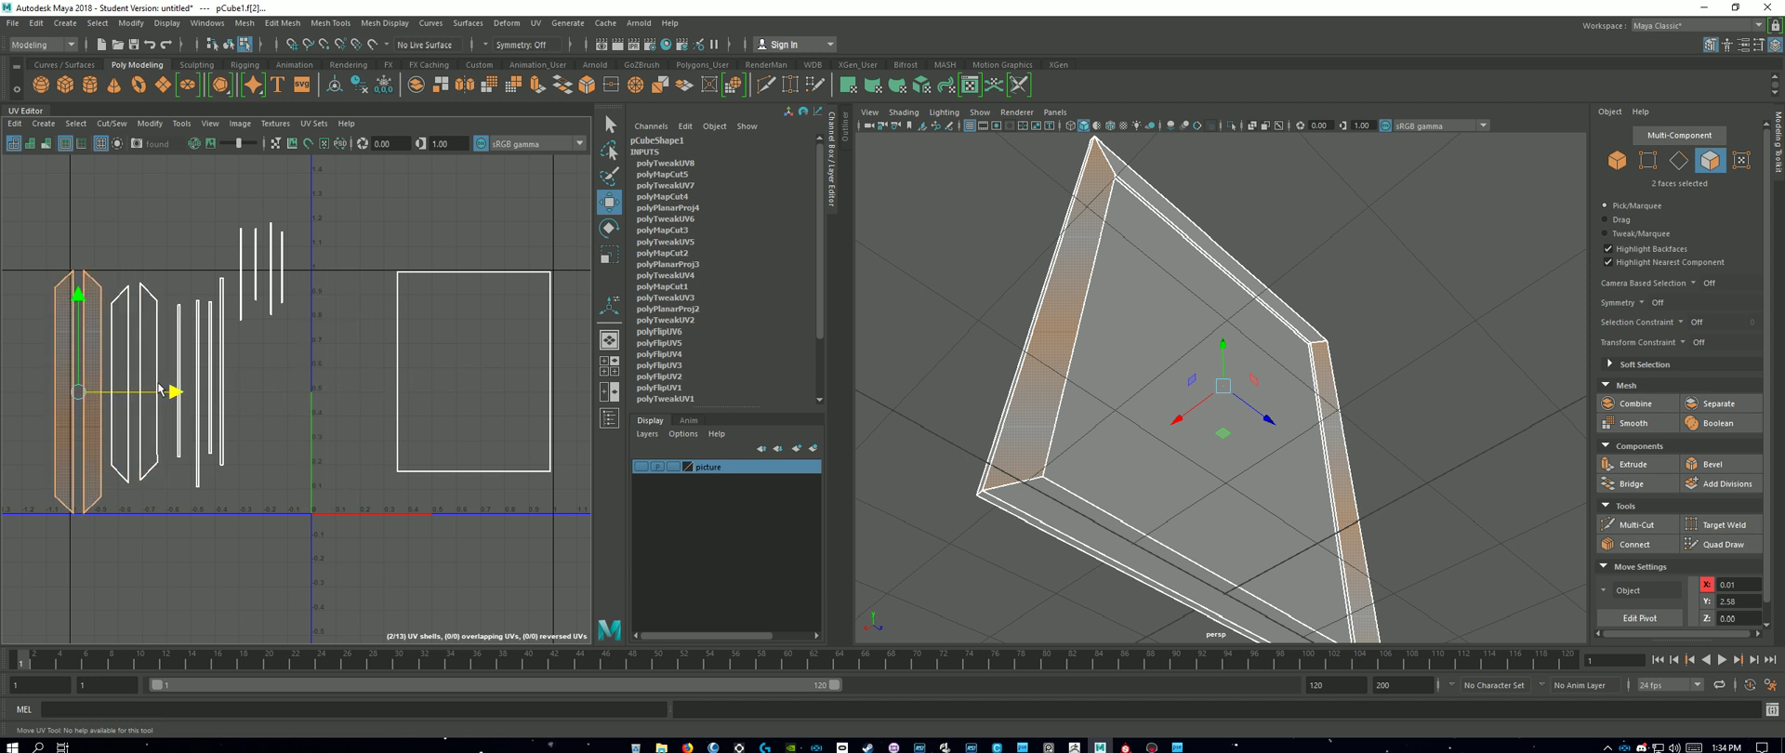
Step: Select all four border strips' UV shells and scale them down slightly together
{"action": "left_click_drag", "start_coordinate": [90, 344], "coordinate": [15, 184]}
{"action": "left_click", "coordinate": [162, 510]}
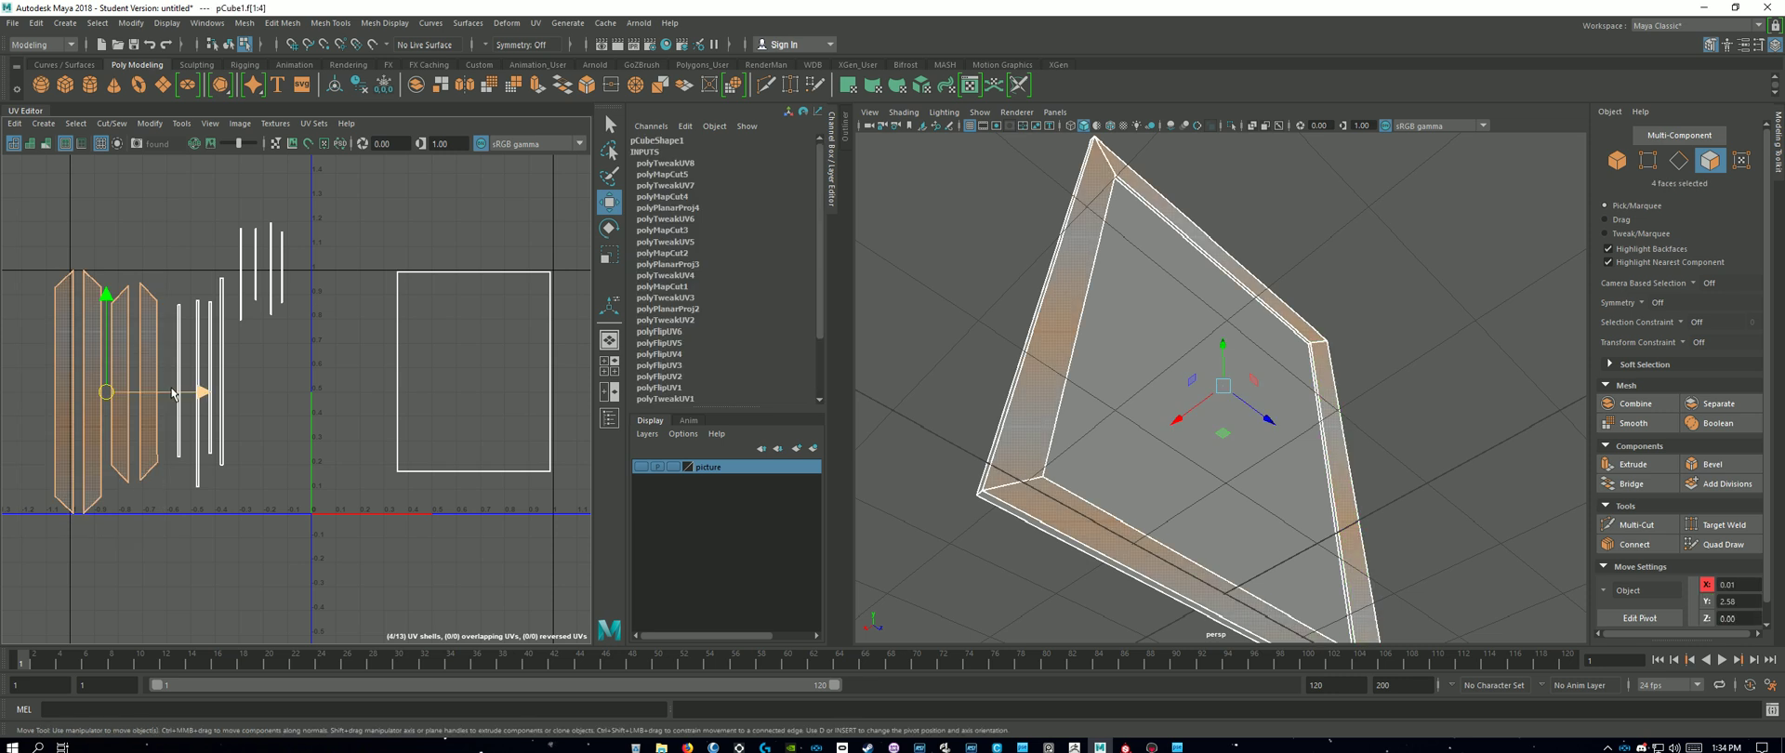
{"action": "key", "text": "e"}
{"action": "key", "text": "r"}
{"action": "left_click_drag", "start_coordinate": [111, 393], "coordinate": [107, 393]}
Step: Move the four border strip shells together to the space between the U=0 line and the panel shell
{"action": "left_click", "coordinate": [174, 539]}
{"action": "left_click_drag", "start_coordinate": [28, 251], "coordinate": [162, 540]}
{"action": "key", "text": "w"}
{"action": "left_click_drag", "start_coordinate": [198, 392], "coordinate": [427, 396]}
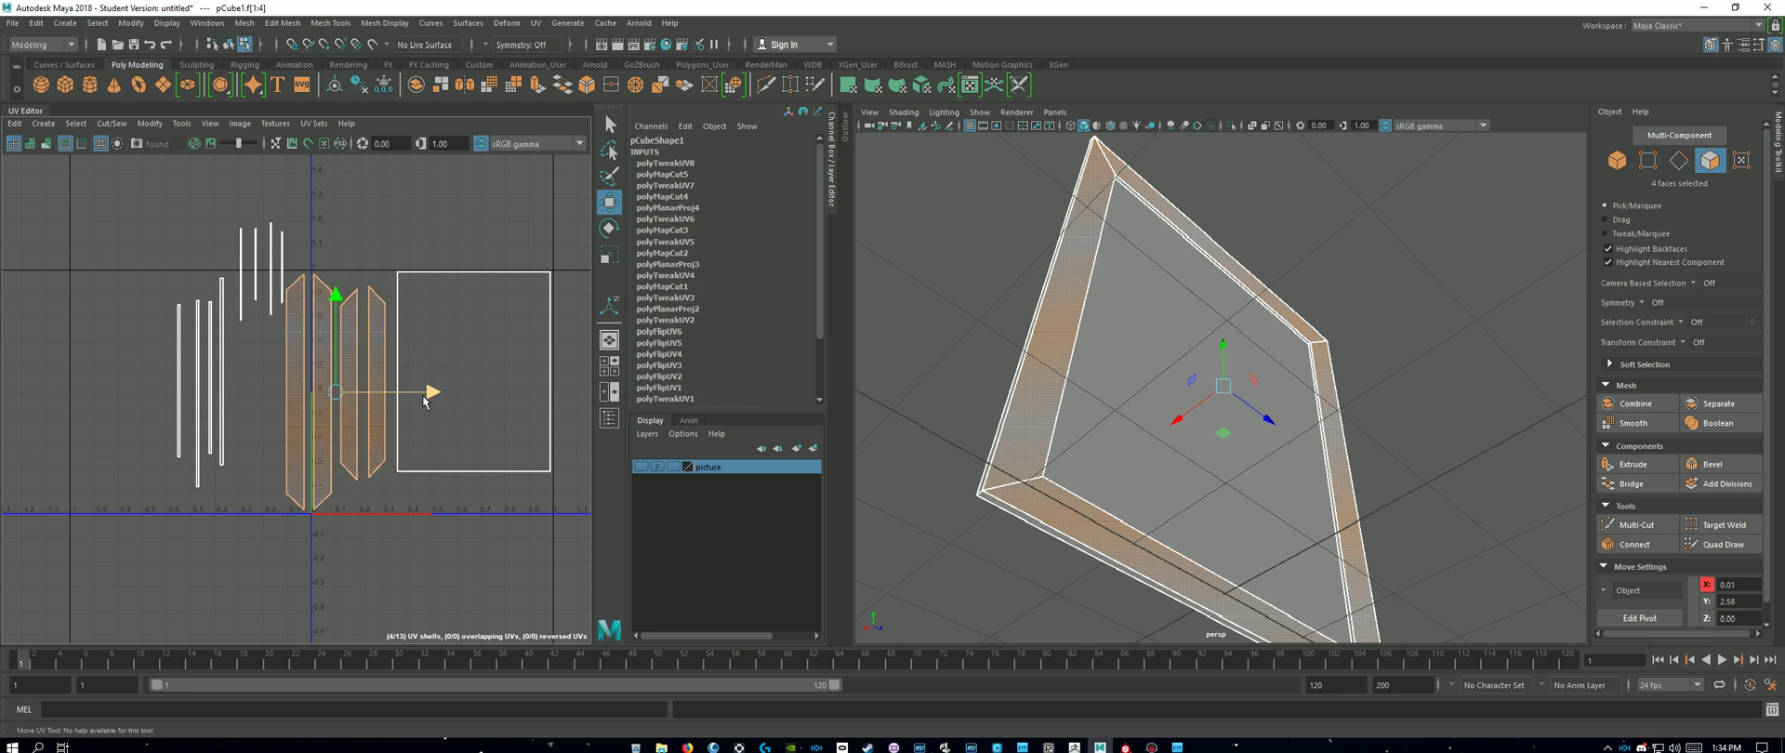
{"action": "left_click", "coordinate": [368, 530]}
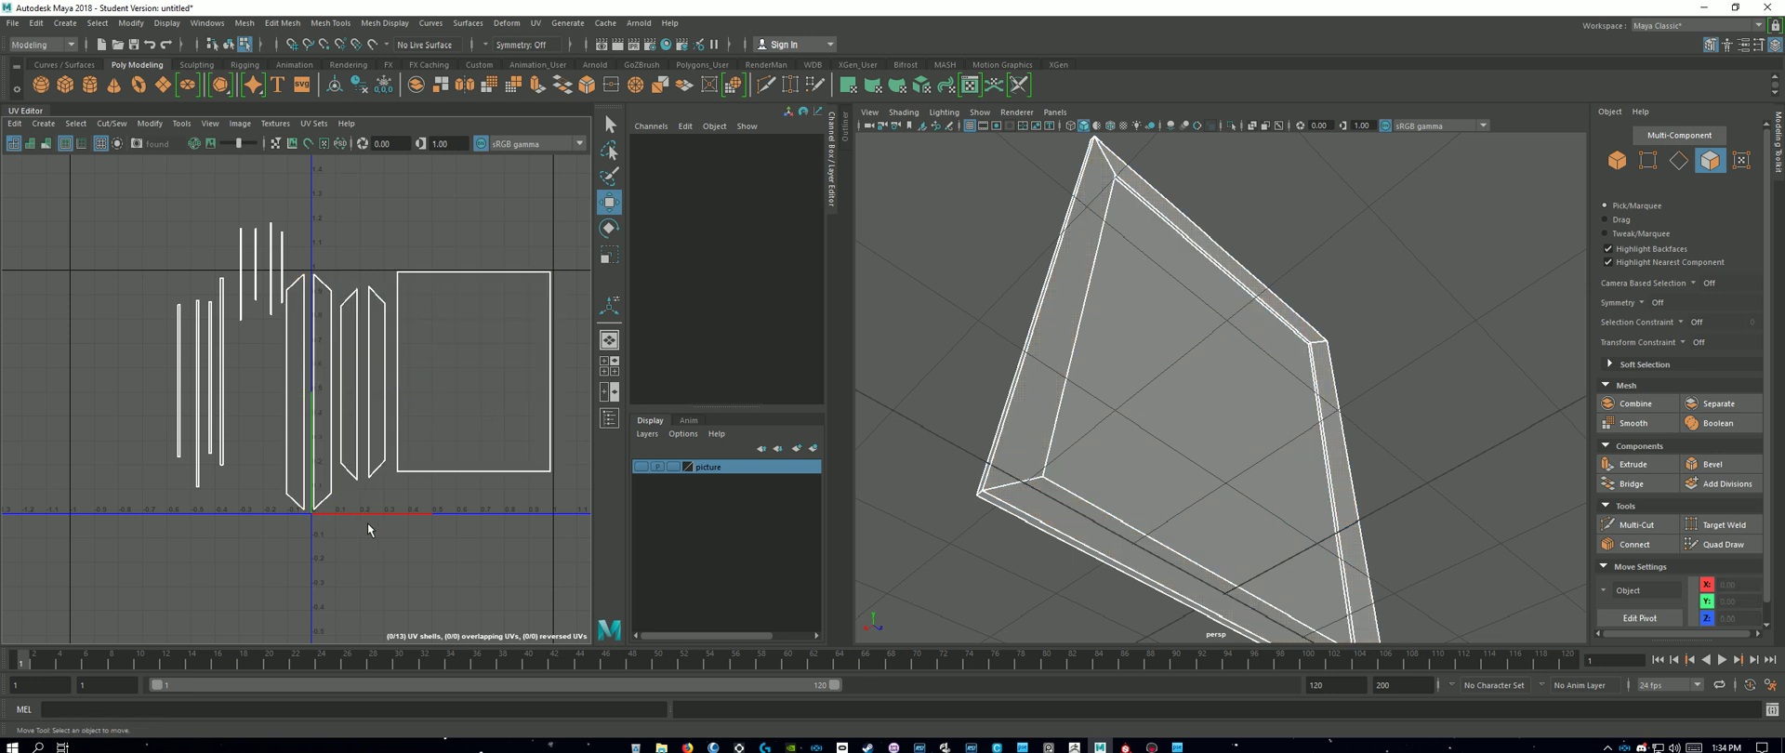
Step: Move the two short border strip shells close together, right beside the panel shell
{"action": "left_click", "coordinate": [377, 399]}
{"action": "left_click_drag", "start_coordinate": [482, 387], "coordinate": [461, 386]}
{"action": "left_click", "coordinate": [351, 368]}
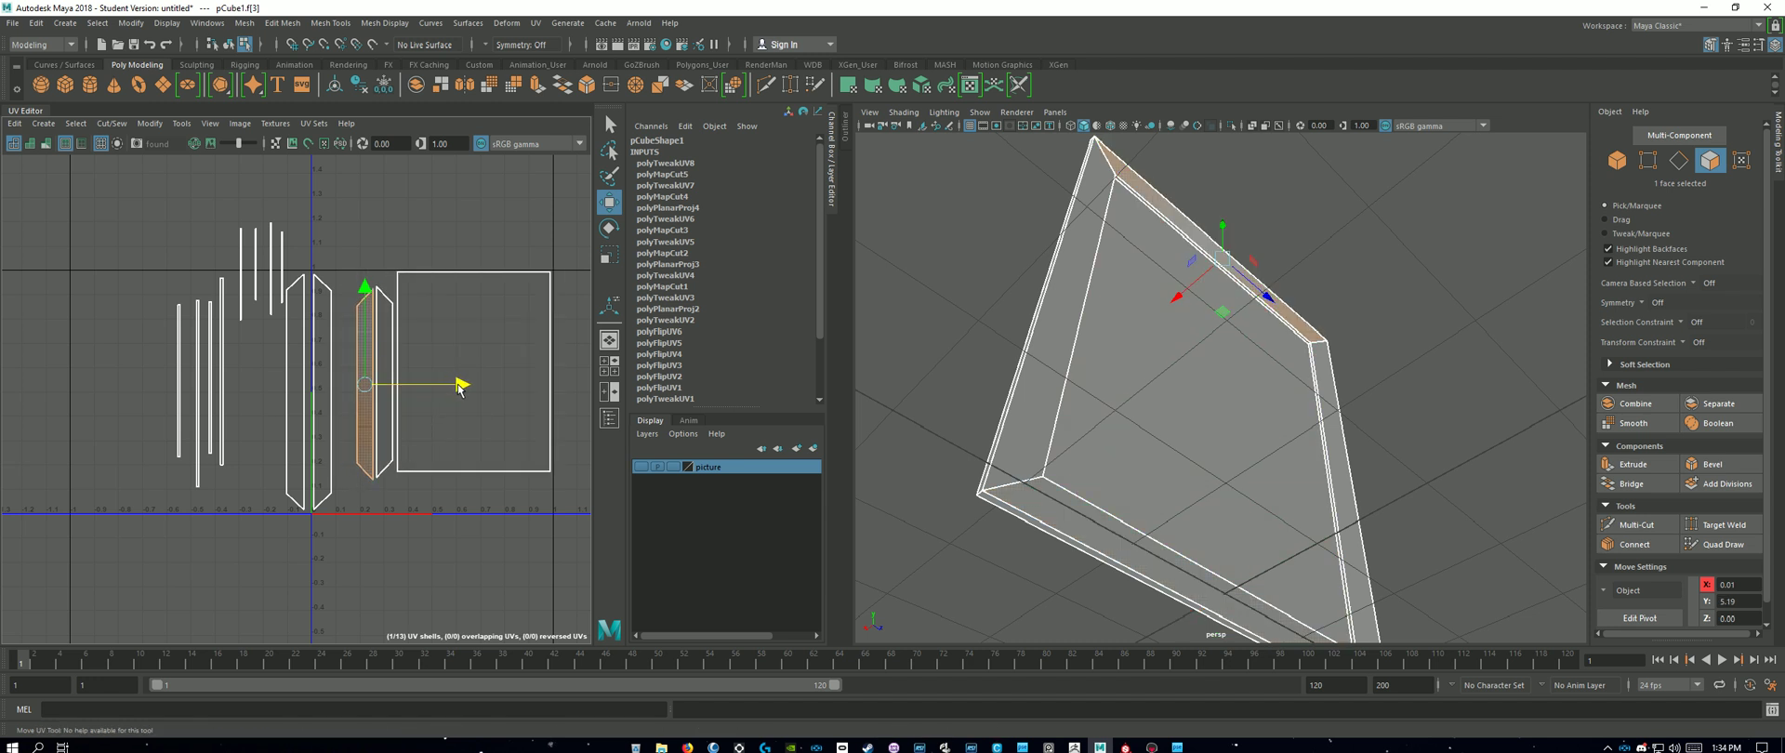
Step: Move the two long border strip shells fully inside the tile, side by side between its left boundary and the short strips
{"action": "left_click", "coordinate": [329, 395]}
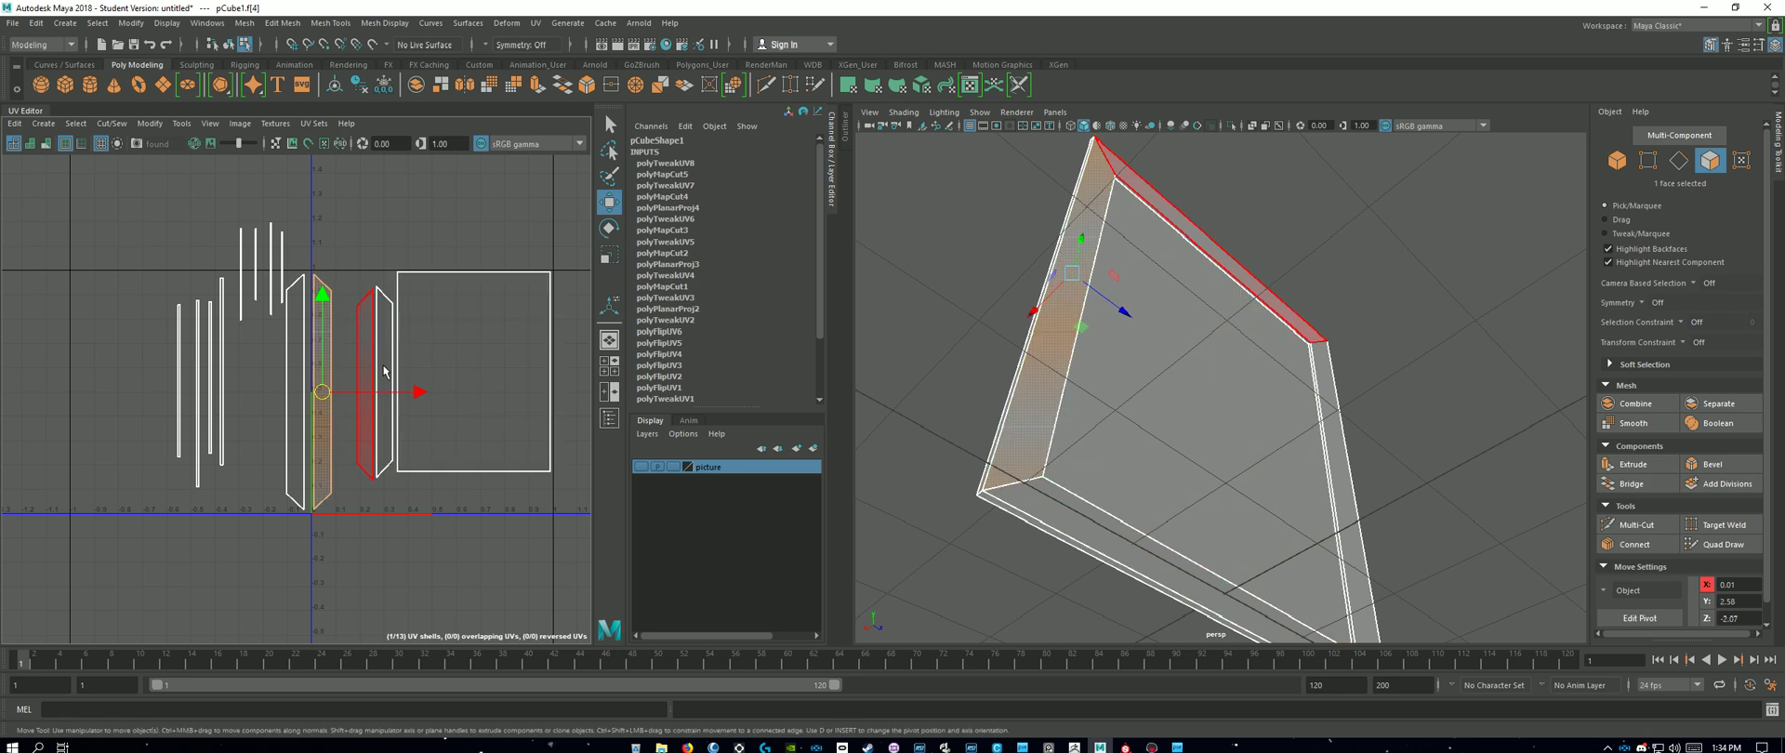
{"action": "left_click_drag", "start_coordinate": [419, 395], "coordinate": [417, 394]}
{"action": "left_click", "coordinate": [297, 380]}
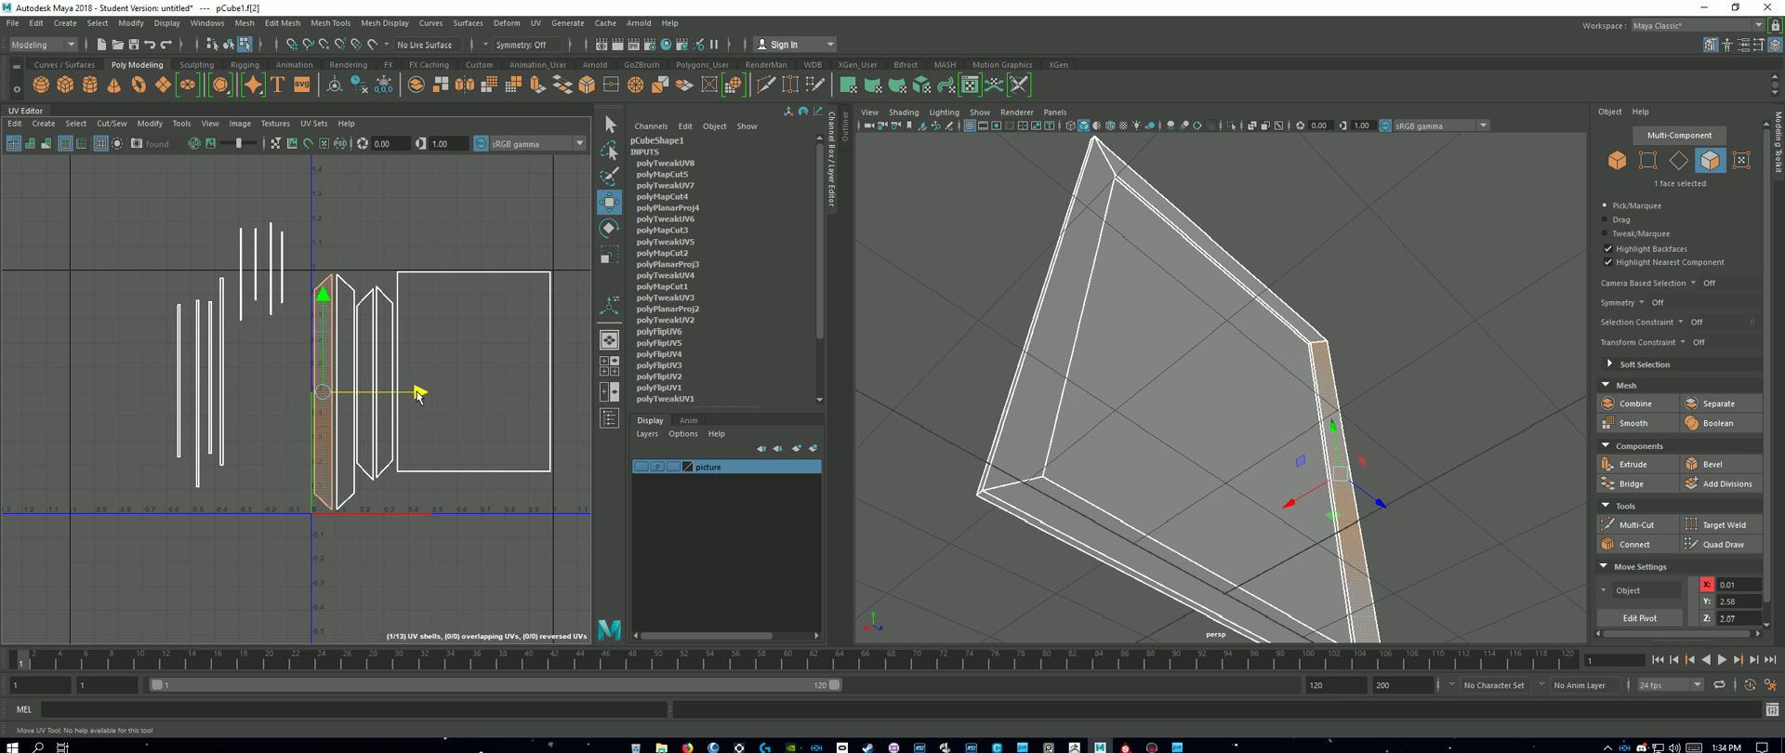
{"action": "scroll", "coordinate": [417, 394], "scroll_direction": "up", "scroll_amount": 3}
{"action": "scroll", "coordinate": [408, 409], "scroll_direction": "up", "scroll_amount": 2}
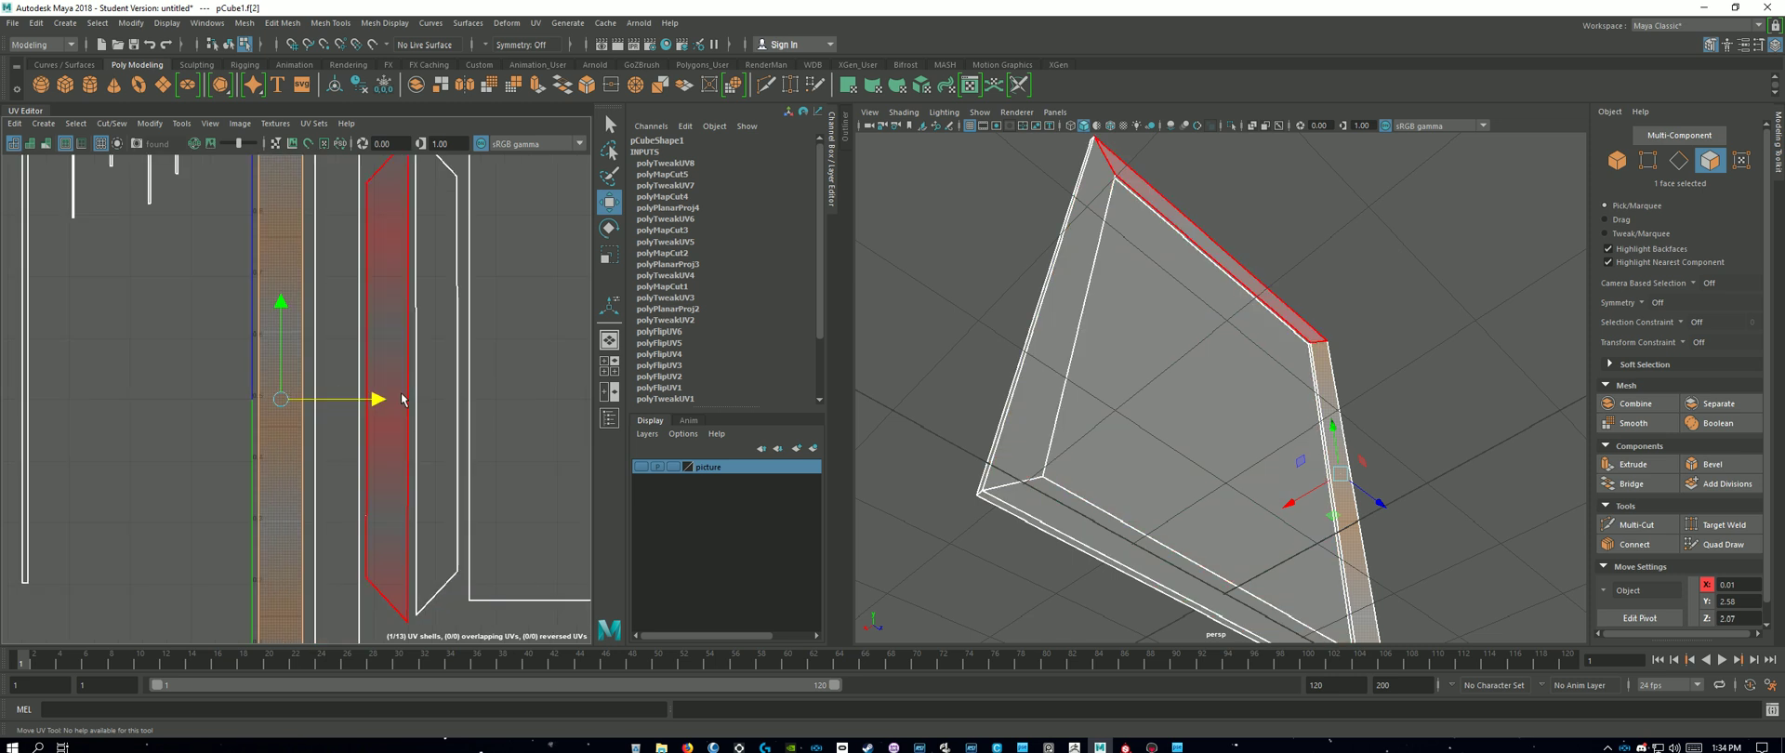
{"action": "scroll", "coordinate": [402, 399], "scroll_direction": "down", "scroll_amount": 2}
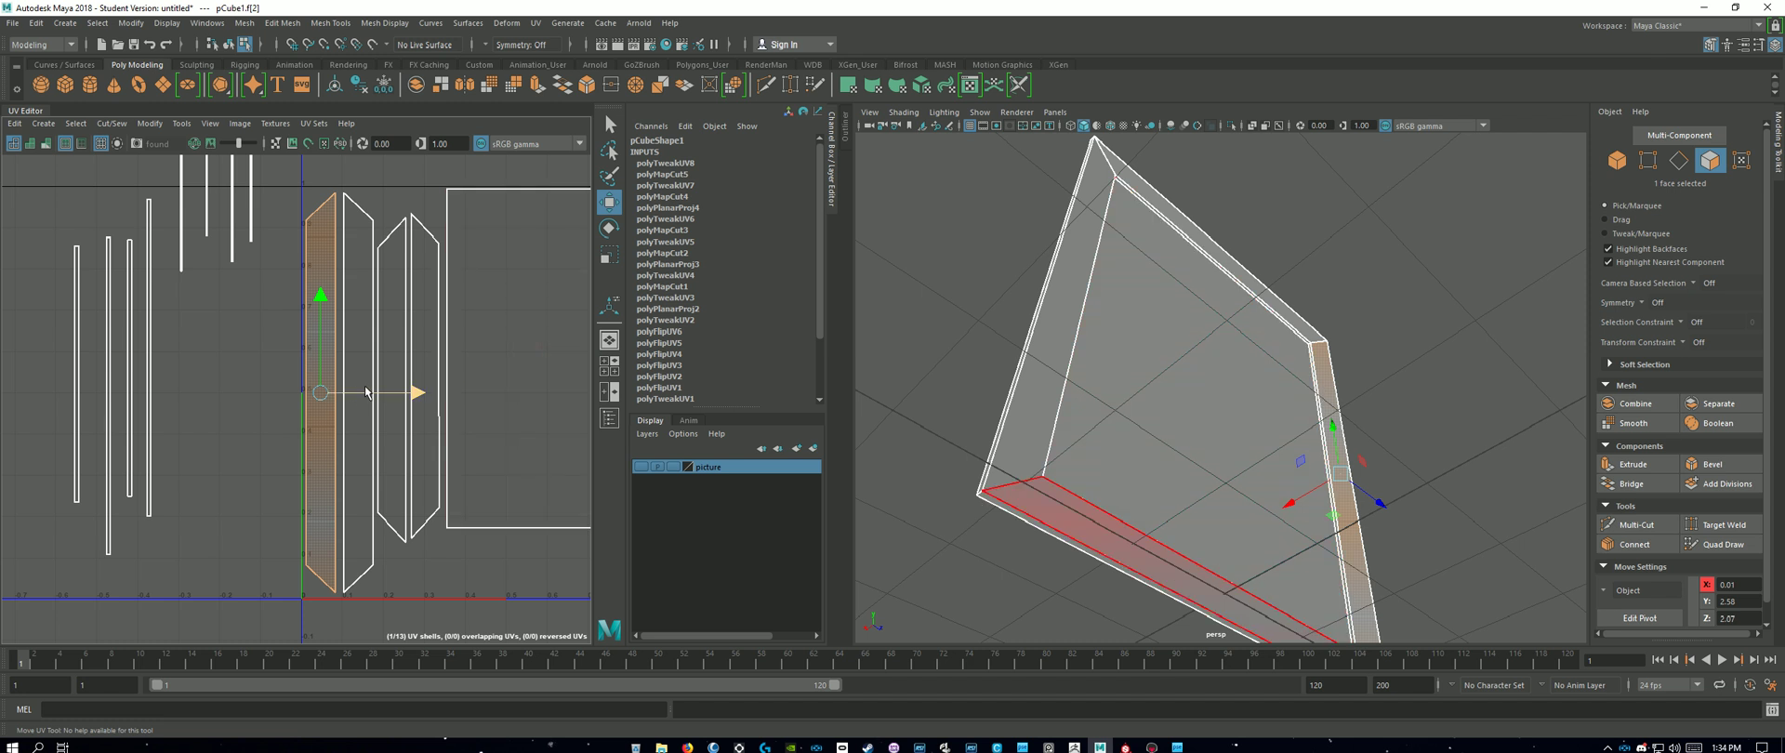
Step: Select all eight thin side strip UV shells outside the tile and rotate them together from vertical to horizontal
{"action": "scroll", "coordinate": [461, 404], "scroll_direction": "down", "scroll_amount": 3}
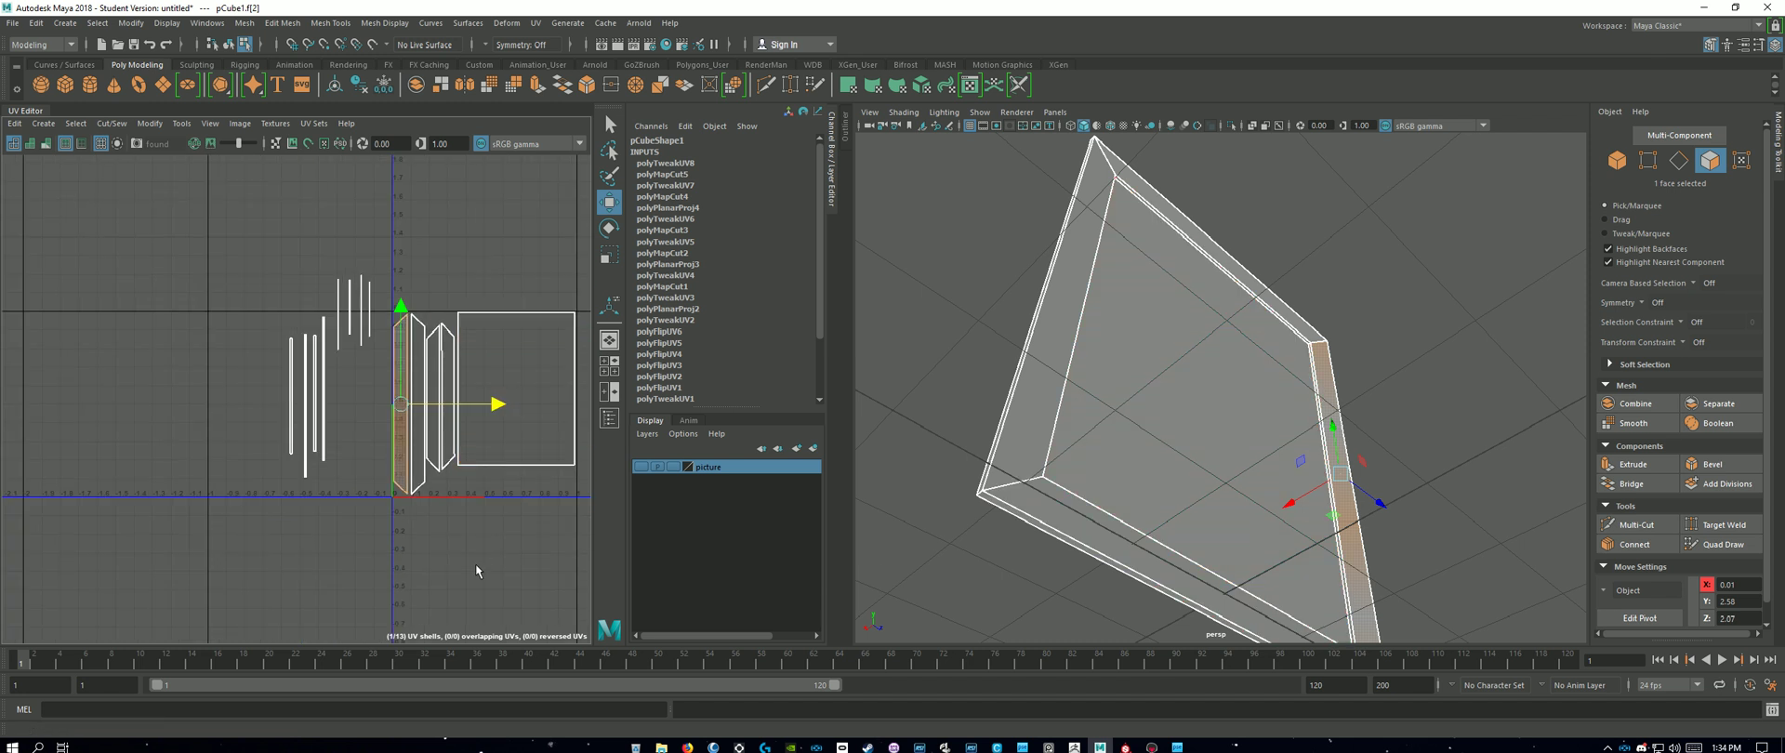
{"action": "scroll", "coordinate": [400, 479], "scroll_direction": "up", "scroll_amount": 2}
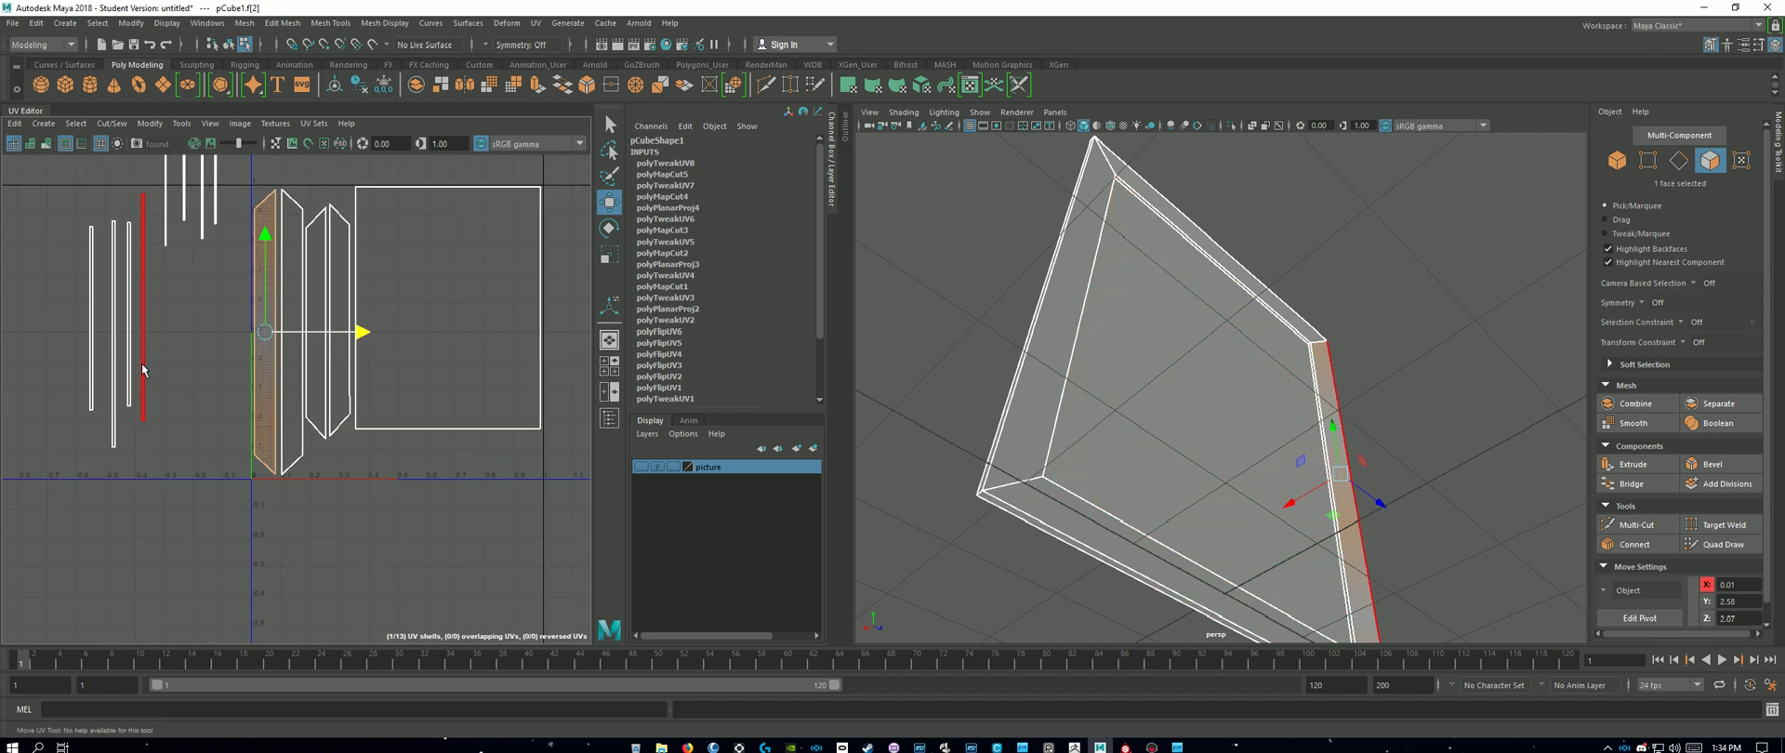
{"action": "left_click", "coordinate": [183, 431]}
{"action": "scroll", "coordinate": [183, 431], "scroll_direction": "down", "scroll_amount": 2}
{"action": "left_click_drag", "start_coordinate": [44, 191], "coordinate": [329, 232]}
{"action": "key", "text": "e"}
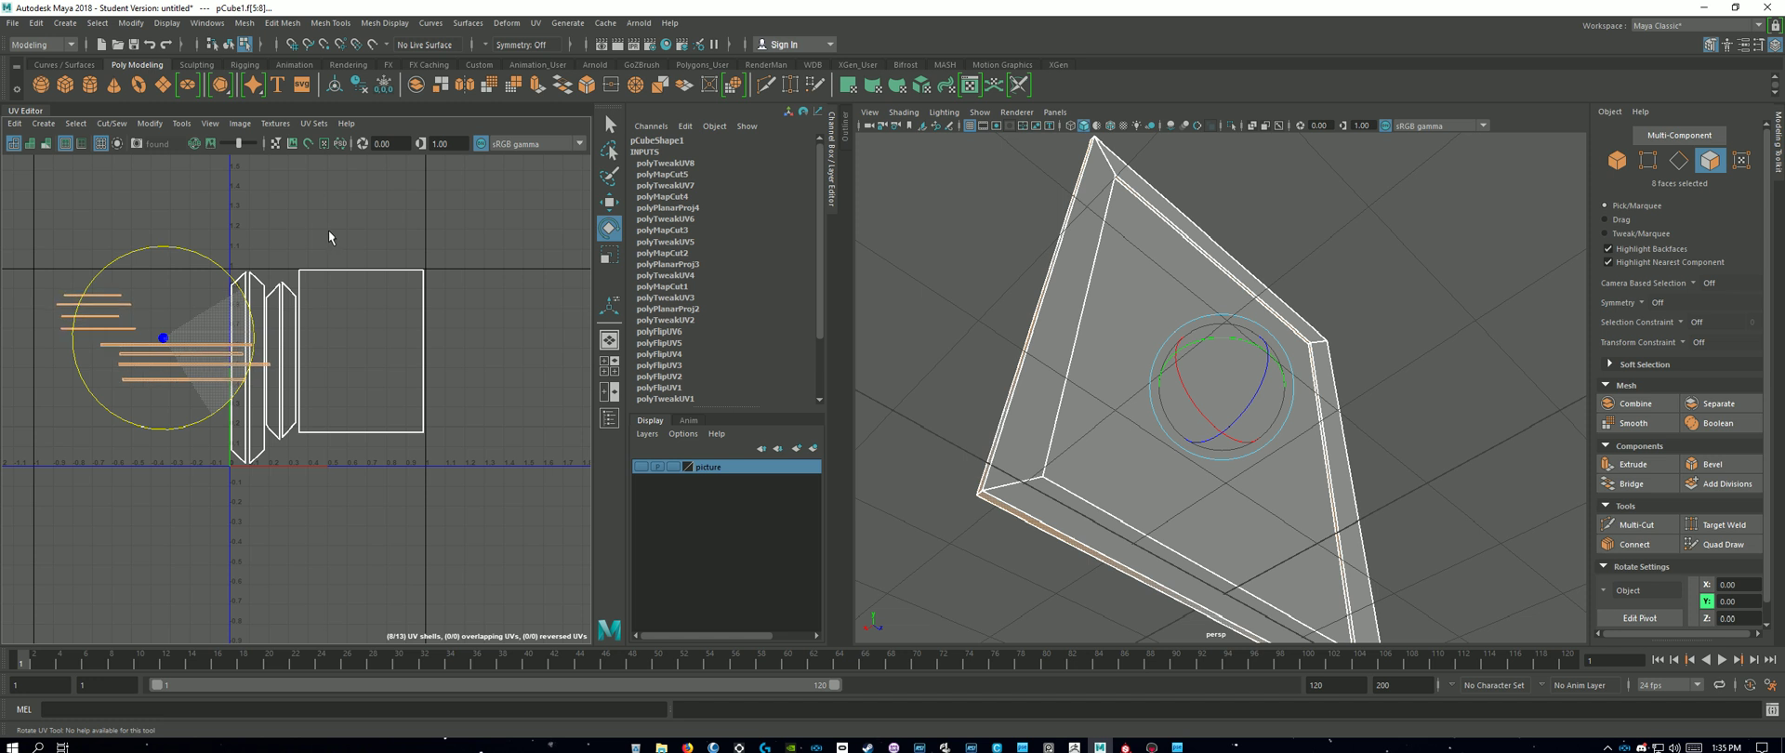
Step: Move the eight horizontal side strip shells together along U until they are clear of the border strips and the 0–1 tile
{"action": "key", "text": "f"}
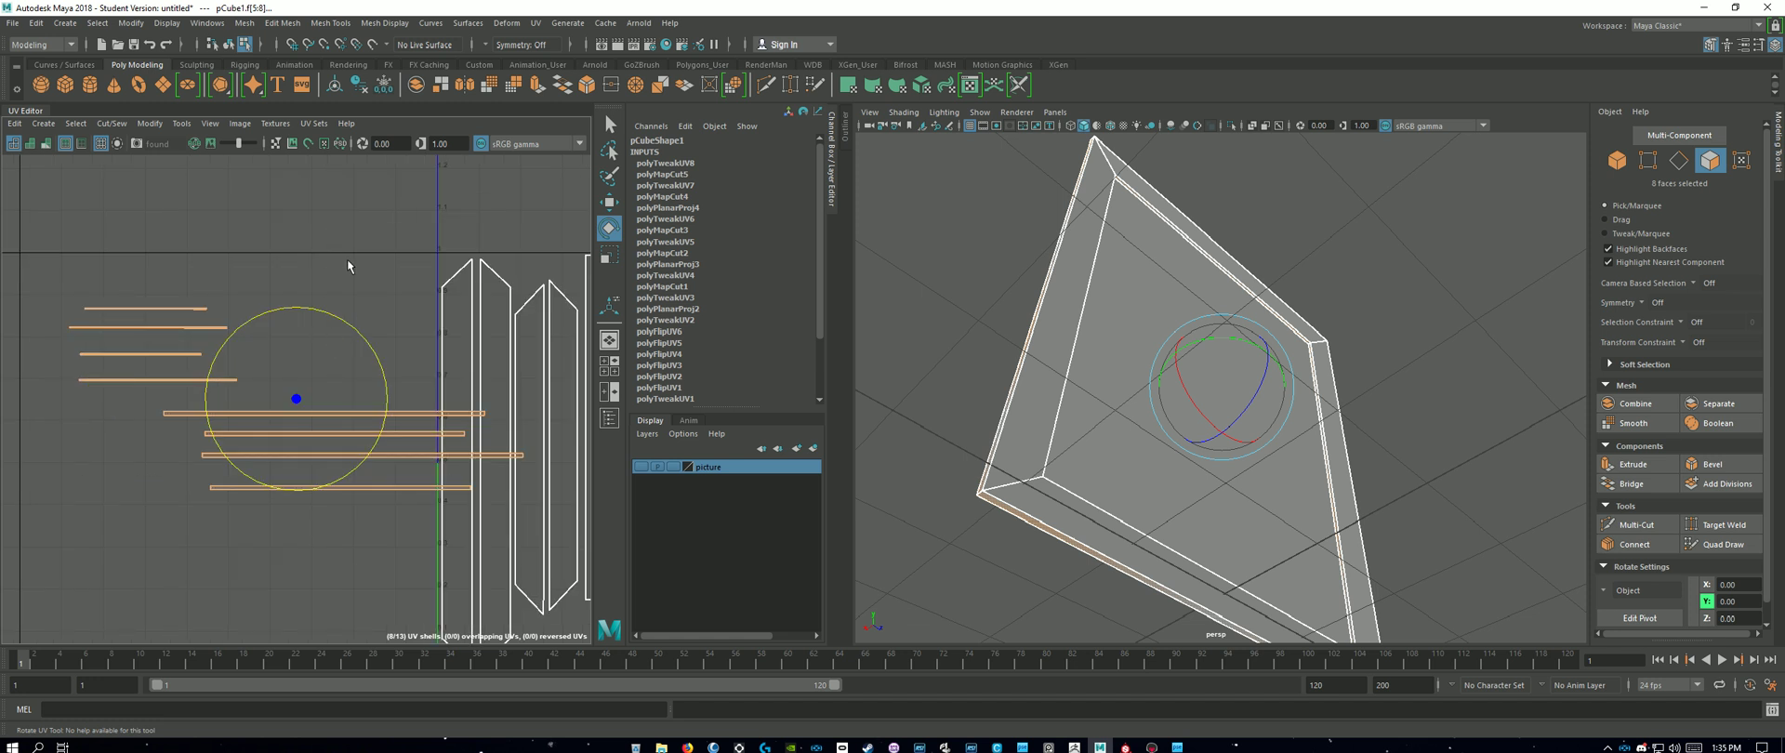
{"action": "left_click", "coordinate": [348, 264]}
{"action": "scroll", "coordinate": [415, 352], "scroll_direction": "down", "scroll_amount": 4}
{"action": "middle_click_drag", "start_coordinate": [389, 554], "coordinate": [274, 530], "text": "alt"}
{"action": "left_click_drag", "start_coordinate": [80, 252], "coordinate": [287, 456]}
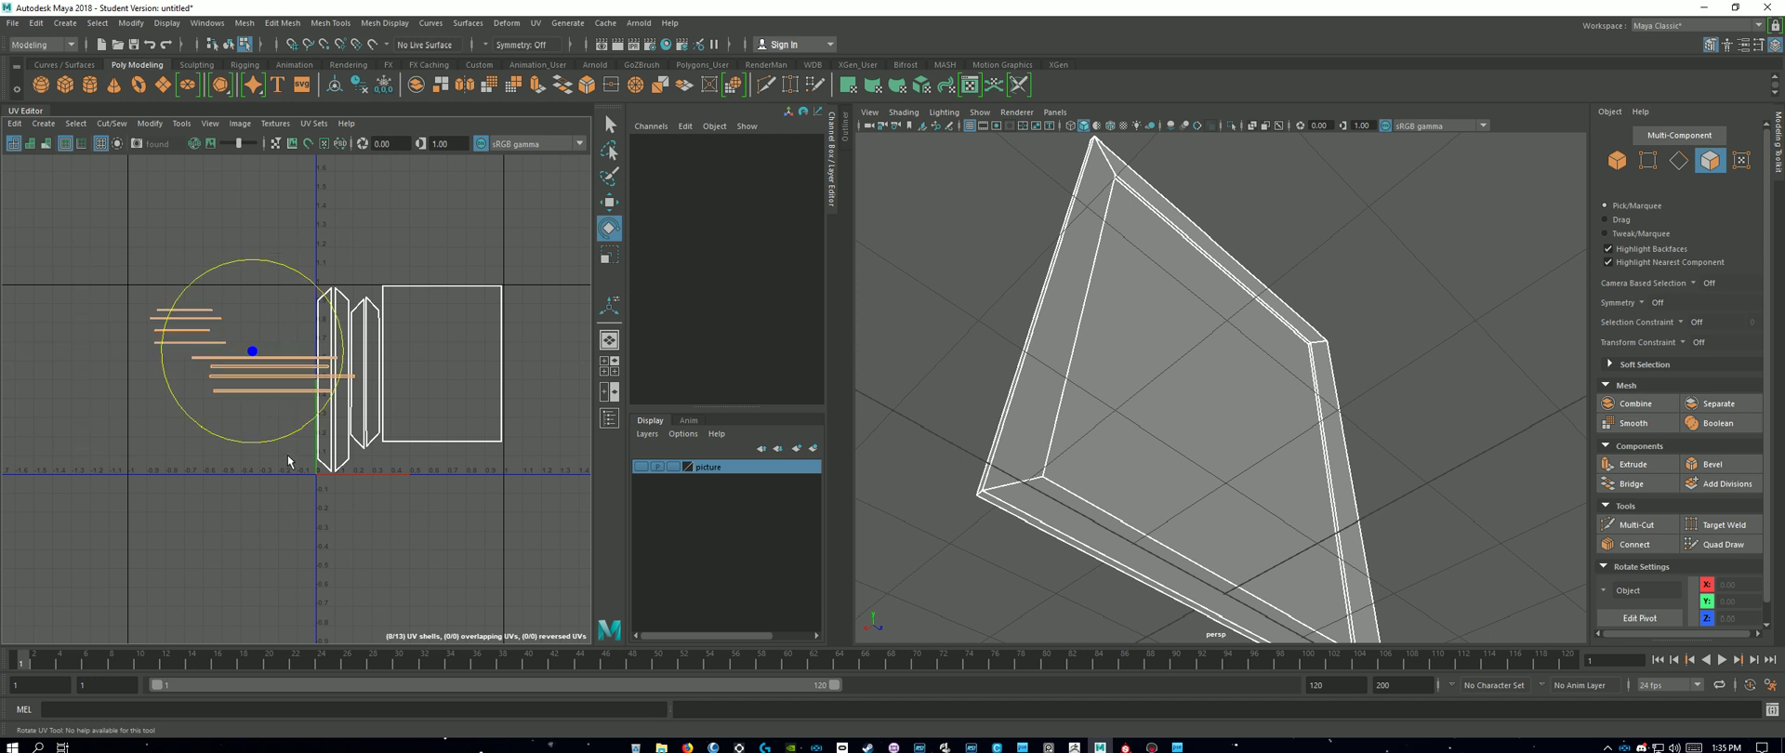
{"action": "key", "text": "w"}
{"action": "left_click_drag", "start_coordinate": [339, 352], "coordinate": [272, 351]}
{"action": "left_click", "coordinate": [297, 448]}
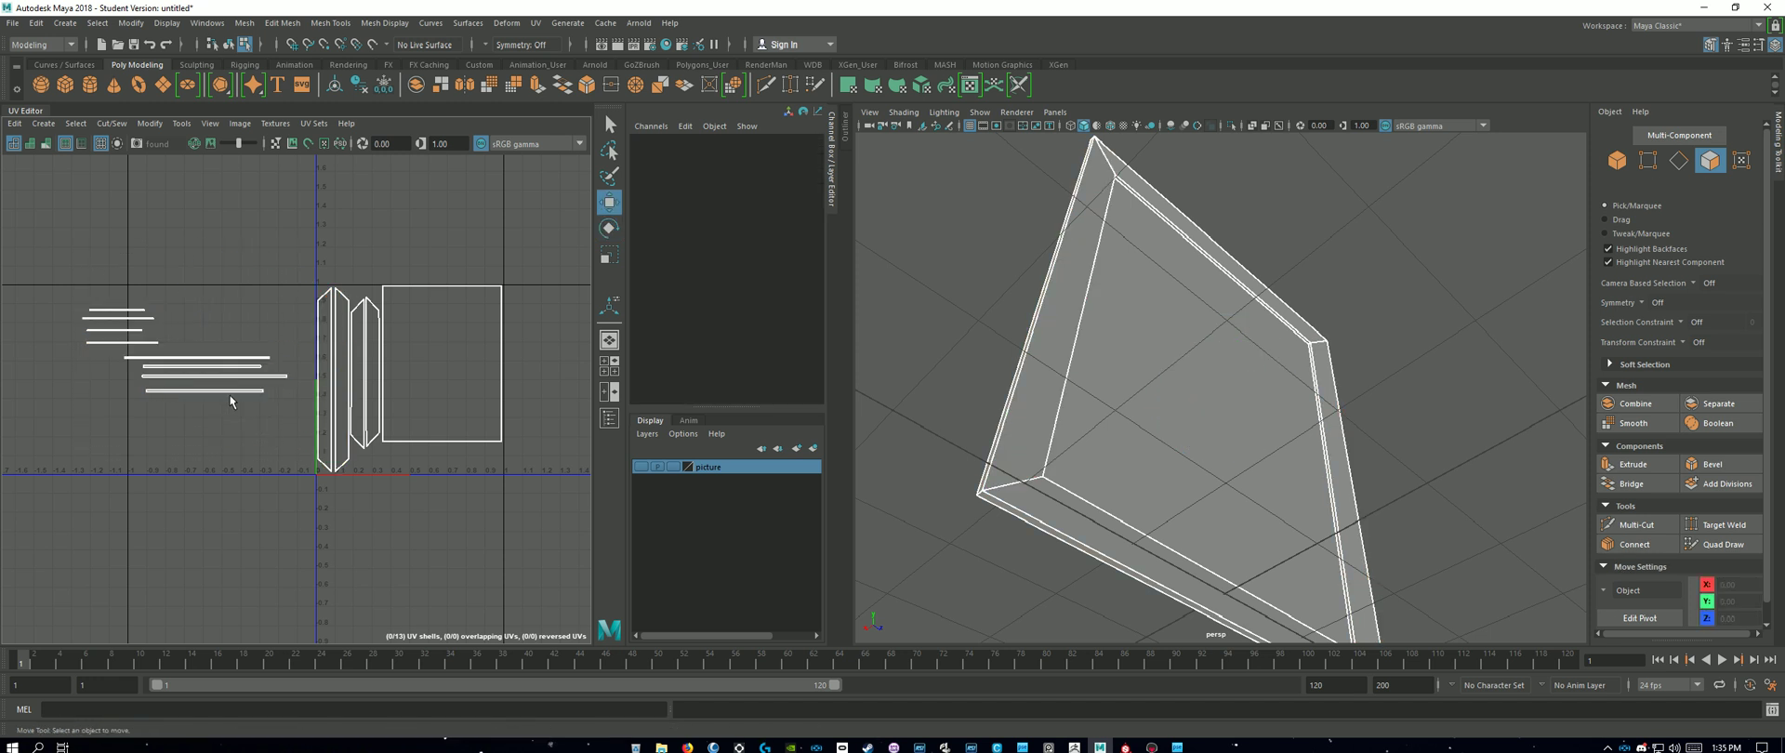
Step: Move the frame's top outer side strip shell just above the V=0 line, aligned beneath the panel shell
{"action": "left_click", "coordinate": [229, 392]}
{"action": "left_click_drag", "start_coordinate": [206, 296], "coordinate": [231, 374]}
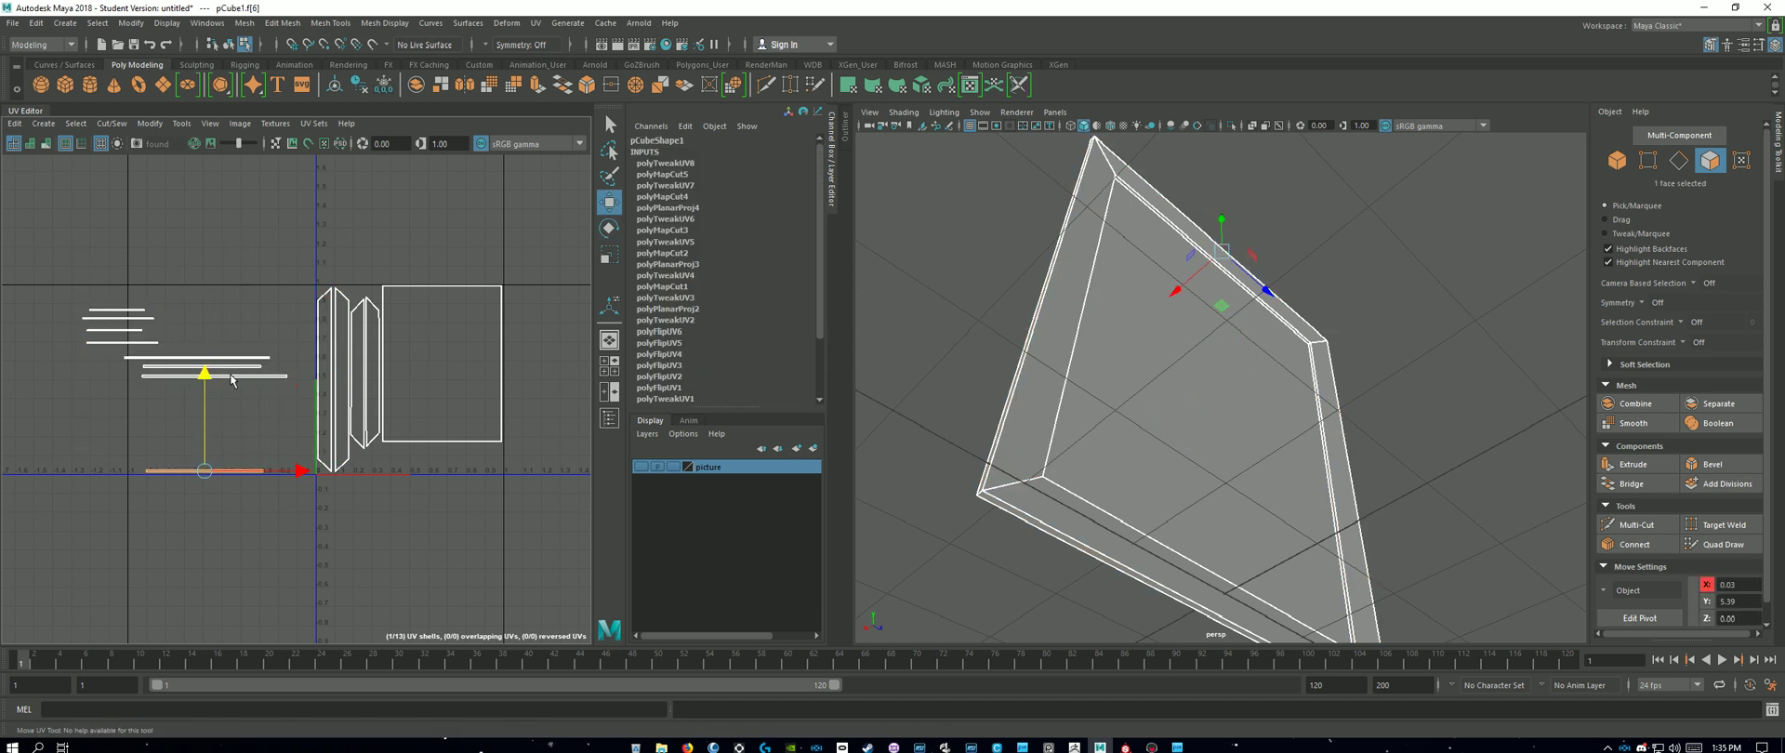
{"action": "left_click_drag", "start_coordinate": [295, 462], "coordinate": [532, 462]}
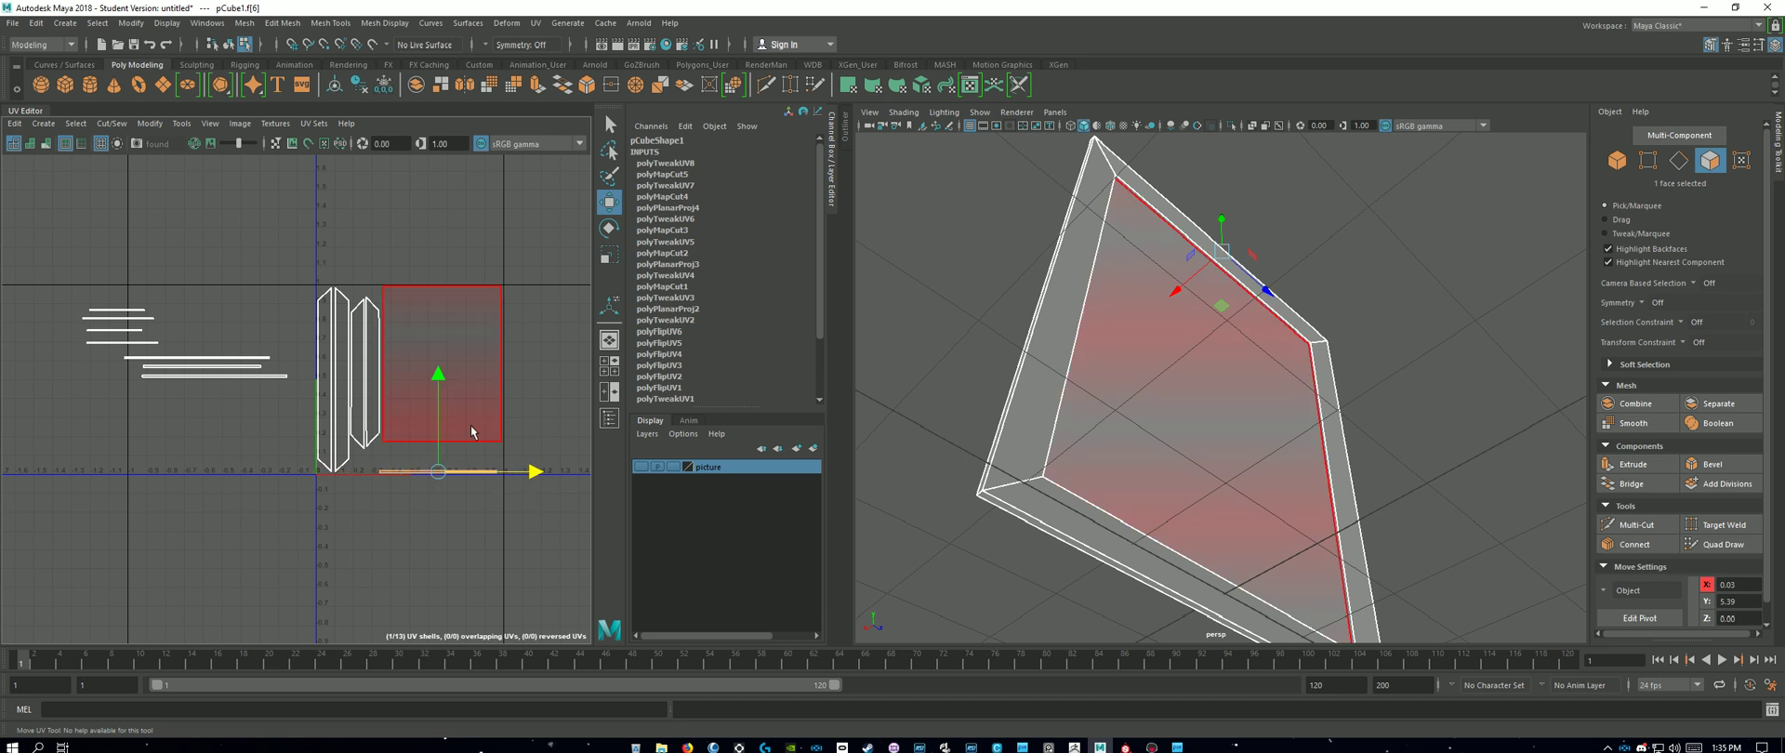
{"action": "left_click_drag", "start_coordinate": [437, 377], "coordinate": [437, 373]}
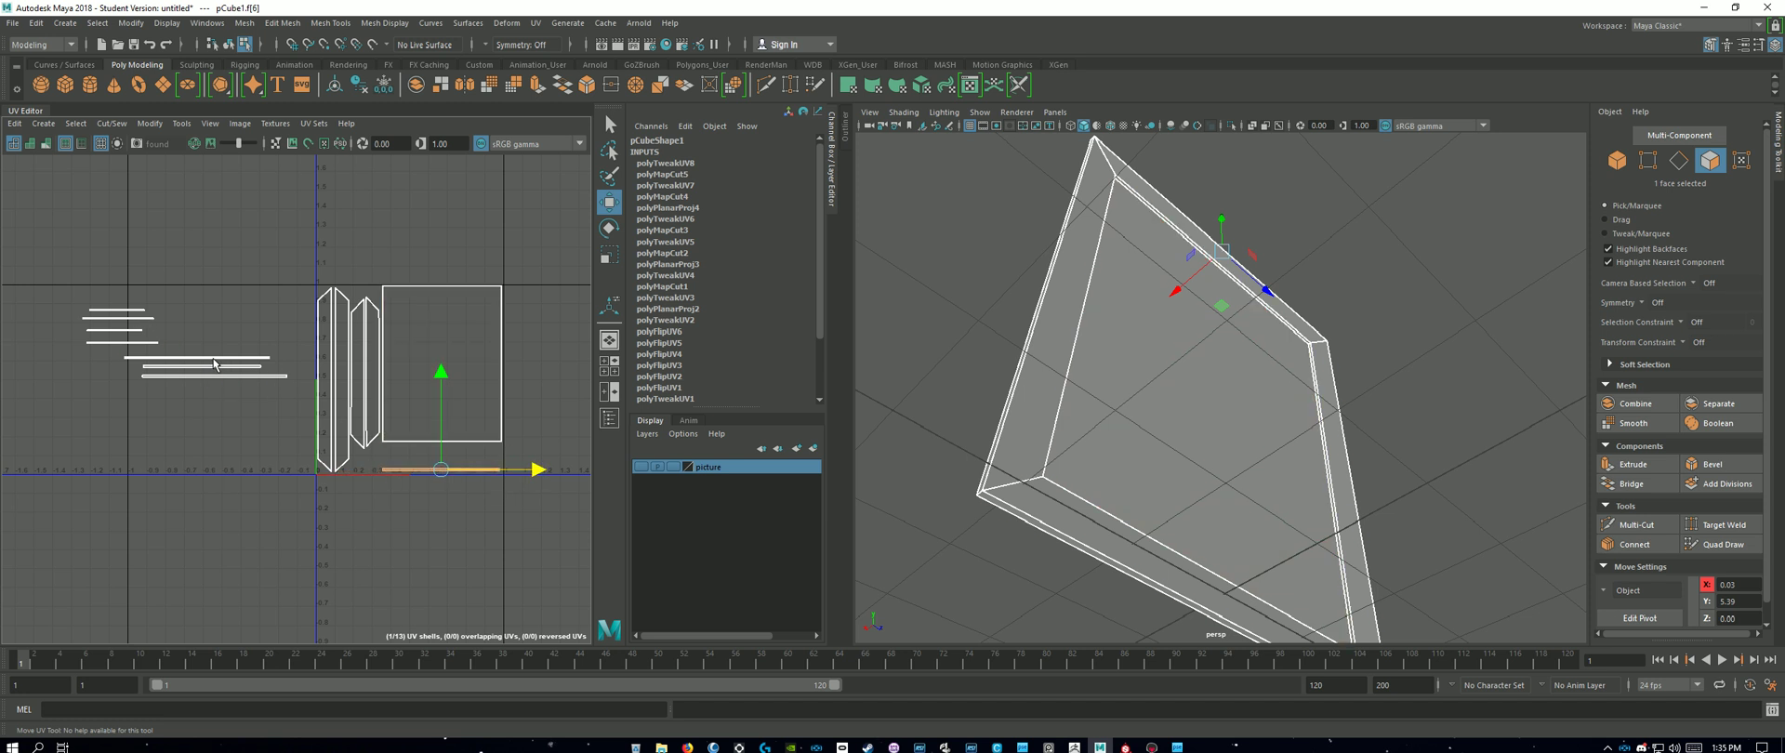
Step: Move the first long outer side strip shell inside the tile, directly above the short strip at its lower edge
{"action": "left_click", "coordinate": [213, 359]}
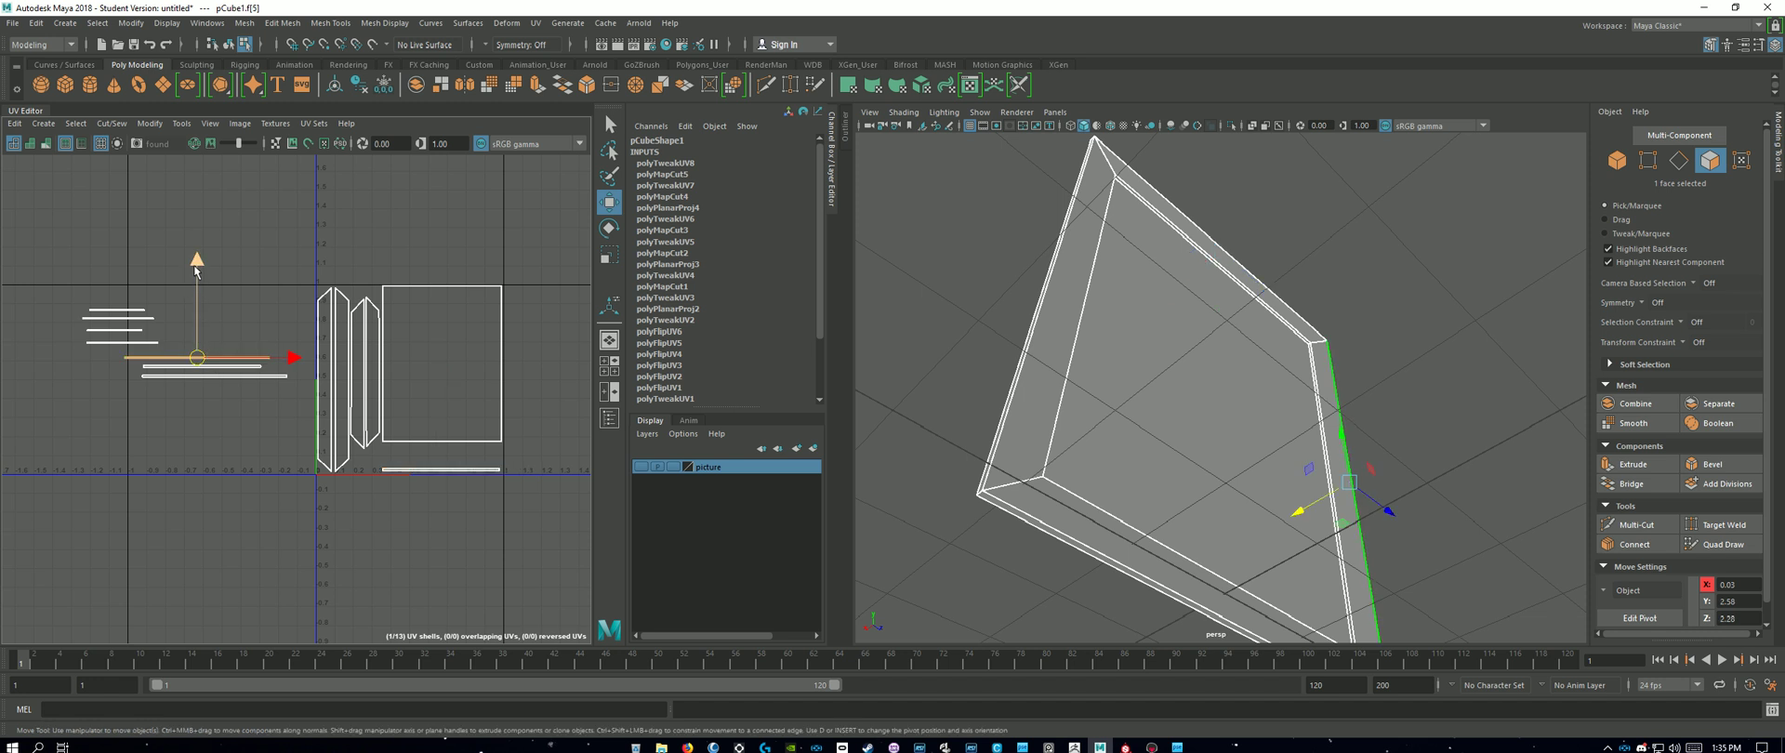
{"action": "left_click_drag", "start_coordinate": [195, 268], "coordinate": [396, 367]}
{"action": "left_click_drag", "start_coordinate": [299, 463], "coordinate": [534, 473]}
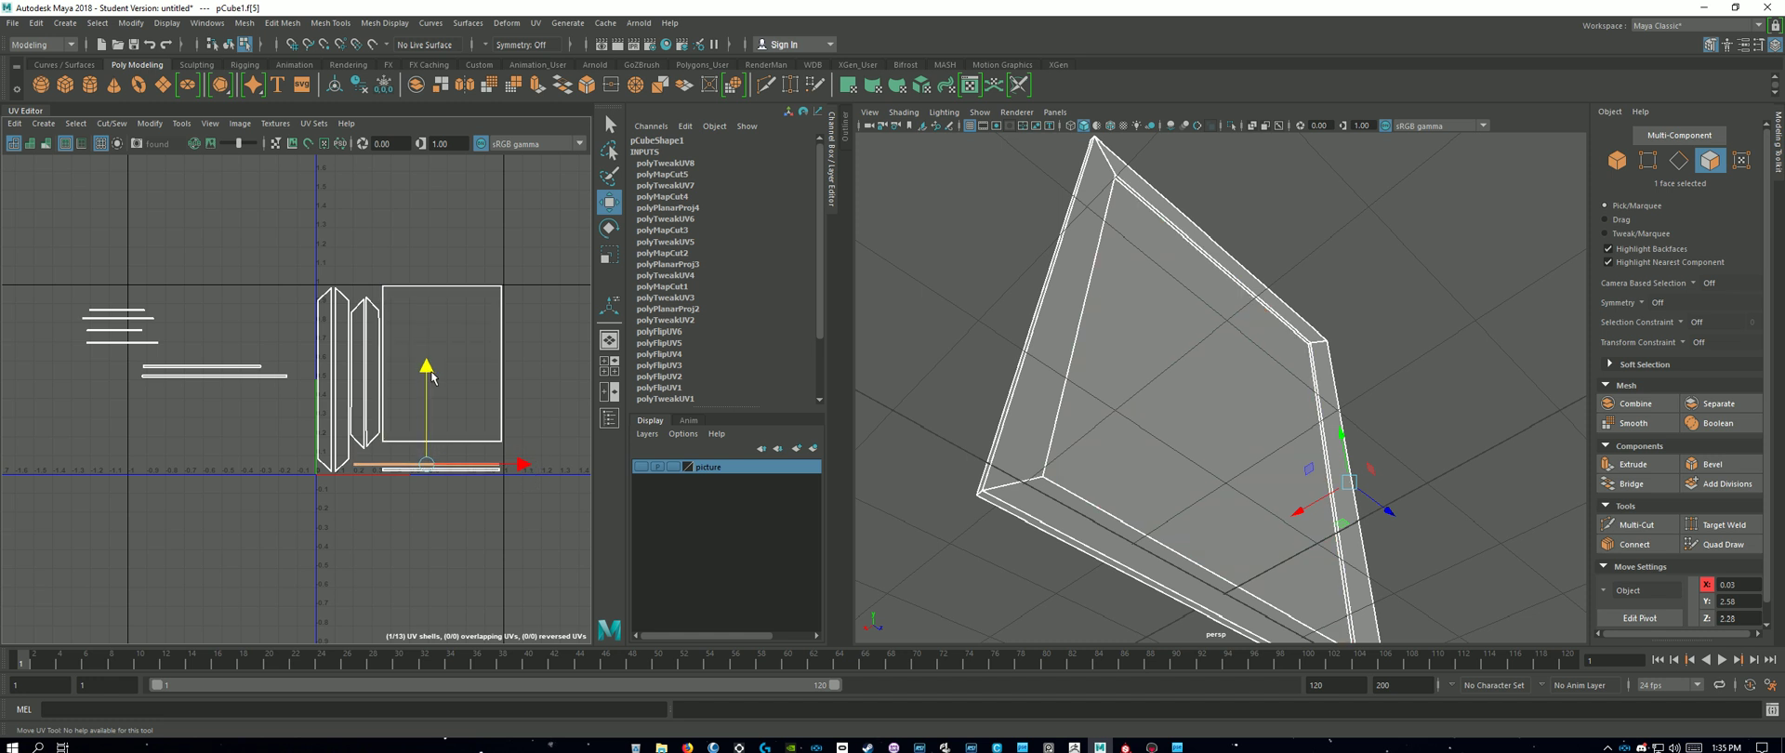
Step: Stack the second long outer side strip shell above the first one, beneath the panel shell
{"action": "left_click", "coordinate": [235, 377]}
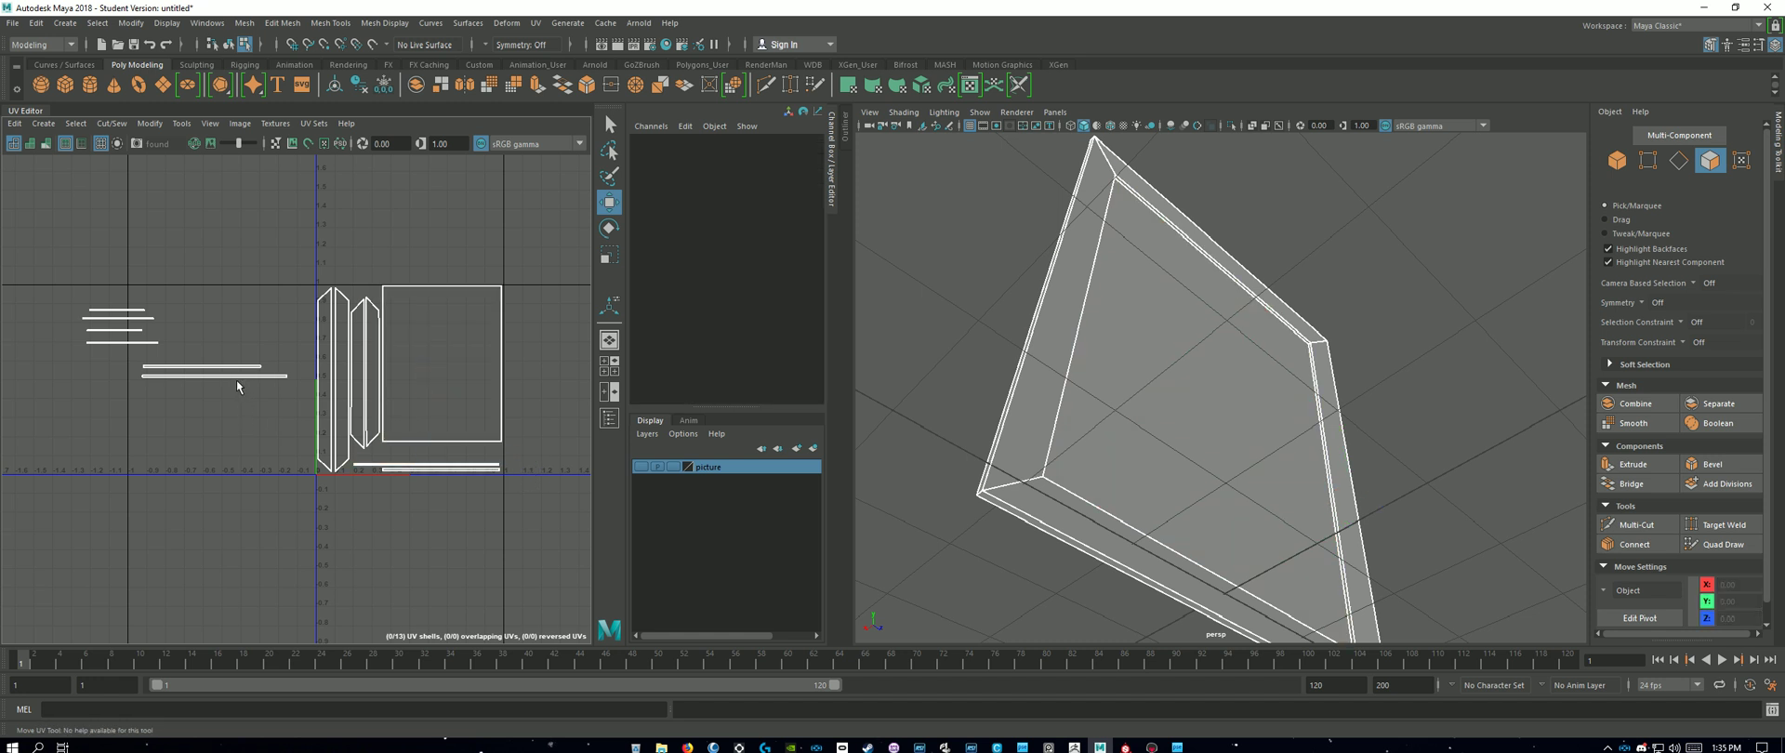
{"action": "left_click_drag", "start_coordinate": [216, 377], "coordinate": [215, 375]}
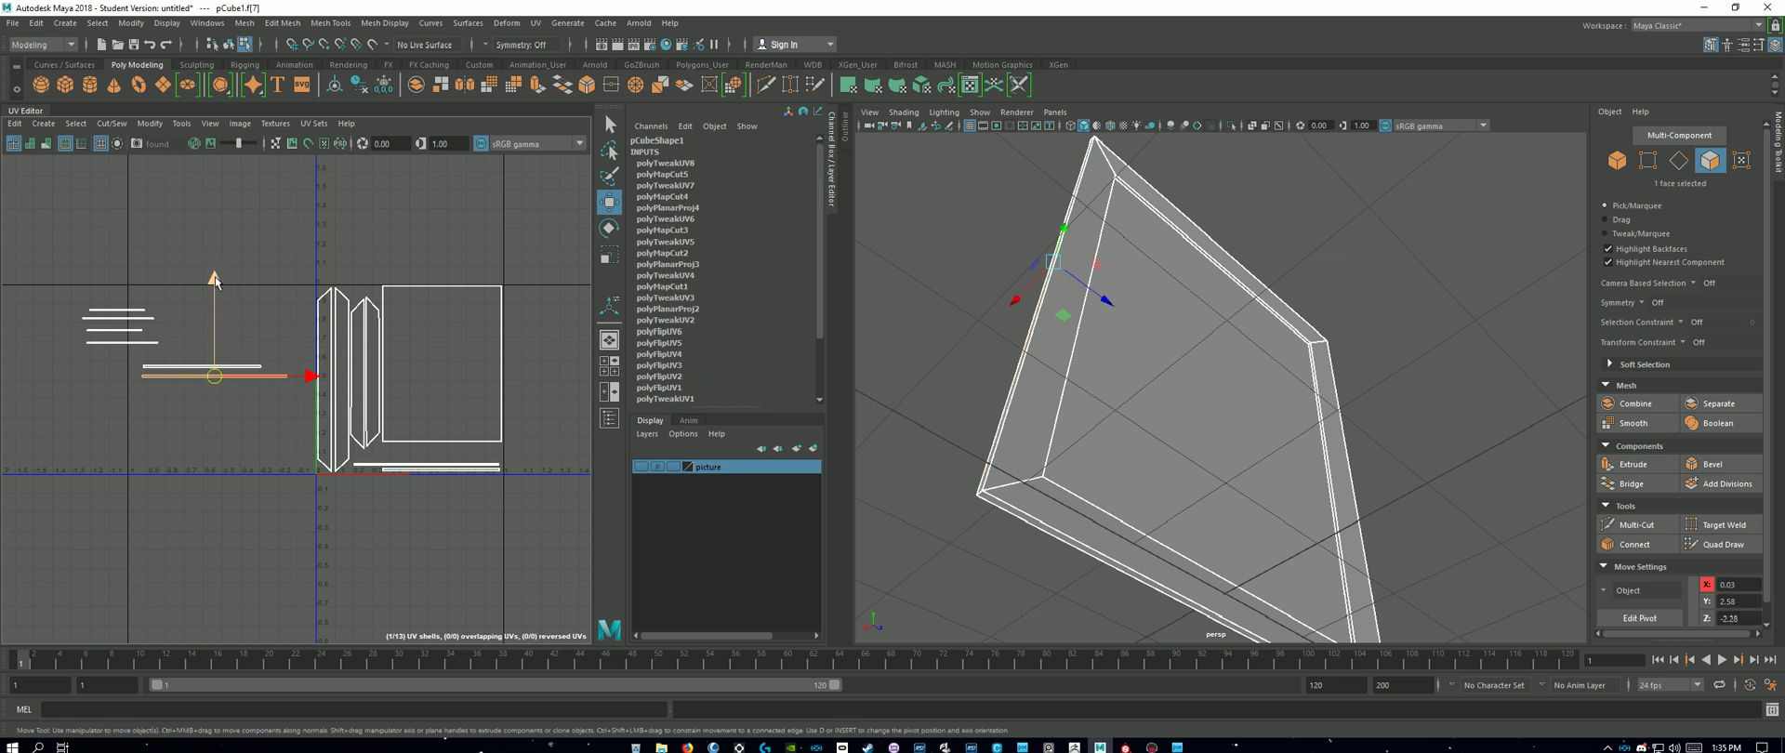
{"action": "left_click_drag", "start_coordinate": [216, 281], "coordinate": [253, 364]}
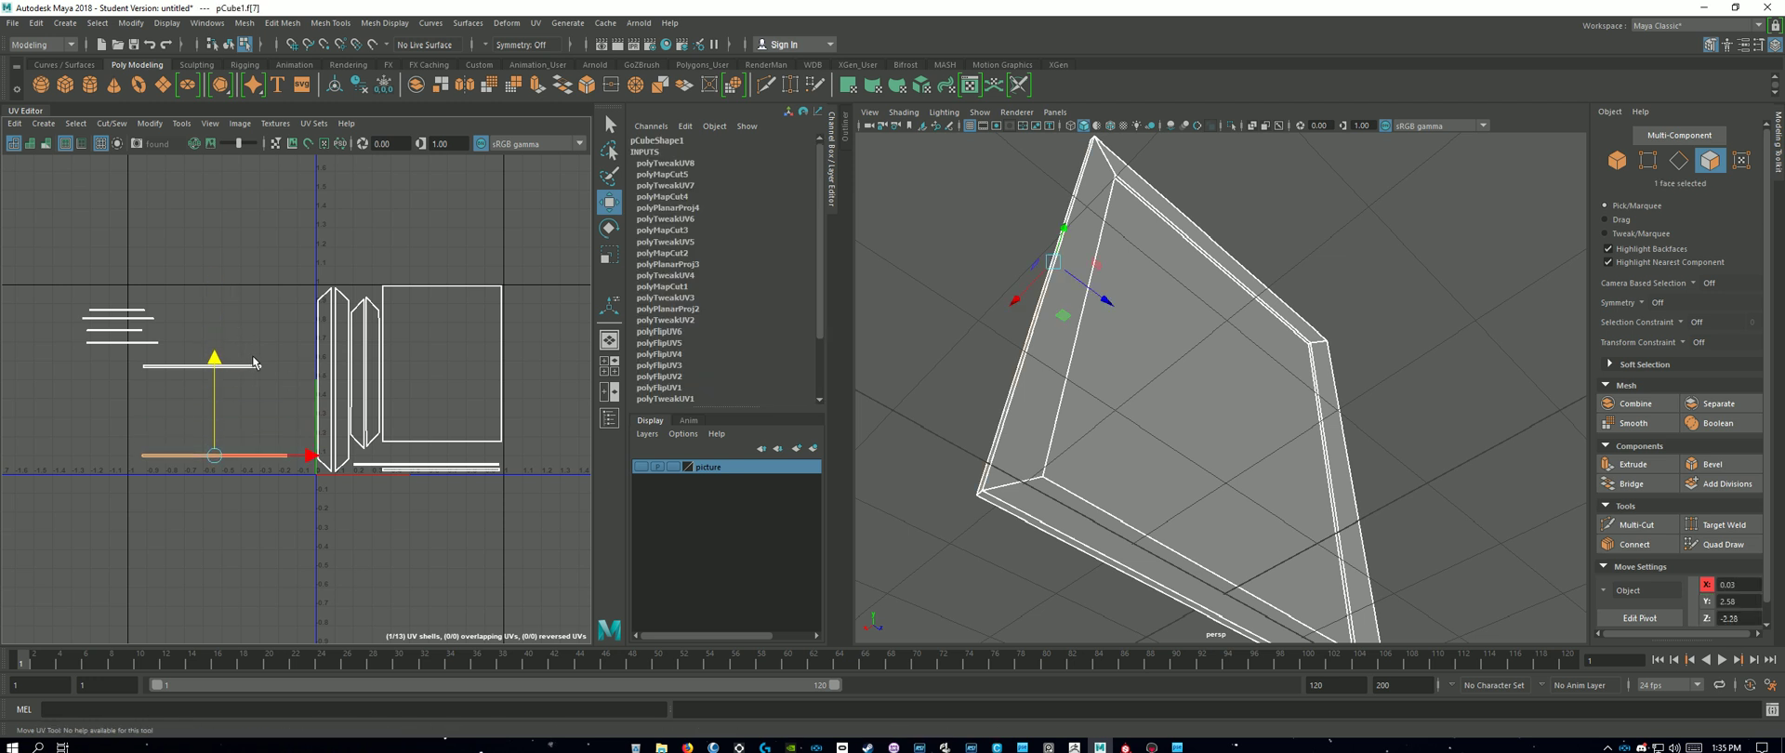
{"action": "left_click_drag", "start_coordinate": [309, 455], "coordinate": [531, 455]}
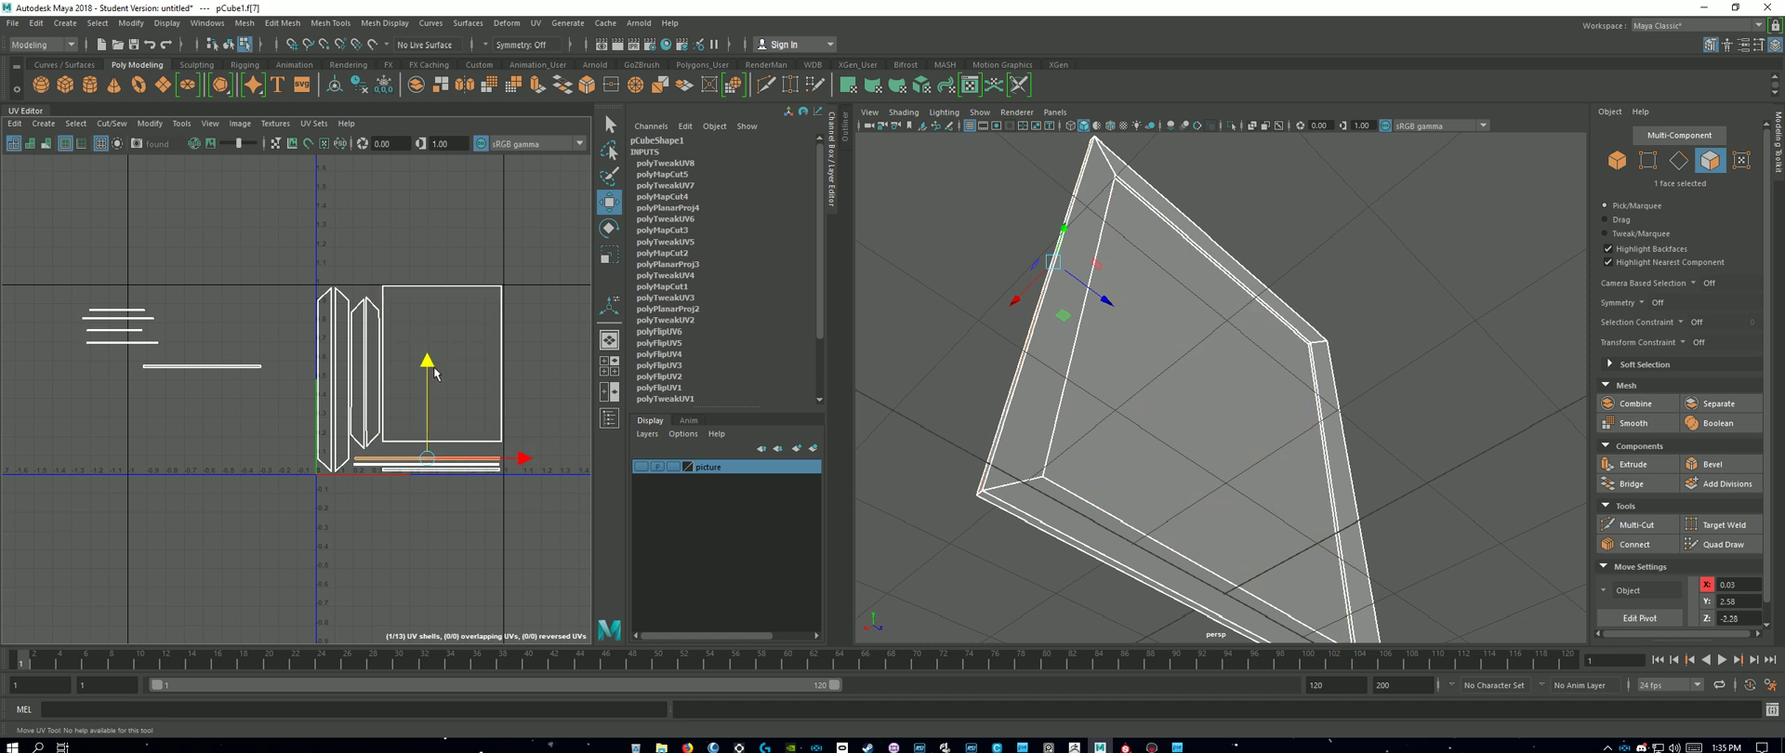
Step: Place the frame's bottom outer side strip shell on top of the strip stack, between the long strips and the panel shell
{"action": "left_click", "coordinate": [216, 365]}
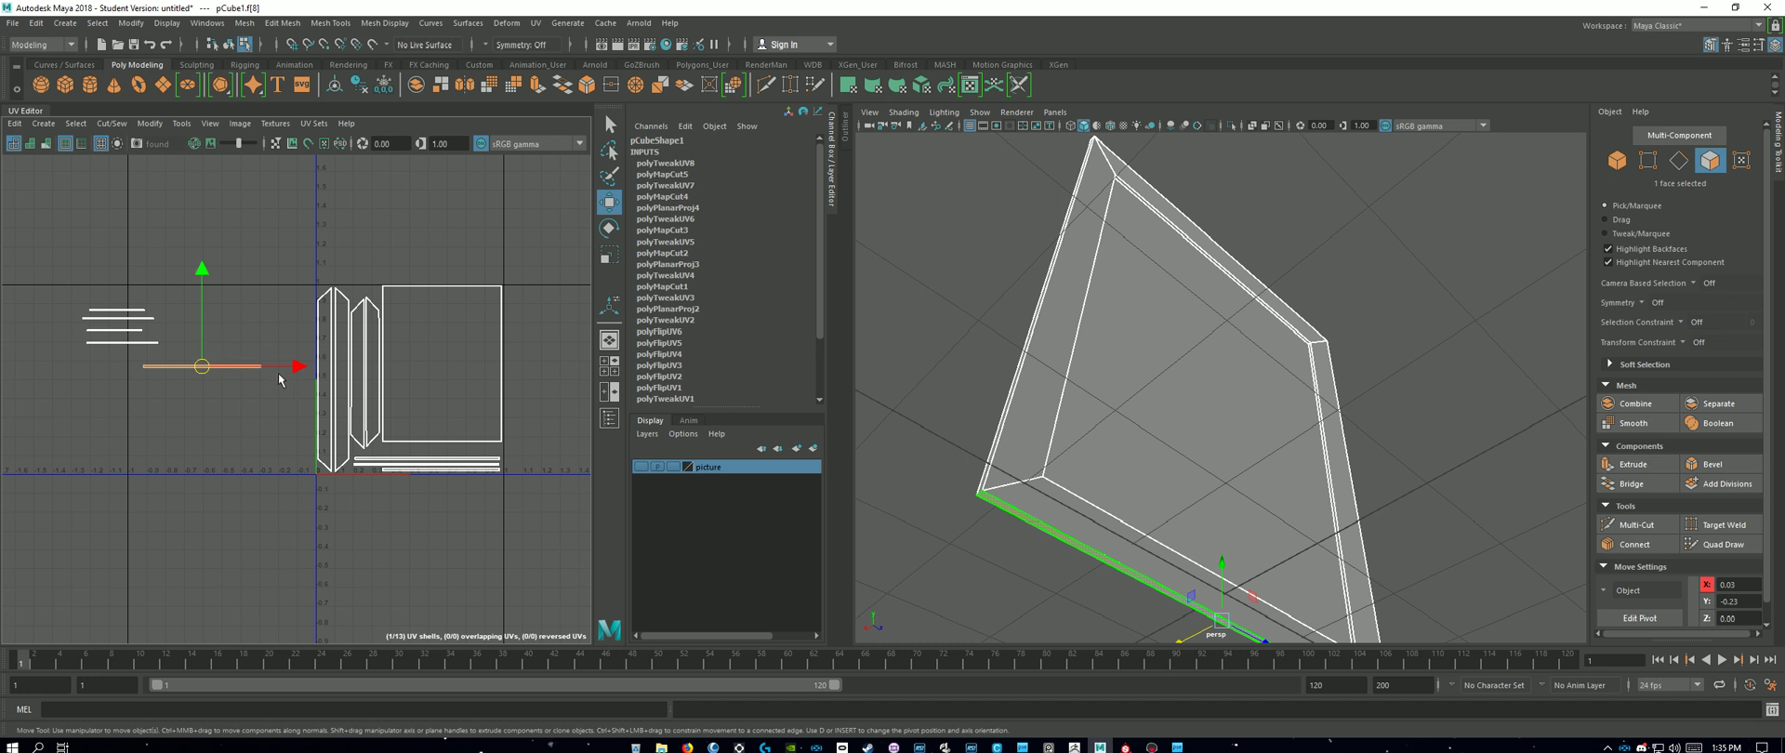
{"action": "left_click_drag", "start_coordinate": [279, 379], "coordinate": [532, 393]}
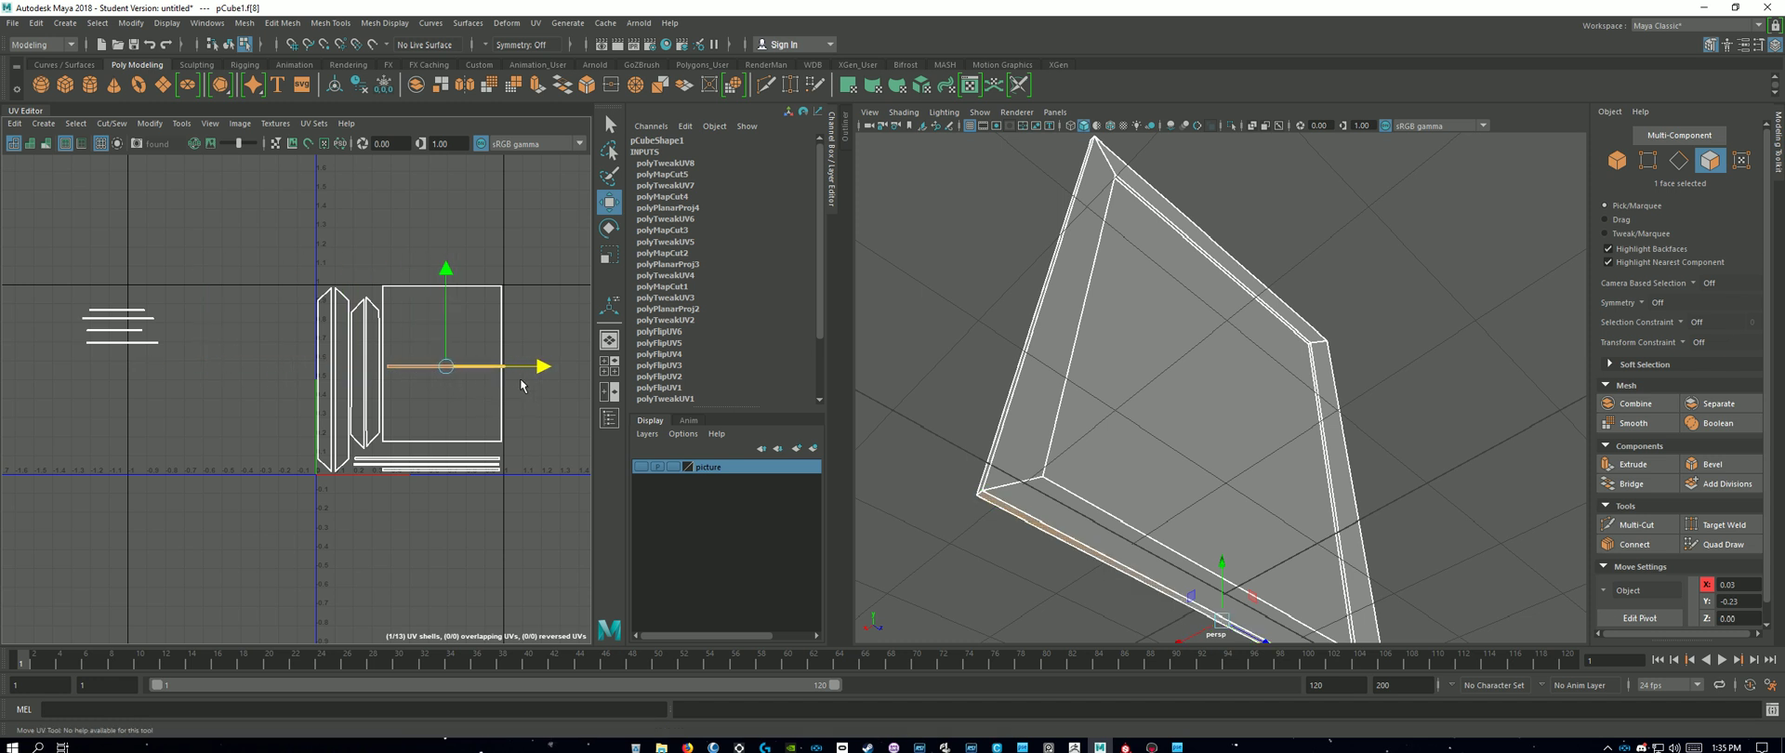
{"action": "left_click_drag", "start_coordinate": [447, 273], "coordinate": [447, 358]}
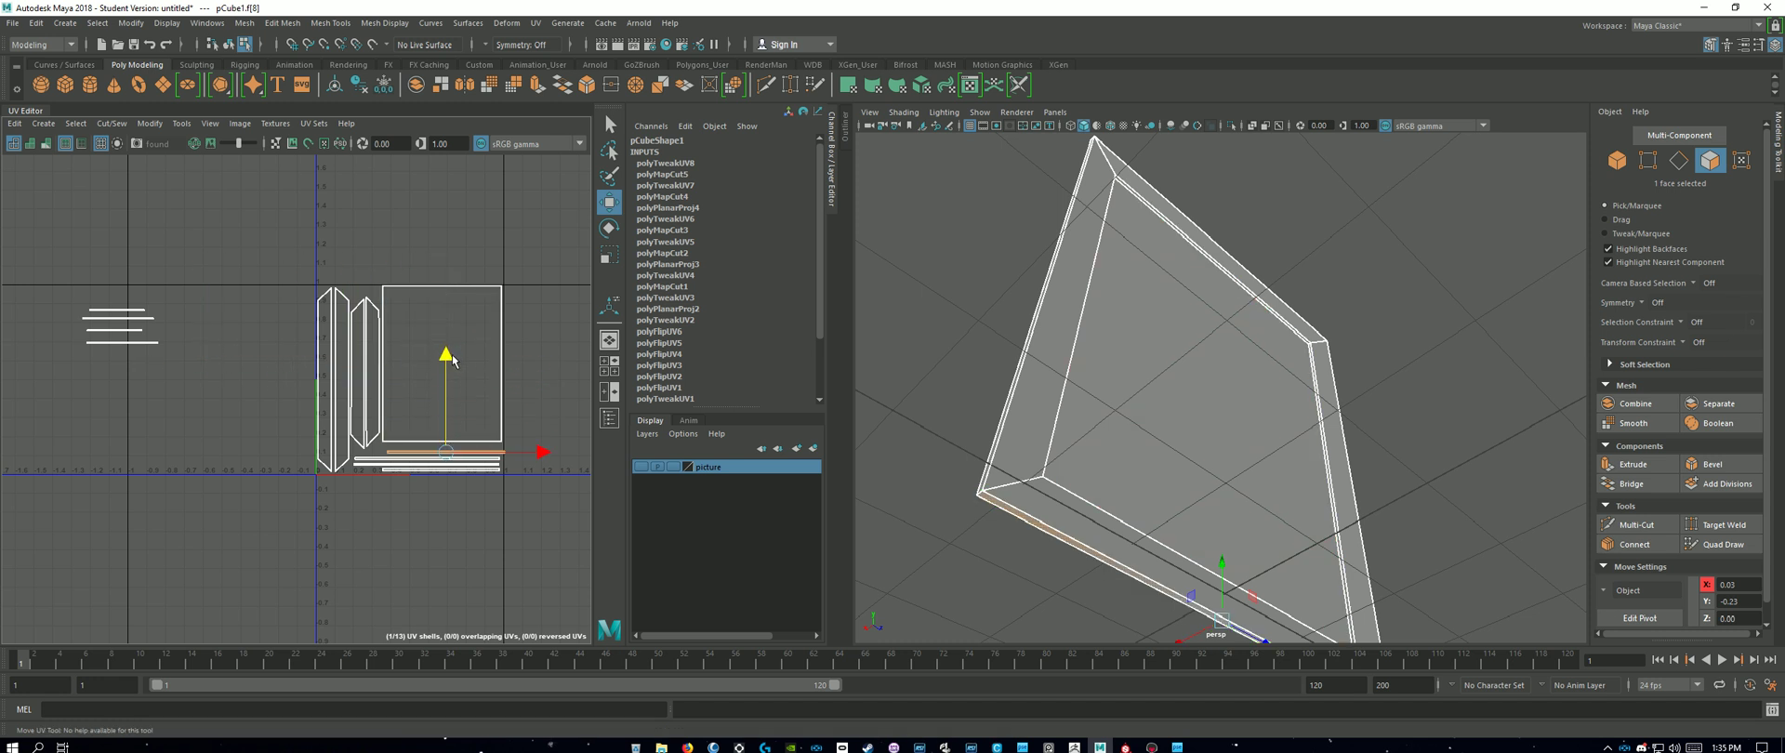
{"action": "key", "text": "f"}
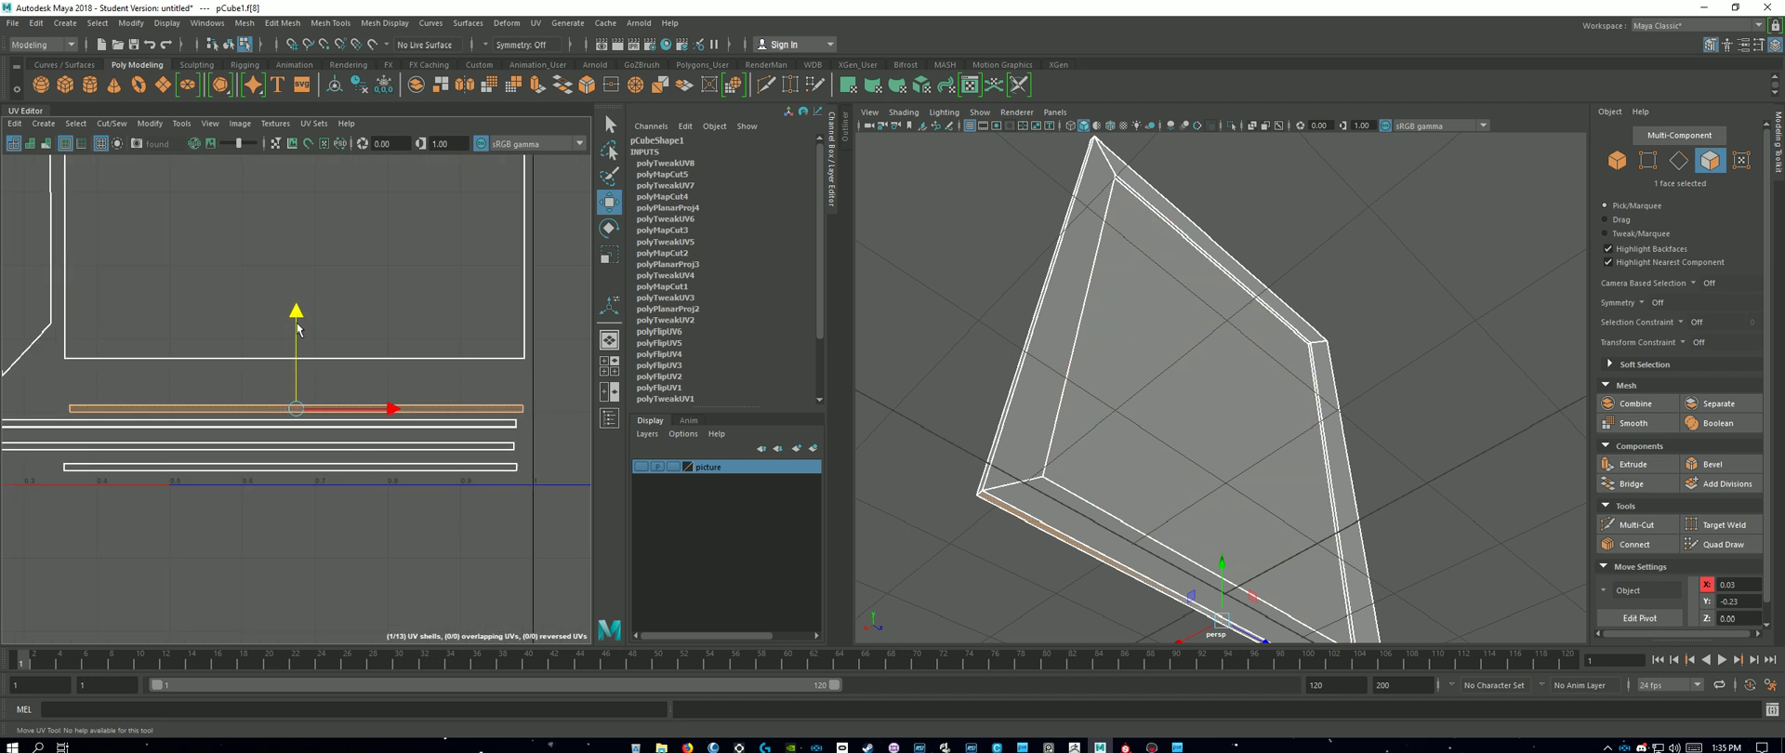
{"action": "left_click", "coordinate": [285, 561]}
{"action": "scroll", "coordinate": [289, 557], "scroll_direction": "down", "scroll_amount": 3}
{"action": "middle_click_drag", "start_coordinate": [287, 578], "coordinate": [446, 601], "text": "alt"}
{"action": "scroll", "coordinate": [352, 551], "scroll_direction": "down", "scroll_amount": 4}
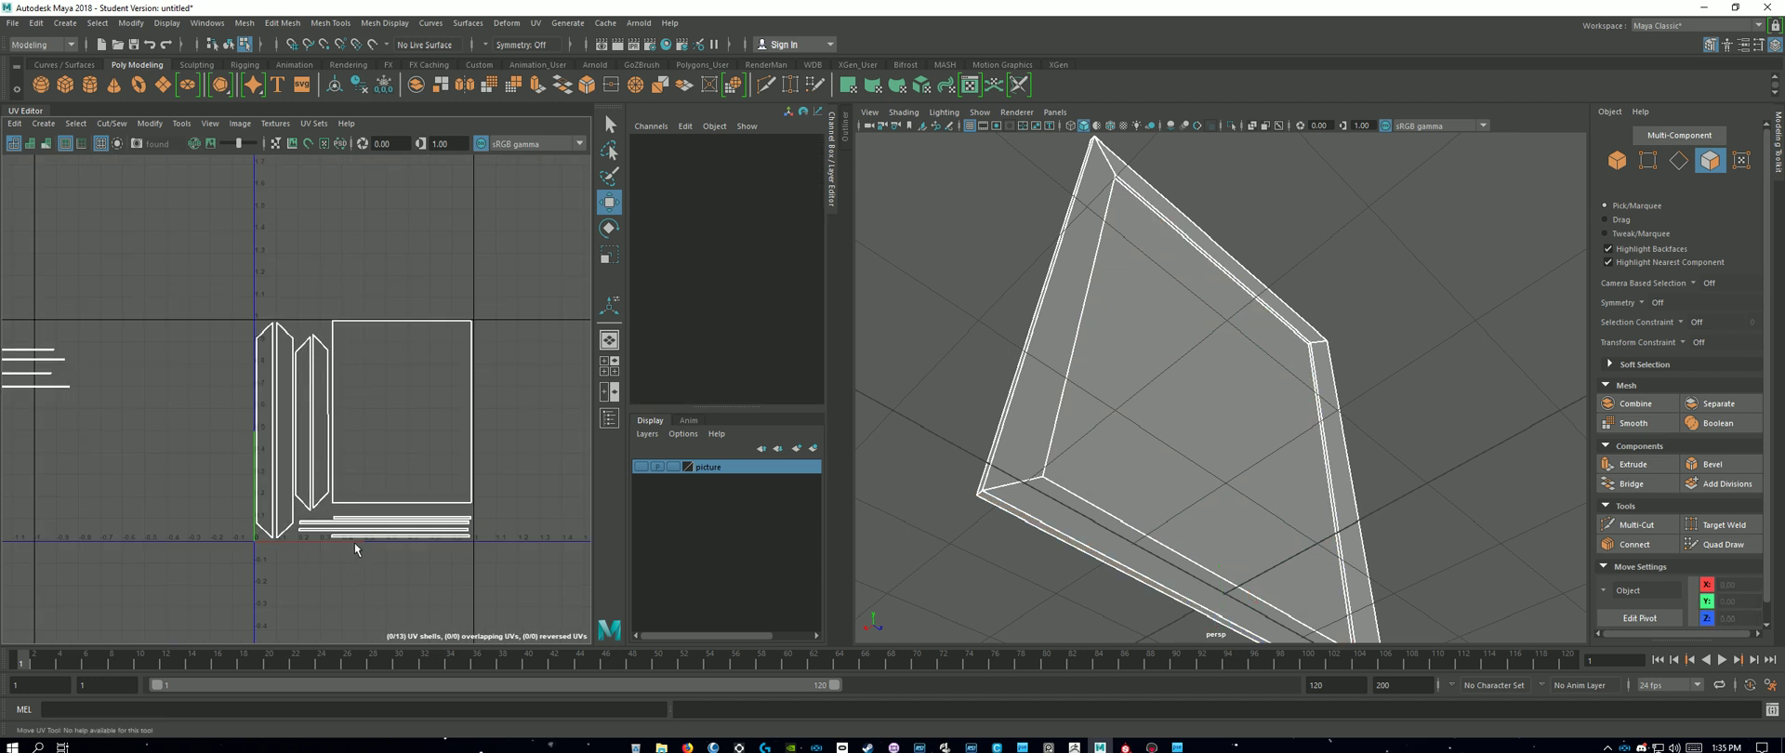
Step: Move the first long recess side strip shell into the gap beneath the panel shell, aligned with the tile's U=1 side
{"action": "middle_click_drag", "start_coordinate": [154, 478], "coordinate": [206, 485], "text": "alt"}
{"action": "left_click_drag", "start_coordinate": [107, 358], "coordinate": [558, 437]}
{"action": "left_click_drag", "start_coordinate": [476, 259], "coordinate": [488, 381]}
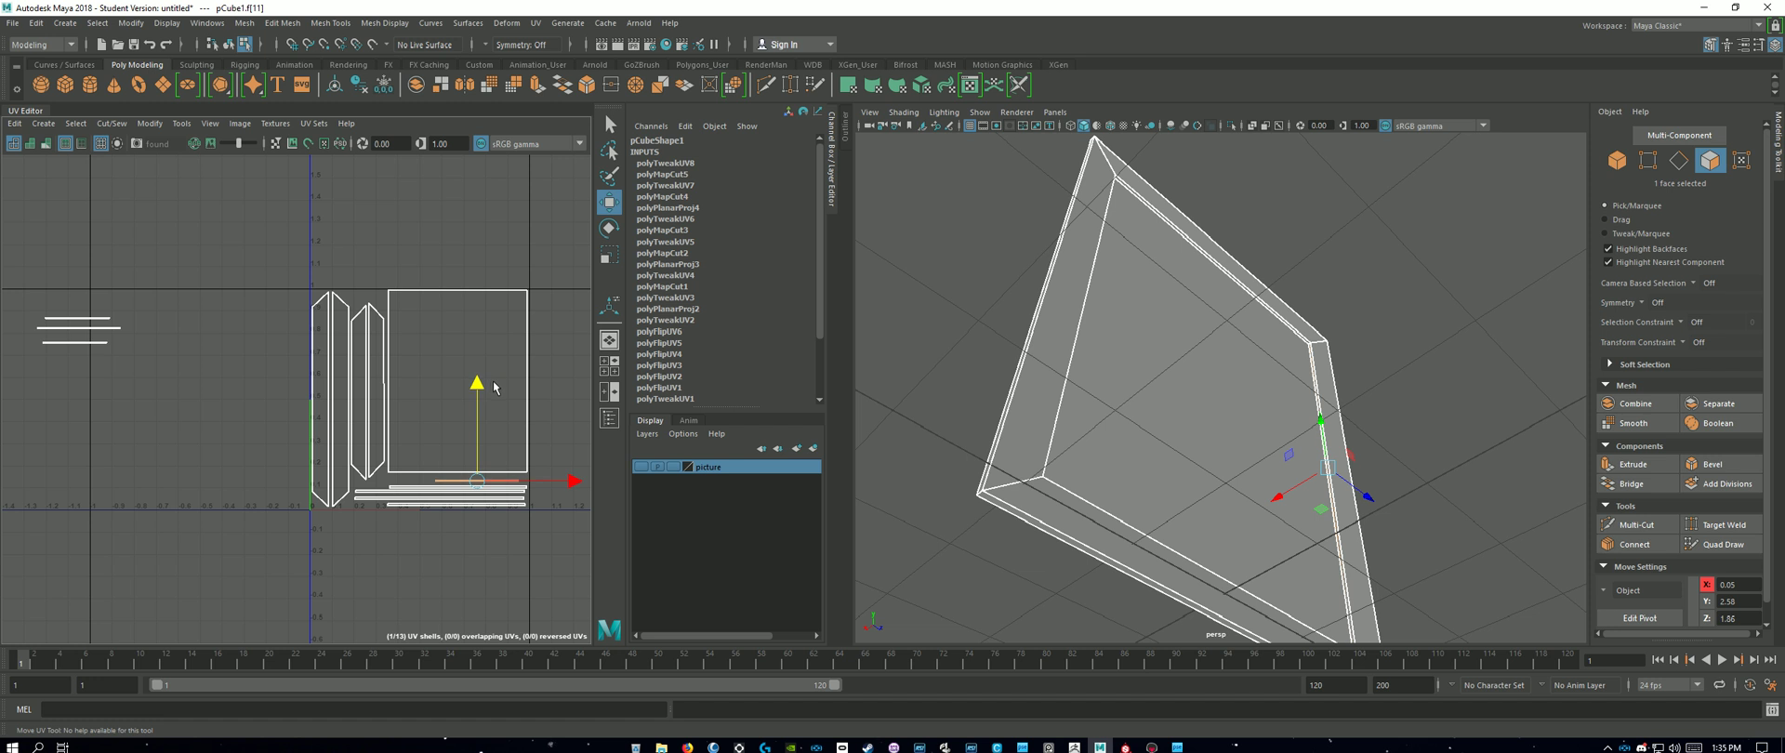
{"action": "left_click_drag", "start_coordinate": [540, 472], "coordinate": [560, 485]}
Step: Place the bottom recess side strip shell end to end with the first recess strip, just above the outer side strips
{"action": "left_click", "coordinate": [80, 344]}
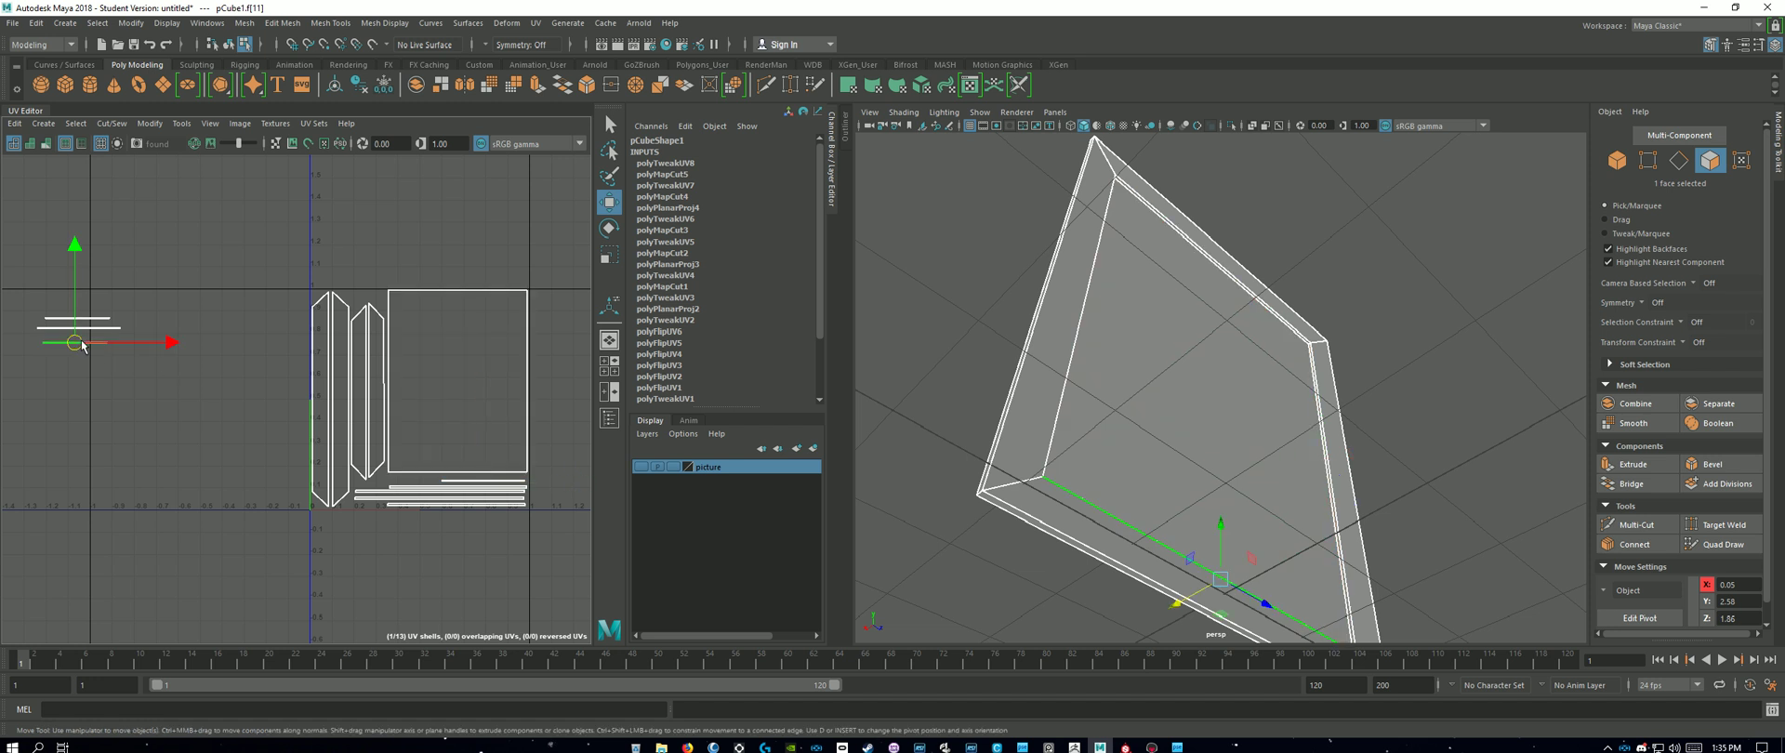
{"action": "left_click_drag", "start_coordinate": [151, 345], "coordinate": [475, 343]}
{"action": "left_click_drag", "start_coordinate": [398, 249], "coordinate": [405, 387]}
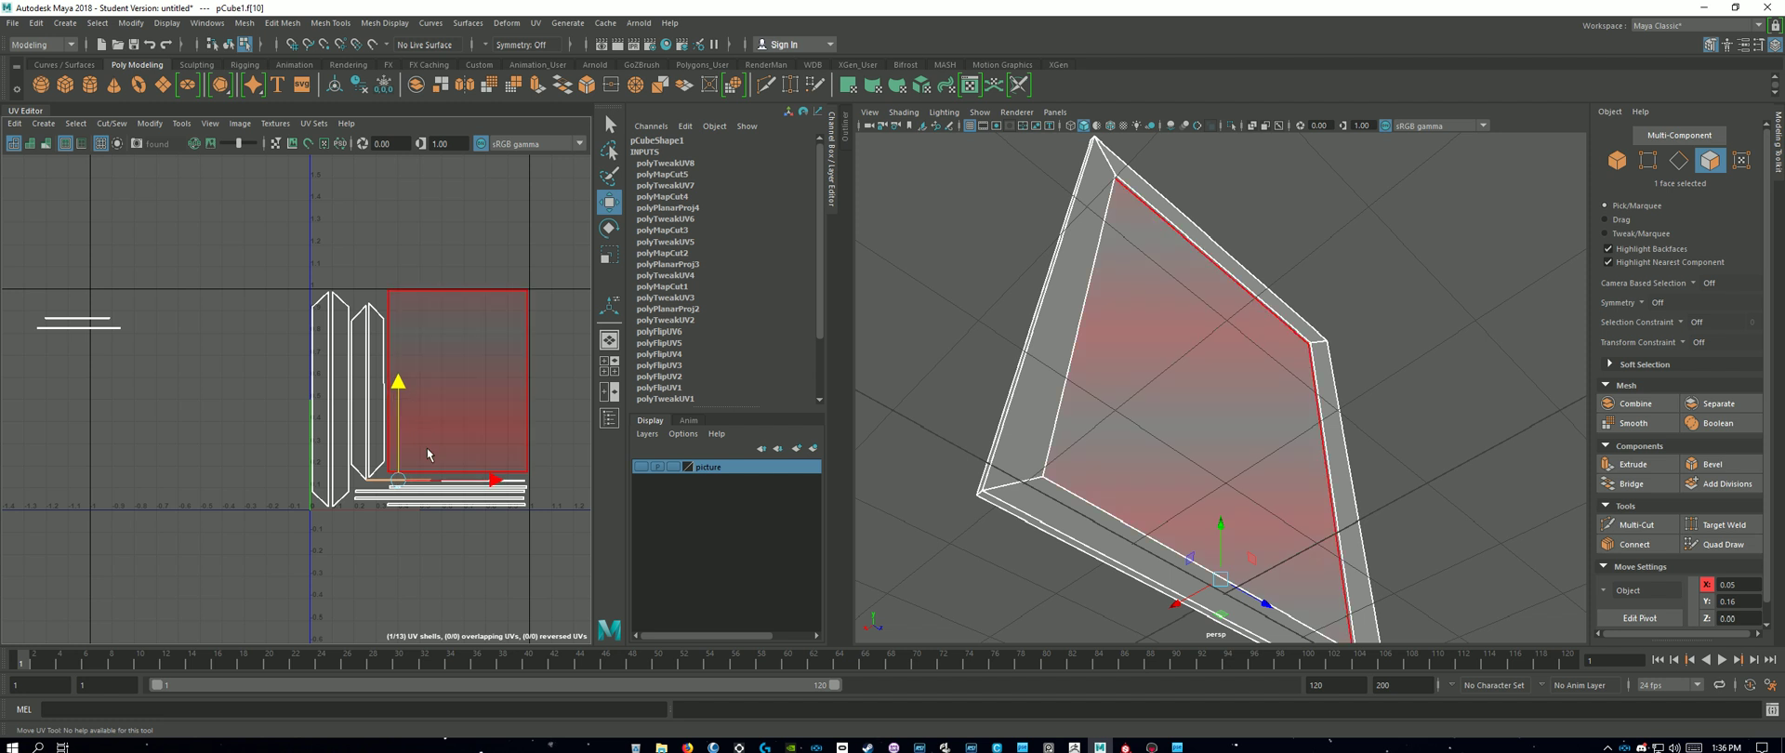
{"action": "scroll", "coordinate": [430, 470], "scroll_direction": "up", "scroll_amount": 8}
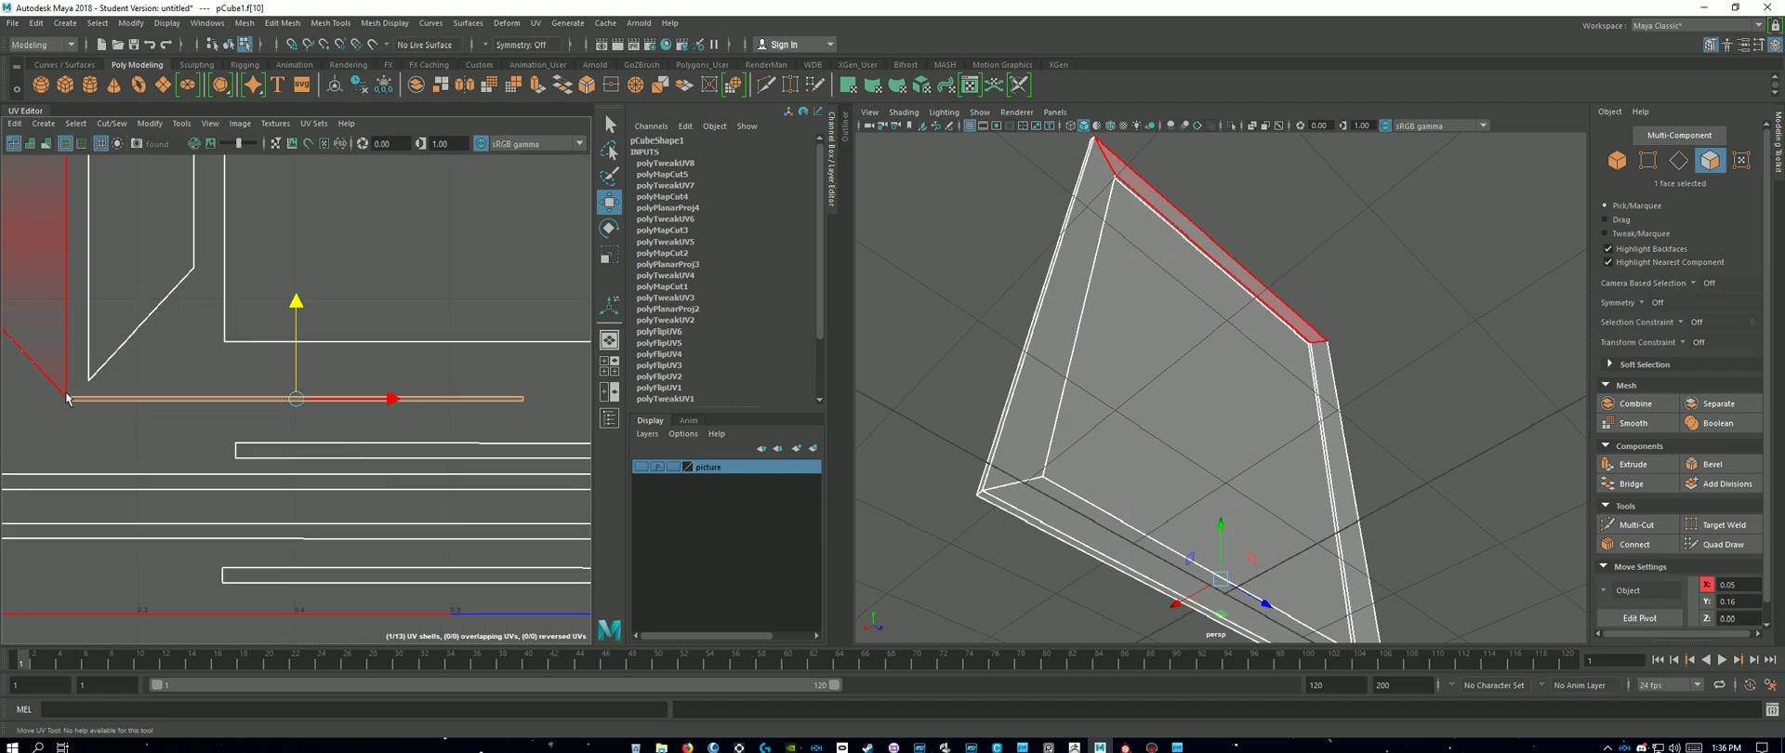
{"action": "left_click_drag", "start_coordinate": [391, 399], "coordinate": [481, 399]}
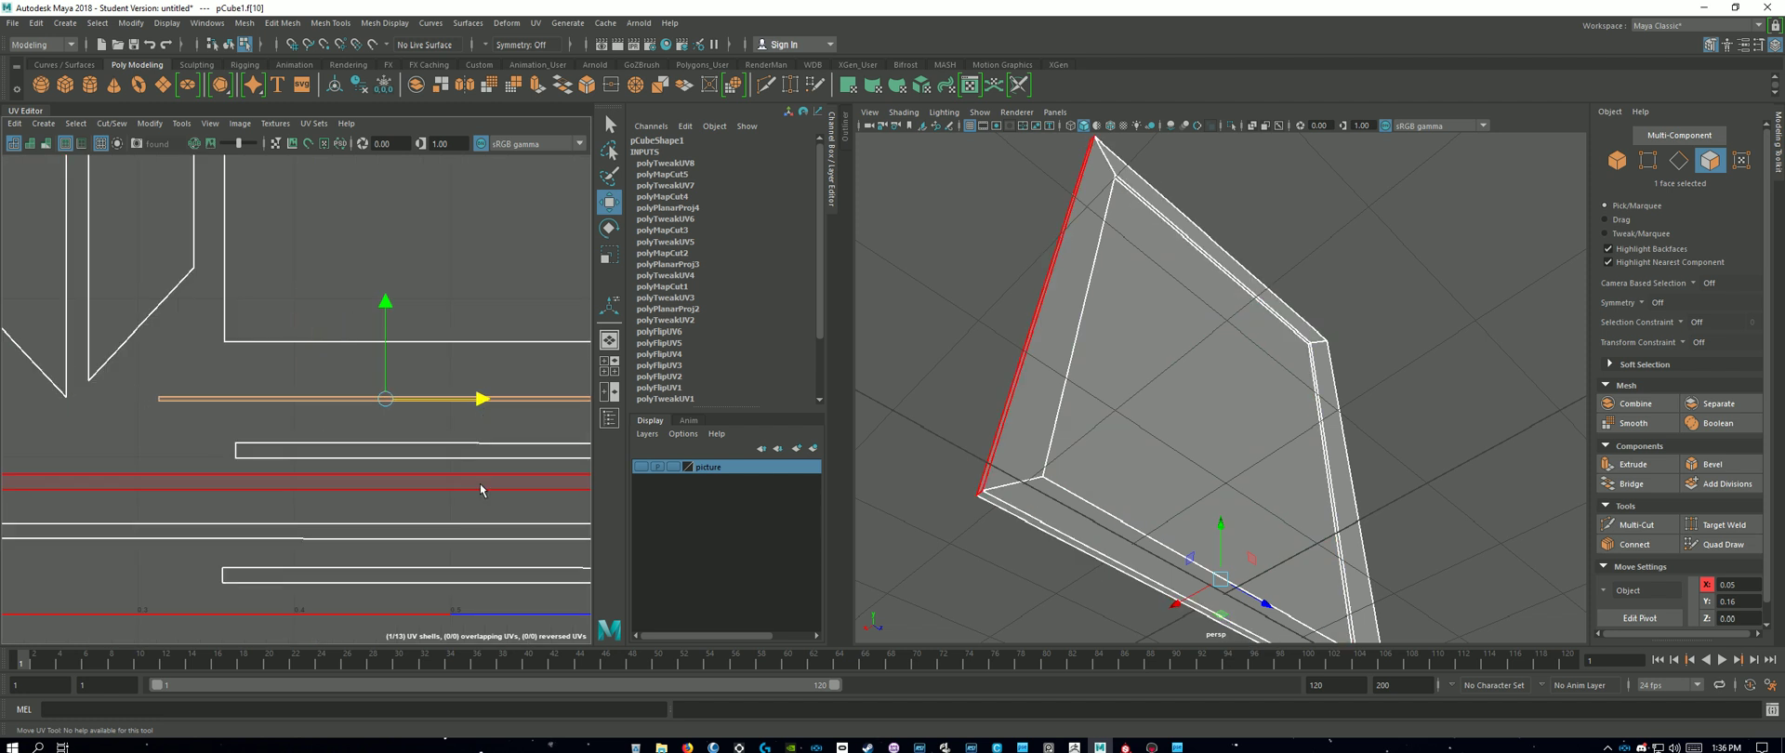
{"action": "scroll", "coordinate": [482, 486], "scroll_direction": "down", "scroll_amount": 2}
{"action": "middle_click_drag", "start_coordinate": [481, 480], "coordinate": [426, 491], "text": "alt"}
{"action": "left_click_drag", "start_coordinate": [463, 436], "coordinate": [453, 436]}
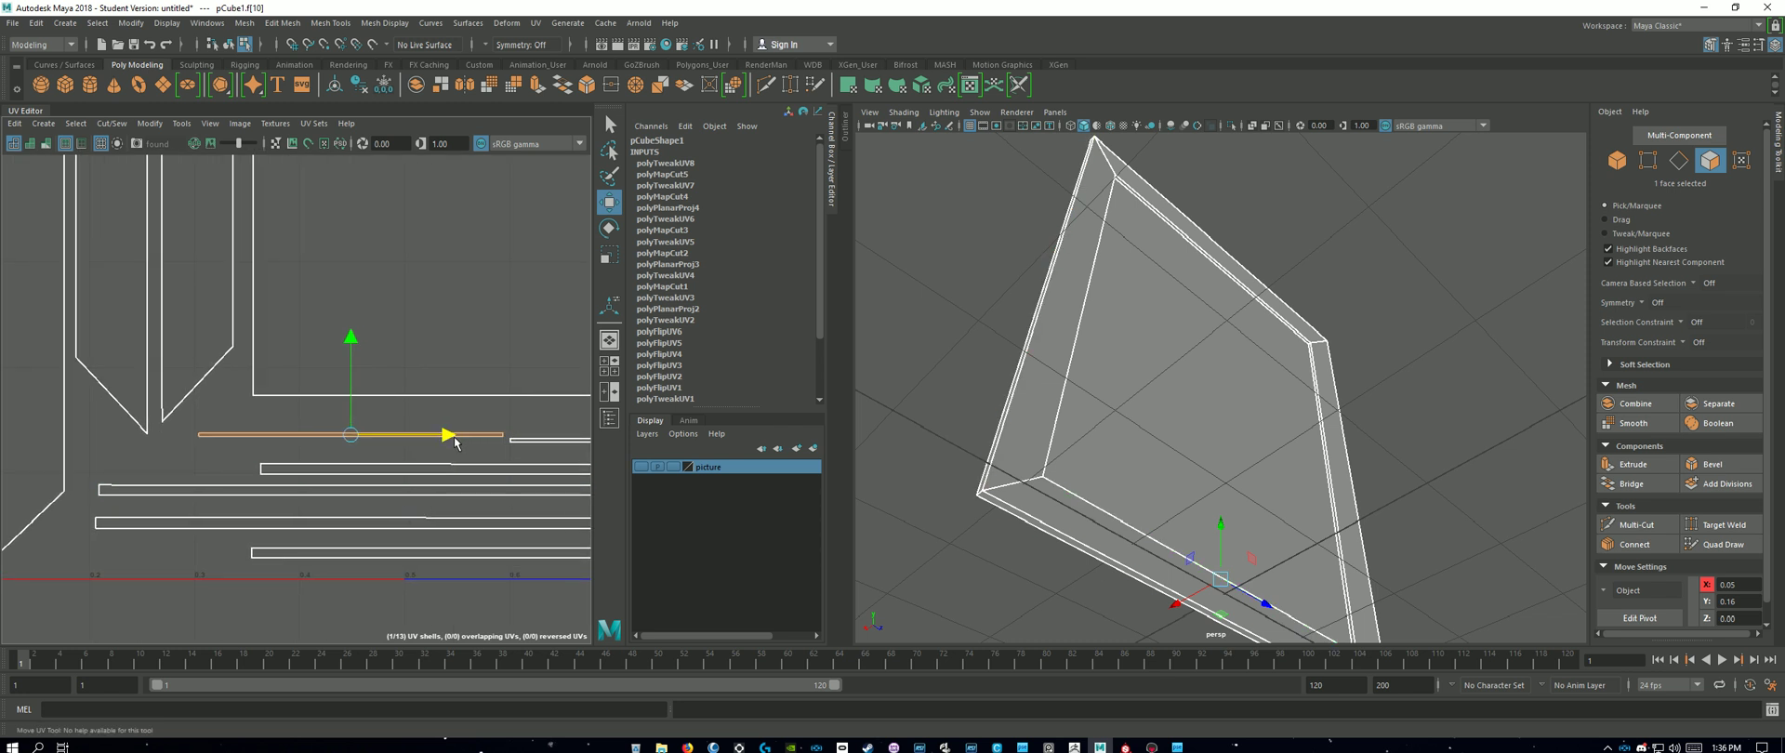
{"action": "left_click_drag", "start_coordinate": [352, 341], "coordinate": [353, 358]}
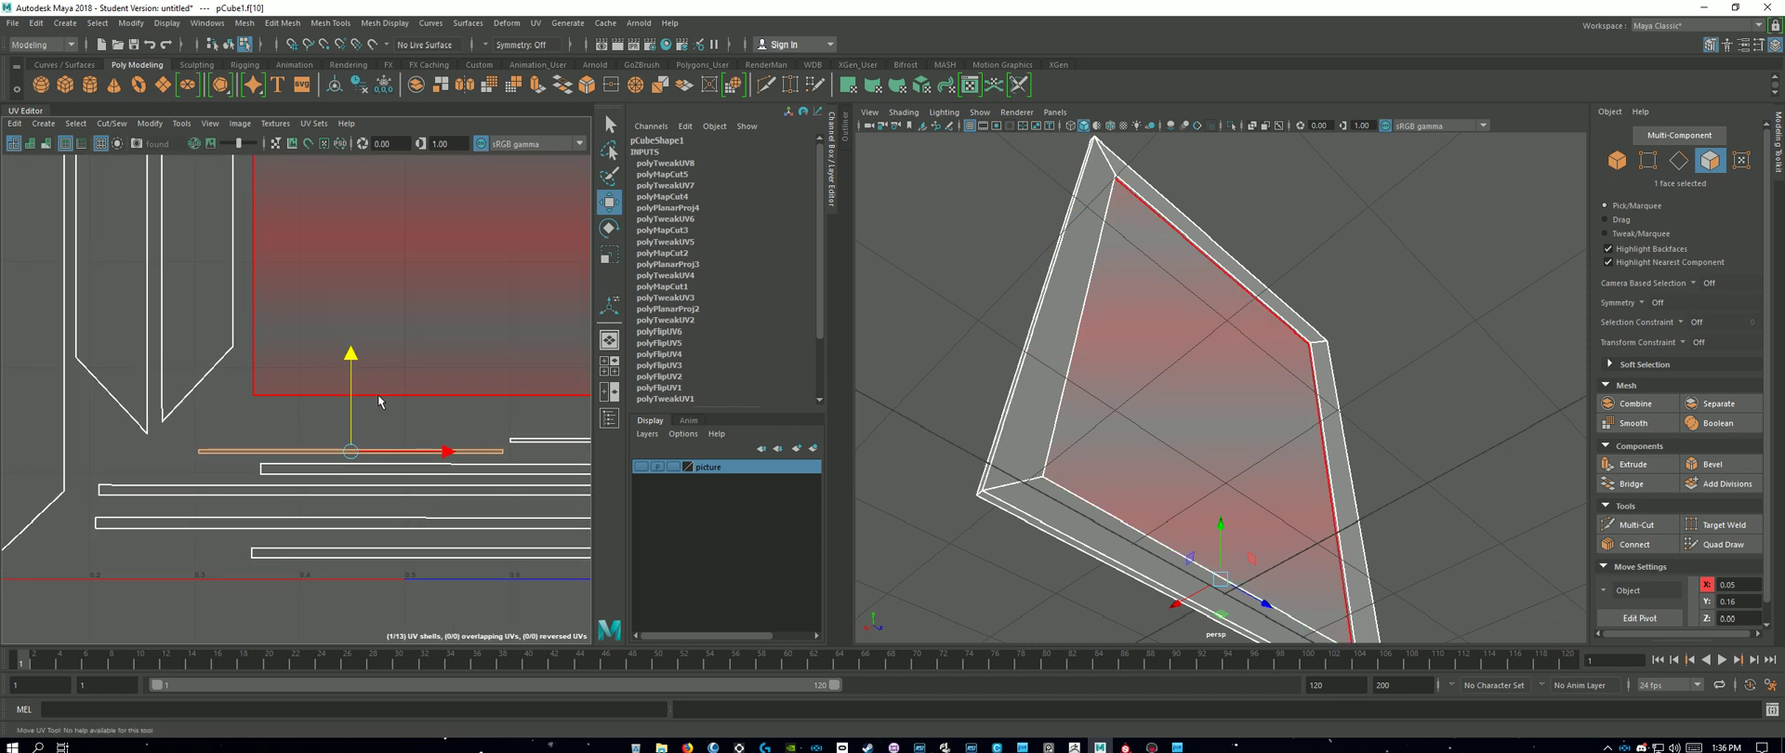
Step: Lower the first recess strip shell slightly so it lines up in one row with the bottom recess strip
{"action": "left_click", "coordinate": [534, 440]}
{"action": "scroll", "coordinate": [528, 455], "scroll_direction": "down", "scroll_amount": 4}
{"action": "middle_click_drag", "start_coordinate": [528, 469], "coordinate": [462, 468], "text": "alt"}
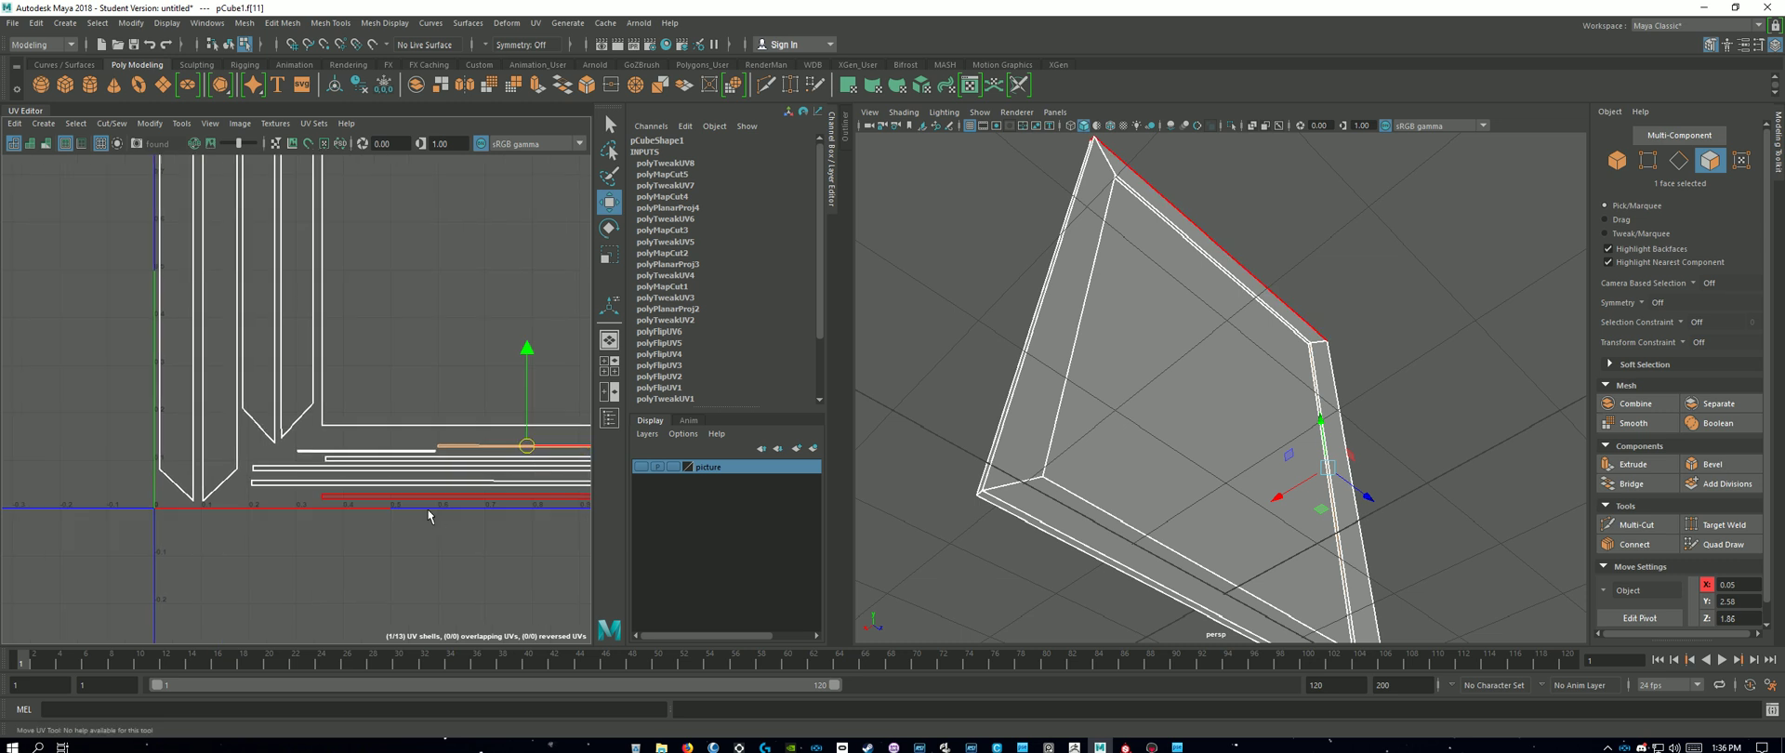
{"action": "left_click_drag", "start_coordinate": [526, 360], "coordinate": [526, 364]}
{"action": "scroll", "coordinate": [351, 439], "scroll_direction": "down", "scroll_amount": 5}
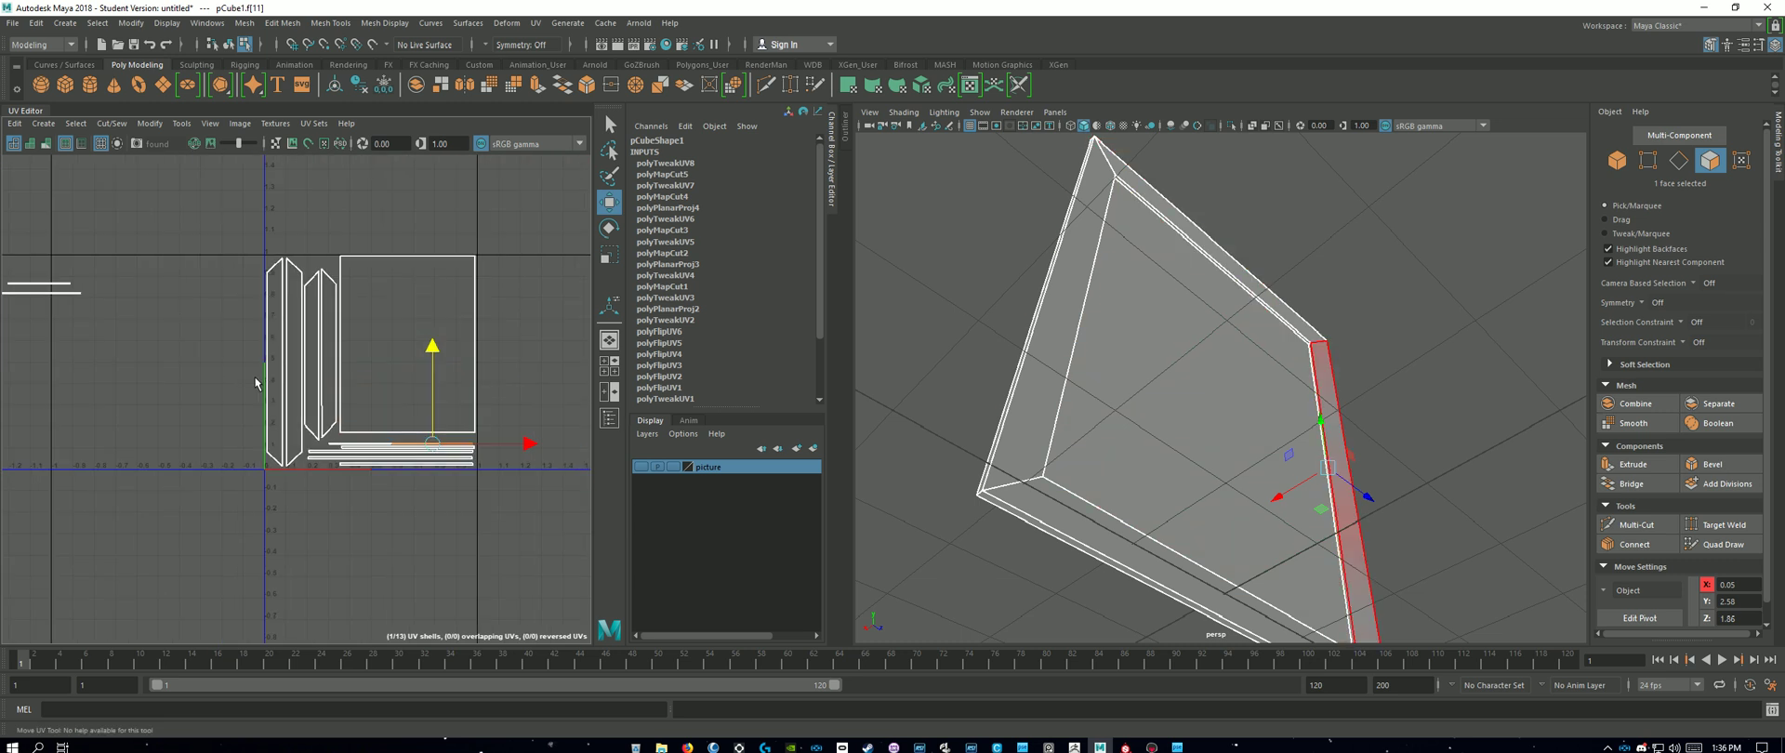
Step: Move the remaining long recess side strip shell into the tile, directly beneath the panel and above the other recess strips
{"action": "left_click", "coordinate": [54, 294]}
{"action": "left_click_drag", "start_coordinate": [134, 295], "coordinate": [471, 344]}
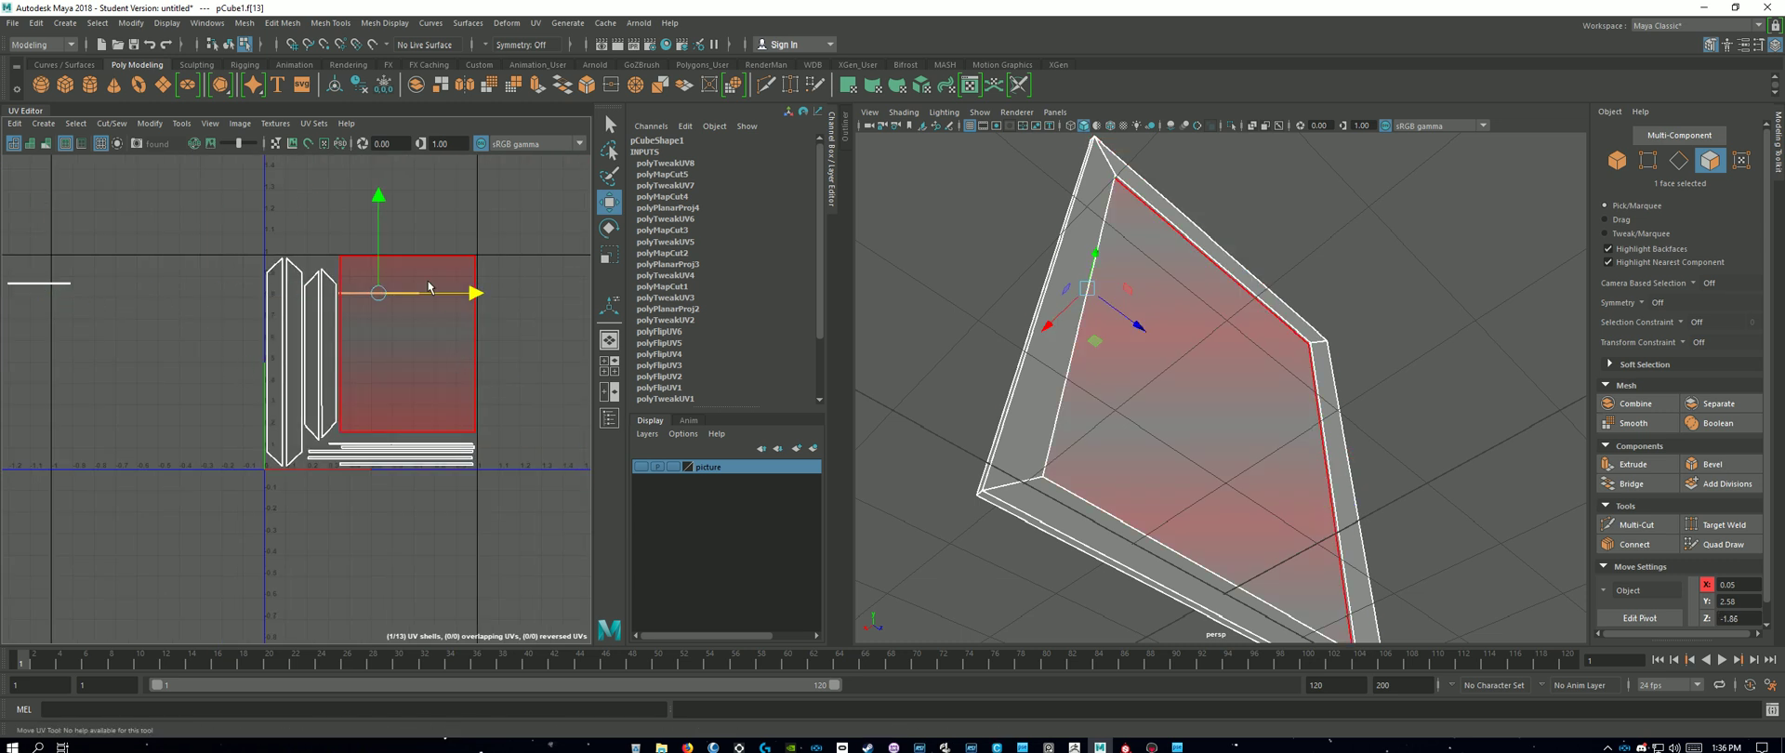
{"action": "left_click_drag", "start_coordinate": [379, 202], "coordinate": [380, 347]}
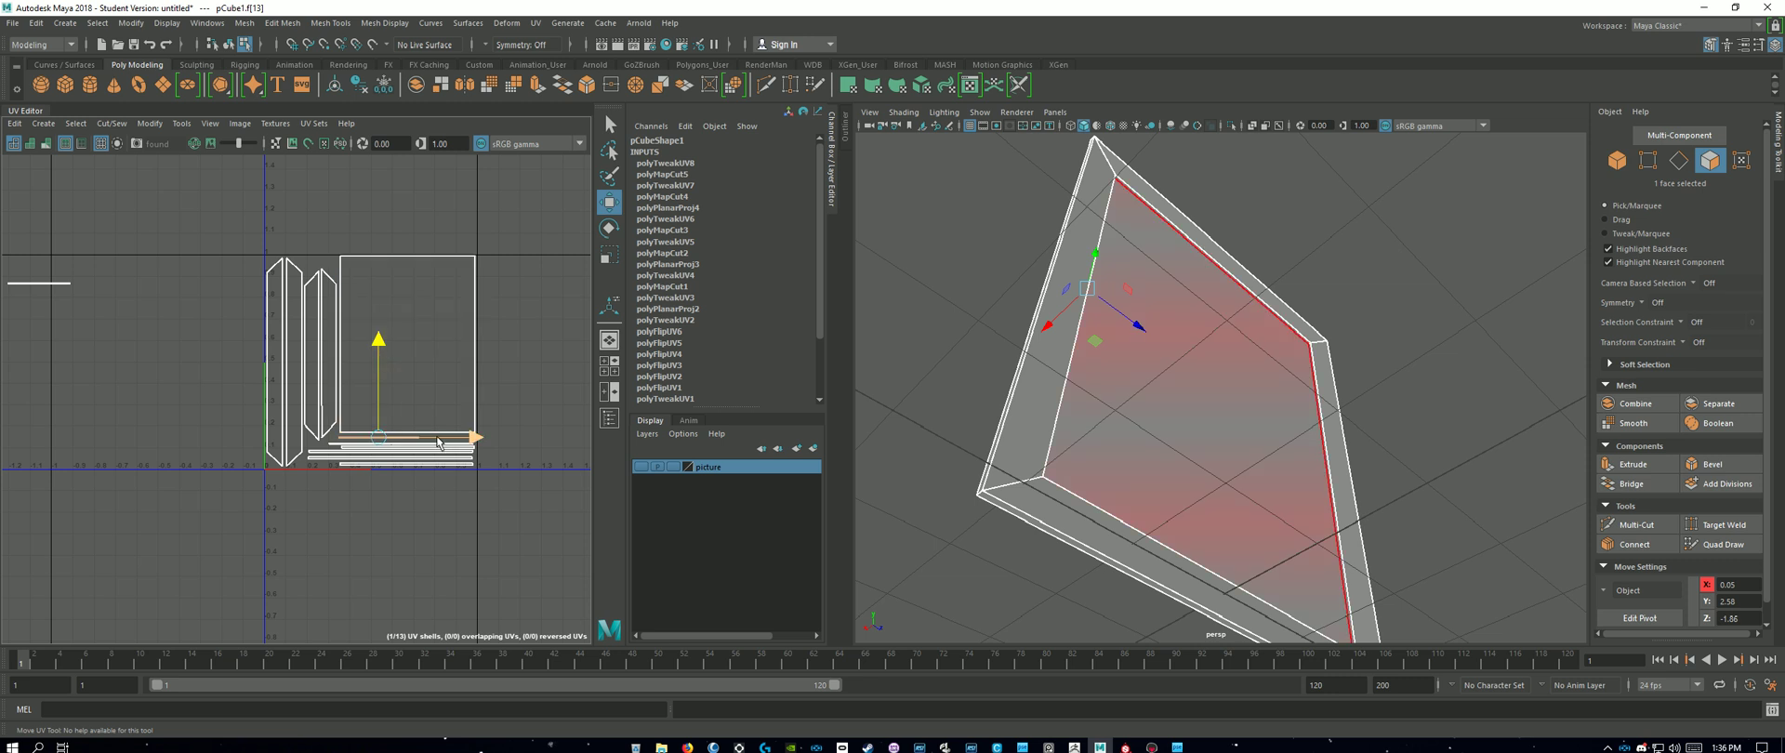
{"action": "left_click_drag", "start_coordinate": [438, 443], "coordinate": [431, 444]}
Step: Place the top recess side strip shell end to end with the long recess strip, just below the panel shell
{"action": "left_click", "coordinate": [47, 283]}
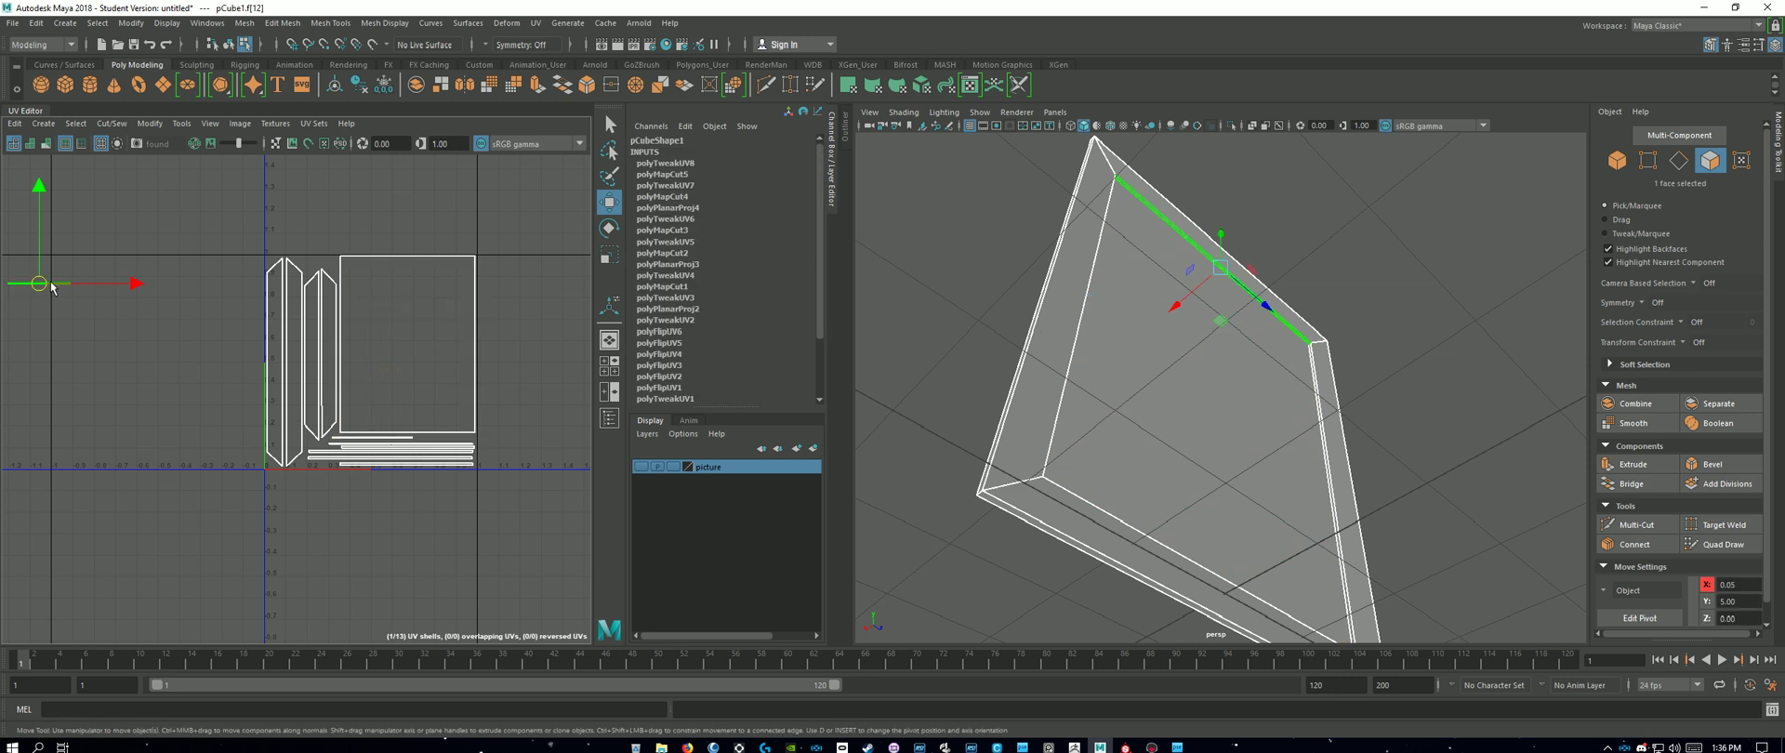
{"action": "left_click_drag", "start_coordinate": [120, 285], "coordinate": [473, 382]}
{"action": "left_click_drag", "start_coordinate": [484, 284], "coordinate": [517, 283]}
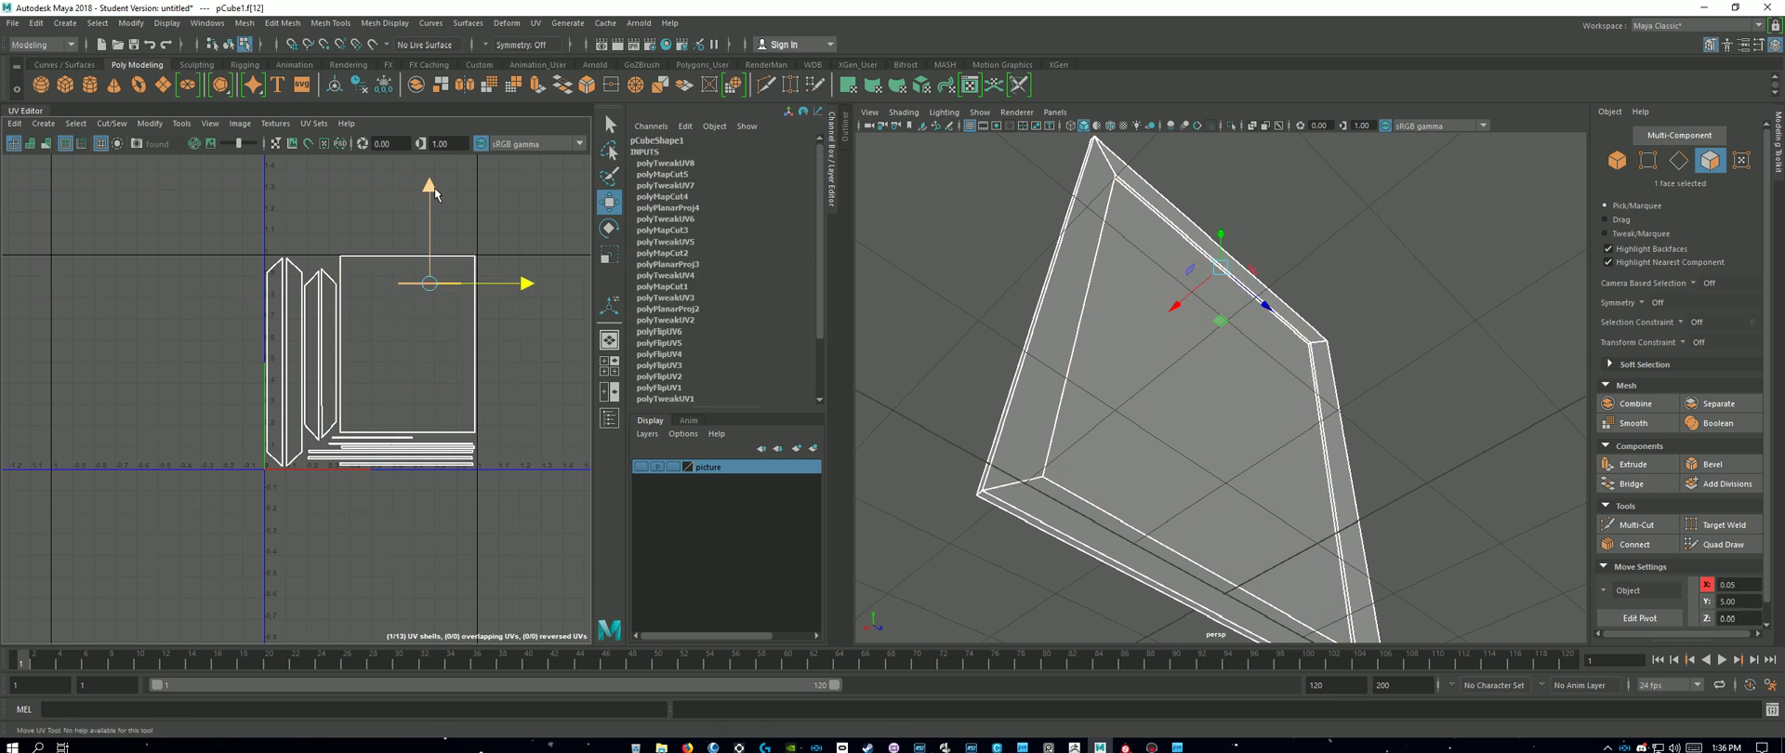
{"action": "left_click_drag", "start_coordinate": [430, 189], "coordinate": [431, 342]}
{"action": "left_click_drag", "start_coordinate": [505, 446], "coordinate": [522, 447]}
{"action": "scroll", "coordinate": [518, 449], "scroll_direction": "up", "scroll_amount": 6}
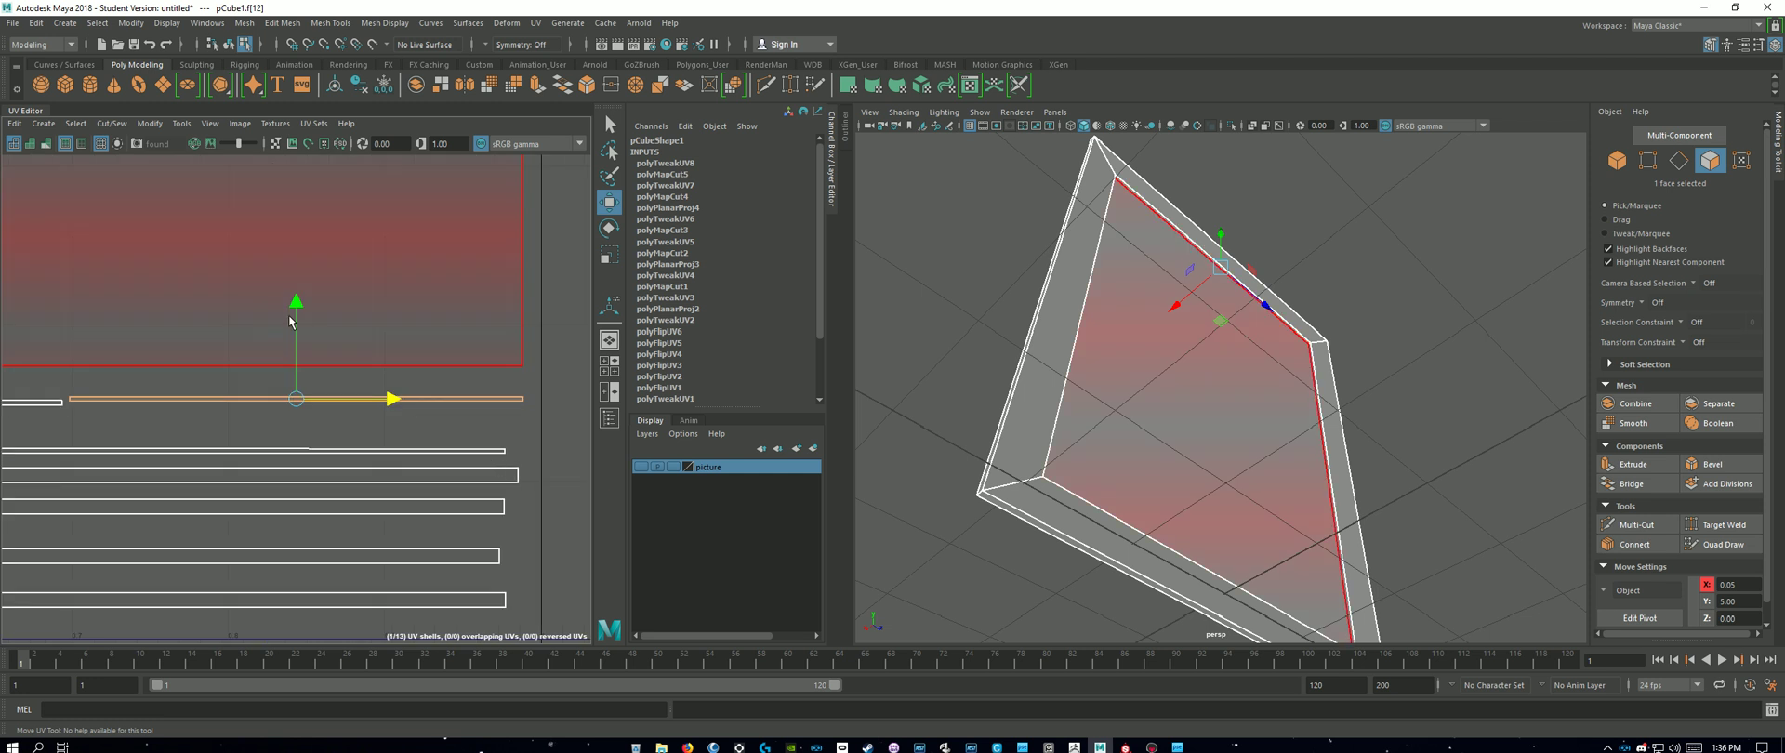
{"action": "scroll", "coordinate": [371, 471], "scroll_direction": "down", "scroll_amount": 5}
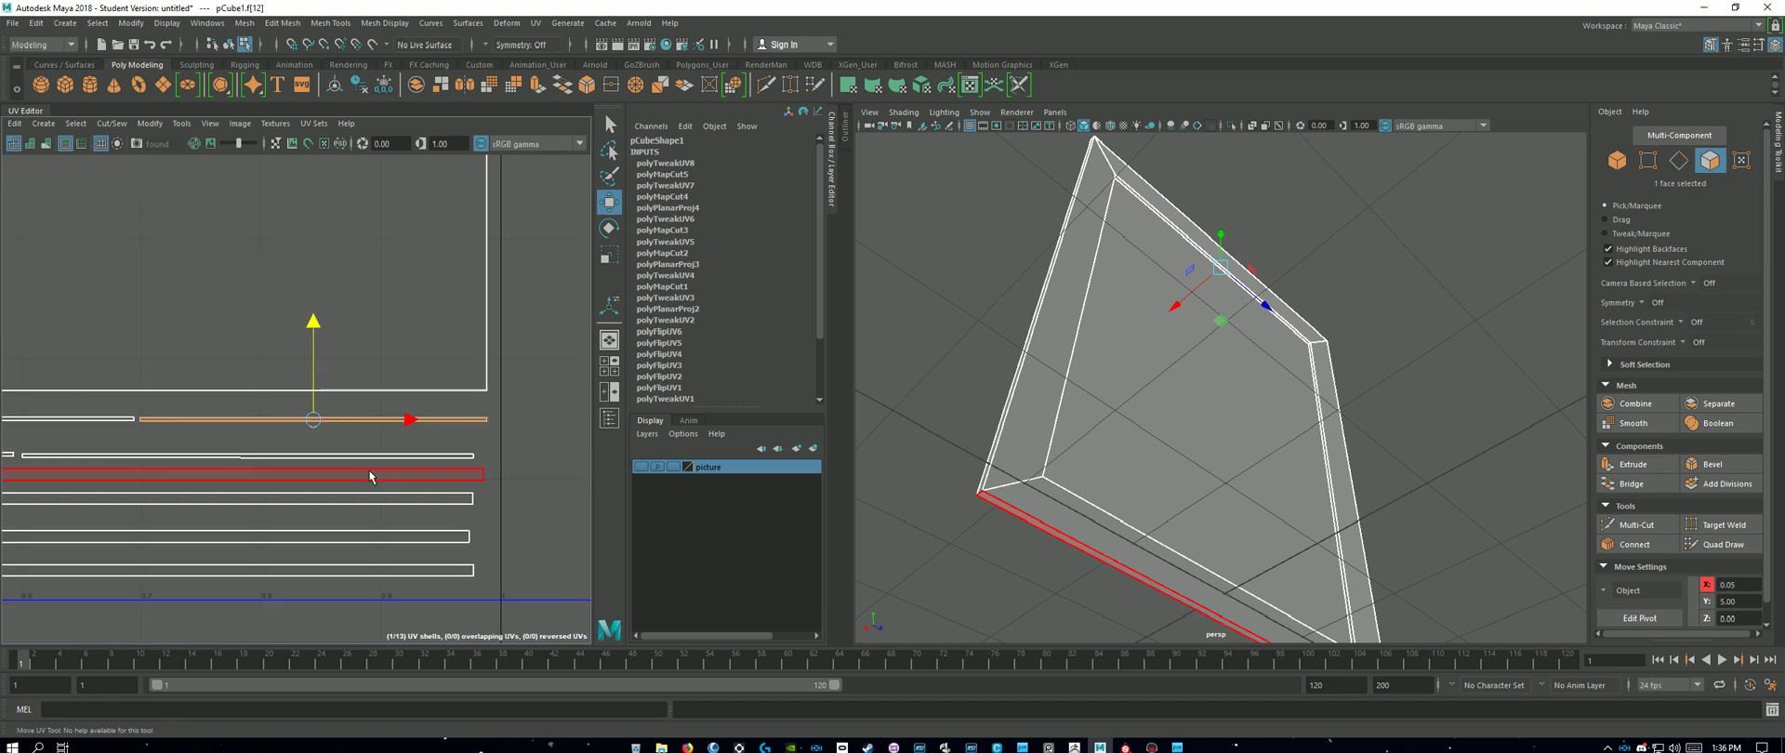
Step: Examine the full UV layout in the 0–1 tile, checking the spacing between the strips, border pieces and panel
{"action": "middle_click_drag", "start_coordinate": [223, 556], "coordinate": [375, 614], "text": "alt"}
{"action": "scroll", "coordinate": [340, 405], "scroll_direction": "down", "scroll_amount": 2}
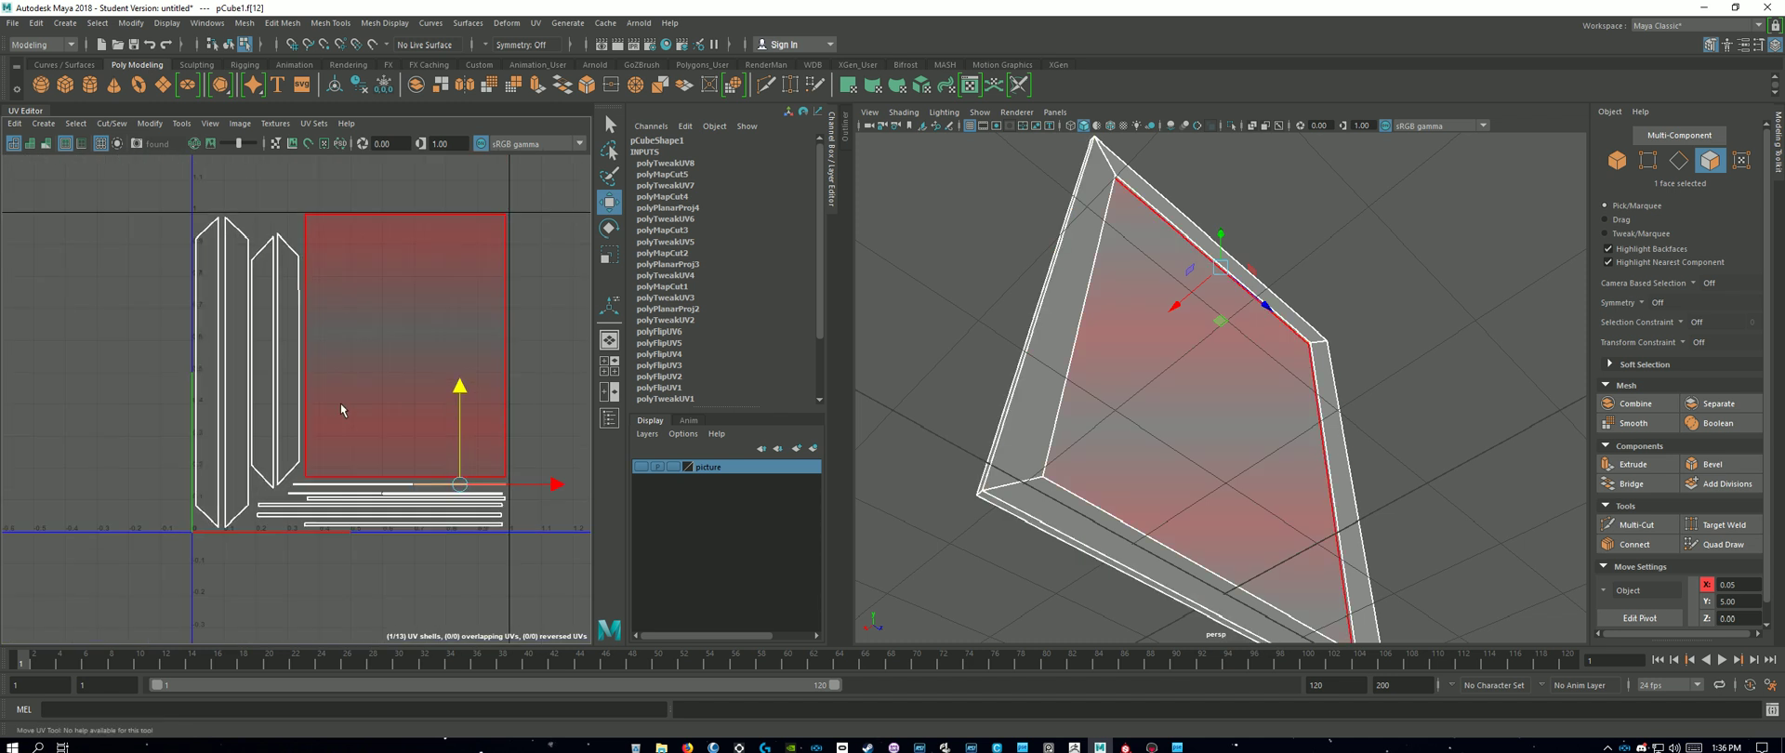
{"action": "middle_click_drag", "start_coordinate": [399, 423], "coordinate": [405, 436], "text": "alt"}
{"action": "left_click", "coordinate": [418, 588]}
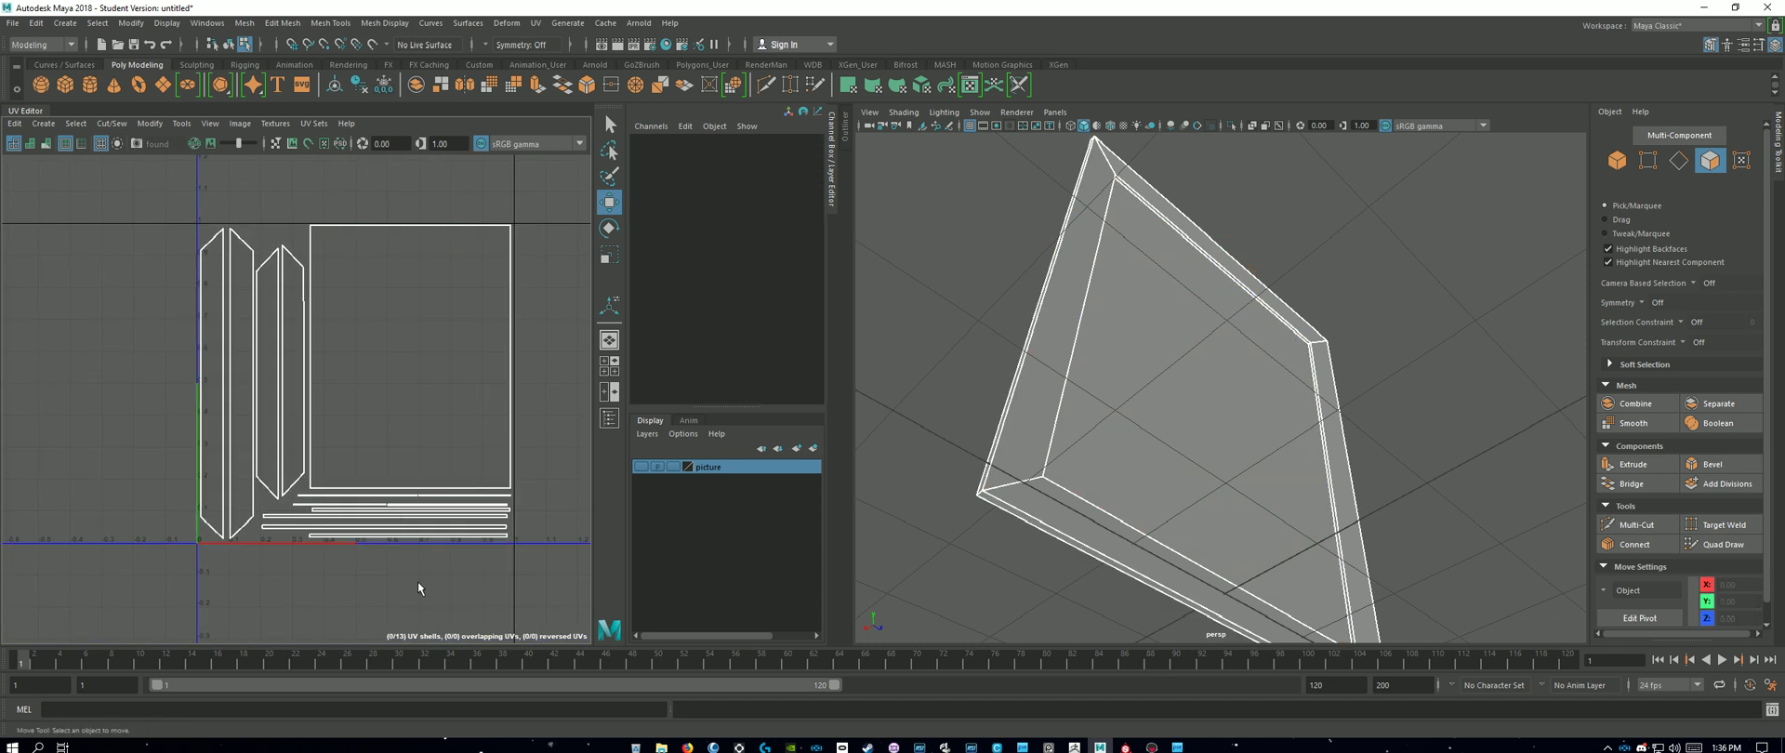
{"action": "scroll", "coordinate": [399, 563], "scroll_direction": "up", "scroll_amount": 4}
{"action": "scroll", "coordinate": [418, 533], "scroll_direction": "up", "scroll_amount": 2}
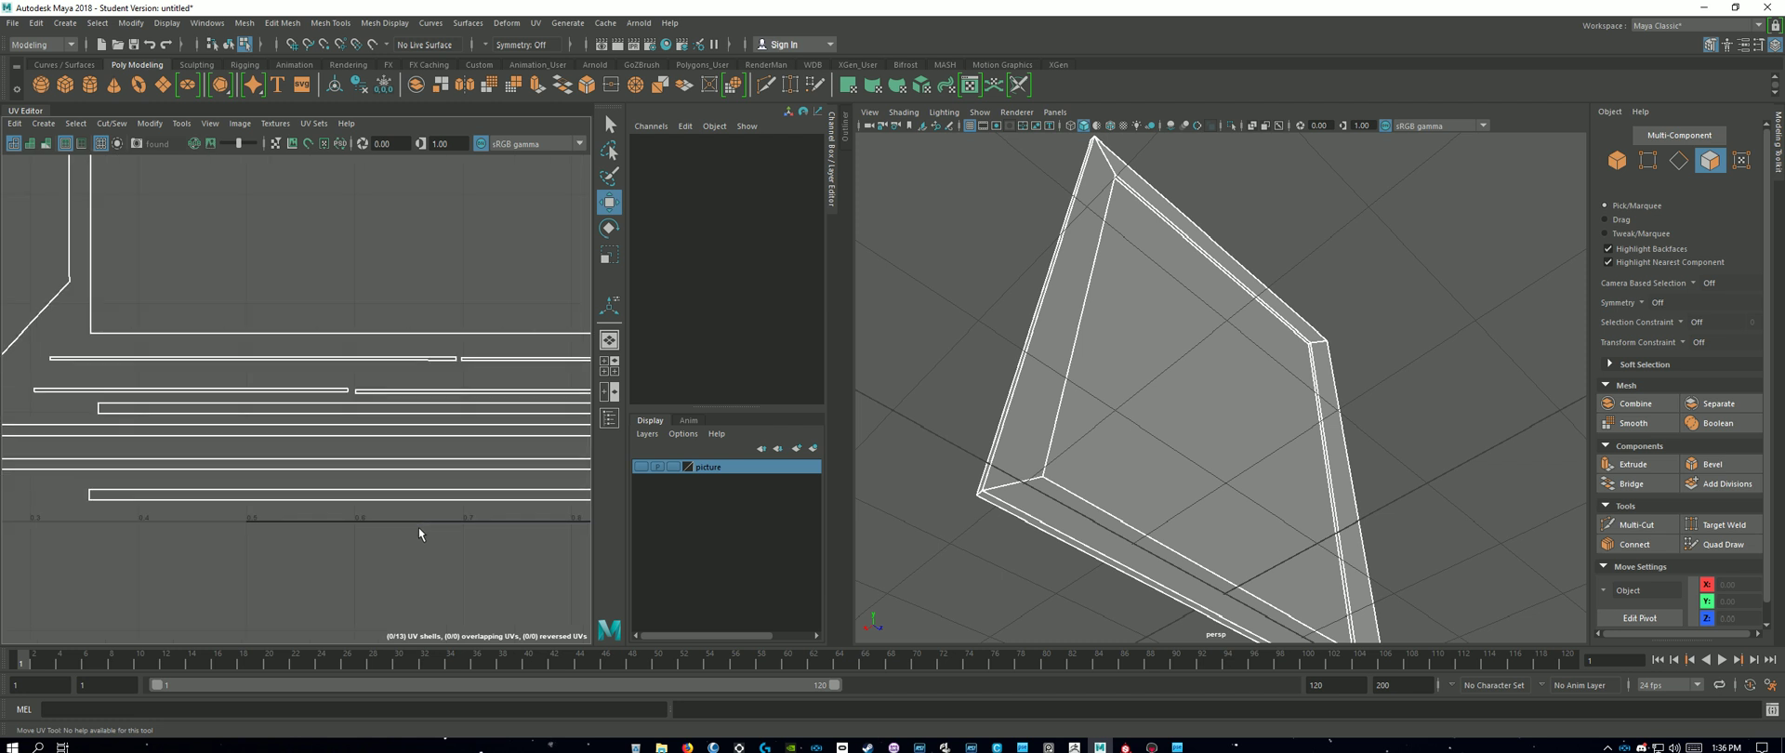
{"action": "scroll", "coordinate": [391, 437], "scroll_direction": "up", "scroll_amount": 2}
{"action": "scroll", "coordinate": [400, 436], "scroll_direction": "down", "scroll_amount": 4}
{"action": "middle_click_drag", "start_coordinate": [427, 434], "coordinate": [274, 475], "text": "alt"}
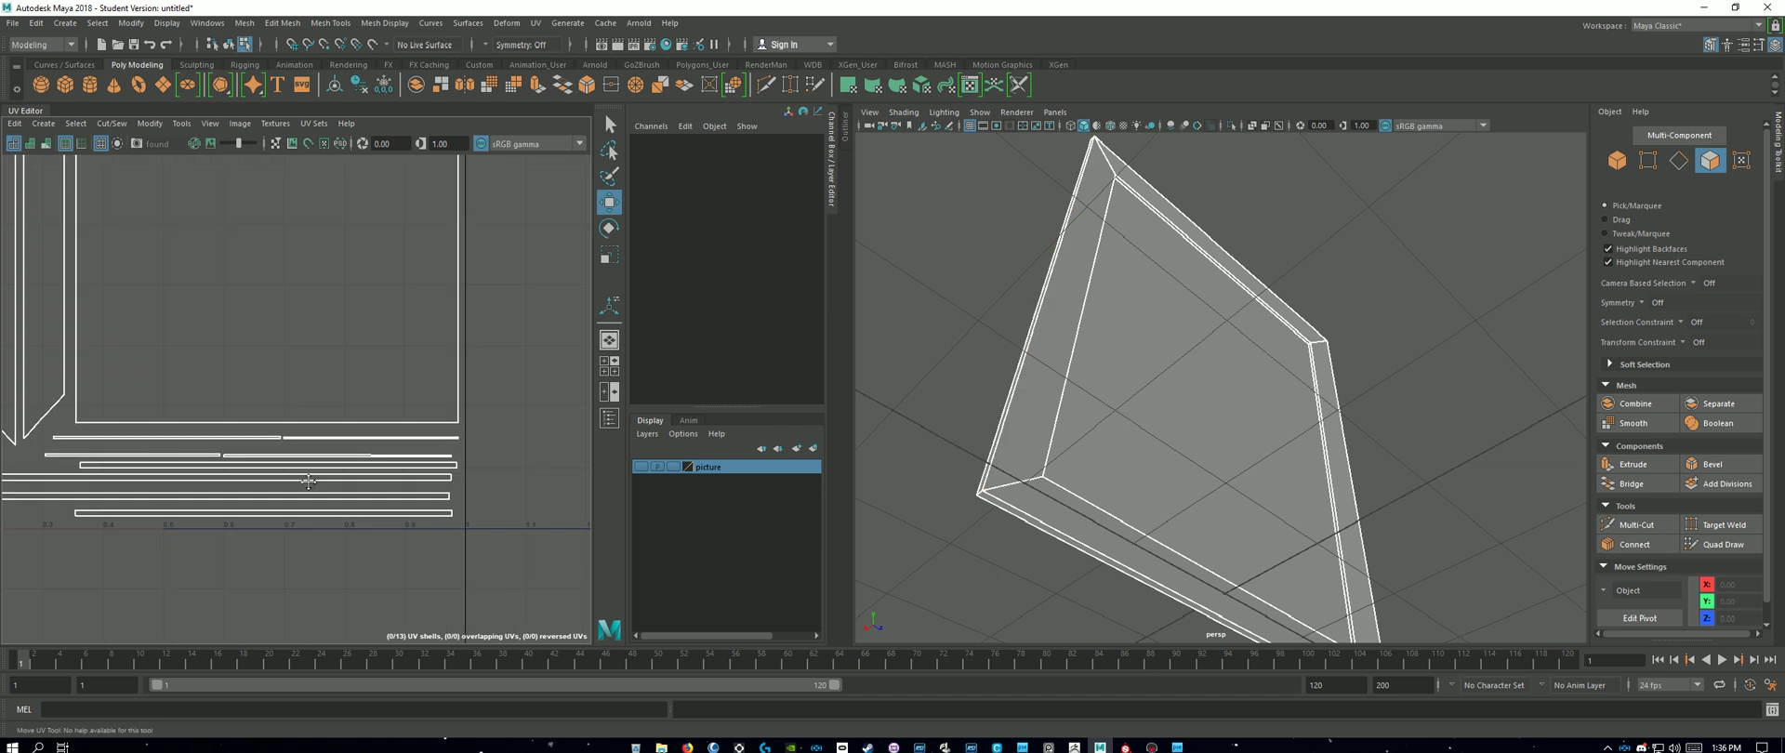
{"action": "middle_click_drag", "start_coordinate": [329, 305], "coordinate": [354, 559], "text": "alt"}
{"action": "middle_click_drag", "start_coordinate": [298, 276], "coordinate": [318, 427], "text": "alt"}
{"action": "middle_click_drag", "start_coordinate": [181, 448], "coordinate": [475, 391], "text": "alt"}
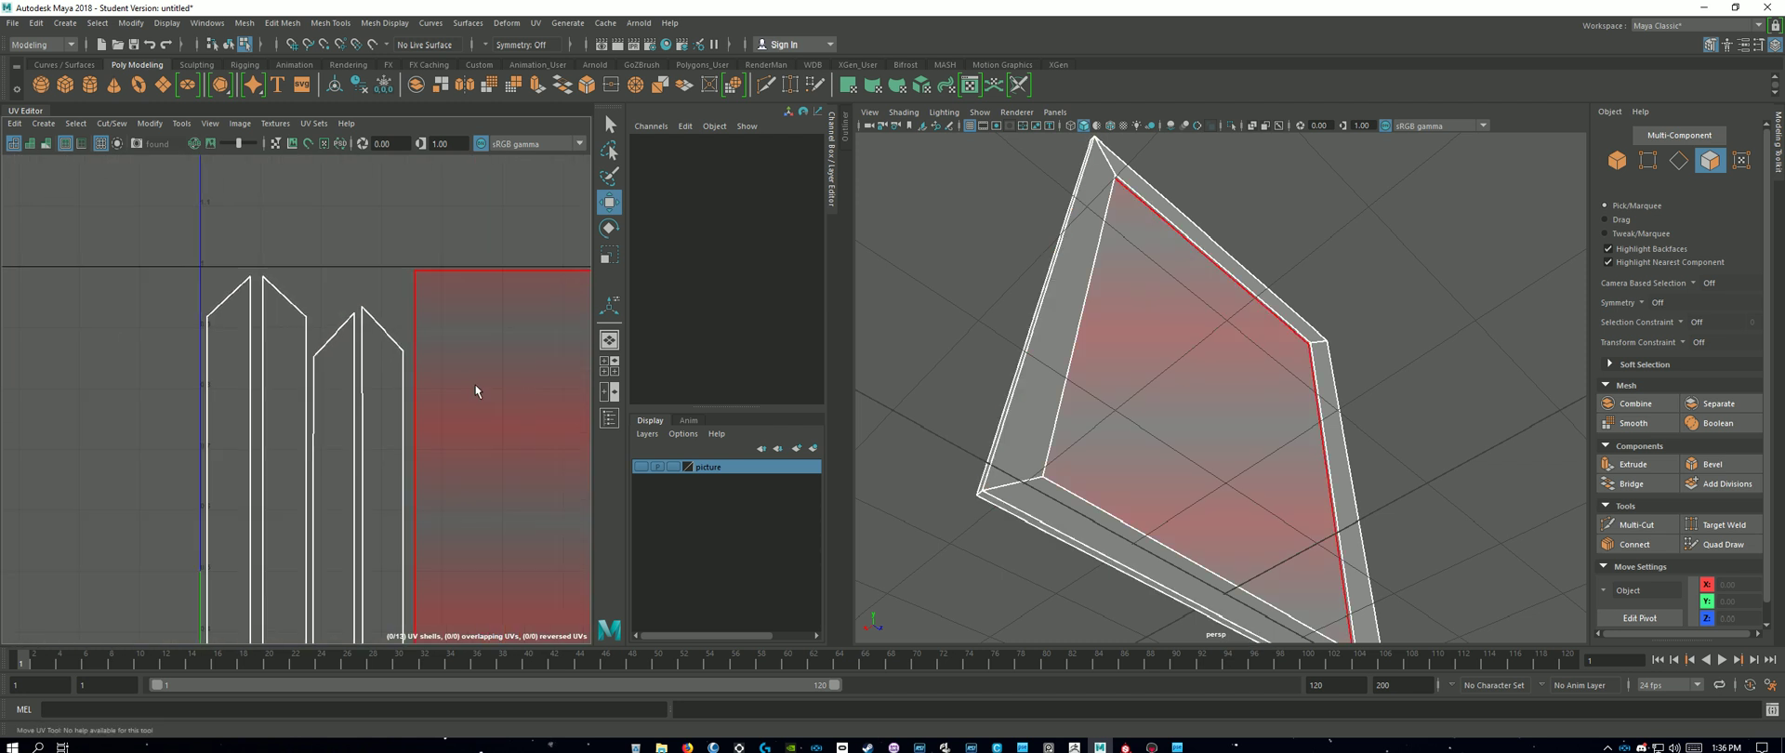
{"action": "middle_click_drag", "start_coordinate": [344, 535], "coordinate": [343, 249], "text": "alt"}
{"action": "middle_click_drag", "start_coordinate": [479, 420], "coordinate": [425, 416], "text": "alt"}
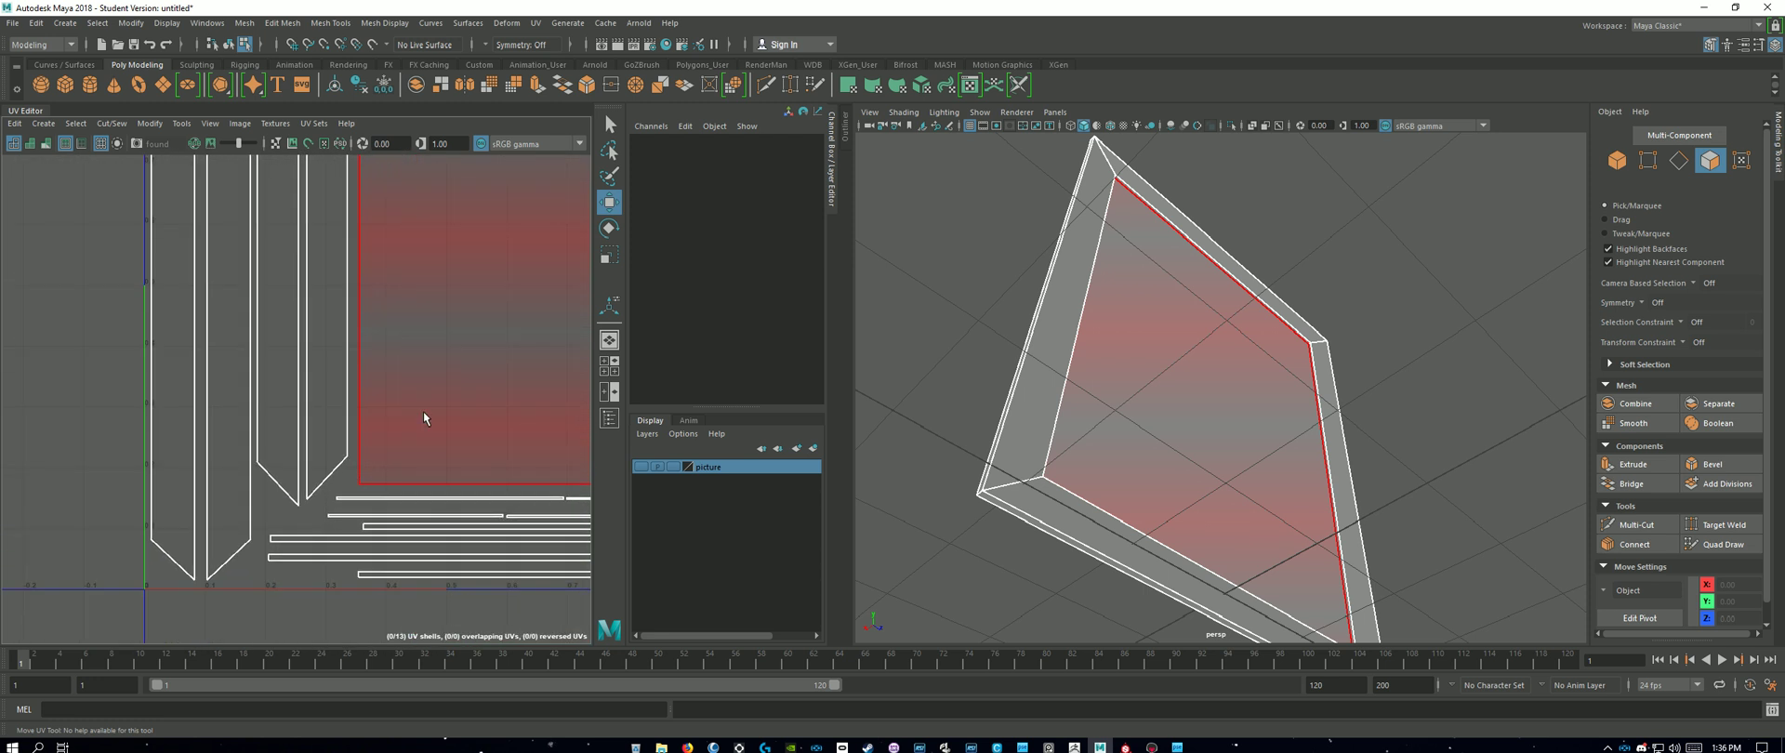
{"action": "scroll", "coordinate": [425, 416], "scroll_direction": "down", "scroll_amount": 4}
{"action": "middle_click_drag", "start_coordinate": [487, 336], "coordinate": [406, 419], "text": "alt"}
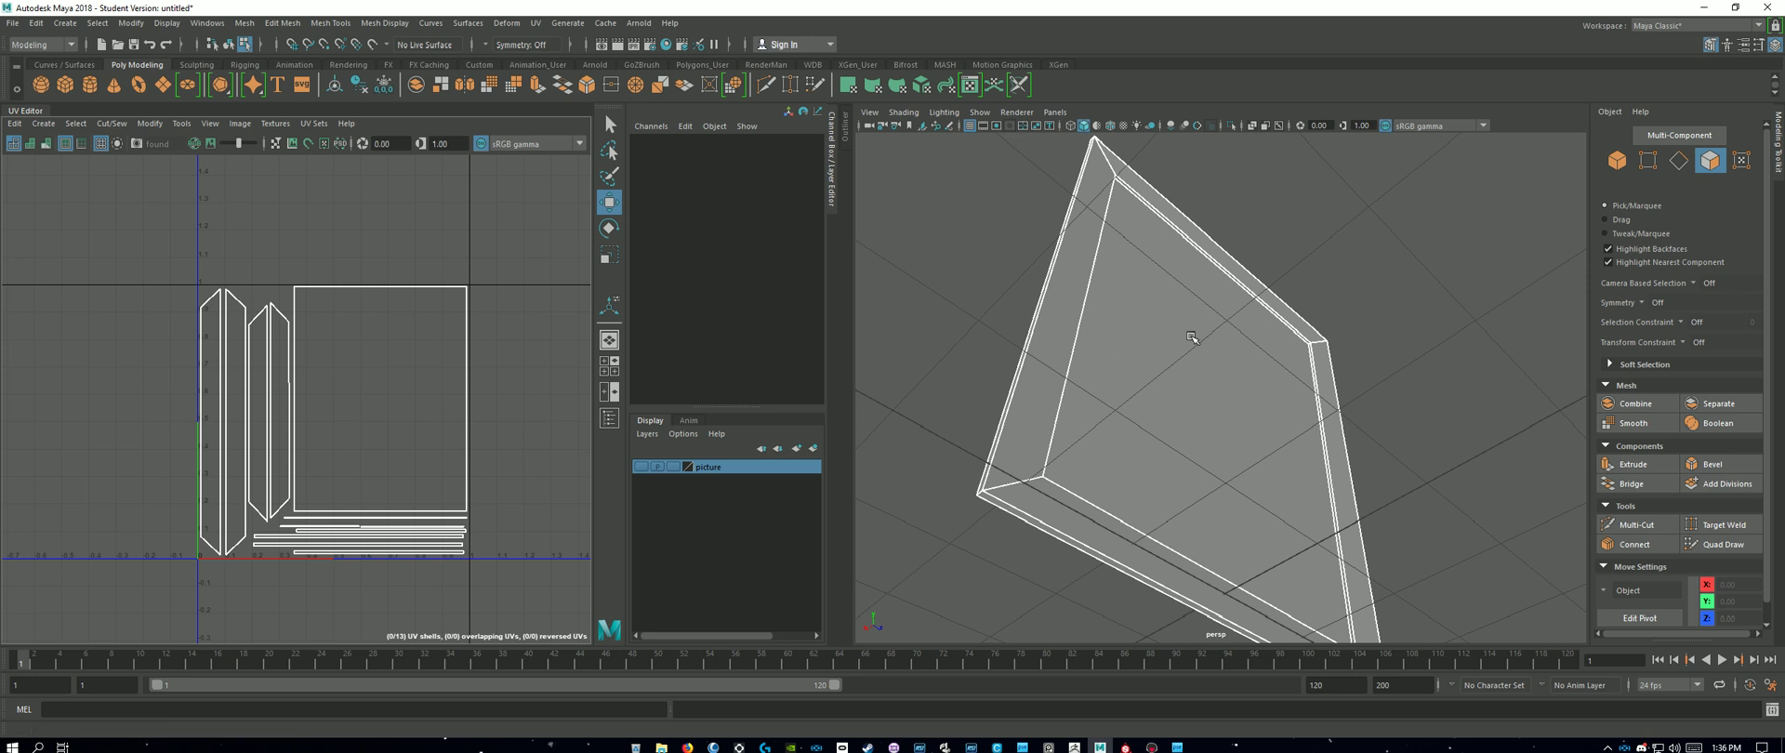
Step: View the whole frame in perspective from the front and collapse the UV Editor to enlarge the viewport
{"action": "scroll", "coordinate": [1191, 337], "scroll_direction": "down", "scroll_amount": 3}
{"action": "left_click_drag", "start_coordinate": [1339, 335], "coordinate": [1576, 414], "text": "alt"}
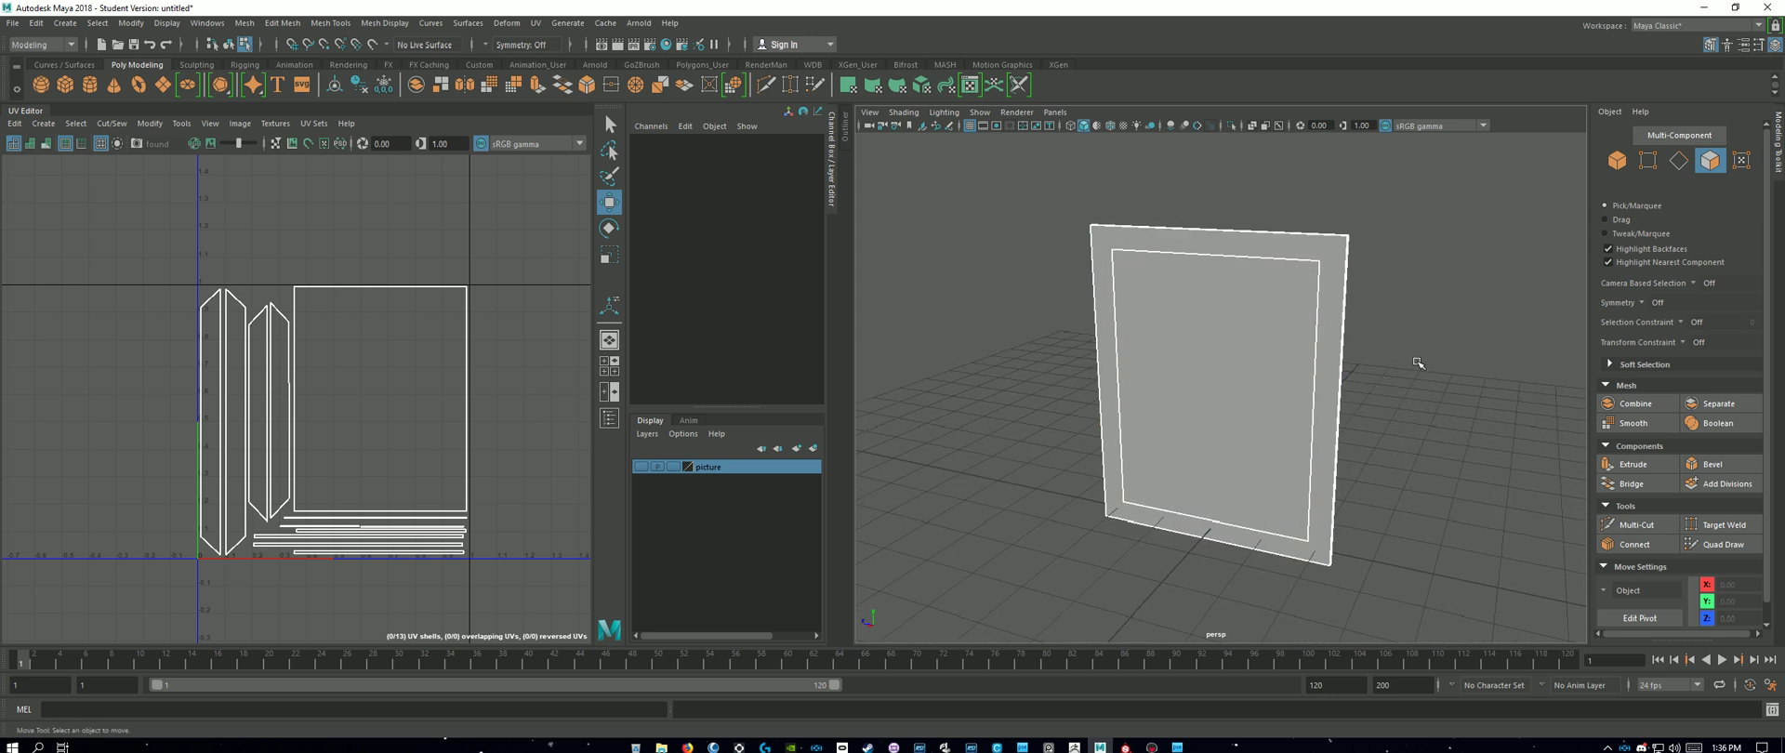
{"action": "left_click_drag", "start_coordinate": [1418, 362], "coordinate": [1553, 427], "text": "alt"}
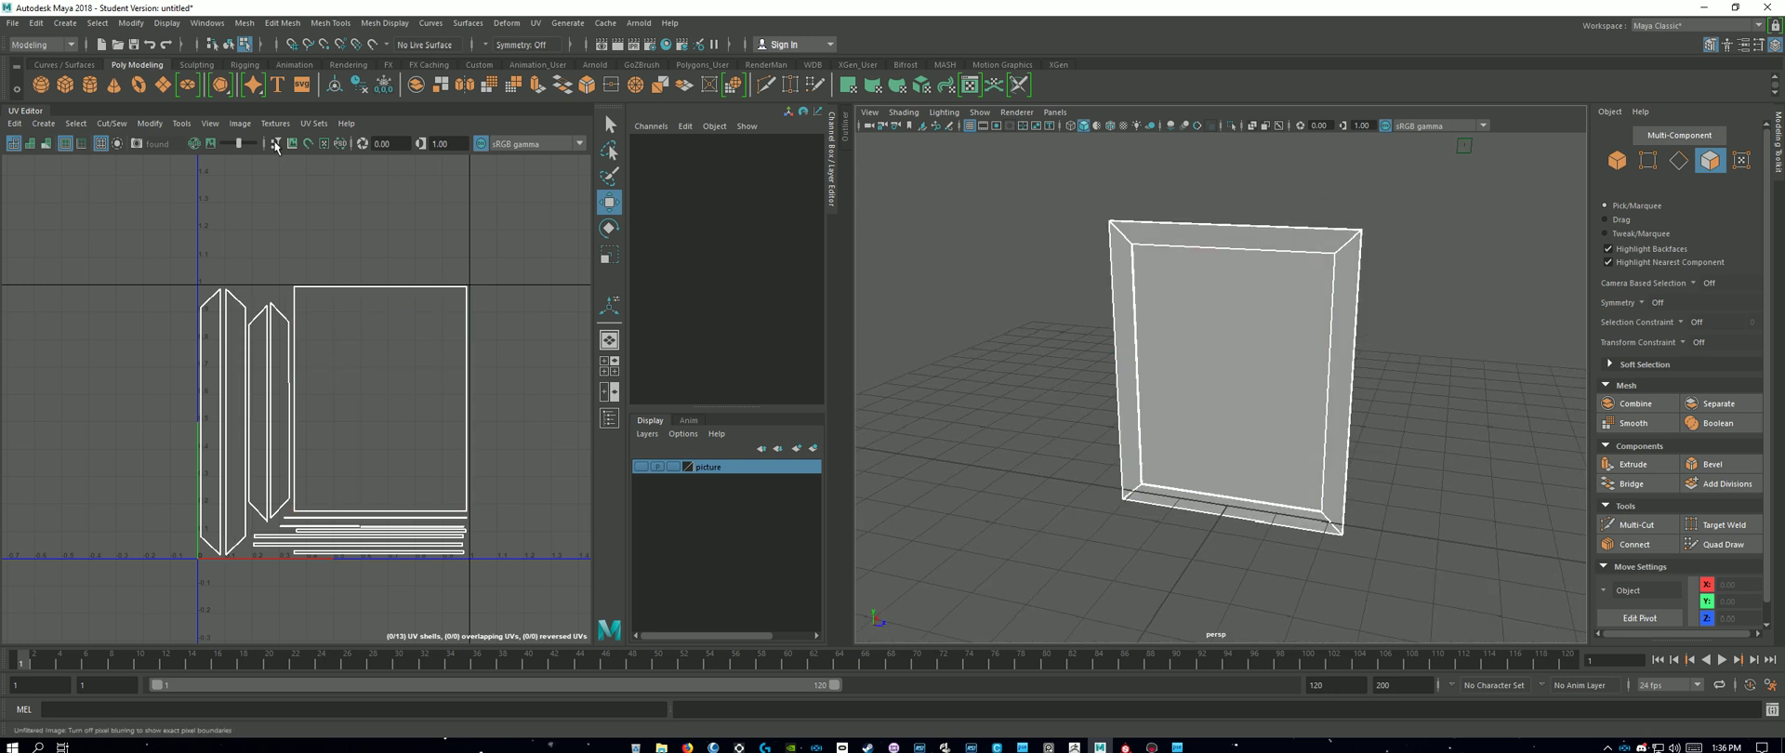
{"action": "left_click", "coordinate": [26, 113]}
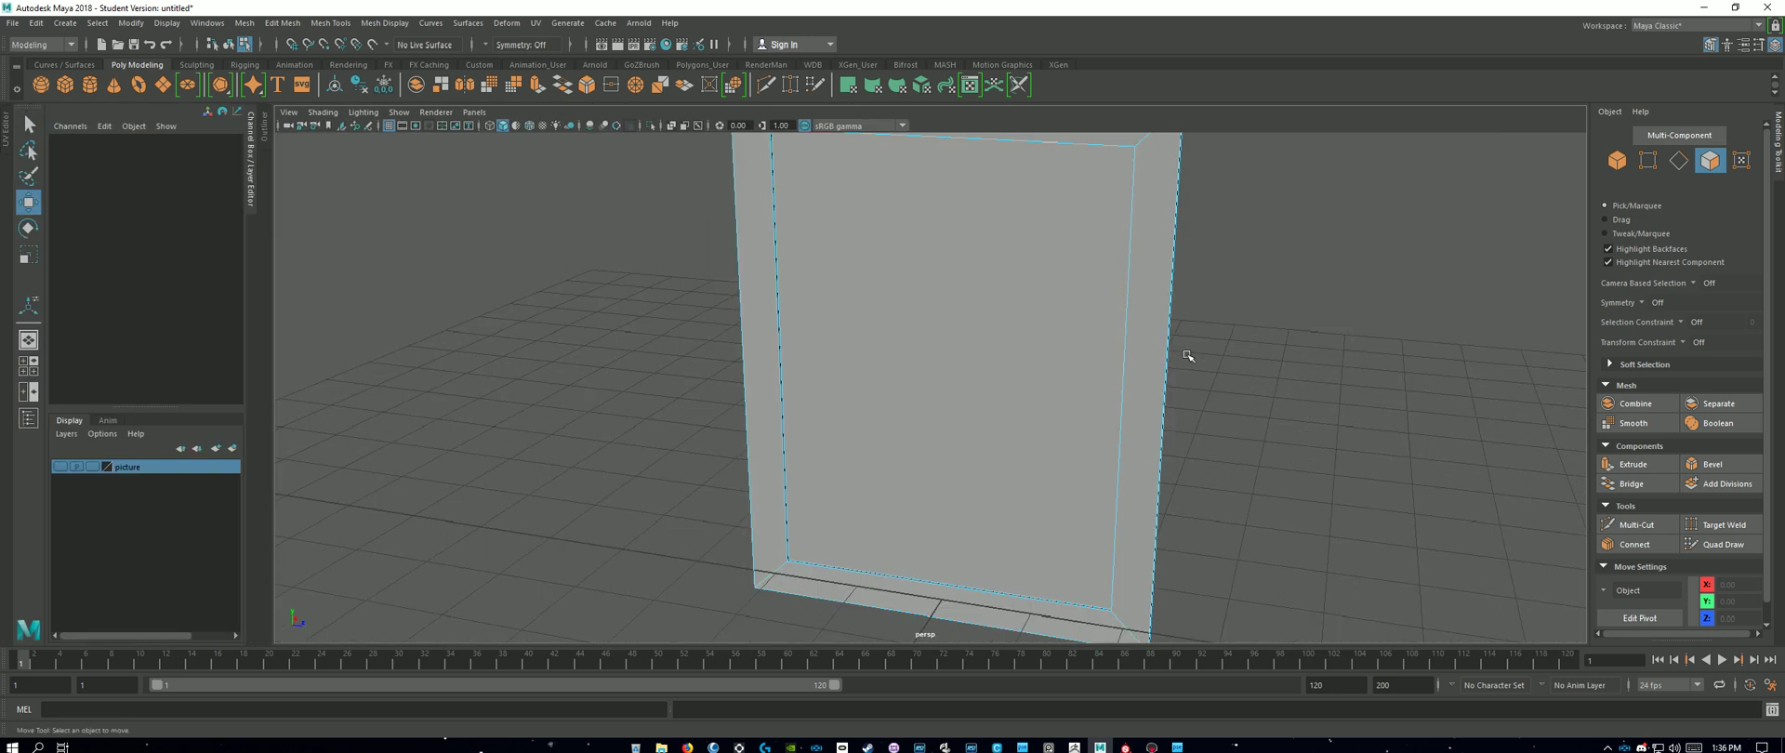
Step: Save the scene to the Desktop as a Maya Binary file named taly
{"action": "key", "text": "q"}
{"action": "key", "text": "ctrl+s"}
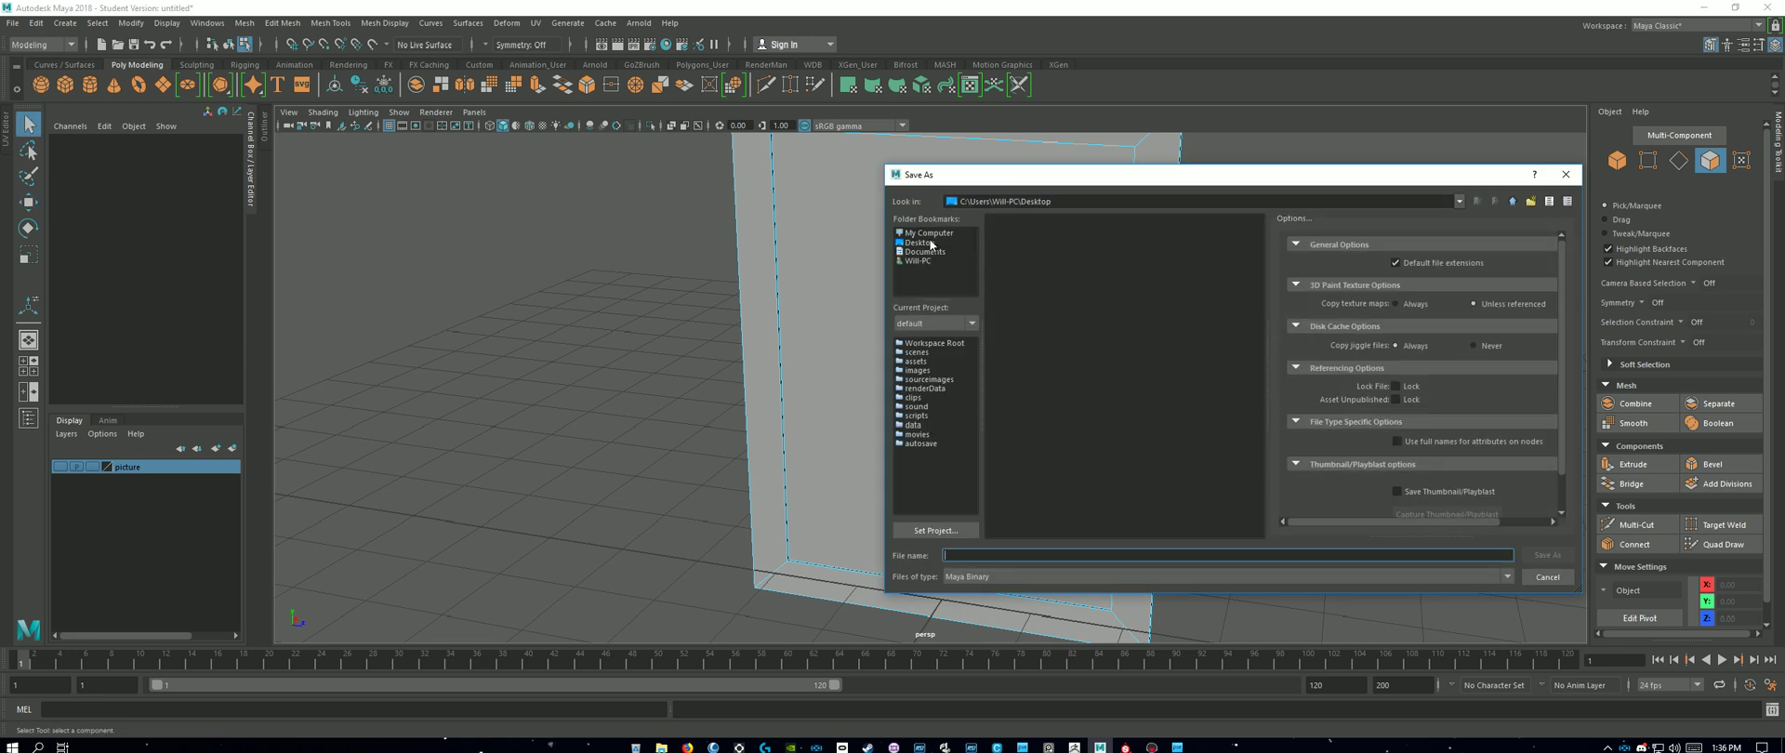
{"action": "left_click", "coordinate": [931, 244]}
{"action": "left_click", "coordinate": [1066, 554]}
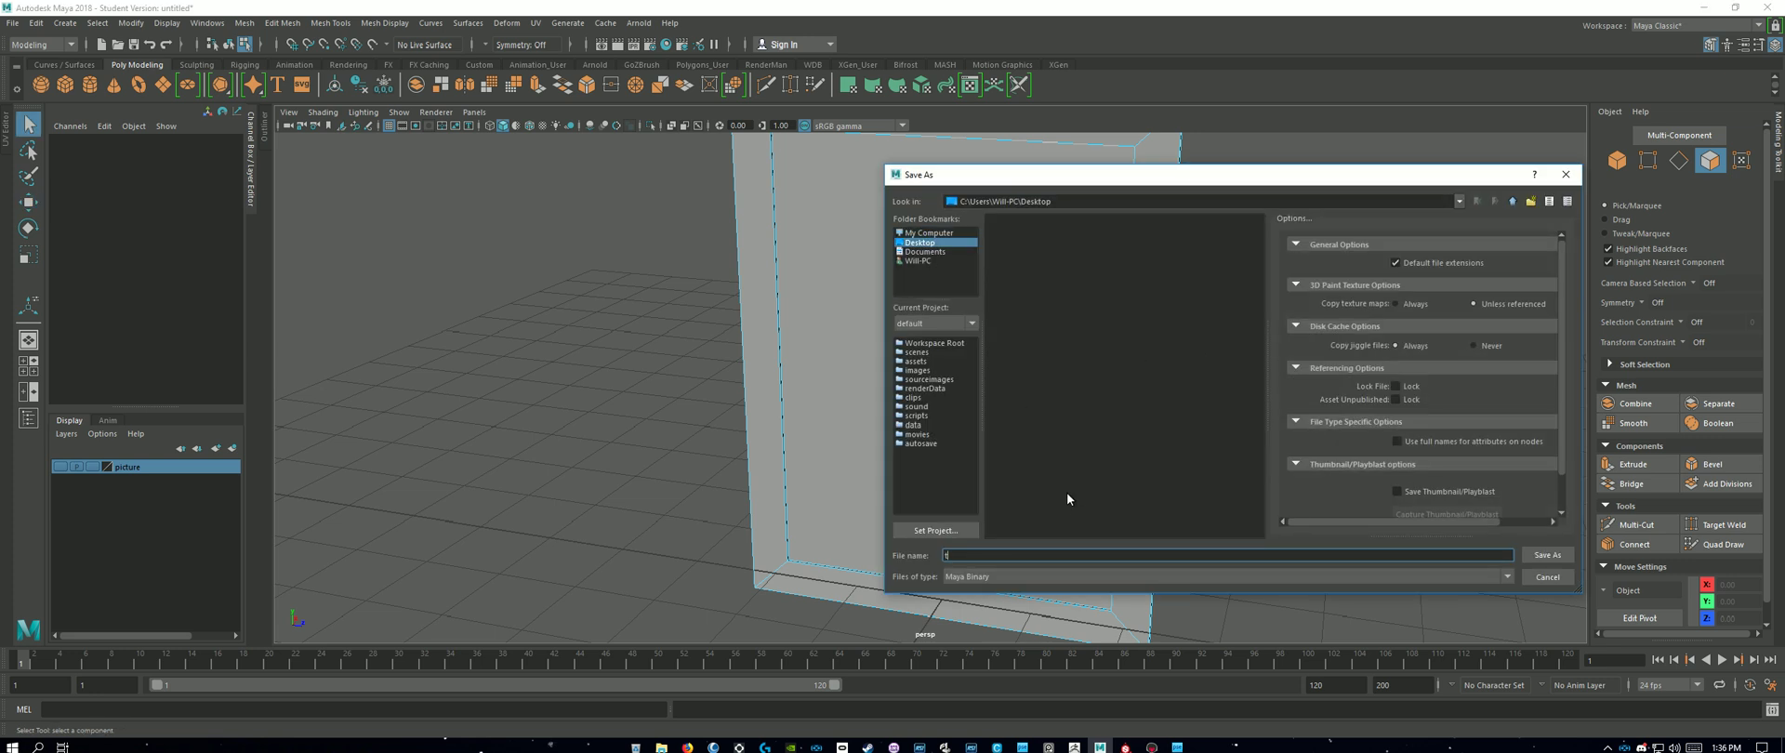
{"action": "left_click", "coordinate": [1562, 555]}
{"action": "left_click", "coordinate": [862, 388]}
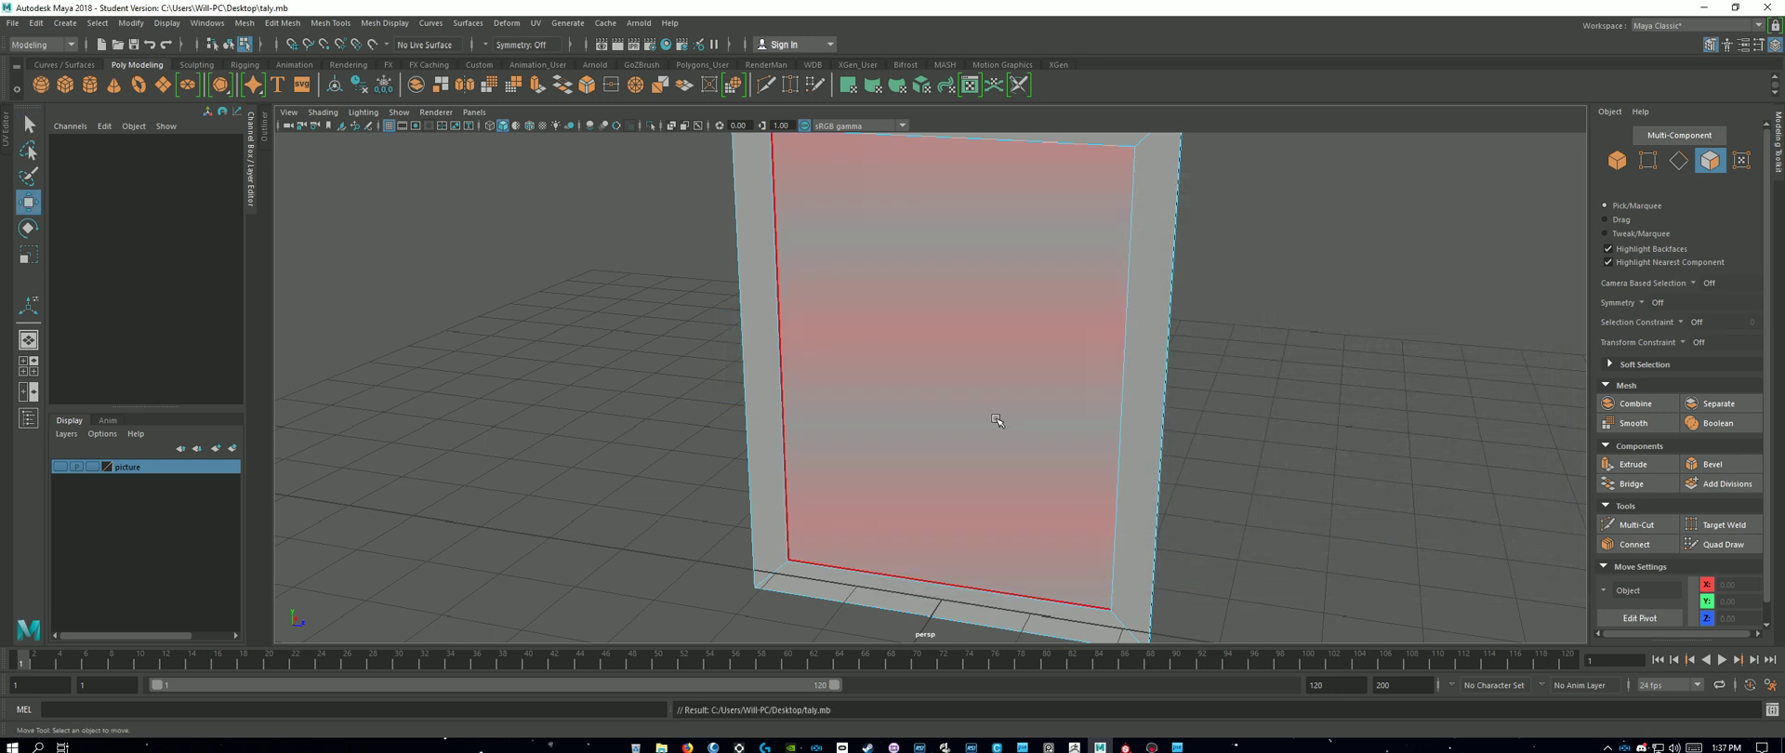
Step: Change from face to object selection mode and select the whole picture frame
{"action": "scroll", "coordinate": [988, 398], "scroll_direction": "down", "scroll_amount": 3}
{"action": "key", "text": "w"}
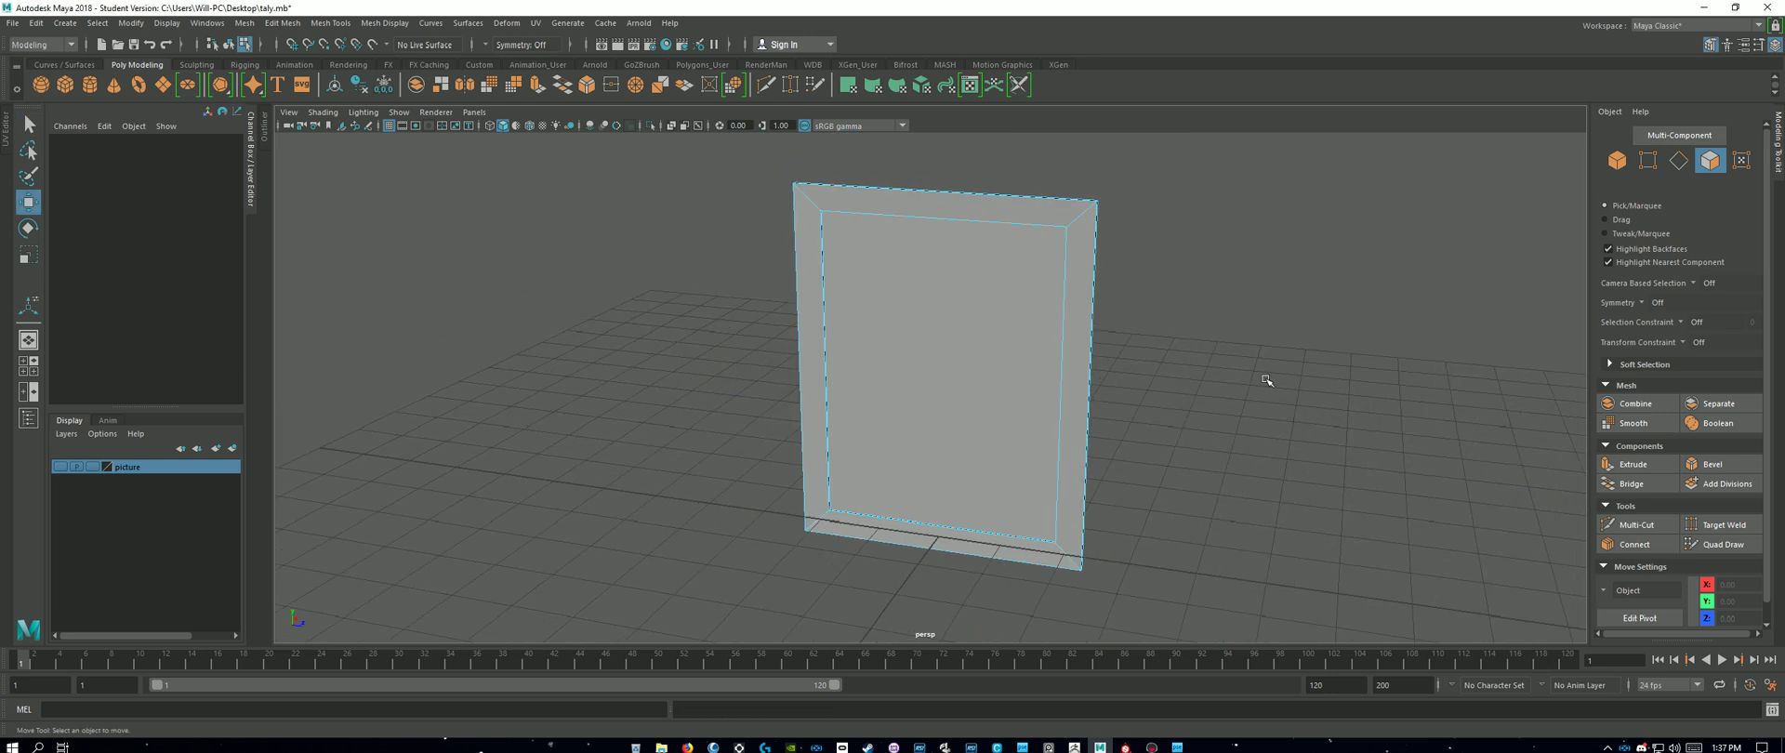
{"action": "left_click_drag", "start_coordinate": [1309, 382], "coordinate": [1247, 363], "text": "alt"}
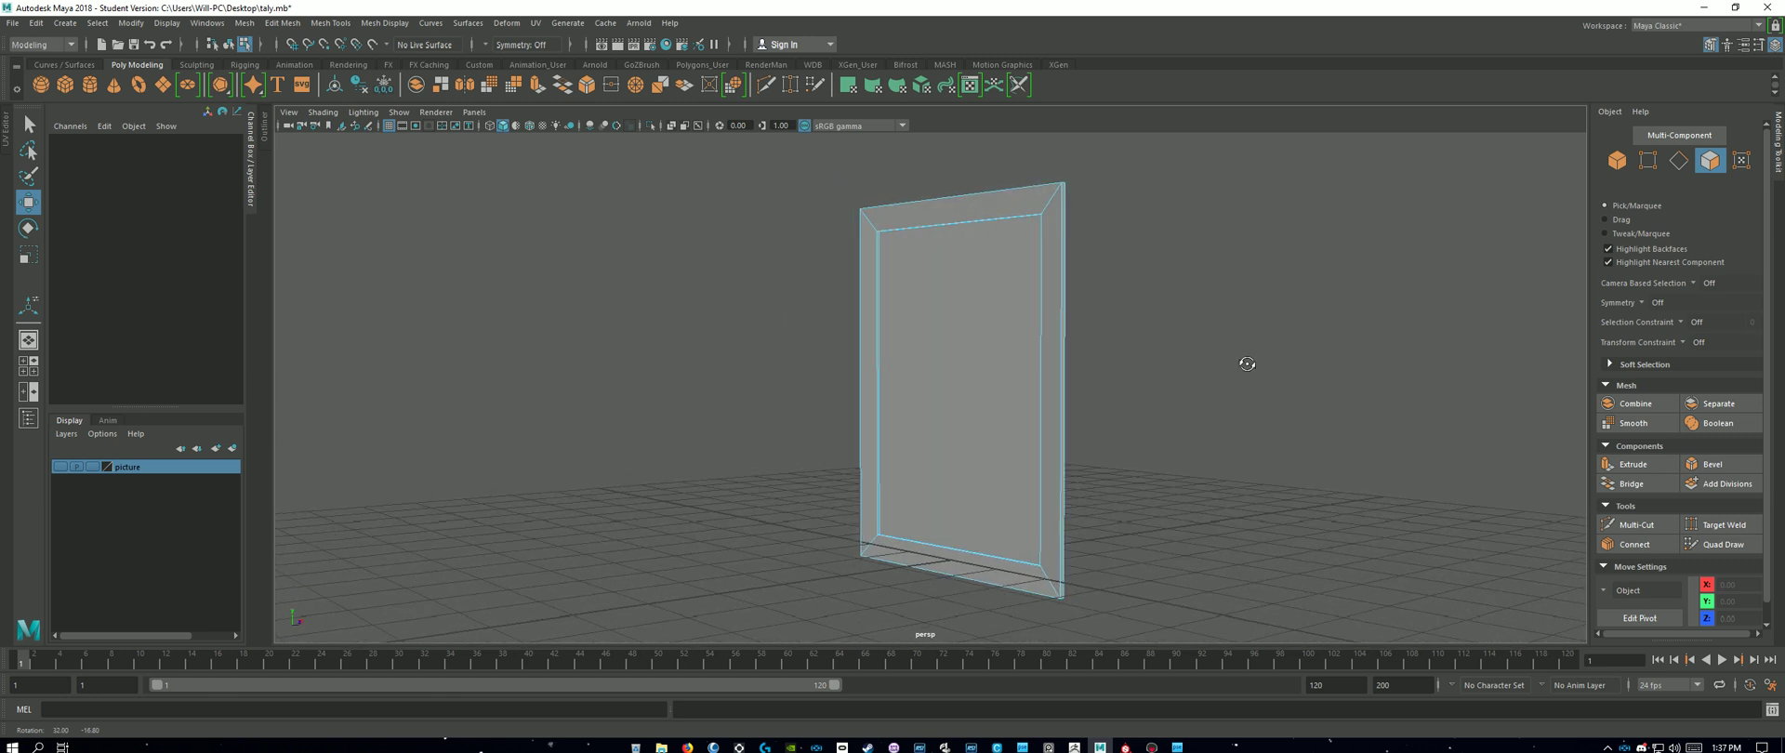
{"action": "left_click", "coordinate": [12, 23]}
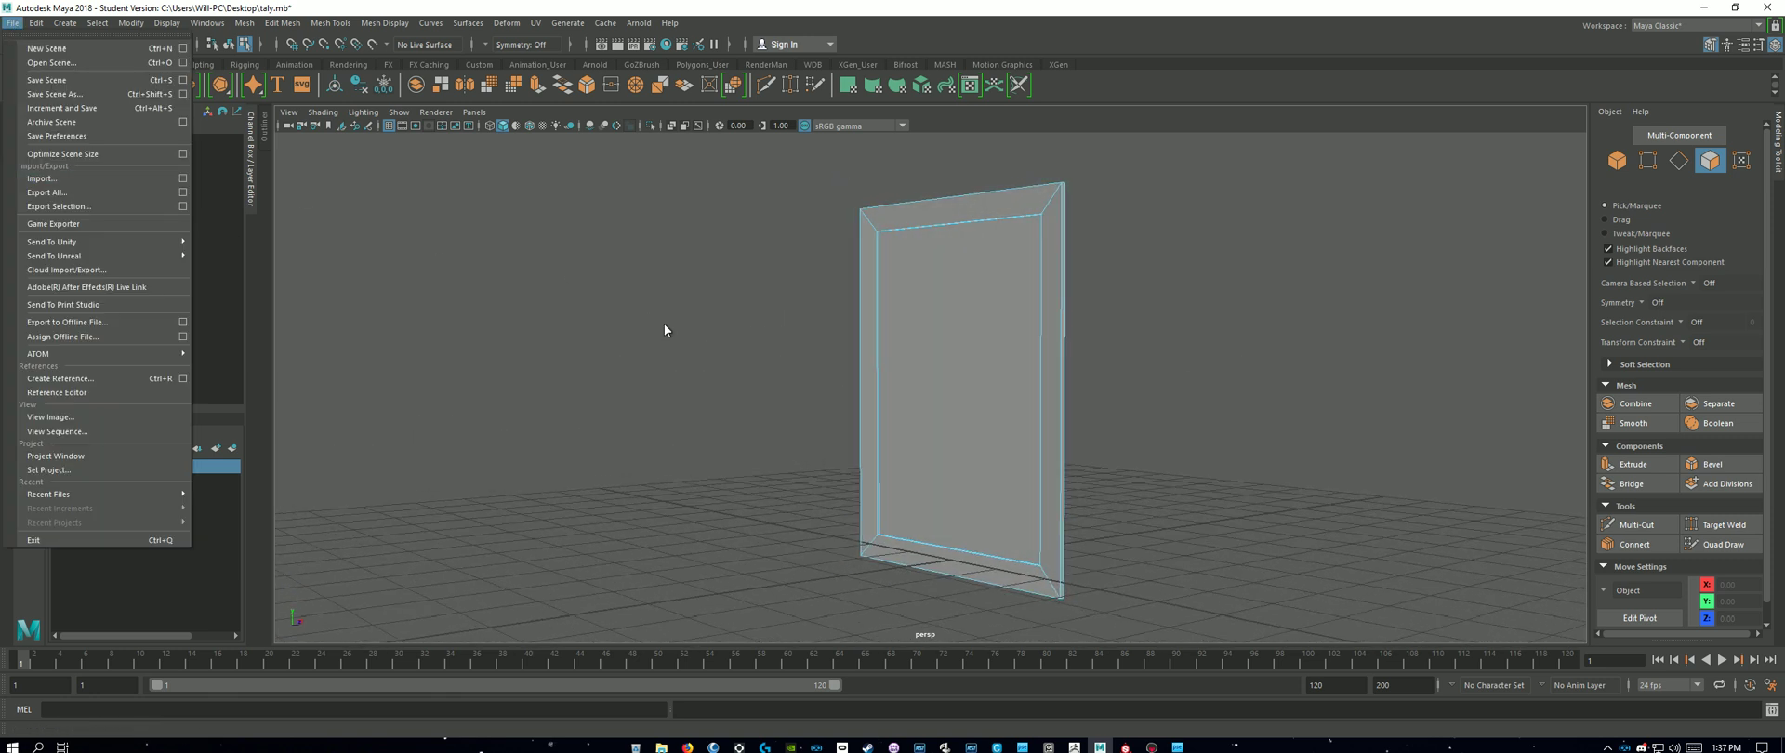
{"action": "left_click", "coordinate": [1615, 163]}
{"action": "left_click", "coordinate": [1617, 162]}
{"action": "left_click", "coordinate": [1119, 313]}
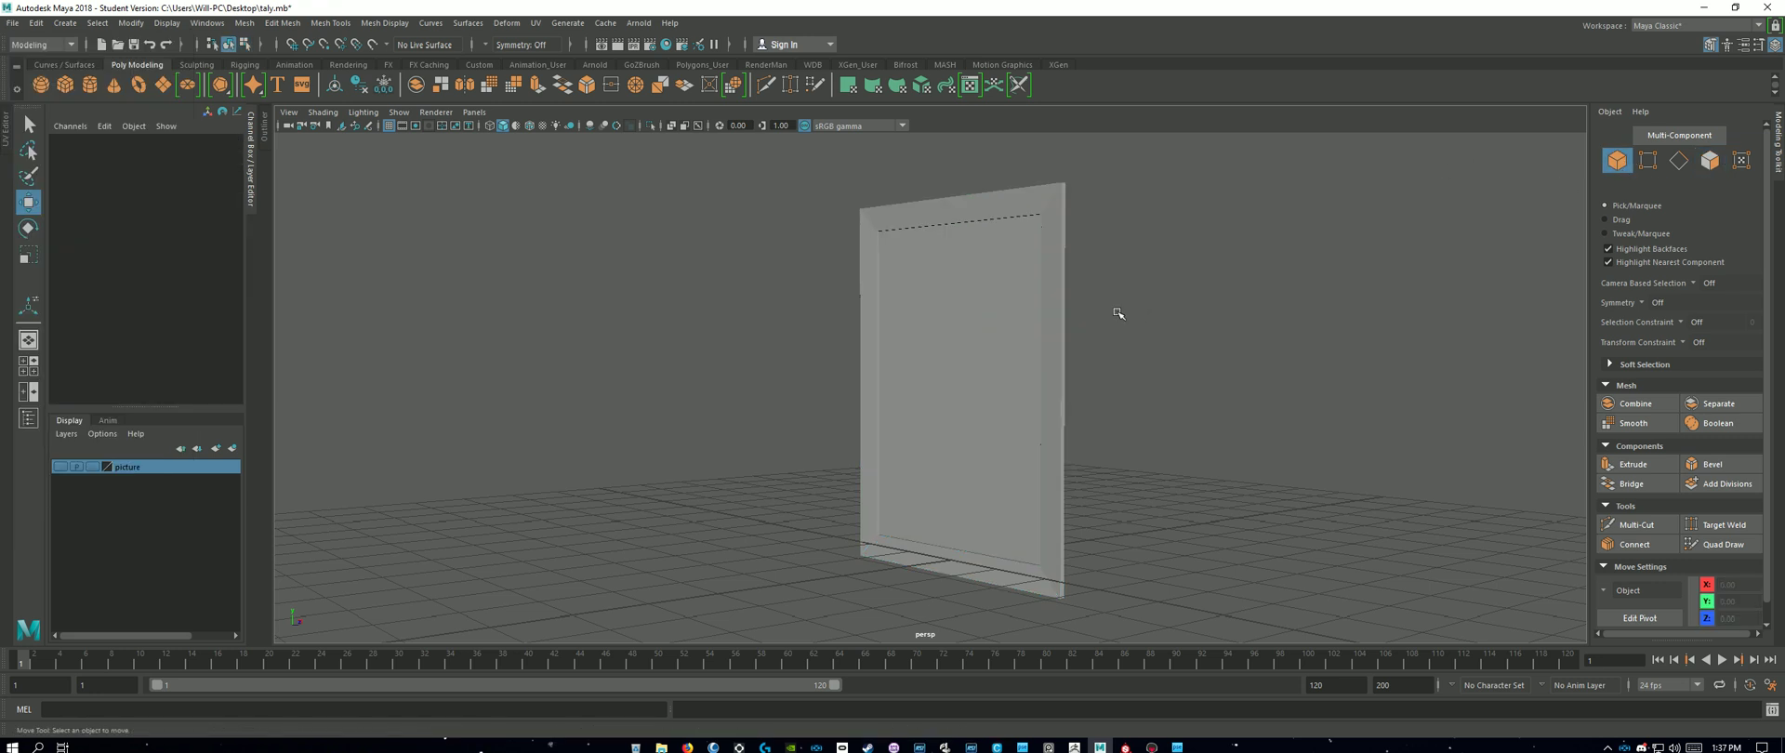
{"action": "left_click", "coordinate": [957, 290]}
Step: Export only the selected picture frame to the Desktop in FBX export format with the file name NinjaBunny
{"action": "left_click", "coordinate": [12, 22]}
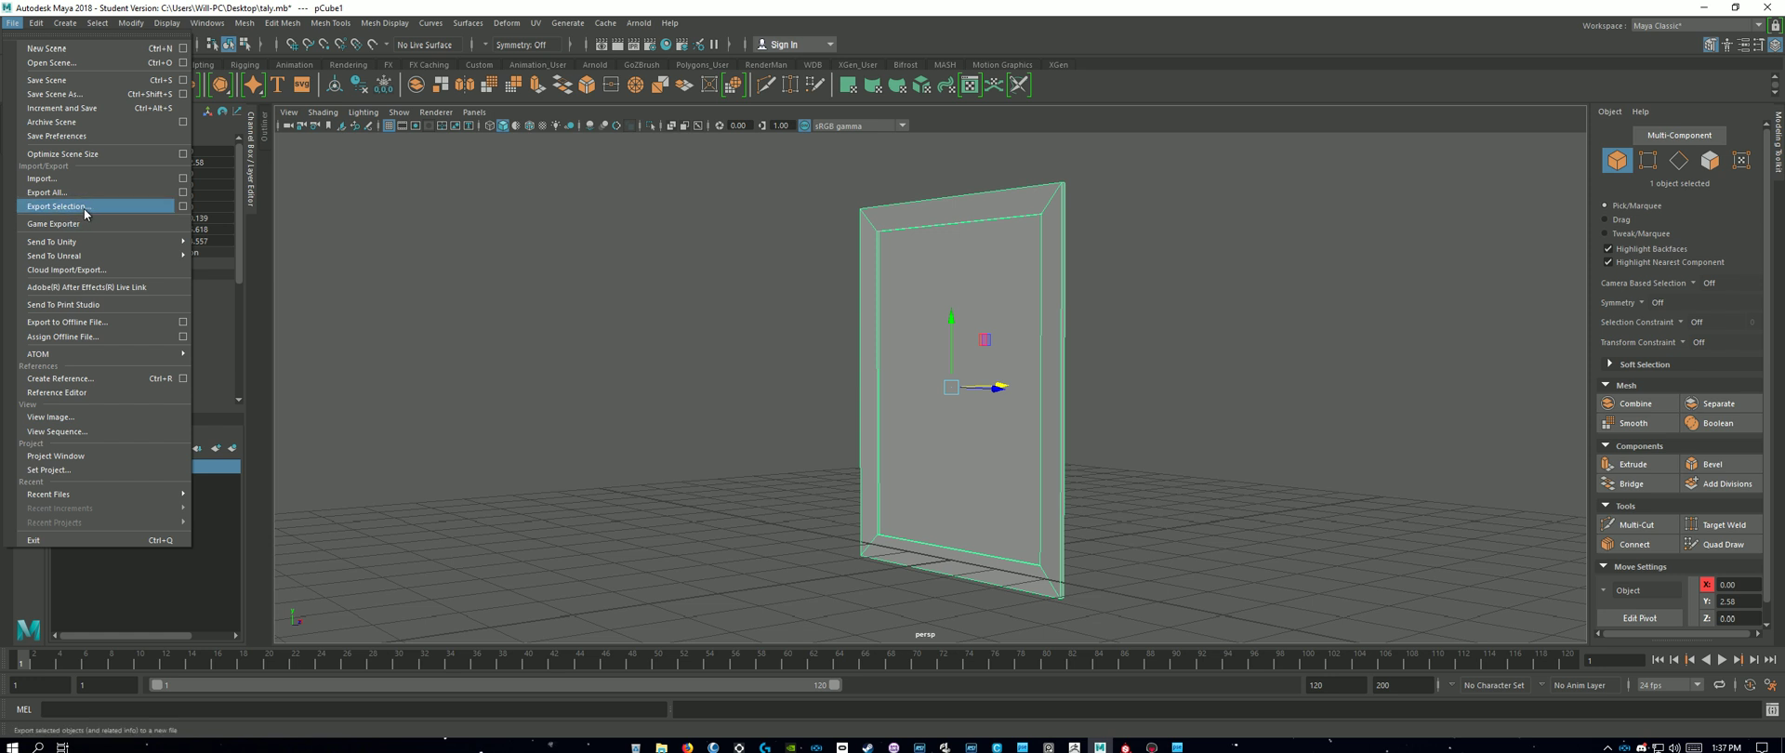
{"action": "left_click", "coordinate": [87, 207]}
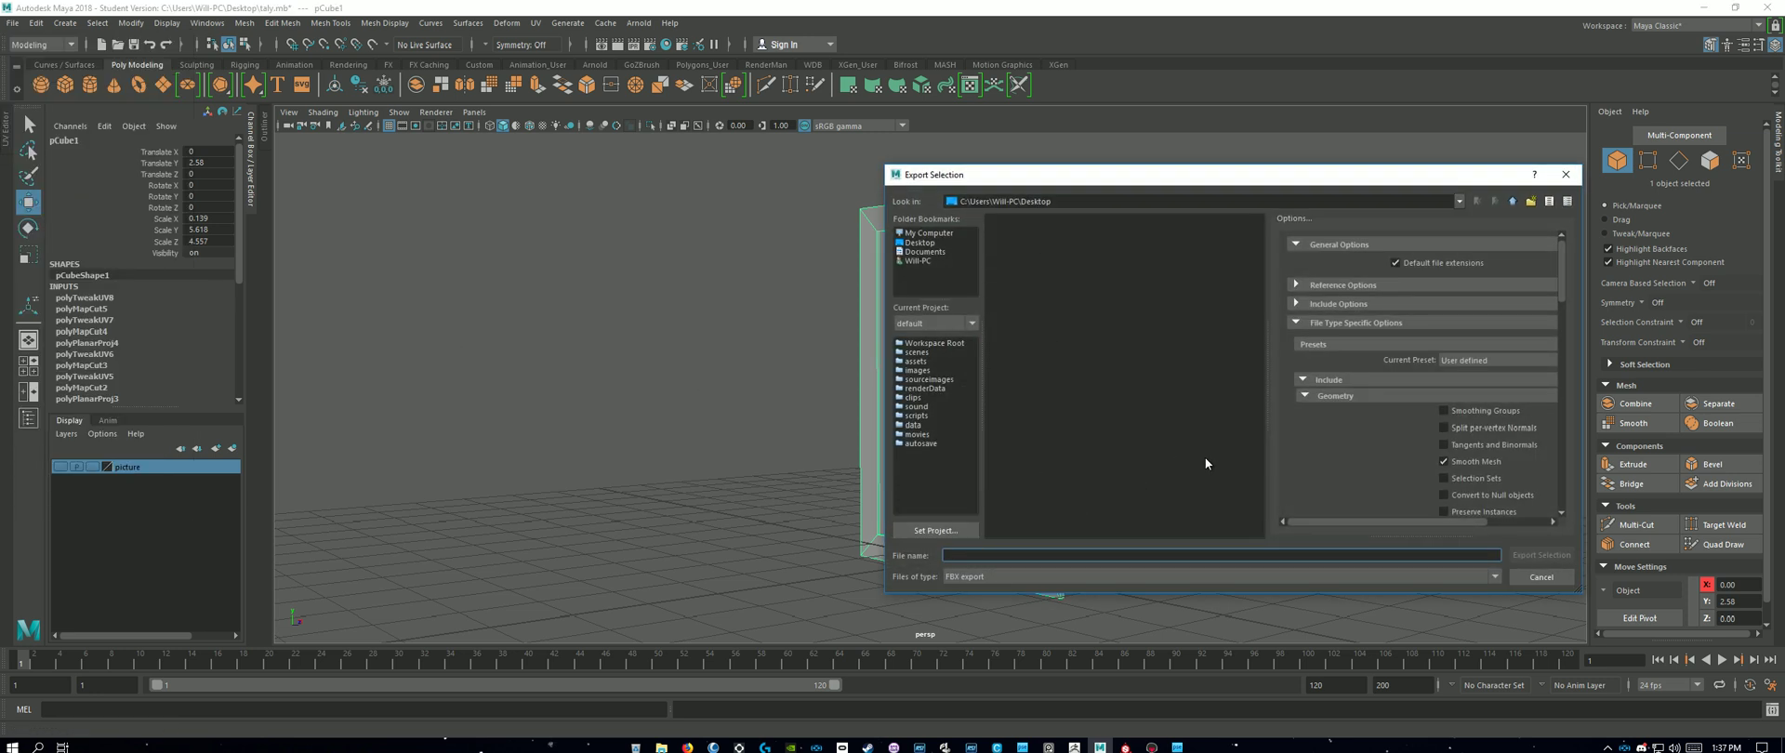
{"action": "type", "text": "NinjaBunny"}
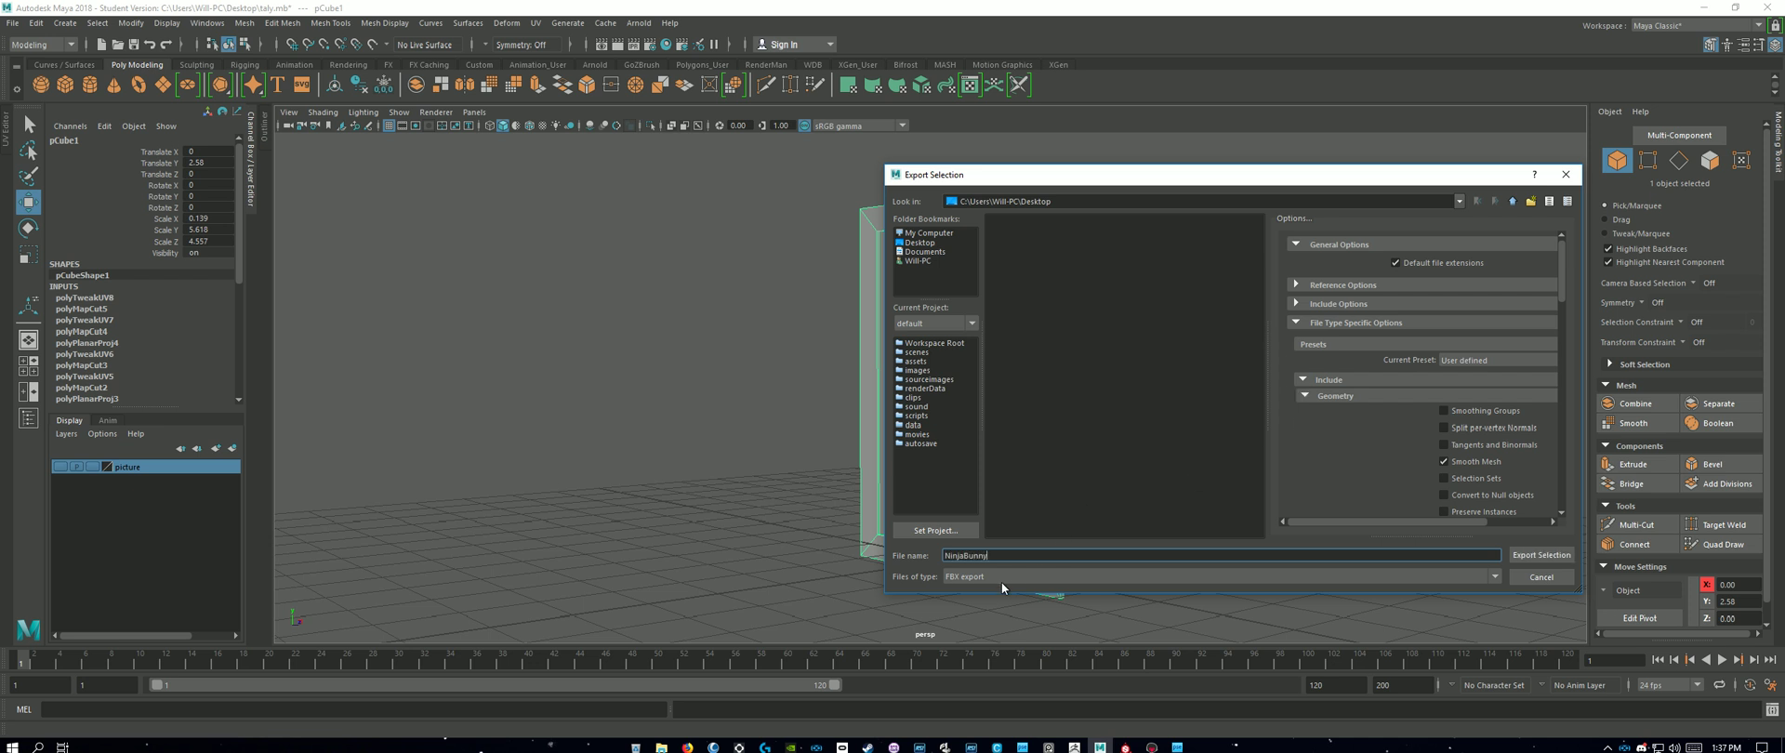
{"action": "left_click", "coordinate": [971, 576]}
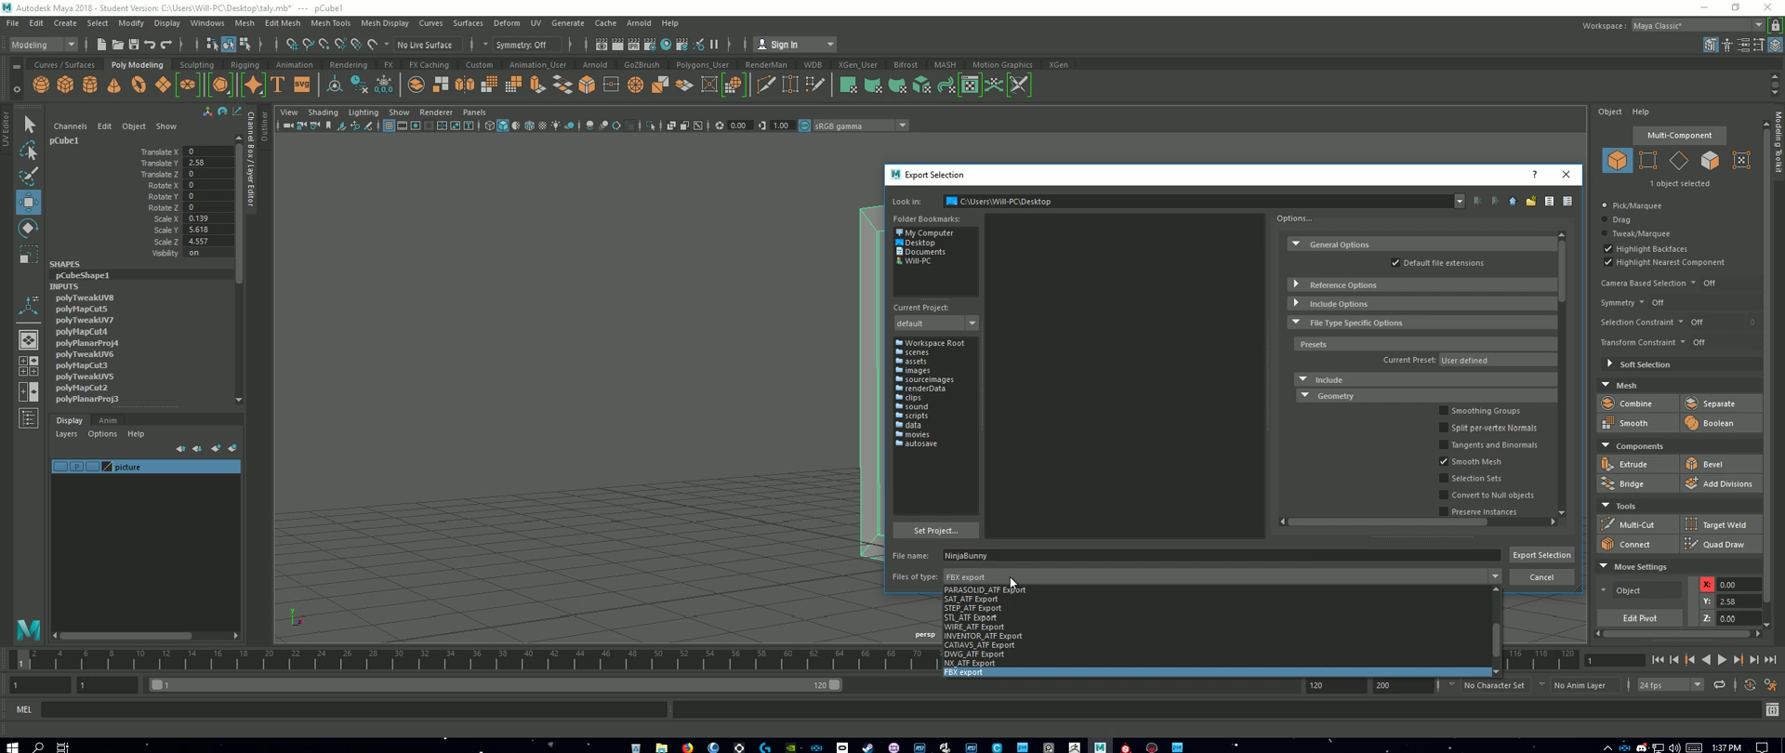
{"action": "left_click", "coordinate": [1009, 577]}
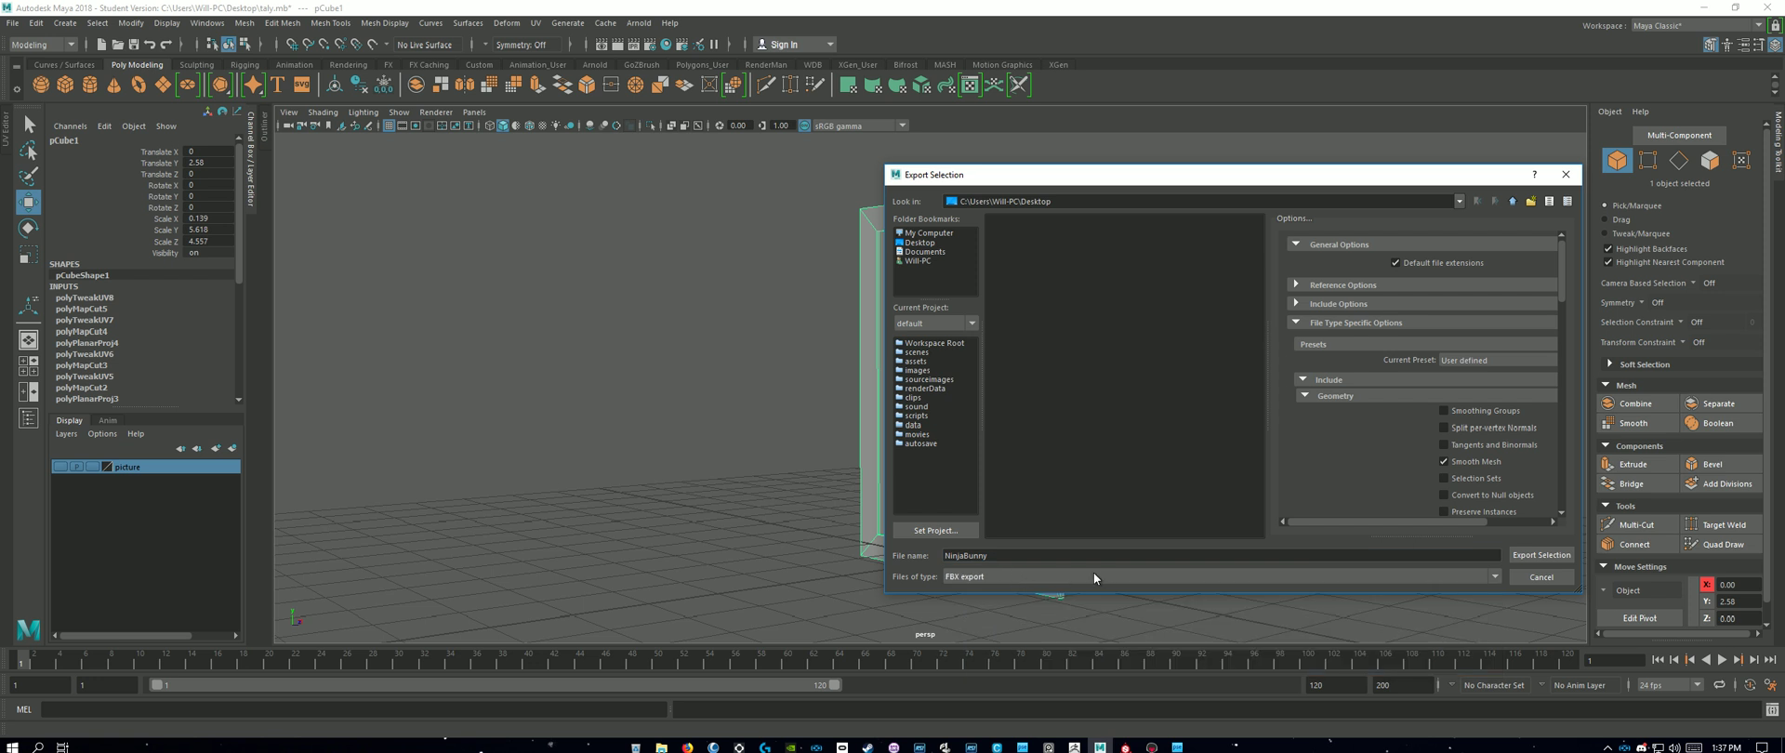
{"action": "left_click", "coordinate": [1536, 558]}
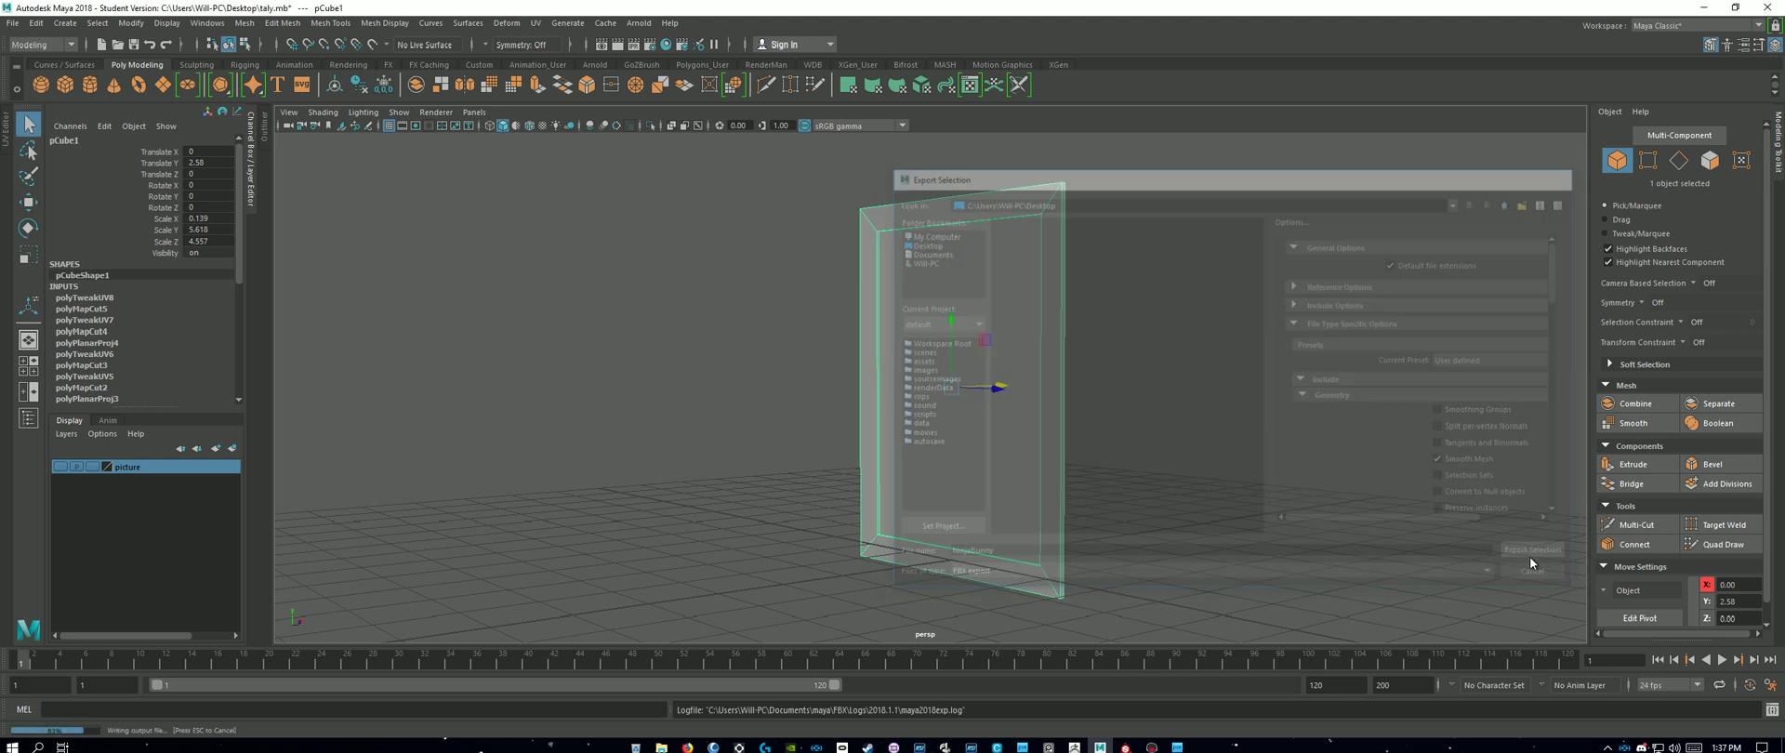
Step: Minimize Maya and switch to Substance Painter, viewing the open sample sphere from slightly farther away
{"action": "left_click_drag", "start_coordinate": [1286, 371], "coordinate": [1335, 390], "text": "alt"}
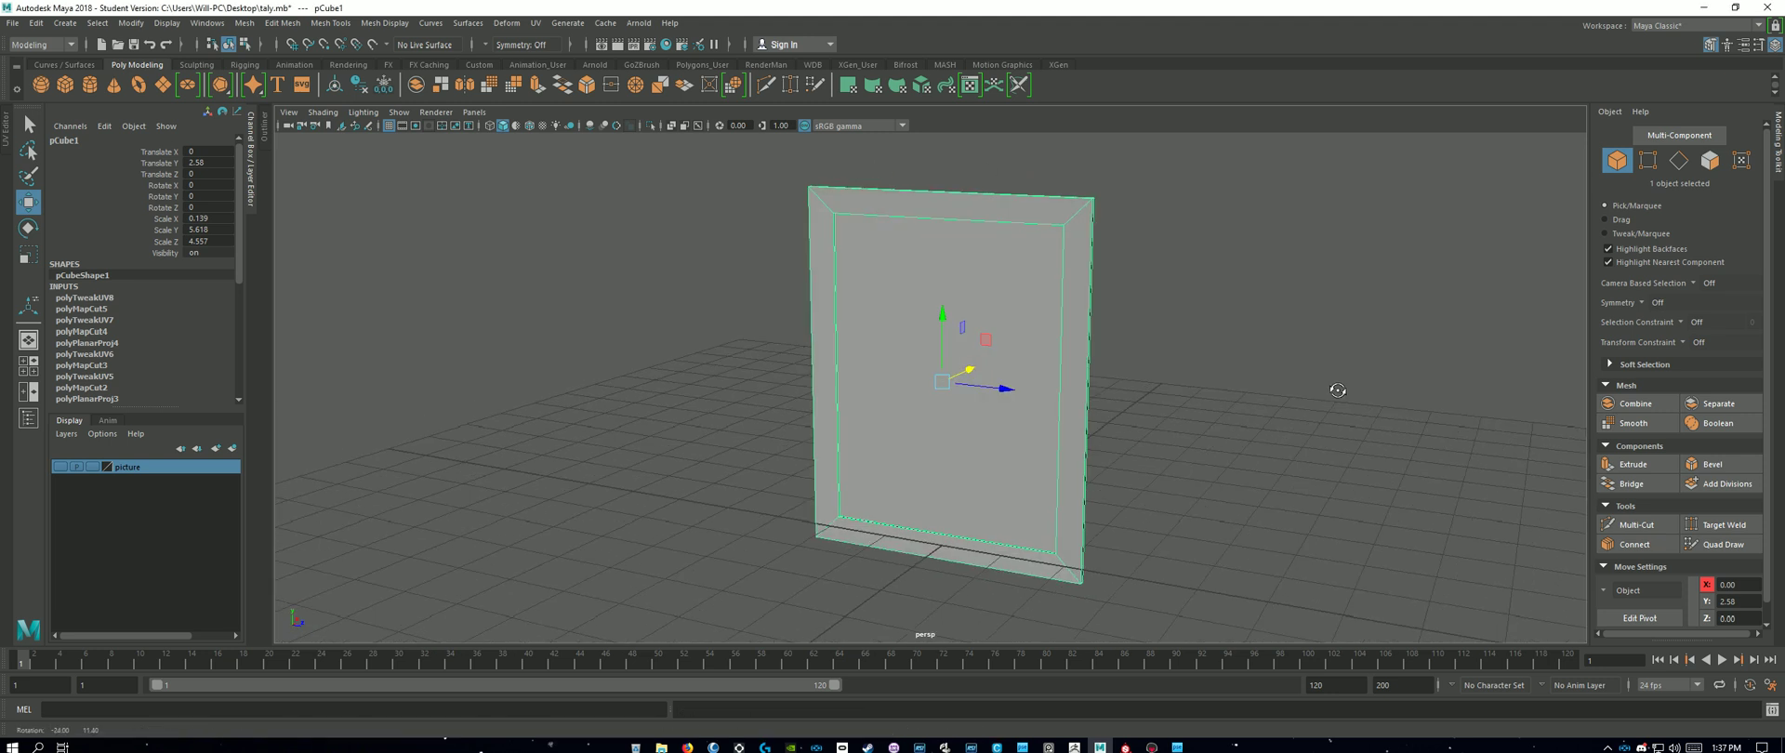
{"action": "left_click", "coordinate": [1706, 7]}
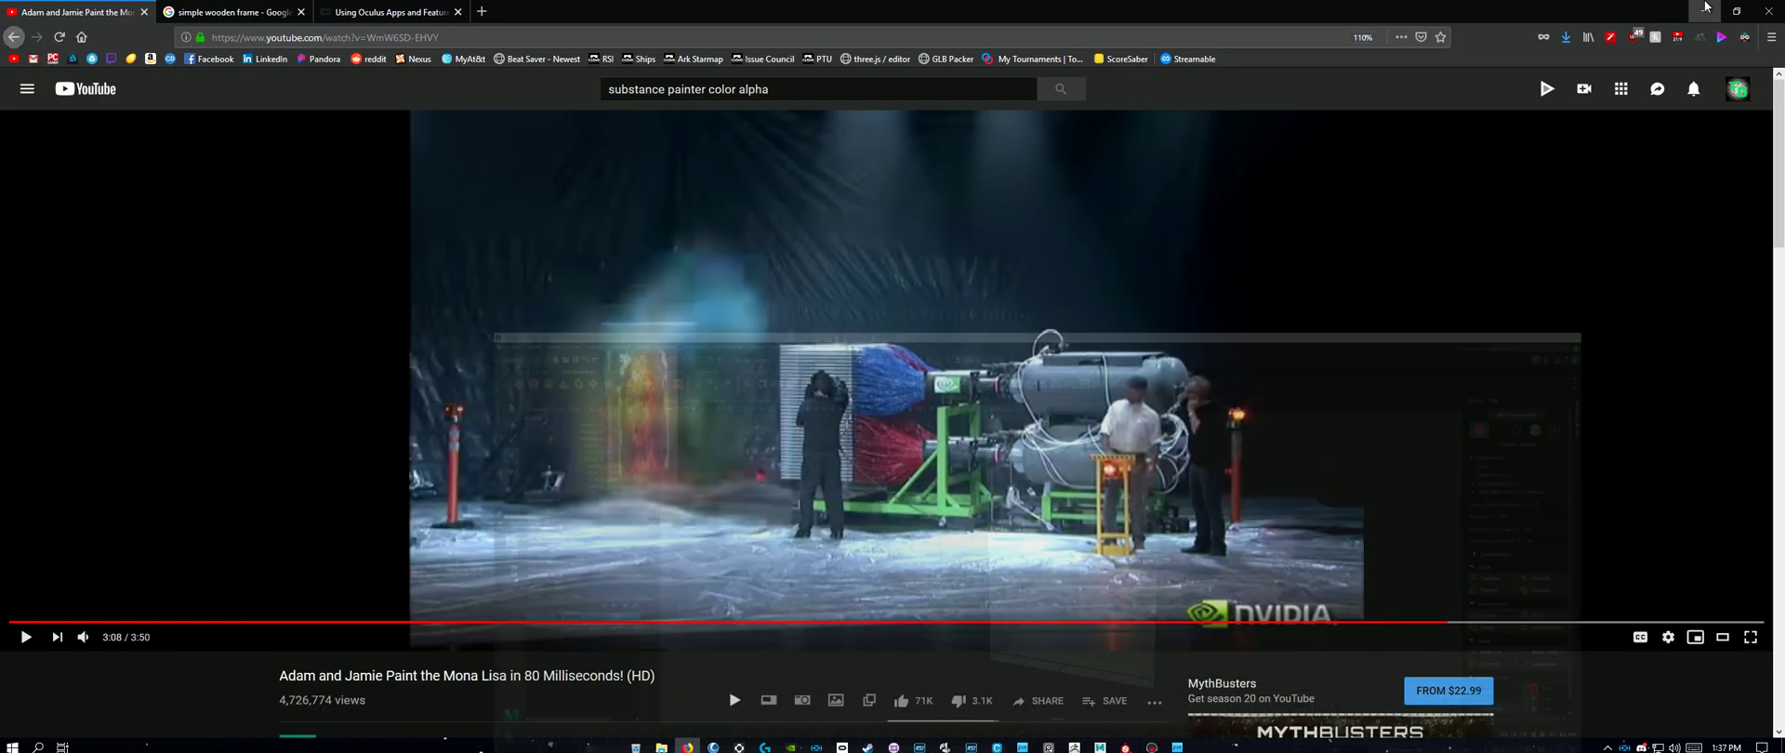
{"action": "left_click", "coordinate": [1125, 747]}
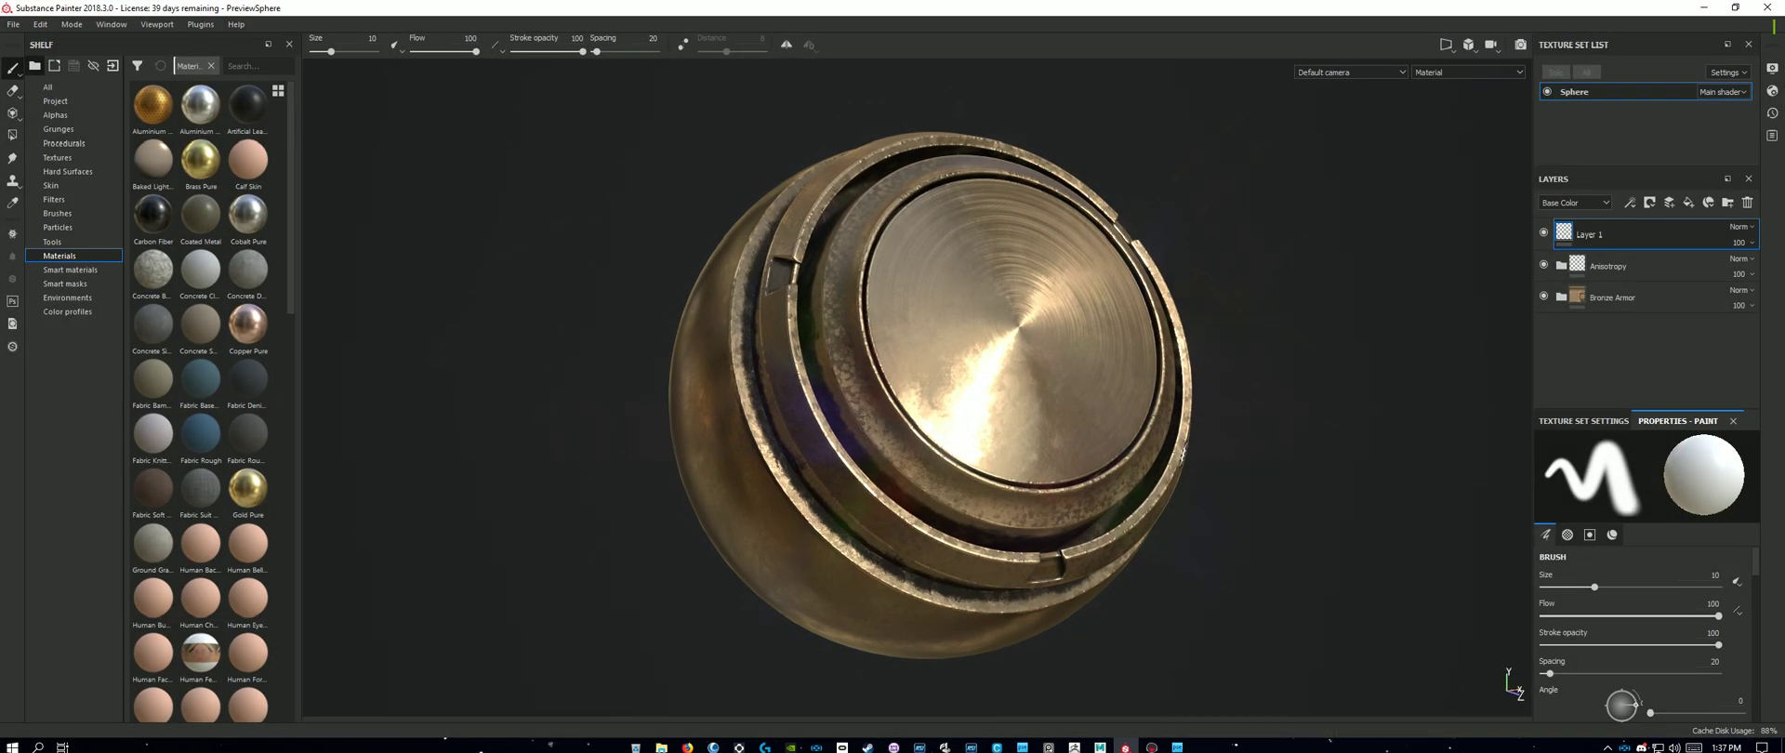
{"action": "scroll", "coordinate": [988, 384], "scroll_direction": "up", "scroll_amount": 3}
{"action": "scroll", "coordinate": [989, 386], "scroll_direction": "down", "scroll_amount": 6}
{"action": "scroll", "coordinate": [990, 386], "scroll_direction": "down", "scroll_amount": 1}
{"action": "left_click_drag", "start_coordinate": [1173, 455], "coordinate": [1208, 482], "text": "alt"}
Step: Start a new project with the PBR - Metallic Roughness (allegorithmic) template and set the document resolution to 2048
{"action": "left_click", "coordinate": [14, 24]}
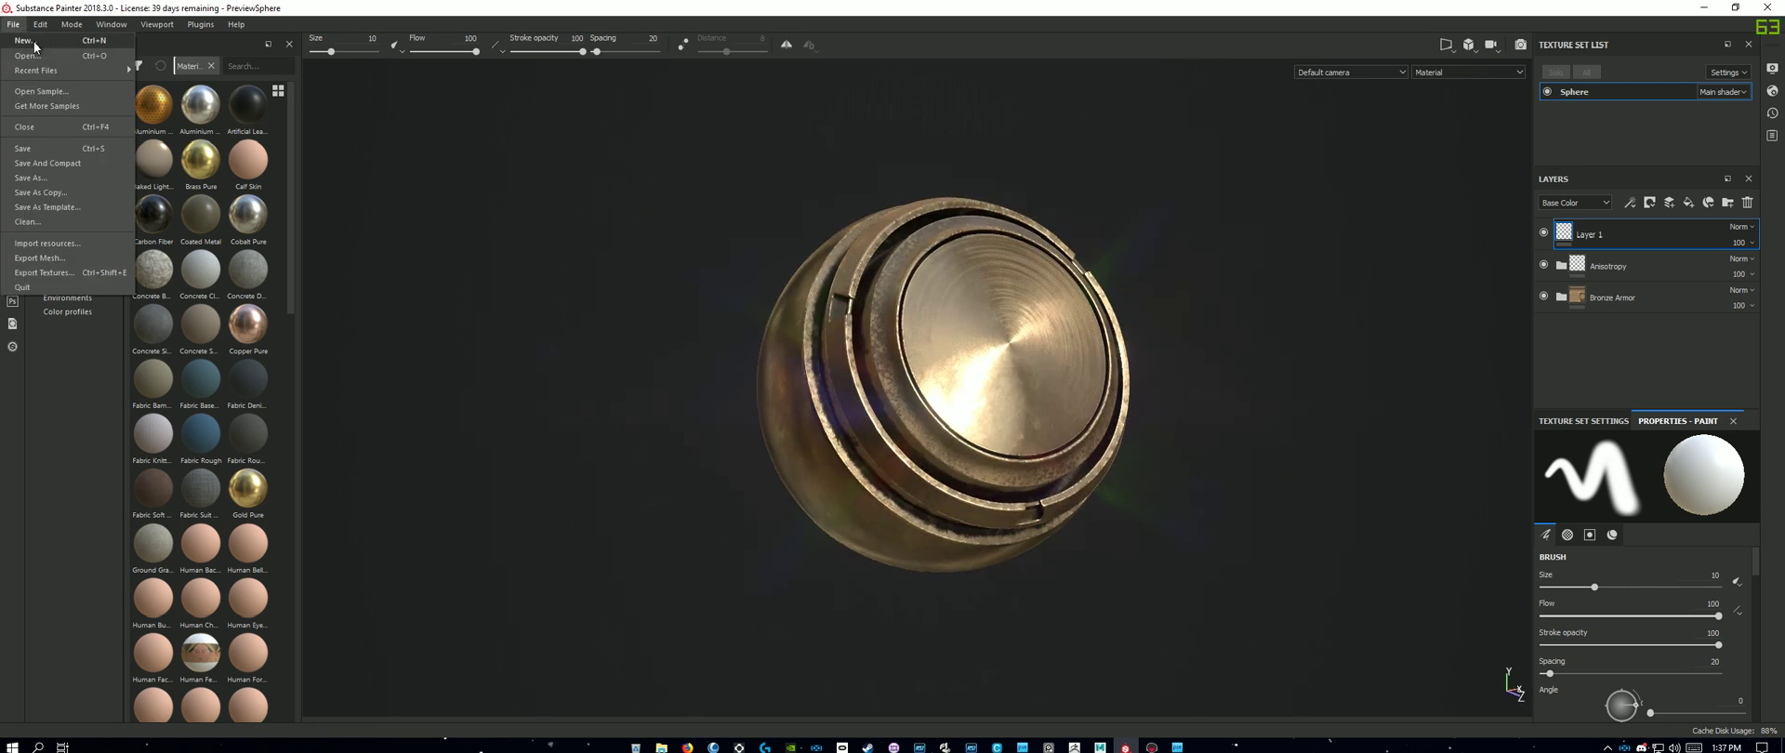
{"action": "left_click", "coordinate": [42, 37]}
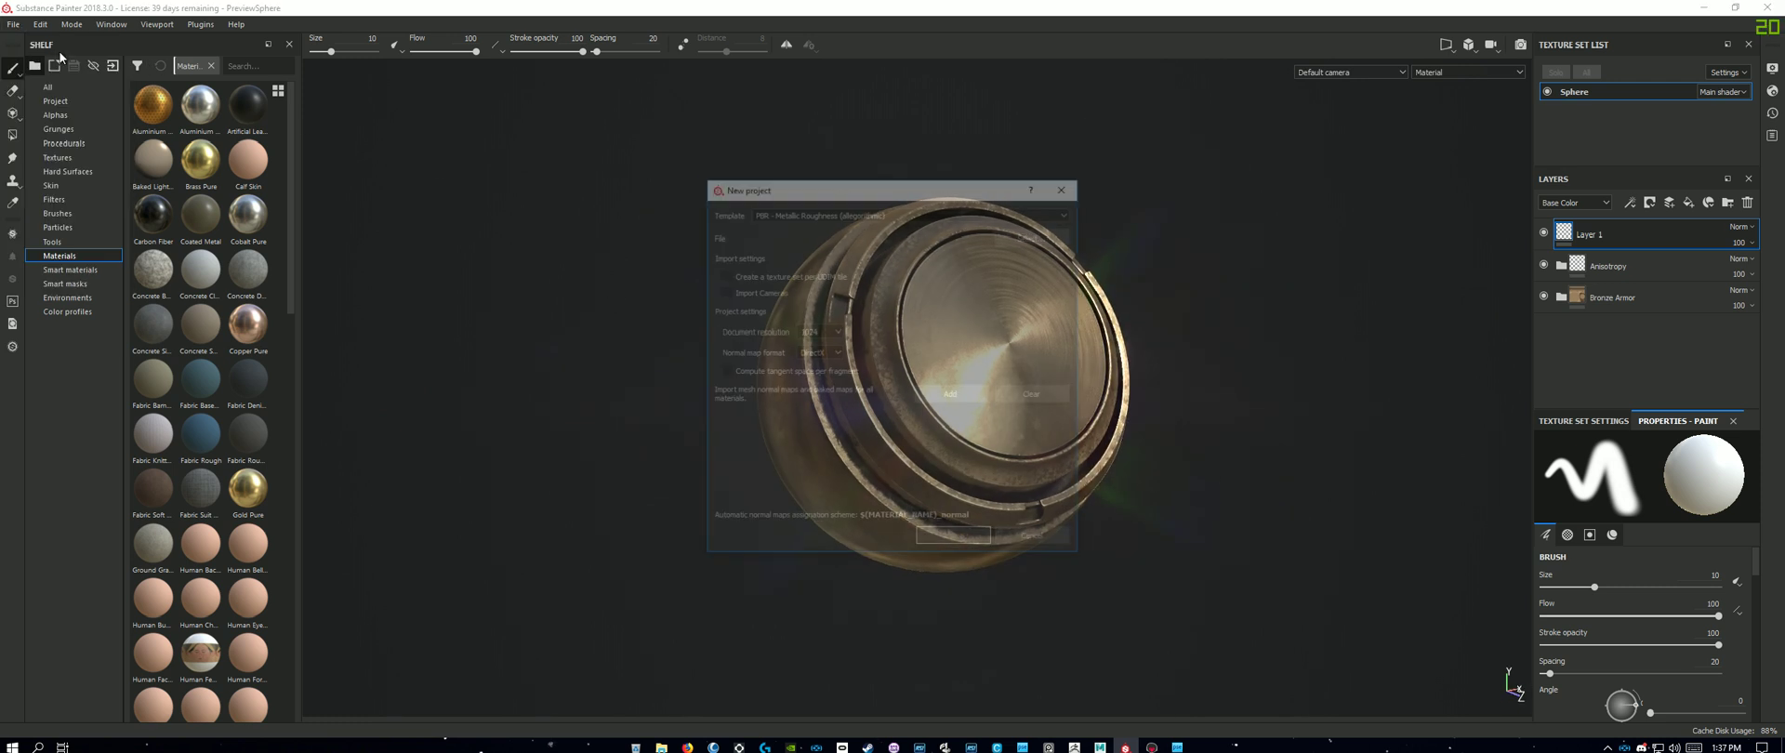
{"action": "left_click", "coordinate": [783, 212]}
{"action": "left_click", "coordinate": [783, 214]}
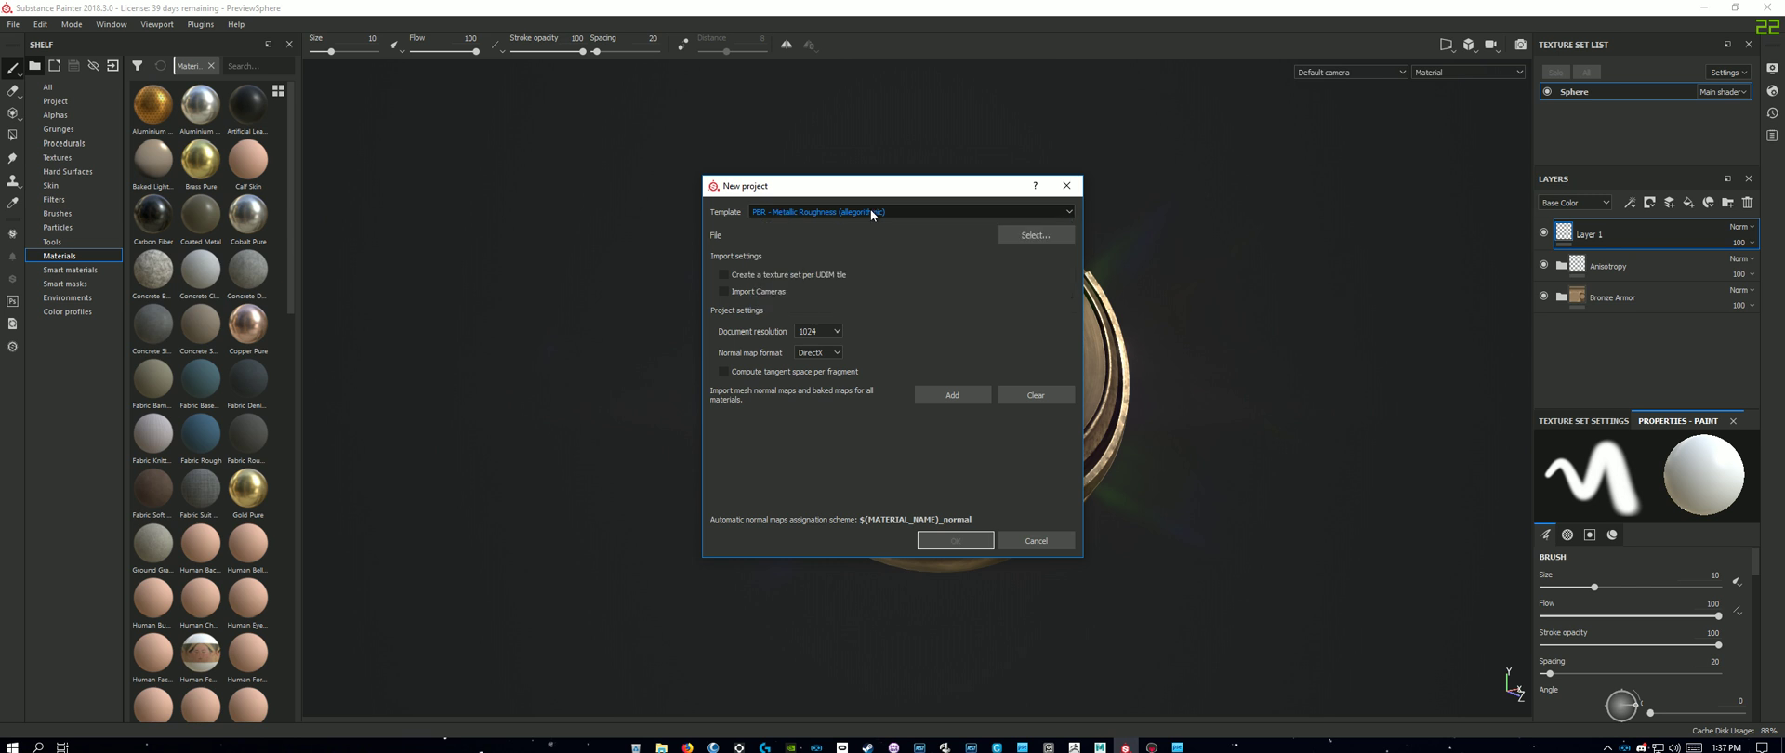
{"action": "left_click", "coordinate": [835, 333]}
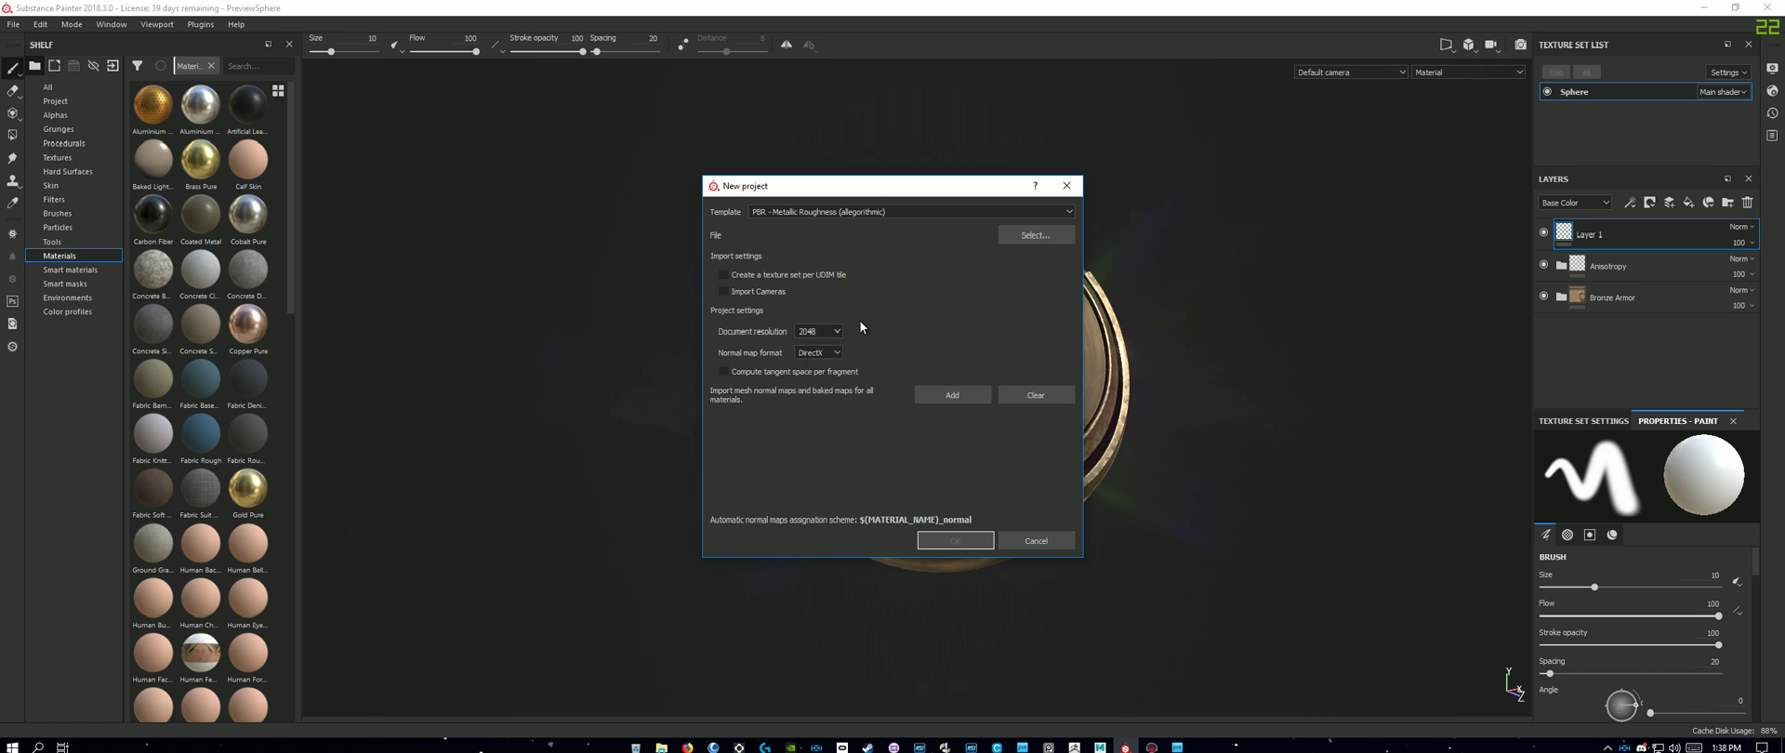
Step: Create a new PBR - Metallic Roughness project from NinjaBunny.fbx at 2048 resolution with the DirectX normal format
{"action": "left_click", "coordinate": [1034, 235]}
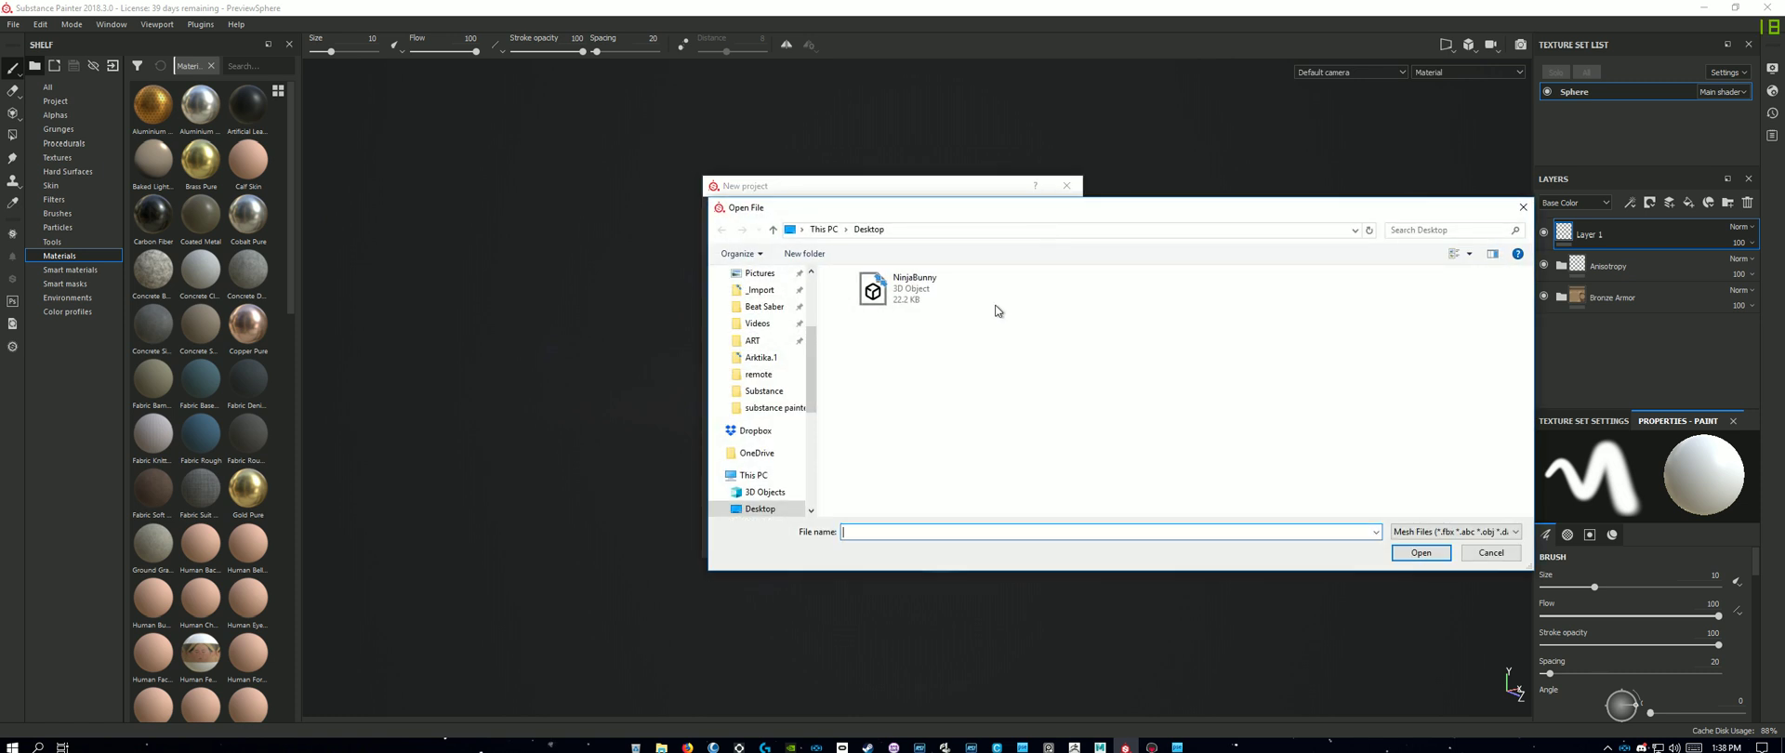
{"action": "double_click", "coordinate": [927, 294]}
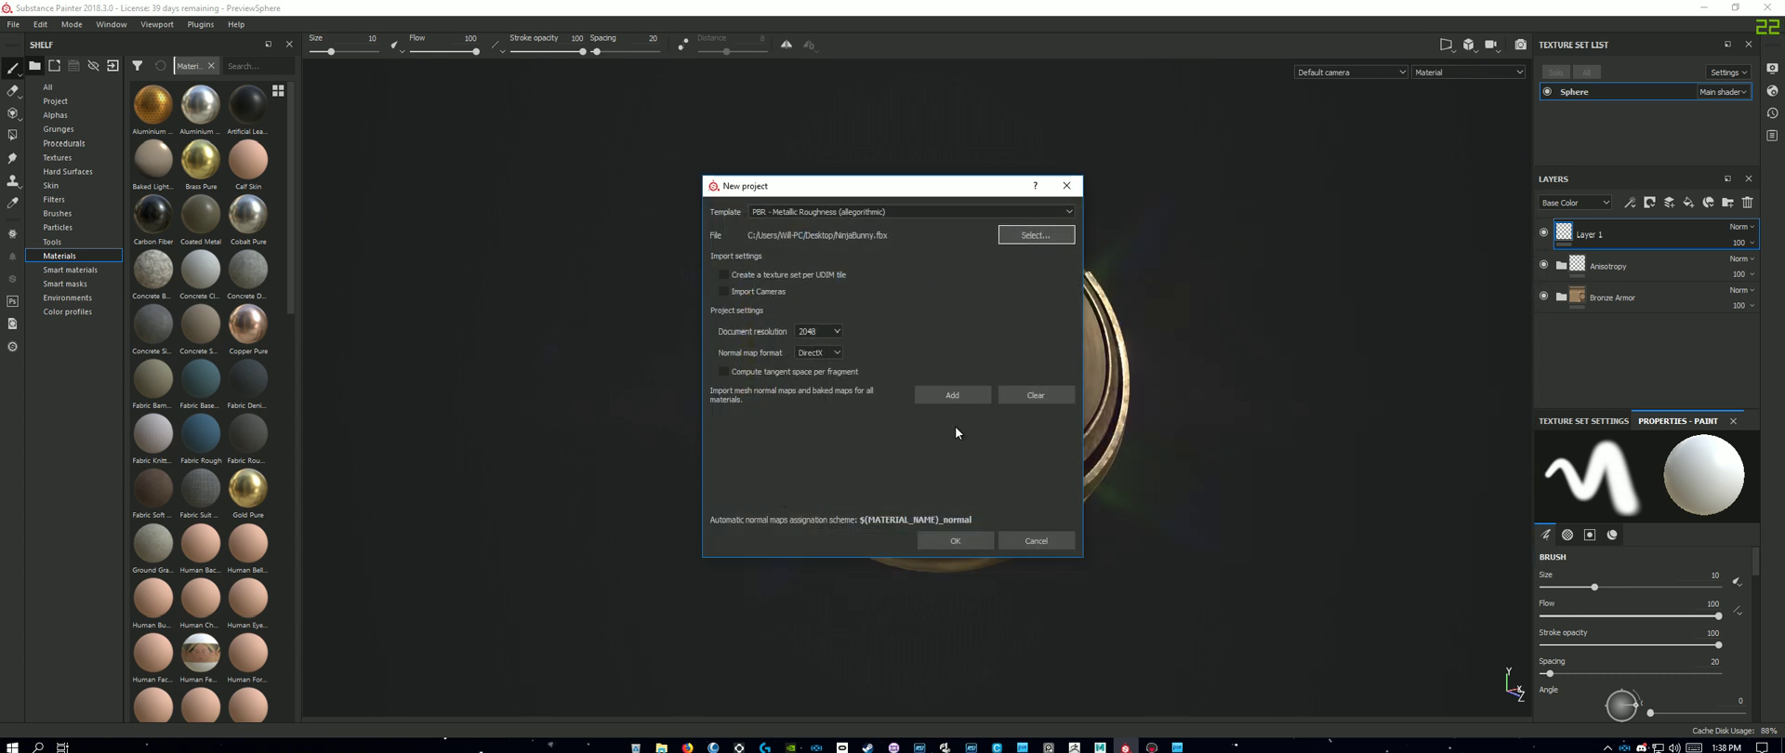
{"action": "left_click", "coordinate": [968, 539]}
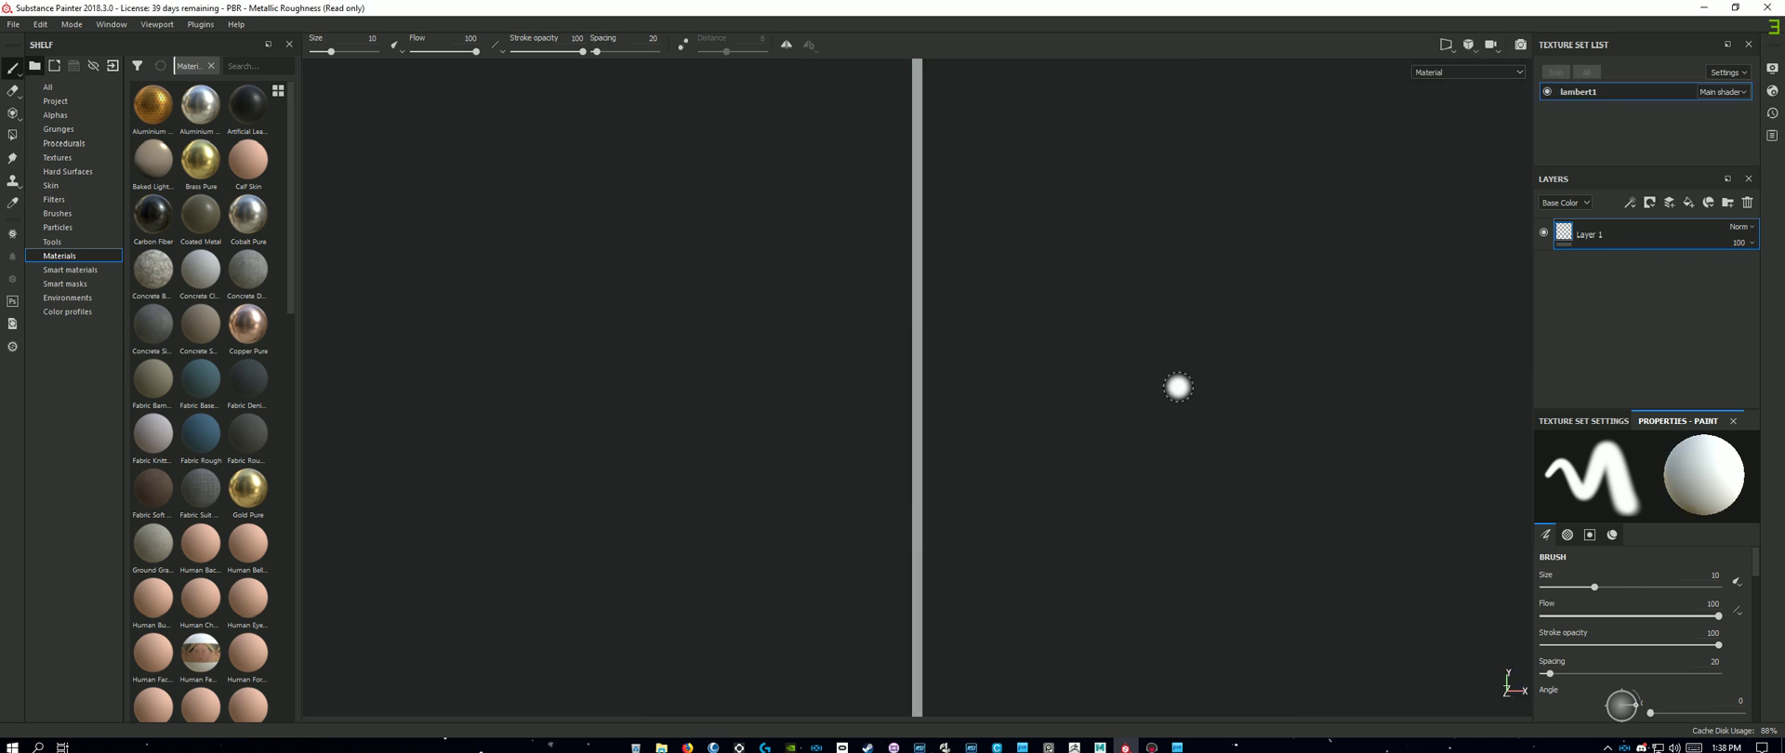
Step: Rotate the environment lighting and examine the front and inner edges of the imported frame
{"action": "mouse_move", "coordinate": [1283, 447]}
{"action": "left_mouse_down", "text": "alt"}
{"action": "mouse_move", "coordinate": [908, 458]}
{"action": "mouse_move", "coordinate": [976, 422]}
{"action": "mouse_move", "coordinate": [1040, 470]}
{"action": "mouse_move", "coordinate": [936, 426]}
{"action": "mouse_move", "coordinate": [1259, 462]}
{"action": "mouse_move", "coordinate": [1004, 459]}
{"action": "left_mouse_up", "text": "alt"}
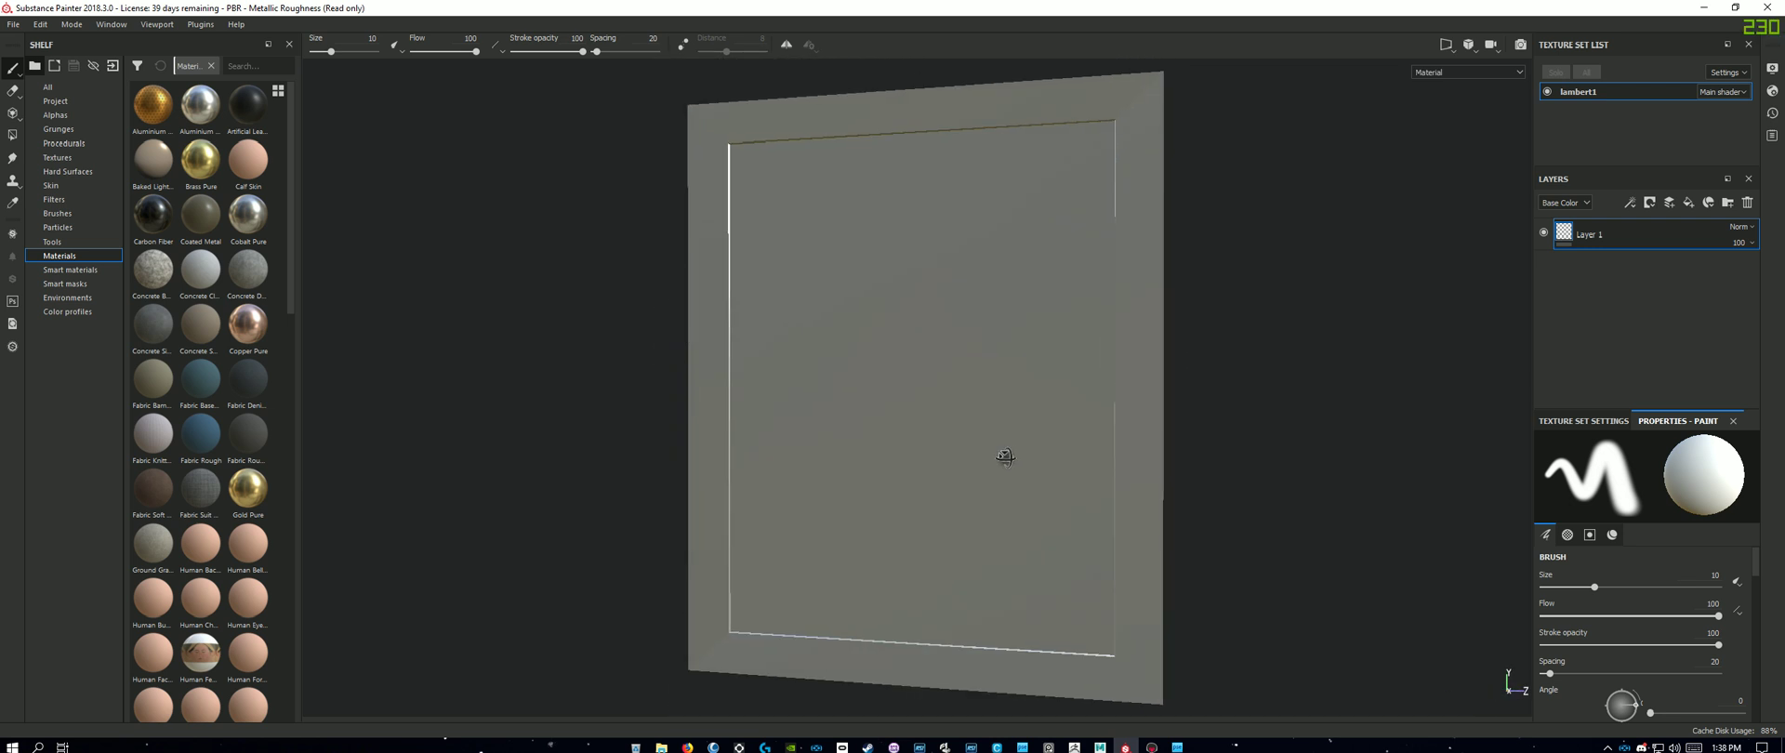
{"action": "right_click_drag", "start_coordinate": [1381, 388], "coordinate": [1308, 406], "text": "shift"}
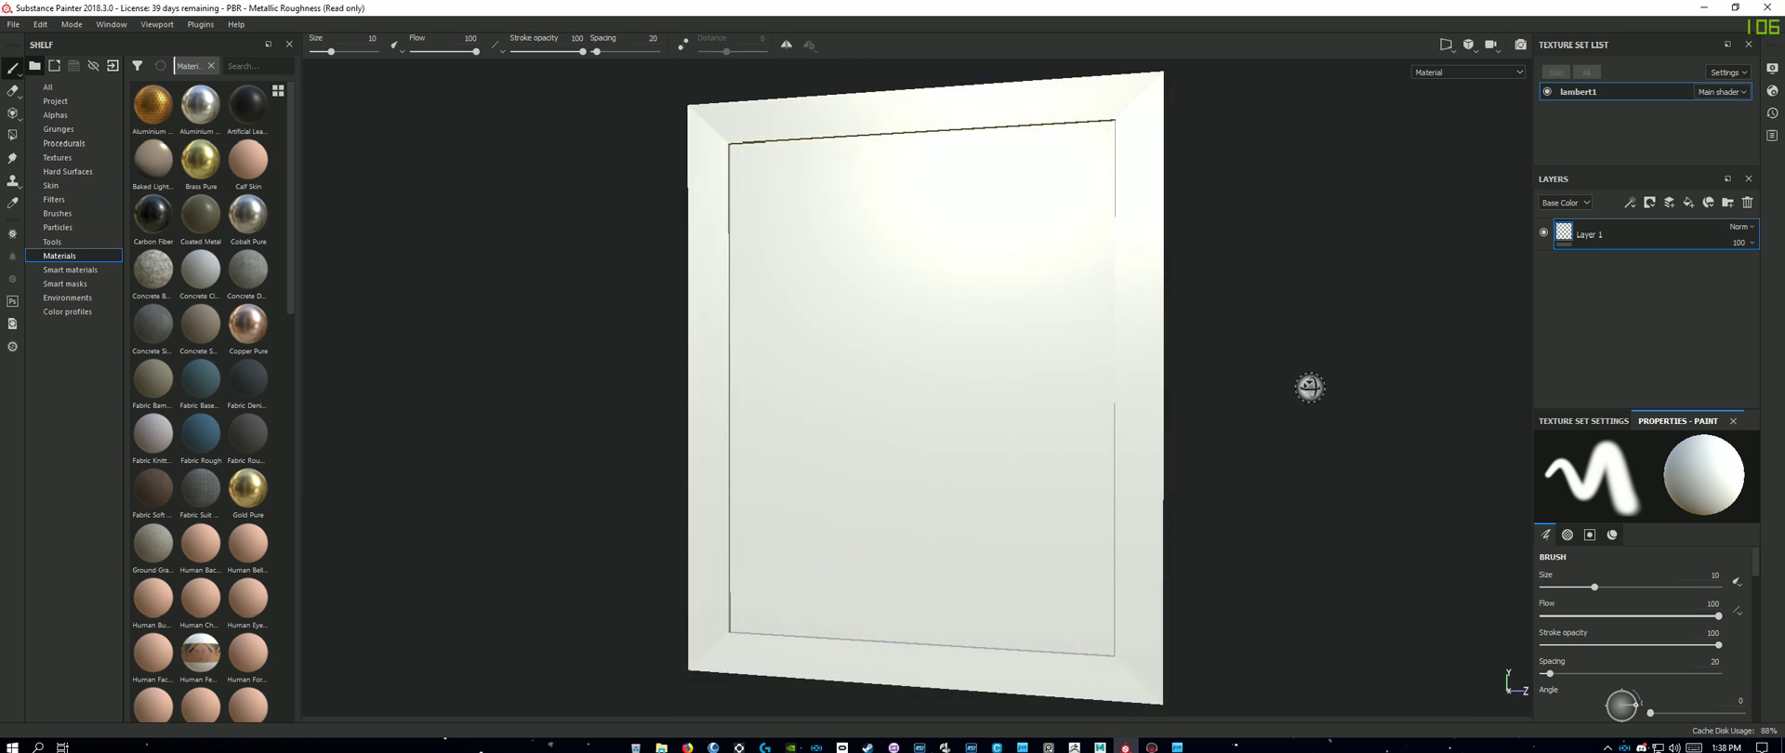
{"action": "left_click_drag", "start_coordinate": [1307, 386], "coordinate": [1152, 386], "text": "alt"}
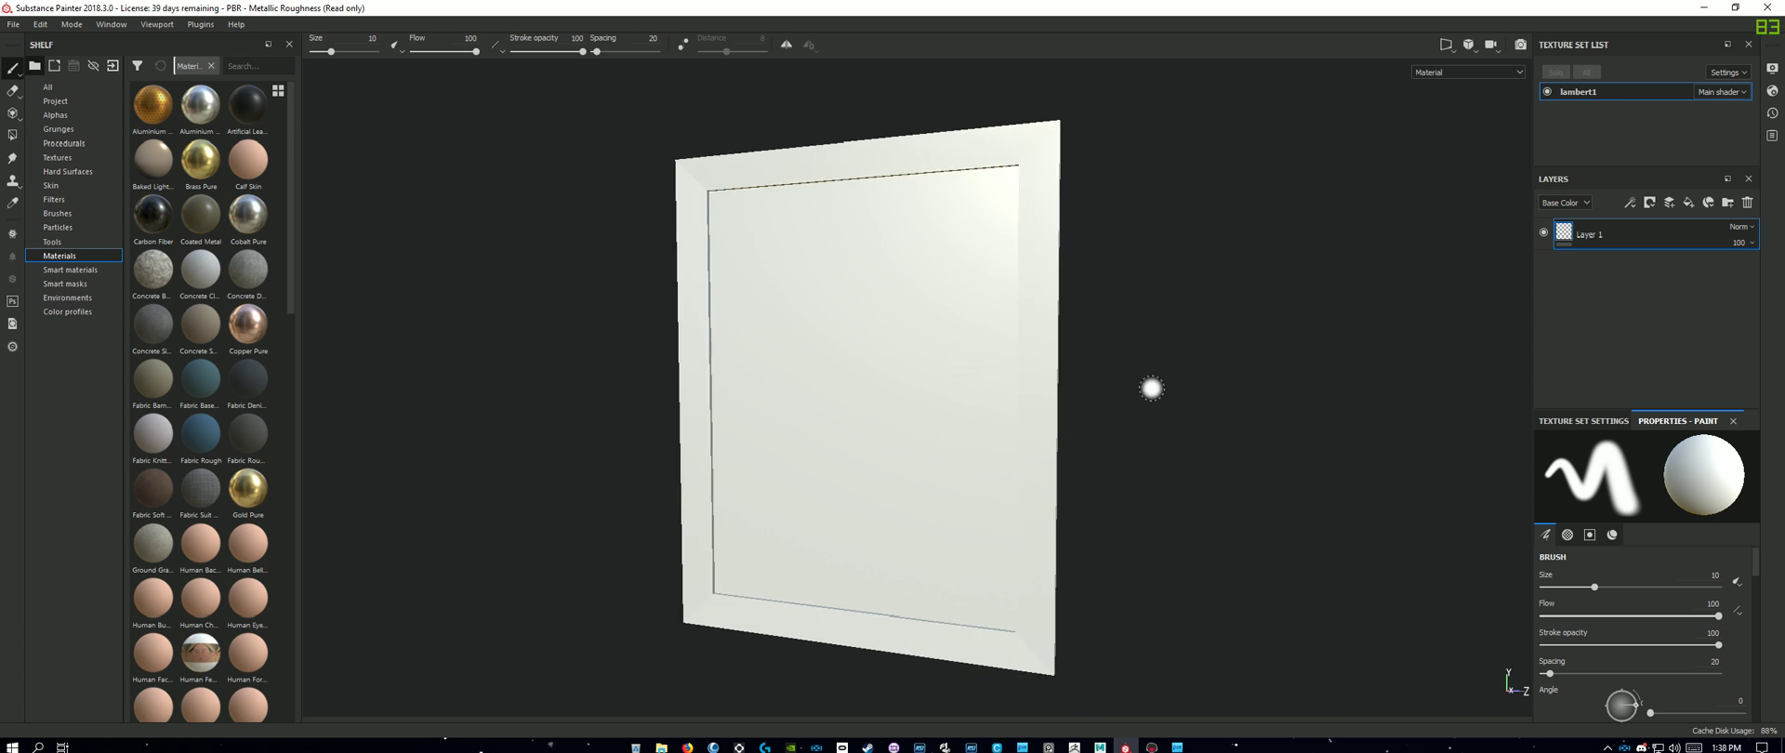
{"action": "left_click_drag", "start_coordinate": [1271, 387], "coordinate": [1214, 410], "text": "alt"}
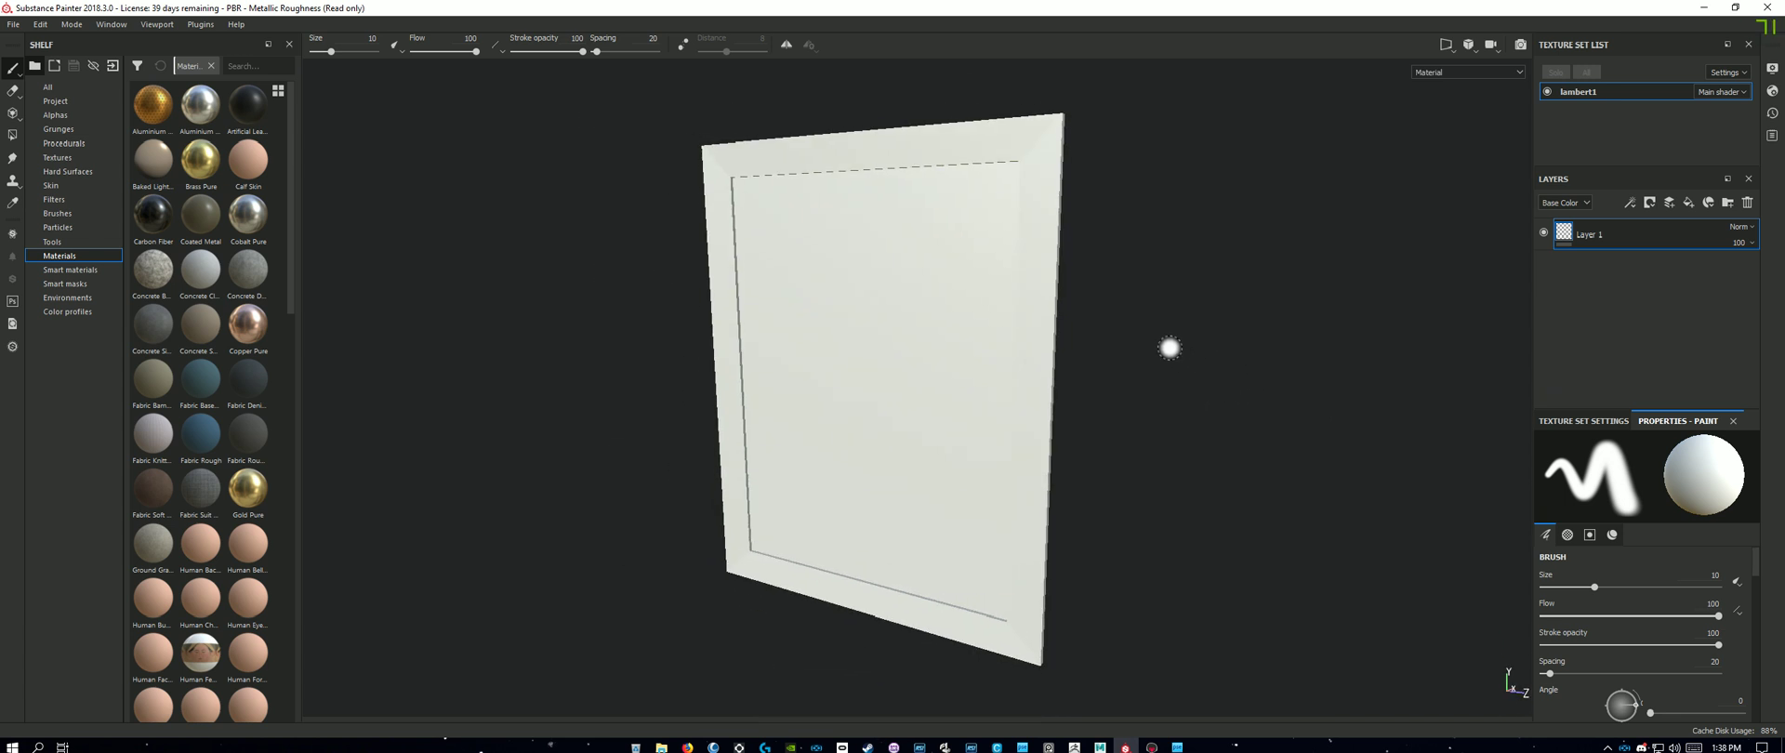
{"action": "key", "text": "shift"}
{"action": "mouse_move", "coordinate": [1183, 318]}
{"action": "right_mouse_down", "text": "shift"}
{"action": "mouse_move", "coordinate": [1083, 325]}
{"action": "mouse_move", "coordinate": [1141, 319]}
{"action": "mouse_move", "coordinate": [1116, 338]}
{"action": "right_mouse_up", "text": "shift"}
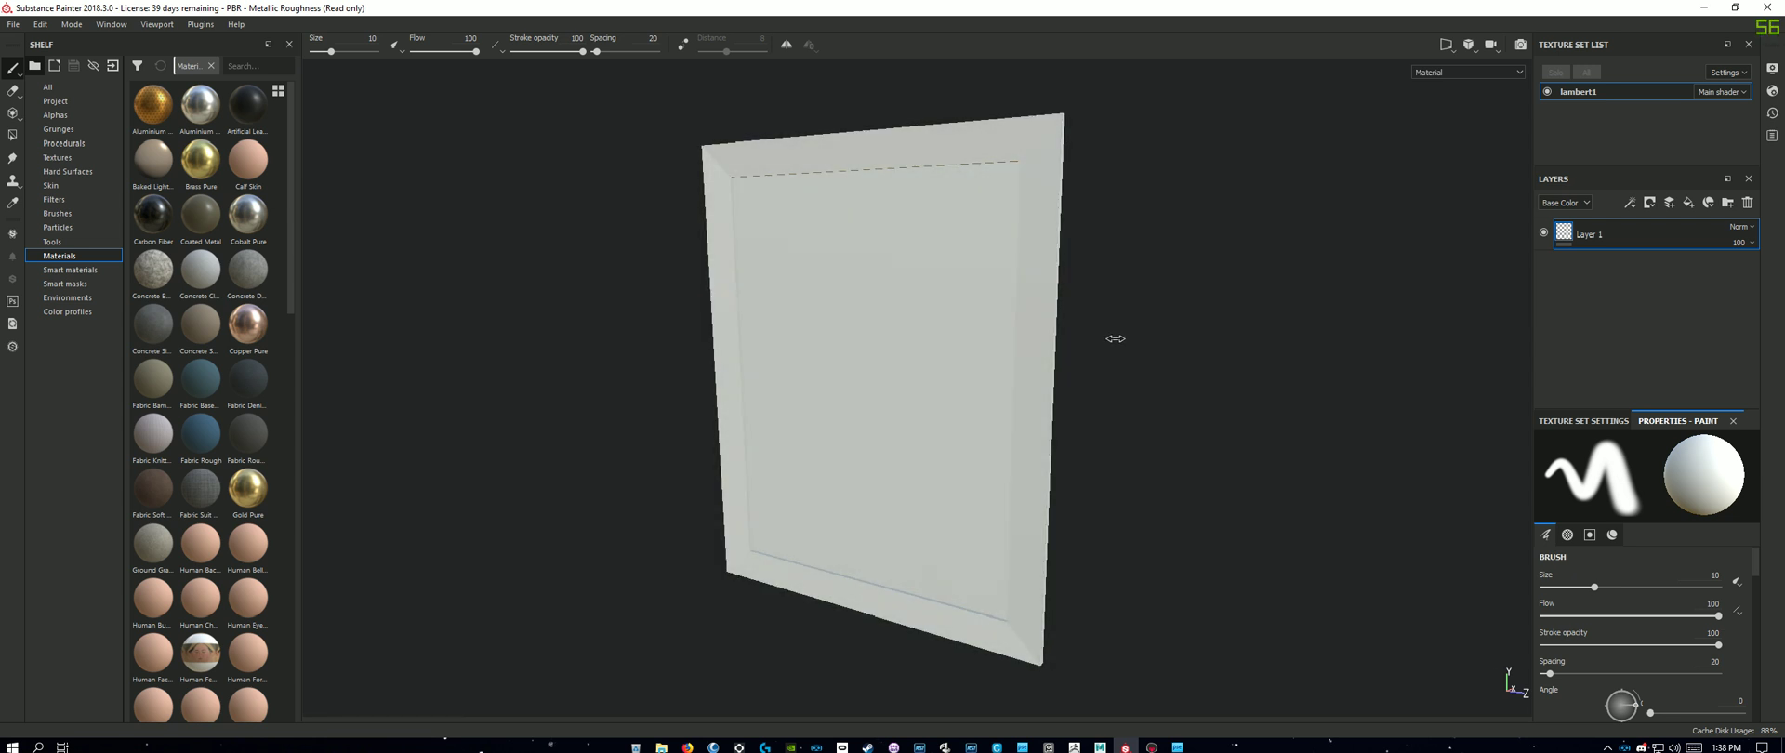
{"action": "left_click_drag", "start_coordinate": [1154, 466], "coordinate": [1174, 476], "text": "alt"}
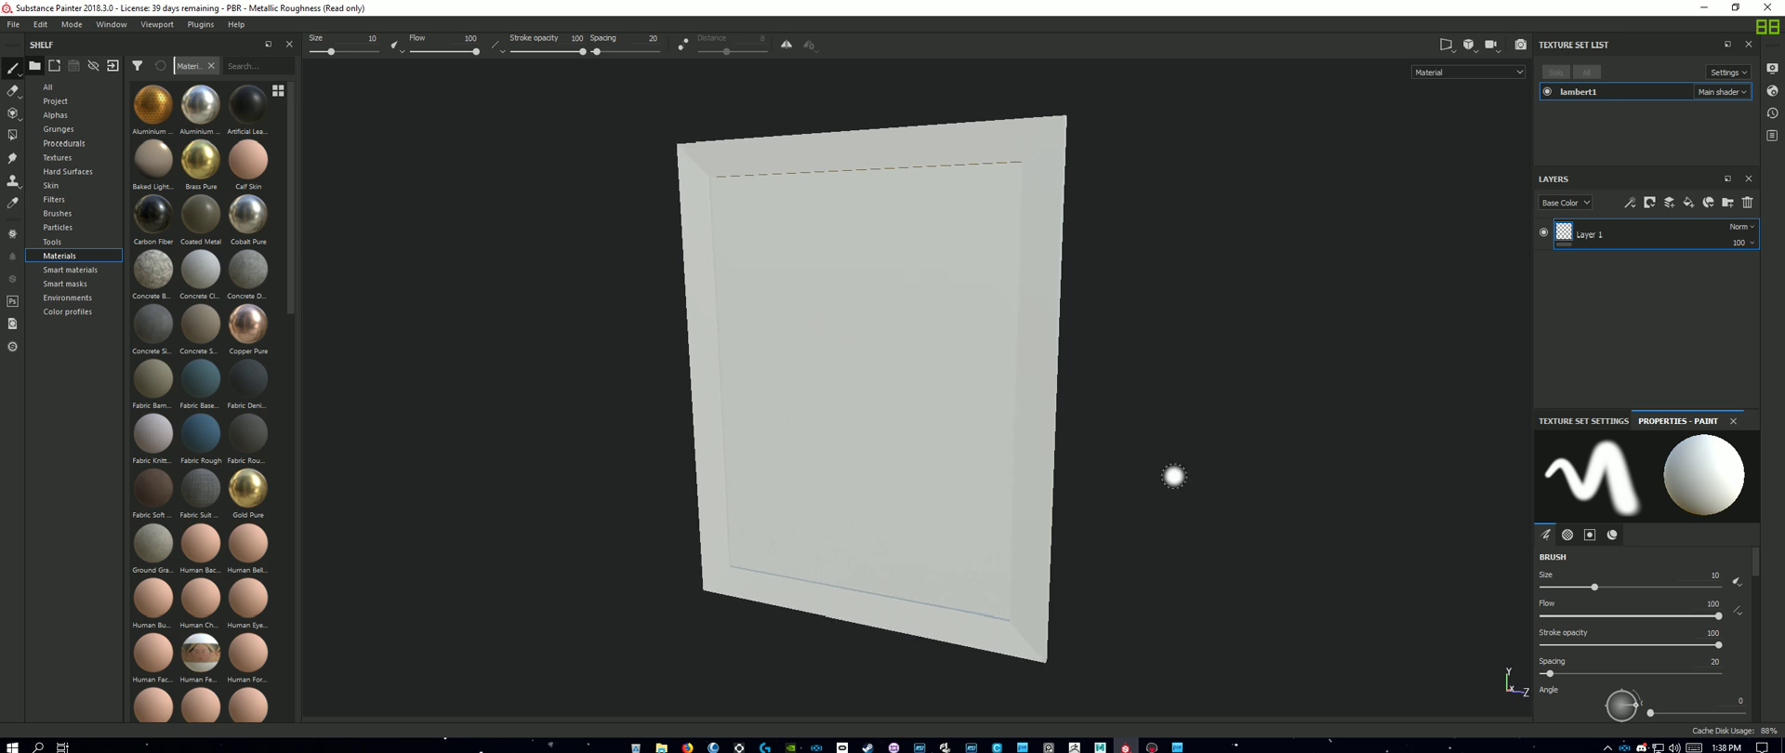
Step: Delete Layer 1 from the layer stack
{"action": "left_click", "coordinate": [1748, 201]}
{"action": "left_click_drag", "start_coordinate": [1324, 376], "coordinate": [1331, 395], "text": "alt"}
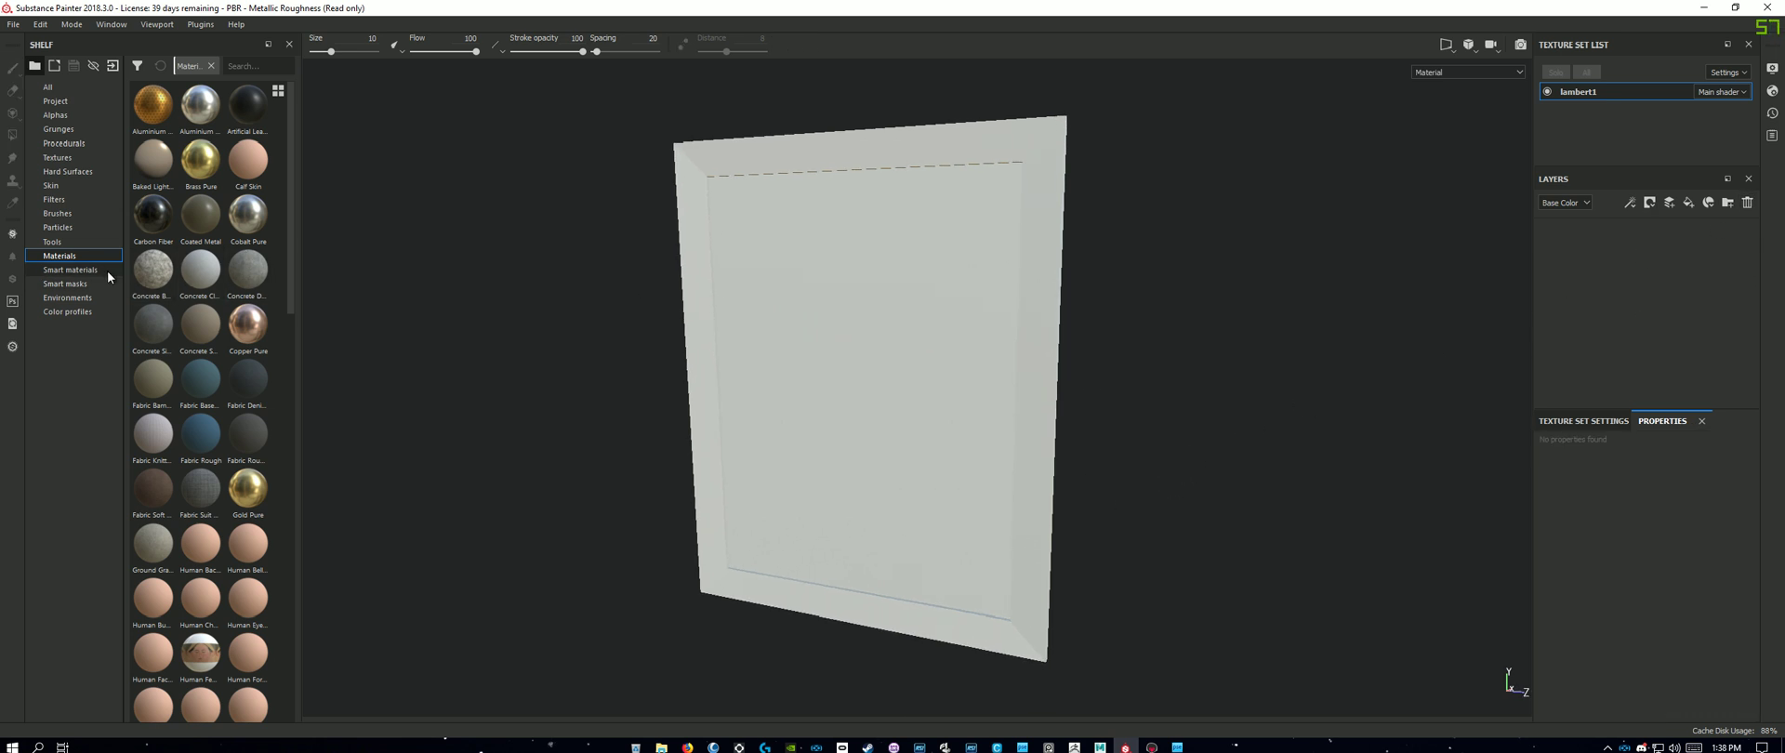
Step: Try the Chrome Blue Tint smart material on the frame and delete its layer
{"action": "left_click", "coordinate": [70, 269]}
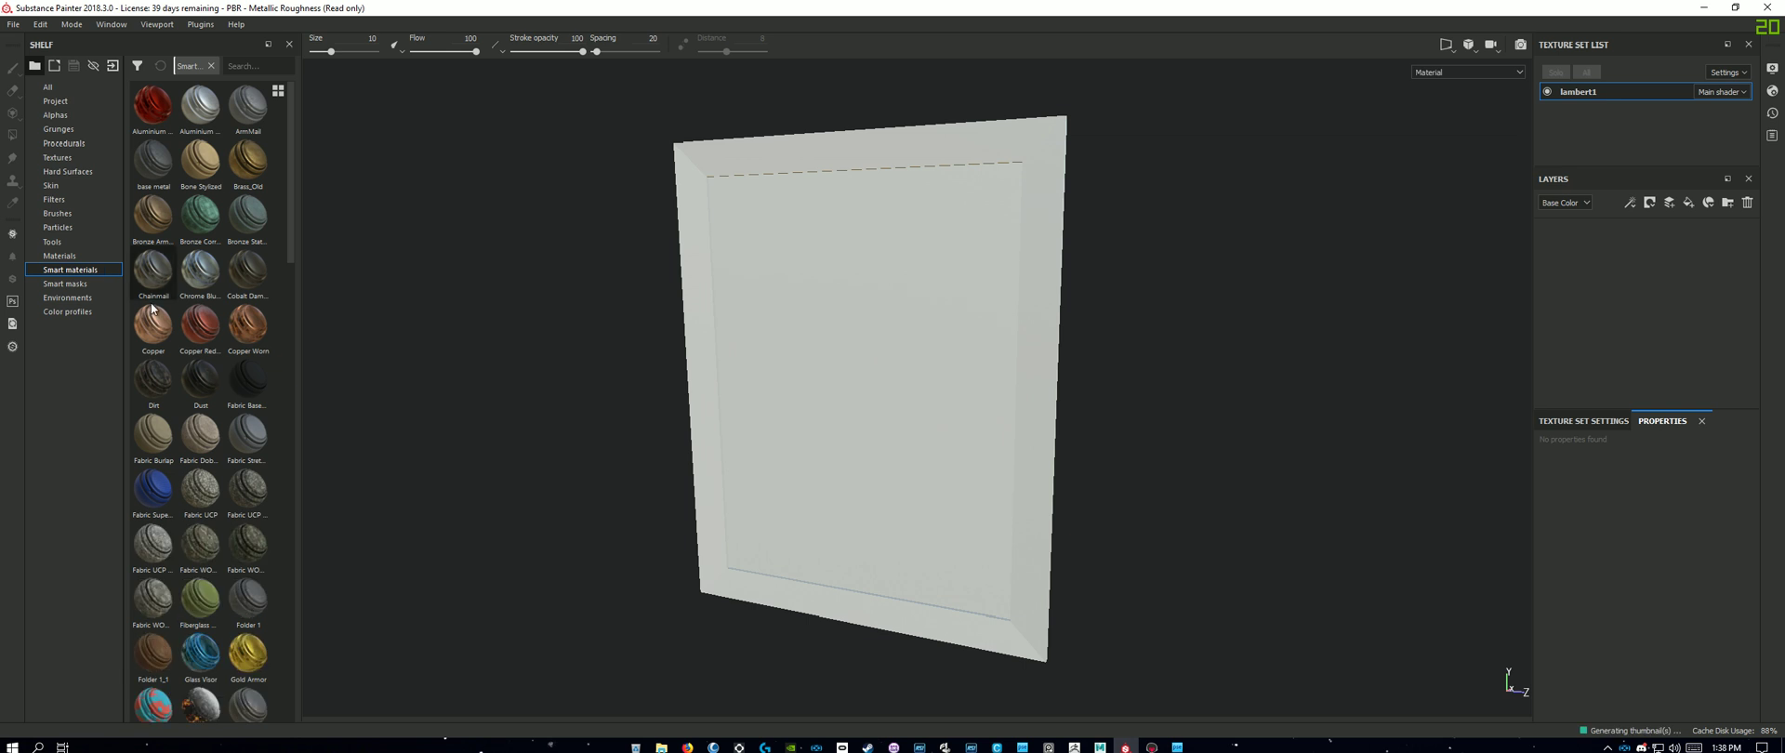
{"action": "left_click_drag", "start_coordinate": [198, 279], "coordinate": [1596, 227]}
{"action": "mouse_move", "coordinate": [1138, 410]}
{"action": "left_mouse_down", "text": "alt"}
{"action": "mouse_move", "coordinate": [1296, 319]}
{"action": "mouse_move", "coordinate": [710, 379]}
{"action": "mouse_move", "coordinate": [737, 318]}
{"action": "mouse_move", "coordinate": [789, 394]}
{"action": "mouse_move", "coordinate": [466, 427]}
{"action": "mouse_move", "coordinate": [745, 466]}
{"action": "mouse_move", "coordinate": [566, 235]}
{"action": "mouse_move", "coordinate": [669, 402]}
{"action": "mouse_move", "coordinate": [1020, 455]}
{"action": "mouse_move", "coordinate": [1281, 462]}
{"action": "mouse_move", "coordinate": [1299, 443]}
{"action": "mouse_move", "coordinate": [1008, 411]}
{"action": "mouse_move", "coordinate": [1180, 363]}
{"action": "mouse_move", "coordinate": [1105, 272]}
{"action": "mouse_move", "coordinate": [1076, 378]}
{"action": "mouse_move", "coordinate": [1316, 370]}
{"action": "mouse_move", "coordinate": [1287, 379]}
{"action": "mouse_move", "coordinate": [1267, 442]}
{"action": "mouse_move", "coordinate": [1406, 378]}
{"action": "left_mouse_up", "text": "alt"}
{"action": "left_click", "coordinate": [1747, 202]}
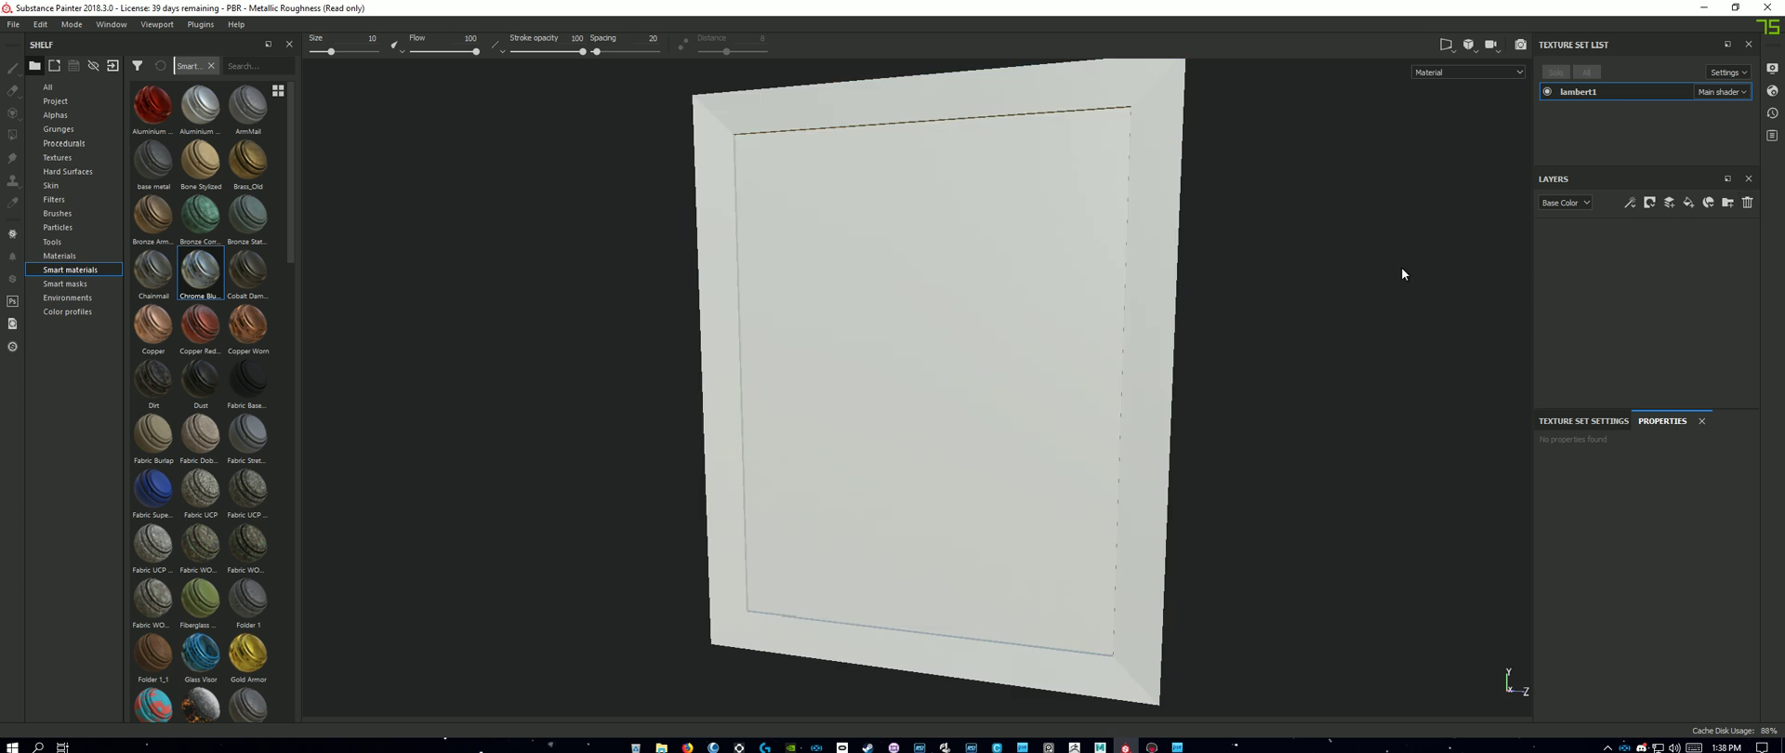
Step: Add an Ambient occlusion channel to the lambert1 texture set
{"action": "scroll", "coordinate": [930, 295], "scroll_direction": "down", "scroll_amount": 1}
{"action": "left_click_drag", "start_coordinate": [1172, 384], "coordinate": [1207, 400], "text": "alt"}
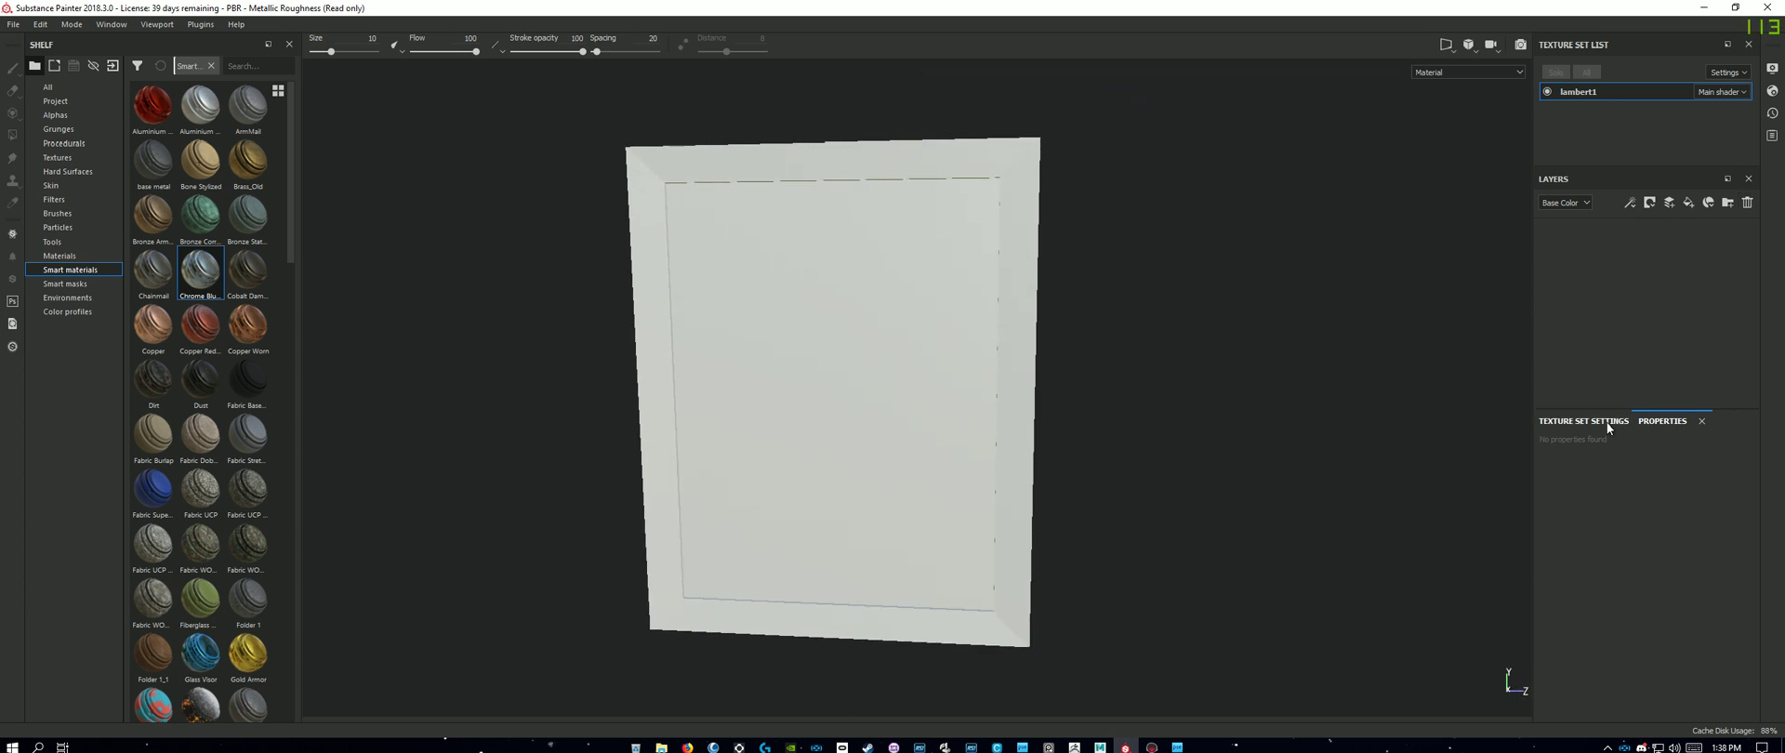
{"action": "left_click", "coordinate": [1581, 421]}
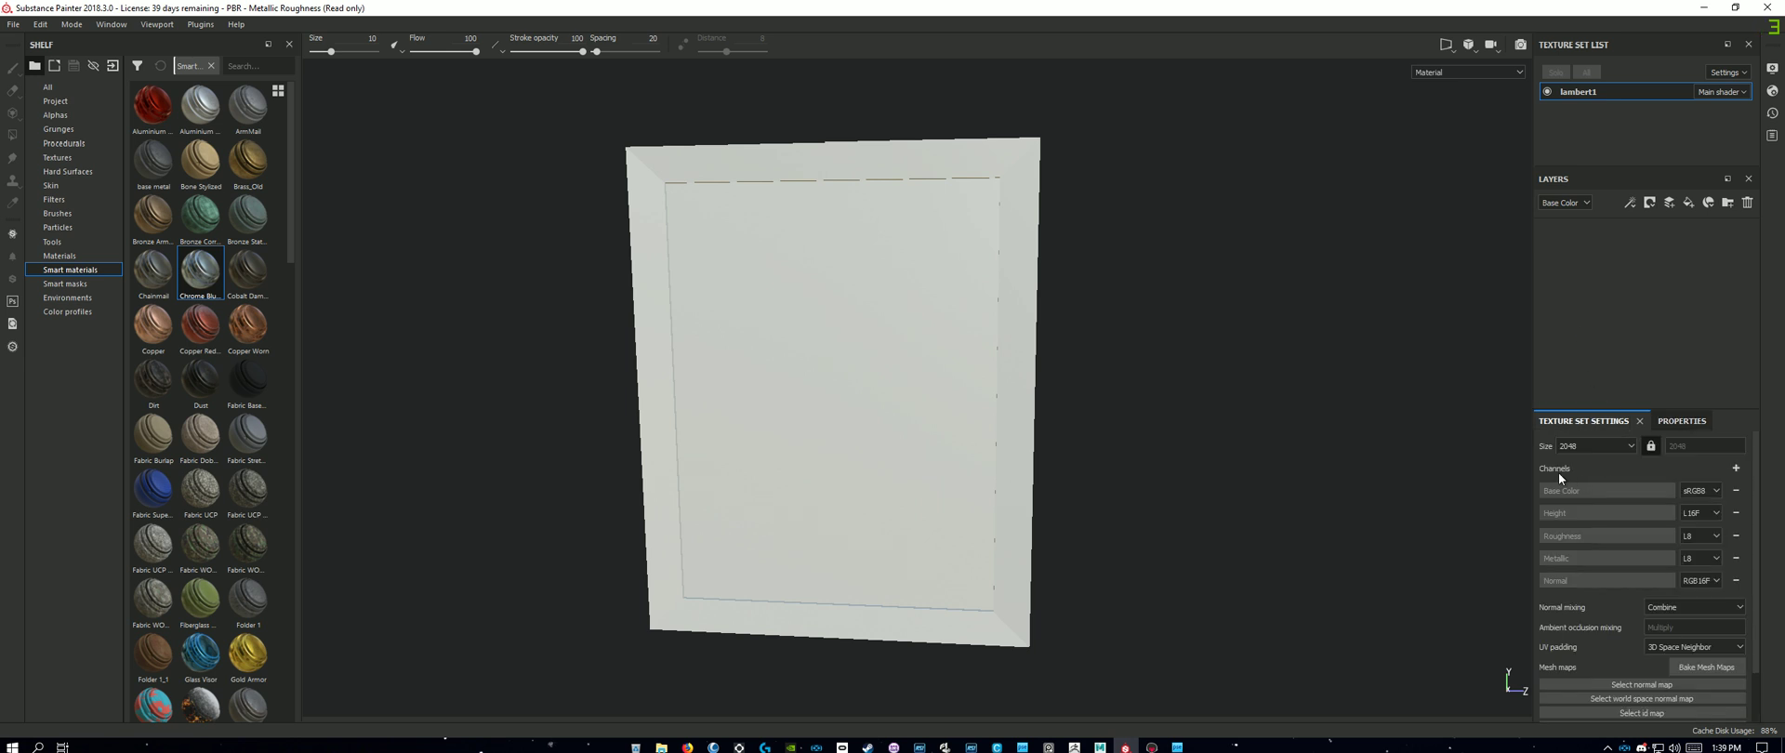
{"action": "left_click", "coordinate": [1735, 469]}
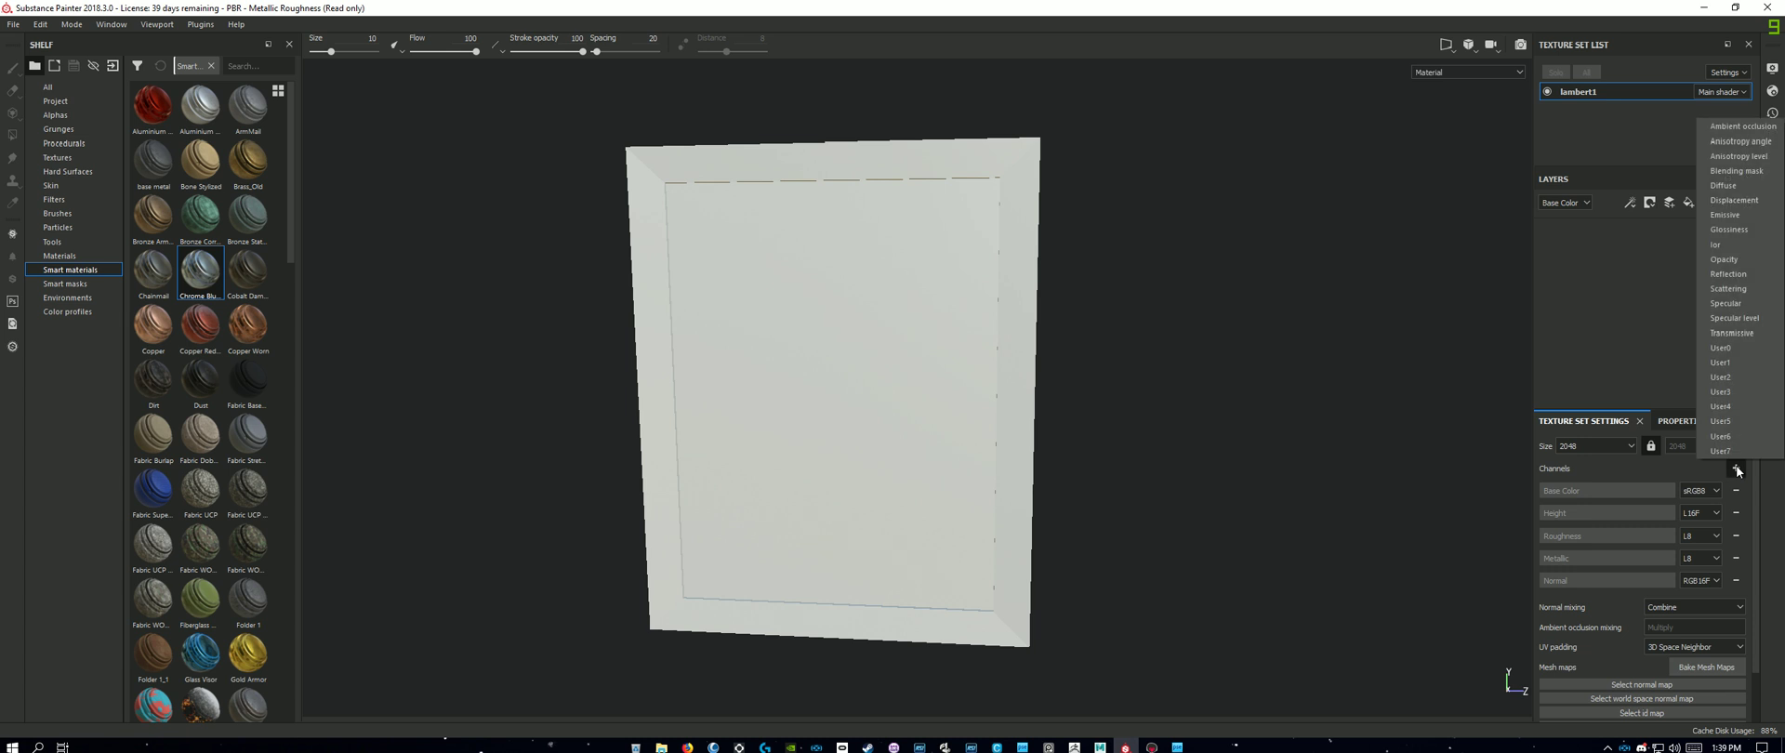
{"action": "left_click", "coordinate": [1734, 126]}
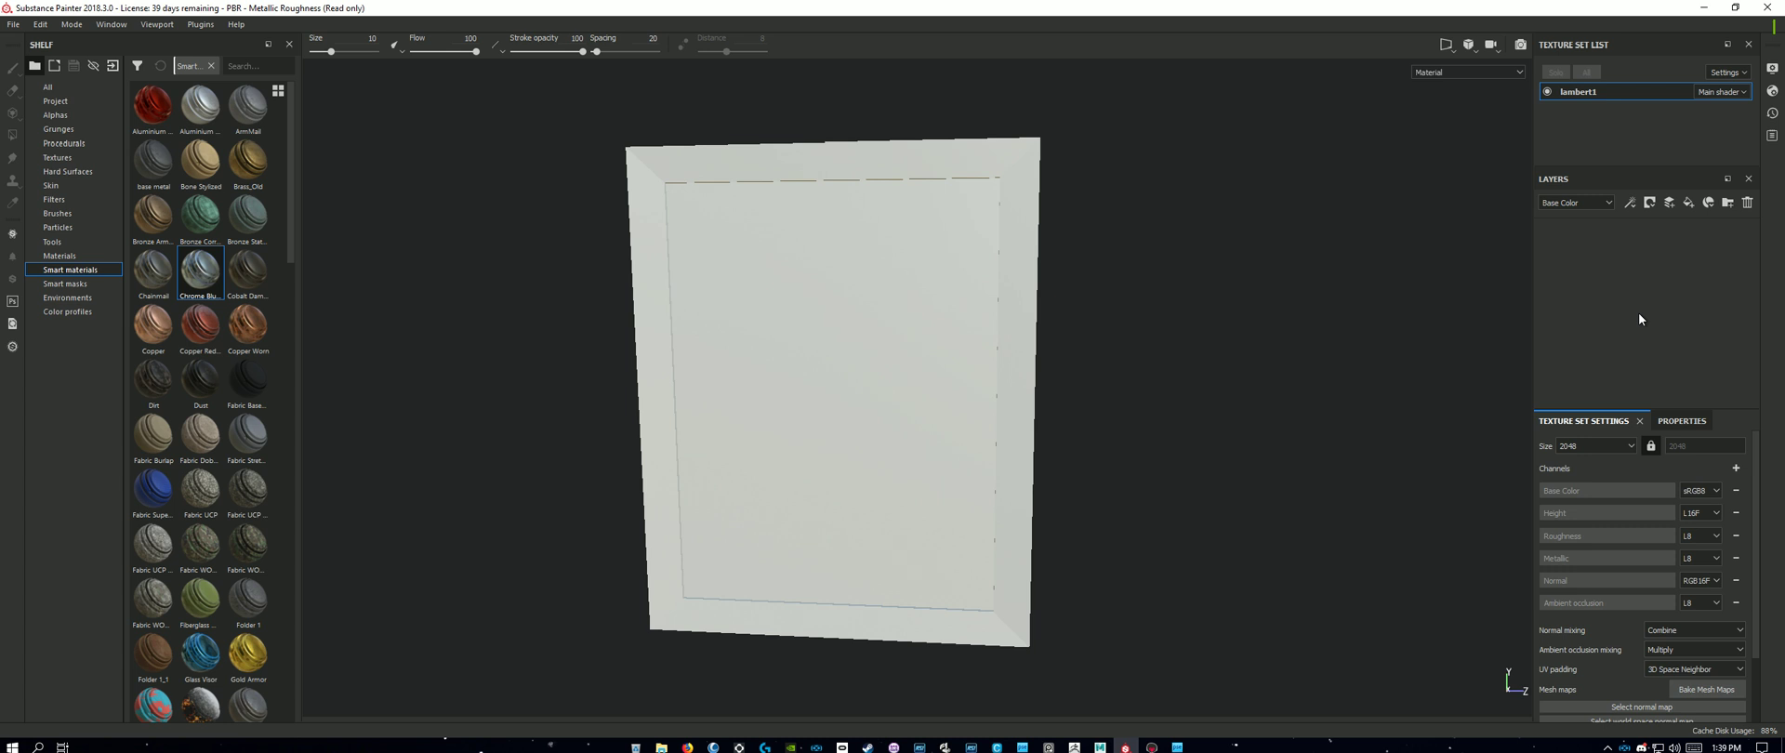
Step: Set up mesh map baking for lambert1 with only the Ambient occlusion map enabled
{"action": "scroll", "coordinate": [1712, 558], "scroll_direction": "down", "scroll_amount": 2}
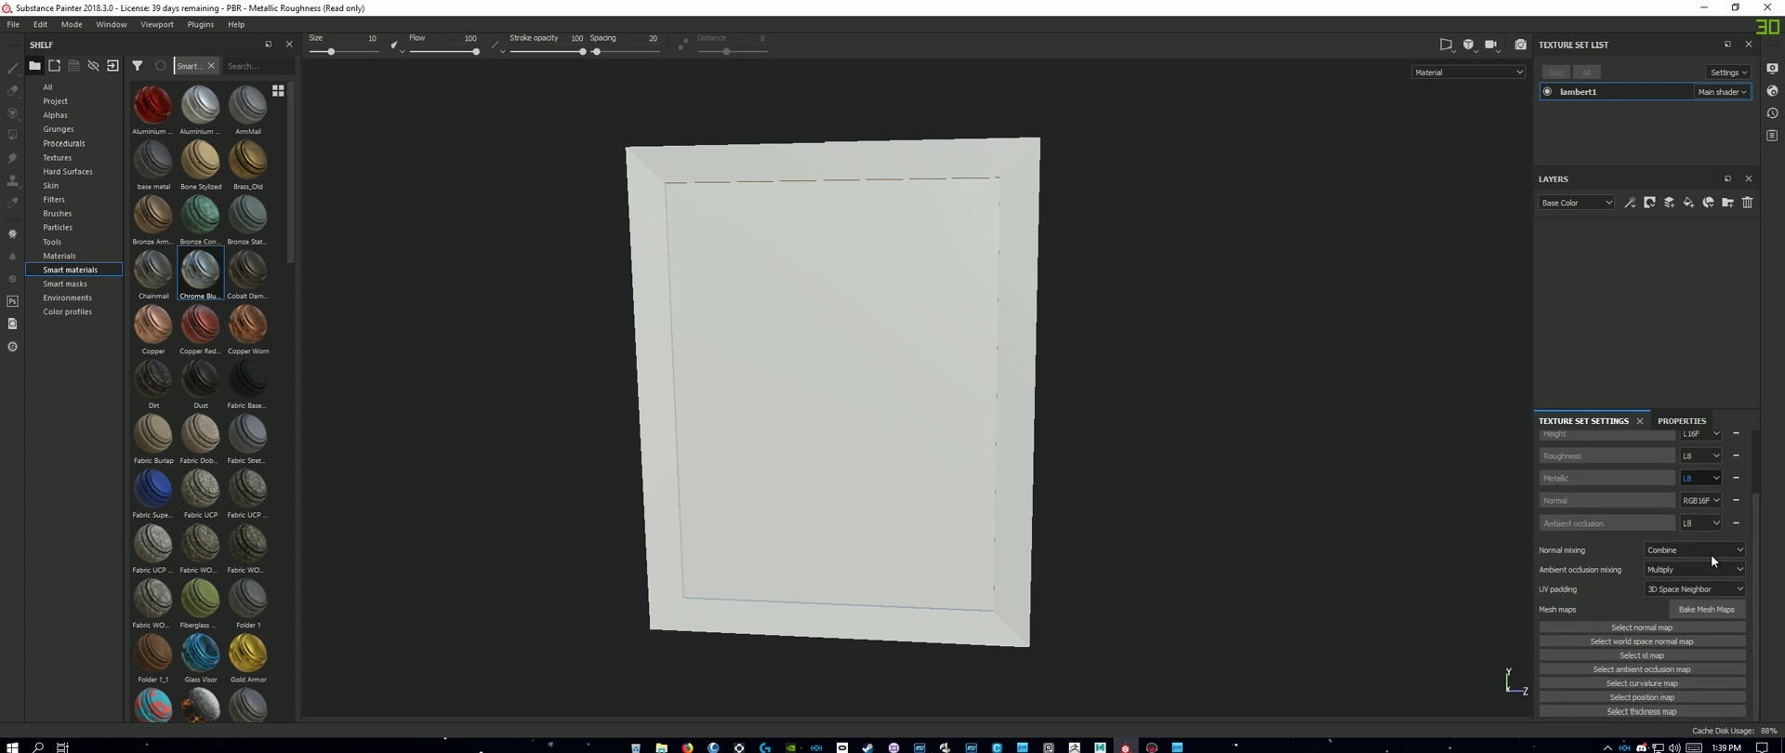
{"action": "left_click", "coordinate": [1692, 610]}
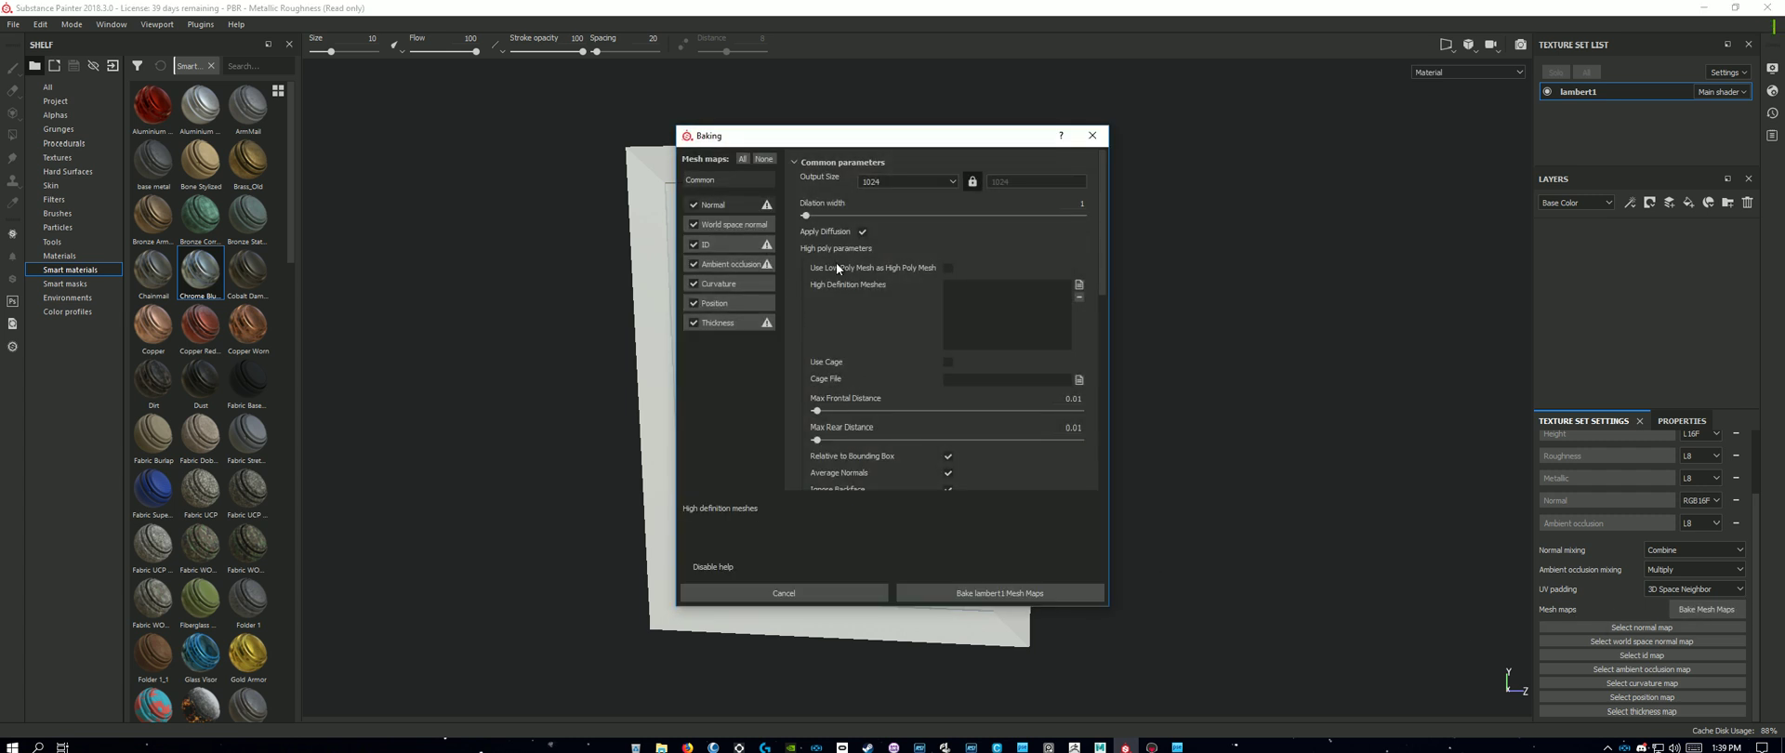
{"action": "left_click_drag", "start_coordinate": [890, 134], "coordinate": [1195, 175]}
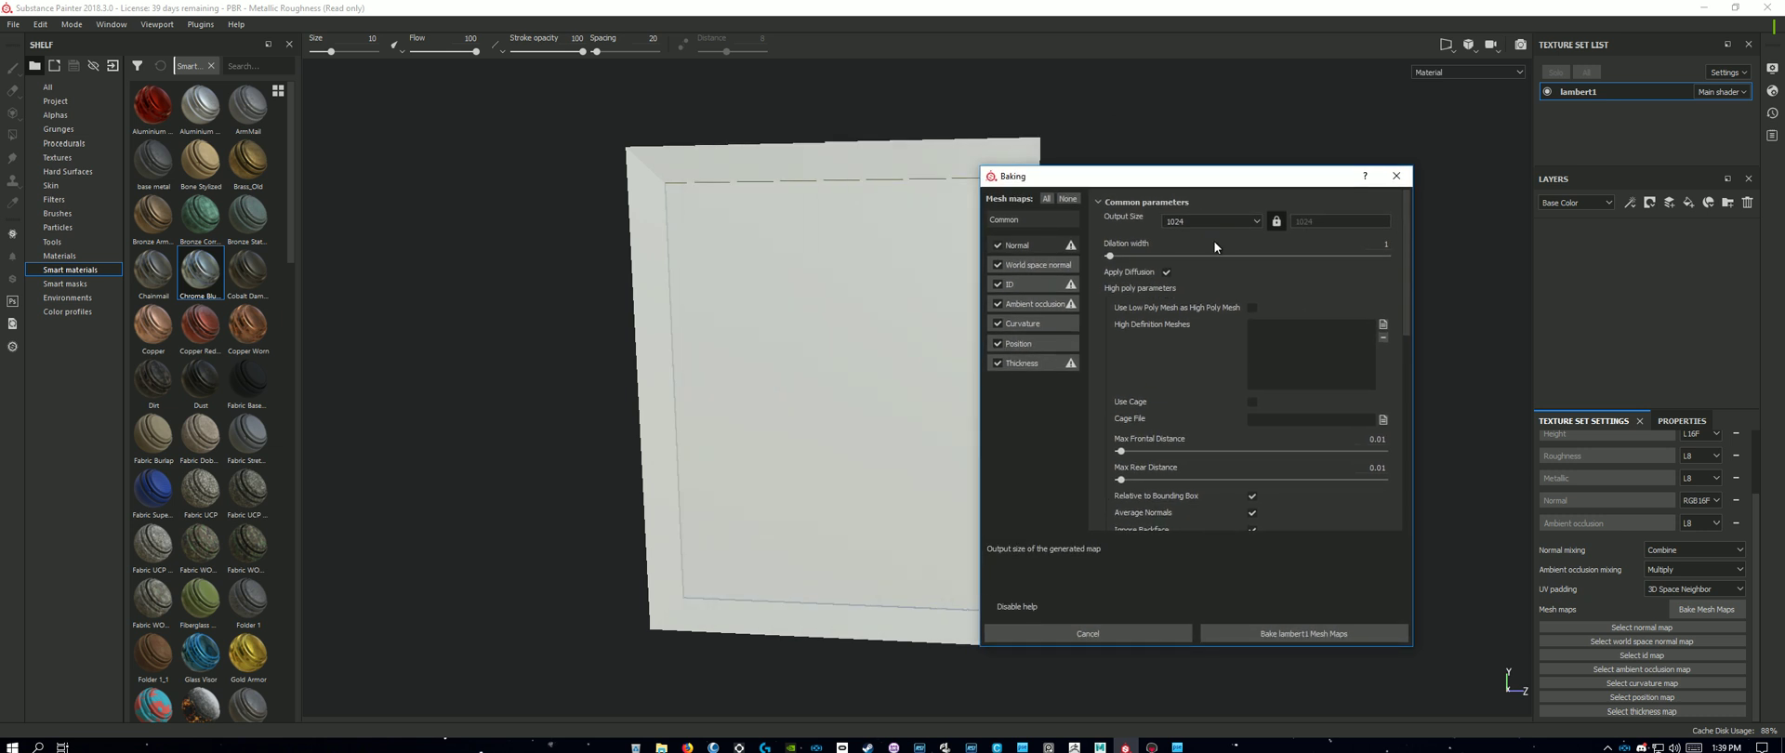
{"action": "left_click", "coordinate": [1034, 248]}
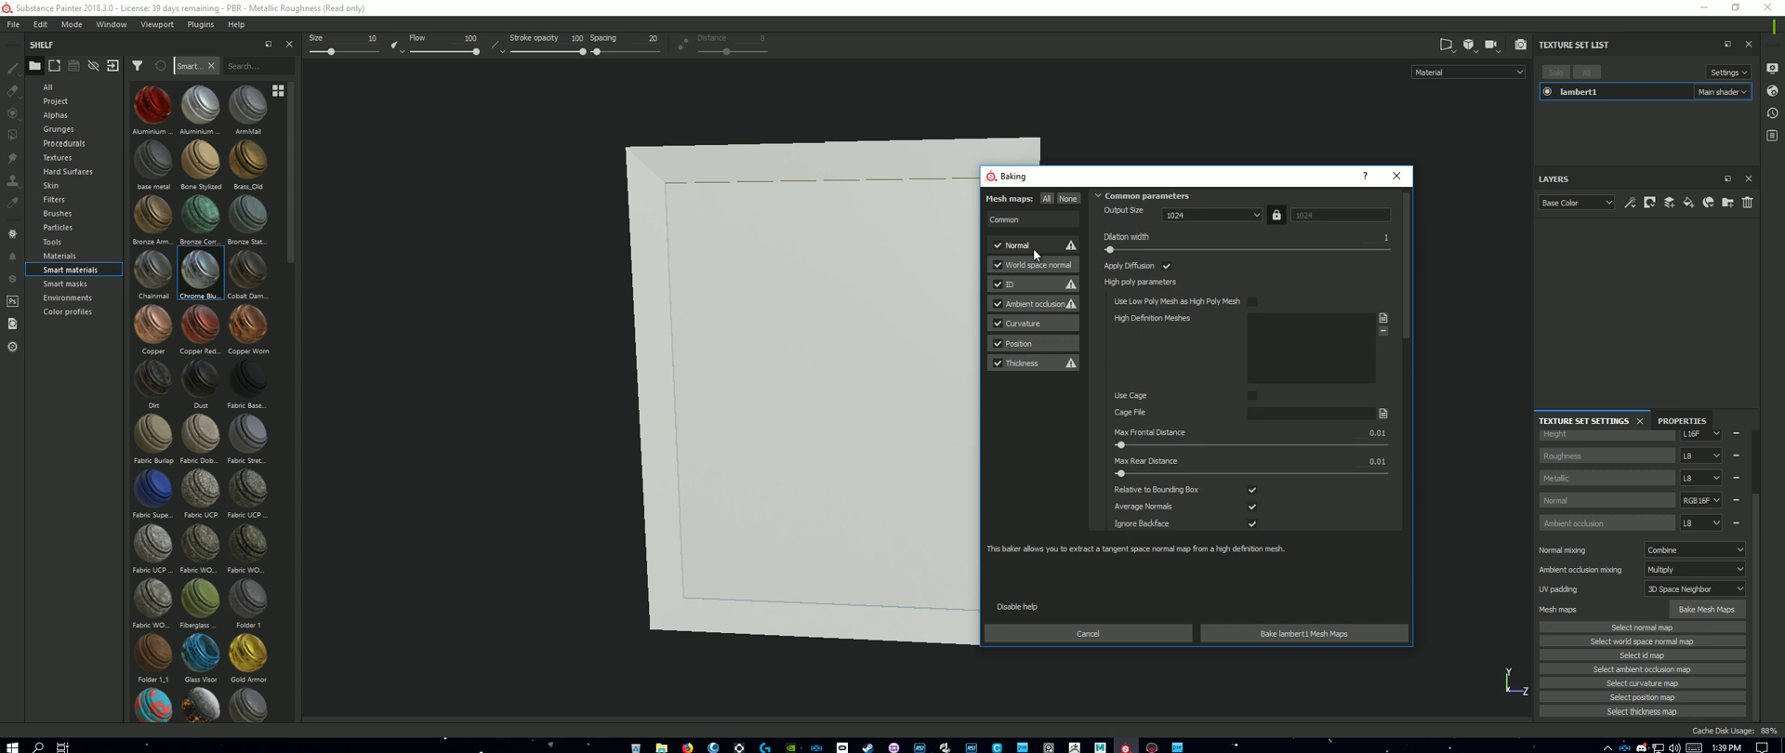
{"action": "left_click", "coordinate": [1066, 199]}
{"action": "left_click", "coordinate": [1034, 303]}
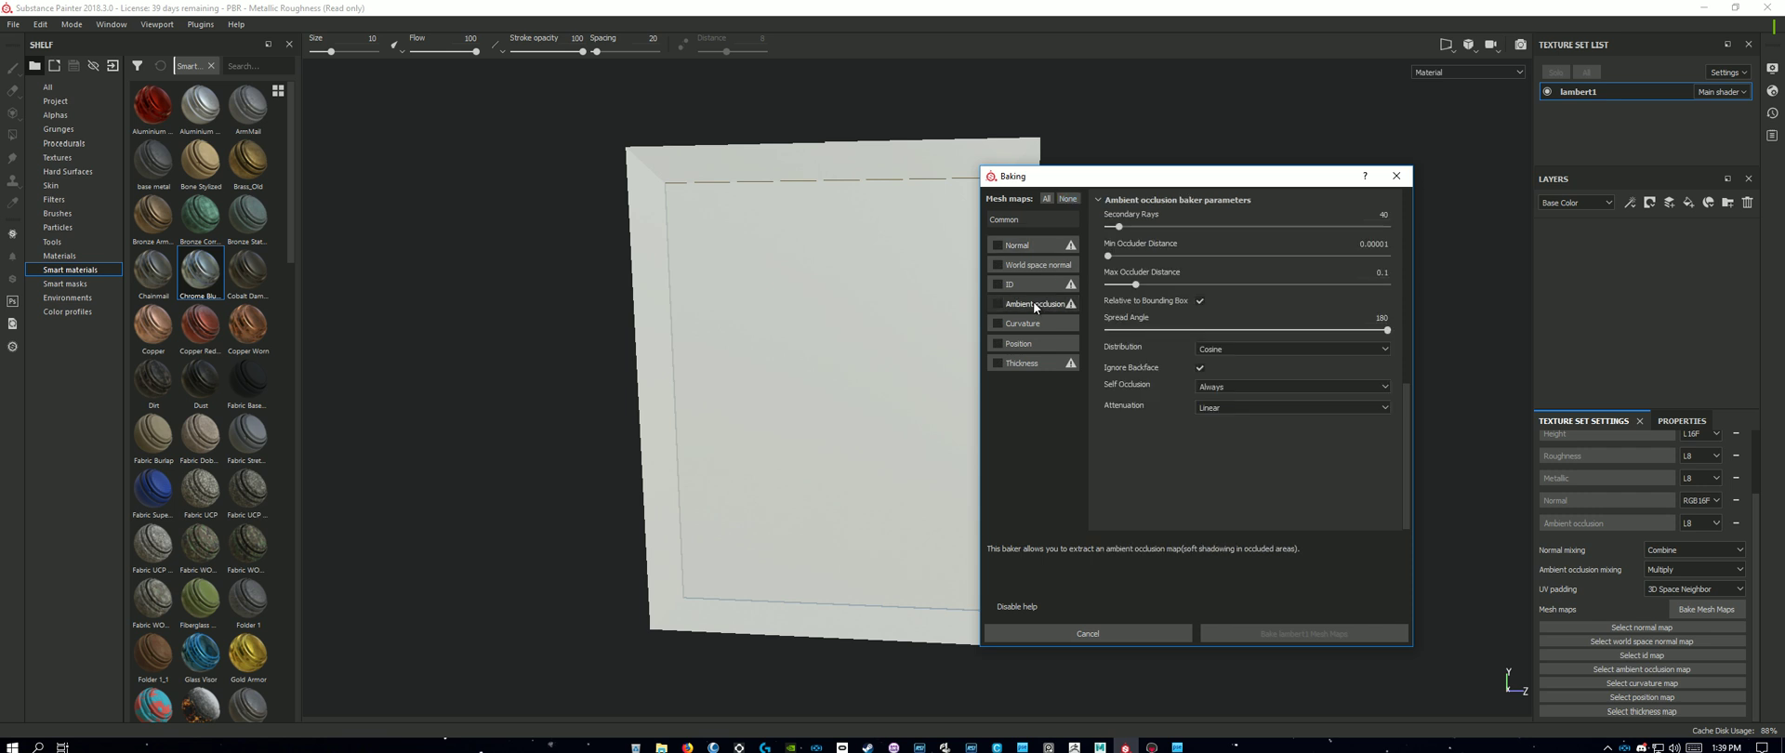
{"action": "left_click", "coordinate": [1008, 306]}
Step: Bake the ambient occlusion map at output size 2048, using the low poly mesh as the high poly mesh
{"action": "left_click", "coordinate": [1034, 219]}
{"action": "left_click", "coordinate": [1217, 221]}
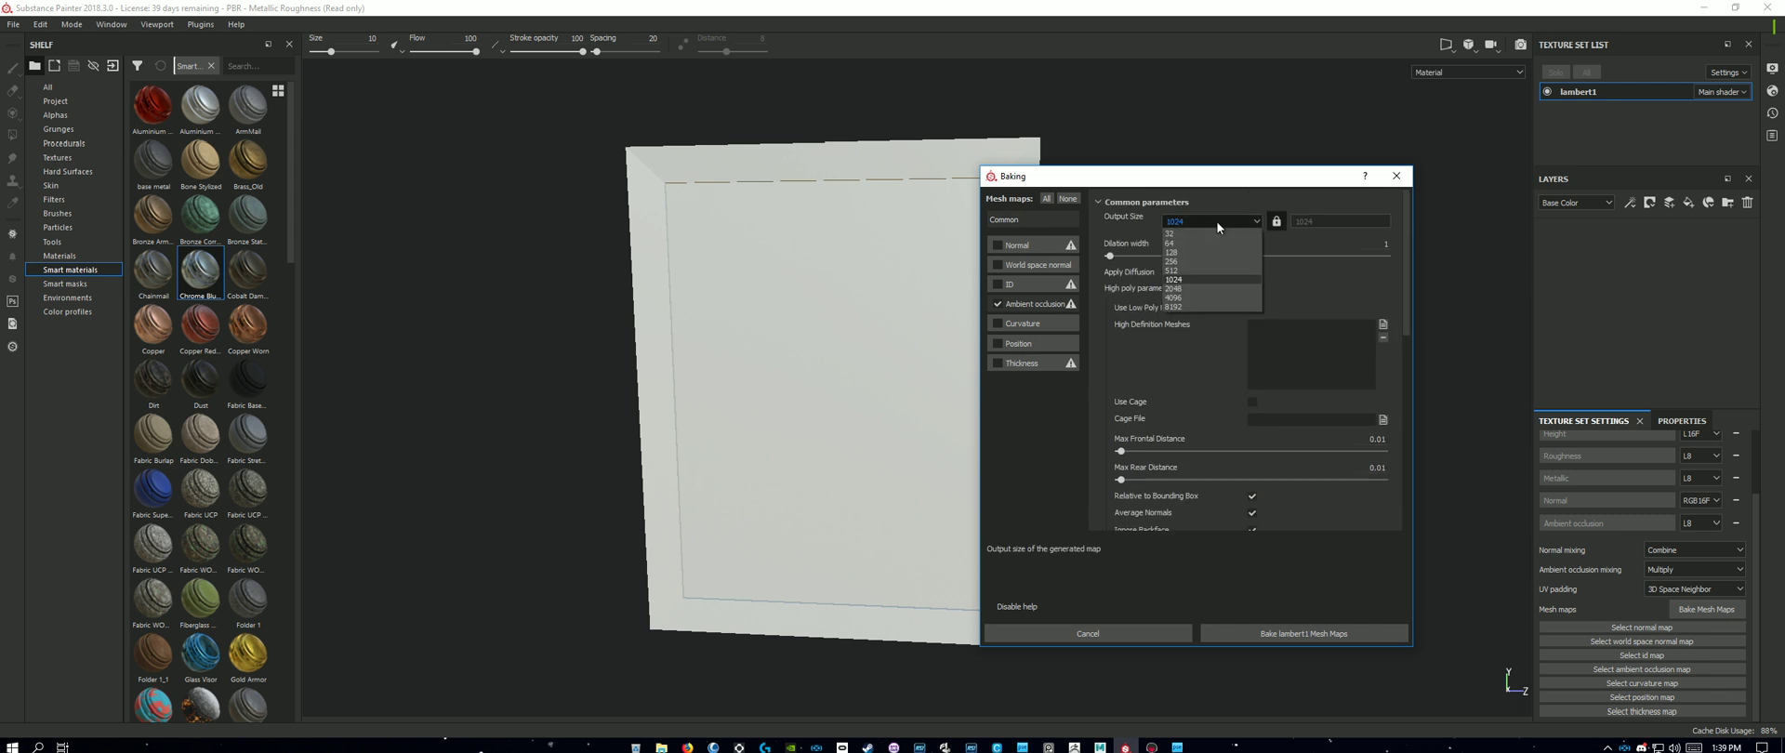
{"action": "left_click", "coordinate": [1203, 289]}
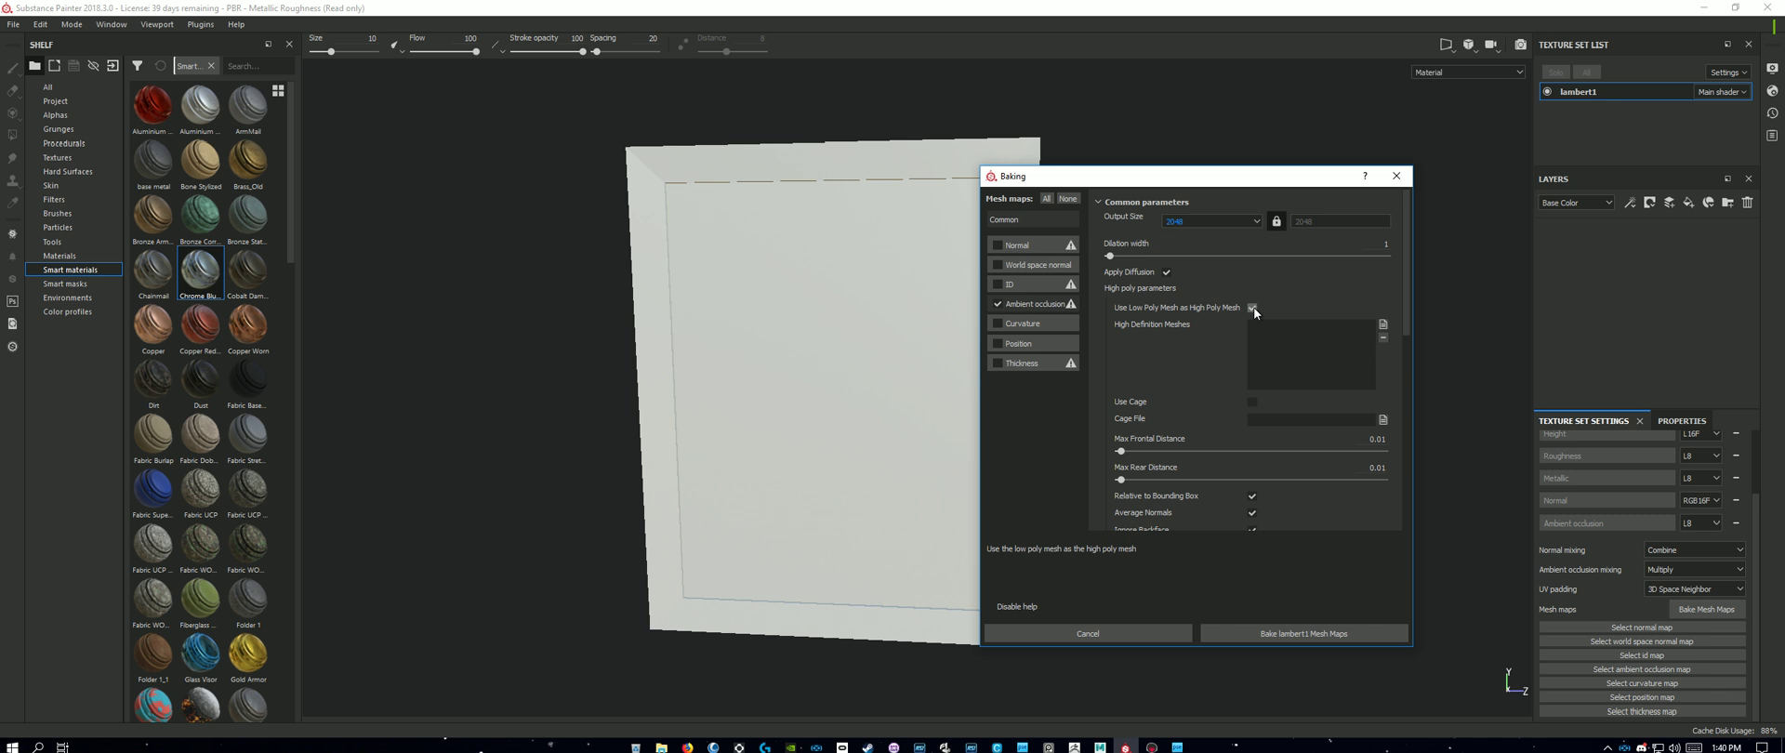
{"action": "left_click", "coordinate": [1265, 636]}
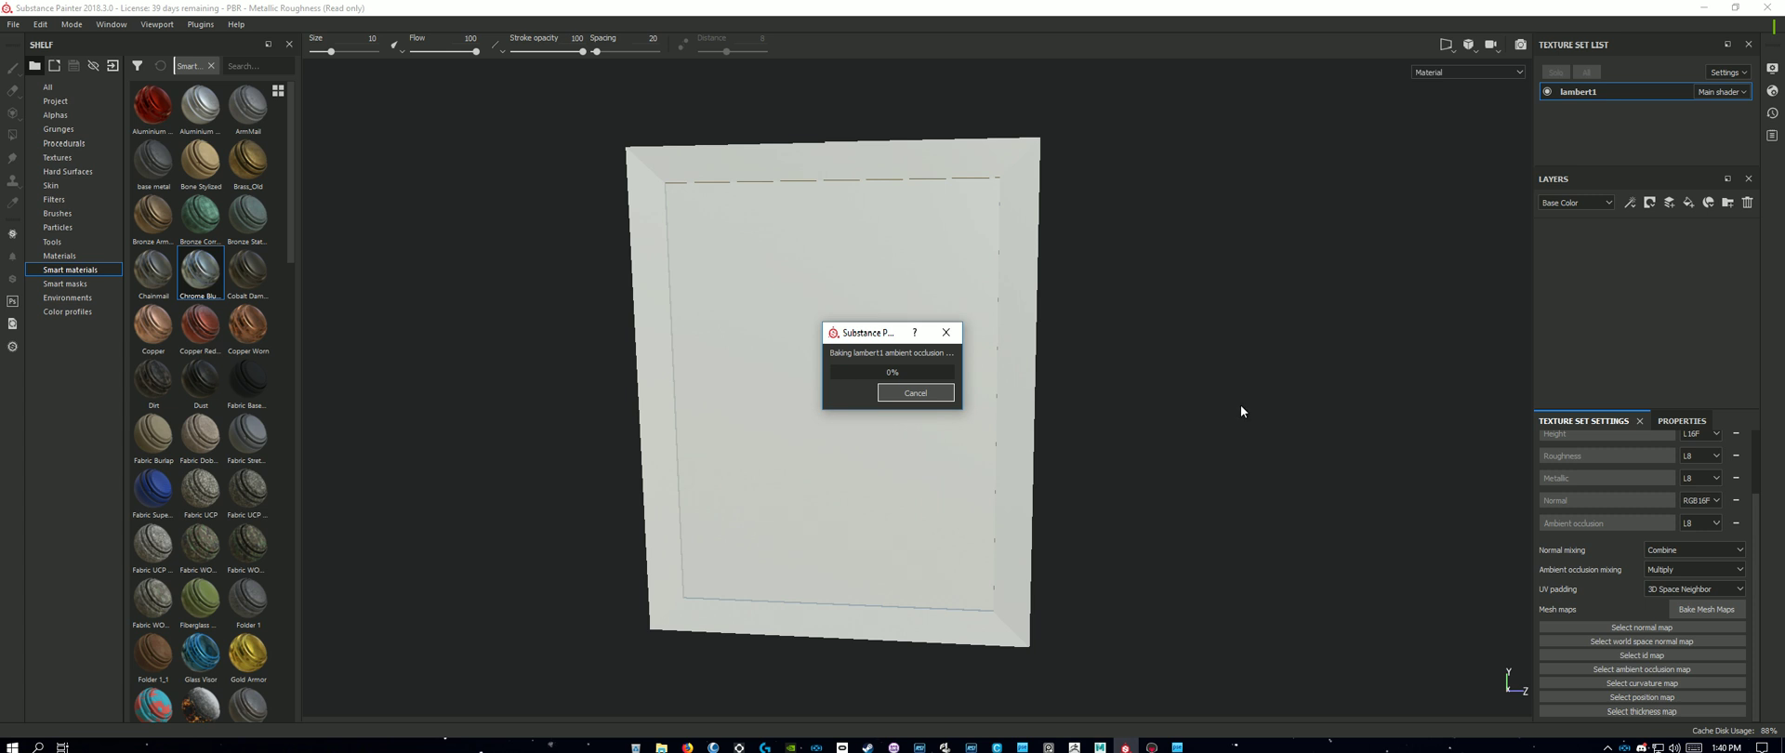
{"action": "left_click", "coordinate": [934, 398]}
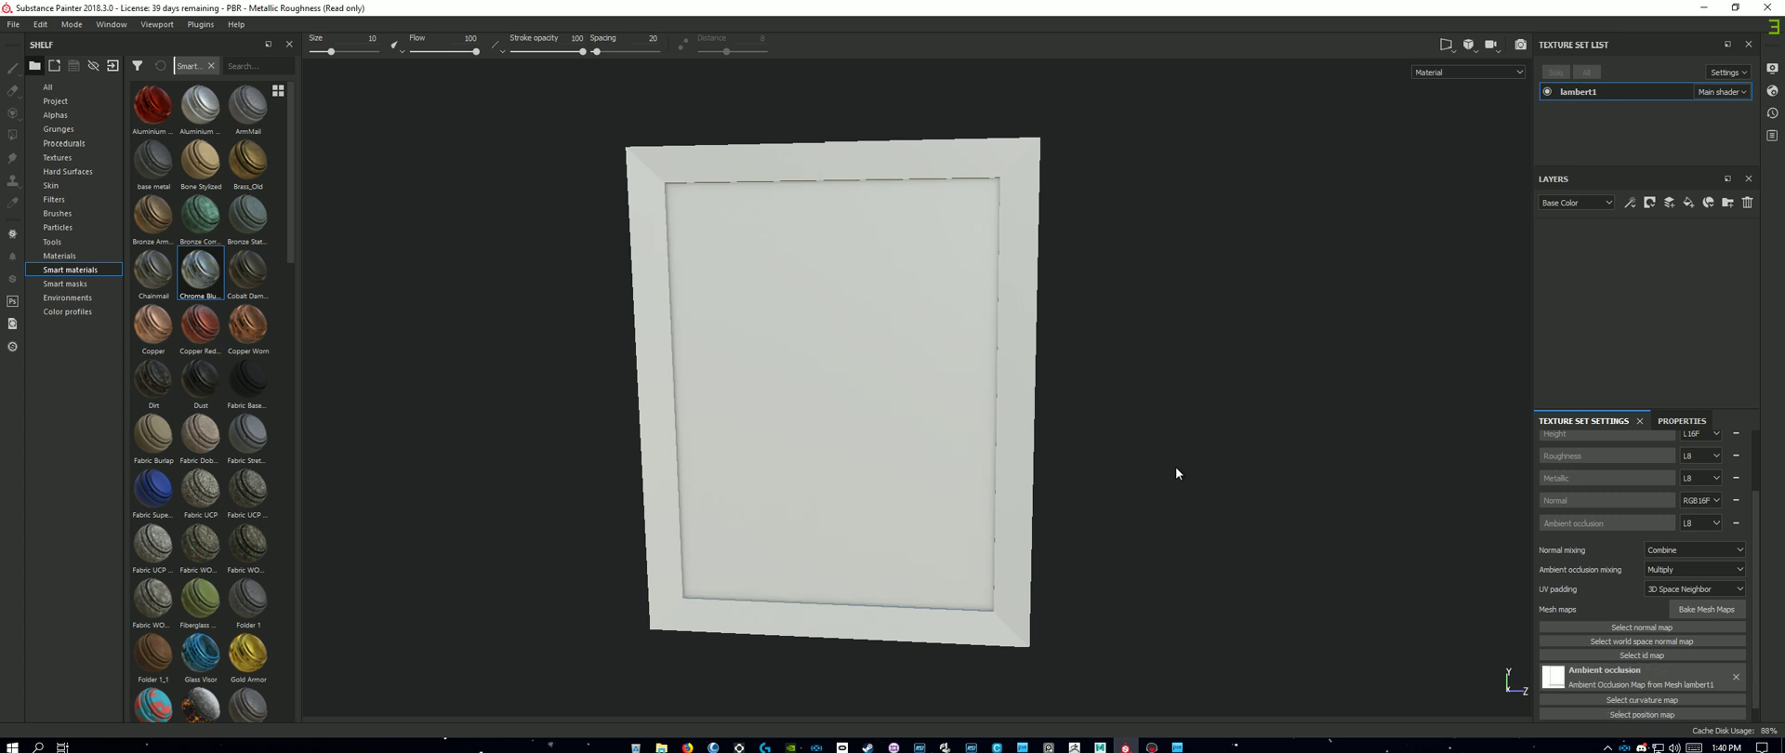
Step: Apply the Chrome Blue Tint smart material to the frame and cycle through its channel views up to Ambient occlusion
{"action": "left_click_drag", "start_coordinate": [1175, 466], "coordinate": [1136, 489], "text": "alt"}
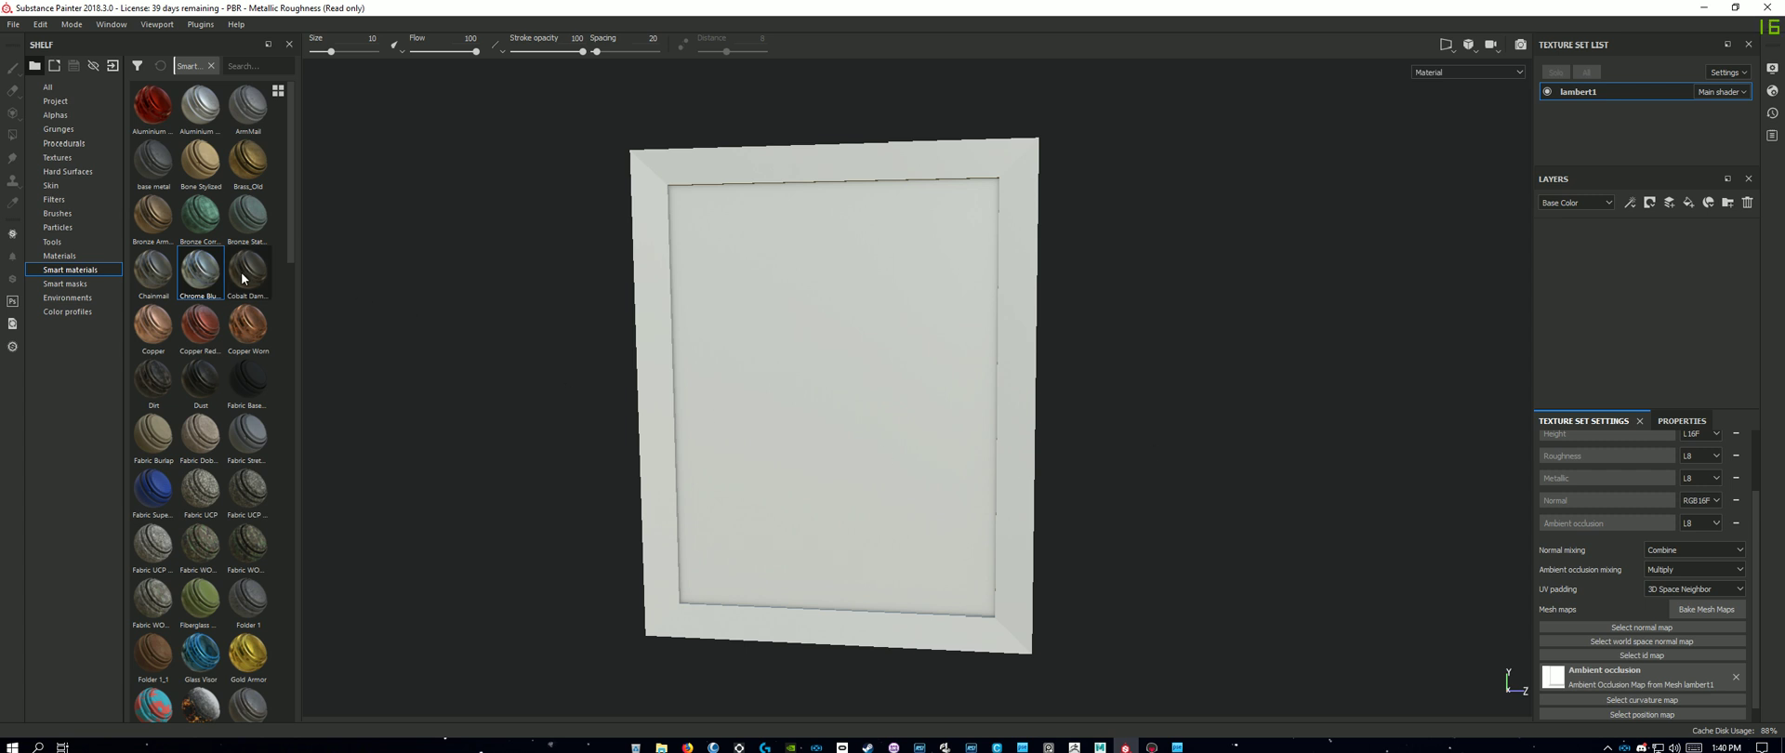
{"action": "left_click_drag", "start_coordinate": [200, 272], "coordinate": [1618, 268]}
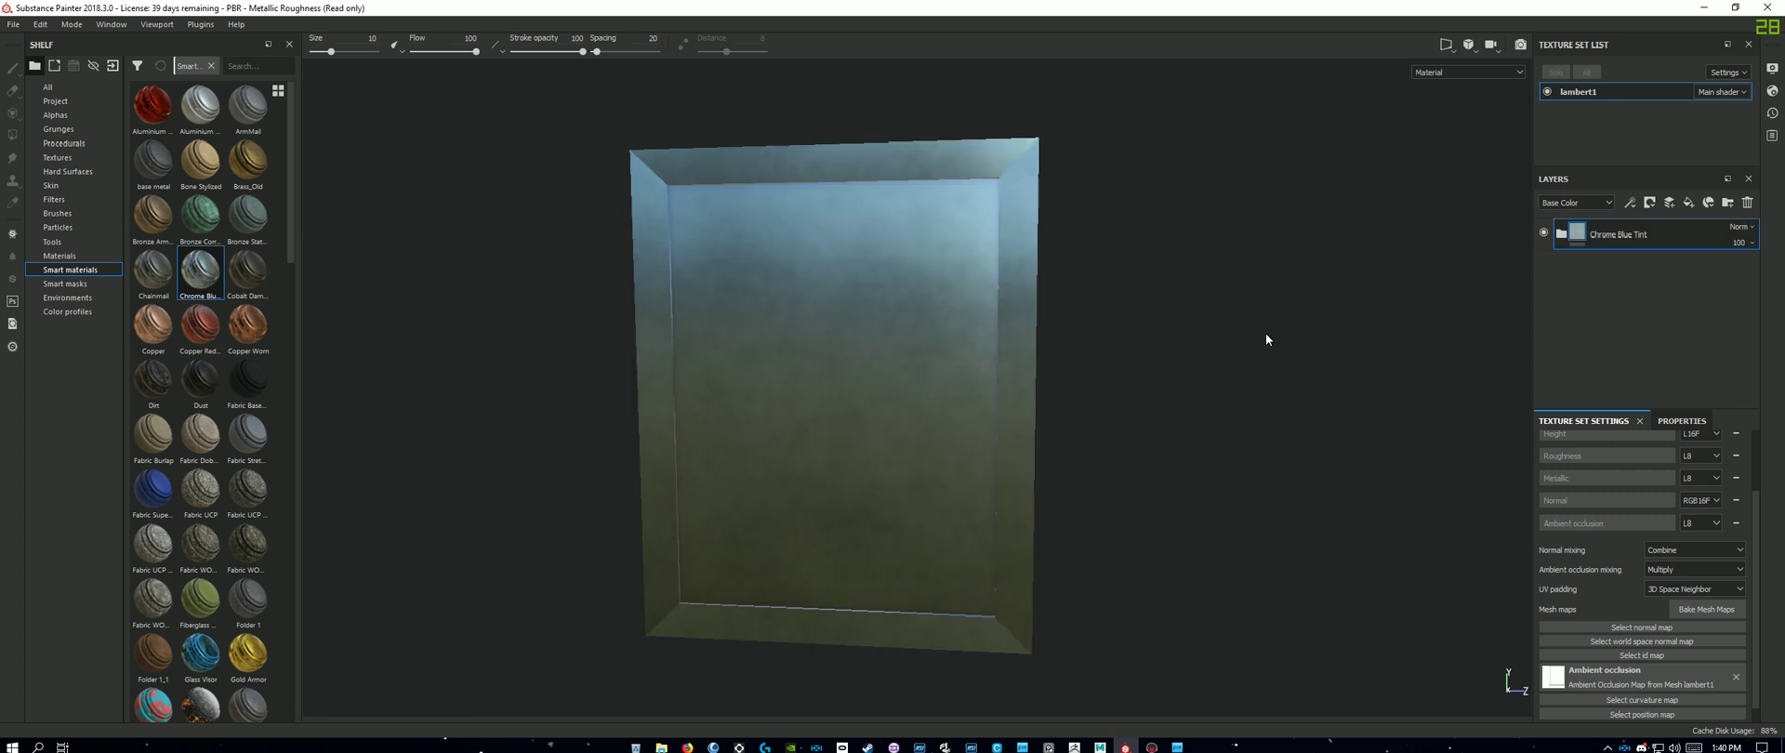
{"action": "key", "text": "c"}
{"action": "left_click_drag", "start_coordinate": [1264, 339], "coordinate": [1271, 483], "text": "alt"}
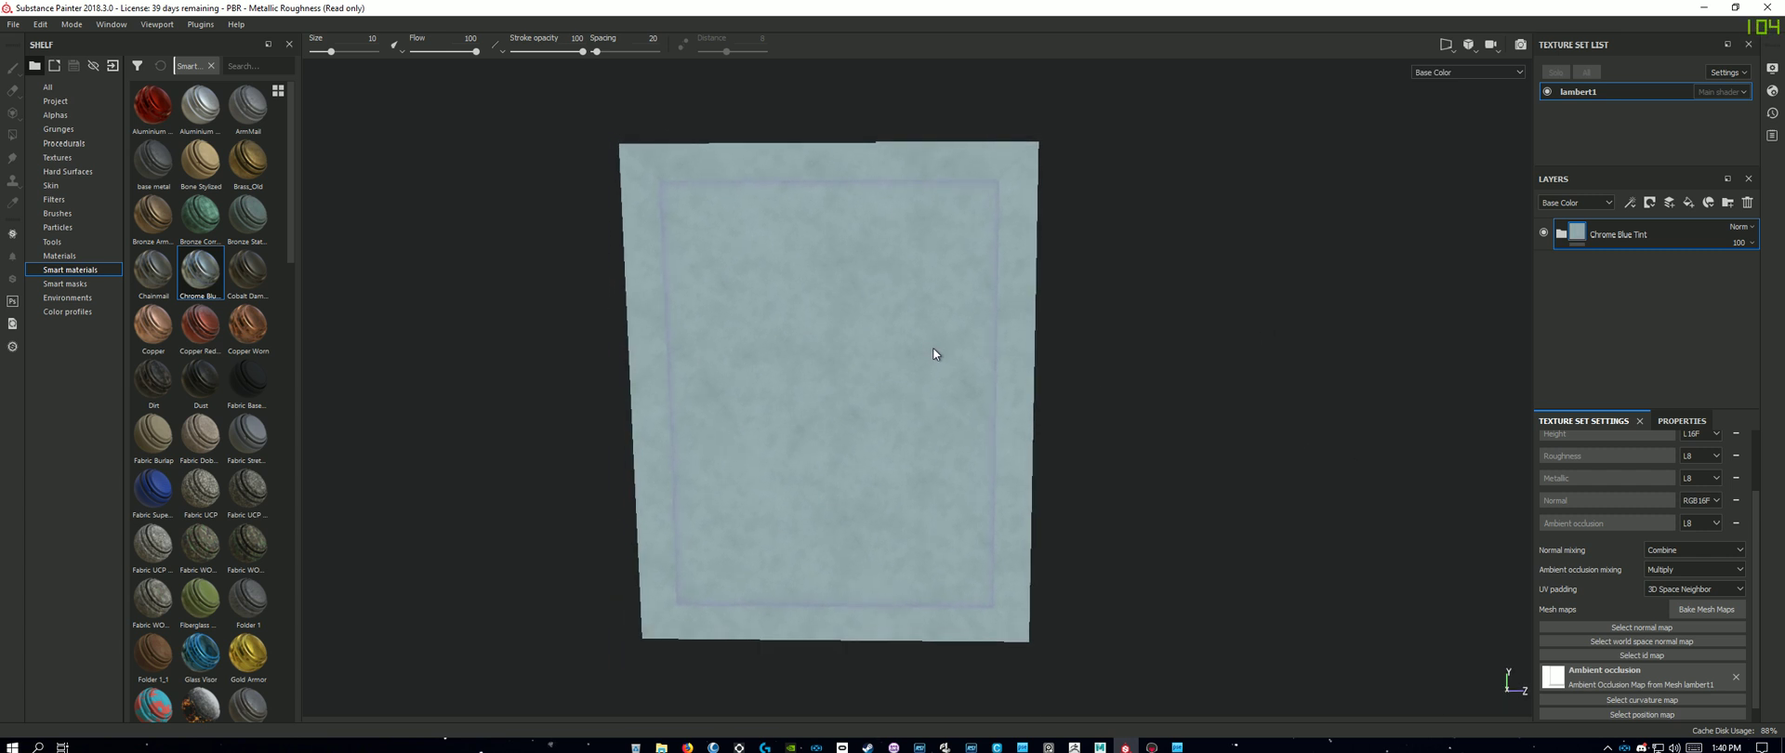
{"action": "key", "text": "c"}
{"action": "left_click_drag", "start_coordinate": [1253, 454], "coordinate": [1132, 521], "text": "alt"}
{"action": "key", "text": "c"}
{"action": "key", "text": "c"}
{"action": "key", "text": "c"}
{"action": "key", "text": "c"}
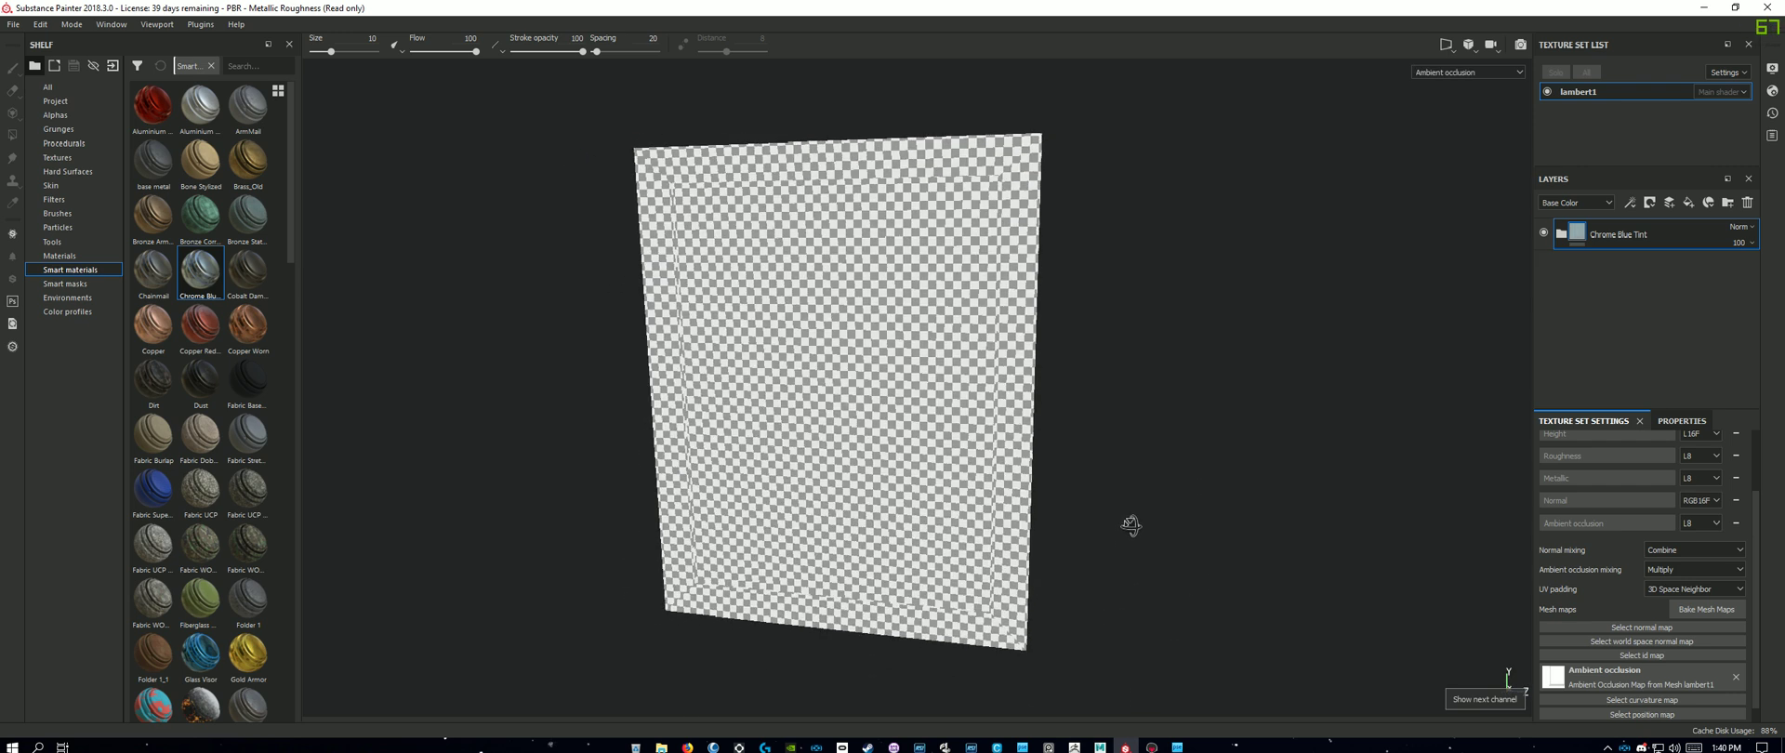
Step: Delete the Chrome Blue Tint layer and return the viewport to the Material view
{"action": "left_click", "coordinate": [1747, 201]}
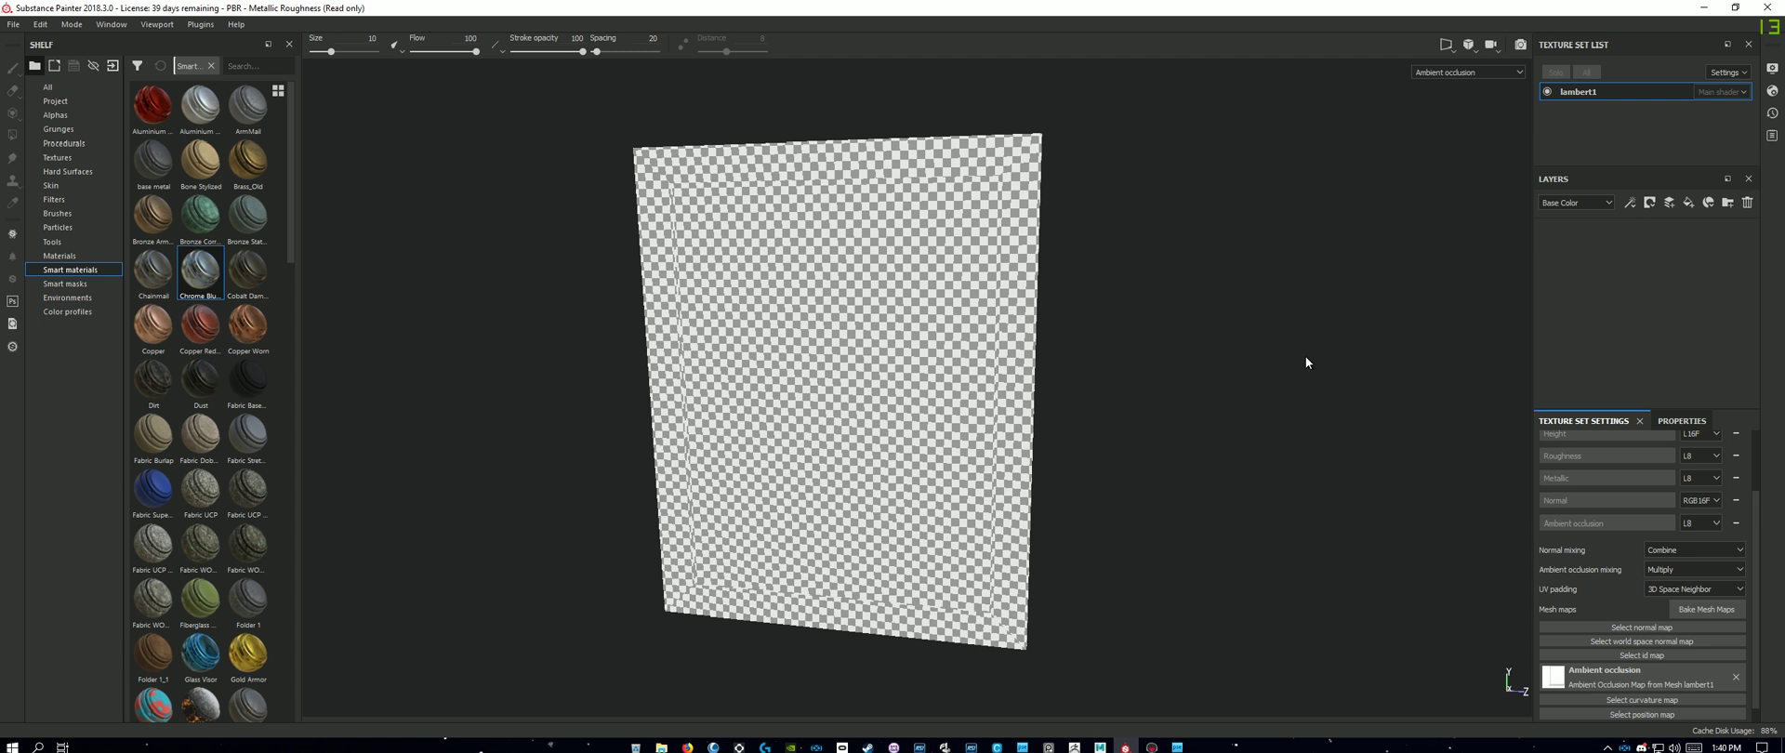
{"action": "key", "text": "m"}
{"action": "left_click_drag", "start_coordinate": [1200, 393], "coordinate": [1259, 387], "text": "alt"}
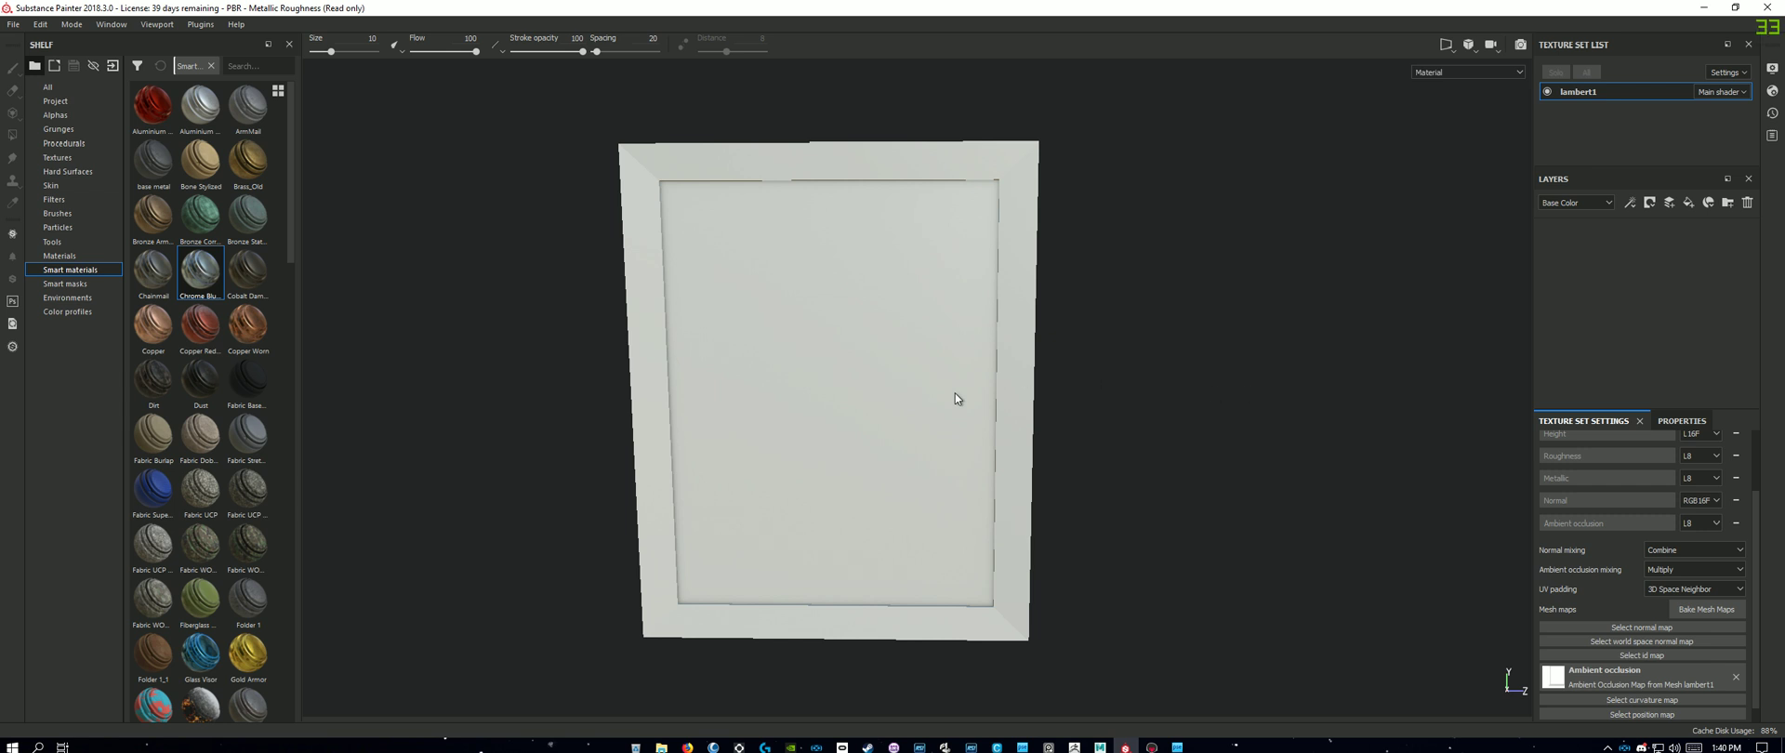
{"action": "left_click_drag", "start_coordinate": [1224, 507], "coordinate": [1245, 472], "text": "alt"}
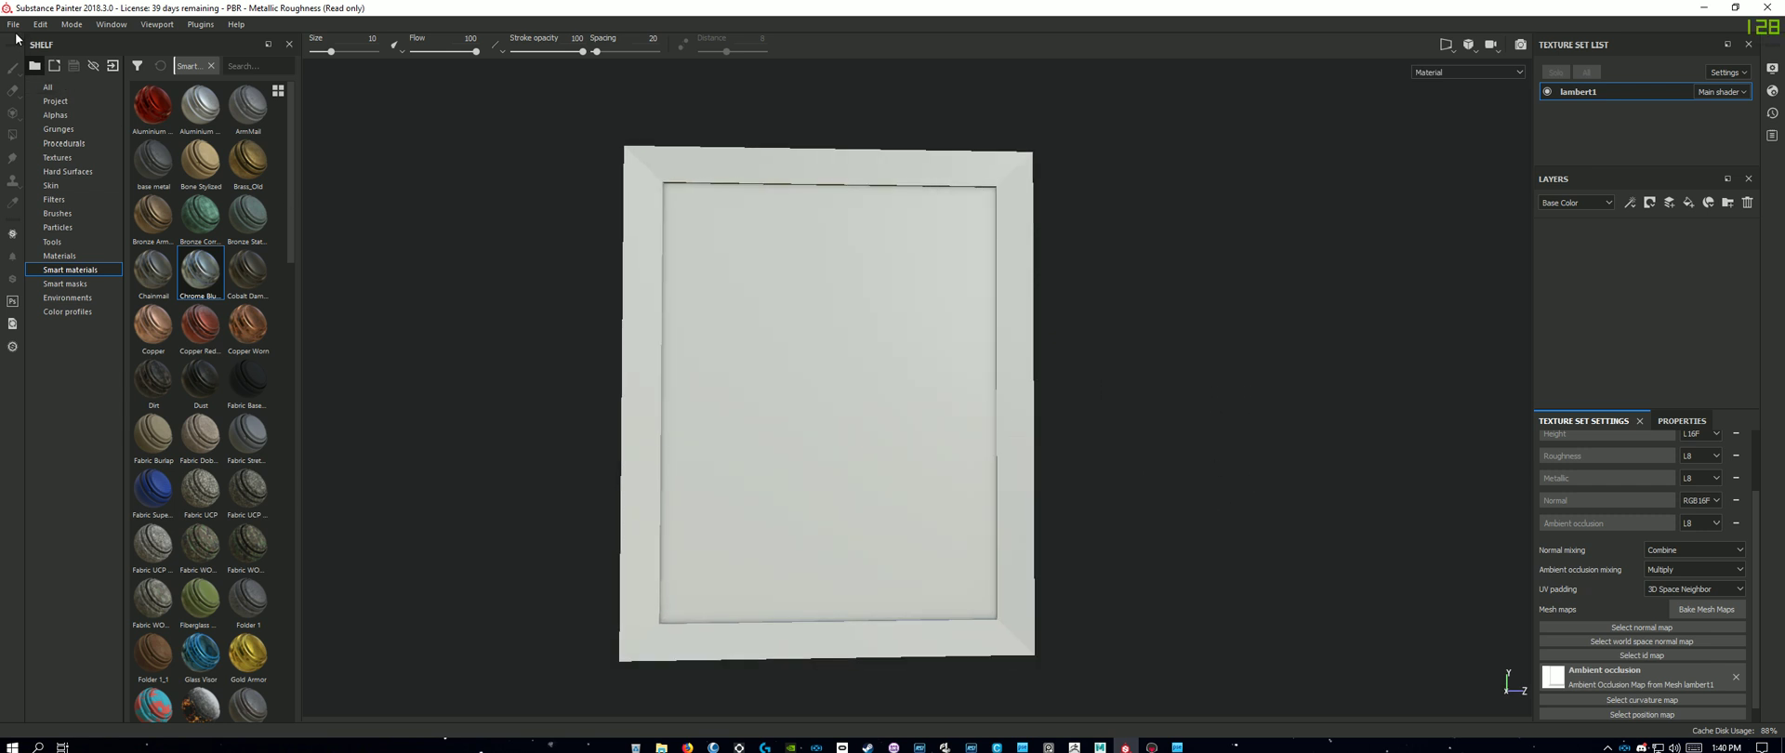
Step: Import NinjabunnyVR.psd as a texture resource into the current project
{"action": "left_click", "coordinate": [13, 26]}
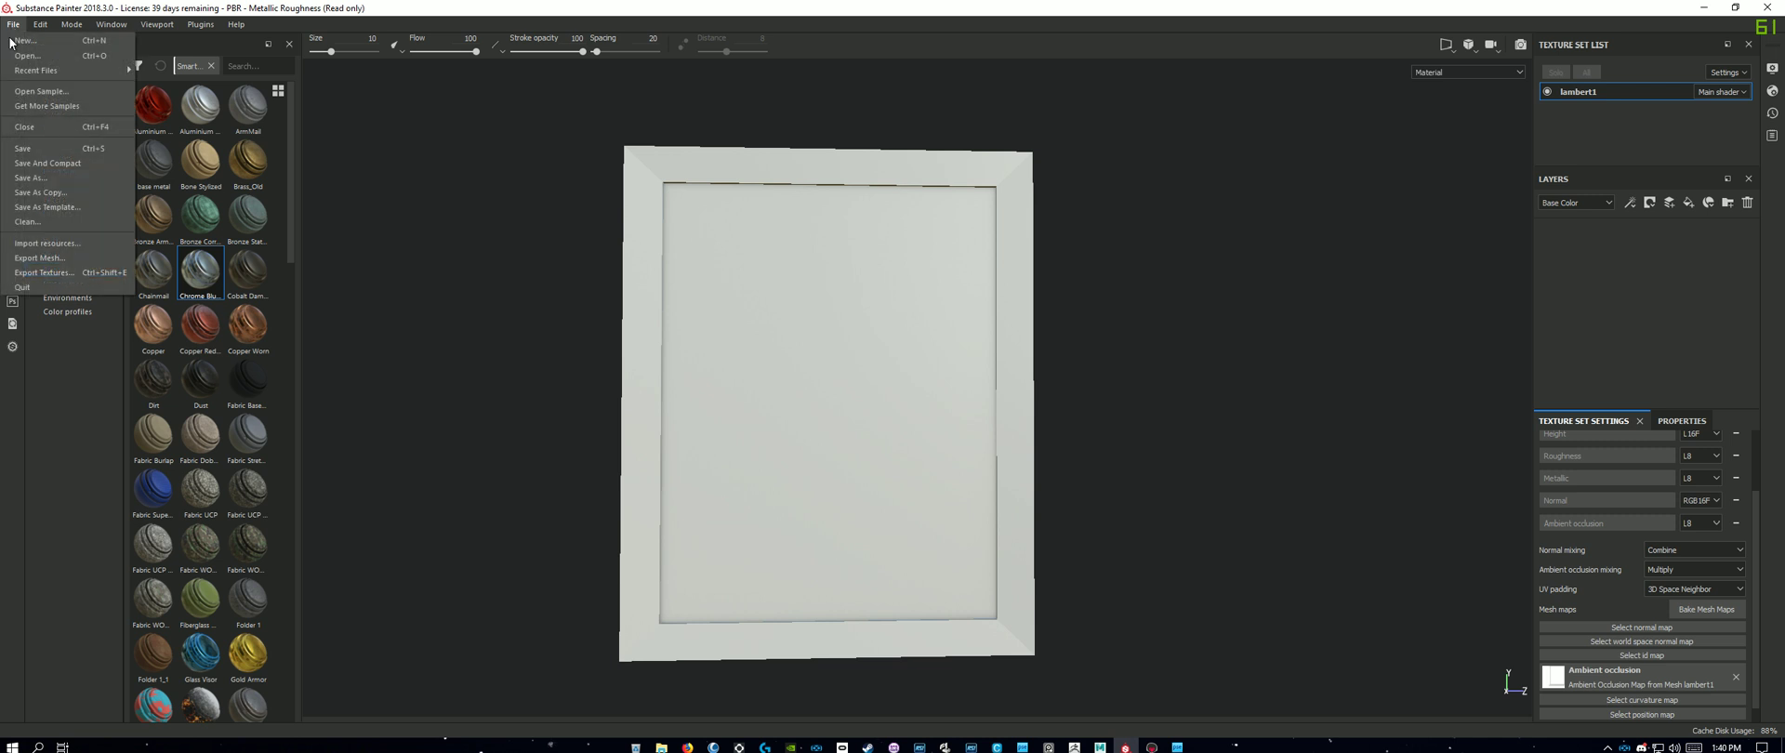
{"action": "left_click", "coordinate": [56, 242]}
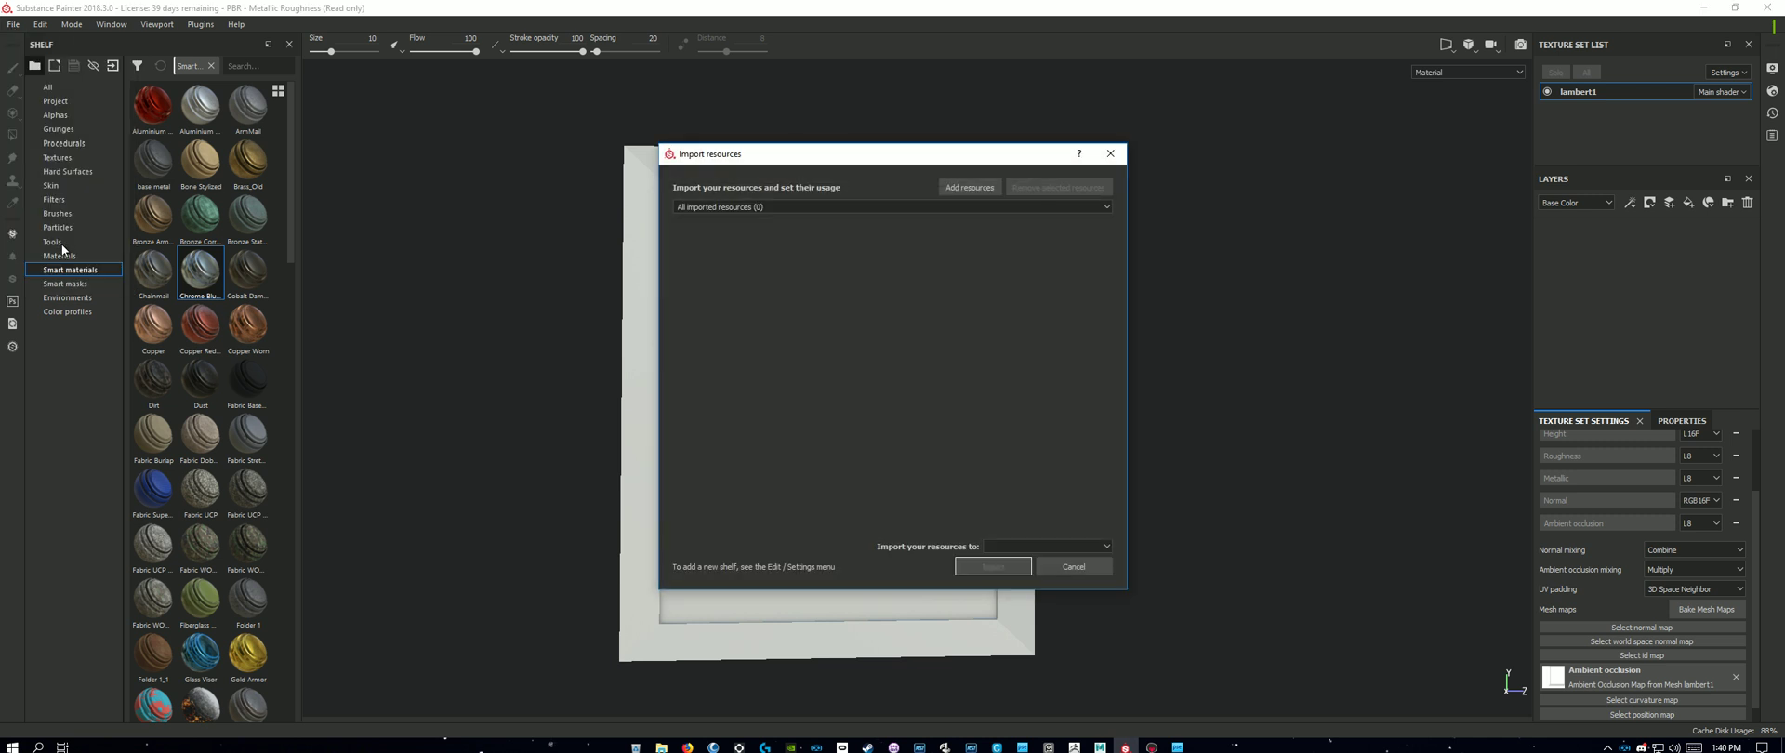
{"action": "left_click", "coordinate": [970, 187]}
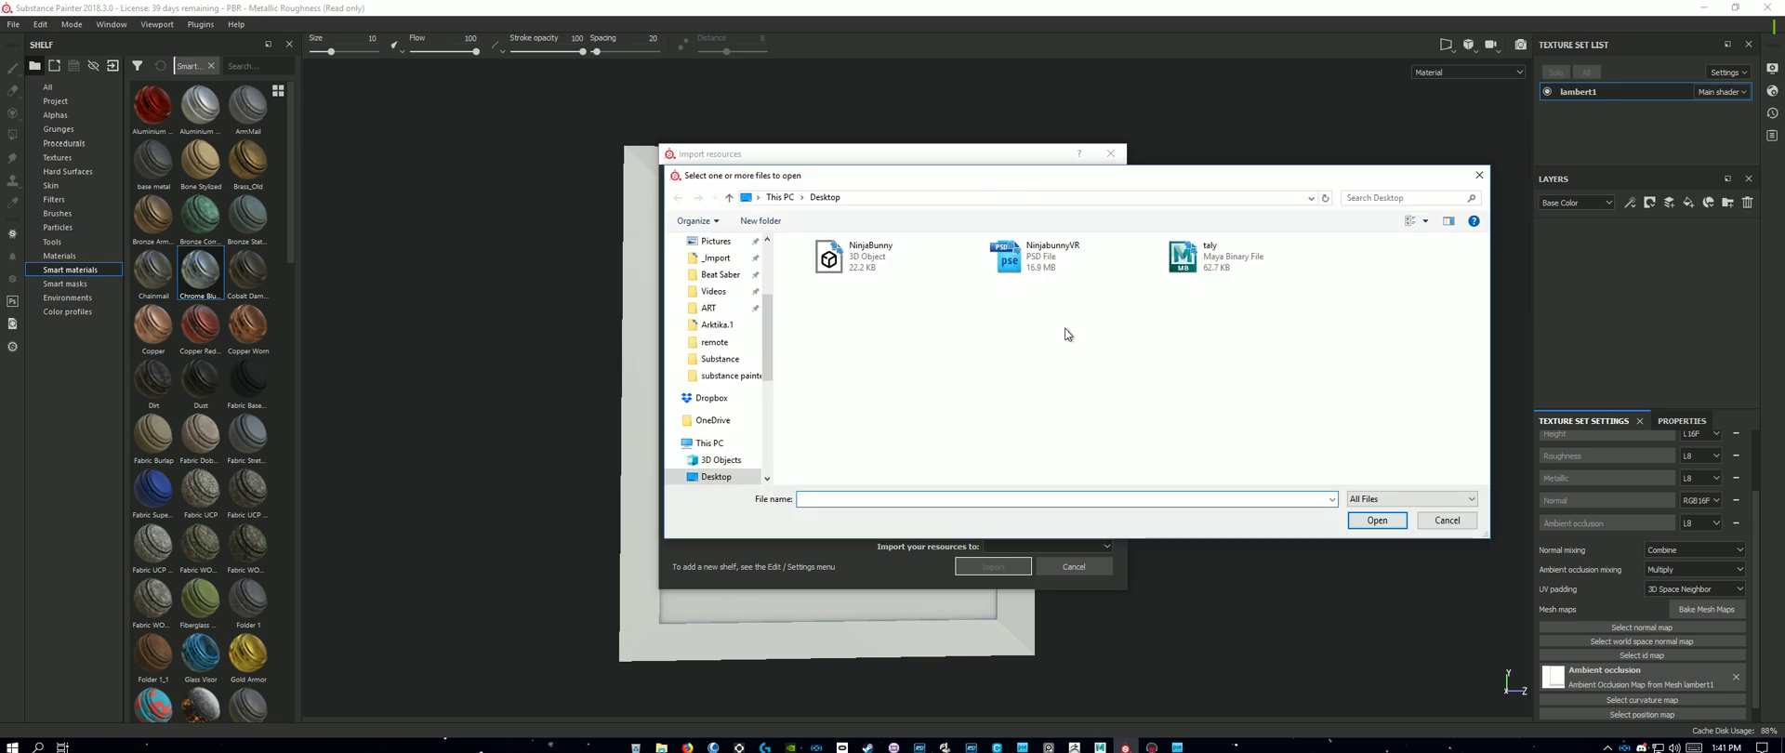
{"action": "double_click", "coordinate": [1086, 268]}
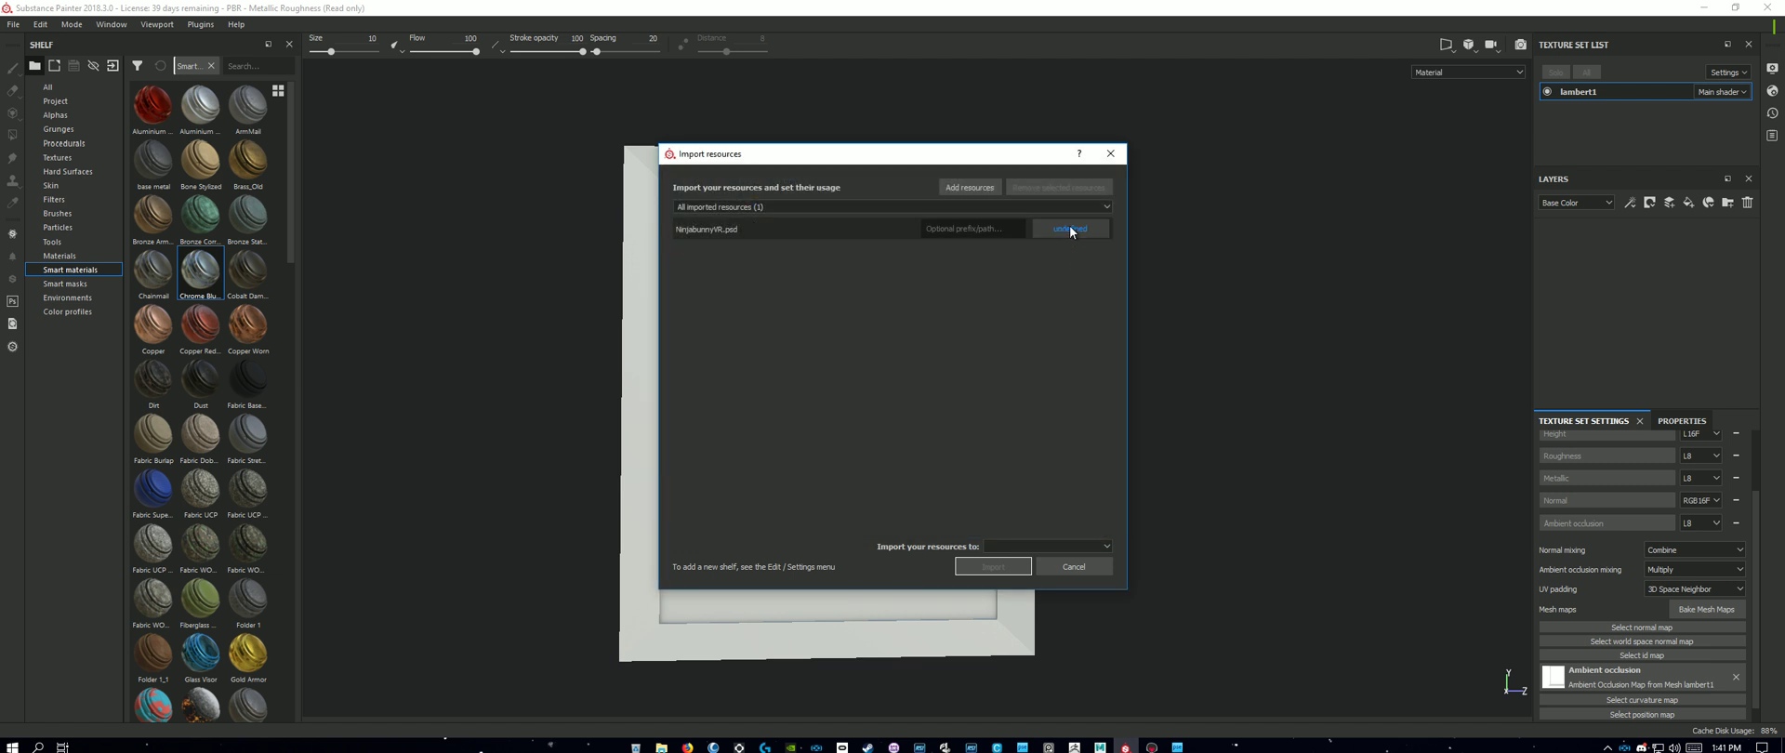
{"action": "left_click", "coordinate": [1075, 229]}
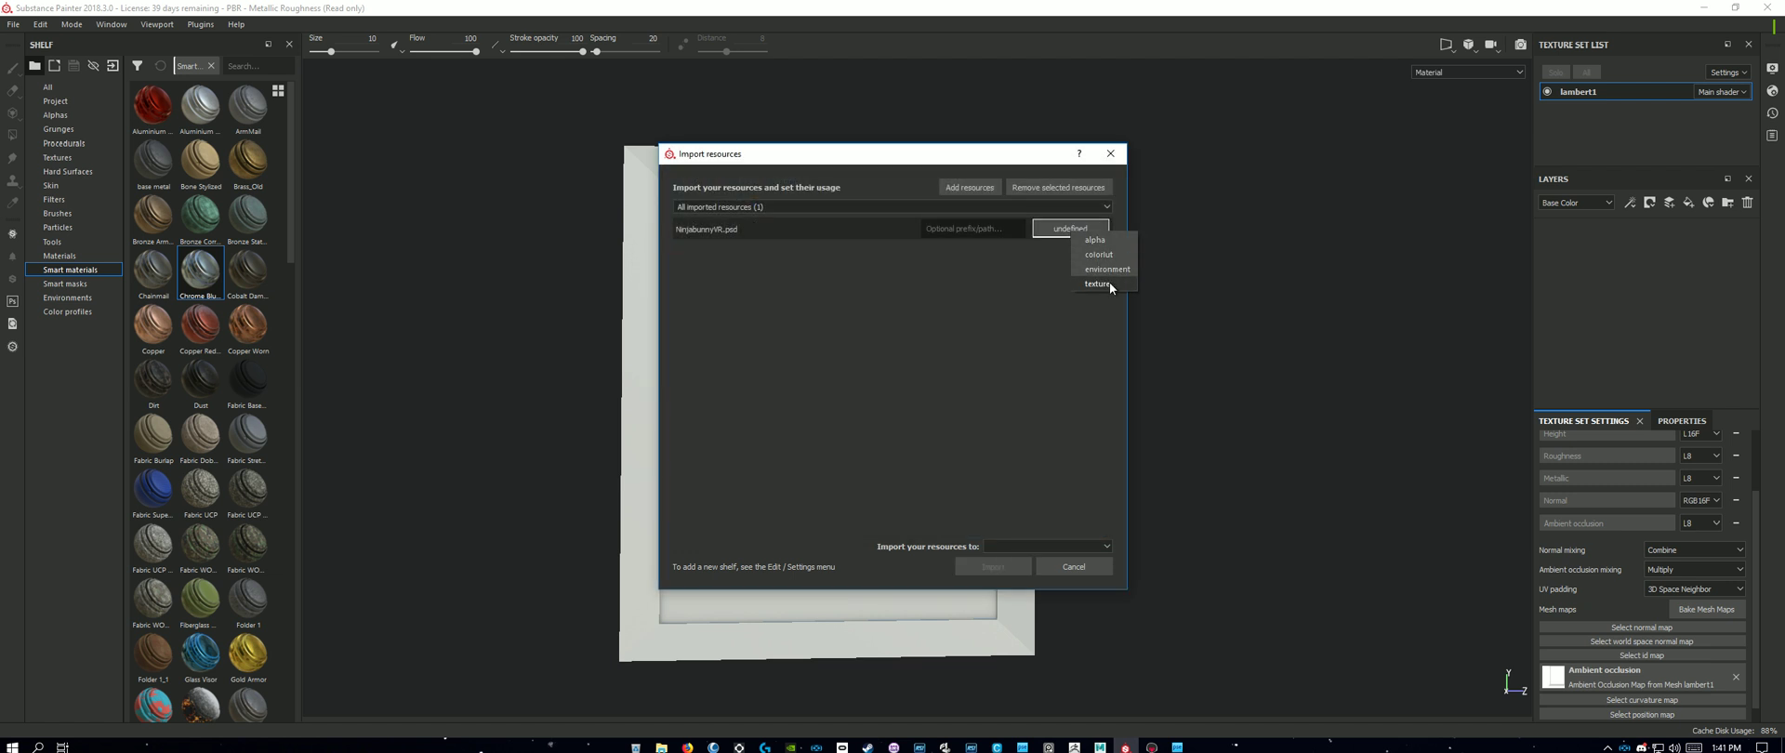
{"action": "left_click", "coordinate": [1014, 546]}
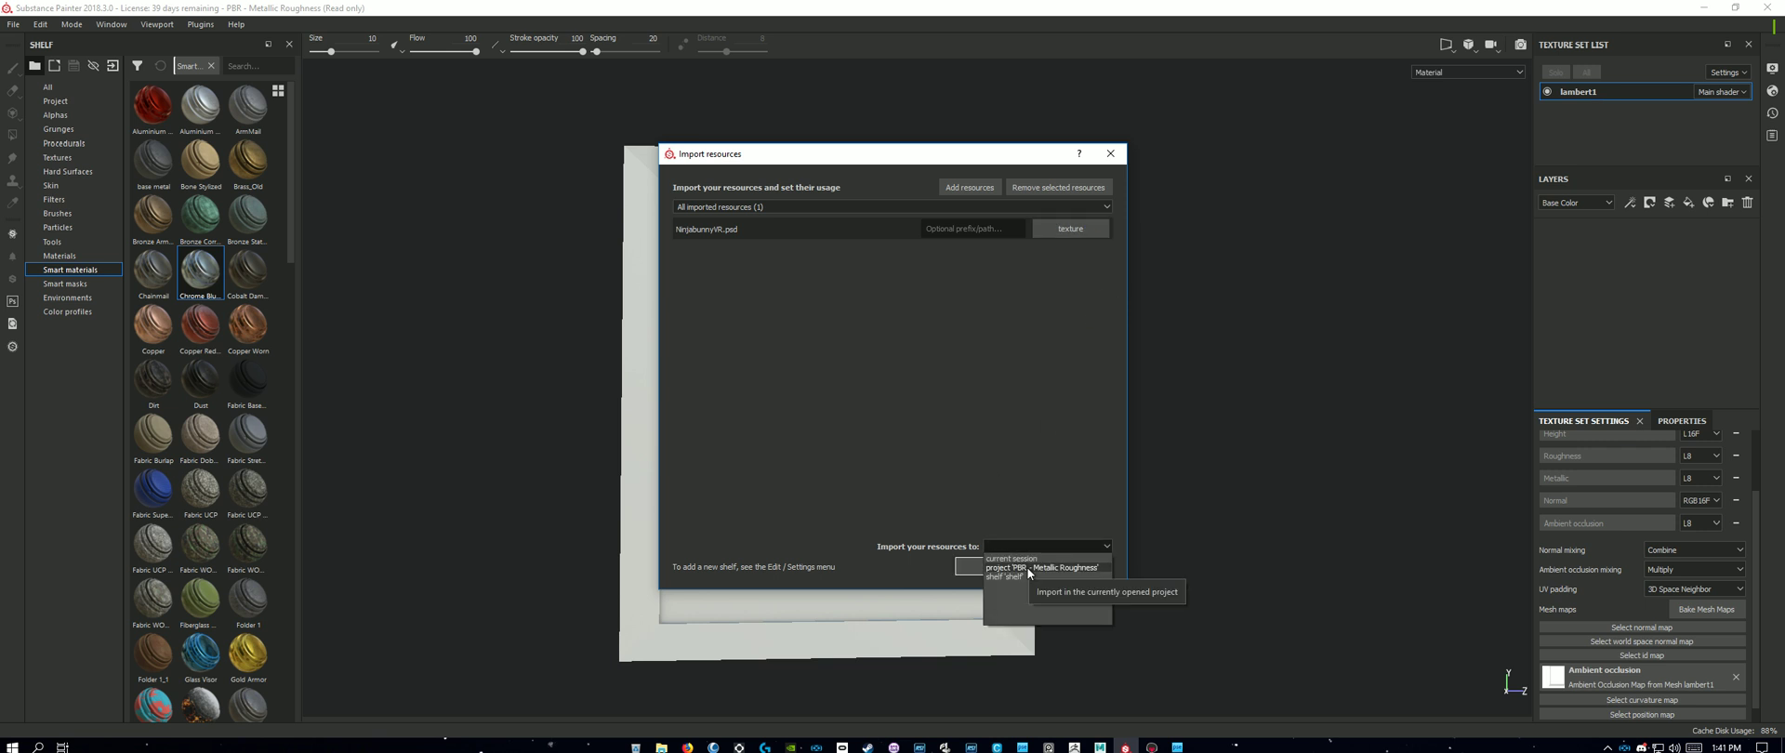
{"action": "left_click", "coordinate": [1028, 569]}
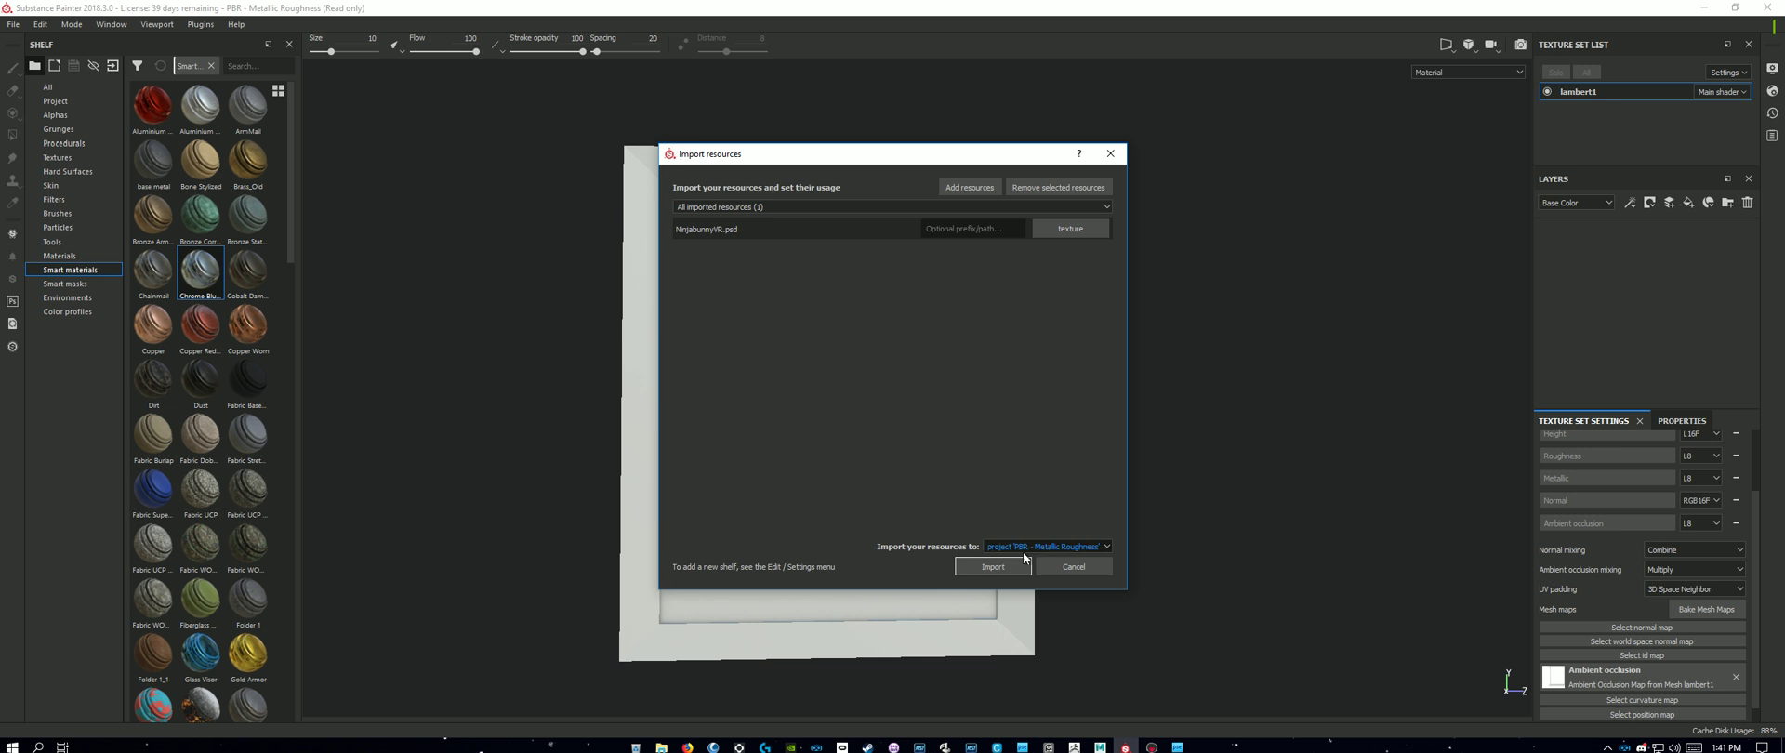
{"action": "left_click", "coordinate": [1008, 565]}
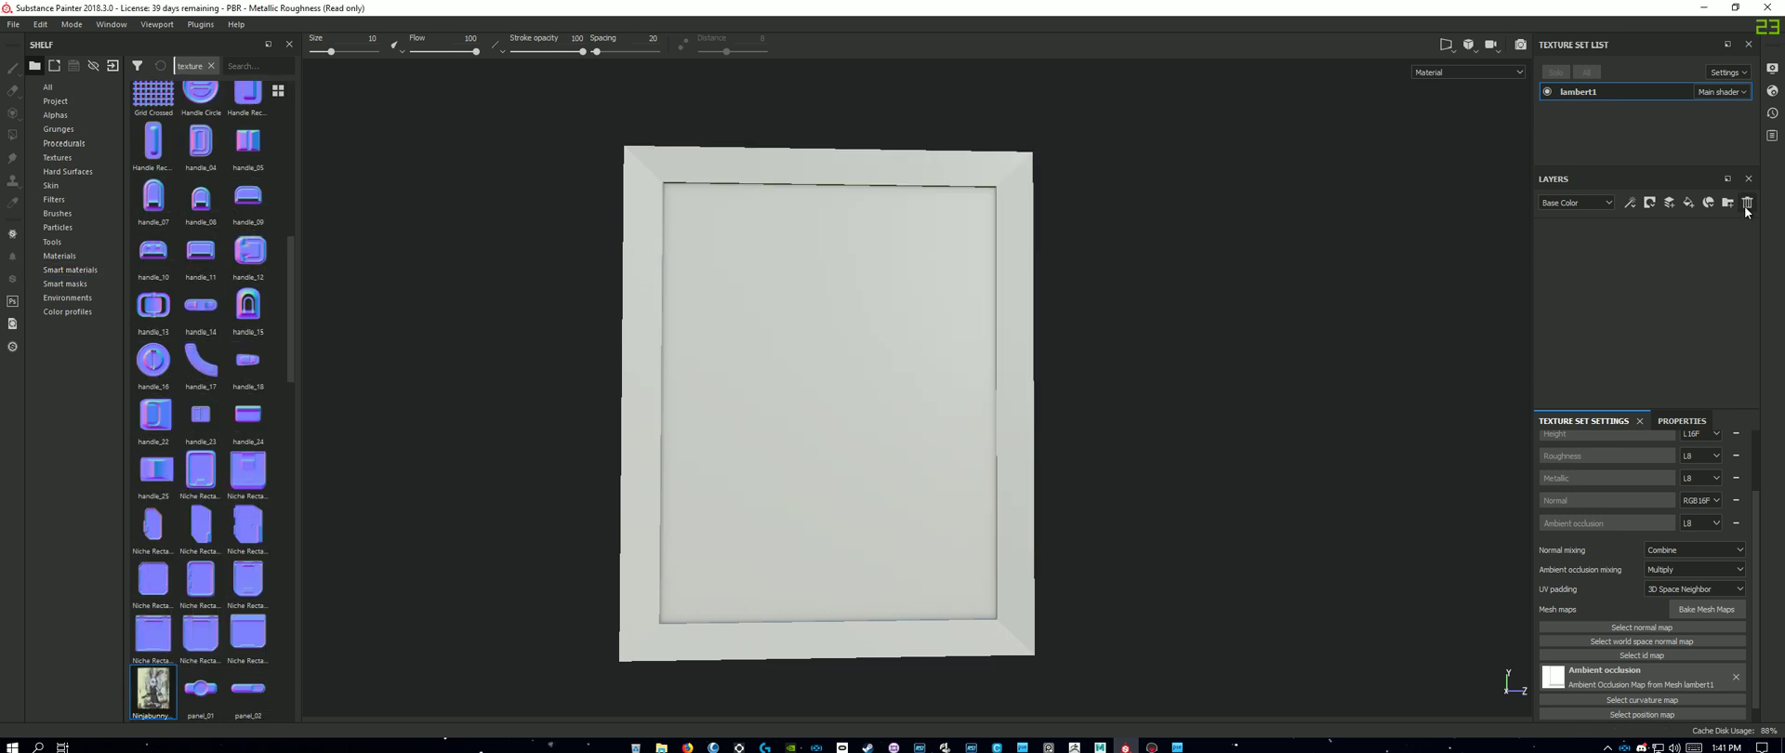
Step: Add a fill layer and set its base color to white
{"action": "left_click", "coordinate": [1688, 202]}
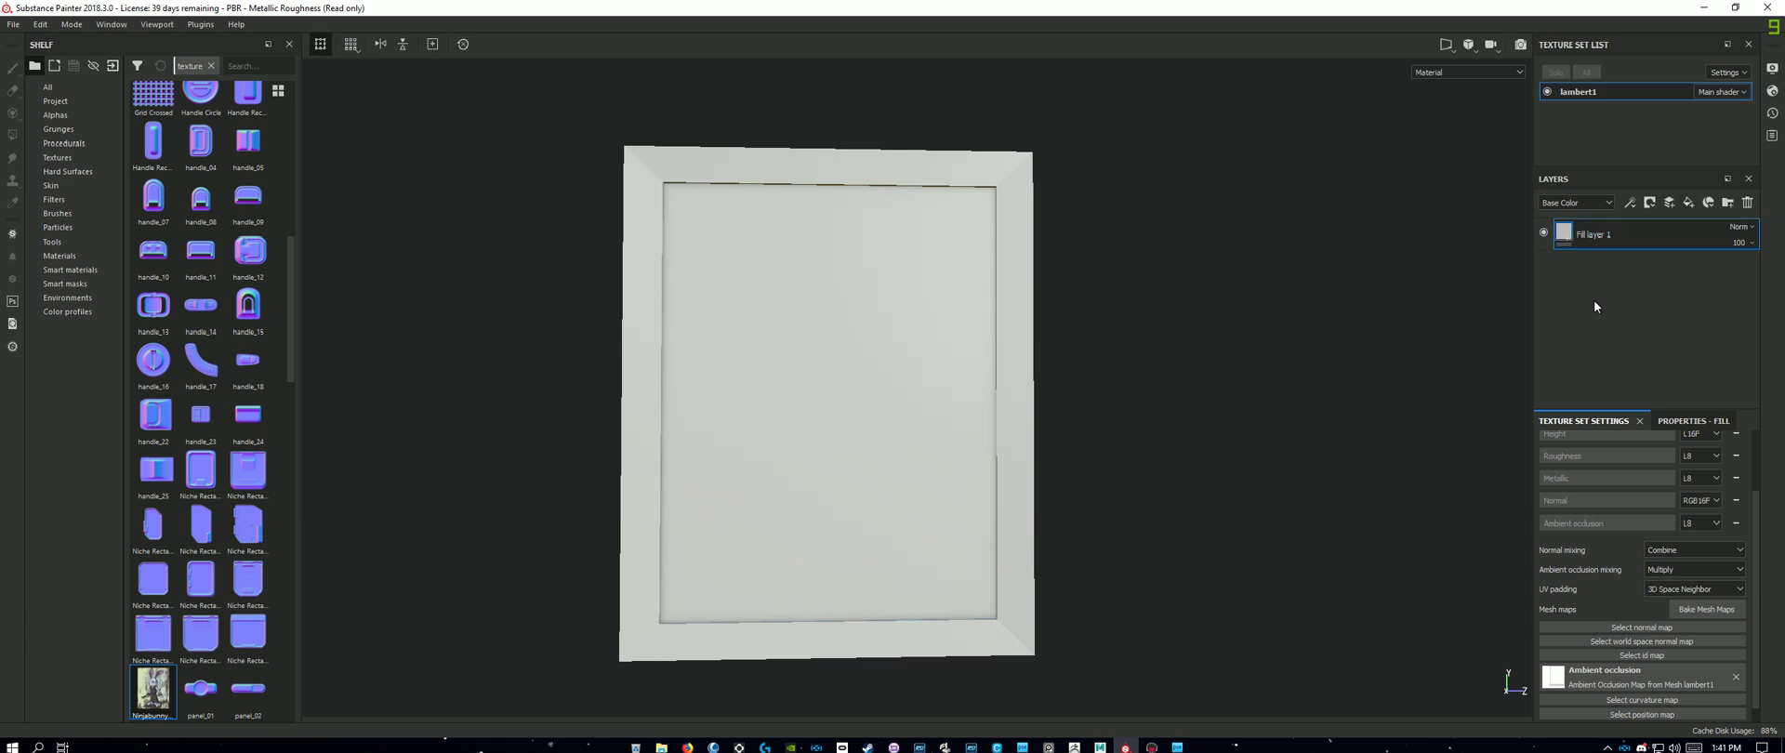
{"action": "scroll", "coordinate": [1607, 590], "scroll_direction": "up", "scroll_amount": 2}
{"action": "scroll", "coordinate": [1631, 588], "scroll_direction": "down", "scroll_amount": 3}
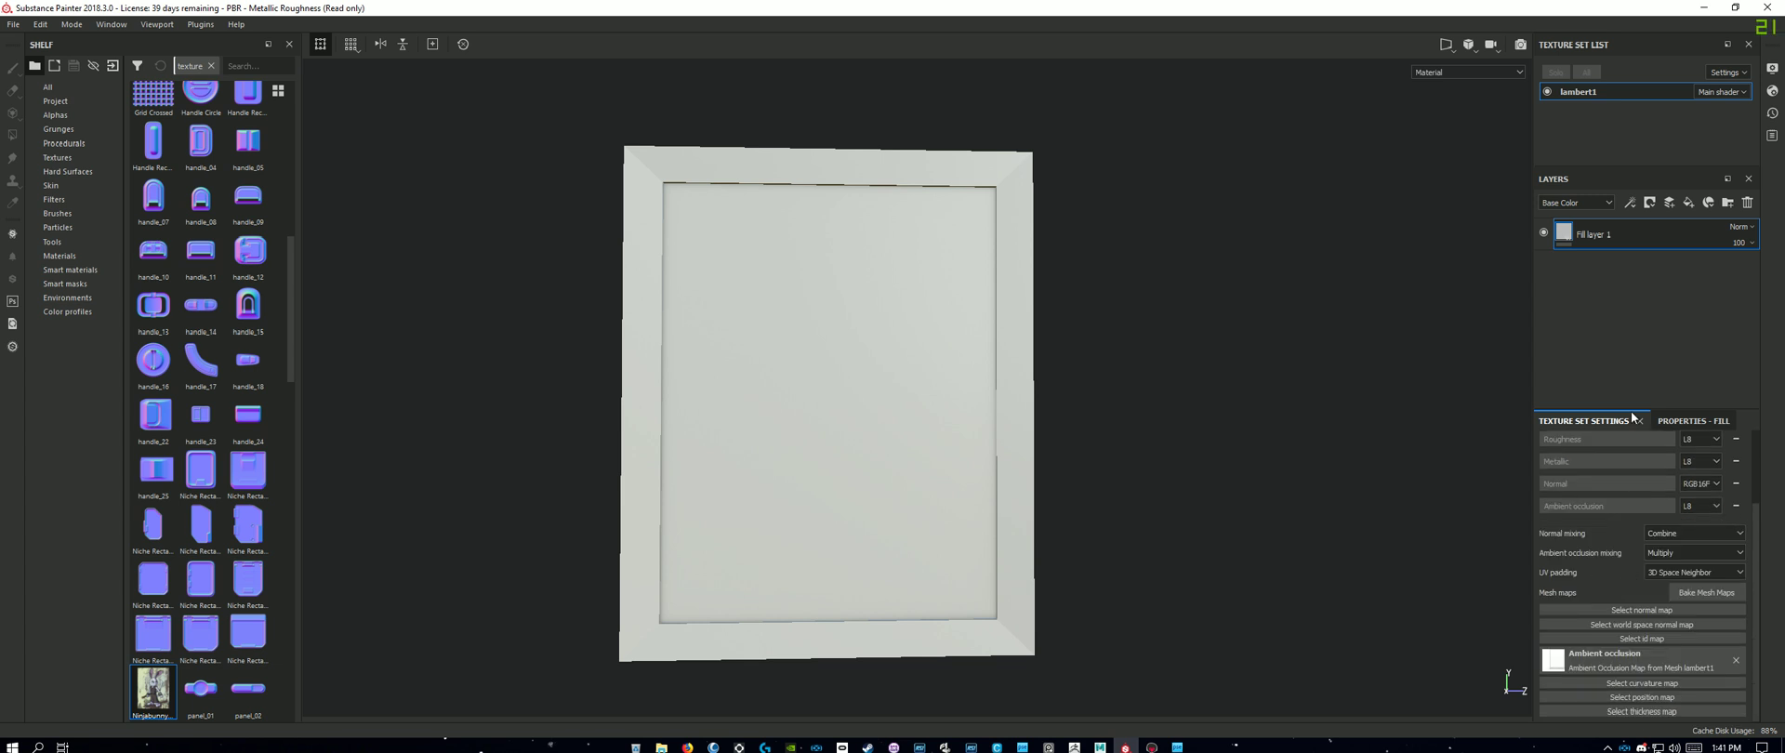
{"action": "left_click", "coordinate": [1687, 420]}
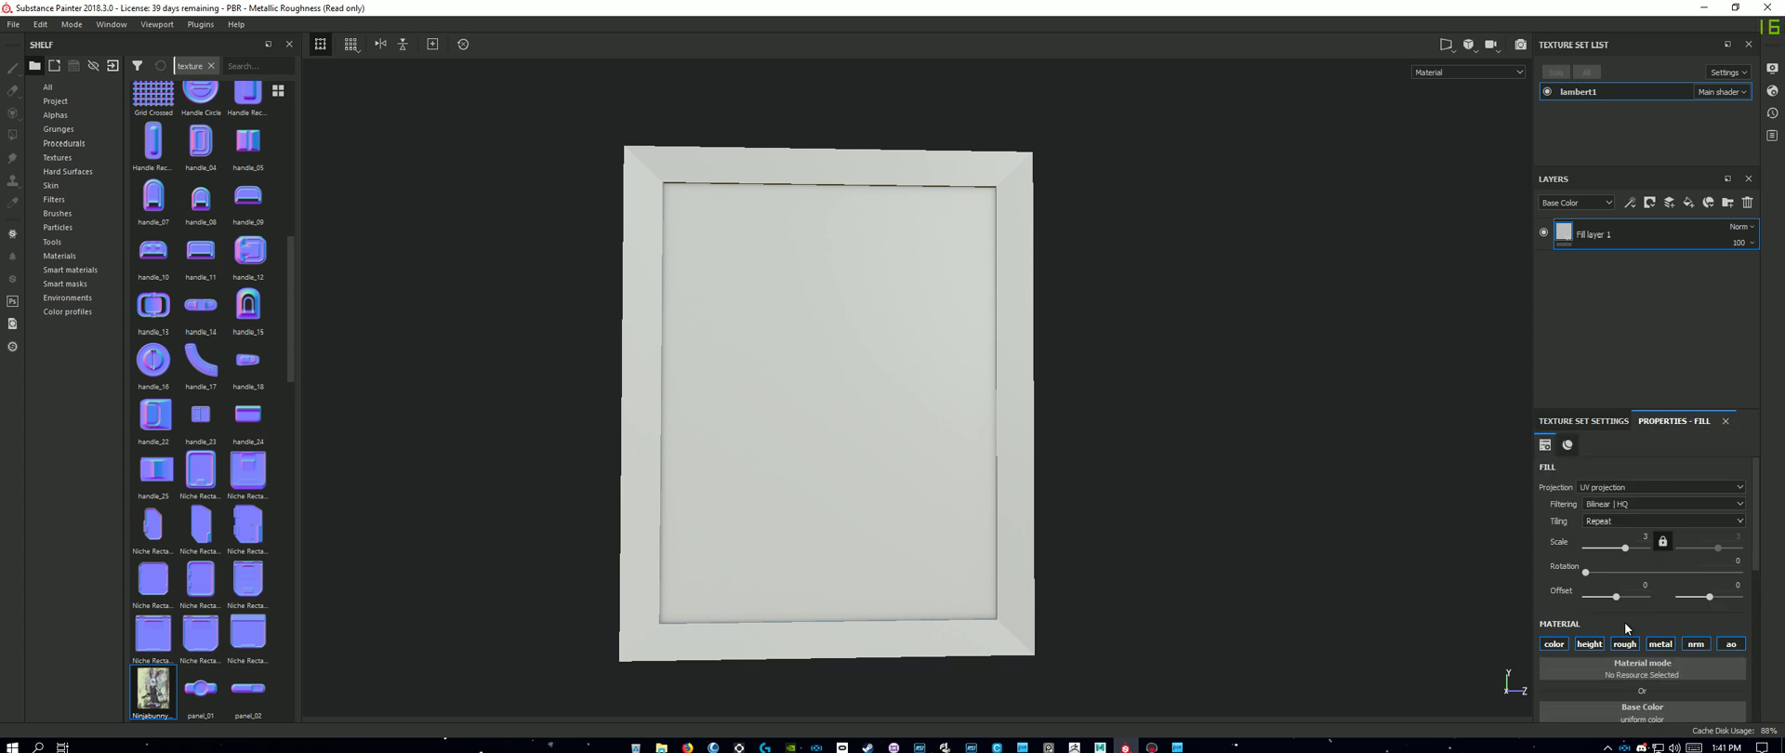
{"action": "left_click", "coordinate": [1648, 565]}
{"action": "left_click_drag", "start_coordinate": [1655, 605], "coordinate": [1592, 588]}
{"action": "left_click", "coordinate": [1646, 437]}
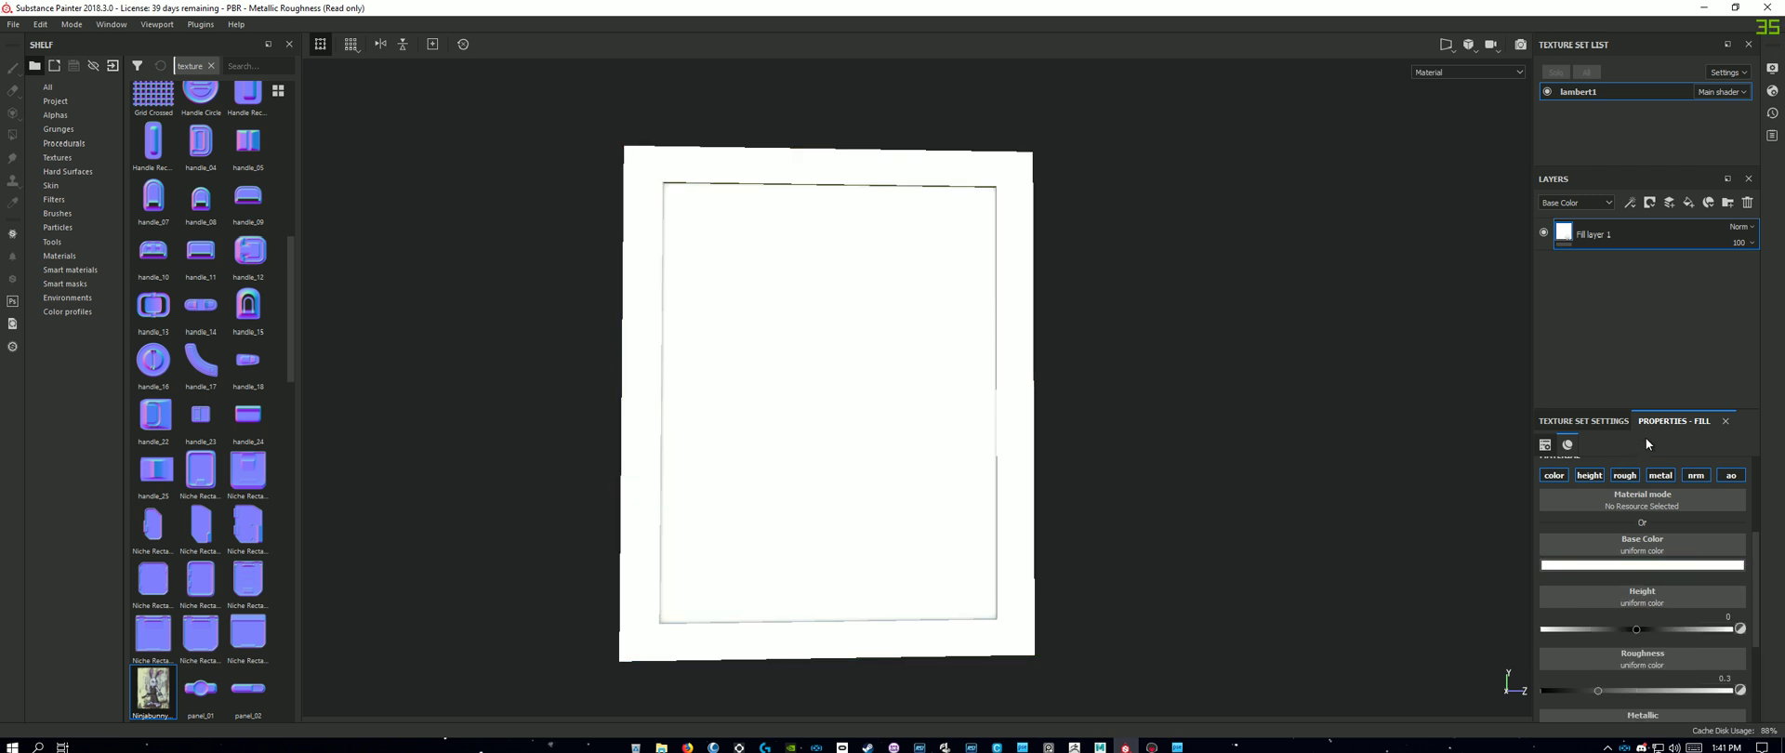
Step: Add a black mask to the fill layer and reveal only the frame's inner panel with Polygon Fill
{"action": "right_click", "coordinate": [1639, 239]}
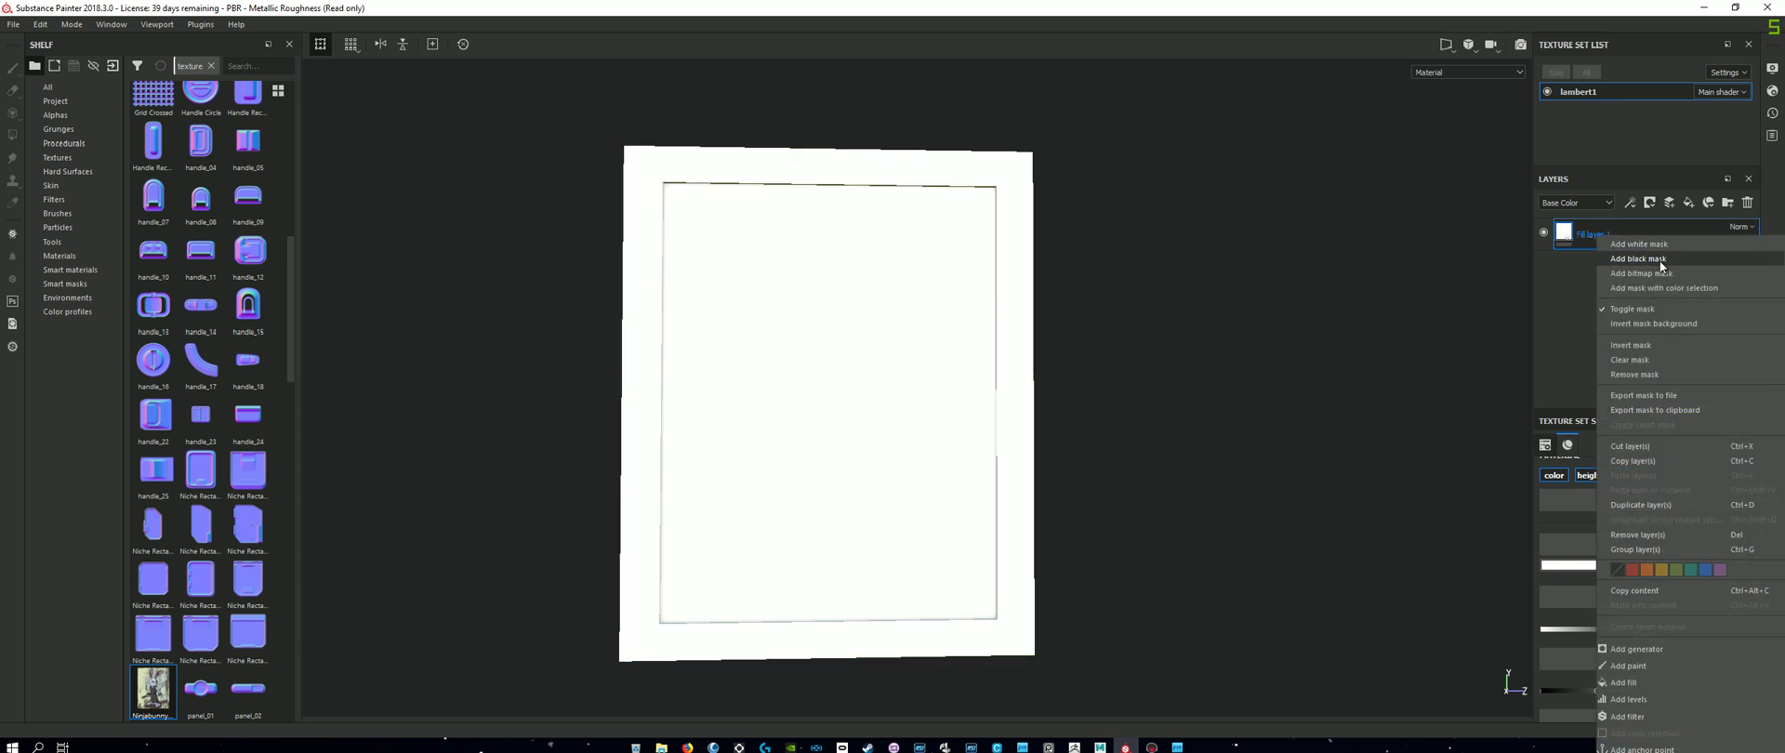
{"action": "left_click", "coordinate": [1660, 259]}
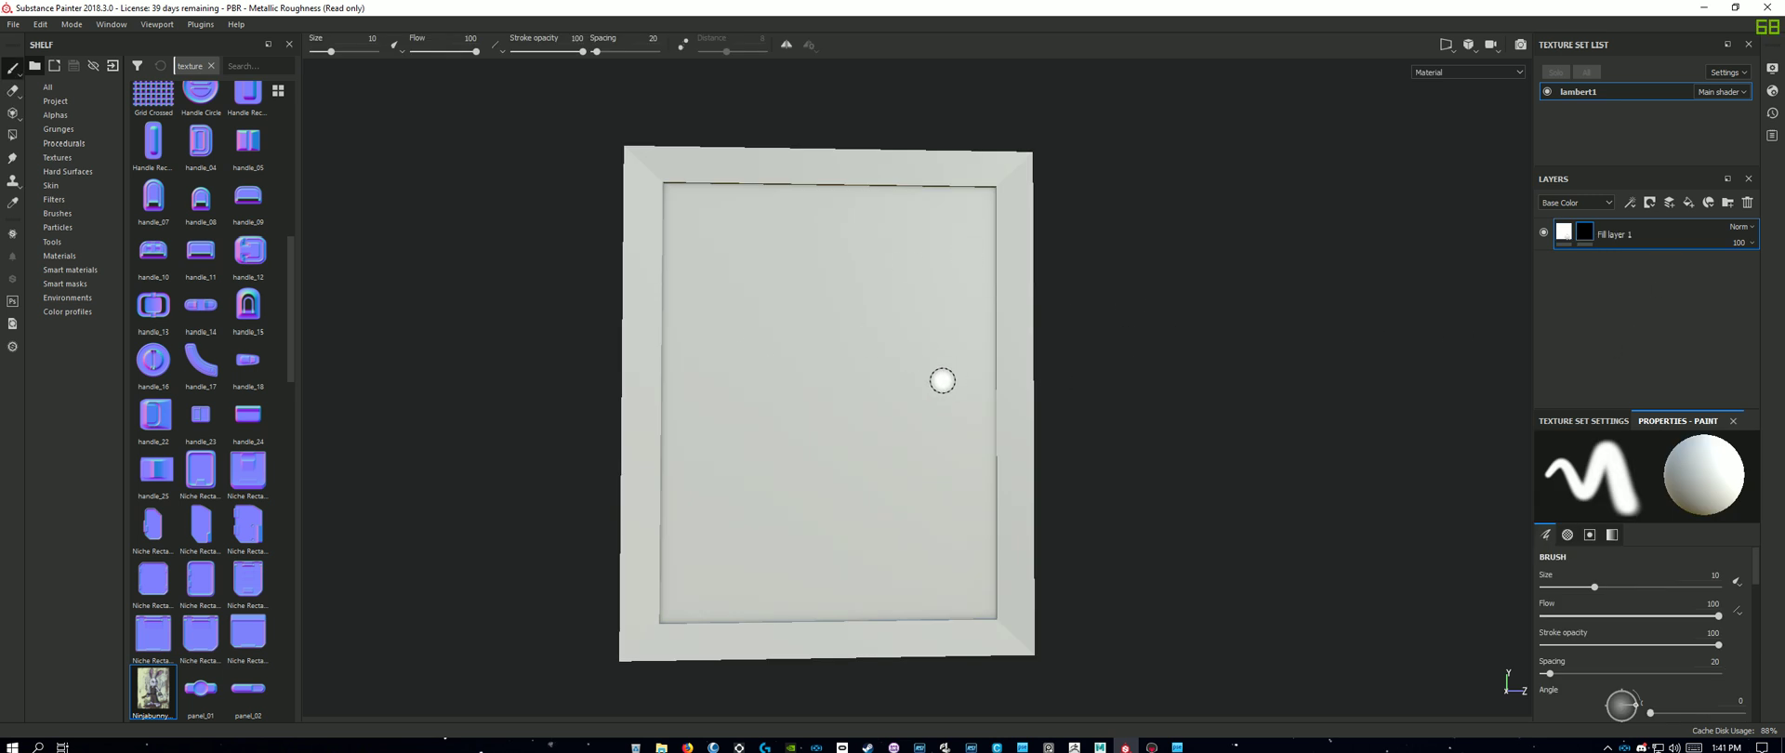
{"action": "mouse_move", "coordinate": [842, 309]}
{"action": "left_mouse_down"}
{"action": "mouse_move", "coordinate": [924, 377]}
{"action": "mouse_move", "coordinate": [777, 254]}
{"action": "mouse_move", "coordinate": [805, 518]}
{"action": "left_mouse_up"}
{"action": "key", "text": "ctrl+z"}
{"action": "left_click", "coordinate": [12, 136]}
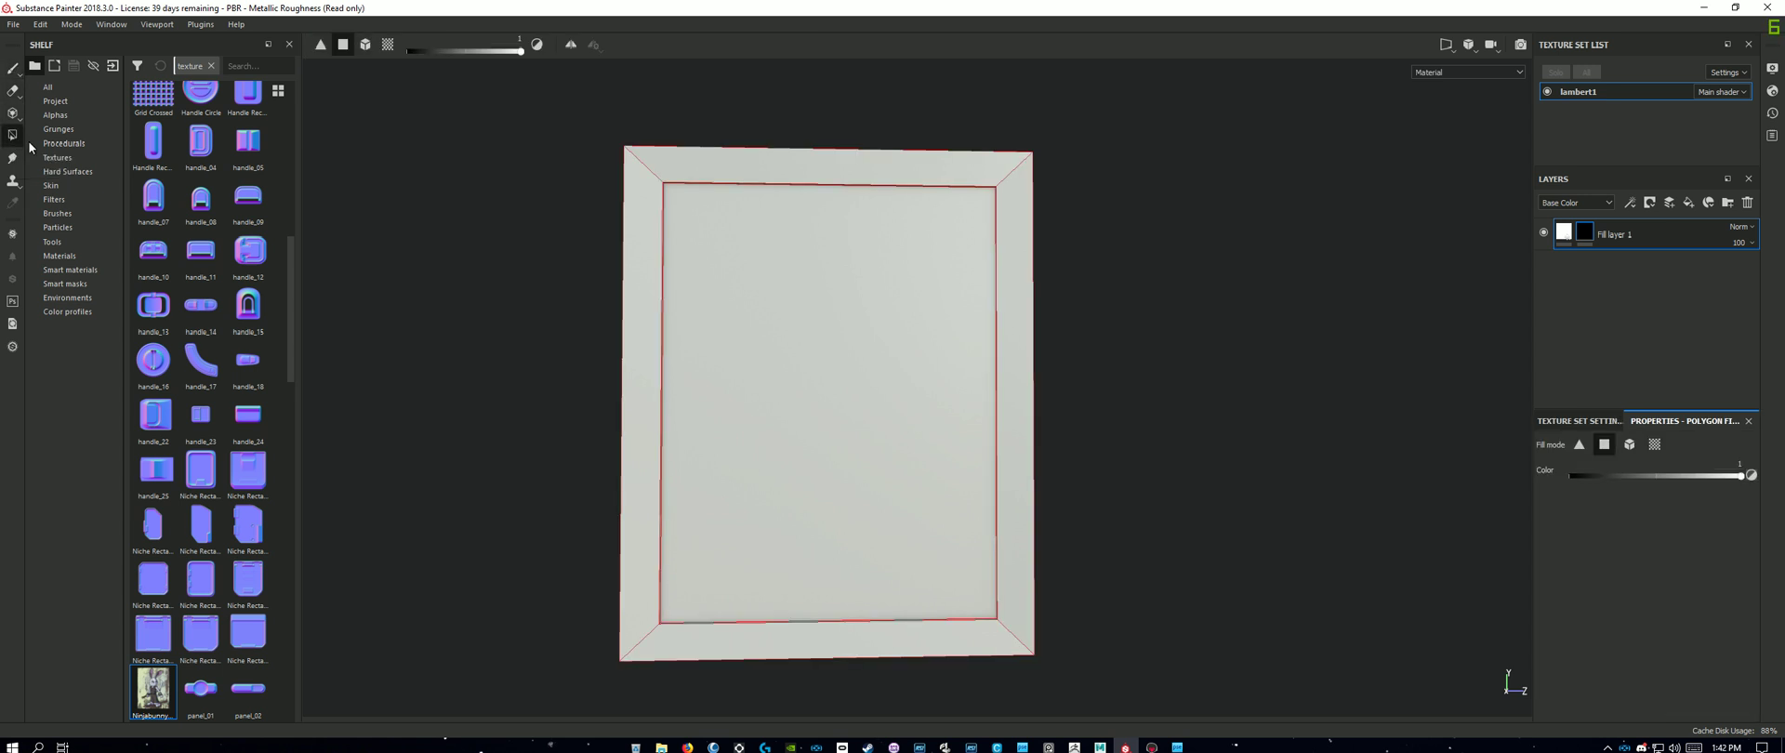
{"action": "left_click", "coordinate": [733, 299]}
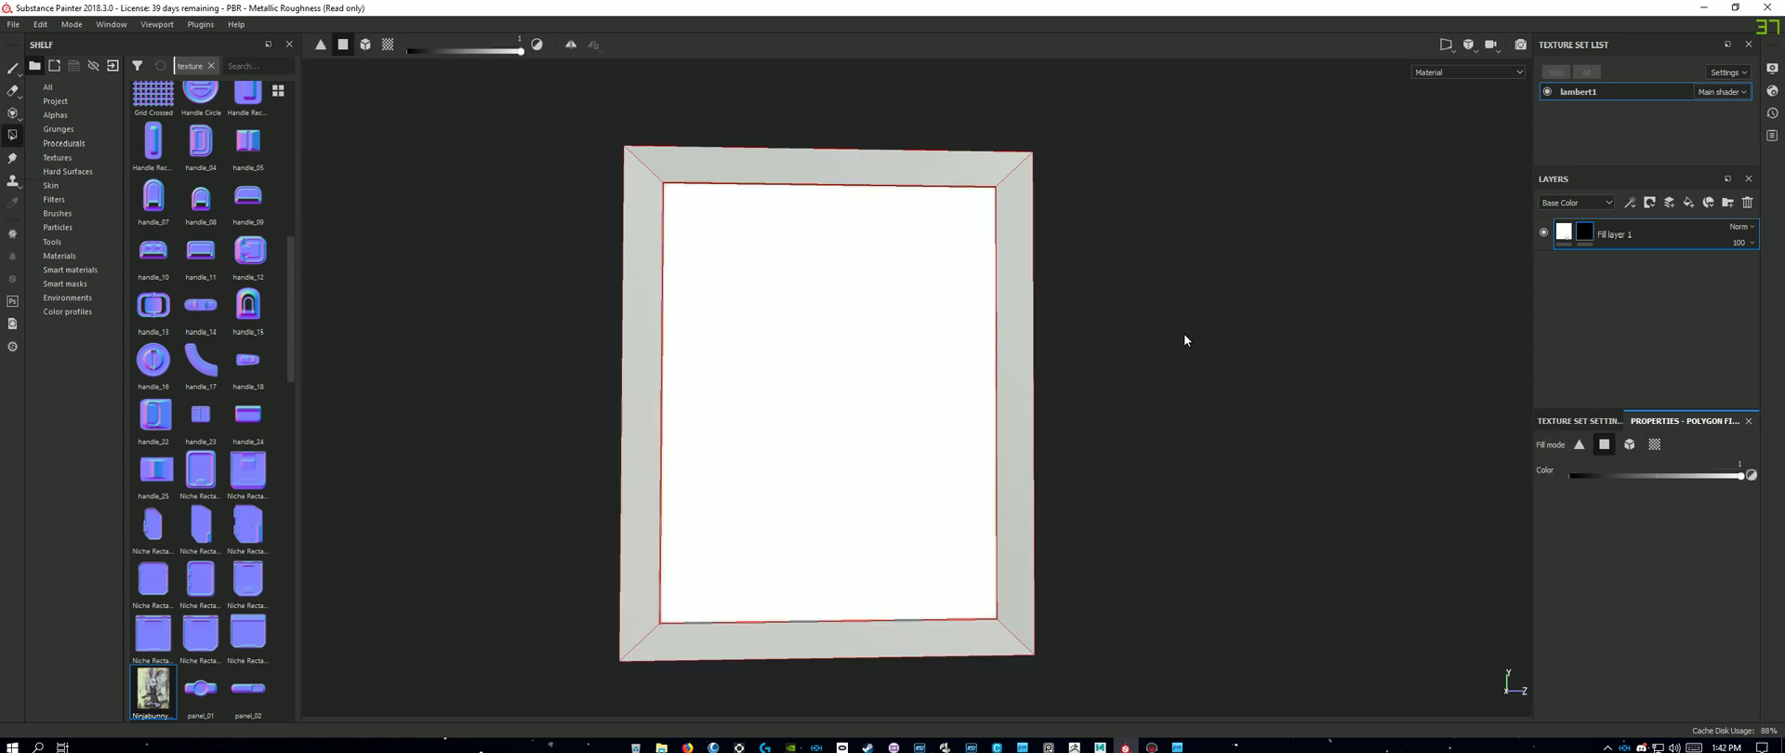
{"action": "left_click_drag", "start_coordinate": [1185, 334], "coordinate": [1153, 408], "text": "alt"}
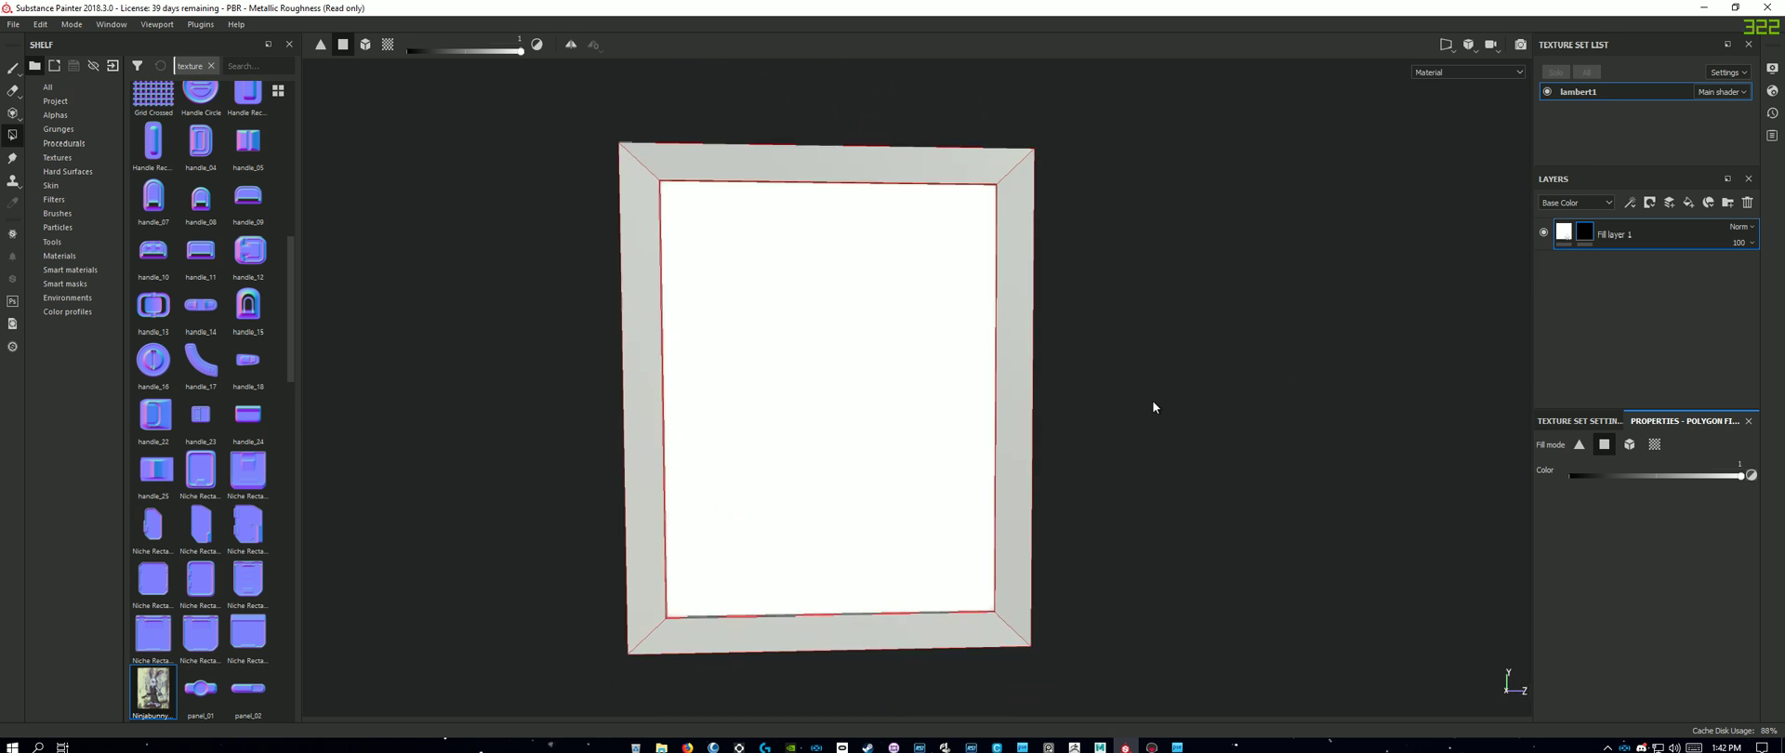
Step: Switch repeatedly between the fill layer's content and its mask to compare their properties
{"action": "left_click", "coordinate": [12, 68]}
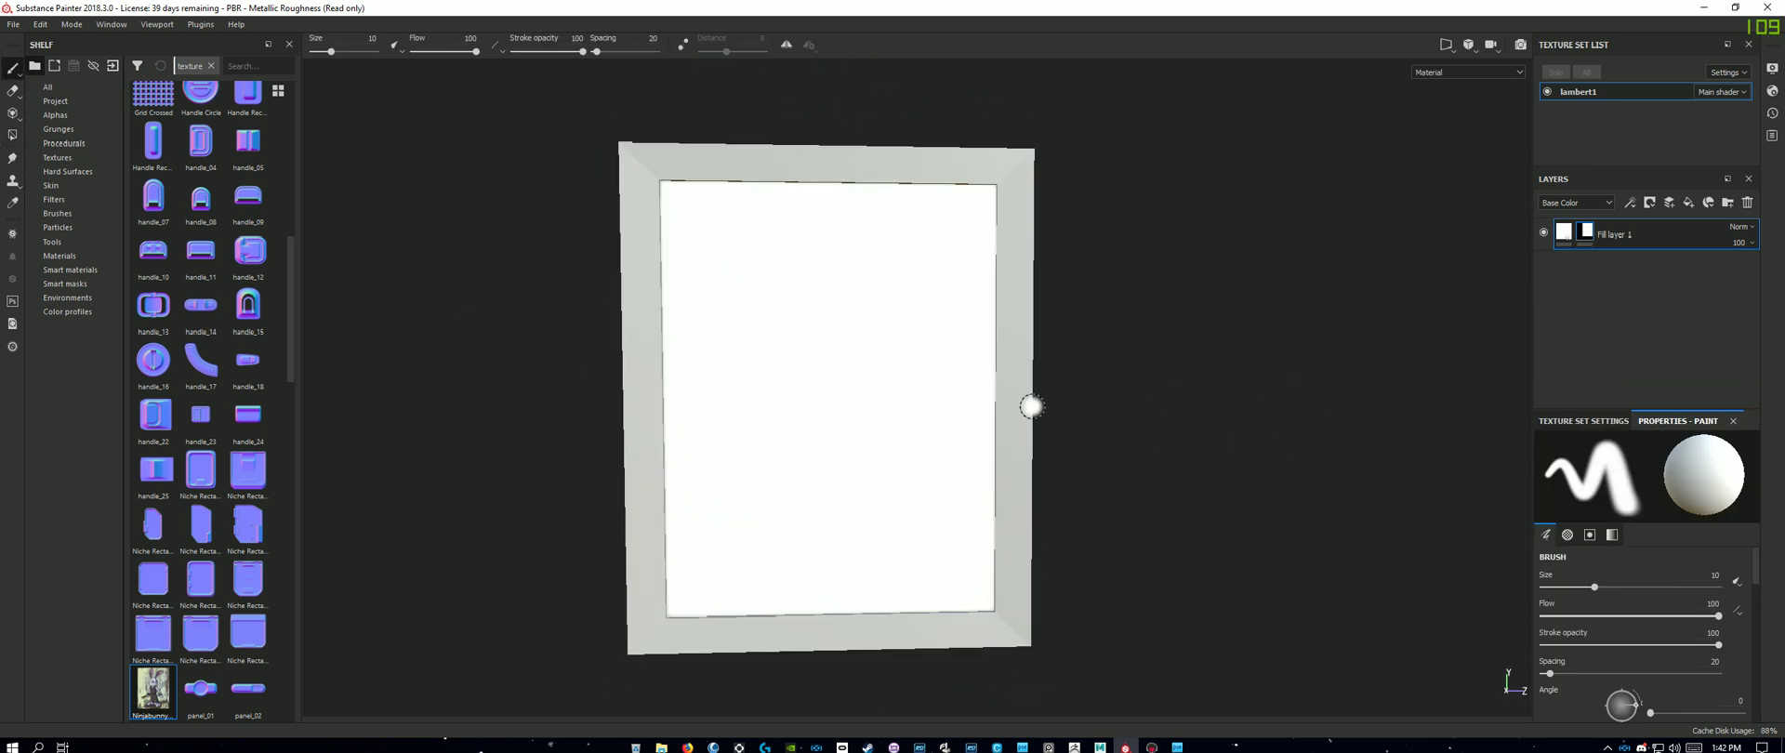
{"action": "left_click", "coordinate": [1564, 232]}
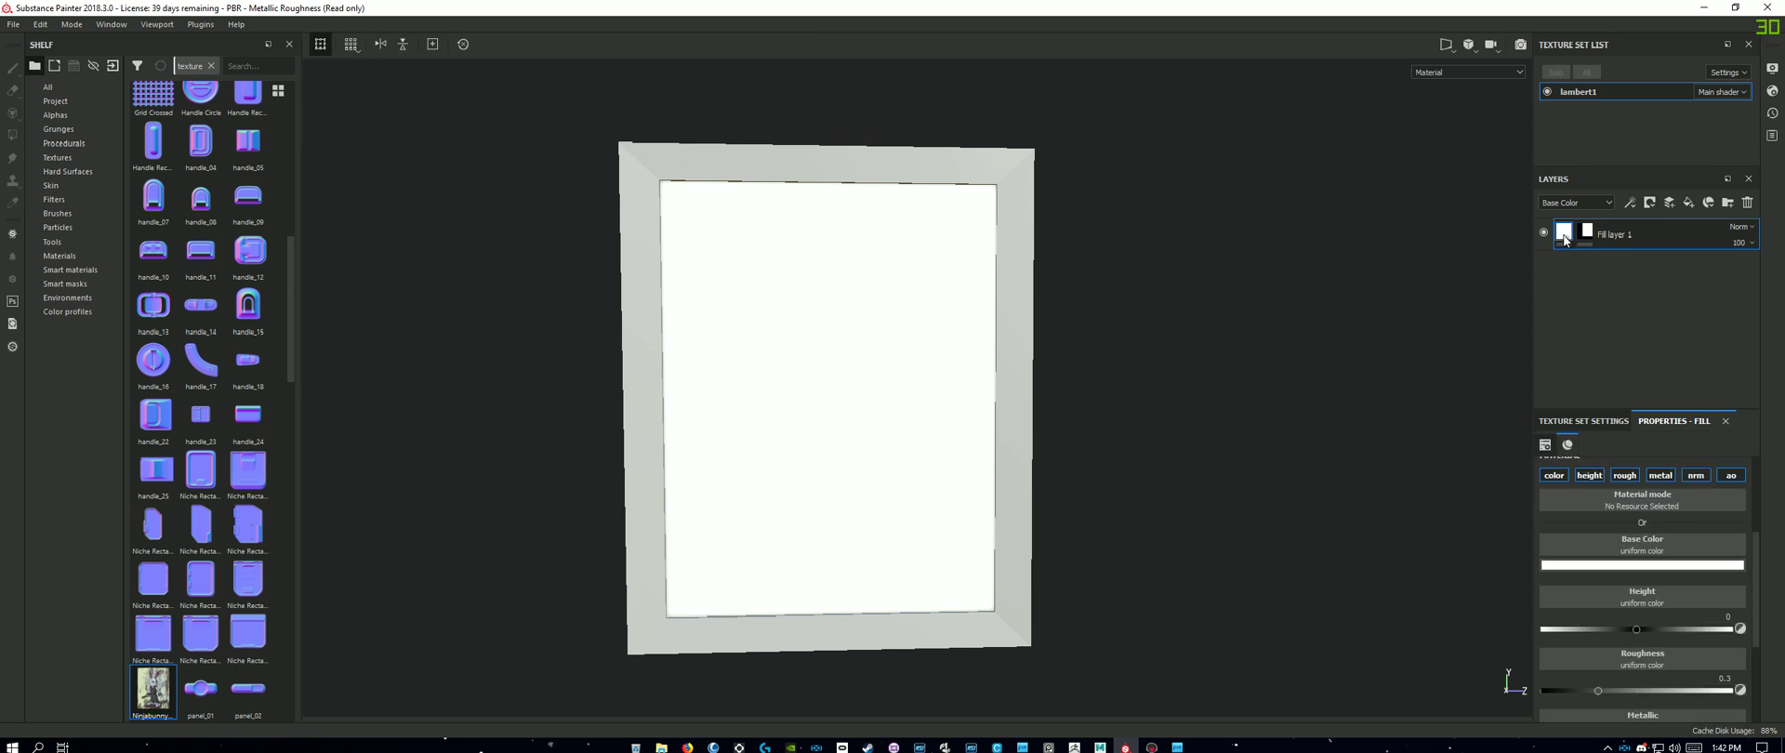
{"action": "left_click", "coordinate": [1590, 234]}
{"action": "left_click", "coordinate": [1567, 238]}
{"action": "left_click", "coordinate": [1585, 238]}
{"action": "left_click", "coordinate": [1568, 238]}
{"action": "left_click", "coordinate": [1586, 237]}
{"action": "left_click", "coordinate": [1568, 238]}
{"action": "left_click", "coordinate": [1586, 237]}
{"action": "left_click", "coordinate": [1568, 238]}
{"action": "left_click", "coordinate": [1586, 237]}
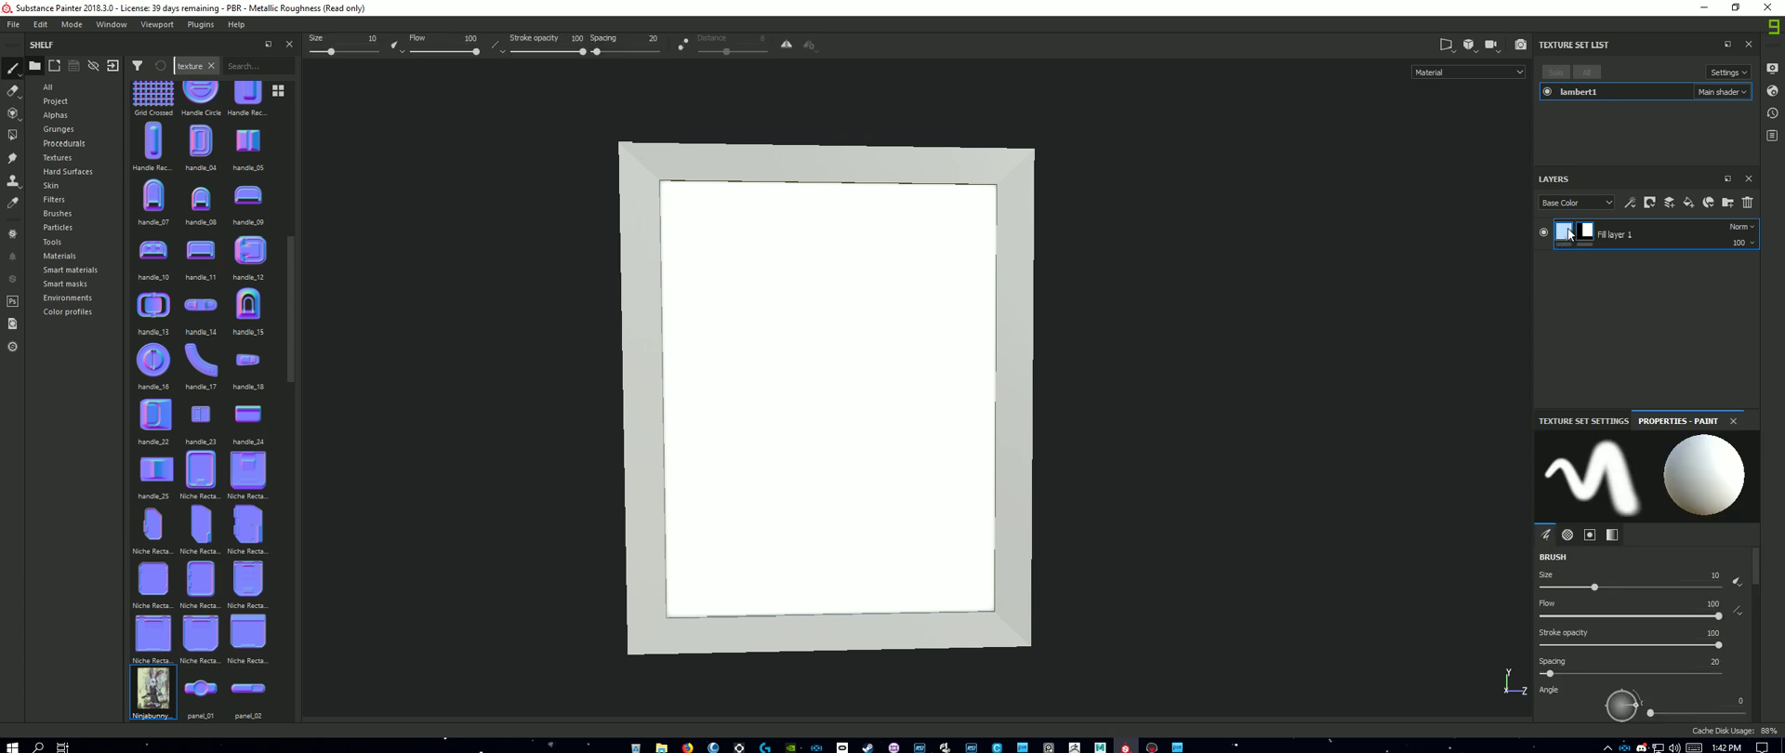
Step: Assign the NinjabunnyVR texture to the fill layer's base color, with scale 1 and horizontal offset about 0.19
{"action": "left_click", "coordinate": [1567, 238]}
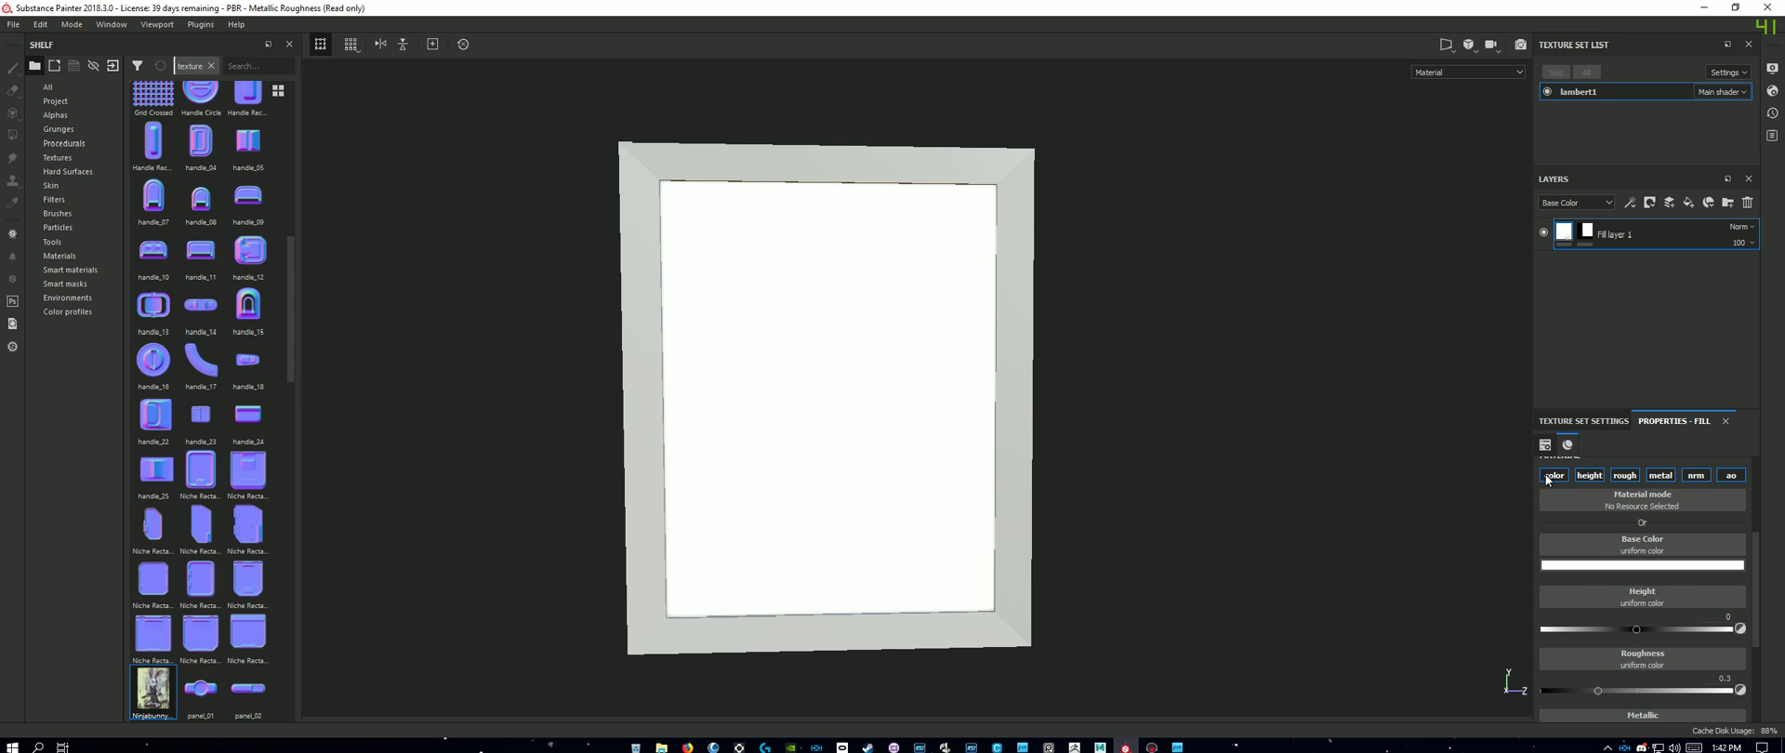
{"action": "left_click_drag", "start_coordinate": [1616, 511], "coordinate": [1639, 540]}
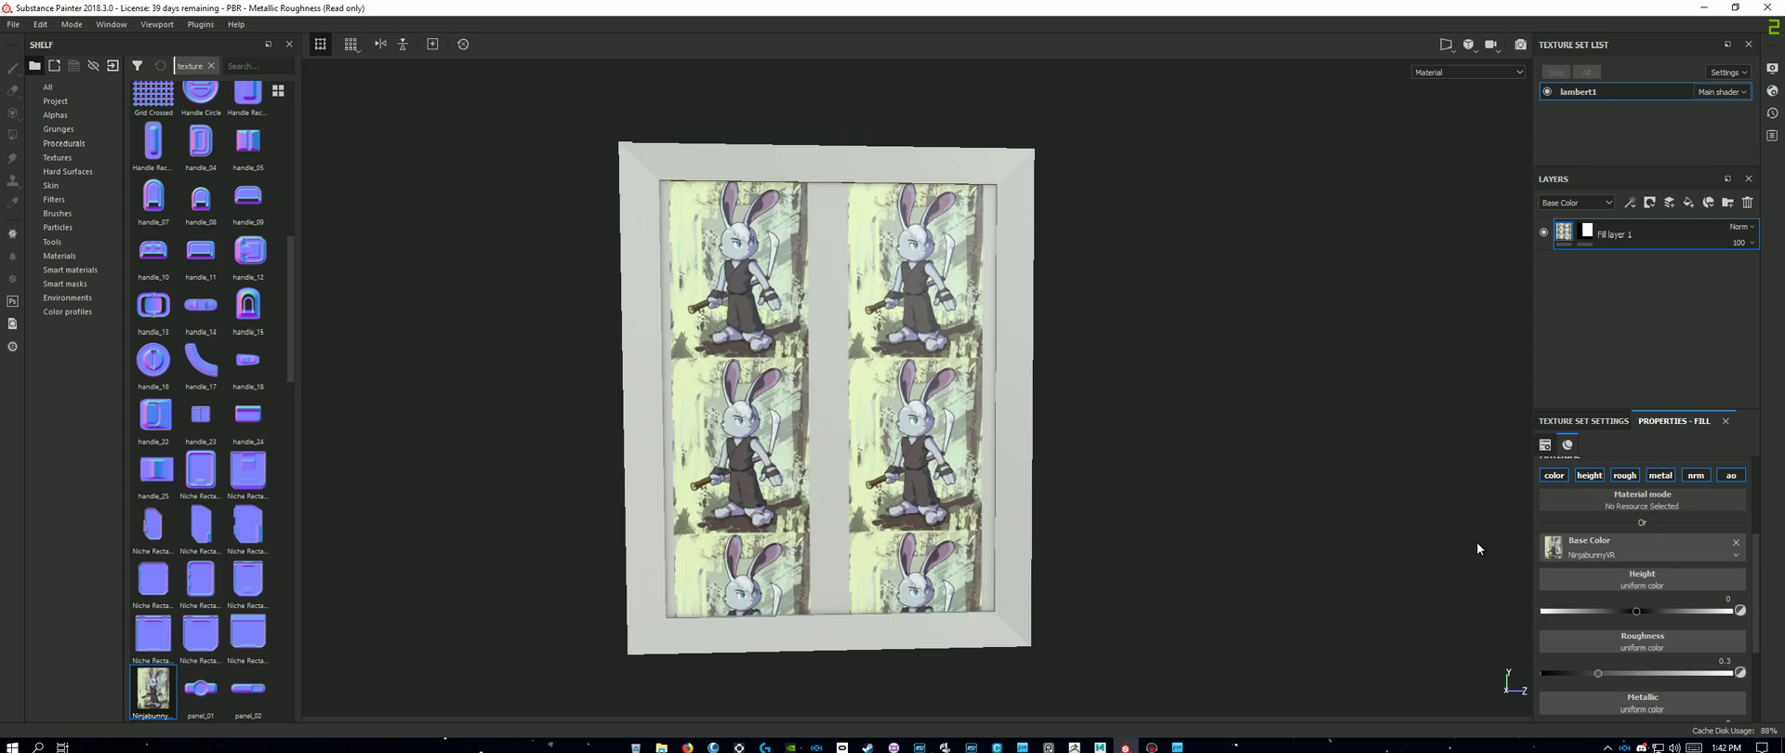
{"action": "scroll", "coordinate": [1643, 565], "scroll_direction": "up", "scroll_amount": 3}
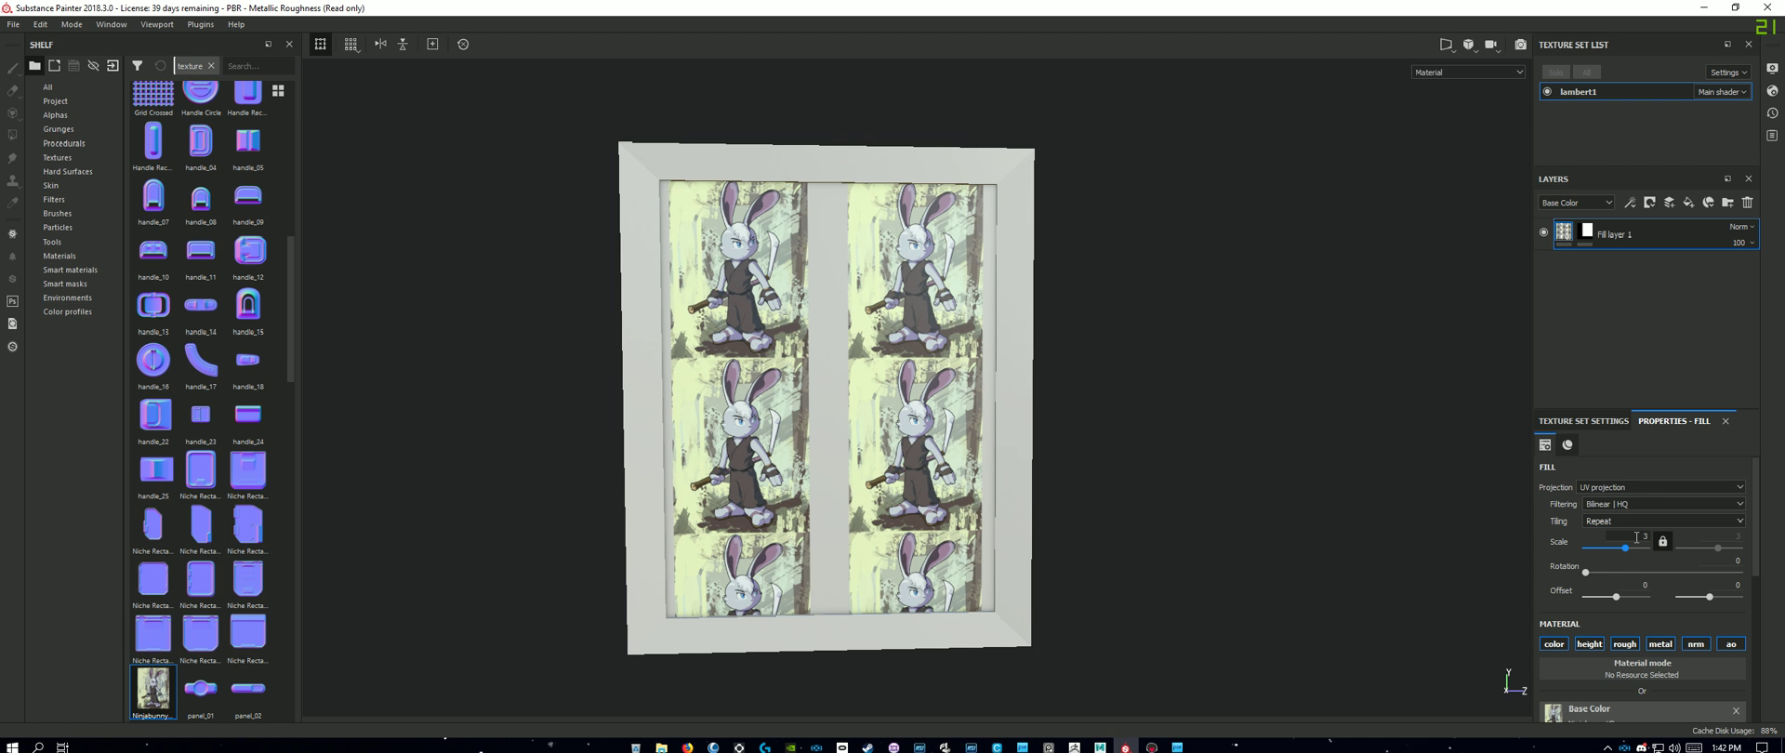
{"action": "left_click", "coordinate": [1637, 538]}
{"action": "type", "text": "1"}
{"action": "key", "text": "Return"}
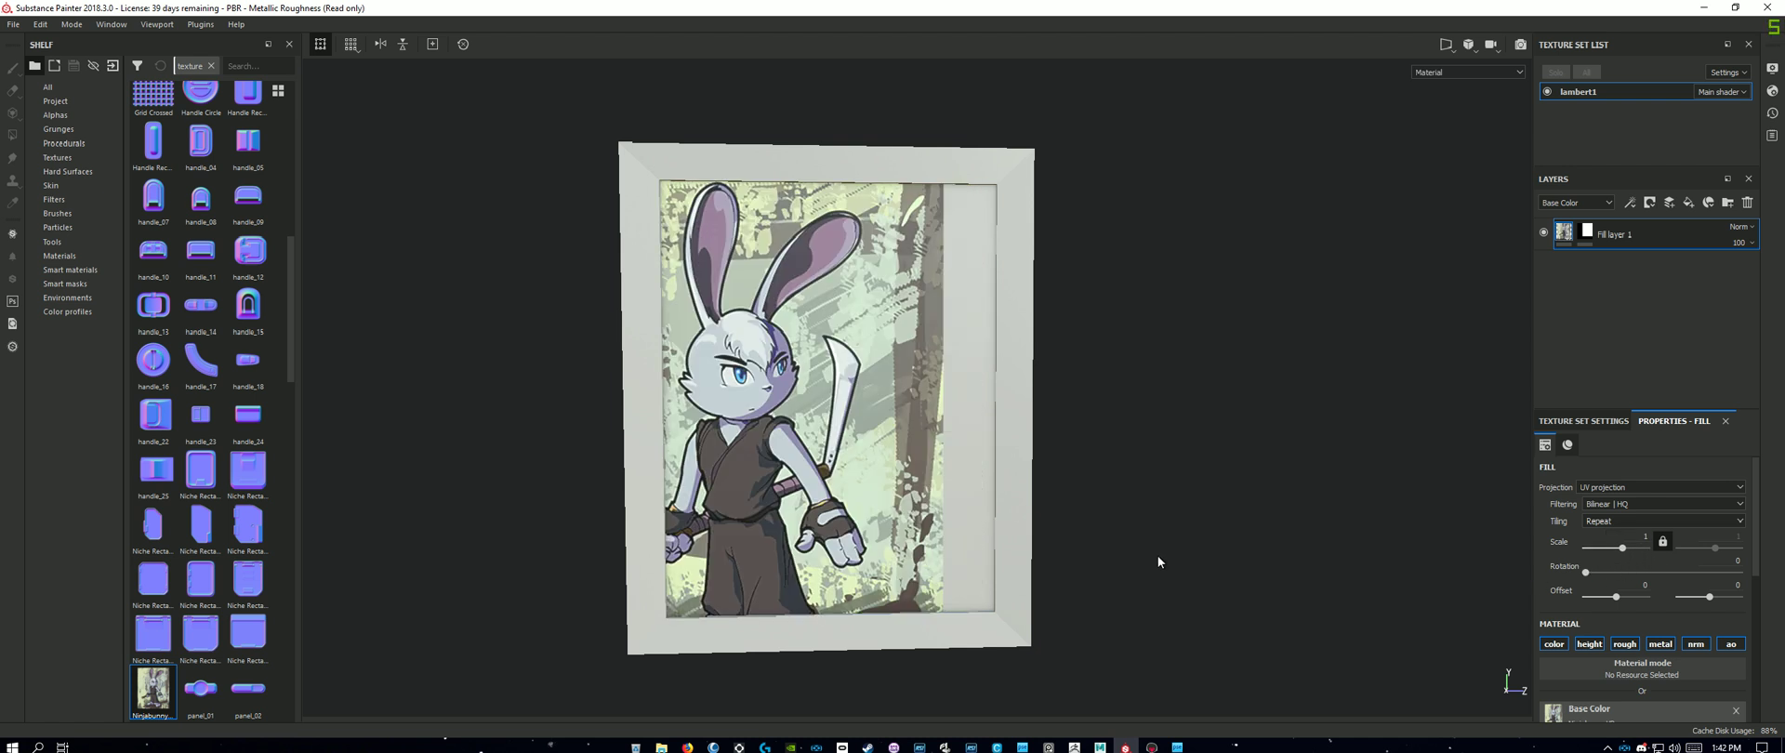
{"action": "left_click_drag", "start_coordinate": [1618, 597], "coordinate": [1623, 603]}
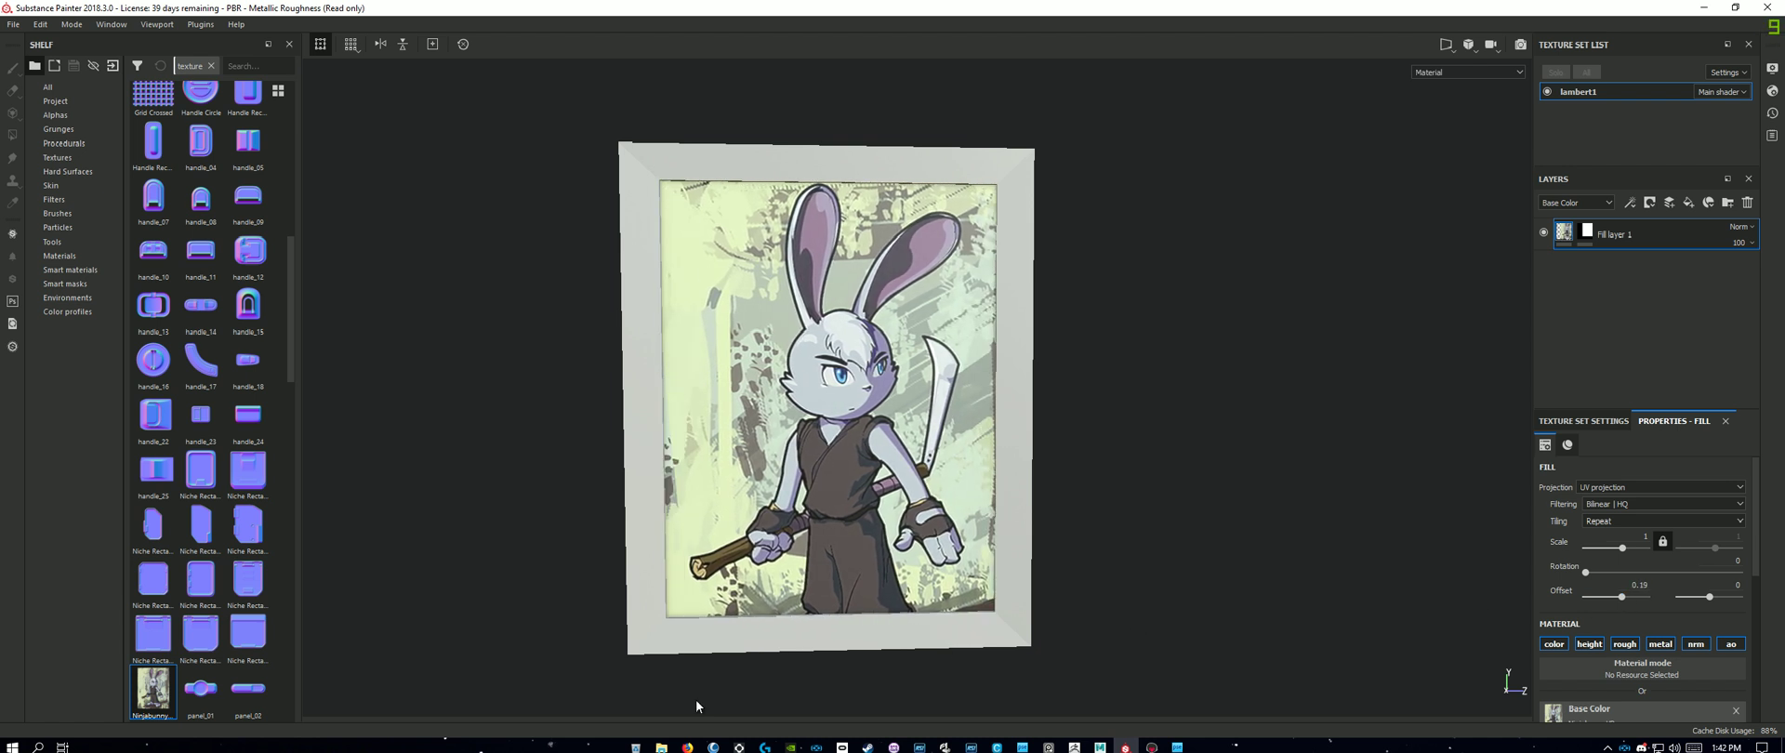
{"action": "left_click", "coordinate": [636, 748]}
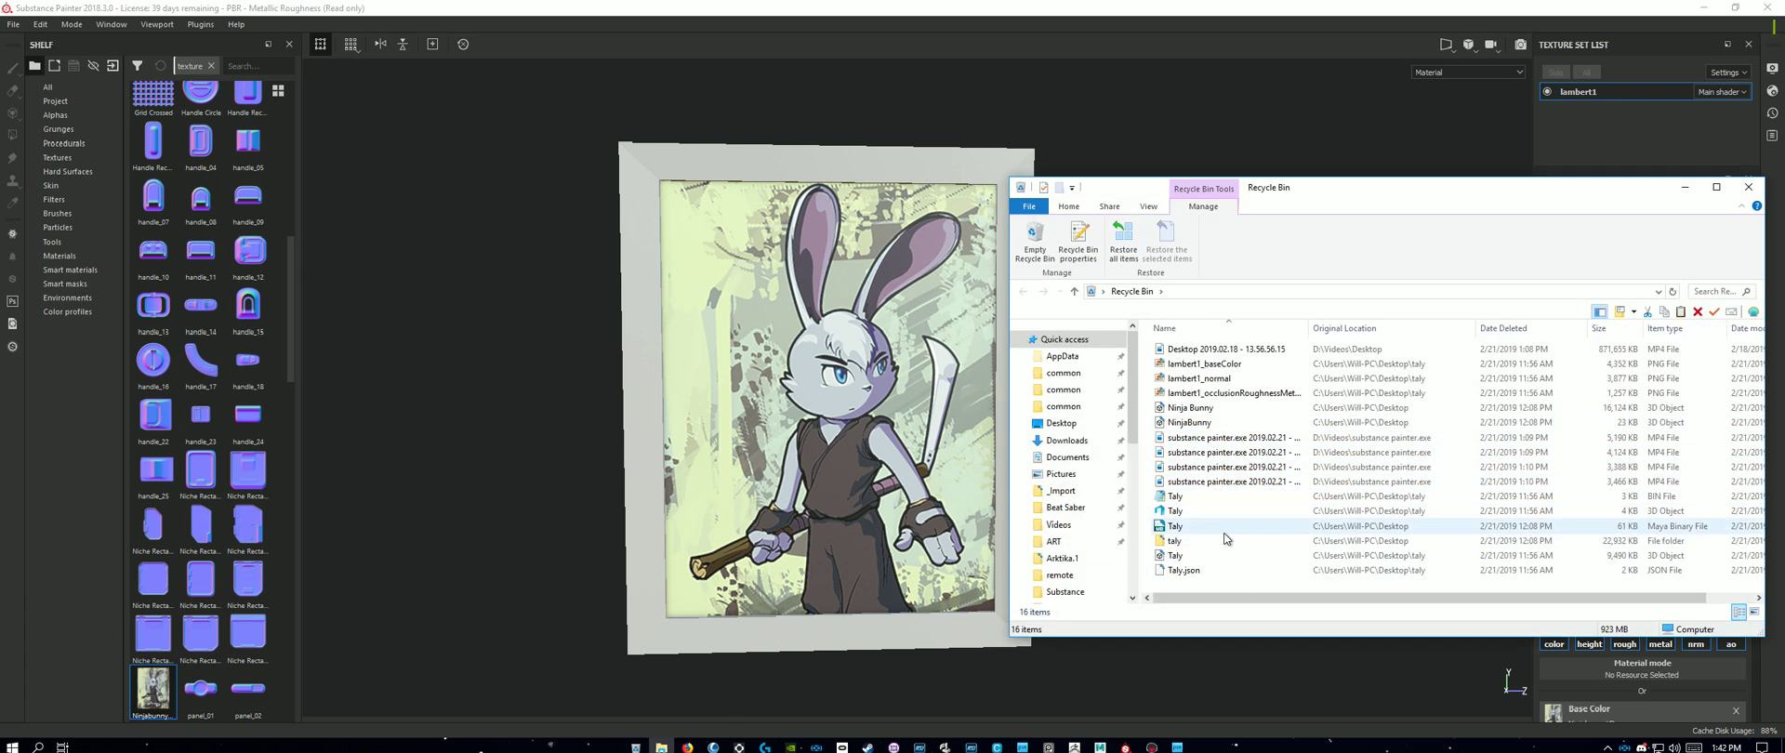
{"action": "scroll", "coordinate": [1250, 479], "scroll_direction": "right", "scroll_amount": 1}
{"action": "scroll", "coordinate": [1249, 476], "scroll_direction": "left", "scroll_amount": 1}
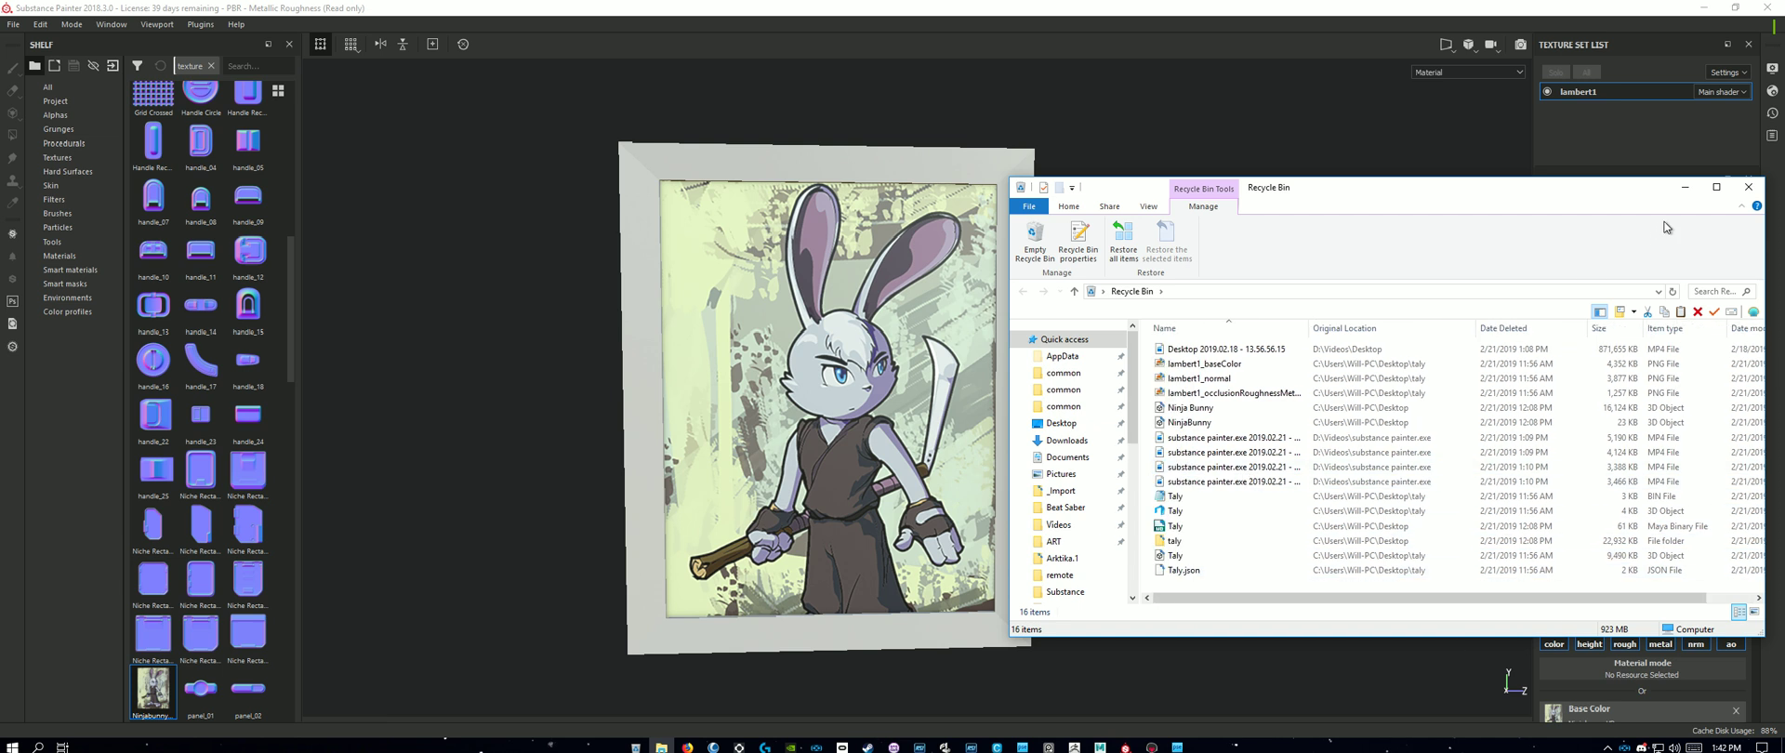
{"action": "left_click", "coordinate": [1750, 188]}
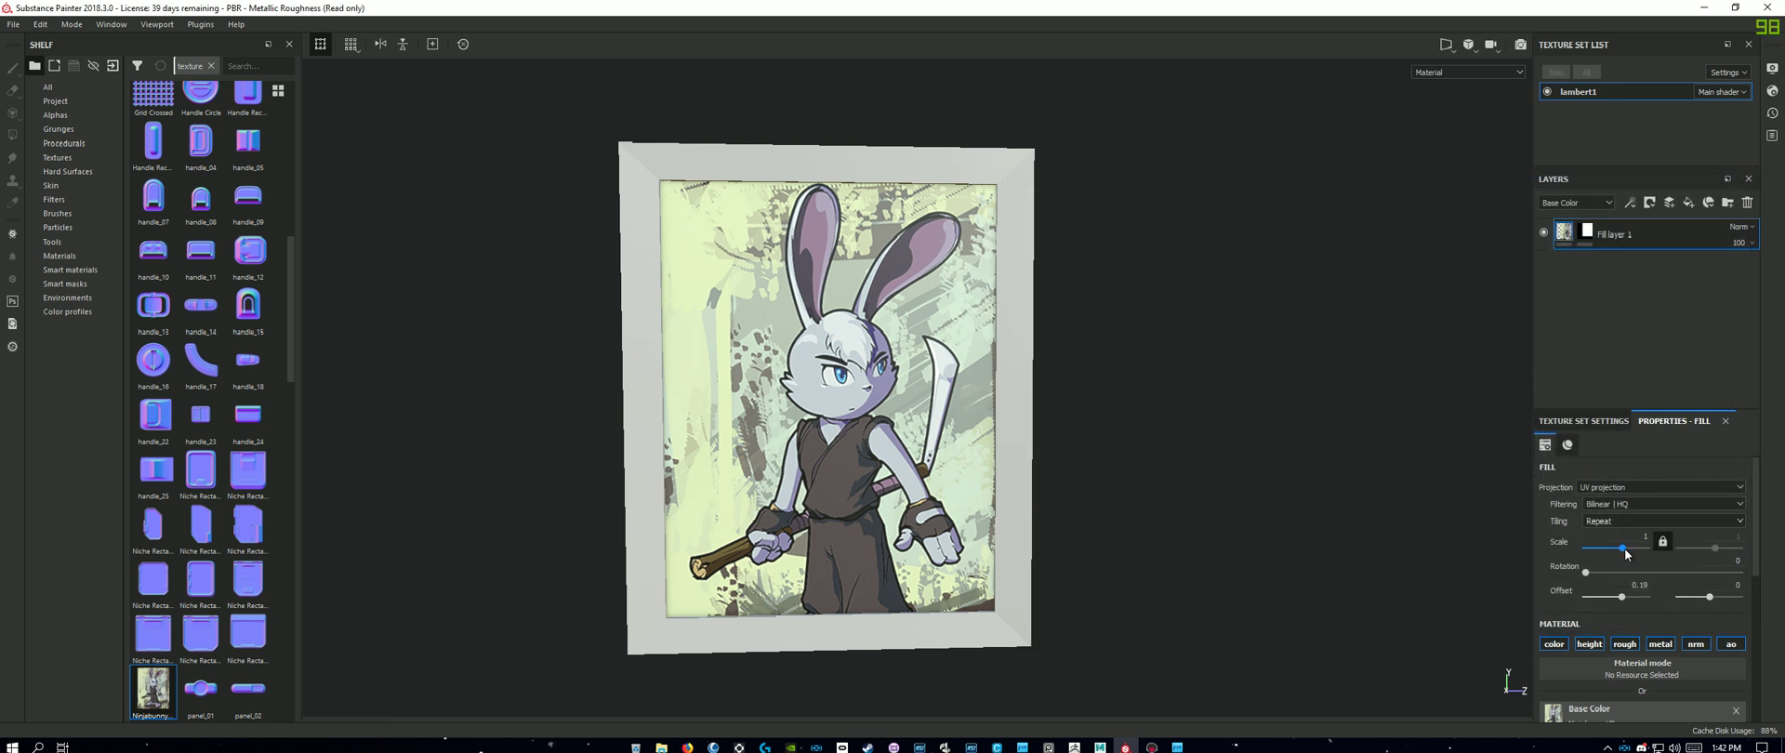
Step: Fit the bunny image in the frame with scale about 1.17, horizontal offset 0.16 and vertical offset 0.08
{"action": "left_click_drag", "start_coordinate": [1622, 547], "coordinate": [1623, 556]}
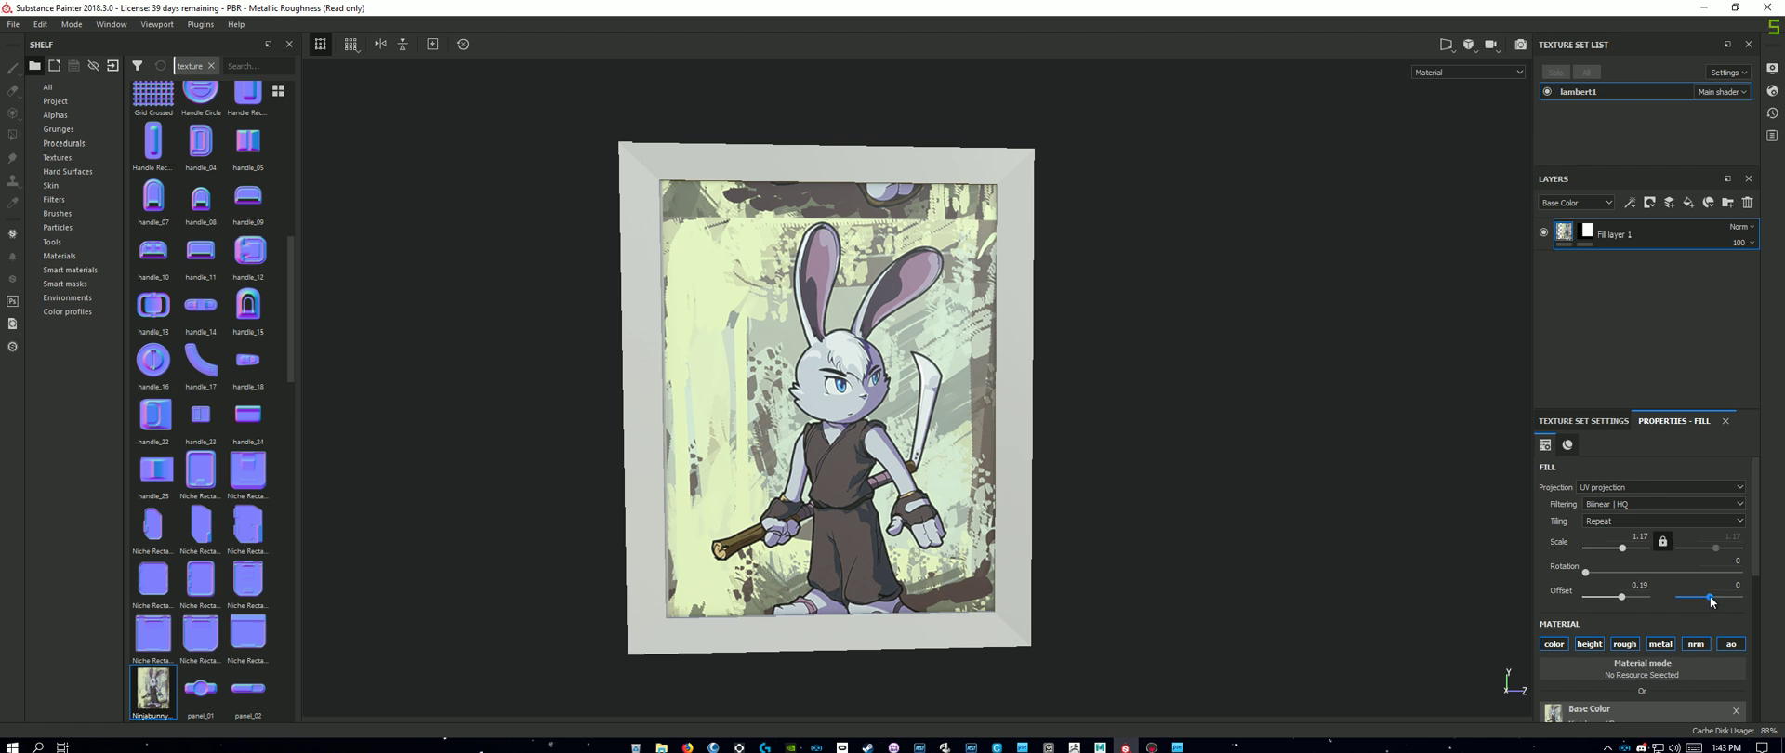
{"action": "left_click_drag", "start_coordinate": [1710, 600], "coordinate": [1713, 602]}
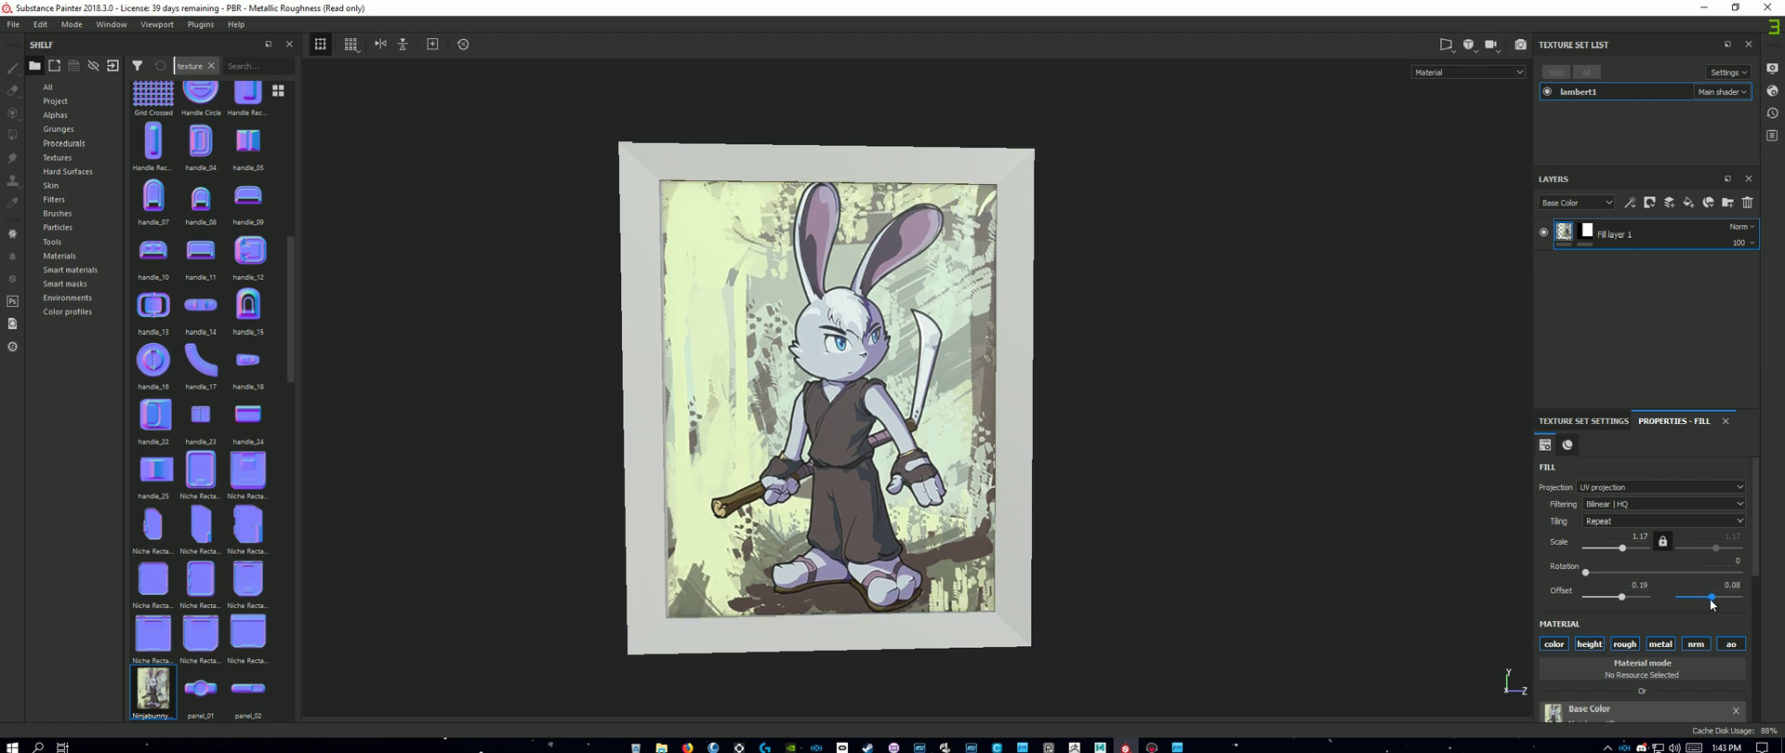
{"action": "mouse_move", "coordinate": [1625, 601]}
{"action": "left_mouse_down"}
{"action": "mouse_move", "coordinate": [1641, 601]}
{"action": "mouse_move", "coordinate": [1622, 602]}
{"action": "left_mouse_up"}
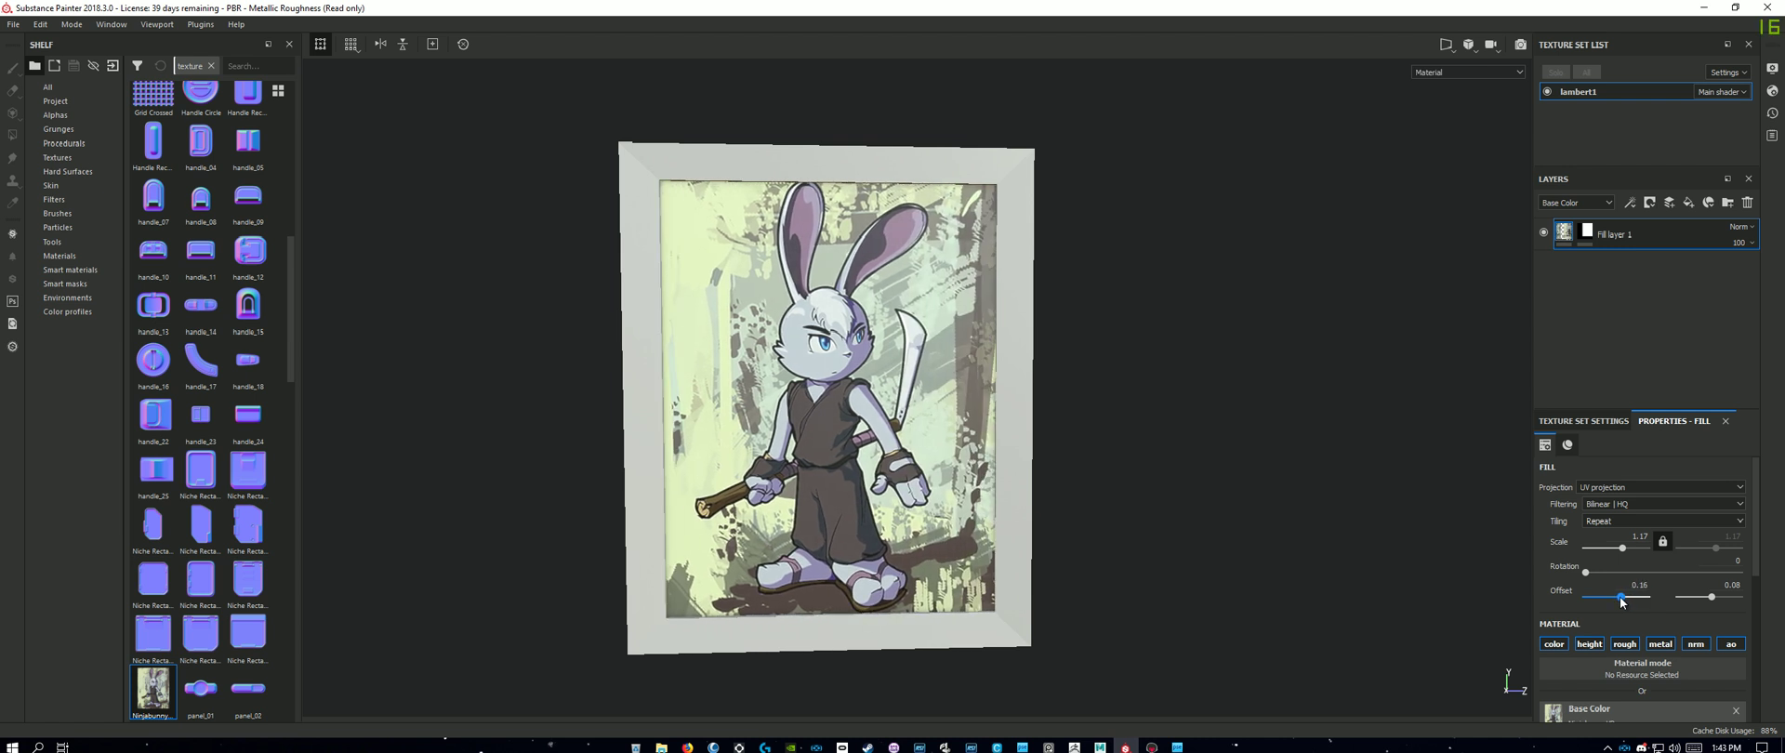
{"action": "left_click_drag", "start_coordinate": [1255, 524], "coordinate": [1221, 515], "text": "alt"}
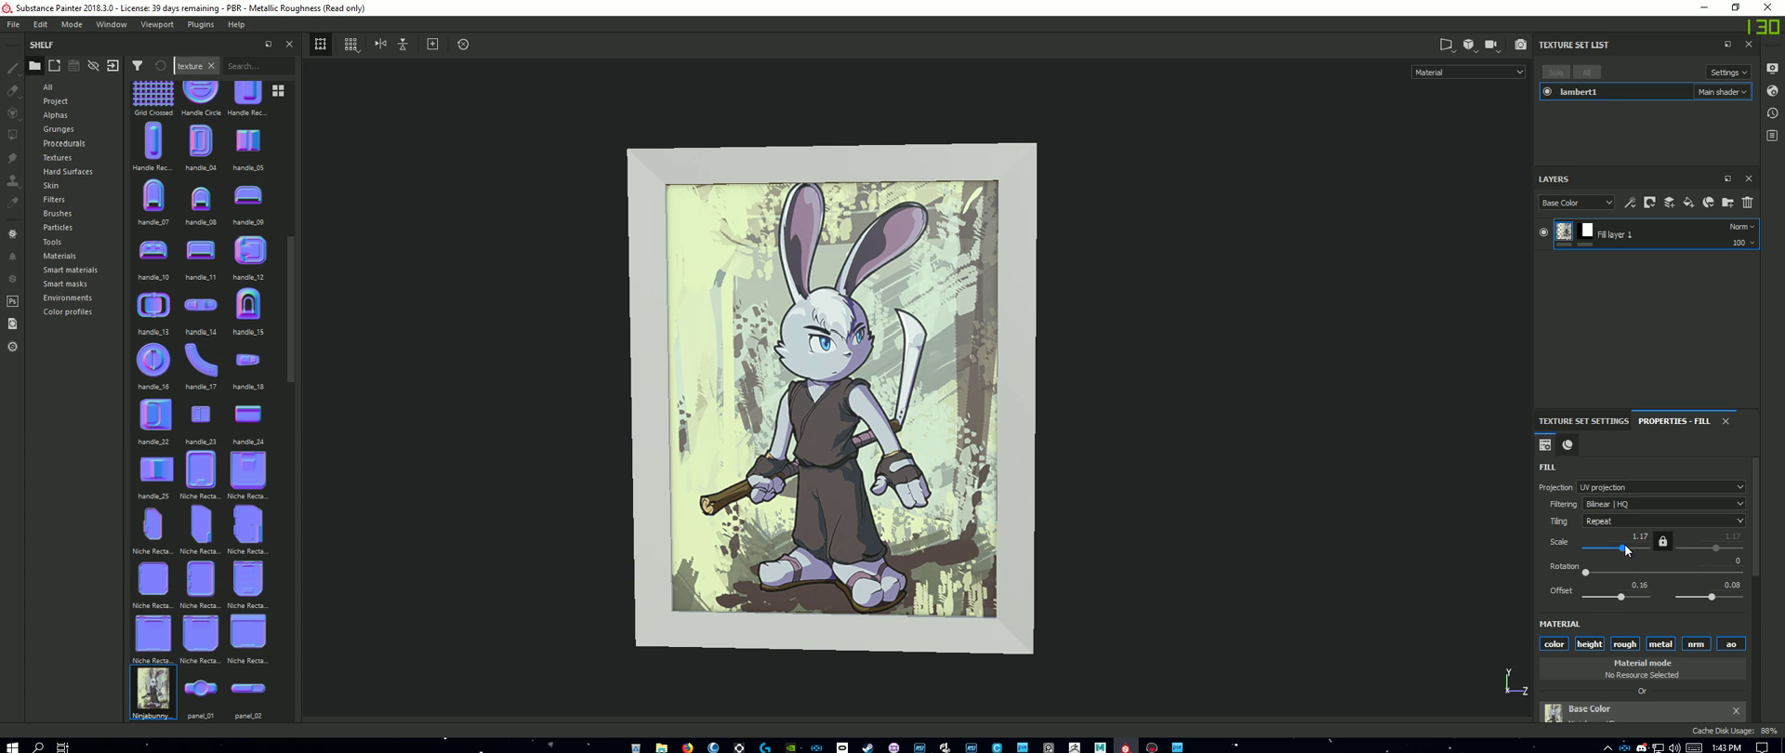
Step: Try scale values of 1.15, 1.1 and 1.9 for the bunny image on the fill layer
{"action": "left_click_drag", "start_coordinate": [1623, 549], "coordinate": [1627, 549]}
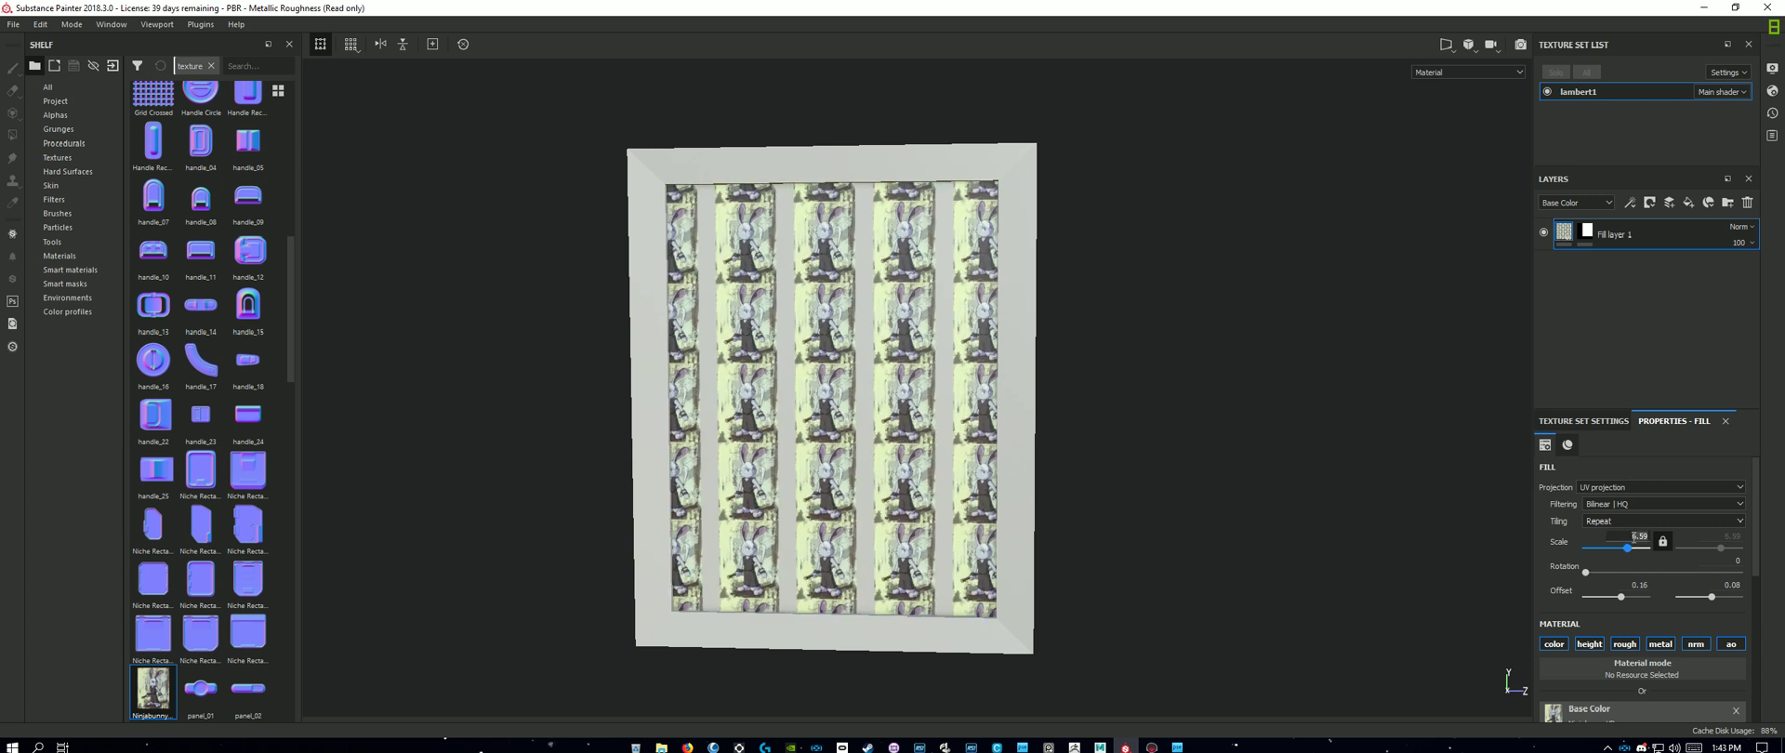
{"action": "type", "text": "1.15"}
{"action": "key", "text": "Return"}
{"action": "left_click_drag", "start_coordinate": [1258, 562], "coordinate": [1278, 556], "text": "alt"}
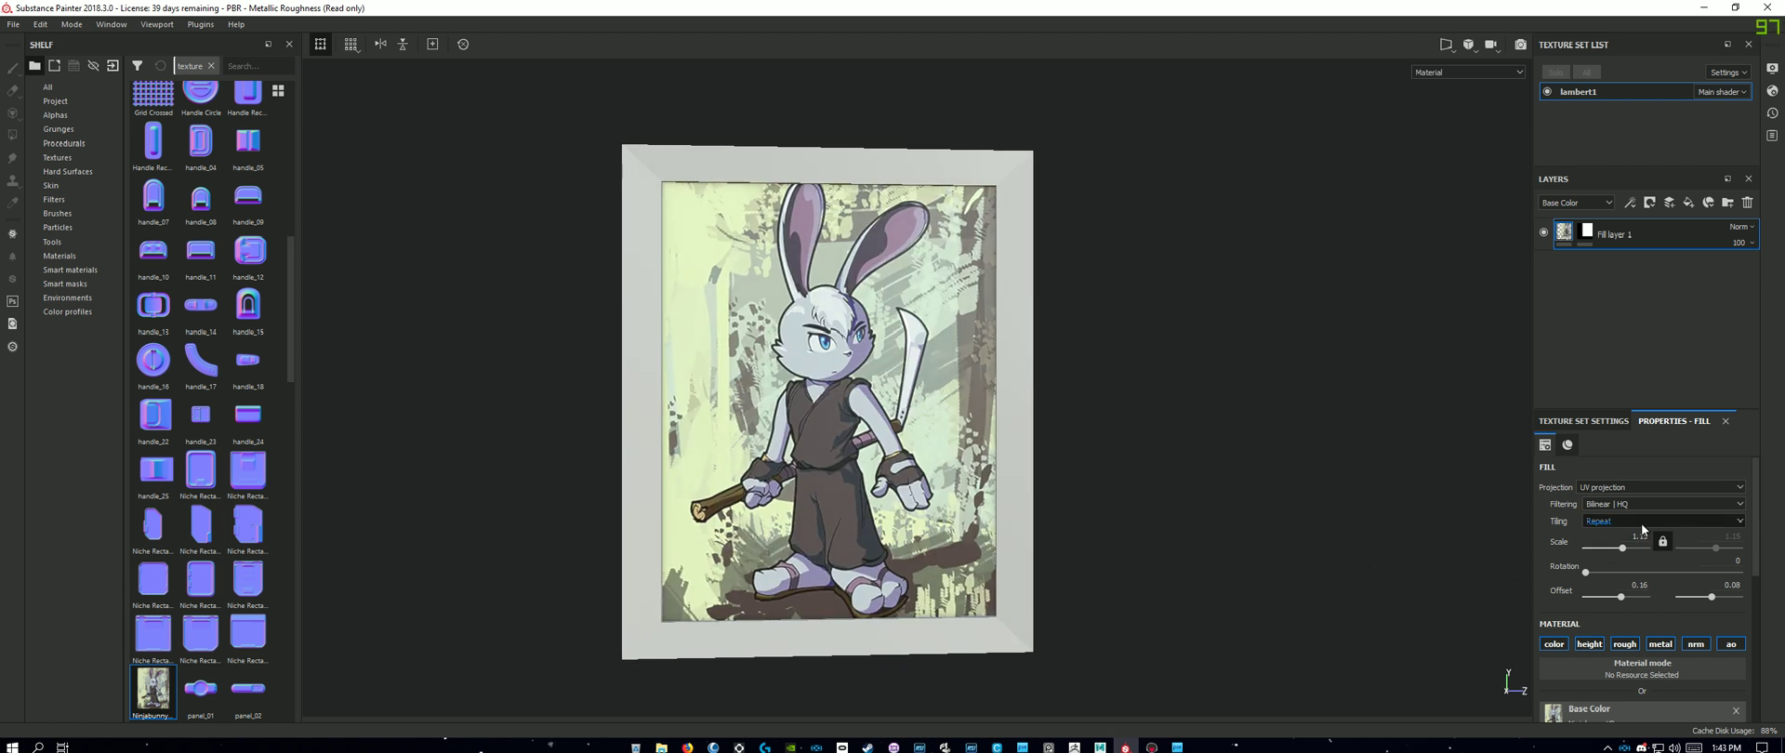
{"action": "type", "text": "1.1"}
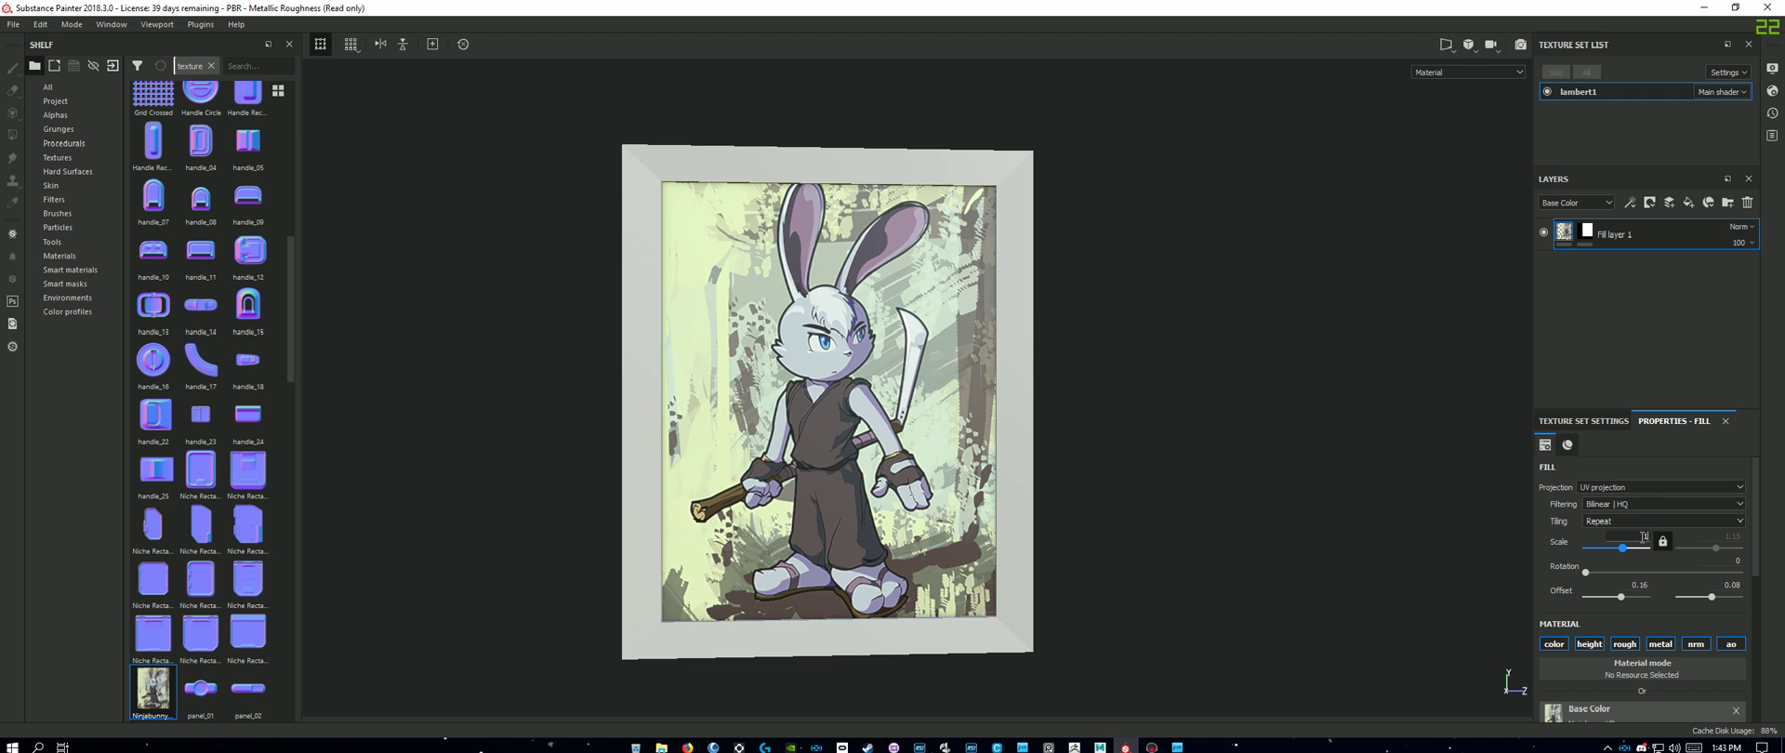
{"action": "key", "text": "Return"}
{"action": "left_click", "coordinate": [1642, 537]}
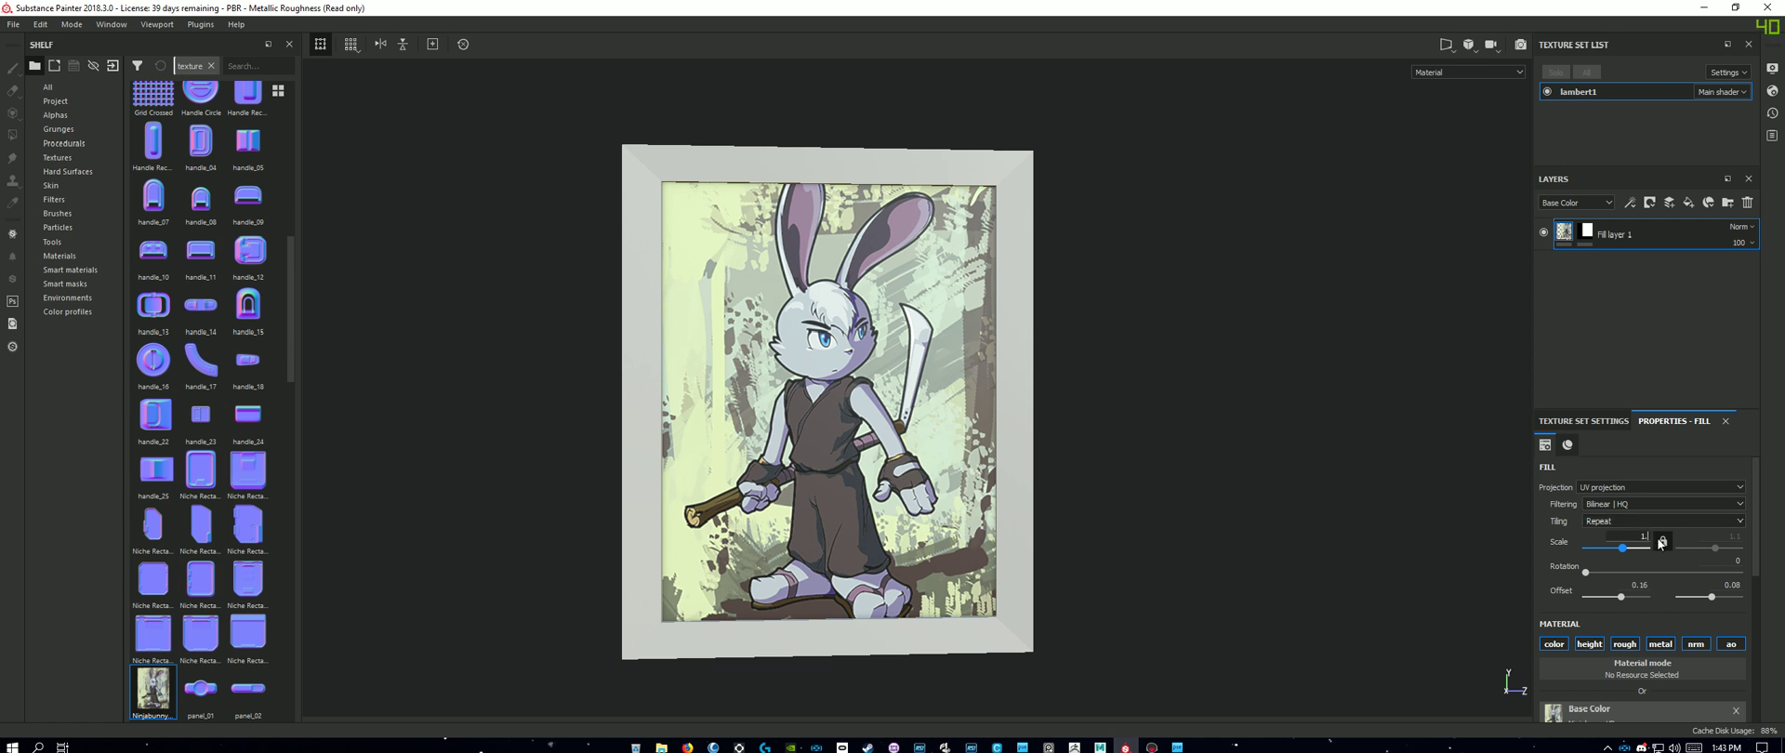
{"action": "type", "text": "9"}
{"action": "key", "text": "Return"}
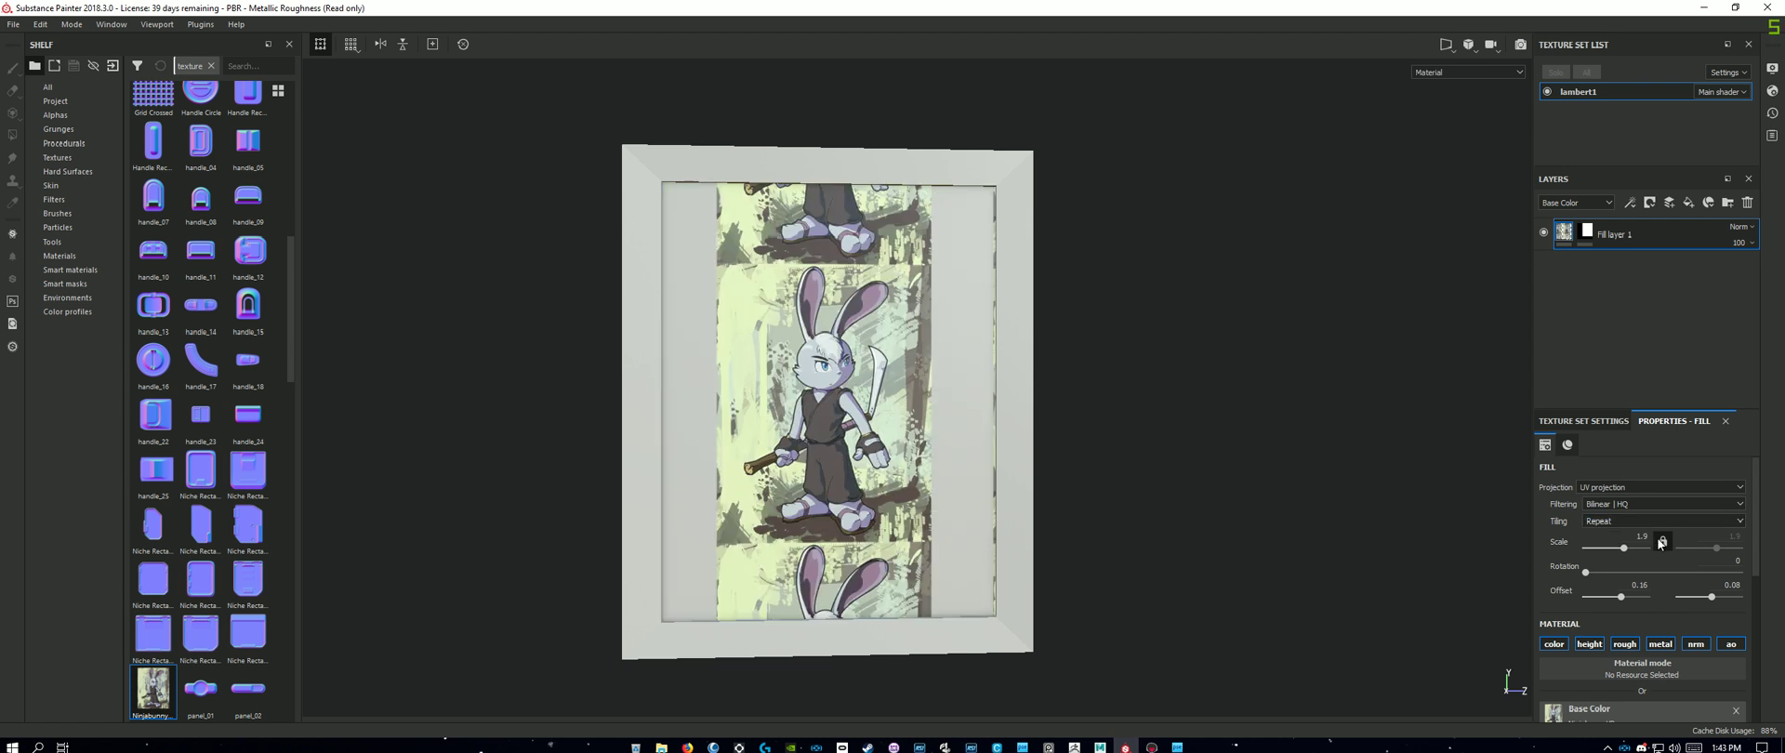
Step: Try scale values of 1.8 and 1.17 for the bunny image on the fill layer
{"action": "double_click", "coordinate": [1647, 539]}
{"action": "type", "text": "1.8"}
{"action": "key", "text": "Return"}
{"action": "double_click", "coordinate": [1647, 539]}
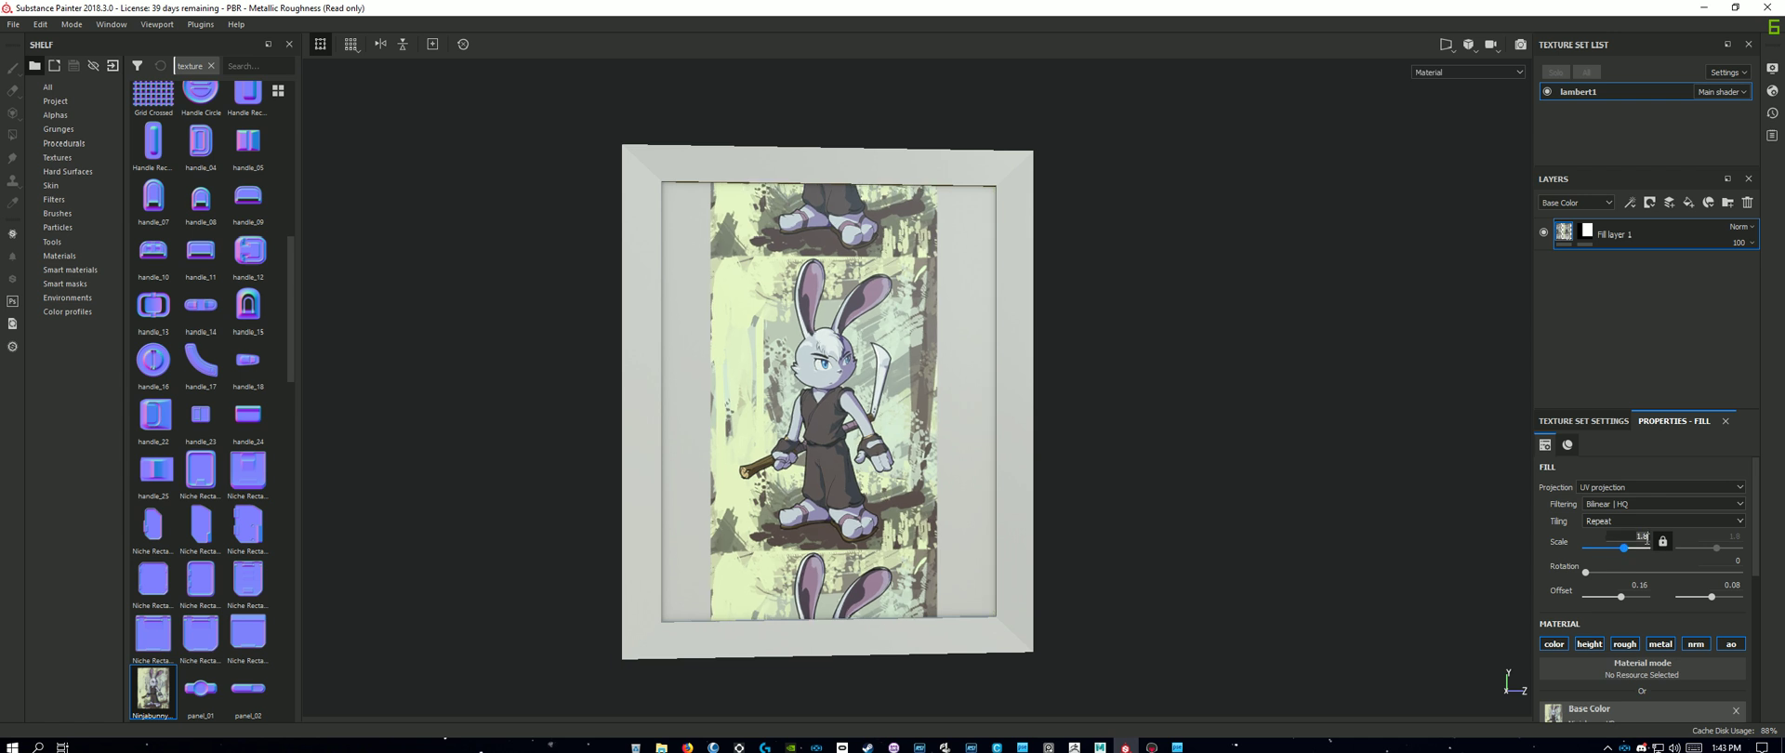
{"action": "type", "text": "1.17"}
{"action": "key", "text": "Return"}
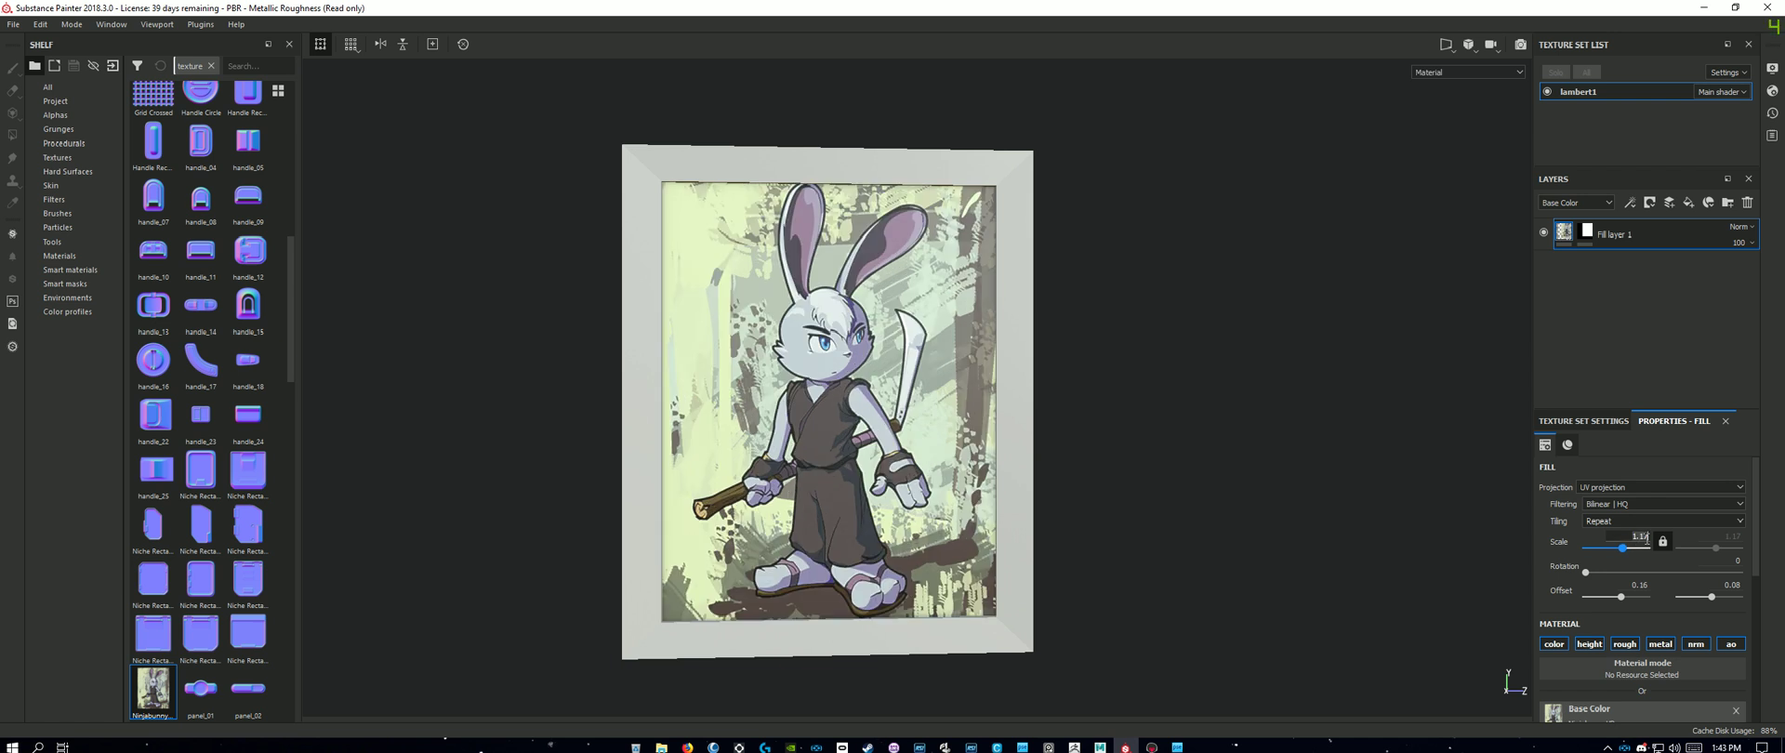
Step: Try a scale of 1.15 for the bunny image, and set it to 1.2
{"action": "type", "text": "1.15"}
{"action": "key", "text": "Return"}
{"action": "double_click", "coordinate": [1647, 540]}
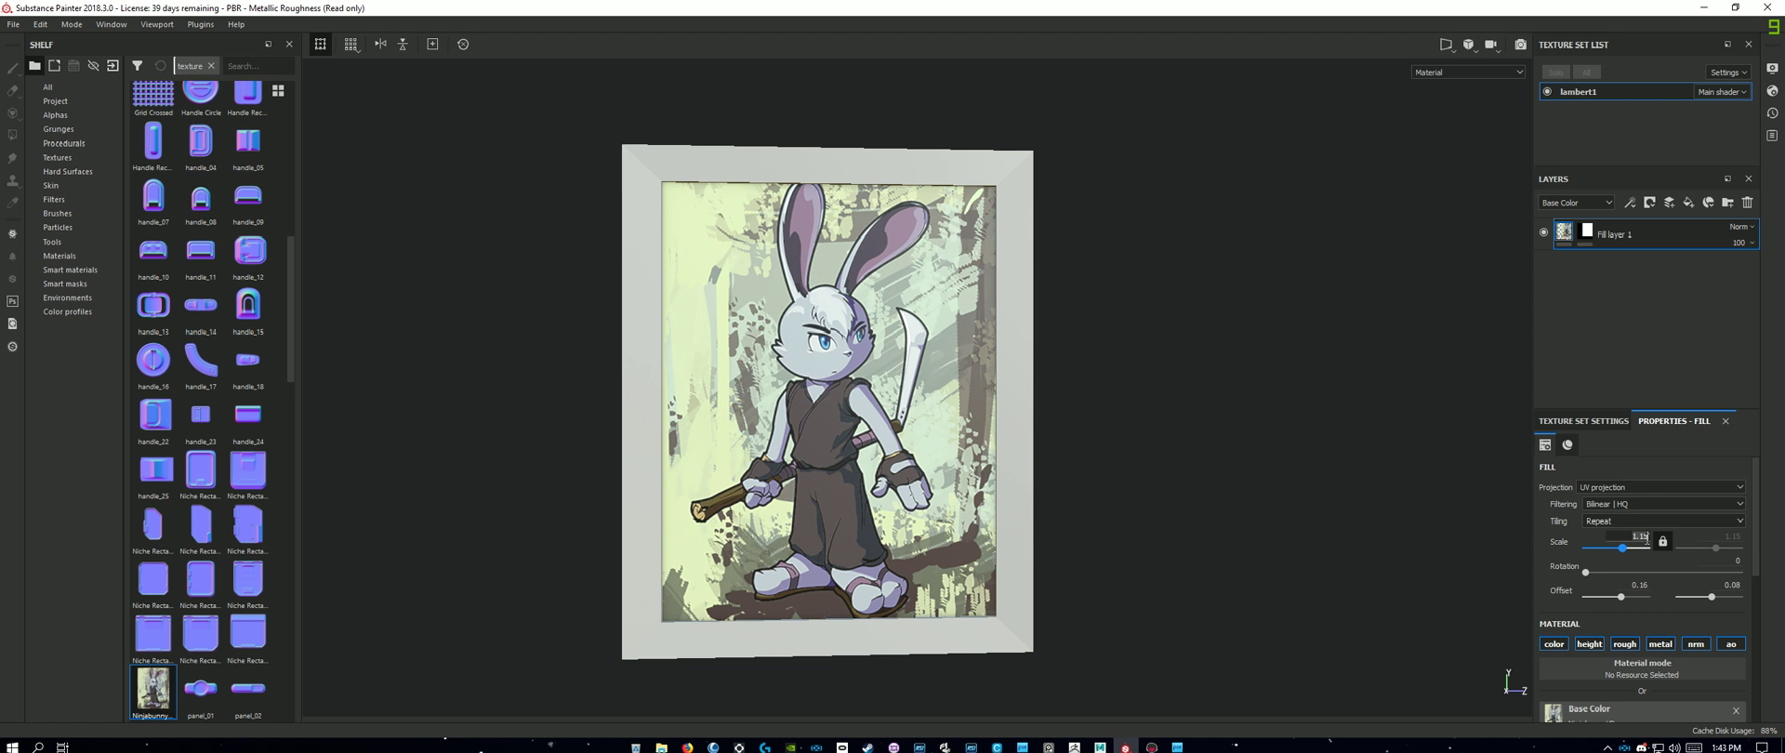
{"action": "type", "text": "1.2"}
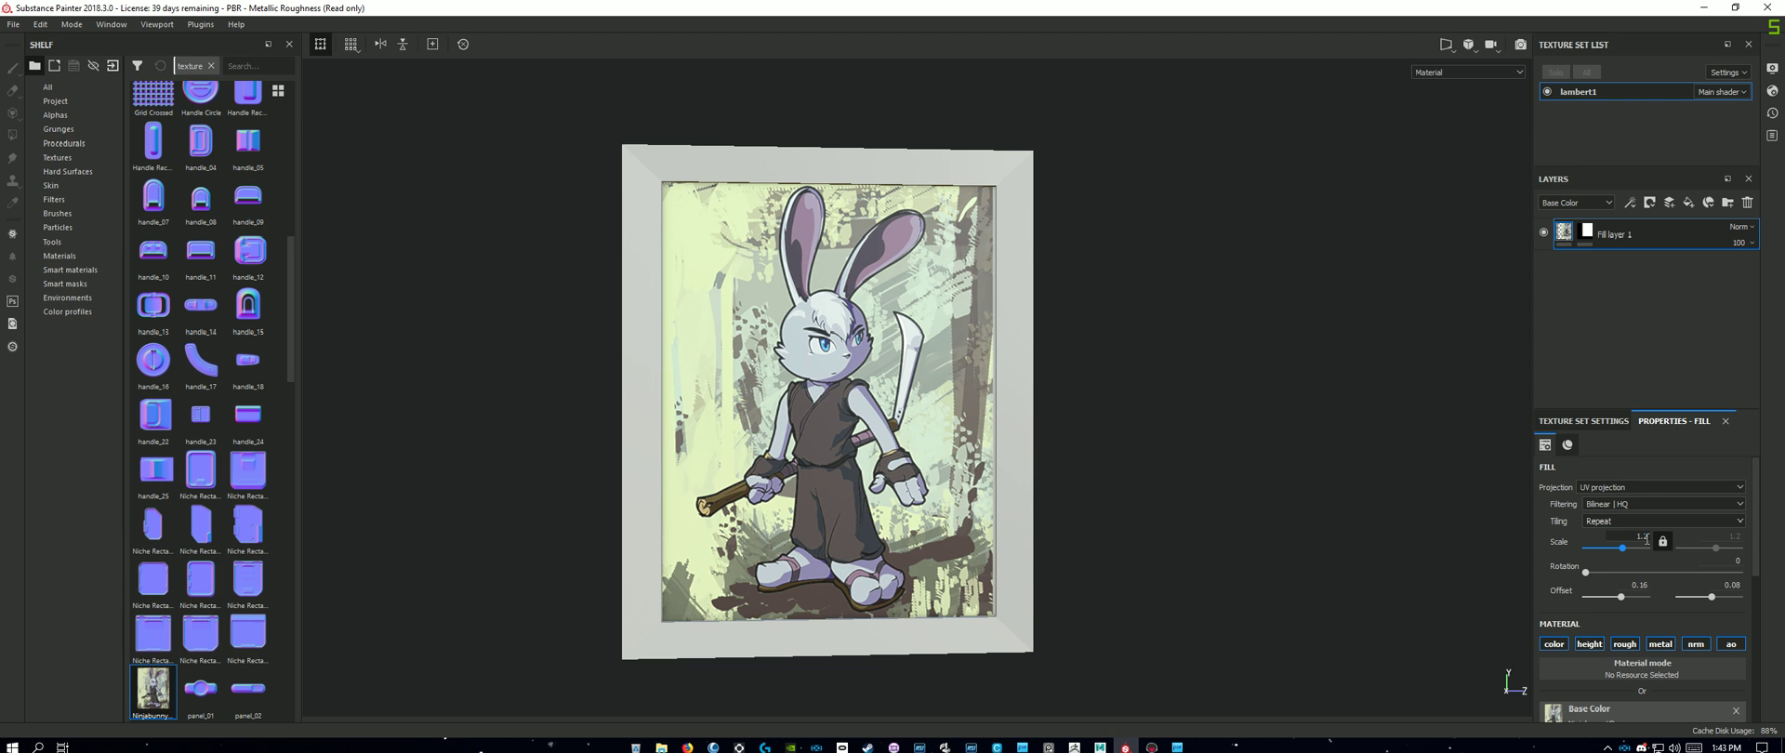
{"action": "left_click_drag", "start_coordinate": [1711, 597], "coordinate": [1622, 602]}
Step: Switch to Photoshop Elements, where the NinjabunnyVR image is open
{"action": "mouse_move", "coordinate": [1100, 746]}
{"action": "left_click", "coordinate": [1177, 747]}
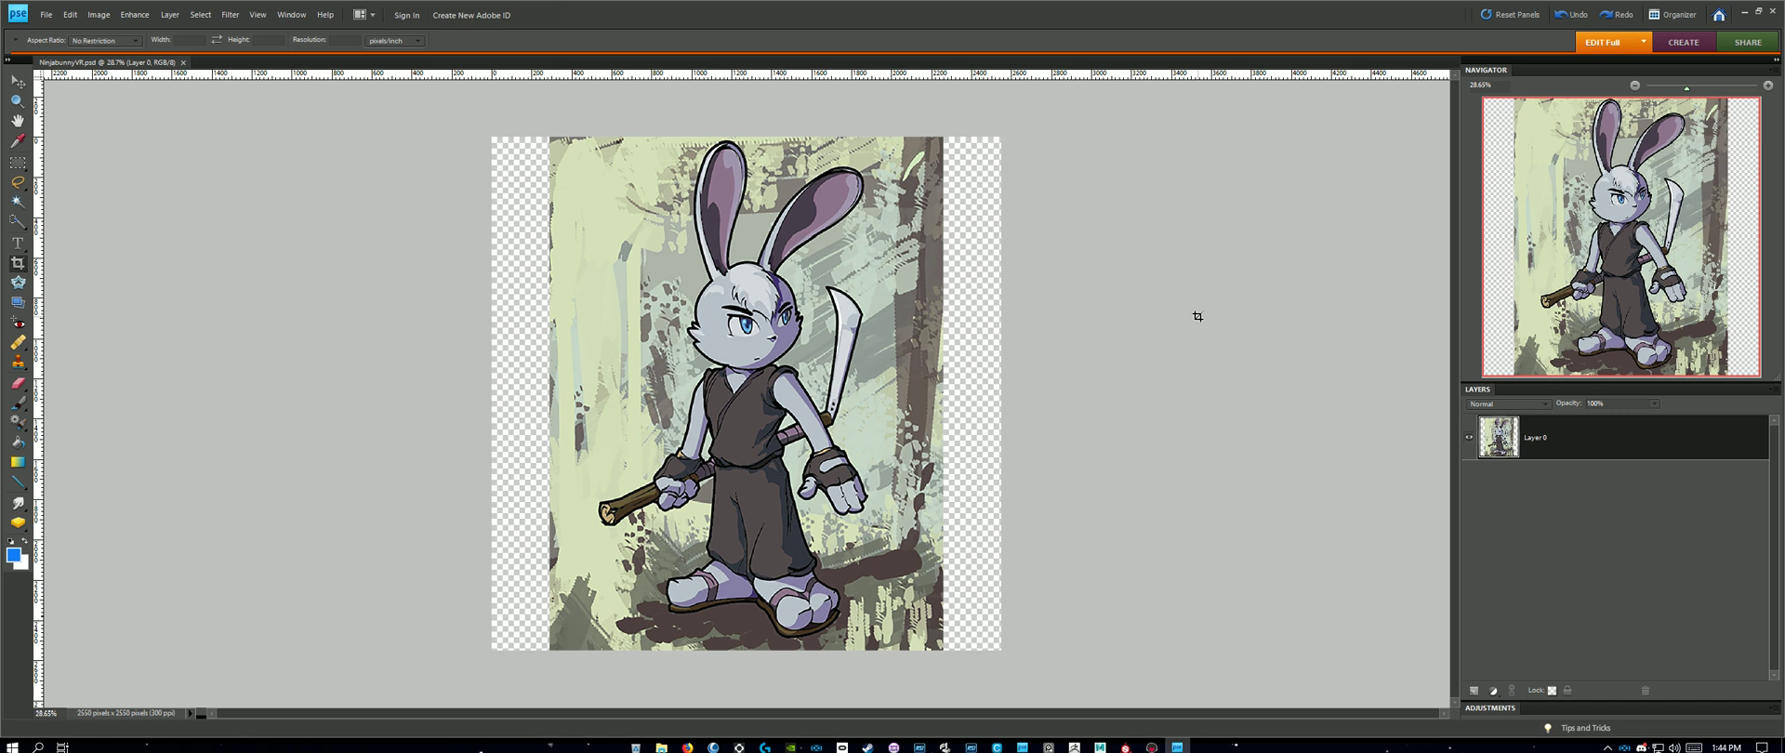
{"action": "left_click", "coordinate": [46, 15]}
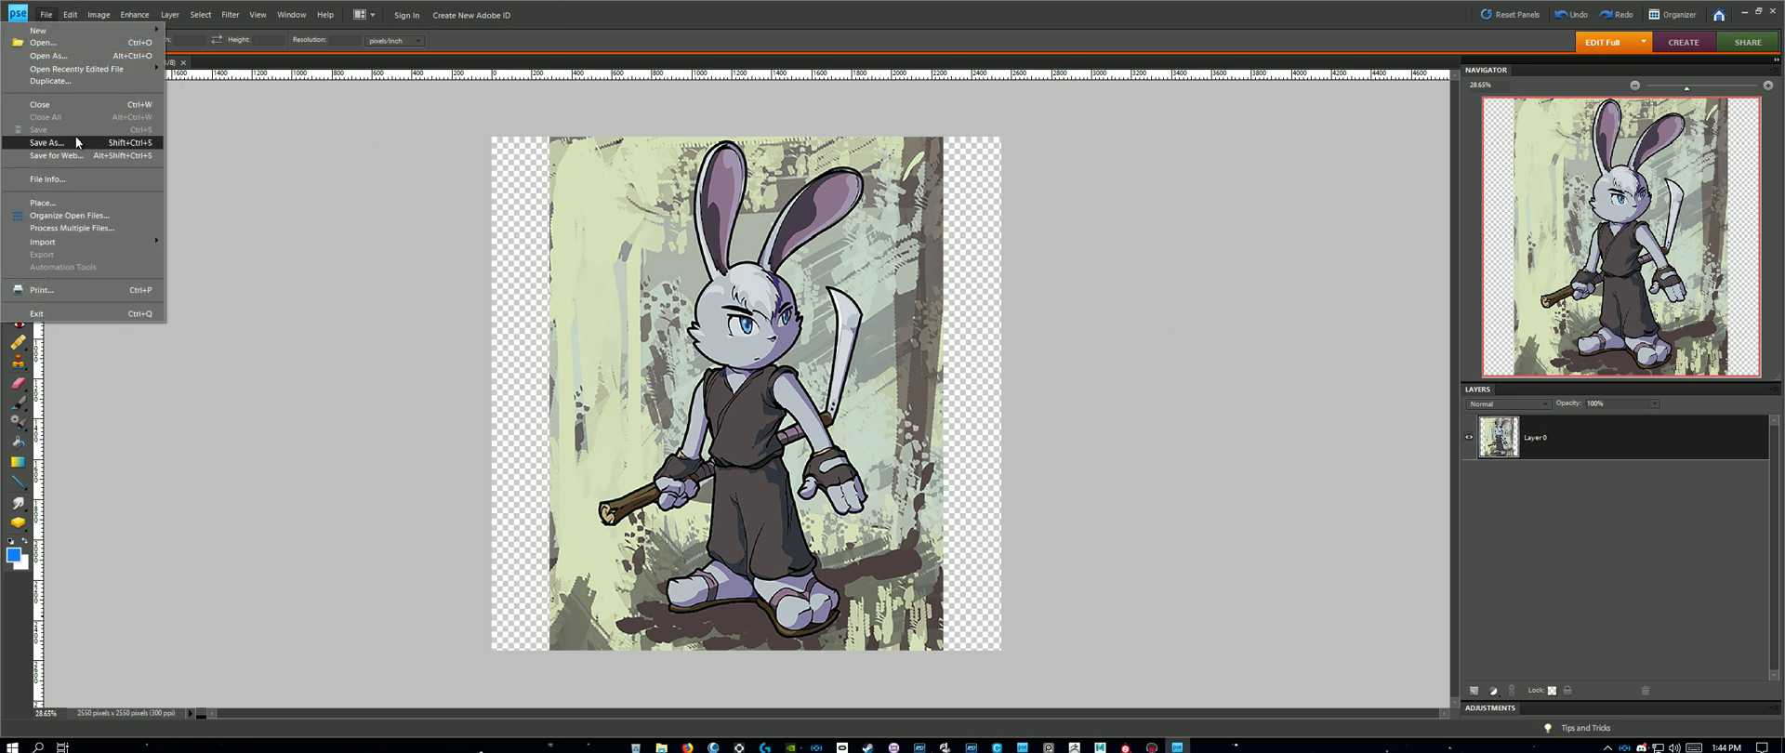
{"action": "mouse_move", "coordinate": [99, 15]}
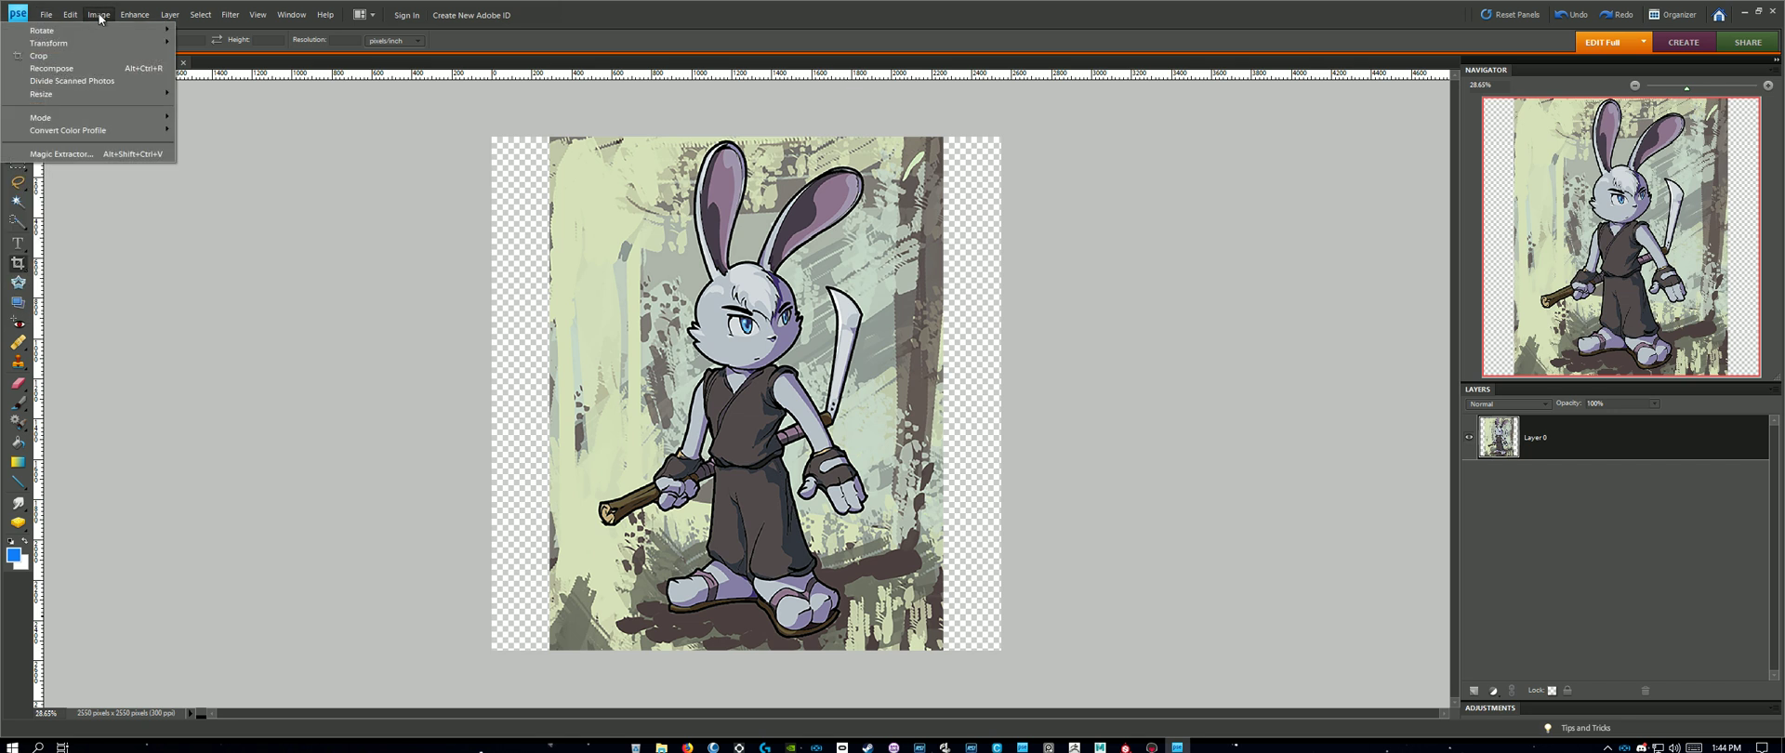
{"action": "mouse_move", "coordinate": [109, 88]}
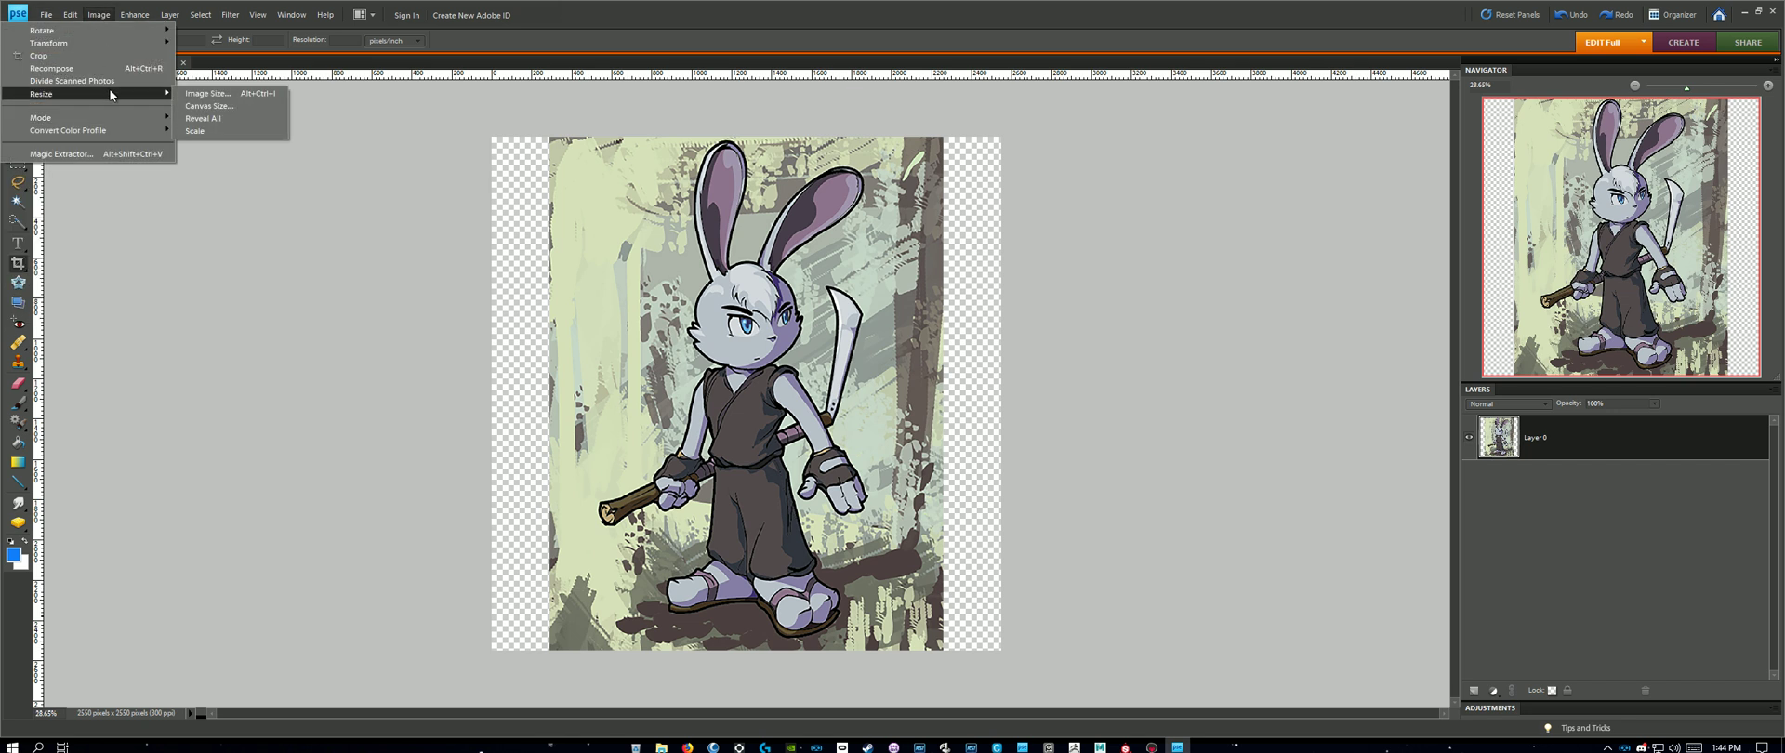
{"action": "left_click", "coordinate": [211, 286]}
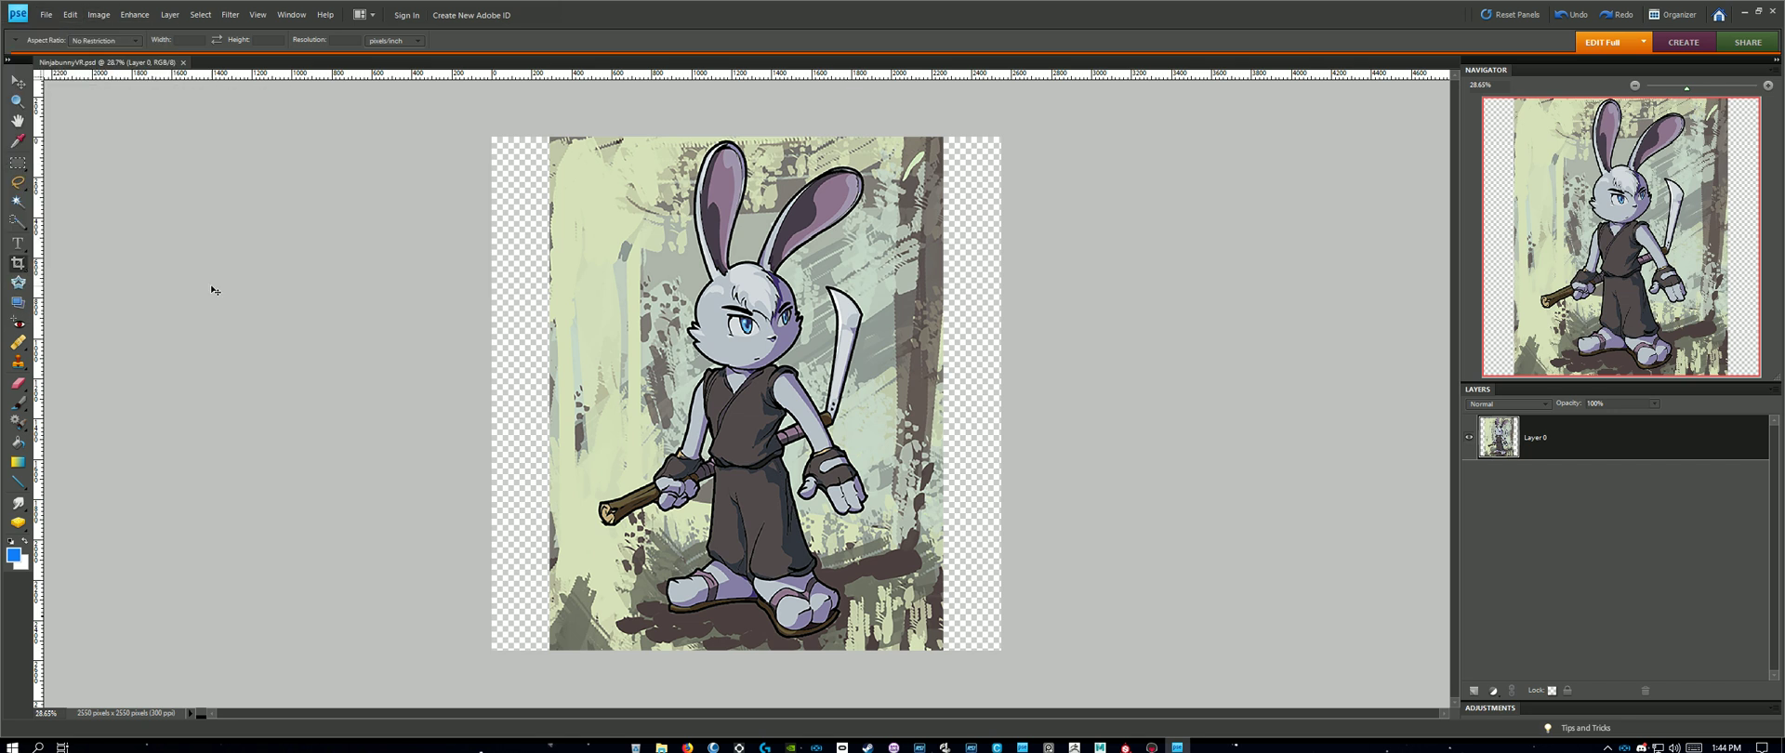
{"action": "left_click", "coordinate": [70, 15]}
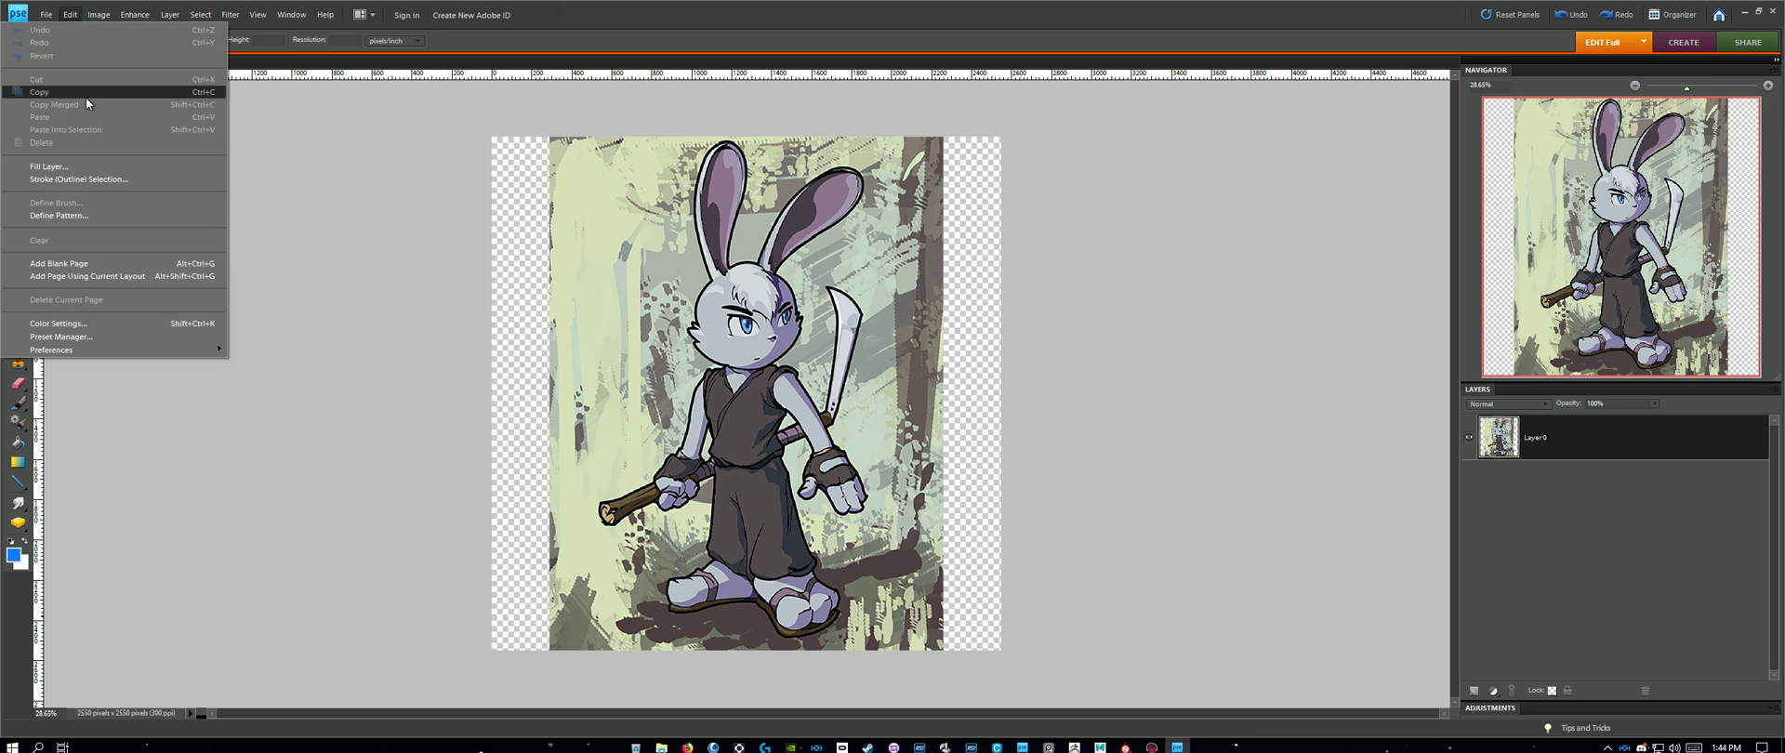
{"action": "left_click", "coordinate": [287, 185]}
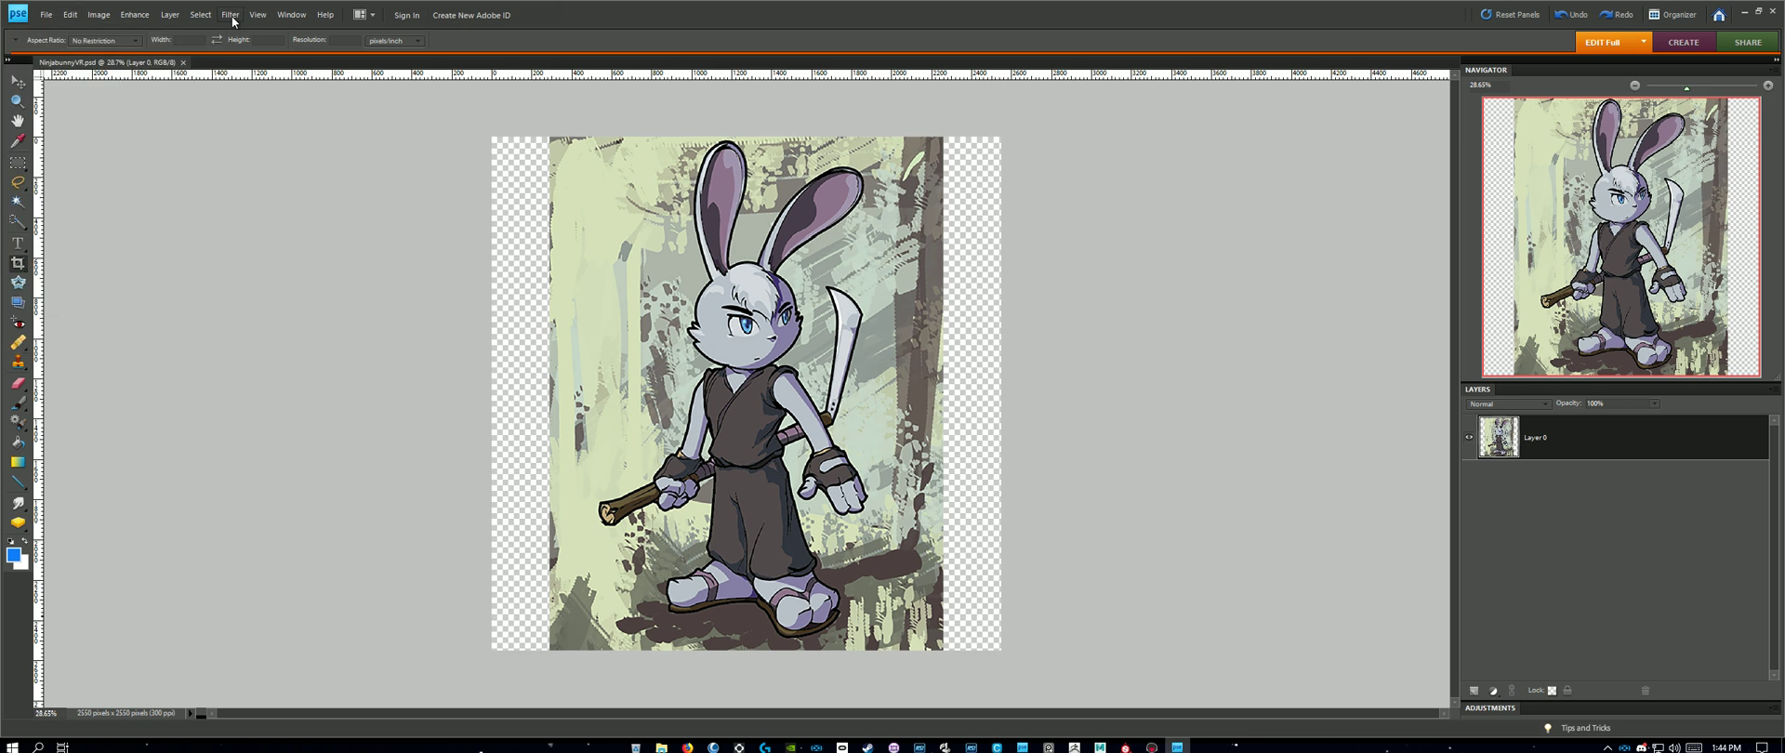
{"action": "left_click", "coordinate": [202, 16]}
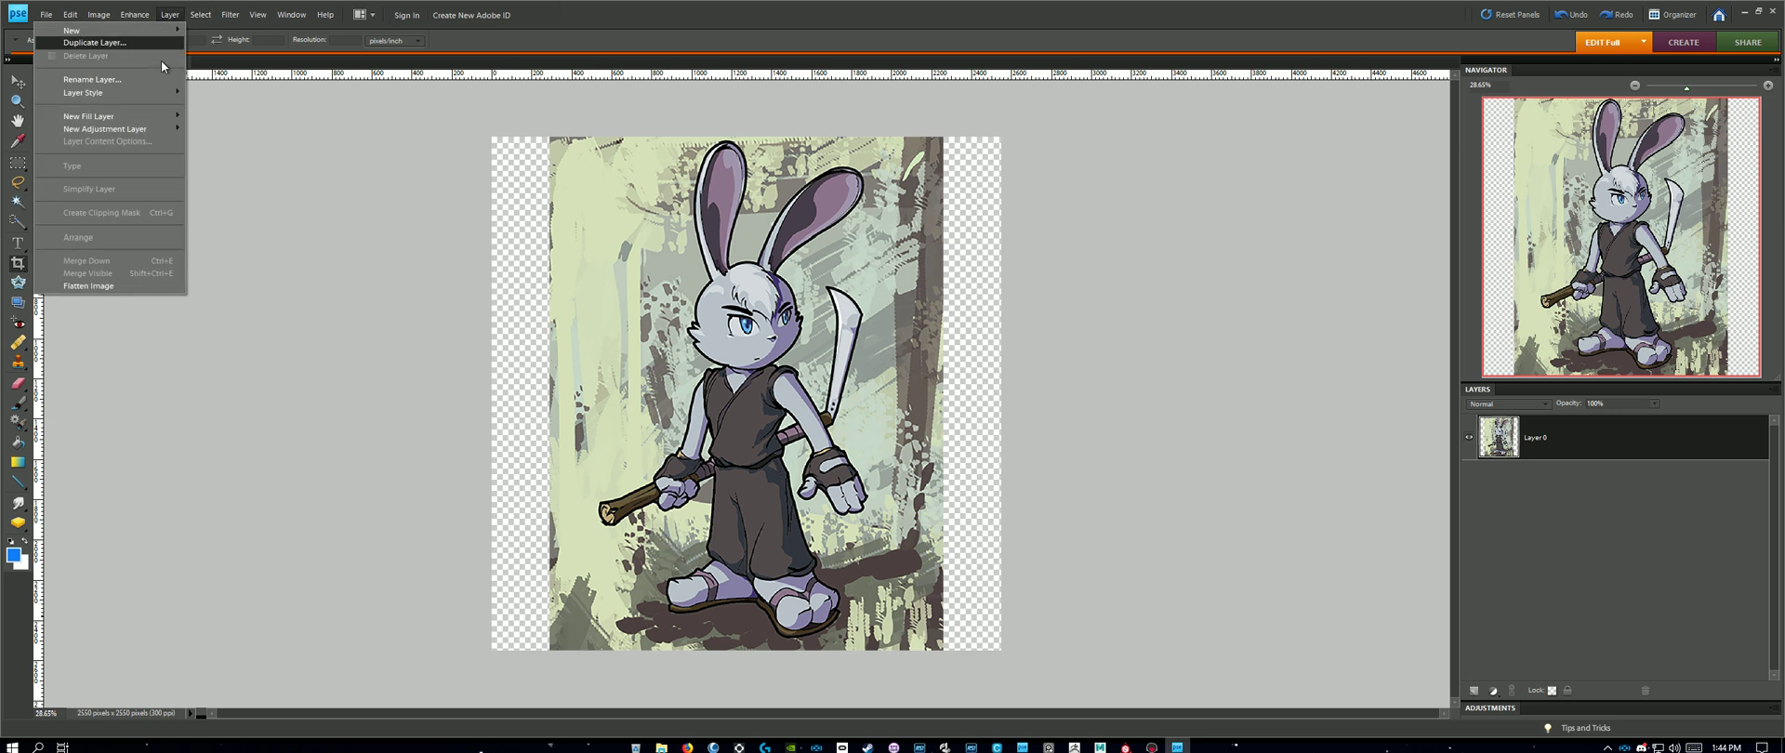
{"action": "left_click", "coordinate": [169, 15]}
{"action": "left_click", "coordinate": [201, 15]}
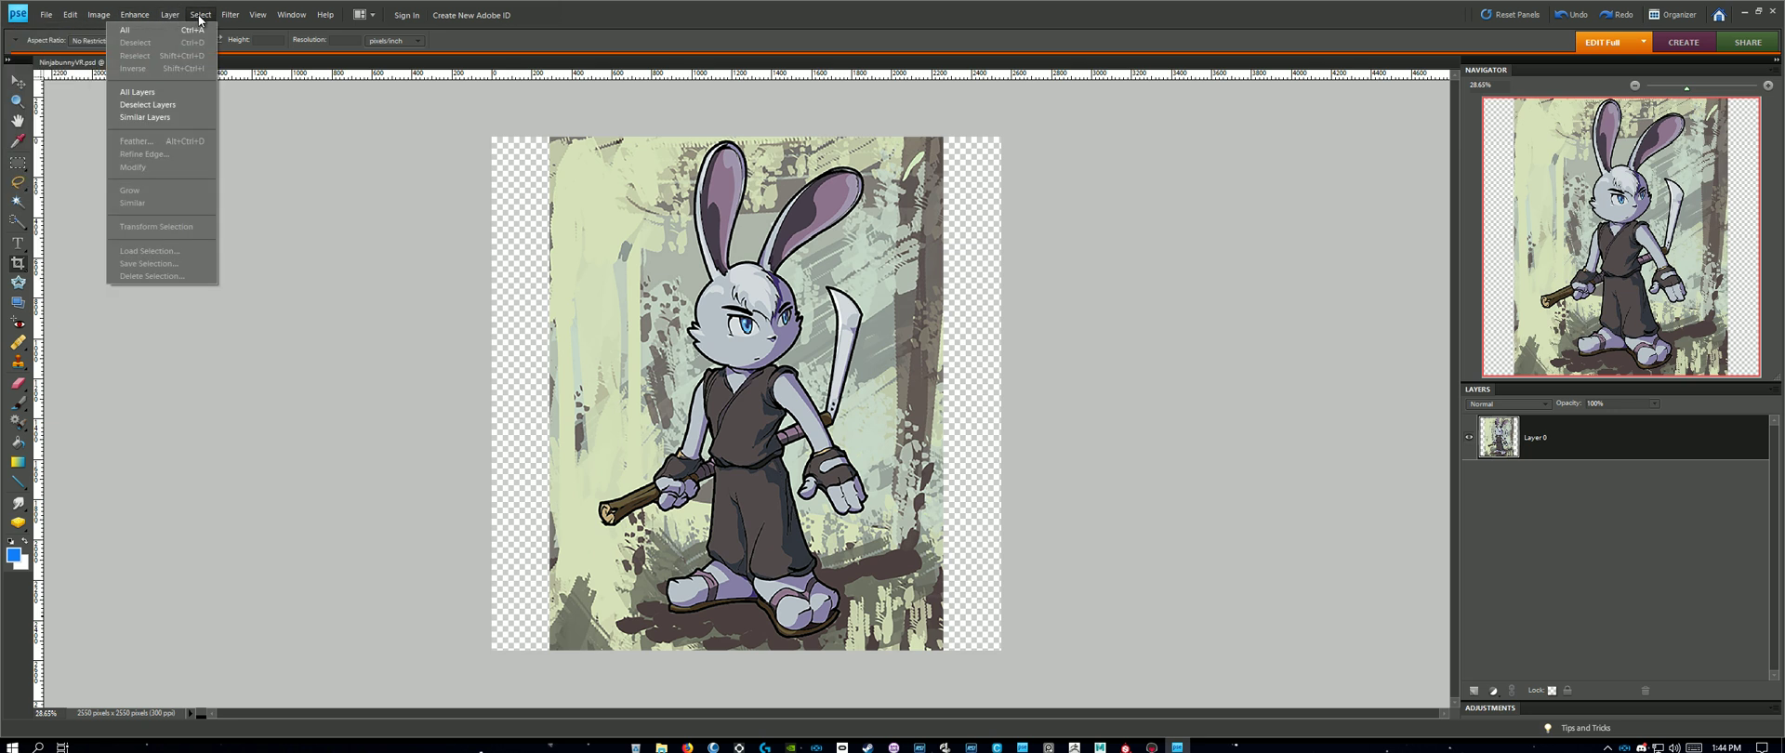
{"action": "left_click", "coordinate": [170, 91]}
Step: Select the transparent margins with the Magic Wand, invert the selection and crop the image to the bunny artwork
{"action": "left_click", "coordinate": [18, 201]}
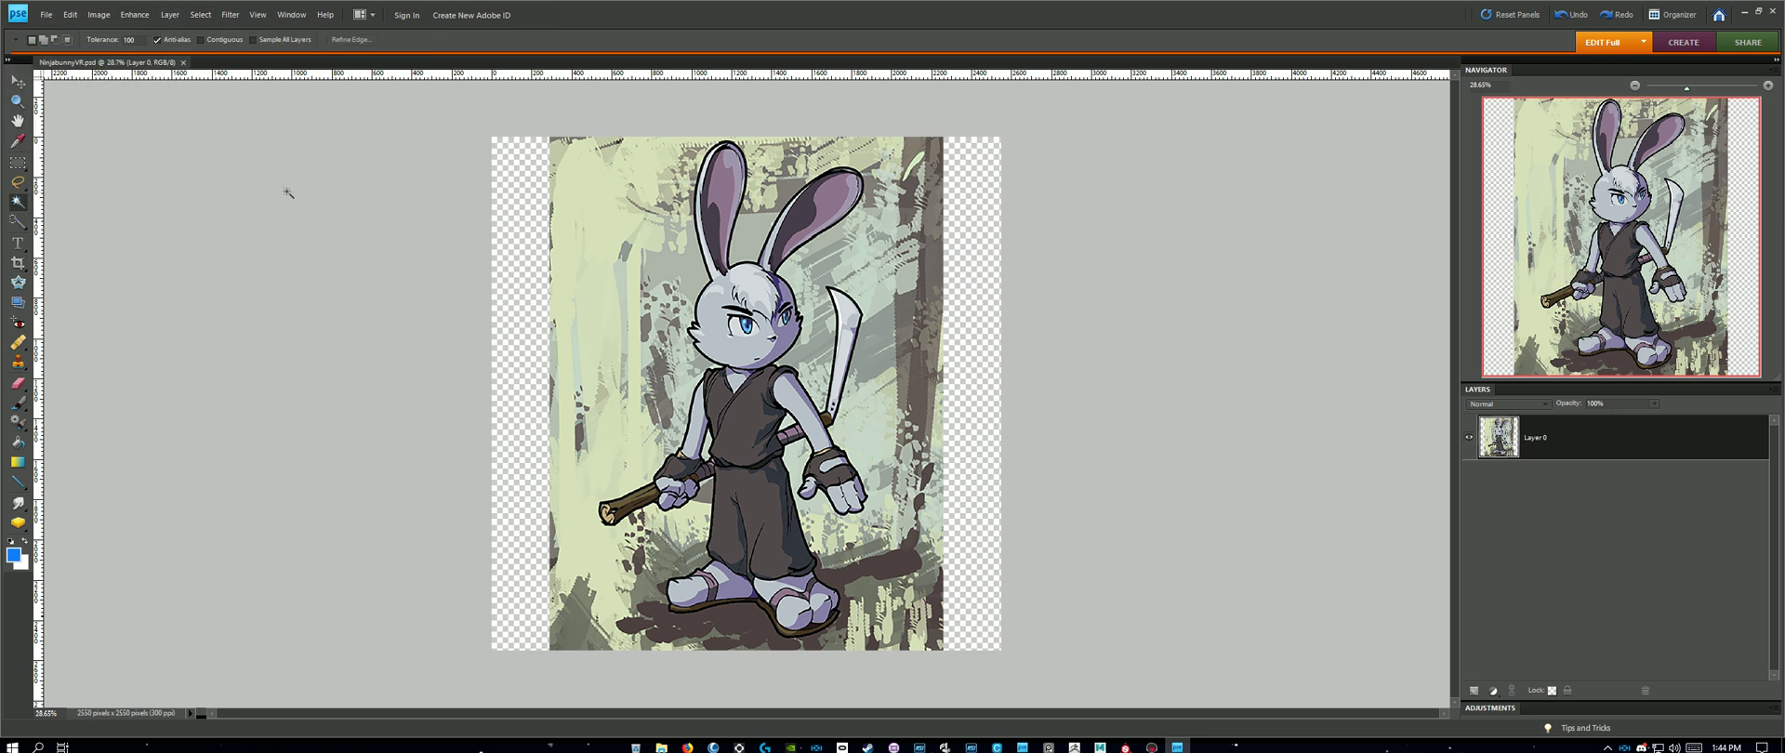
{"action": "left_click", "coordinate": [506, 219]}
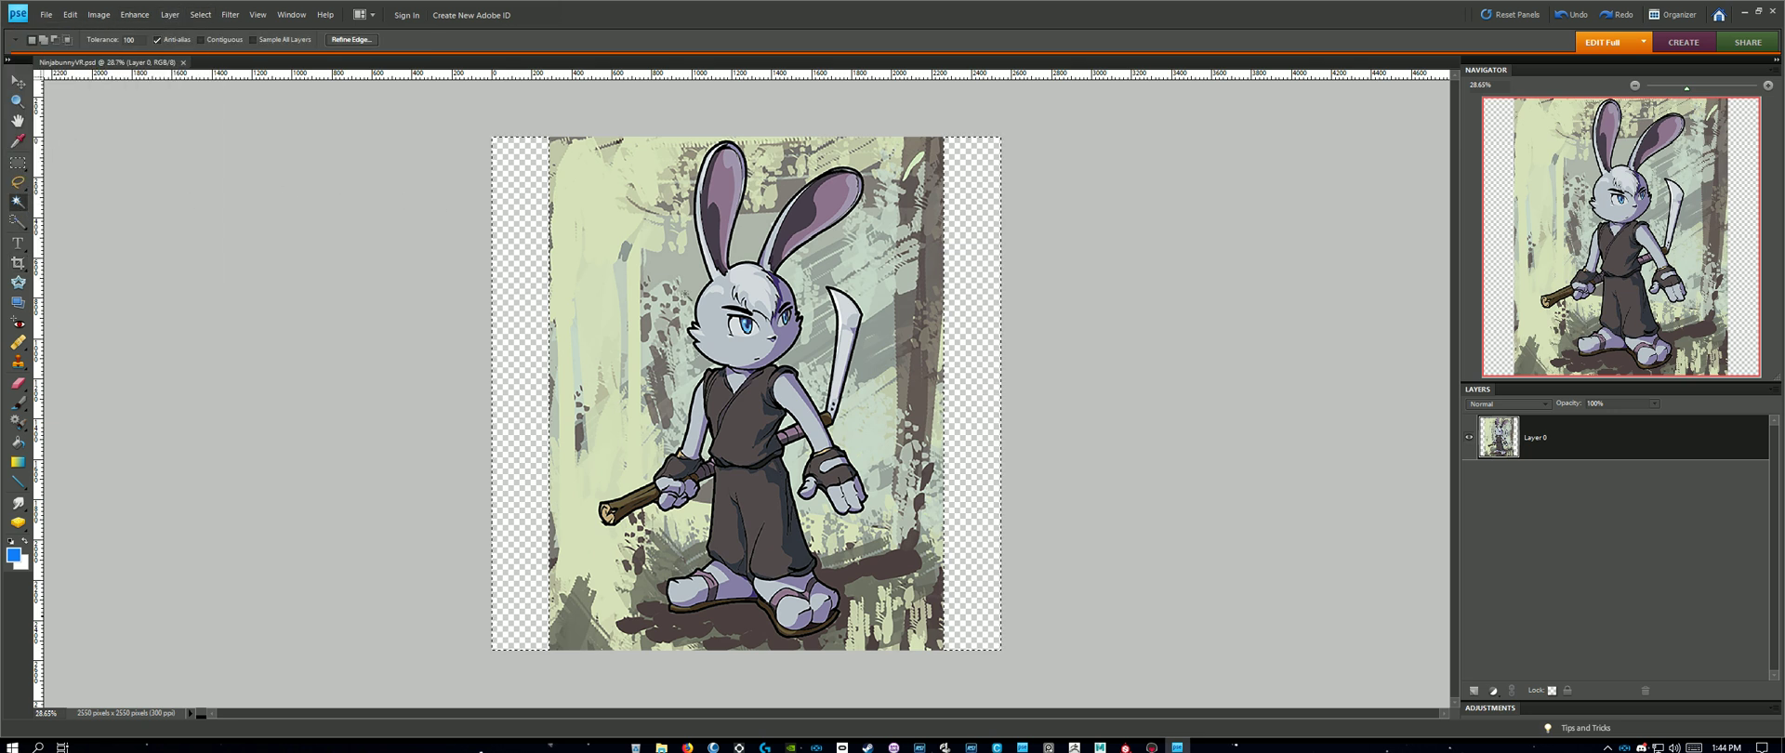
{"action": "left_click", "coordinate": [201, 15]}
{"action": "left_click", "coordinate": [139, 69]}
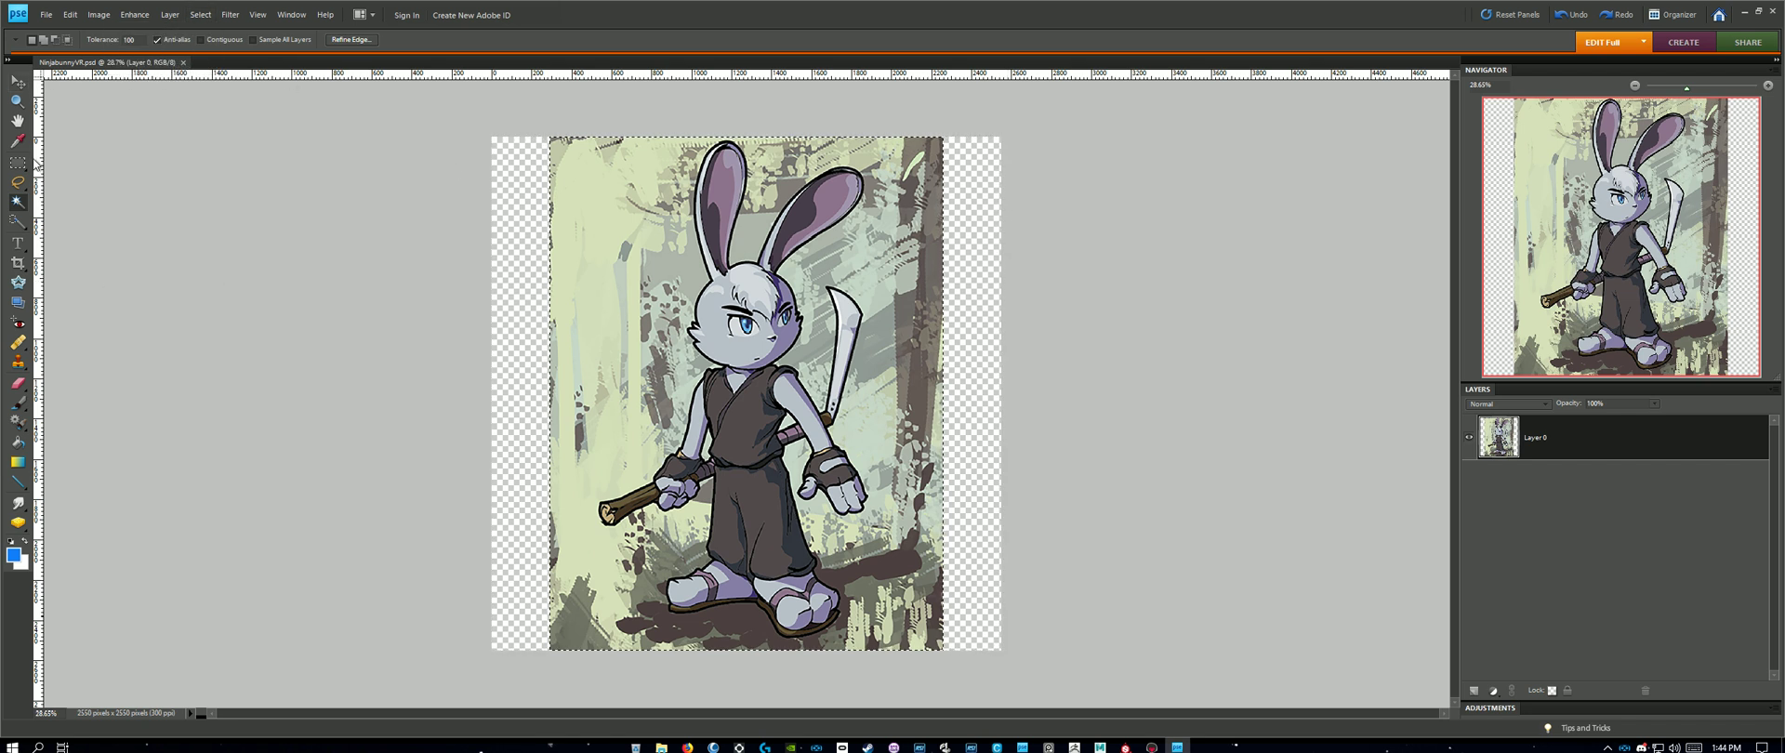
{"action": "left_click", "coordinate": [98, 15]}
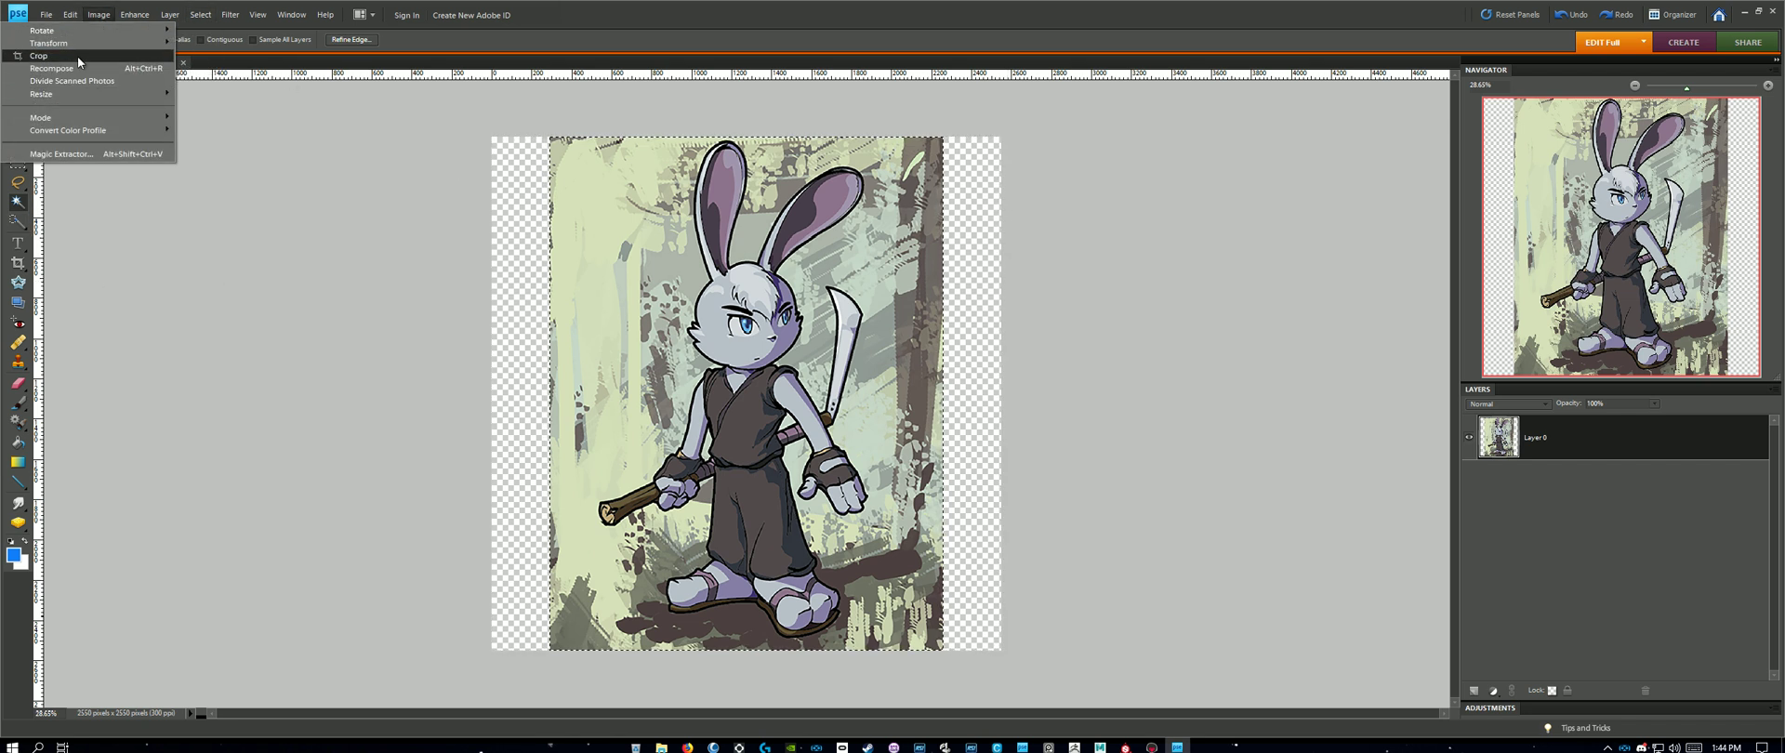
{"action": "left_click", "coordinate": [76, 55]}
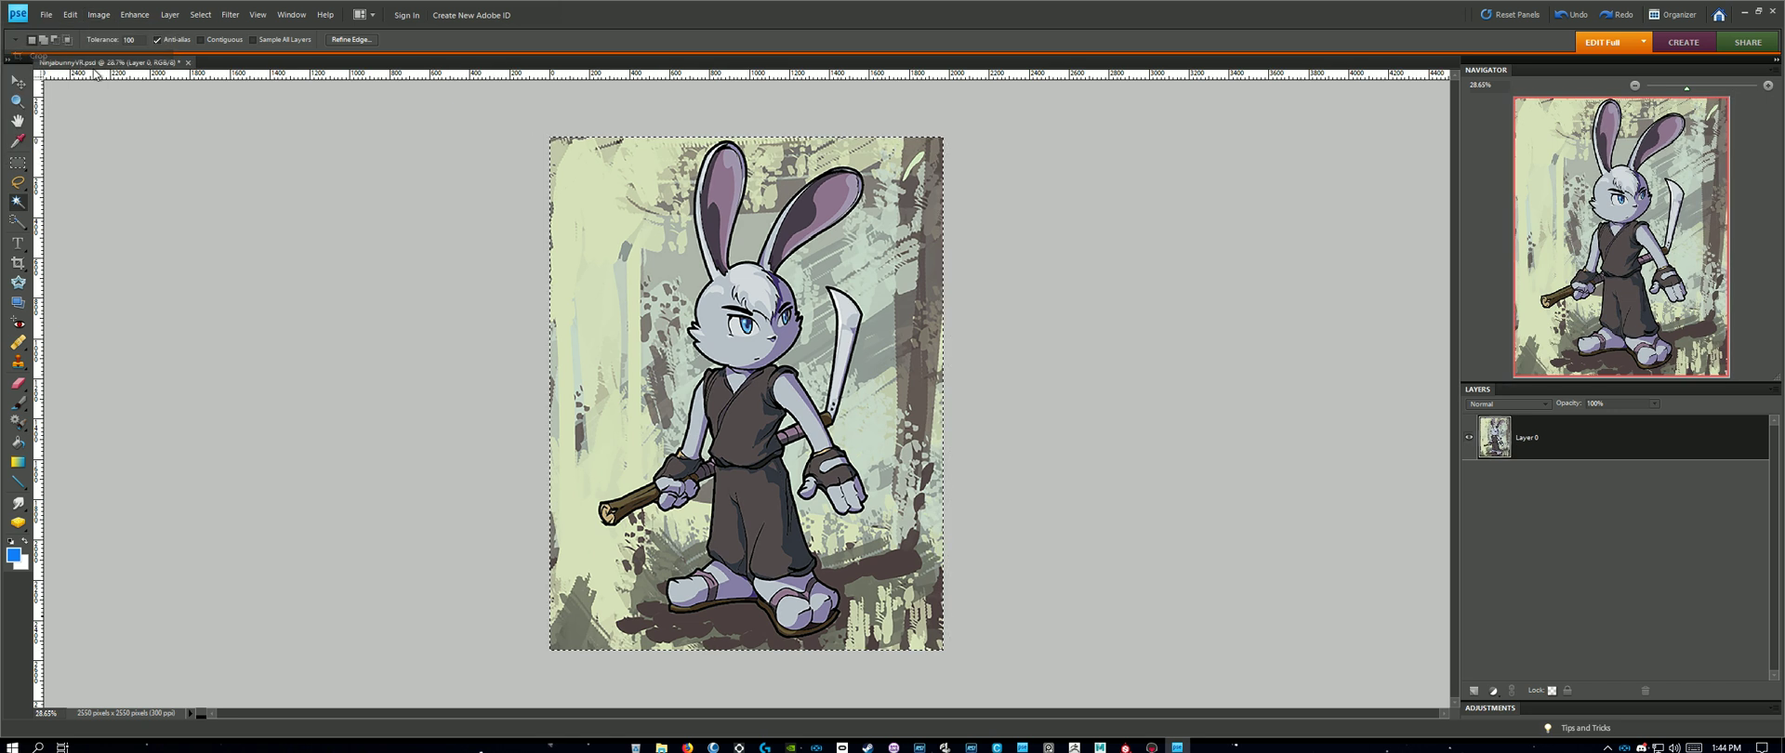
Step: Save the cropped image over the NinjabunnyVR Photoshop file on the desktop and return to Substance Painter
{"action": "left_click", "coordinate": [47, 18]}
{"action": "left_click", "coordinate": [70, 117]}
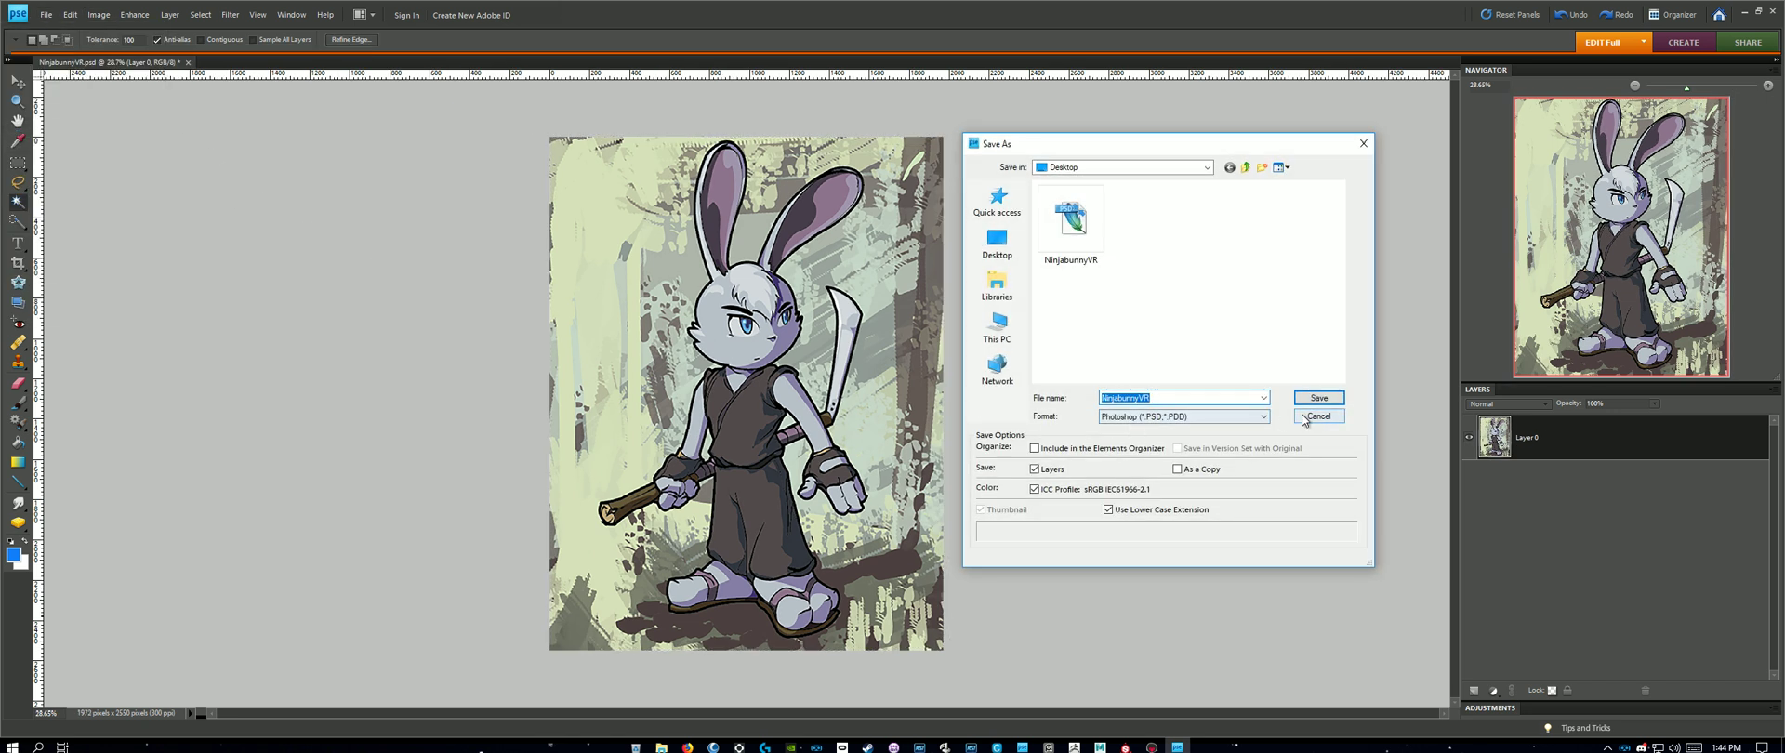
{"action": "double_click", "coordinate": [1078, 230]}
{"action": "left_click", "coordinate": [874, 284]}
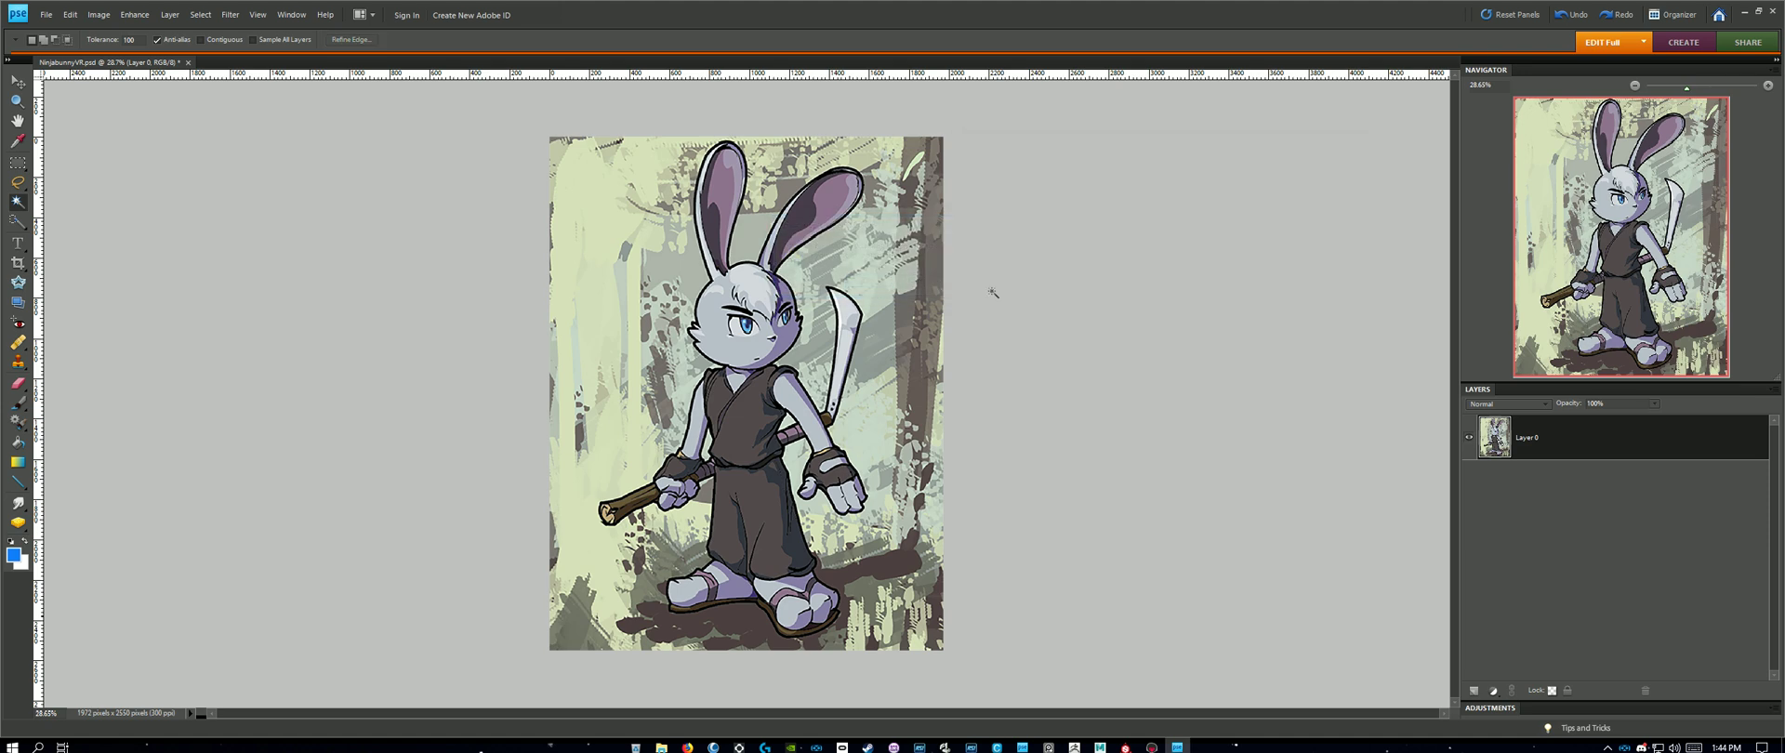
{"action": "left_click", "coordinate": [1744, 11]}
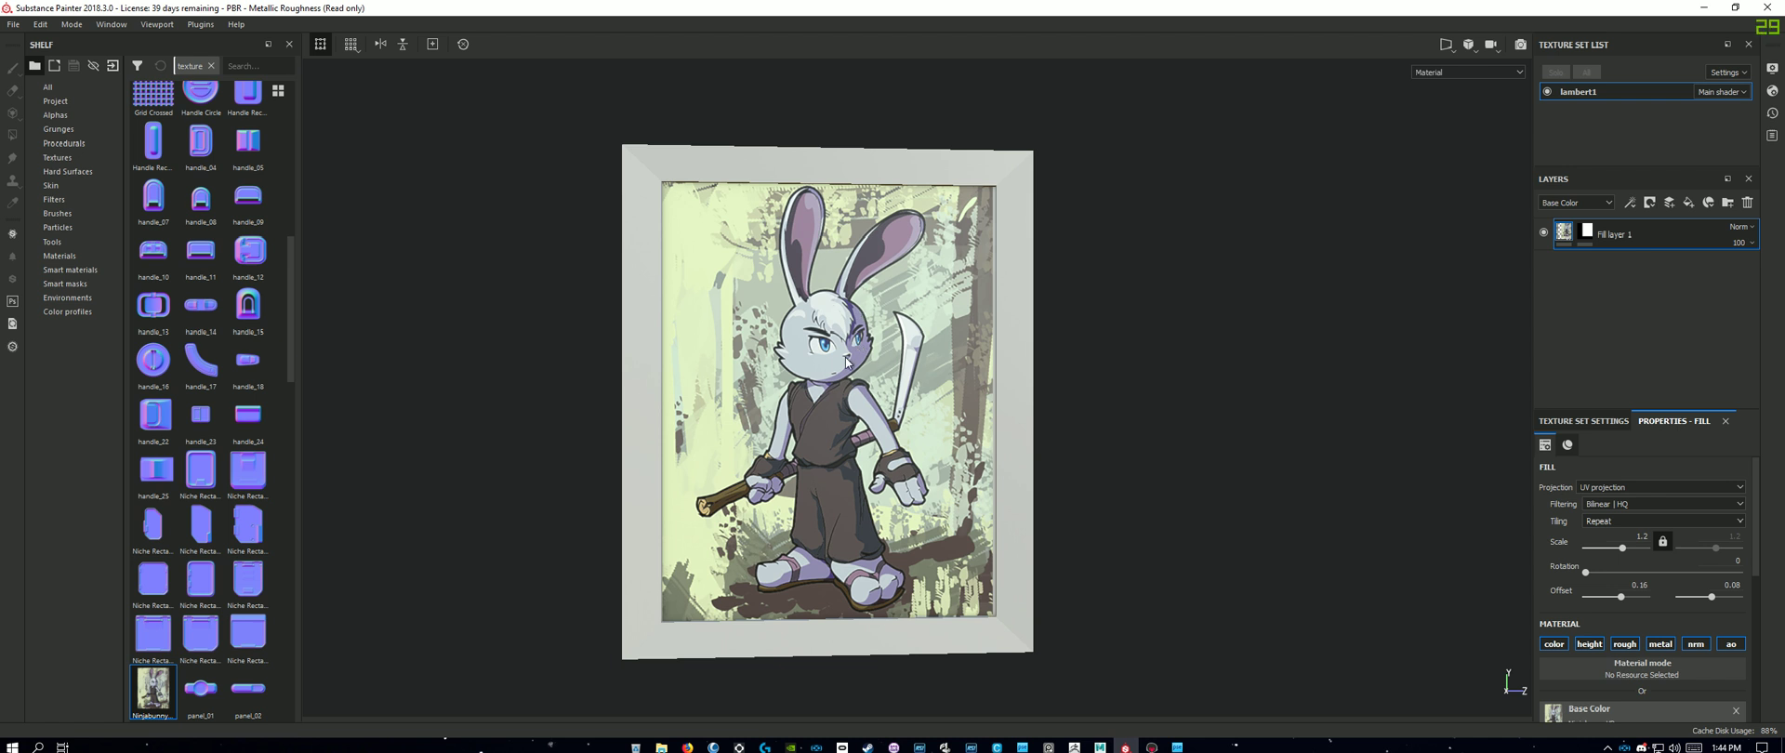
Step: Delete the frame's existing fill layer and try to reload the NinjabunnyVR texture in the shelf
{"action": "left_click_drag", "start_coordinate": [1218, 460], "coordinate": [1158, 483], "text": "alt"}
{"action": "right_click", "coordinate": [158, 683]}
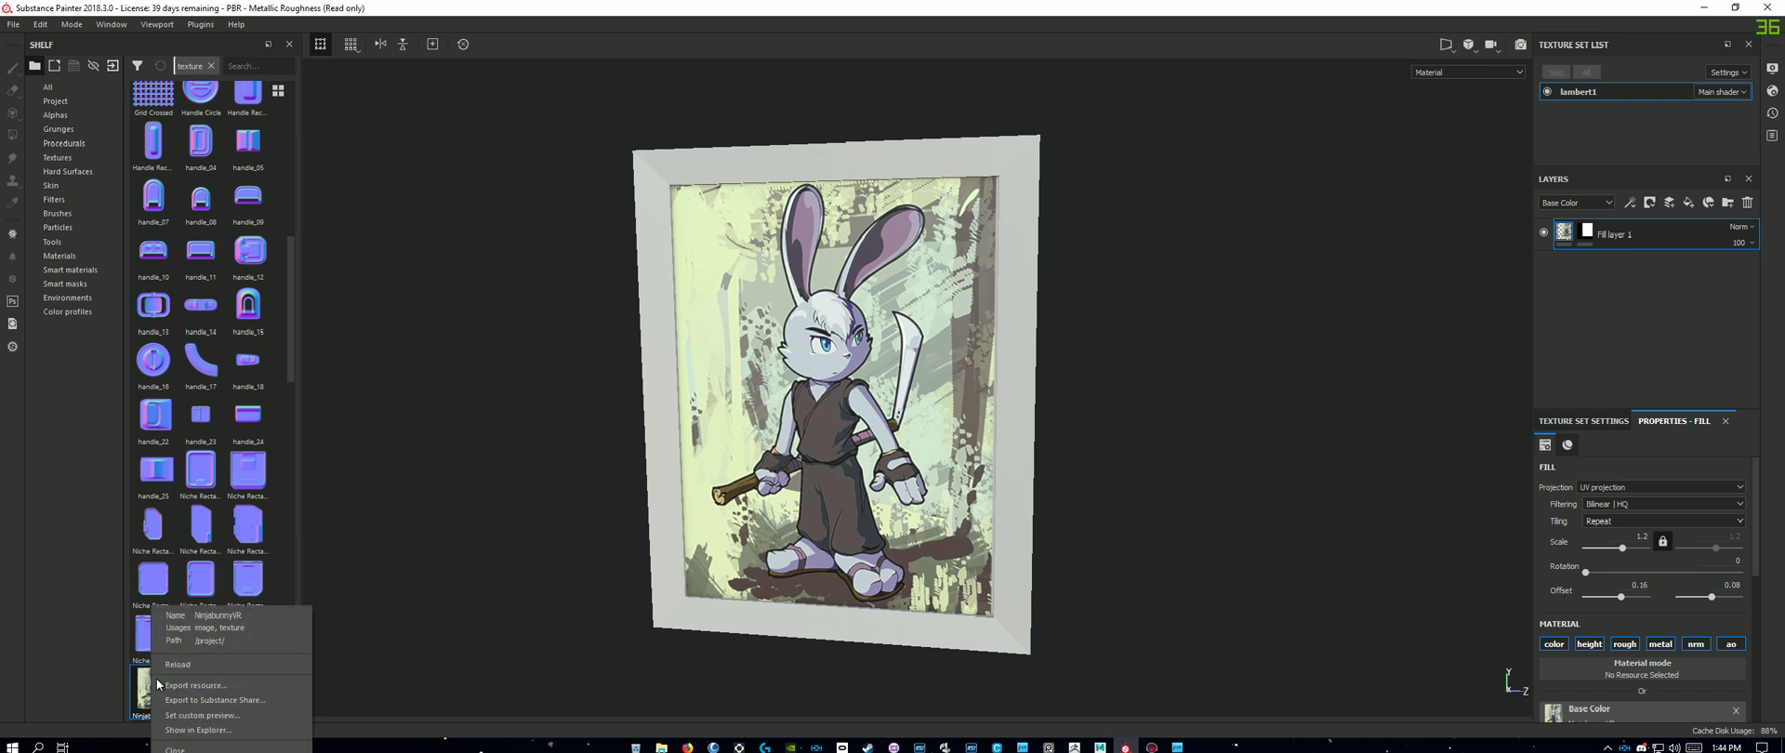
{"action": "left_click", "coordinate": [1458, 380]}
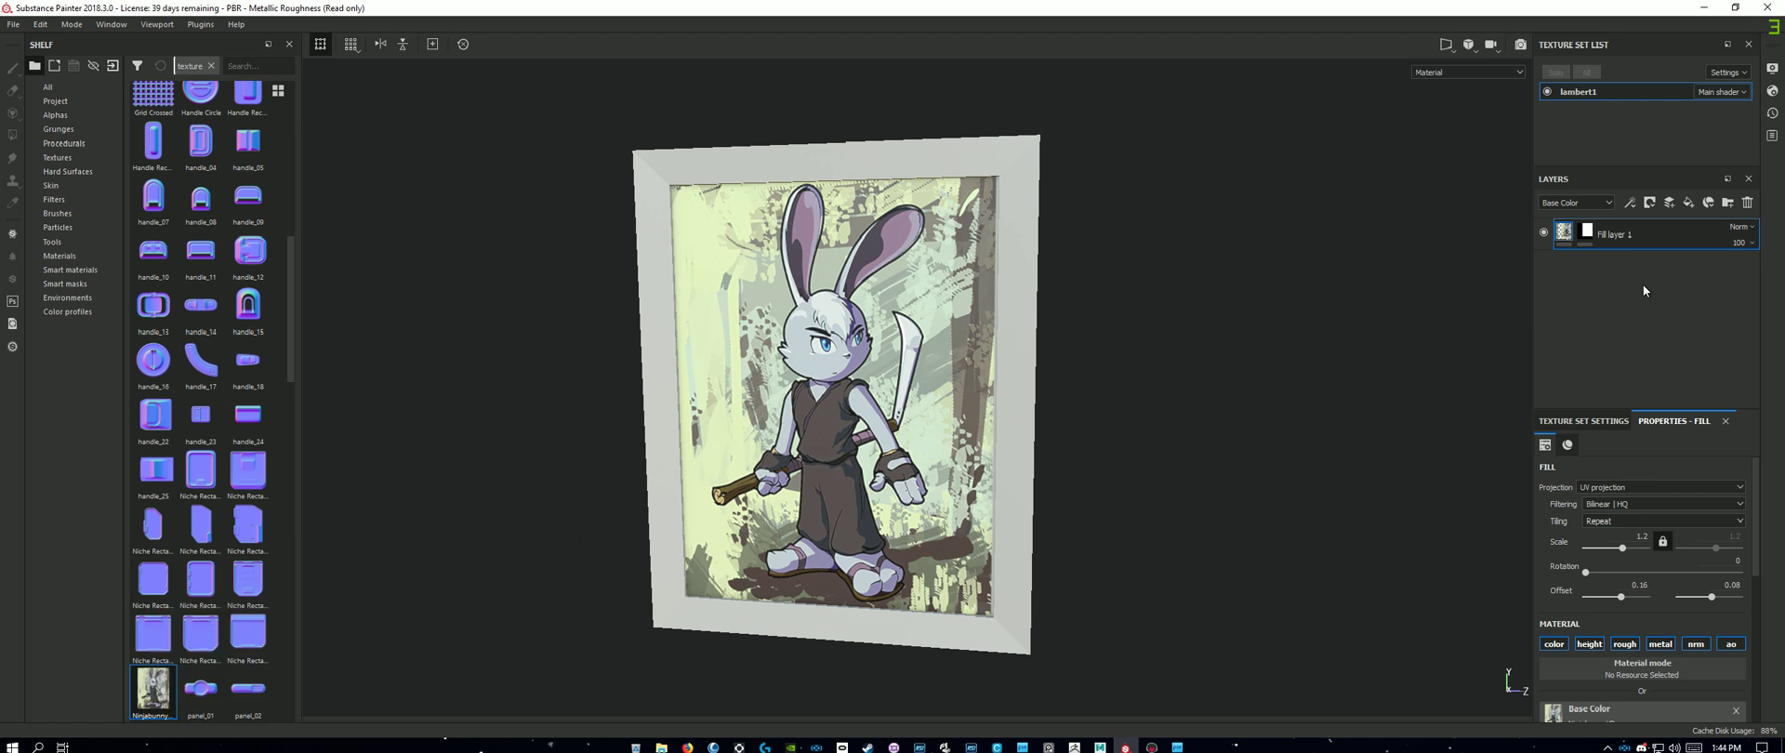
{"action": "left_click", "coordinate": [1748, 202]}
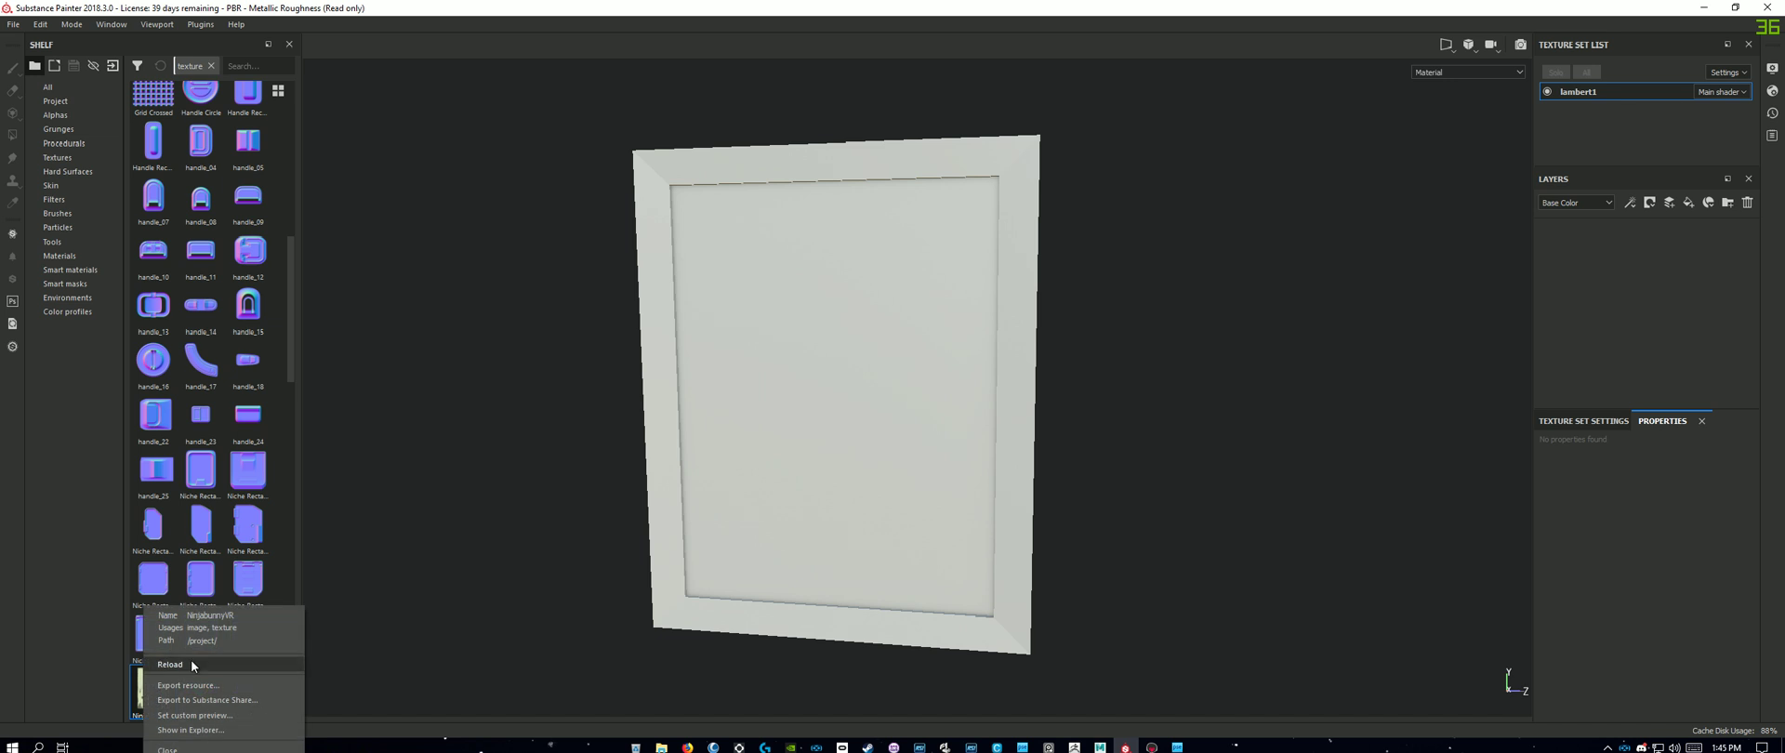
{"action": "scroll", "coordinate": [192, 661], "scroll_direction": "up", "scroll_amount": 1}
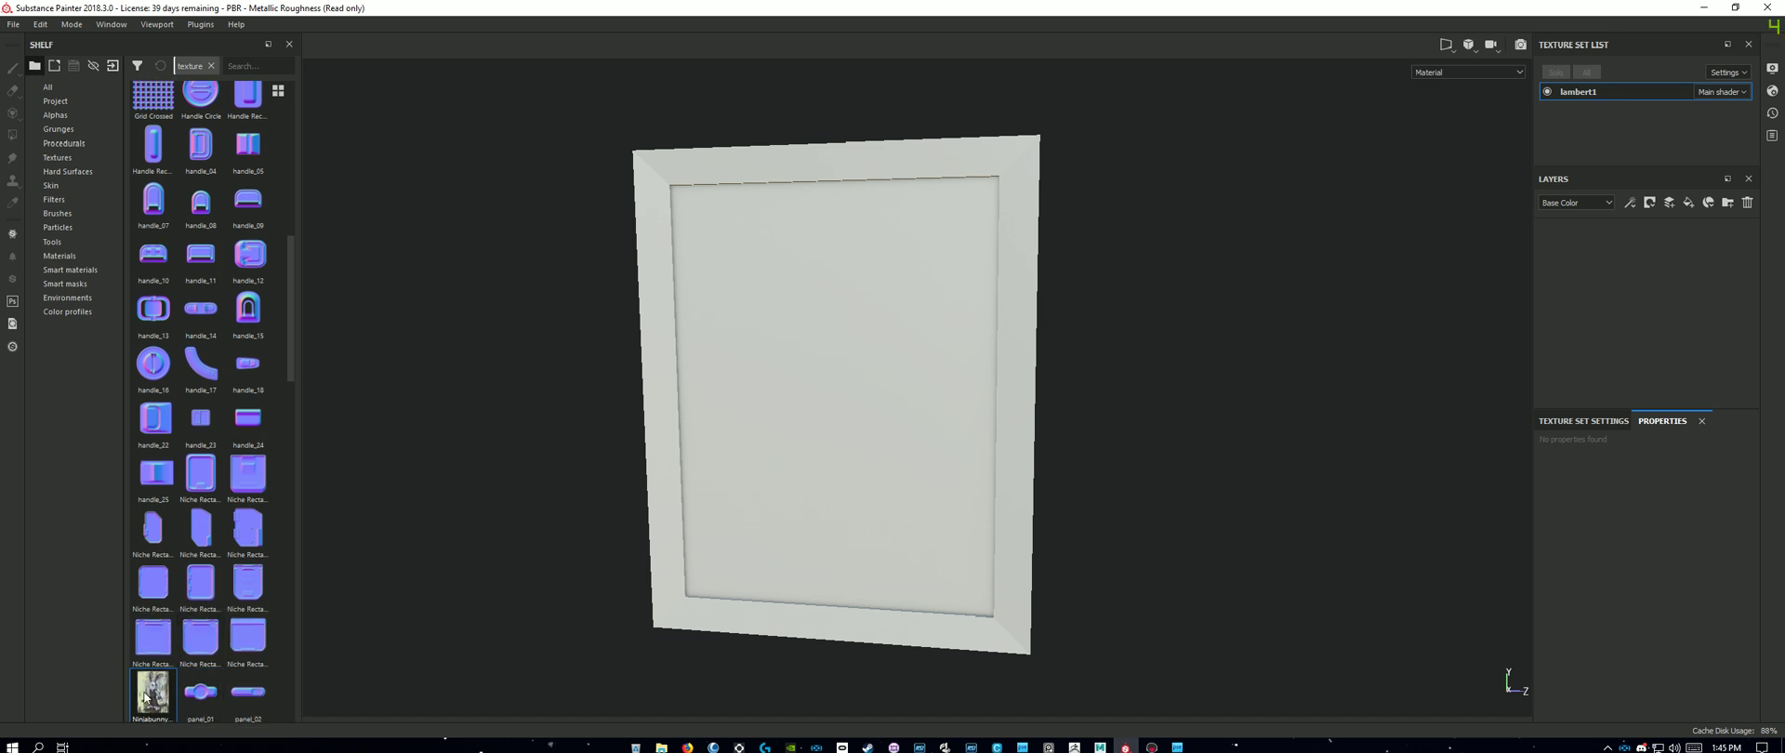
{"action": "scroll", "coordinate": [158, 670], "scroll_direction": "down", "scroll_amount": 1}
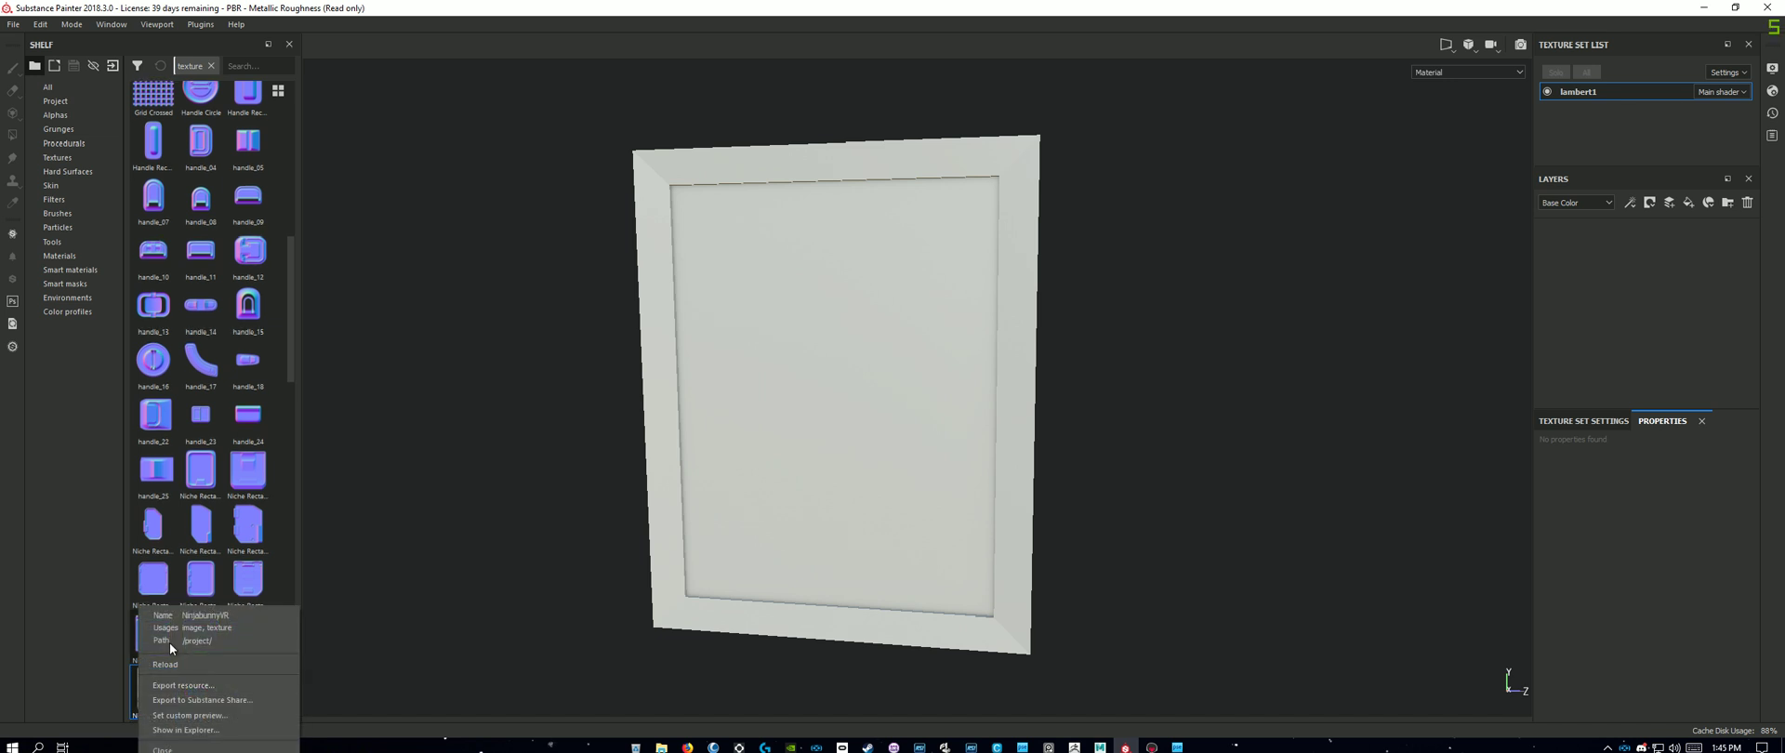
Step: Add a new fill layer with a black mask and reveal only the frame's inner panel with Polygon Fill
{"action": "left_click", "coordinate": [1692, 202]}
{"action": "right_click", "coordinate": [1624, 233]}
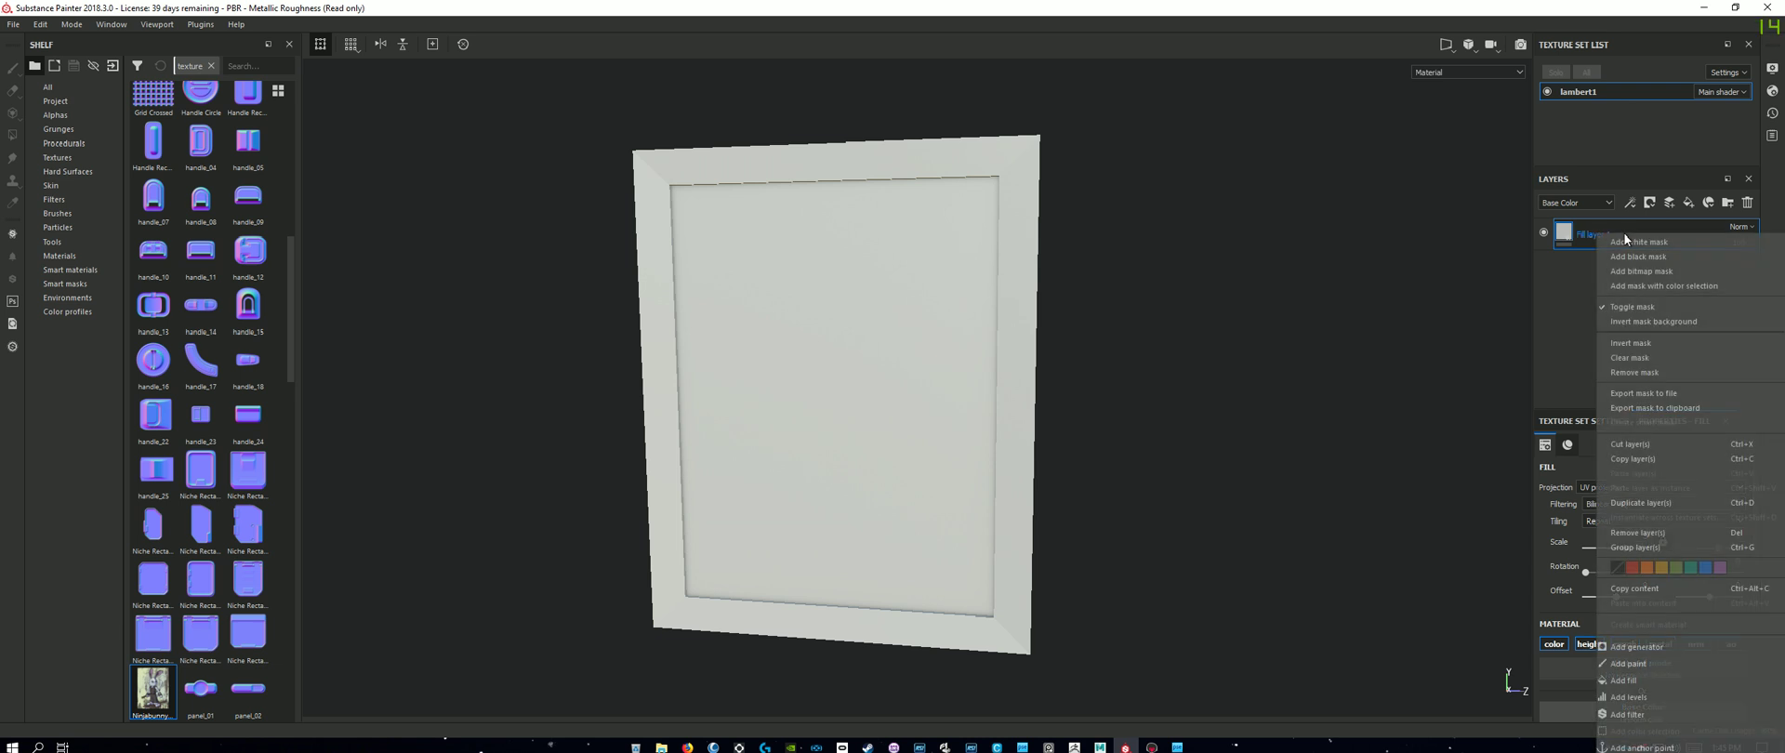
{"action": "left_click", "coordinate": [1642, 259]}
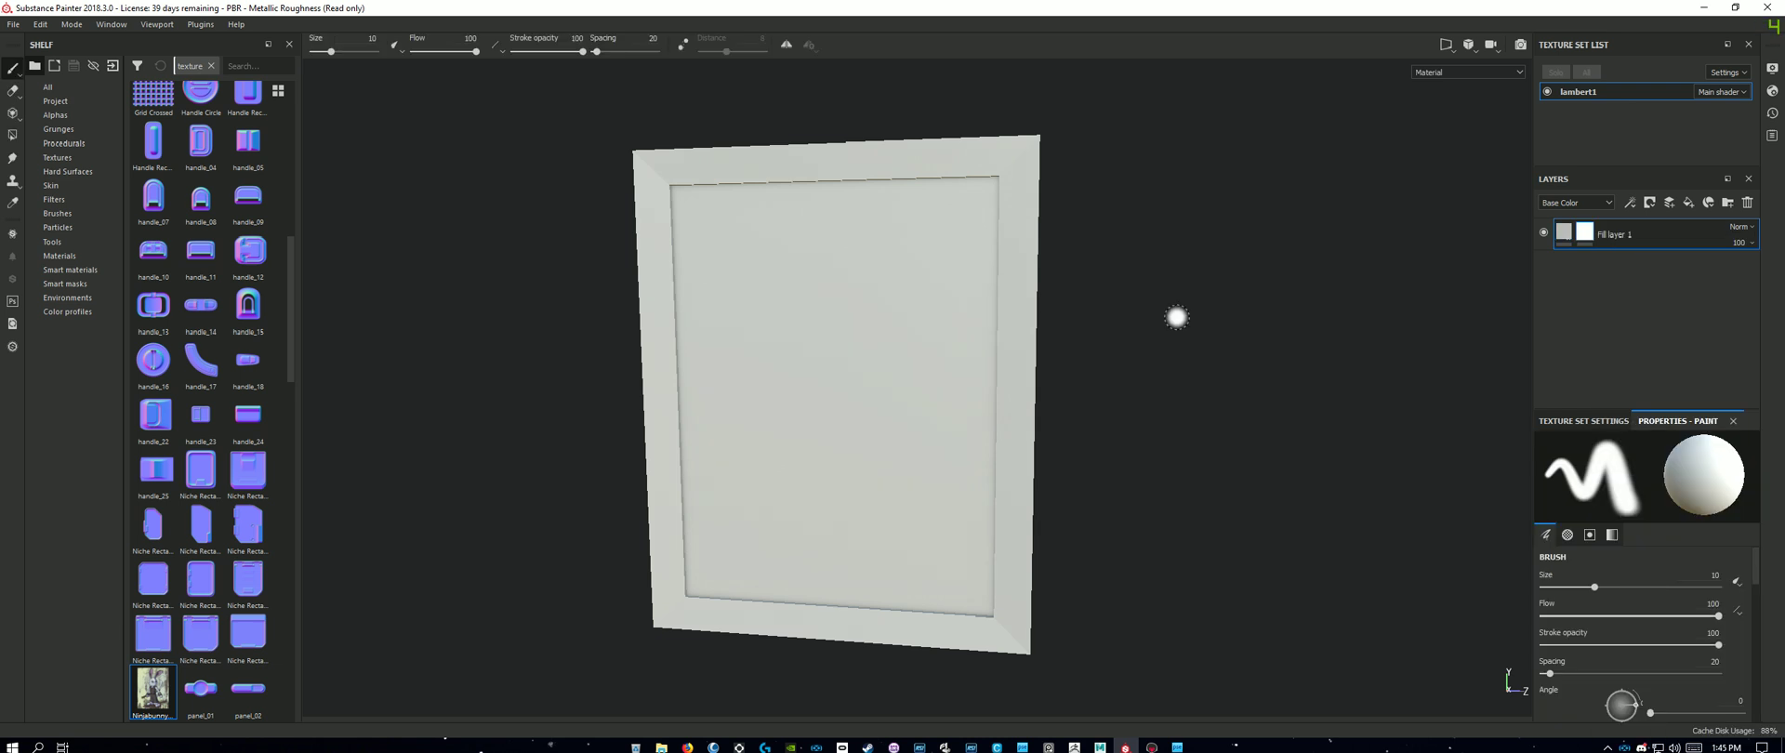
{"action": "left_click", "coordinate": [12, 134]}
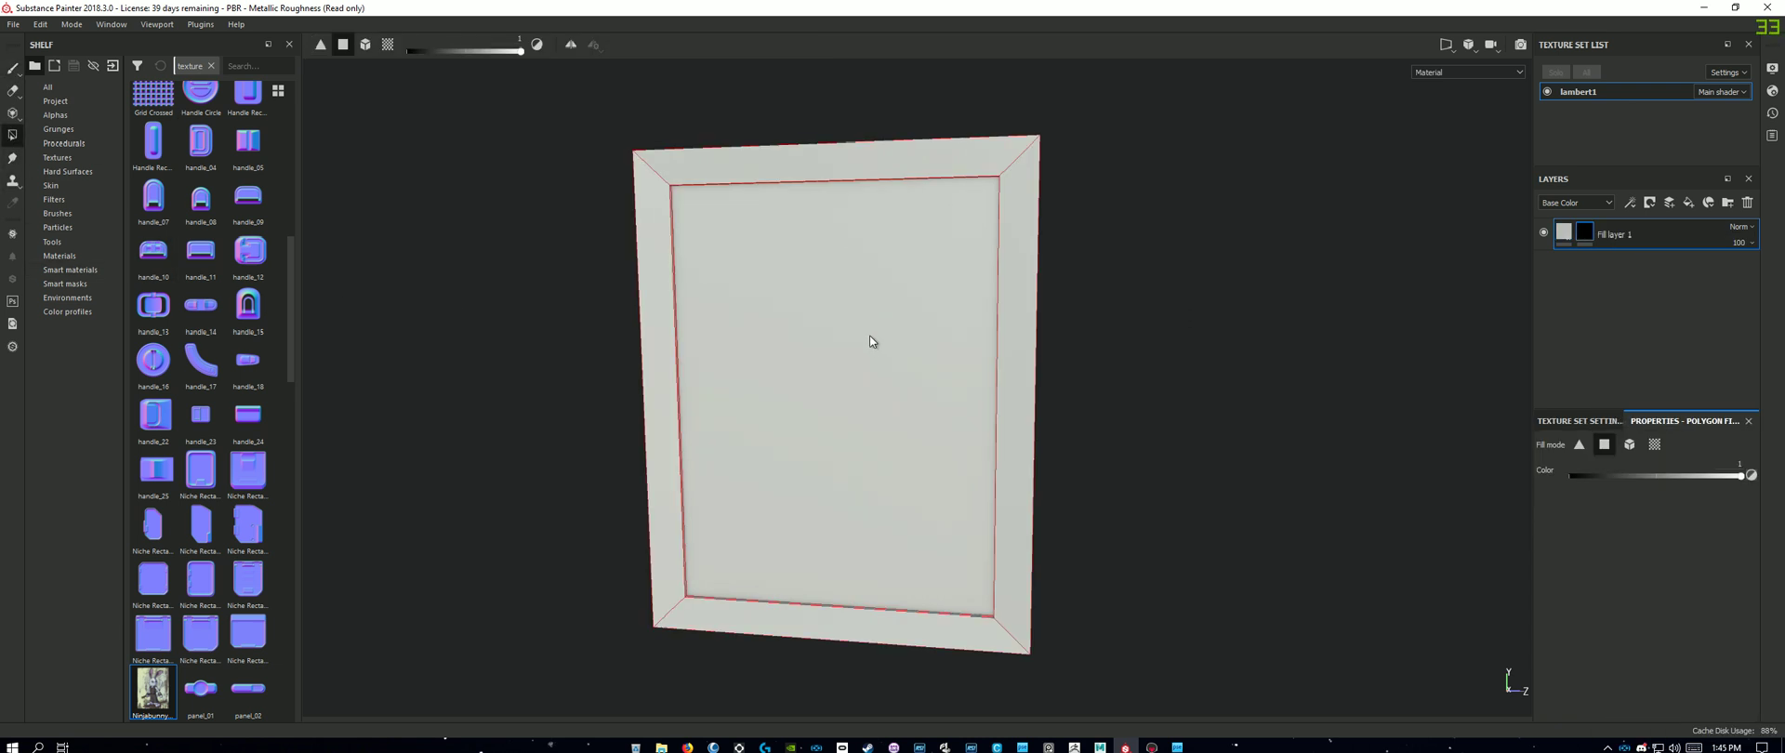
{"action": "left_click", "coordinate": [870, 336]}
{"action": "left_click", "coordinate": [12, 68]}
{"action": "left_click", "coordinate": [1615, 236]}
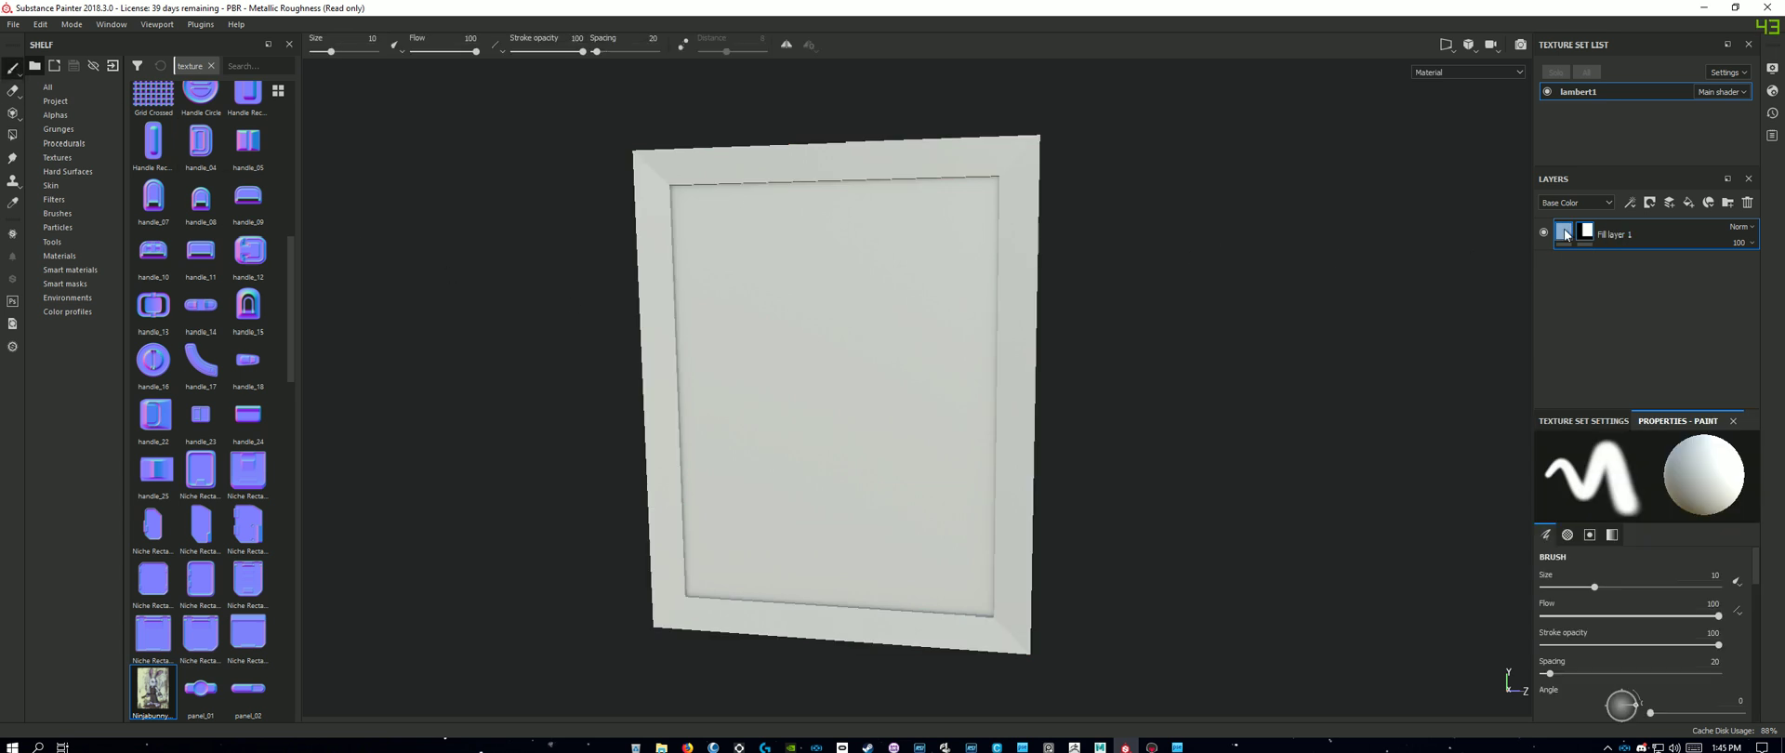
Step: Apply the NinjabunnyVR texture to the fill layer's Base Color and set its UV scale to 1
{"action": "scroll", "coordinate": [1696, 571], "scroll_direction": "down", "scroll_amount": 3}
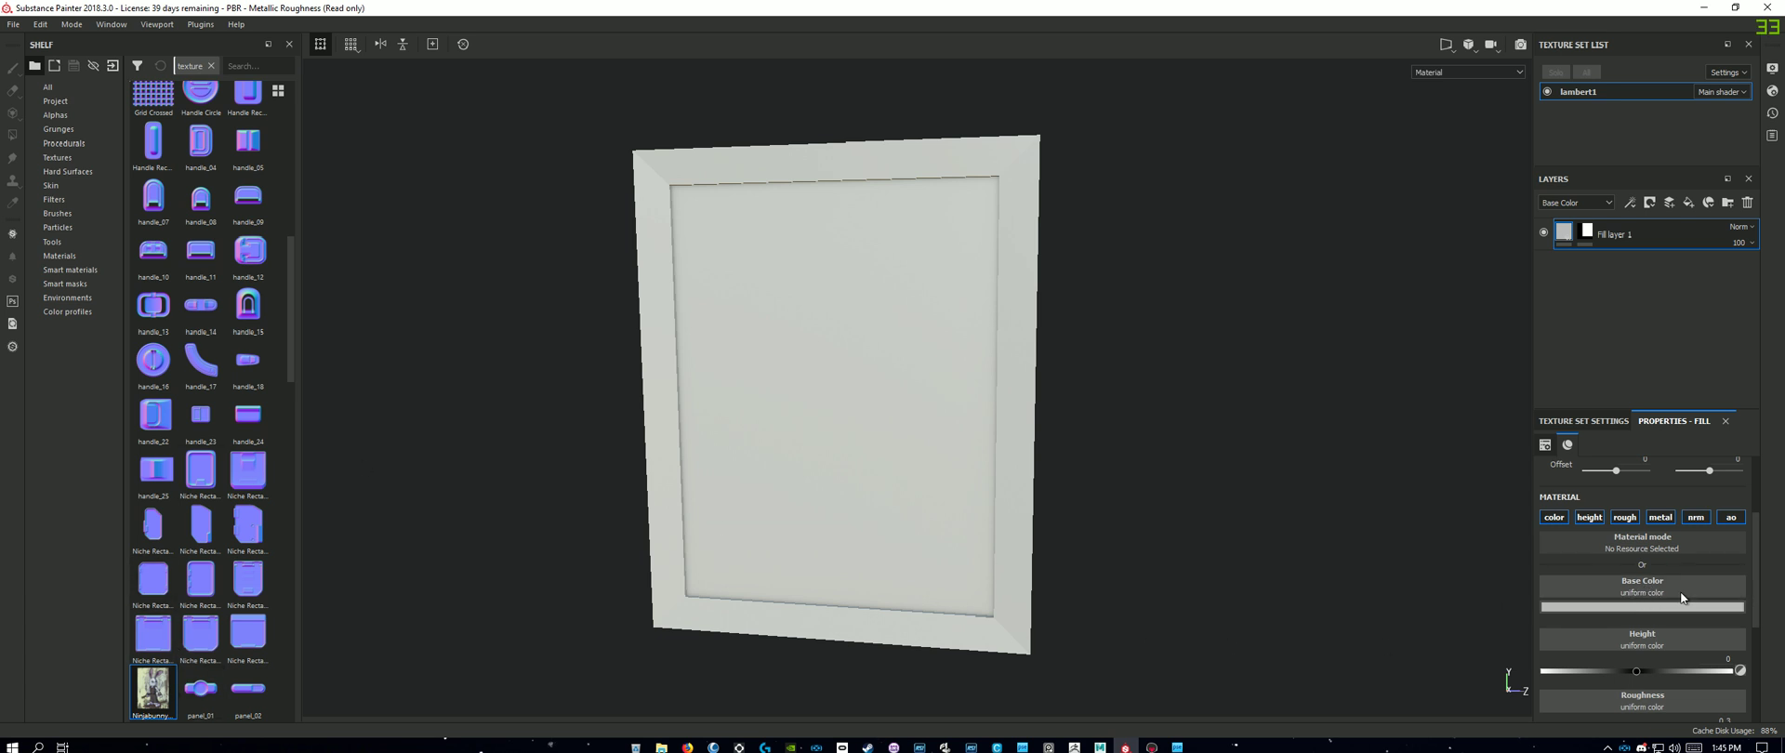
{"action": "left_click_drag", "start_coordinate": [1654, 562], "coordinate": [1681, 584]}
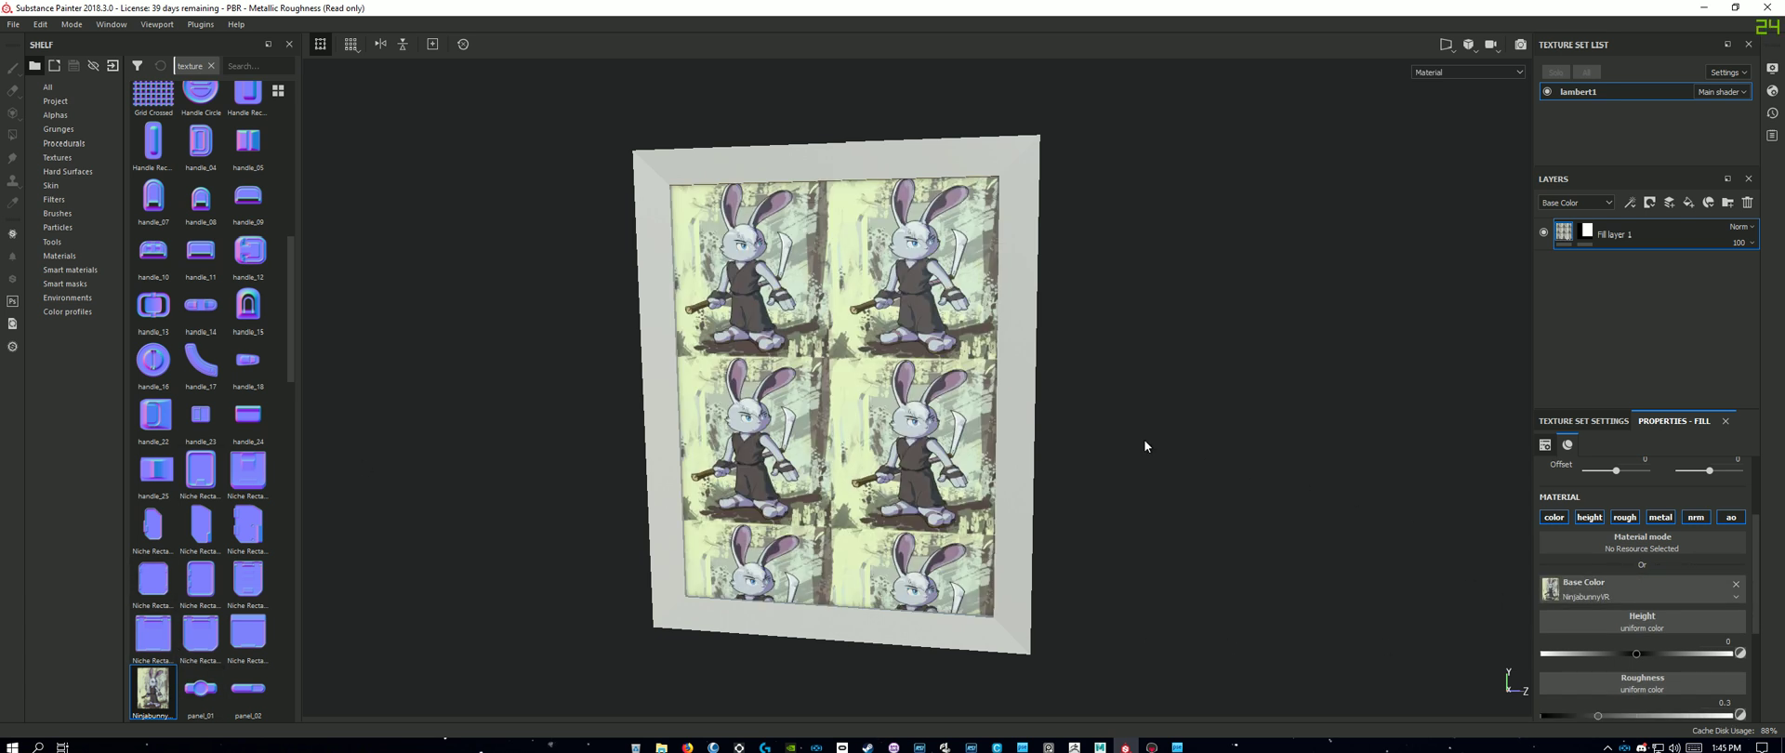
{"action": "scroll", "coordinate": [1655, 506], "scroll_direction": "up", "scroll_amount": 3}
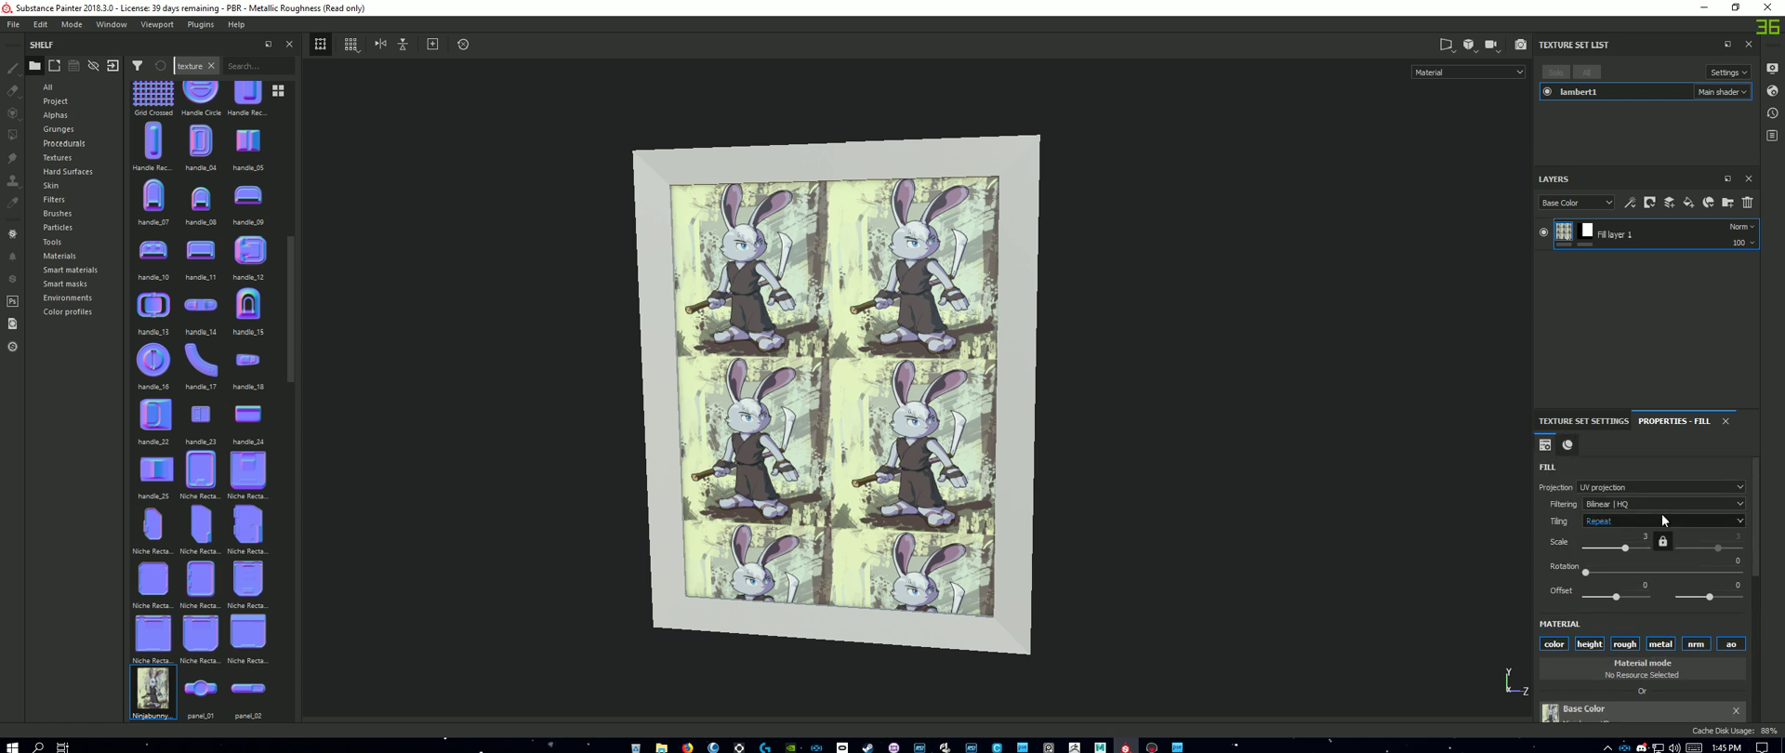
{"action": "left_click_drag", "start_coordinate": [1271, 503], "coordinate": [1222, 503], "text": "alt"}
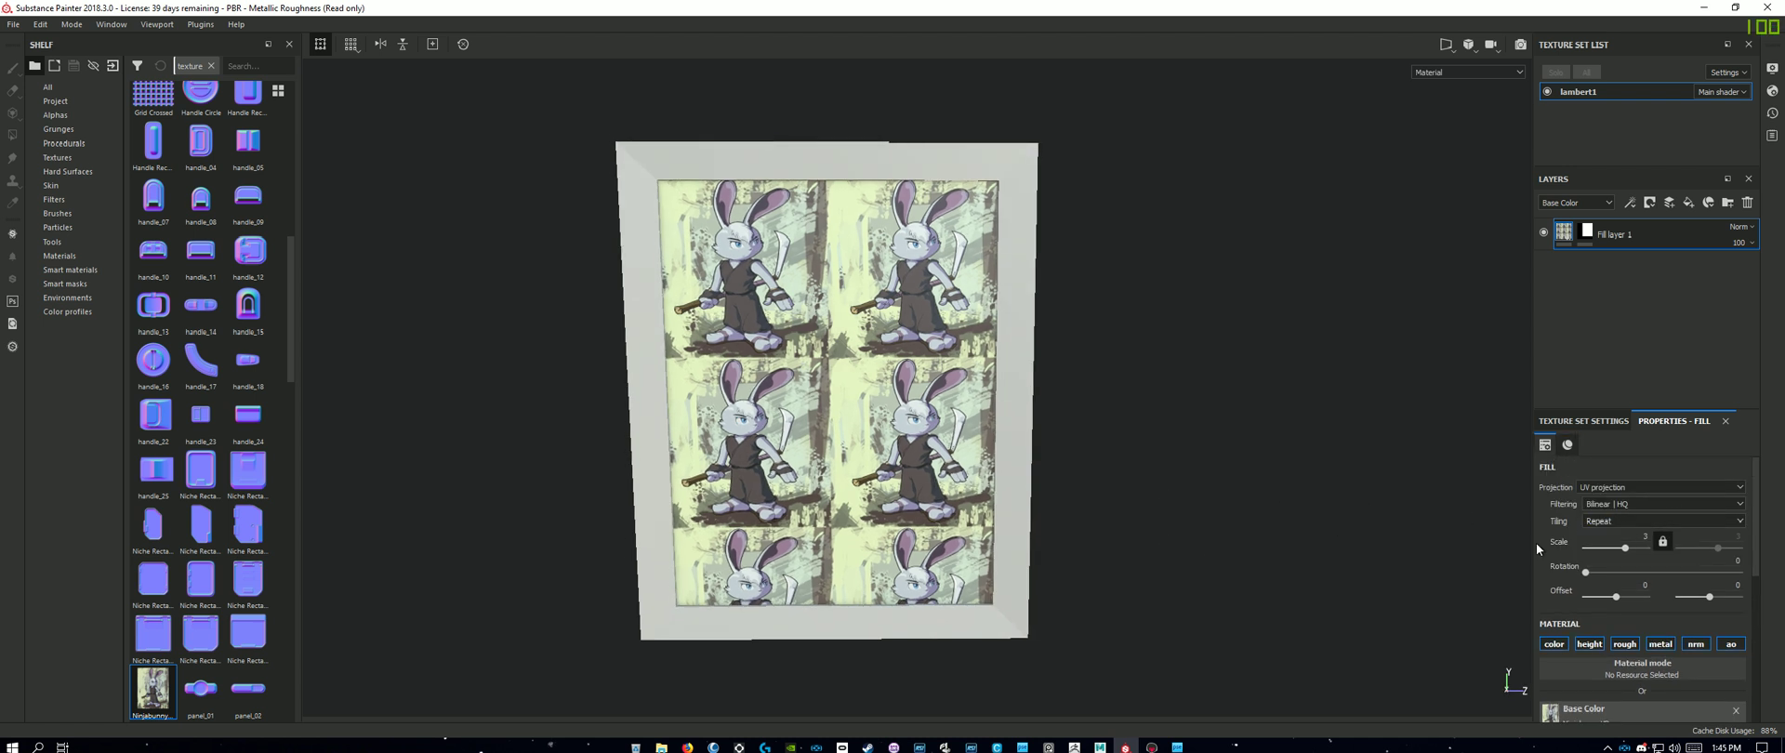
{"action": "double_click", "coordinate": [1627, 538]}
{"action": "type", "text": "1"}
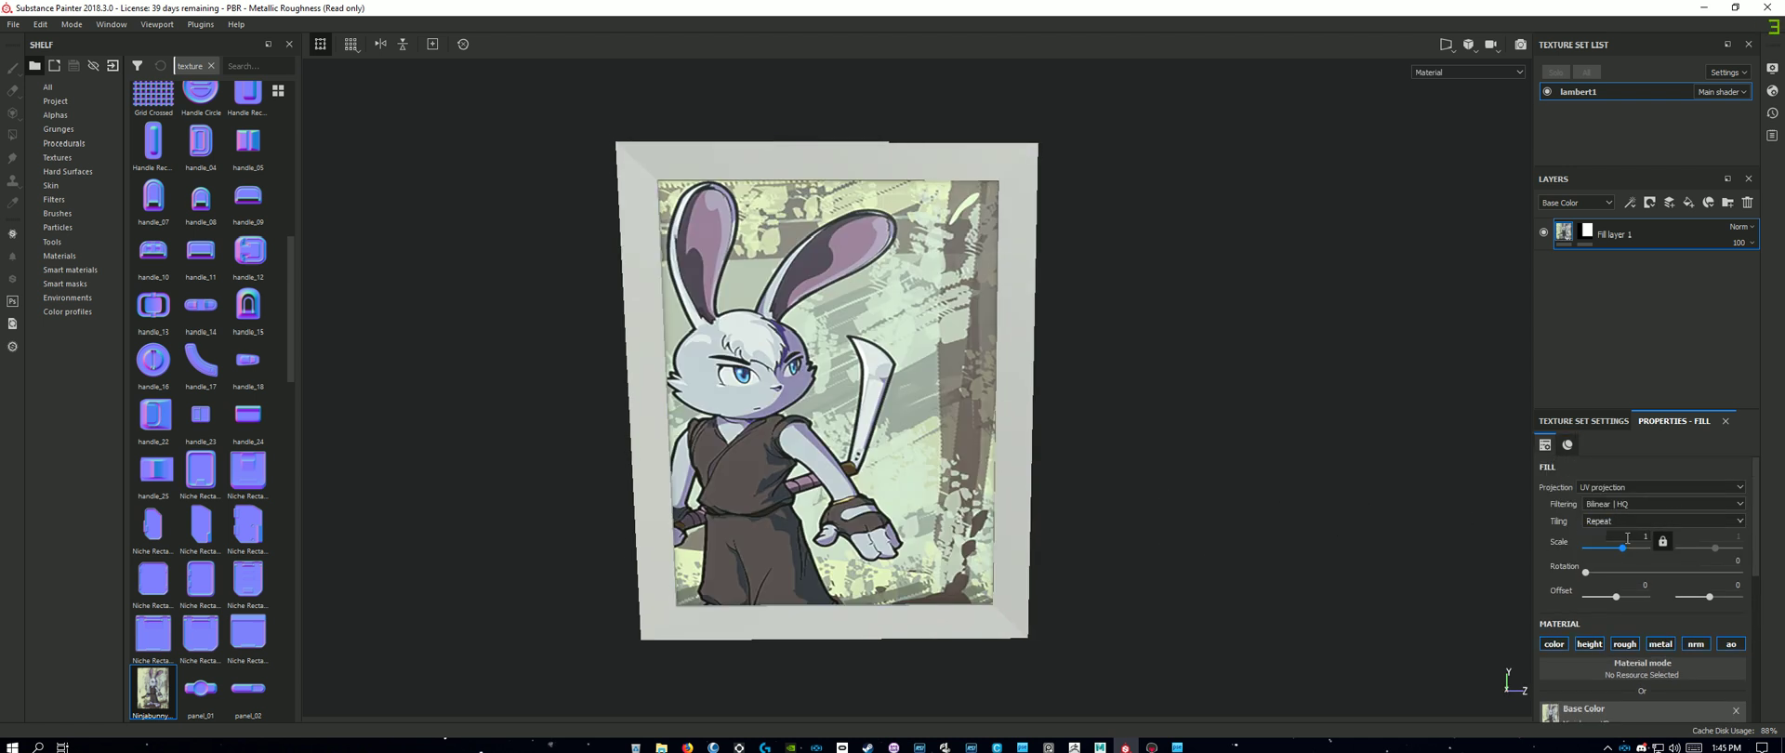
{"action": "key", "text": "Return"}
{"action": "scroll", "coordinate": [1659, 567], "scroll_direction": "down", "scroll_amount": 3}
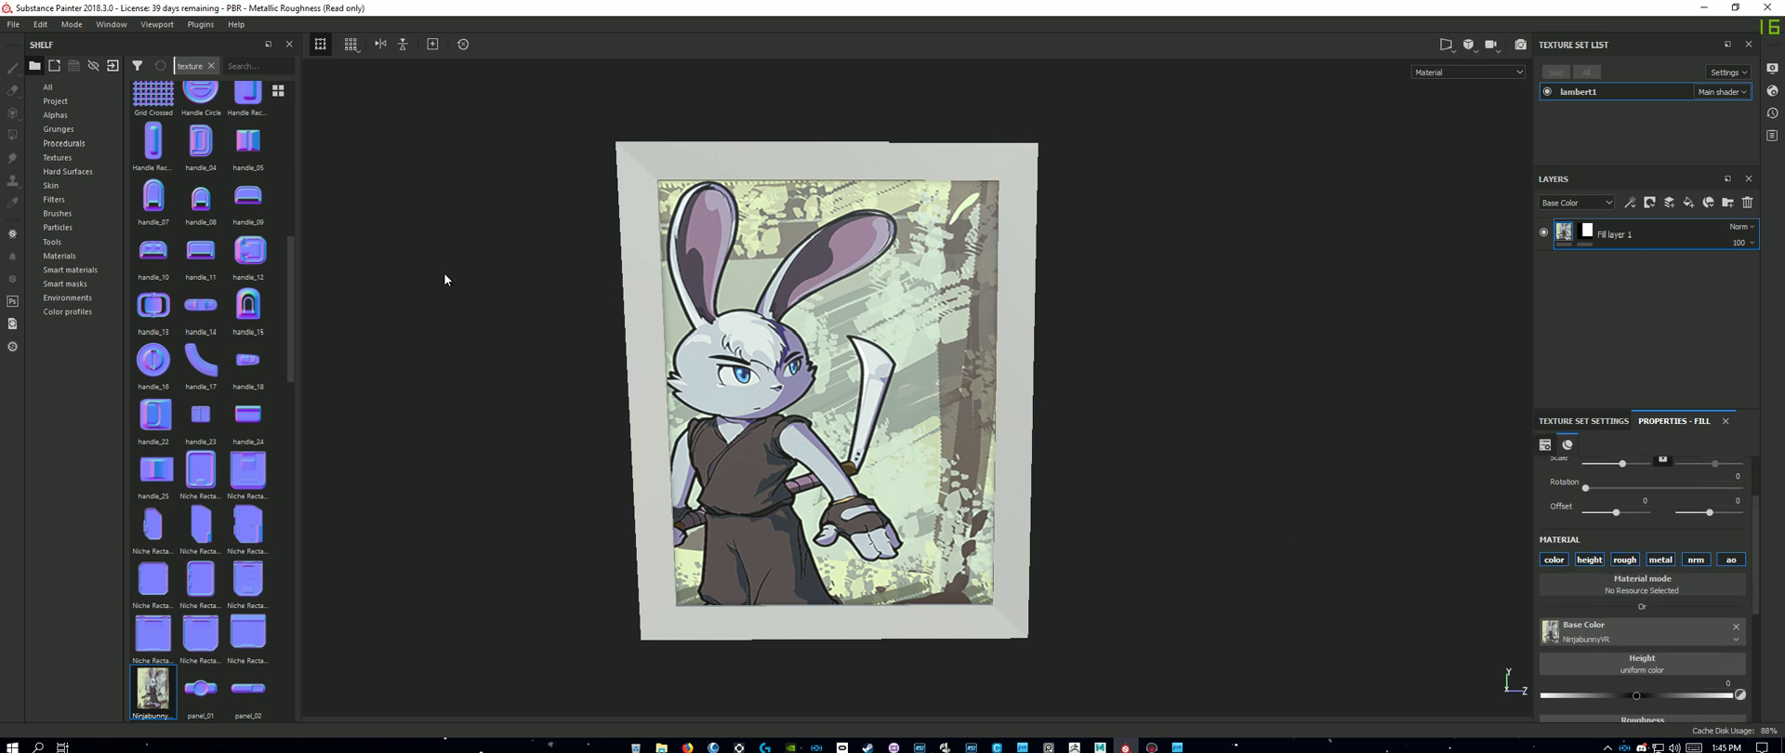
Step: Import NinjabunnyVR.psd from the desktop as a texture resource and show the project's resources in the shelf
{"action": "left_click", "coordinate": [13, 24]}
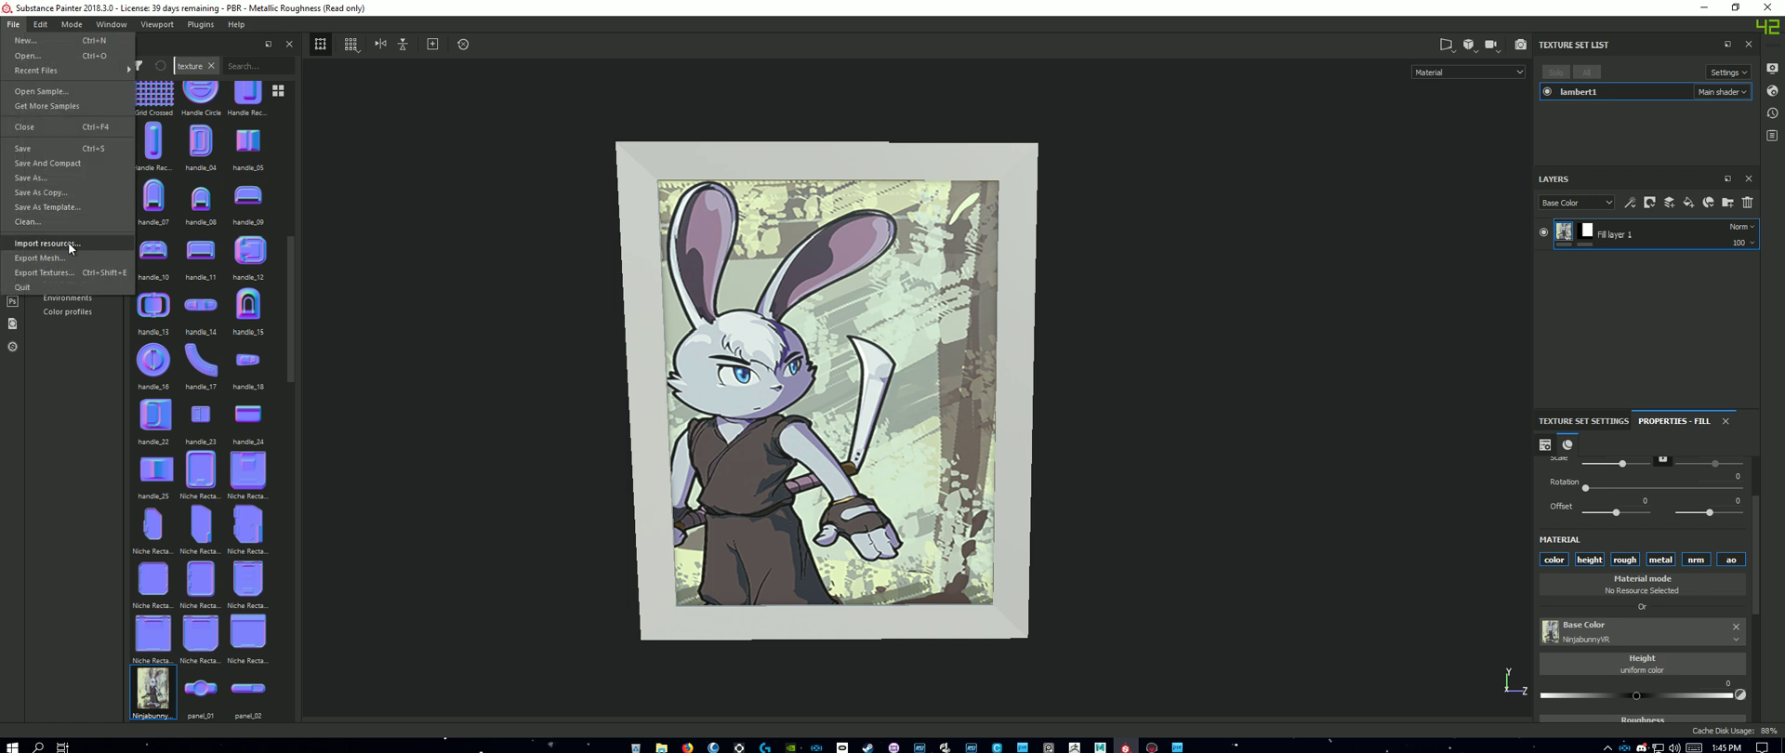
{"action": "left_click", "coordinate": [69, 242]}
{"action": "left_click", "coordinate": [964, 188]}
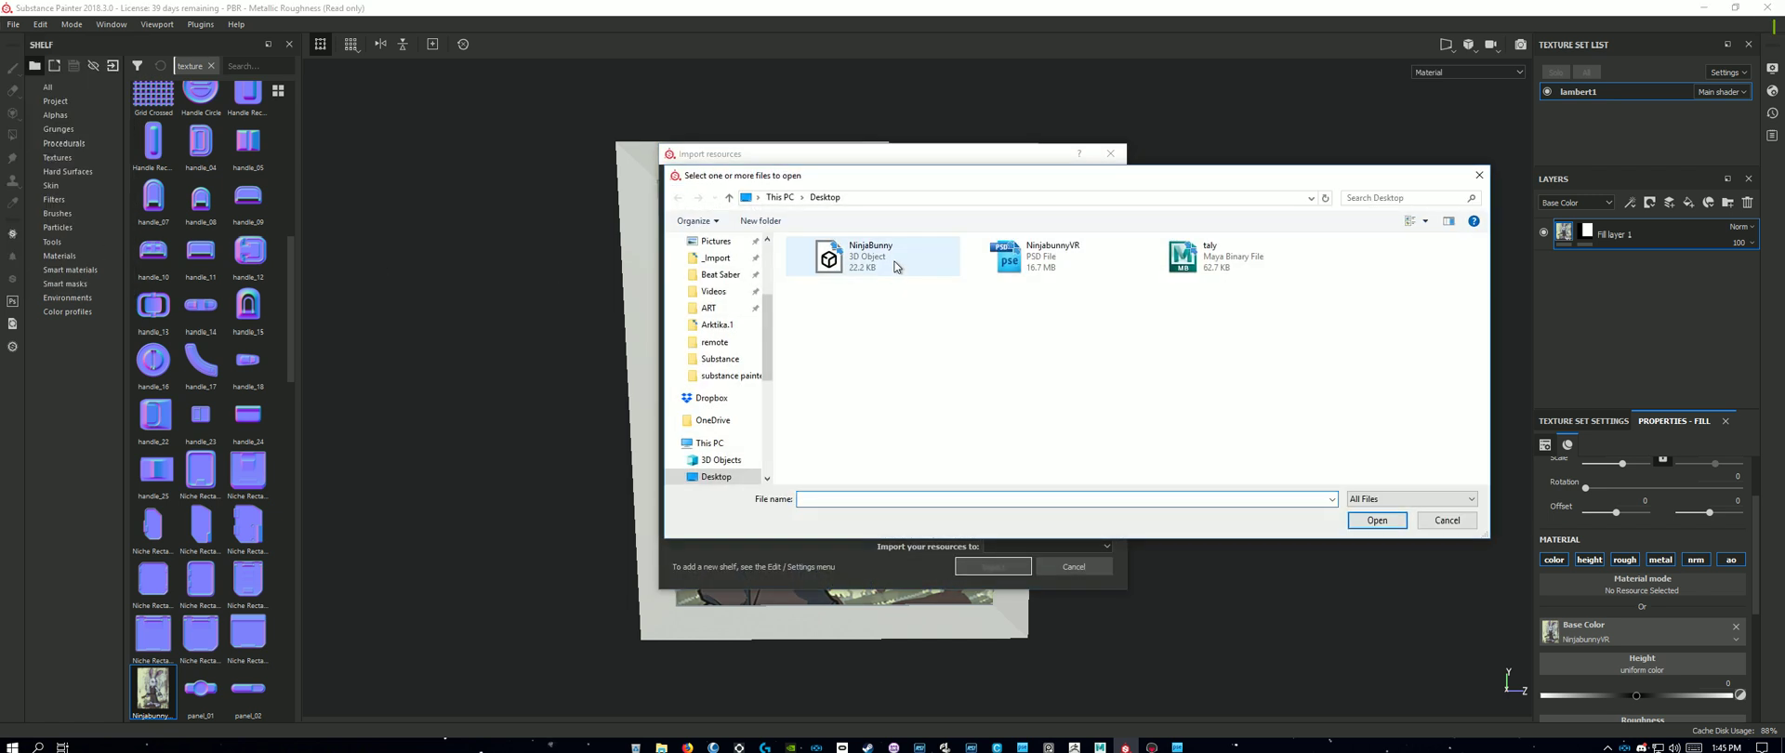
{"action": "left_click", "coordinate": [1048, 267]}
{"action": "double_click", "coordinate": [1048, 267]}
{"action": "left_click", "coordinate": [1097, 227]}
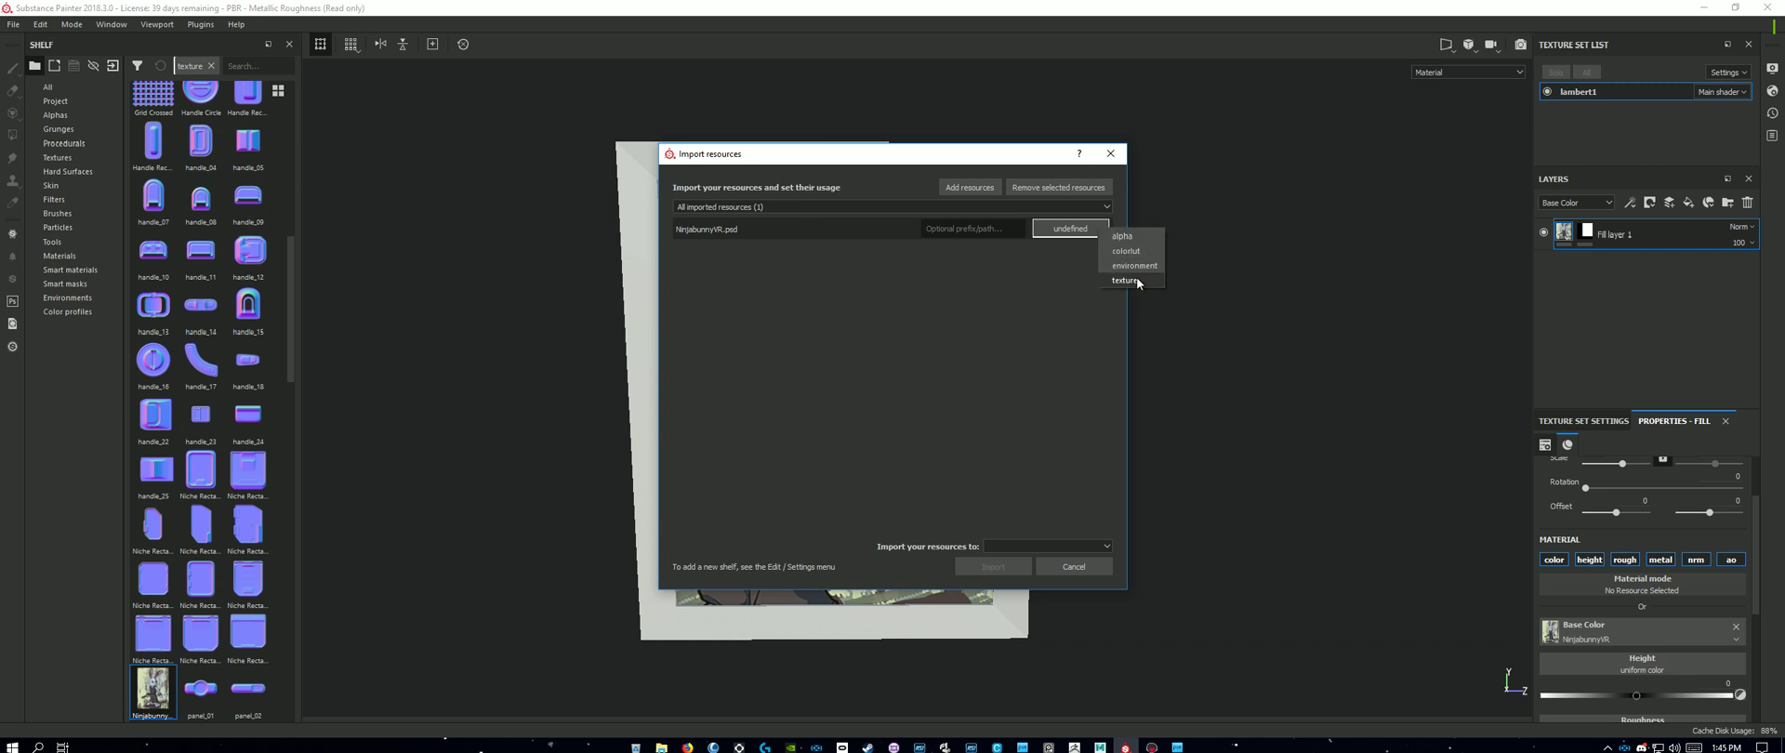
{"action": "left_click", "coordinate": [1034, 546]}
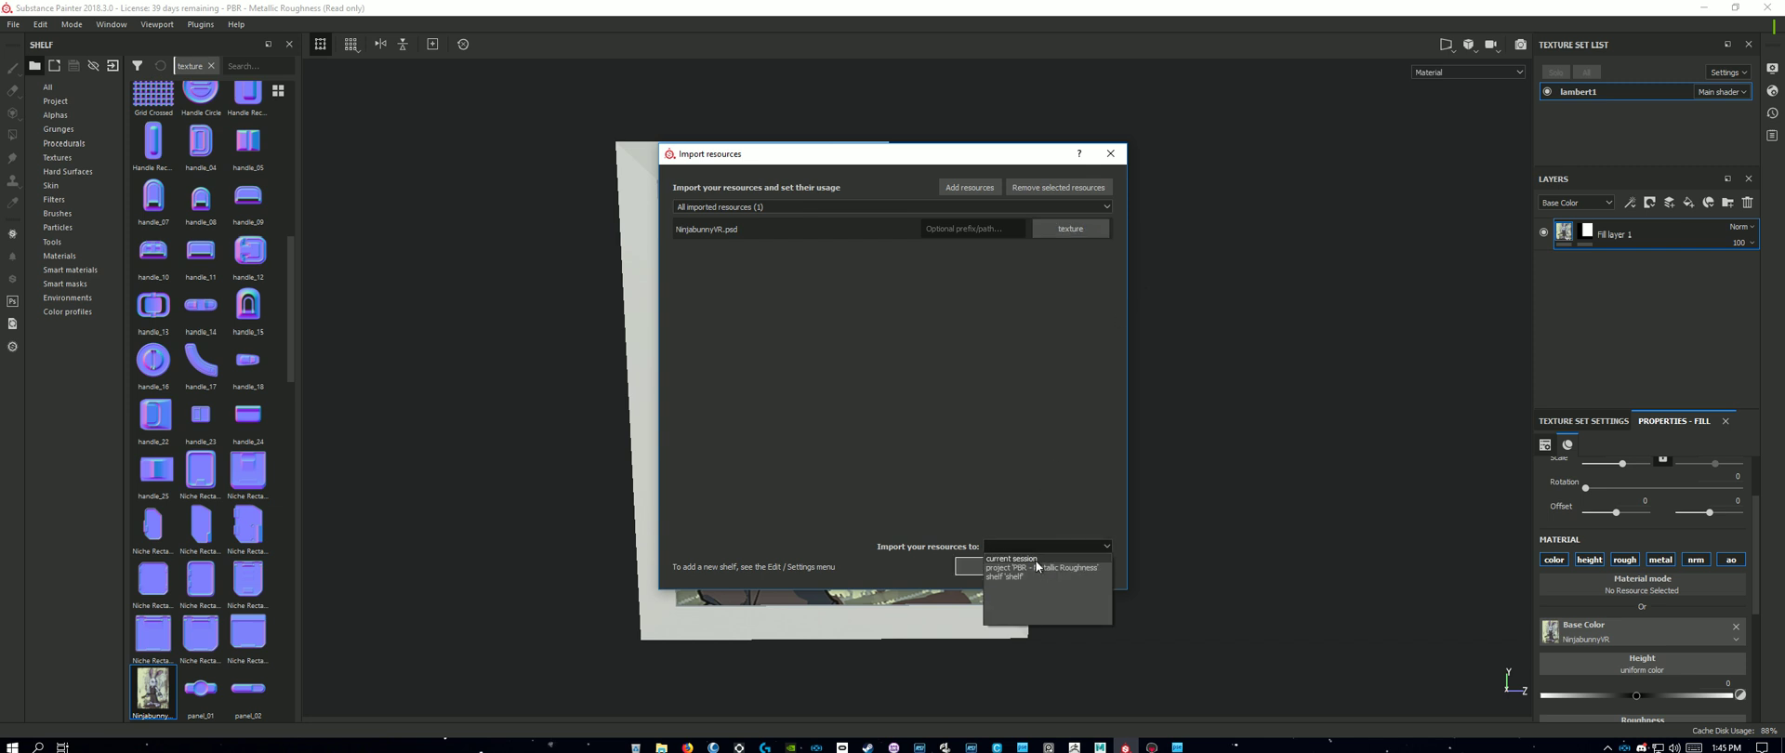
{"action": "left_click", "coordinate": [1032, 561]}
{"action": "left_click", "coordinate": [1013, 566]}
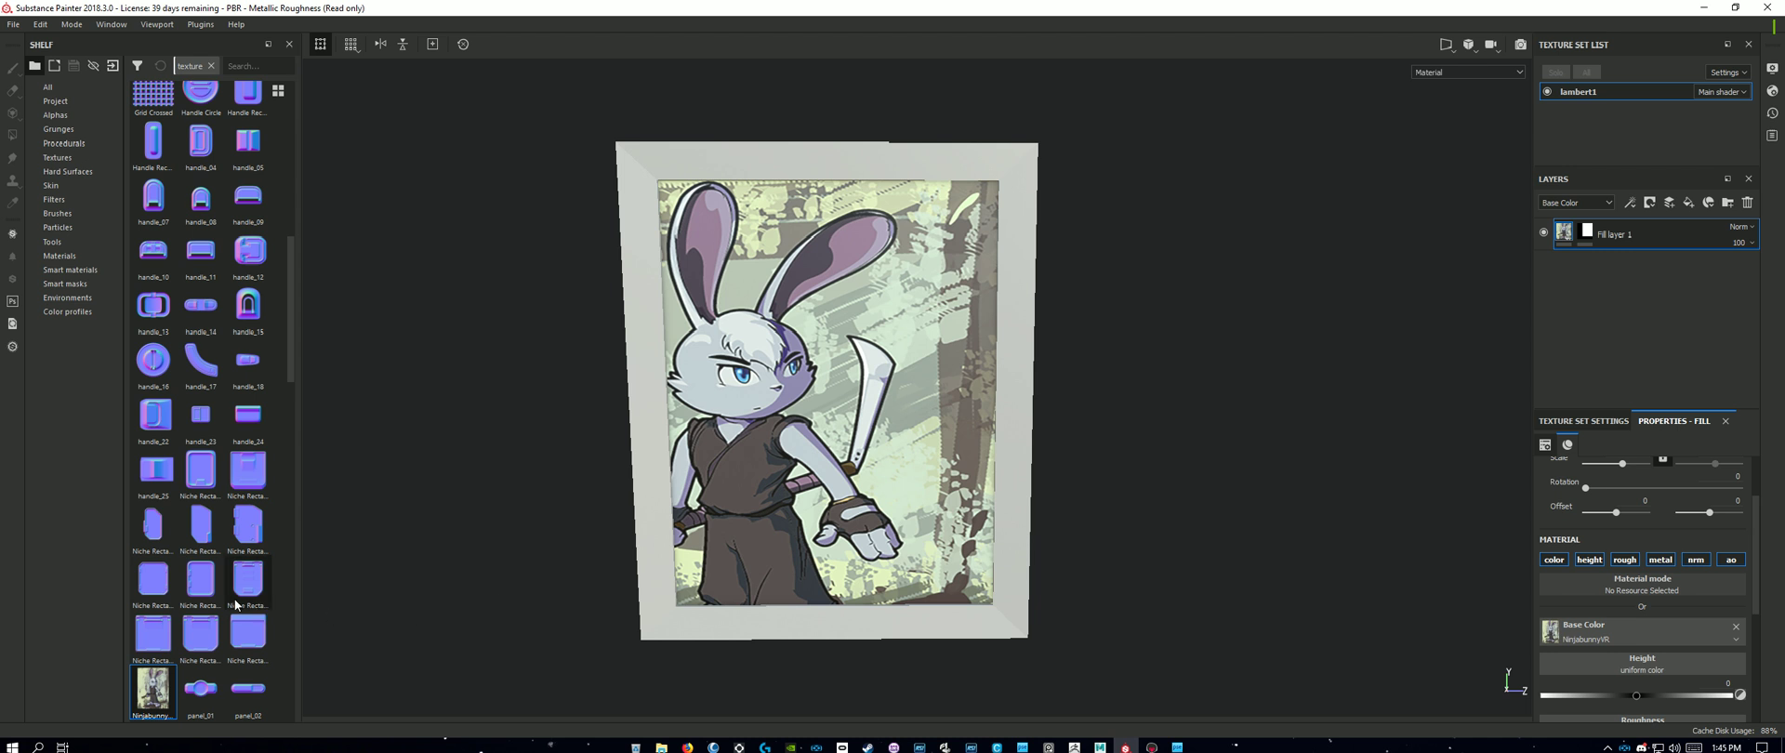
{"action": "scroll", "coordinate": [158, 273], "scroll_direction": "down", "scroll_amount": 3}
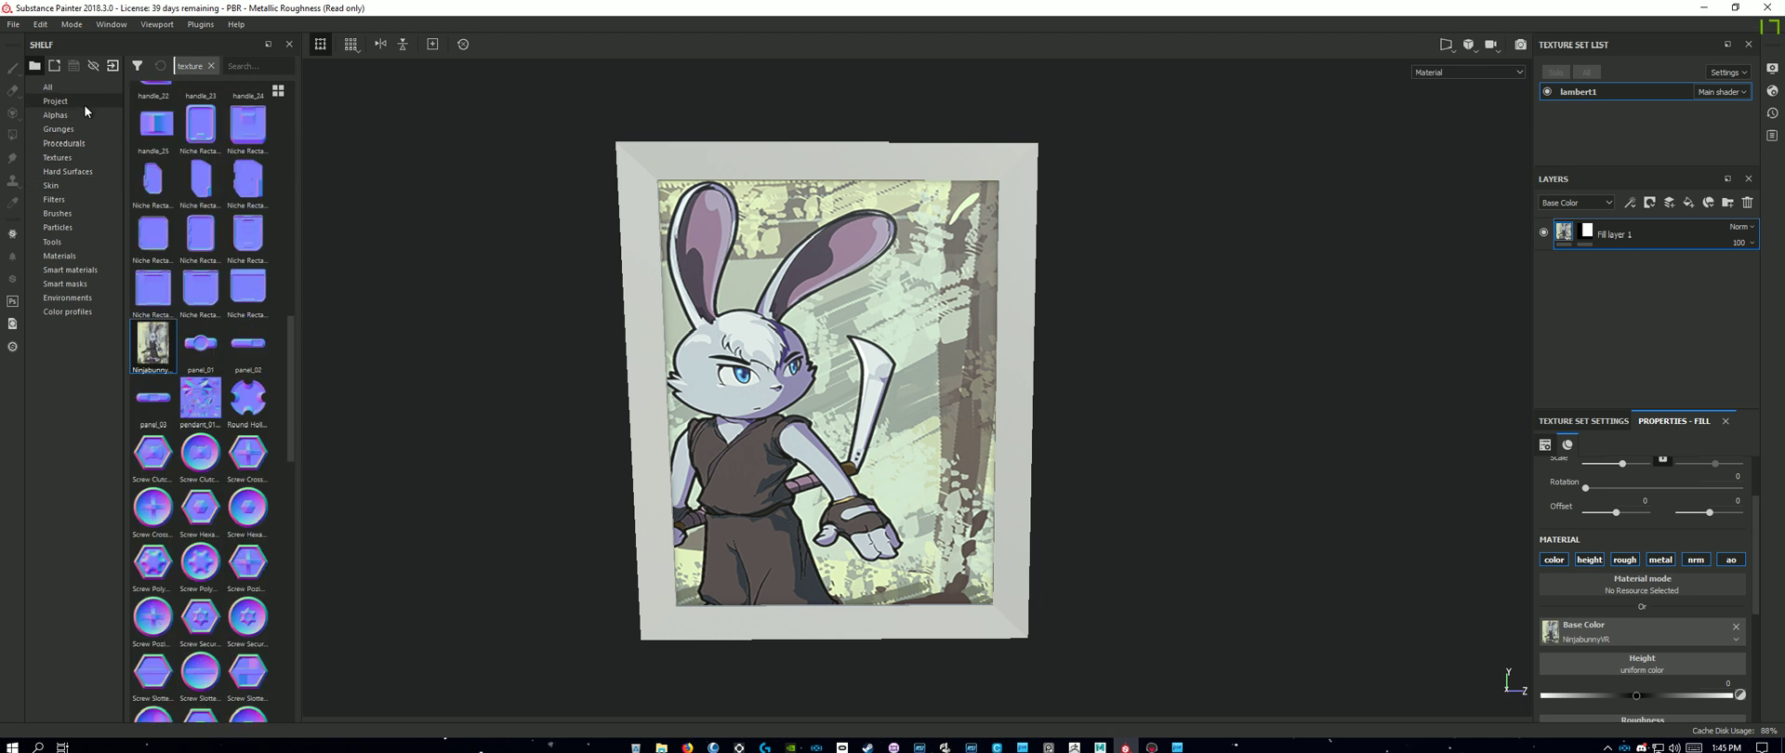
{"action": "left_click", "coordinate": [55, 100]}
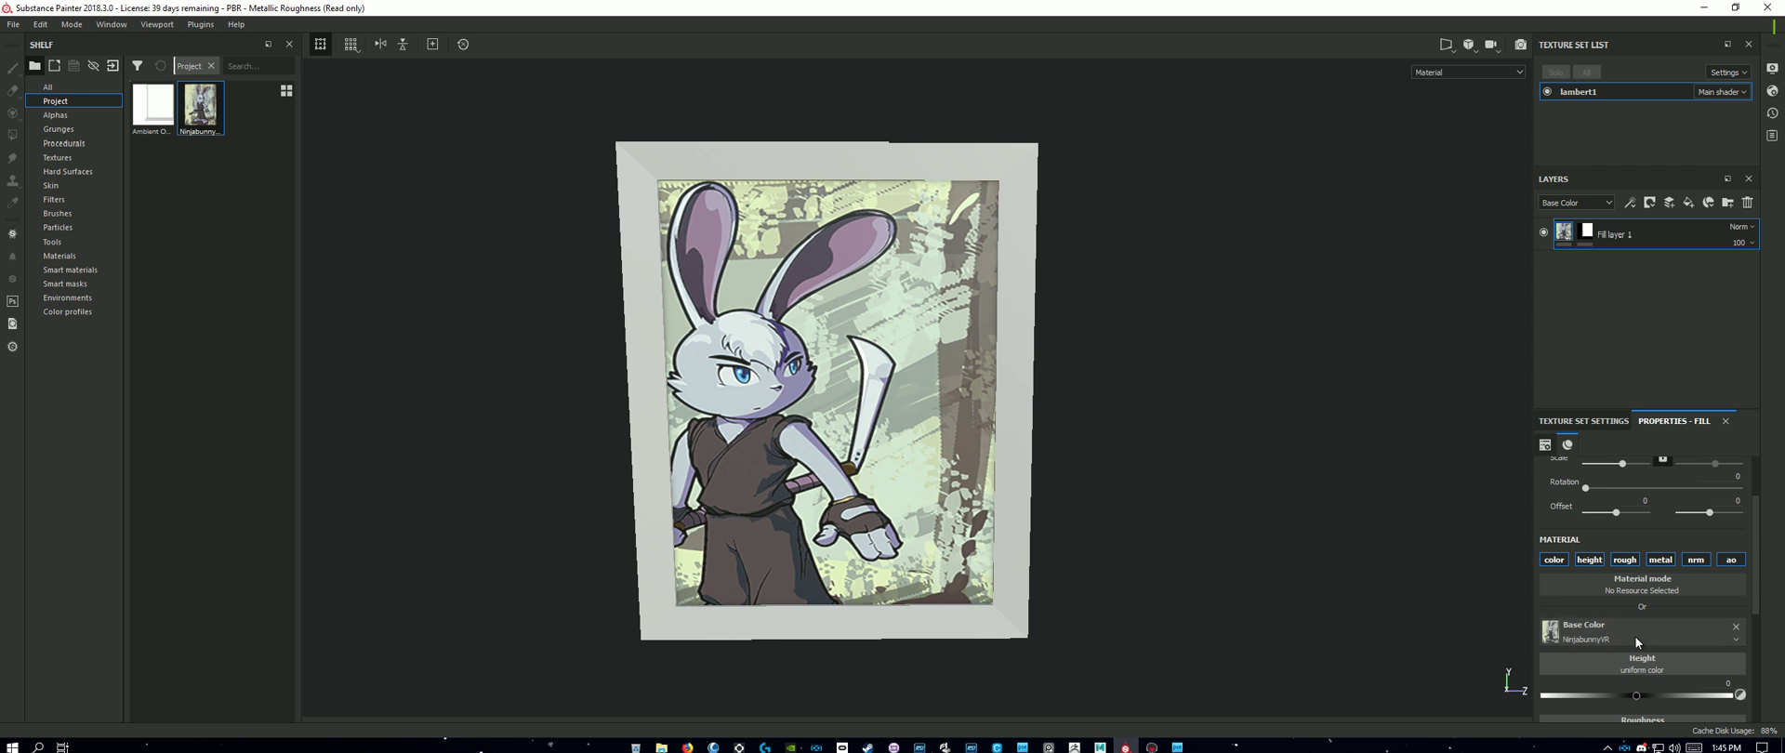
Step: Try Tri-planar projection on the fill layer and return it to UV projection
{"action": "scroll", "coordinate": [1662, 533], "scroll_direction": "up", "scroll_amount": 2}
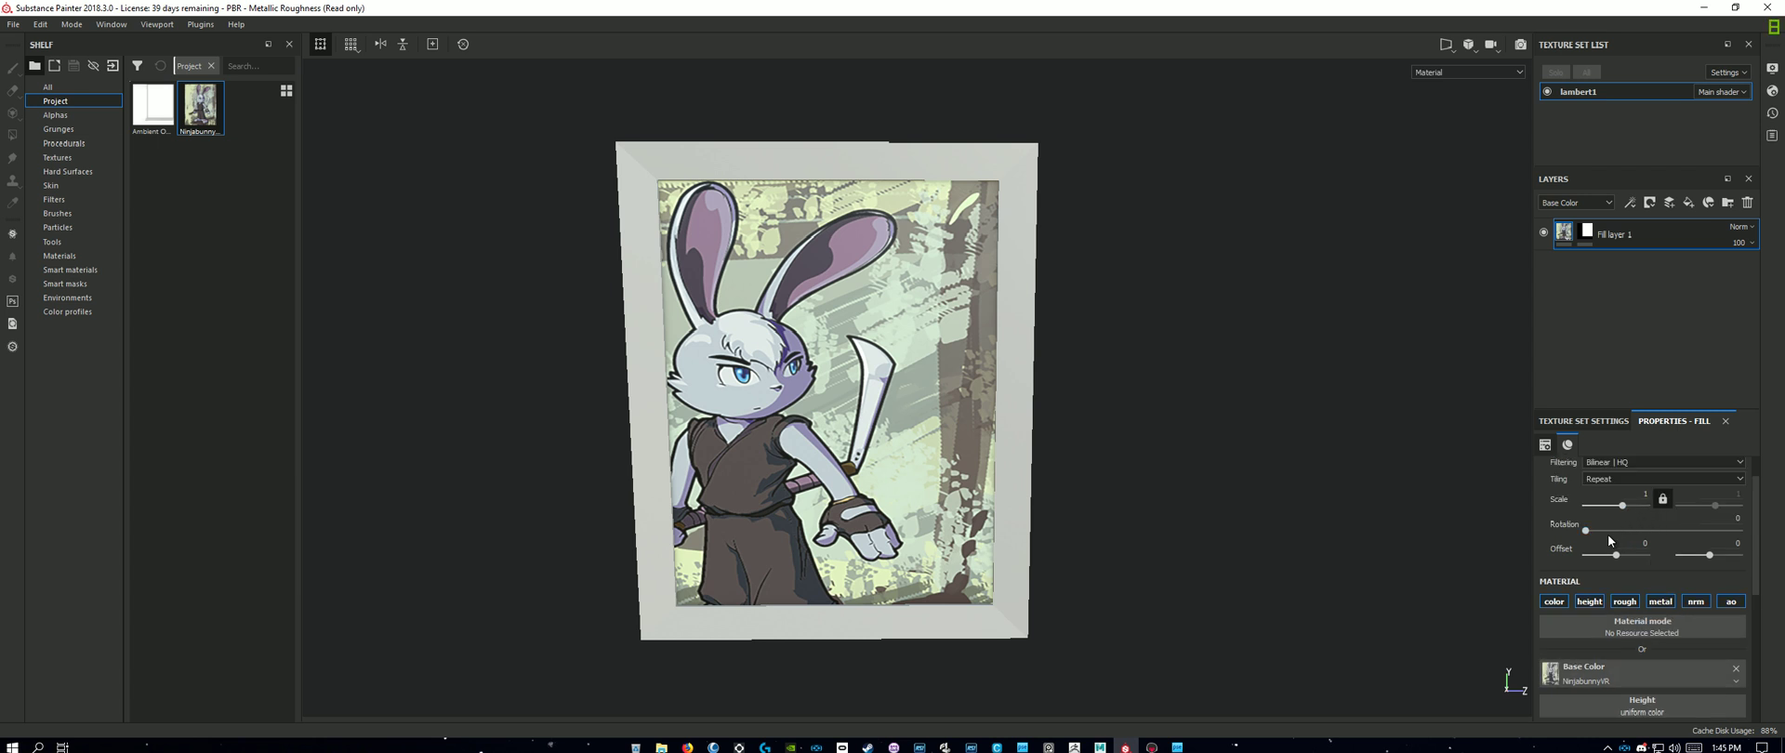
{"action": "scroll", "coordinate": [1639, 522], "scroll_direction": "up", "scroll_amount": 2}
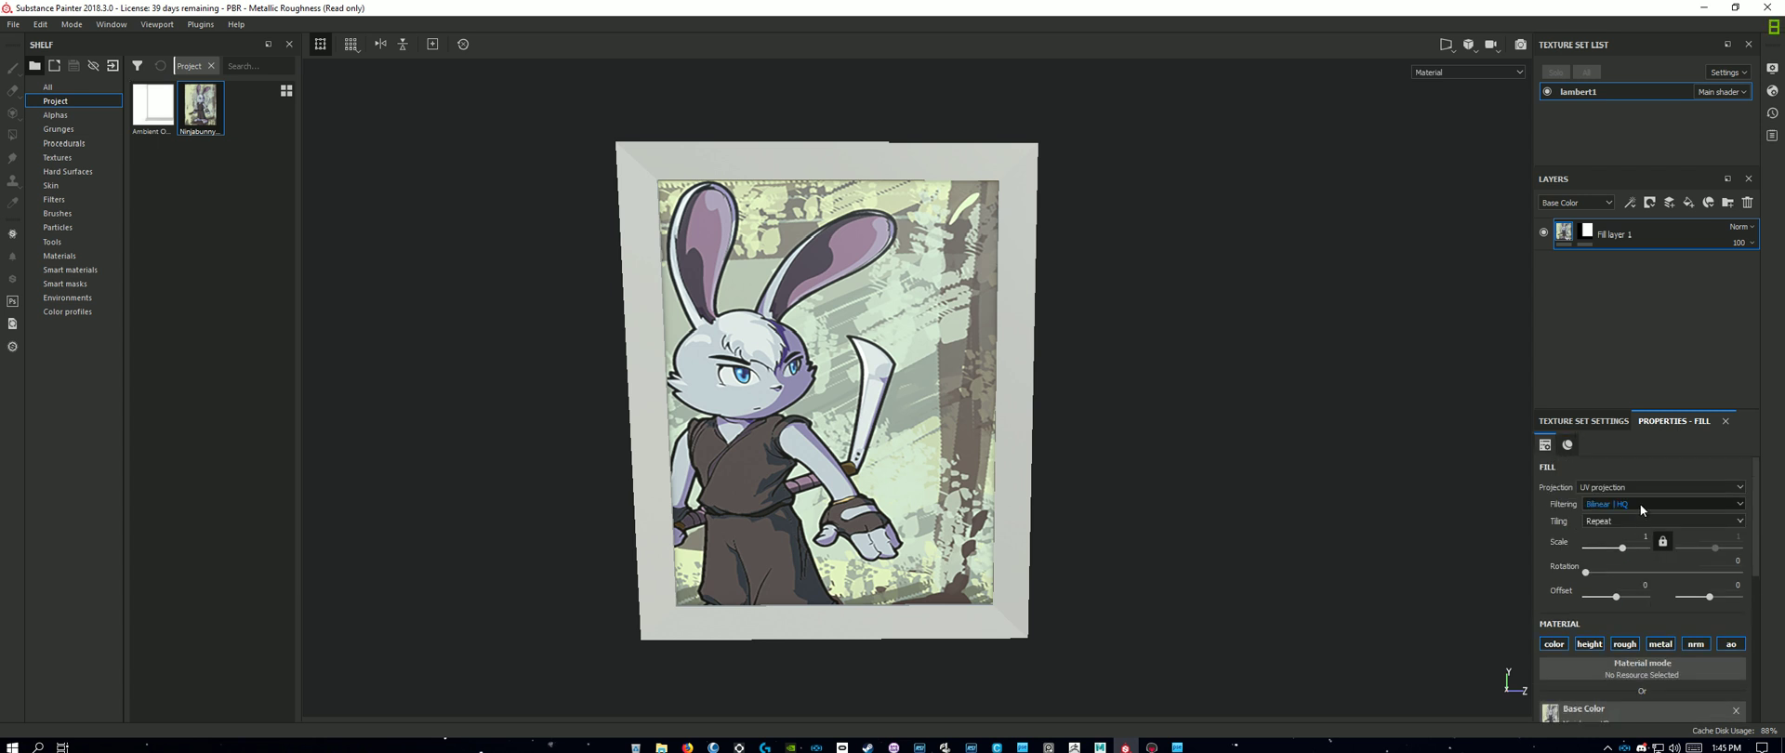
{"action": "left_click", "coordinate": [1634, 489]}
{"action": "left_click", "coordinate": [1641, 510]}
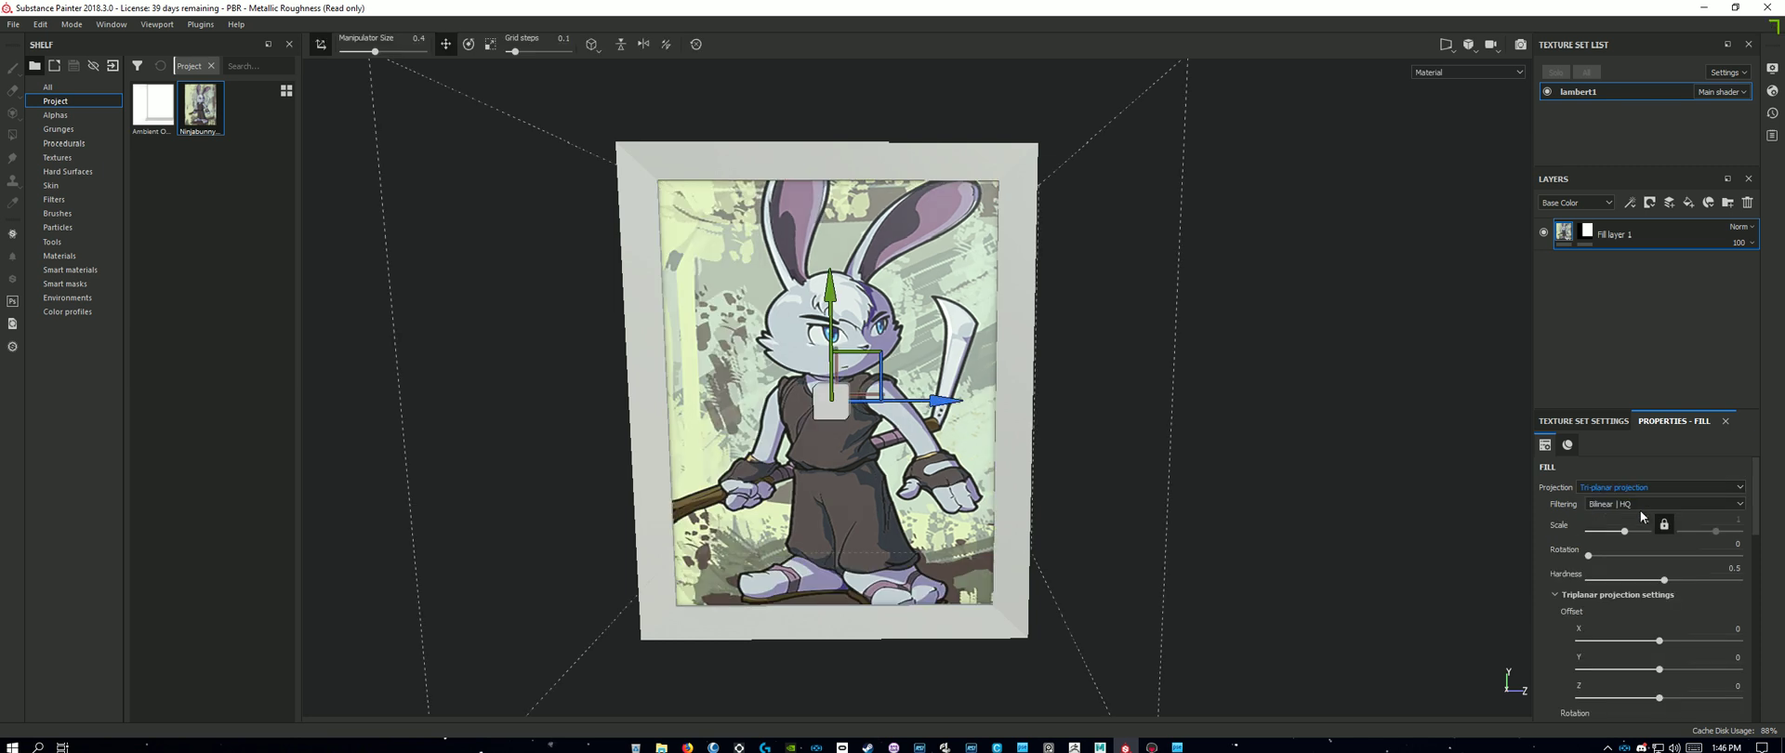
{"action": "mouse_move", "coordinate": [1310, 567]}
{"action": "left_mouse_down", "text": "alt"}
{"action": "mouse_move", "coordinate": [1335, 586]}
{"action": "mouse_move", "coordinate": [1287, 522]}
{"action": "mouse_move", "coordinate": [1142, 533]}
{"action": "mouse_move", "coordinate": [1074, 573]}
{"action": "mouse_move", "coordinate": [1287, 565]}
{"action": "left_mouse_up", "text": "alt"}
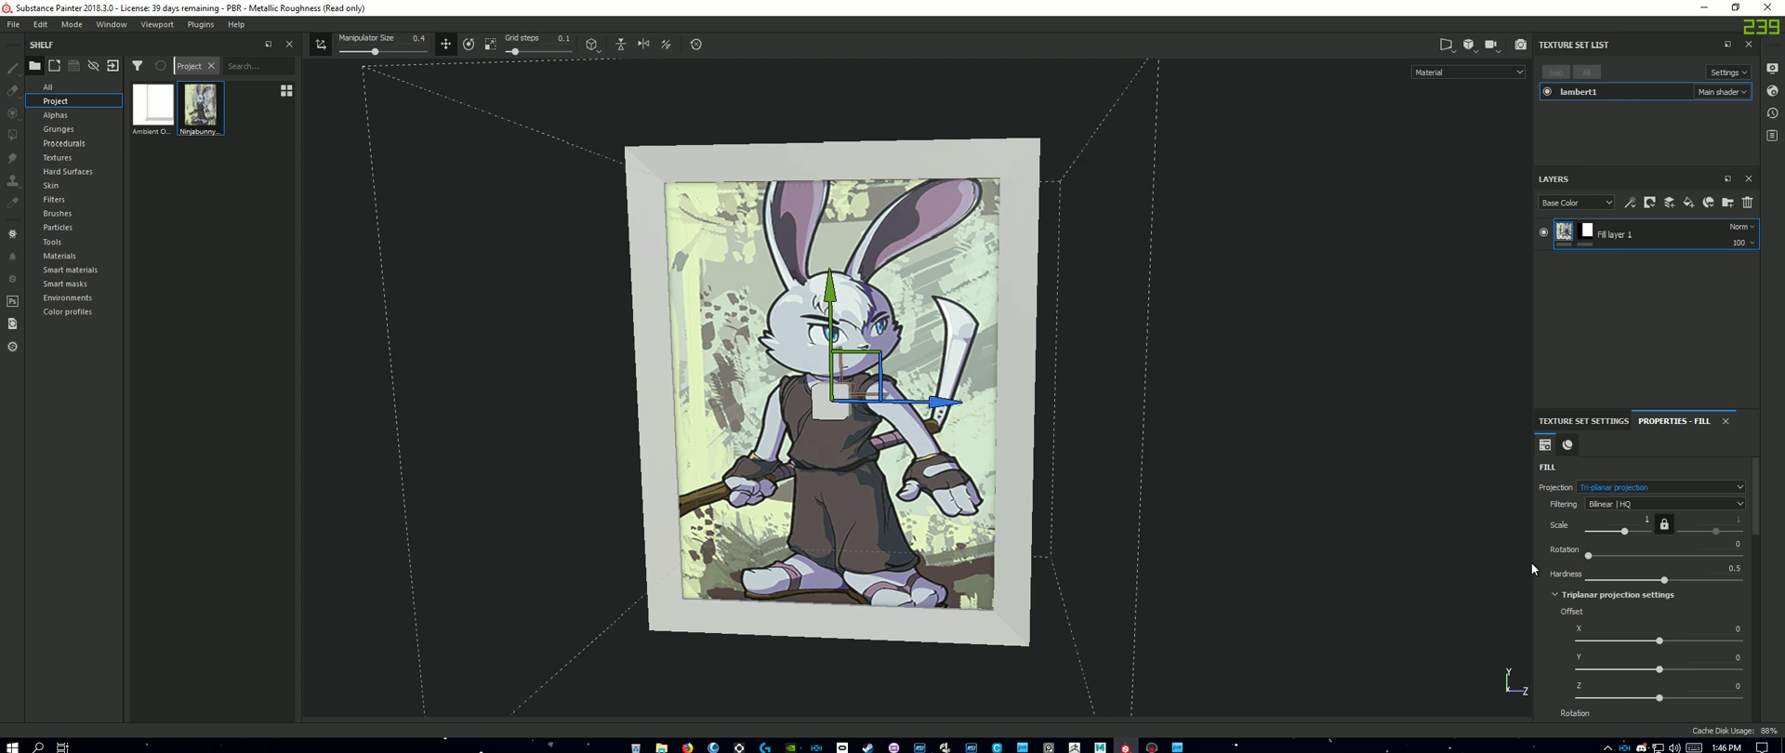
{"action": "left_click", "coordinate": [1641, 488]}
{"action": "left_click", "coordinate": [1641, 500]}
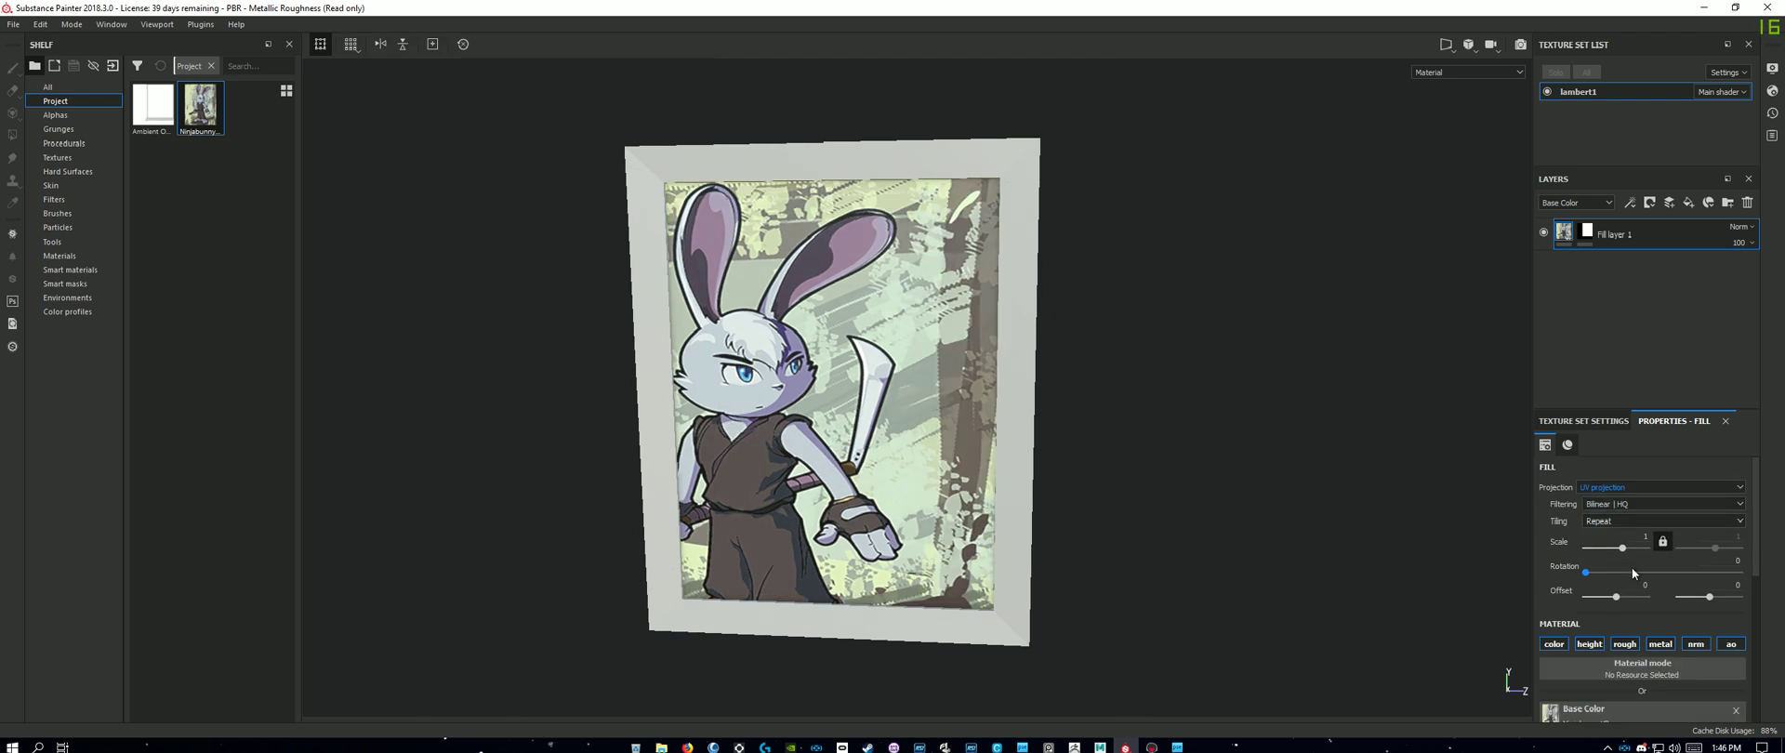
Step: Set the bunny fill's scale to 1.2 and its offset to about 0.28 horizontally and 0.08 vertically
{"action": "left_click", "coordinate": [1629, 538]}
{"action": "type", "text": "2"}
{"action": "key", "text": "Return"}
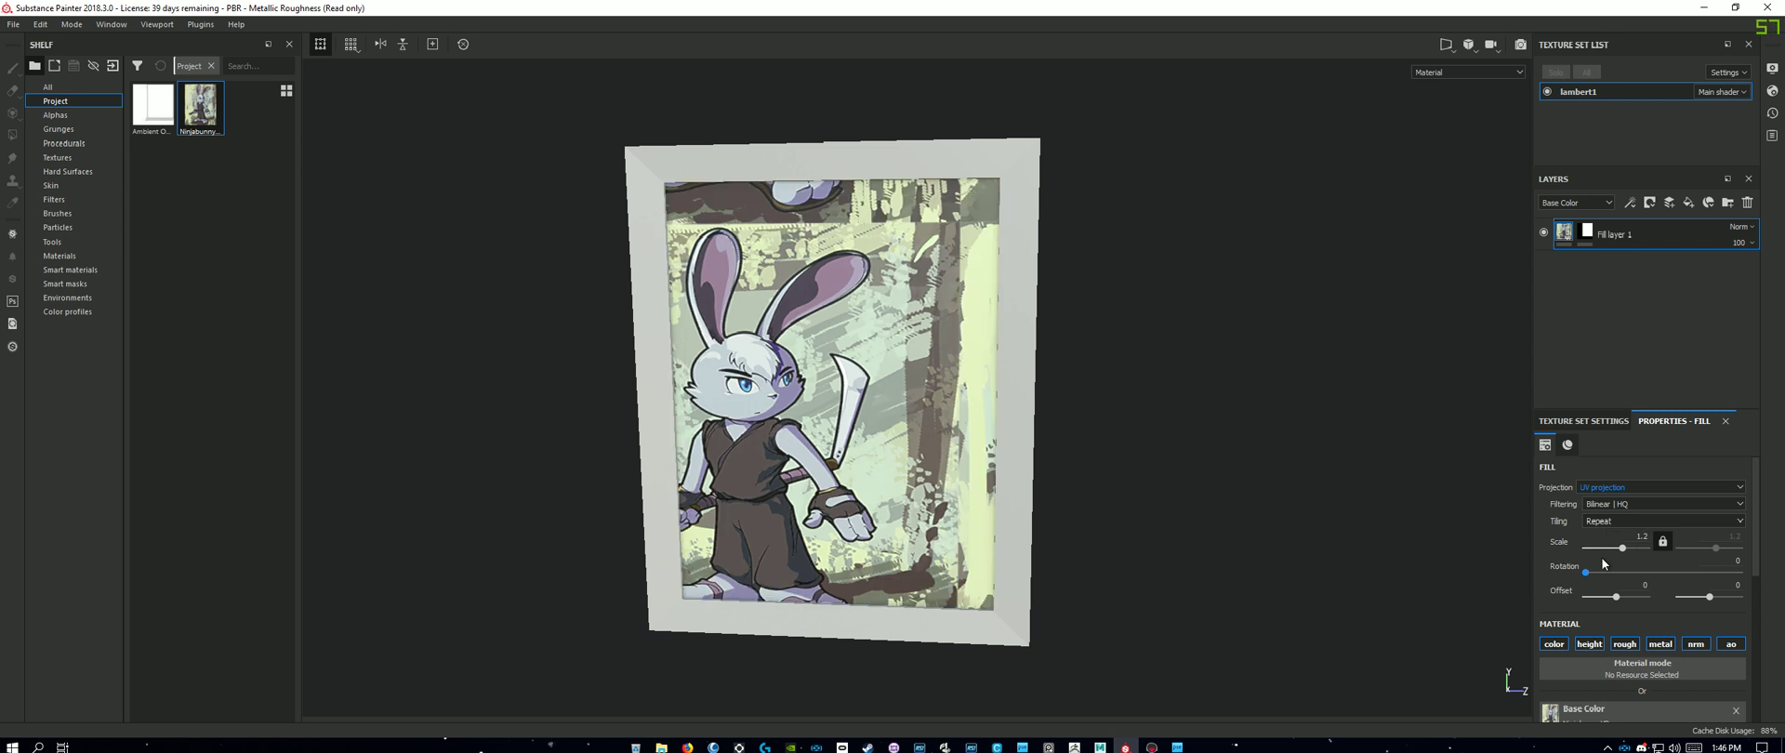
{"action": "left_click_drag", "start_coordinate": [1711, 602], "coordinate": [1619, 608]}
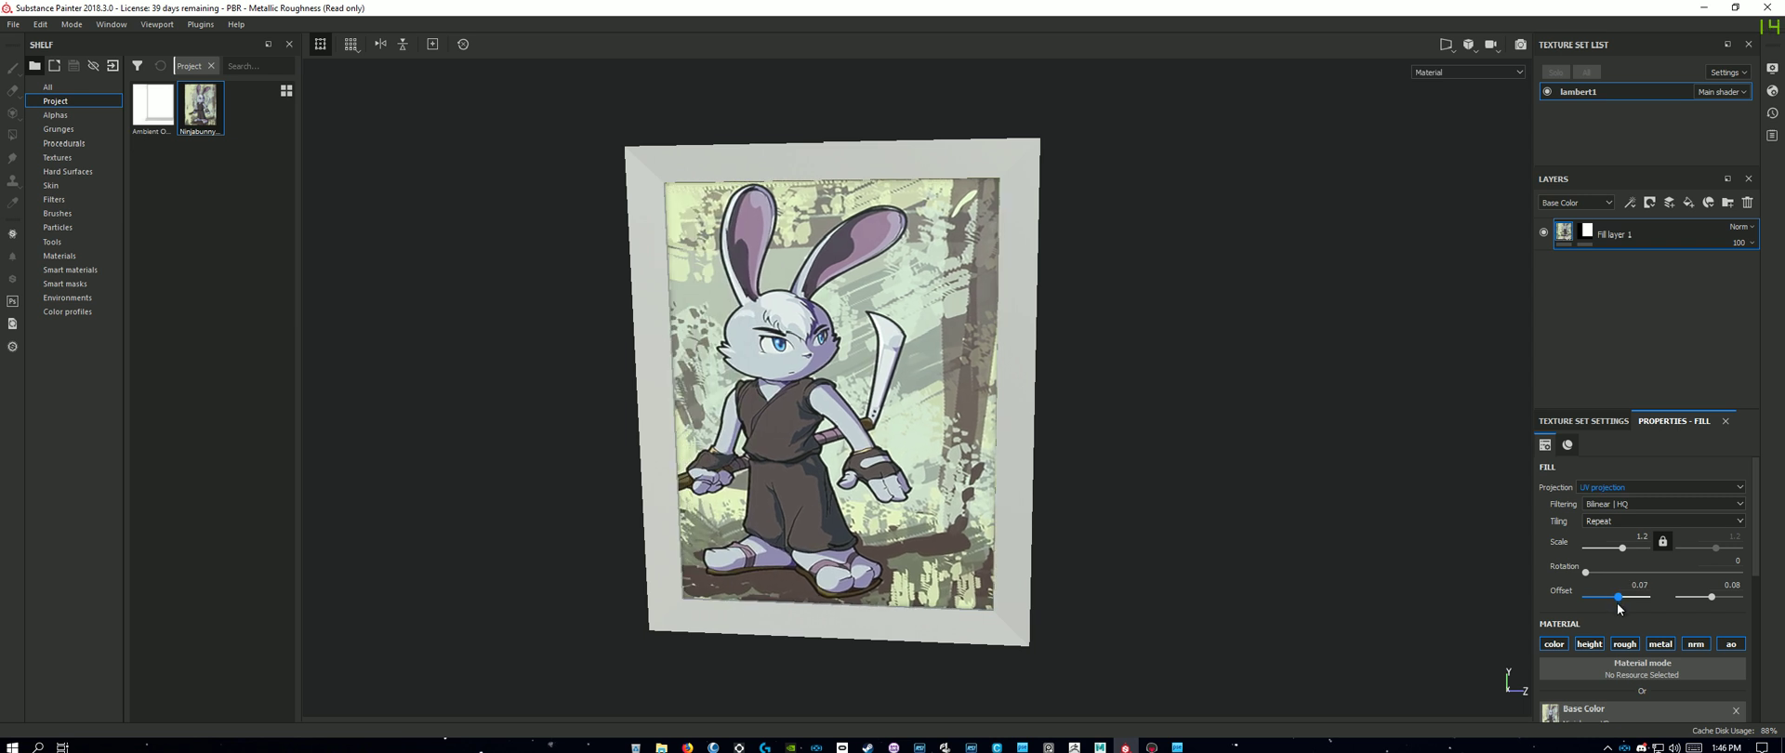
{"action": "left_click_drag", "start_coordinate": [1619, 609], "coordinate": [1624, 611]}
{"action": "key", "text": "alt+z"}
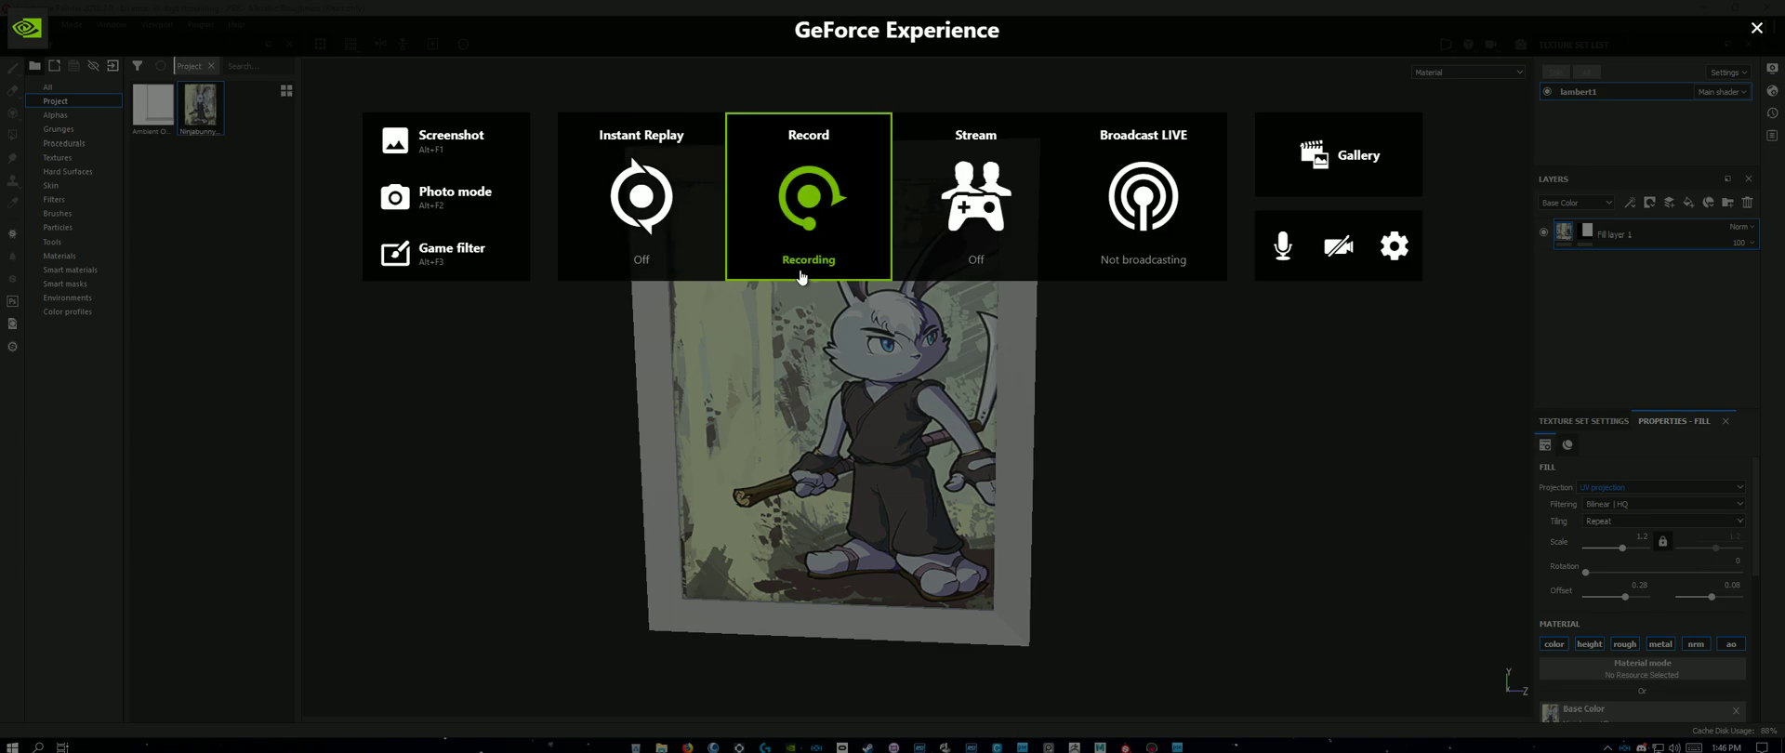
{"action": "left_click", "coordinate": [809, 195]}
{"action": "left_click", "coordinate": [836, 234]}
{"action": "left_click", "coordinate": [1394, 247]}
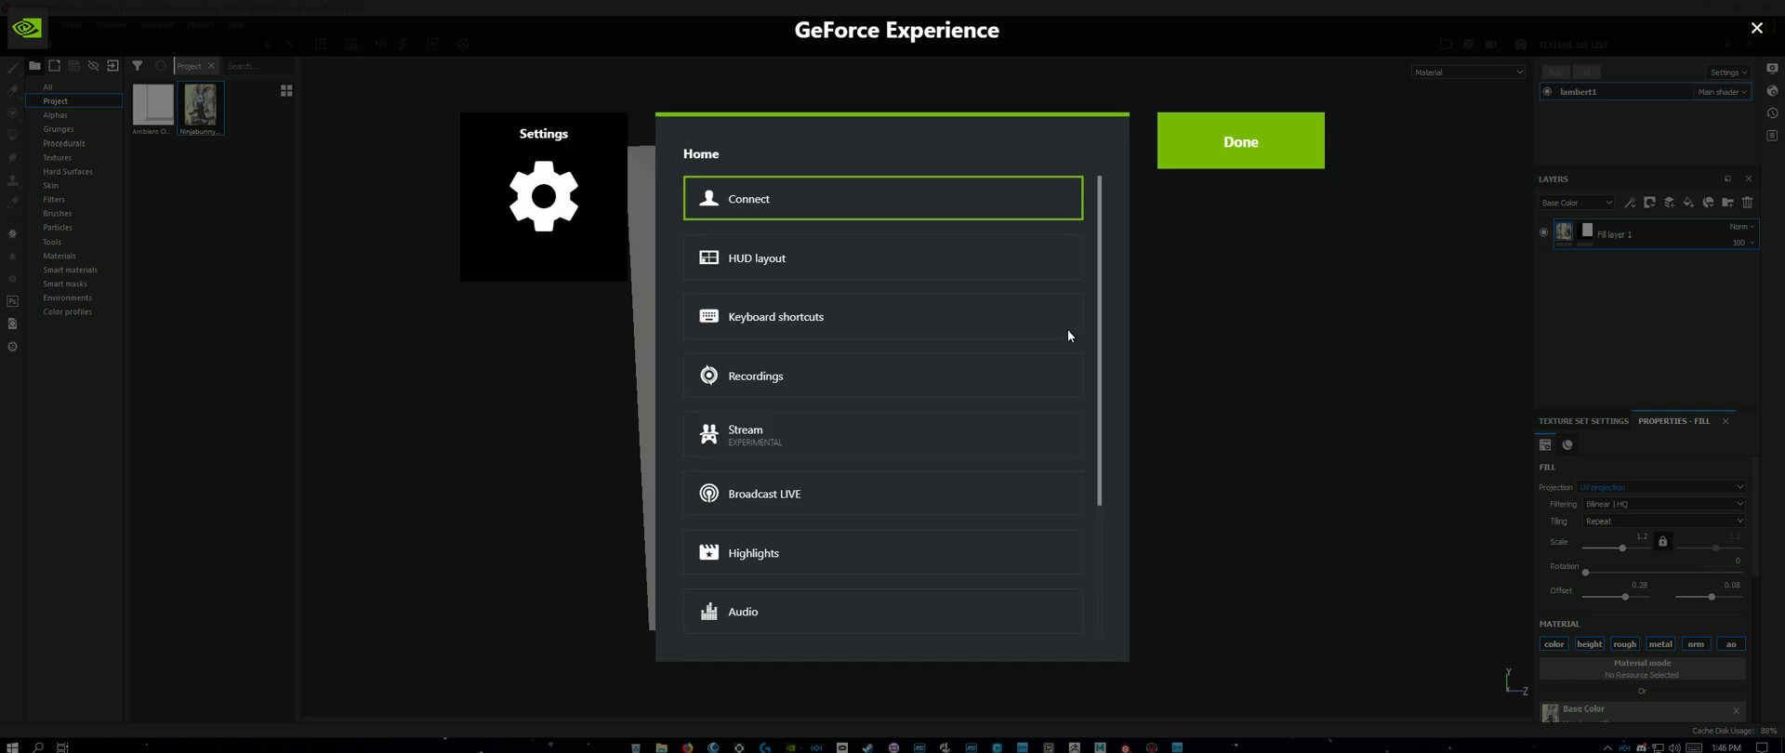
{"action": "scroll", "coordinate": [948, 549], "scroll_direction": "down", "scroll_amount": 3}
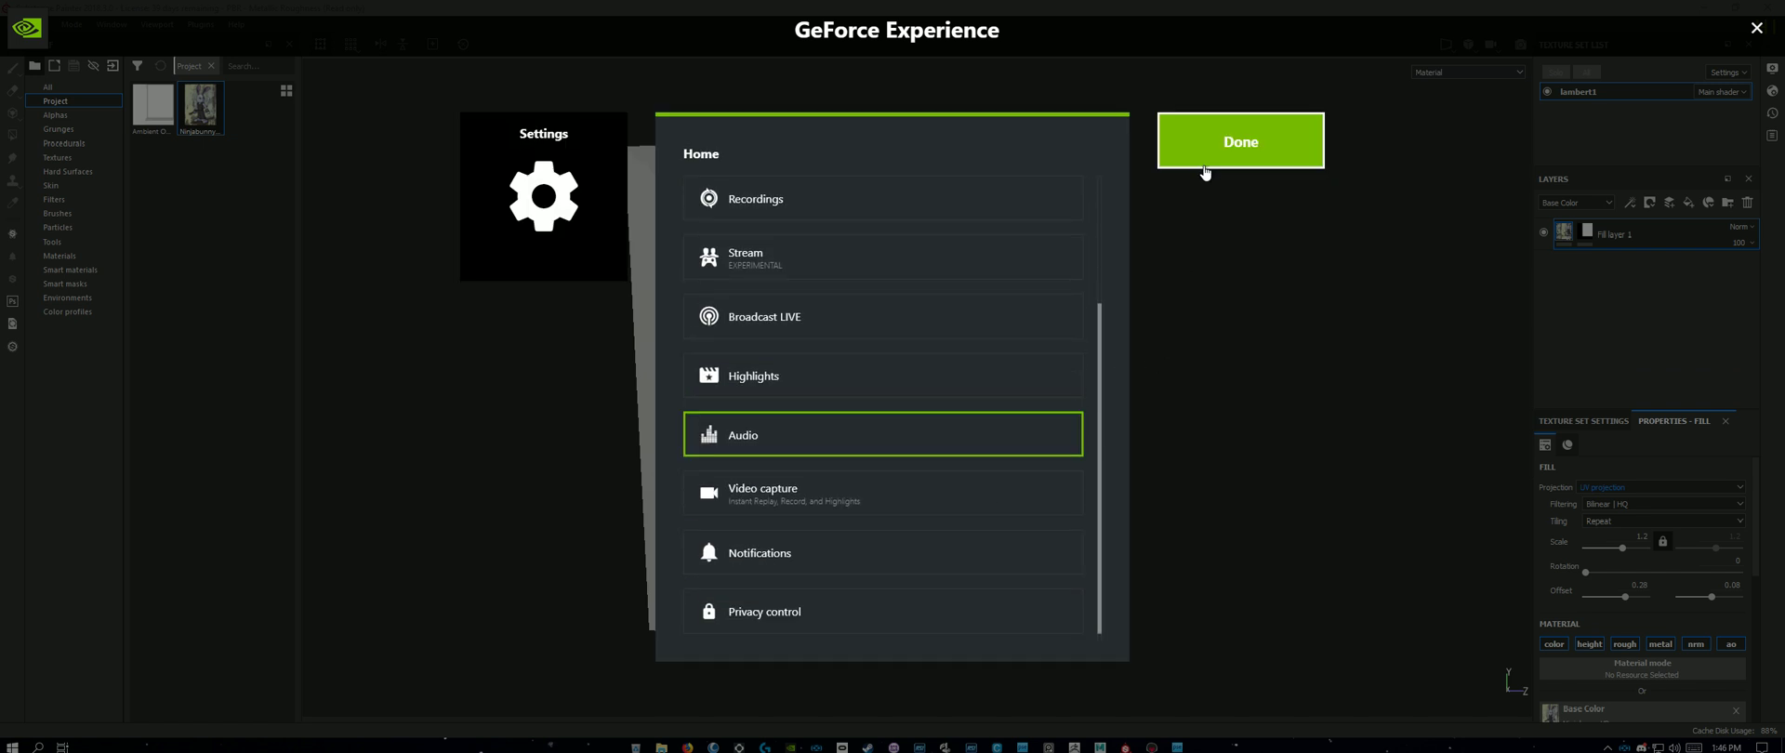
{"action": "left_click", "coordinate": [1056, 493]}
{"action": "left_click", "coordinate": [1271, 156]}
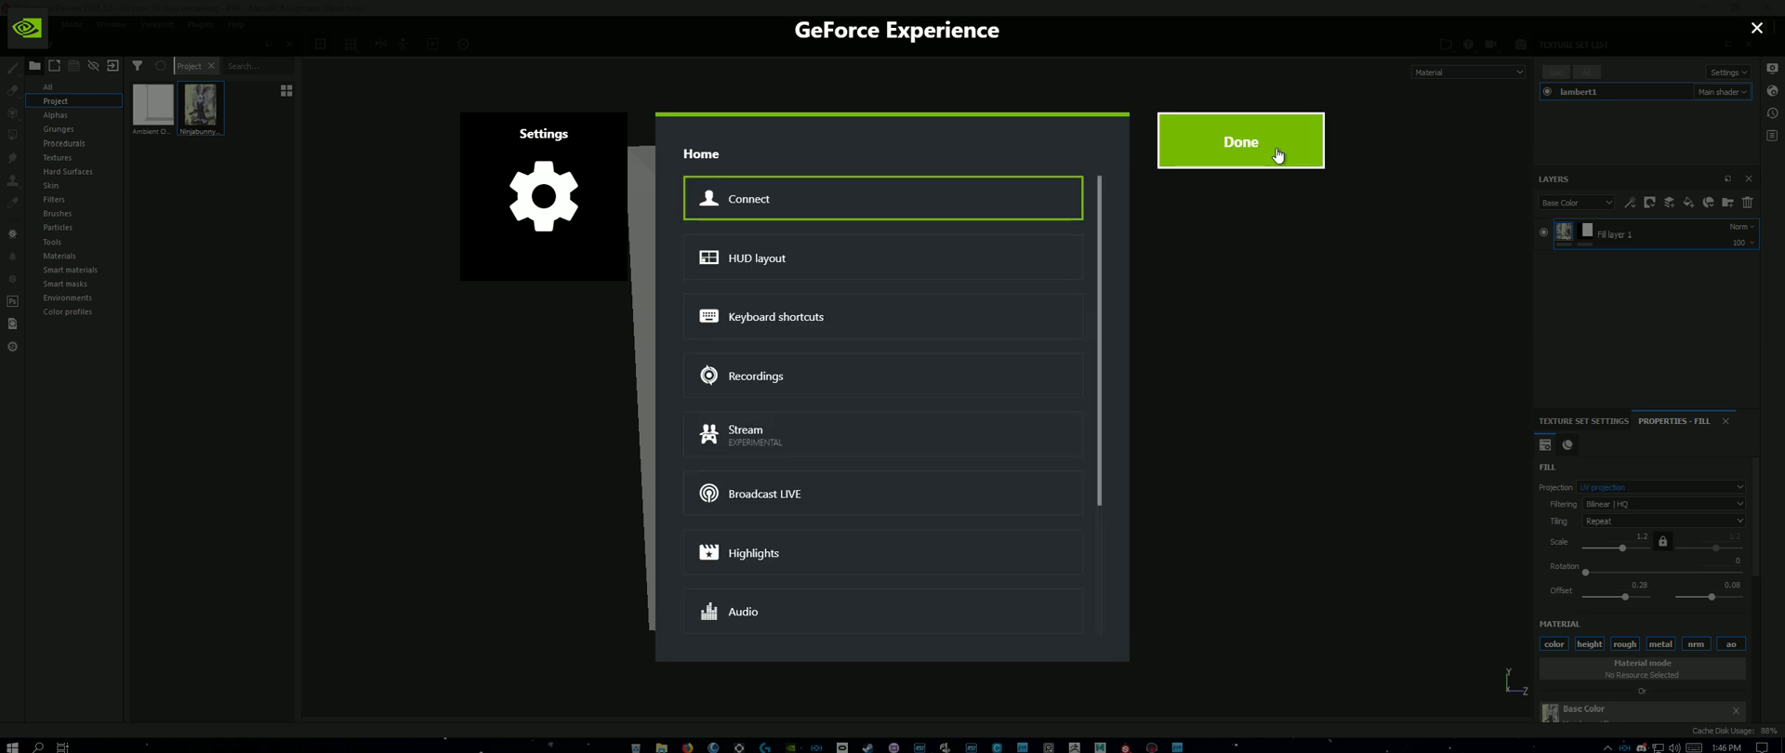
{"action": "left_click", "coordinate": [1277, 155]}
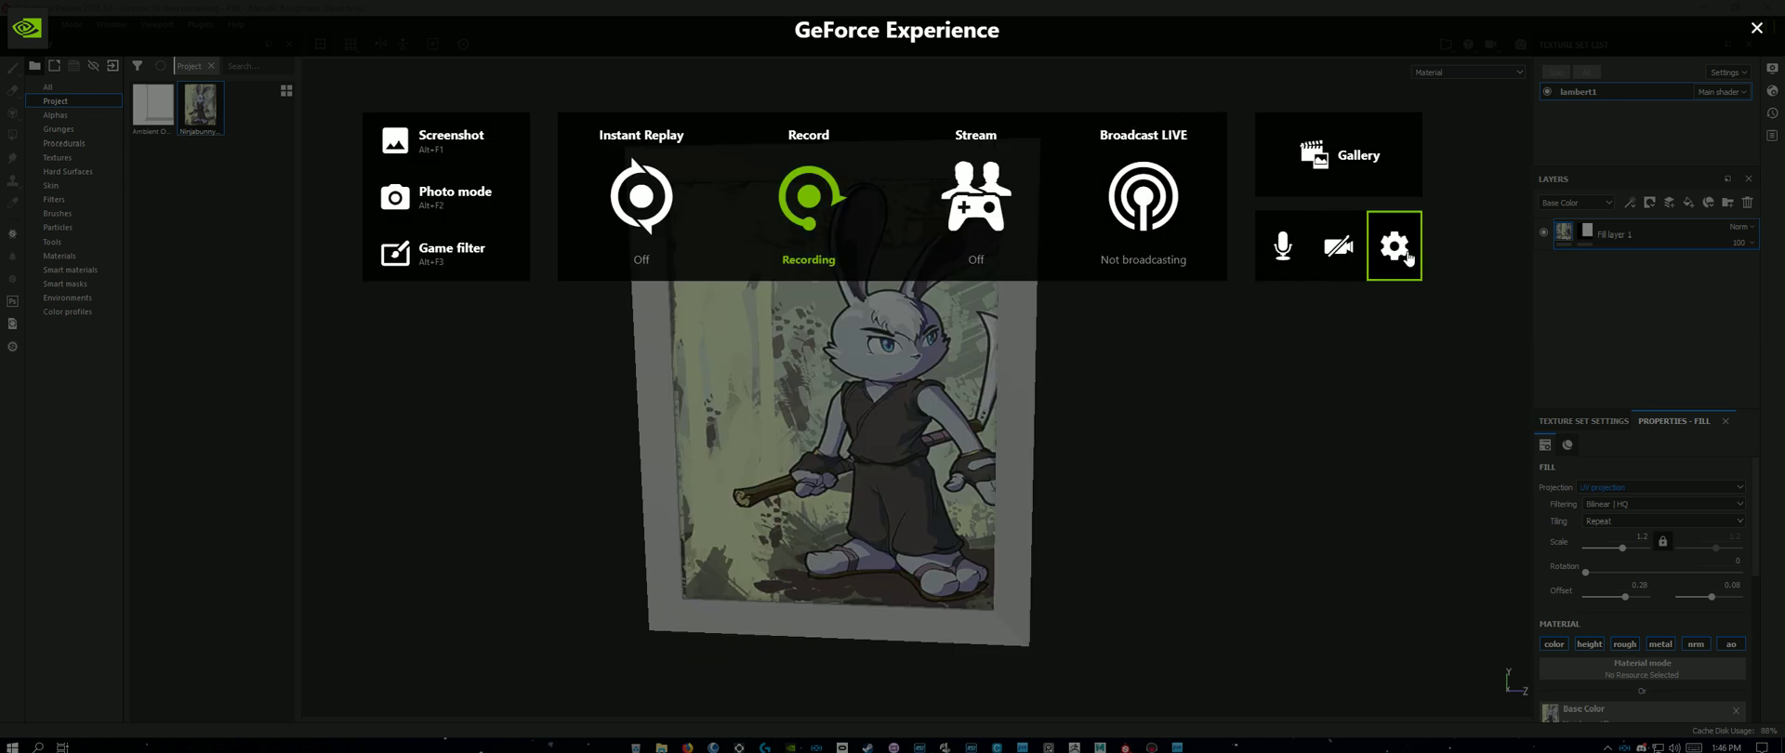
{"action": "left_click", "coordinate": [1380, 403]}
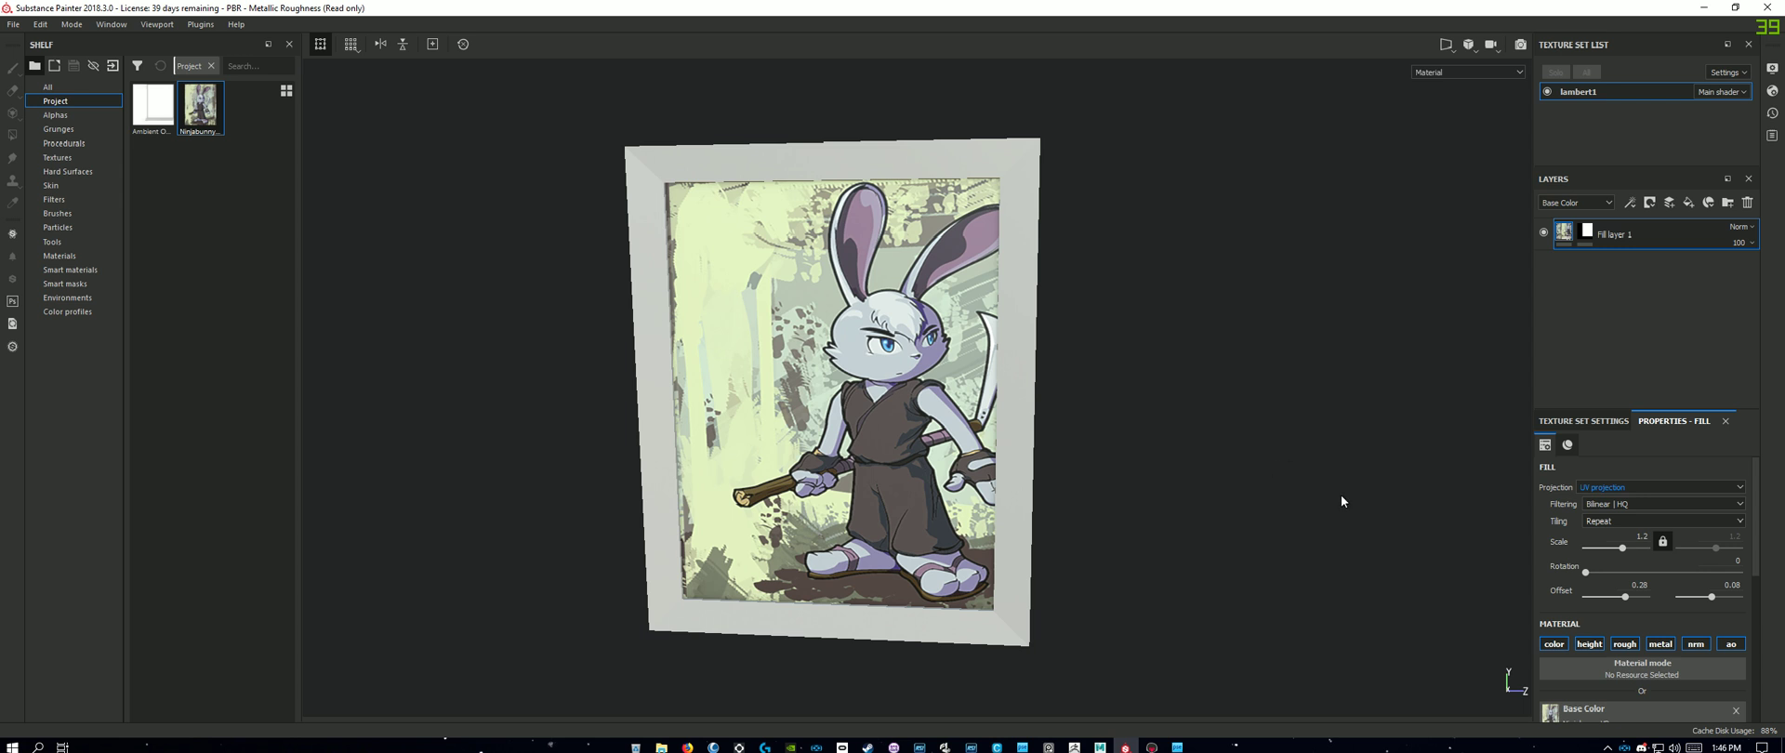
{"action": "scroll", "coordinate": [1671, 588], "scroll_direction": "down", "scroll_amount": 2}
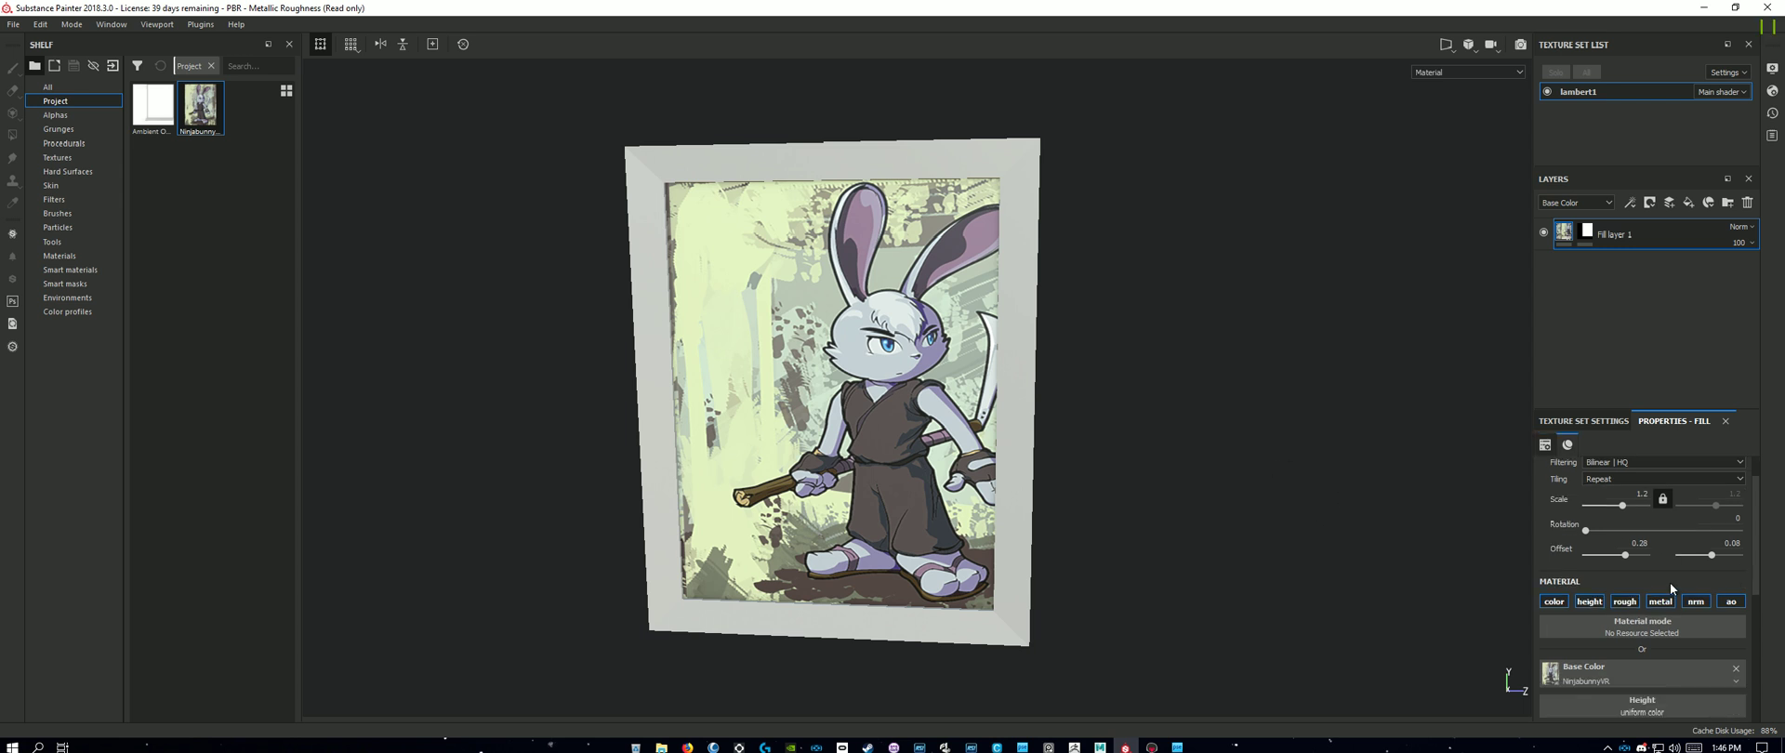
{"action": "scroll", "coordinate": [1669, 587], "scroll_direction": "up", "scroll_amount": 2}
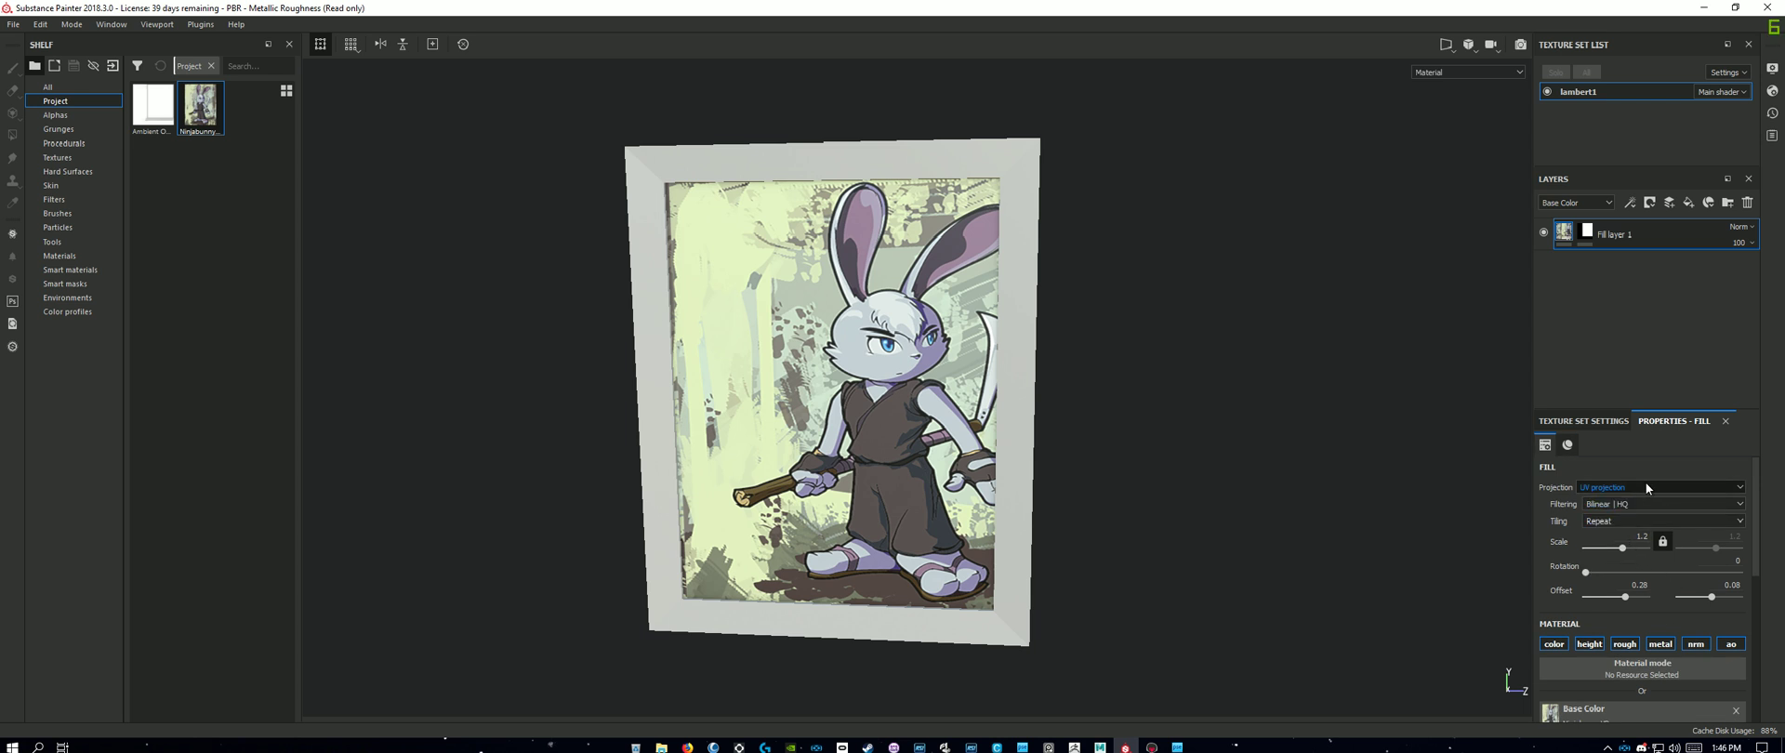
{"action": "scroll", "coordinate": [1663, 522], "scroll_direction": "down", "scroll_amount": 5}
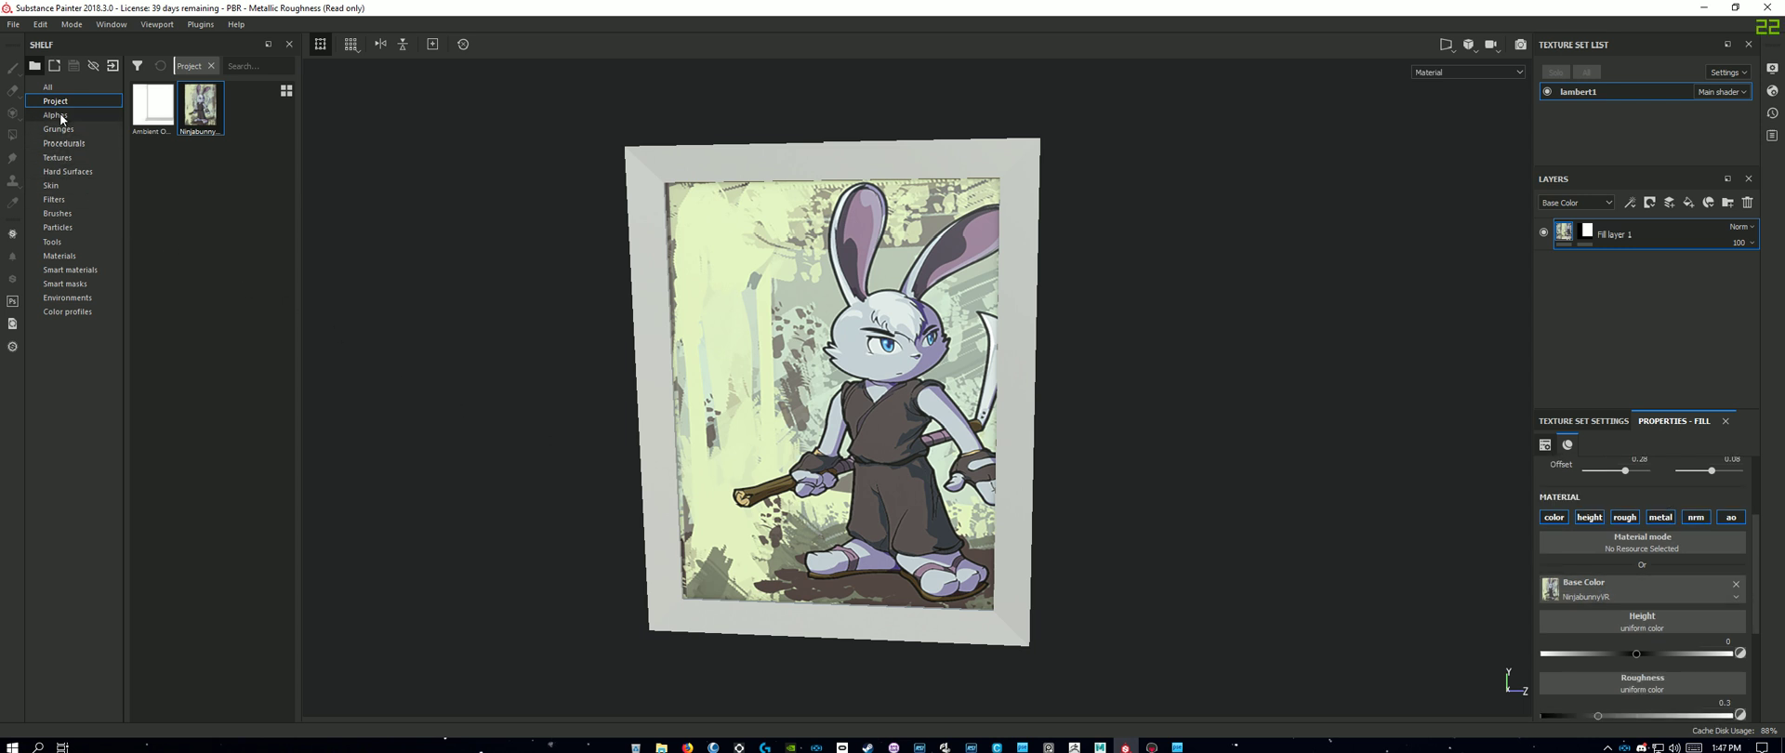
Step: Import NinjabunnyVR.psd from the desktop as an alpha resource into the project 'PBR - Metallic Roughness'
{"action": "left_click", "coordinate": [13, 25]}
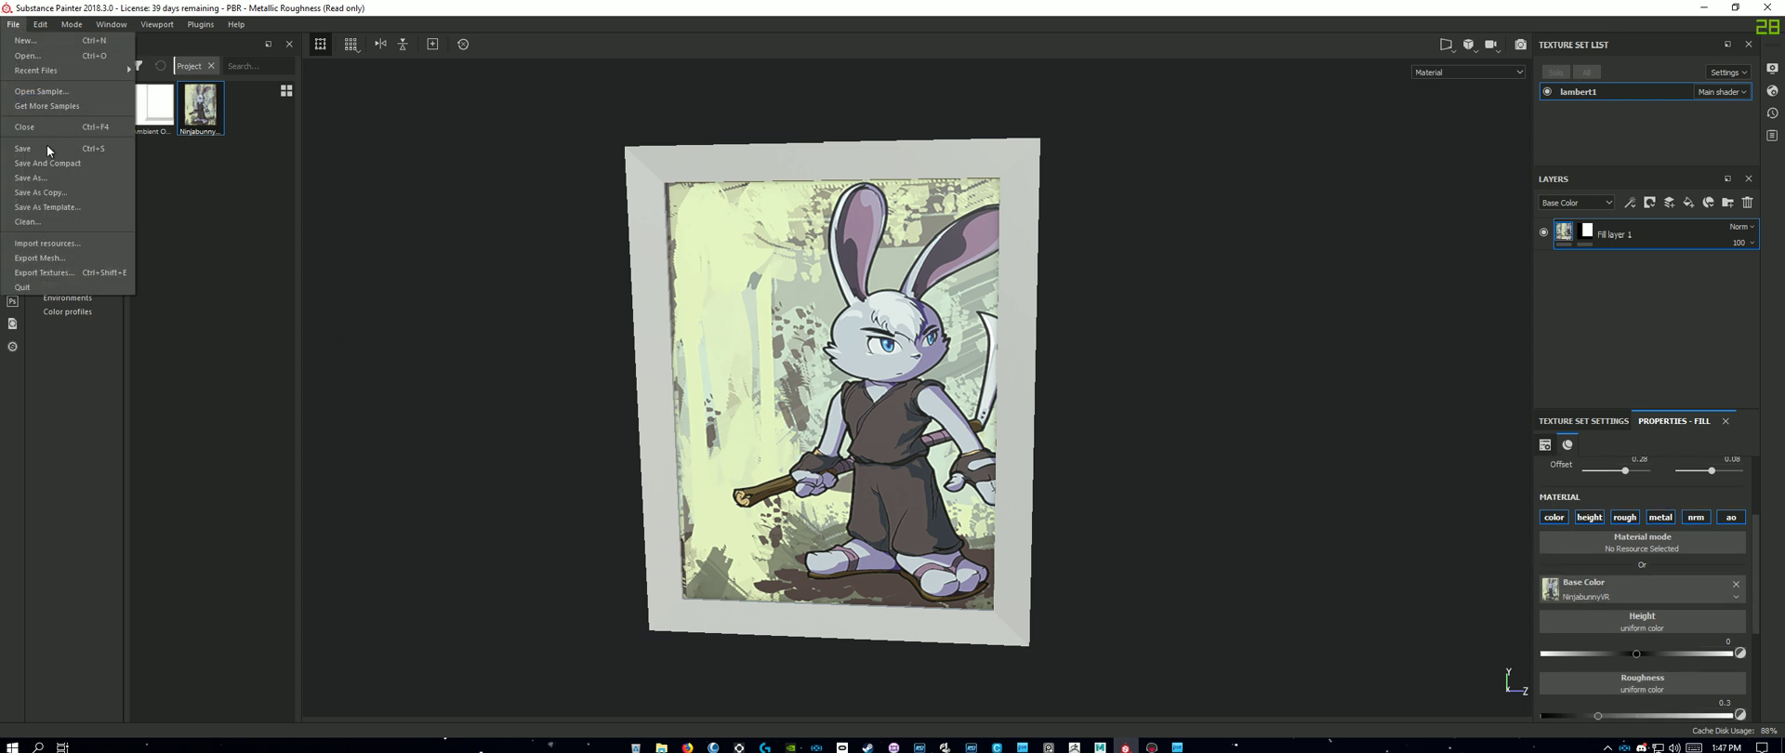
{"action": "left_click", "coordinate": [68, 243]}
{"action": "left_click", "coordinate": [958, 189]}
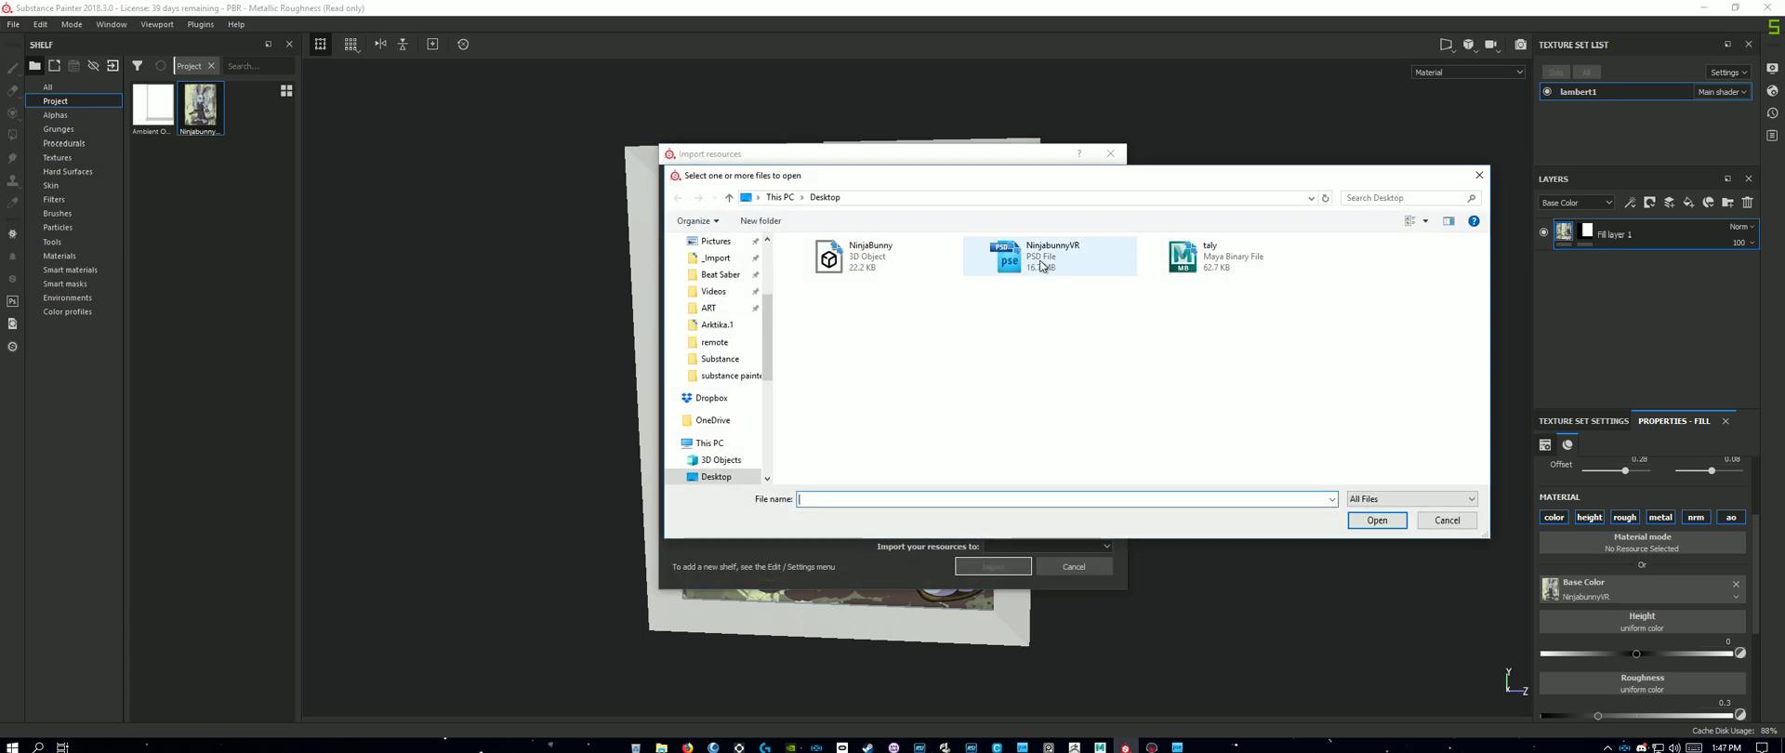
{"action": "double_click", "coordinate": [1041, 266]}
{"action": "left_click", "coordinate": [1055, 230]}
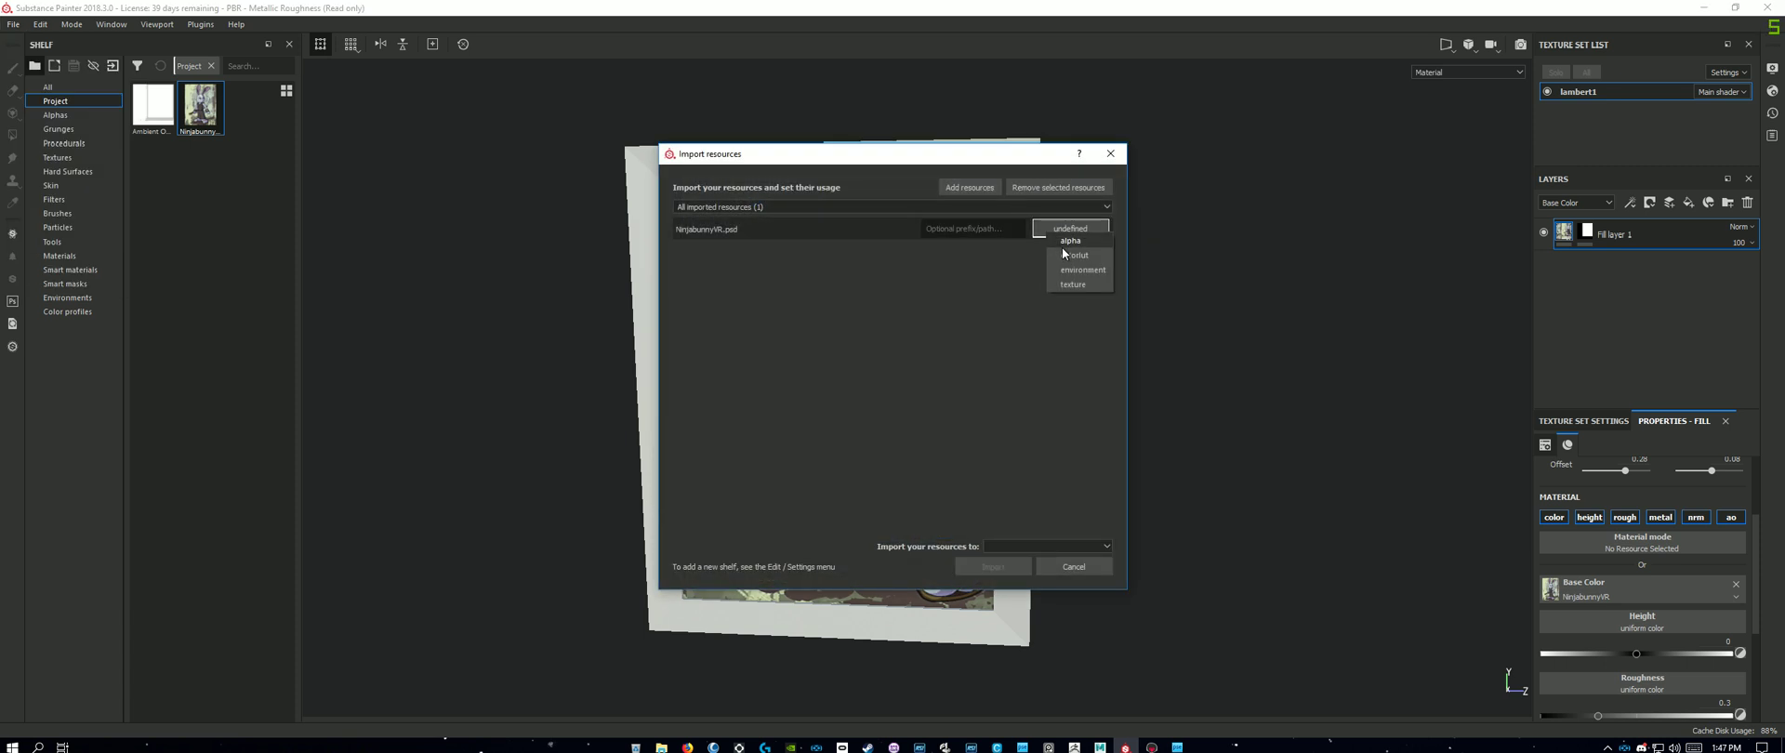
{"action": "left_click", "coordinate": [993, 546]}
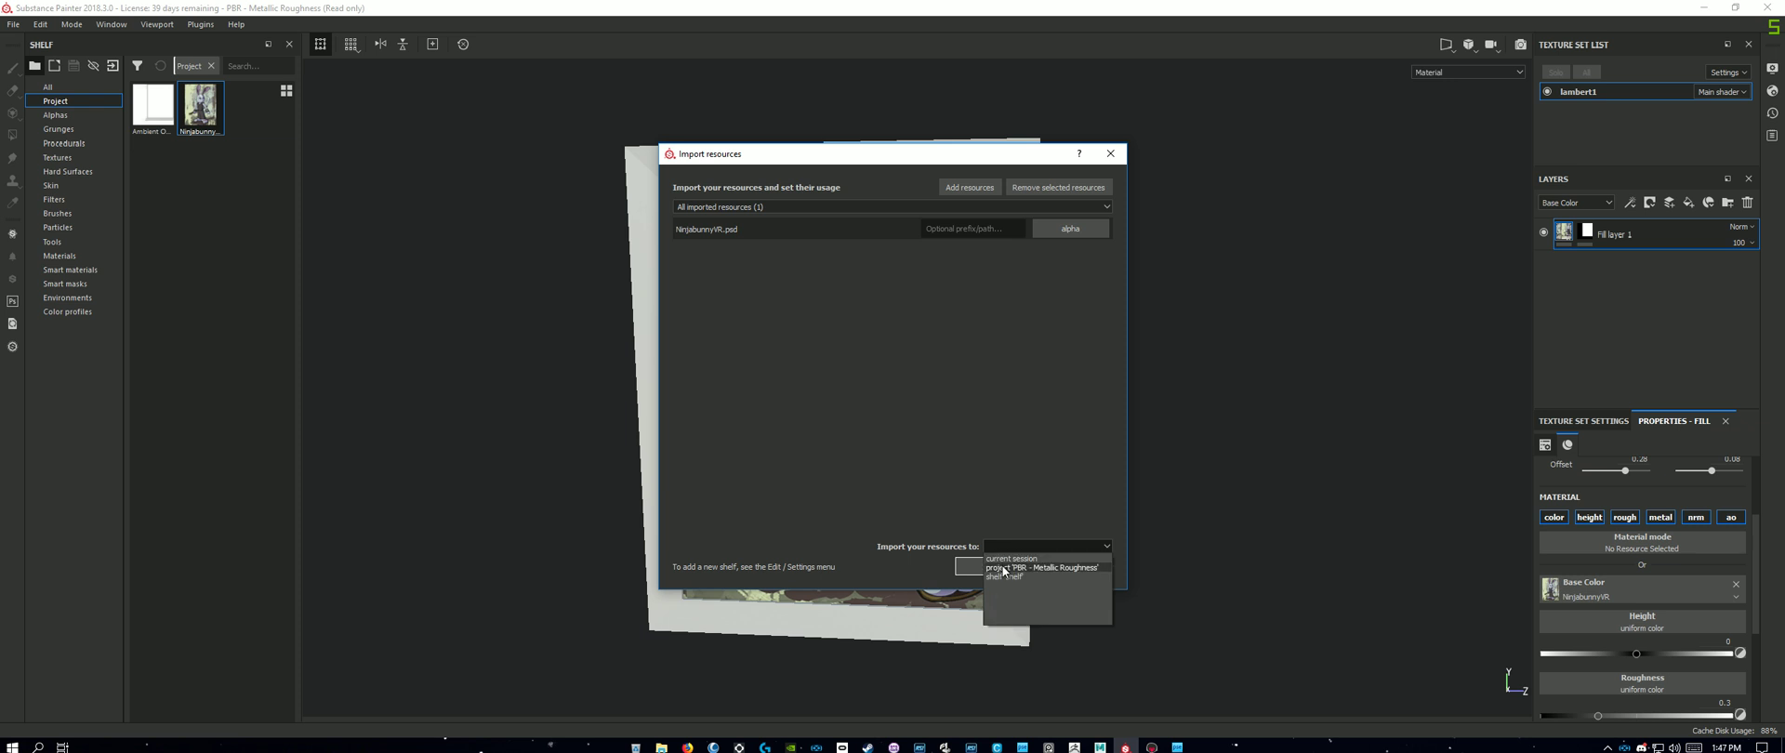
{"action": "left_click", "coordinate": [1032, 565]}
{"action": "left_click", "coordinate": [993, 566]}
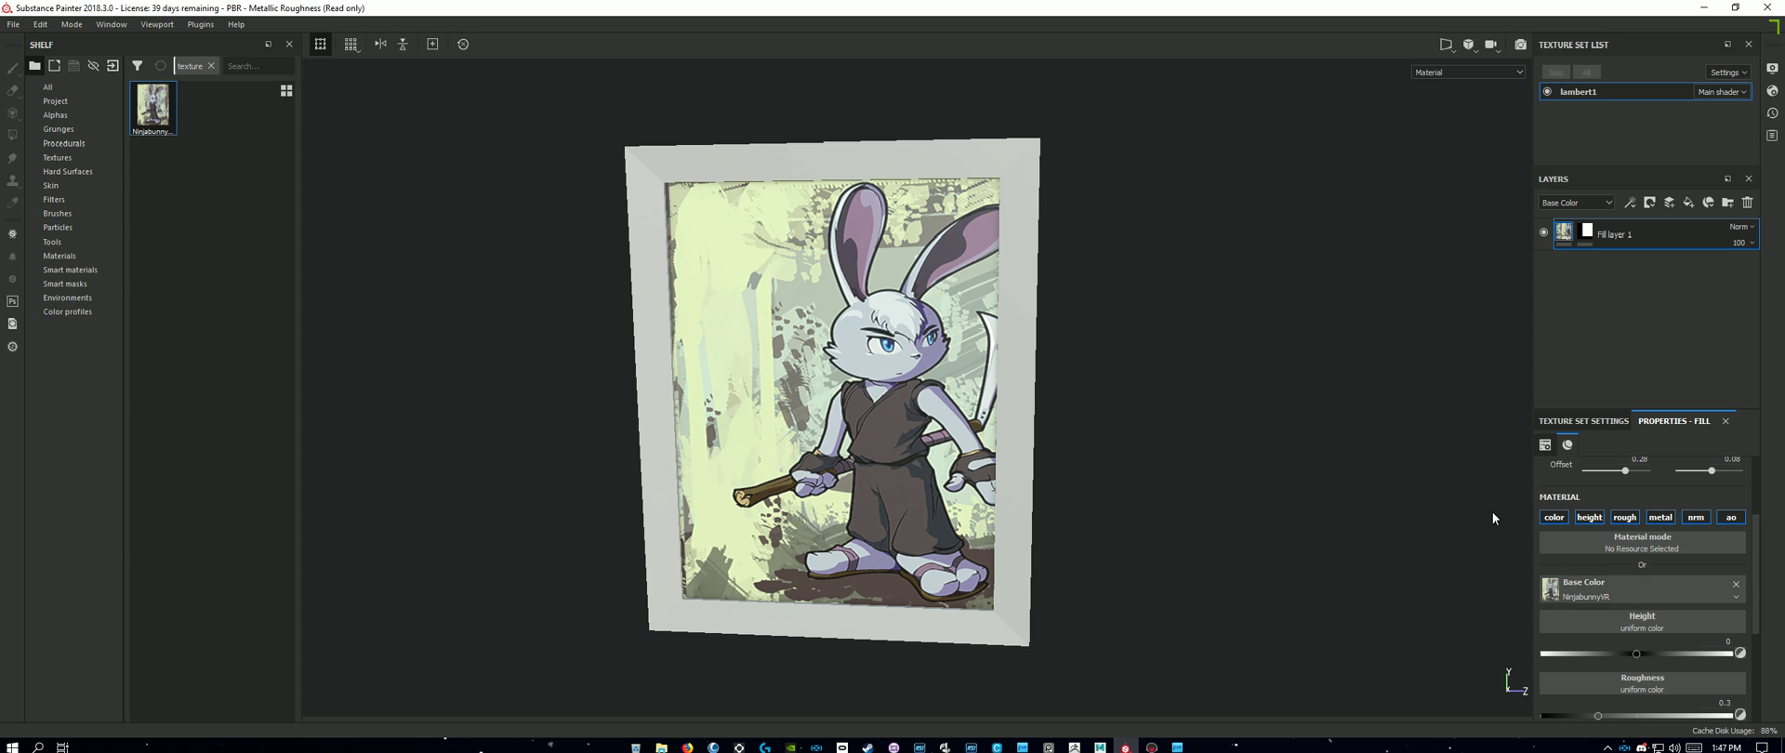
{"action": "scroll", "coordinate": [980, 478], "scroll_direction": "down", "scroll_amount": 1}
{"action": "scroll", "coordinate": [979, 479], "scroll_direction": "up", "scroll_amount": 1}
{"action": "scroll", "coordinate": [976, 478], "scroll_direction": "down", "scroll_amount": 1}
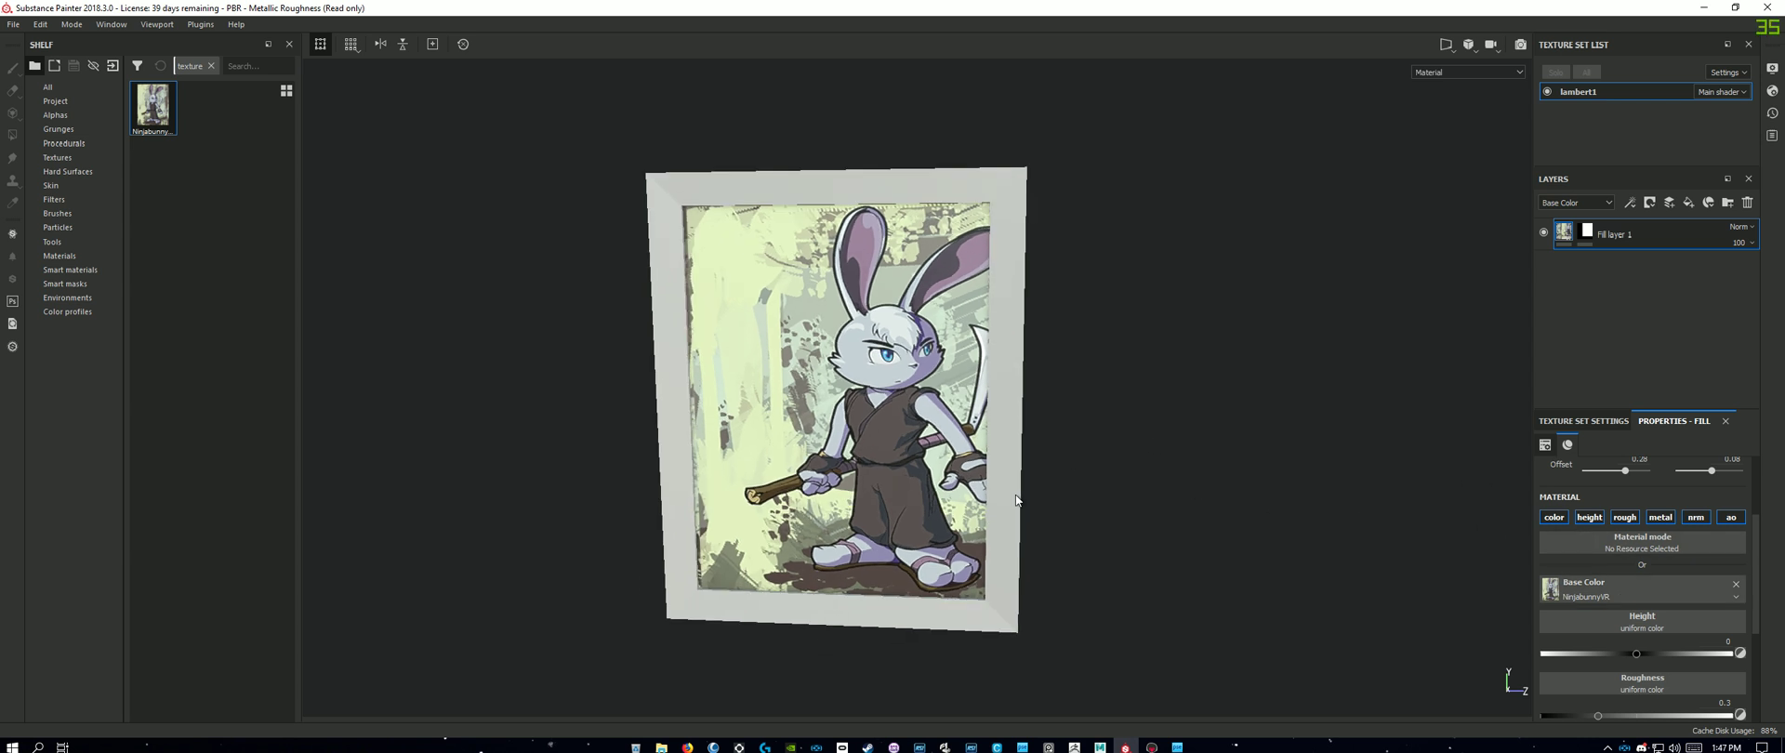
Step: Shift the bunny fill horizontally across the inner panel by setting its horizontal offset to 0.07
{"action": "left_click_drag", "start_coordinate": [1054, 566], "coordinate": [1116, 564], "text": "alt"}
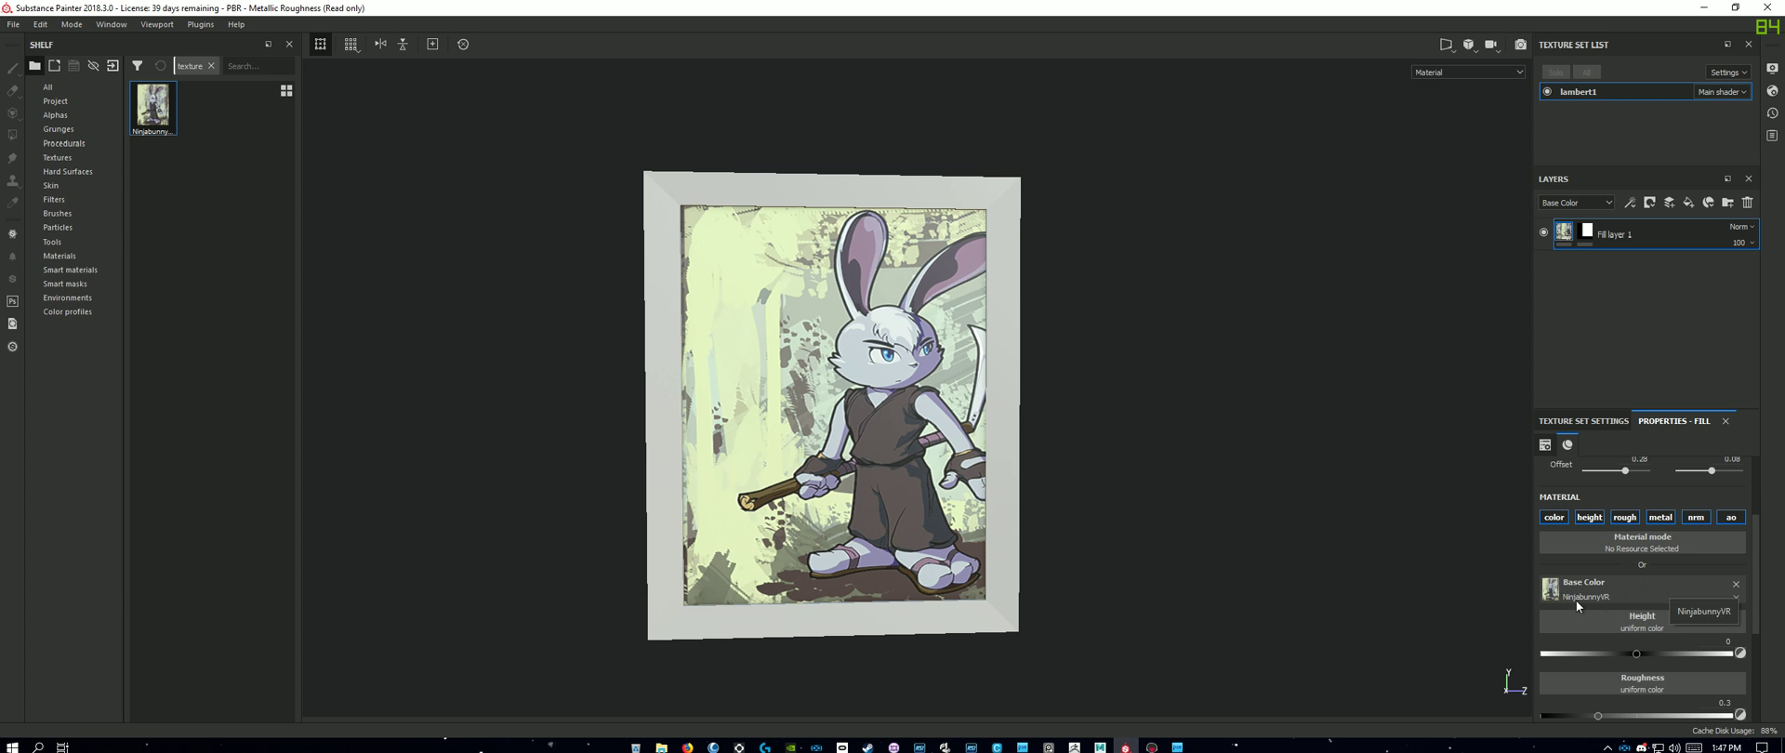
{"action": "scroll", "coordinate": [1675, 523], "scroll_direction": "up", "scroll_amount": 3}
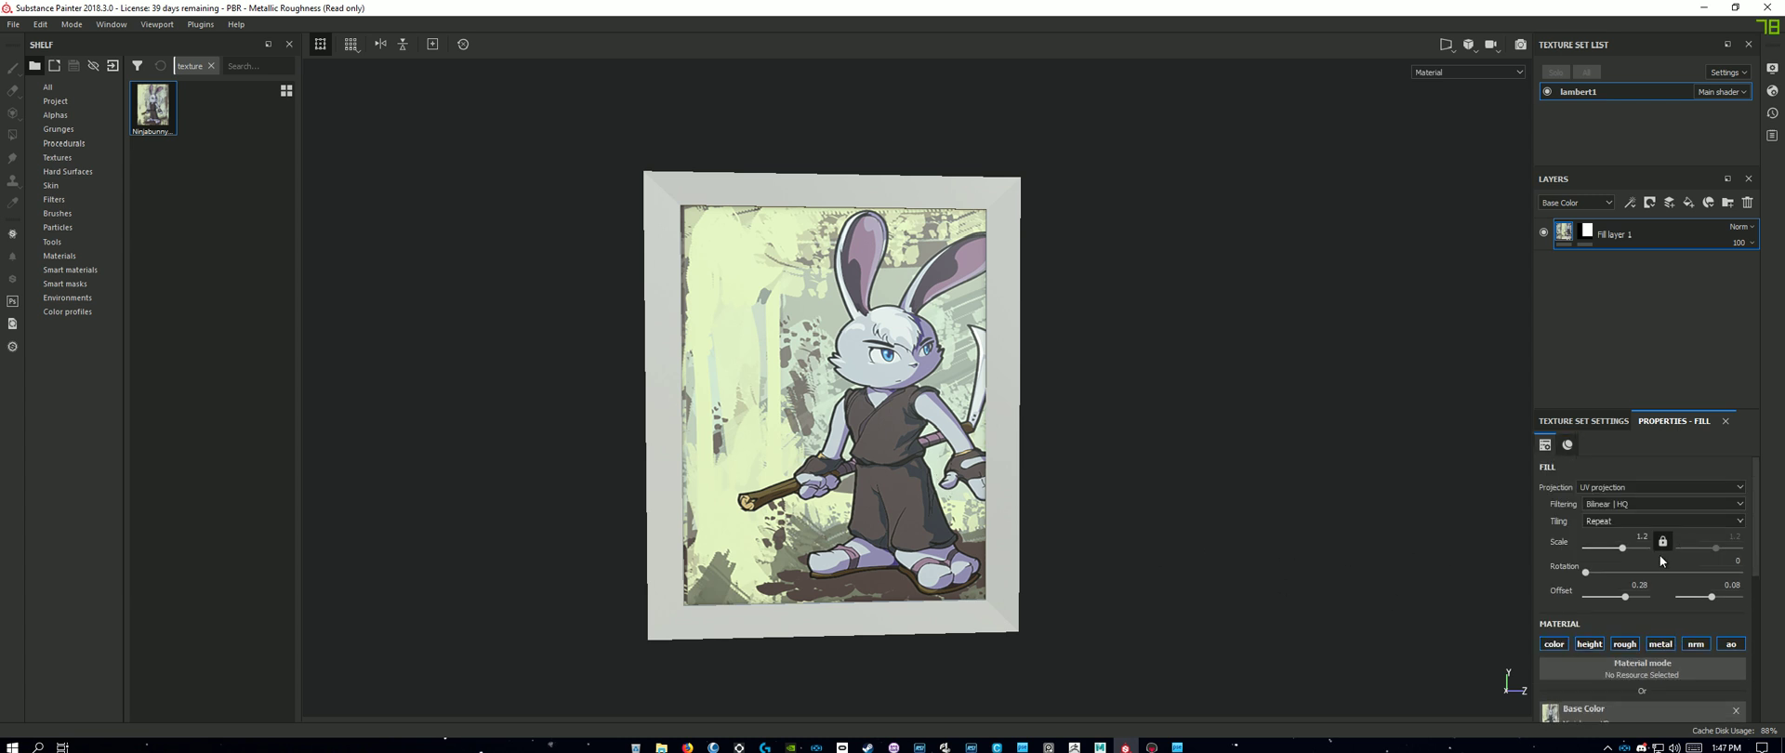
{"action": "left_click_drag", "start_coordinate": [1622, 591], "coordinate": [1619, 600]}
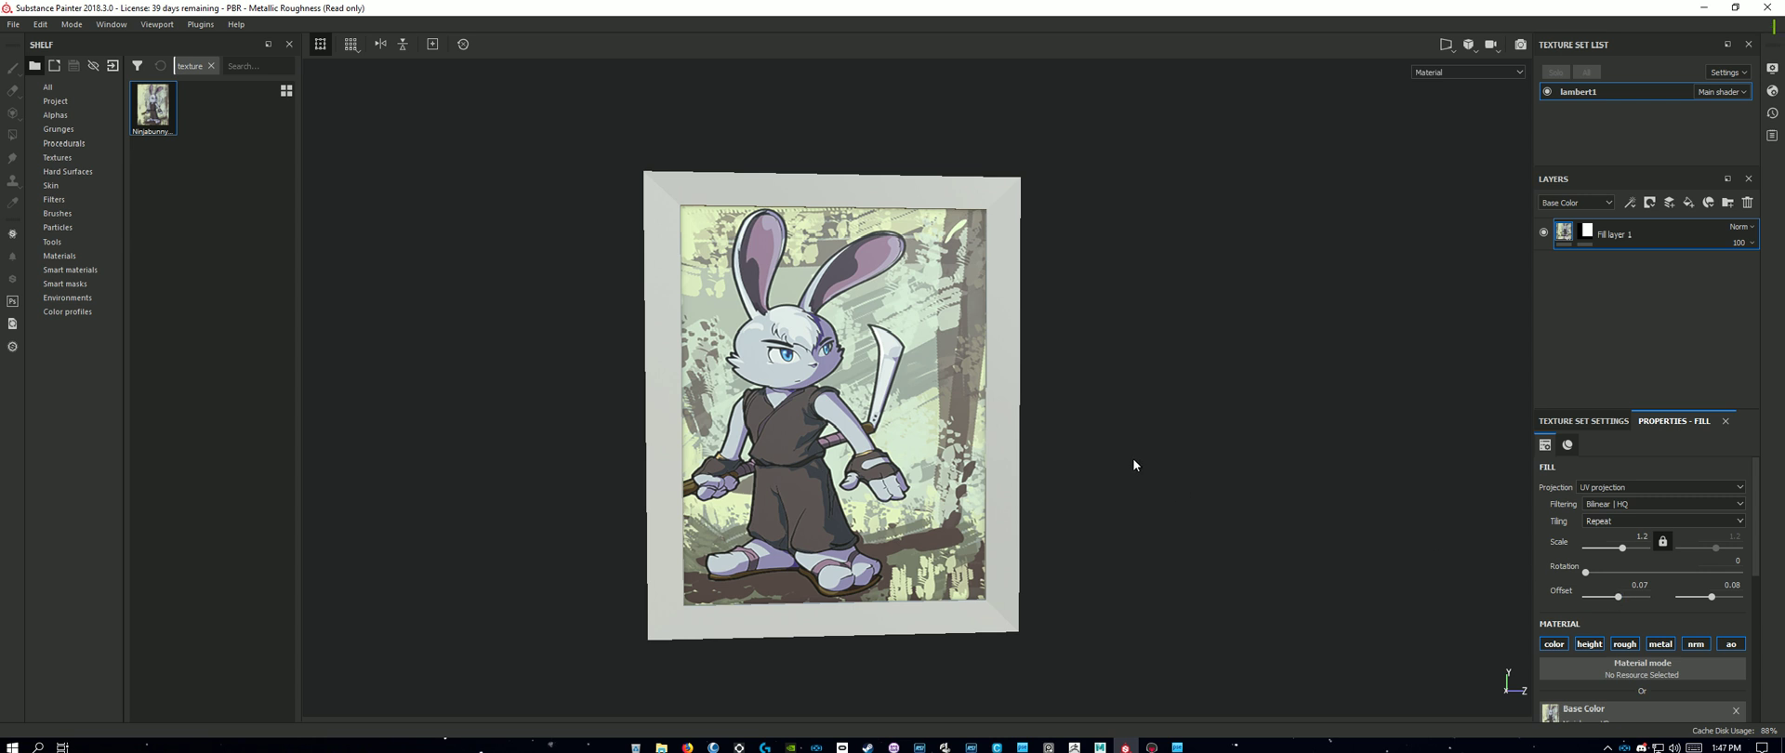
Step: Show the 3D and 2D views side by side and move the bunny image in UV space to a horizontal offset of about 0.18
{"action": "key", "text": "F1"}
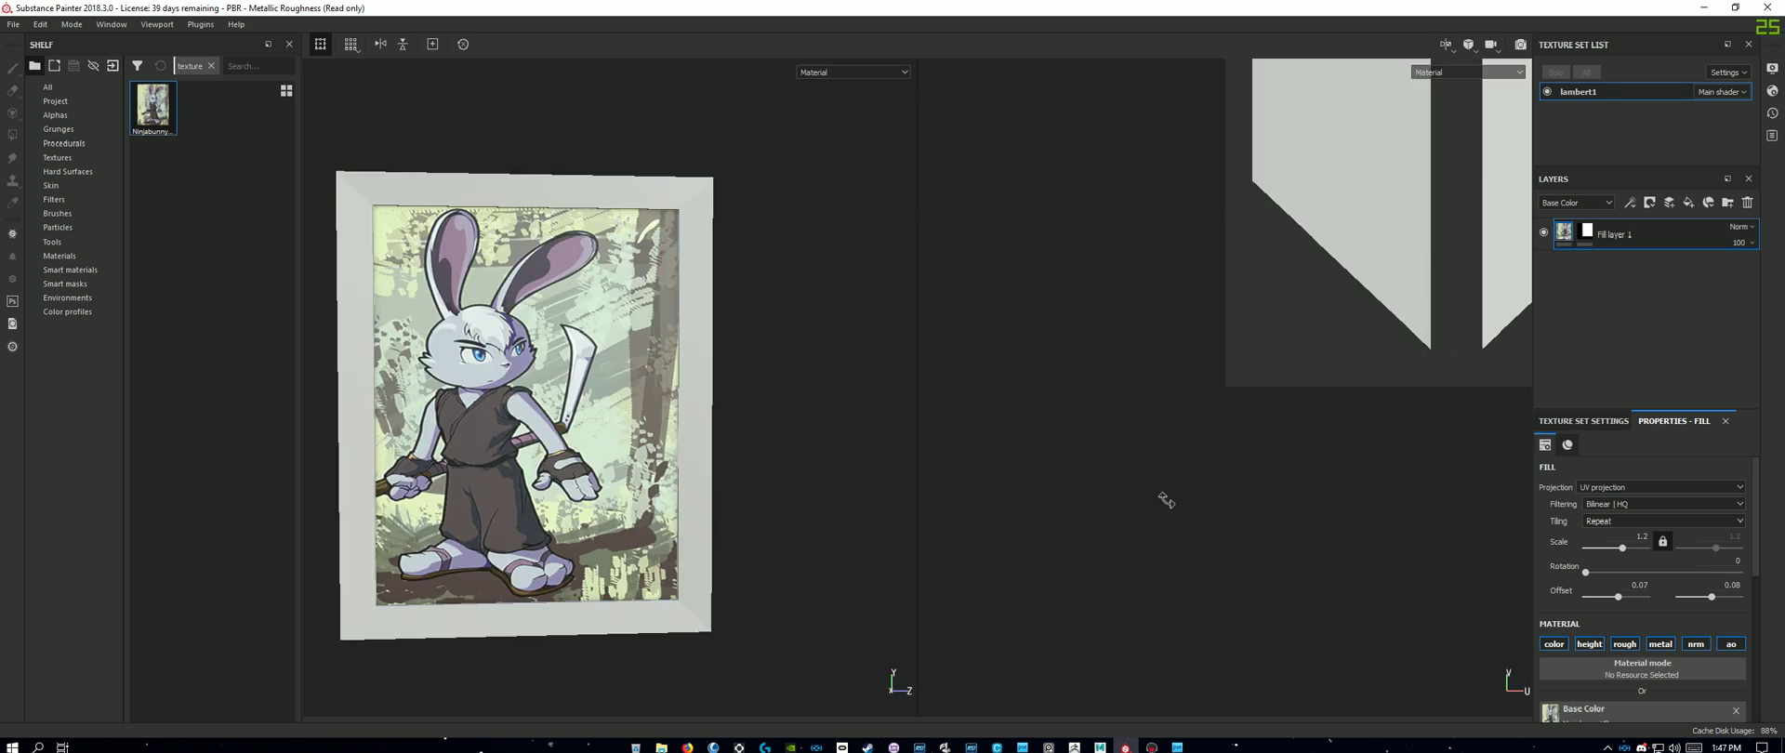
{"action": "key", "text": "f"}
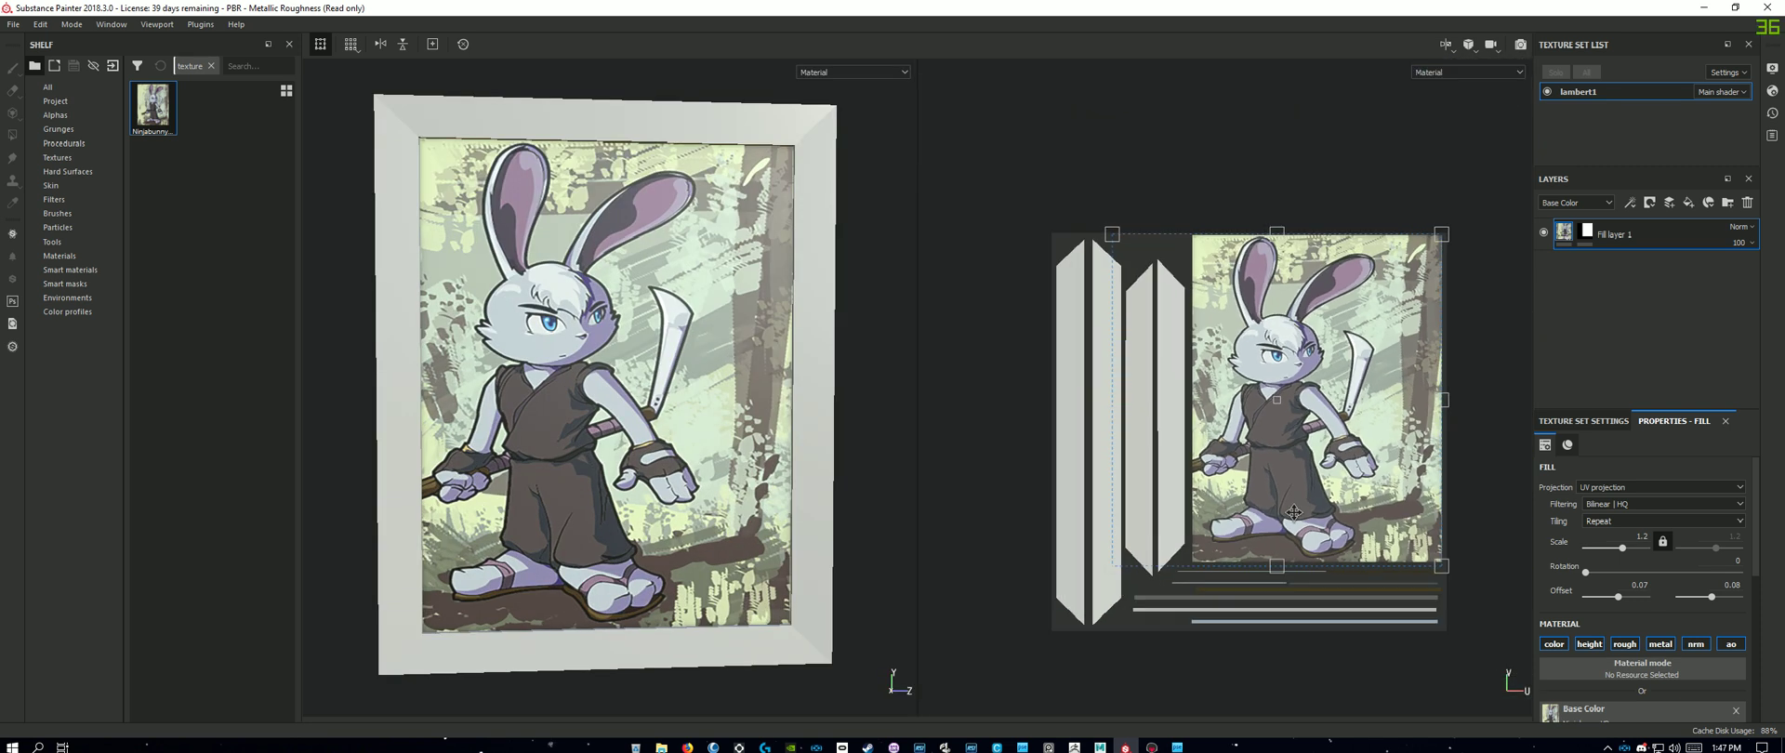
{"action": "middle_click_drag", "start_coordinate": [1329, 530], "coordinate": [1266, 562], "text": "alt"}
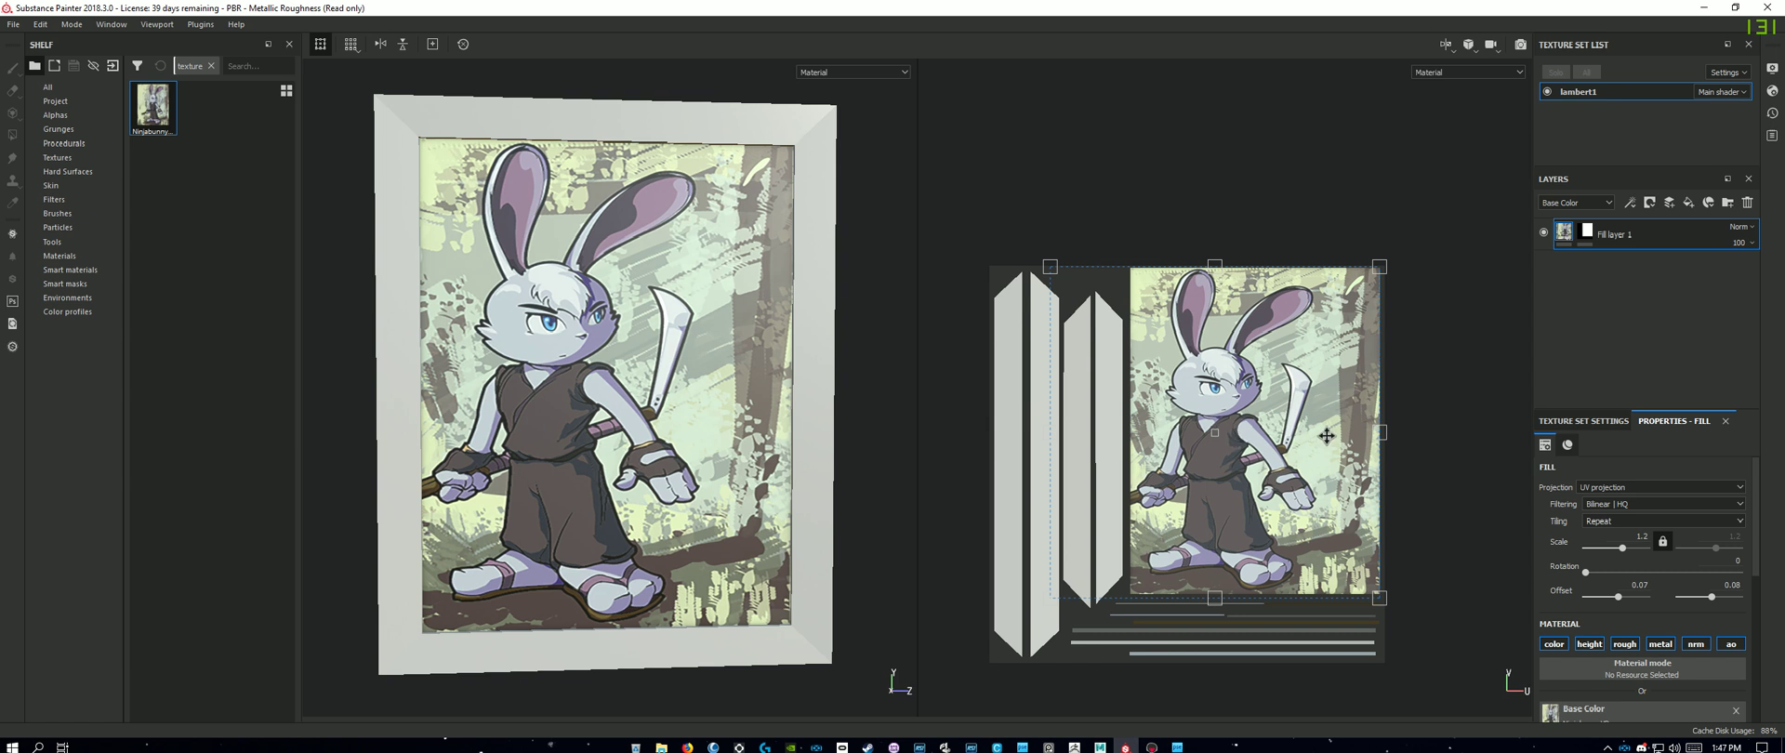
{"action": "left_click_drag", "start_coordinate": [1240, 429], "coordinate": [1284, 429]}
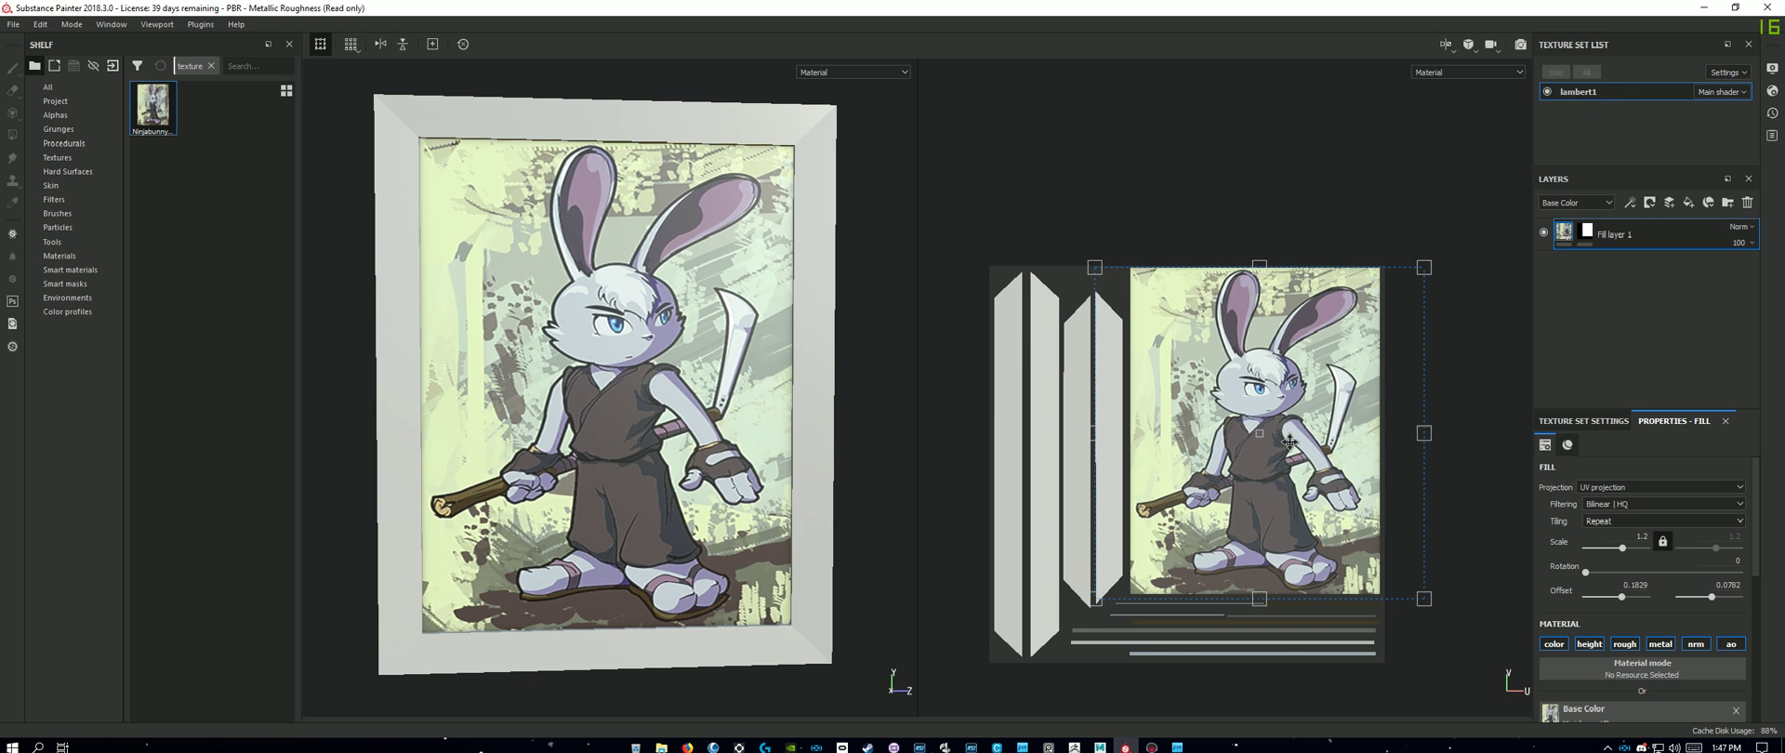
Step: Fit the bunny image to the panel's UV island, with scale about 1.586 by 1.216 and offset about 0.173 by 0.084
{"action": "left_click_drag", "start_coordinate": [1420, 438], "coordinate": [1375, 449]}
{"action": "left_click_drag", "start_coordinate": [1095, 433], "coordinate": [1129, 442]}
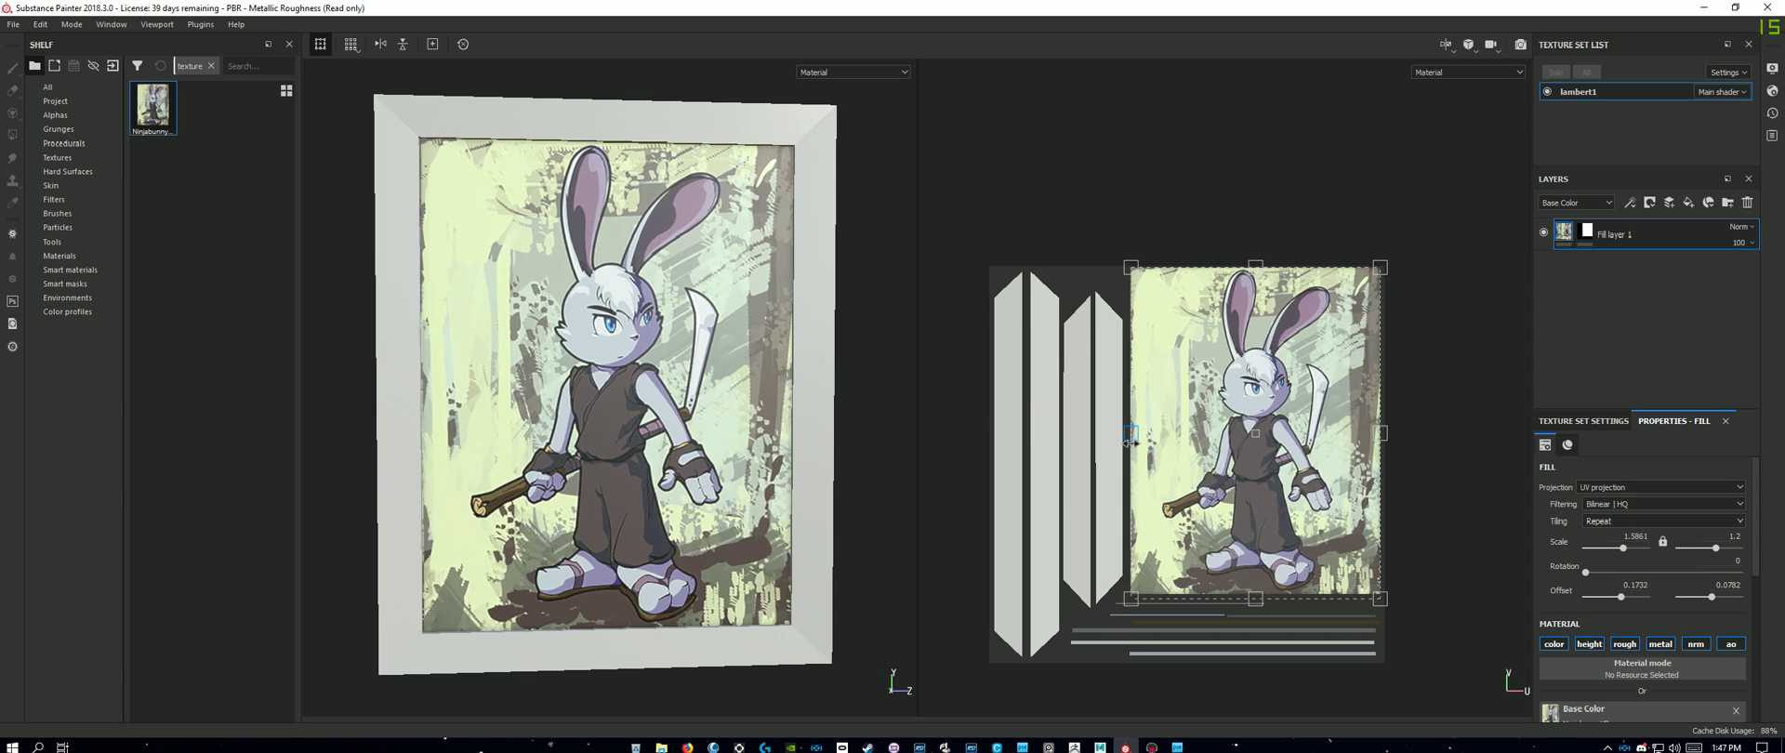
{"action": "left_click_drag", "start_coordinate": [1255, 598], "coordinate": [1258, 594]}
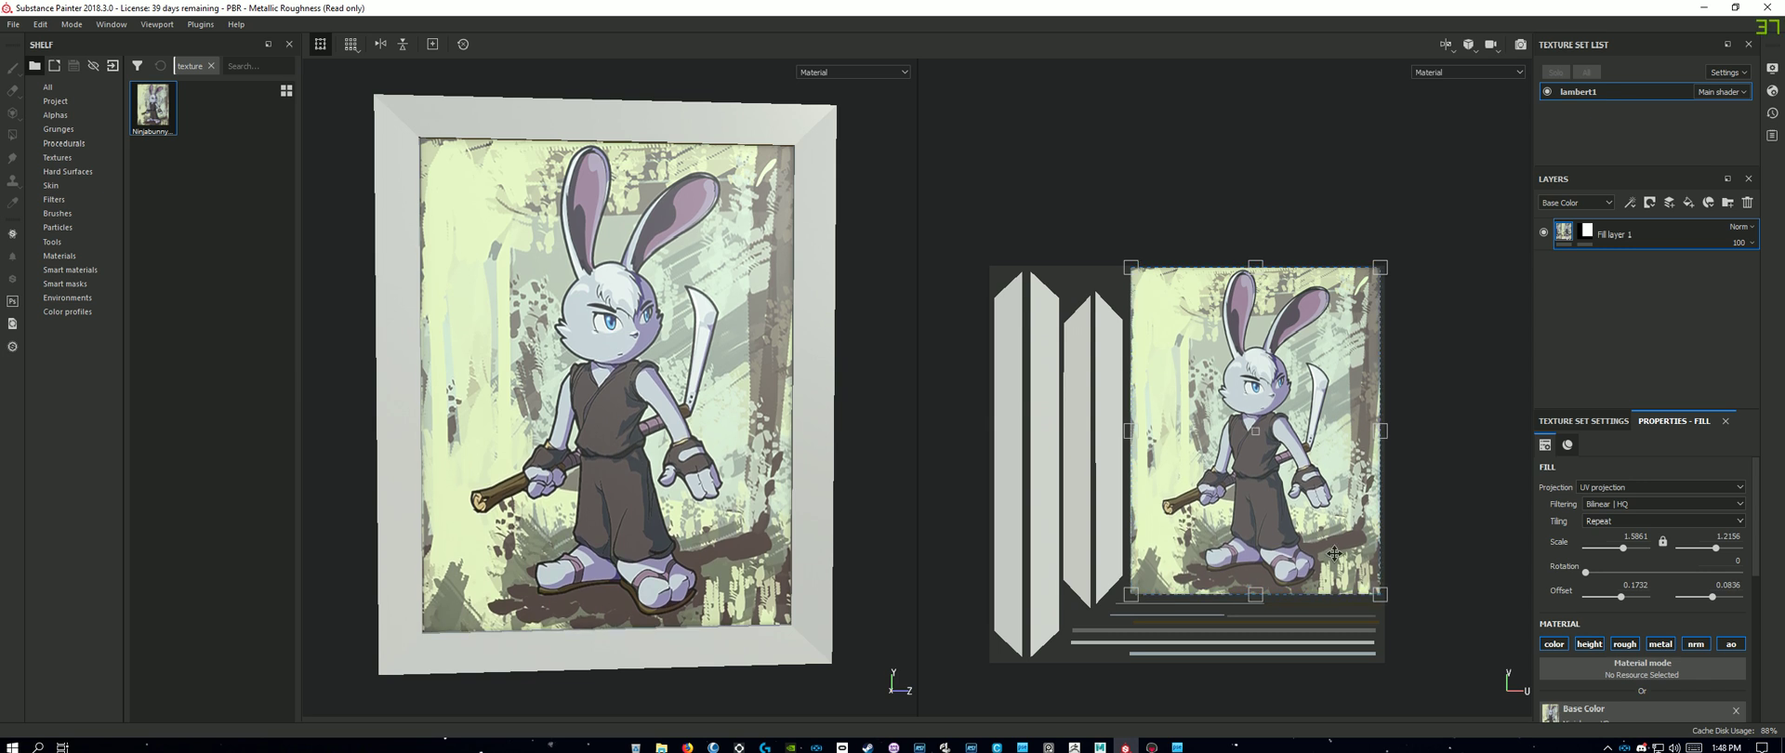
Step: Examine the fitted bunny image on the frame, comparing the 3D-only view with the combined 3D and 2D view
{"action": "left_click_drag", "start_coordinate": [810, 537], "coordinate": [758, 531], "text": "alt"}
{"action": "key", "text": "f"}
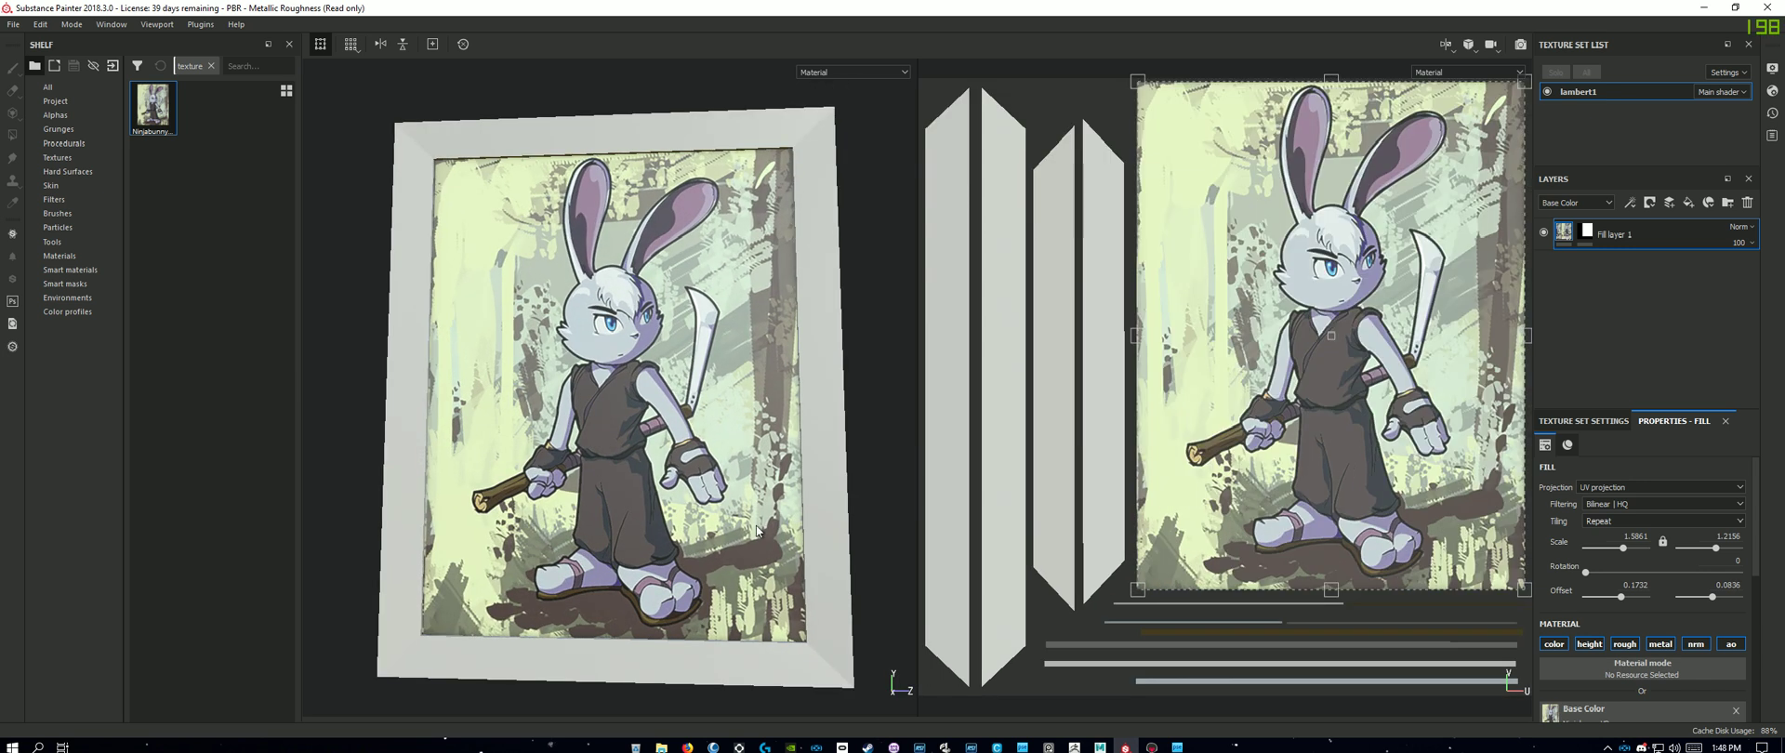
{"action": "scroll", "coordinate": [1348, 506], "scroll_direction": "down", "scroll_amount": 3}
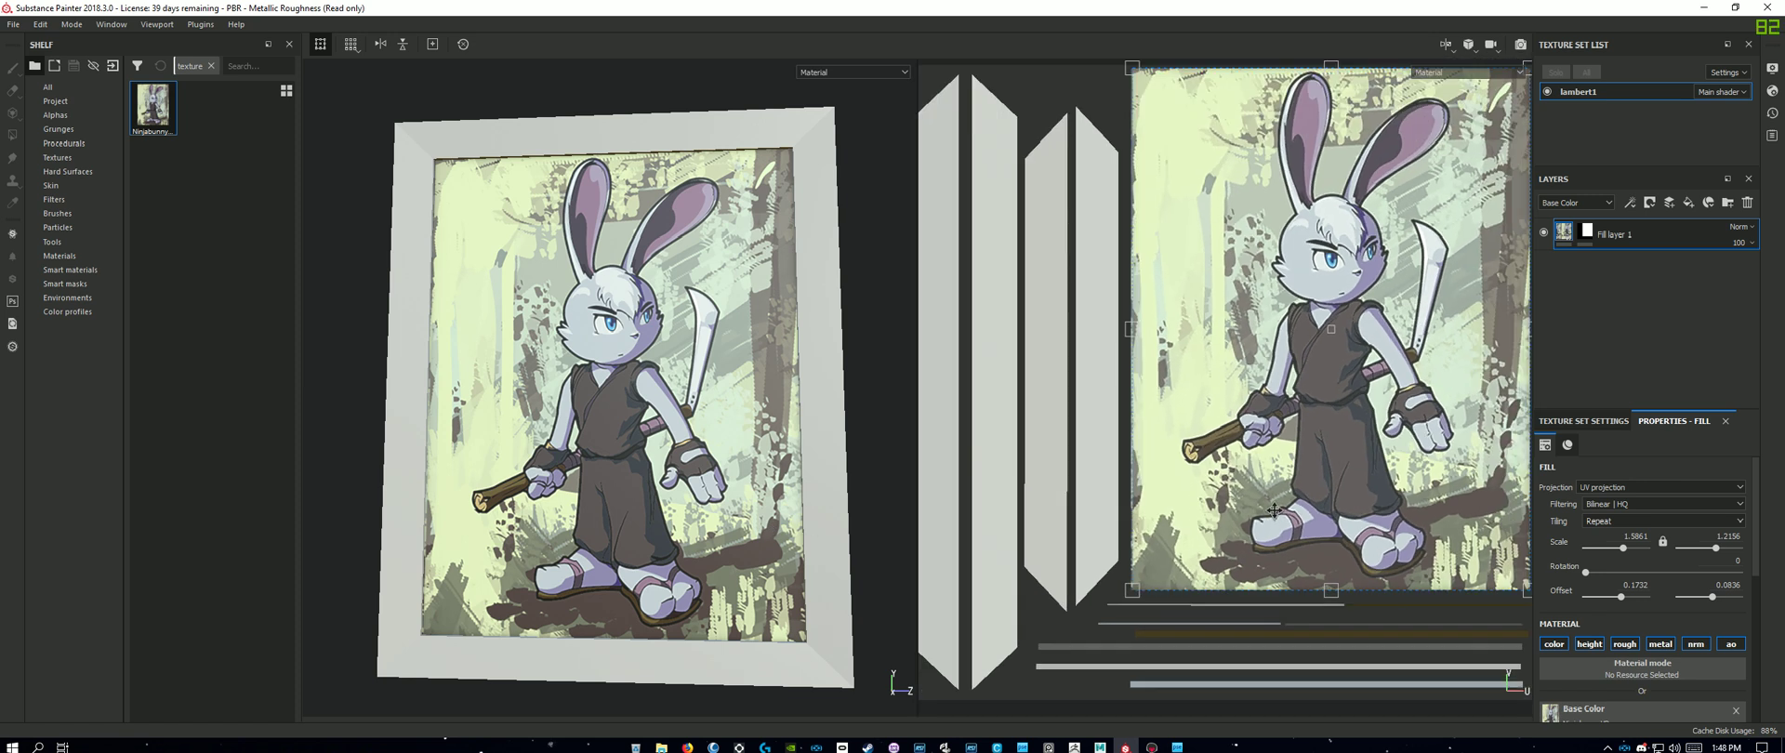
{"action": "key", "text": "F2"}
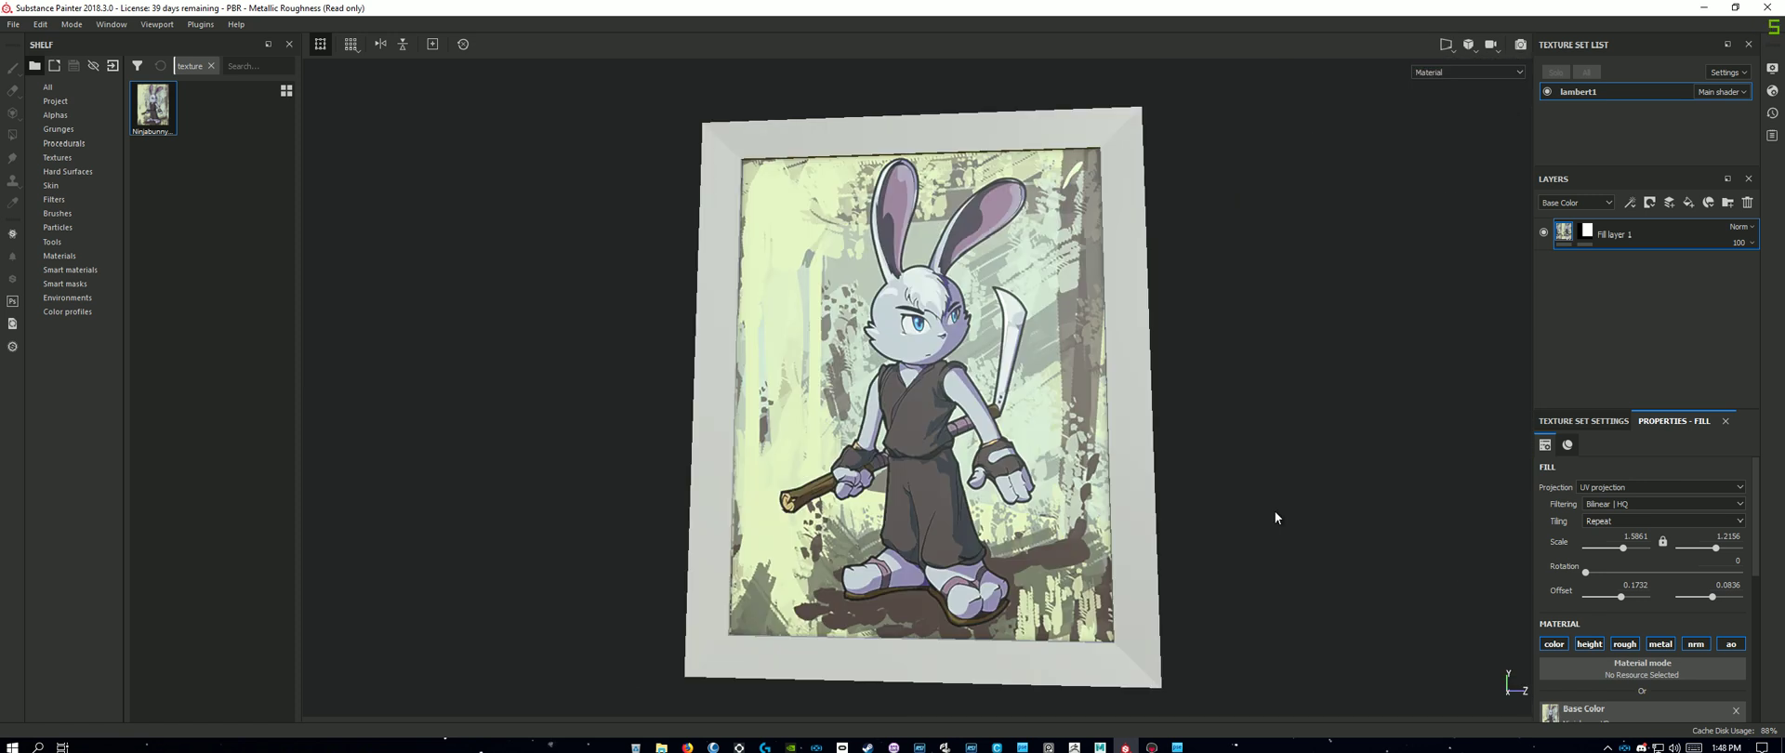
{"action": "key", "text": "F1"}
{"action": "key", "text": "F2"}
{"action": "key", "text": "F1"}
{"action": "key", "text": "F2"}
{"action": "key", "text": "F1"}
{"action": "key", "text": "F2"}
{"action": "key", "text": "F1"}
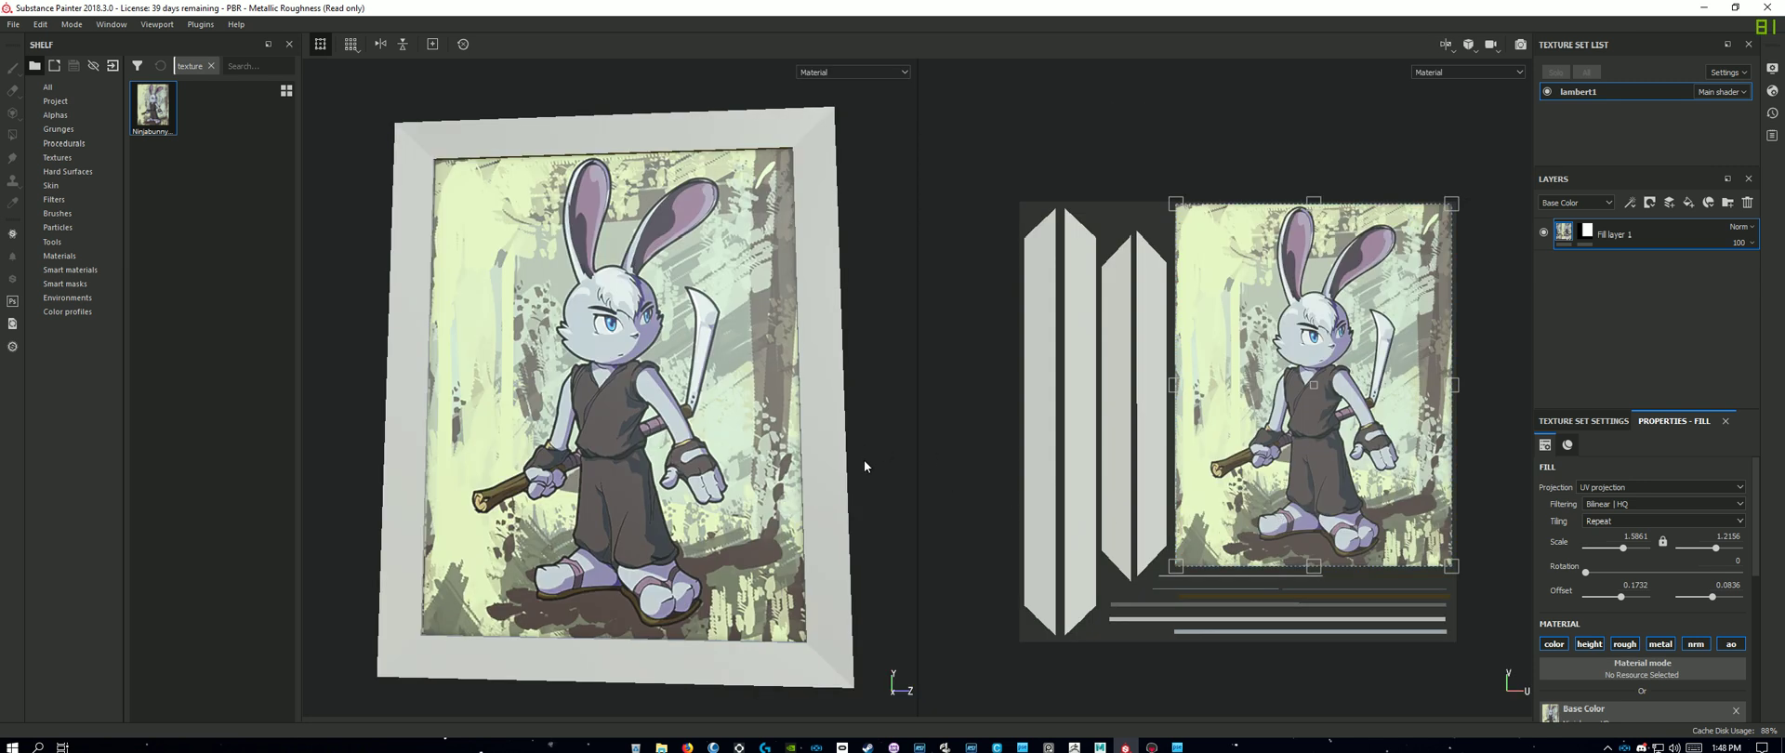
{"action": "left_click_drag", "start_coordinate": [865, 462], "coordinate": [891, 550], "text": "alt"}
{"action": "key", "text": "f"}
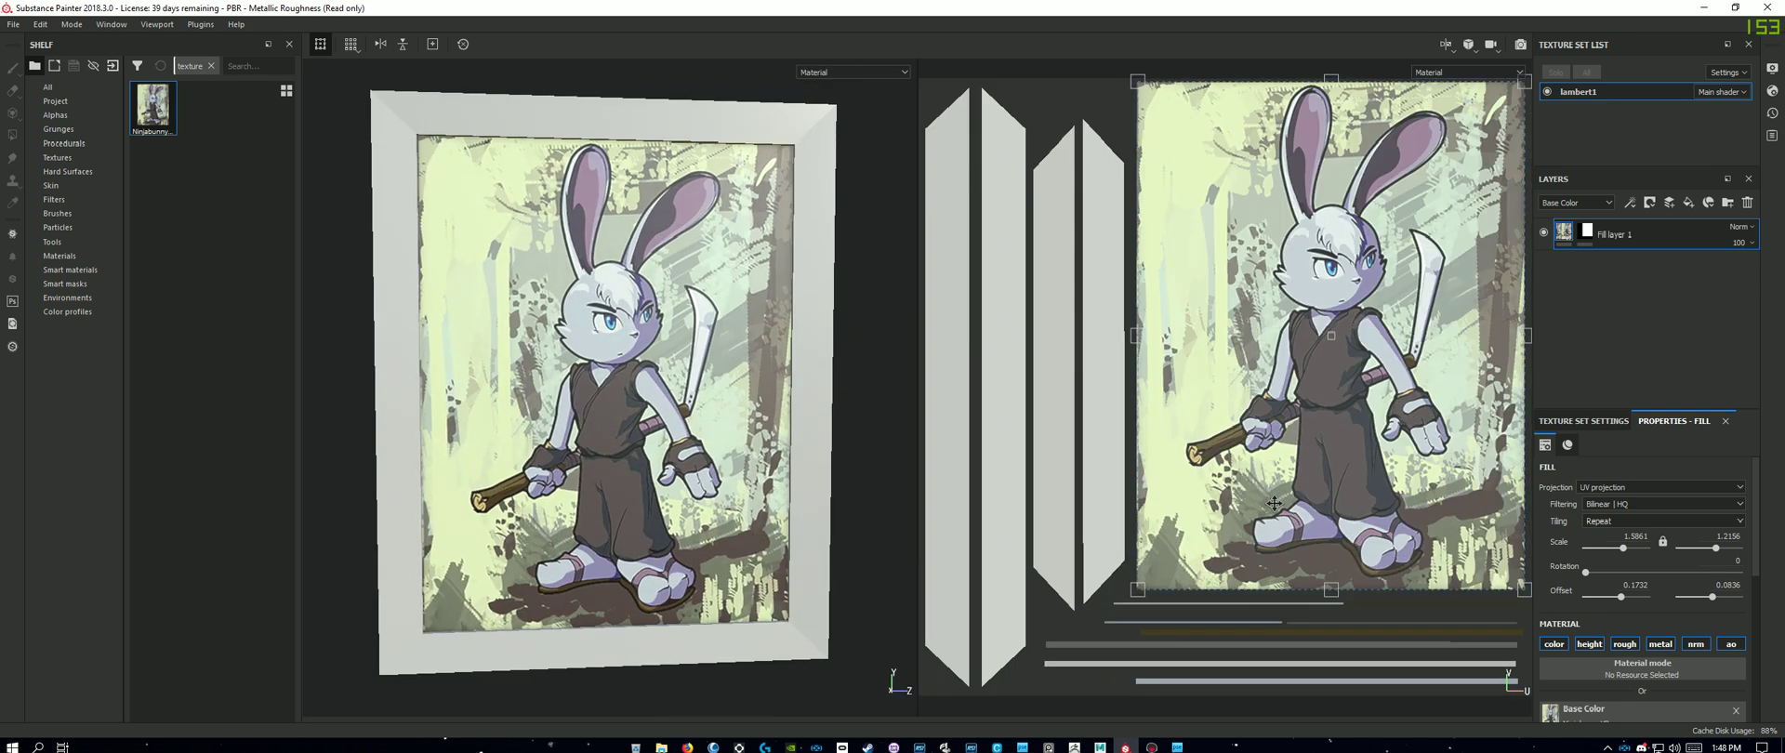
Step: Extend the bunny image's left edge slightly in UV space, with horizontal scale about 1.582 and horizontal offset about 0.172
{"action": "scroll", "coordinate": [1195, 147], "scroll_direction": "down", "scroll_amount": 2}
{"action": "scroll", "coordinate": [1191, 139], "scroll_direction": "up", "scroll_amount": 4}
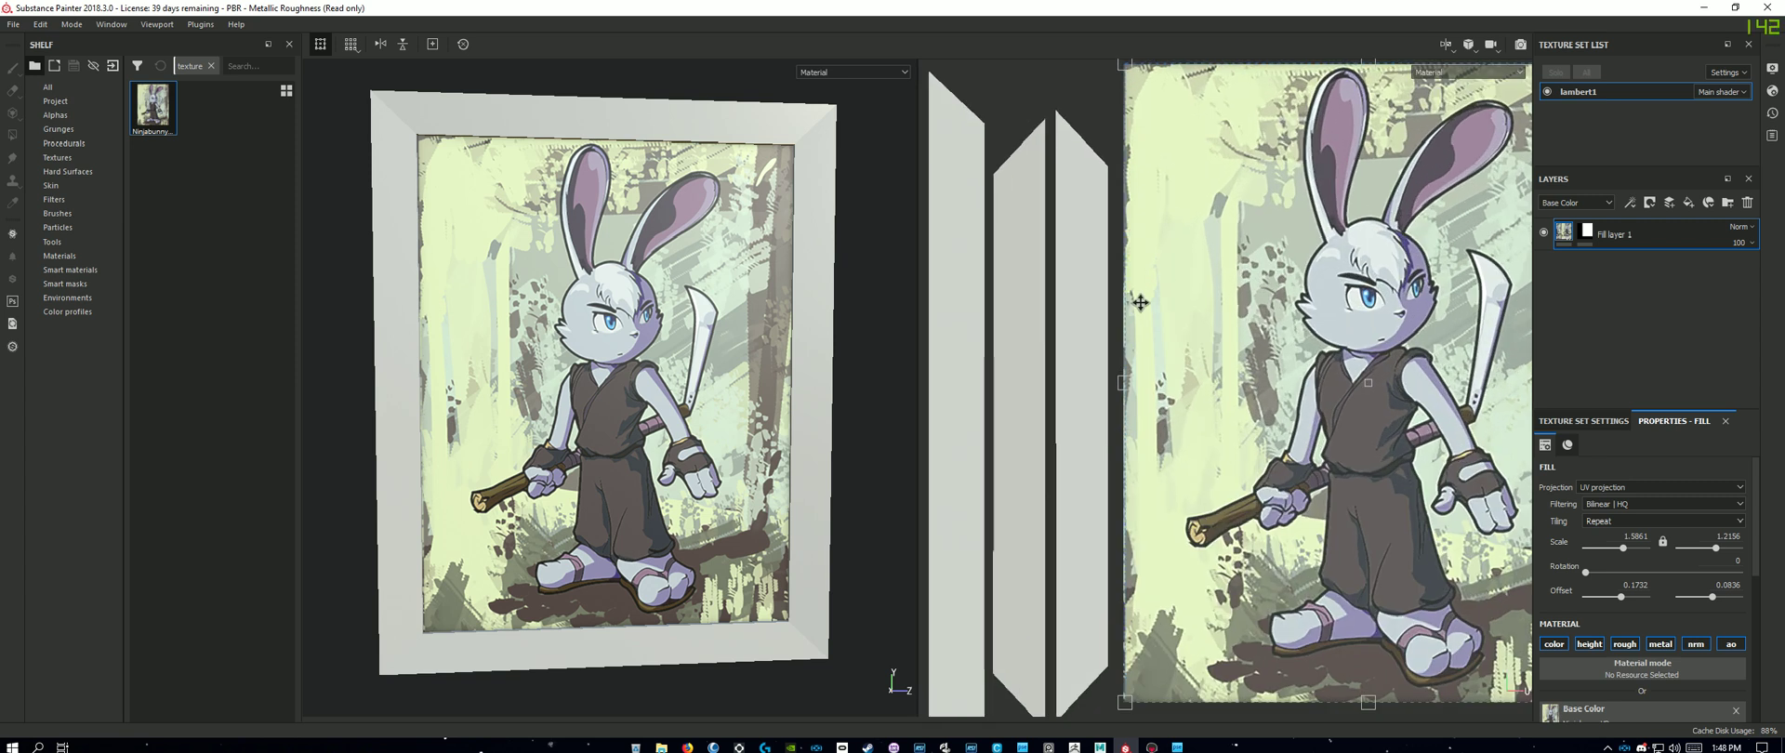
{"action": "left_click_drag", "start_coordinate": [1122, 387], "coordinate": [1120, 388]}
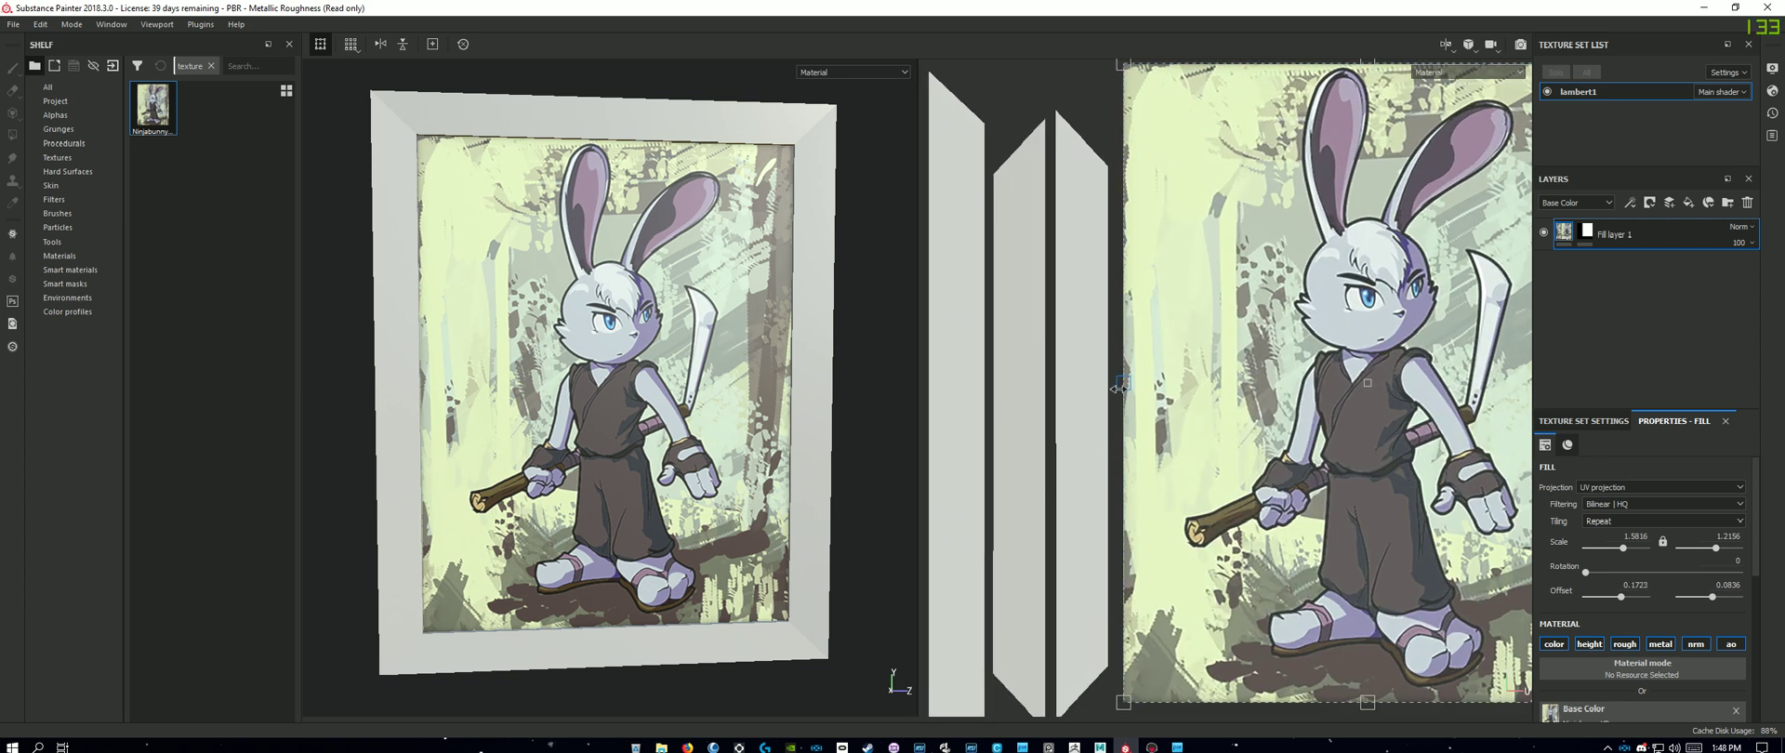
Step: Examine the bunny image's placement and edges on the frame from different angles and distances
{"action": "scroll", "coordinate": [1275, 392], "scroll_direction": "down", "scroll_amount": 2}
{"action": "middle_click_drag", "start_coordinate": [1349, 460], "coordinate": [1255, 481]}
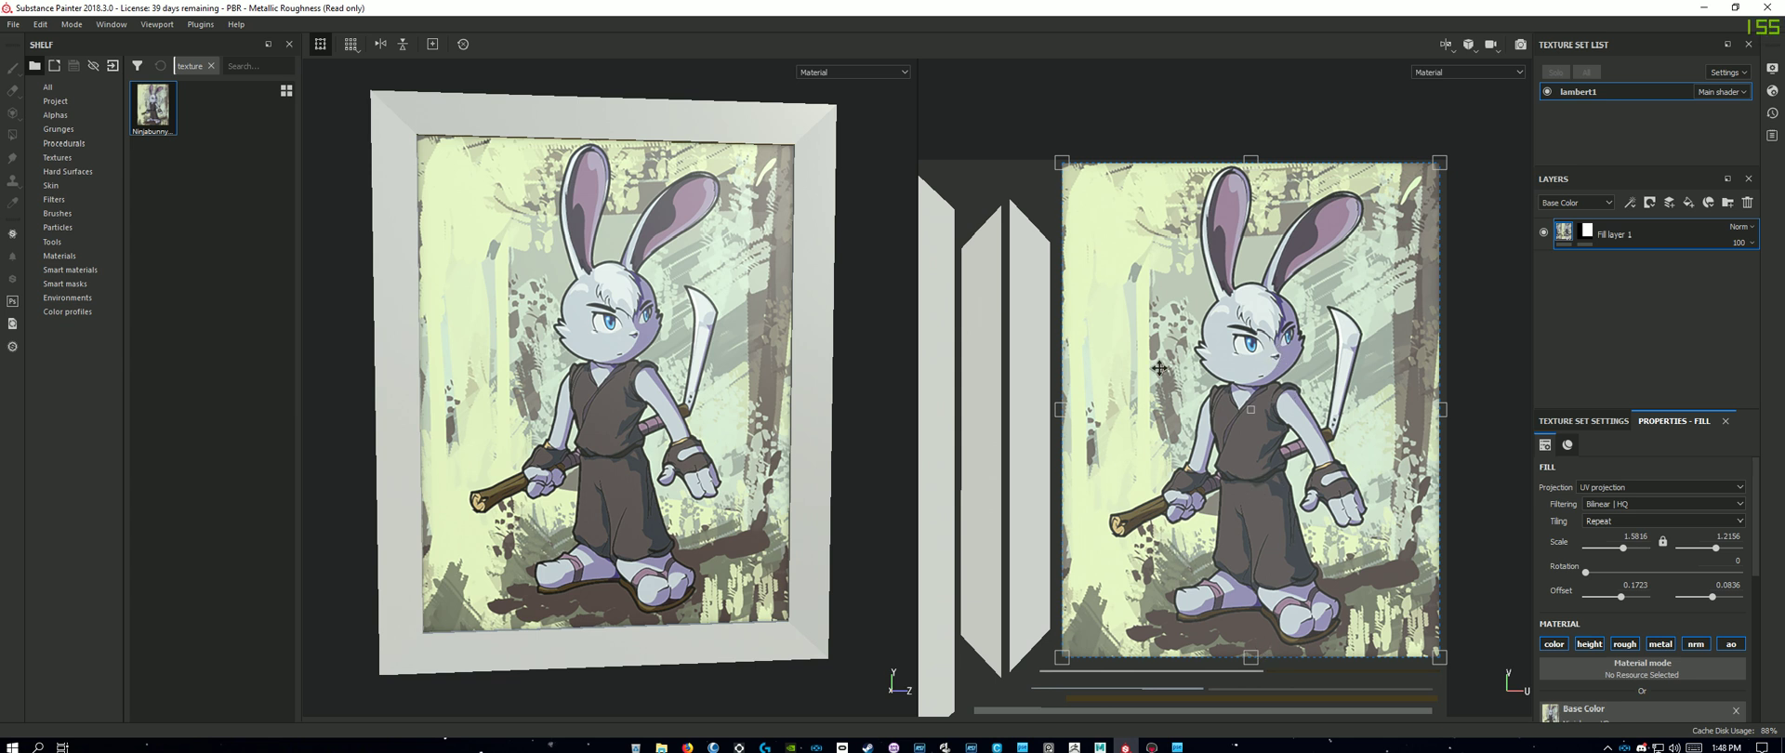
{"action": "scroll", "coordinate": [711, 406], "scroll_direction": "down", "scroll_amount": 3}
{"action": "left_click_drag", "start_coordinate": [712, 406], "coordinate": [767, 479], "text": "alt"}
{"action": "scroll", "coordinate": [647, 364], "scroll_direction": "down", "scroll_amount": 3}
{"action": "scroll", "coordinate": [646, 363], "scroll_direction": "up", "scroll_amount": 5}
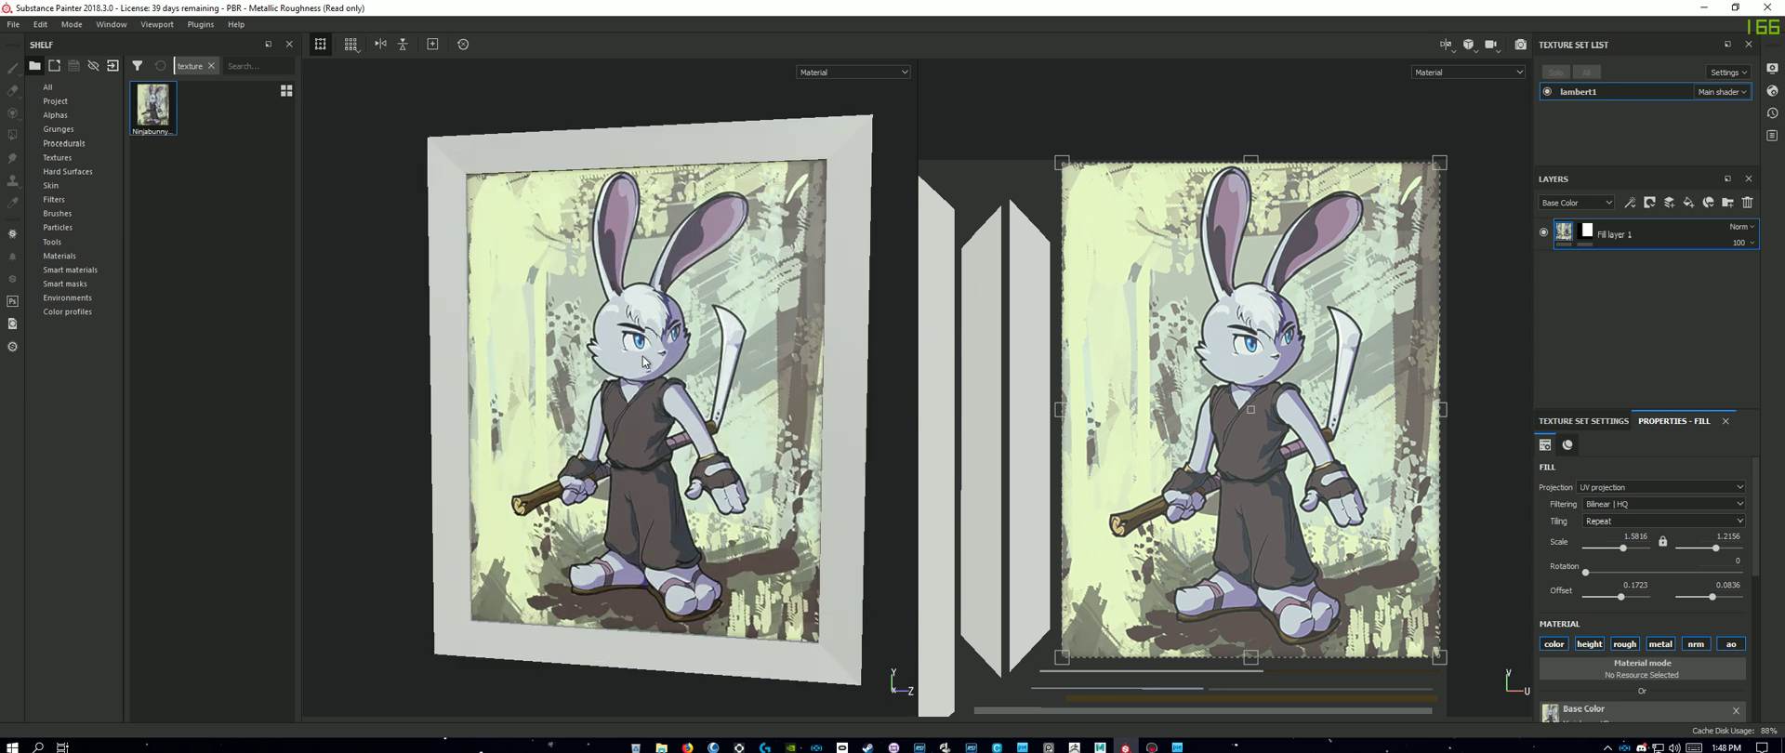
{"action": "scroll", "coordinate": [644, 355], "scroll_direction": "up", "scroll_amount": 4}
{"action": "scroll", "coordinate": [644, 357], "scroll_direction": "down", "scroll_amount": 6}
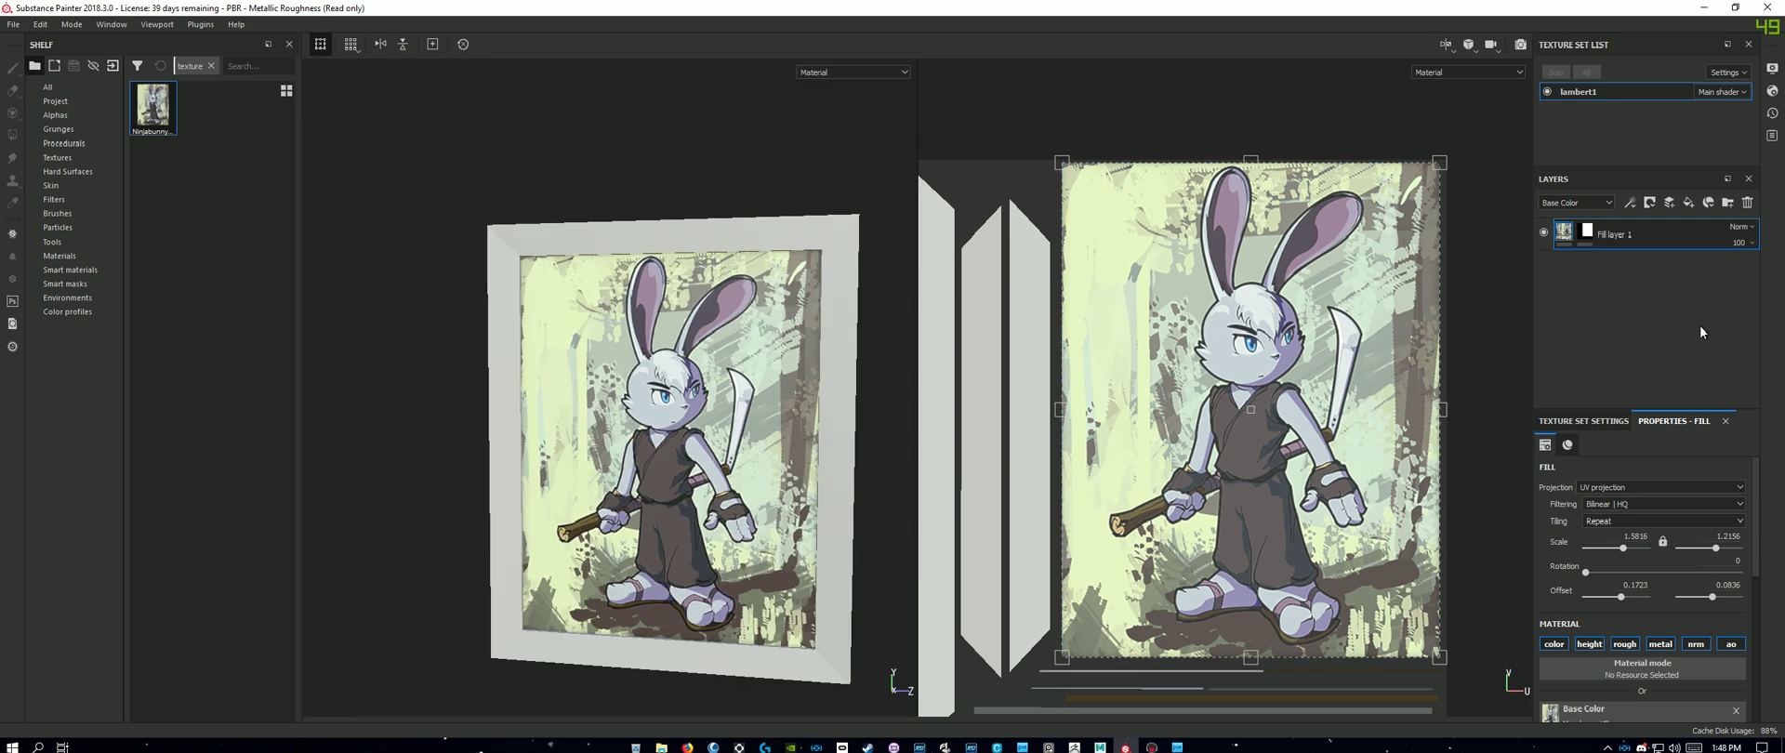
Step: Add a filter to the mask of Fill layer 1 and set it to Color Balance
{"action": "right_click", "coordinate": [1657, 236]}
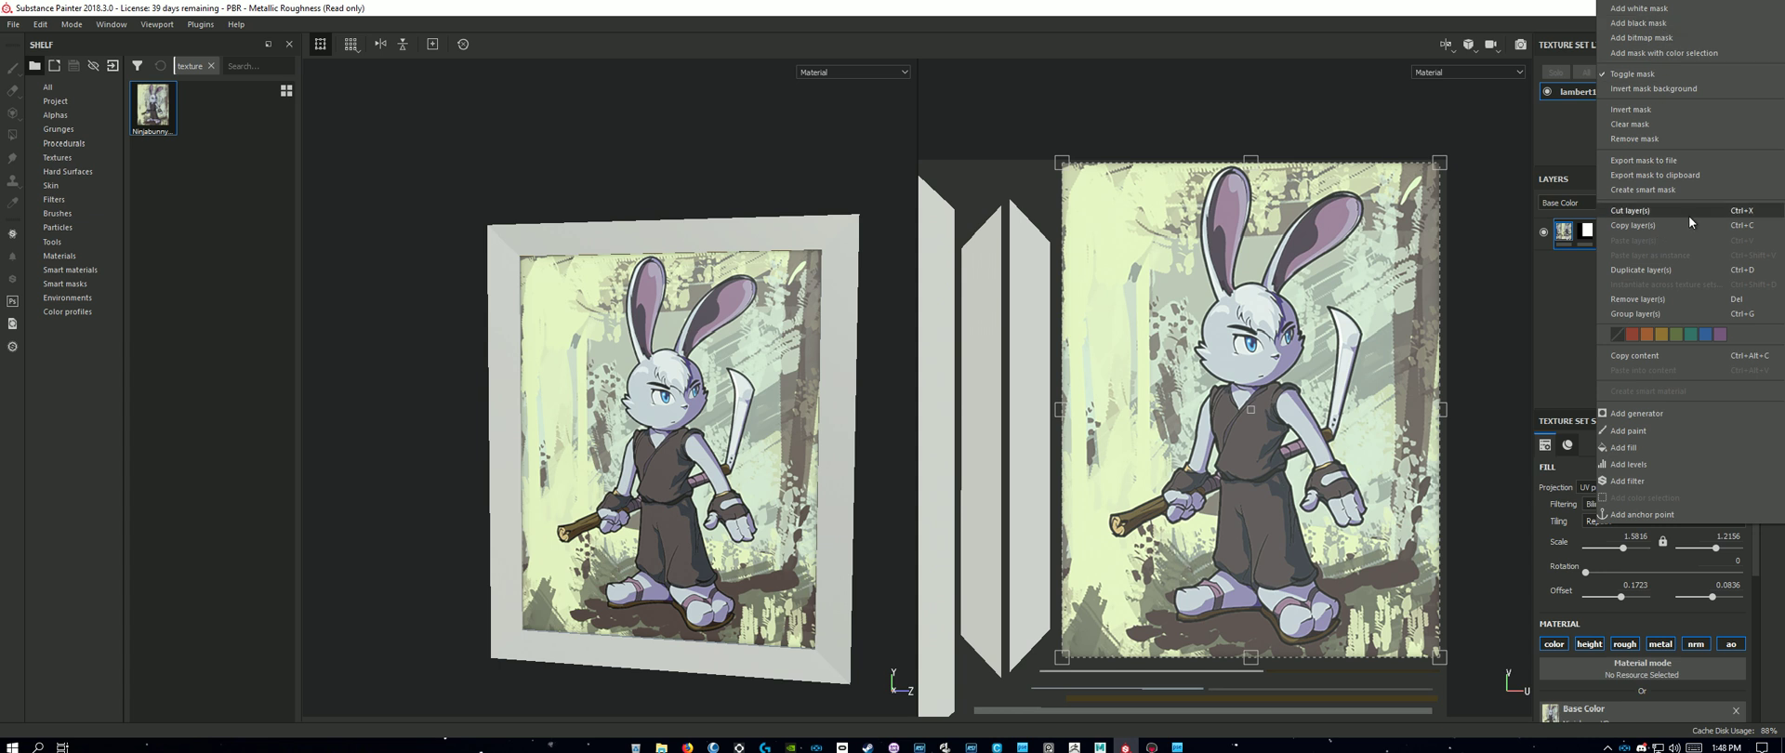
{"action": "left_click", "coordinate": [1583, 236]}
{"action": "right_click", "coordinate": [1633, 232]}
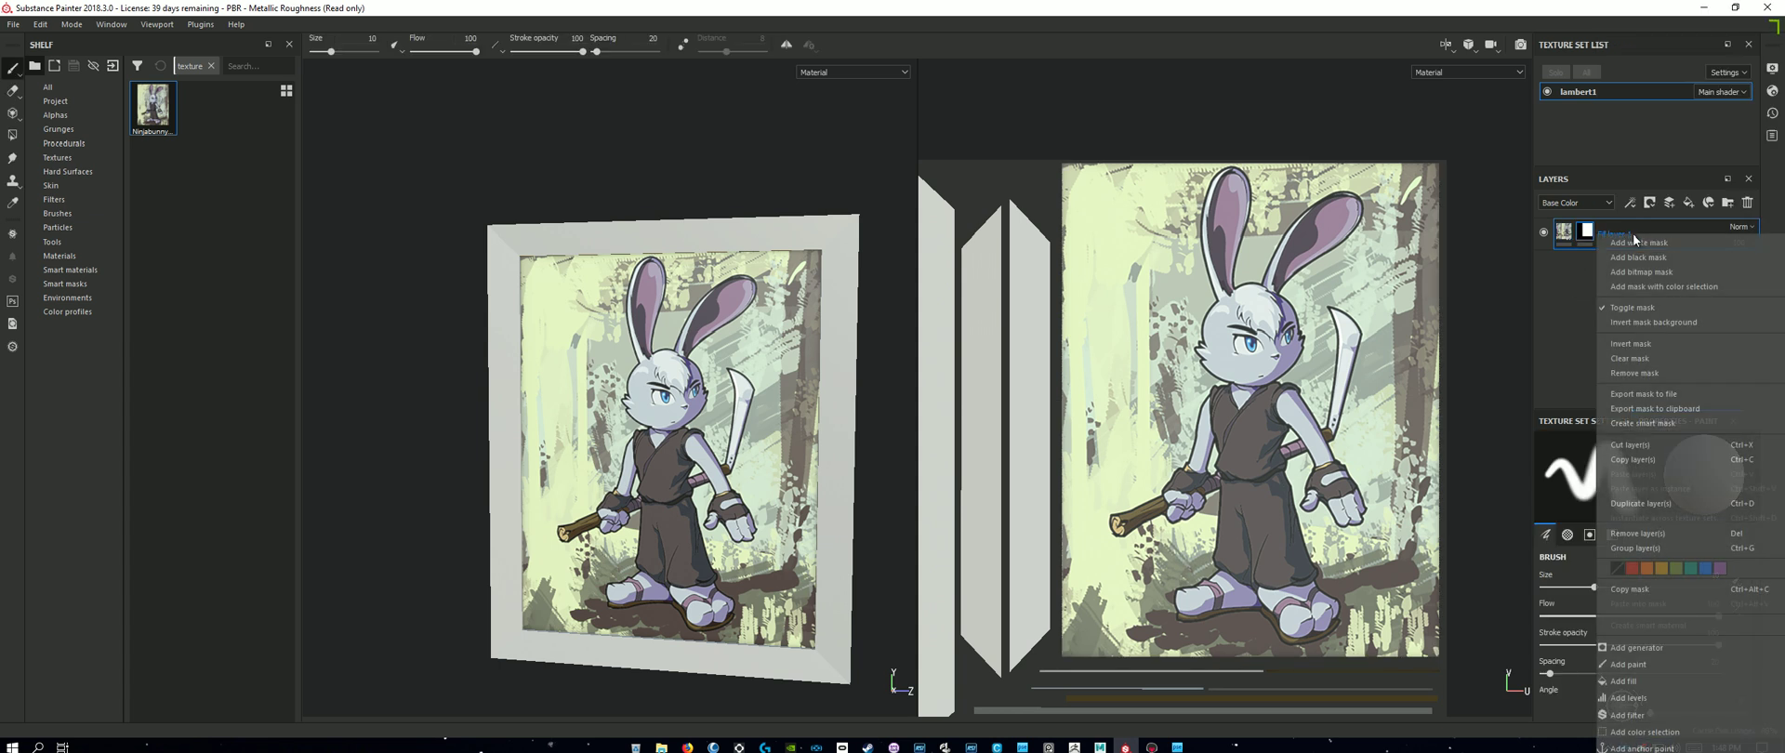
{"action": "left_click", "coordinate": [1672, 712]}
{"action": "left_click", "coordinate": [1651, 473]}
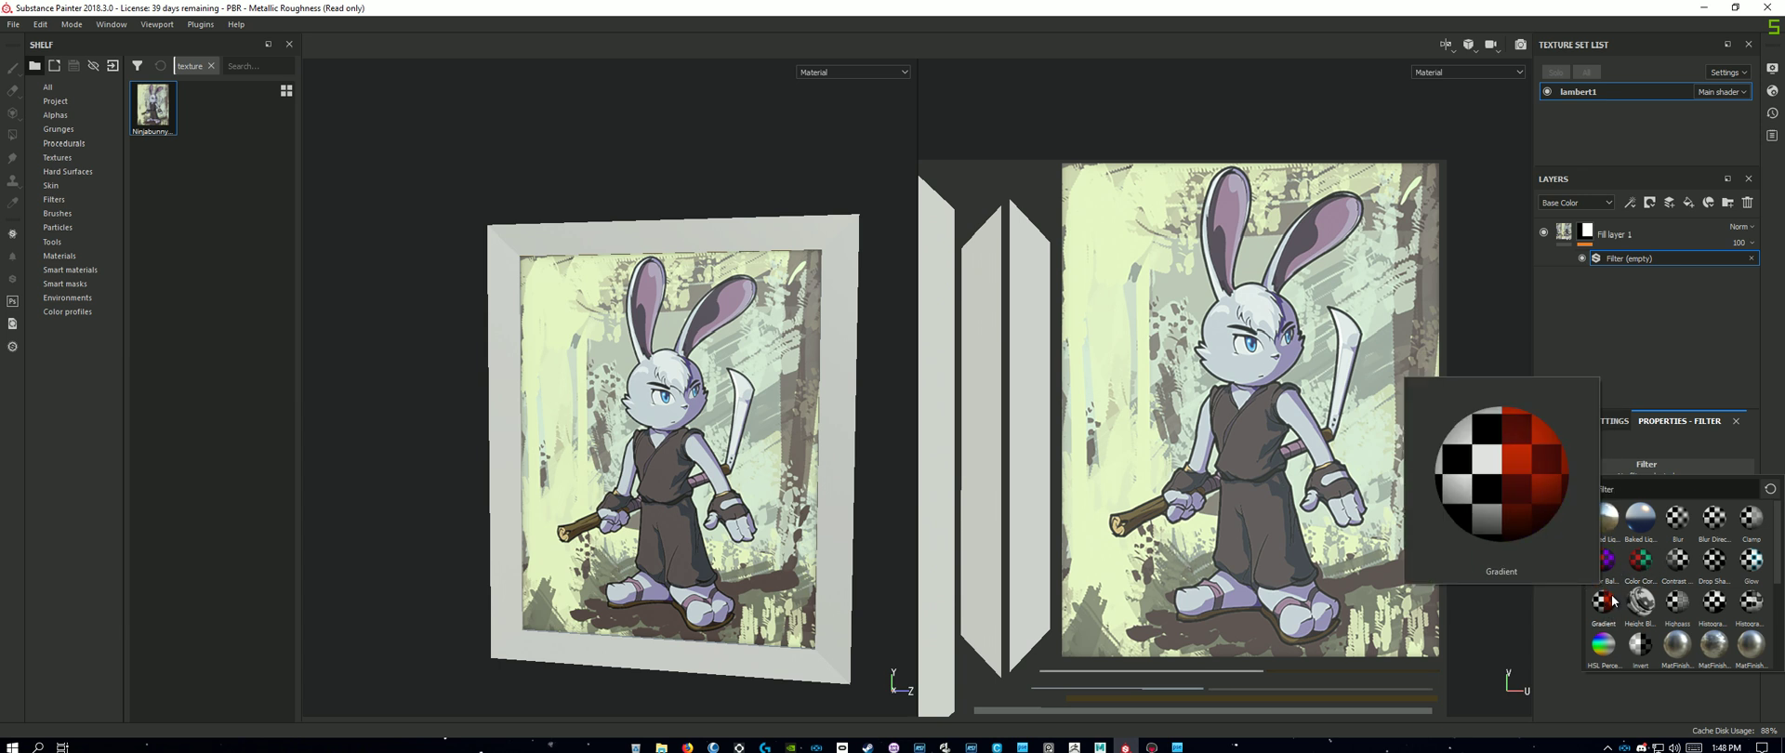
{"action": "mouse_move", "coordinate": [1653, 569]}
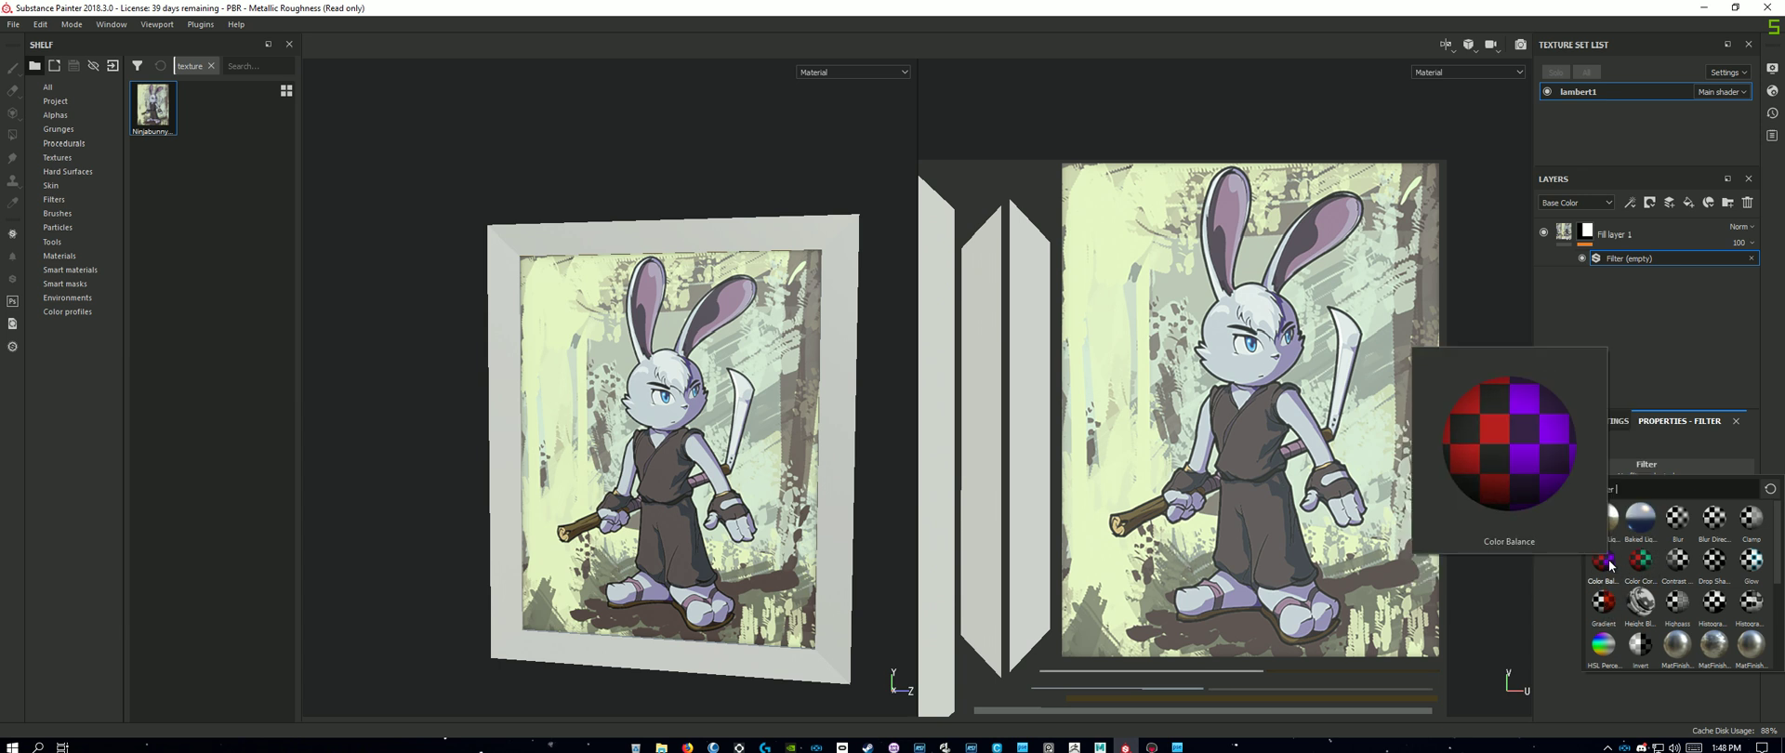
{"action": "left_click", "coordinate": [1607, 560]}
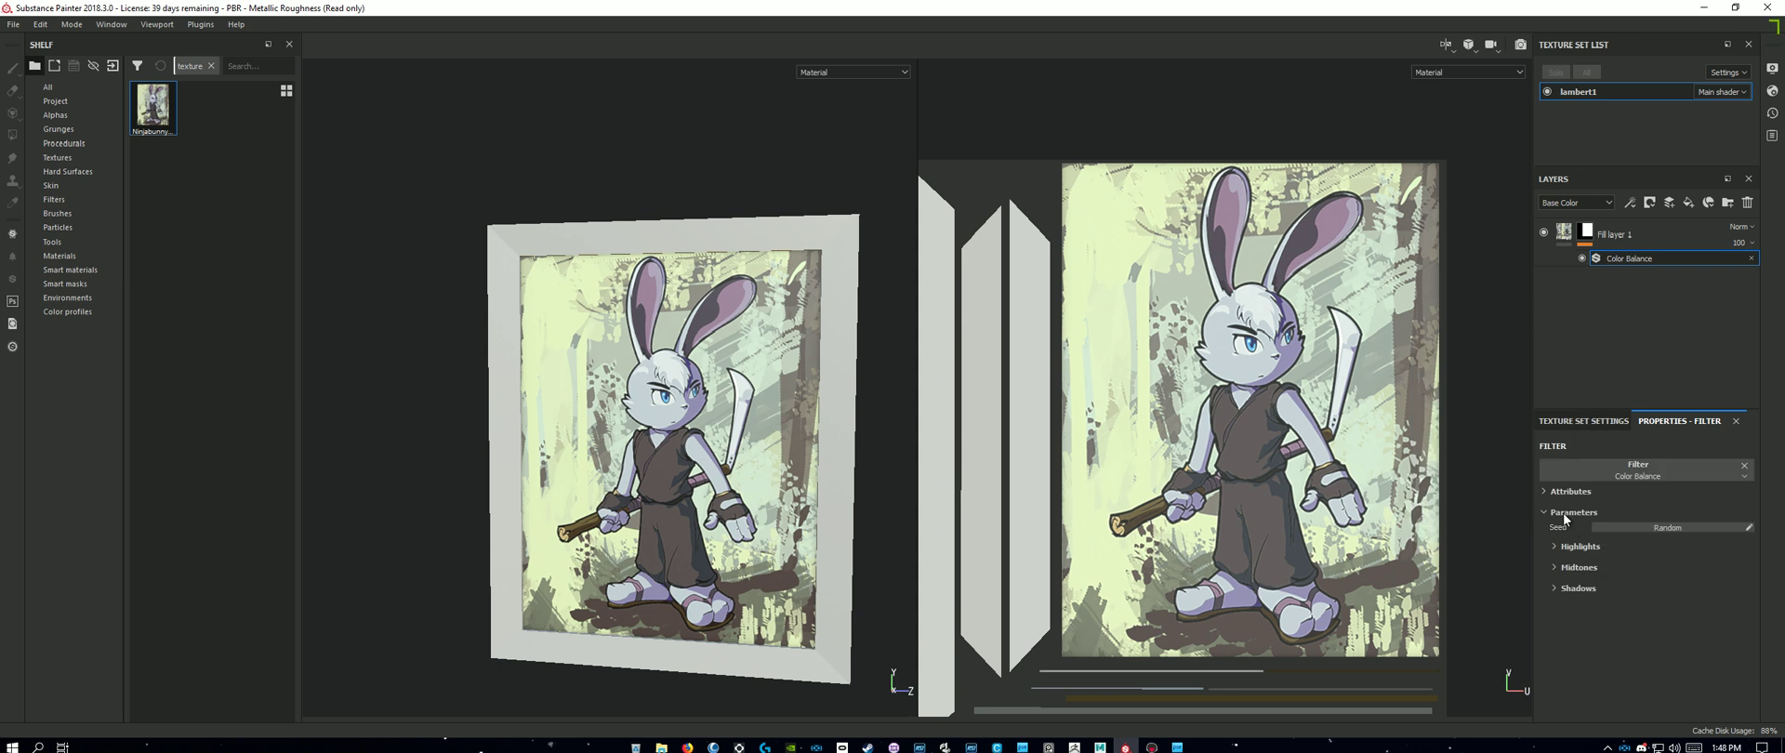
Step: Look through the Color Balance filter's Highlights and Midtones parameters and clear the filter selection
{"action": "left_click", "coordinate": [1575, 547]}
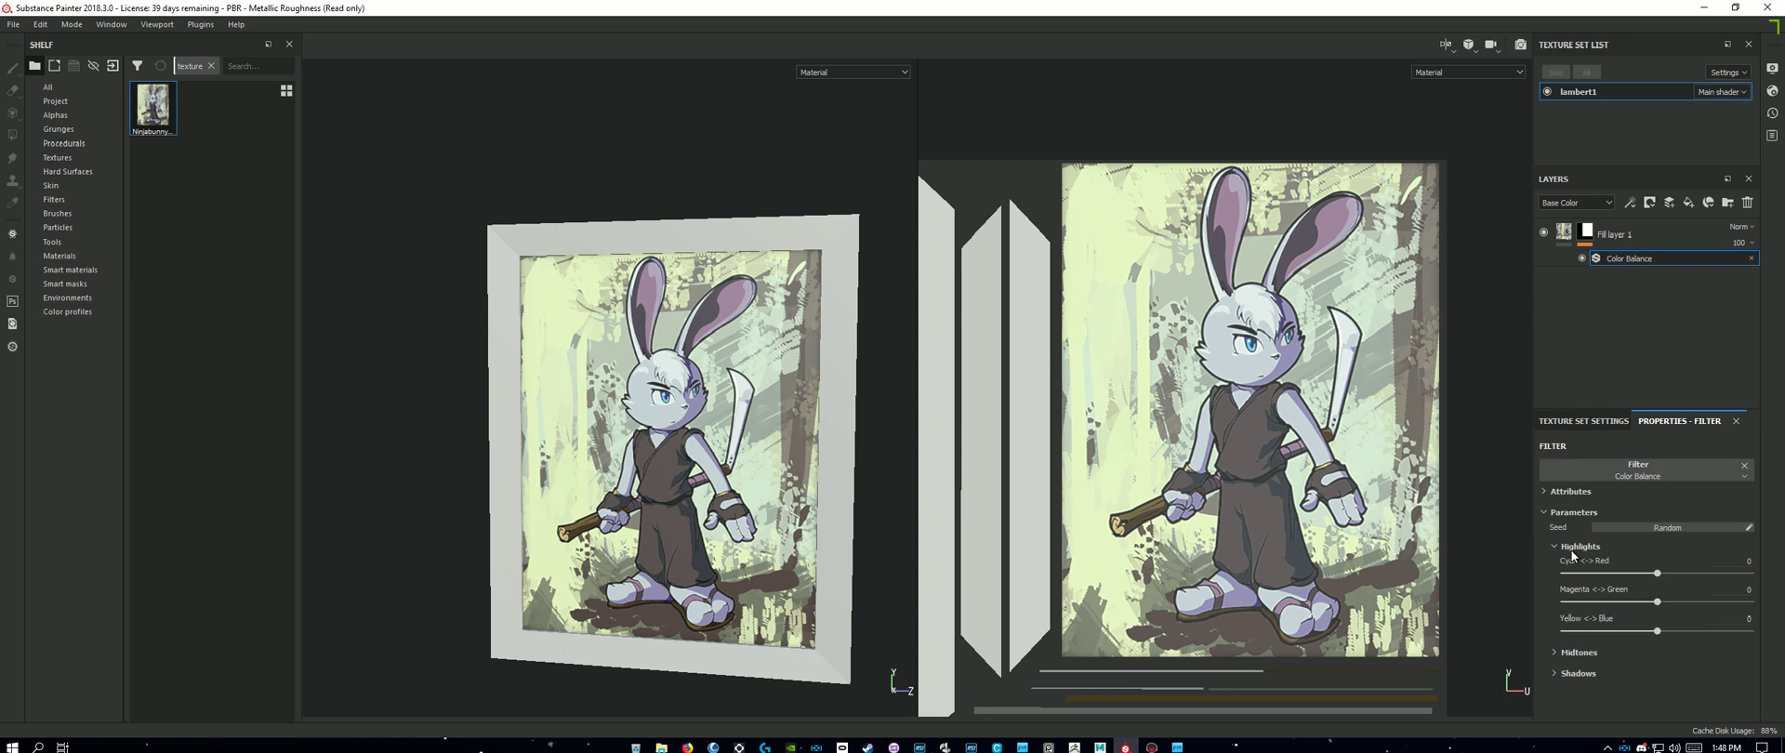
{"action": "left_click", "coordinate": [1571, 547]}
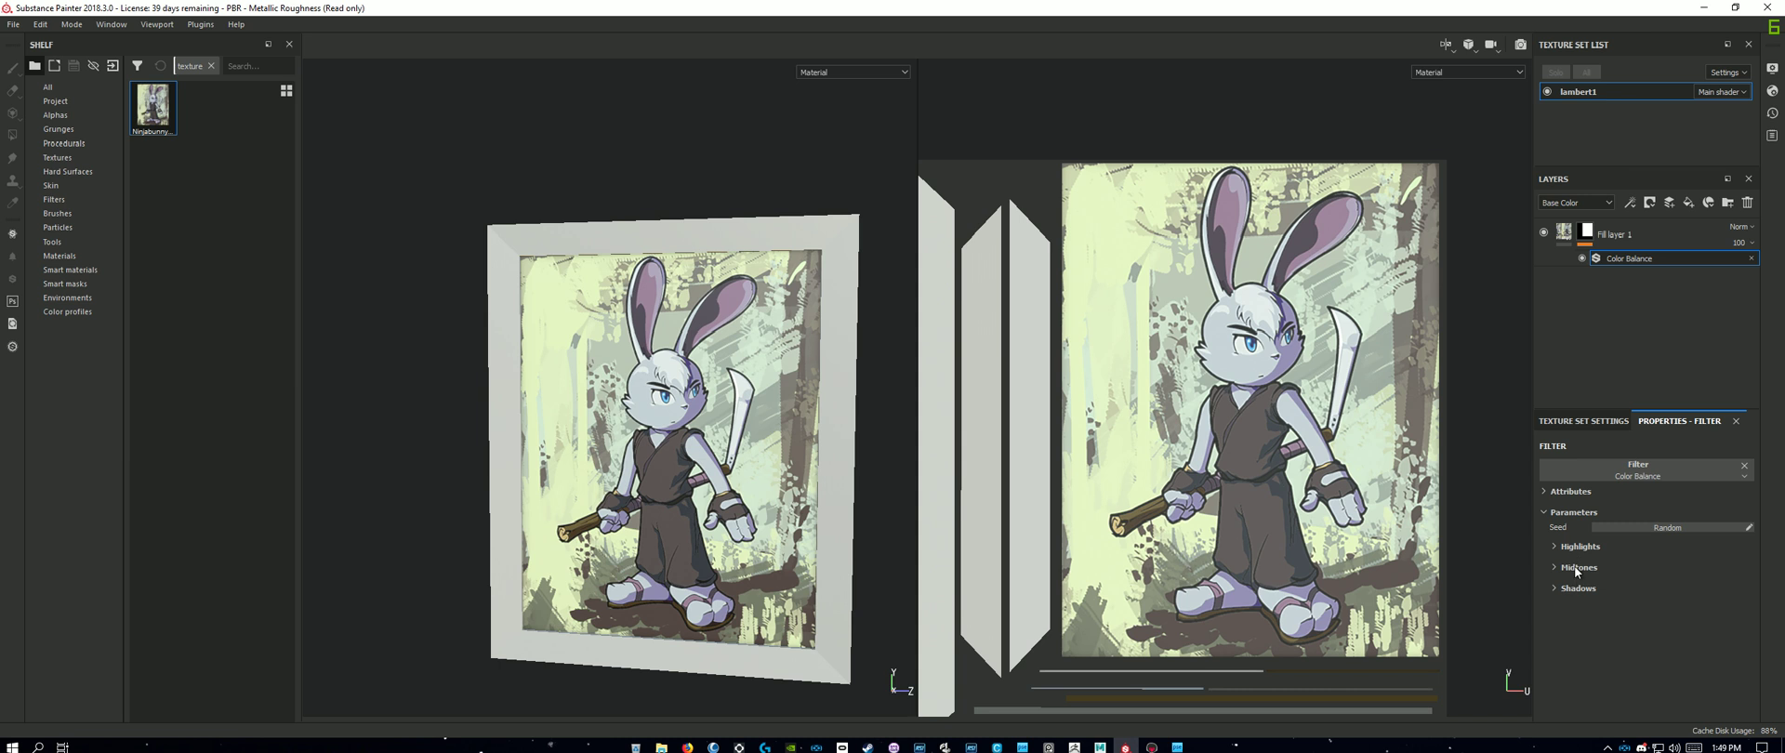
{"action": "left_click", "coordinate": [1576, 569]}
{"action": "mouse_move", "coordinate": [1660, 598]}
{"action": "left_mouse_down"}
{"action": "mouse_move", "coordinate": [1742, 599]}
{"action": "mouse_move", "coordinate": [1657, 600]}
{"action": "left_mouse_up"}
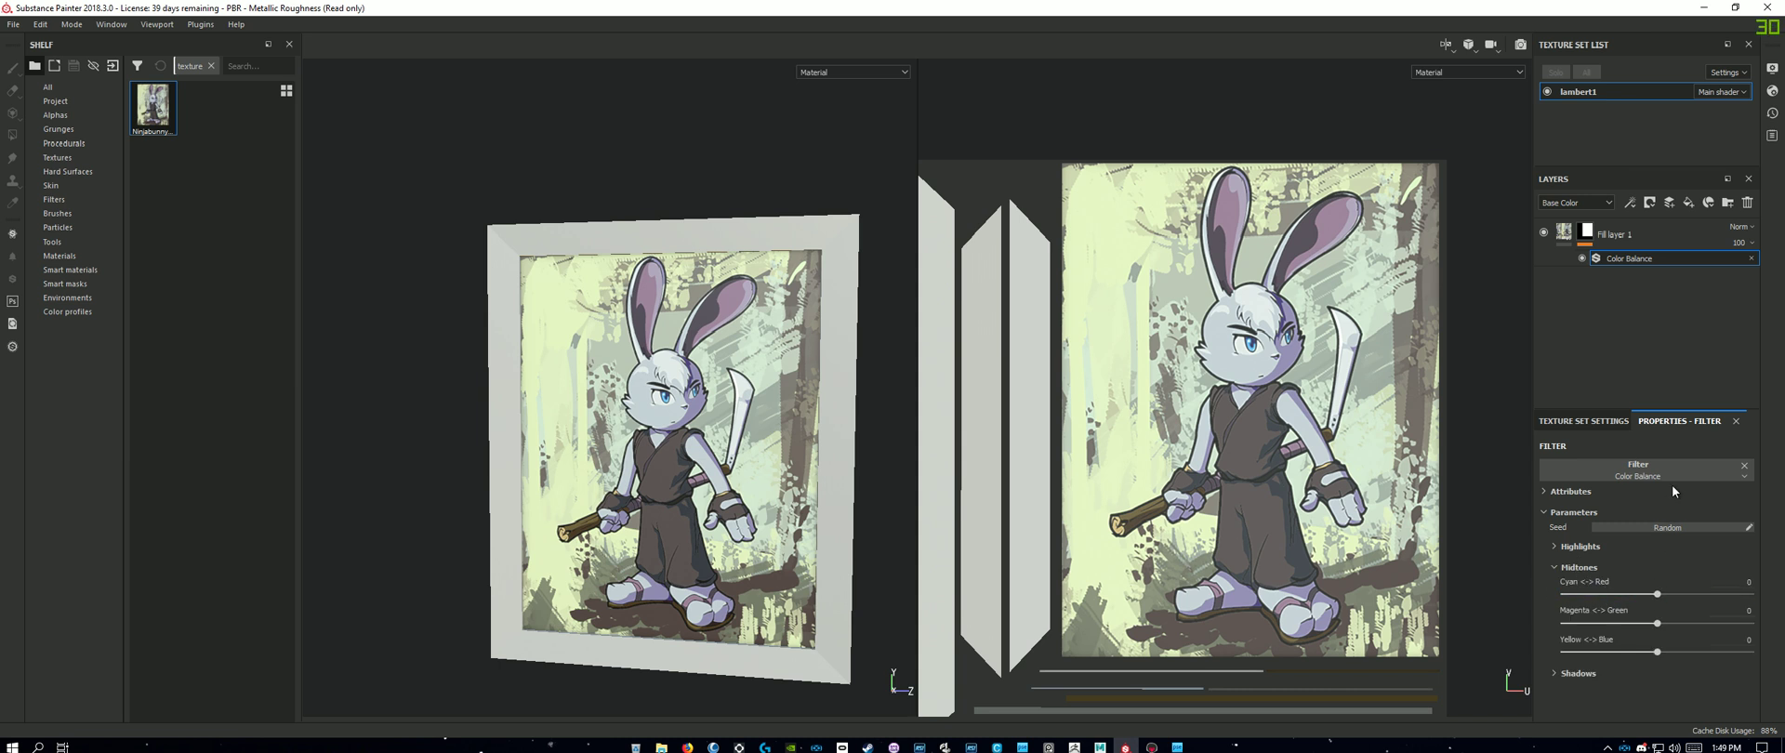
{"action": "left_click", "coordinate": [1745, 465]}
Step: Try the Color Correct filter with shadows contrast -0.32 and luminosity -0.03, and remove the filter from the mask
{"action": "left_click", "coordinate": [1651, 490]}
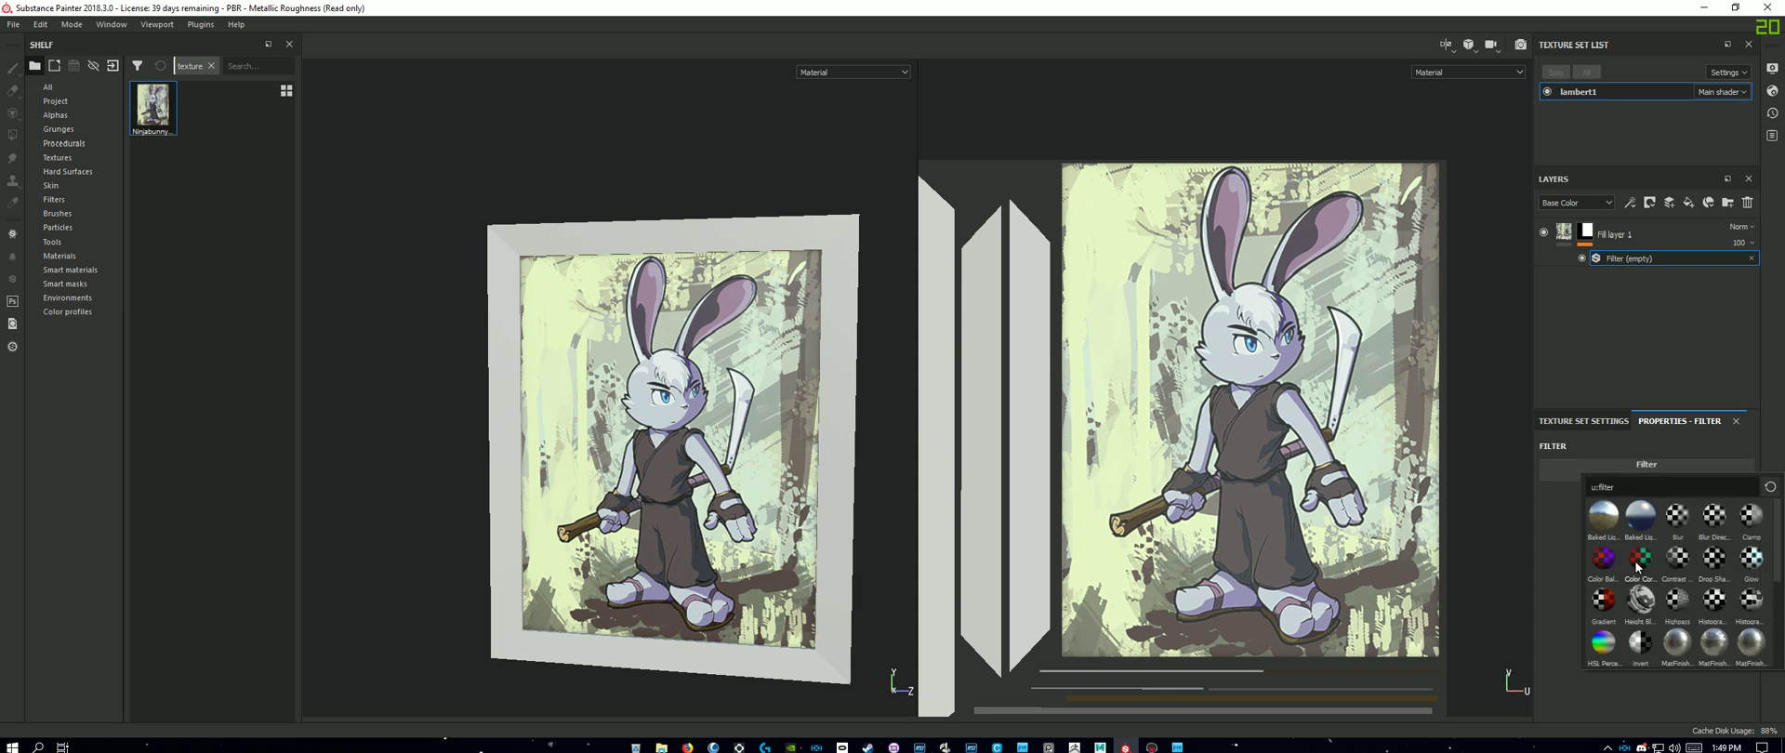
{"action": "left_click", "coordinate": [1639, 562]}
{"action": "left_click", "coordinate": [1555, 547]}
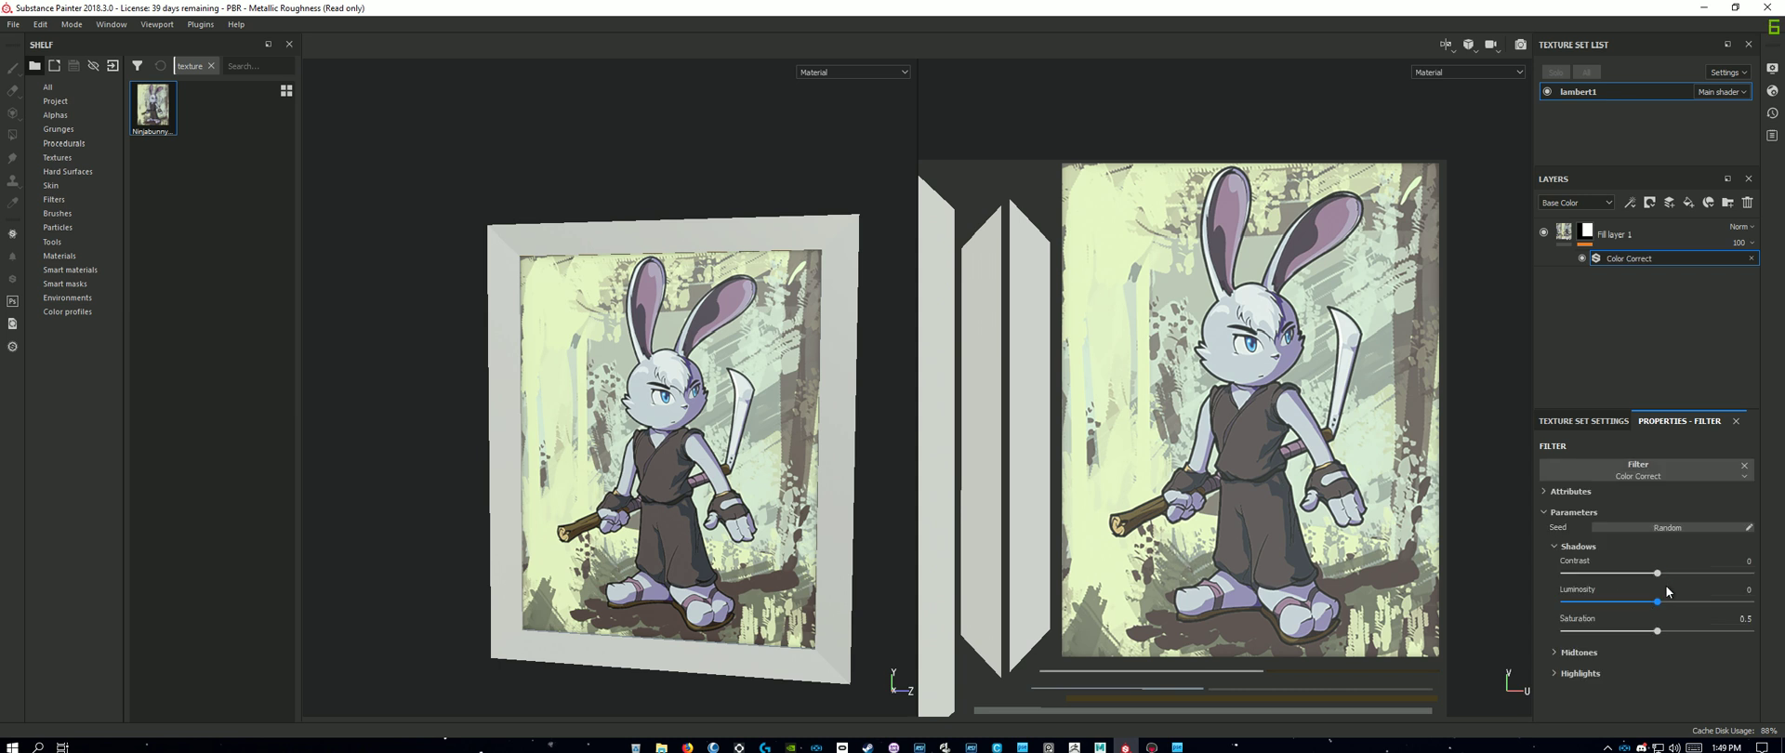
{"action": "left_click_drag", "start_coordinate": [1657, 573], "coordinate": [1667, 577]}
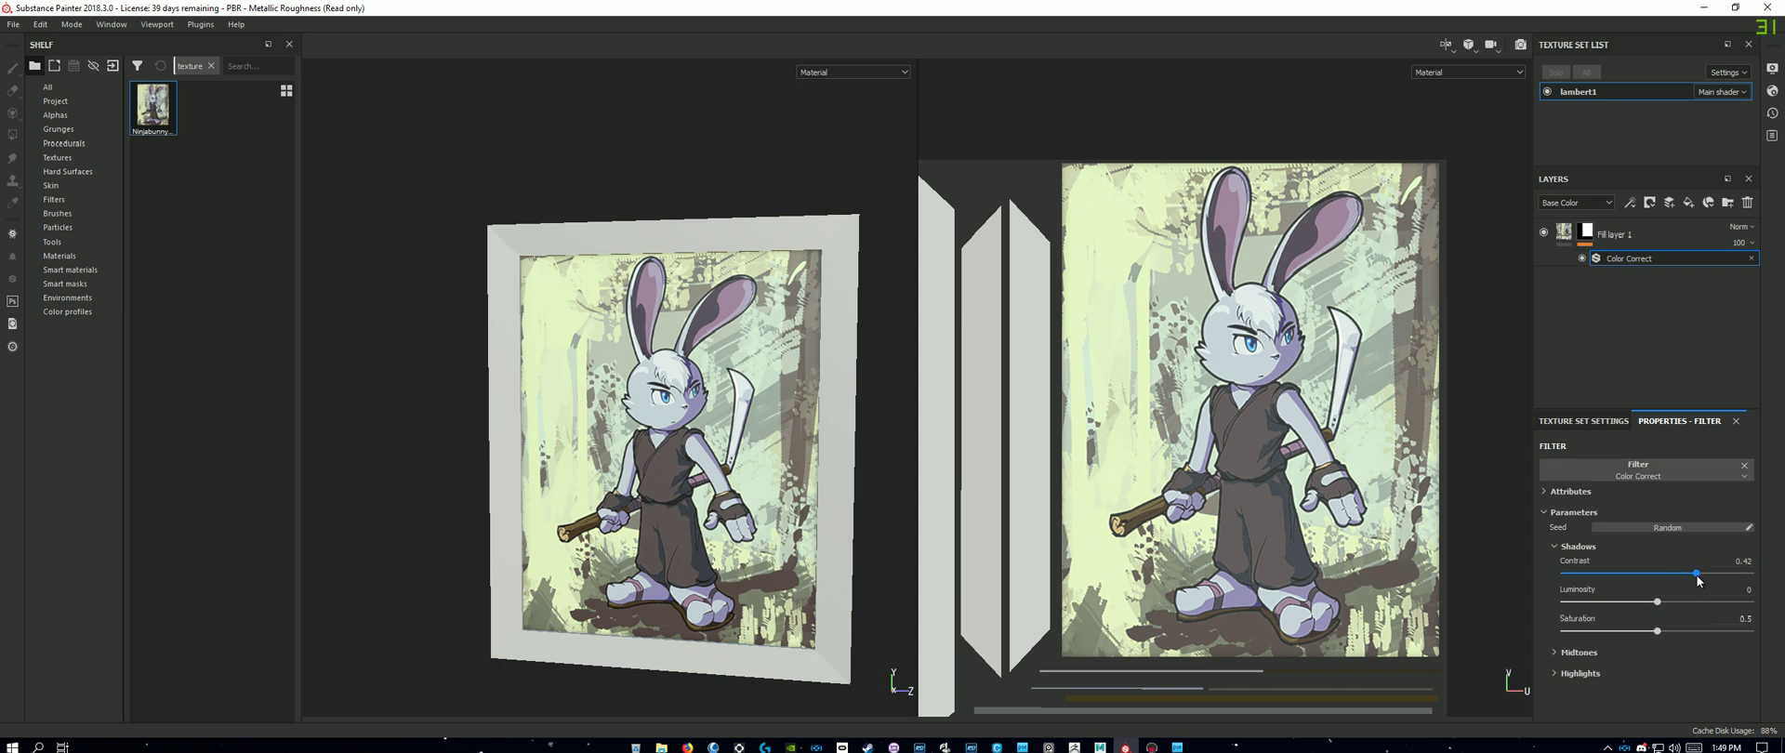
{"action": "mouse_move", "coordinate": [1698, 580]}
{"action": "left_mouse_down"}
{"action": "mouse_move", "coordinate": [1632, 575]}
{"action": "mouse_move", "coordinate": [1701, 604]}
{"action": "mouse_move", "coordinate": [1620, 604]}
{"action": "mouse_move", "coordinate": [1676, 603]}
{"action": "mouse_move", "coordinate": [1652, 602]}
{"action": "left_mouse_up"}
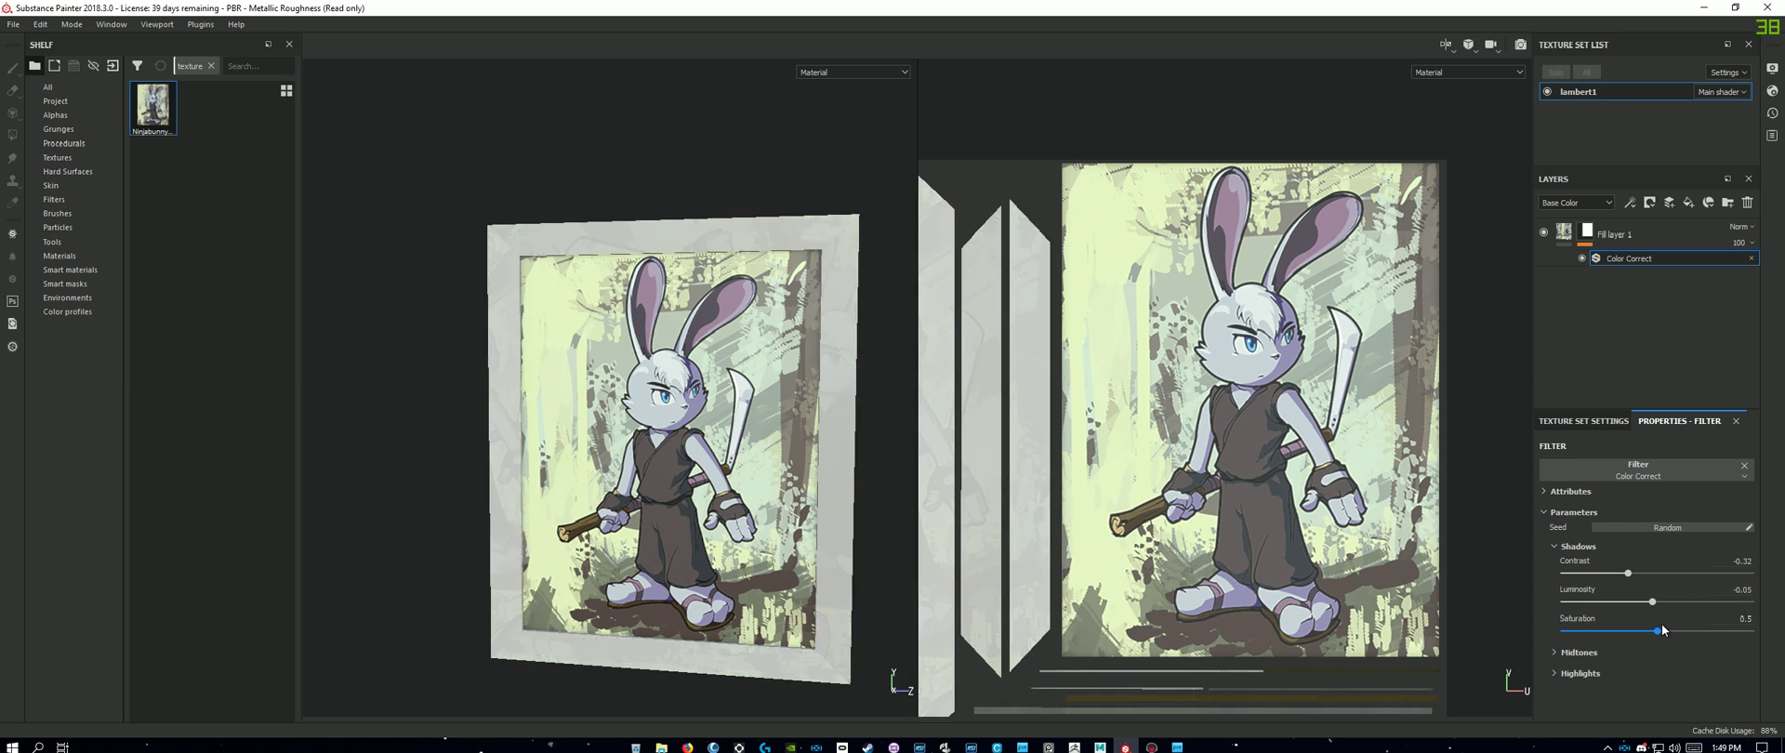
{"action": "left_click", "coordinate": [1744, 465]}
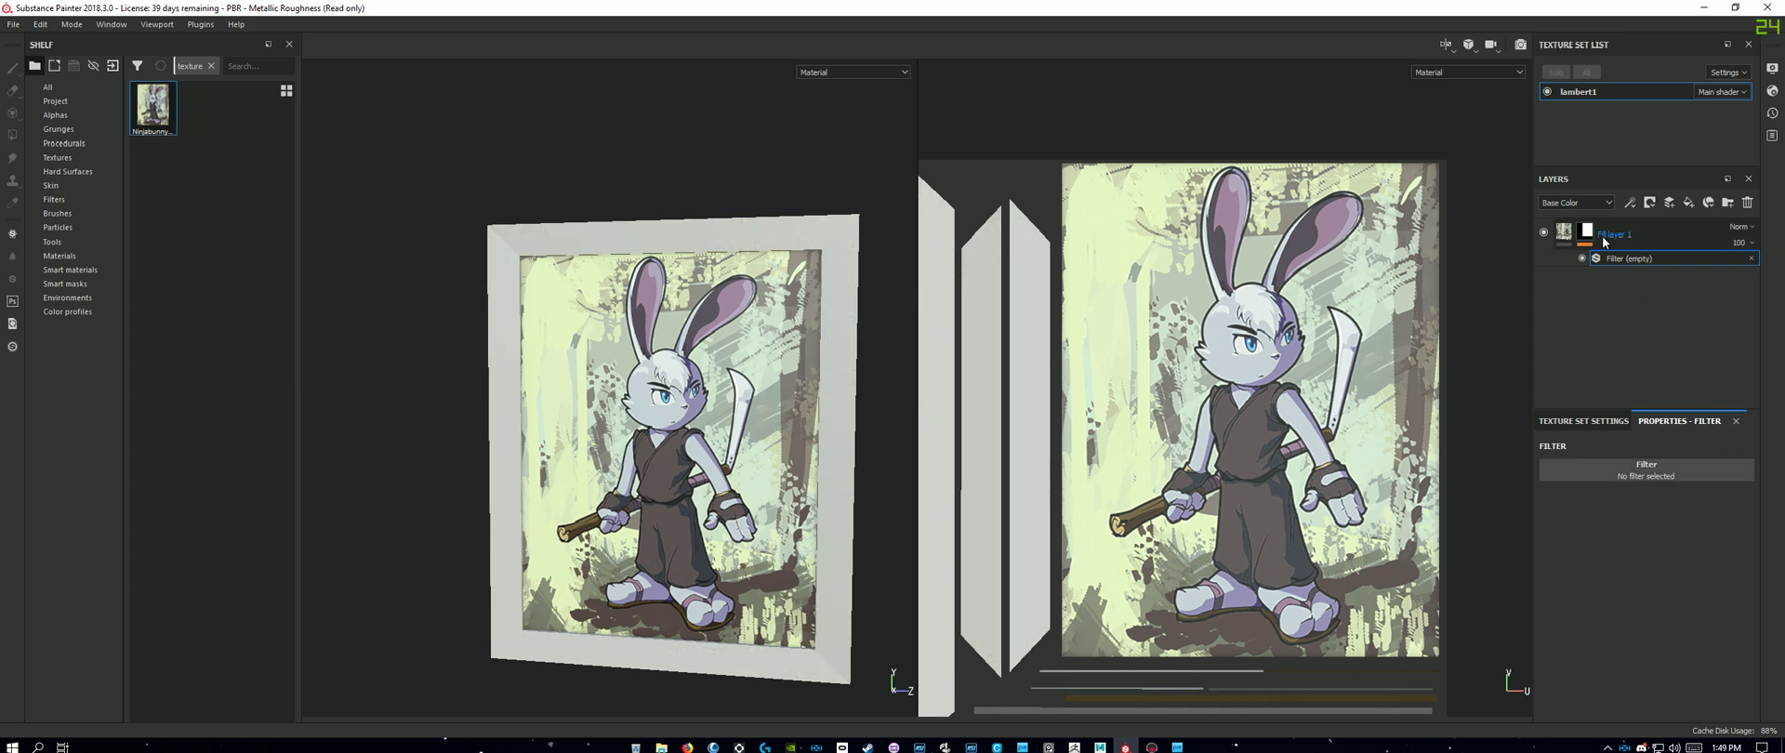
{"action": "left_click", "coordinate": [1753, 260]}
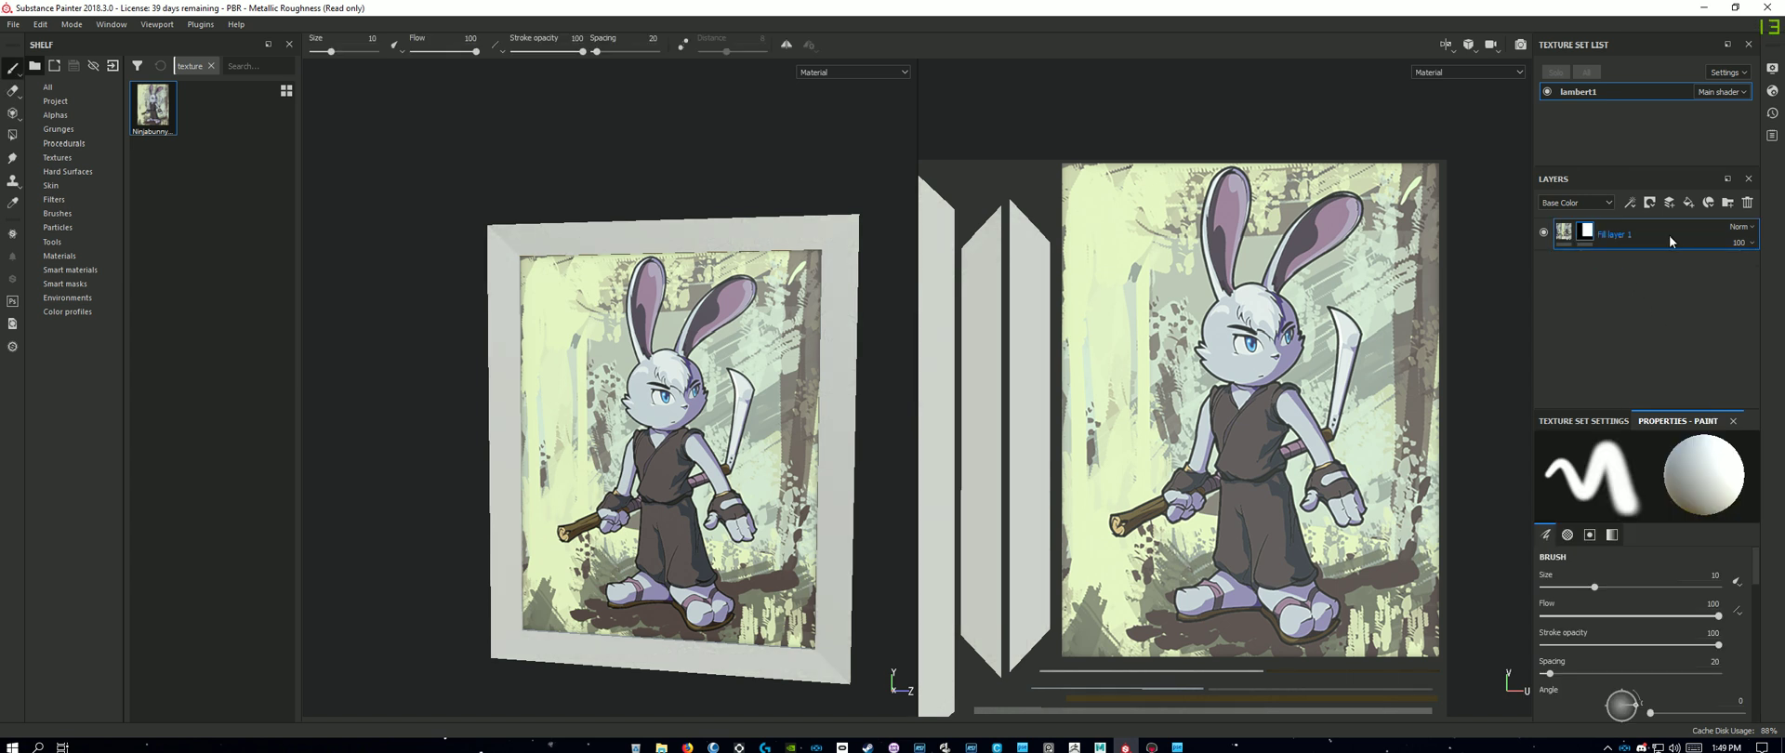
Step: Try a Color Correct filter with shadows contrast 0.09 on Fill layer 1's mask, and remove the filter
{"action": "right_click", "coordinate": [1670, 236]}
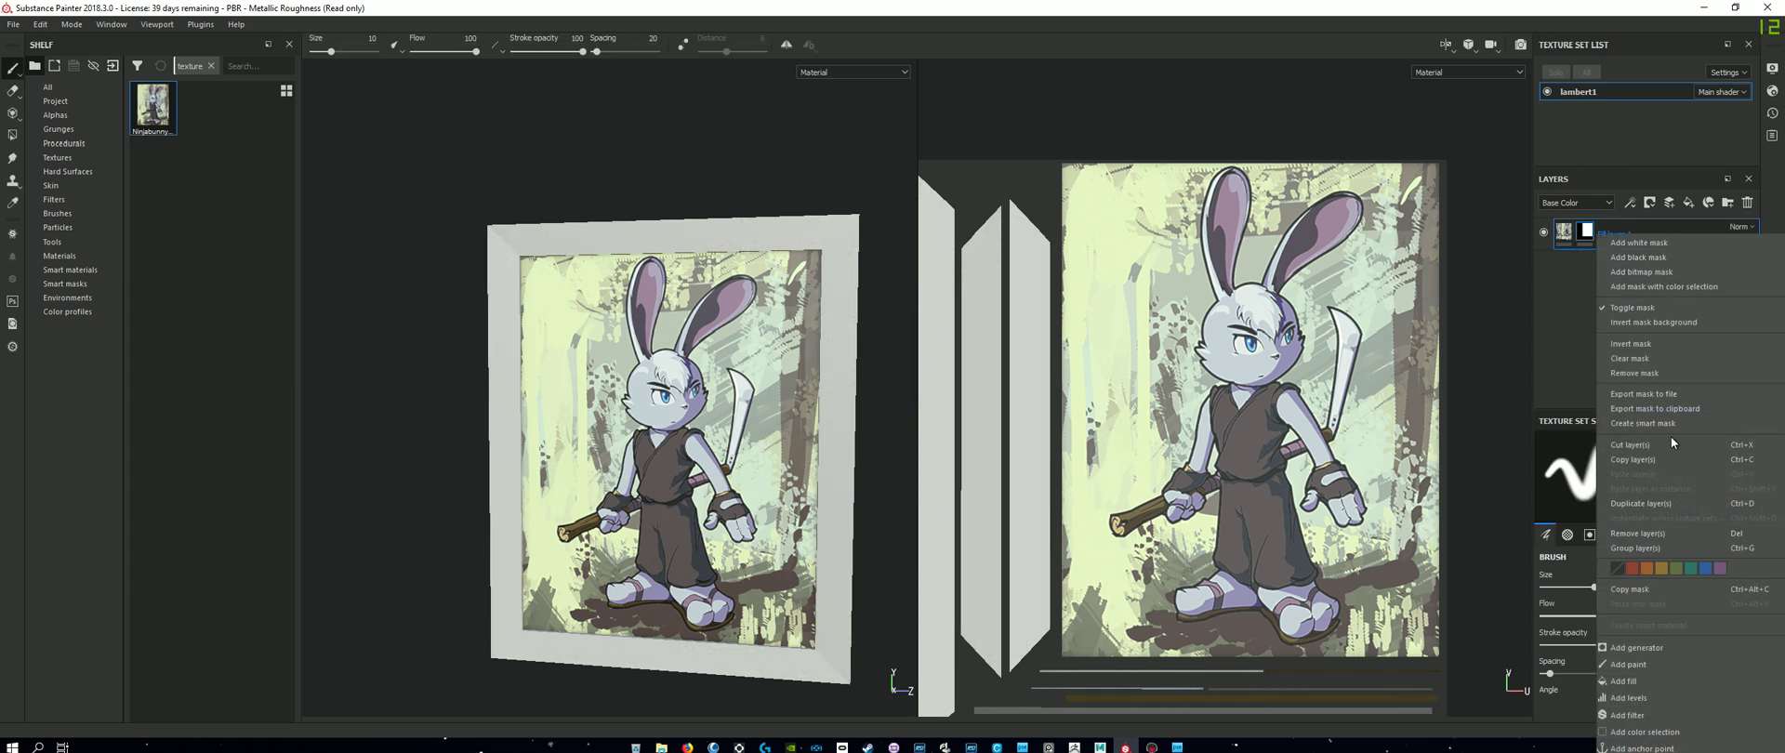
{"action": "left_click", "coordinate": [1674, 714]}
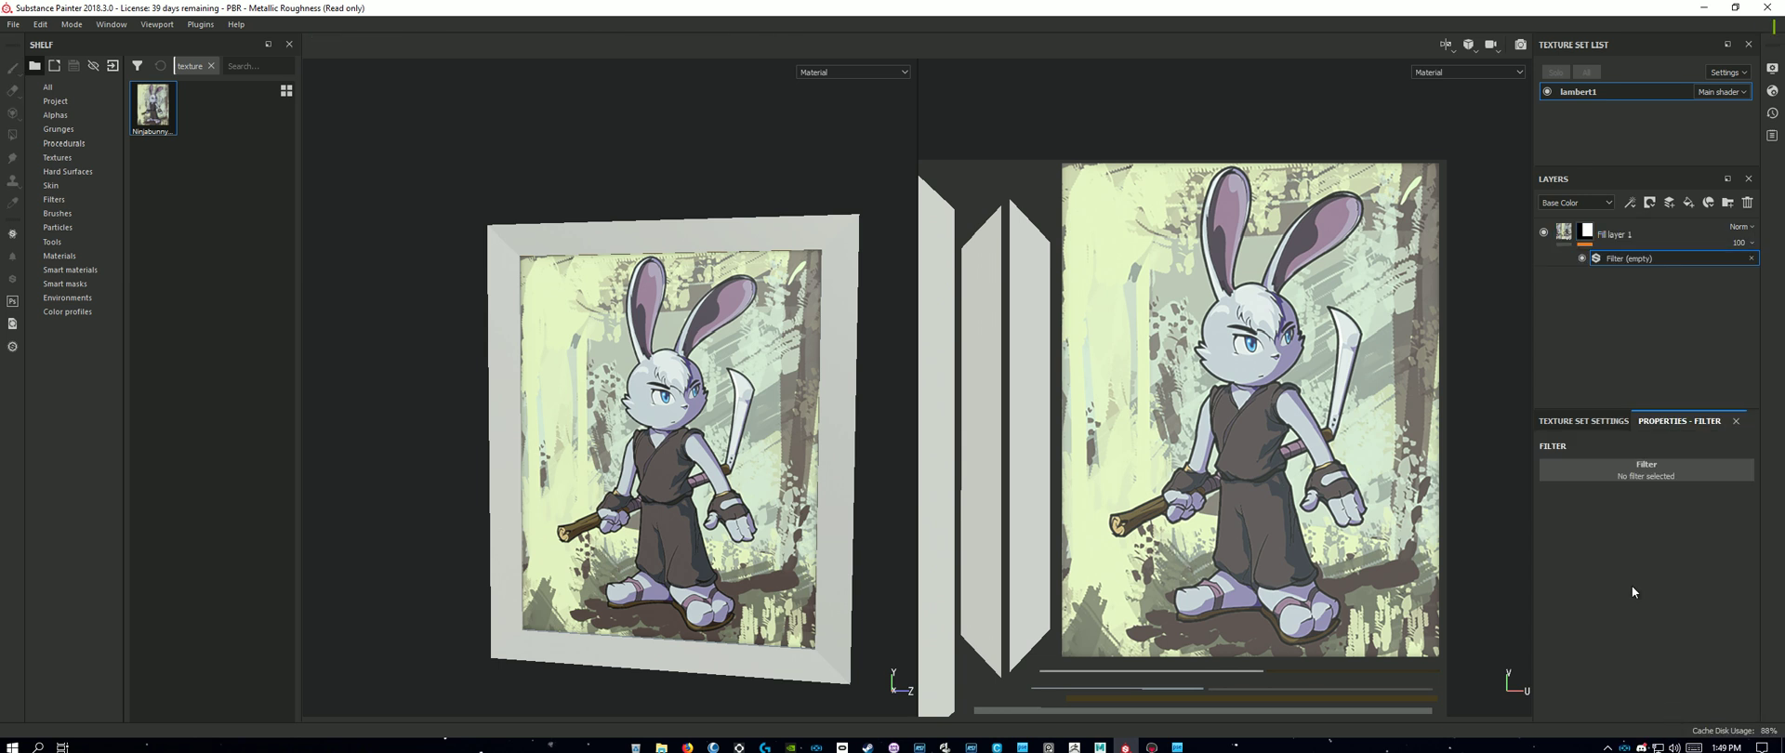
{"action": "left_click", "coordinate": [1642, 467]}
{"action": "left_click", "coordinate": [1641, 556]}
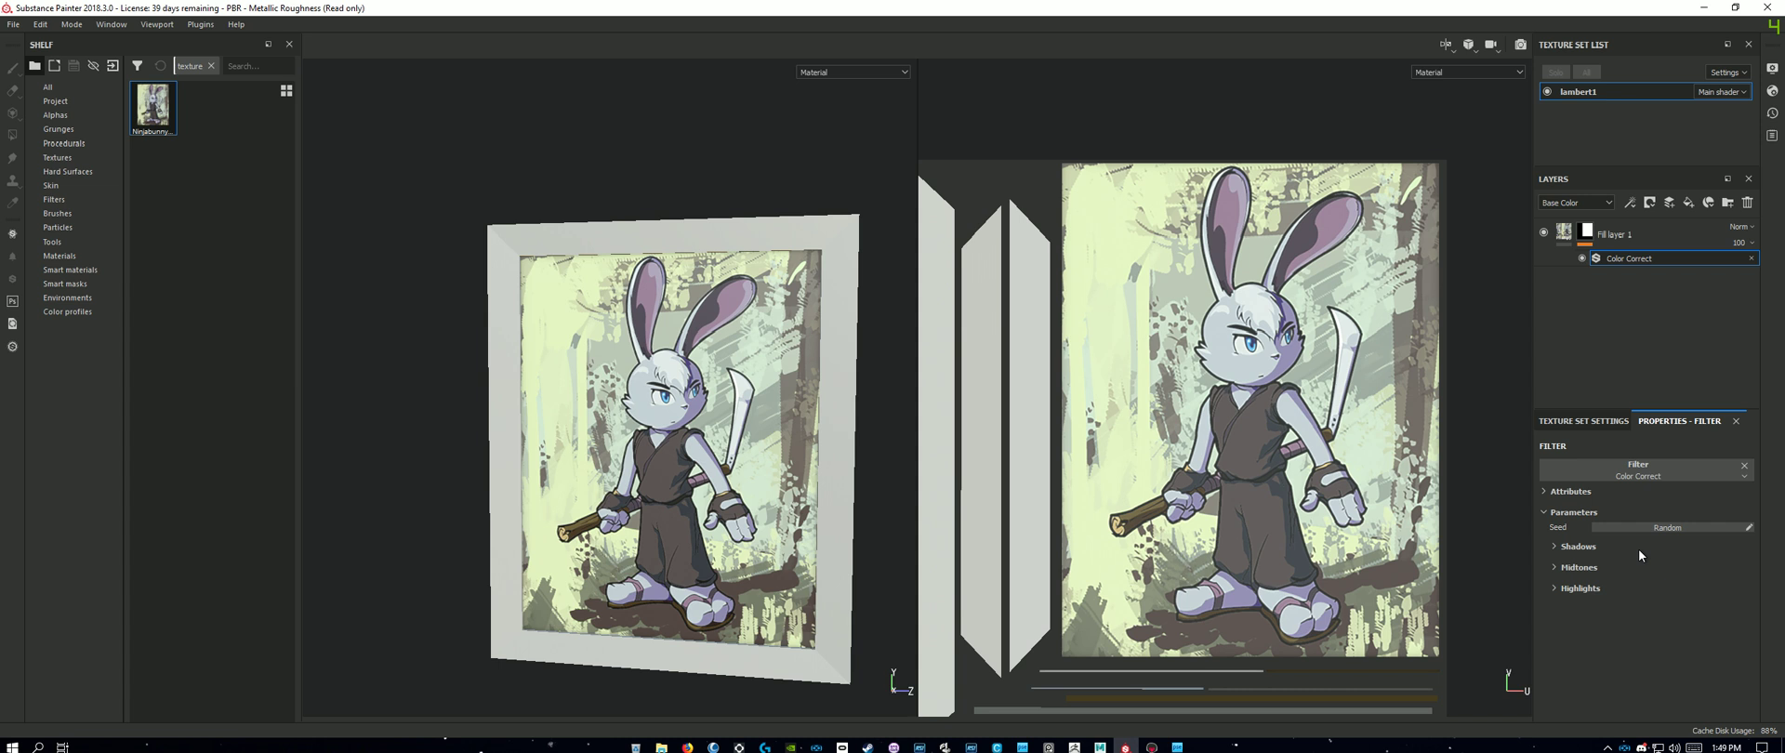
{"action": "left_click", "coordinate": [1578, 545]}
{"action": "left_click_drag", "start_coordinate": [1655, 572], "coordinate": [1671, 602]}
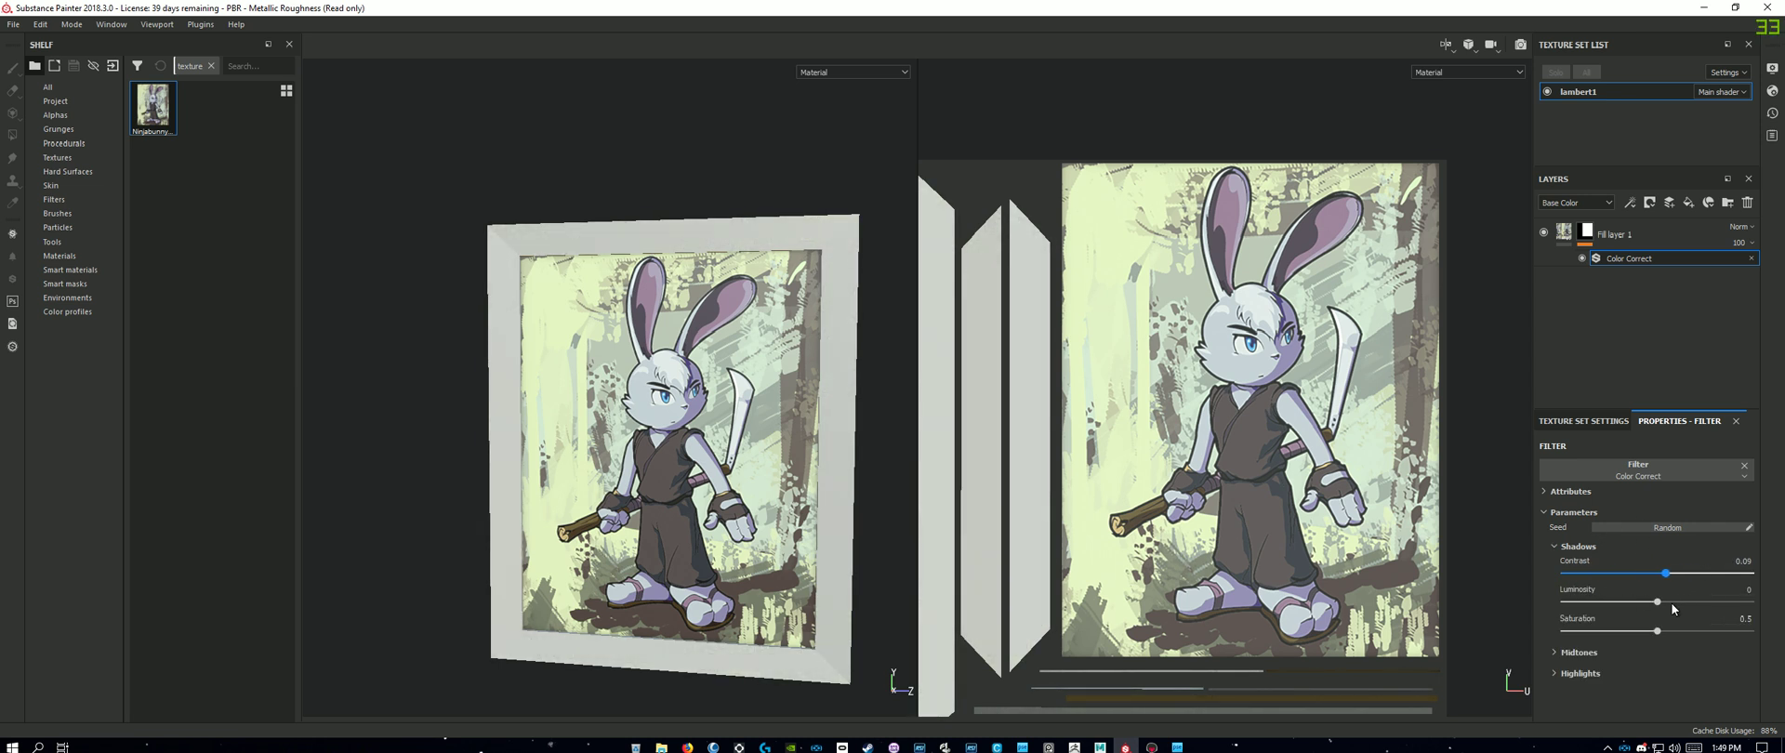
{"action": "left_click", "coordinate": [1752, 258]}
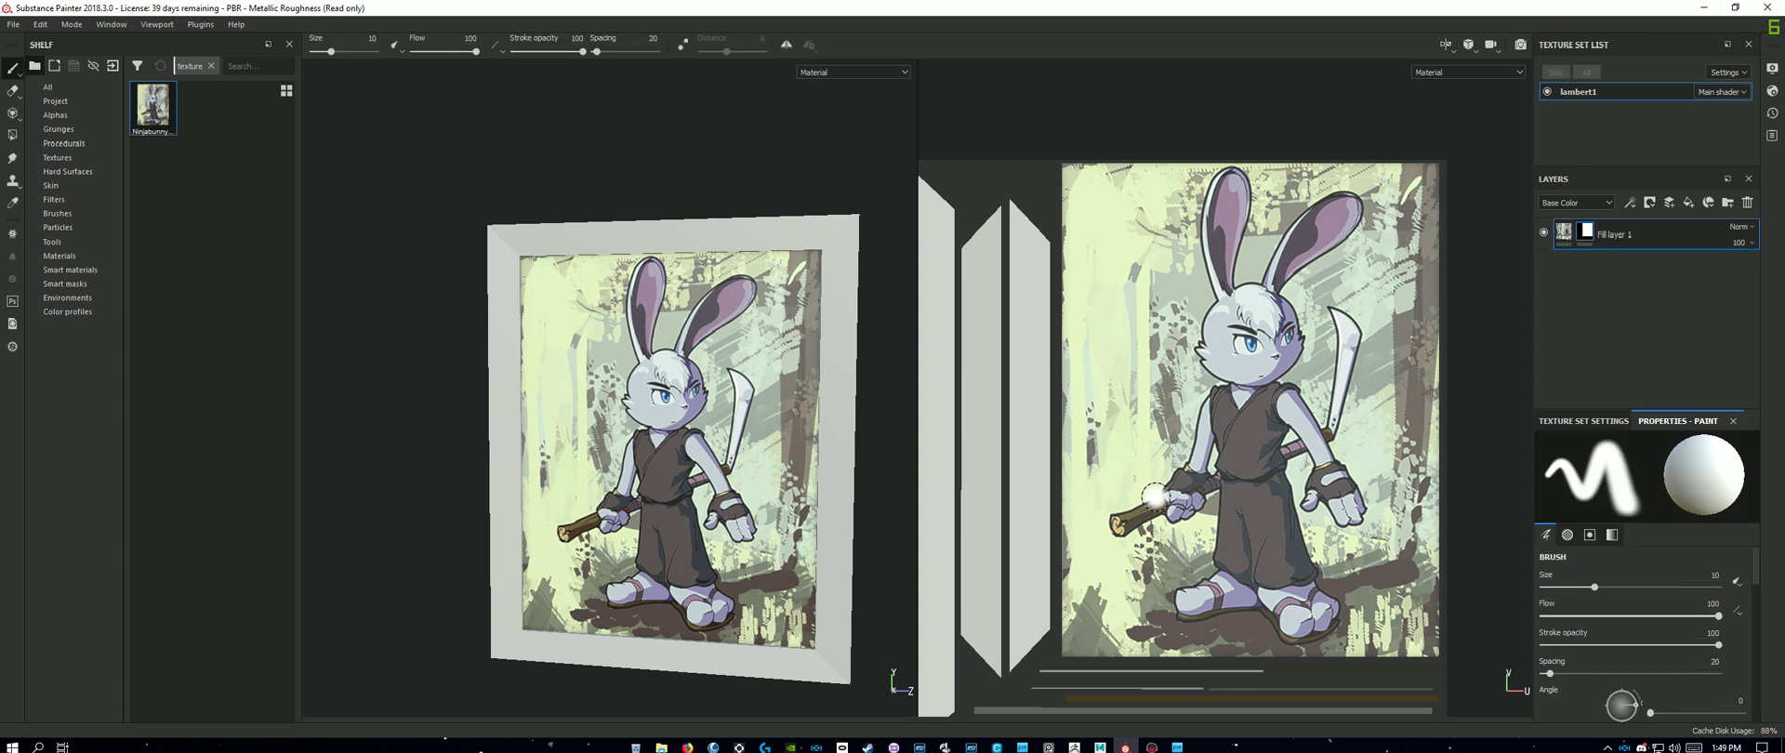
Step: Examine the framed bunny image in the 3D view from several angles, both close up and at a distance
{"action": "left_click_drag", "start_coordinate": [781, 513], "coordinate": [729, 504], "text": "alt"}
{"action": "key", "text": "f"}
{"action": "scroll", "coordinate": [600, 383], "scroll_direction": "down", "scroll_amount": 3}
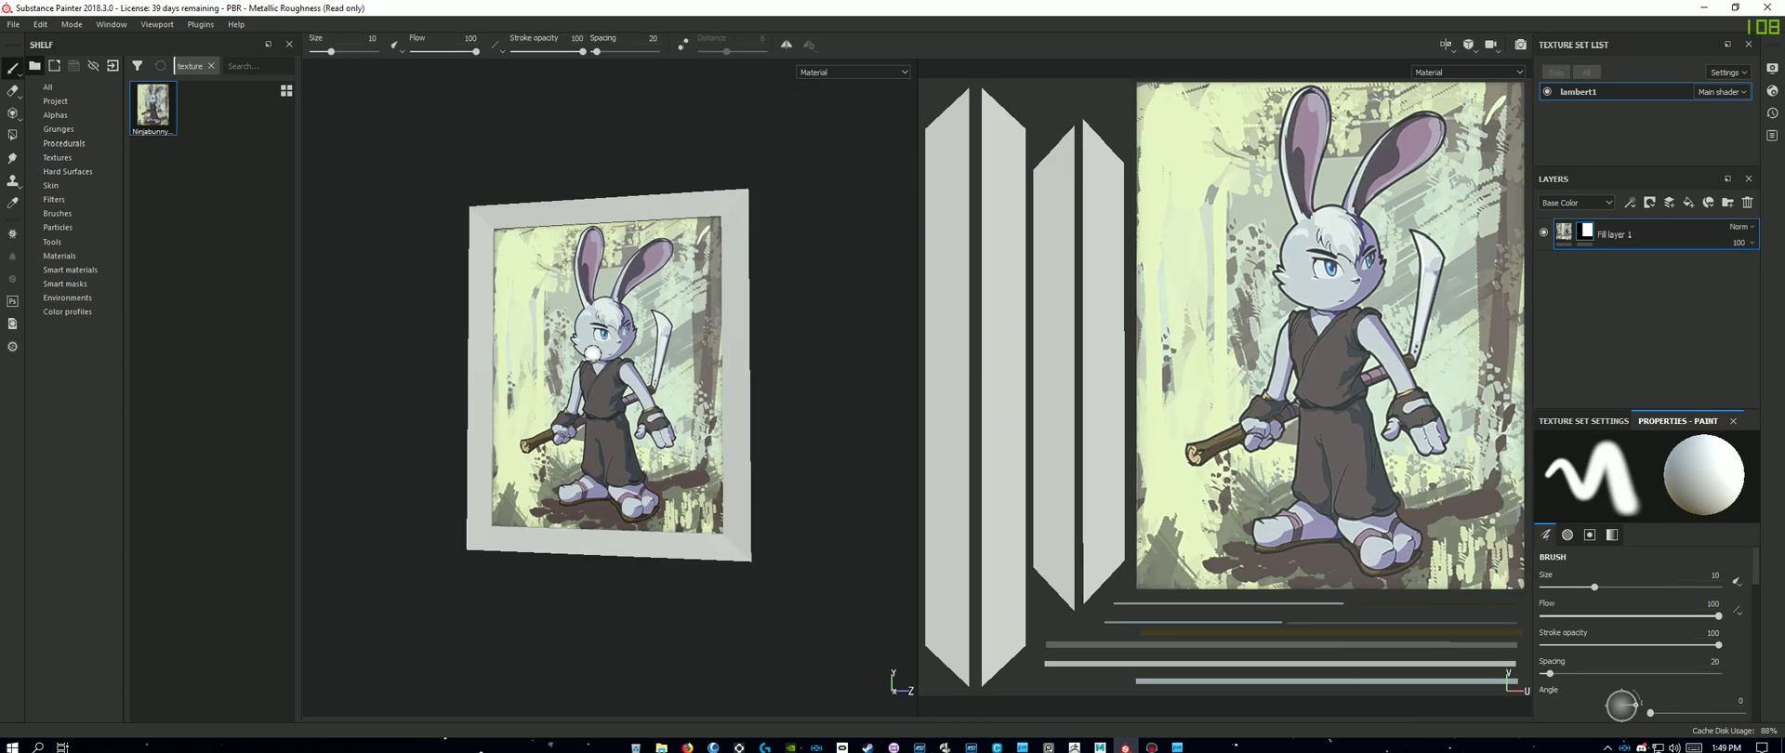
{"action": "scroll", "coordinate": [596, 374], "scroll_direction": "up", "scroll_amount": 6}
{"action": "mouse_move", "coordinate": [641, 355]}
{"action": "left_mouse_down", "text": "alt"}
{"action": "mouse_move", "coordinate": [725, 435]}
{"action": "mouse_move", "coordinate": [658, 405]}
{"action": "mouse_move", "coordinate": [694, 409]}
{"action": "left_mouse_up", "text": "alt"}
{"action": "scroll", "coordinate": [669, 364], "scroll_direction": "down", "scroll_amount": 3}
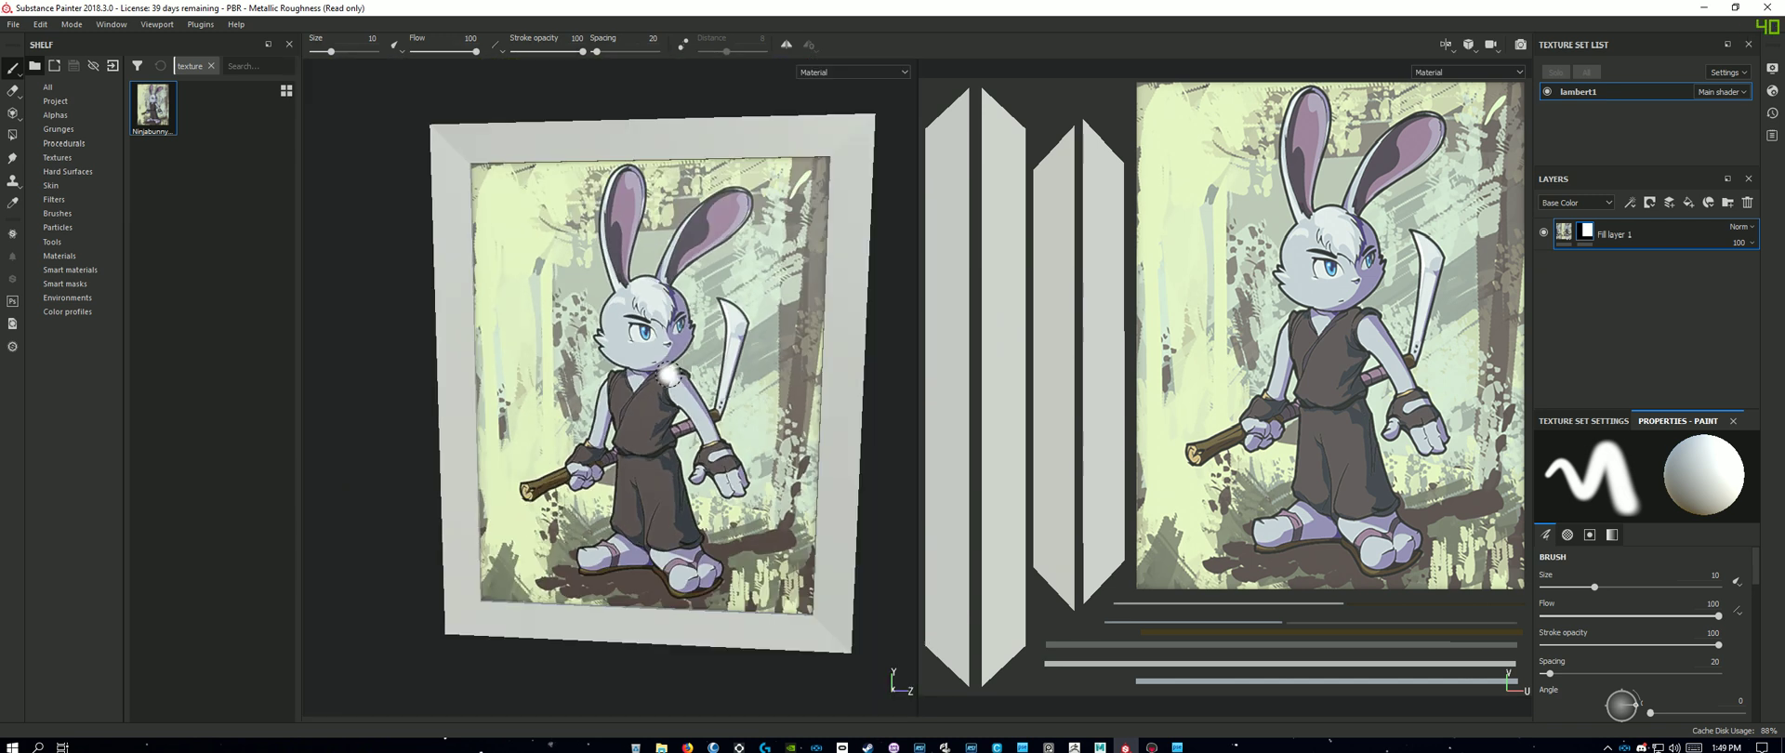
{"action": "scroll", "coordinate": [645, 307], "scroll_direction": "up", "scroll_amount": 5}
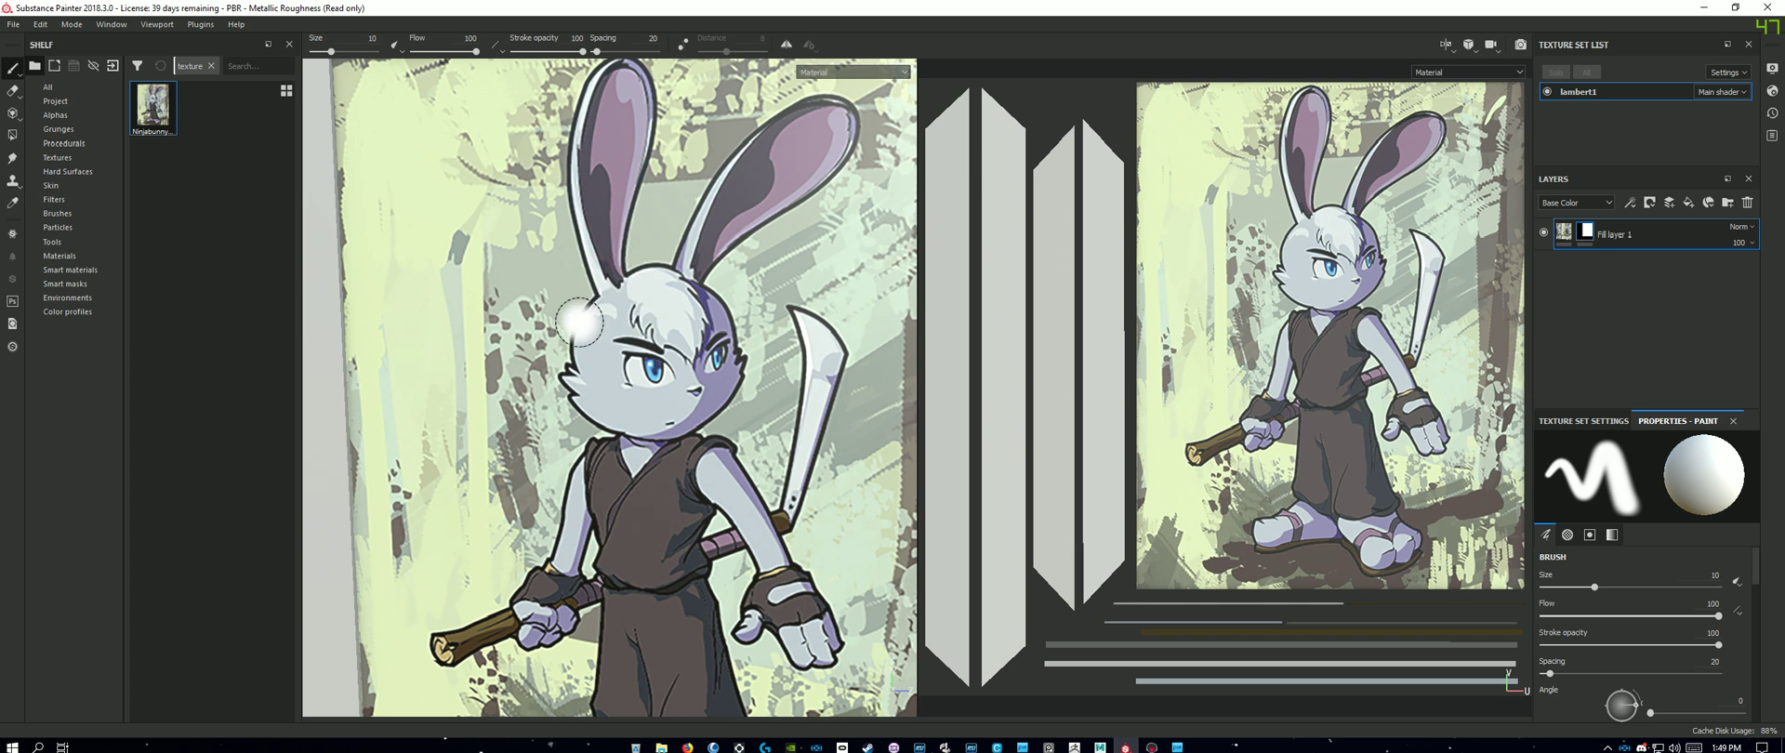
{"action": "scroll", "coordinate": [620, 308], "scroll_direction": "up", "scroll_amount": 4}
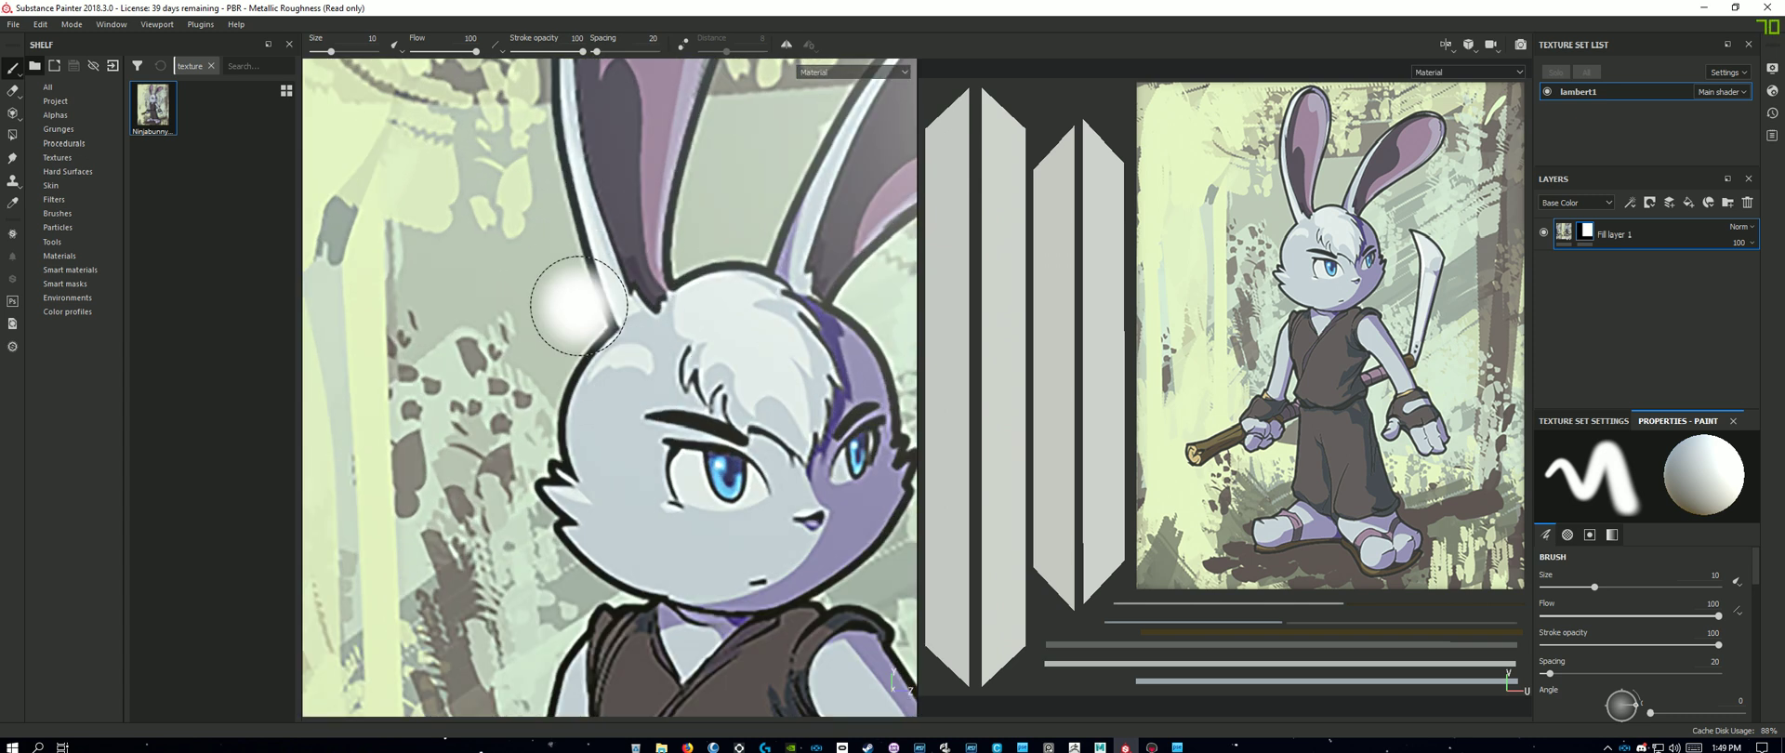
{"action": "scroll", "coordinate": [613, 349], "scroll_direction": "down", "scroll_amount": 4}
{"action": "scroll", "coordinate": [649, 389], "scroll_direction": "up", "scroll_amount": 2}
{"action": "left_click_drag", "start_coordinate": [651, 390], "coordinate": [617, 402], "text": "alt"}
{"action": "scroll", "coordinate": [605, 400], "scroll_direction": "up", "scroll_amount": 3}
{"action": "scroll", "coordinate": [632, 432], "scroll_direction": "down", "scroll_amount": 7}
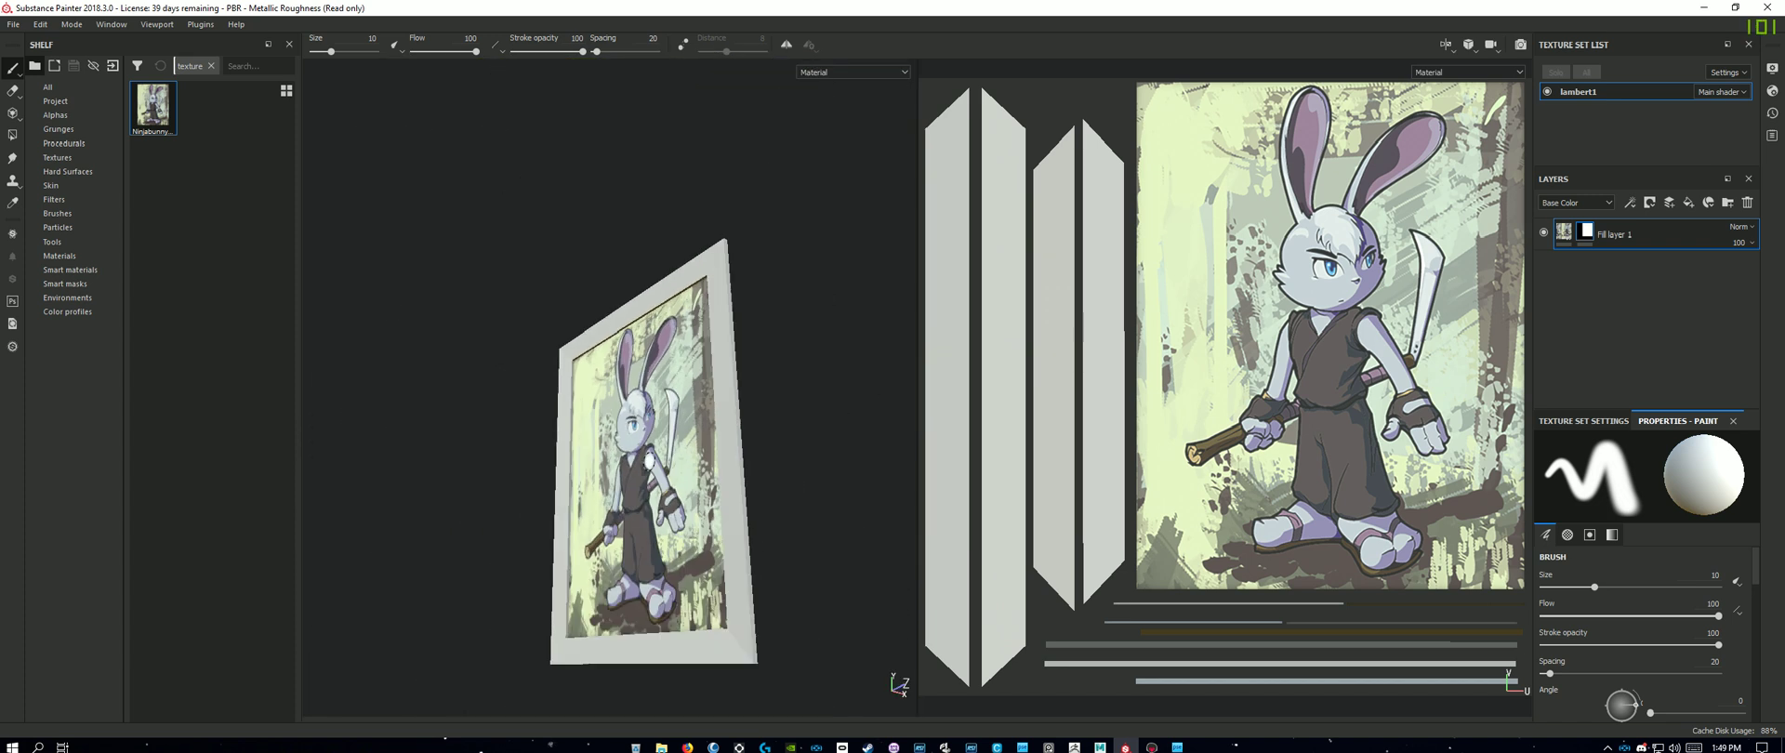
{"action": "left_click_drag", "start_coordinate": [650, 460], "coordinate": [744, 483], "text": "alt"}
{"action": "scroll", "coordinate": [783, 485], "scroll_direction": "up", "scroll_amount": 3}
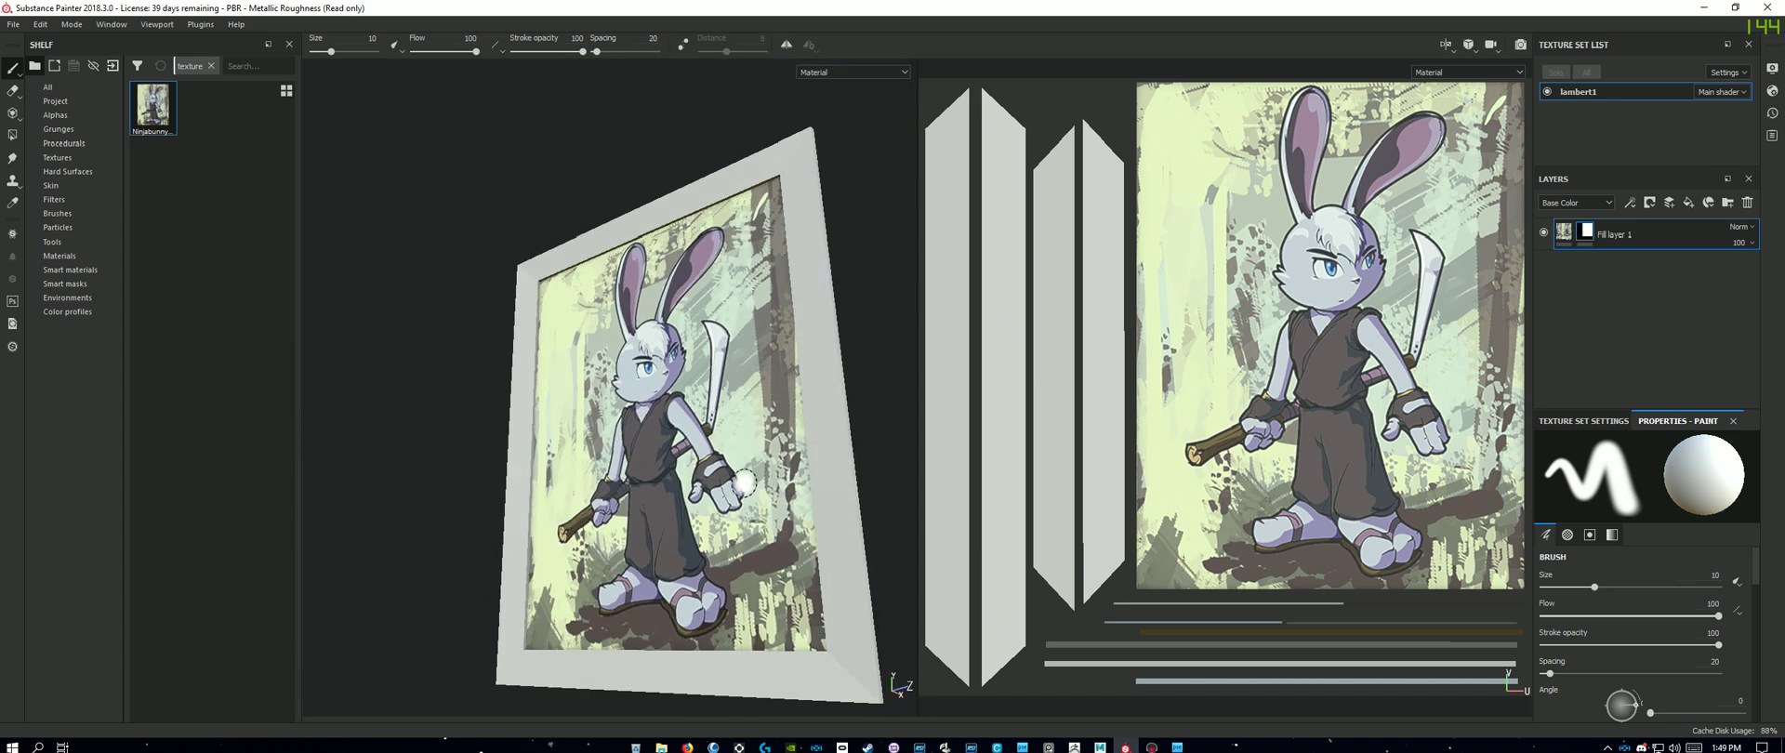
Step: Rotate the environment lighting and inspect how the light falls across the framed bunny image
{"action": "right_click_drag", "start_coordinate": [743, 482], "coordinate": [705, 474], "text": "shift"}
{"action": "left_click_drag", "start_coordinate": [742, 527], "coordinate": [757, 529], "text": "alt"}
{"action": "right_click_drag", "start_coordinate": [758, 529], "coordinate": [658, 407], "text": "alt"}
{"action": "scroll", "coordinate": [658, 407], "scroll_direction": "up", "scroll_amount": 5}
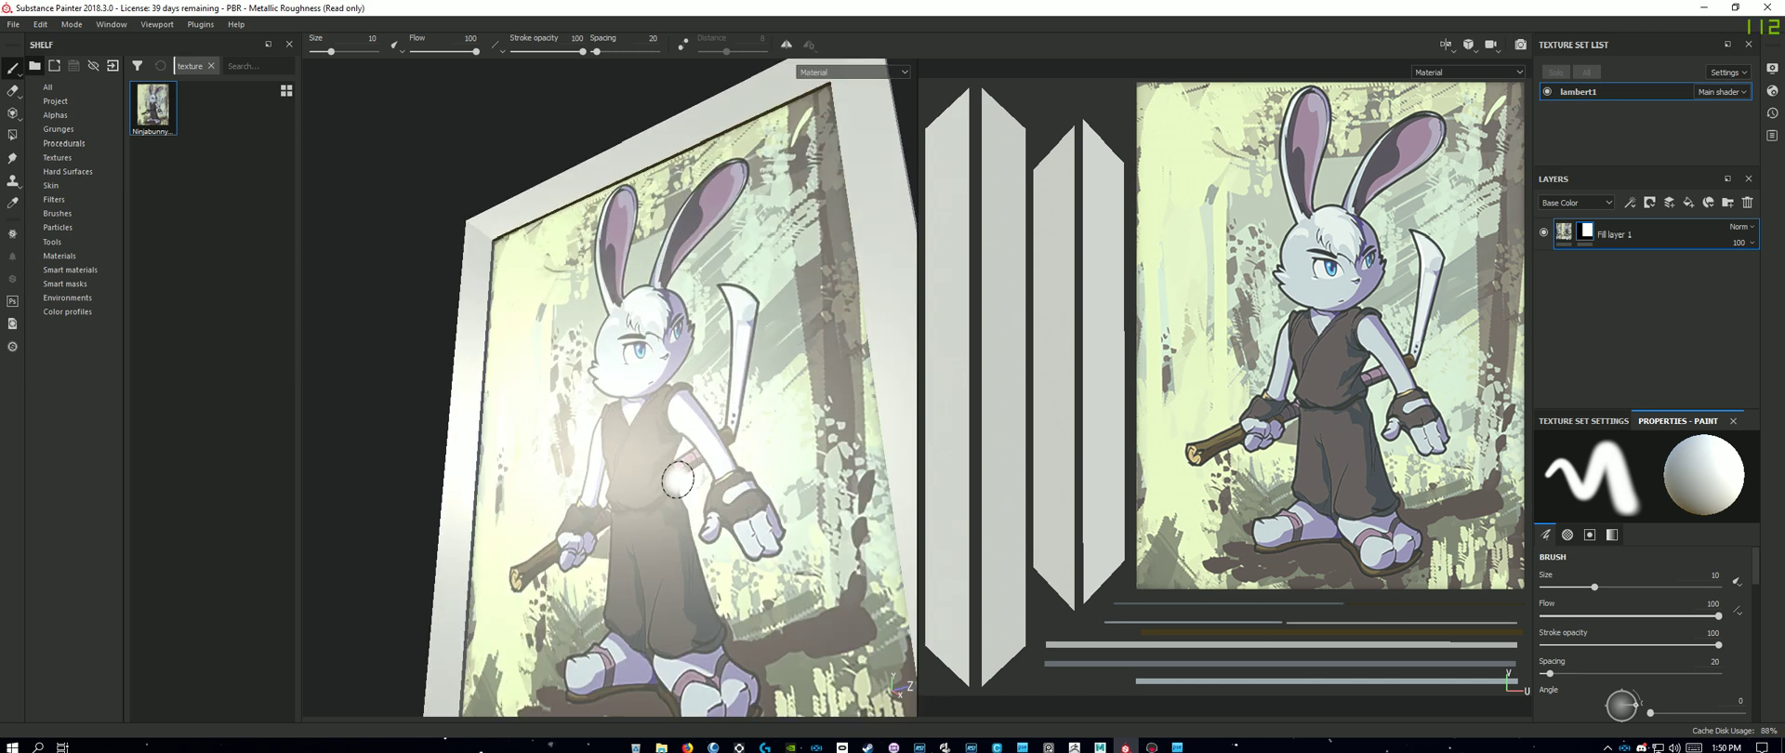
{"action": "scroll", "coordinate": [678, 480], "scroll_direction": "down", "scroll_amount": 5}
{"action": "scroll", "coordinate": [741, 510], "scroll_direction": "up", "scroll_amount": 3}
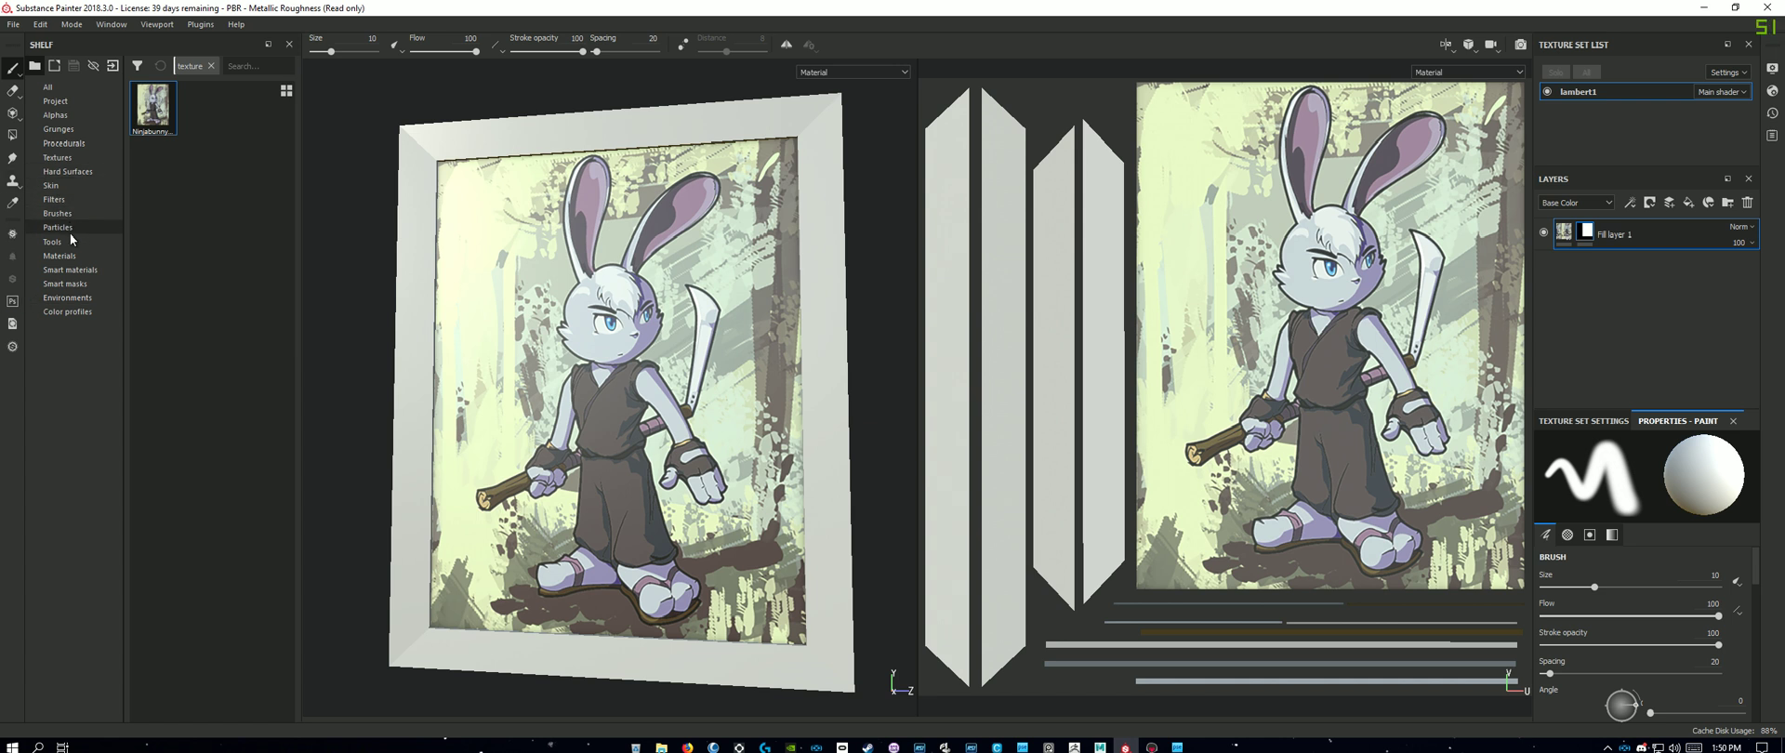
Step: Add the Plastic Glossy smart material above Fill layer 1
{"action": "left_click", "coordinate": [98, 268]}
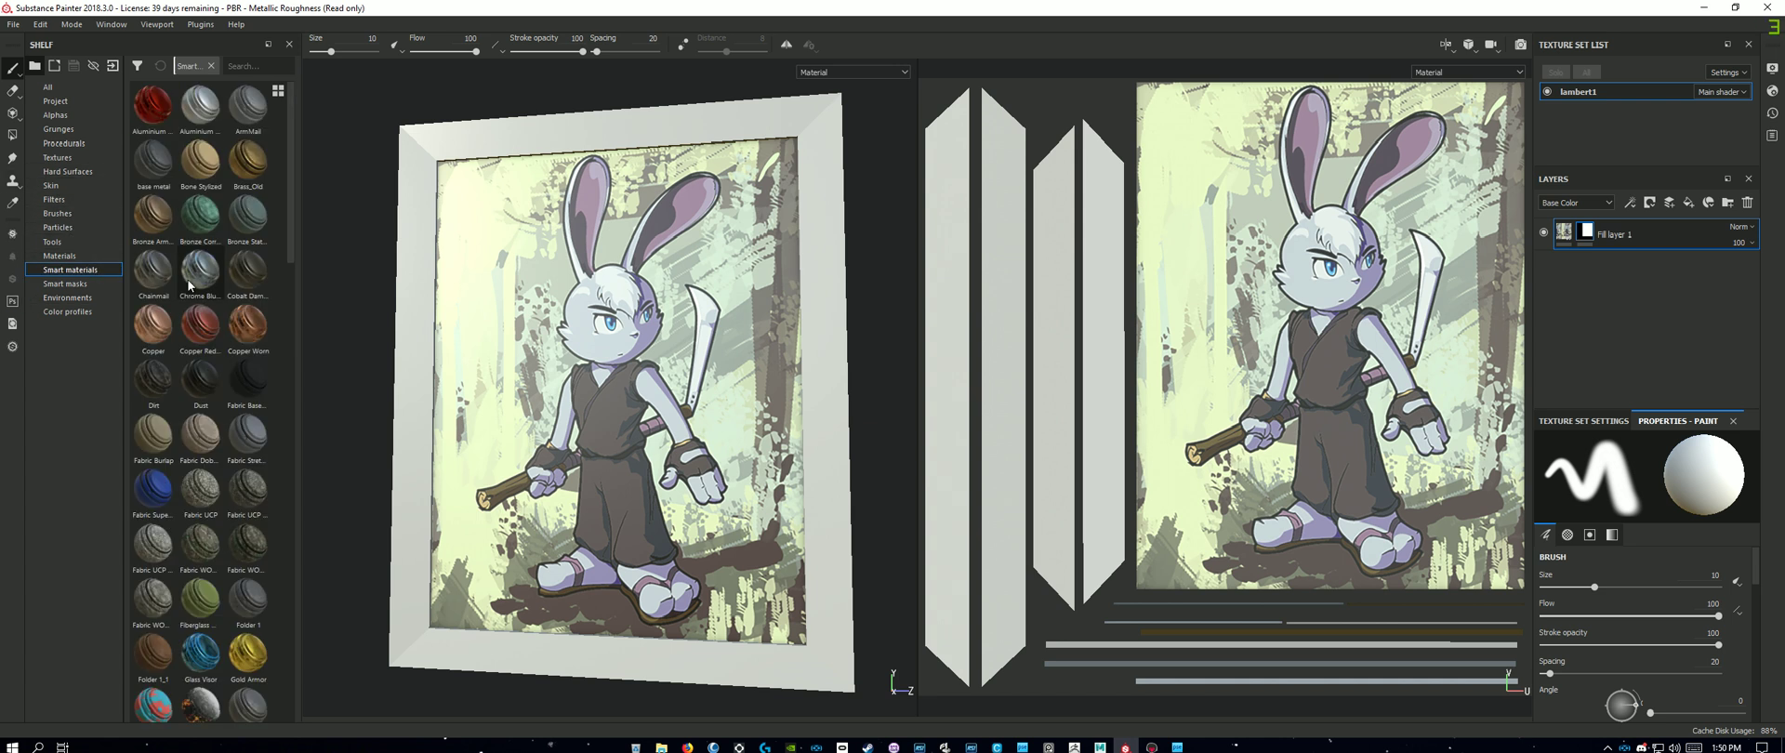
{"action": "scroll", "coordinate": [189, 316], "scroll_direction": "down", "scroll_amount": 5}
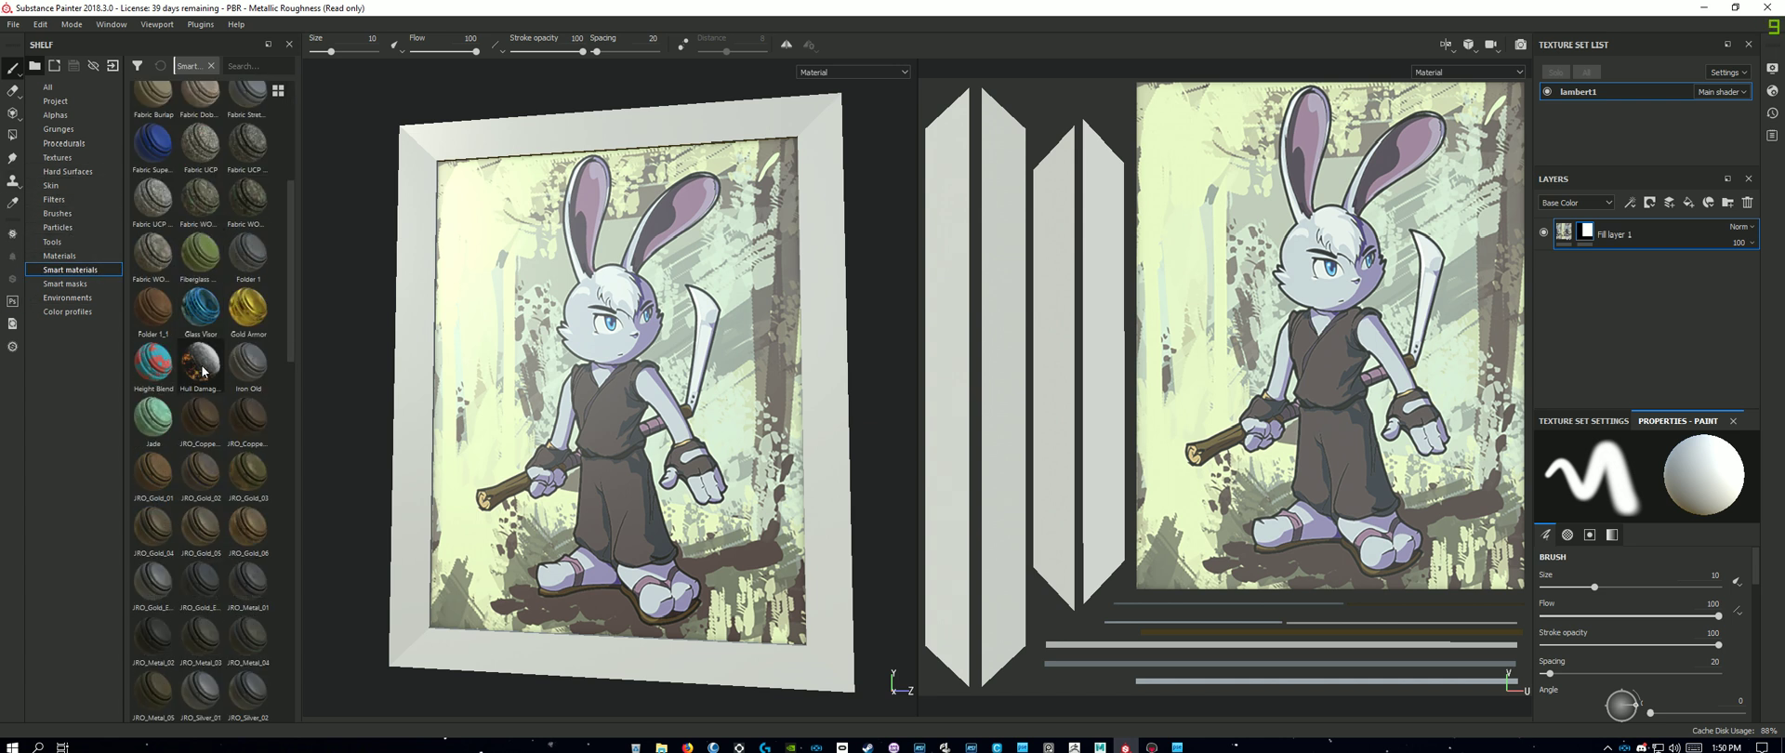
{"action": "scroll", "coordinate": [210, 370], "scroll_direction": "down", "scroll_amount": 15}
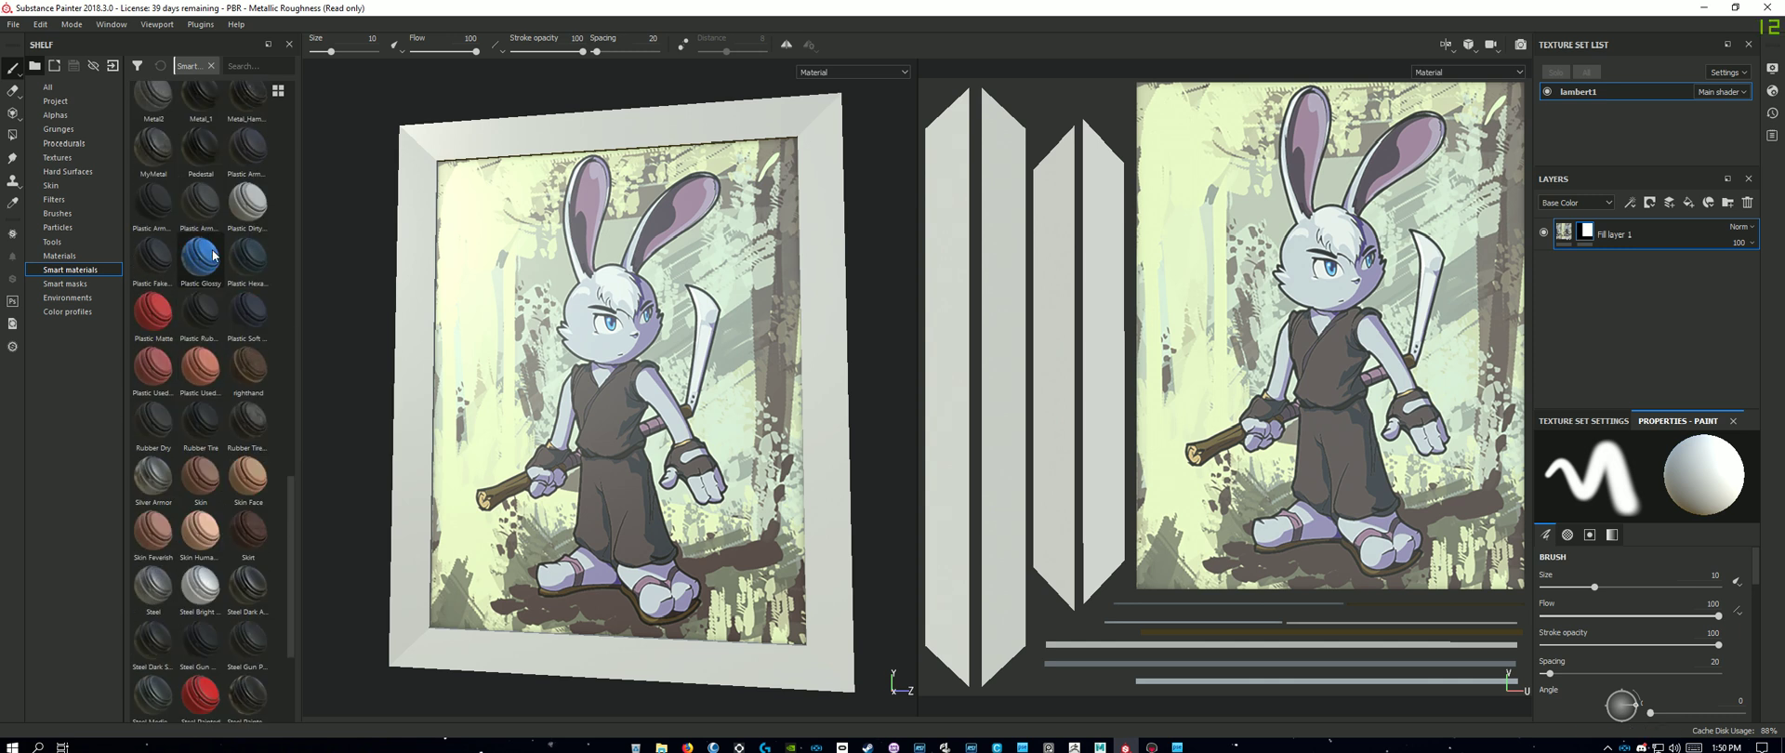
{"action": "left_click_drag", "start_coordinate": [214, 259], "coordinate": [1588, 218]}
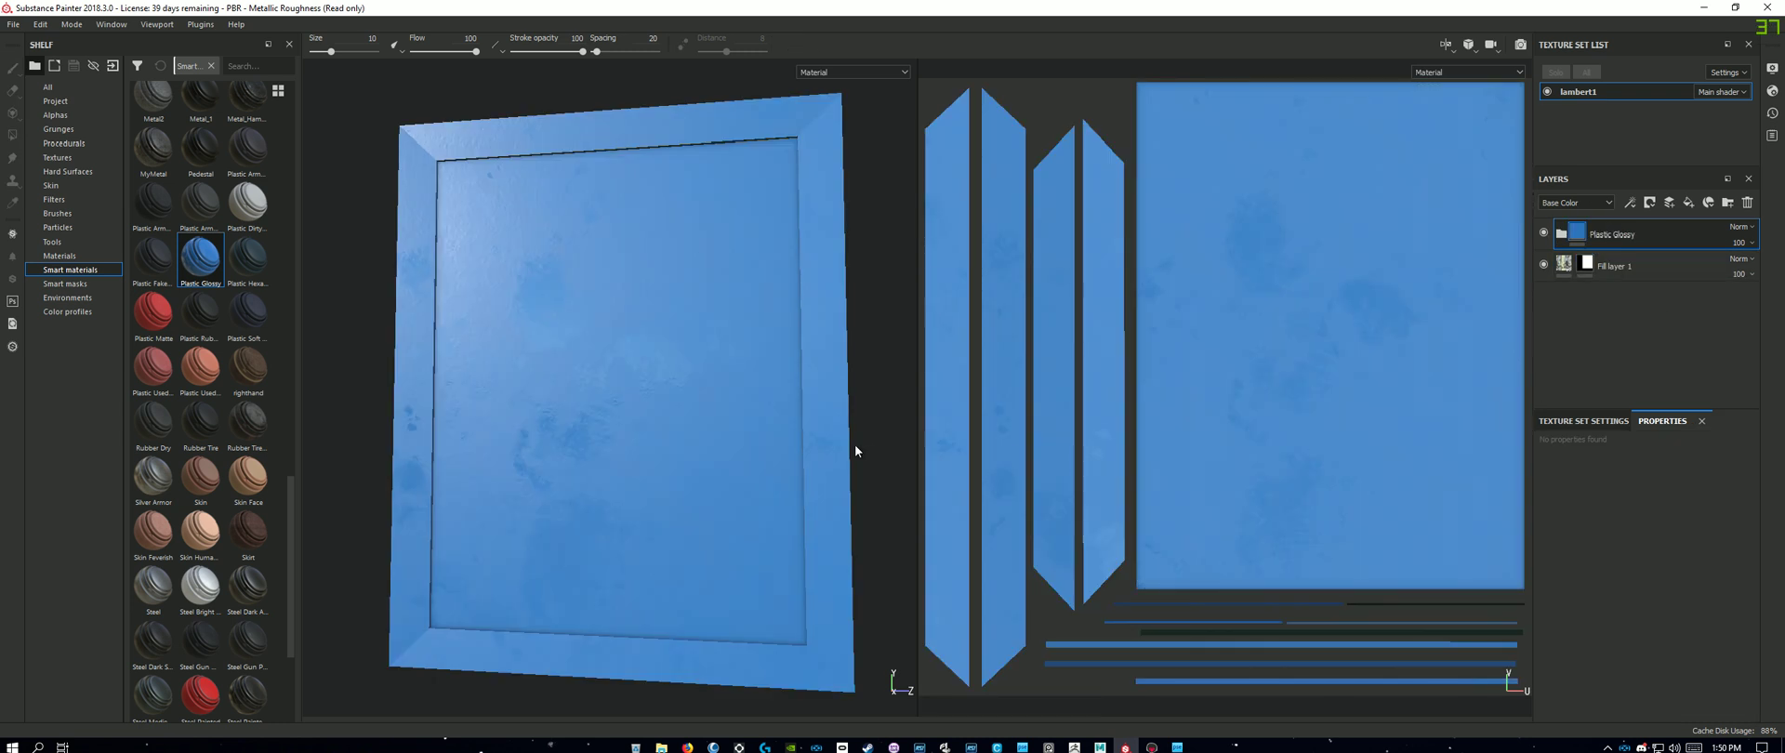
Step: Add a black mask to the Plastic Glossy group and reveal the material only on the inner panel with Polygon Fill
{"action": "left_click_drag", "start_coordinate": [855, 445], "coordinate": [750, 482], "text": "alt"}
{"action": "scroll", "coordinate": [741, 458], "scroll_direction": "down", "scroll_amount": 2}
{"action": "scroll", "coordinate": [739, 458], "scroll_direction": "up", "scroll_amount": 5}
{"action": "scroll", "coordinate": [729, 468], "scroll_direction": "down", "scroll_amount": 3}
{"action": "scroll", "coordinate": [730, 474], "scroll_direction": "down", "scroll_amount": 2}
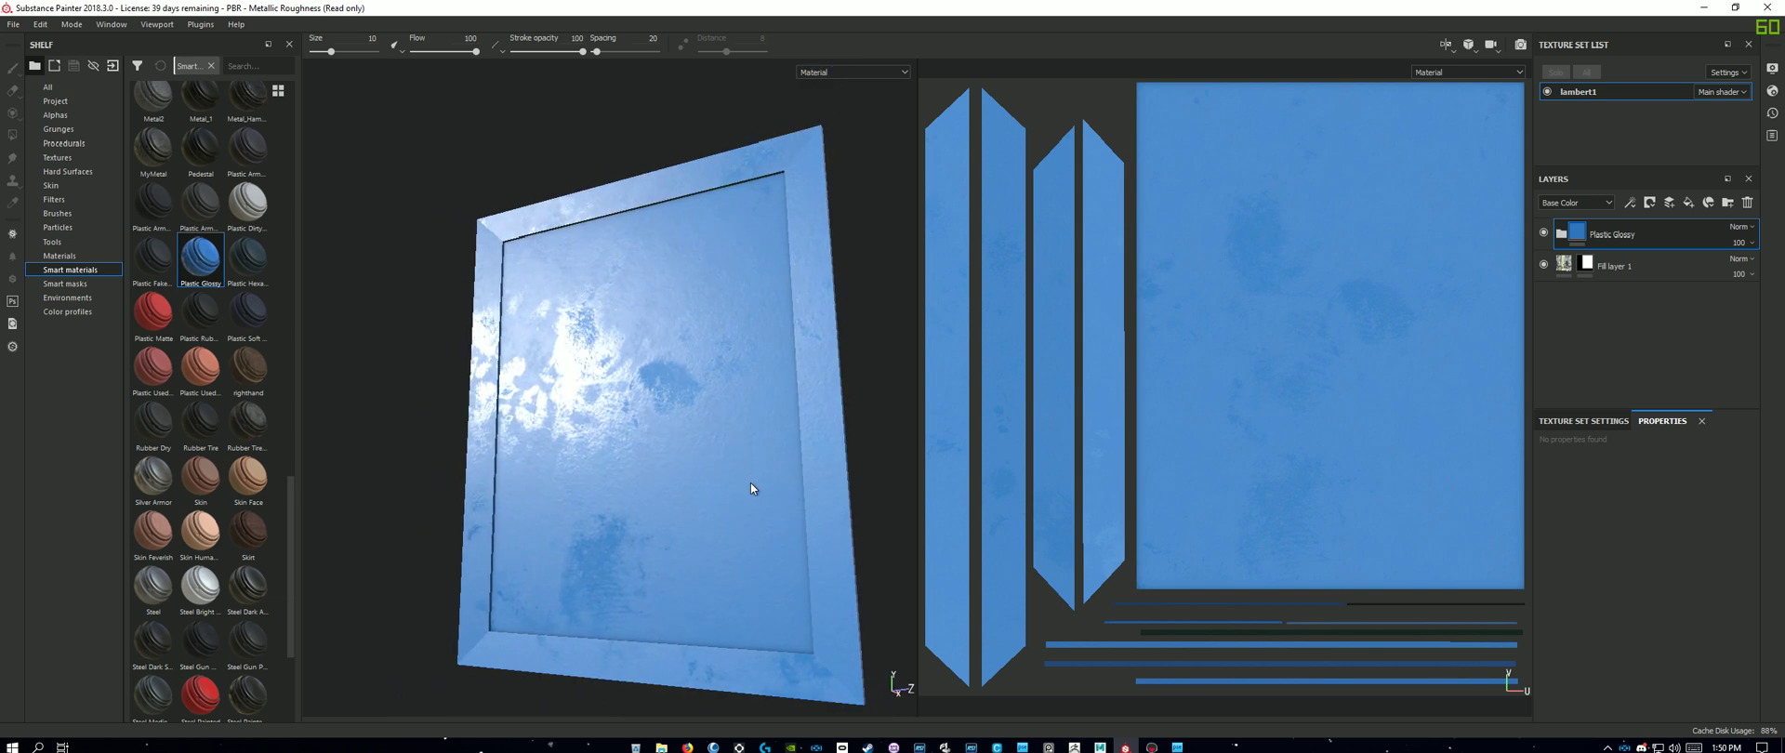
{"action": "right_click", "coordinate": [1632, 238]}
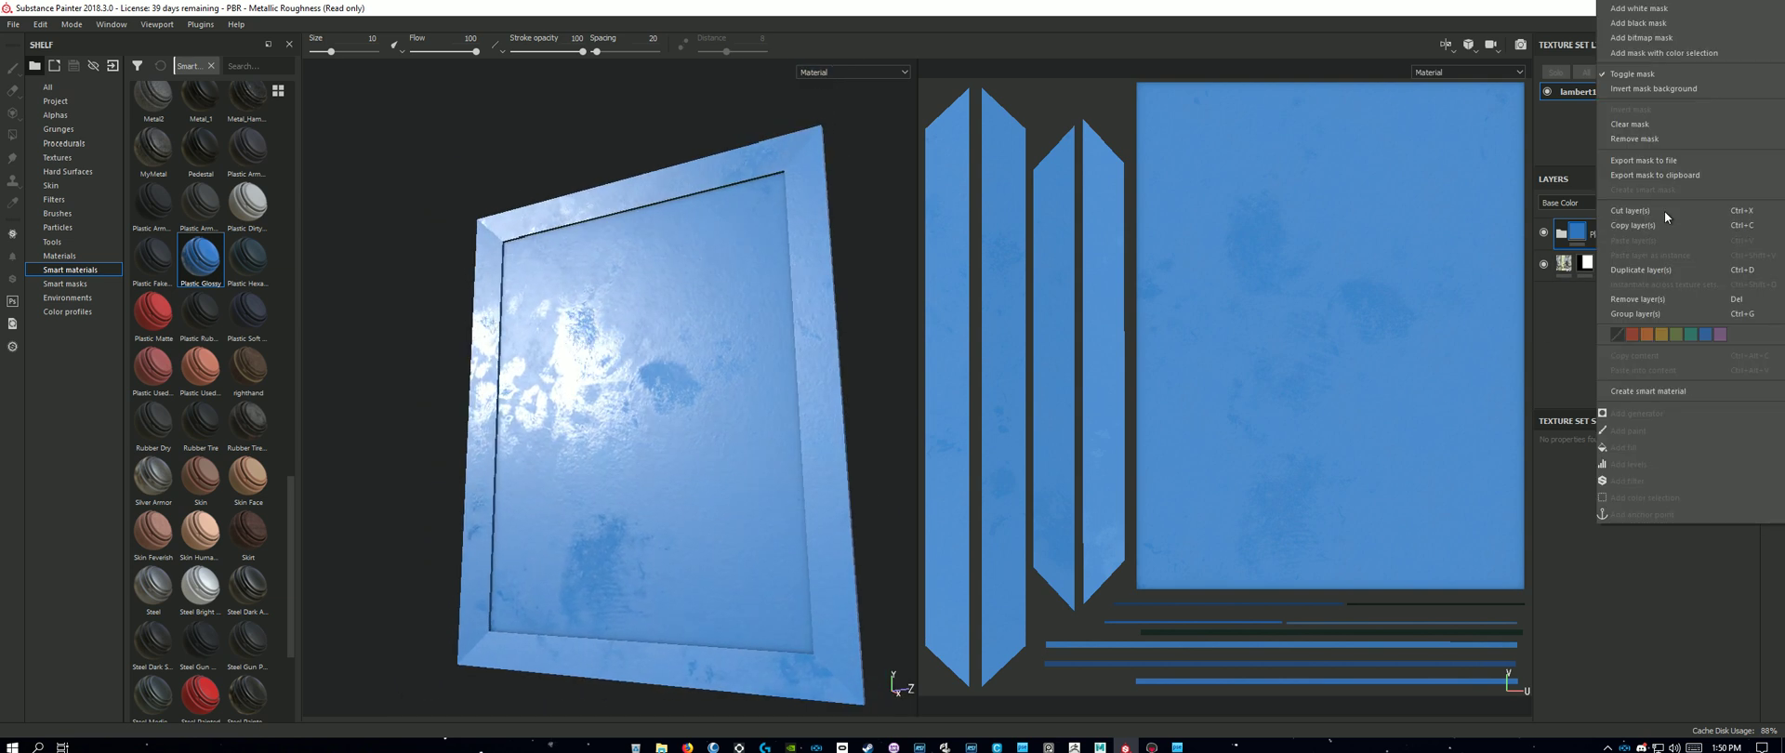
{"action": "left_click", "coordinate": [1673, 24]}
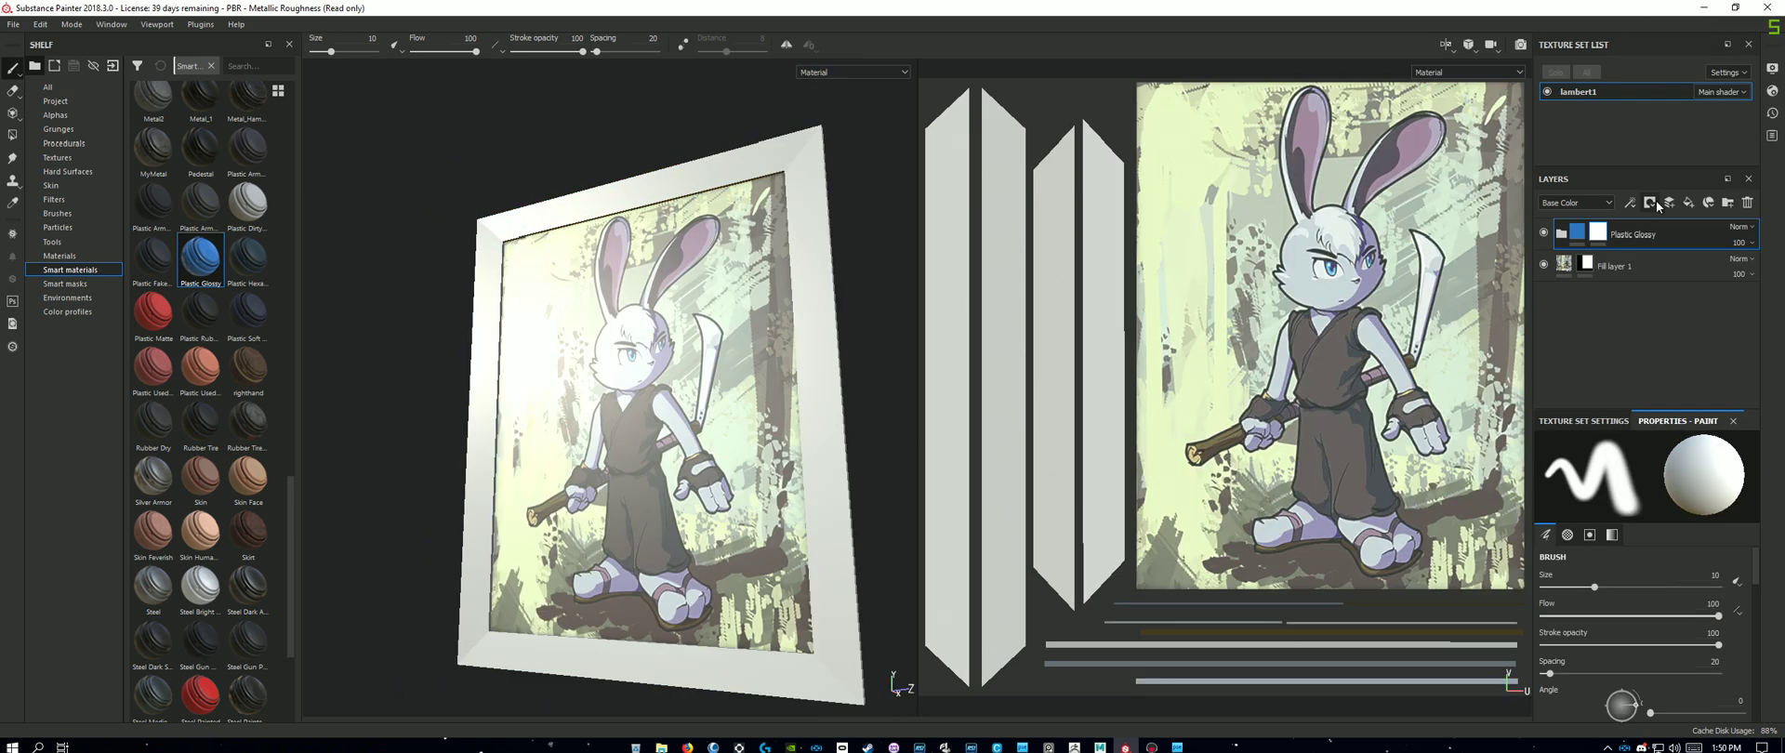
{"action": "left_click", "coordinate": [13, 136]}
{"action": "left_click", "coordinate": [649, 352]}
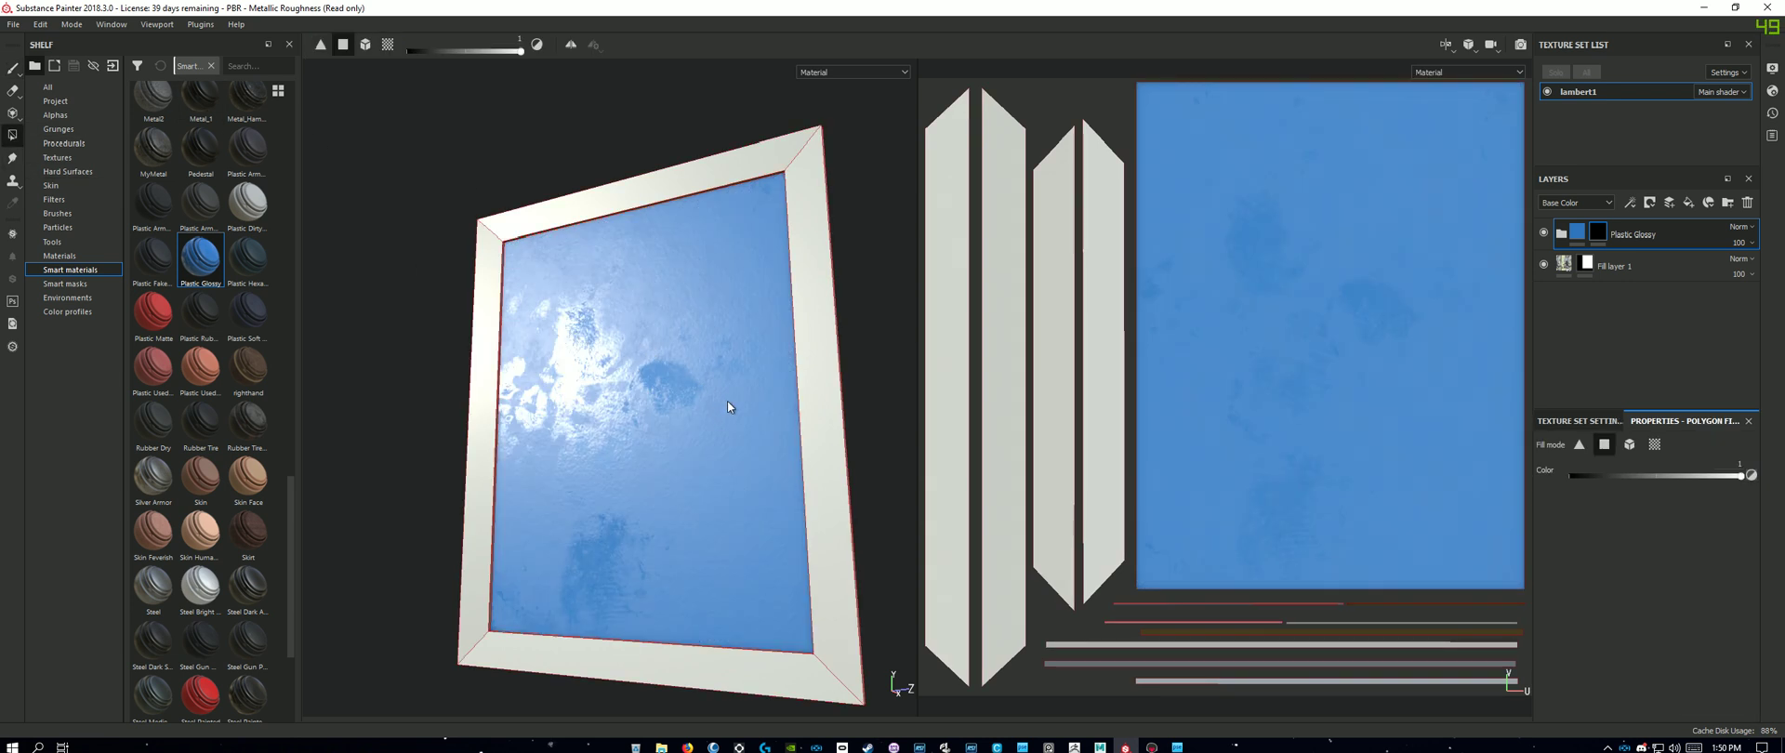
{"action": "mouse_move", "coordinate": [727, 406]}
{"action": "left_mouse_down", "text": "alt"}
{"action": "mouse_move", "coordinate": [897, 451]}
{"action": "mouse_move", "coordinate": [686, 391]}
{"action": "mouse_move", "coordinate": [731, 409]}
{"action": "left_mouse_up", "text": "alt"}
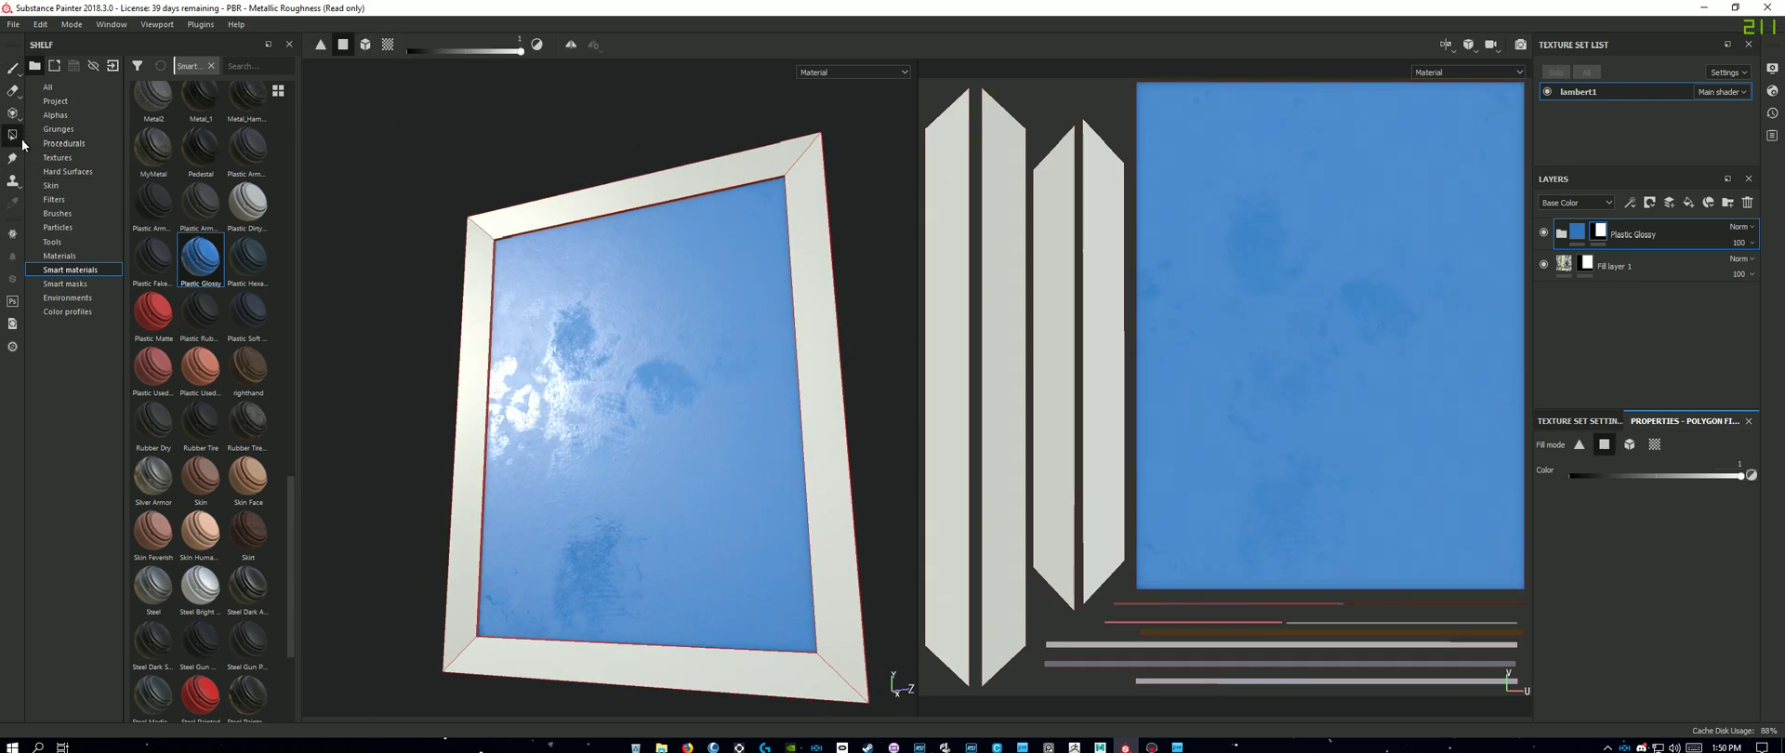
{"action": "left_click", "coordinate": [13, 68]}
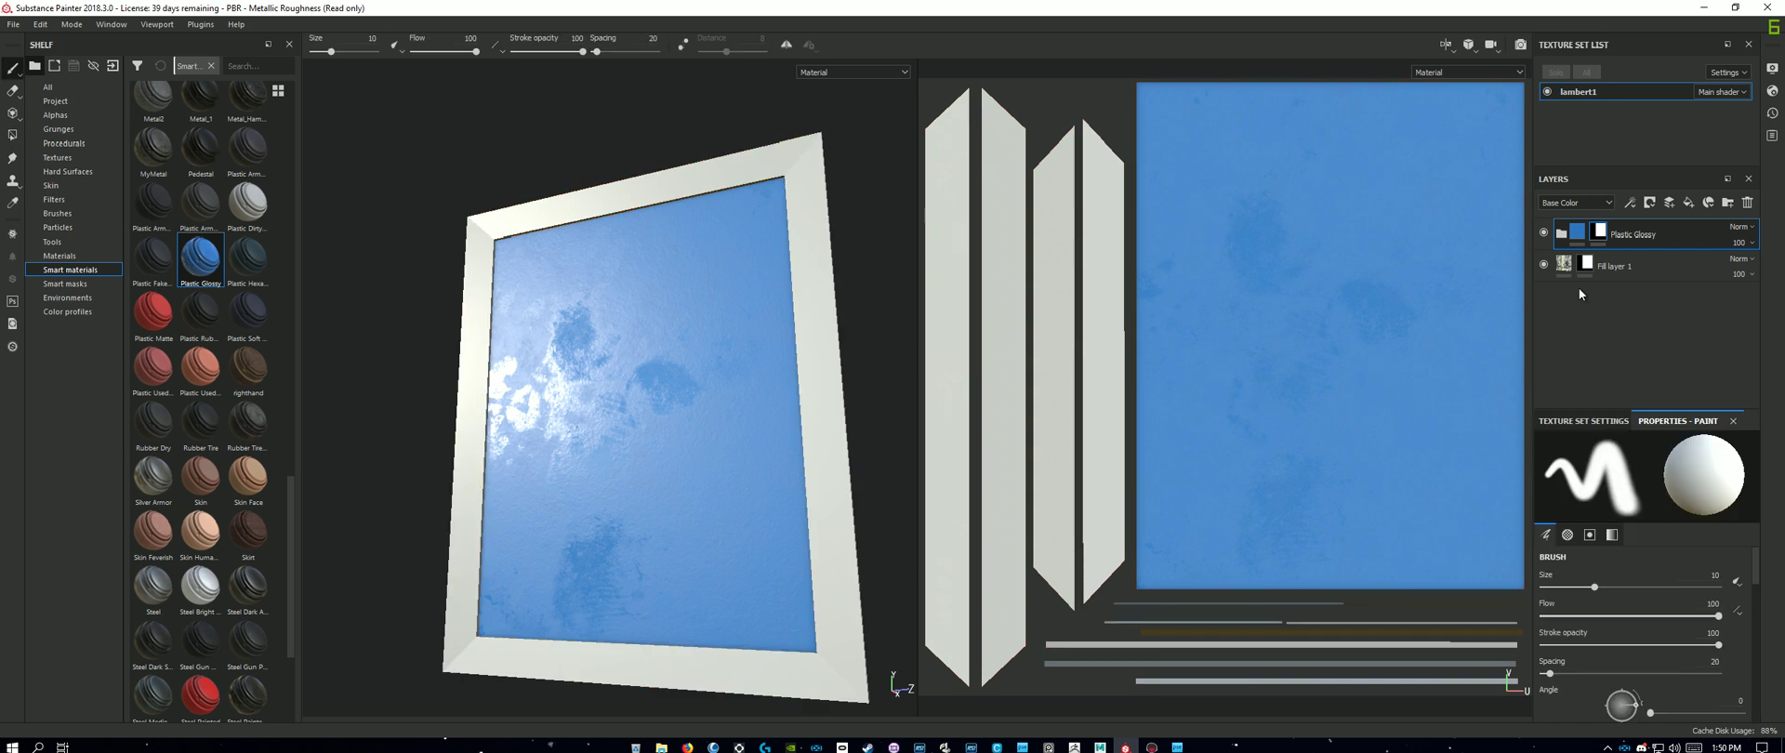
Step: Expand the Plastic Glossy group and compare the panel with the Plastic Base layer's color channel off and on
{"action": "left_click", "coordinate": [1562, 235]}
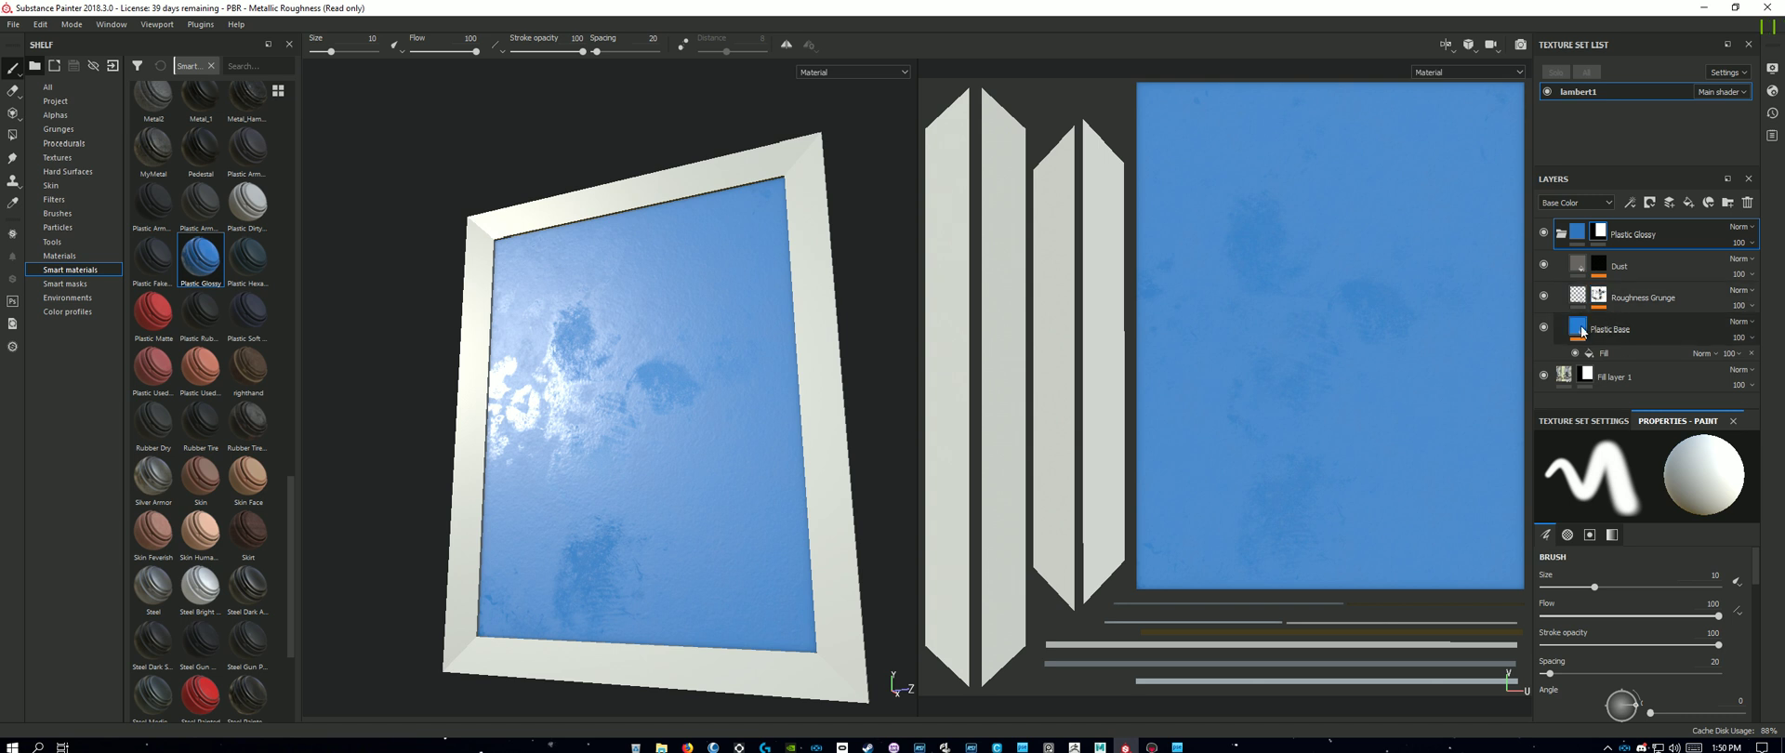
{"action": "left_click", "coordinate": [1579, 333]}
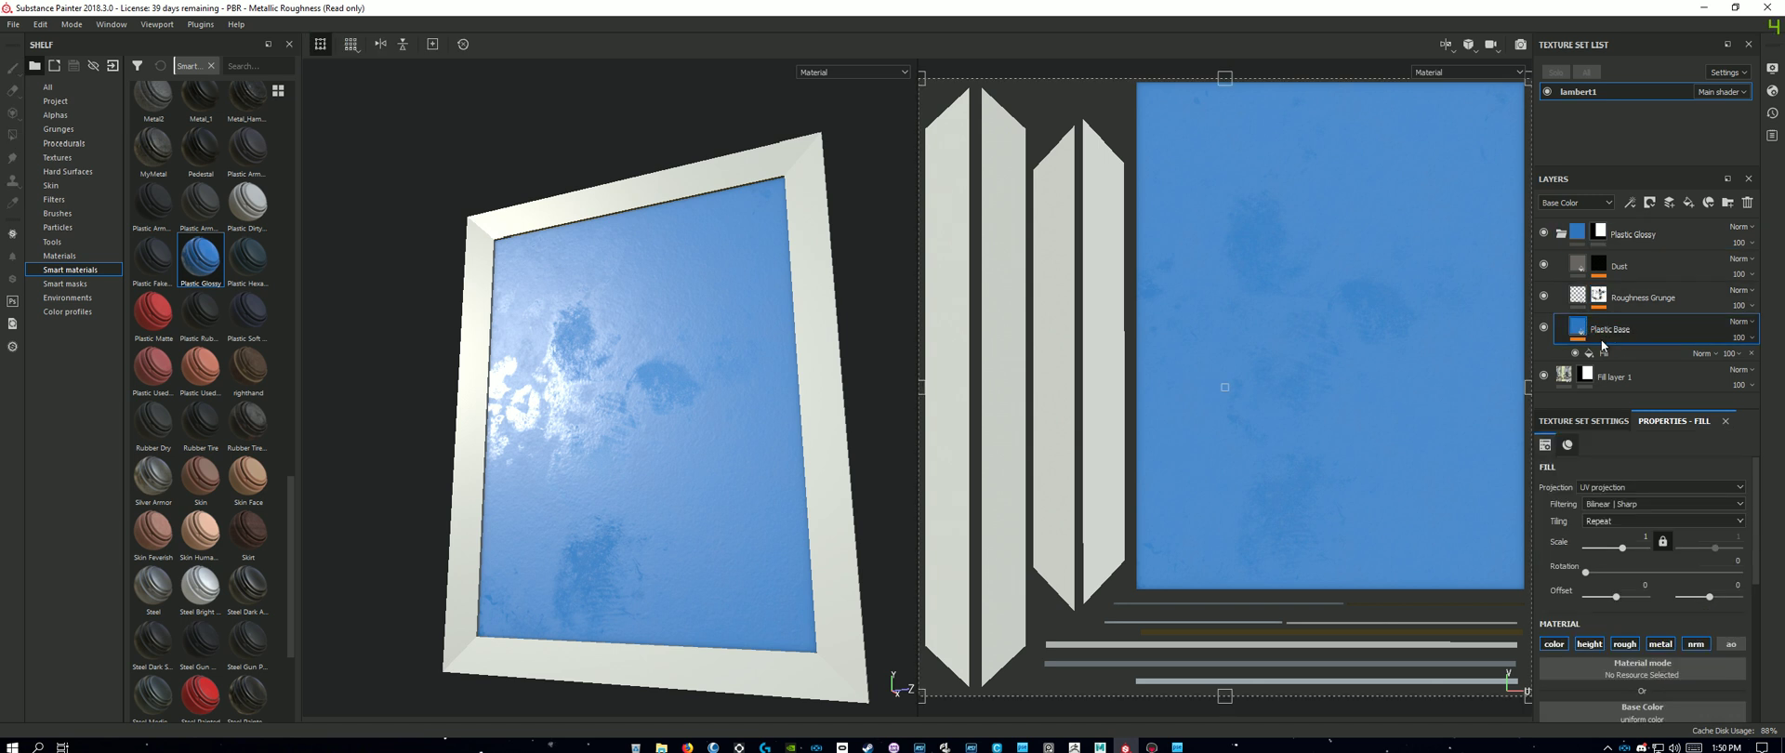
{"action": "scroll", "coordinate": [1685, 595], "scroll_direction": "down", "scroll_amount": 1}
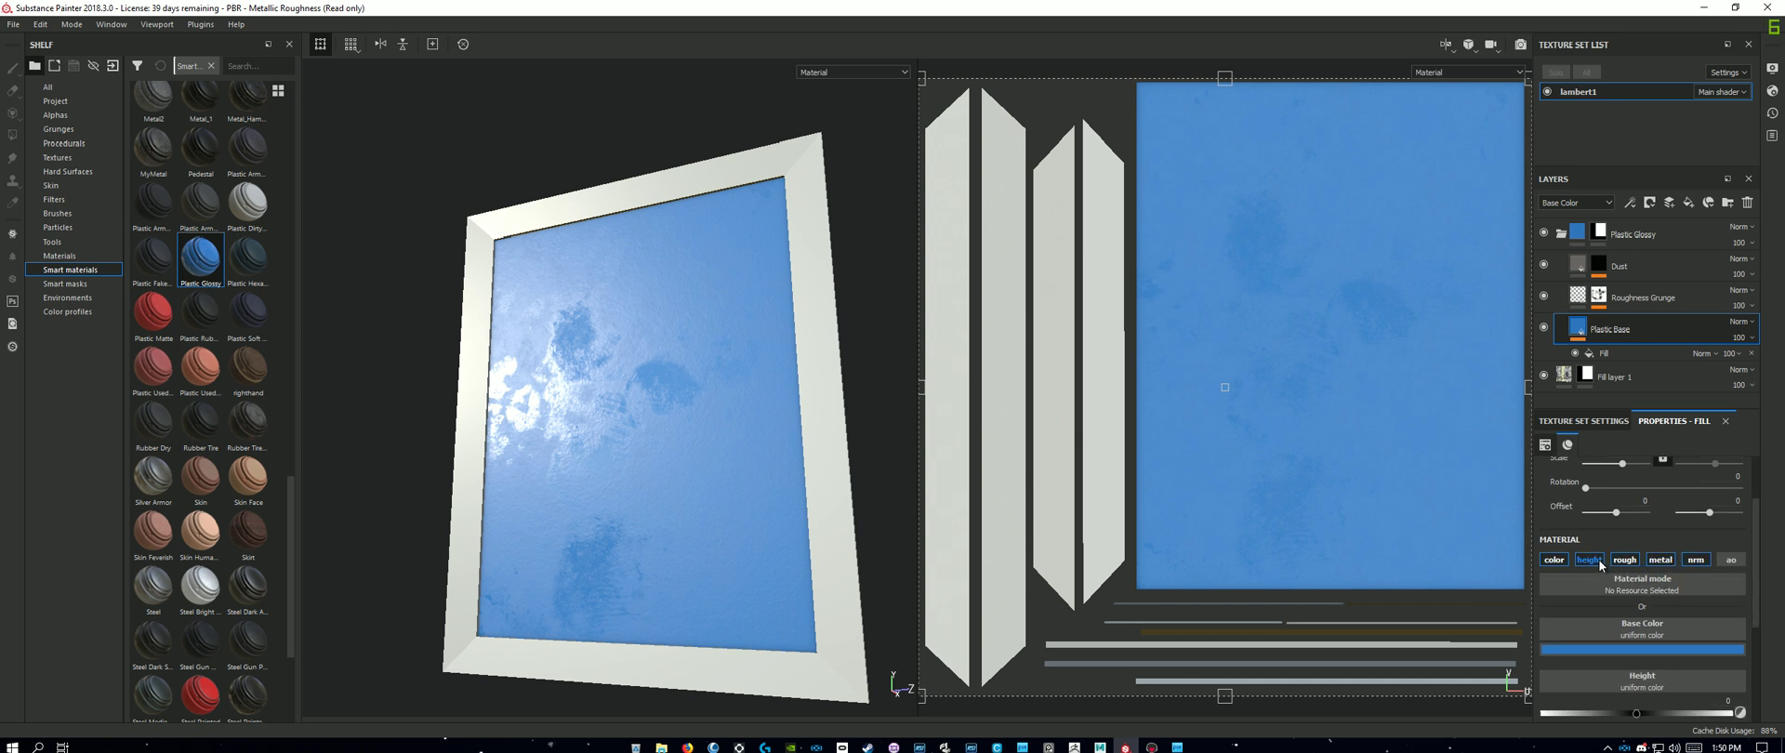
{"action": "left_click", "coordinate": [1548, 563]}
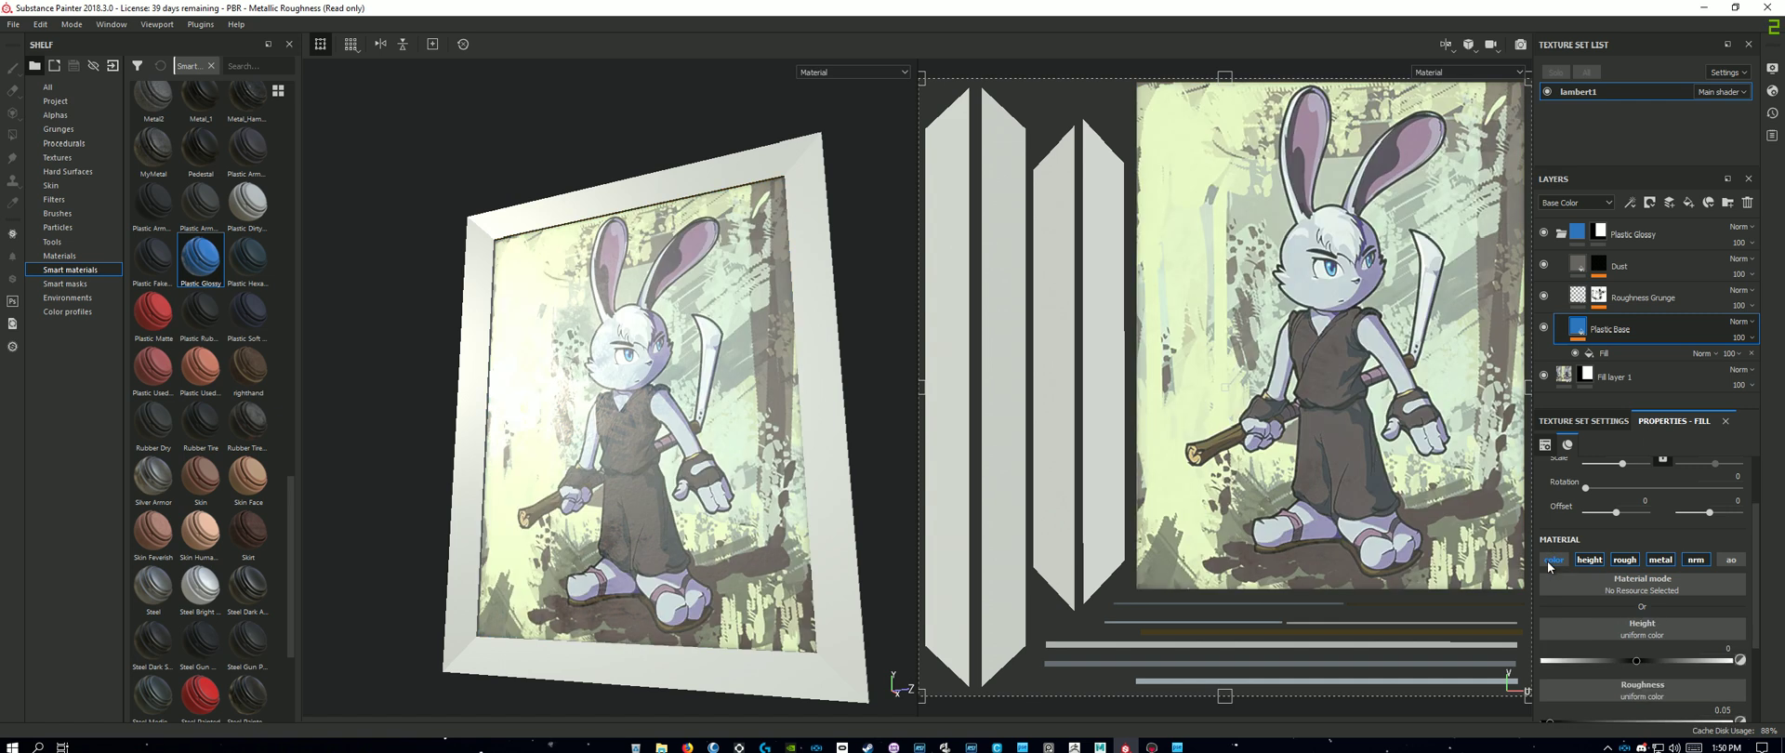
{"action": "left_click", "coordinate": [1548, 563]}
{"action": "left_click", "coordinate": [1548, 563]}
{"action": "left_click", "coordinate": [1548, 567]}
{"action": "left_click_drag", "start_coordinate": [812, 565], "coordinate": [742, 553], "text": "alt"}
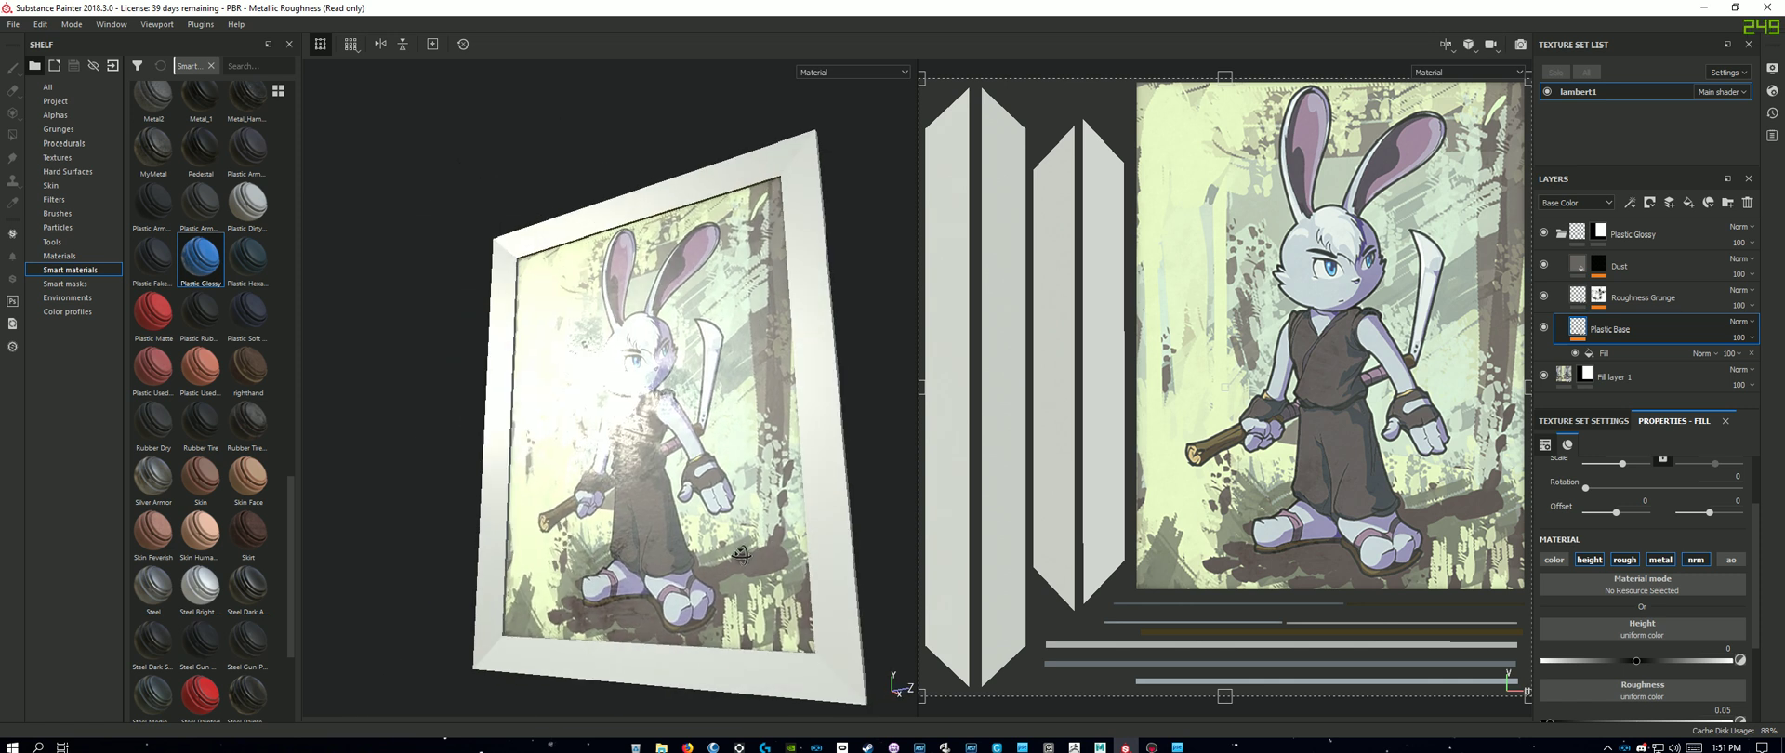
{"action": "left_click", "coordinate": [1565, 562]}
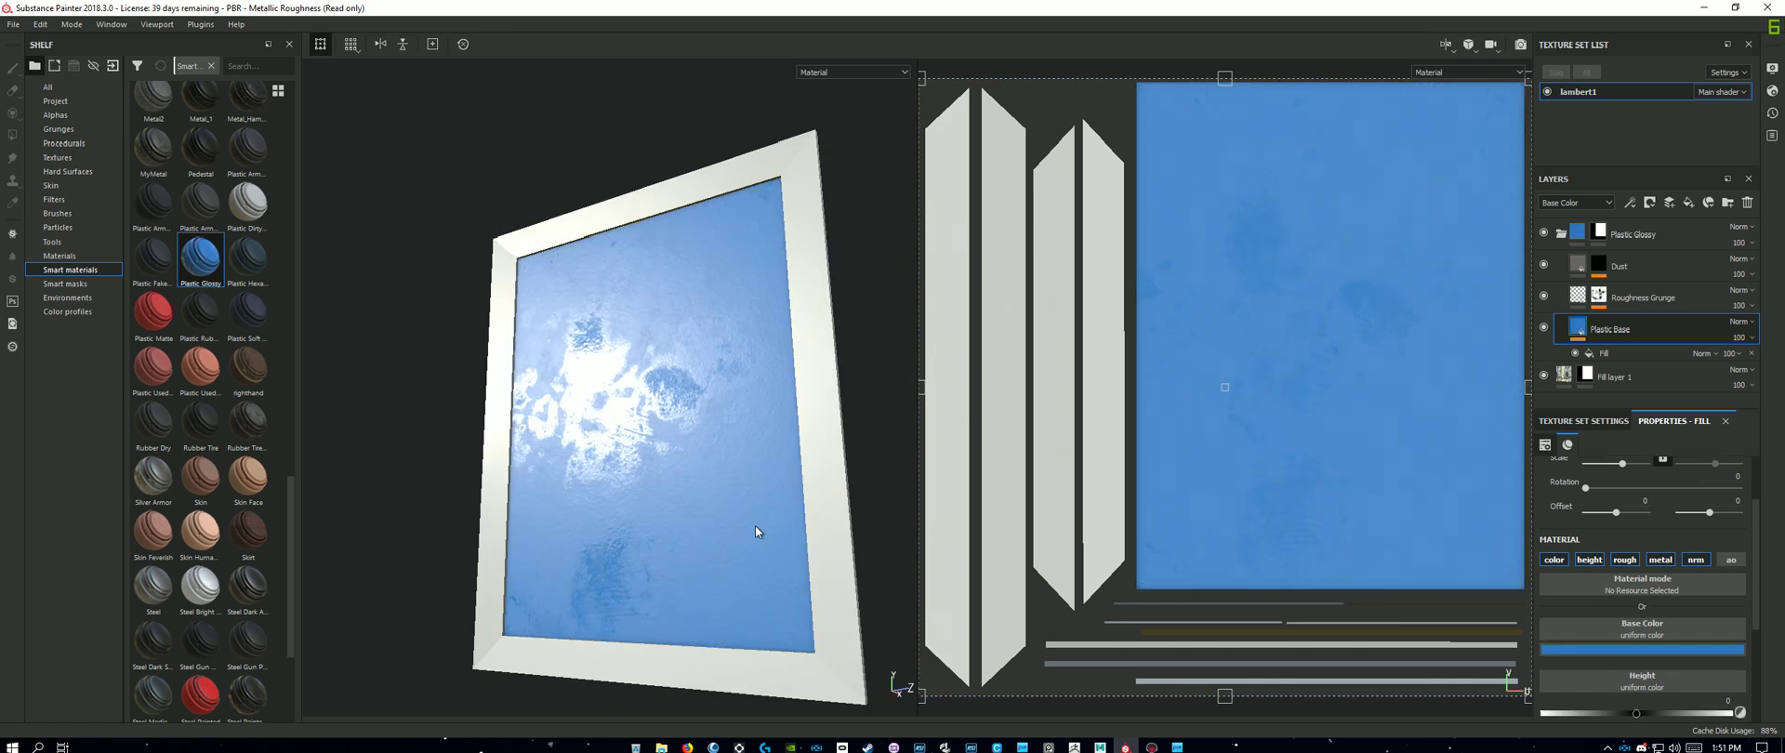
{"action": "left_click_drag", "start_coordinate": [742, 586], "coordinate": [747, 556], "text": "alt"}
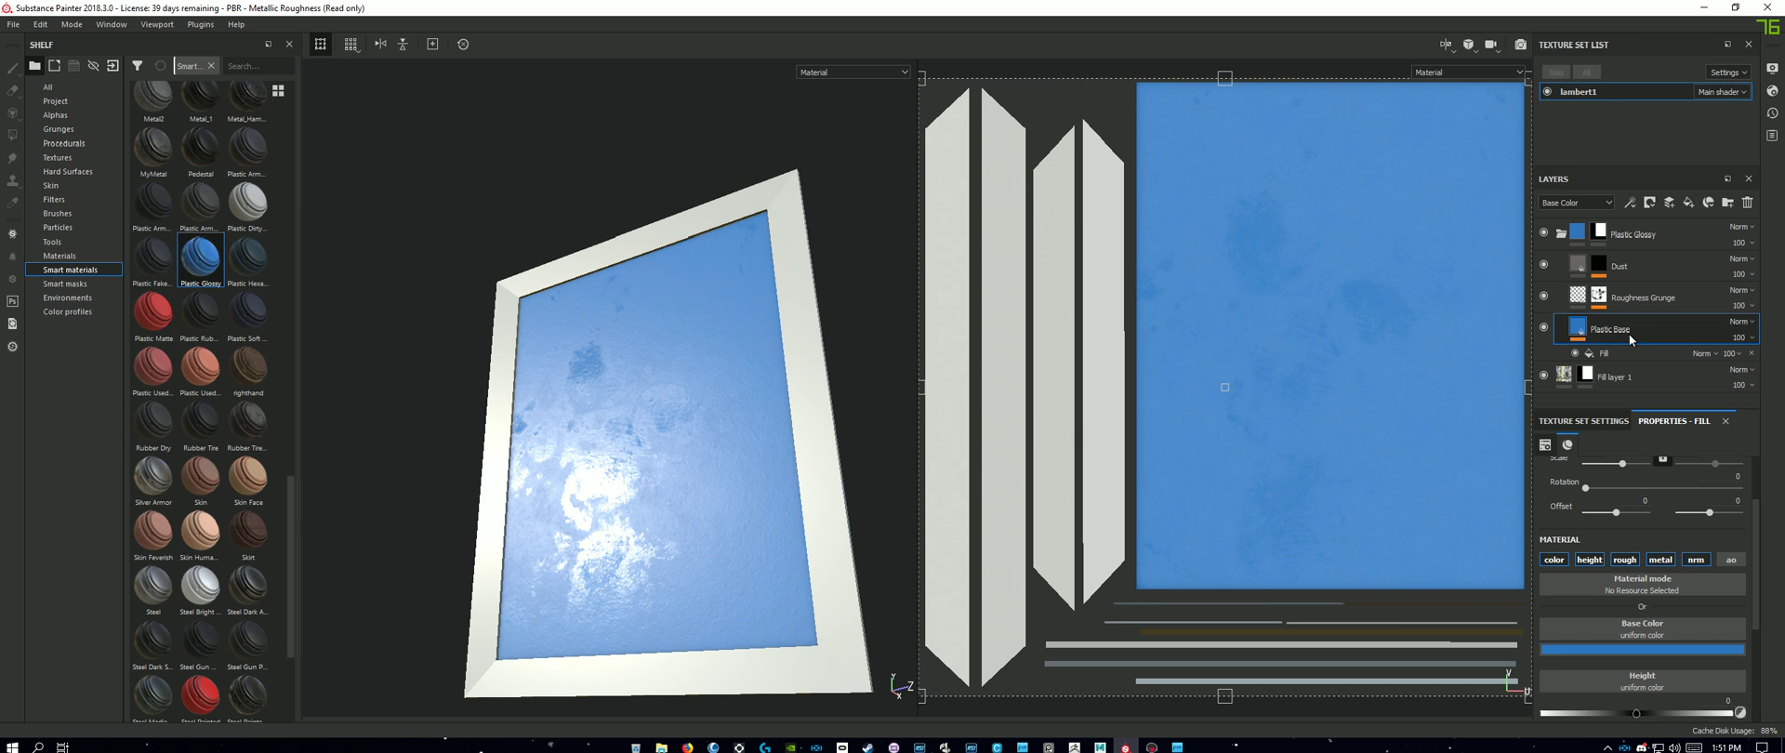
Step: Compare the panel's reflections with the Roughness Grunge layer hidden and shown
{"action": "left_click", "coordinate": [1544, 295]}
{"action": "left_click", "coordinate": [1543, 296]}
{"action": "left_click", "coordinate": [1543, 296]}
{"action": "left_click", "coordinate": [1543, 296]}
{"action": "left_click", "coordinate": [1544, 296]}
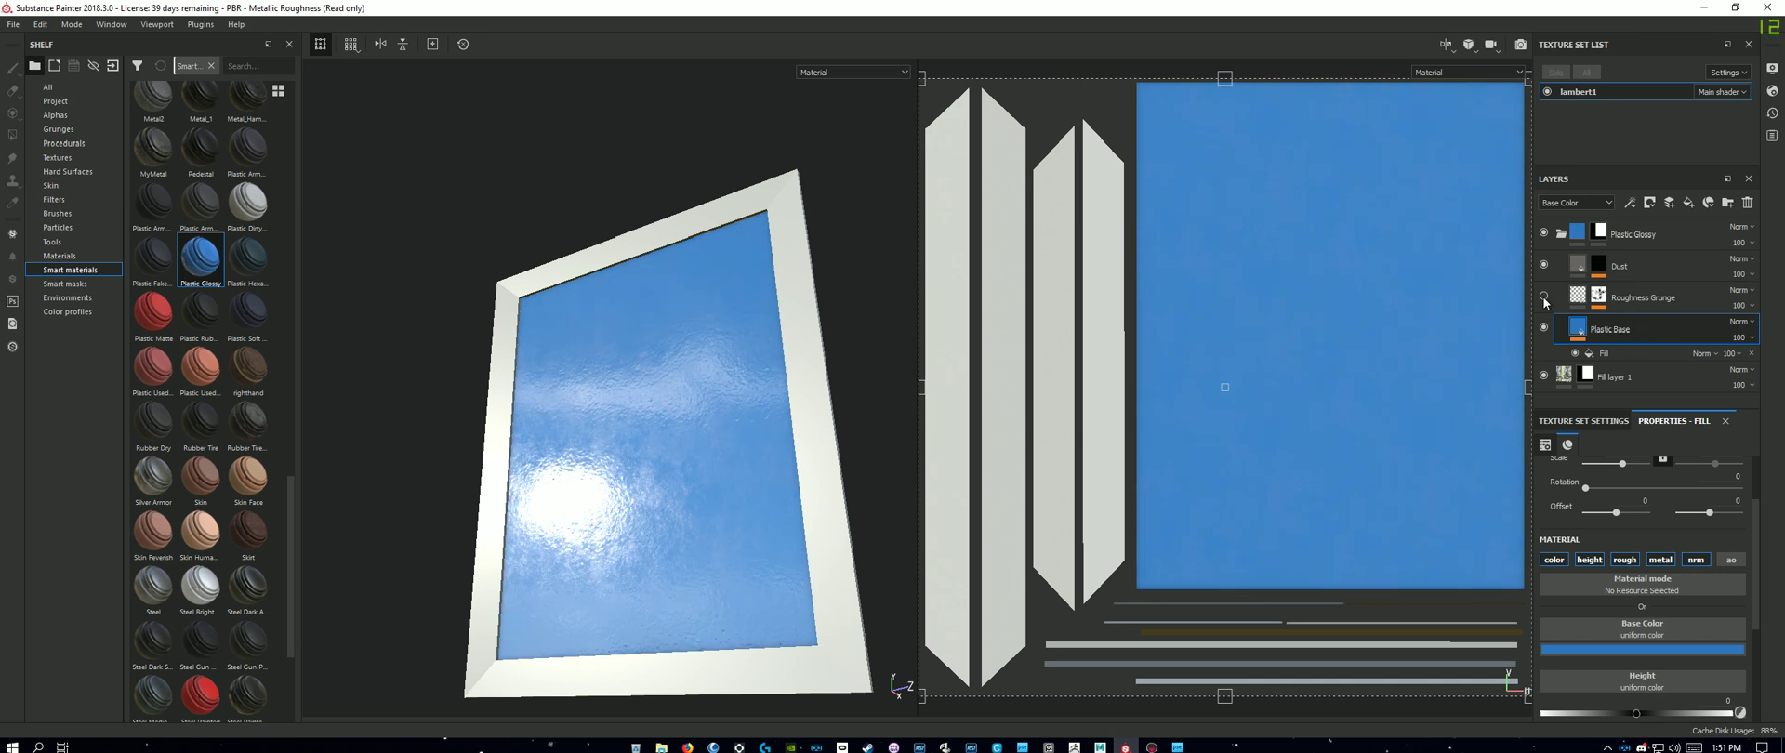
{"action": "left_click", "coordinate": [1544, 296]}
Step: In the Roughness Grunge mask's Mask Builder generator, set Level to 1 and Grunge to about 0.49
{"action": "left_click", "coordinate": [1624, 300]}
{"action": "left_click", "coordinate": [1605, 297]}
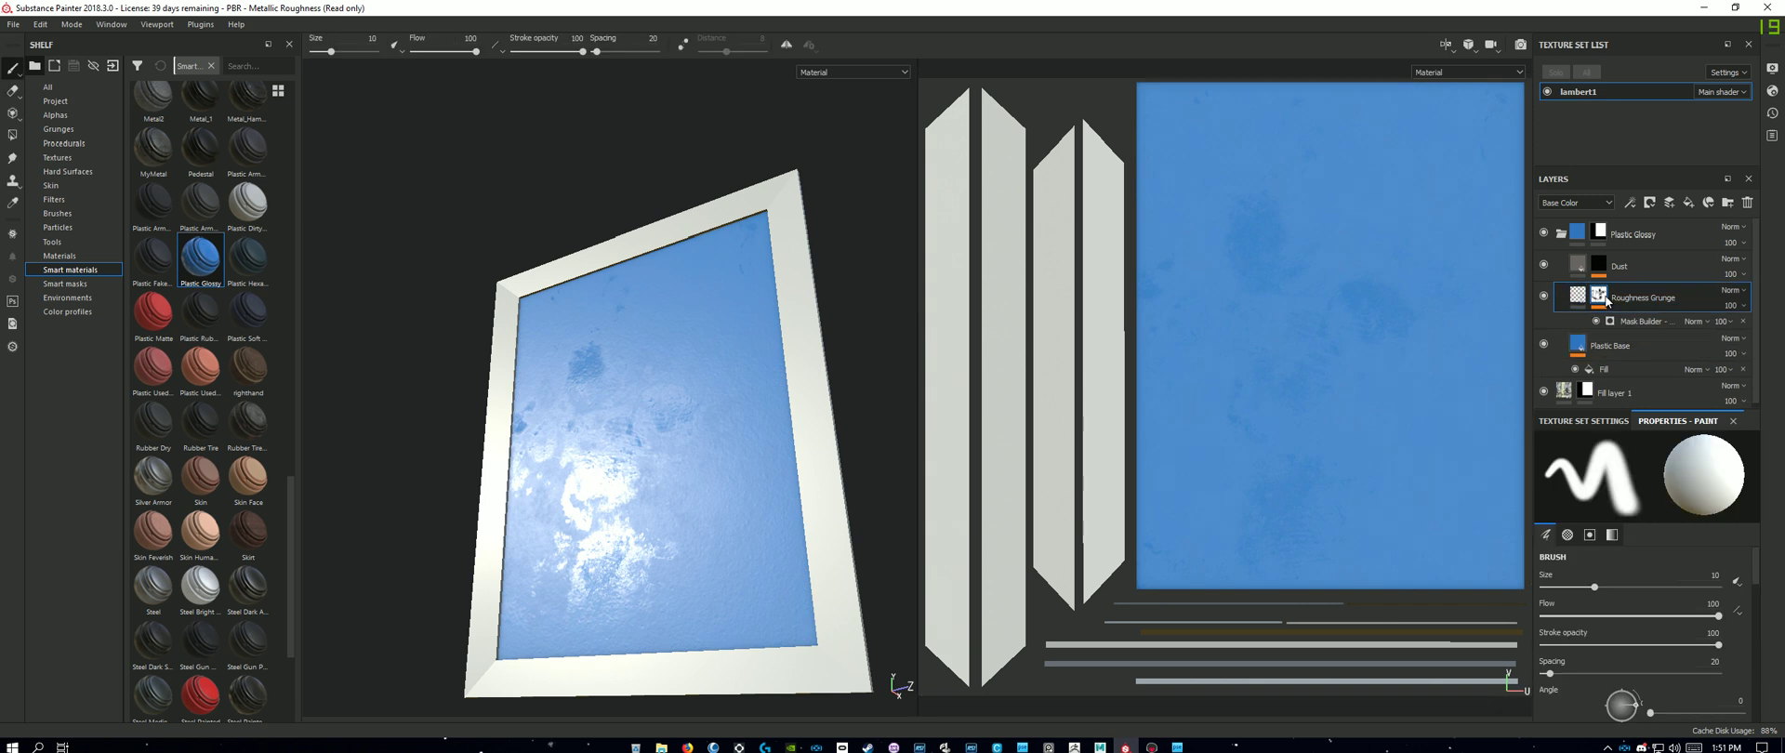
{"action": "left_click", "coordinate": [1584, 301]}
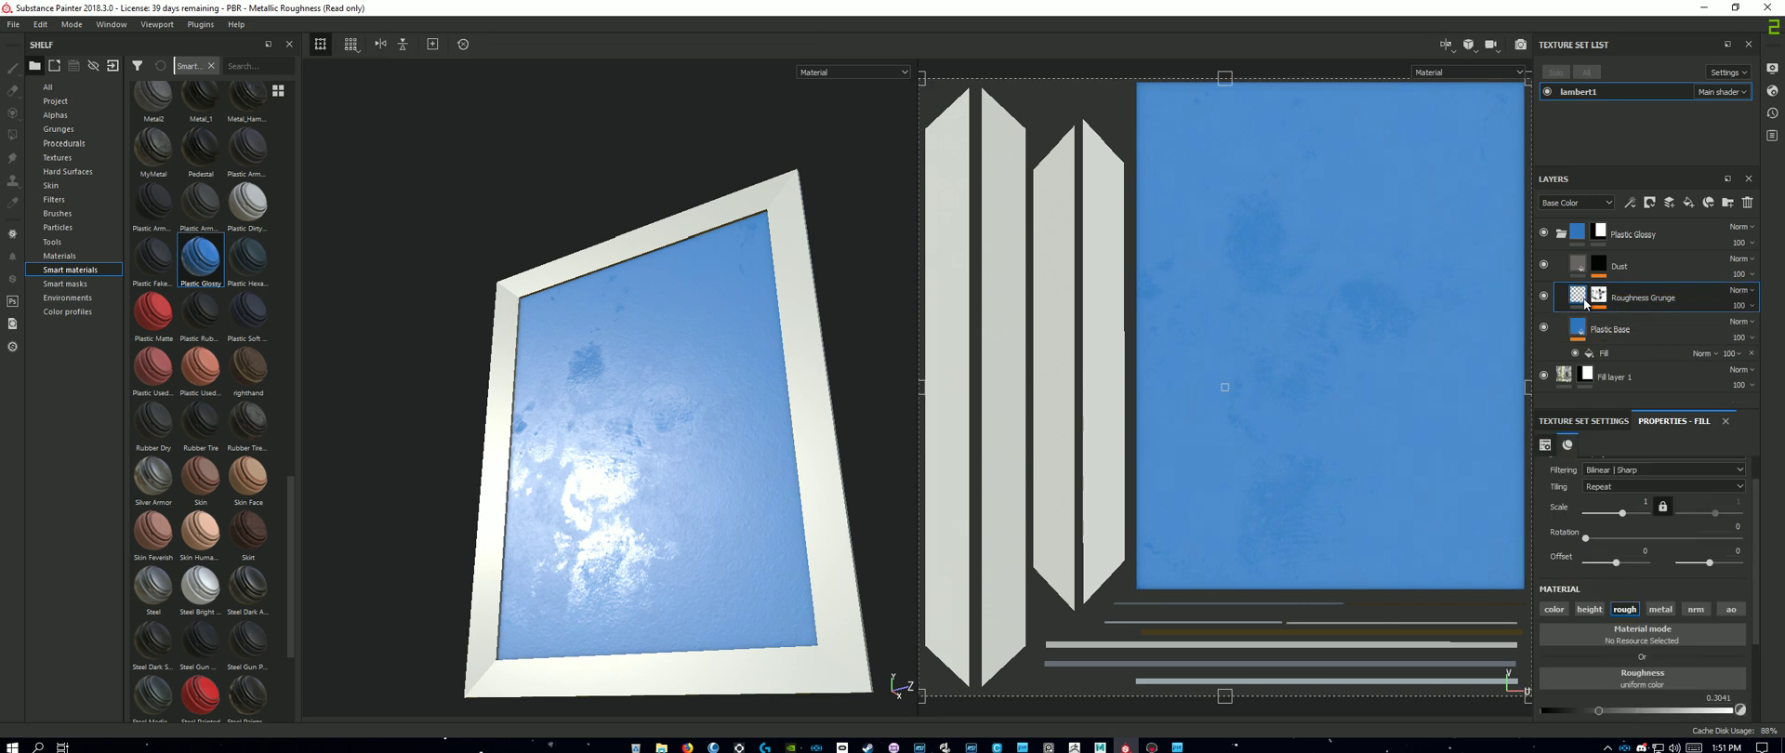
{"action": "left_click", "coordinate": [1596, 299]}
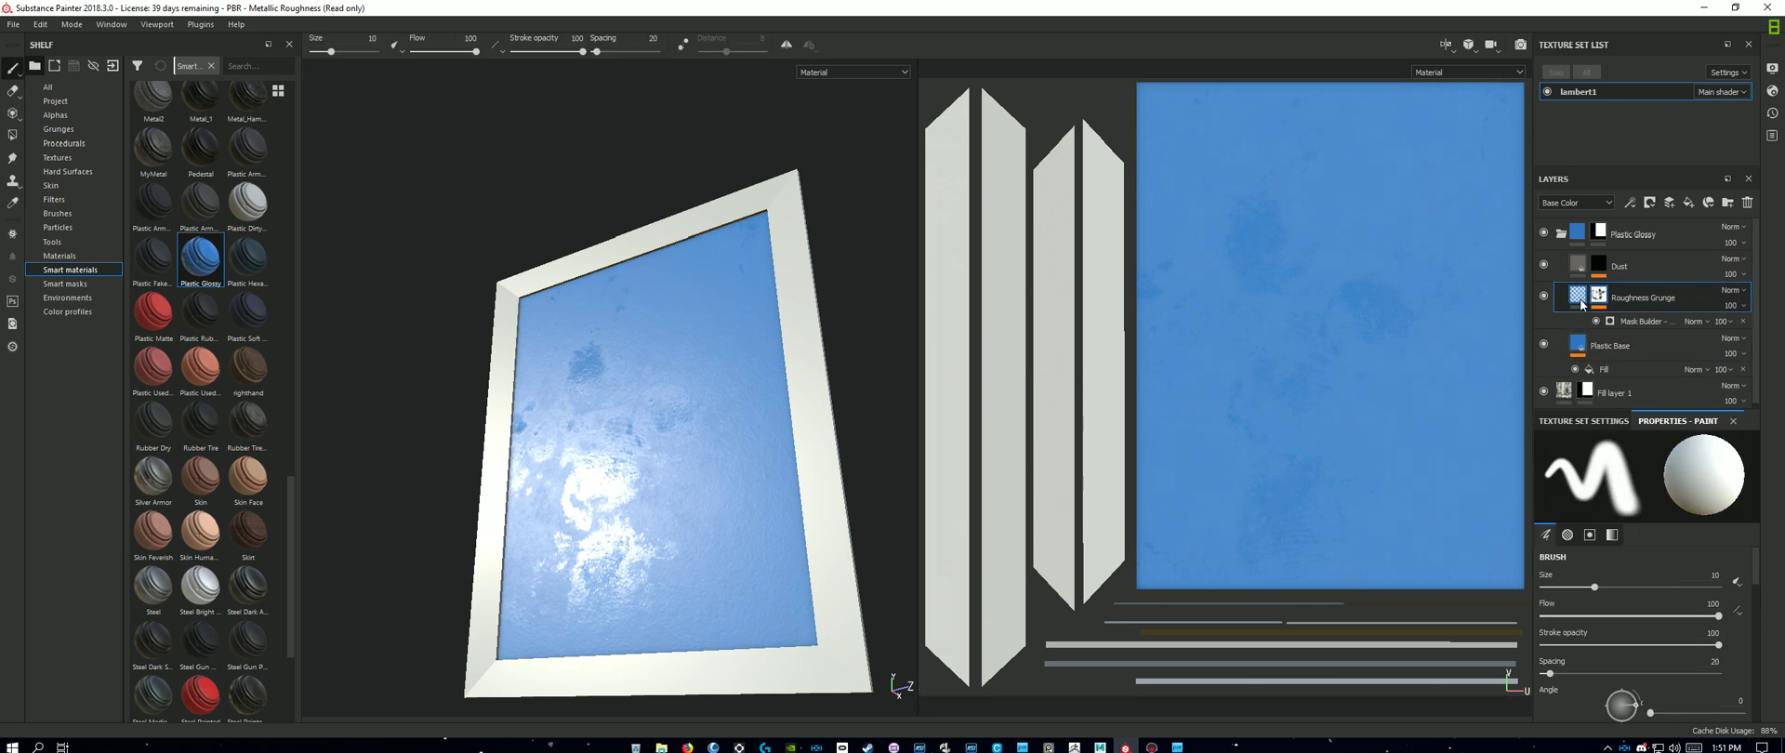
{"action": "left_click", "coordinate": [1645, 322]}
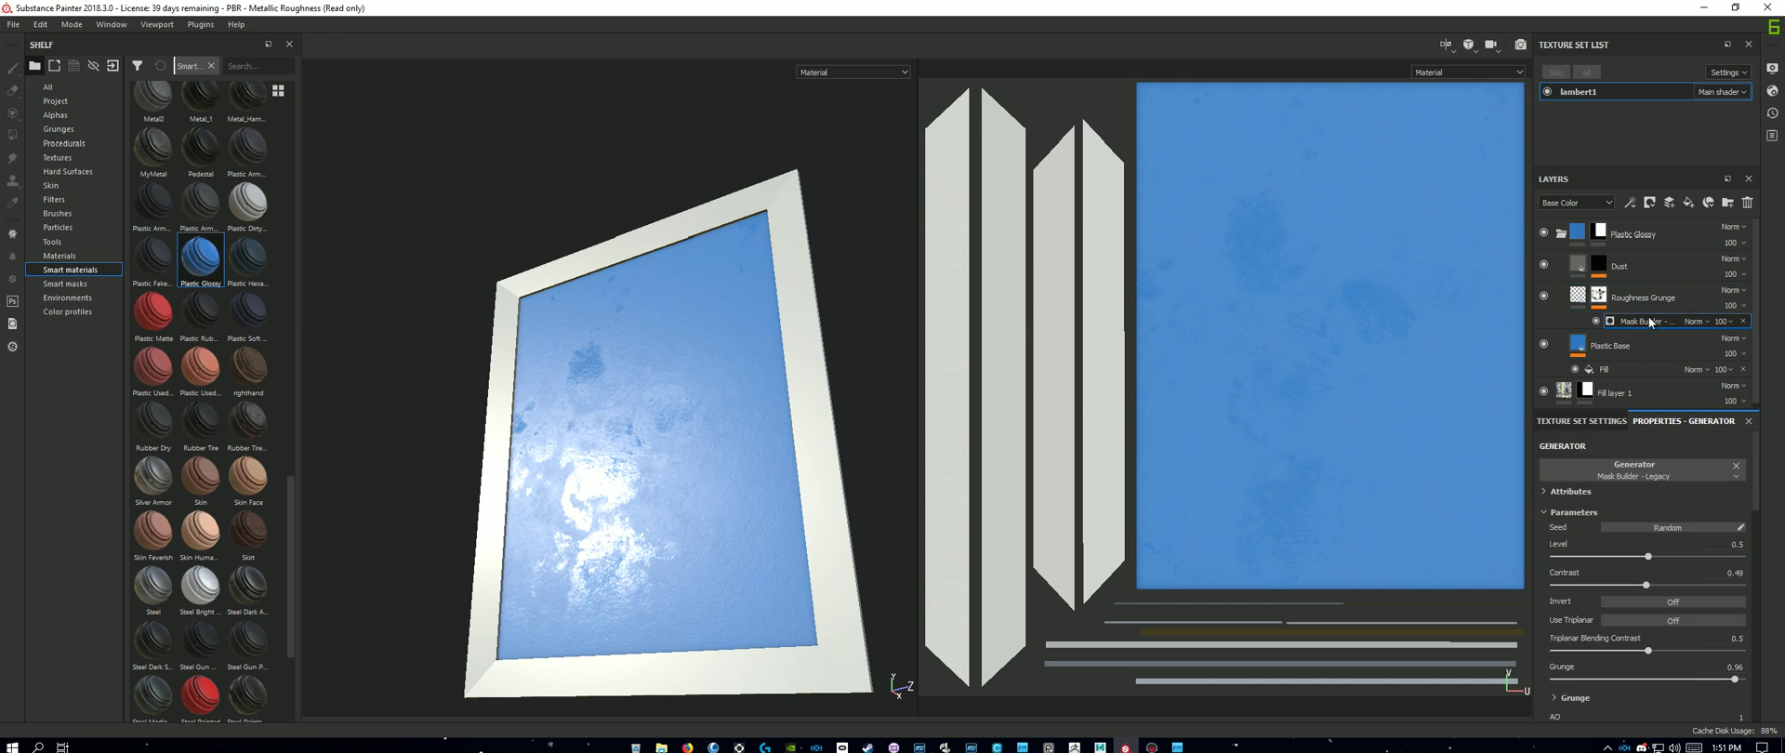
{"action": "left_click_drag", "start_coordinate": [1651, 563], "coordinate": [1753, 618]}
{"action": "left_click_drag", "start_coordinate": [776, 591], "coordinate": [627, 569], "text": "alt"}
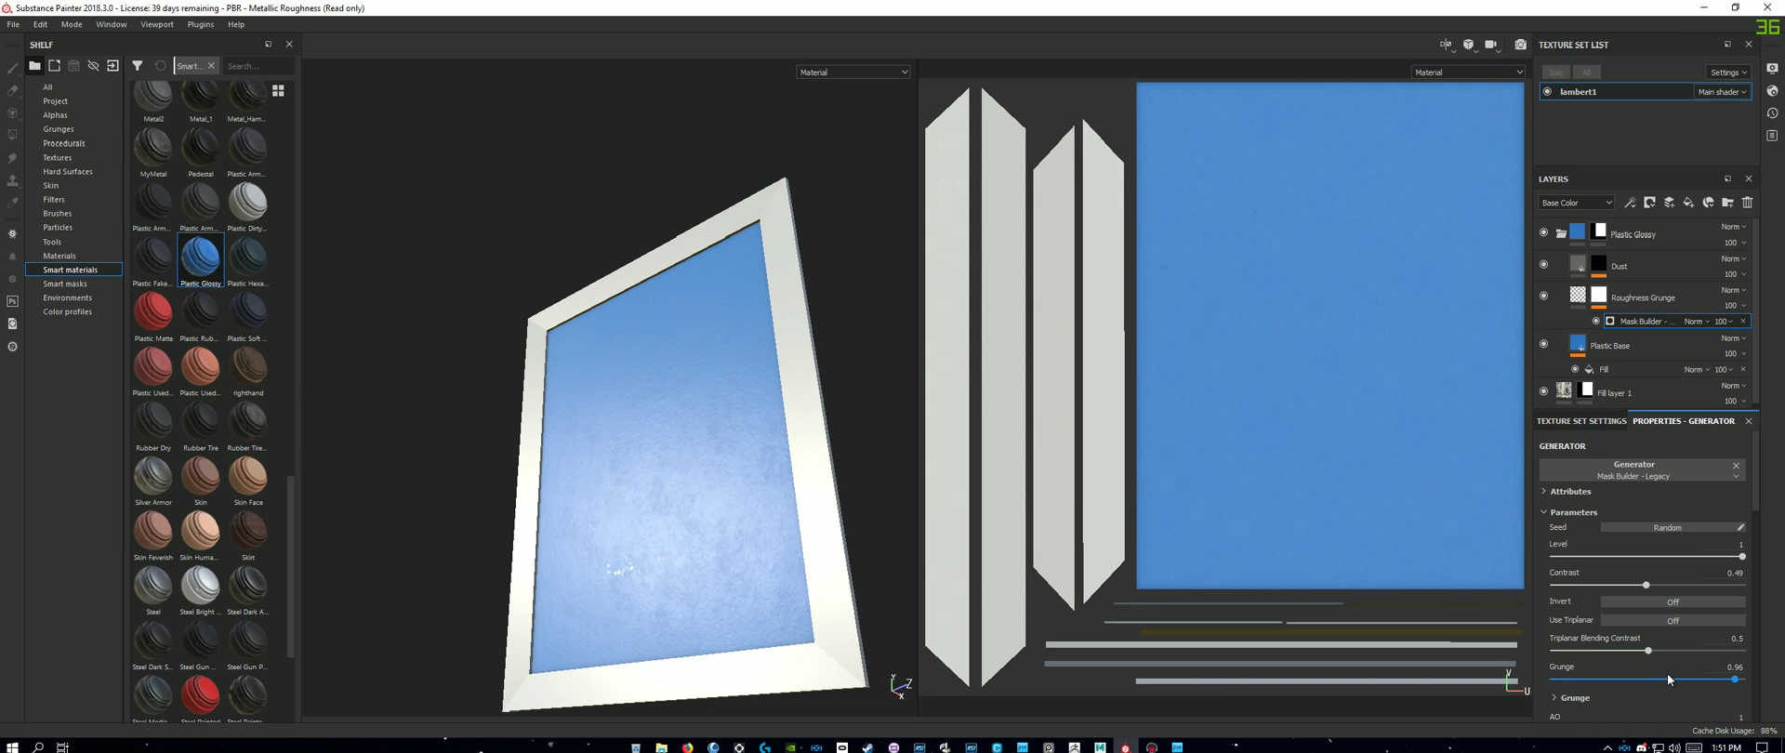
{"action": "left_click_drag", "start_coordinate": [1736, 683], "coordinate": [1677, 690]}
{"action": "left_click_drag", "start_coordinate": [807, 553], "coordinate": [768, 567], "text": "alt"}
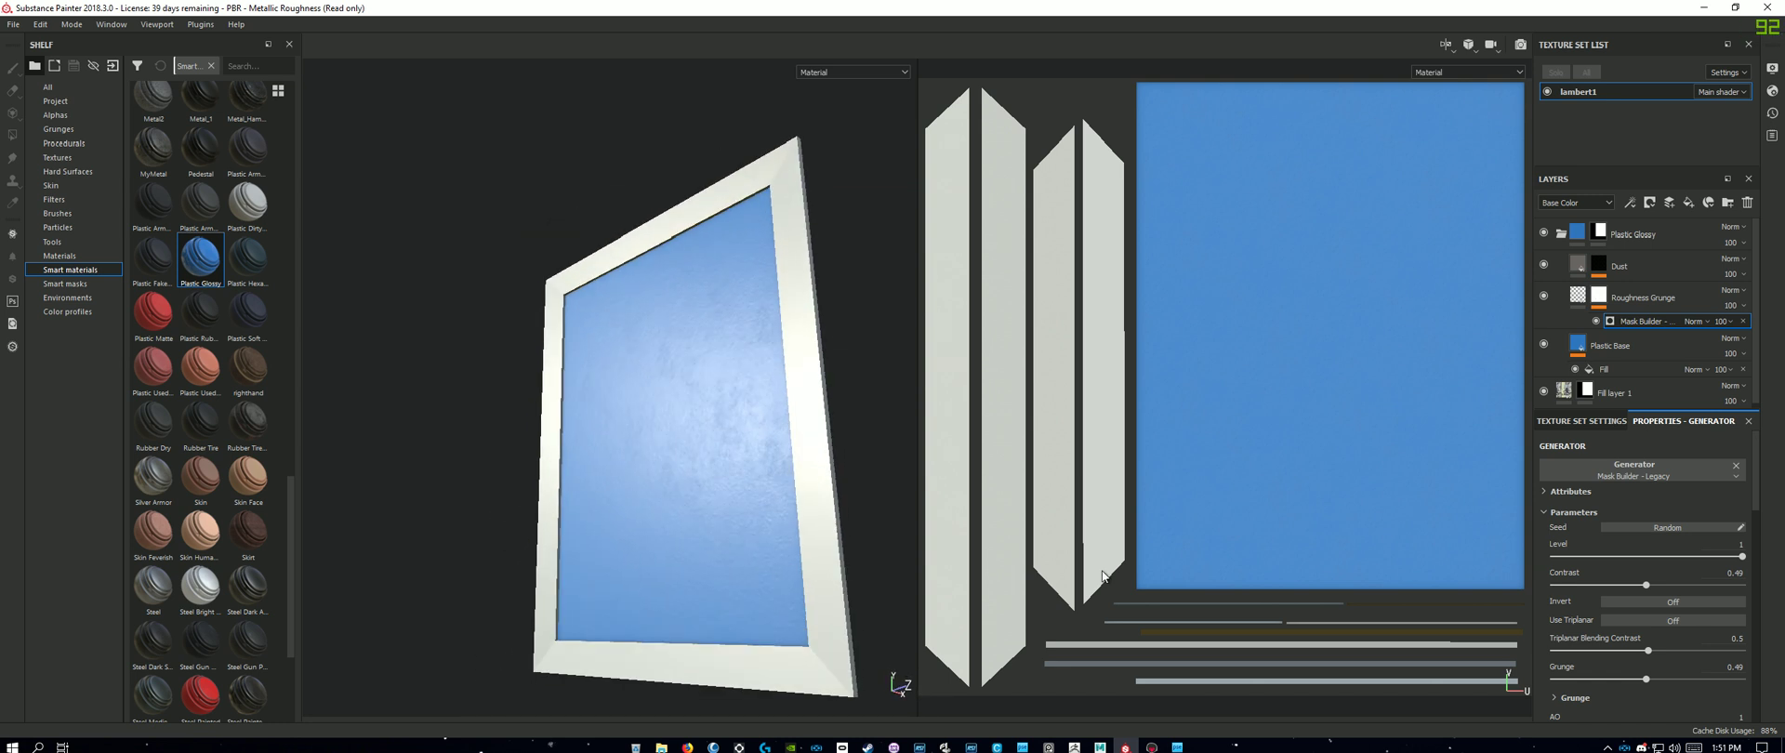
Step: Turn off the Plastic Base layer's color channel to reveal the bunny image underneath
{"action": "left_click", "coordinate": [1579, 347]}
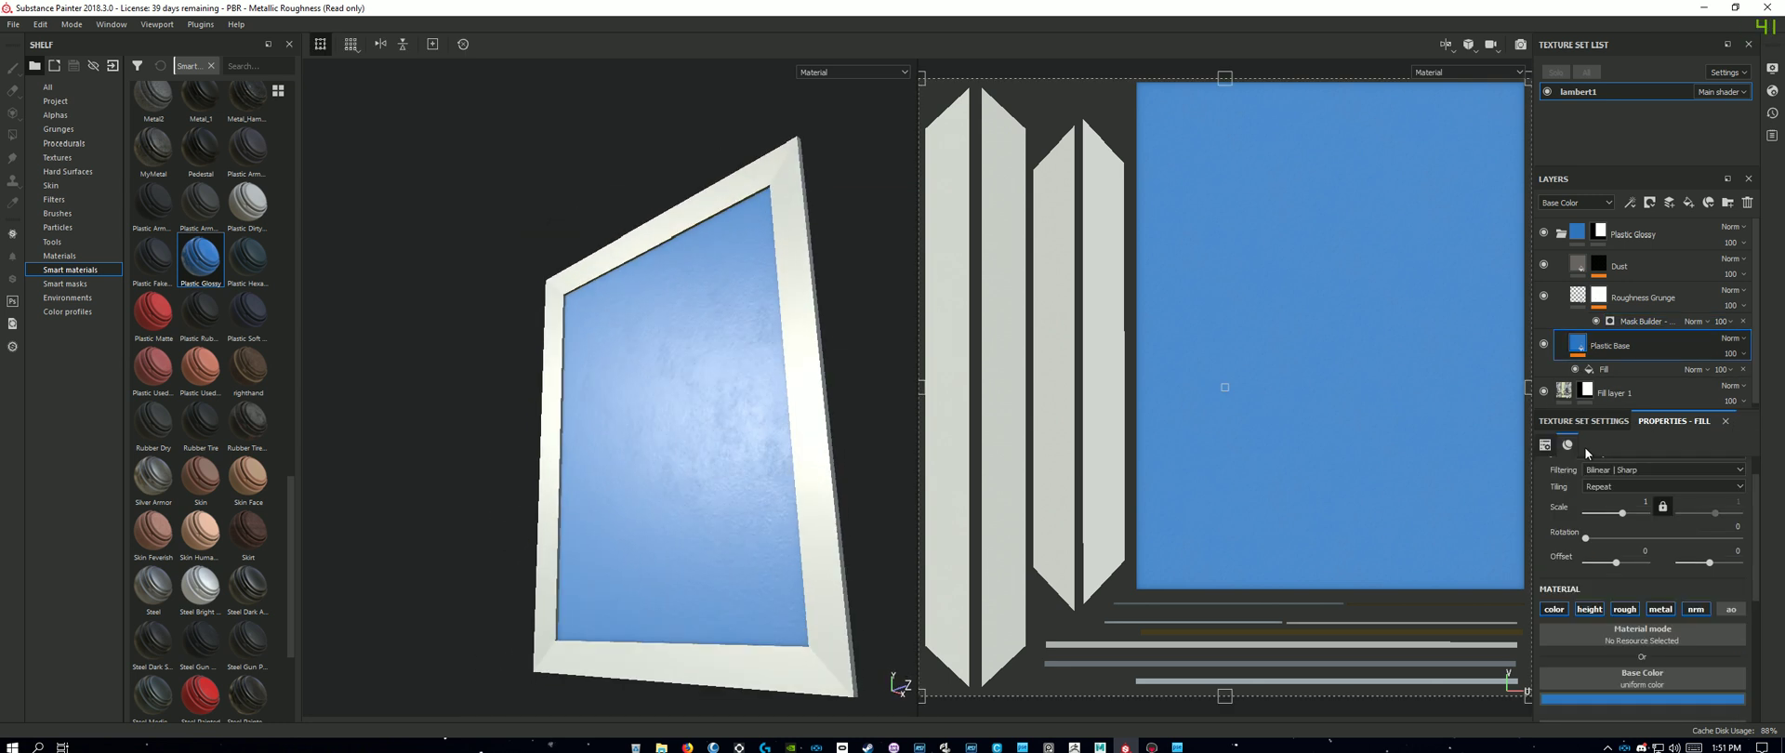
{"action": "left_click", "coordinate": [1554, 609]}
{"action": "left_click_drag", "start_coordinate": [781, 558], "coordinate": [697, 484], "text": "alt"}
{"action": "scroll", "coordinate": [643, 410], "scroll_direction": "up", "scroll_amount": 10}
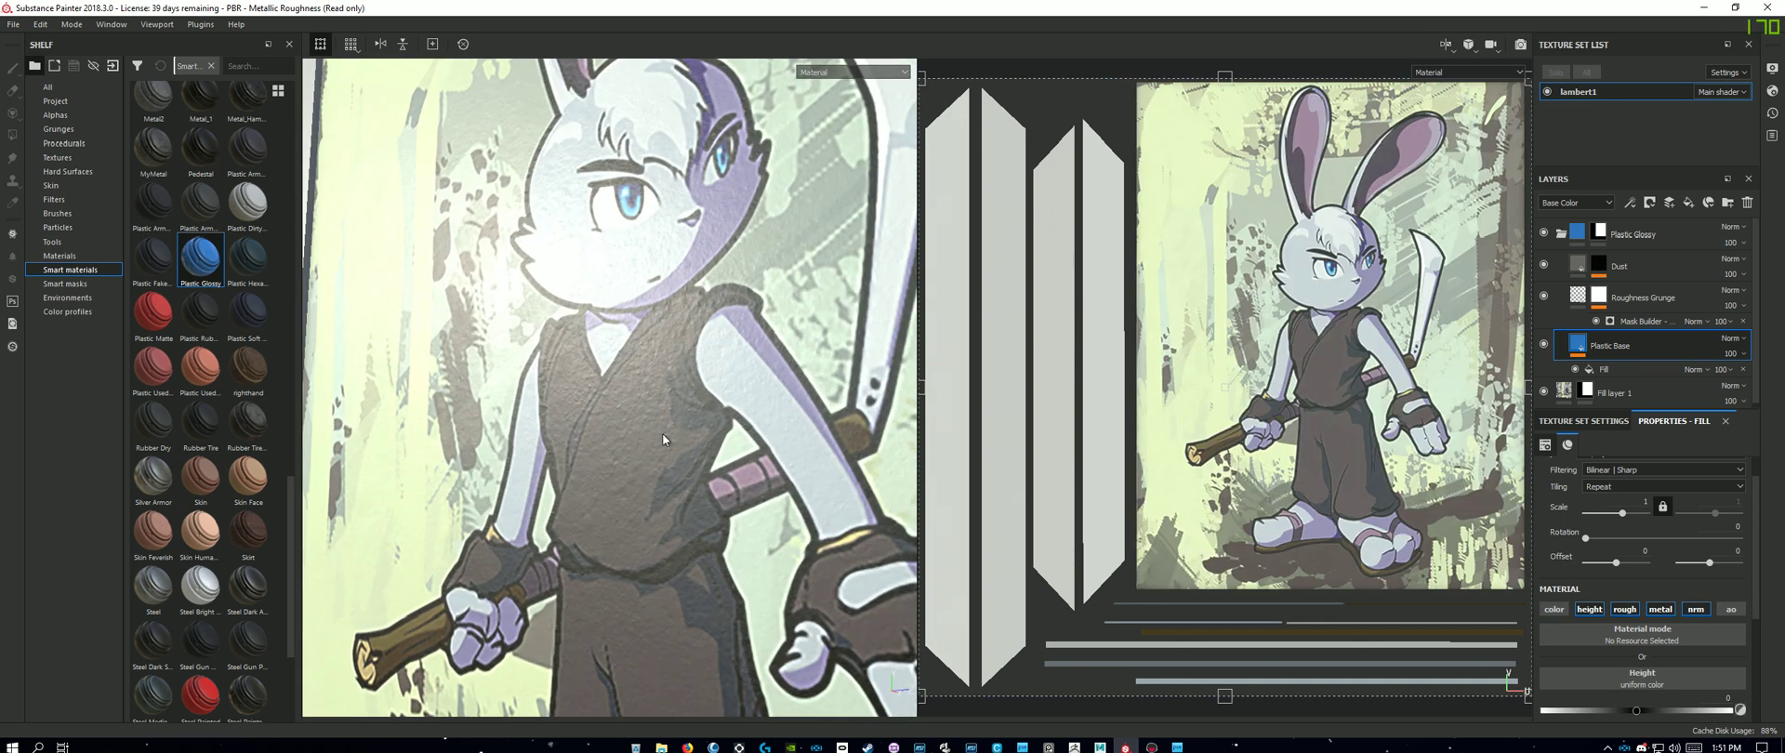
Step: Examine the glossy bunny panel and the frame from several angles and distances
{"action": "scroll", "coordinate": [634, 418], "scroll_direction": "down", "scroll_amount": 6}
{"action": "mouse_move", "coordinate": [642, 428]}
{"action": "left_mouse_down", "text": "alt"}
{"action": "mouse_move", "coordinate": [730, 489]}
{"action": "mouse_move", "coordinate": [693, 521]}
{"action": "mouse_move", "coordinate": [753, 558]}
{"action": "mouse_move", "coordinate": [776, 609]}
{"action": "mouse_move", "coordinate": [713, 500]}
{"action": "mouse_move", "coordinate": [751, 484]}
{"action": "mouse_move", "coordinate": [808, 540]}
{"action": "mouse_move", "coordinate": [739, 526]}
{"action": "left_mouse_up", "text": "alt"}
{"action": "scroll", "coordinate": [704, 496], "scroll_direction": "down", "scroll_amount": 3}
{"action": "scroll", "coordinate": [704, 496], "scroll_direction": "down", "scroll_amount": 3}
{"action": "scroll", "coordinate": [749, 585], "scroll_direction": "down", "scroll_amount": 5}
{"action": "scroll", "coordinate": [755, 547], "scroll_direction": "down", "scroll_amount": 4}
{"action": "scroll", "coordinate": [754, 547], "scroll_direction": "up", "scroll_amount": 3}
{"action": "scroll", "coordinate": [711, 497], "scroll_direction": "up", "scroll_amount": 5}
{"action": "scroll", "coordinate": [809, 541], "scroll_direction": "down", "scroll_amount": 5}
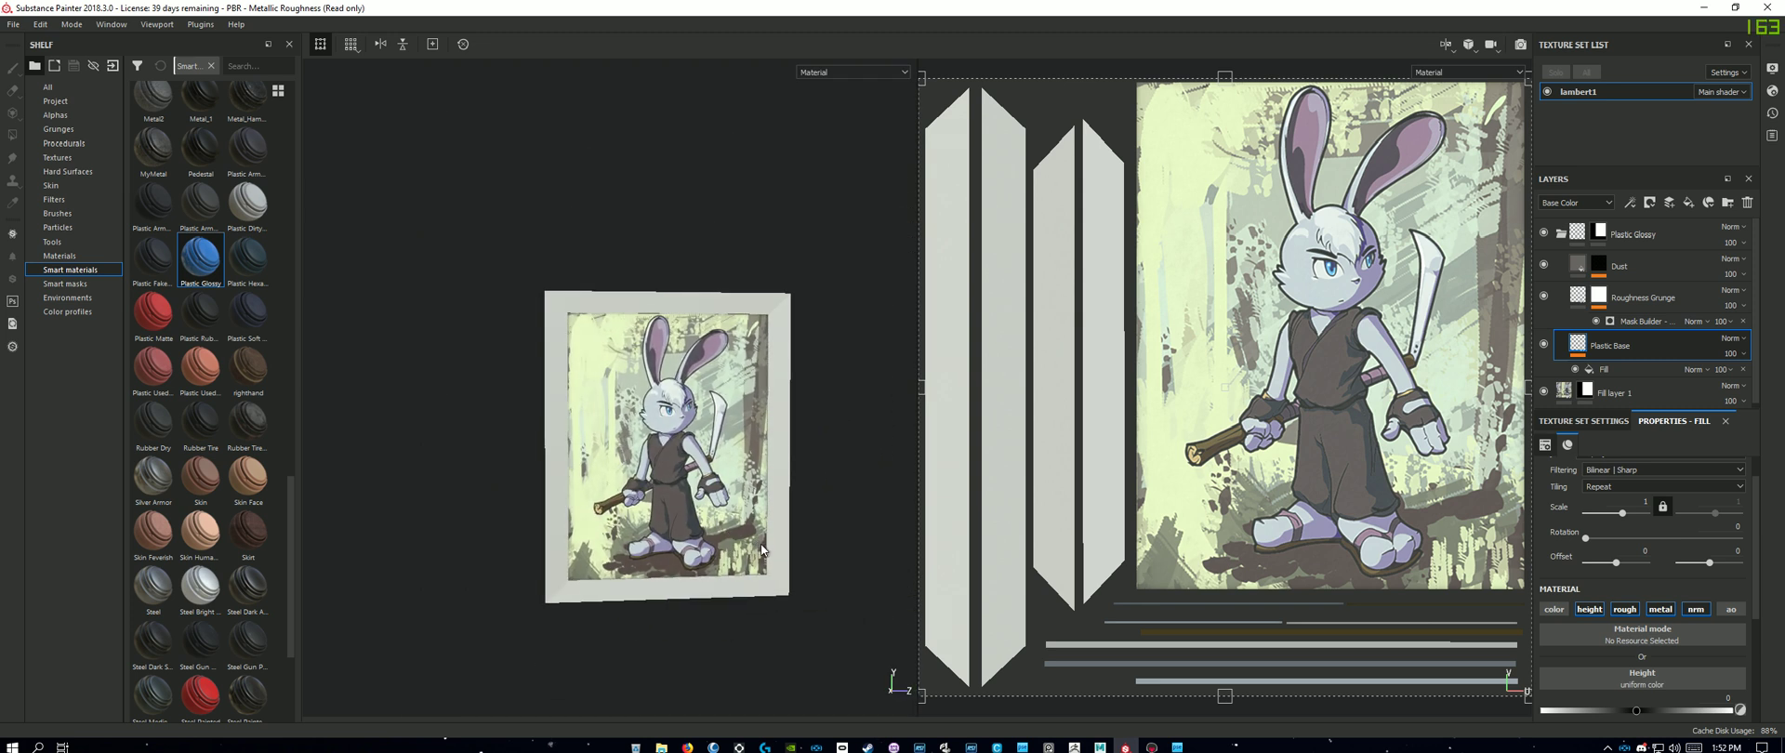
{"action": "scroll", "coordinate": [737, 526], "scroll_direction": "up", "scroll_amount": 4}
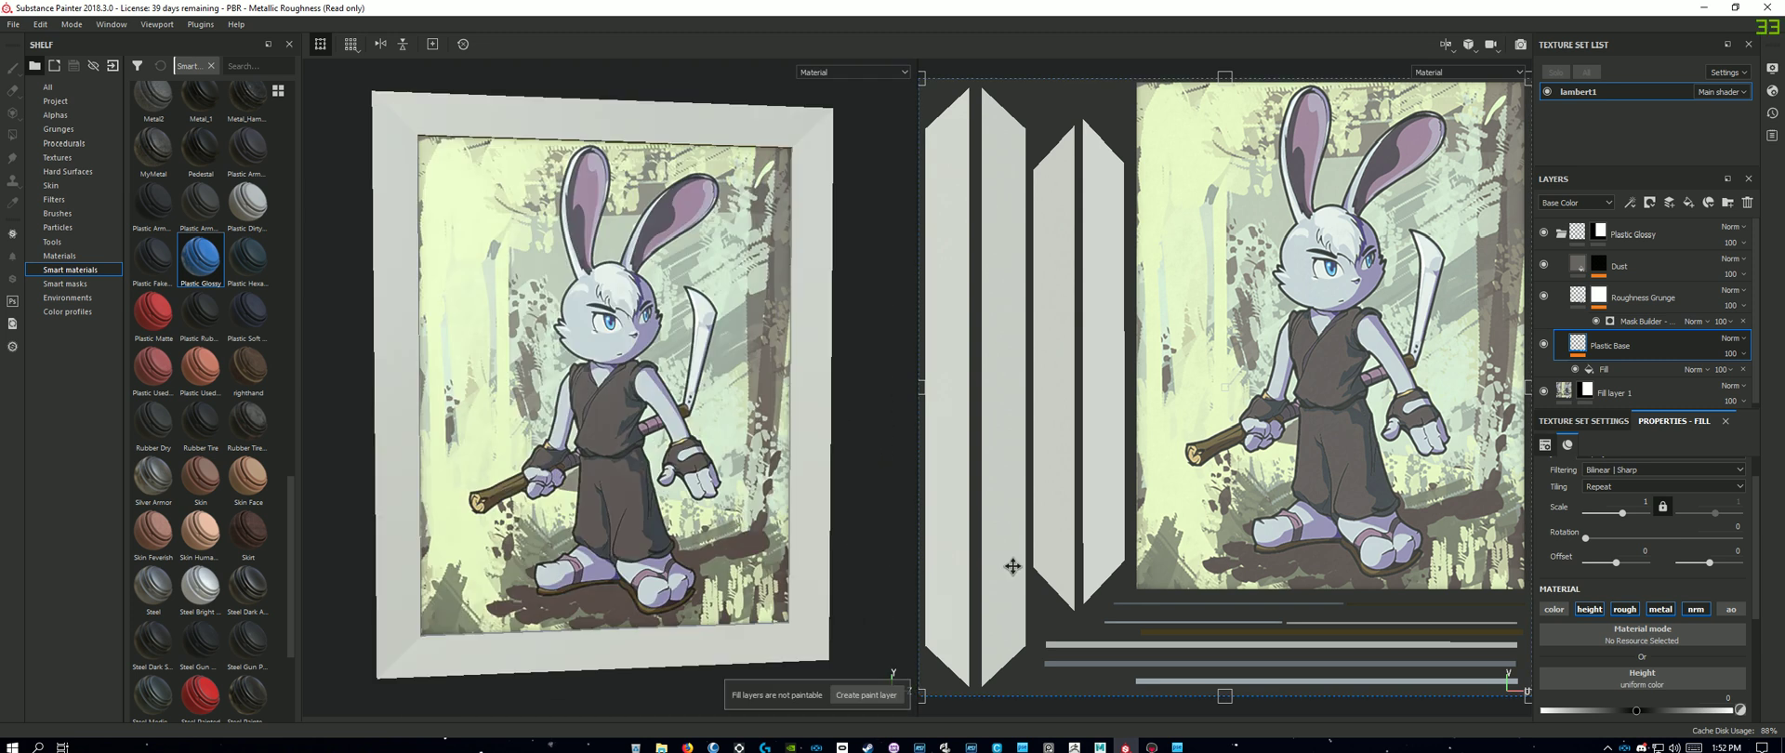
{"action": "scroll", "coordinate": [1280, 513], "scroll_direction": "down", "scroll_amount": 3}
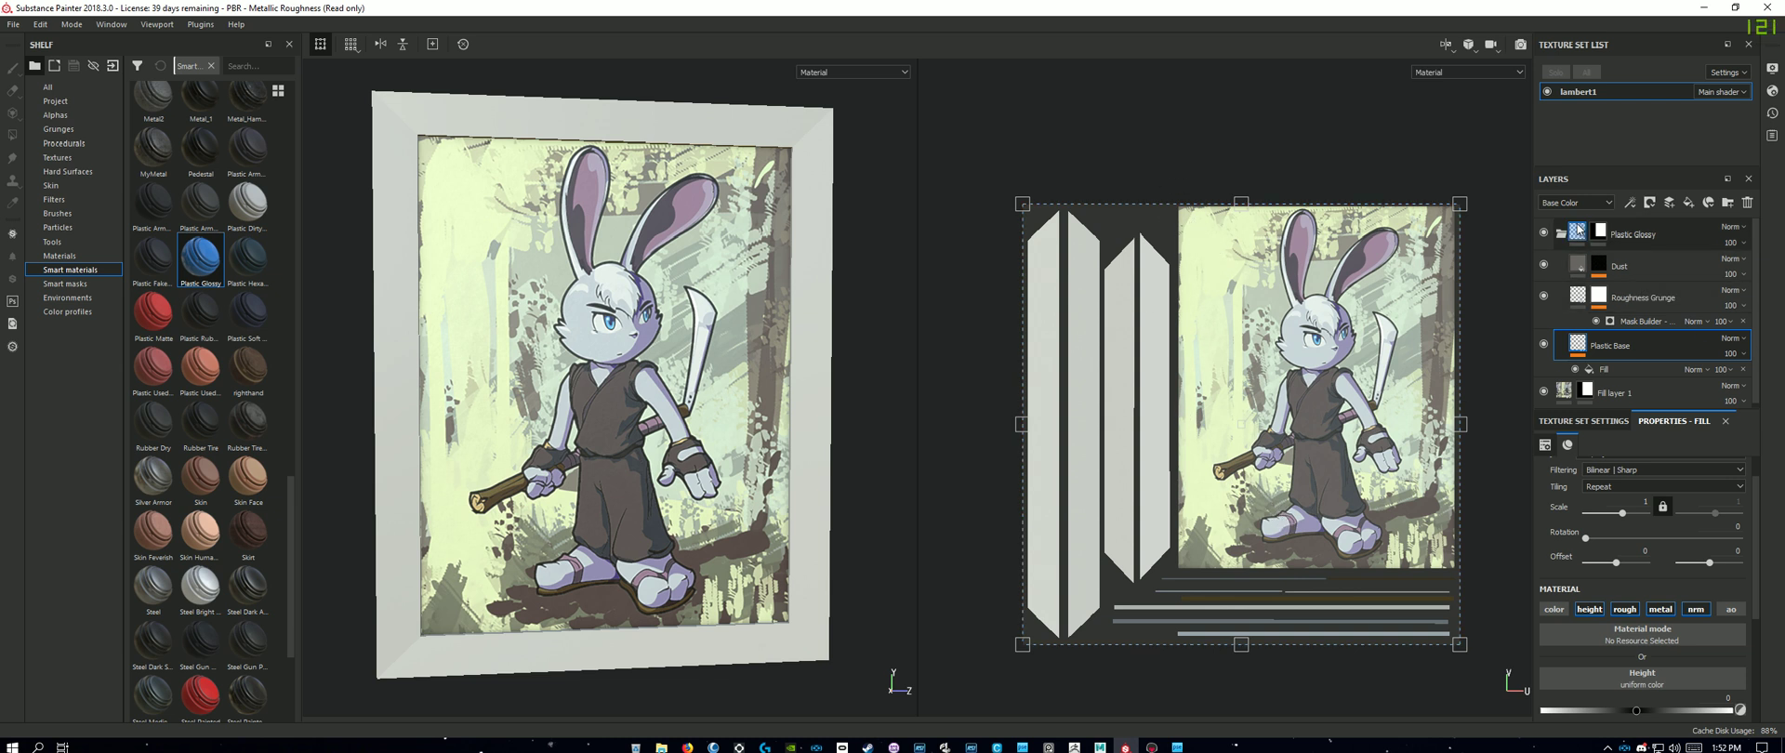
Step: Collapse the Plastic Glossy group and add the Wood American Cherry material as a new layer above it
{"action": "left_click", "coordinate": [1650, 233]}
{"action": "left_click", "coordinate": [1561, 233]}
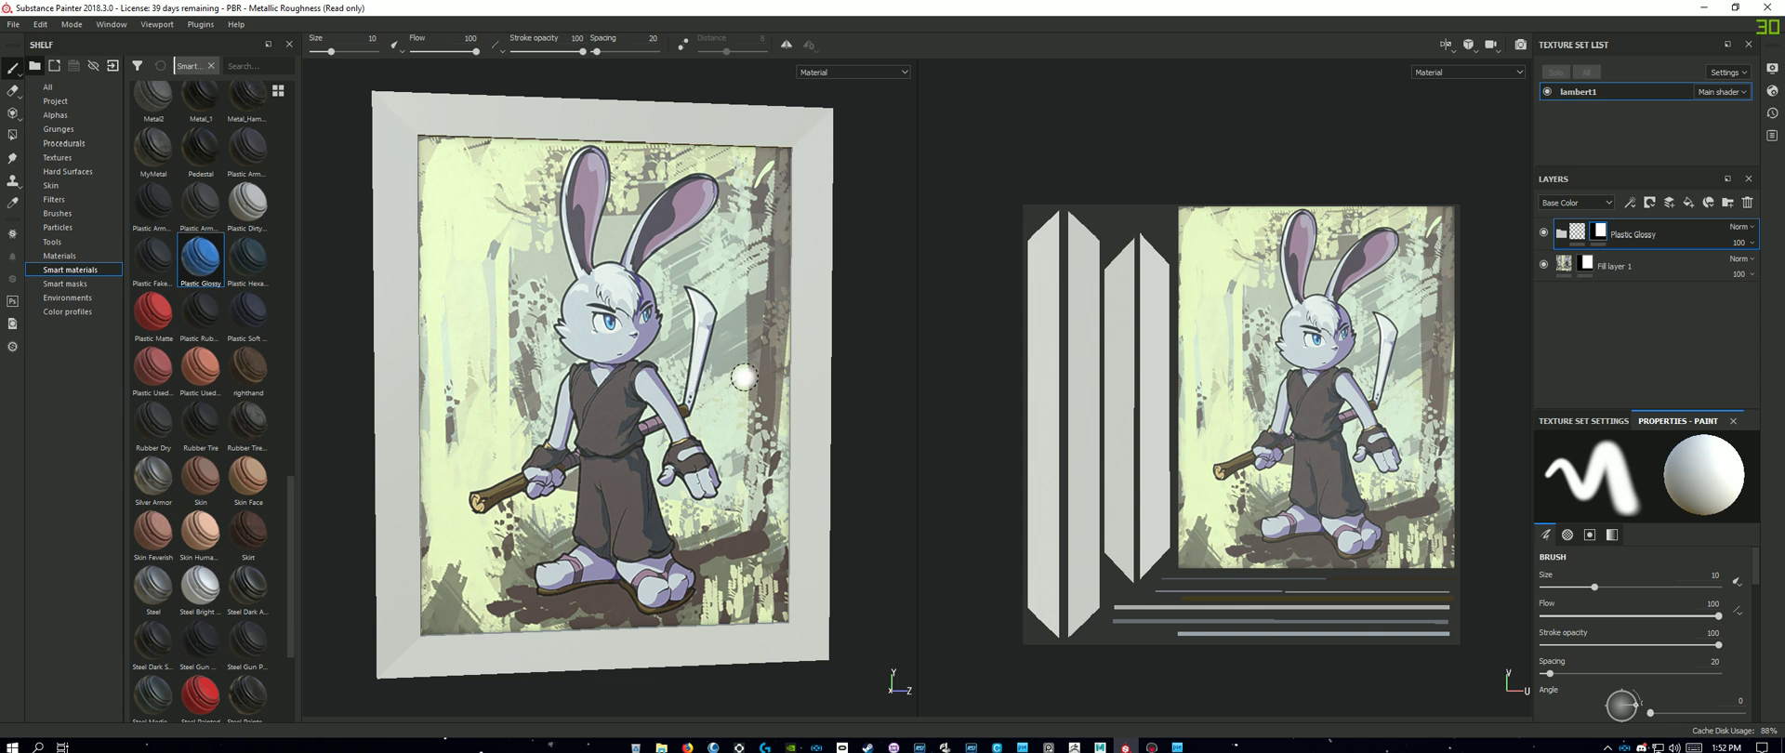
{"action": "left_click", "coordinate": [93, 257]}
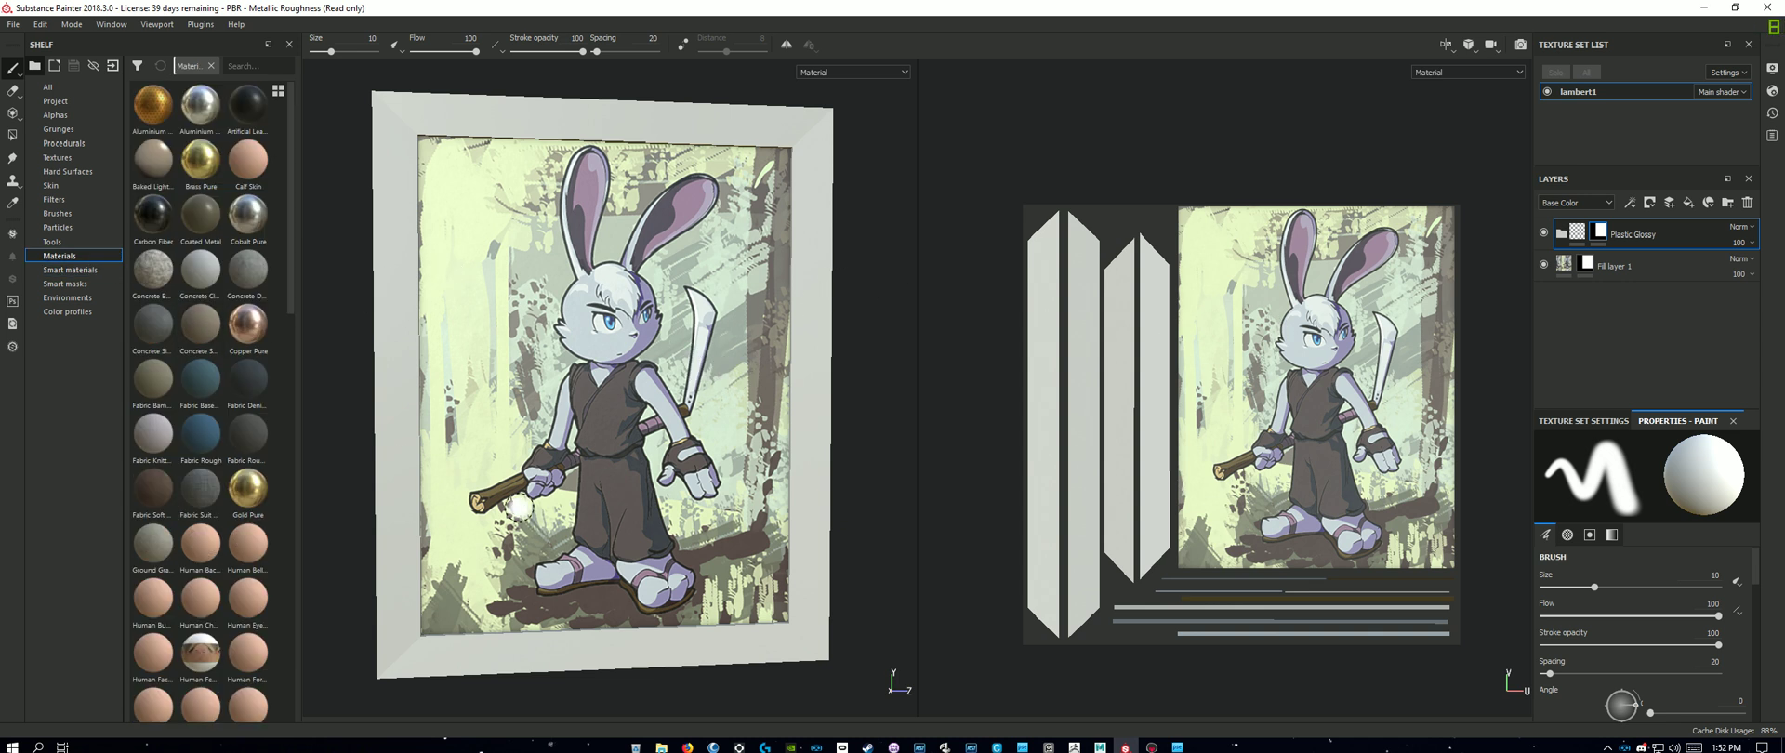
{"action": "scroll", "coordinate": [235, 506], "scroll_direction": "down", "scroll_amount": 3}
{"action": "scroll", "coordinate": [234, 507], "scroll_direction": "down", "scroll_amount": 10}
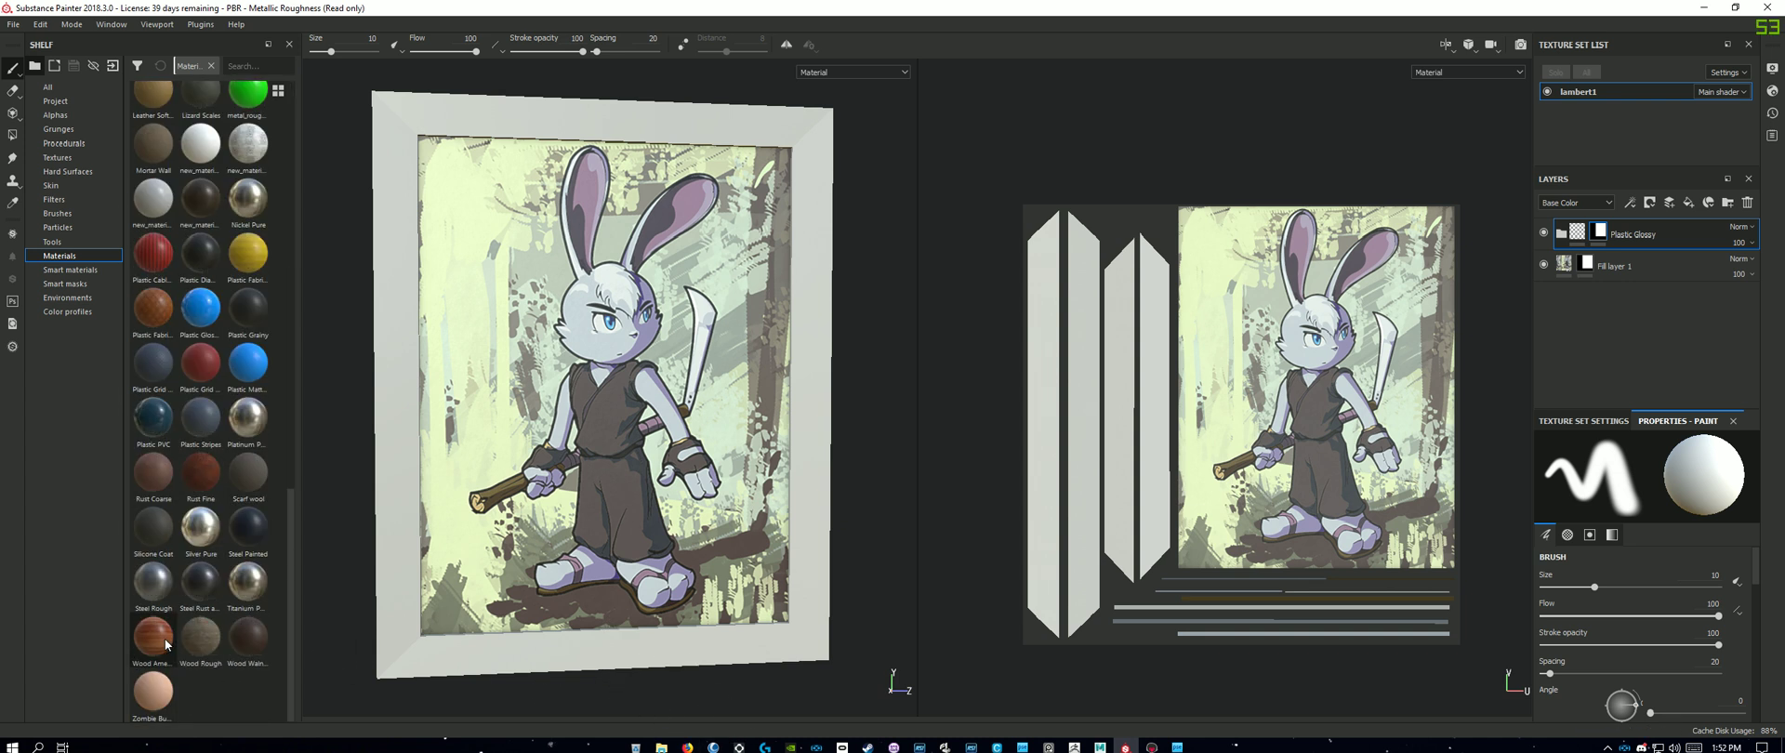
{"action": "left_click_drag", "start_coordinate": [167, 643], "coordinate": [1624, 208]}
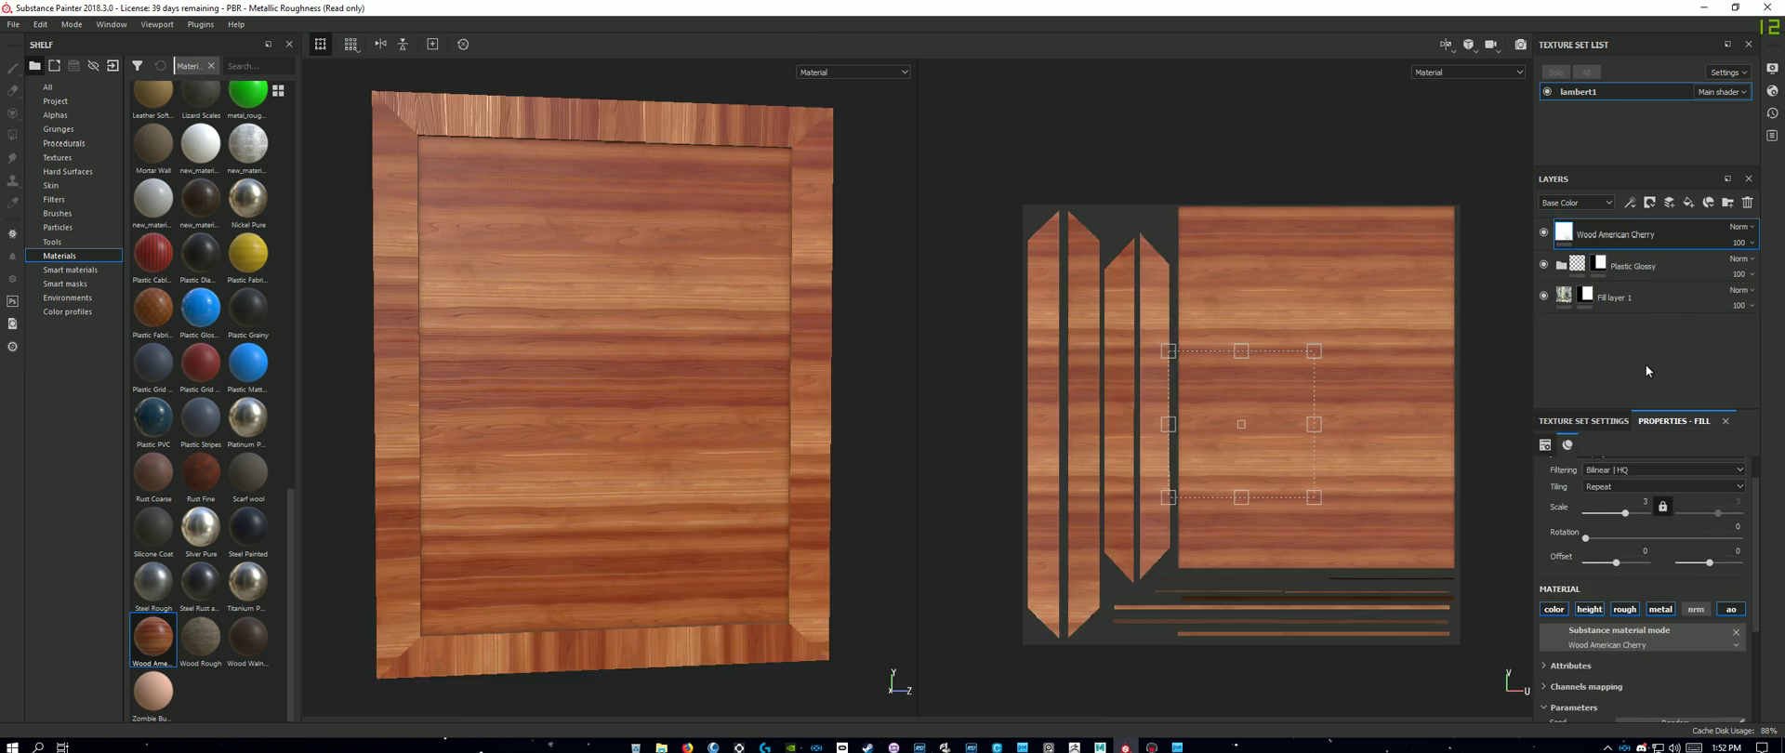
{"action": "left_click_drag", "start_coordinate": [823, 426], "coordinate": [680, 424], "text": "alt"}
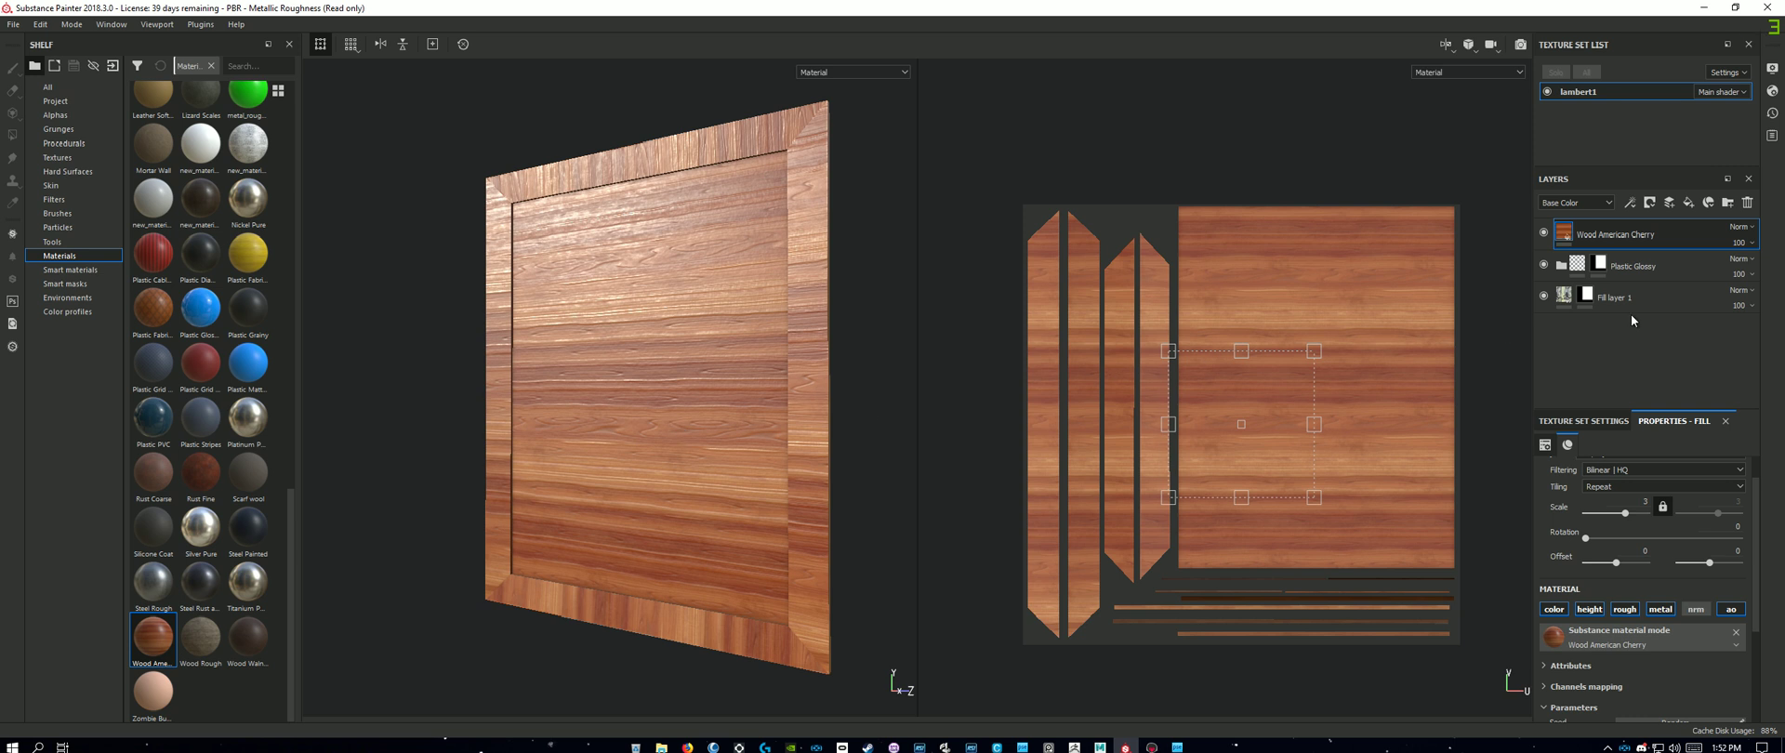
Step: Add a white mask to the Wood American Cherry layer and mask out the inner panel using Polygon Fill with color 0
{"action": "right_click", "coordinate": [1610, 240]}
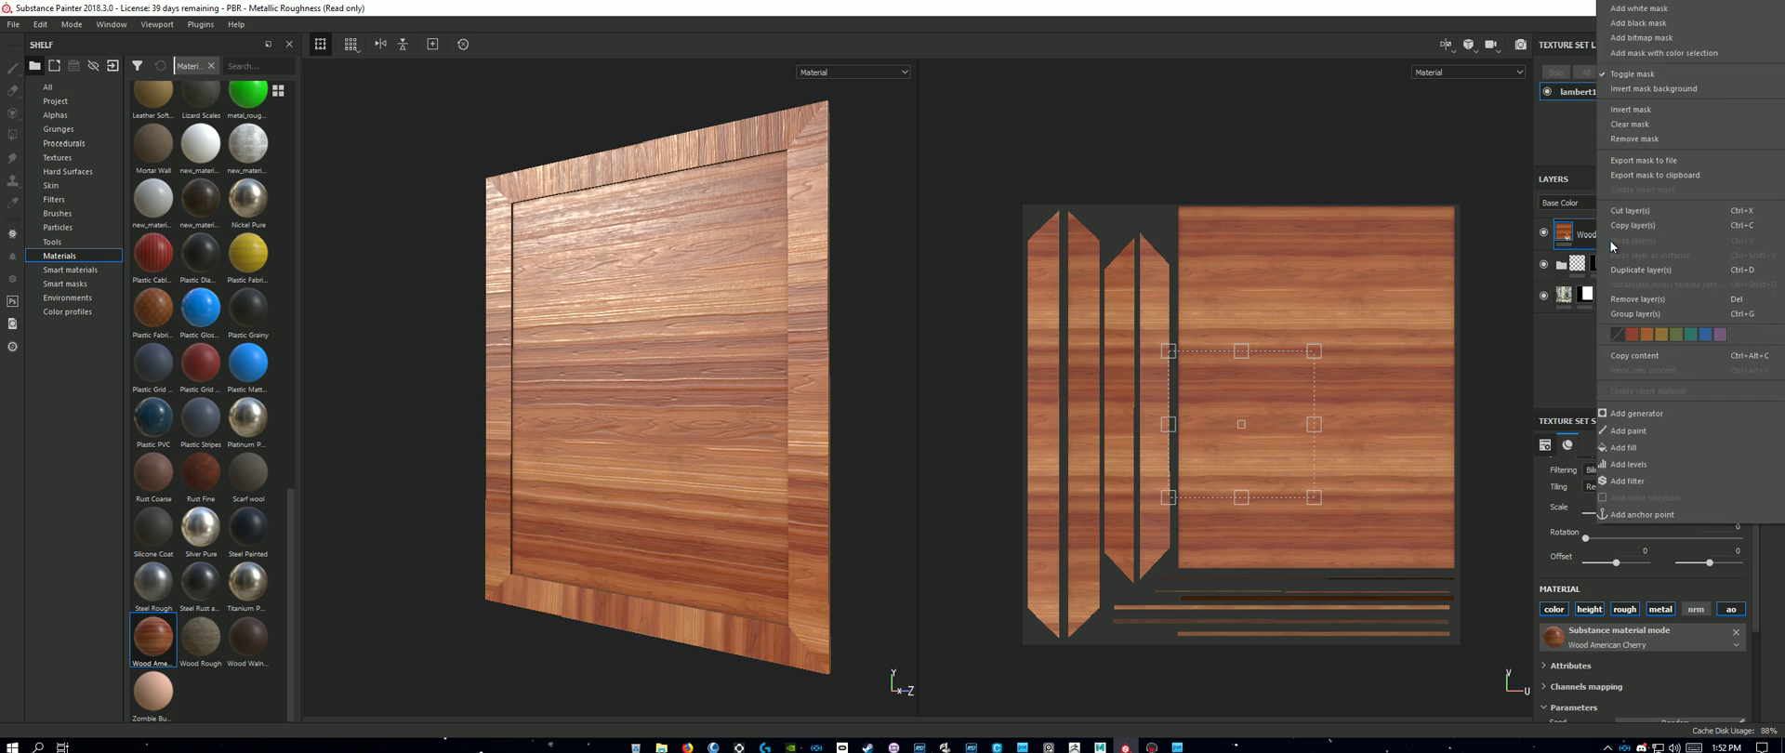
{"action": "left_click", "coordinate": [1642, 9]}
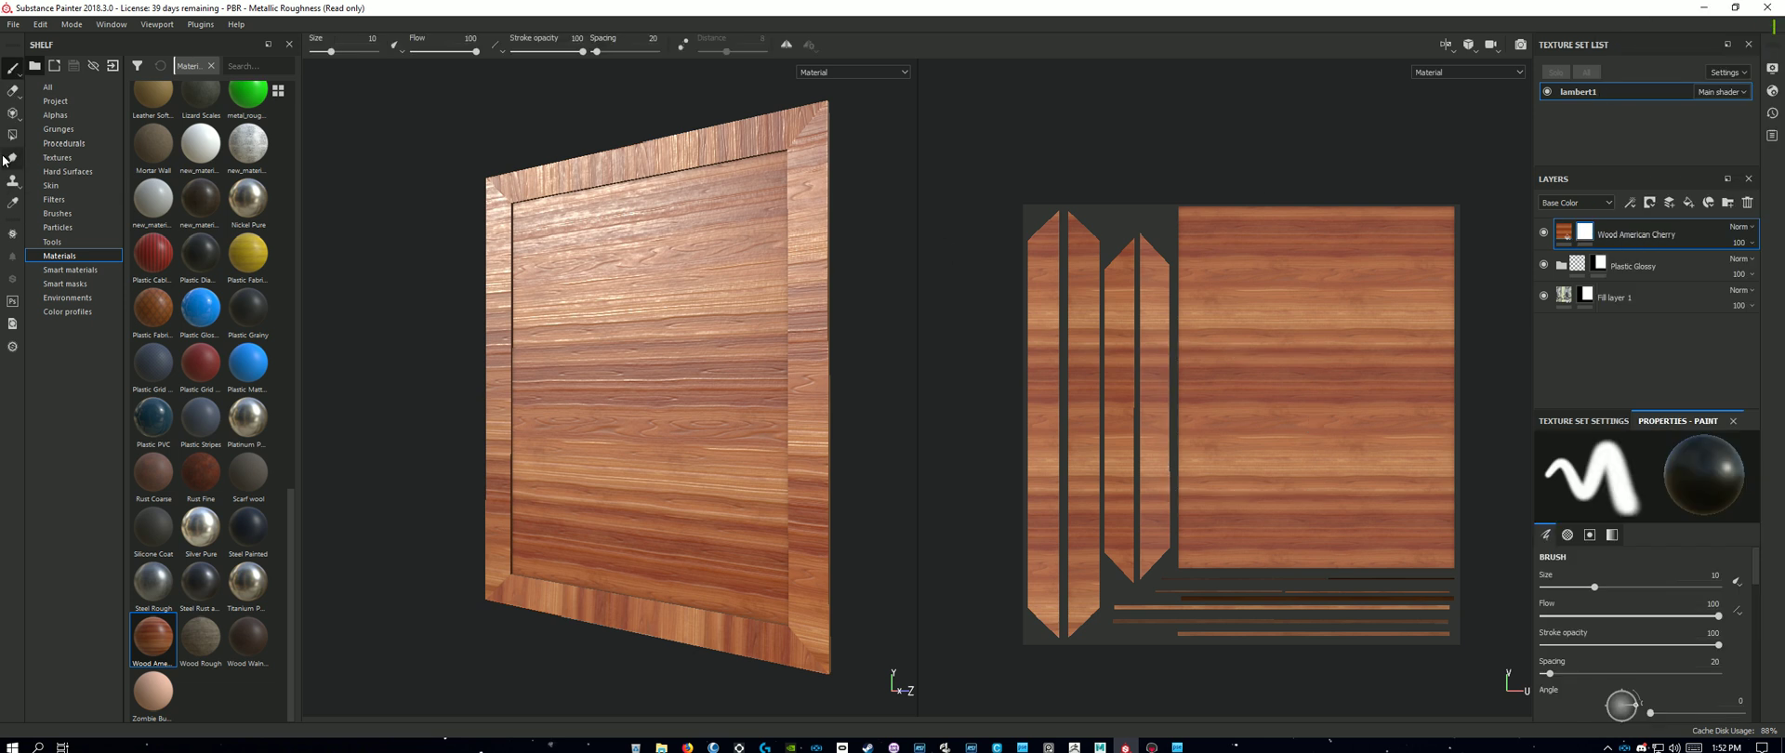
{"action": "left_click", "coordinate": [6, 136]}
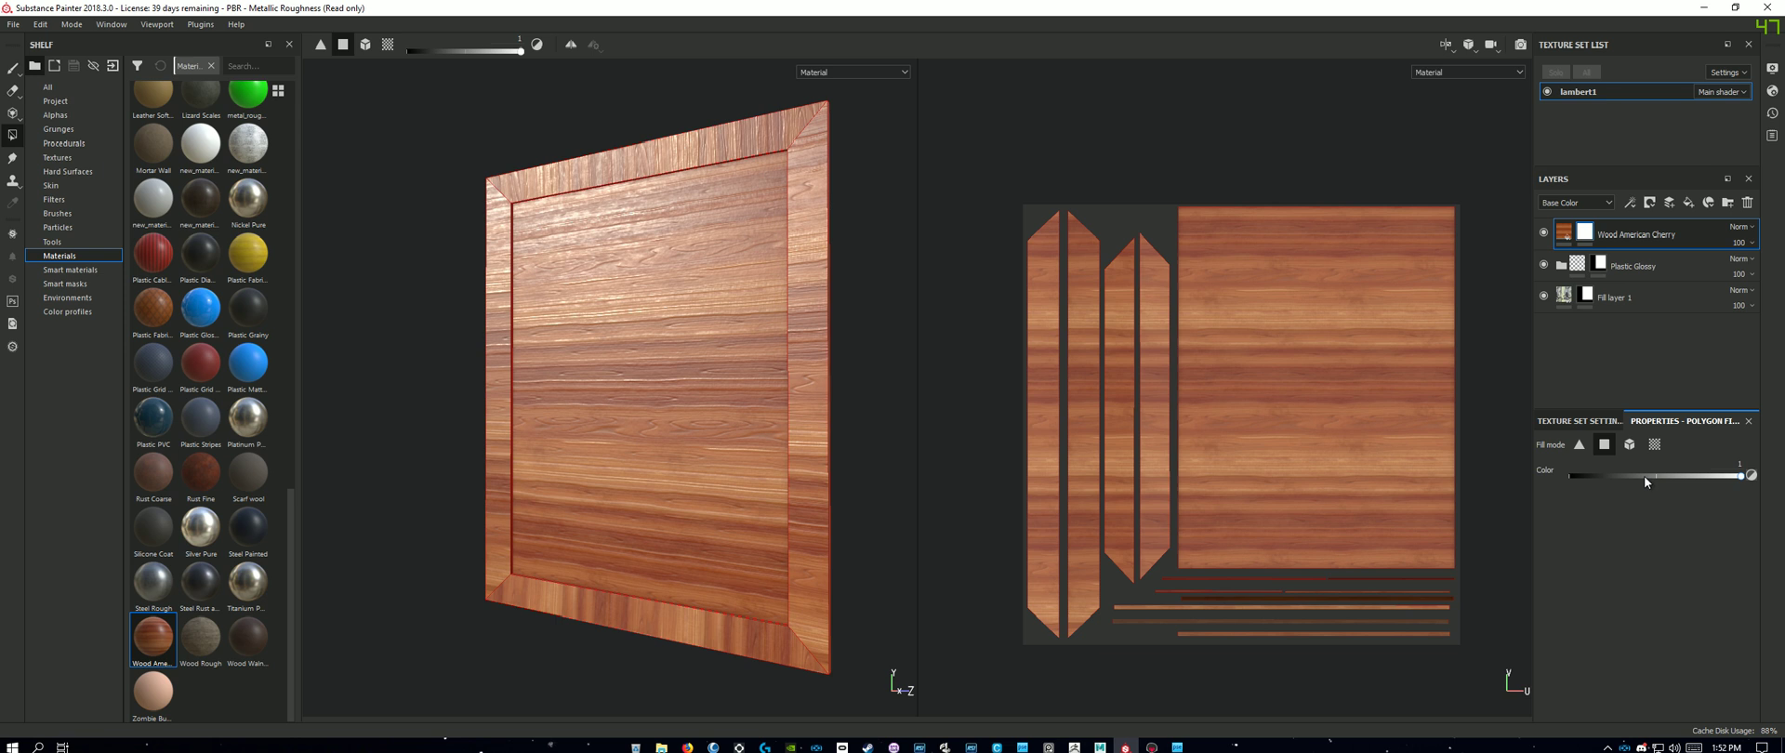
{"action": "left_click_drag", "start_coordinate": [1644, 476], "coordinate": [1594, 482]}
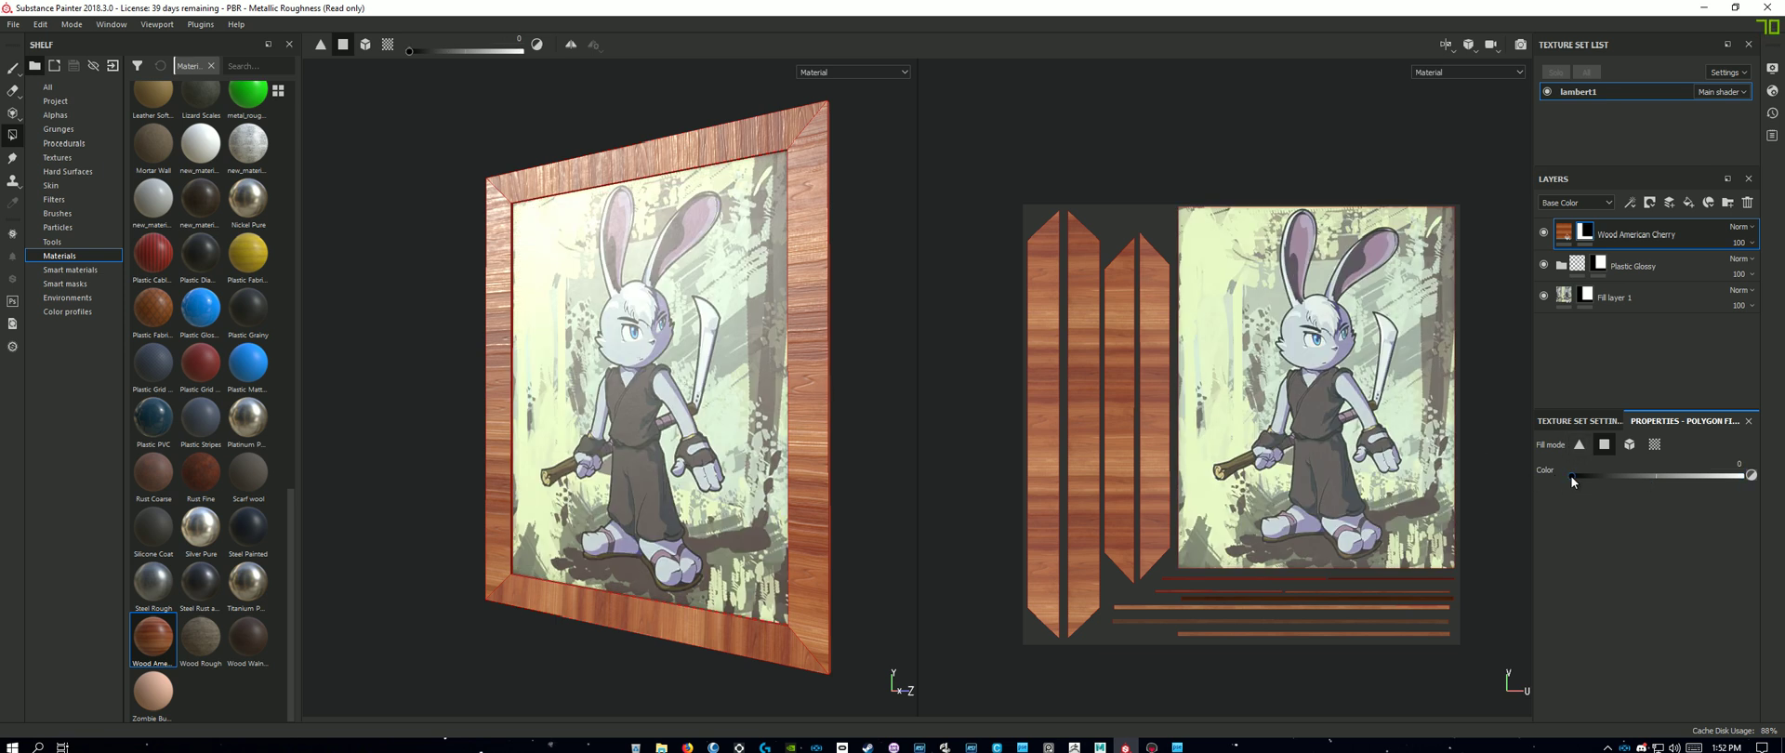
{"action": "left_click_drag", "start_coordinate": [1570, 476], "coordinate": [1744, 478]}
{"action": "left_click_drag", "start_coordinate": [688, 429], "coordinate": [783, 481], "text": "alt"}
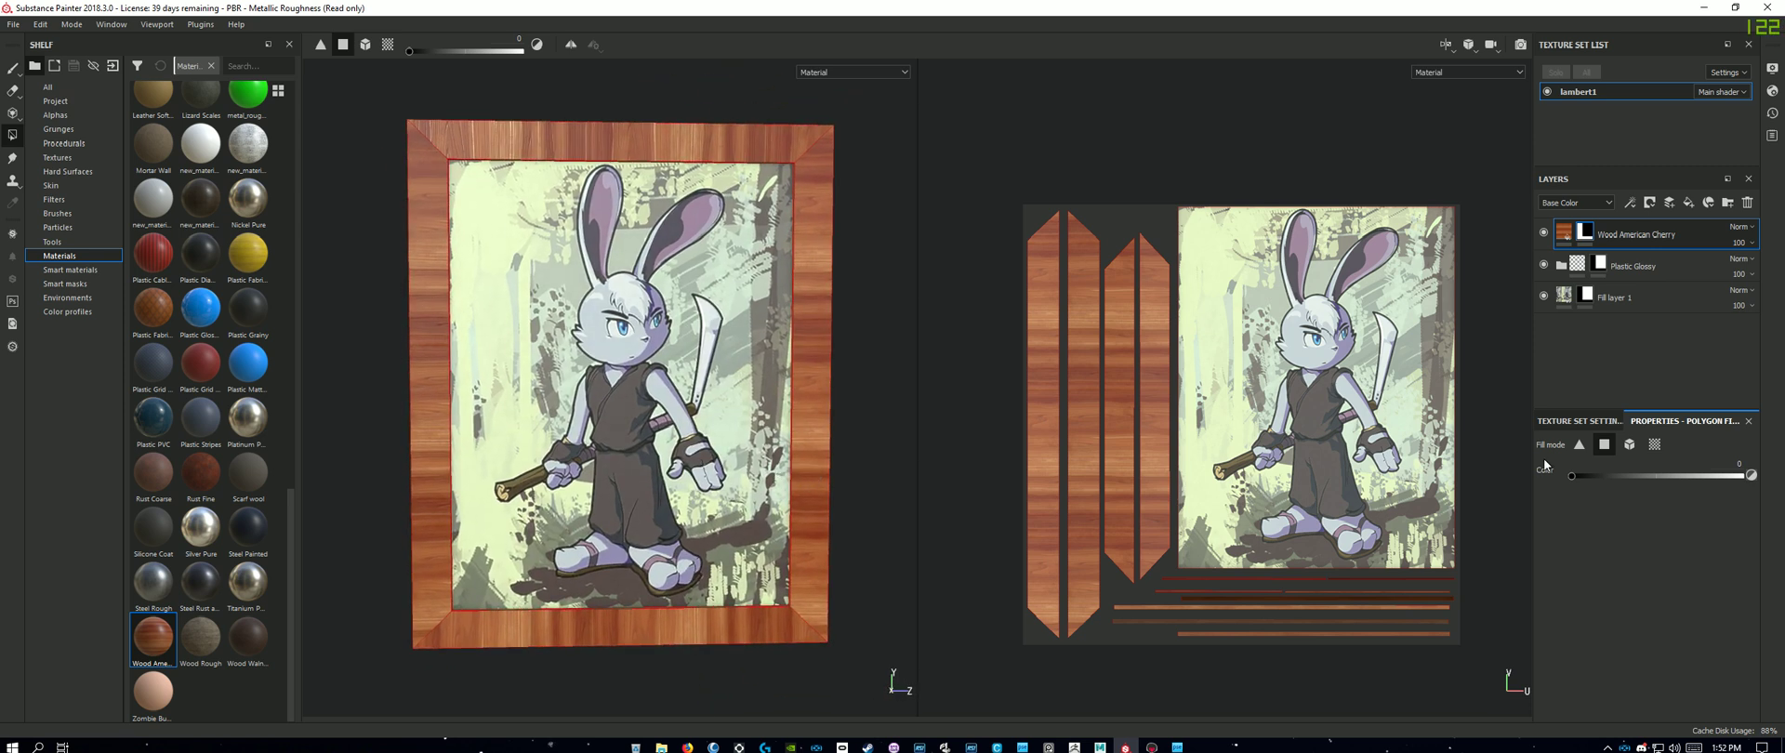
Step: Select the wood layer's fill, switch to Firefox to study the simple wooden frame reference image, and return to Substance Painter
{"action": "left_click", "coordinate": [1566, 236]}
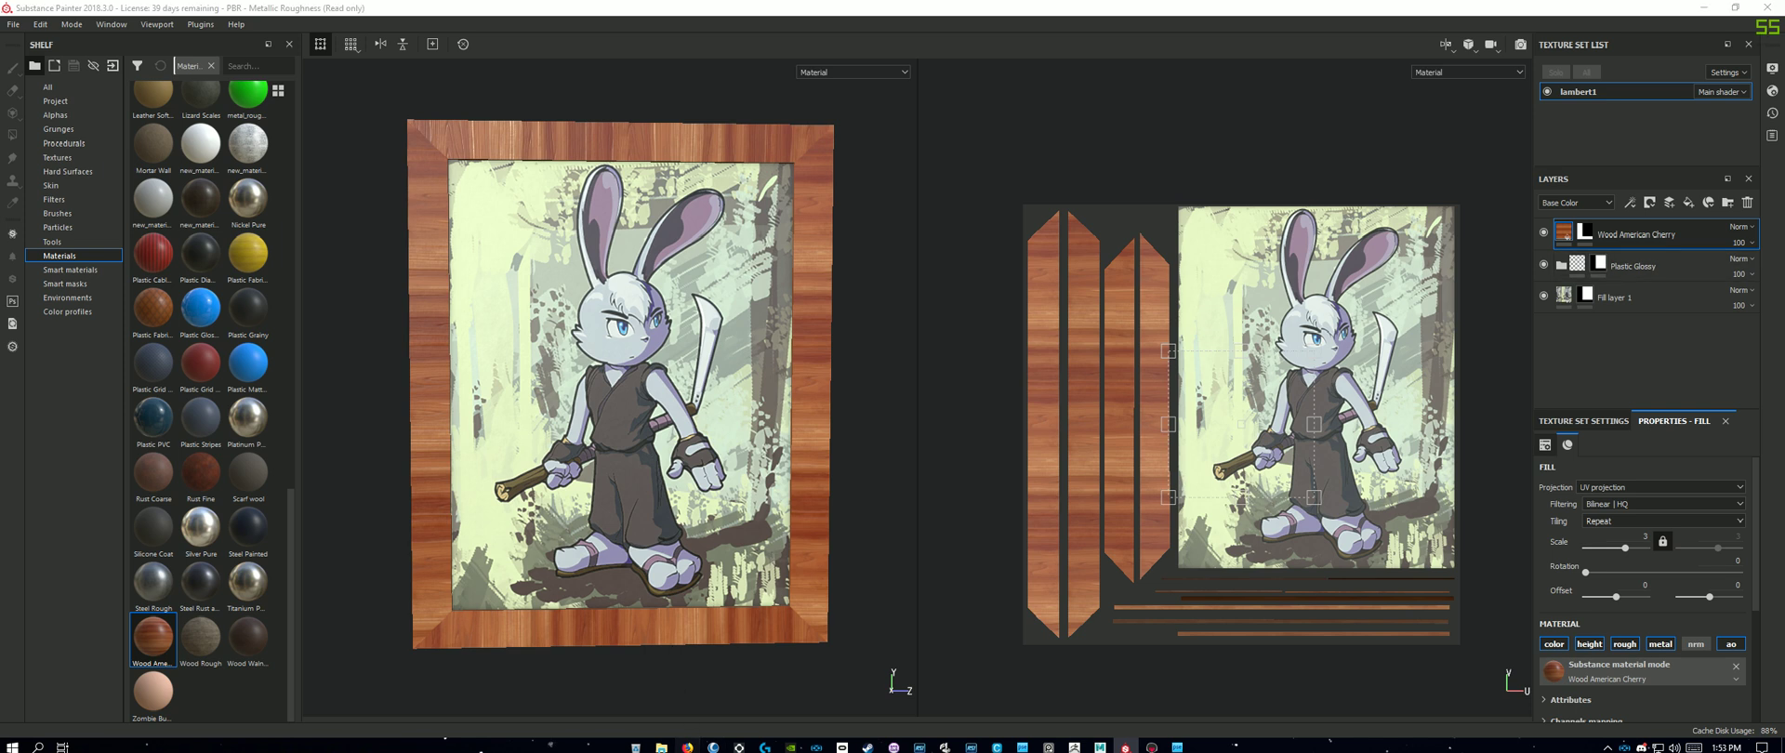
{"action": "left_click", "coordinate": [687, 746]}
{"action": "left_click", "coordinate": [234, 11]}
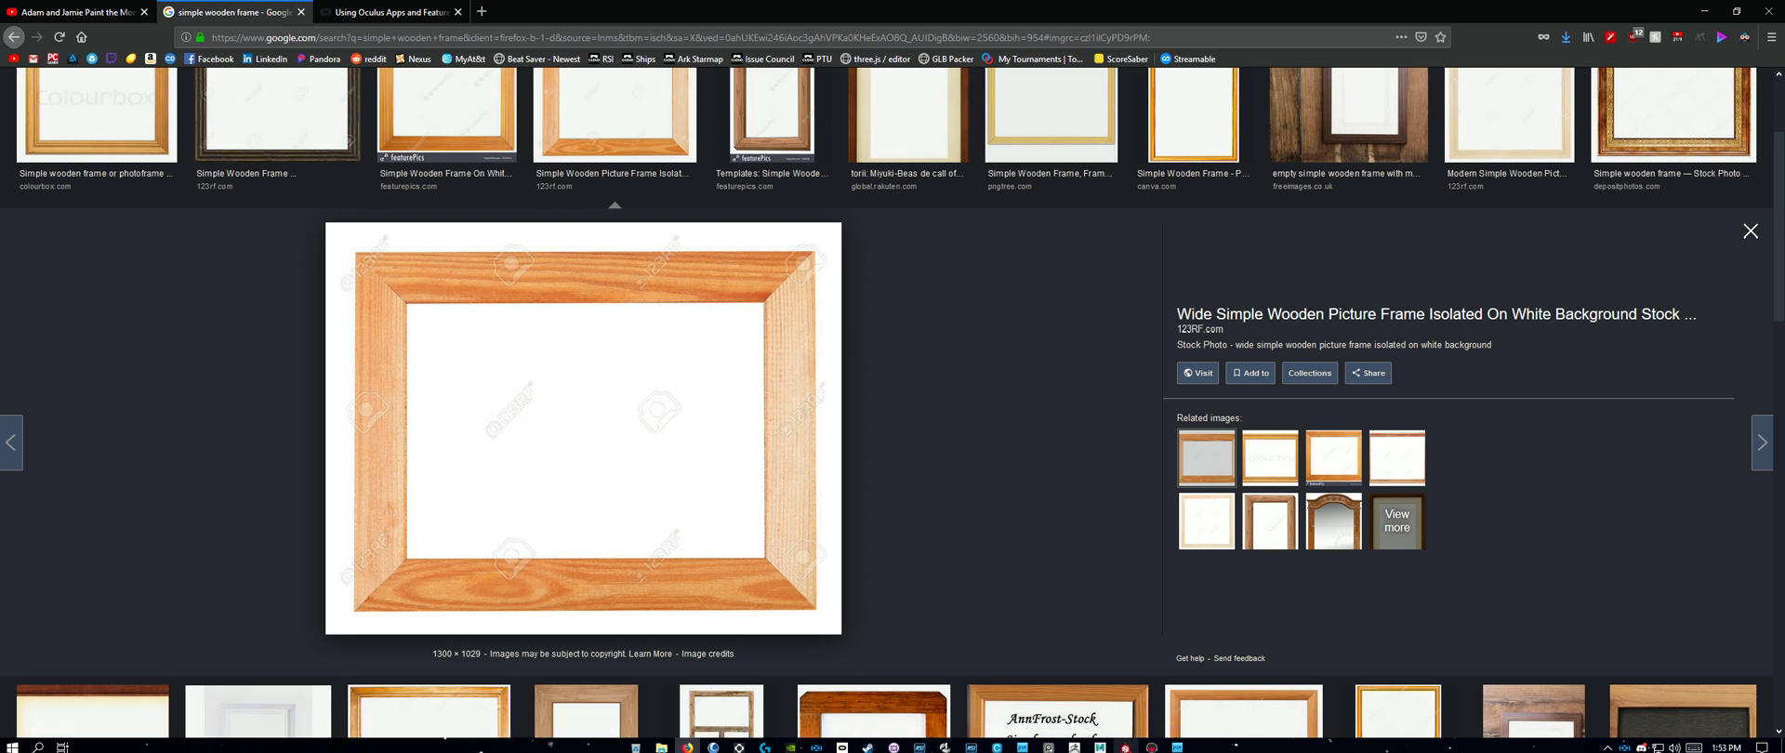
{"action": "left_click", "coordinate": [1125, 748]}
{"action": "left_click_drag", "start_coordinate": [828, 522], "coordinate": [814, 532], "text": "alt"}
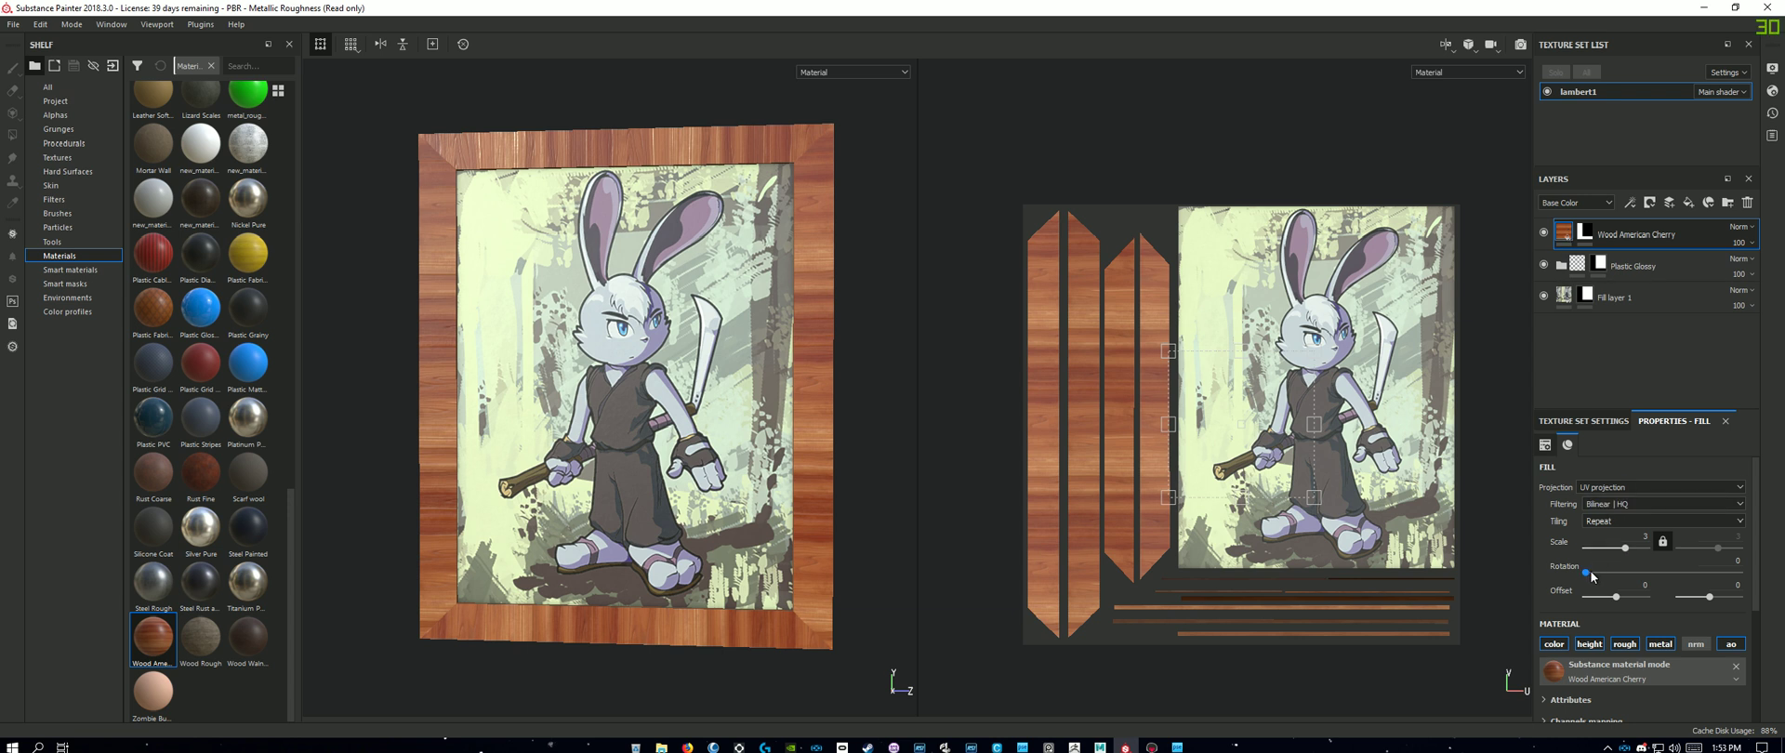
Step: Set the Wood American Cherry fill's rotation to 90 and check the grain at the frame's corners and edges
{"action": "left_click", "coordinate": [1730, 562]}
{"action": "key", "text": "Return"}
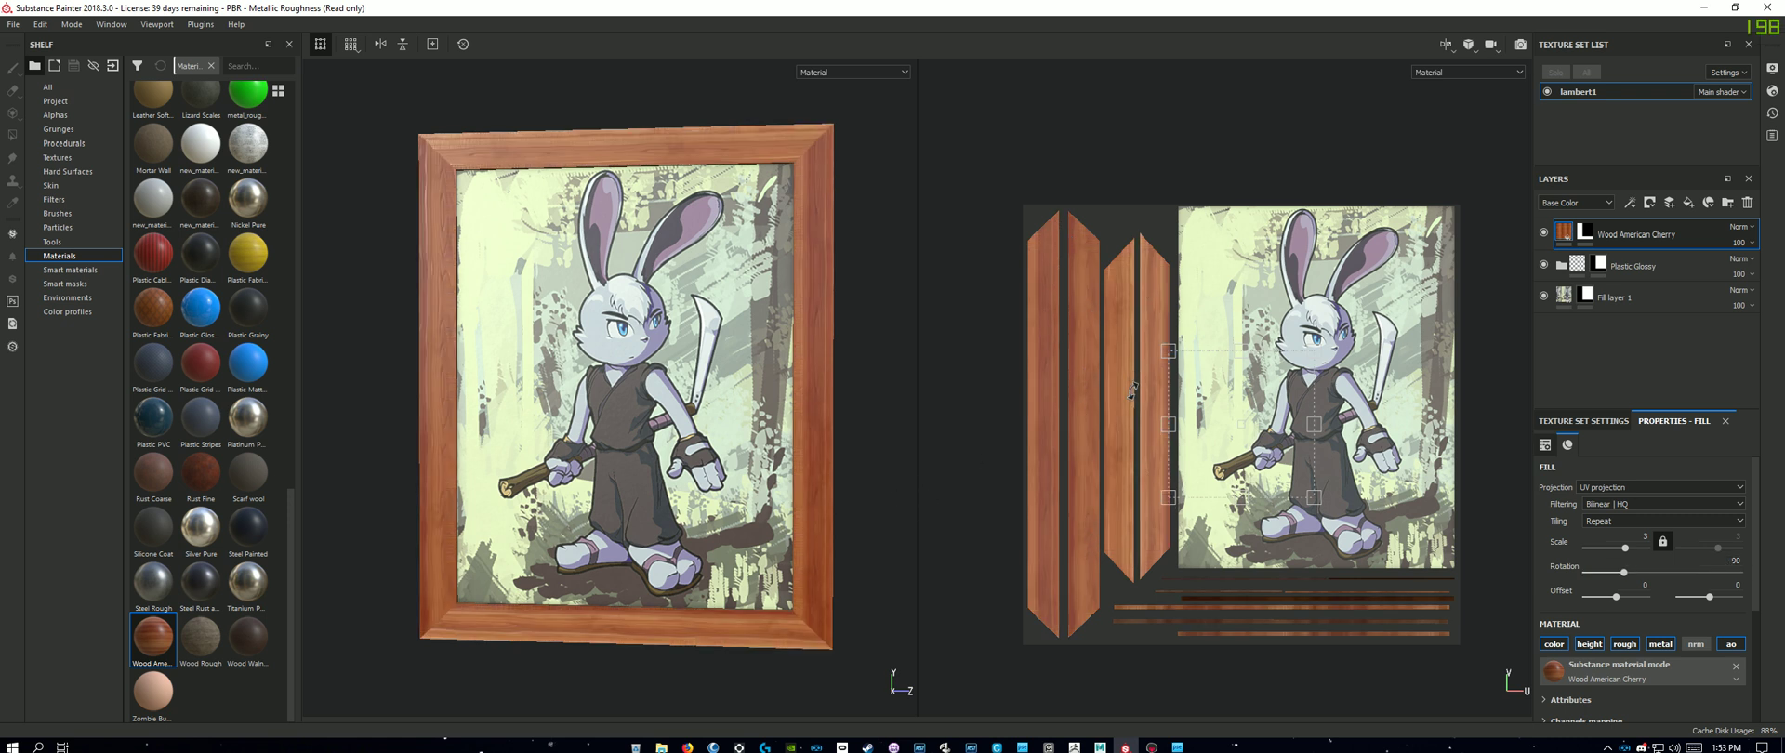
{"action": "left_click_drag", "start_coordinate": [831, 490], "coordinate": [868, 490], "text": "alt"}
{"action": "middle_click_drag", "start_coordinate": [851, 431], "coordinate": [784, 573], "text": "alt"}
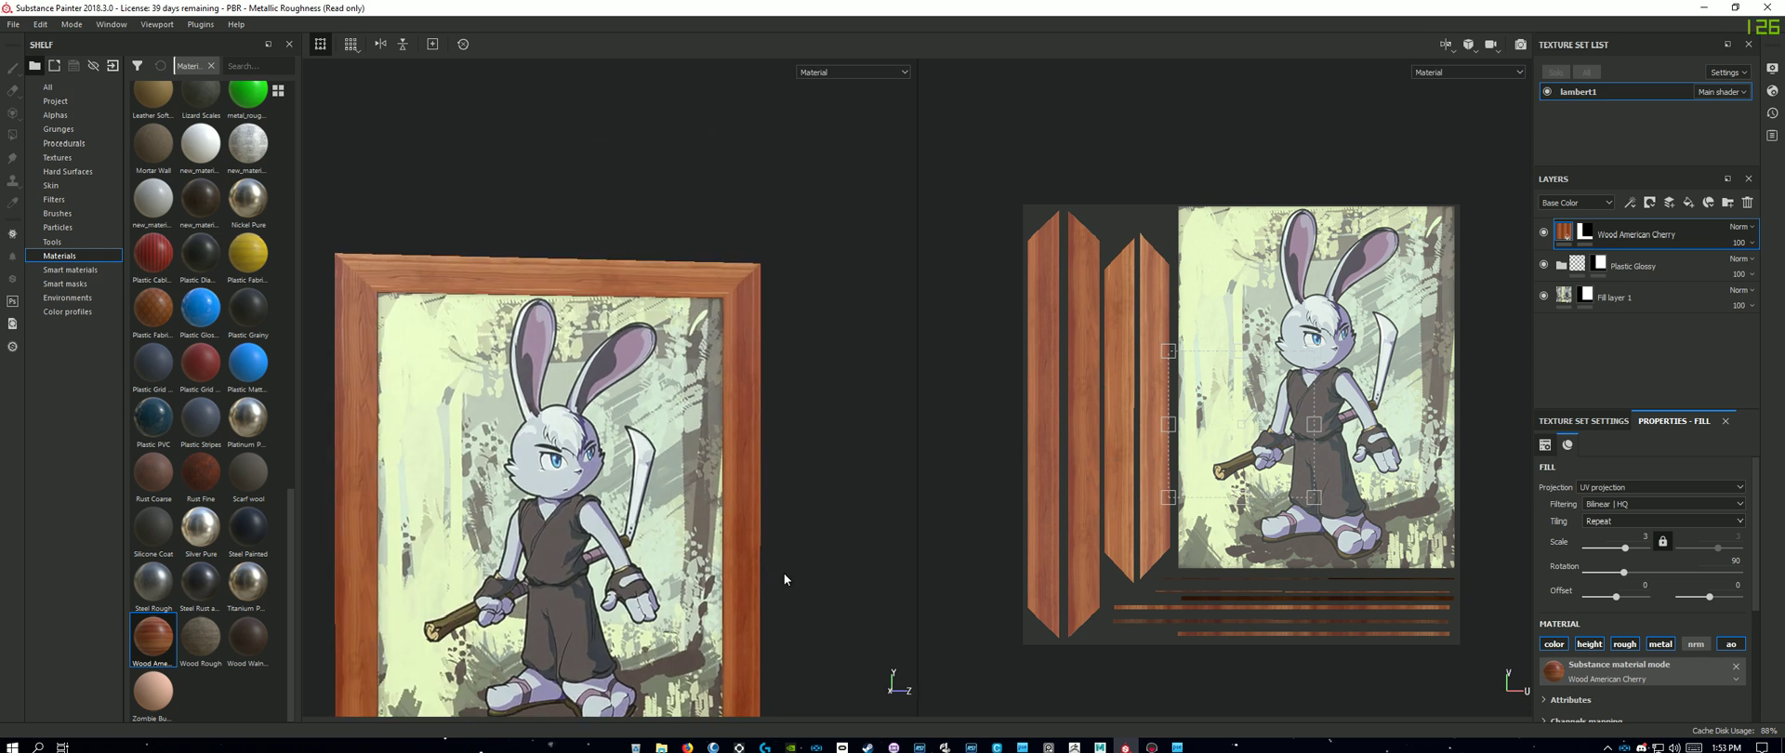
{"action": "right_click_drag", "start_coordinate": [721, 307], "coordinate": [789, 338], "text": "alt"}
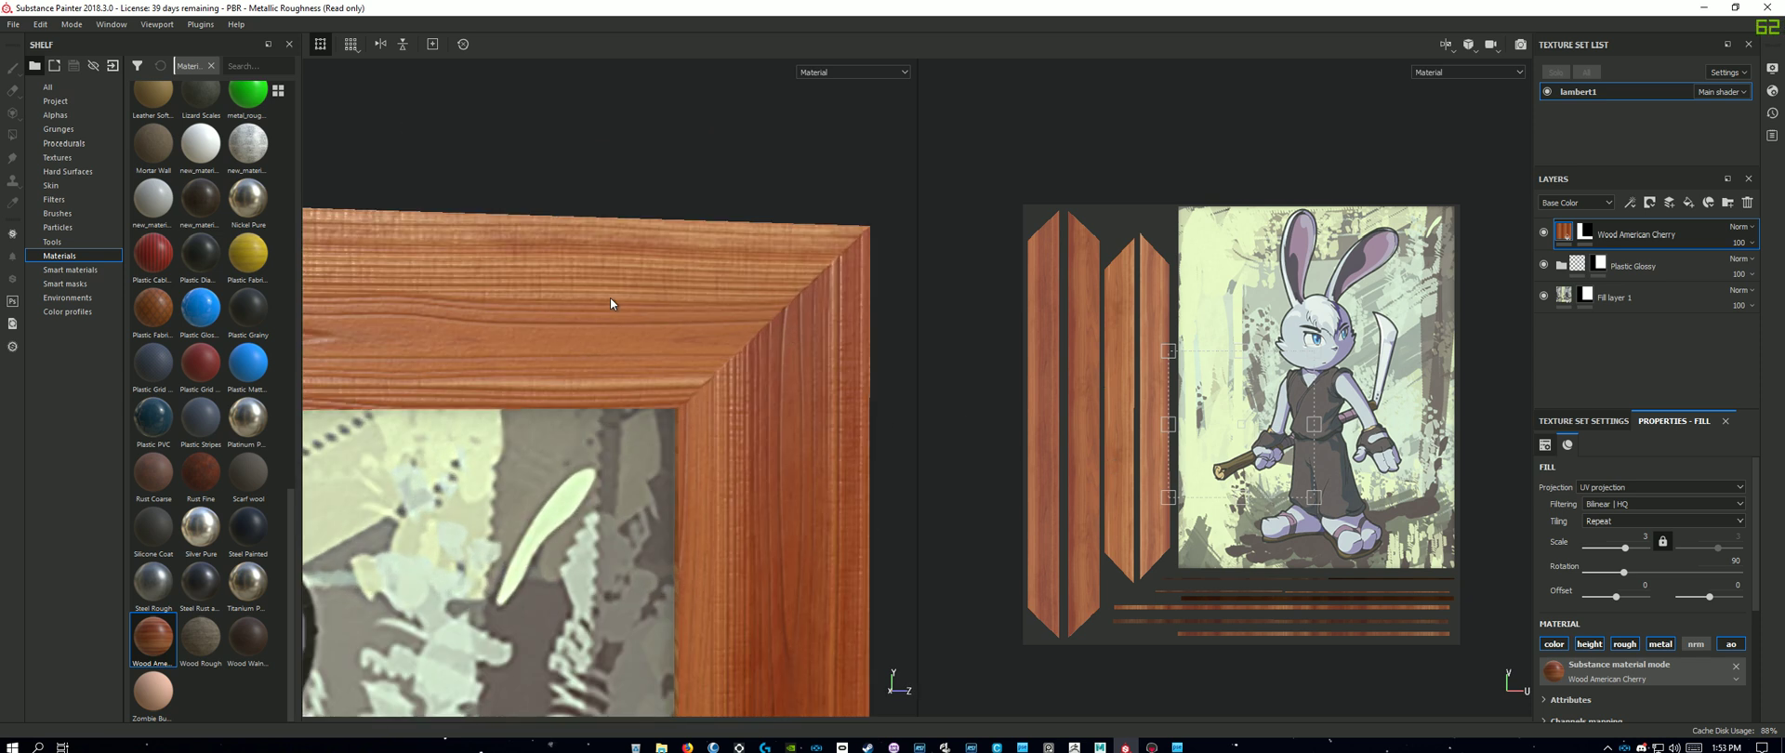
{"action": "left_click_drag", "start_coordinate": [743, 493], "coordinate": [703, 509], "text": "alt"}
{"action": "scroll", "coordinate": [642, 494], "scroll_direction": "up", "scroll_amount": 2}
{"action": "scroll", "coordinate": [640, 494], "scroll_direction": "down", "scroll_amount": 5}
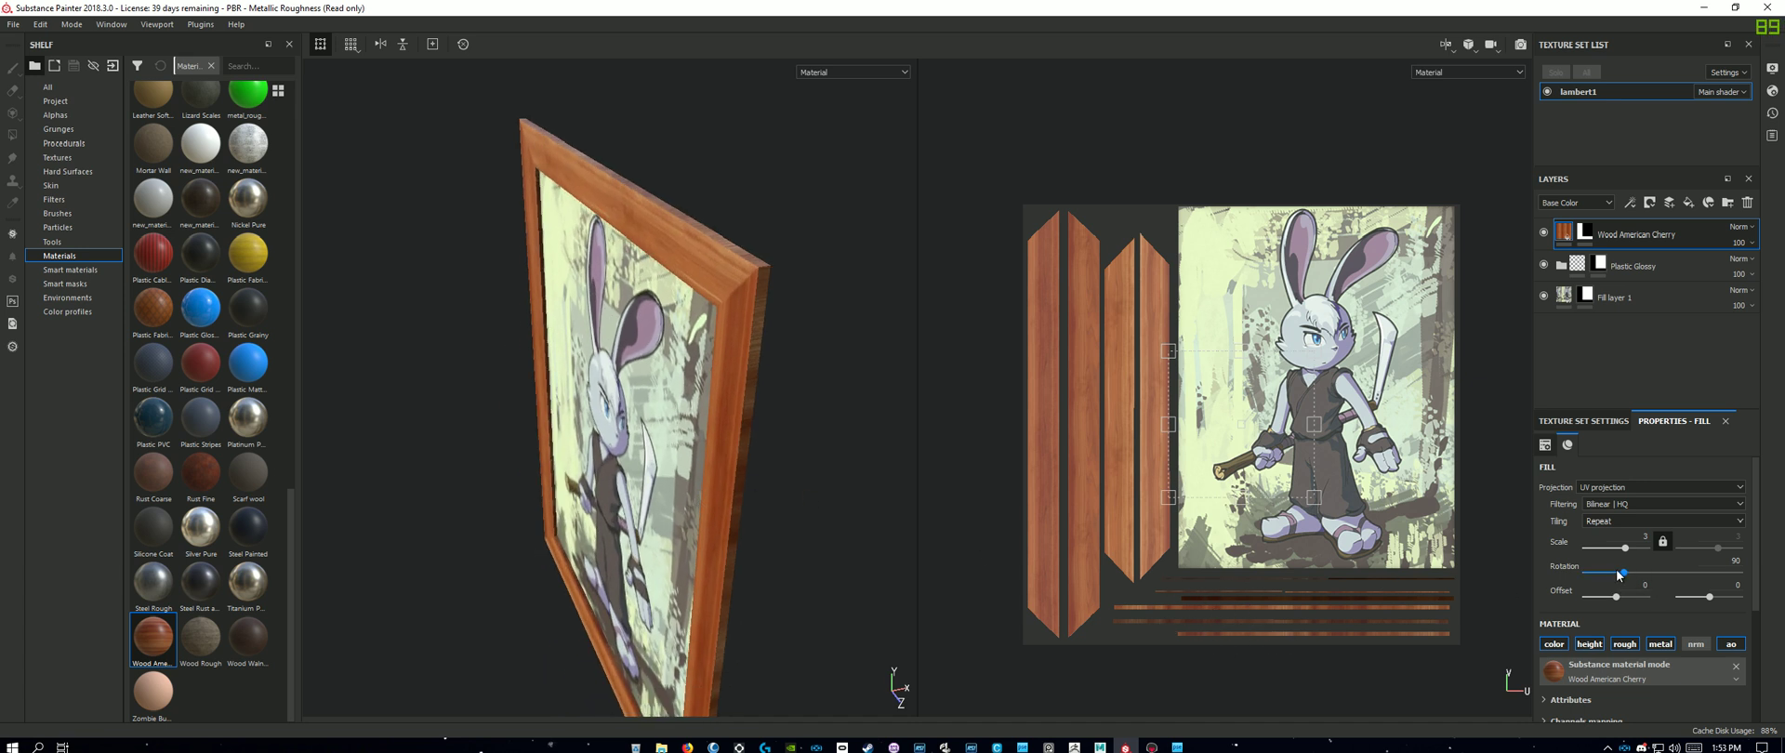
Step: Try a slightly larger rotation on the Wood American Cherry fill, undo it and enter a rotation of 90
{"action": "mouse_move", "coordinate": [1624, 572]}
{"action": "left_mouse_down"}
{"action": "mouse_move", "coordinate": [1600, 577]}
{"action": "mouse_move", "coordinate": [1626, 589]}
{"action": "left_mouse_up"}
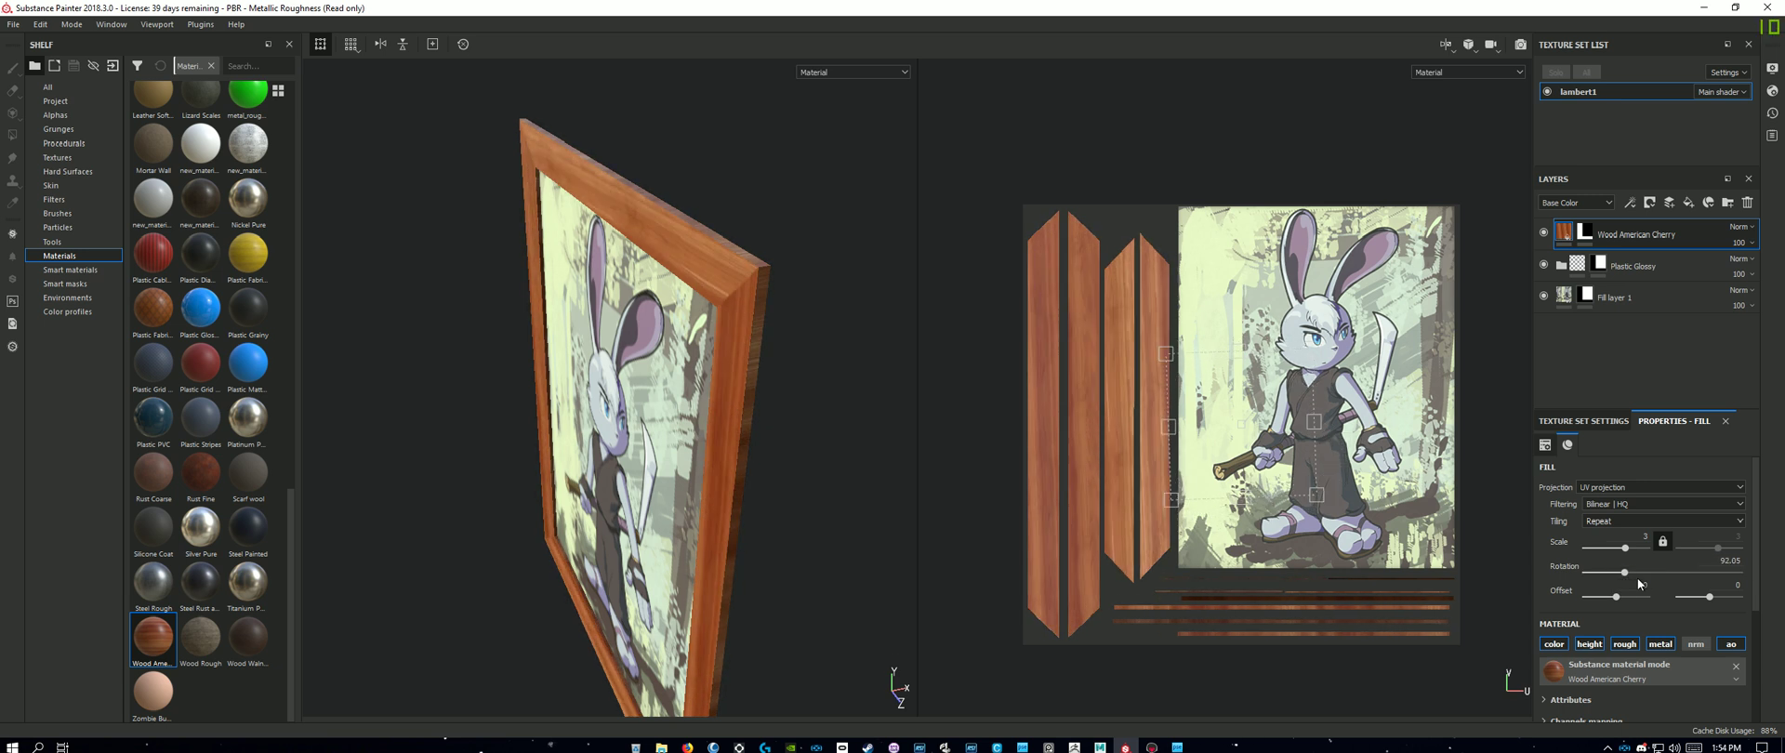
{"action": "key", "text": "ctrl+z"}
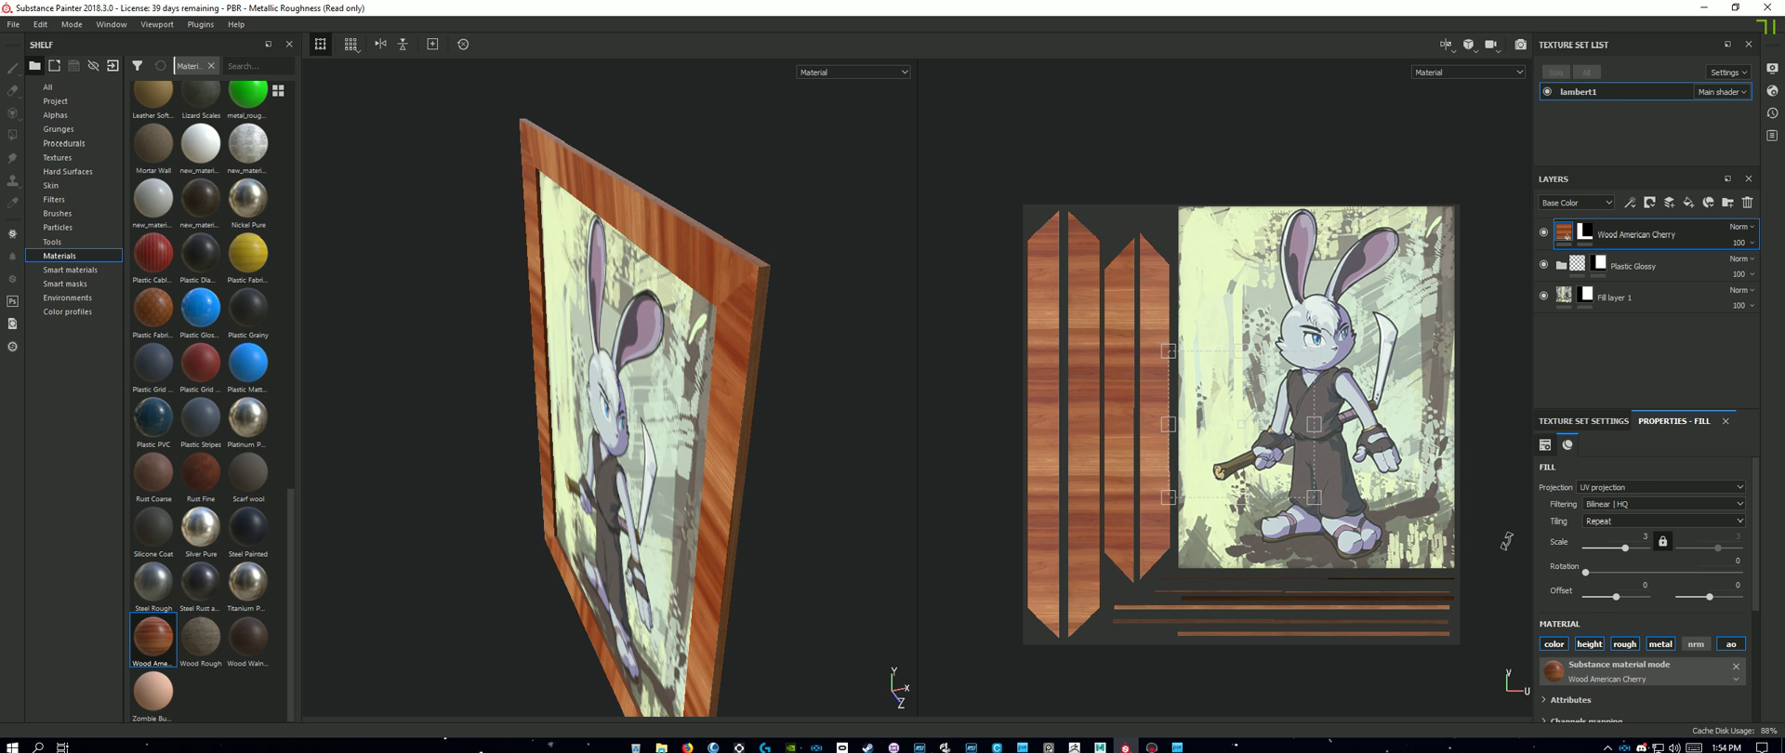
{"action": "left_click", "coordinate": [1738, 560]}
{"action": "key", "text": "Return"}
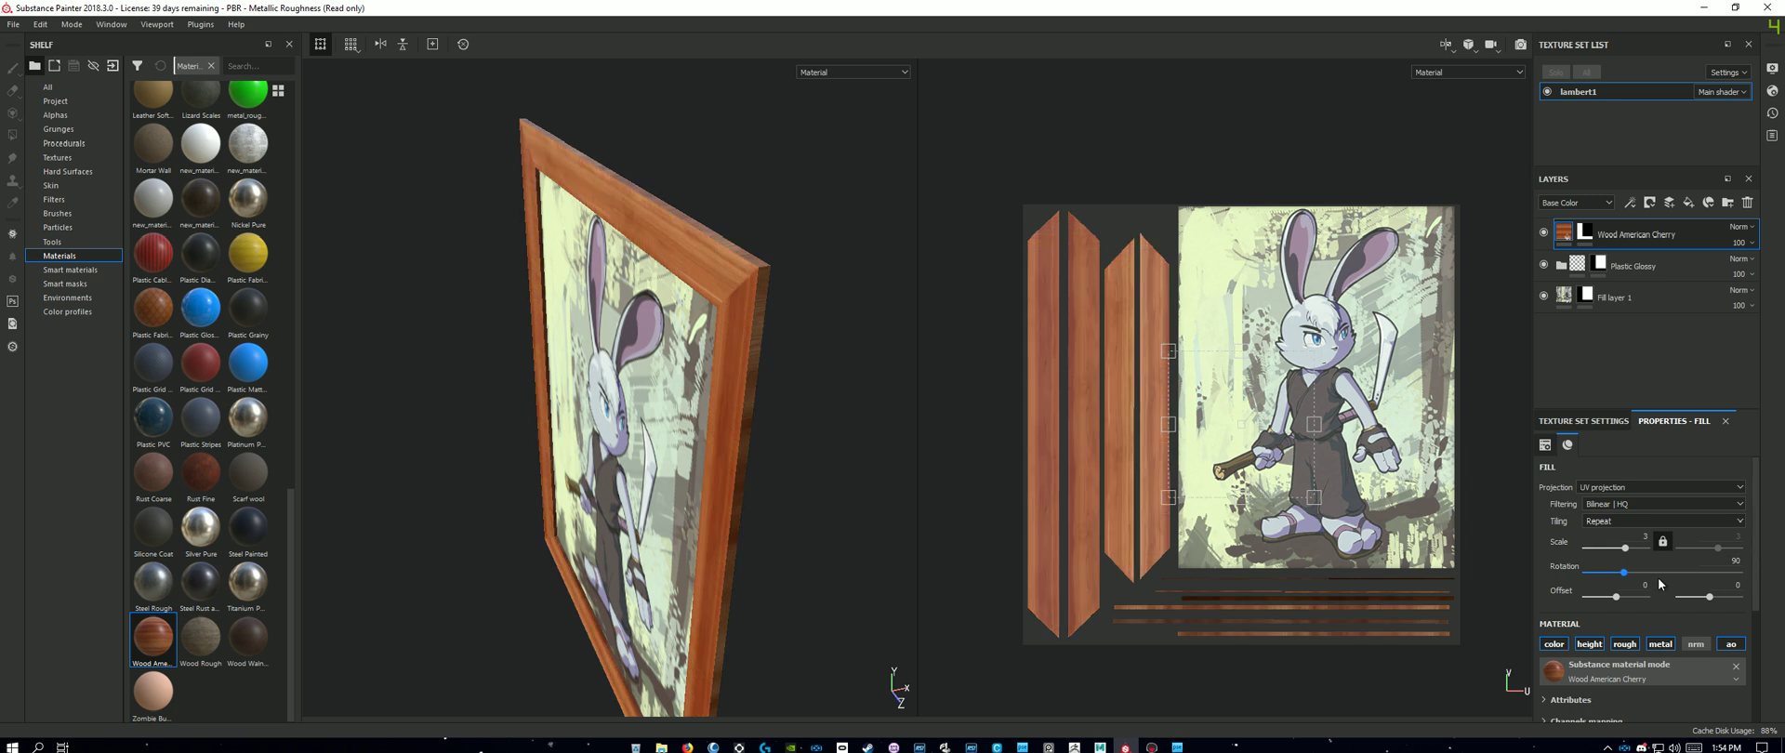
Step: Add a second Wood American Cherry material layer above the existing wood layer and give it a black mask
{"action": "mouse_move", "coordinate": [823, 533]}
{"action": "left_mouse_down", "text": "alt"}
{"action": "mouse_move", "coordinate": [694, 546]}
{"action": "mouse_move", "coordinate": [842, 530]}
{"action": "left_mouse_up", "text": "alt"}
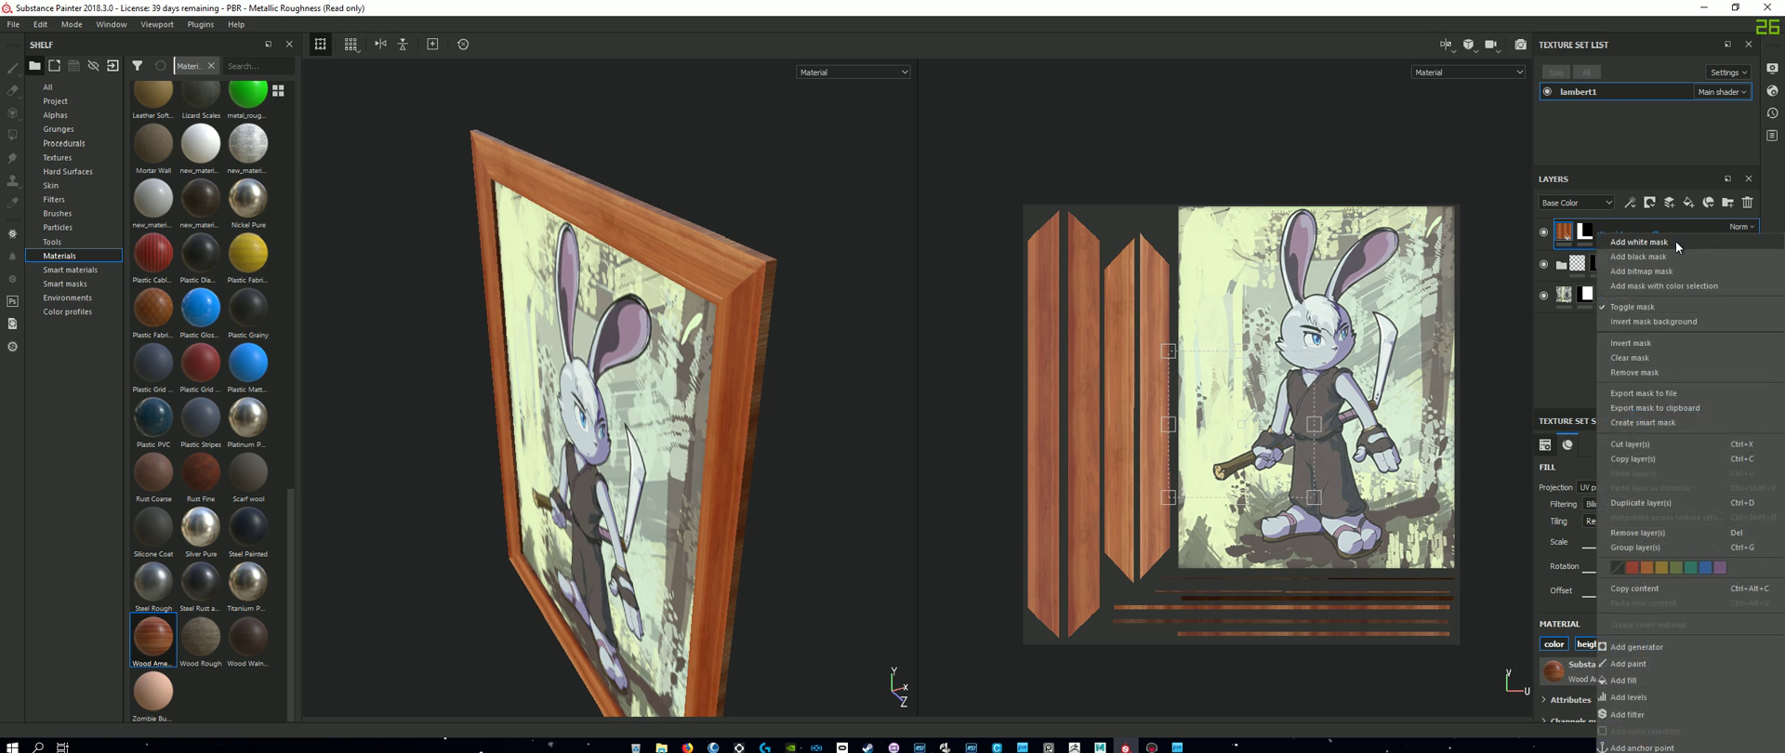
{"action": "left_click", "coordinate": [1562, 350]}
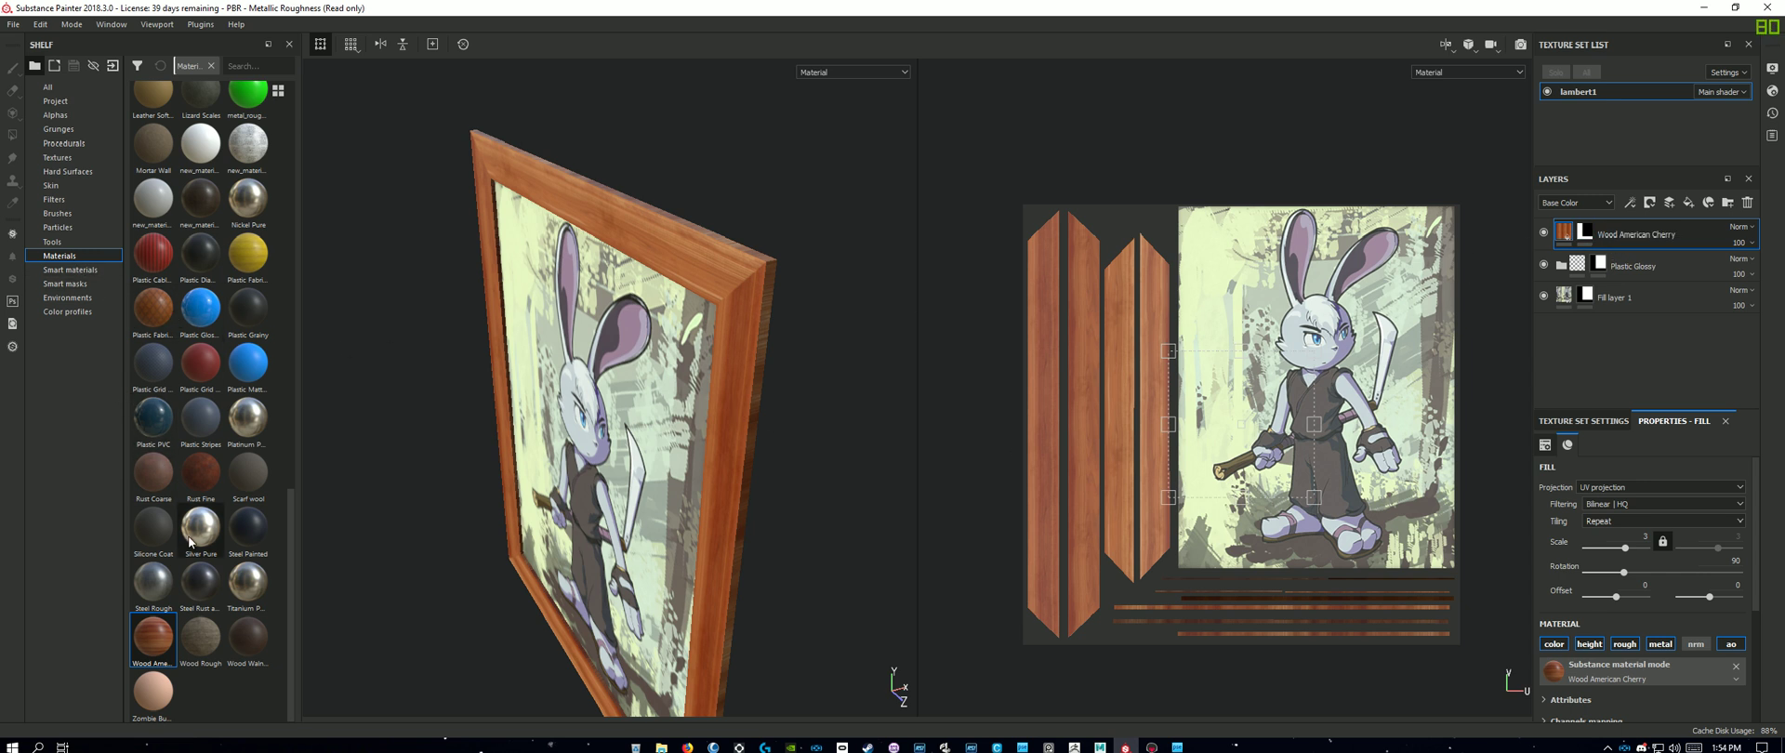
{"action": "left_click_drag", "start_coordinate": [158, 632], "coordinate": [1592, 199]}
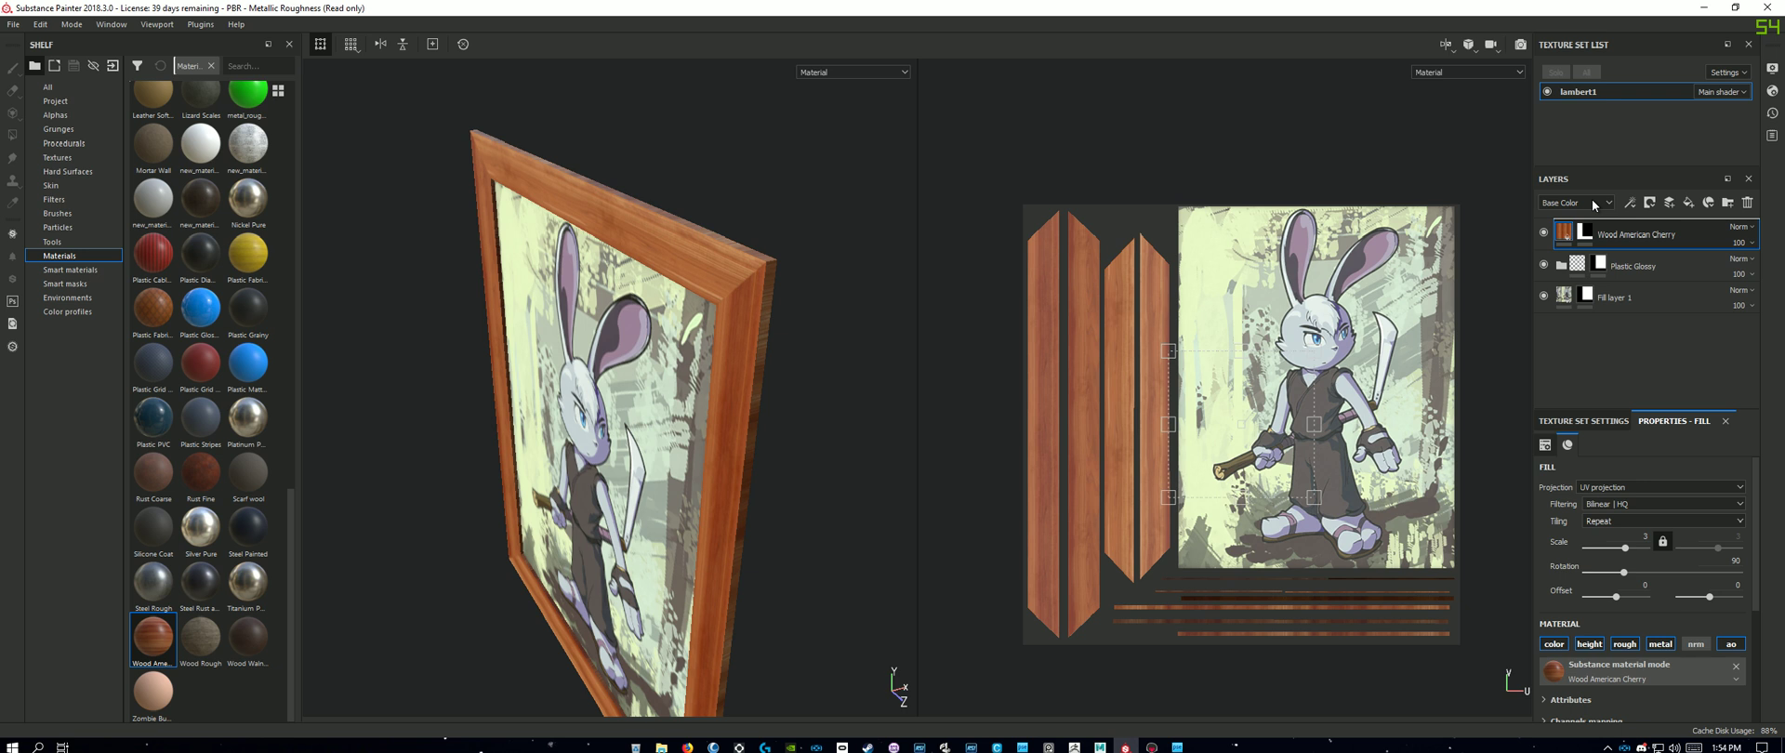
{"action": "right_click", "coordinate": [1597, 232]}
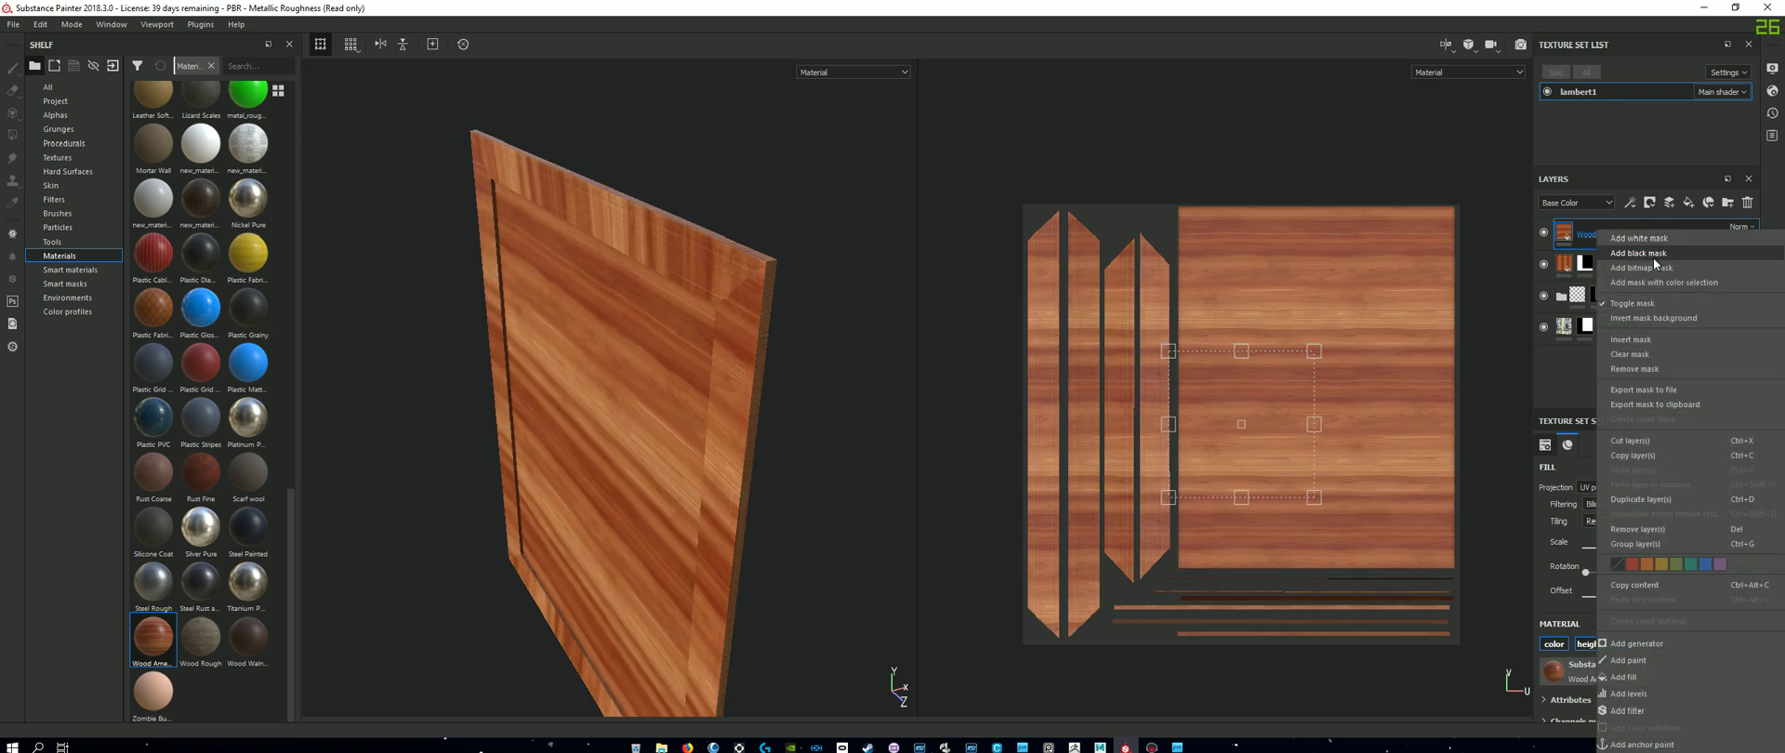
{"action": "left_click", "coordinate": [1638, 253]}
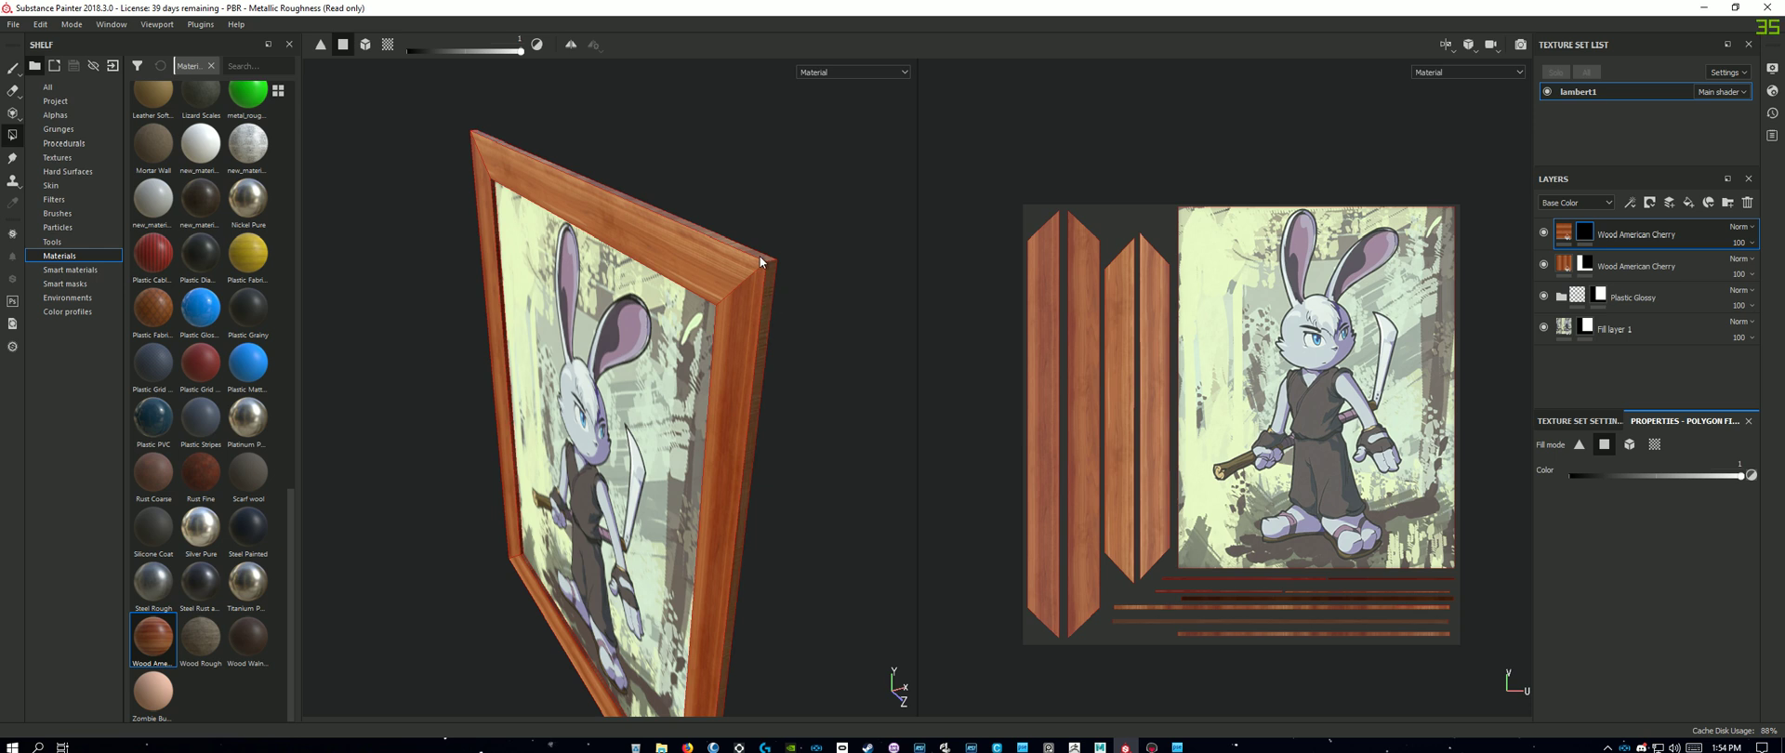
Step: Reveal the upper Wood American Cherry layer on the frame's outer side faces using Polygon Fill with color 1
{"action": "mouse_move", "coordinate": [846, 474]}
{"action": "left_mouse_down", "text": "alt"}
{"action": "mouse_move", "coordinate": [789, 239]}
{"action": "mouse_move", "coordinate": [829, 476]}
{"action": "mouse_move", "coordinate": [745, 271]}
{"action": "left_mouse_up", "text": "alt"}
{"action": "mouse_move", "coordinate": [595, 386]}
{"action": "left_mouse_down", "text": "alt"}
{"action": "mouse_move", "coordinate": [538, 415]}
{"action": "mouse_move", "coordinate": [322, 359]}
{"action": "mouse_move", "coordinate": [655, 383]}
{"action": "mouse_move", "coordinate": [412, 242]}
{"action": "left_mouse_up", "text": "alt"}
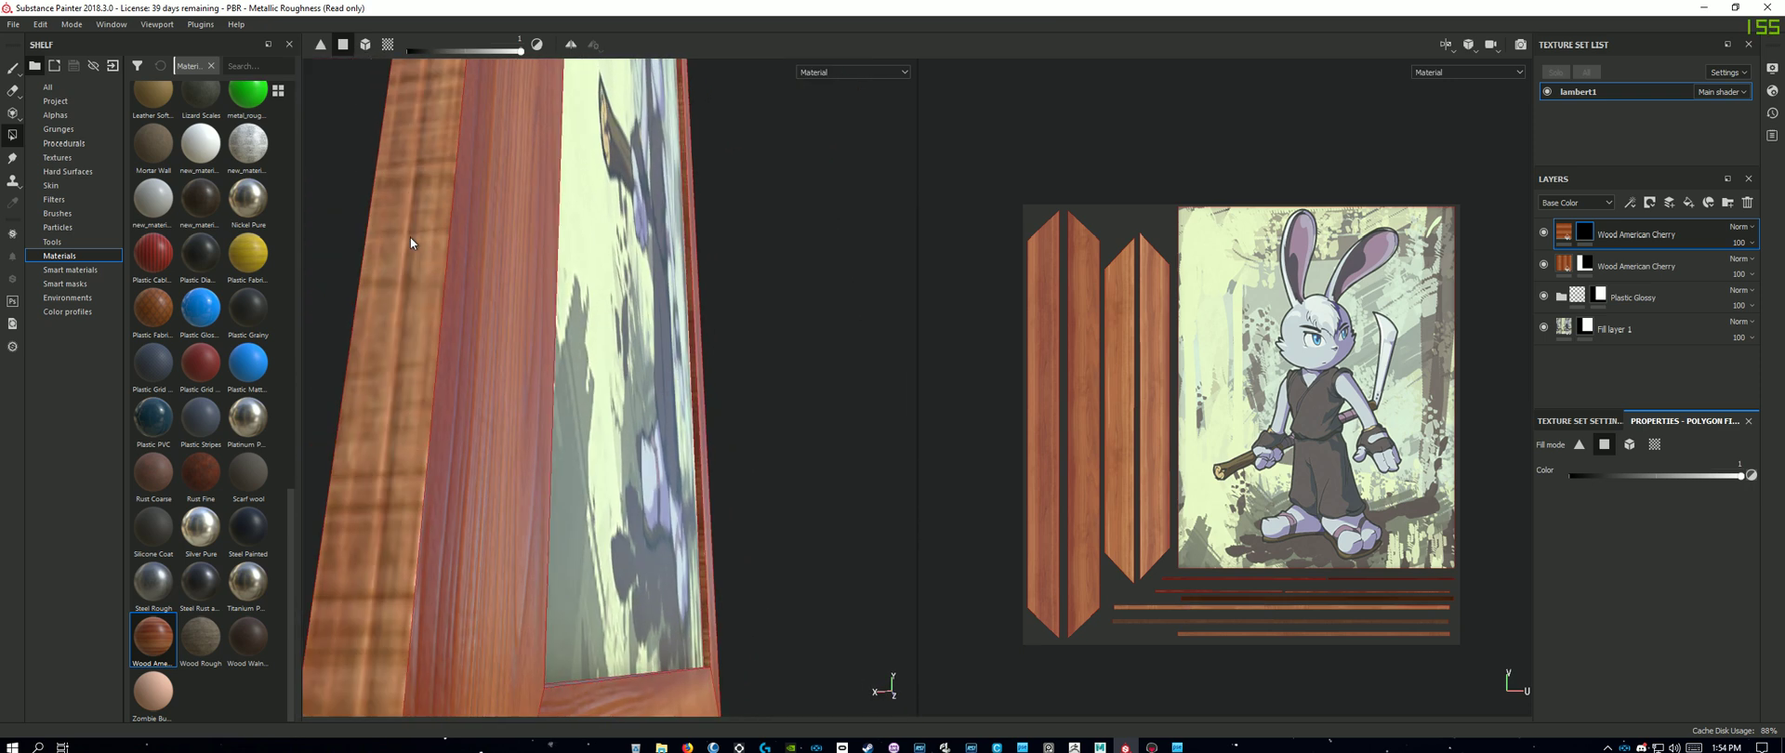
{"action": "left_click_drag", "start_coordinate": [547, 286], "coordinate": [575, 380], "text": "alt"}
{"action": "scroll", "coordinate": [696, 380], "scroll_direction": "down", "scroll_amount": 4}
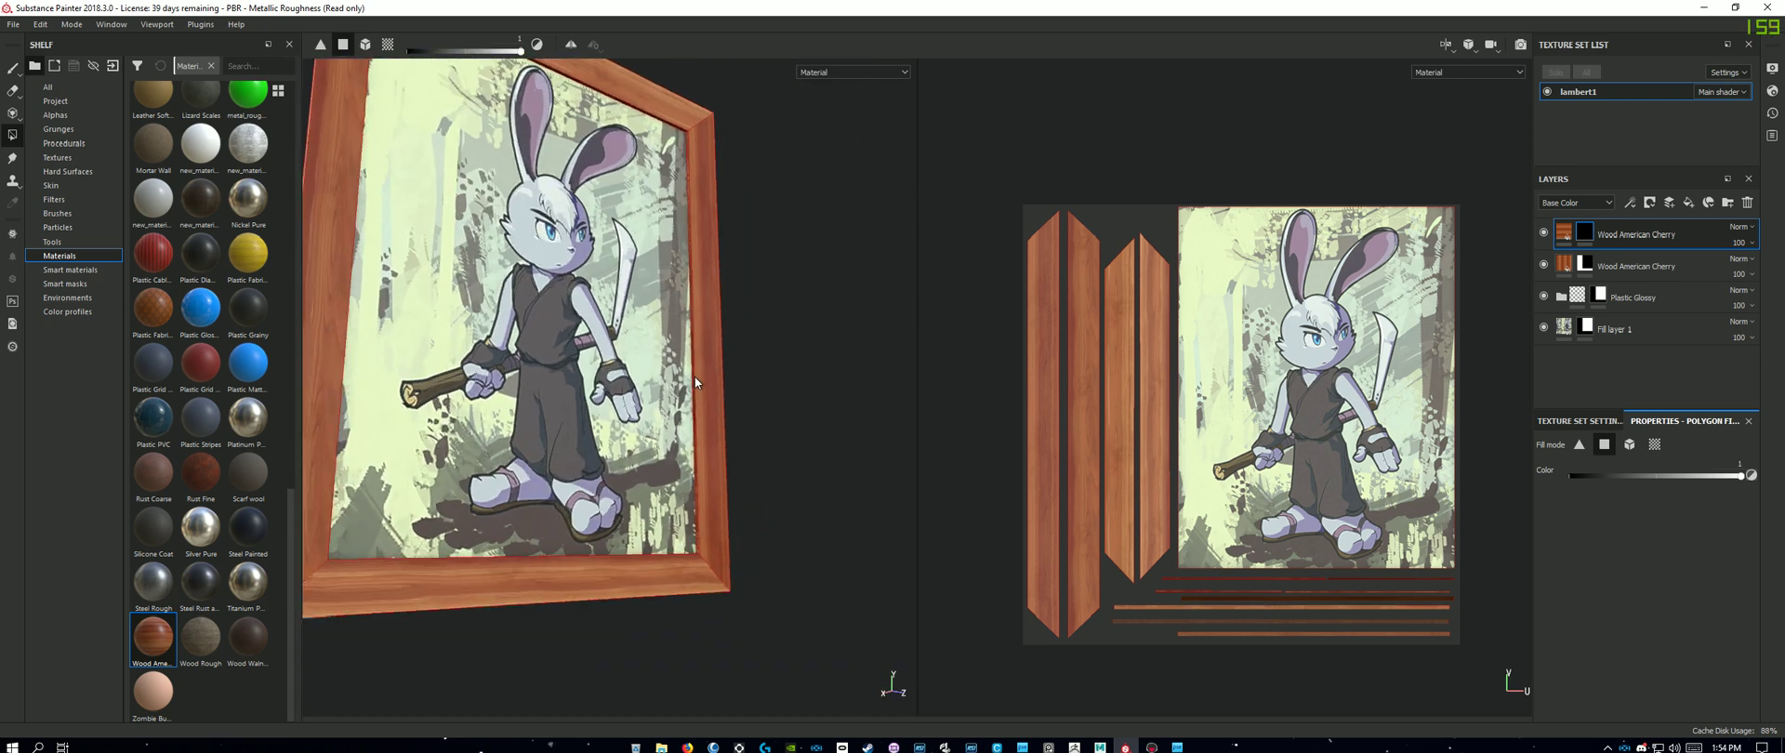
Step: Fill the narrow inner edge faces around the picture into the upper wood layer's mask using Polygon Fill with color 1
{"action": "scroll", "coordinate": [695, 378], "scroll_direction": "up", "scroll_amount": 5}
{"action": "left_click", "coordinate": [689, 375]}
{"action": "scroll", "coordinate": [700, 398], "scroll_direction": "down", "scroll_amount": 3}
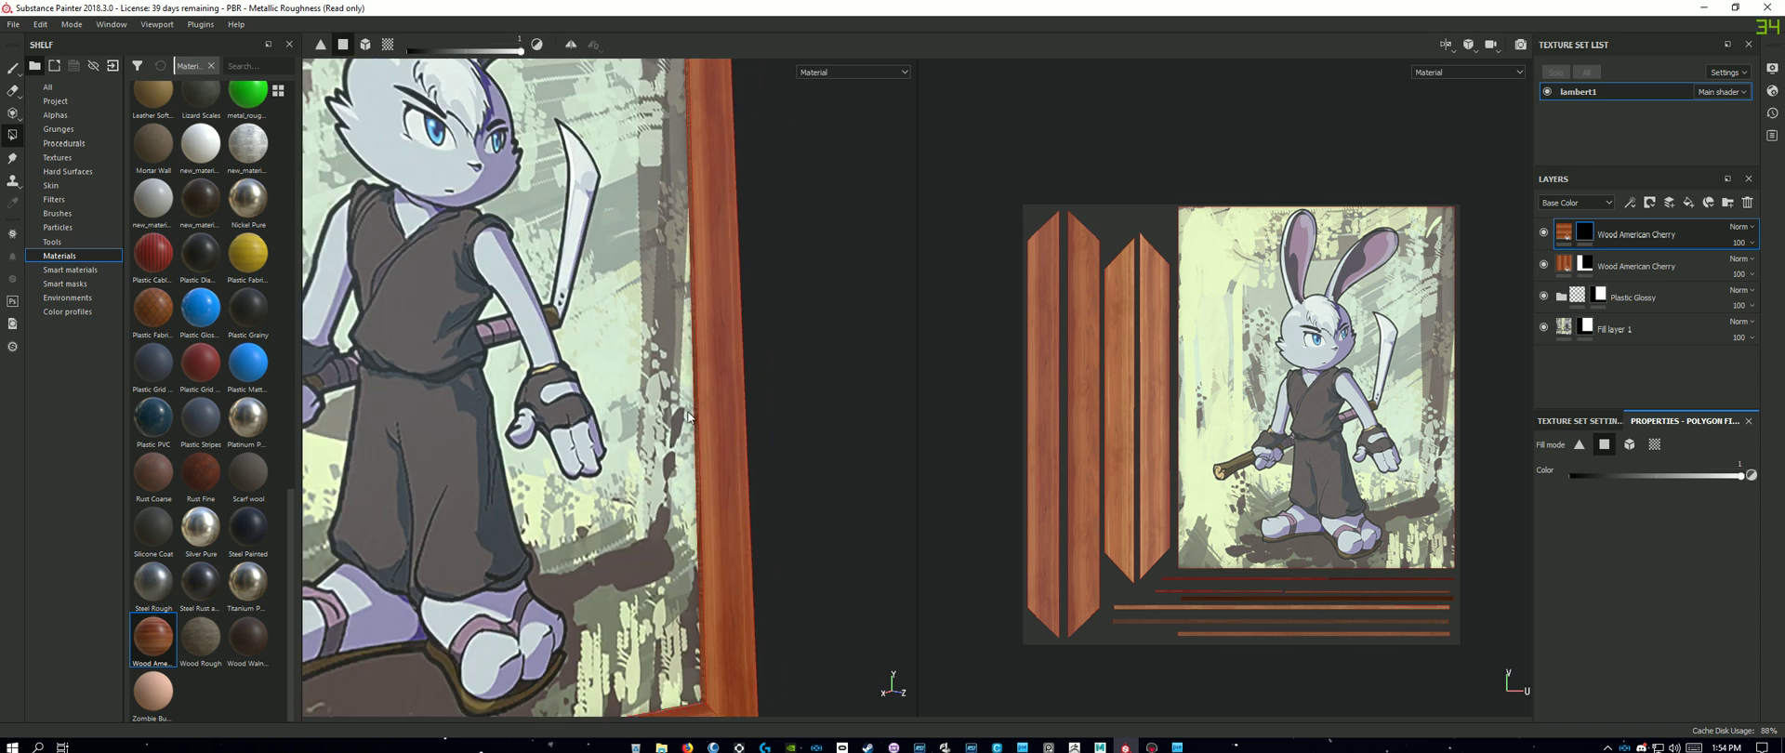
{"action": "left_click_drag", "start_coordinate": [689, 417], "coordinate": [741, 462], "text": "alt"}
{"action": "middle_click_drag", "start_coordinate": [743, 462], "coordinate": [783, 254], "text": "alt"}
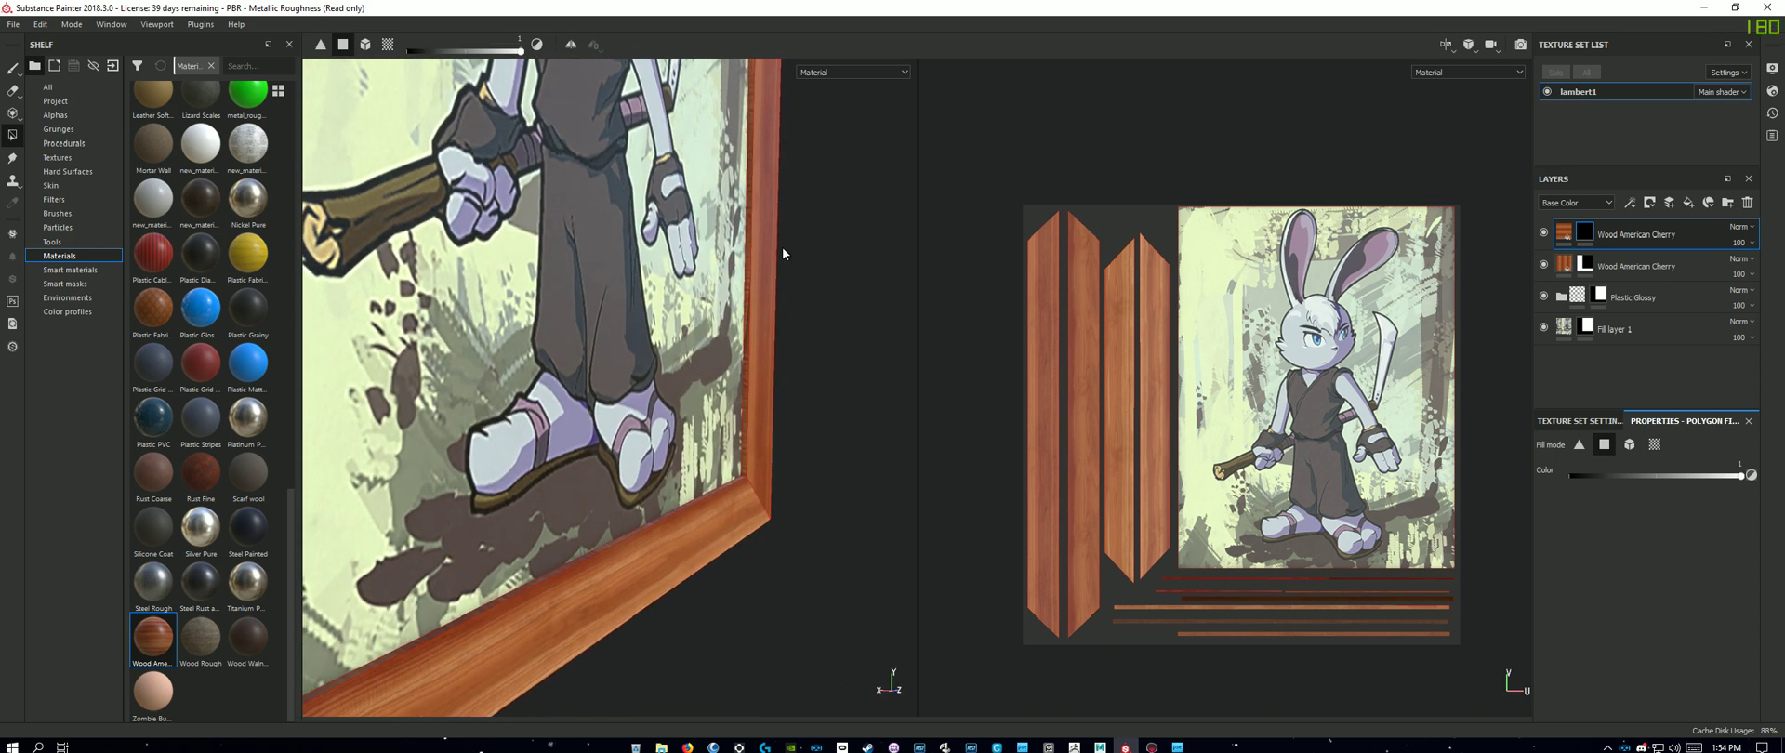
{"action": "scroll", "coordinate": [698, 450], "scroll_direction": "up", "scroll_amount": 3}
{"action": "left_click_drag", "start_coordinate": [697, 461], "coordinate": [745, 336], "text": "alt"}
{"action": "scroll", "coordinate": [720, 421], "scroll_direction": "down", "scroll_amount": 5}
{"action": "scroll", "coordinate": [762, 310], "scroll_direction": "up", "scroll_amount": 6}
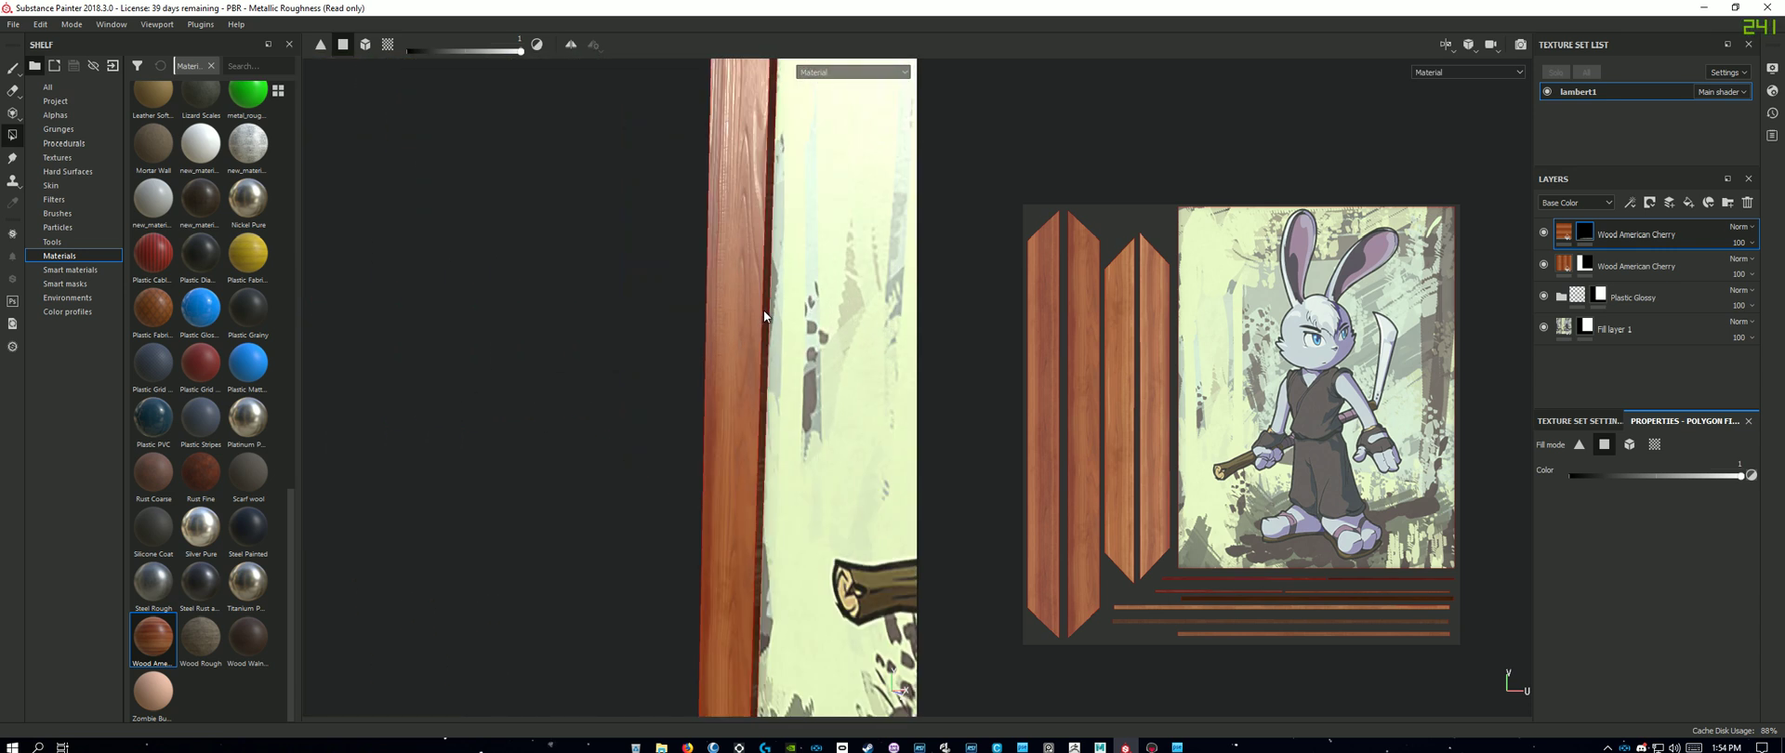
{"action": "scroll", "coordinate": [768, 303], "scroll_direction": "down", "scroll_amount": 4}
{"action": "middle_click_drag", "start_coordinate": [770, 305], "coordinate": [732, 491], "text": "alt"}
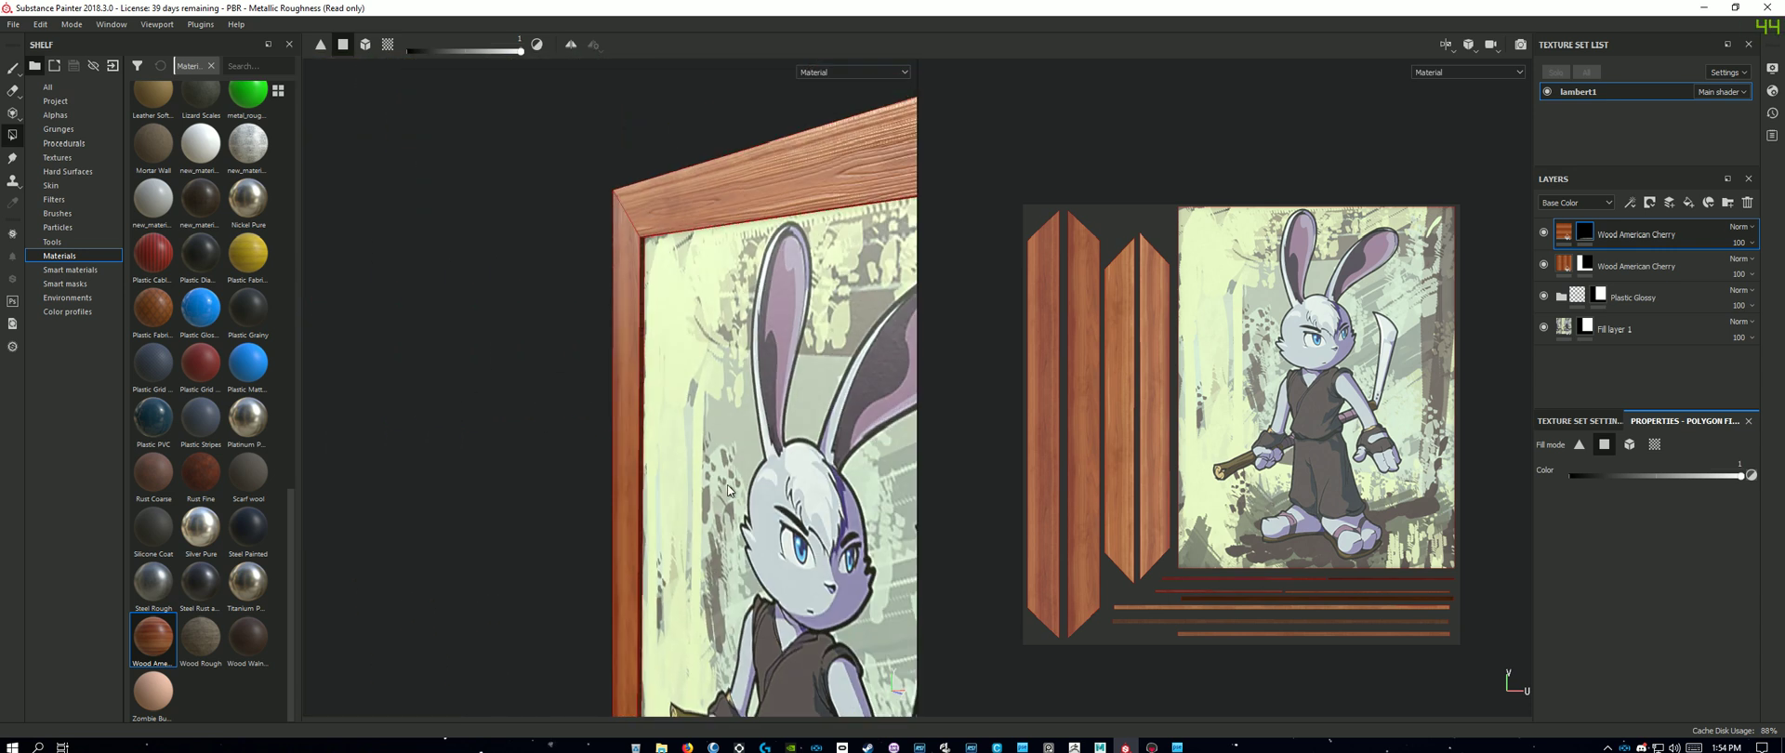
{"action": "left_click_drag", "start_coordinate": [744, 453], "coordinate": [792, 245], "text": "alt"}
{"action": "scroll", "coordinate": [792, 256], "scroll_direction": "up", "scroll_amount": 5}
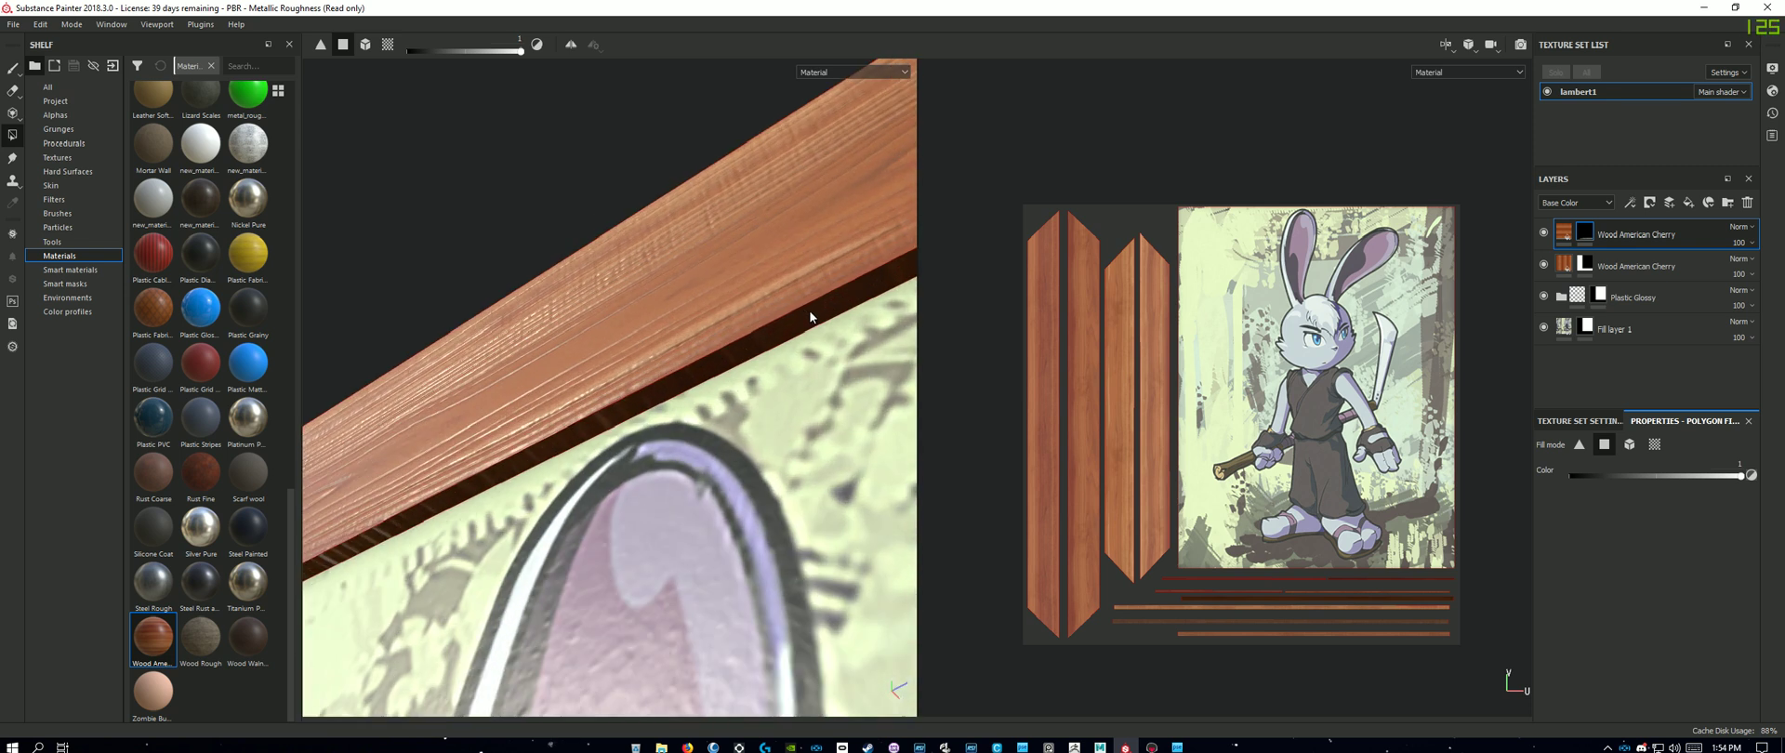
{"action": "scroll", "coordinate": [810, 318], "scroll_direction": "down", "scroll_amount": 8}
{"action": "left_click_drag", "start_coordinate": [783, 384], "coordinate": [874, 481], "text": "alt+shift"}
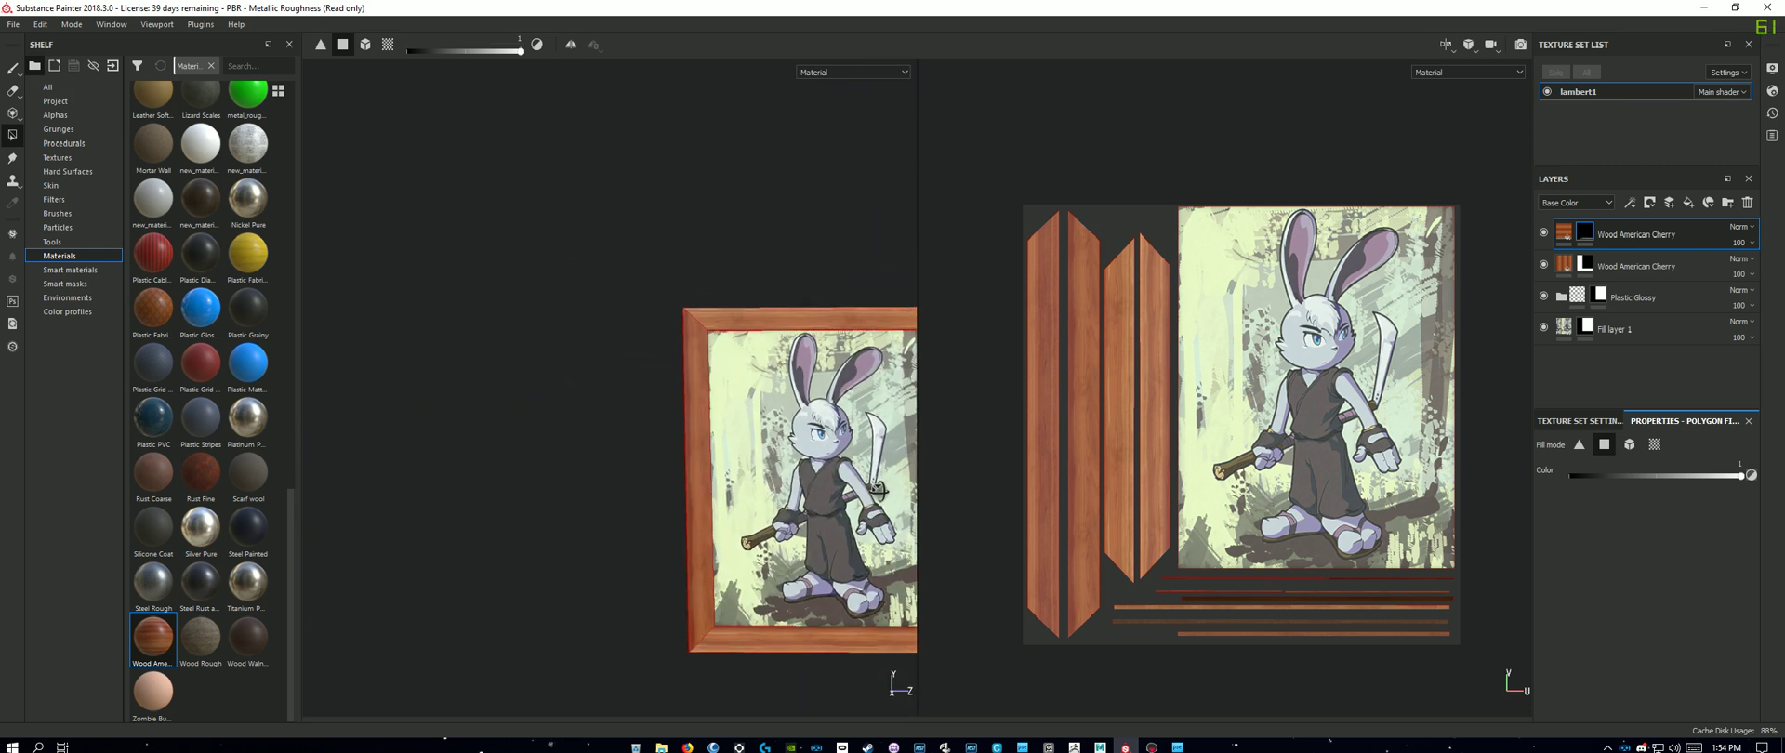
Step: Inspect the upper wood fill's rotation and toggle the lower wood layer's visibility to compare the grain on the outer side faces
{"action": "key", "text": "f"}
{"action": "left_click_drag", "start_coordinate": [759, 397], "coordinate": [837, 419], "text": "alt"}
{"action": "left_click_drag", "start_coordinate": [555, 390], "coordinate": [870, 374], "text": "alt"}
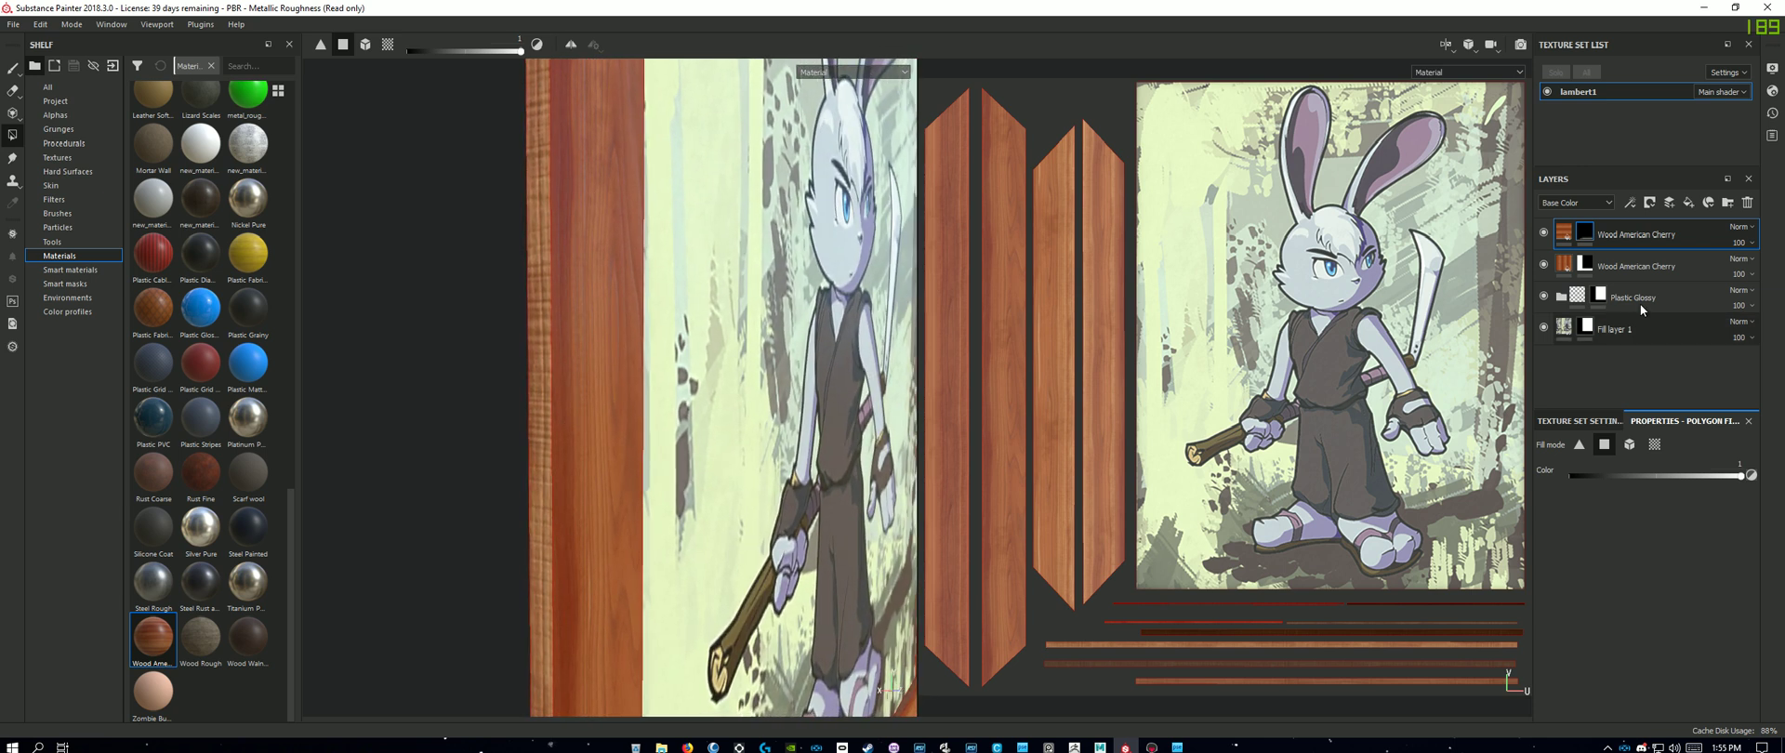
{"action": "left_click", "coordinate": [1568, 231]}
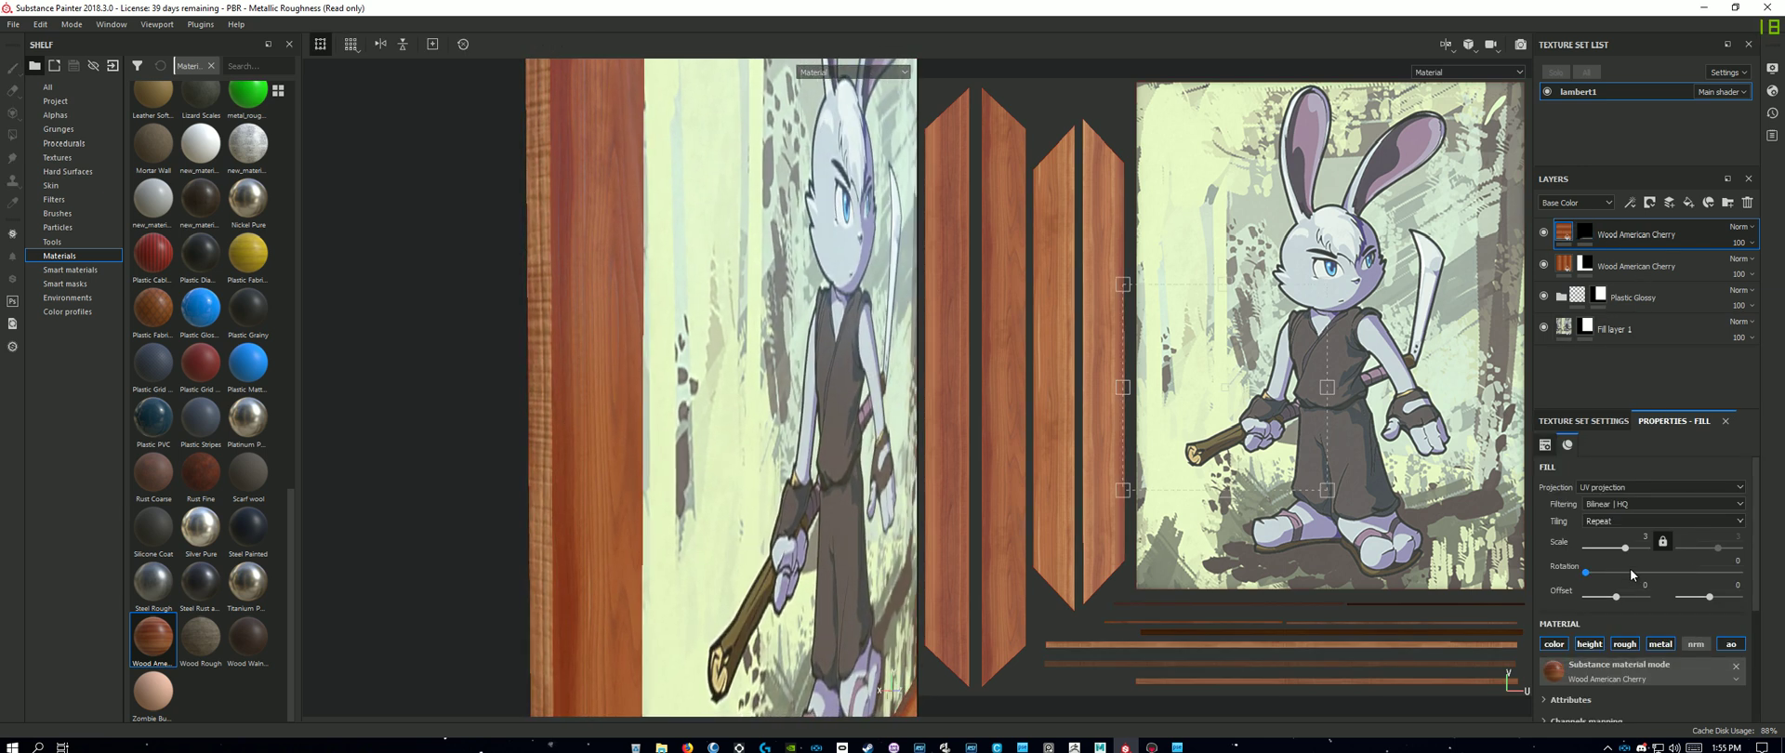
{"action": "left_click_drag", "start_coordinate": [1586, 572], "coordinate": [1586, 580]}
{"action": "left_click", "coordinate": [1544, 266]}
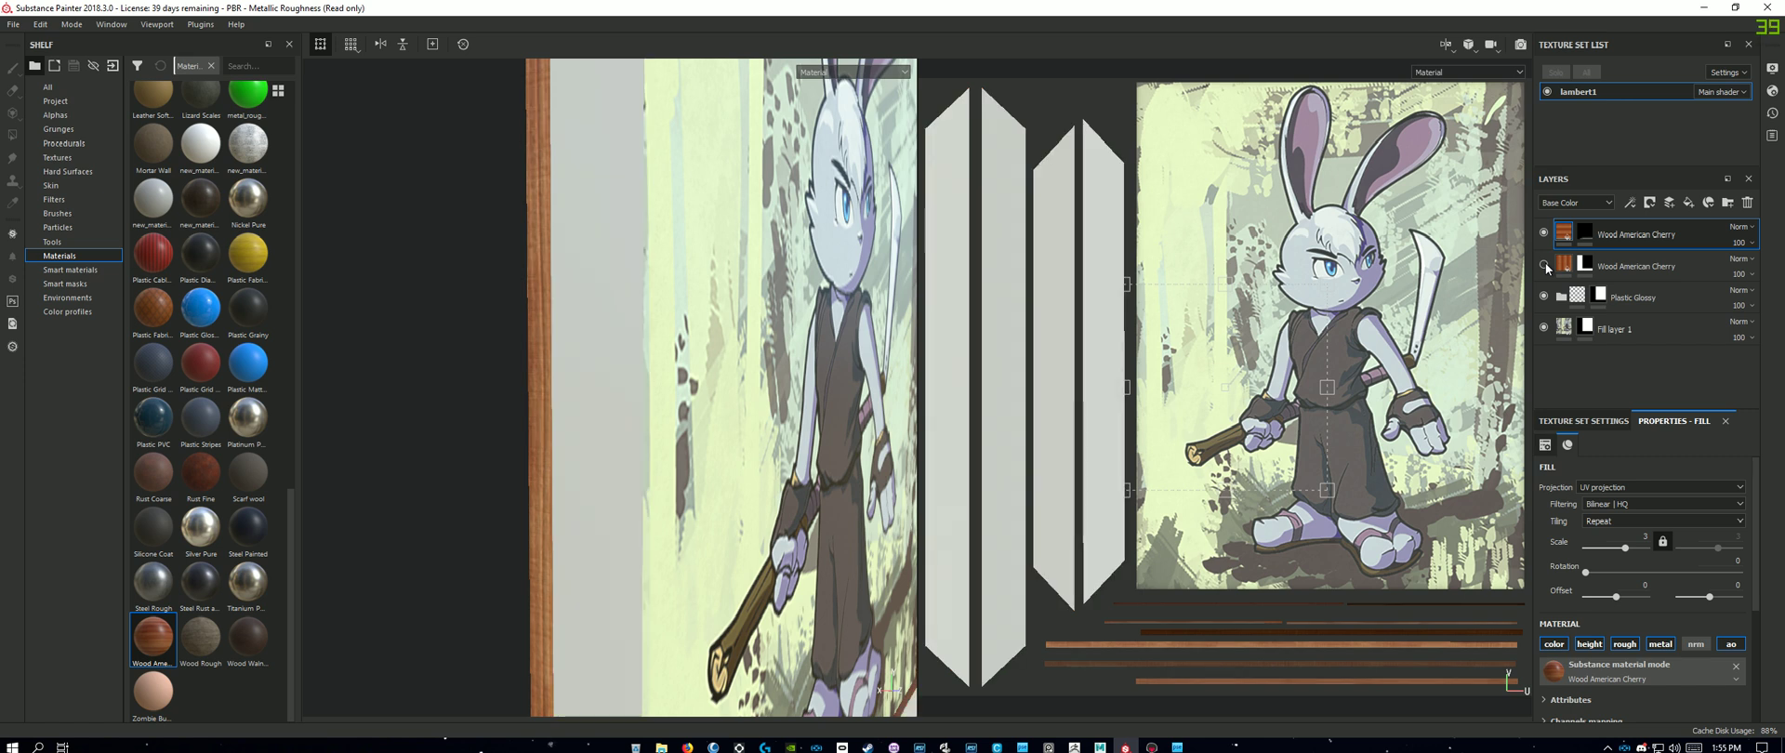
{"action": "left_click", "coordinate": [1544, 265]}
{"action": "left_click", "coordinate": [1544, 266]}
{"action": "left_click", "coordinate": [1544, 266]}
{"action": "left_click_drag", "start_coordinate": [874, 515], "coordinate": [994, 483], "text": "alt"}
{"action": "scroll", "coordinate": [719, 487], "scroll_direction": "down", "scroll_amount": 3}
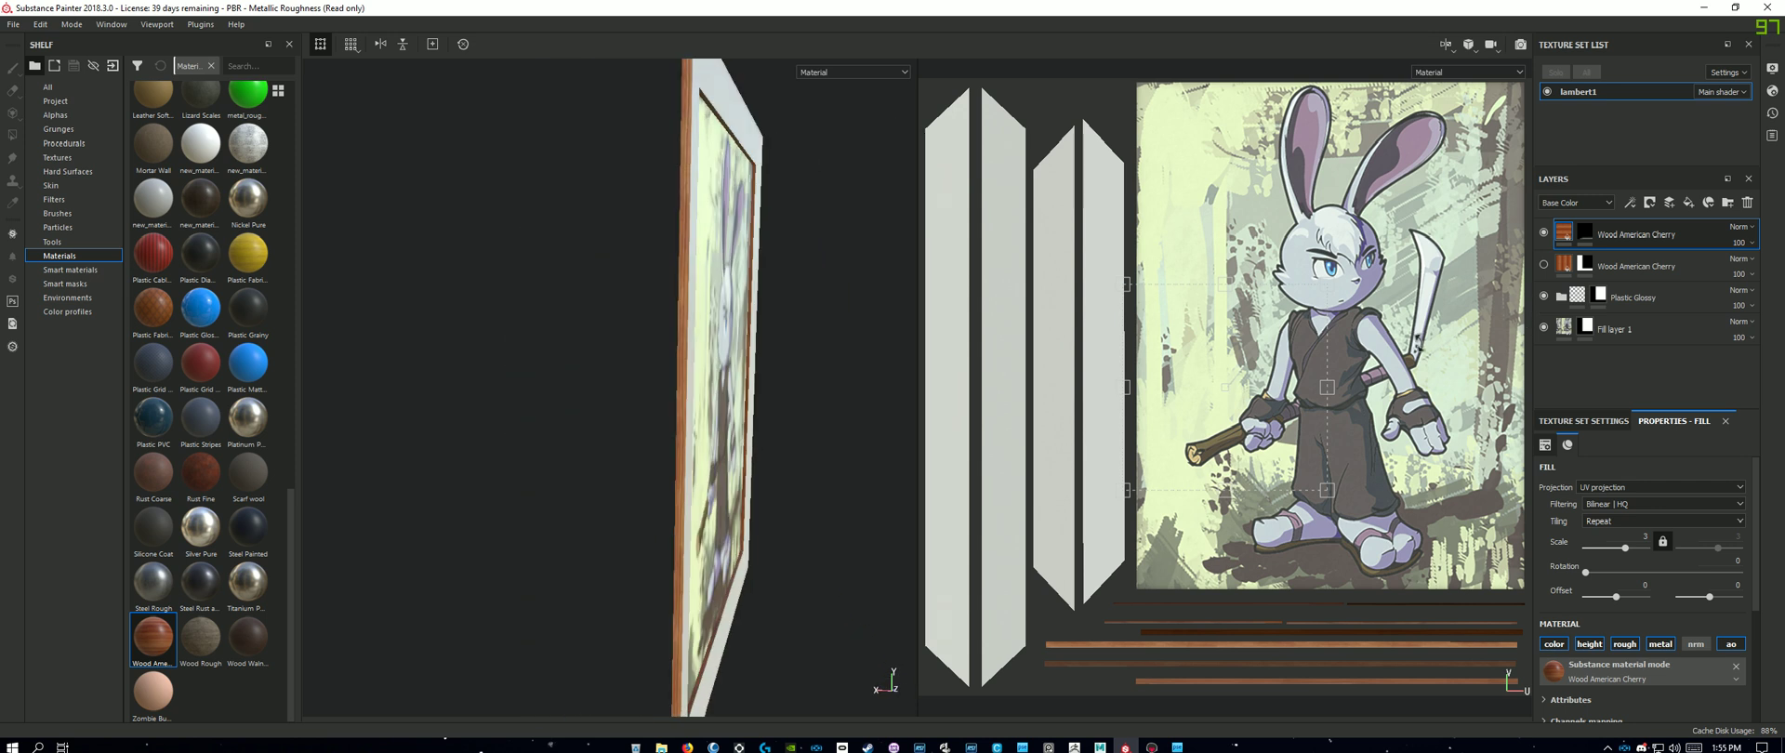
{"action": "left_click", "coordinate": [1545, 265]}
{"action": "right_click_drag", "start_coordinate": [812, 404], "coordinate": [776, 385], "text": "alt"}
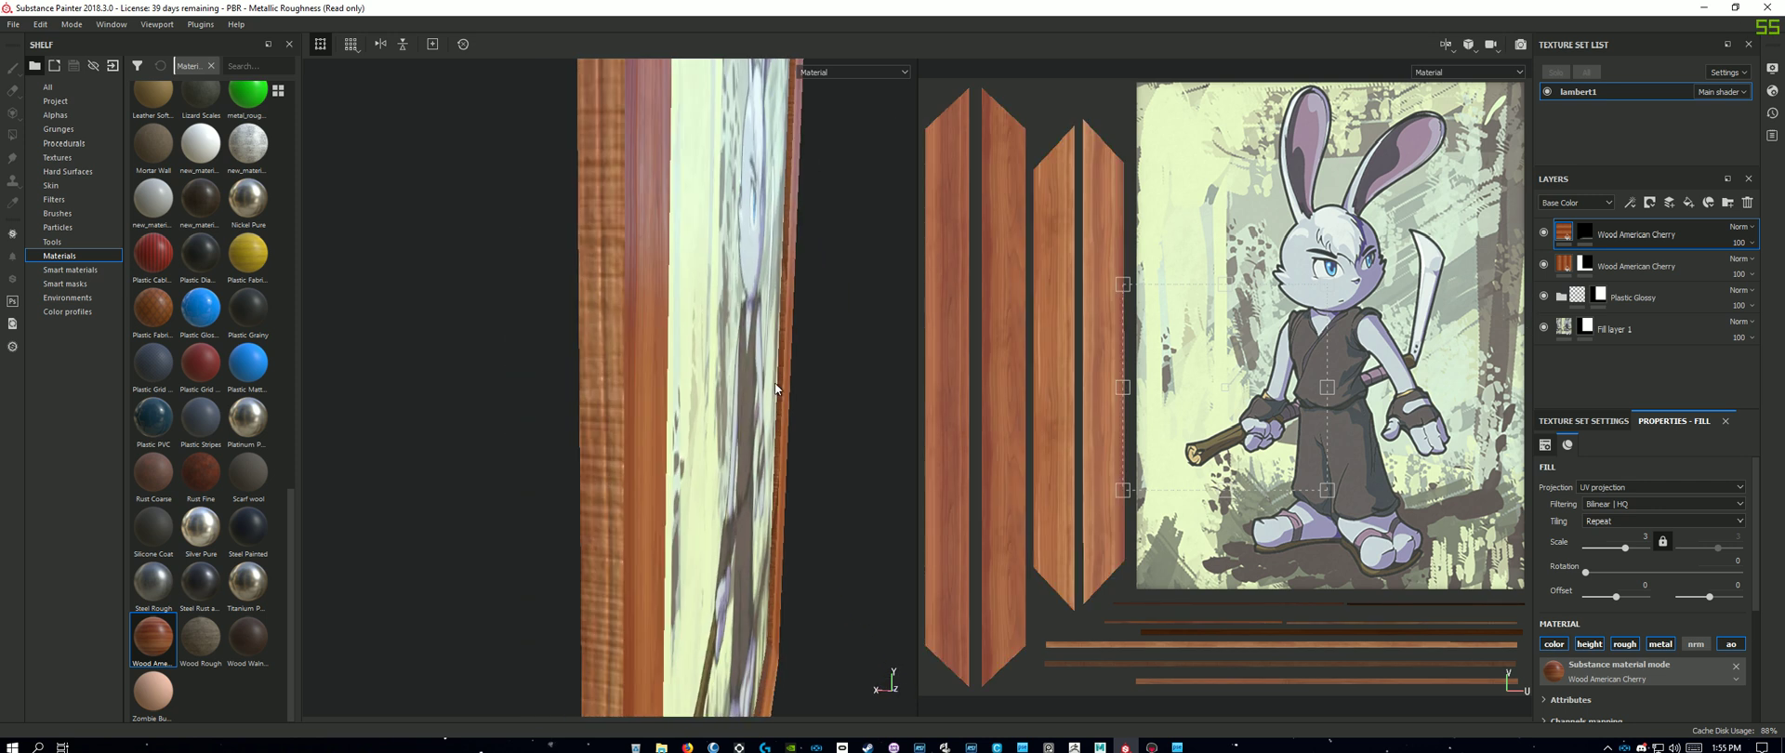
Step: Mask the lower Wood American Cherry layer out of one outer side face using Polygon Fill with color 0
{"action": "left_click", "coordinate": [1659, 269]}
{"action": "left_click", "coordinate": [1582, 269]}
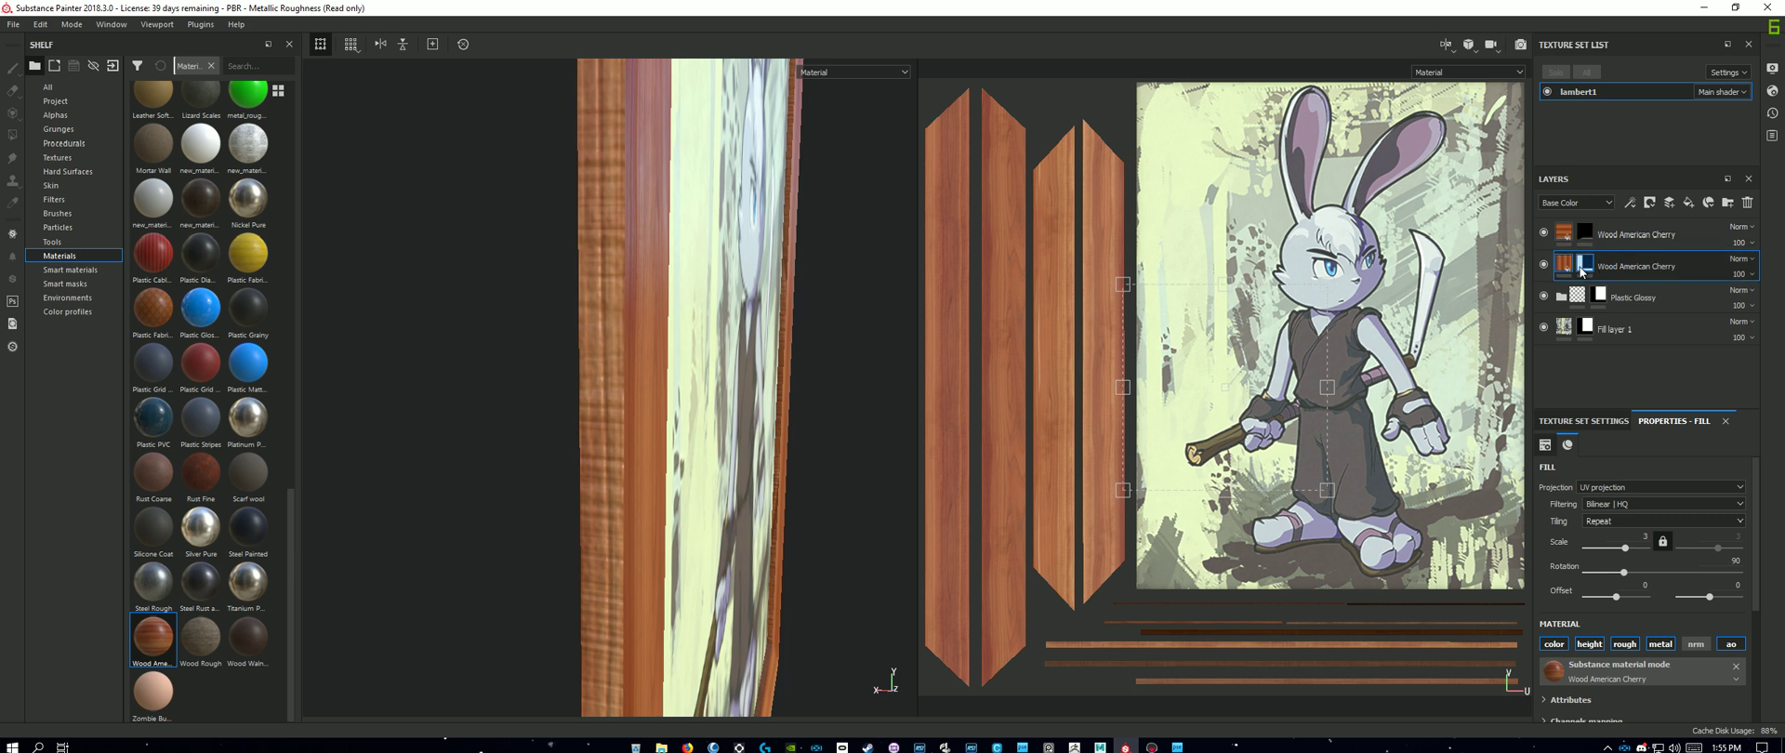
{"action": "key", "text": "4"}
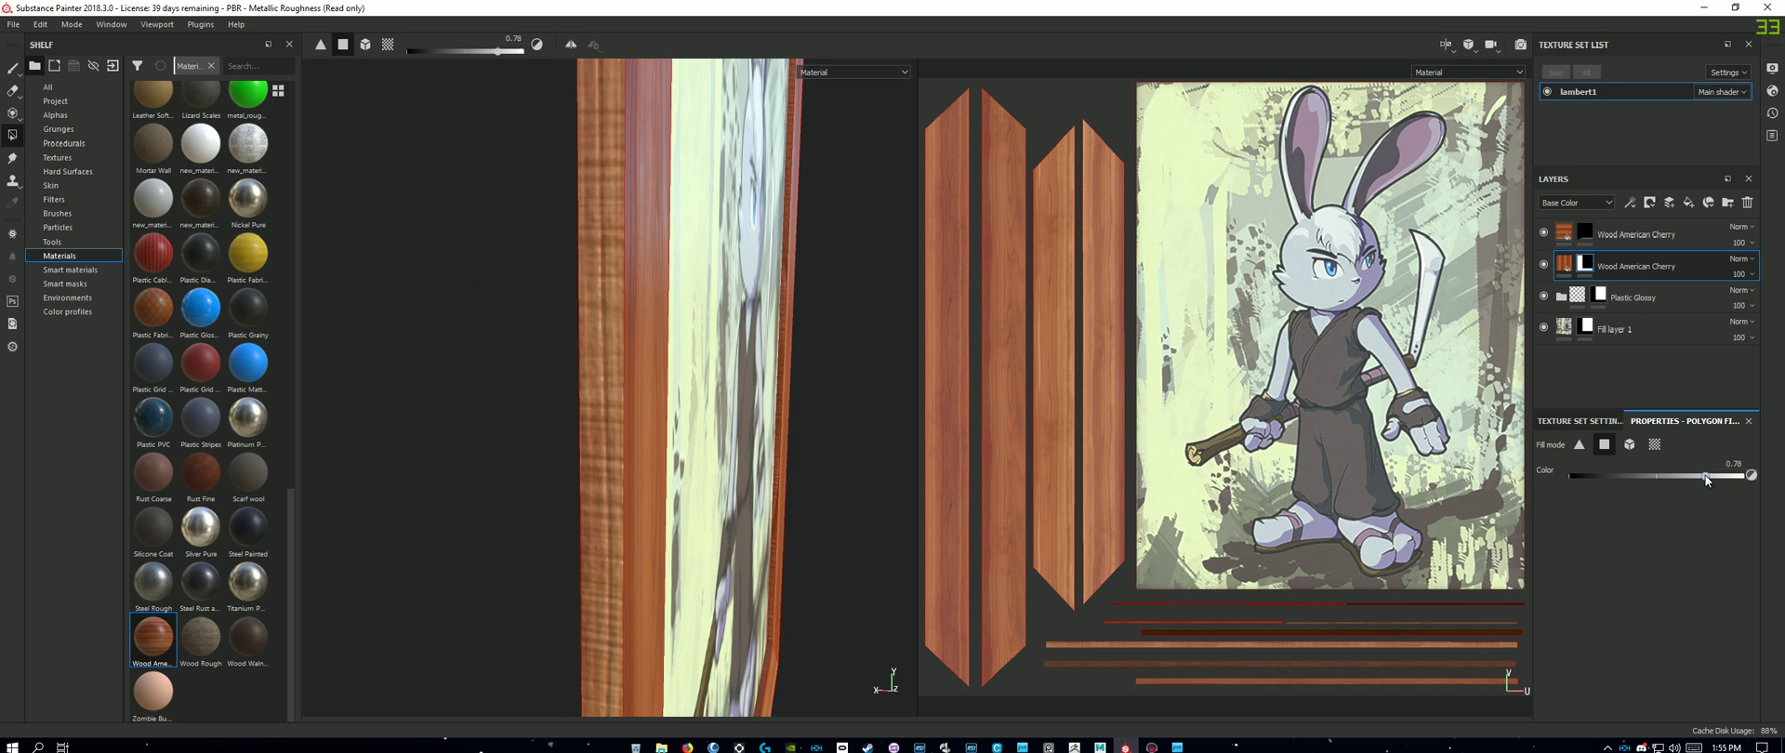
{"action": "left_click_drag", "start_coordinate": [1706, 476], "coordinate": [1571, 476]}
{"action": "mouse_move", "coordinate": [1567, 266]}
{"action": "left_click", "coordinate": [617, 285]}
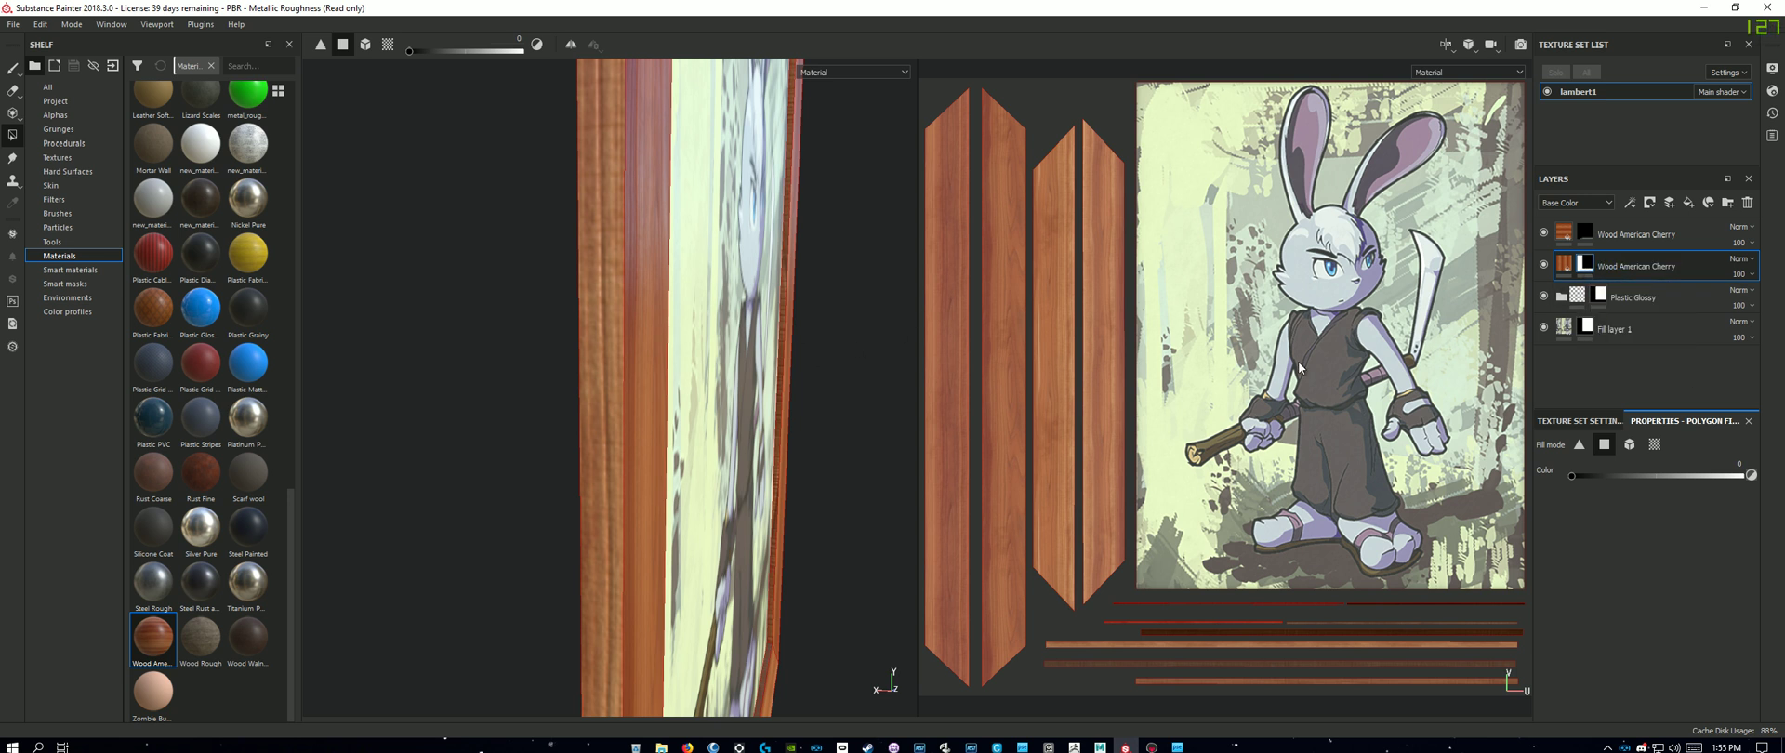
Step: Reselect the lower wood layer's mask and remove the frame's remaining outer side faces using Polygon Fill with color 0
{"action": "left_click", "coordinate": [1568, 267]}
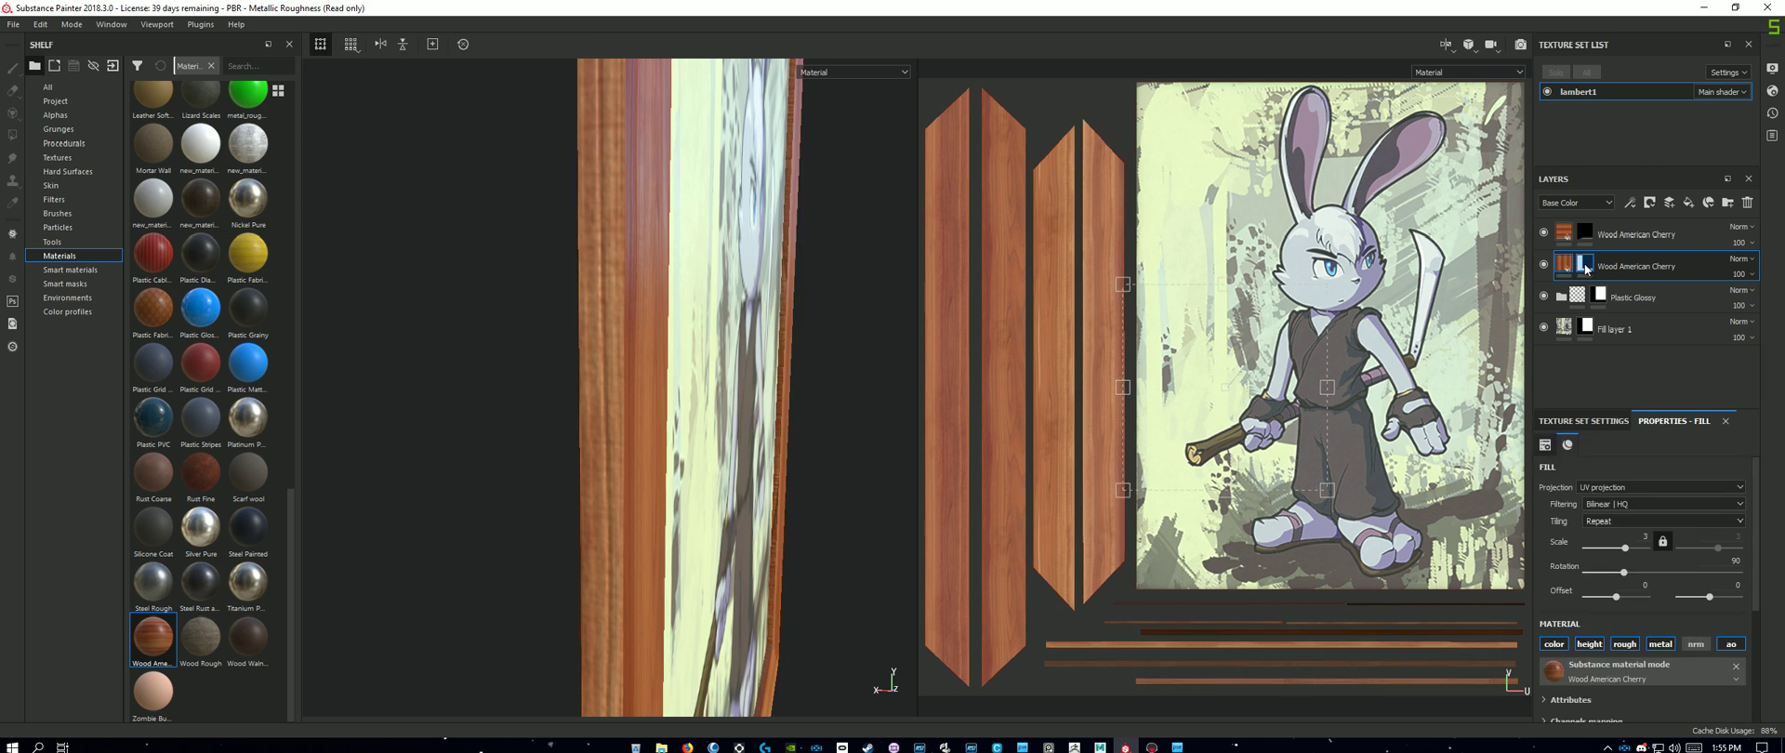
{"action": "left_click", "coordinate": [1586, 266]}
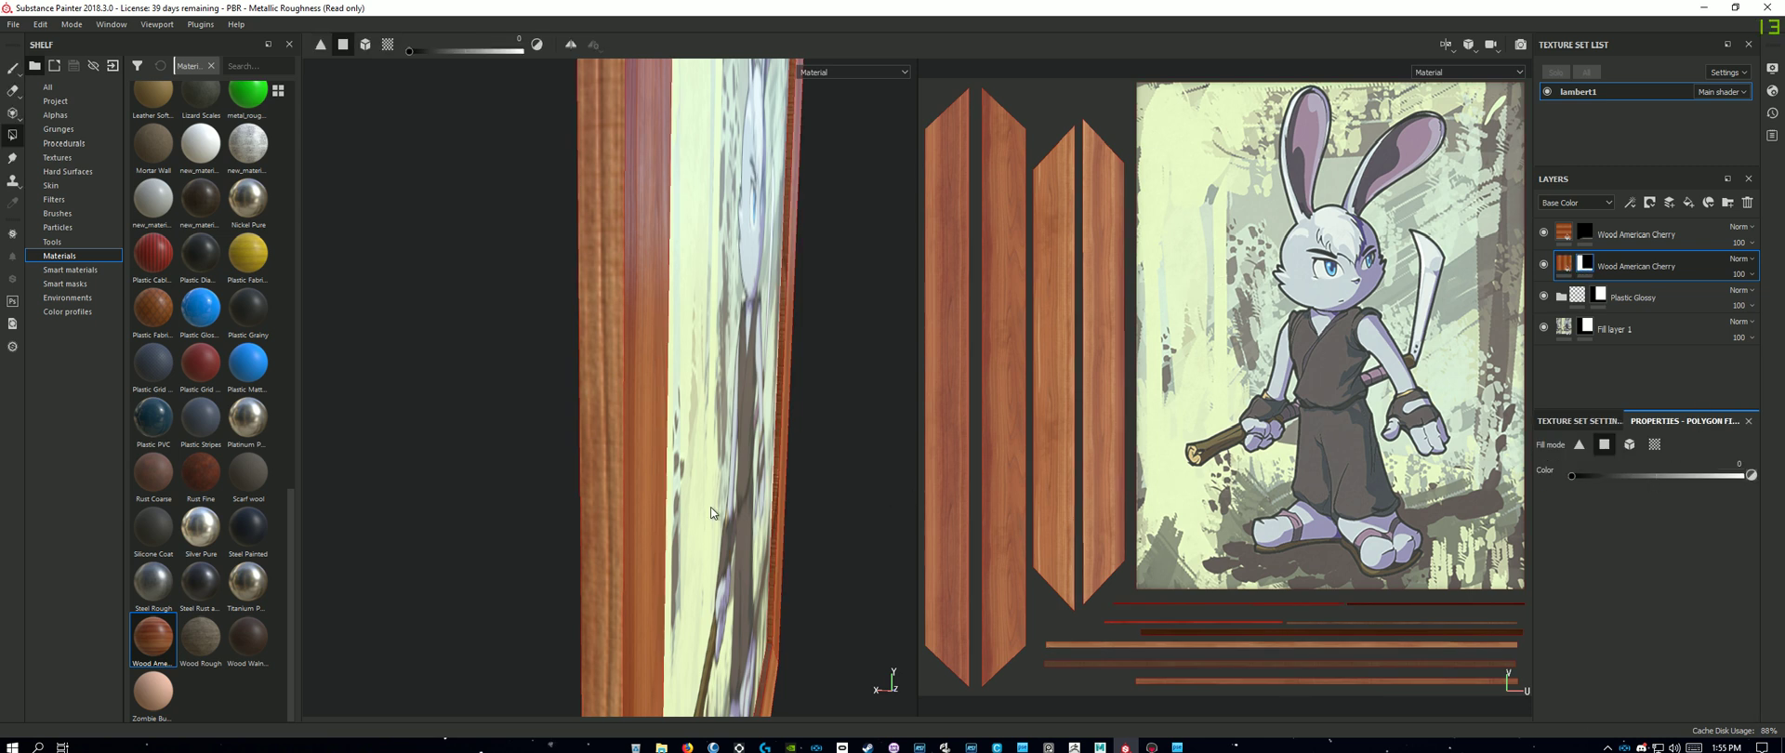
{"action": "left_click_drag", "start_coordinate": [711, 512], "coordinate": [688, 451], "text": "alt"}
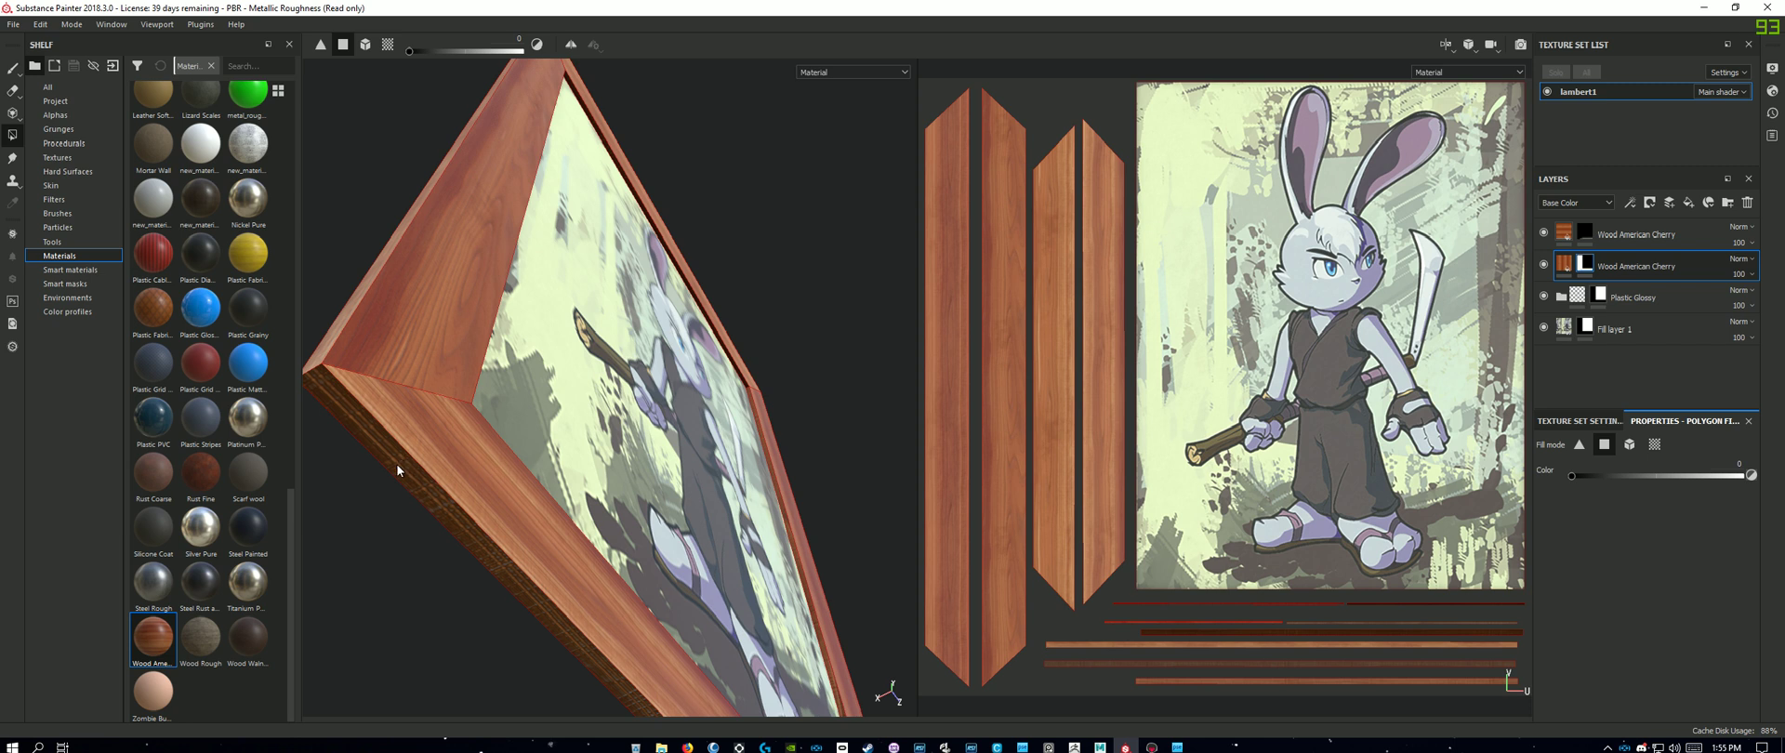
{"action": "left_click_drag", "start_coordinate": [512, 535], "coordinate": [725, 373], "text": "alt"}
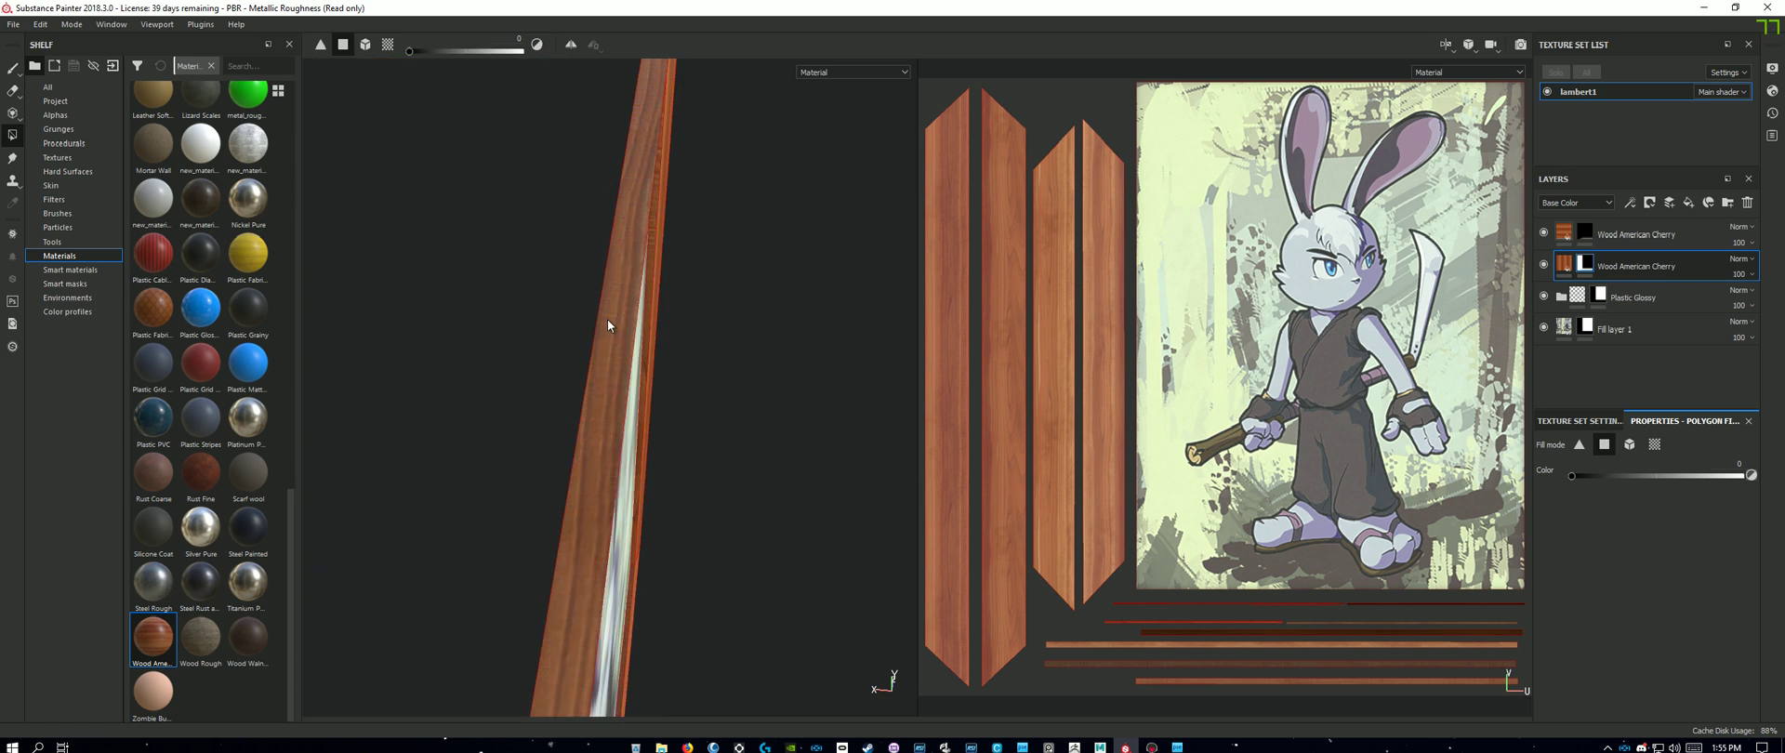
{"action": "left_click_drag", "start_coordinate": [606, 325], "coordinate": [688, 299], "text": "alt"}
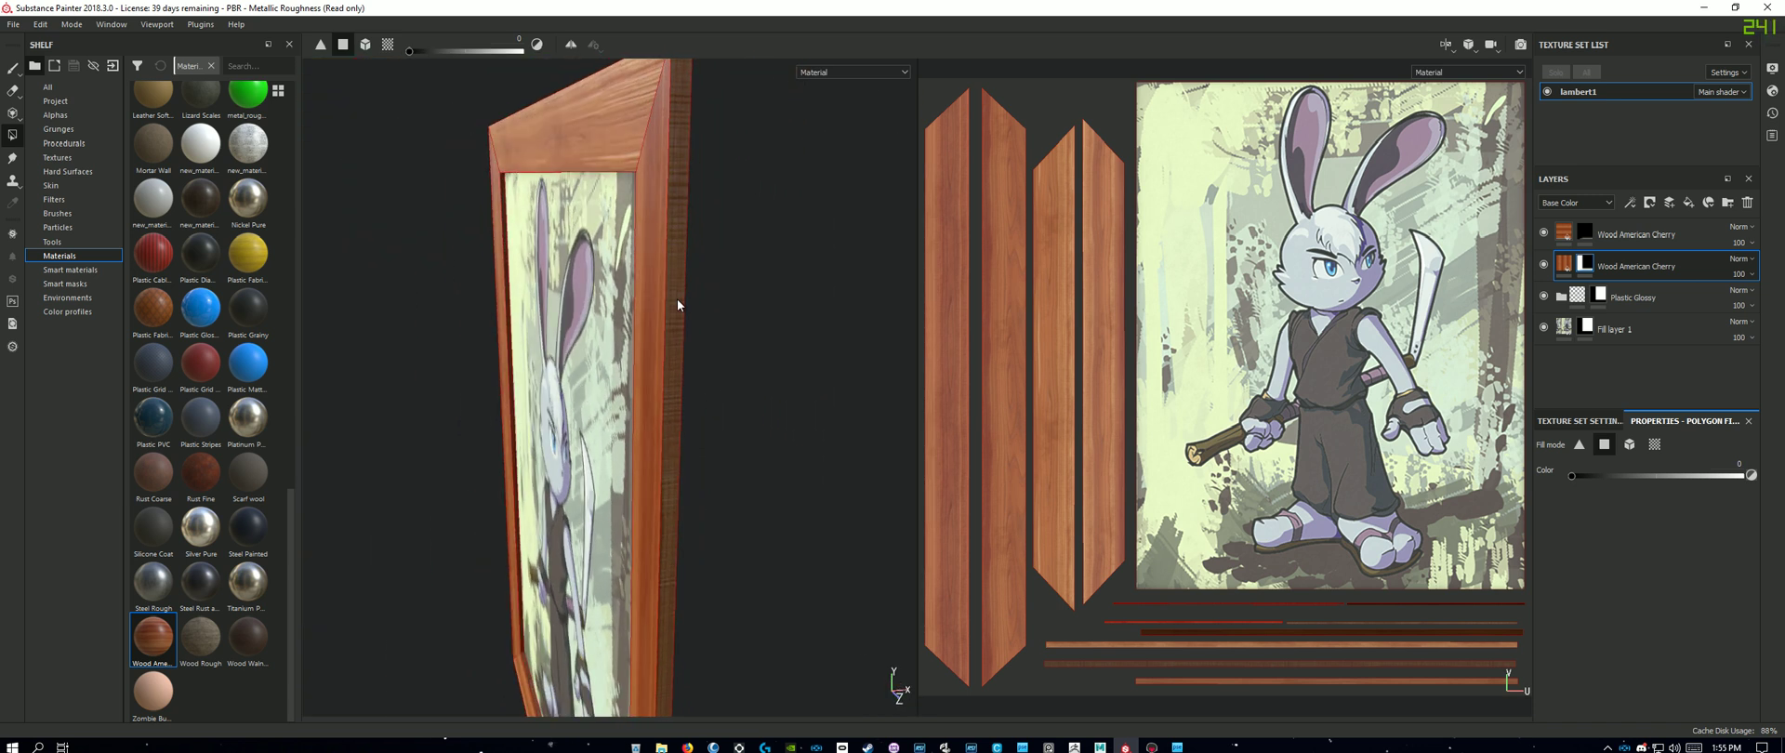
{"action": "left_click_drag", "start_coordinate": [733, 516], "coordinate": [562, 238], "text": "alt"}
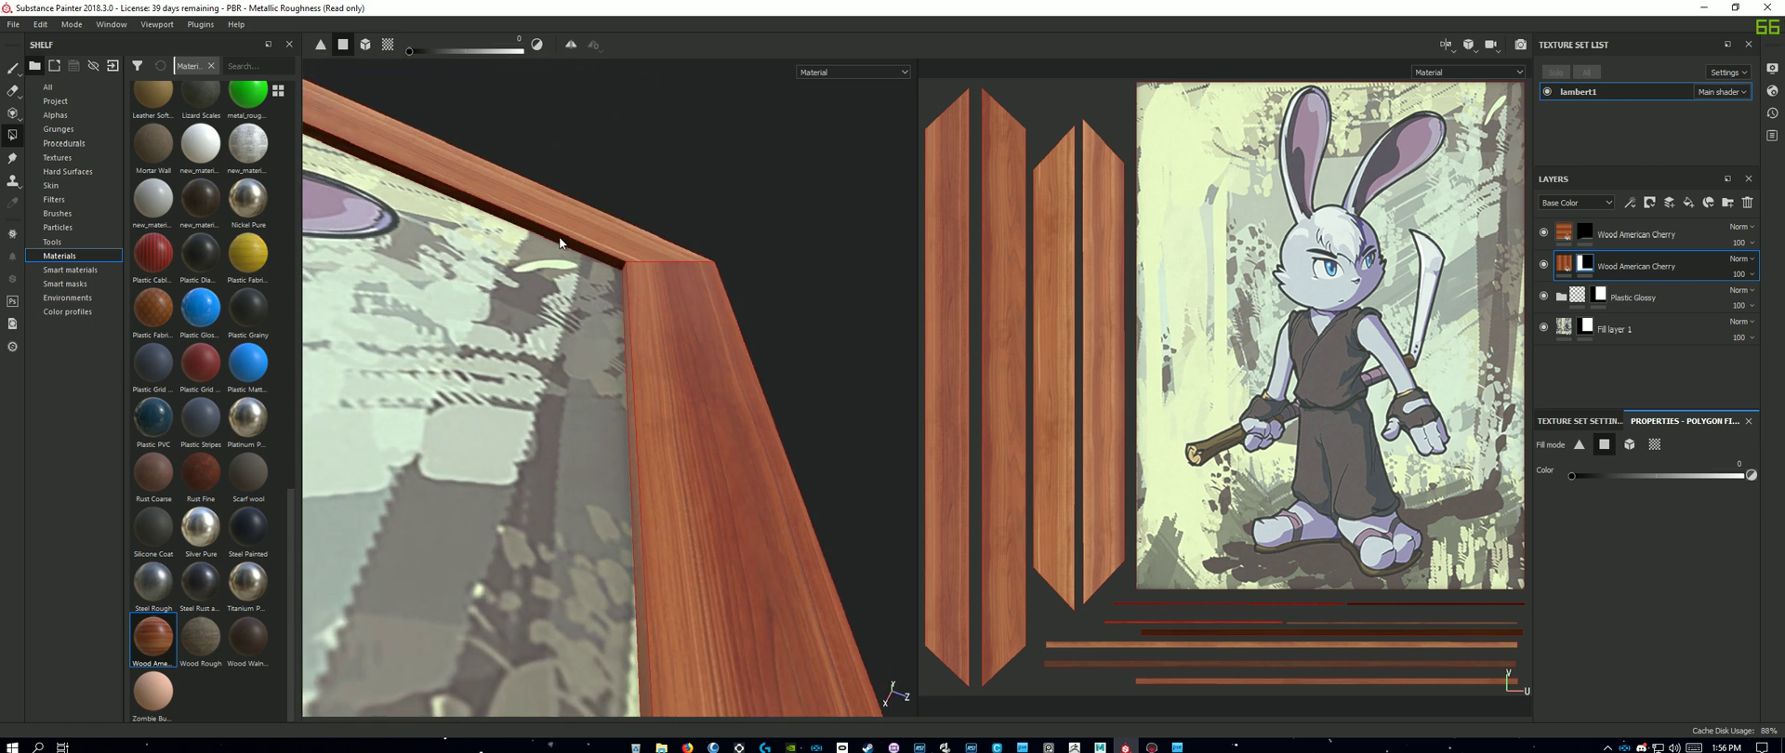
Step: Mask the lower wood layer out of the inner edge faces around the picture and check the whole frame from the front
{"action": "left_click_drag", "start_coordinate": [563, 288], "coordinate": [688, 437], "text": "alt"}
{"action": "middle_click_drag", "start_coordinate": [688, 437], "coordinate": [772, 400], "text": "alt"}
{"action": "left_click_drag", "start_coordinate": [773, 400], "coordinate": [681, 424], "text": "alt"}
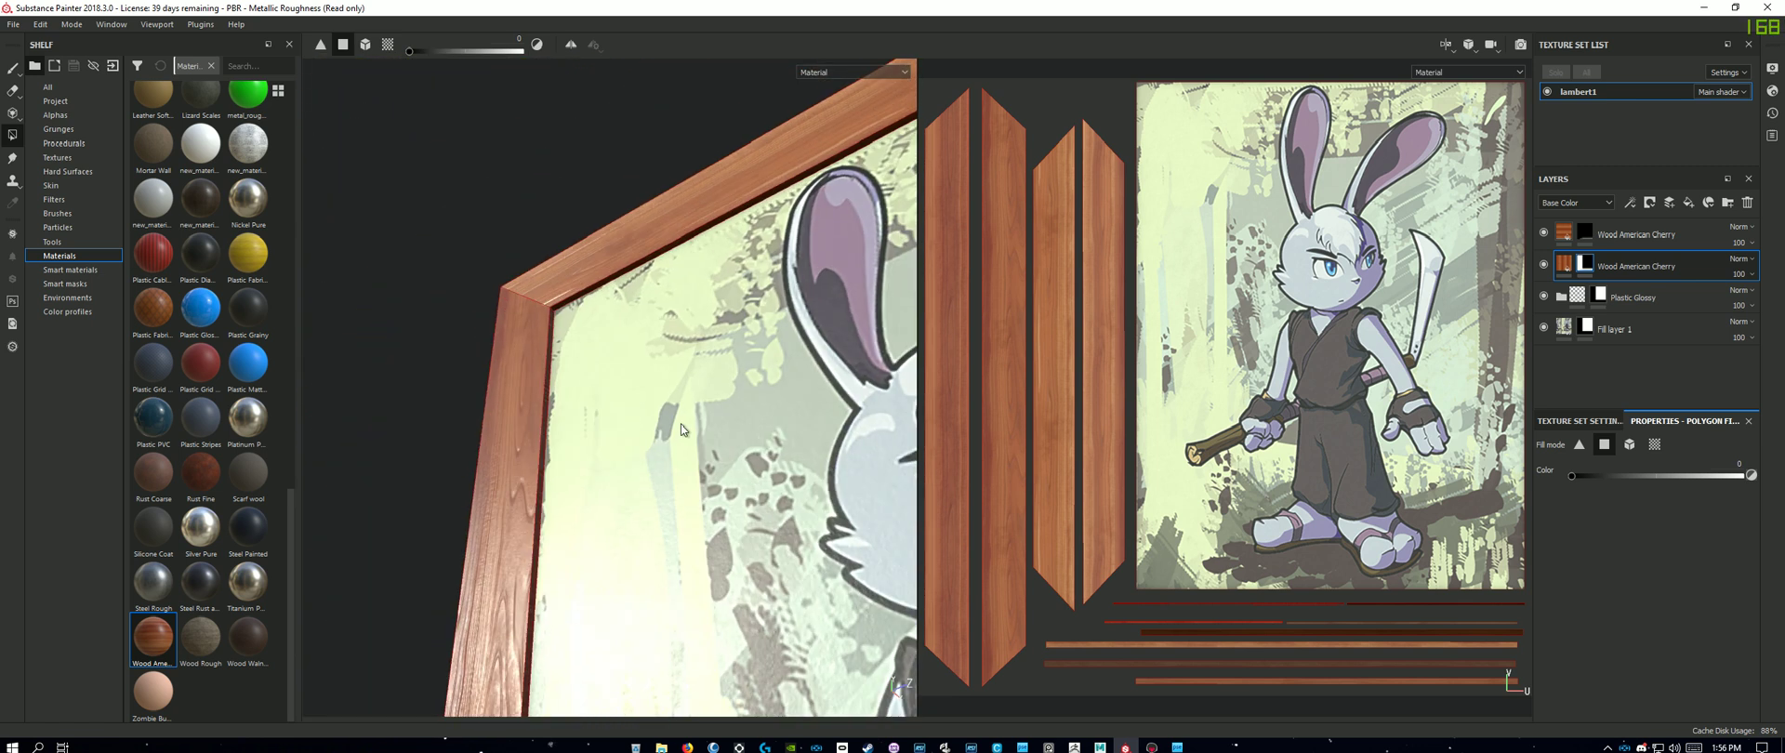
{"action": "left_click_drag", "start_coordinate": [600, 461], "coordinate": [533, 400], "text": "alt"}
{"action": "mouse_move", "coordinate": [616, 450]}
{"action": "left_mouse_down", "text": "alt"}
{"action": "mouse_move", "coordinate": [749, 604]}
{"action": "mouse_move", "coordinate": [619, 306]}
{"action": "mouse_move", "coordinate": [649, 228]}
{"action": "mouse_move", "coordinate": [735, 418]}
{"action": "left_mouse_up", "text": "alt"}
{"action": "right_click_drag", "start_coordinate": [735, 419], "coordinate": [781, 603], "text": "alt"}
{"action": "middle_click_drag", "start_coordinate": [781, 602], "coordinate": [758, 478], "text": "alt"}
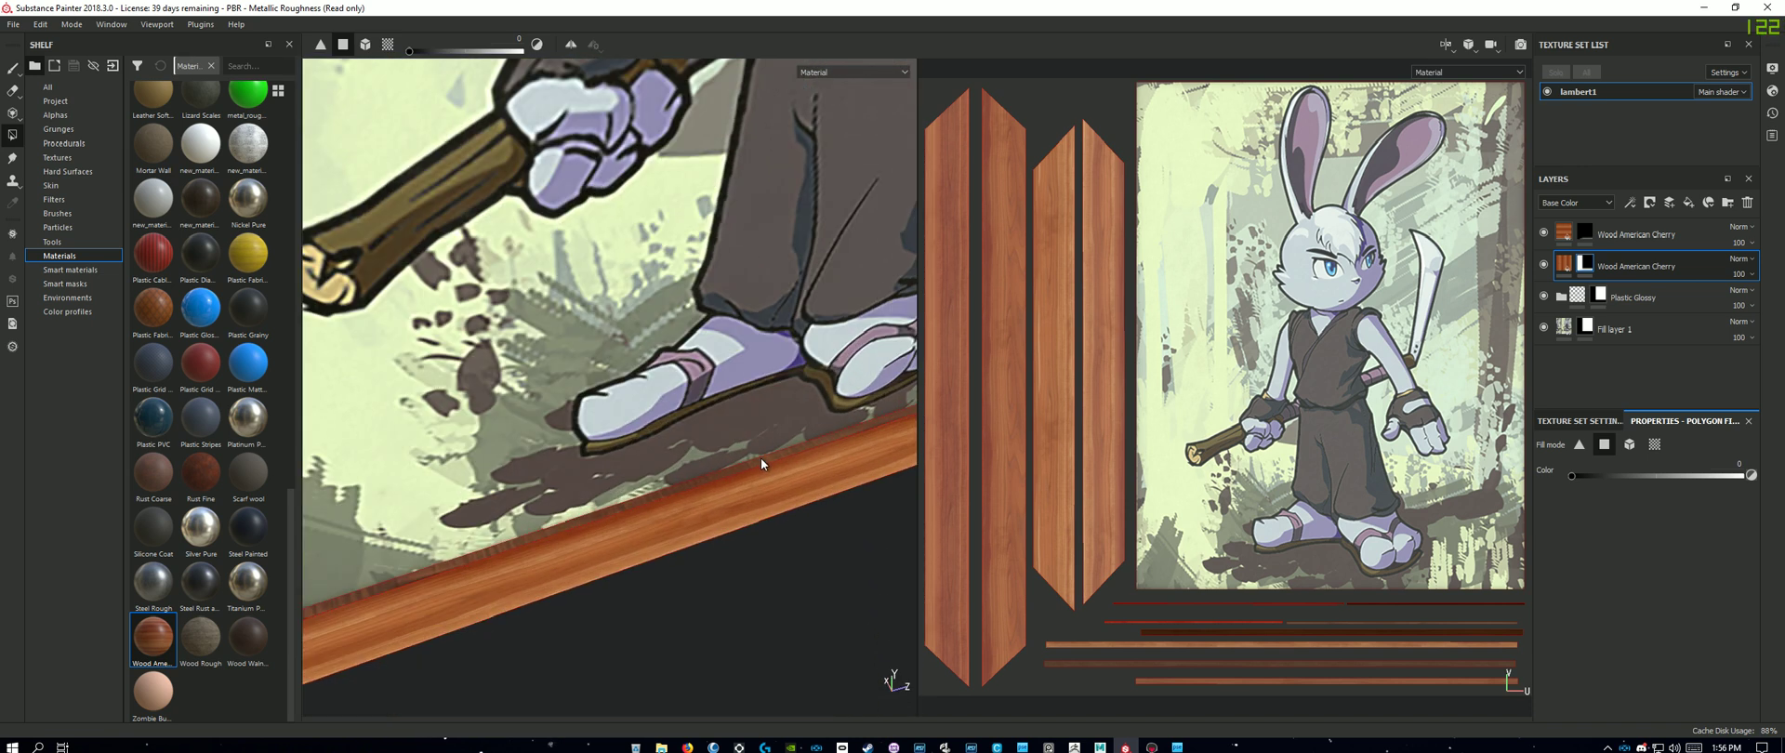
{"action": "left_click_drag", "start_coordinate": [761, 462], "coordinate": [682, 387], "text": "alt"}
{"action": "key", "text": "f"}
{"action": "mouse_move", "coordinate": [712, 465]}
{"action": "left_mouse_down", "text": "alt"}
{"action": "mouse_move", "coordinate": [729, 508]}
{"action": "mouse_move", "coordinate": [753, 507]}
{"action": "mouse_move", "coordinate": [697, 497]}
{"action": "mouse_move", "coordinate": [785, 490]}
{"action": "mouse_move", "coordinate": [716, 498]}
{"action": "mouse_move", "coordinate": [767, 499]}
{"action": "left_mouse_up", "text": "alt"}
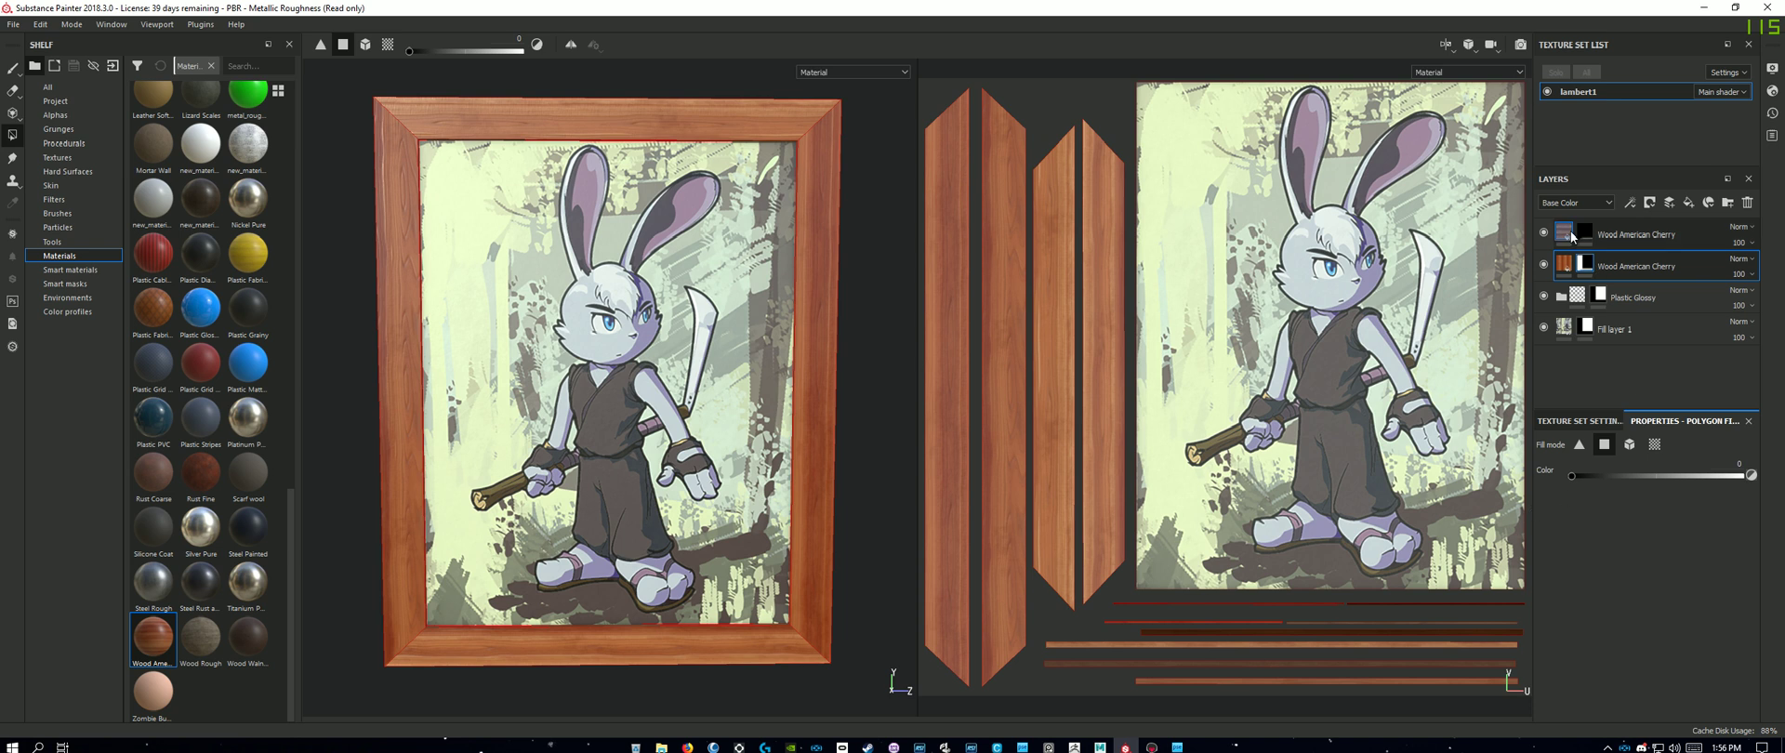
Step: Darken the lower Wood American Cherry fill's Wood Color to R 0.335, G 0.157, B 0.073 and check the frame from the side
{"action": "left_click", "coordinate": [1567, 266]}
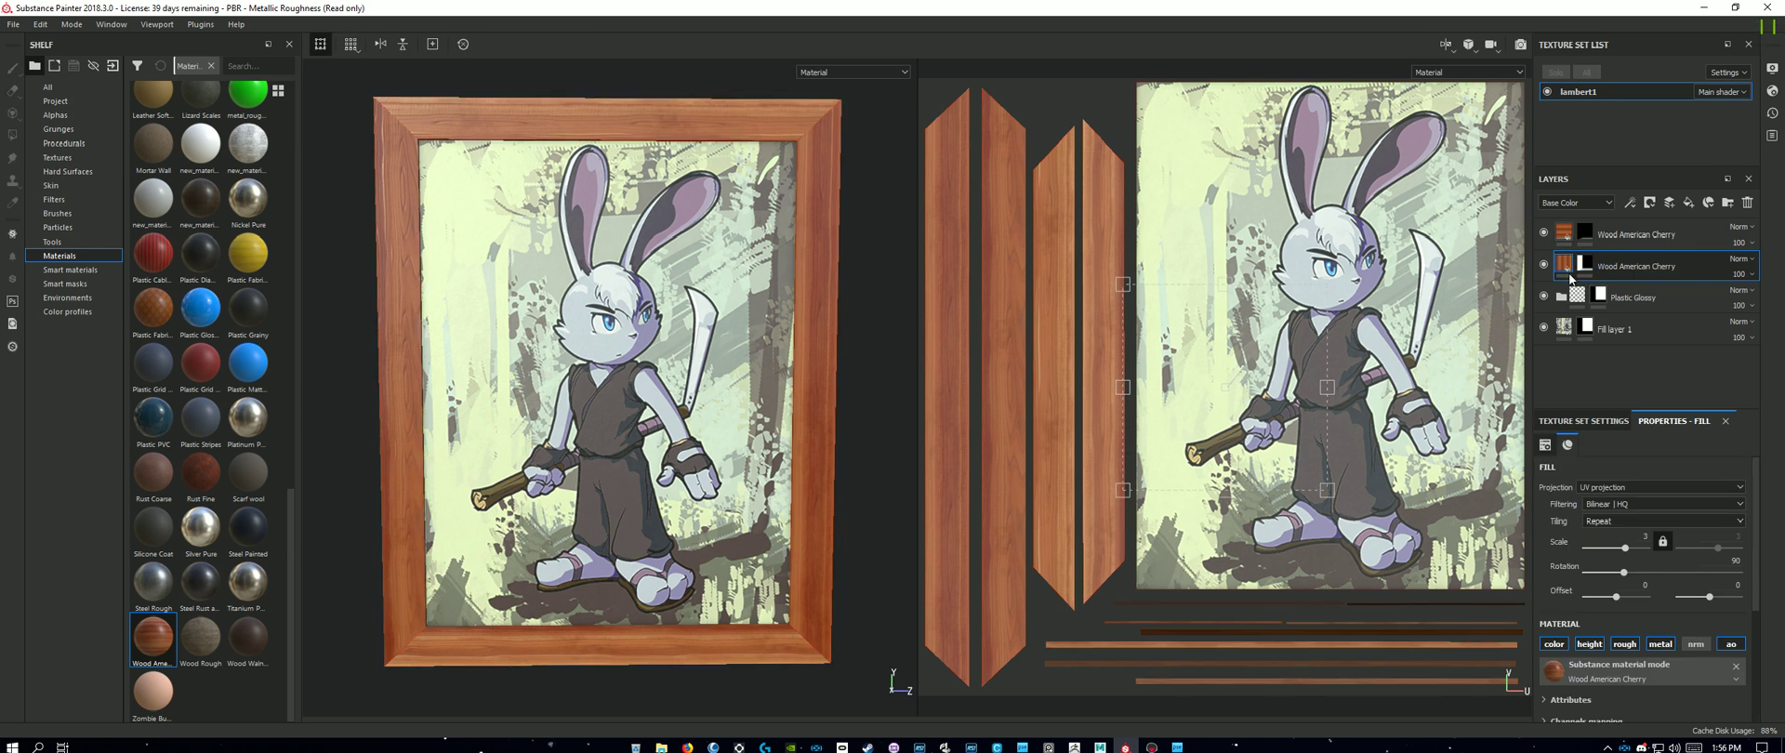
{"action": "scroll", "coordinate": [1609, 642], "scroll_direction": "down", "scroll_amount": 3}
{"action": "left_click", "coordinate": [1642, 608]}
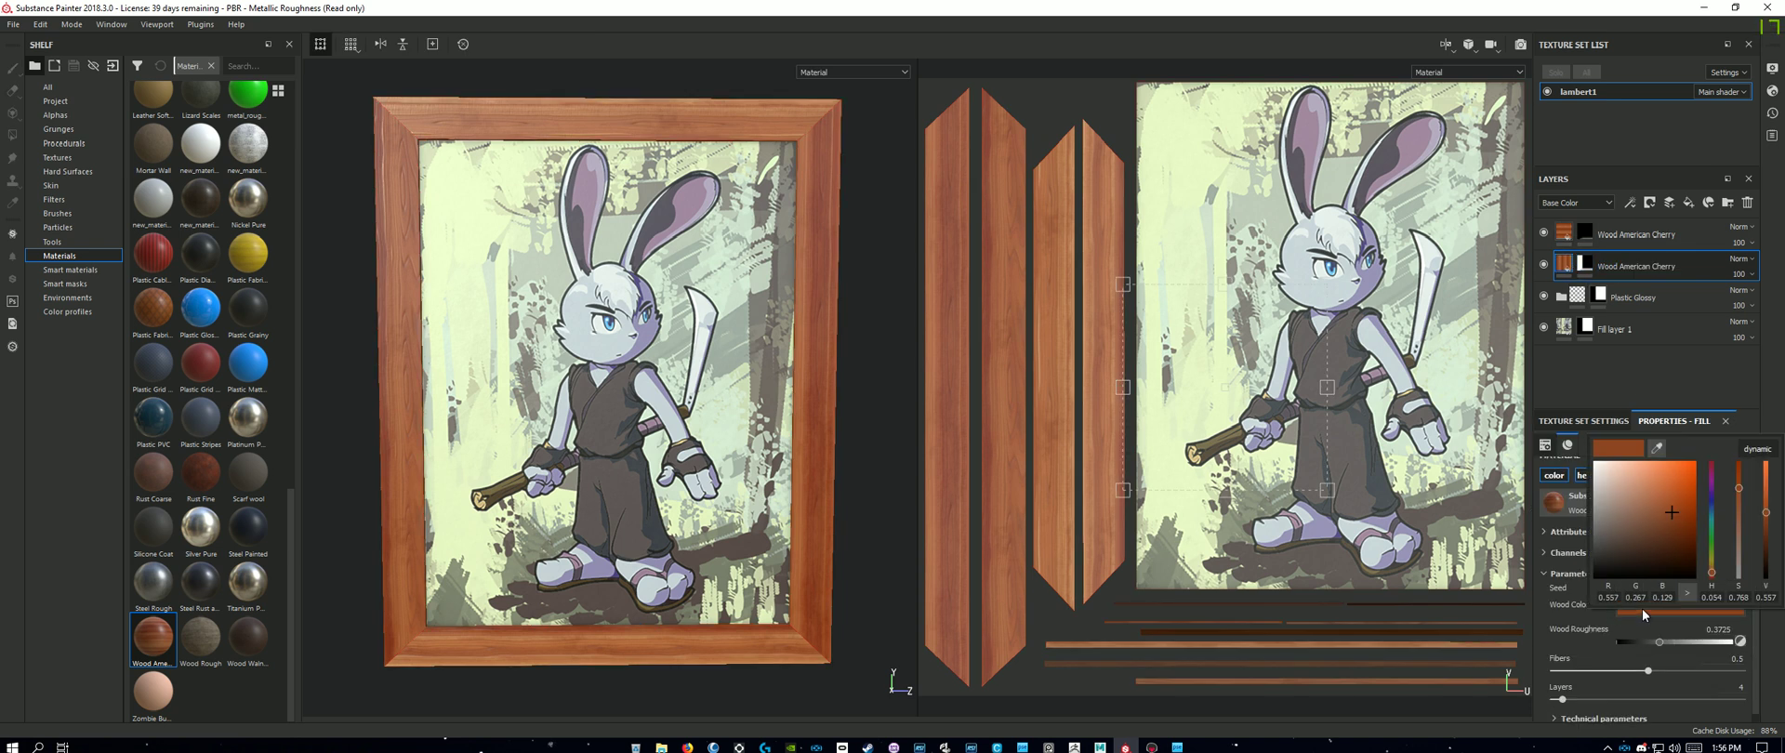
{"action": "left_click_drag", "start_coordinate": [1674, 511], "coordinate": [1674, 538]}
{"action": "left_click_drag", "start_coordinate": [800, 526], "coordinate": [662, 517], "text": "alt"}
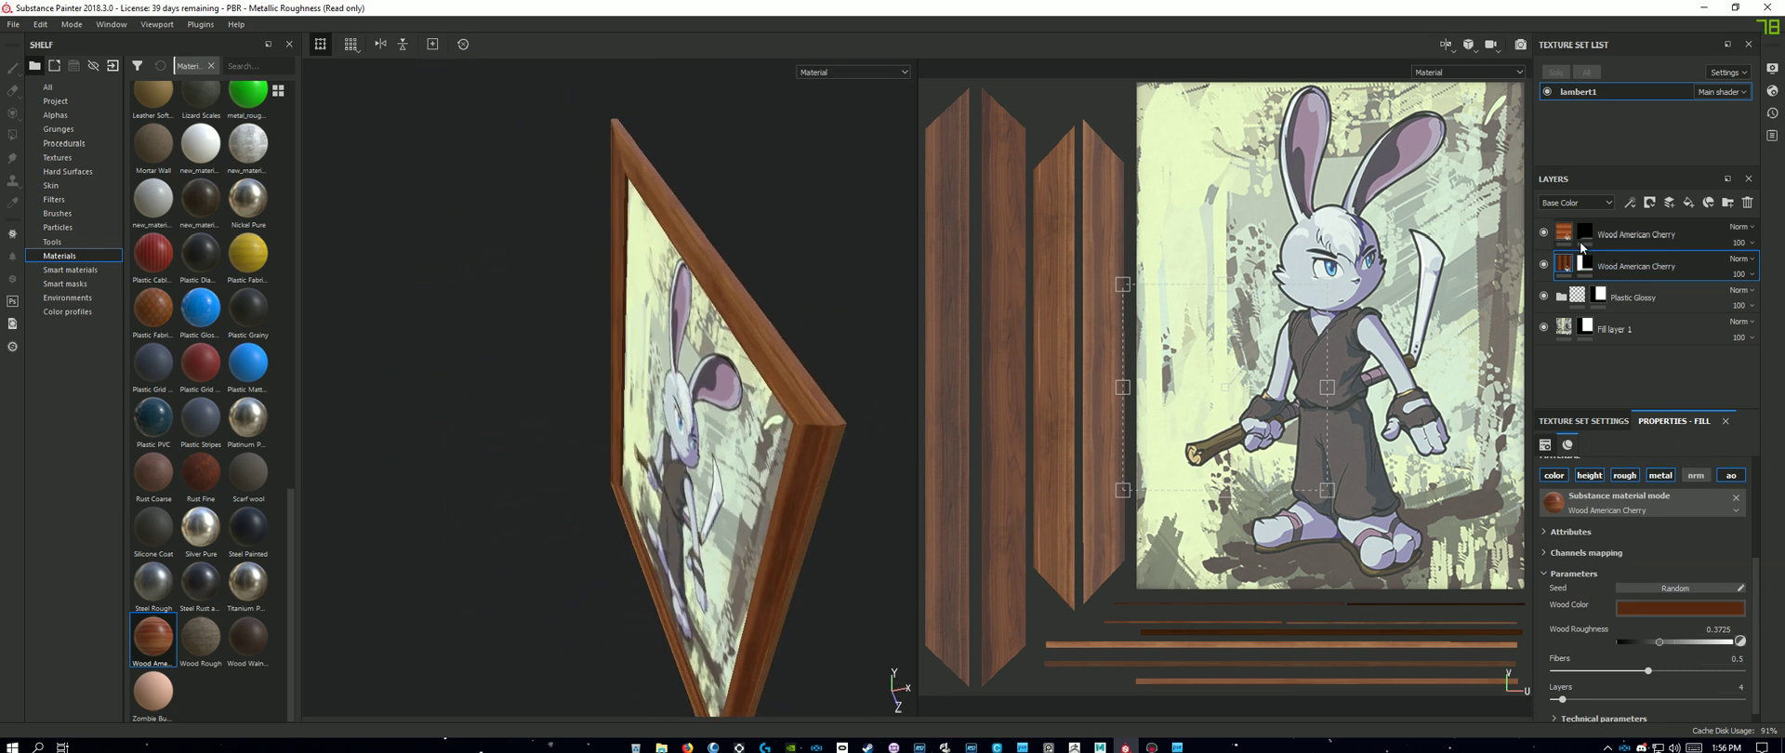
Step: Darken the upper Wood American Cherry fill's Wood Color to R 0.443, G 0.204, B 0.090 and check the frame from the side and front
{"action": "mouse_move", "coordinate": [1567, 236]}
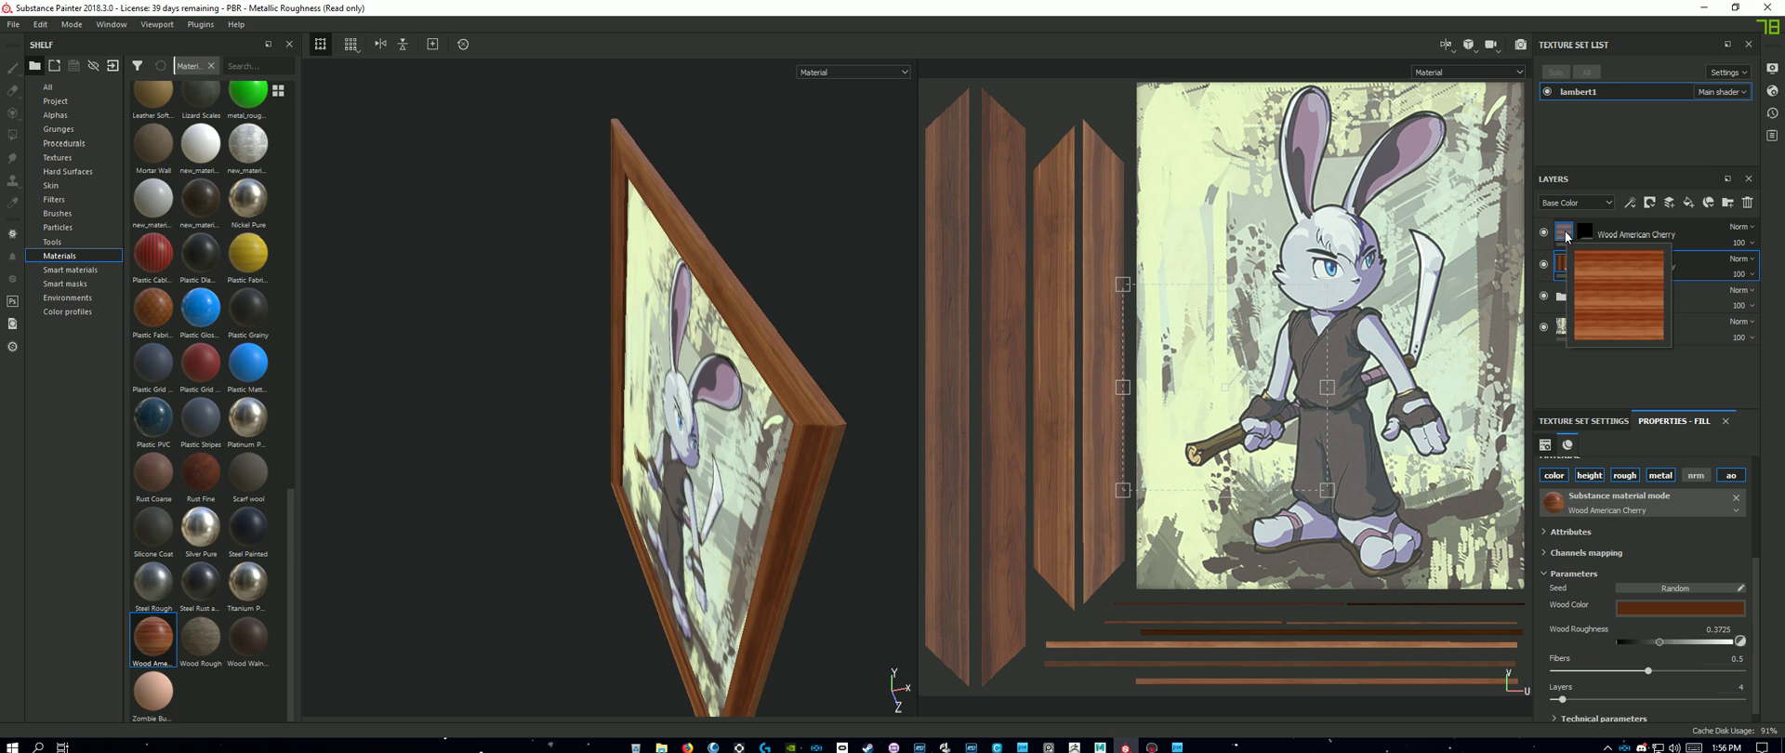
{"action": "left_click", "coordinate": [1657, 610]}
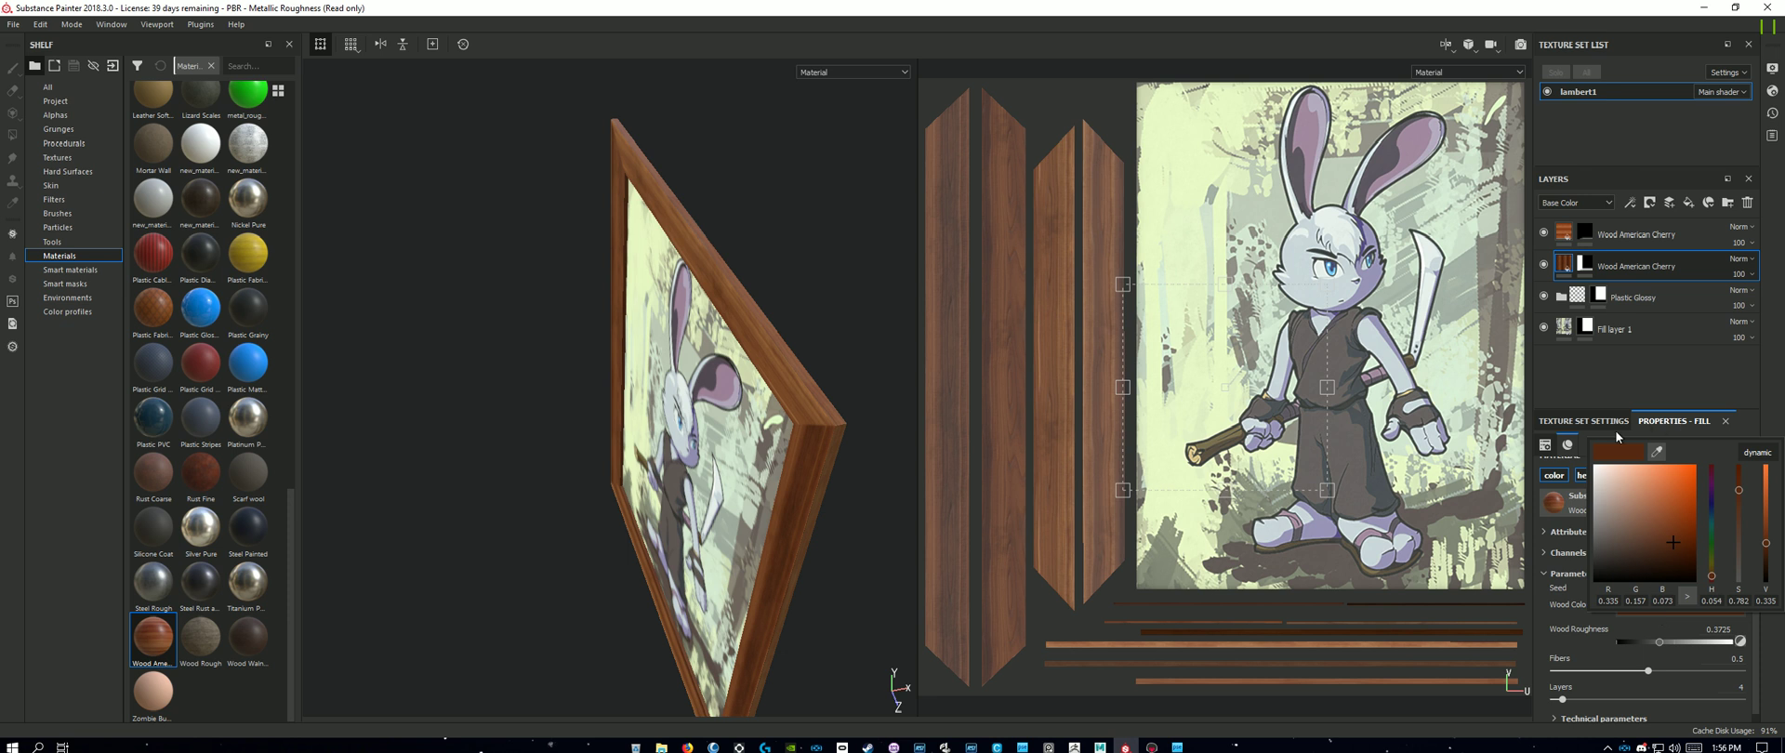
{"action": "left_click", "coordinate": [1631, 377]}
{"action": "left_click", "coordinate": [1564, 231]}
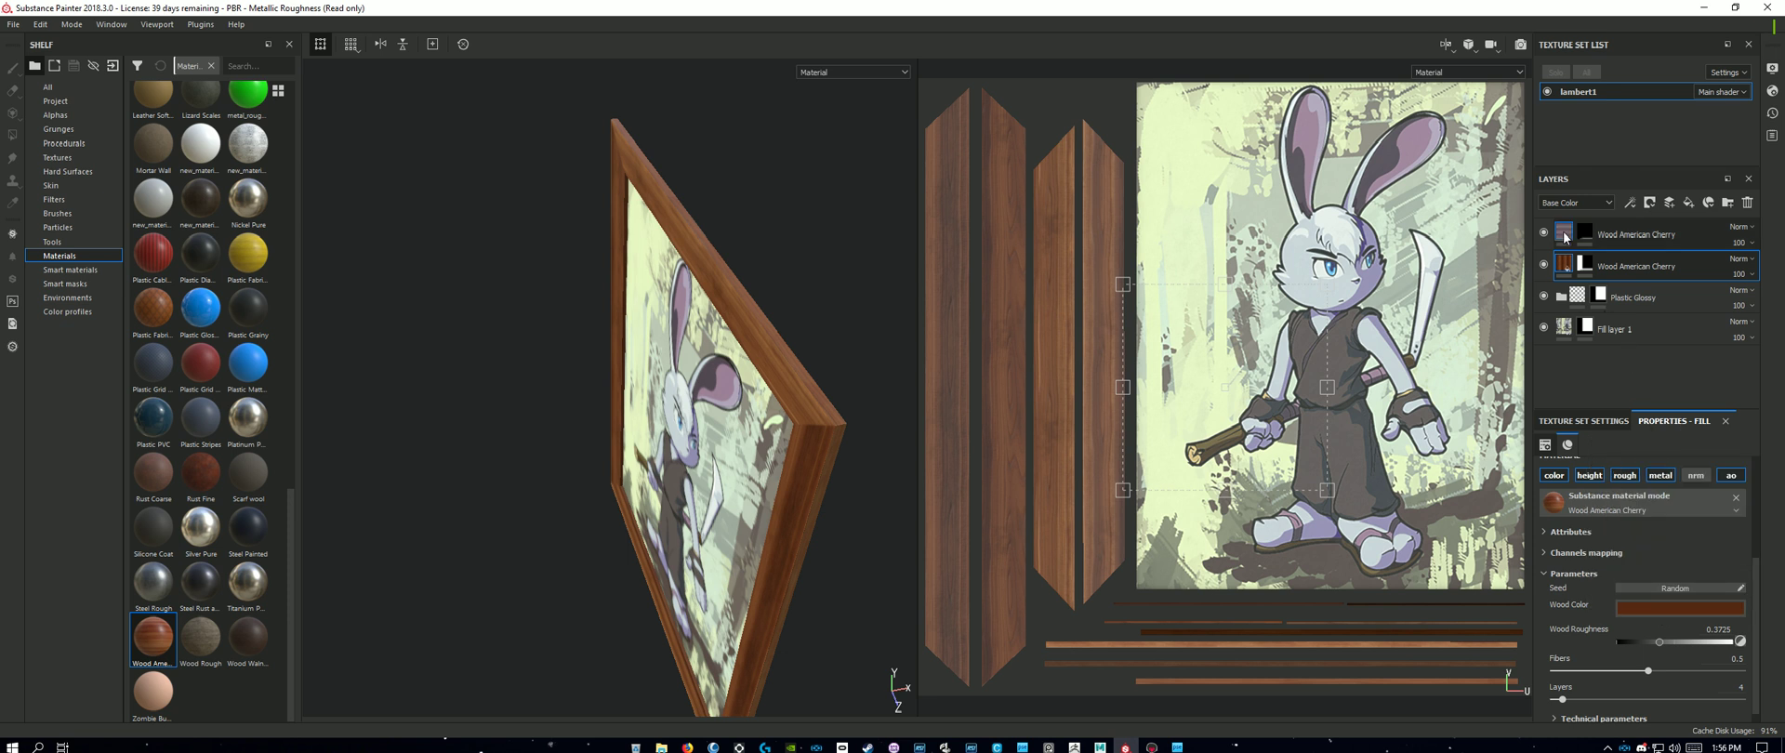
{"action": "left_click", "coordinate": [1669, 605]}
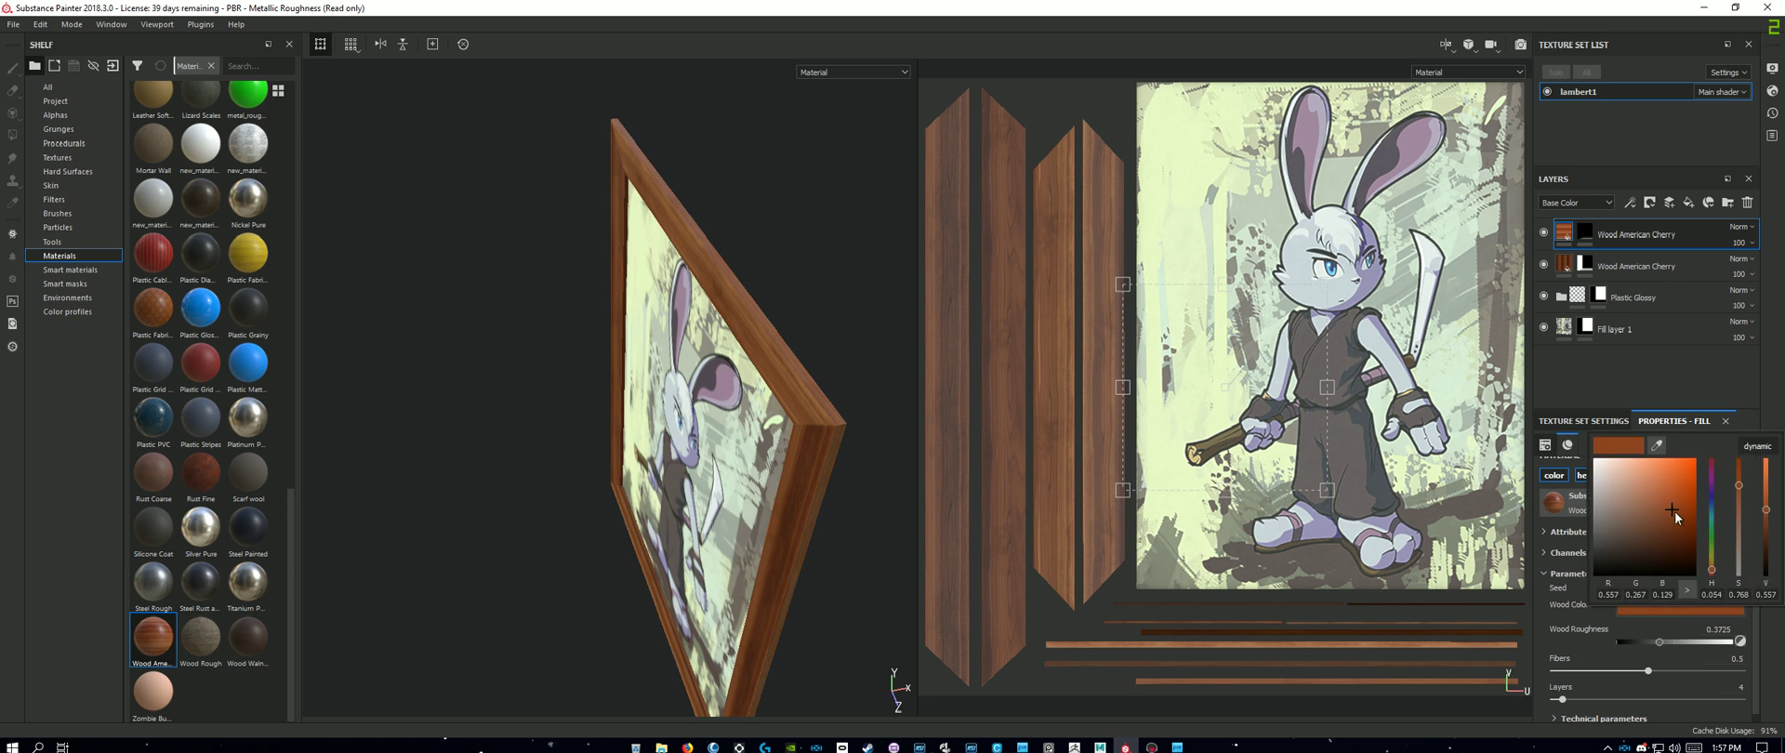
{"action": "left_click_drag", "start_coordinate": [1676, 510], "coordinate": [1675, 522]}
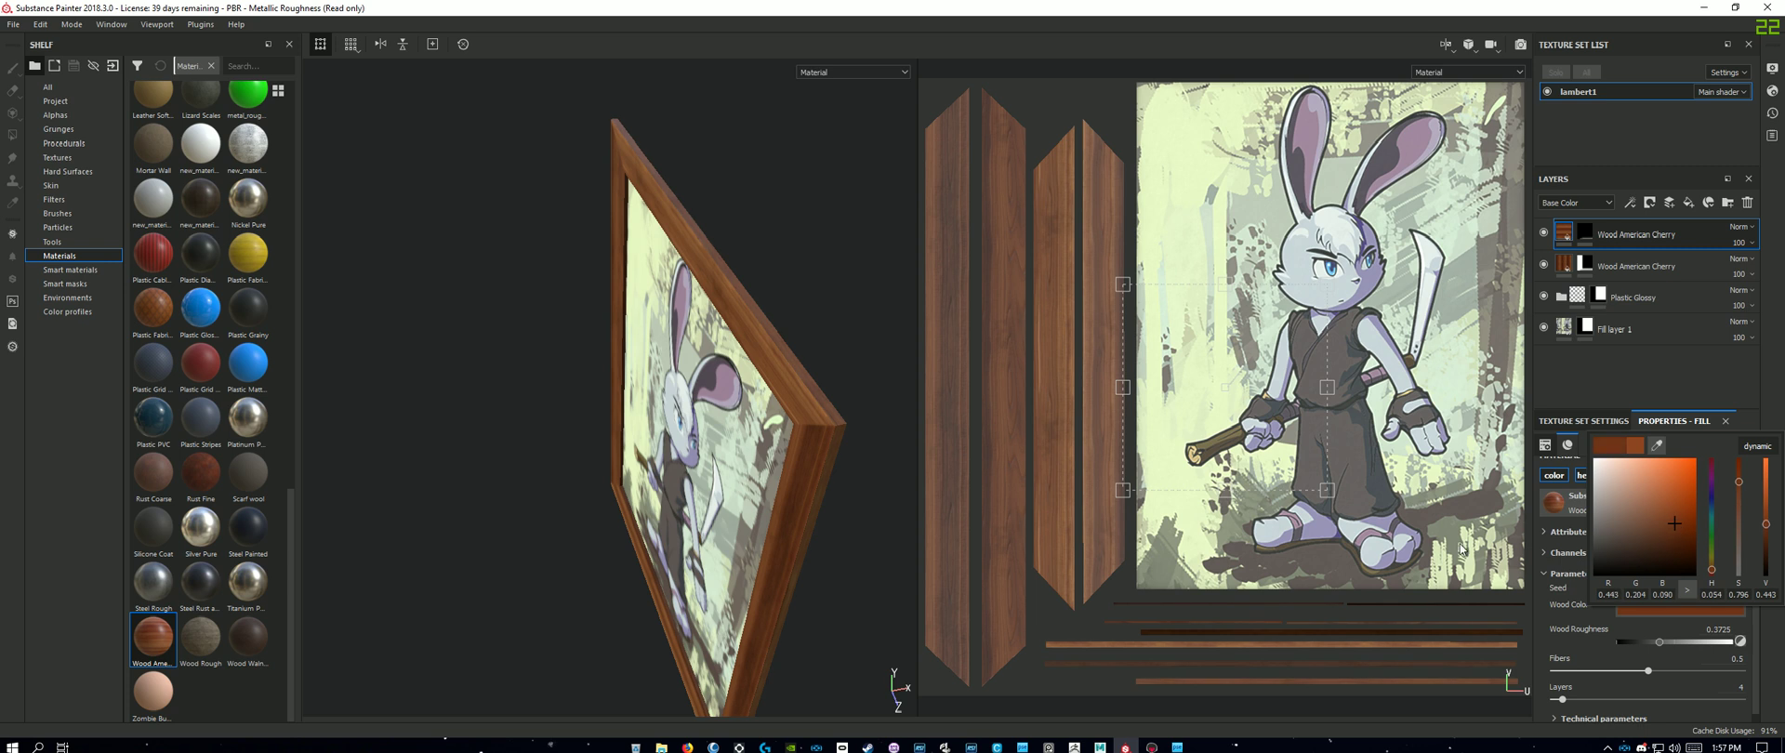
{"action": "left_click_drag", "start_coordinate": [848, 588], "coordinate": [806, 510], "text": "alt"}
{"action": "right_click_drag", "start_coordinate": [807, 502], "coordinate": [826, 493], "text": "shift"}
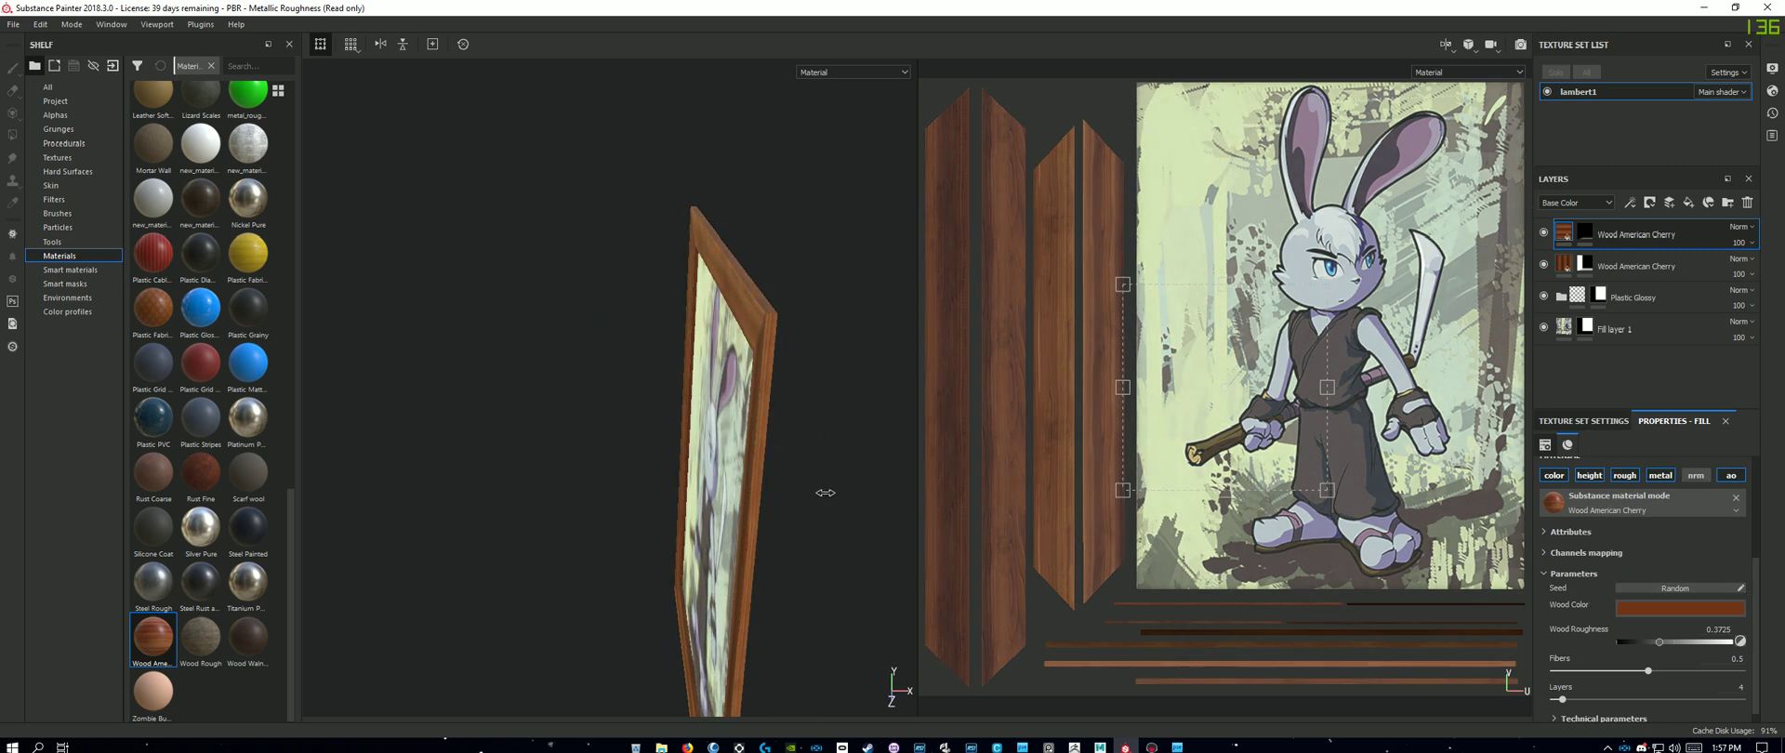
{"action": "left_click_drag", "start_coordinate": [817, 494], "coordinate": [967, 443], "text": "alt"}
{"action": "right_click_drag", "start_coordinate": [754, 442], "coordinate": [784, 547], "text": "alt"}
{"action": "middle_click_drag", "start_coordinate": [784, 546], "coordinate": [831, 386], "text": "alt"}
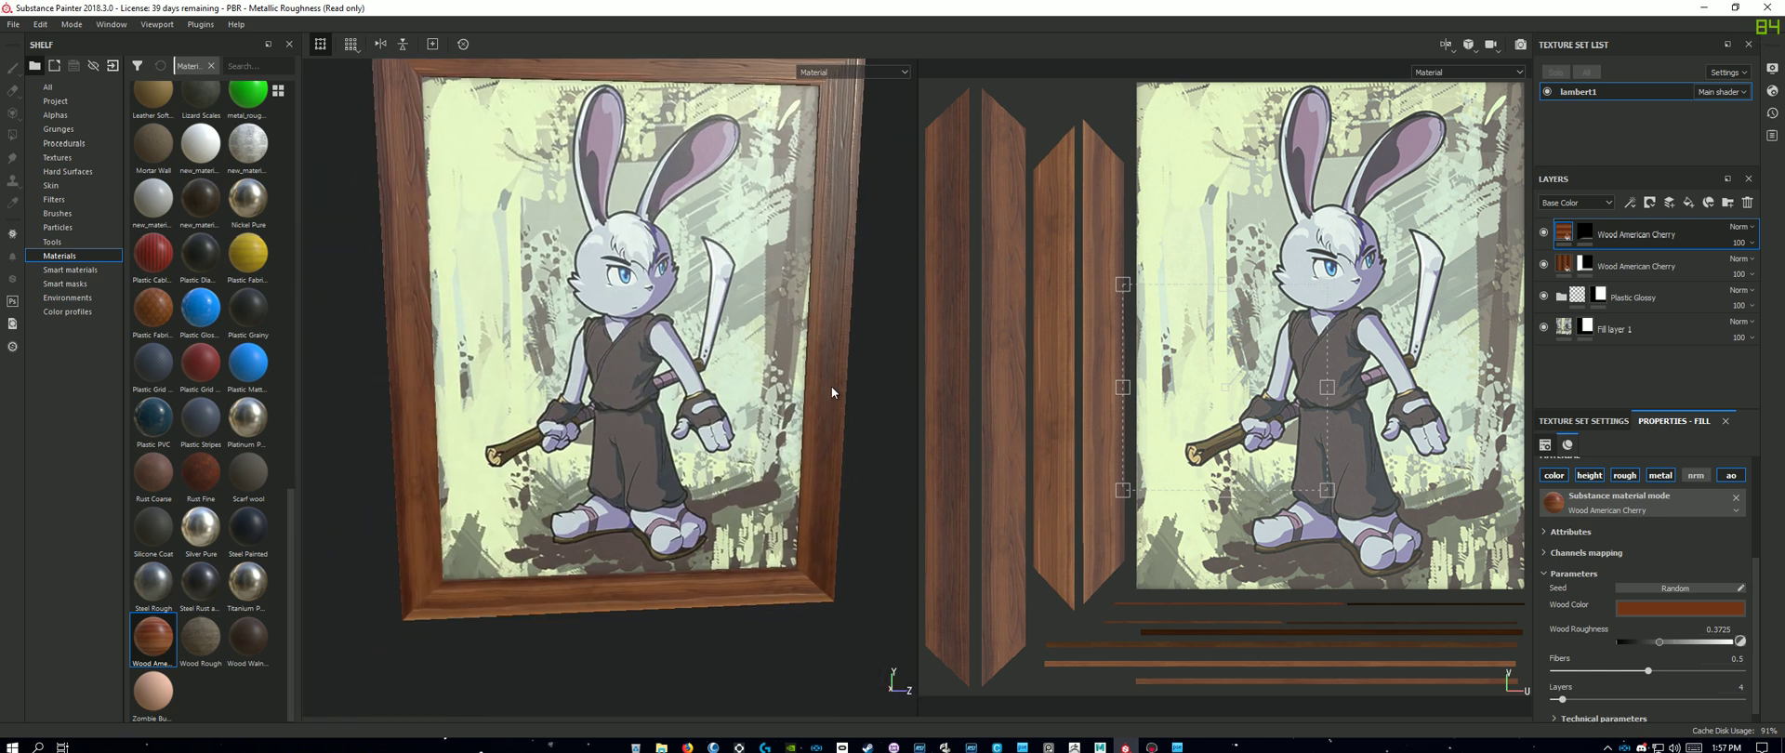
{"action": "left_click_drag", "start_coordinate": [742, 361], "coordinate": [800, 437], "text": "alt"}
{"action": "mouse_move", "coordinate": [756, 498]}
{"action": "left_mouse_down", "text": "alt"}
{"action": "mouse_move", "coordinate": [781, 484]}
{"action": "mouse_move", "coordinate": [746, 484]}
{"action": "left_mouse_up", "text": "alt"}
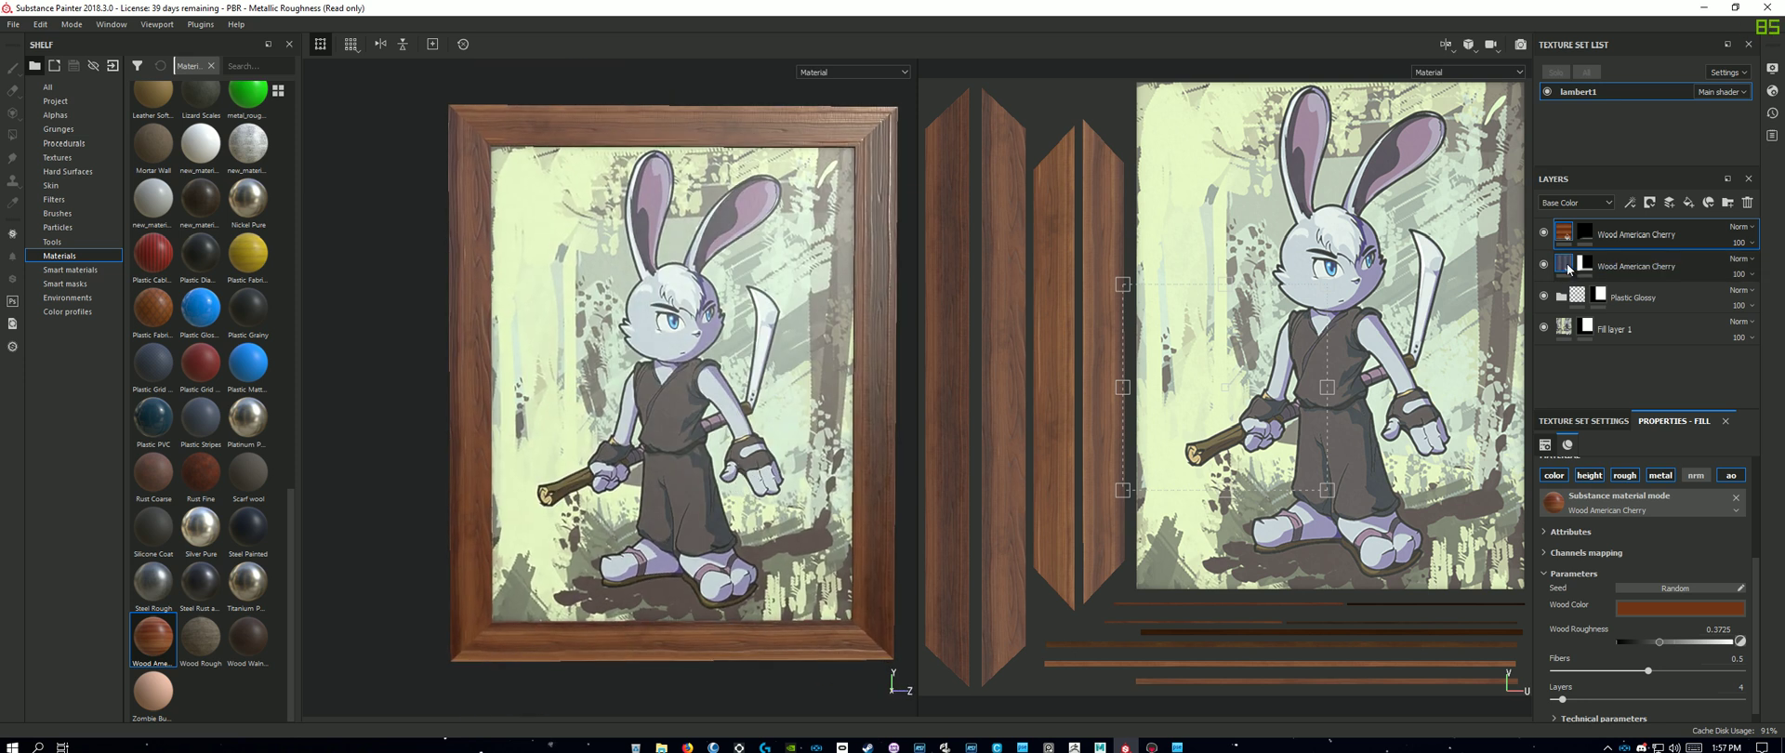
Step: Try a lower Fibers amount and a smaller UV scale on the lower Wood American Cherry layer, and undo the scale change
{"action": "left_click", "coordinate": [1629, 267]}
{"action": "scroll", "coordinate": [1649, 550], "scroll_direction": "down", "scroll_amount": 1}
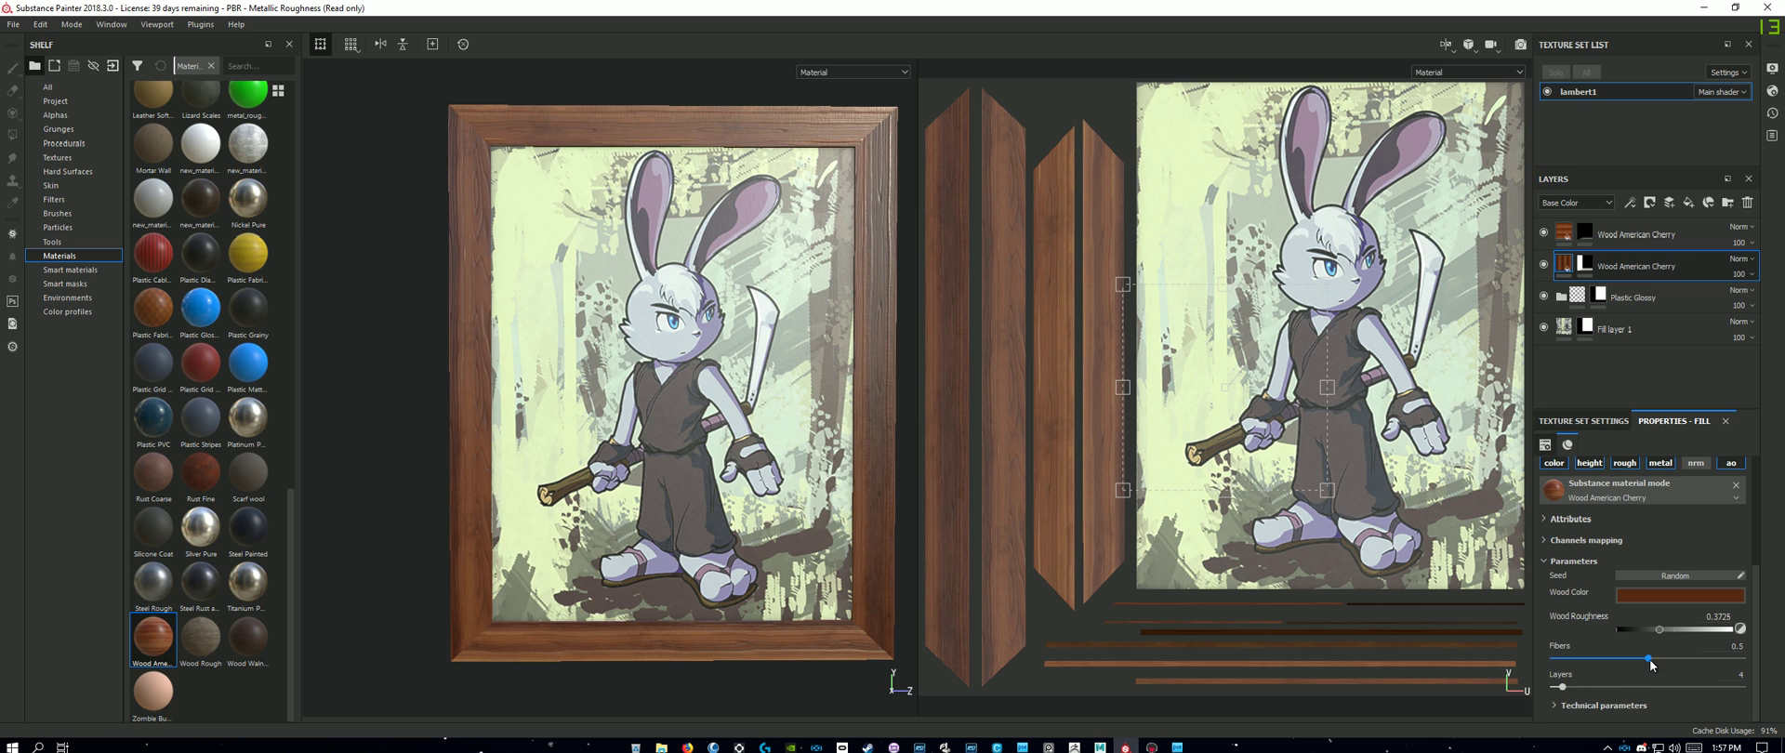
{"action": "mouse_move", "coordinate": [1651, 662]}
{"action": "left_mouse_down"}
{"action": "mouse_move", "coordinate": [1664, 666]}
{"action": "mouse_move", "coordinate": [1616, 680]}
{"action": "mouse_move", "coordinate": [1753, 683]}
{"action": "mouse_move", "coordinate": [1572, 682]}
{"action": "mouse_move", "coordinate": [1783, 686]}
{"action": "mouse_move", "coordinate": [1633, 690]}
{"action": "mouse_move", "coordinate": [1668, 671]}
{"action": "mouse_move", "coordinate": [1627, 671]}
{"action": "left_mouse_up"}
{"action": "scroll", "coordinate": [1648, 558], "scroll_direction": "up", "scroll_amount": 3}
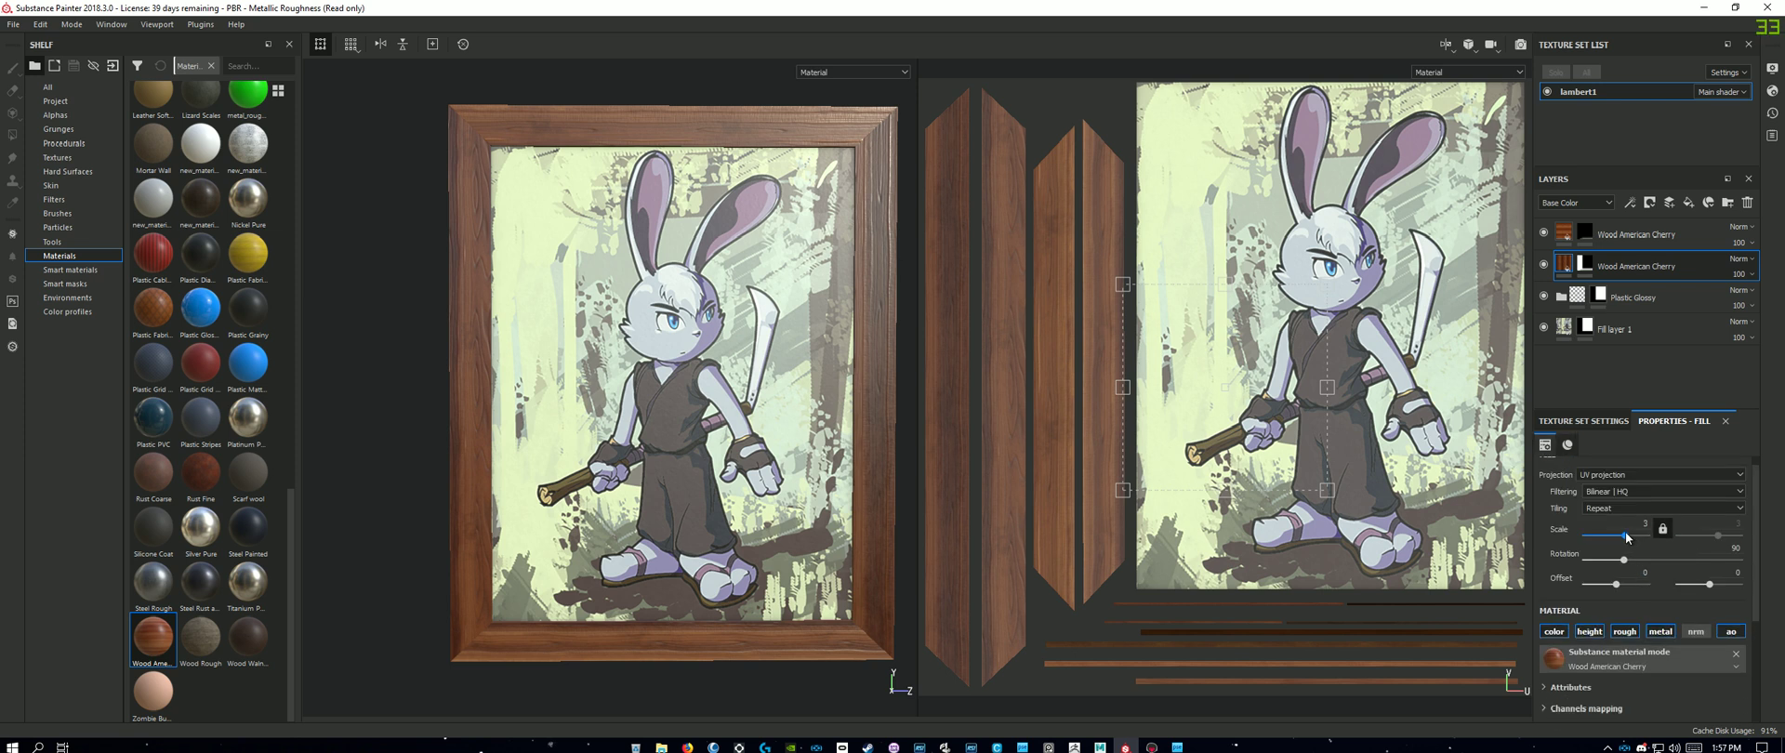
{"action": "left_click_drag", "start_coordinate": [1627, 537], "coordinate": [1619, 537]}
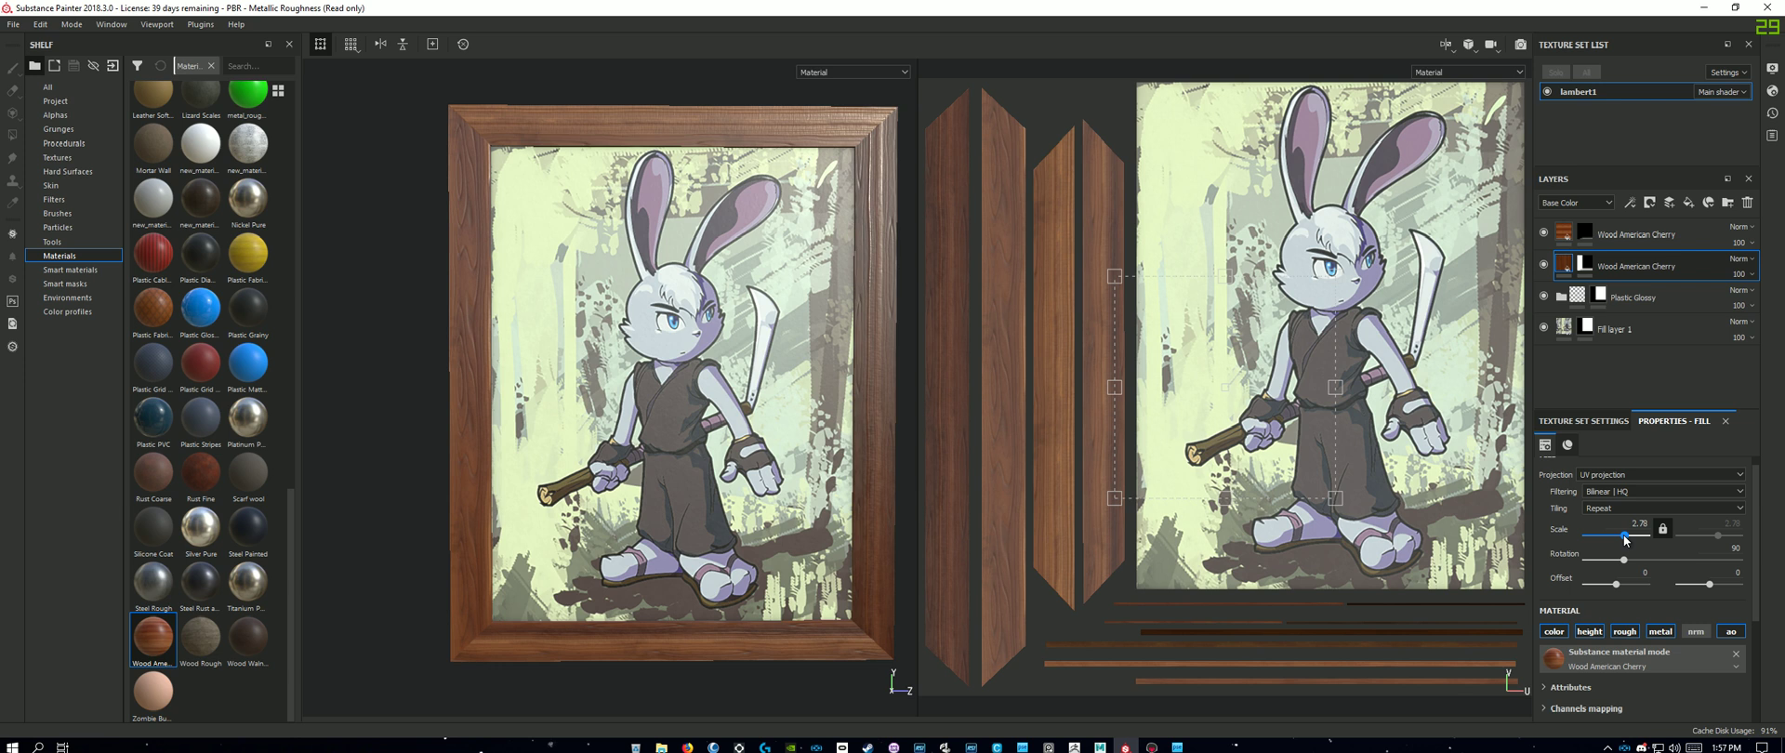
{"action": "left_click_drag", "start_coordinate": [1624, 537], "coordinate": [1711, 601]}
{"action": "key", "text": "ctrl+z"}
Step: Inspect the framed picture close up and from several angles, checking the glossy panel and the wood grain
{"action": "mouse_move", "coordinate": [820, 580]}
{"action": "left_mouse_down", "text": "alt"}
{"action": "mouse_move", "coordinate": [844, 532]}
{"action": "mouse_move", "coordinate": [754, 552]}
{"action": "mouse_move", "coordinate": [607, 547]}
{"action": "mouse_move", "coordinate": [518, 423]}
{"action": "mouse_move", "coordinate": [381, 508]}
{"action": "mouse_move", "coordinate": [874, 519]}
{"action": "mouse_move", "coordinate": [602, 527]}
{"action": "mouse_move", "coordinate": [825, 579]}
{"action": "left_mouse_up", "text": "alt"}
{"action": "right_click_drag", "start_coordinate": [825, 578], "coordinate": [723, 548], "text": "alt"}
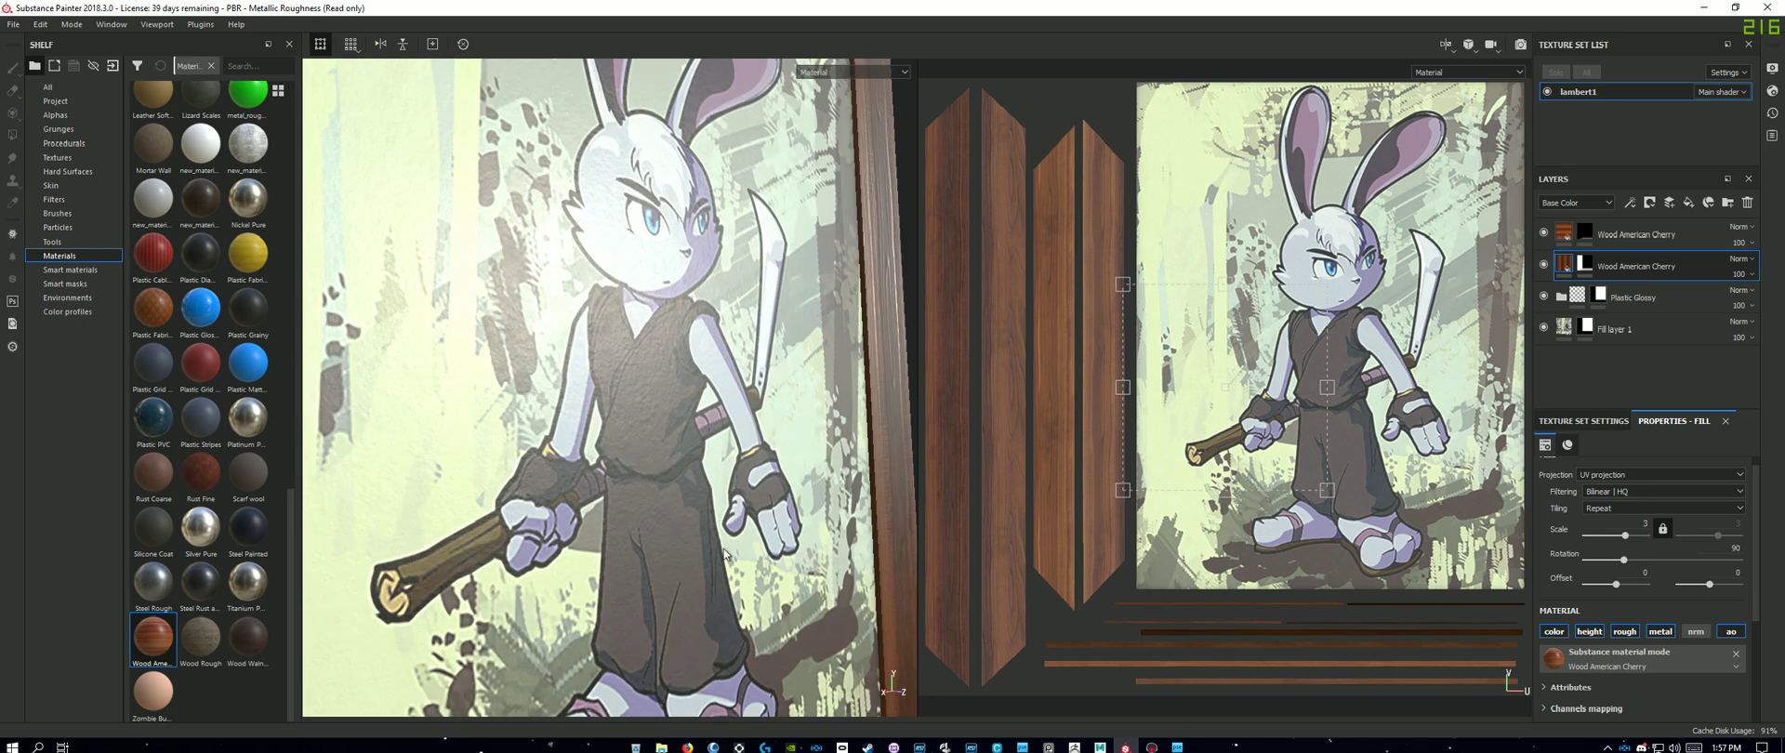
{"action": "left_click_drag", "start_coordinate": [723, 549], "coordinate": [777, 556], "text": "alt"}
{"action": "right_click_drag", "start_coordinate": [777, 556], "coordinate": [684, 474], "text": "alt"}
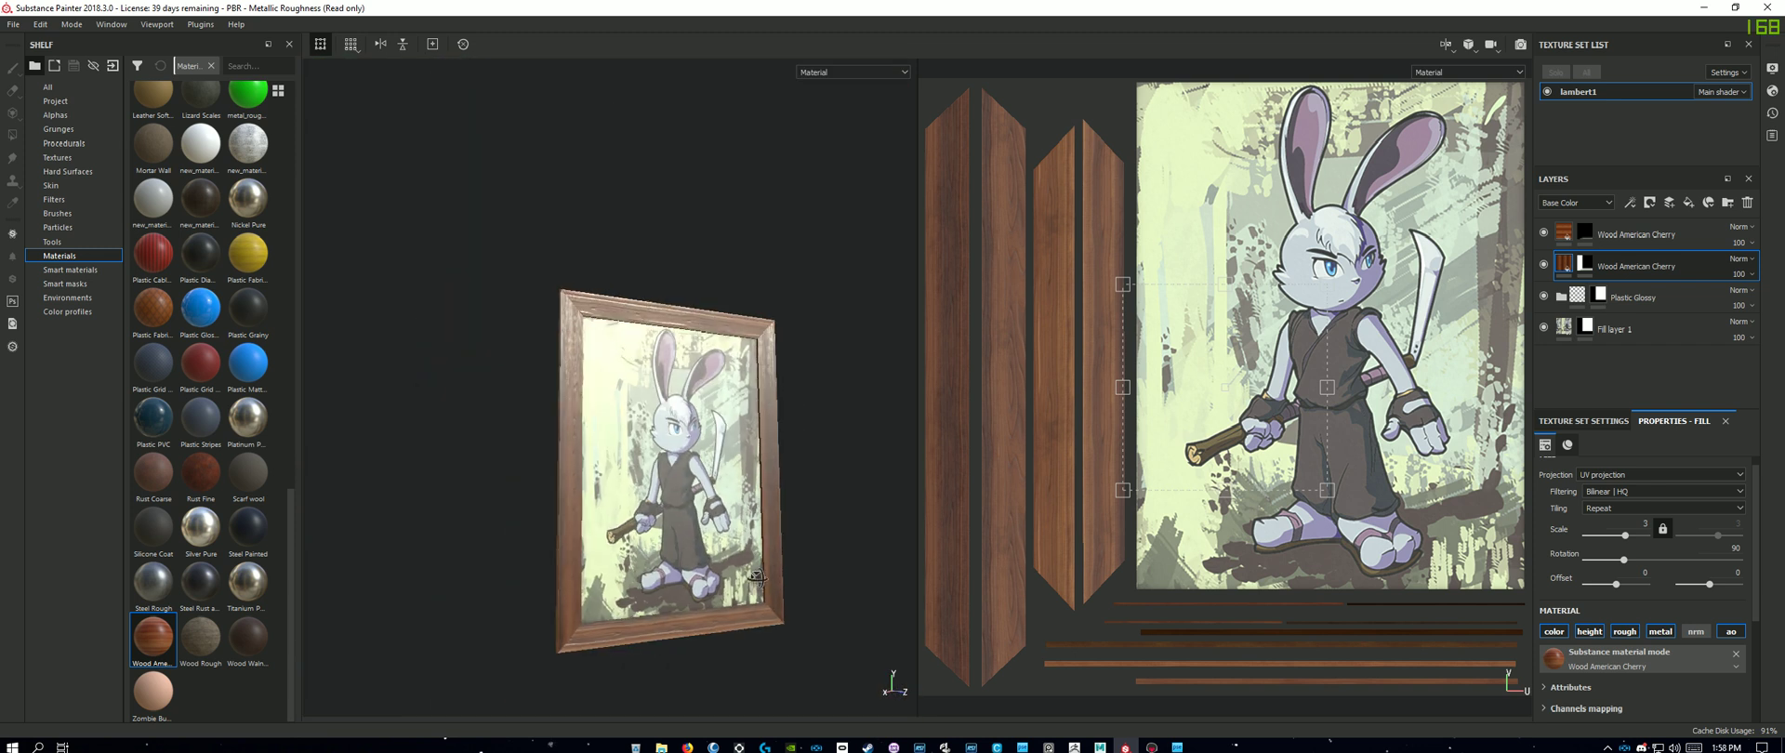
{"action": "left_click_drag", "start_coordinate": [684, 475], "coordinate": [733, 578], "text": "alt"}
{"action": "key", "text": "f"}
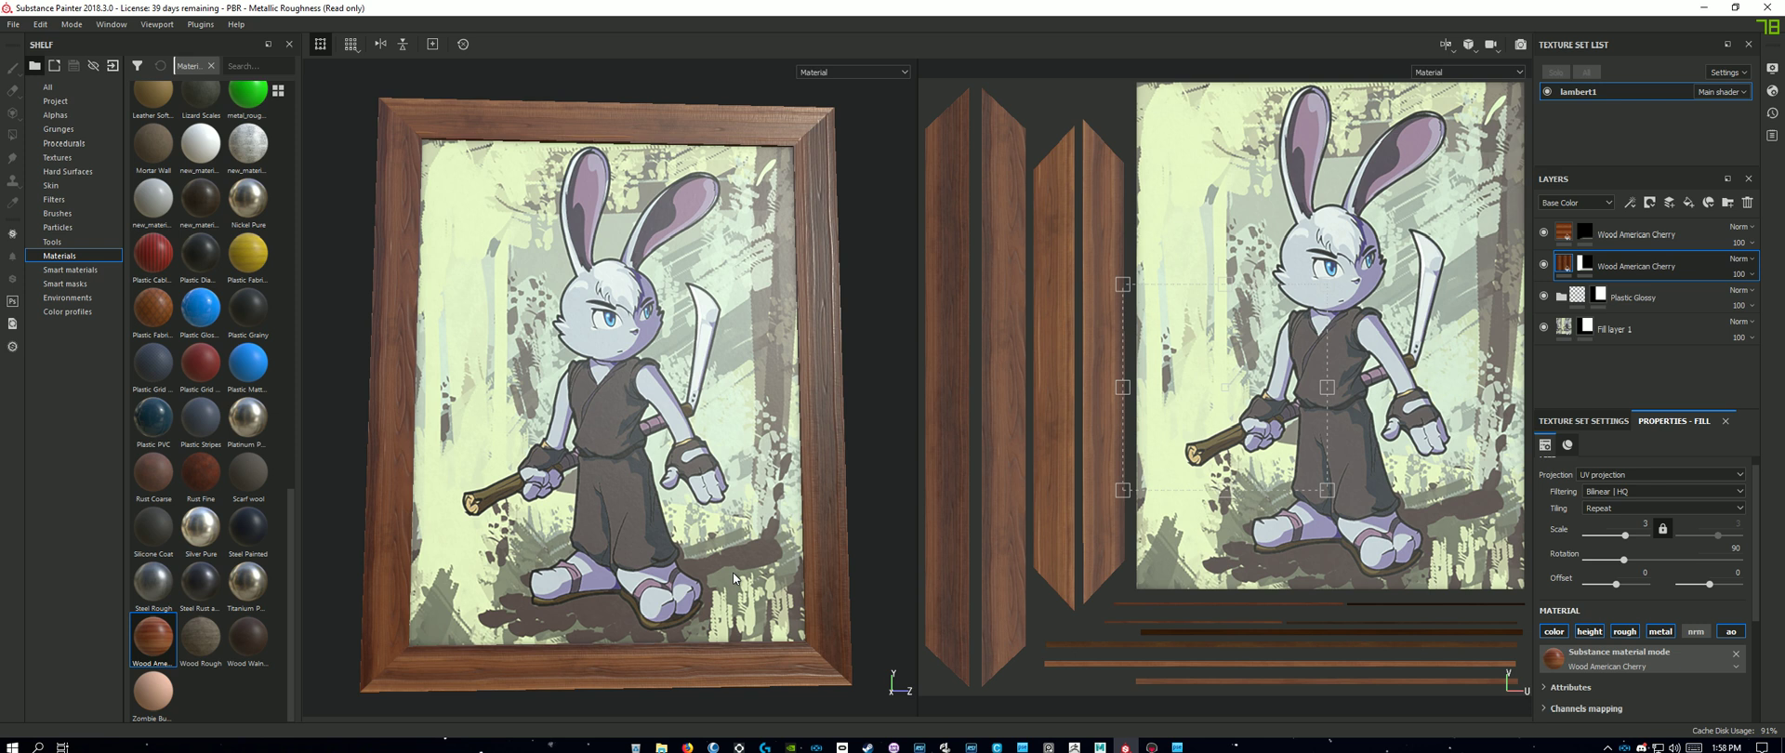
{"action": "left_click_drag", "start_coordinate": [744, 561], "coordinate": [723, 530], "text": "alt"}
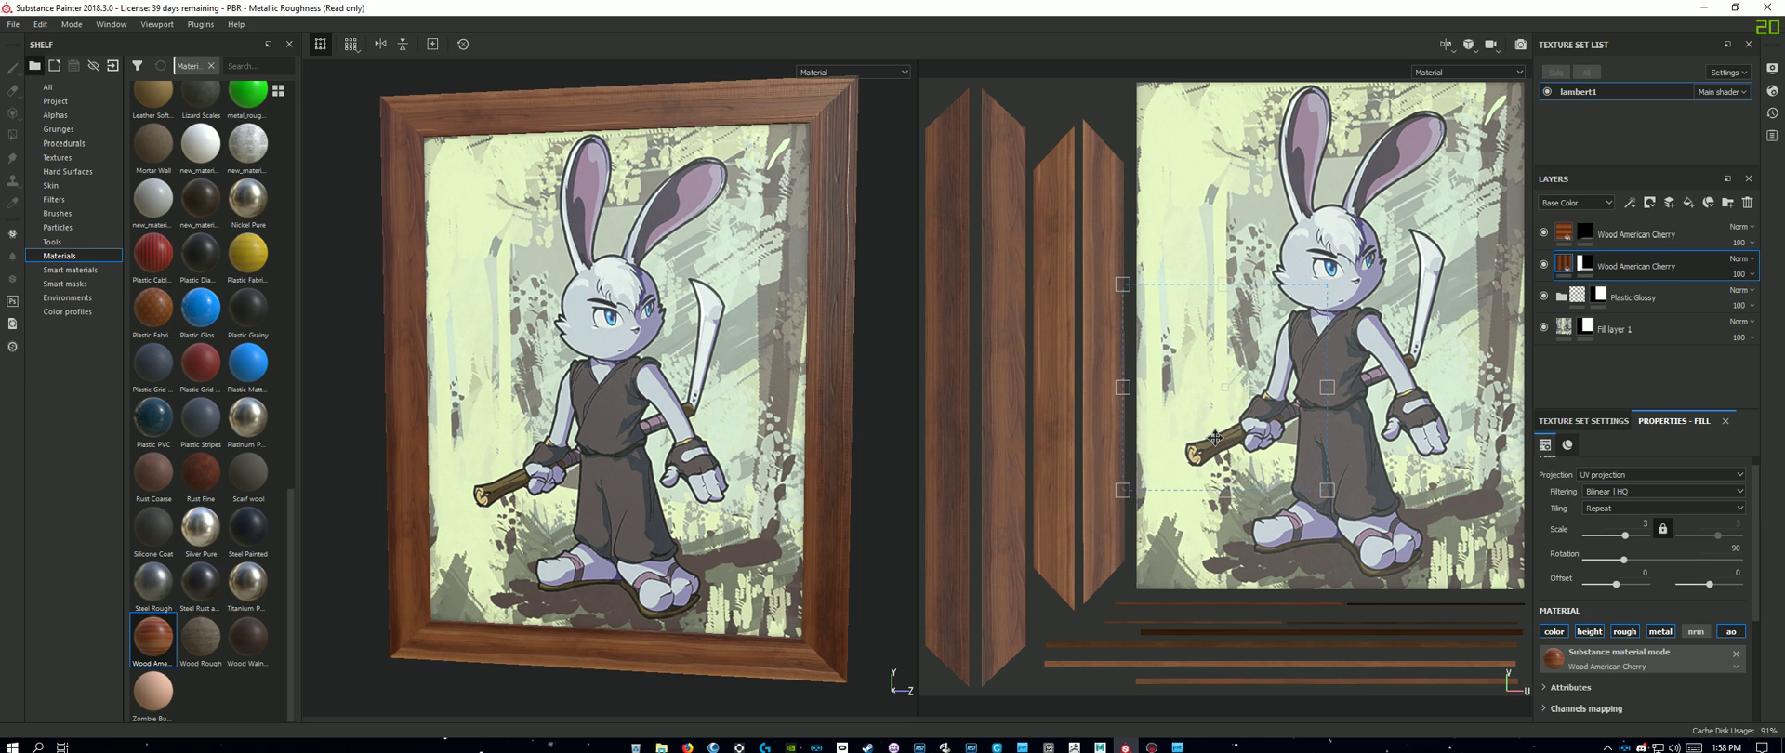
Step: Try shifting the lower wood layer's UV projection diagonally over the texture layout and undo the move
{"action": "scroll", "coordinate": [1214, 433], "scroll_direction": "down", "scroll_amount": 3}
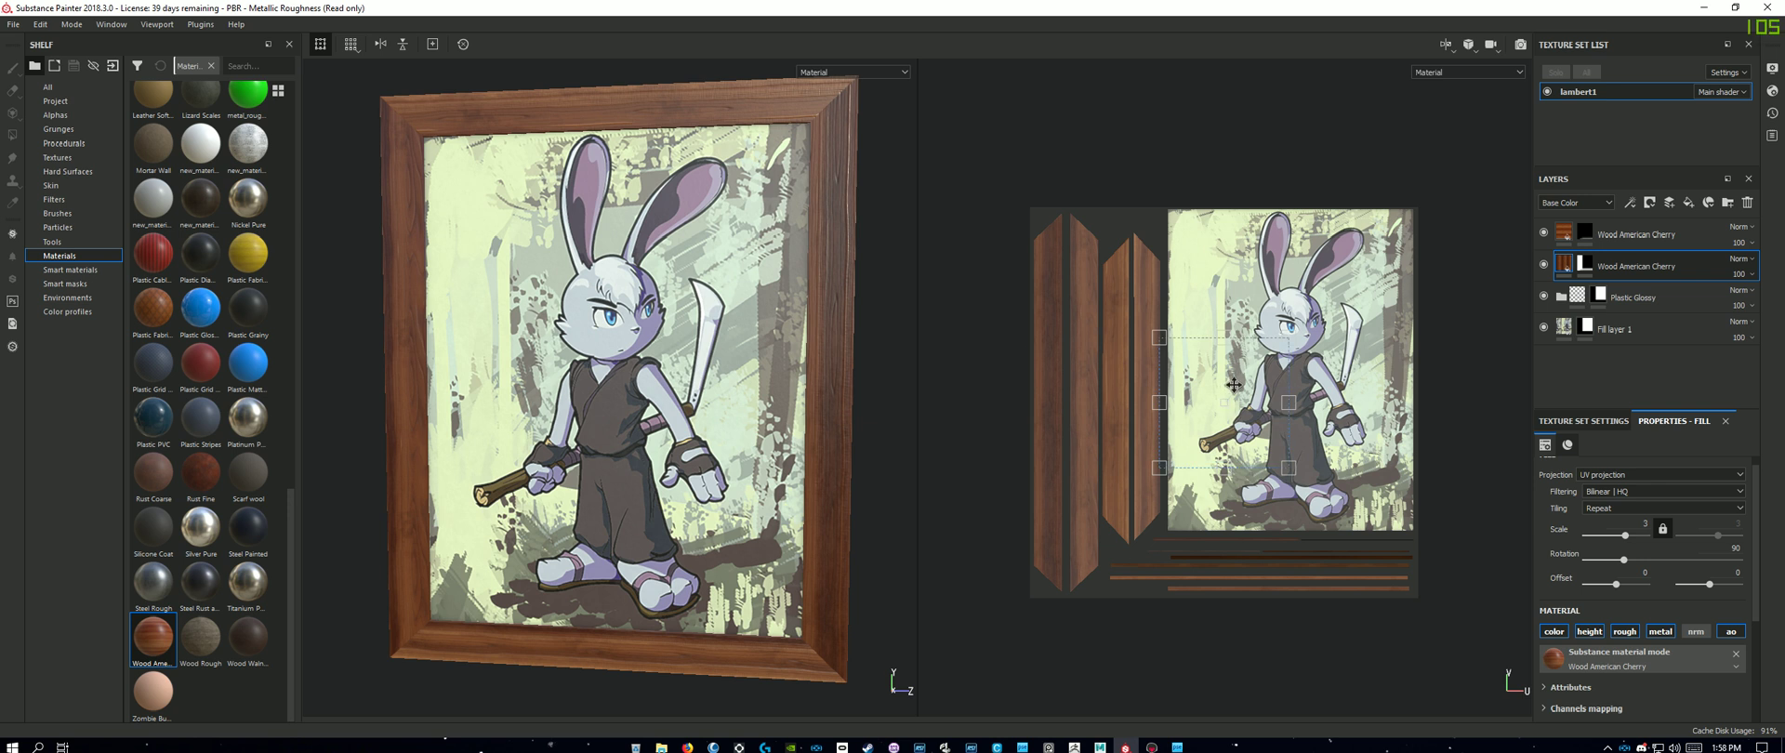
{"action": "left_click_drag", "start_coordinate": [1232, 379], "coordinate": [1283, 347]}
{"action": "key", "text": "ctrl+z"}
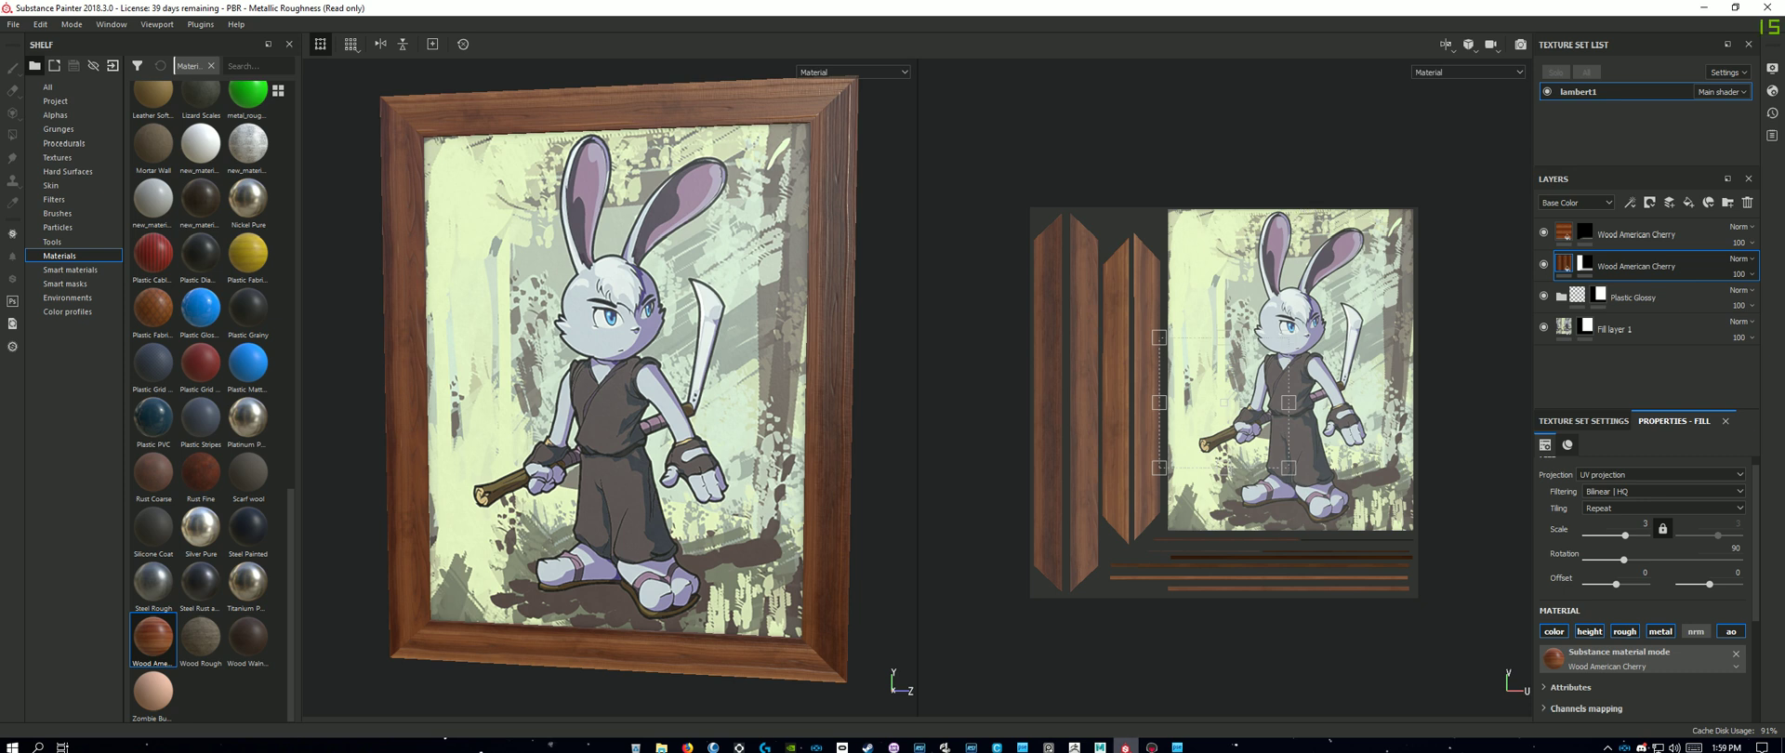
Step: Switch to Maya, try shortening the picture frame to a Scale Y of about 3.99, and undo the scaling
{"action": "key", "text": "alt+Tab"}
{"action": "left_click_drag", "start_coordinate": [1206, 476], "coordinate": [1247, 459], "text": "alt"}
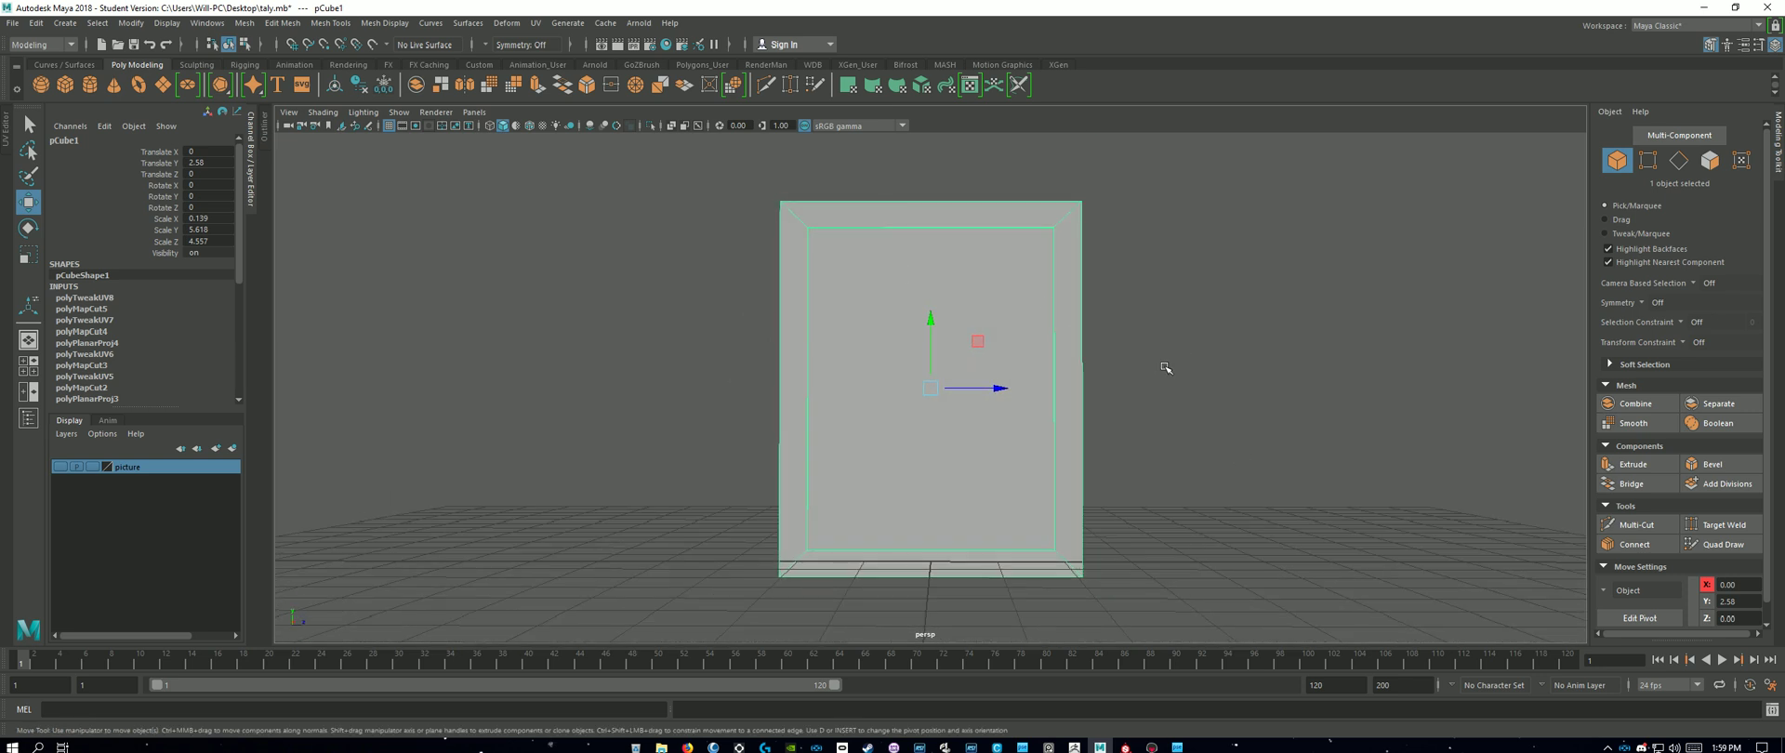
{"action": "key", "text": "e"}
{"action": "key", "text": "r"}
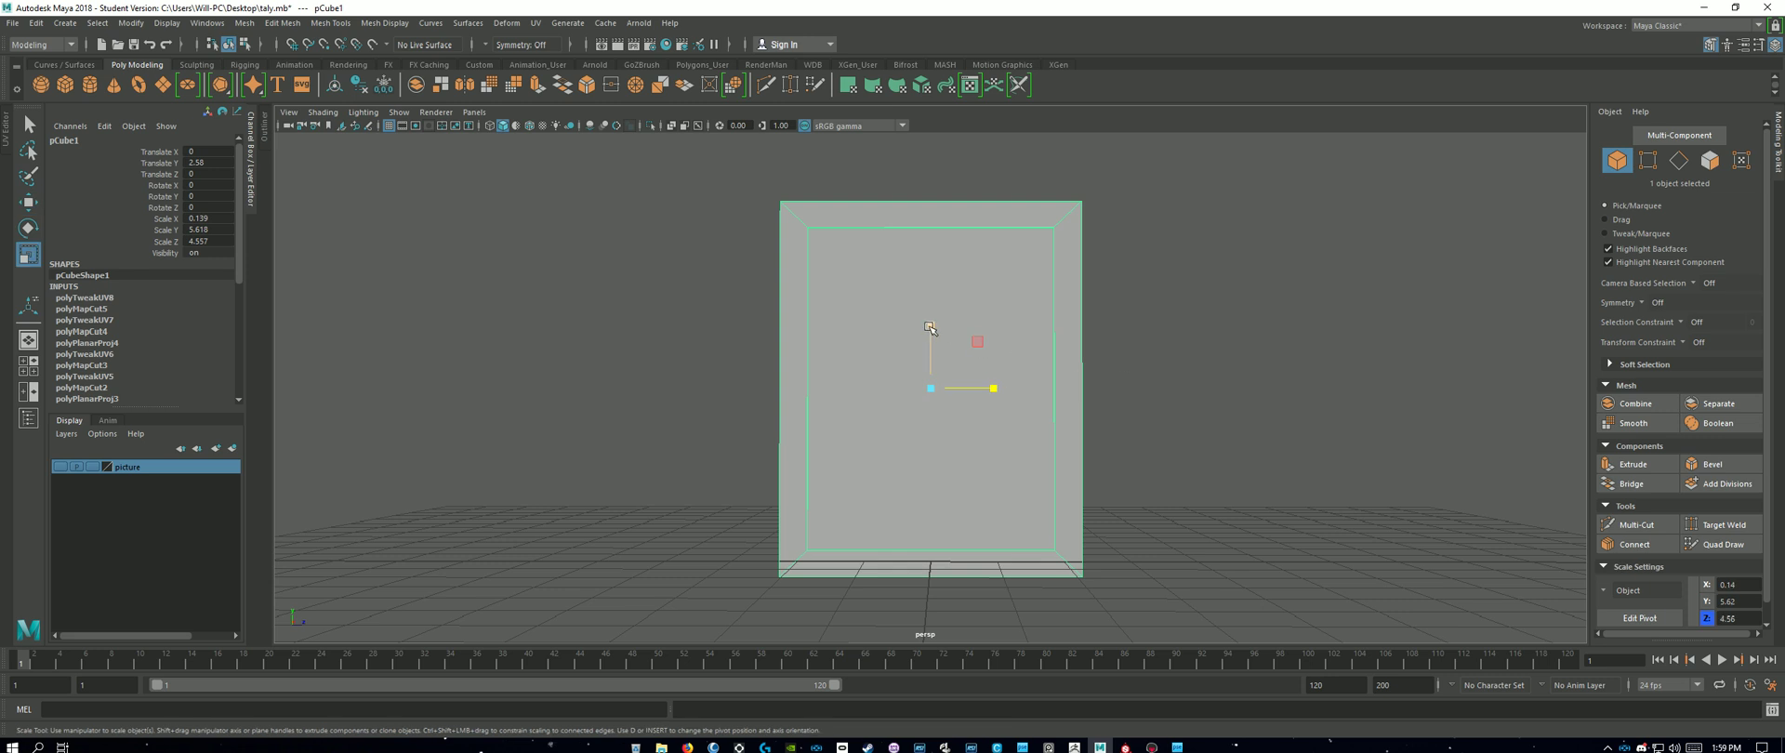
{"action": "left_click_drag", "start_coordinate": [932, 331], "coordinate": [934, 348]}
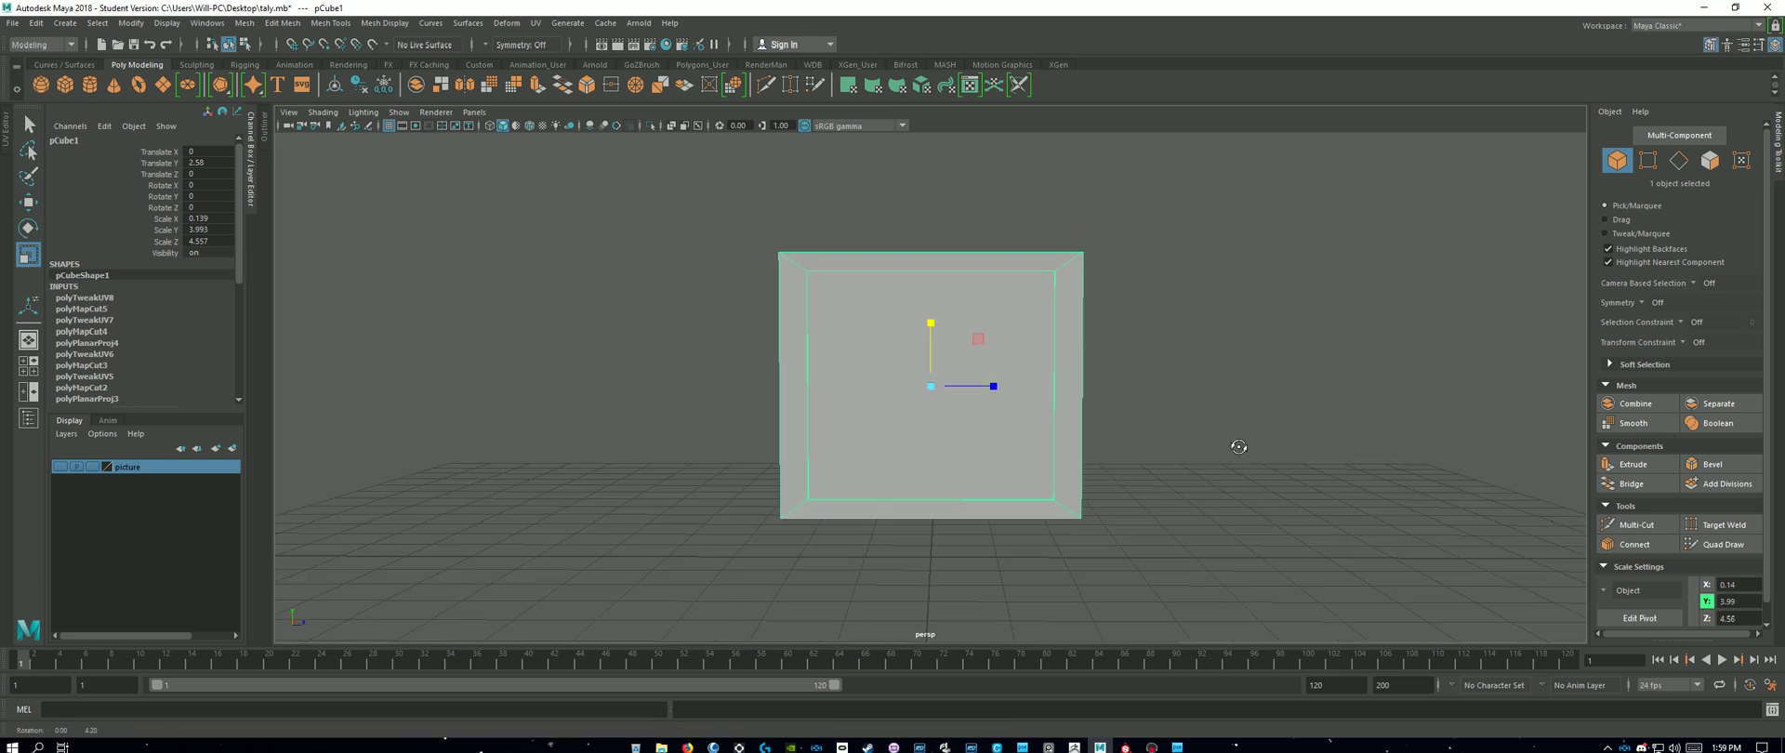
{"action": "left_click_drag", "start_coordinate": [1236, 446], "coordinate": [1208, 436], "text": "alt"}
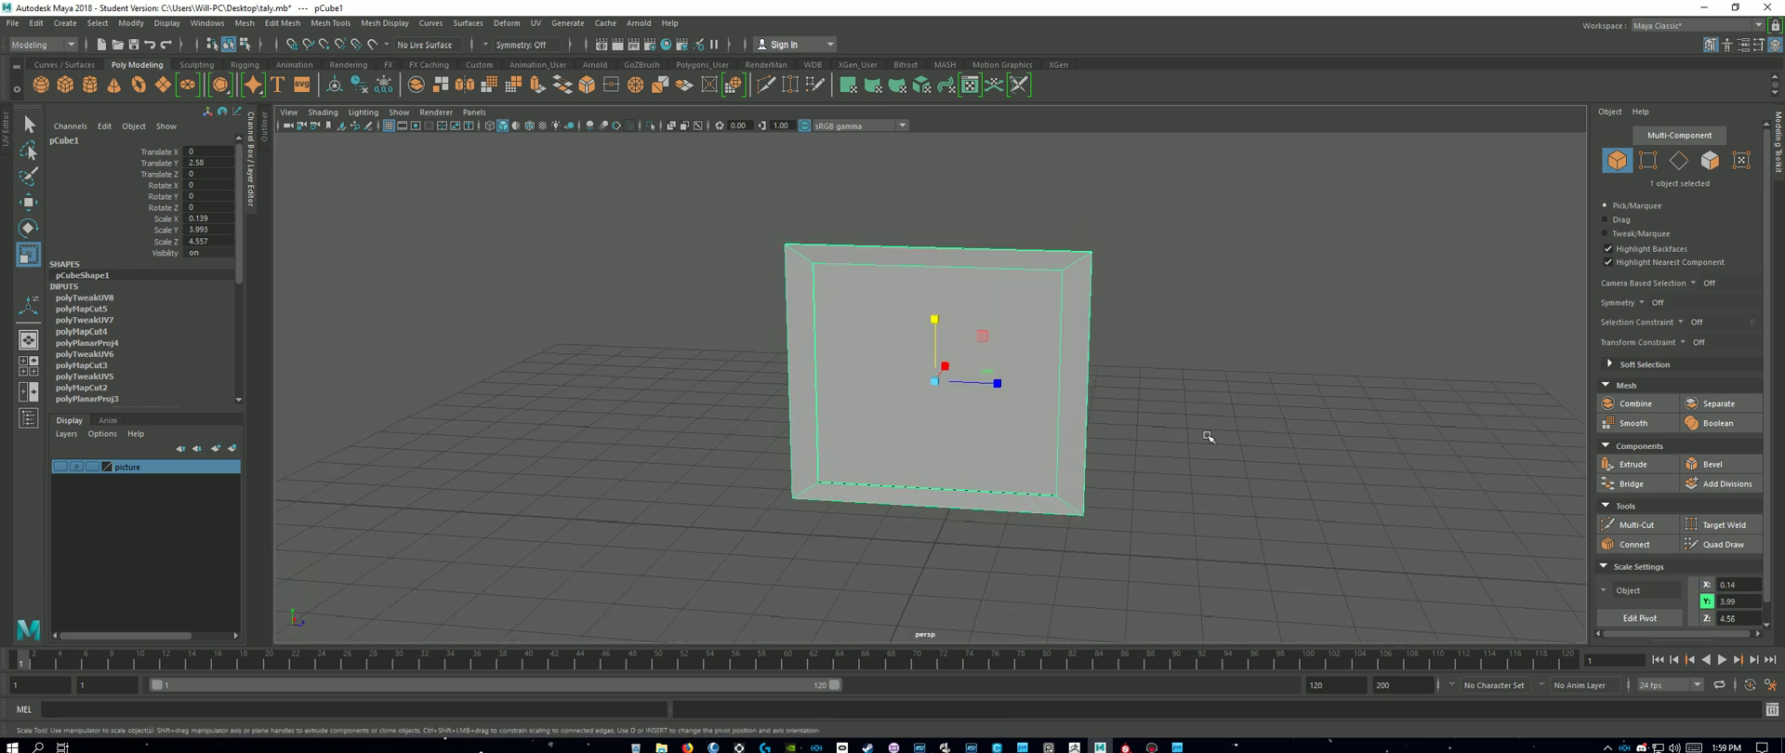
{"action": "key", "text": "ctrl+z"}
Step: Try scaling the frame's height in Maya to a Scale Y of about 4.63, undo it, and return to Substance Painter
{"action": "left_click_drag", "start_coordinate": [1117, 493], "coordinate": [1196, 489], "text": "alt"}
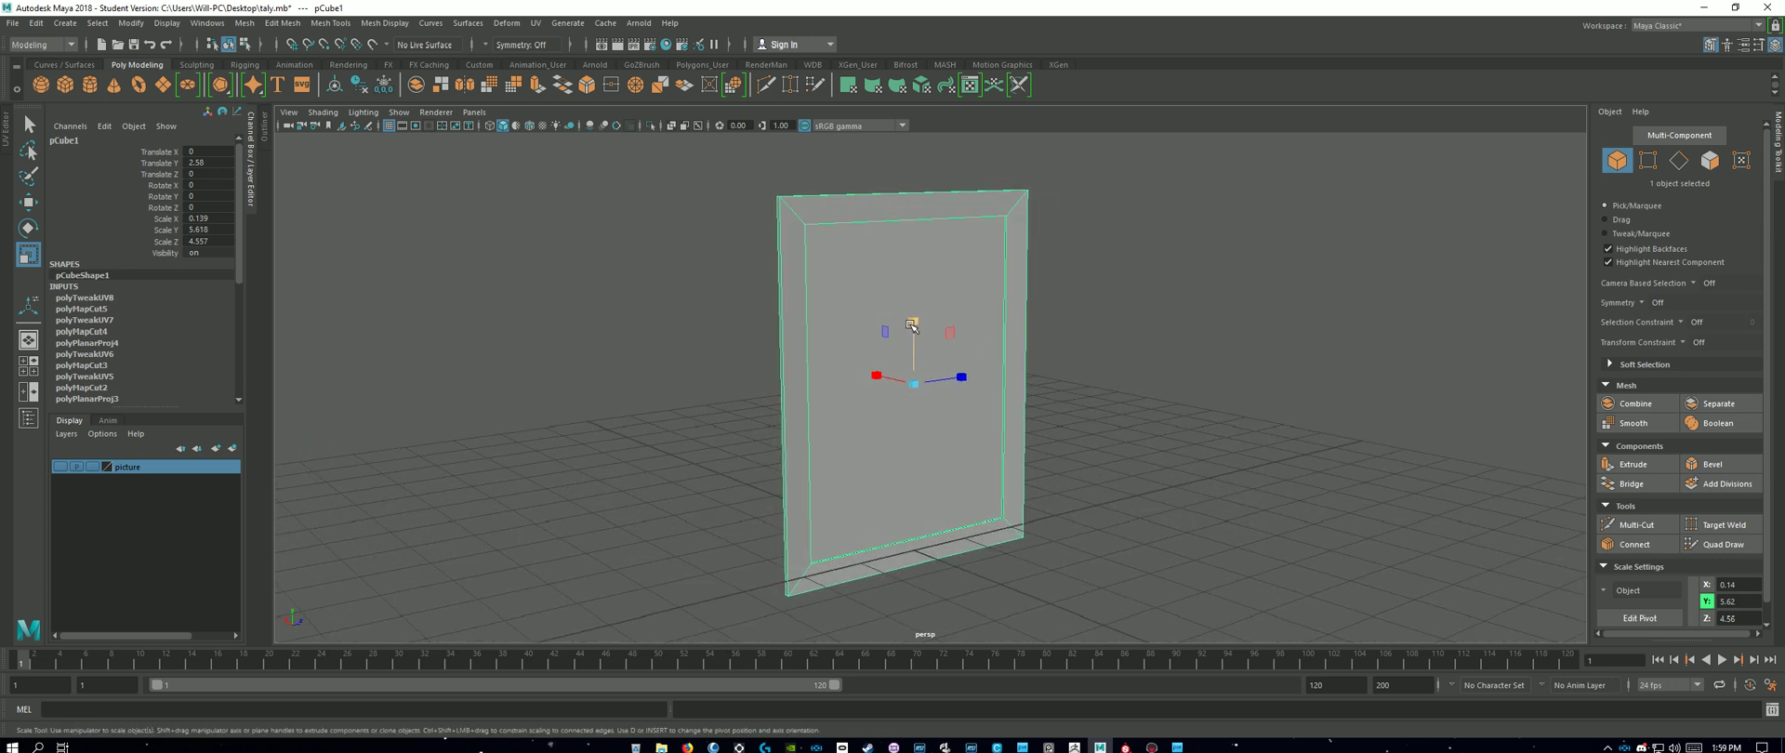
{"action": "mouse_move", "coordinate": [915, 324]}
{"action": "left_mouse_down"}
{"action": "mouse_move", "coordinate": [910, 350]}
{"action": "mouse_move", "coordinate": [914, 333]}
{"action": "left_mouse_up"}
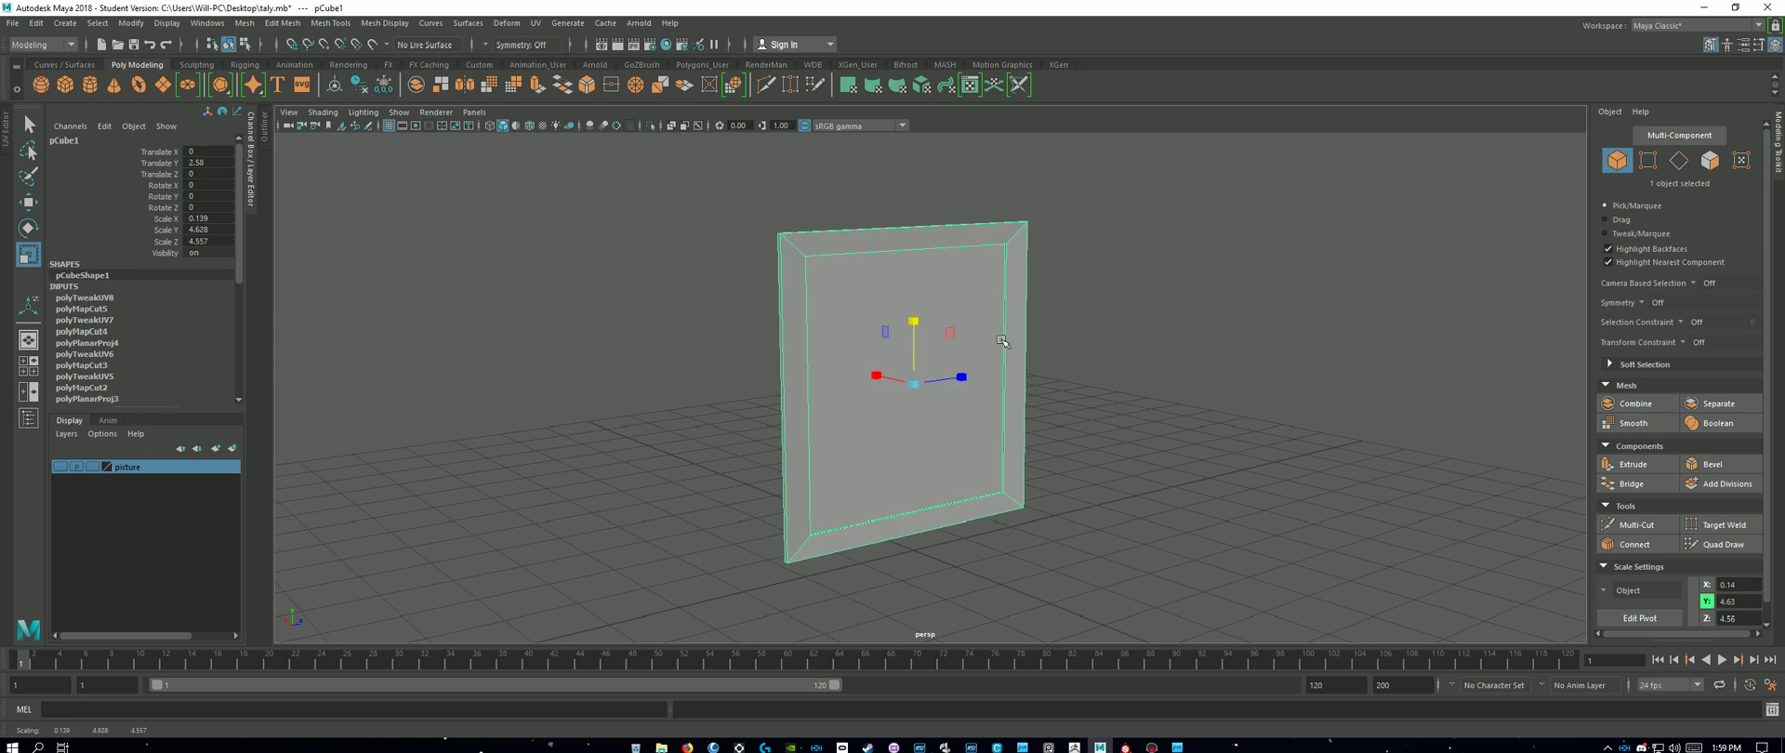
{"action": "key", "text": "ctrl+z"}
{"action": "left_click_drag", "start_coordinate": [1256, 458], "coordinate": [1228, 494], "text": "alt"}
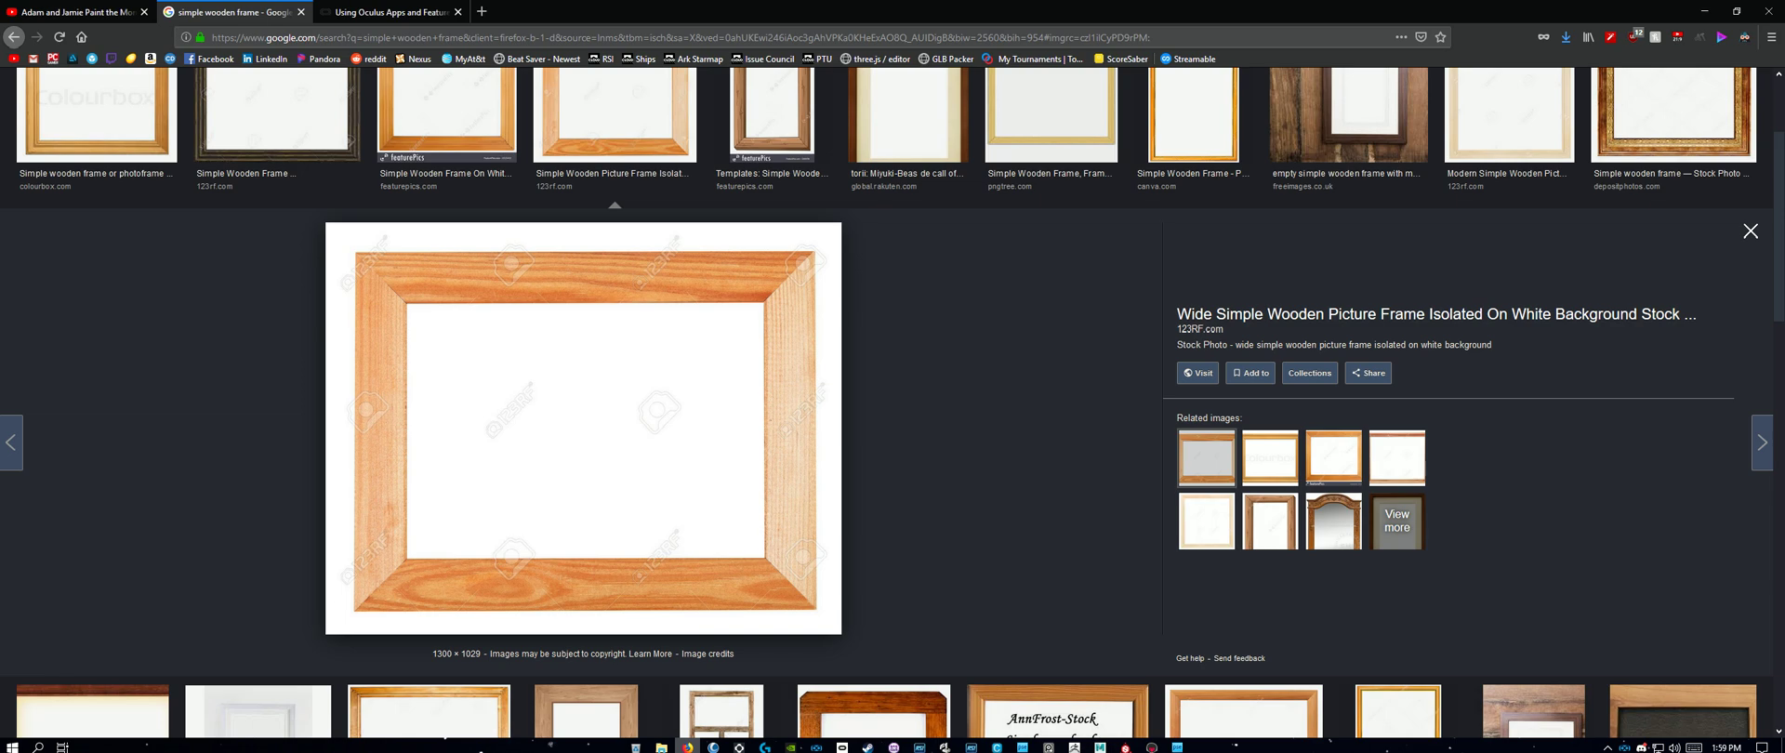
{"action": "left_click", "coordinate": [687, 746]}
{"action": "left_click", "coordinate": [1125, 747]}
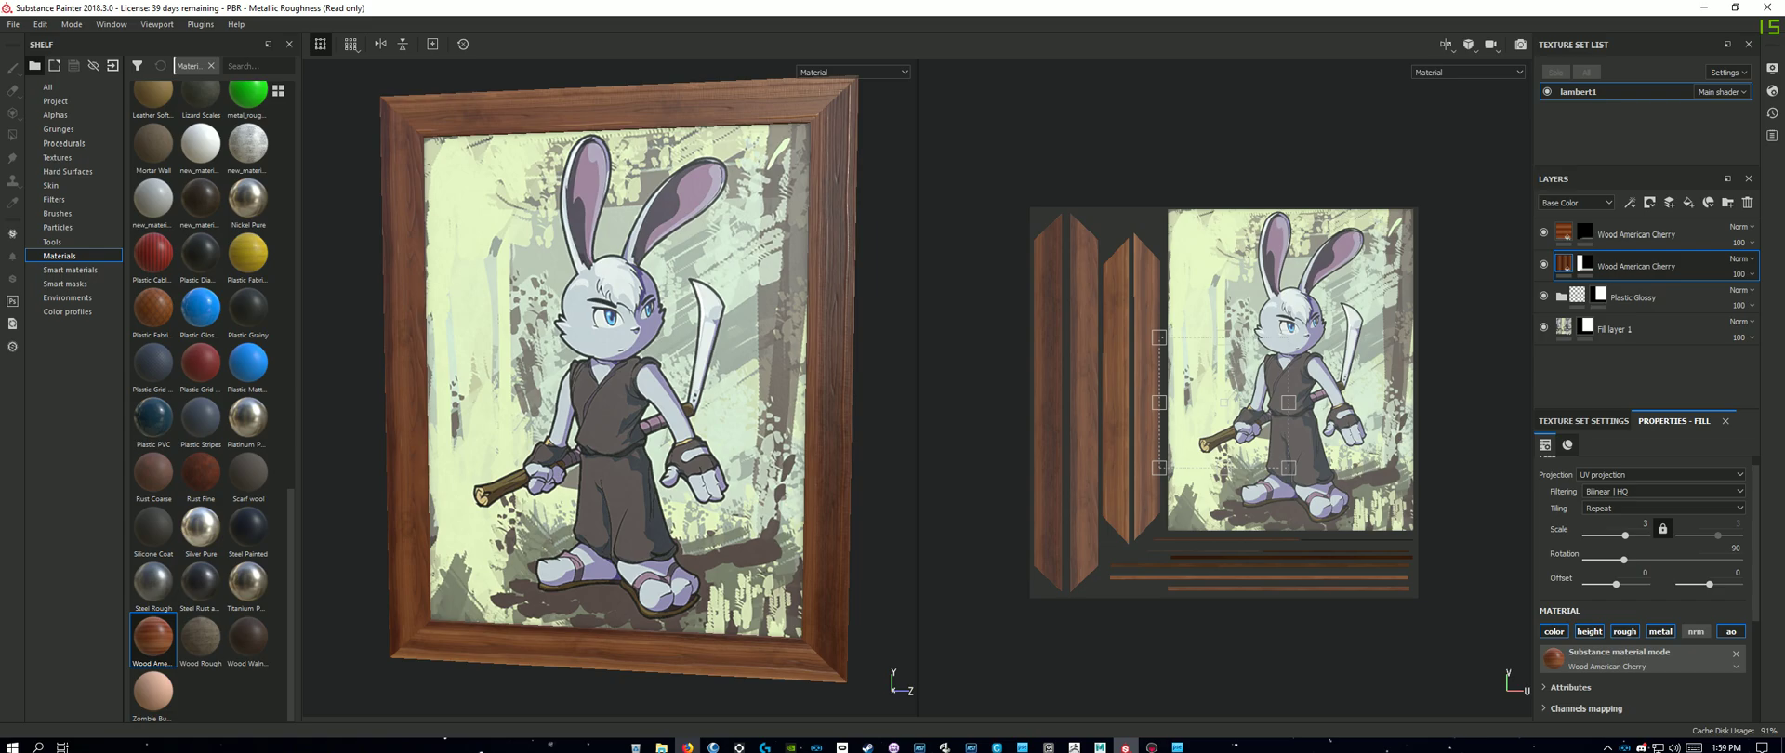
Step: Toggle the visibility of Fill layer 1 to compare the framed panel with and without the bunny artwork
{"action": "left_click_drag", "start_coordinate": [881, 572], "coordinate": [842, 593], "text": "alt"}
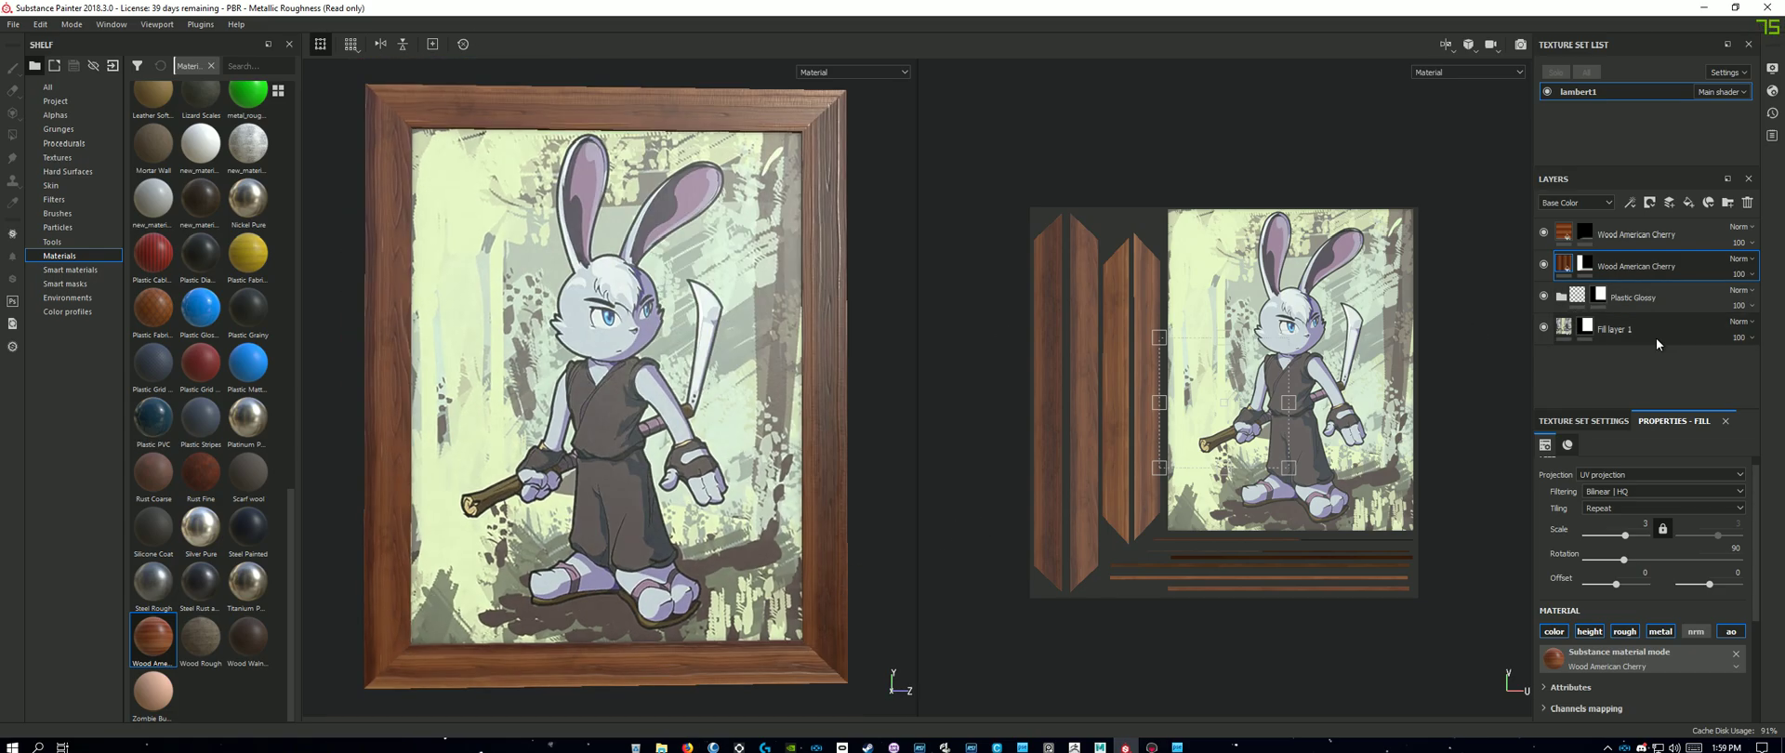
{"action": "left_click", "coordinate": [1543, 328]}
{"action": "left_click", "coordinate": [1544, 328]}
{"action": "left_click", "coordinate": [1543, 328]}
{"action": "left_click", "coordinate": [1543, 328]}
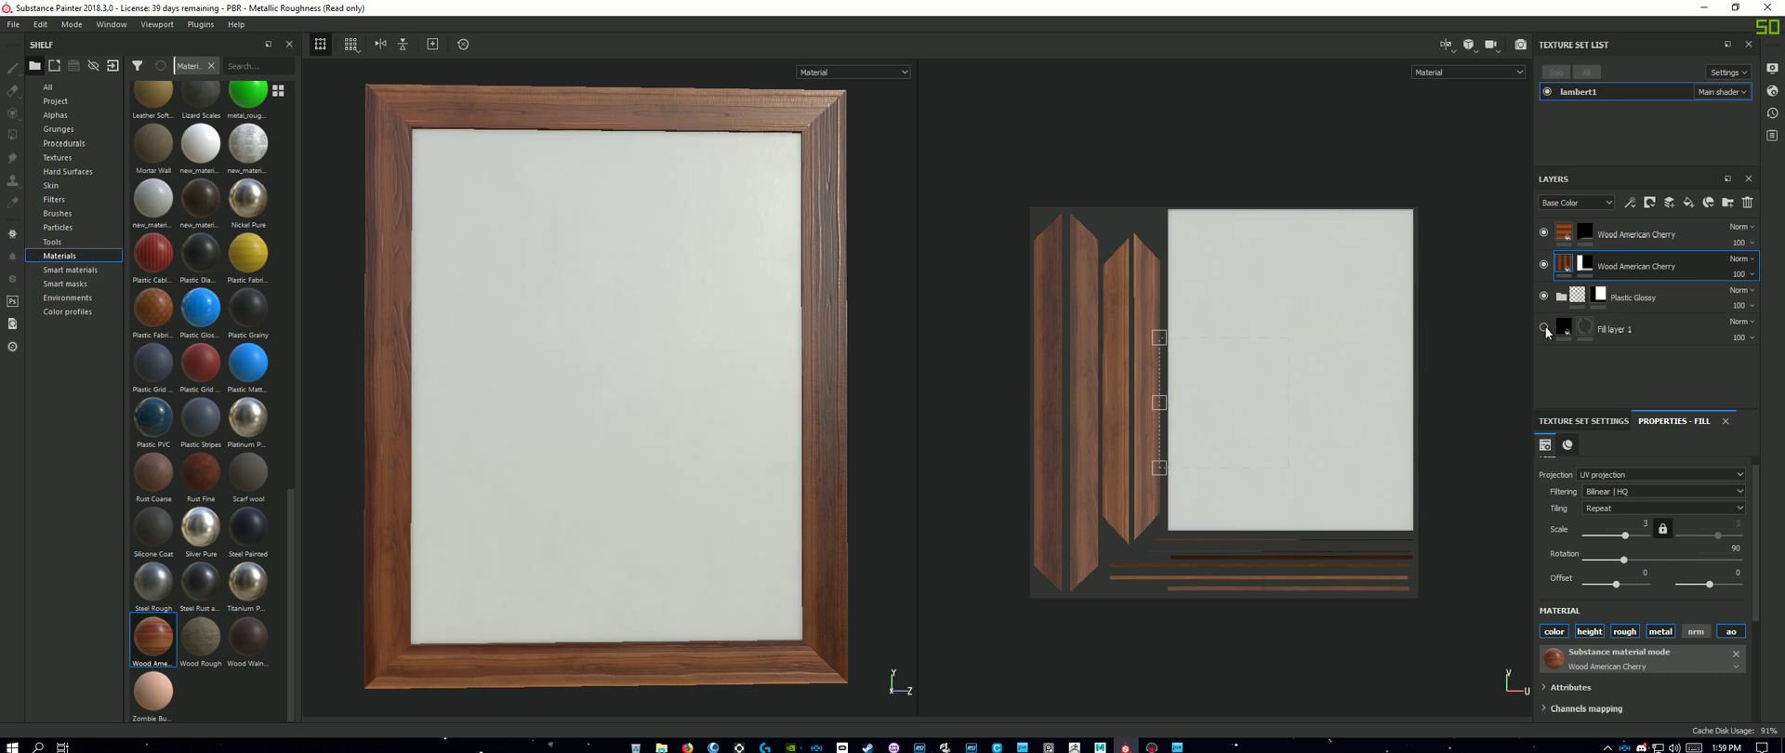
{"action": "left_click", "coordinate": [1544, 327]}
{"action": "left_click", "coordinate": [1544, 328]}
{"action": "left_click", "coordinate": [1544, 327]}
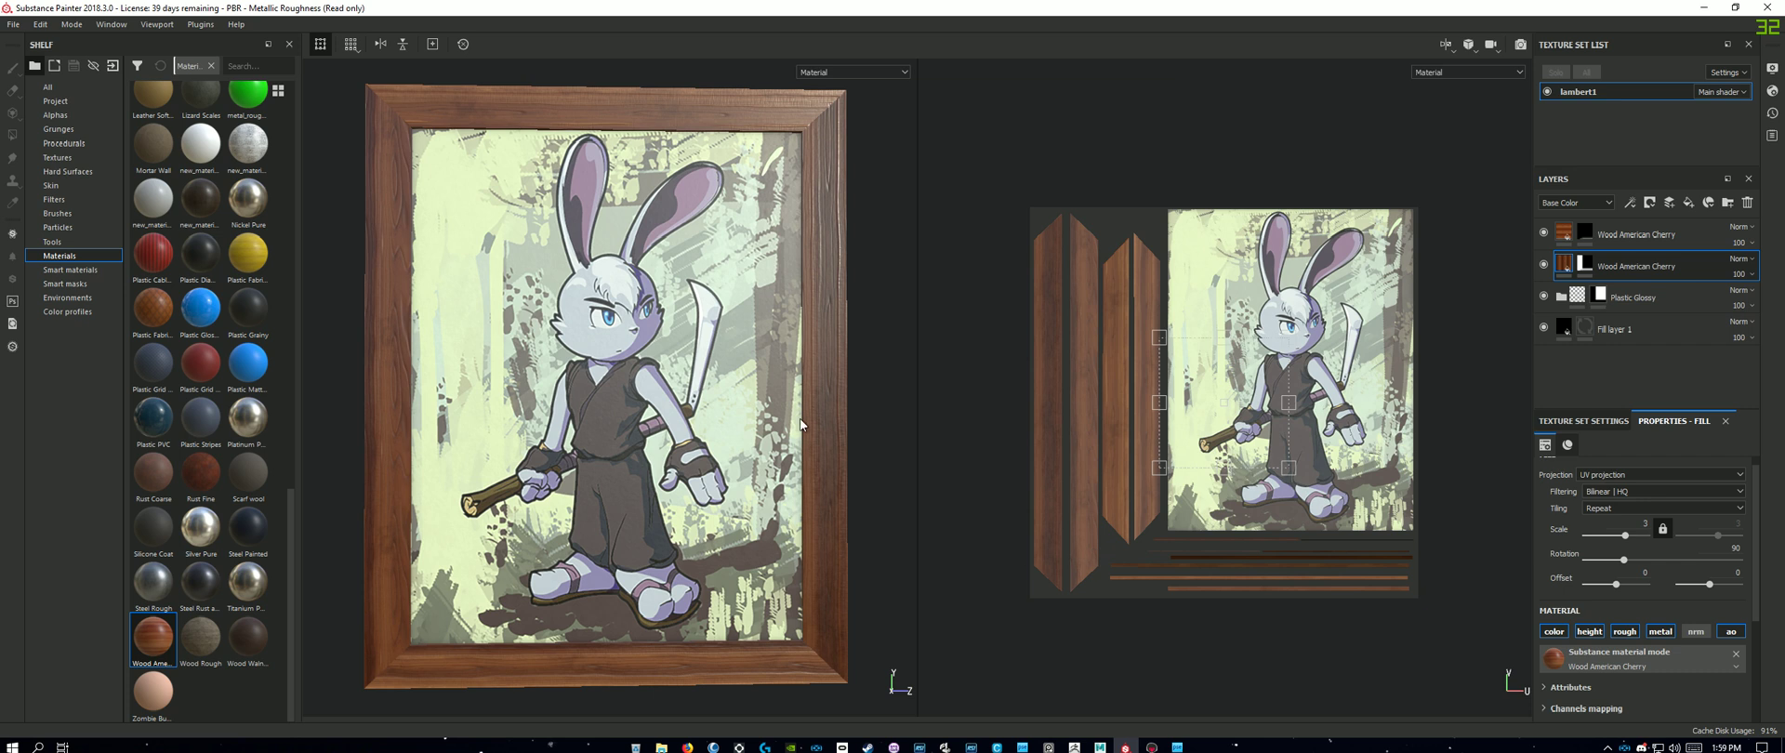
Step: Frame the finished picture from the front and save the project as Taly2 in the ART/Substance folder
{"action": "key", "text": "f"}
{"action": "left_click_drag", "start_coordinate": [833, 432], "coordinate": [820, 441], "text": "alt"}
{"action": "right_click_drag", "start_coordinate": [820, 441], "coordinate": [825, 447], "text": "alt"}
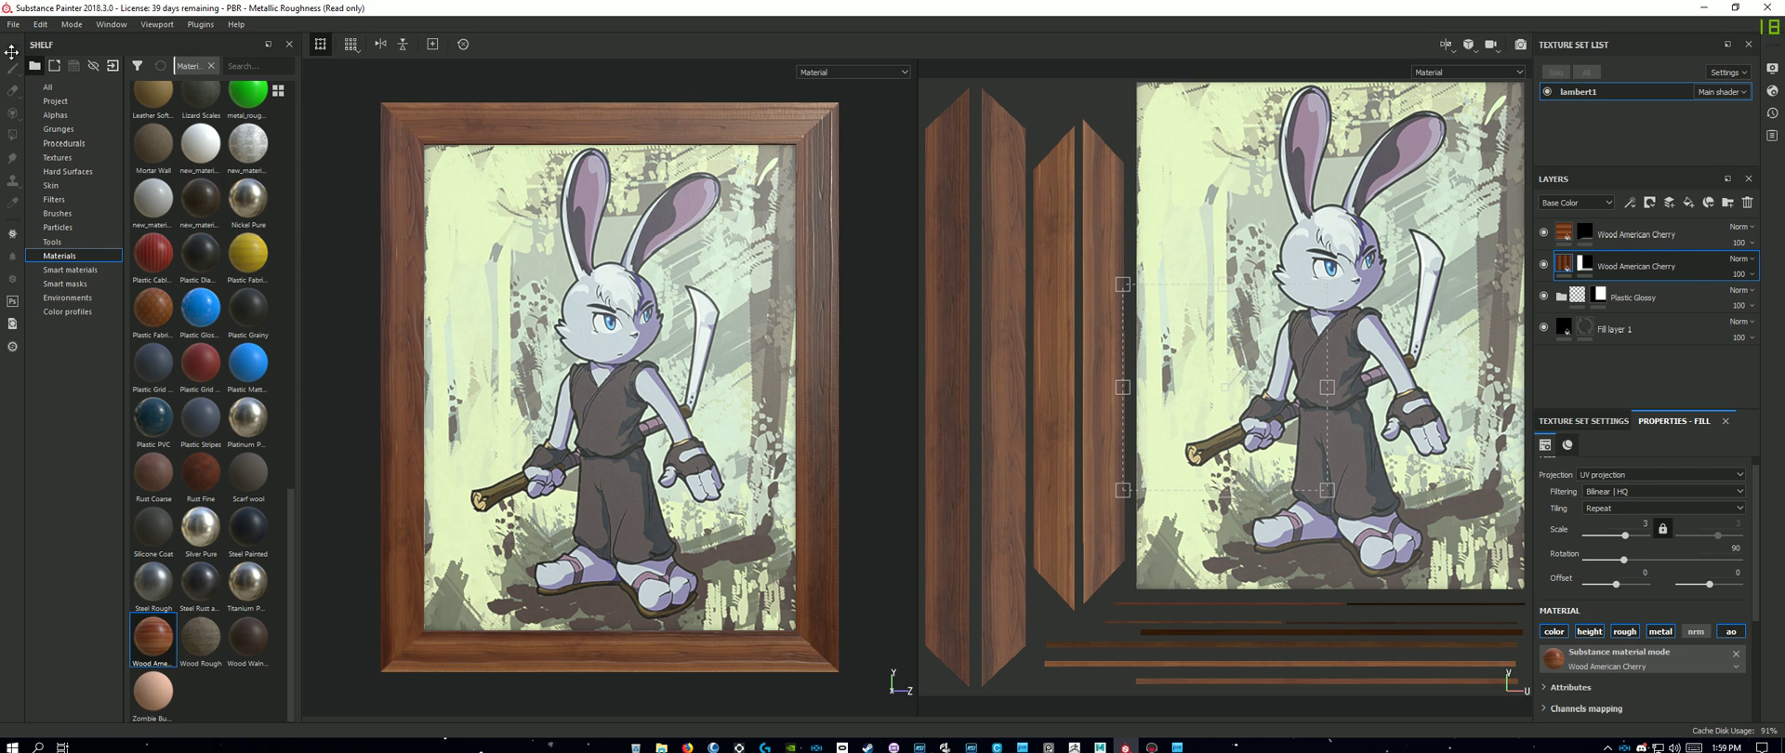
{"action": "left_click", "coordinate": [13, 24]}
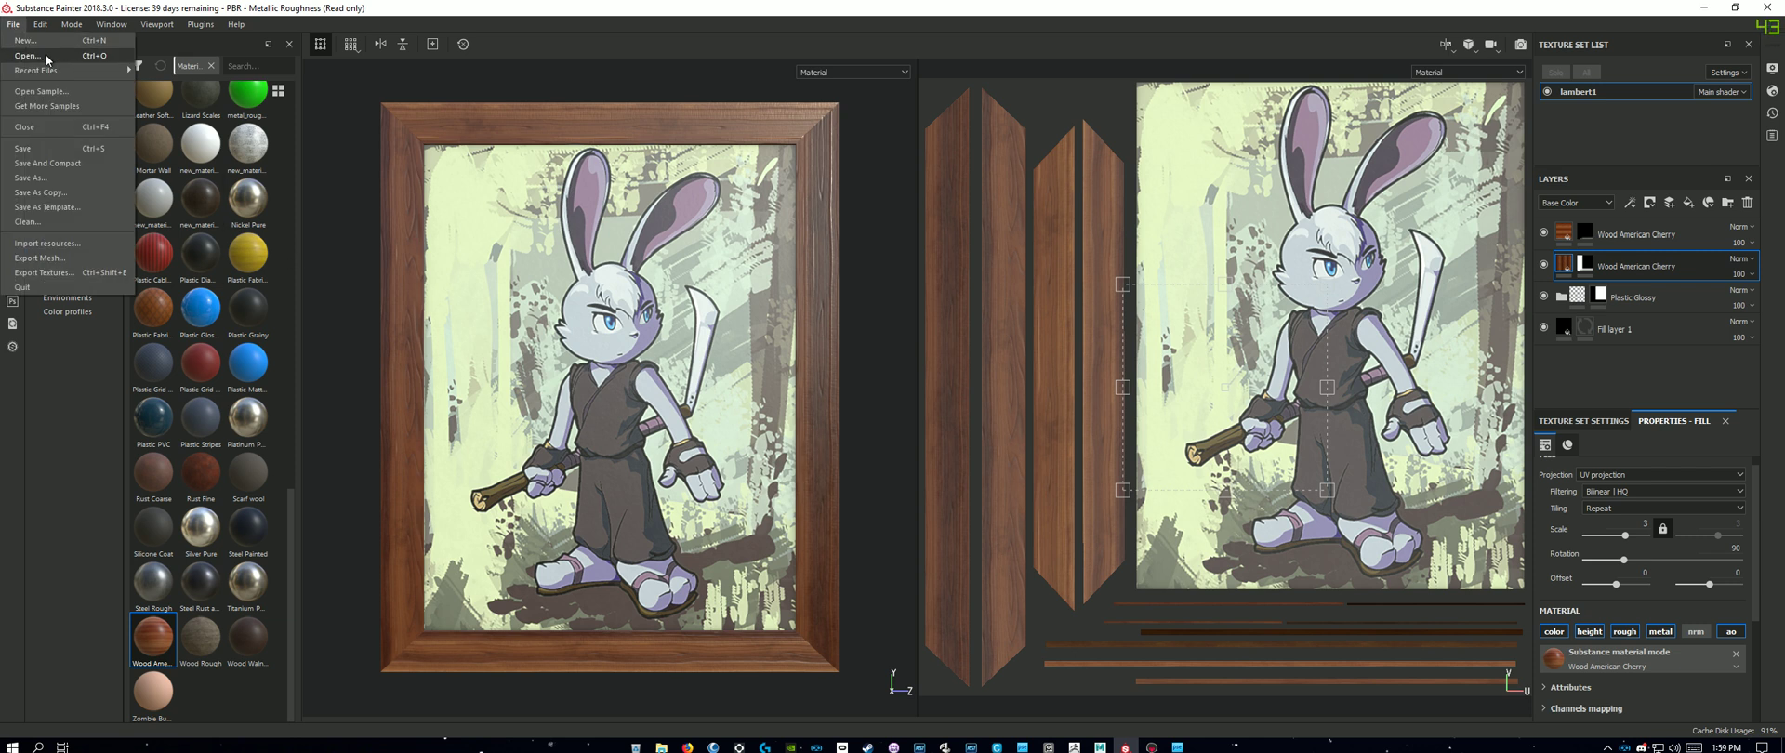
{"action": "left_click", "coordinate": [56, 147]}
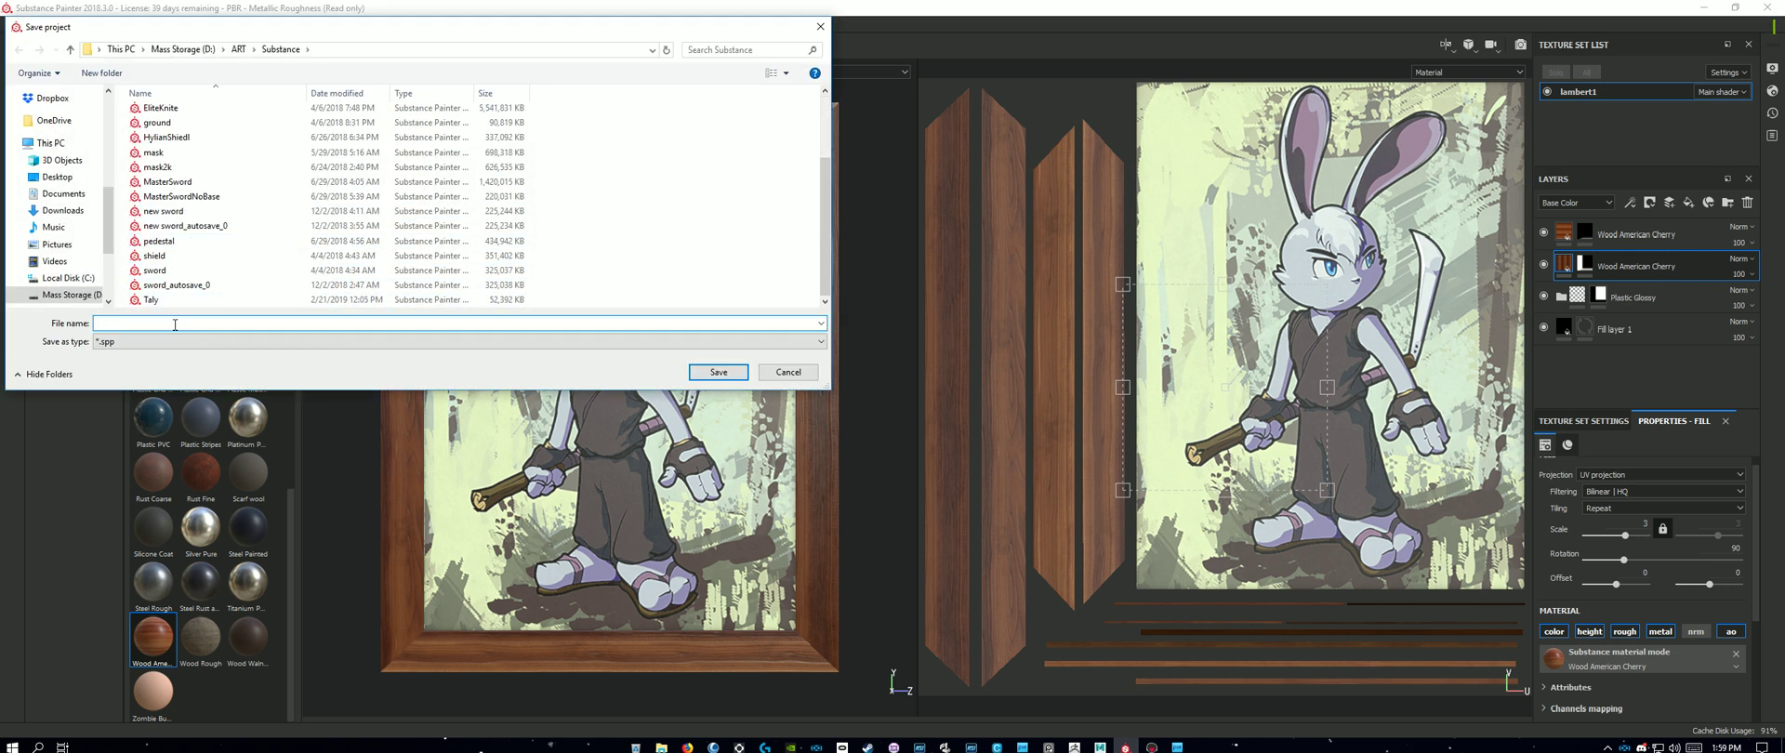
{"action": "type", "text": "Taly2"}
{"action": "key", "text": "Return"}
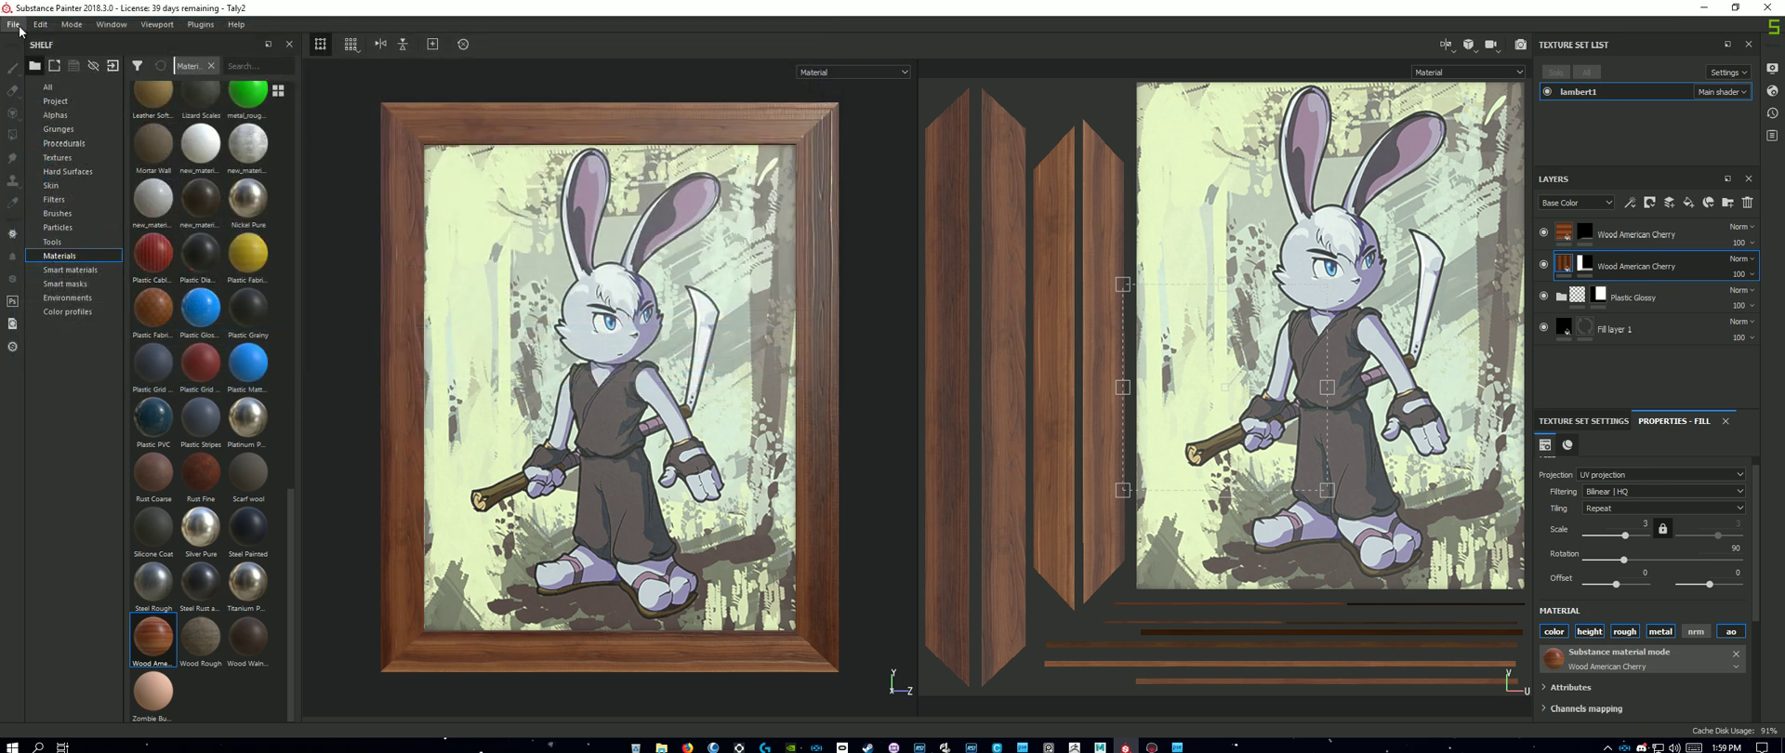
Step: Start a texture export and set its output location to a new desktop folder named Taly
{"action": "left_click", "coordinate": [13, 24]}
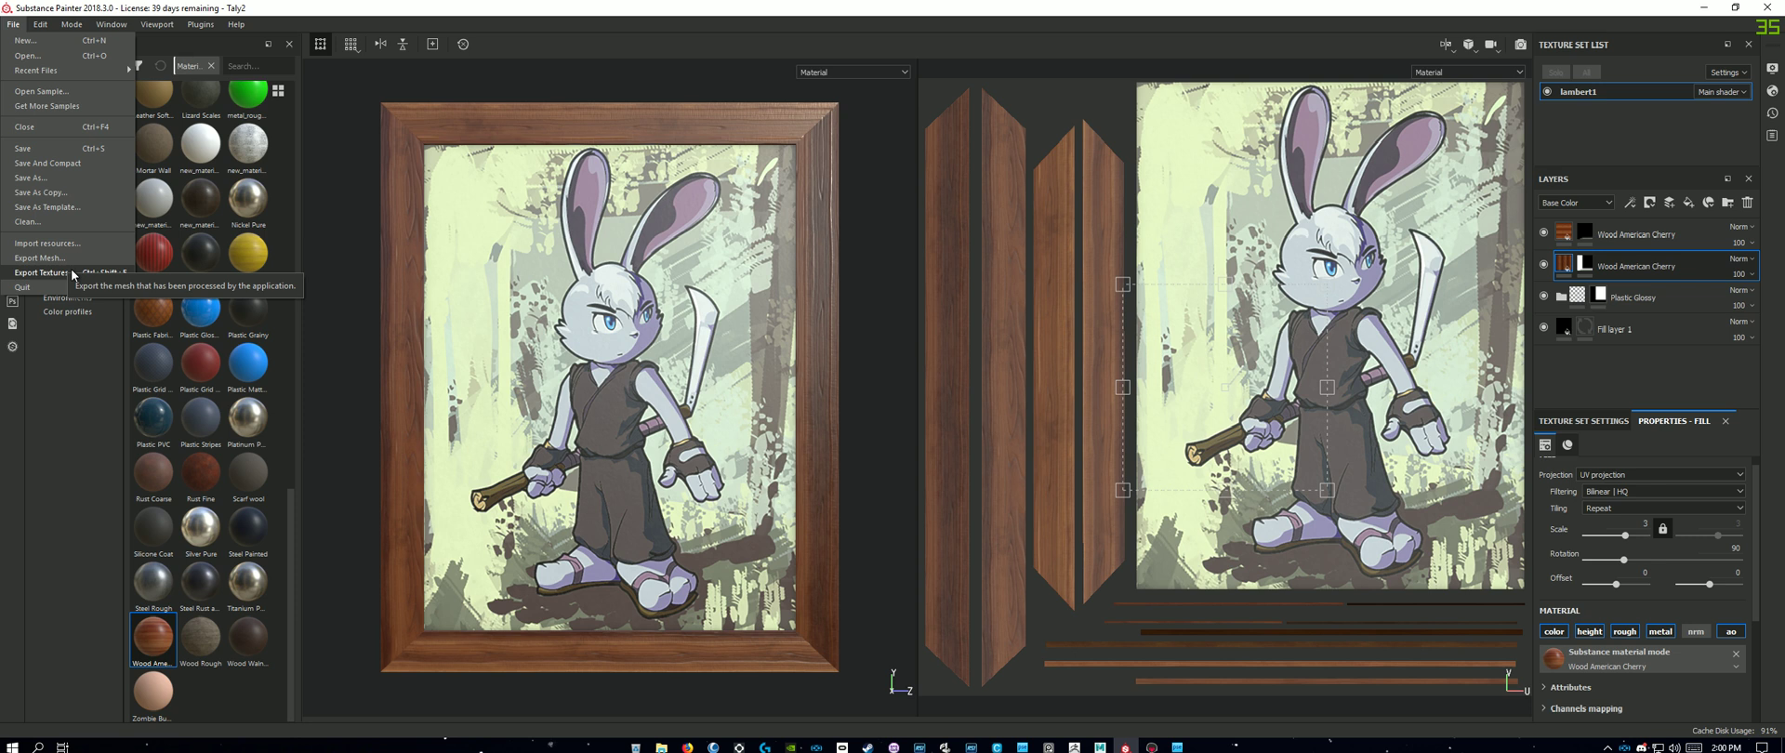
{"action": "left_click", "coordinate": [42, 273]}
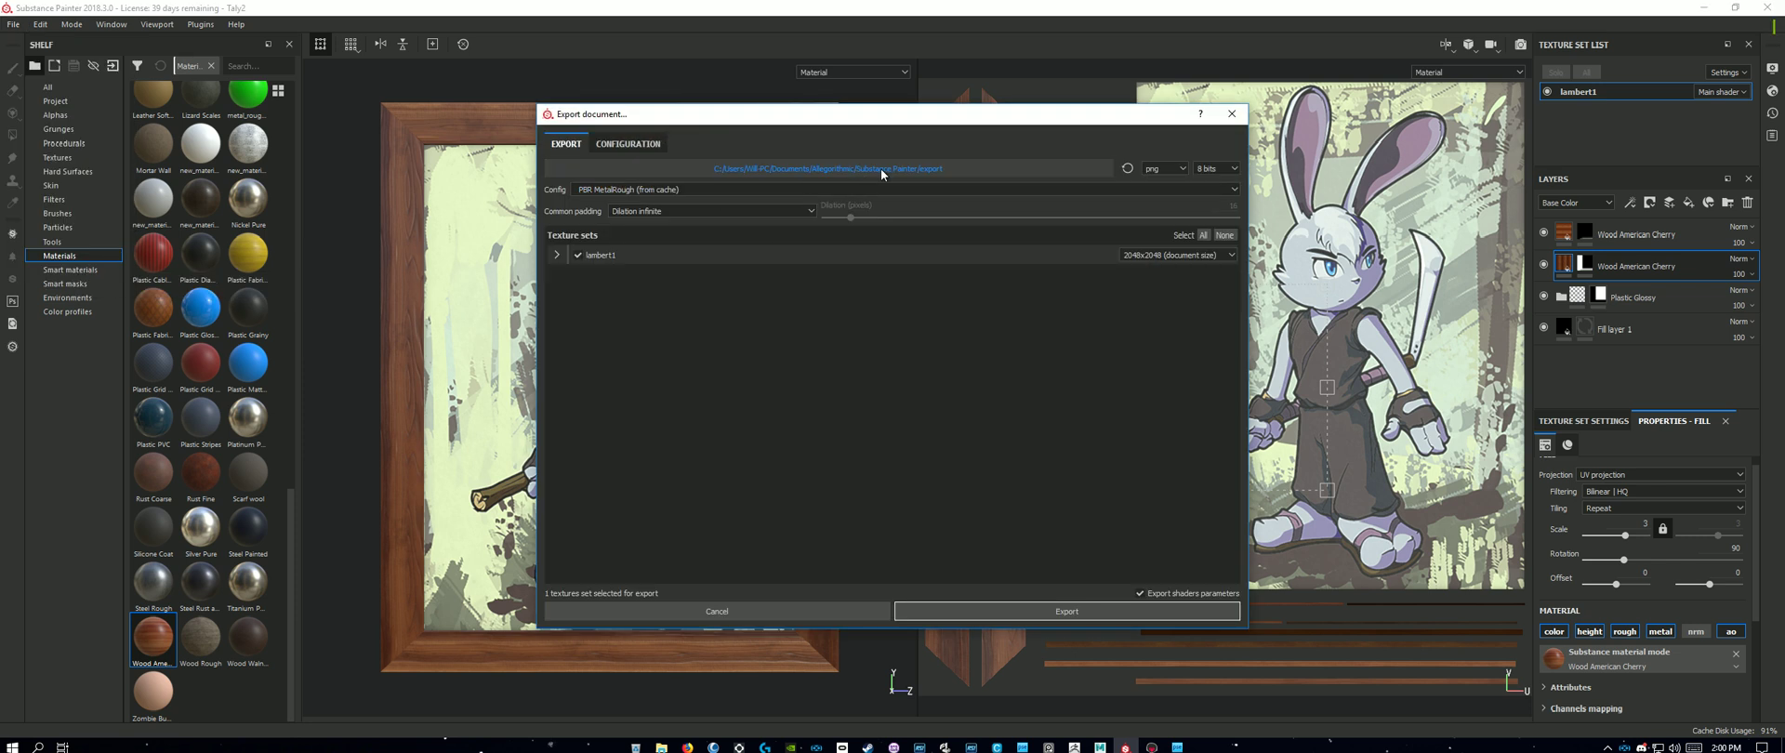
{"action": "left_click", "coordinate": [962, 170]}
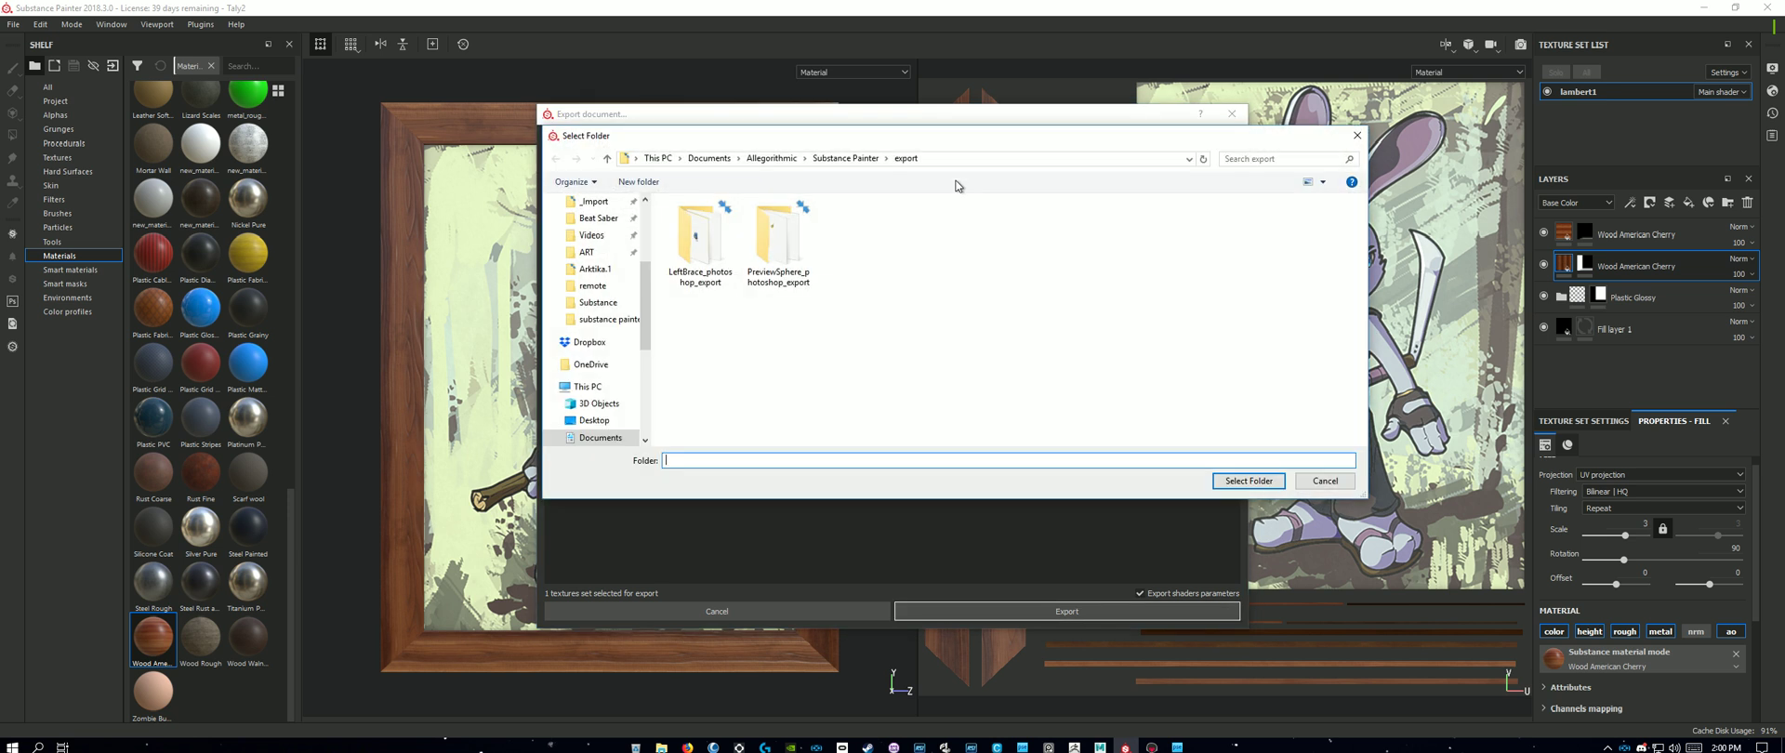
{"action": "left_click", "coordinate": [594, 420]}
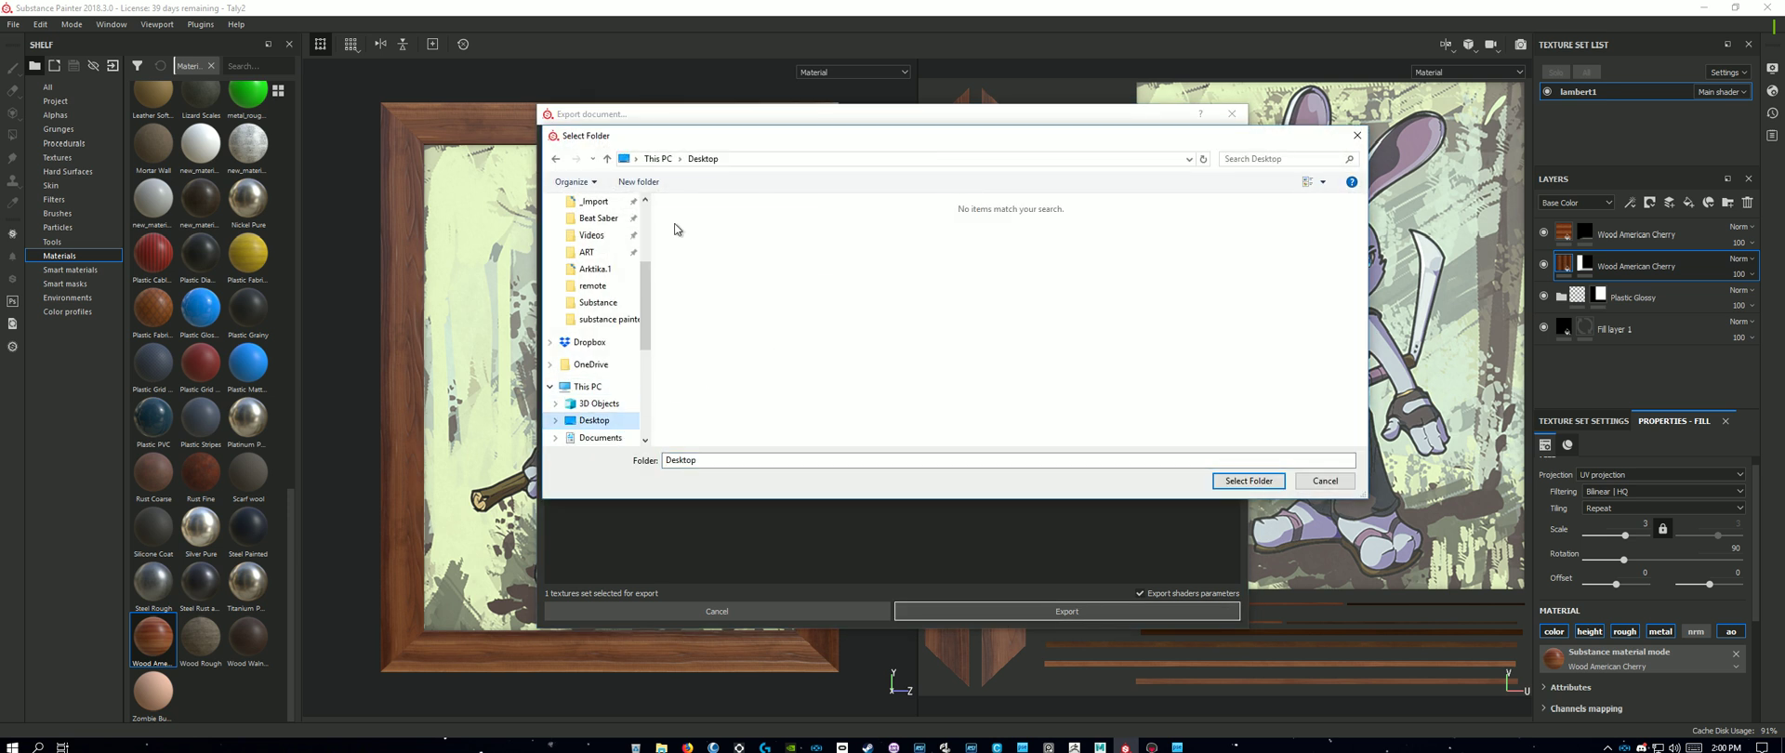
{"action": "left_click", "coordinate": [639, 182]}
{"action": "type", "text": "Taly"}
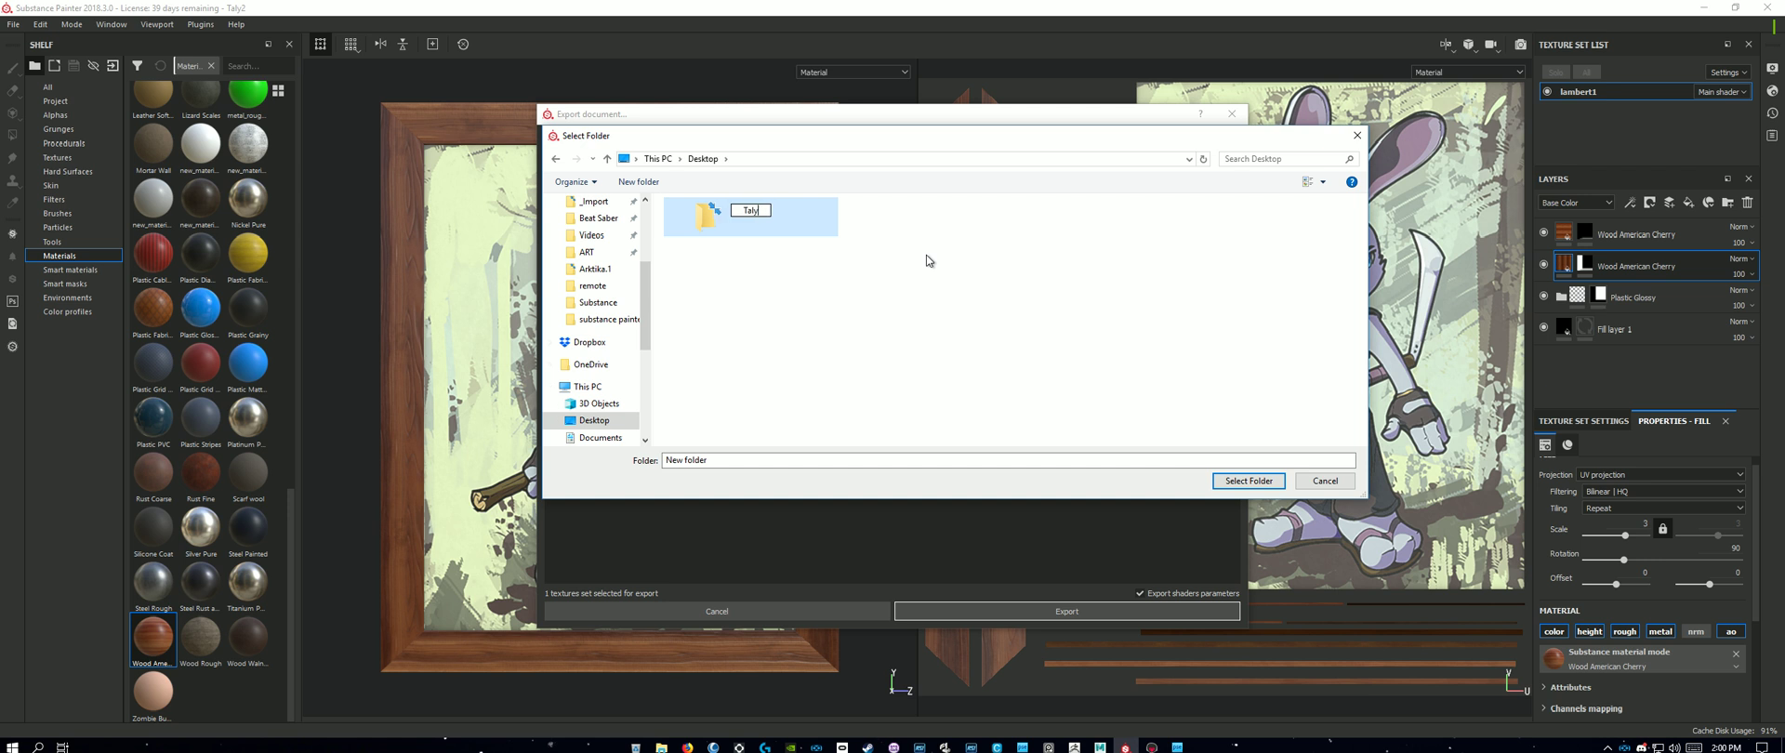
{"action": "key", "text": "Return"}
{"action": "double_click", "coordinate": [797, 226]}
{"action": "left_click", "coordinate": [1249, 480]}
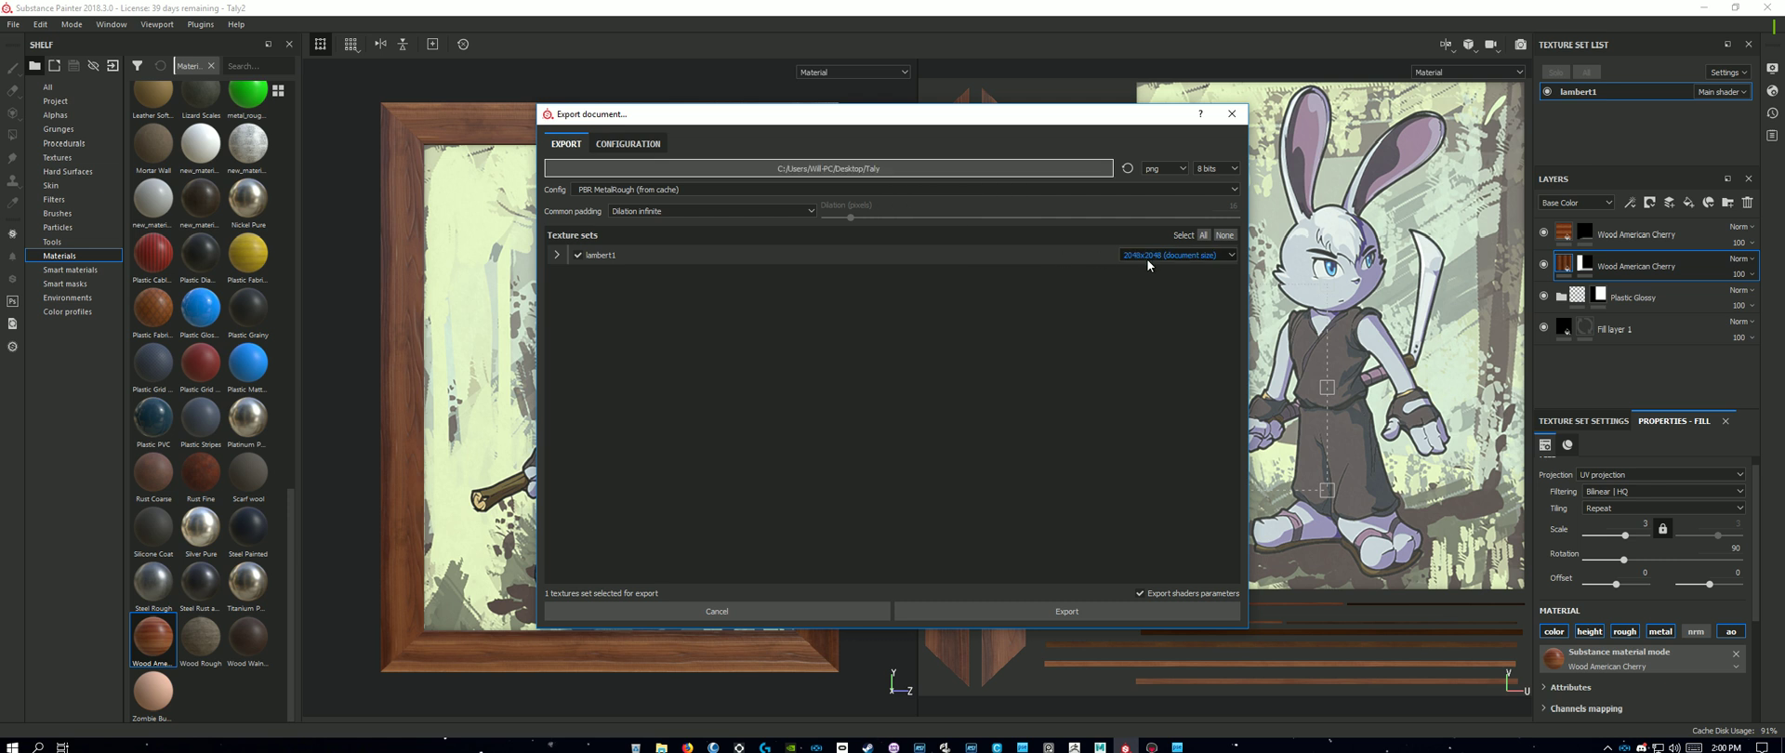
Step: Export the lambert1 texture set using the glTF PBR Metal Roughness configuration
{"action": "left_click", "coordinate": [722, 189]}
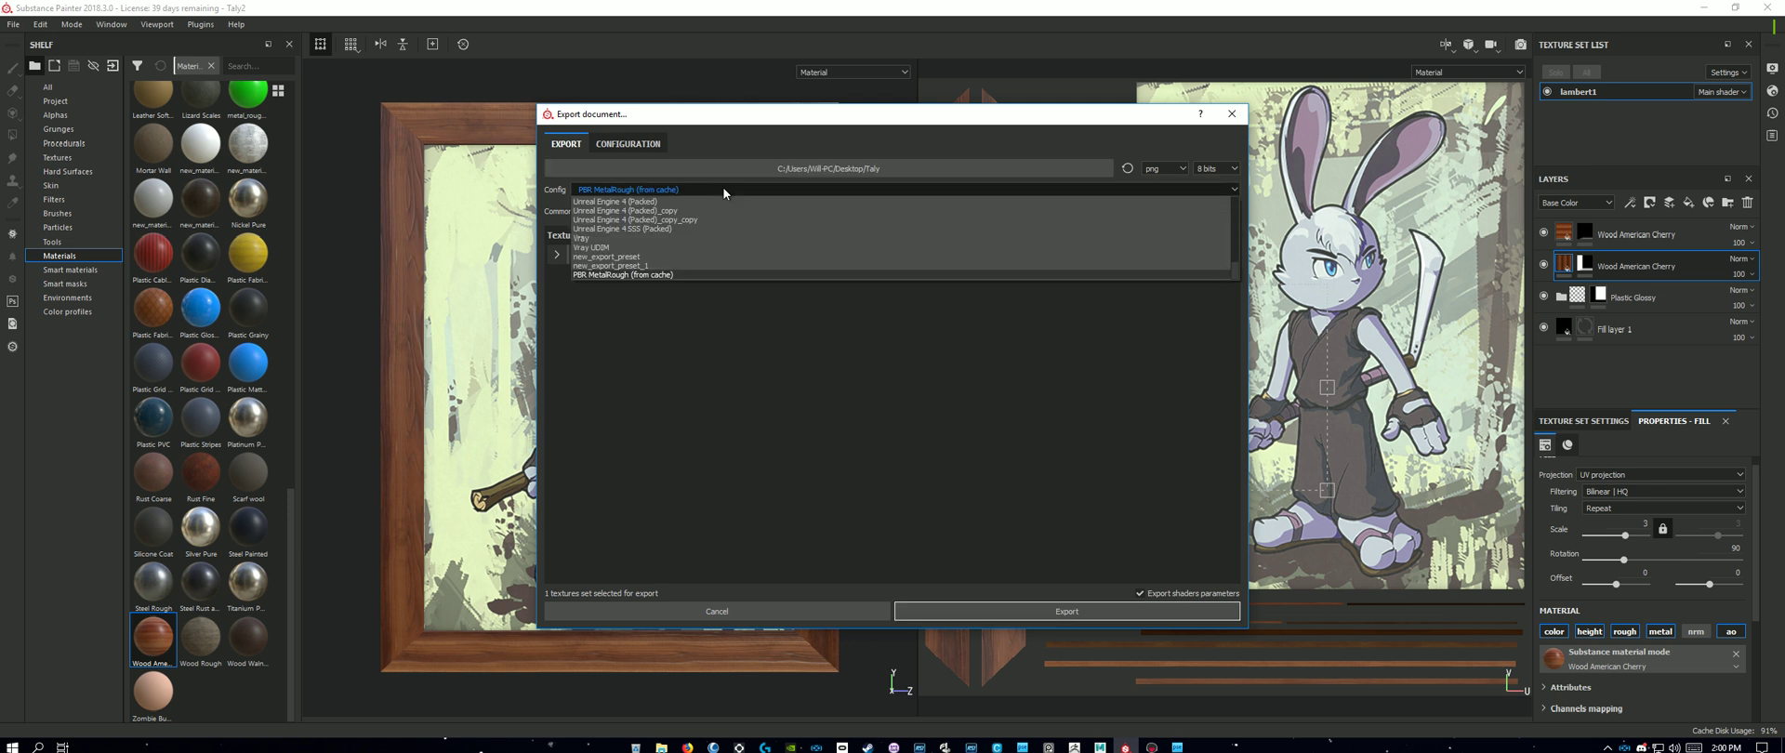
{"action": "scroll", "coordinate": [717, 237], "scroll_direction": "up", "scroll_amount": 4}
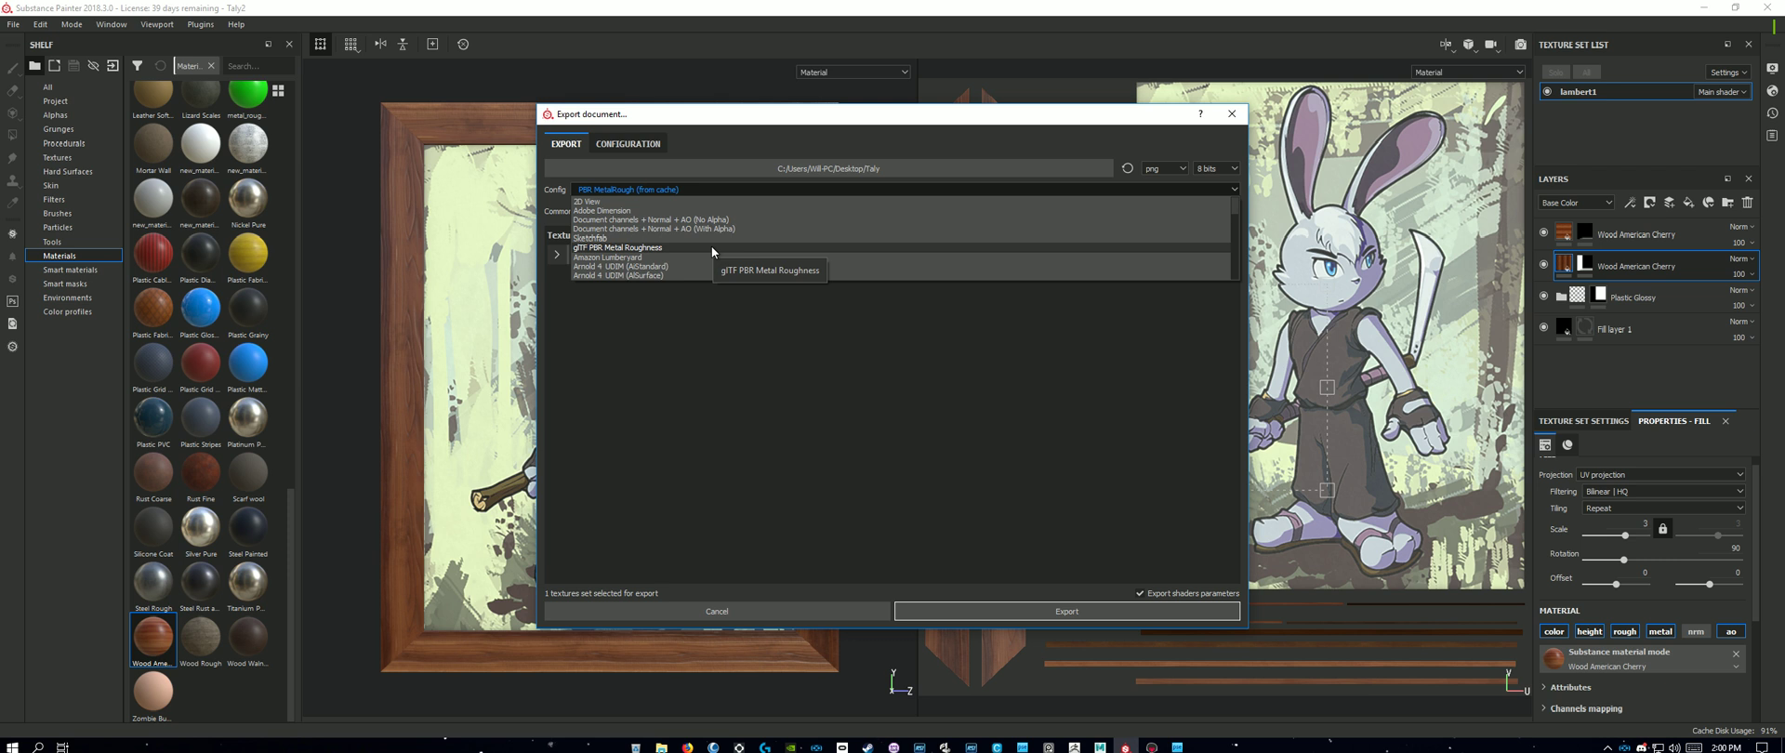
{"action": "left_click", "coordinate": [711, 247]}
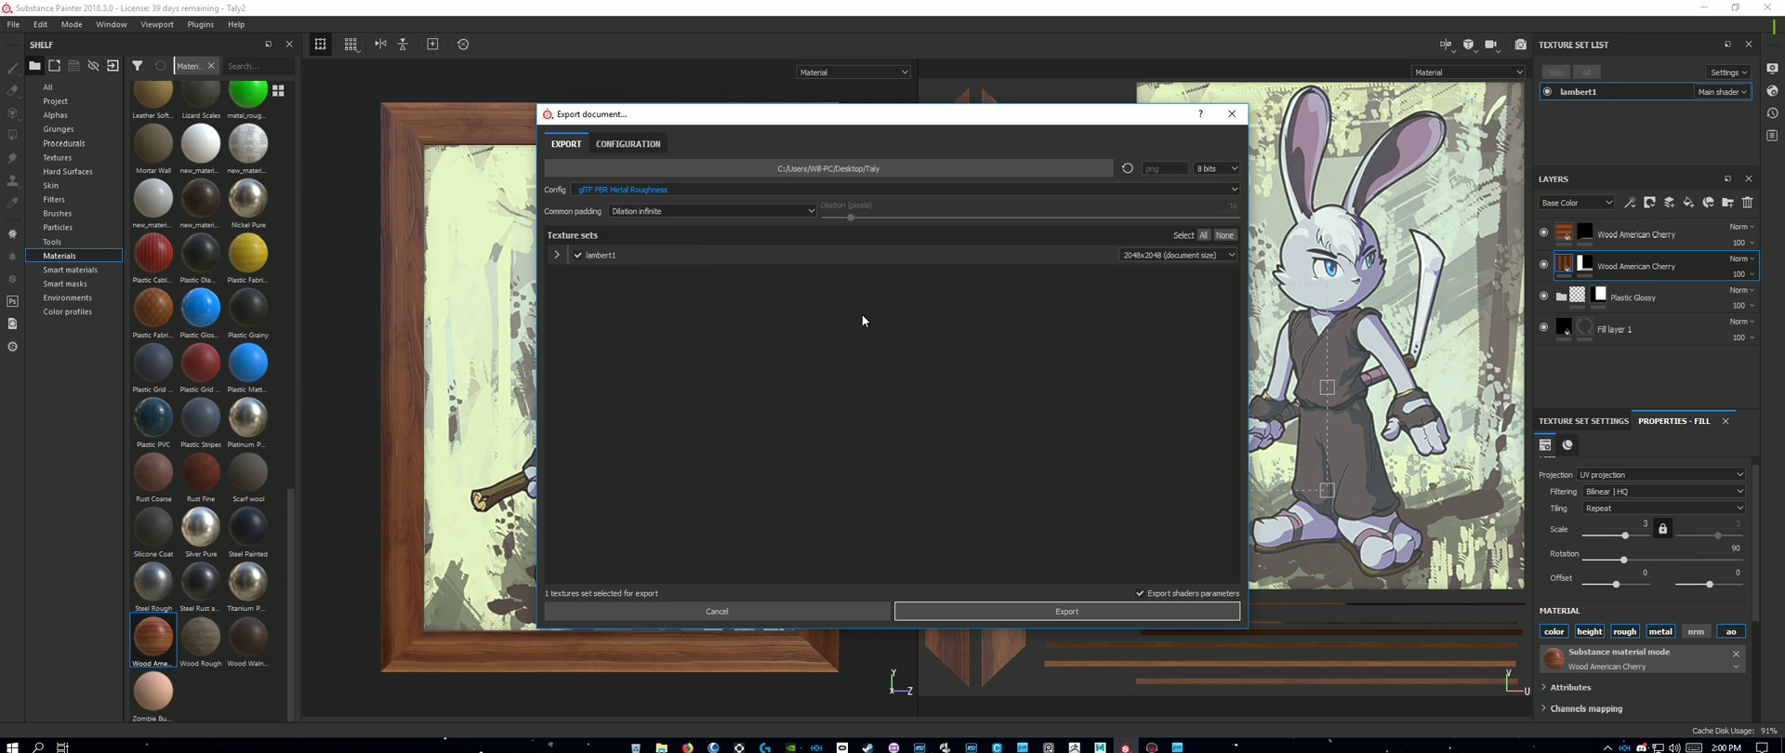
{"action": "left_click", "coordinate": [1040, 608]}
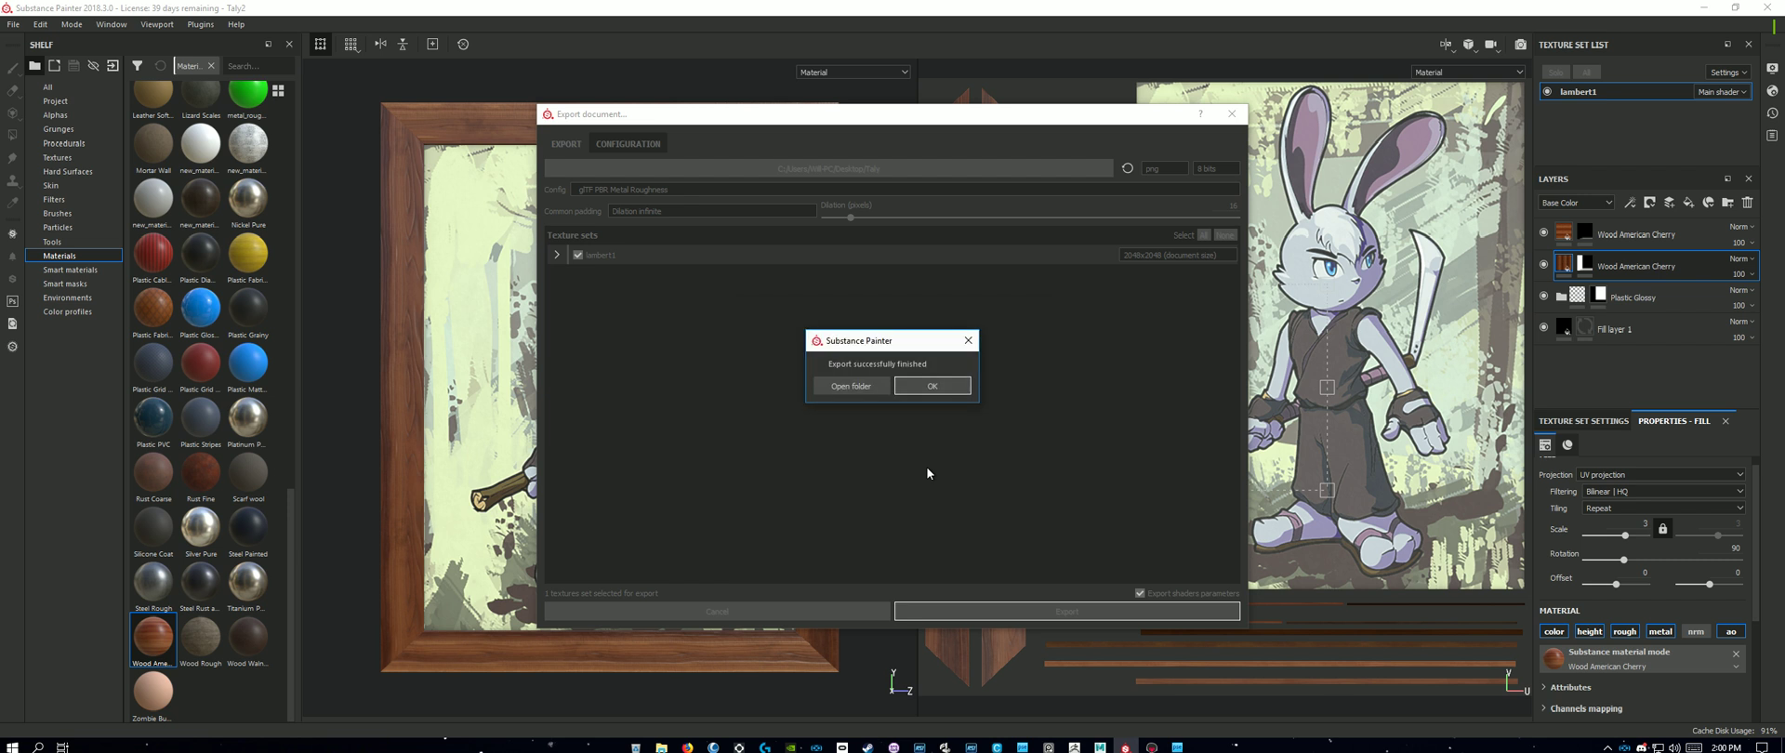
{"action": "left_click", "coordinate": [933, 385]}
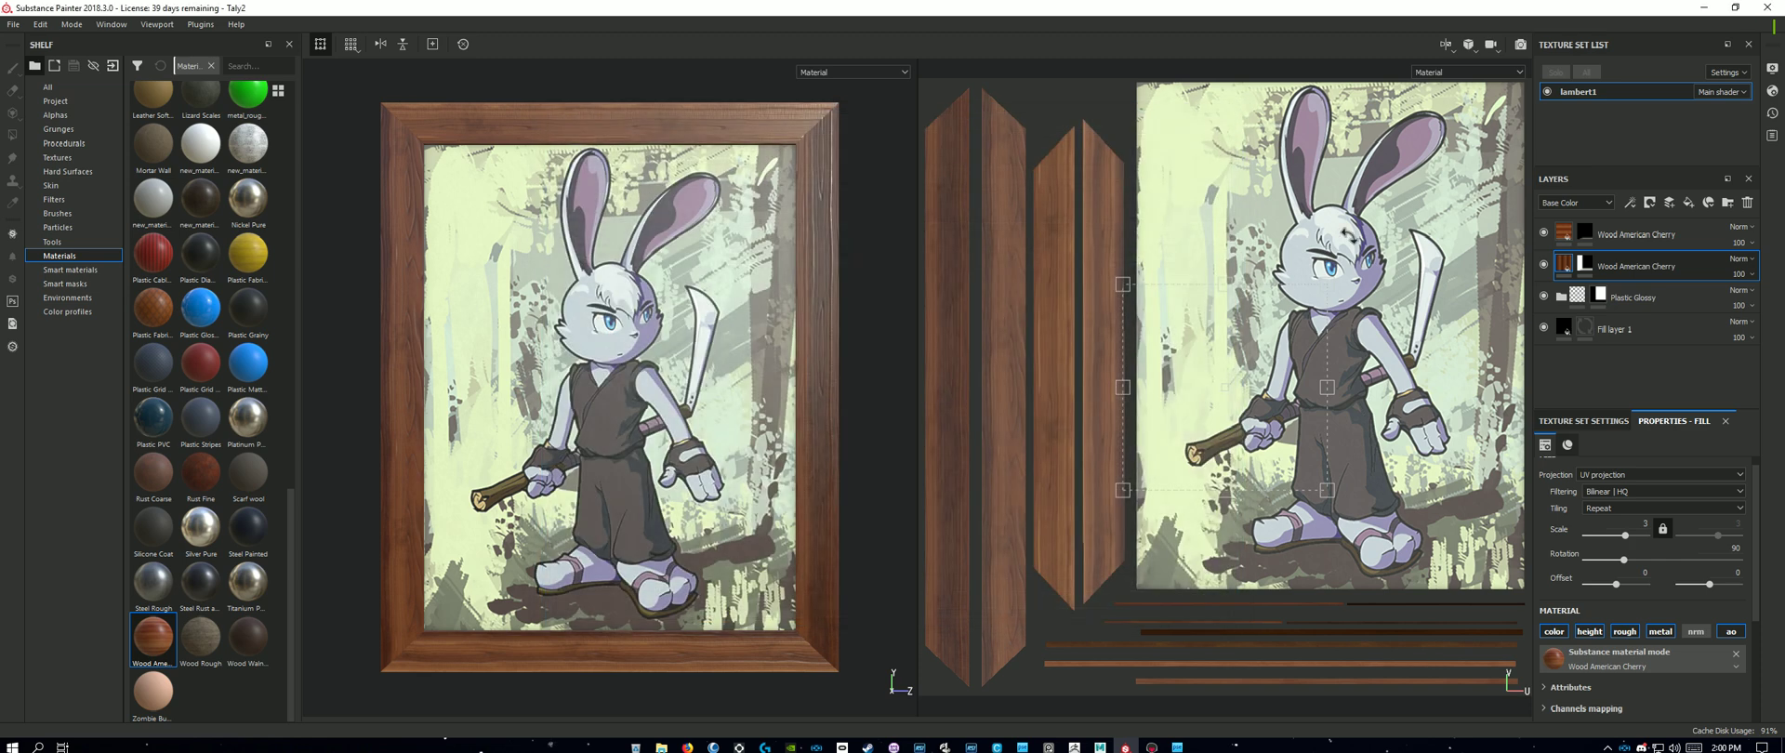
Step: Go to the desktop and open the Taly folder to inspect the exported files
{"action": "left_click", "coordinate": [1704, 8]}
{"action": "left_click", "coordinate": [687, 748]}
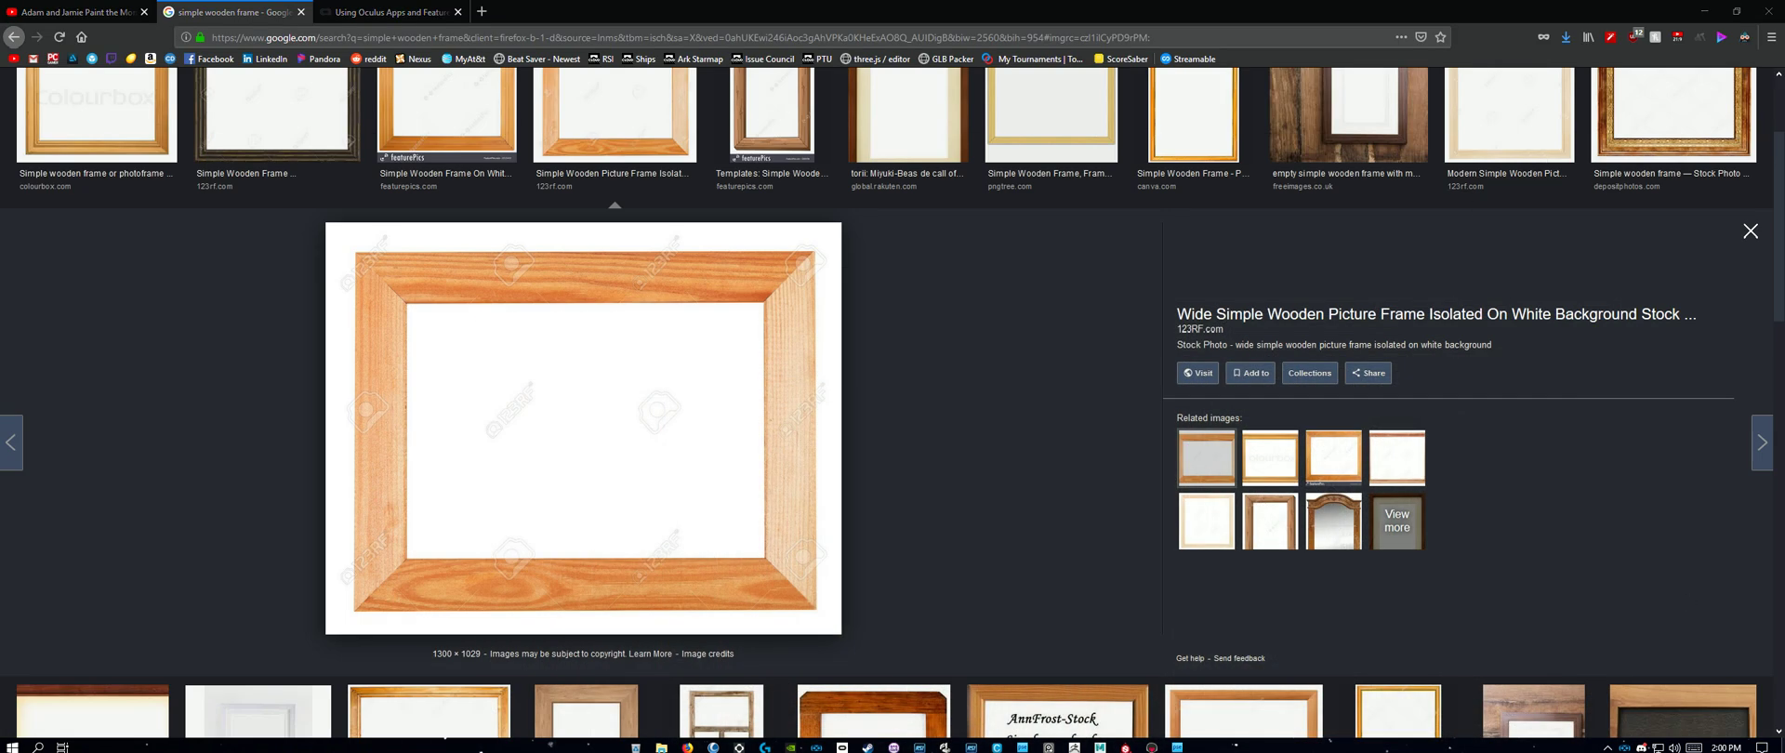
{"action": "double_click", "coordinate": [25, 176]}
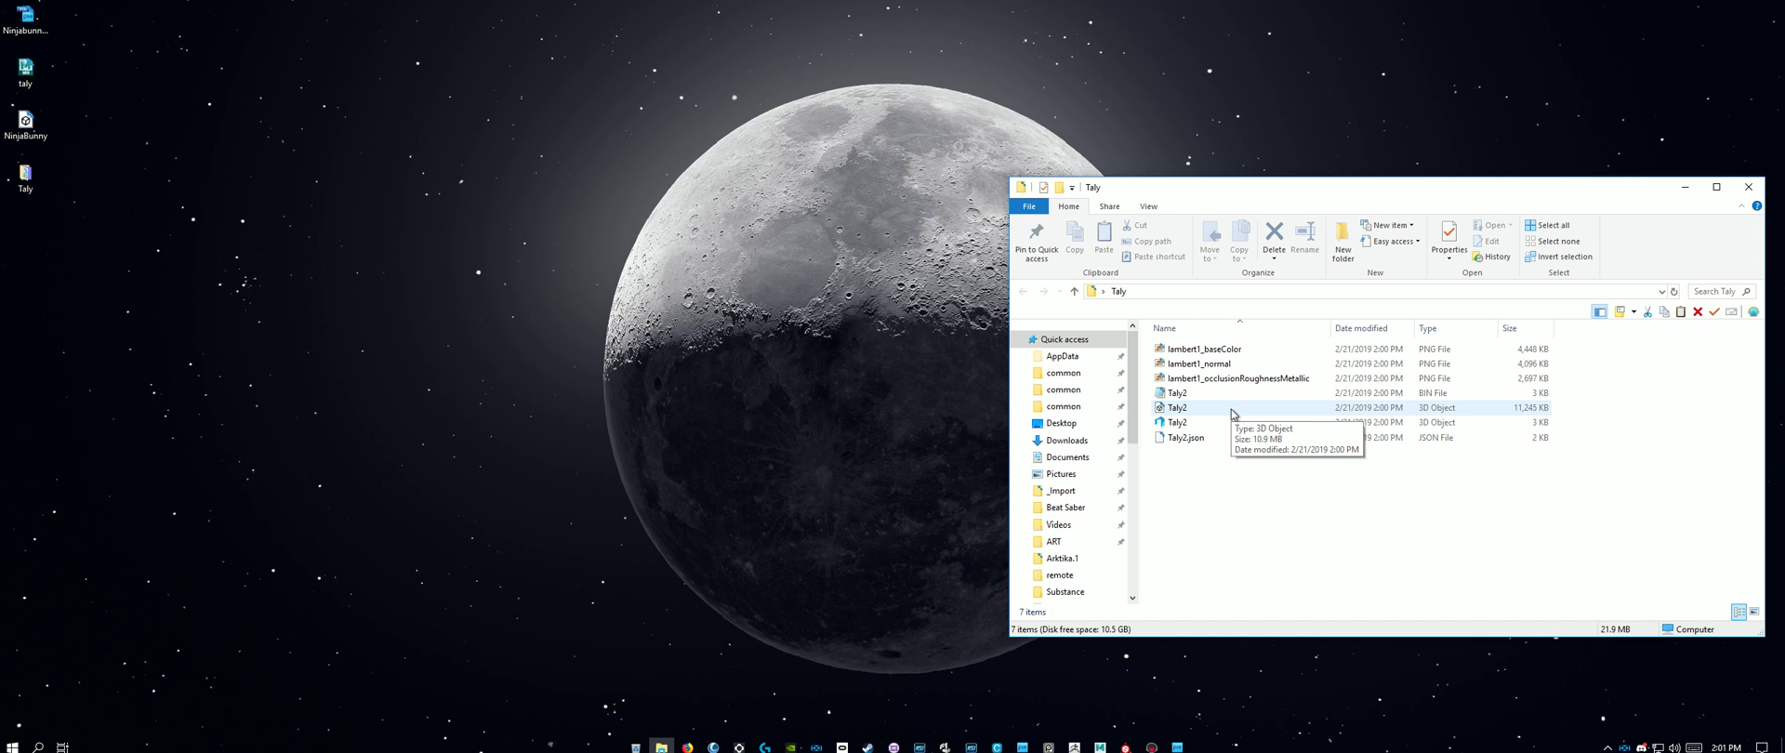
Step: Locate the Oculus Home _Import folder through Documents, look over its 3D object files, and close the window
{"action": "left_click", "coordinate": [1061, 490]}
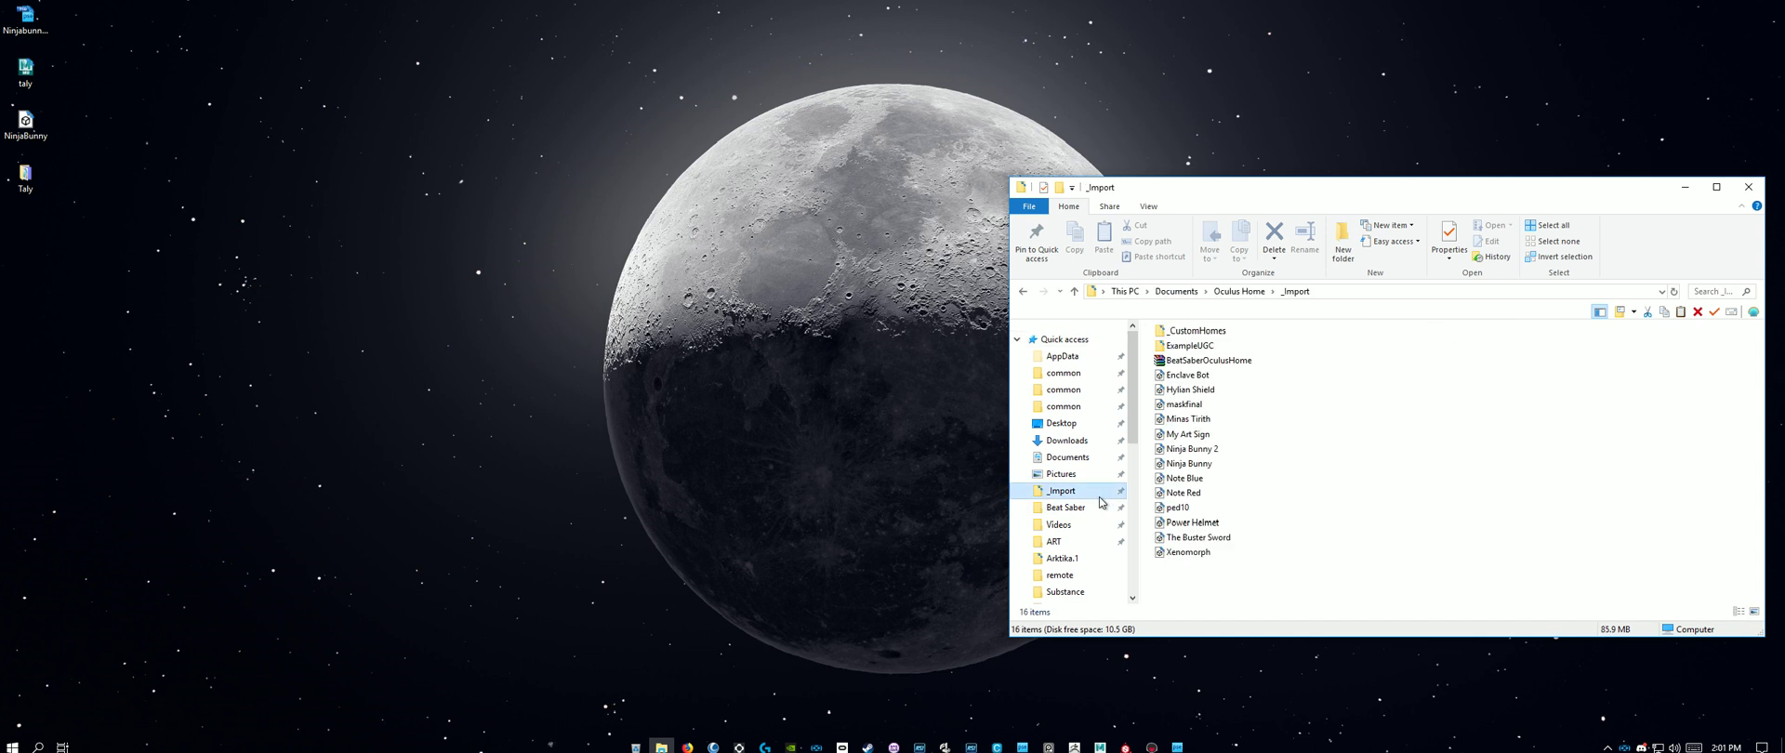
{"action": "left_click", "coordinate": [1176, 291]}
{"action": "scroll", "coordinate": [1207, 452], "scroll_direction": "down", "scroll_amount": 2}
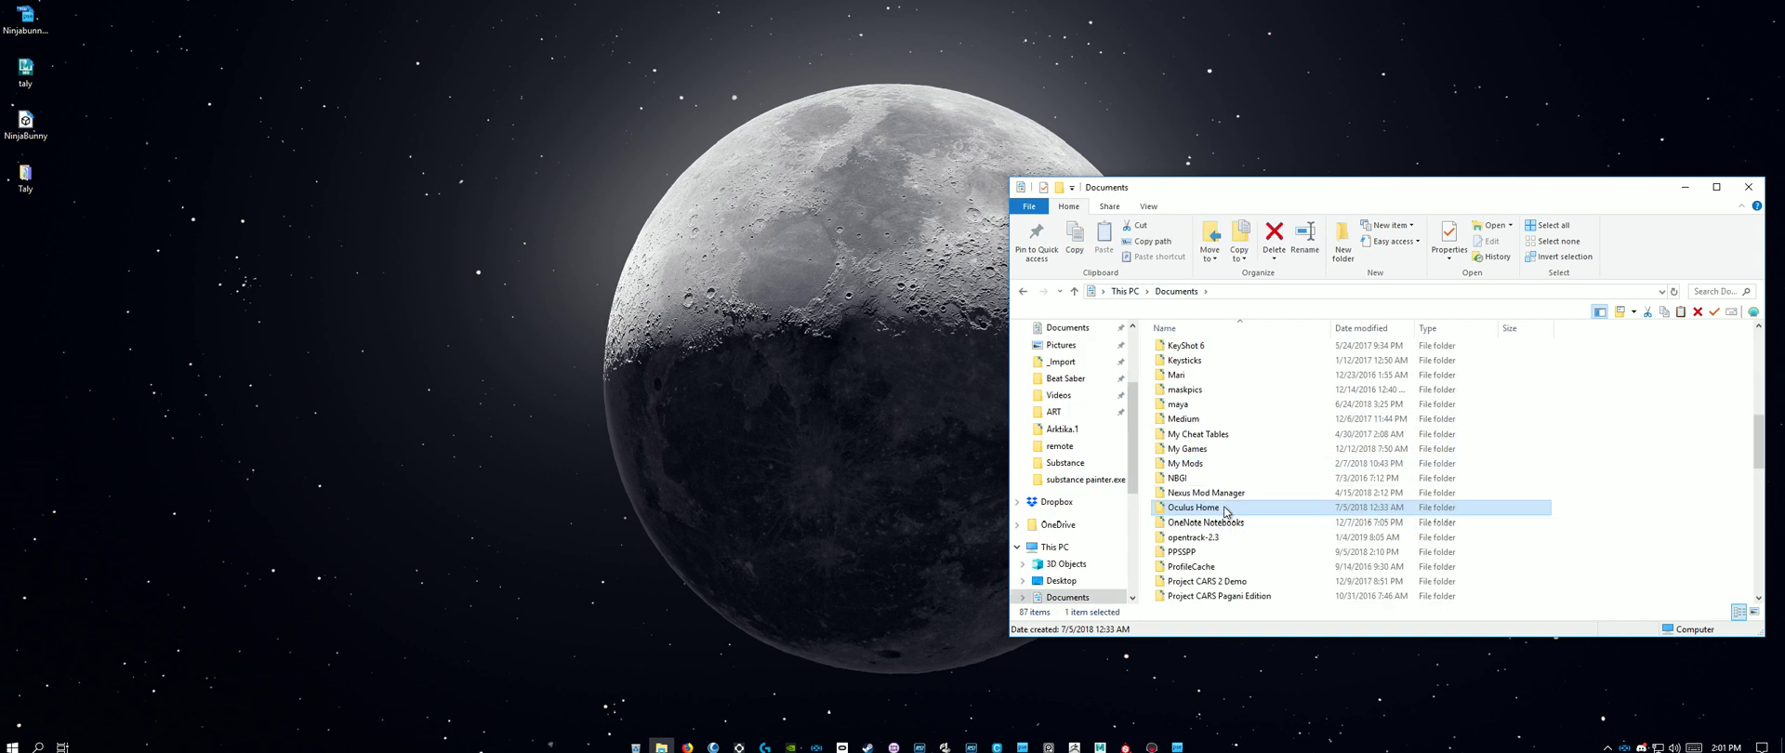
{"action": "double_click", "coordinate": [1222, 509]}
{"action": "double_click", "coordinate": [1199, 349]}
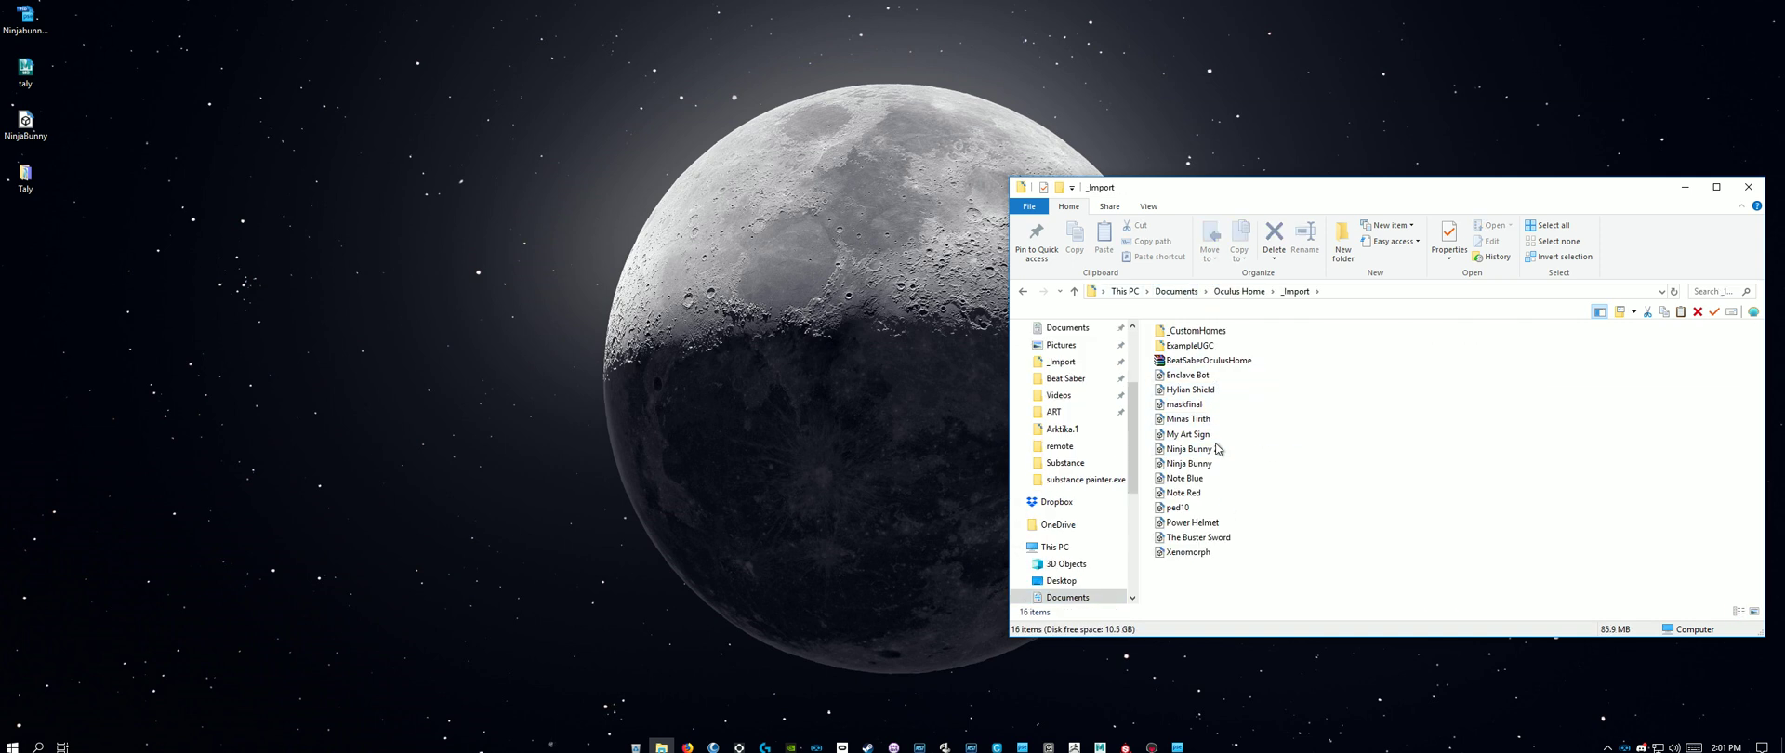
{"action": "left_click", "coordinate": [1185, 495]}
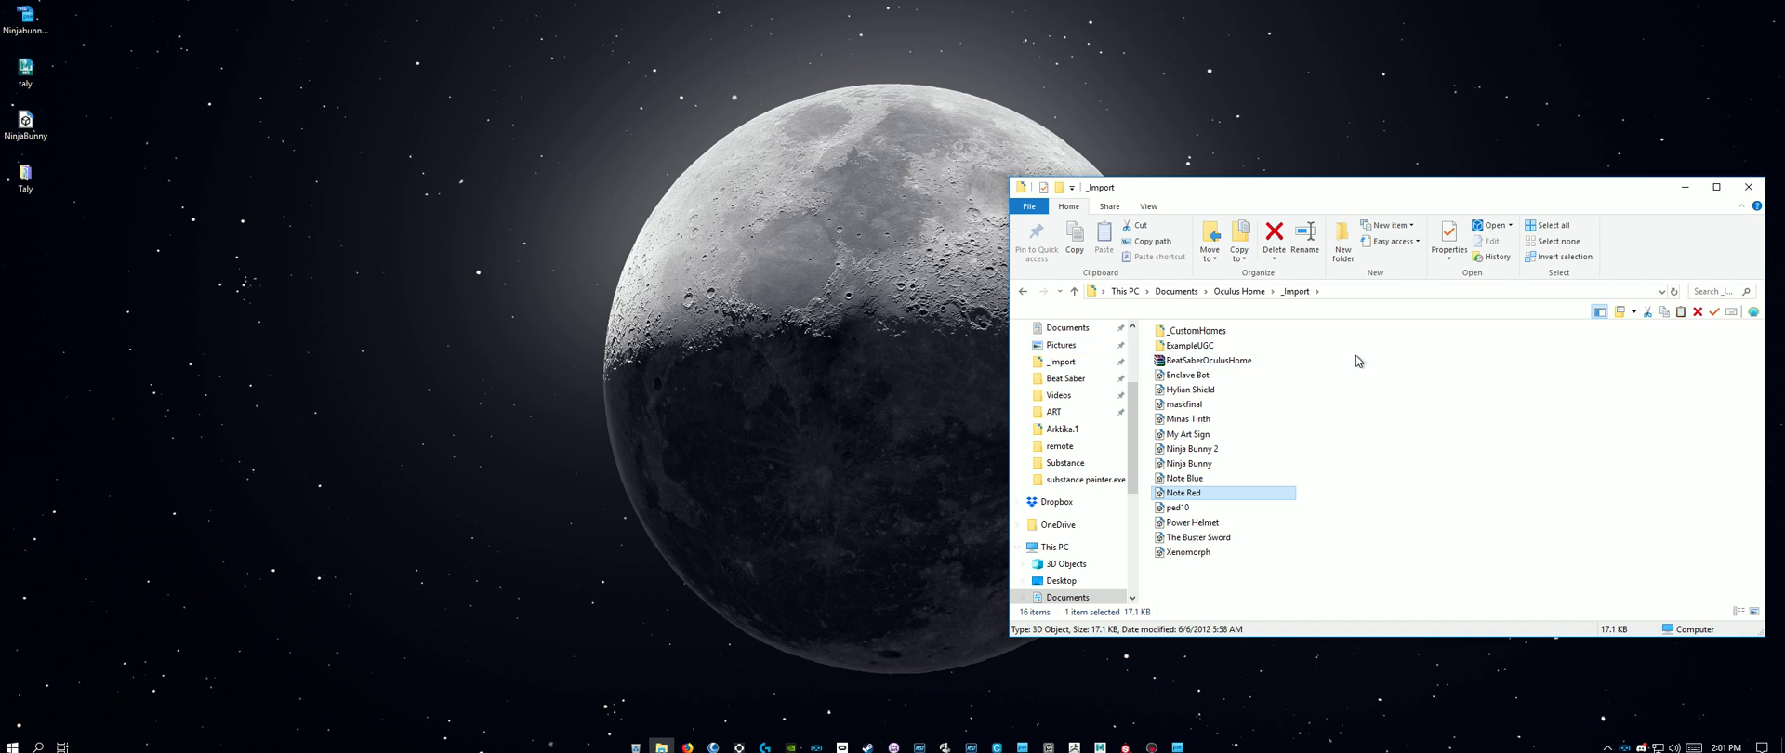
{"action": "left_click", "coordinate": [1748, 186]}
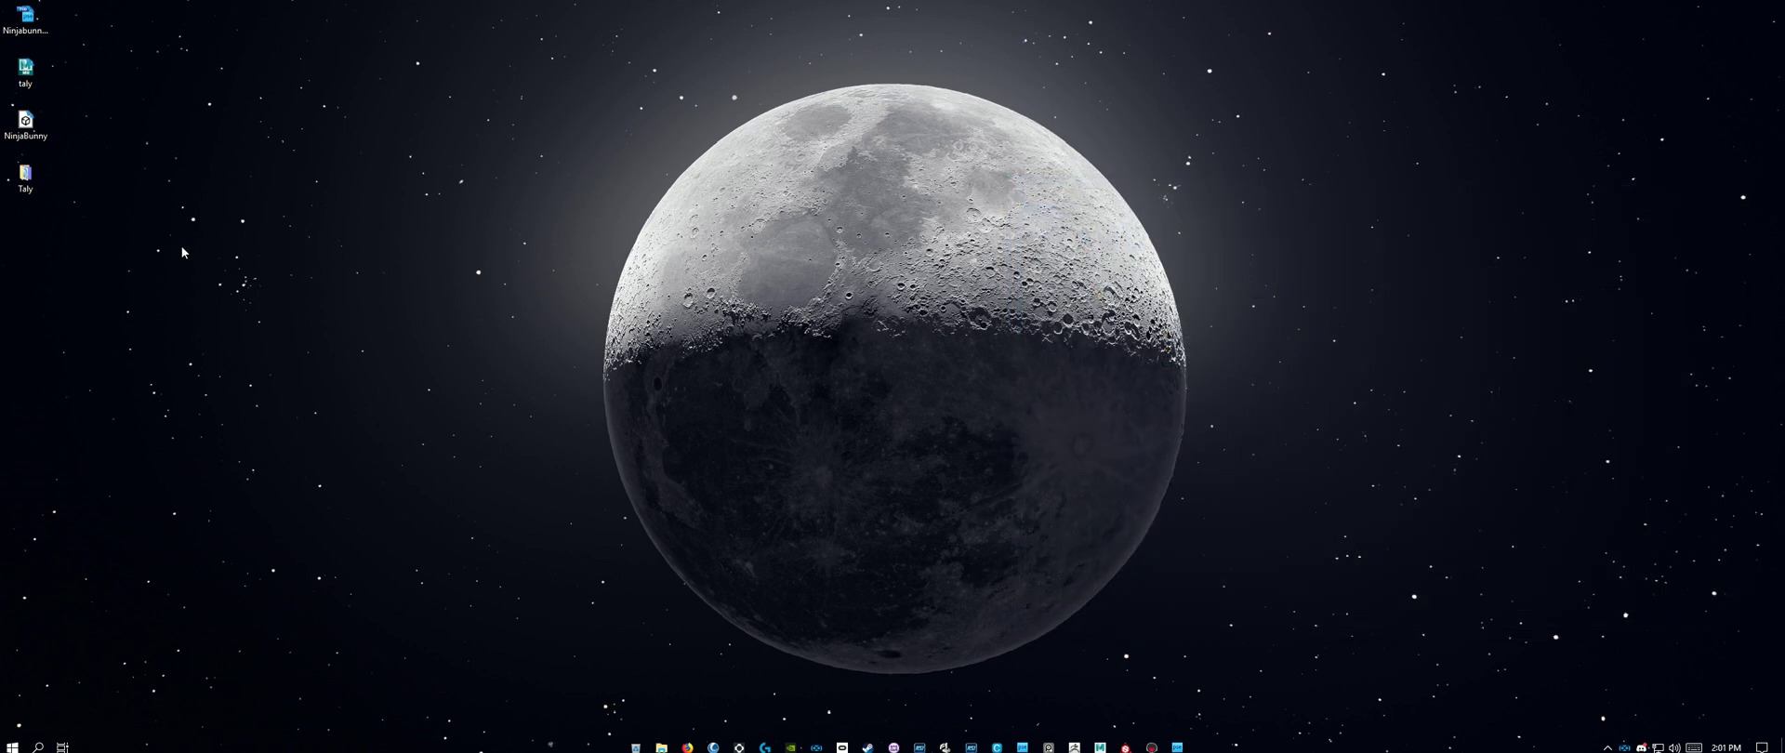
Step: Reopen the Taly folder from the desktop and point out the 11,245 KB Taly2 3D object
{"action": "double_click", "coordinate": [33, 181]}
{"action": "left_click", "coordinate": [1242, 408]}
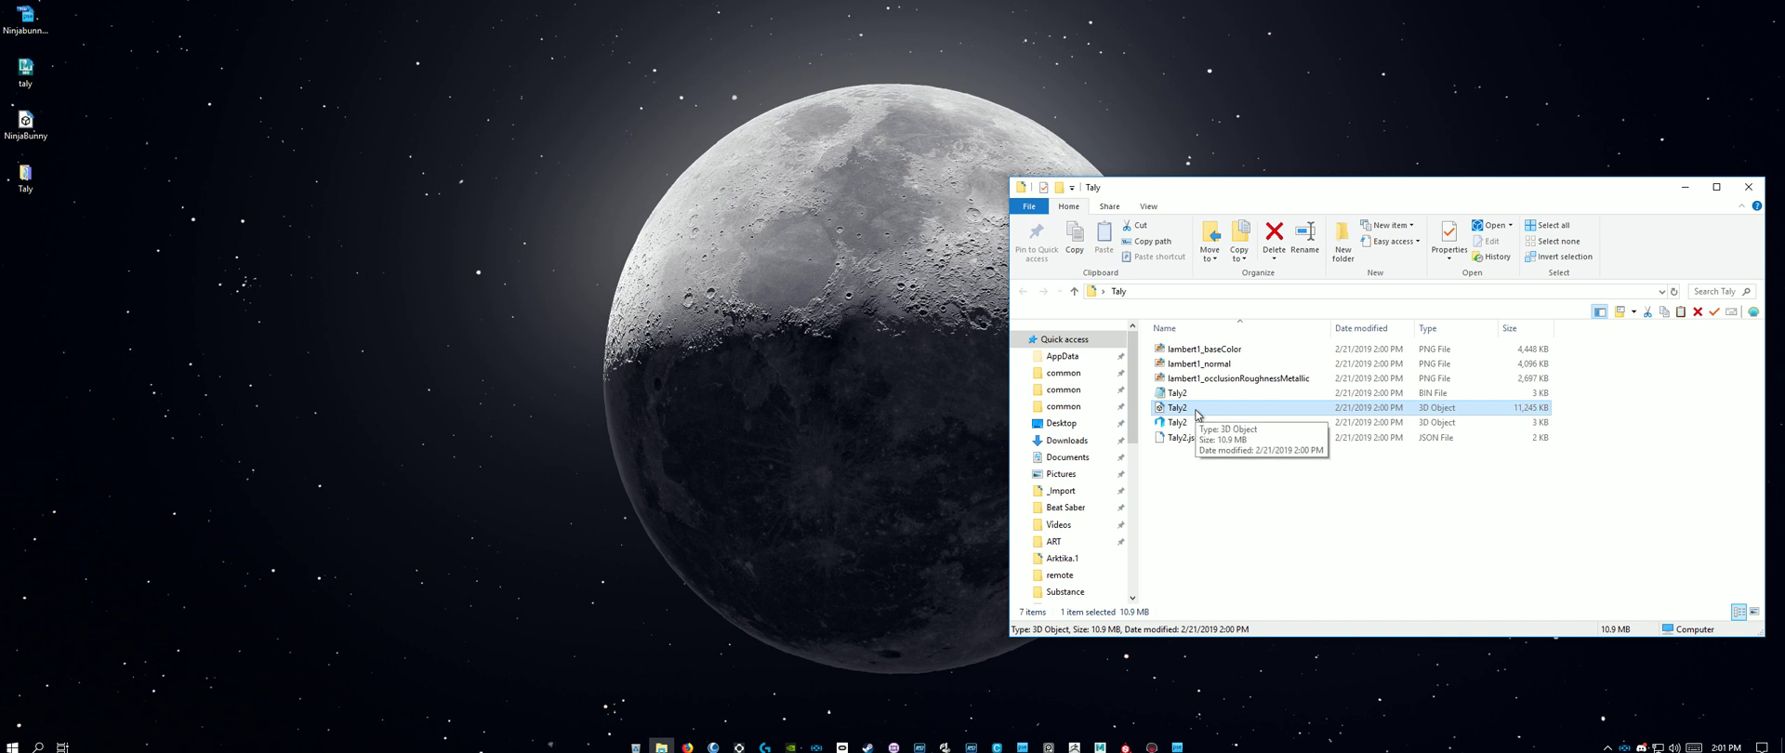
{"action": "left_click", "coordinate": [1245, 533]}
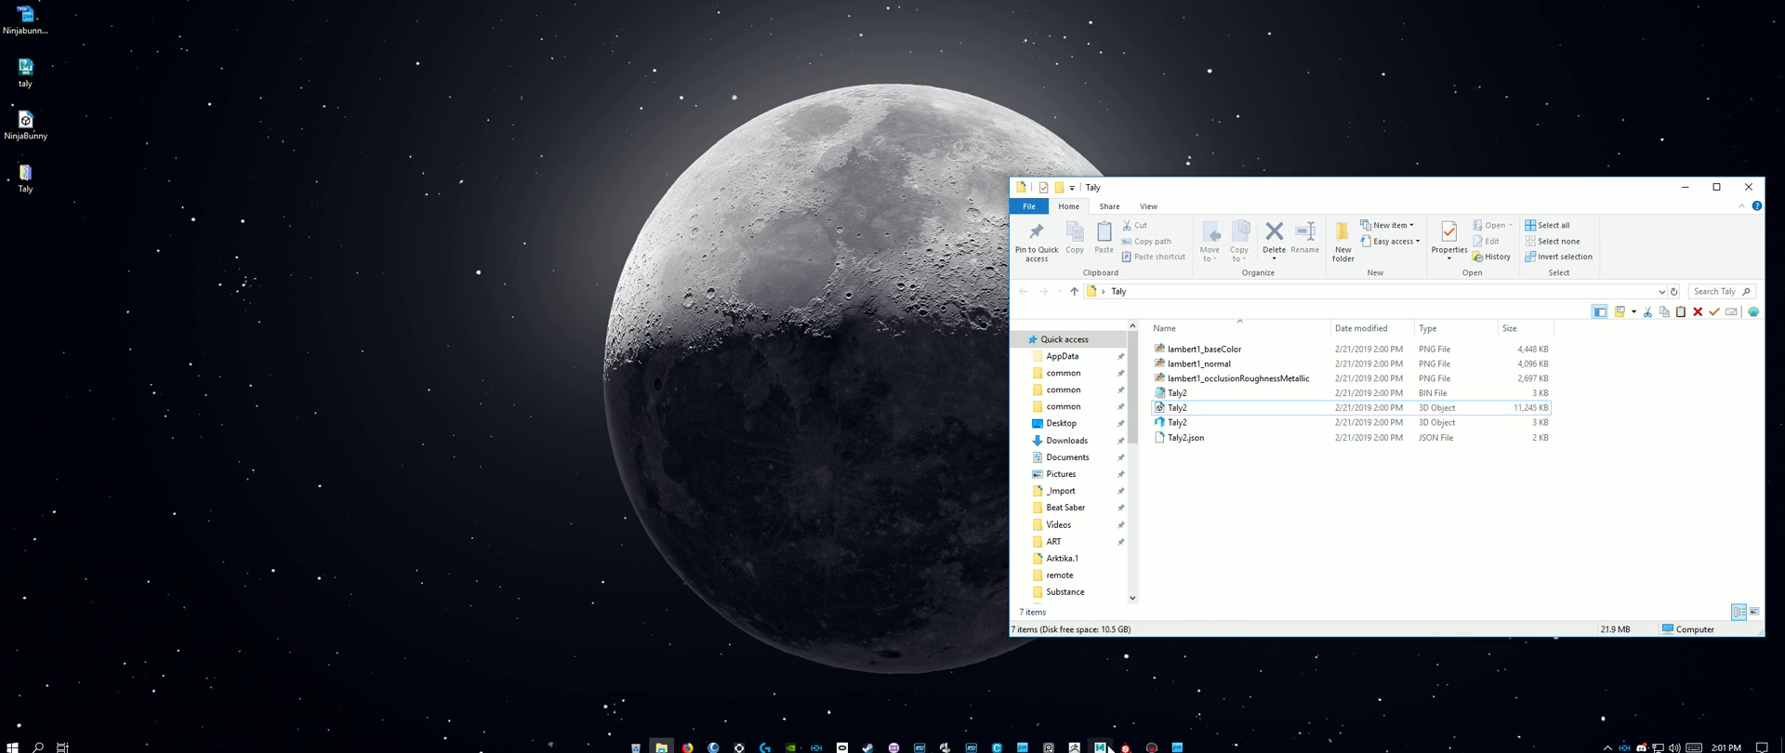
Step: Switch to Maya and try importing Taly2.gltf from the desktop Taly folder, then minimize Maya
{"action": "mouse_move", "coordinate": [1106, 748]}
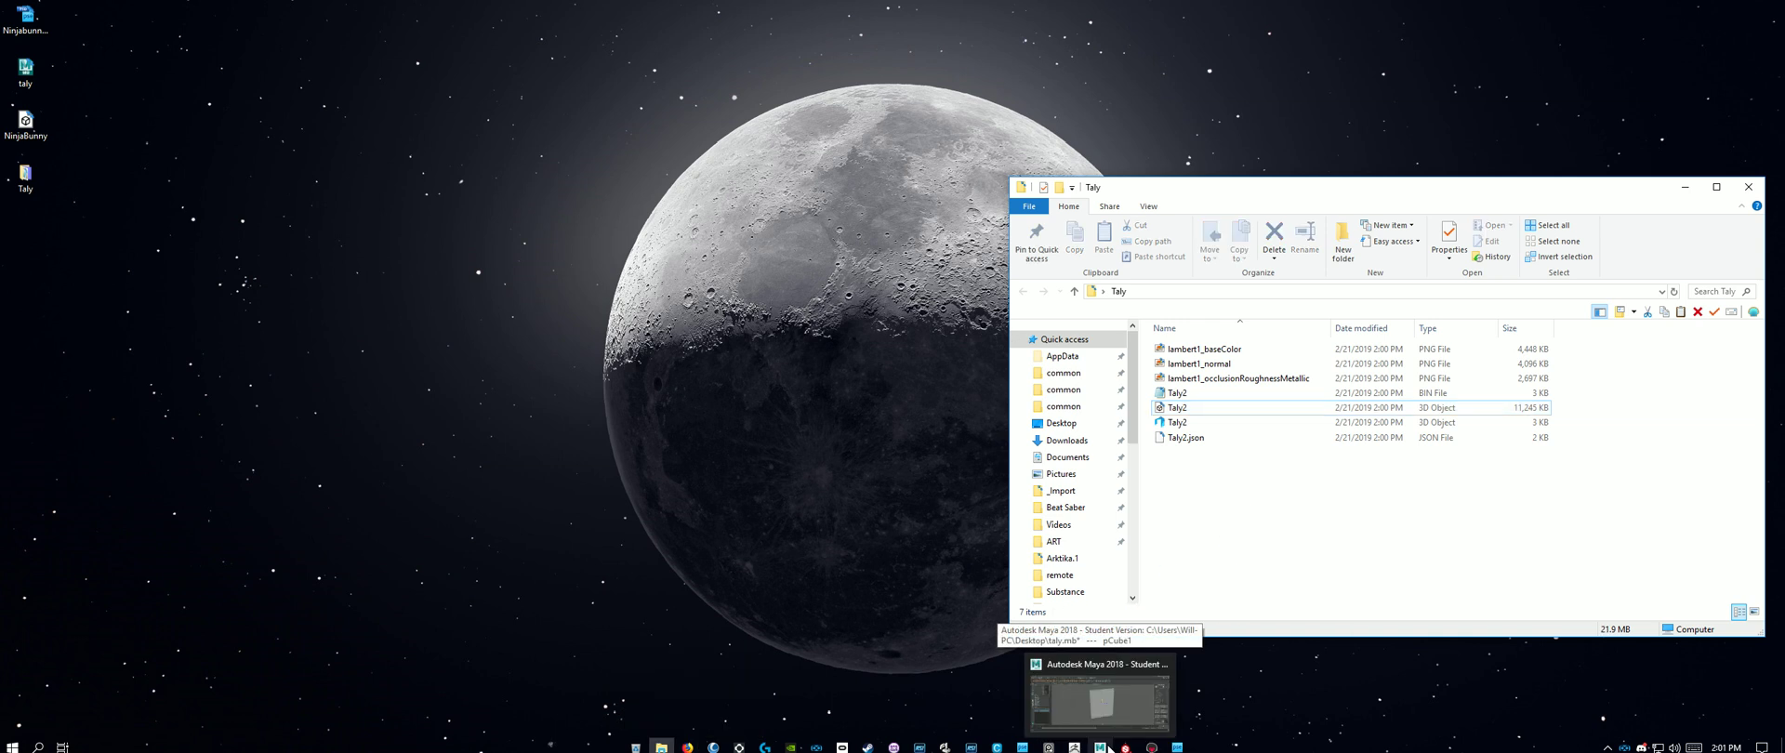
{"action": "left_click", "coordinate": [1102, 747]}
{"action": "left_click", "coordinate": [13, 23]}
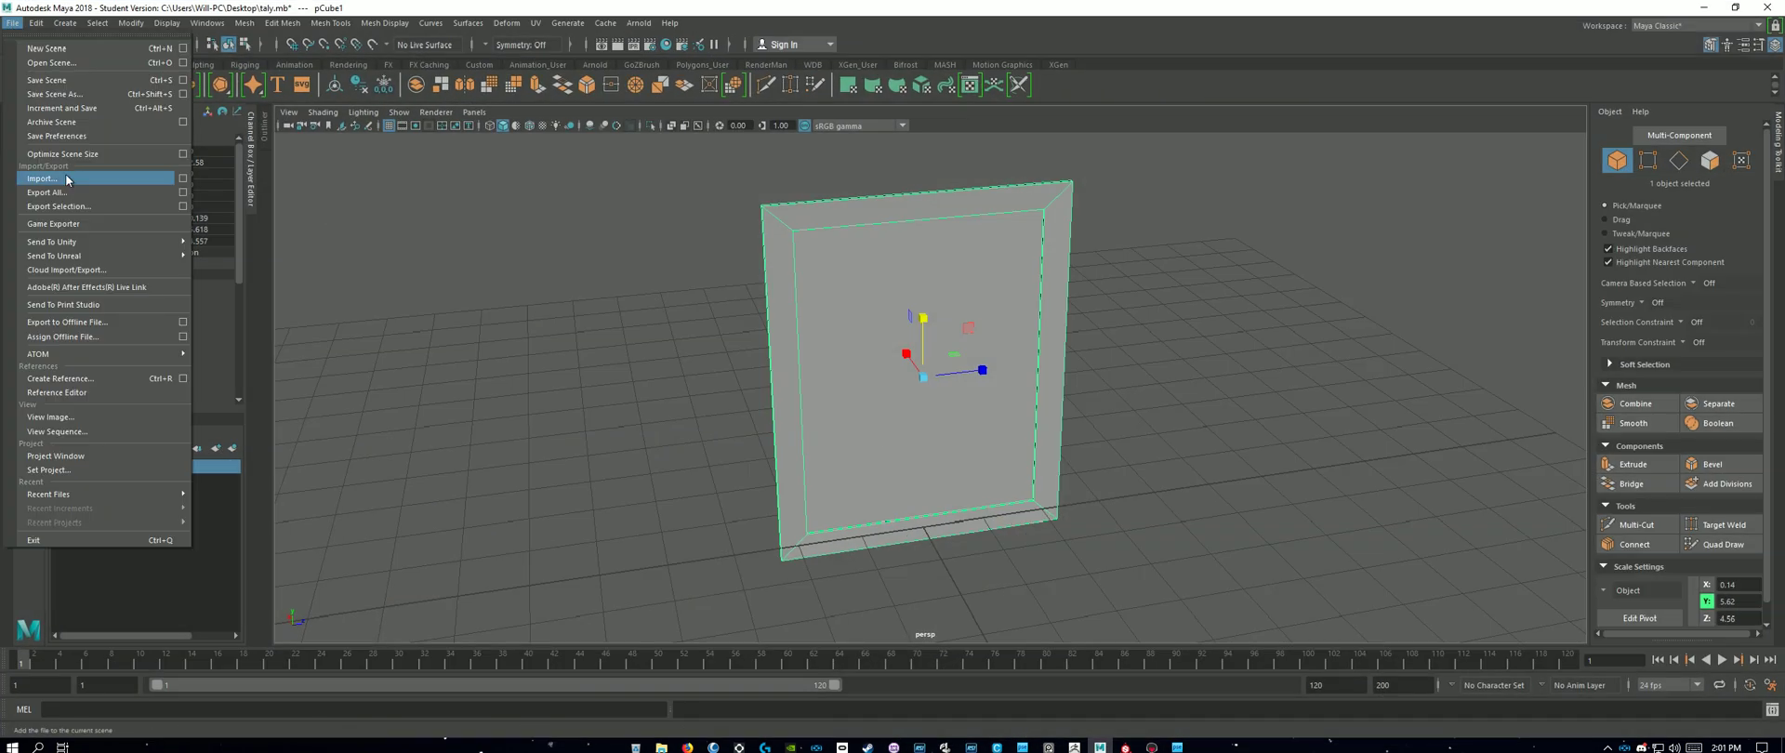
{"action": "left_click", "coordinate": [56, 180]}
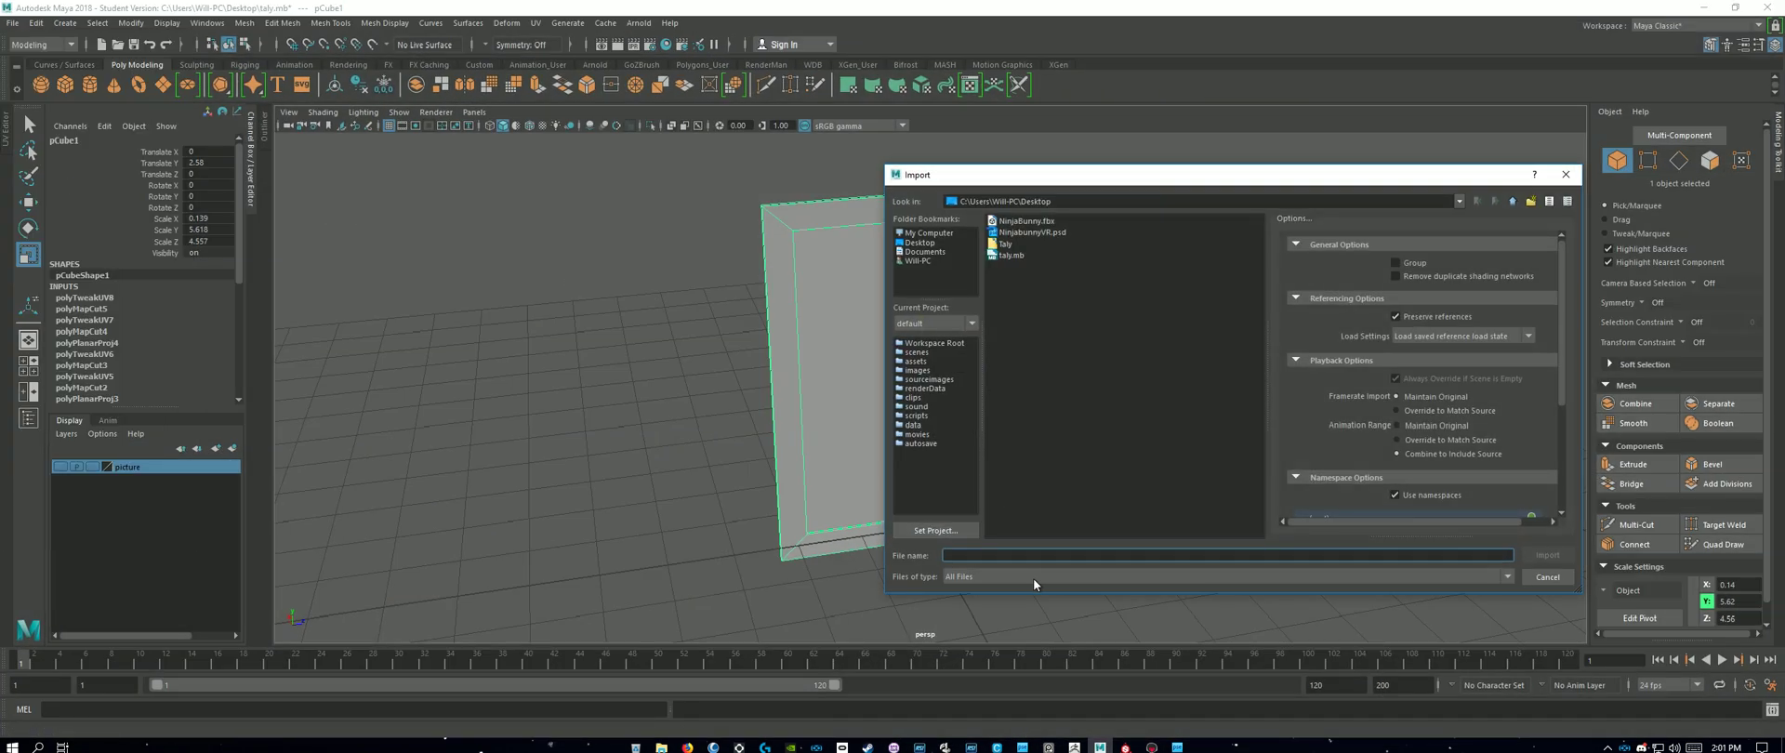
{"action": "double_click", "coordinate": [1002, 245]}
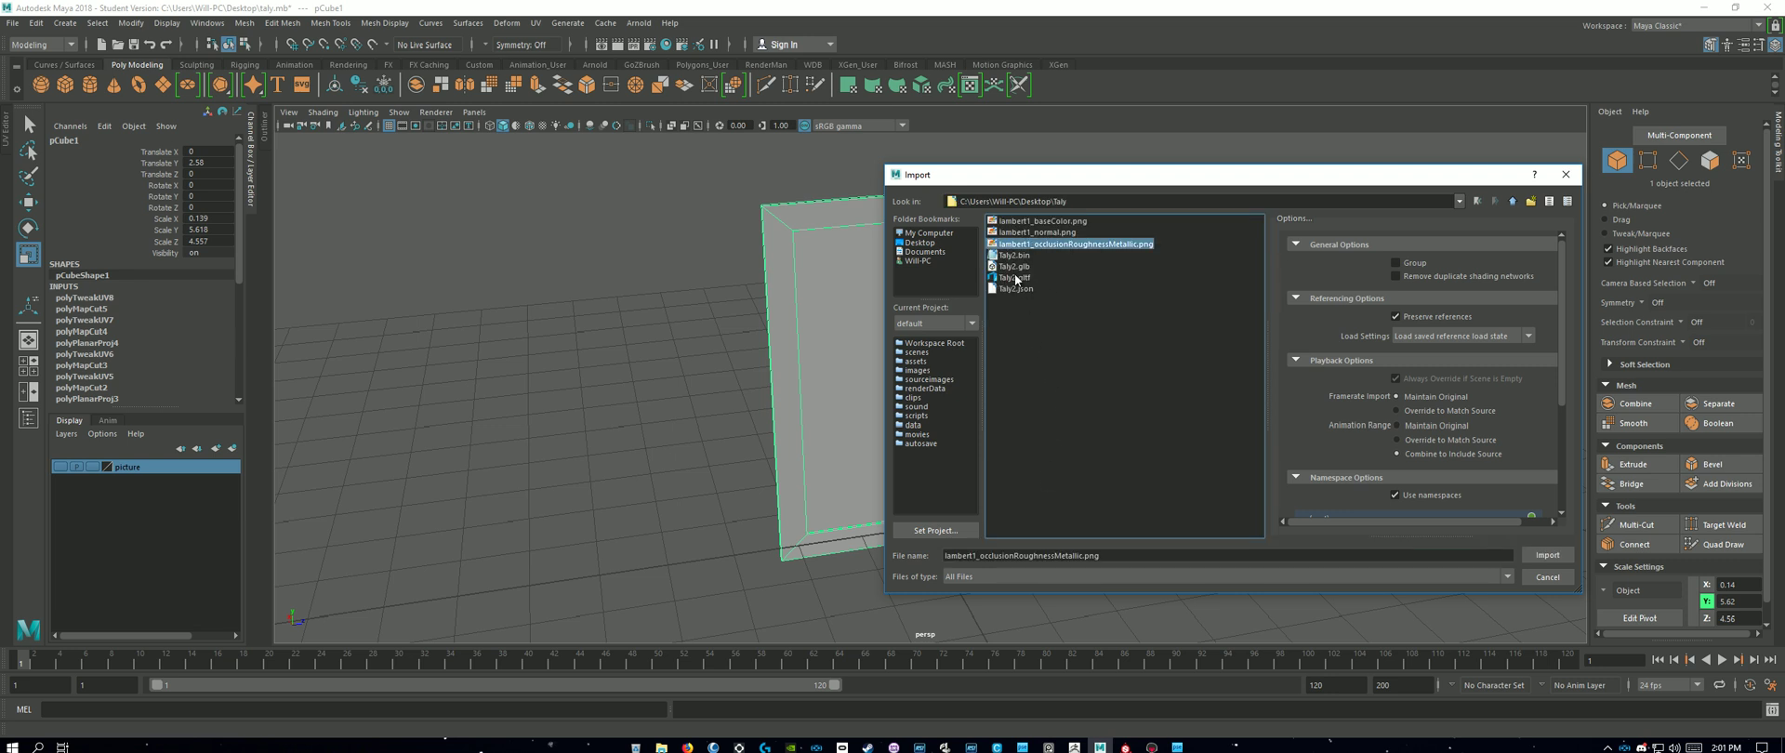
{"action": "double_click", "coordinate": [1014, 277]}
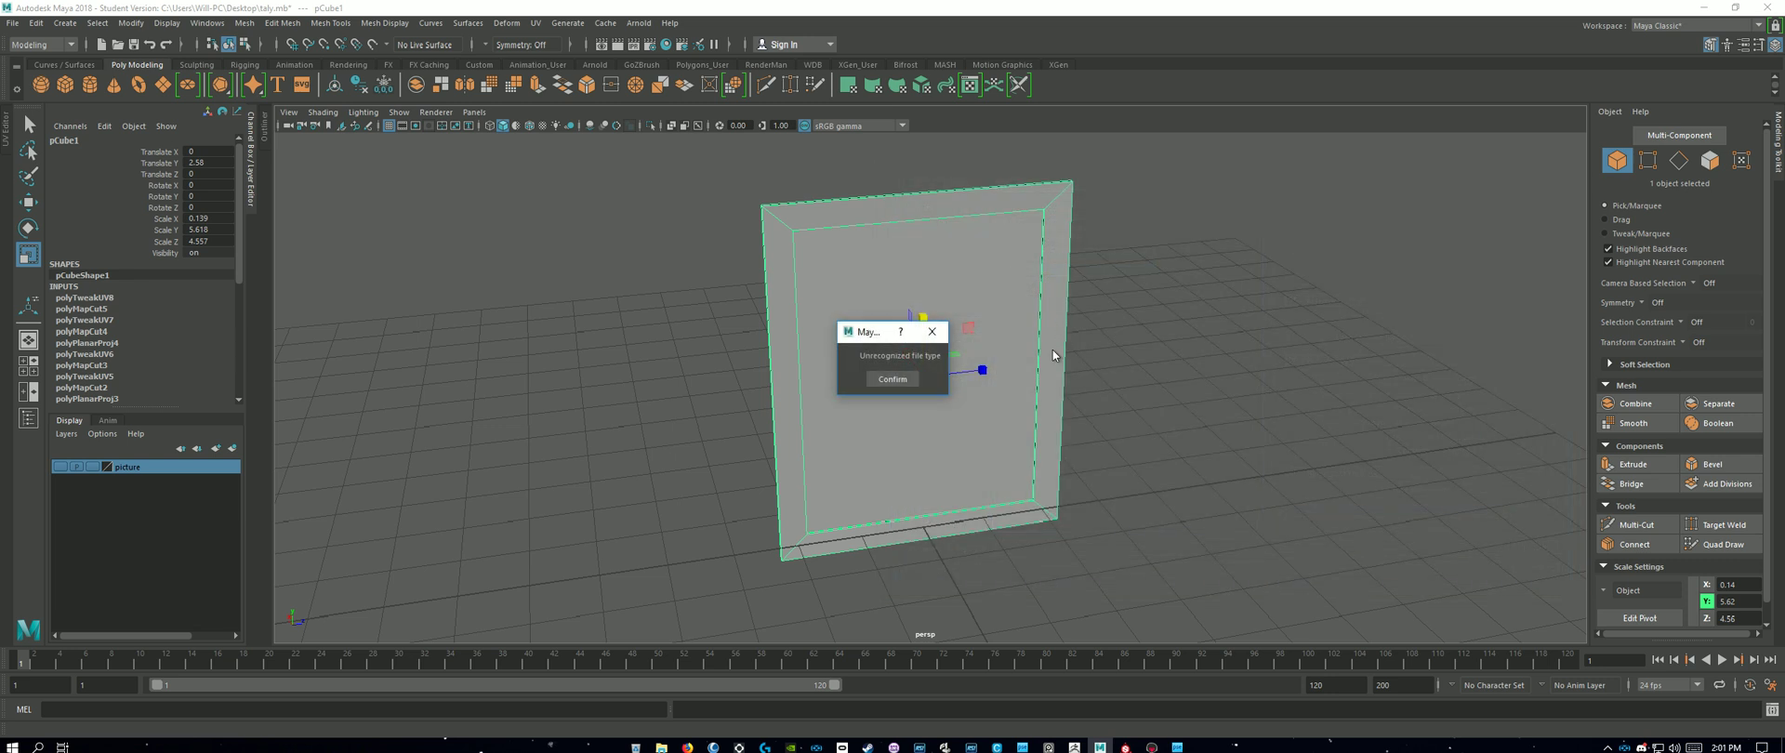
{"action": "left_click", "coordinate": [891, 379]}
{"action": "left_click", "coordinate": [1701, 8]}
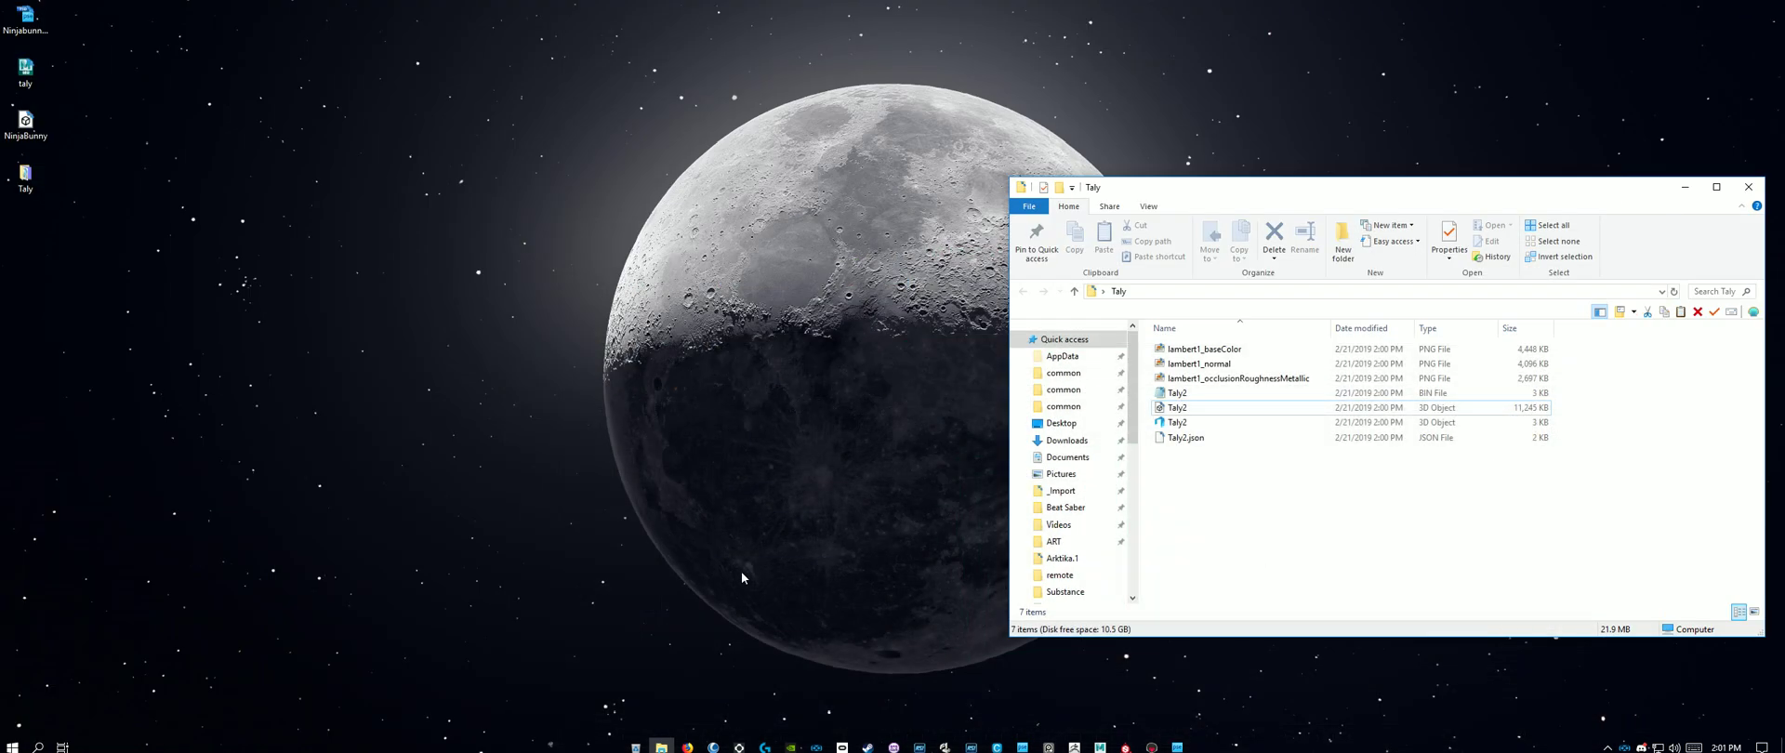
{"action": "left_click", "coordinate": [687, 746]}
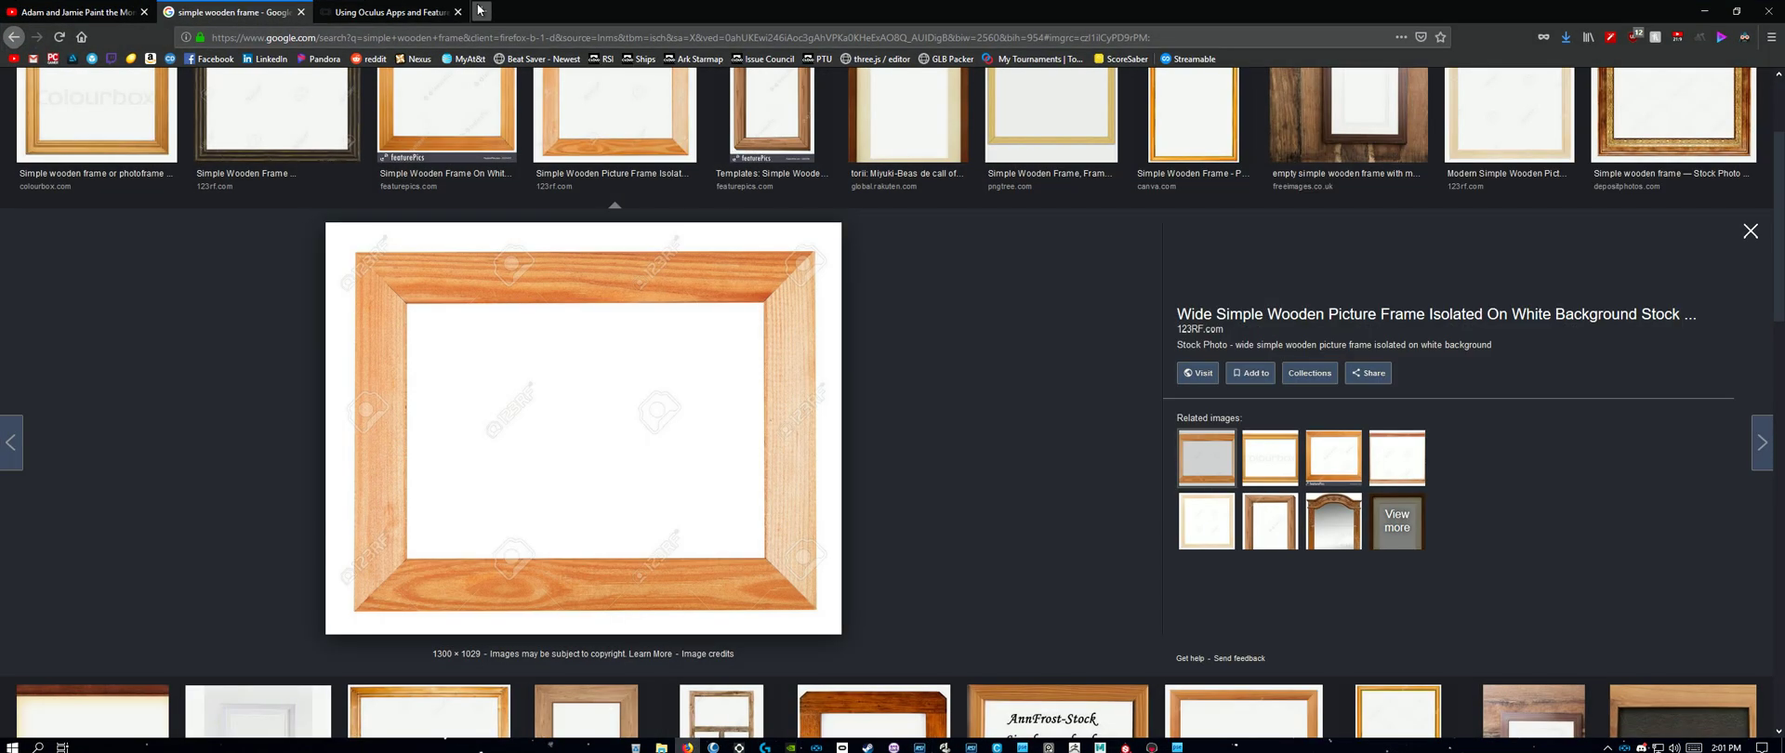
{"action": "left_click", "coordinate": [479, 10]}
{"action": "left_click", "coordinate": [842, 60]}
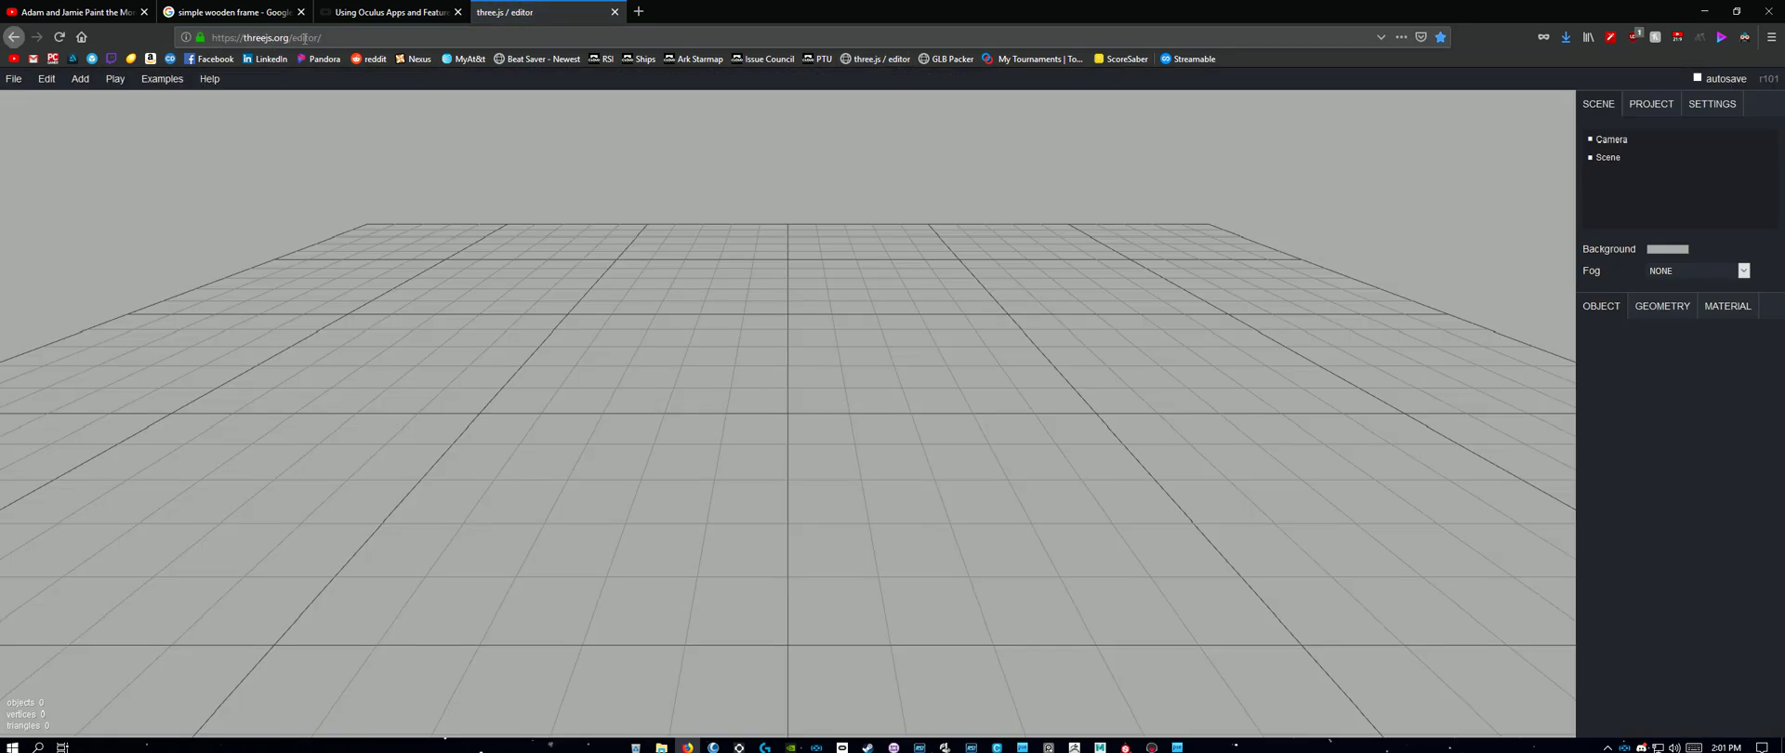
{"action": "left_click", "coordinate": [323, 38]}
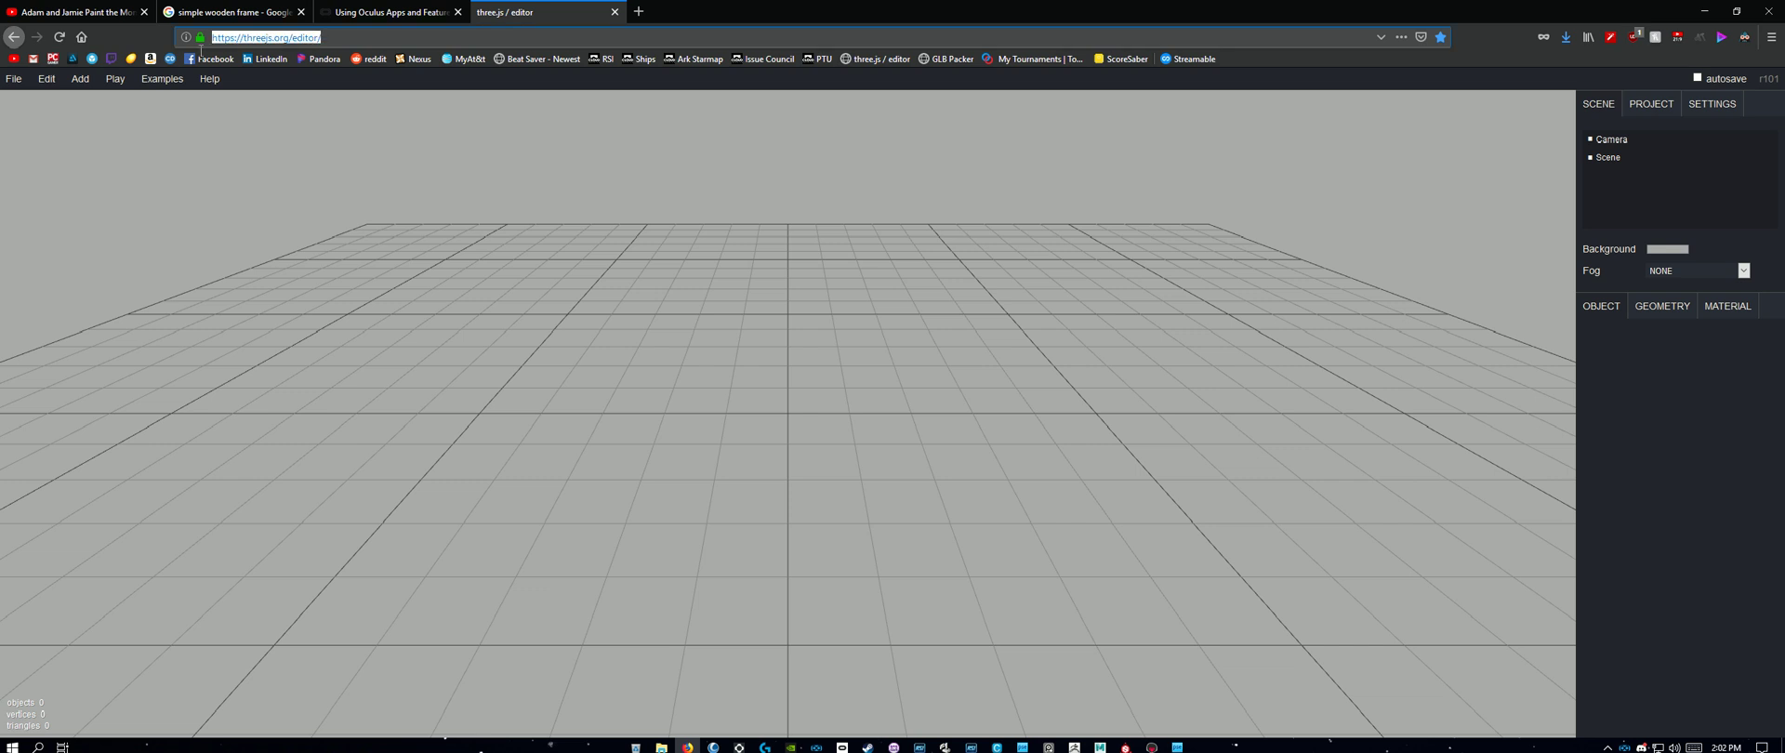
{"action": "left_click", "coordinate": [336, 42]}
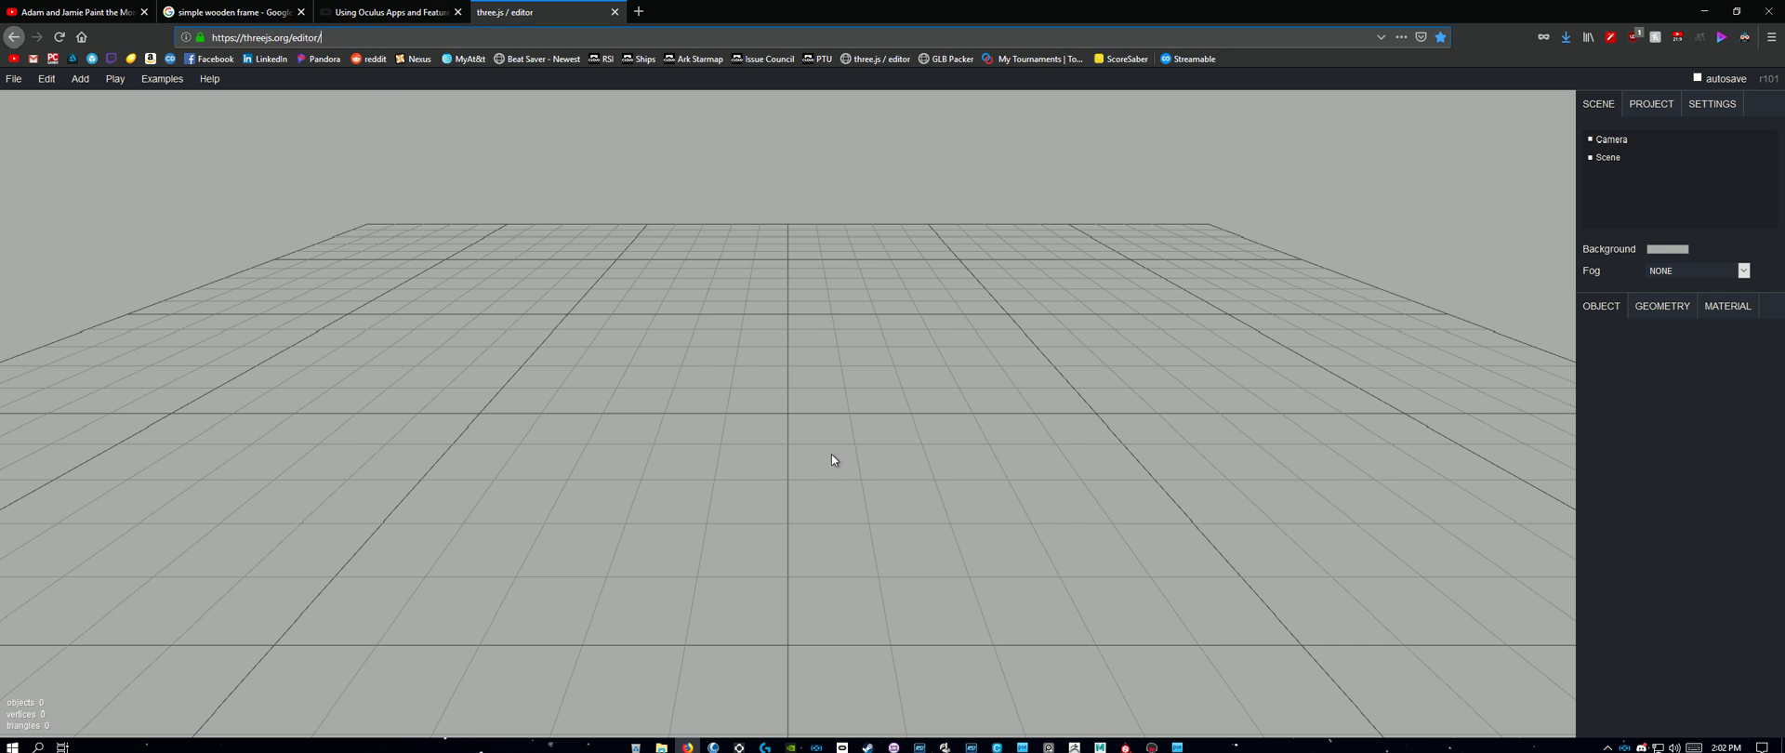
{"action": "scroll", "coordinate": [832, 454], "scroll_direction": "down", "scroll_amount": 5}
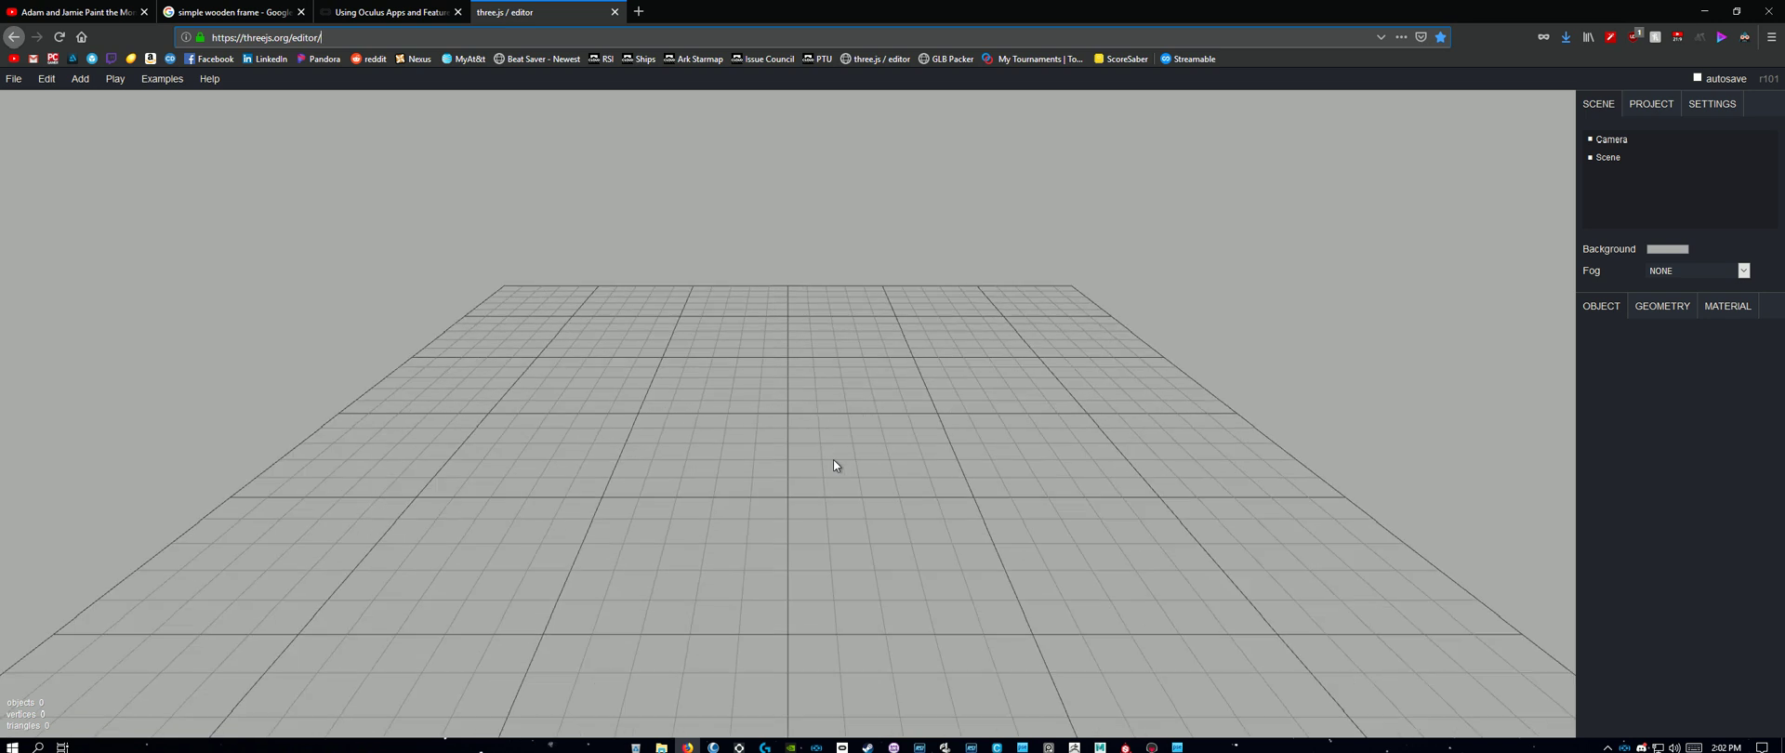
Step: Import Taly2.glb from the desktop Taly folder into the three.js editor and orbit around the model
{"action": "left_click", "coordinate": [11, 82]}
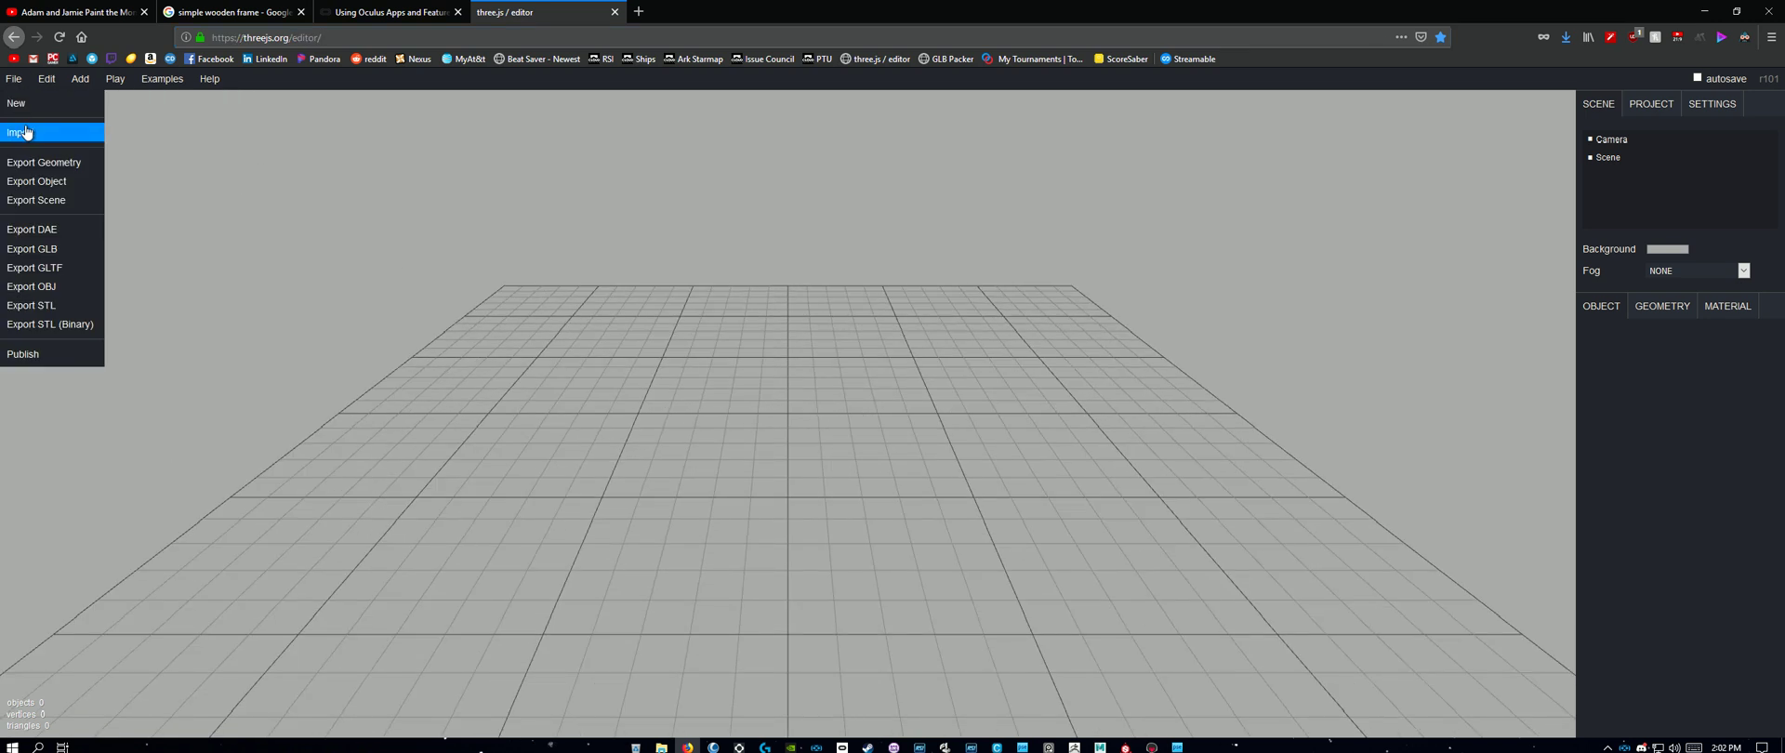
{"action": "left_click", "coordinate": [26, 132]}
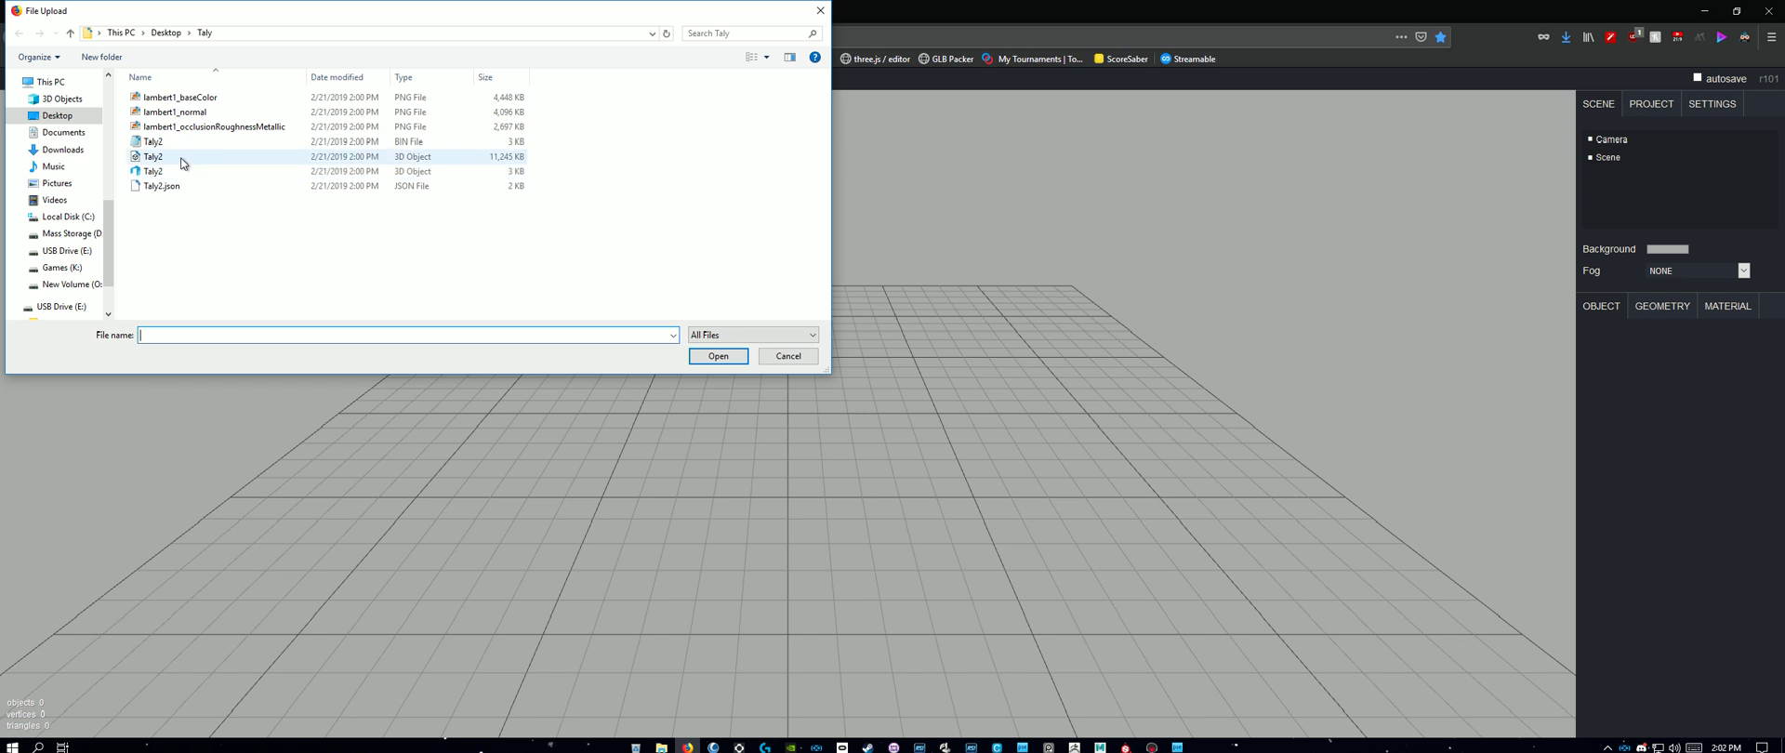
{"action": "double_click", "coordinate": [457, 163]}
{"action": "left_click_drag", "start_coordinate": [1097, 380], "coordinate": [1307, 410]}
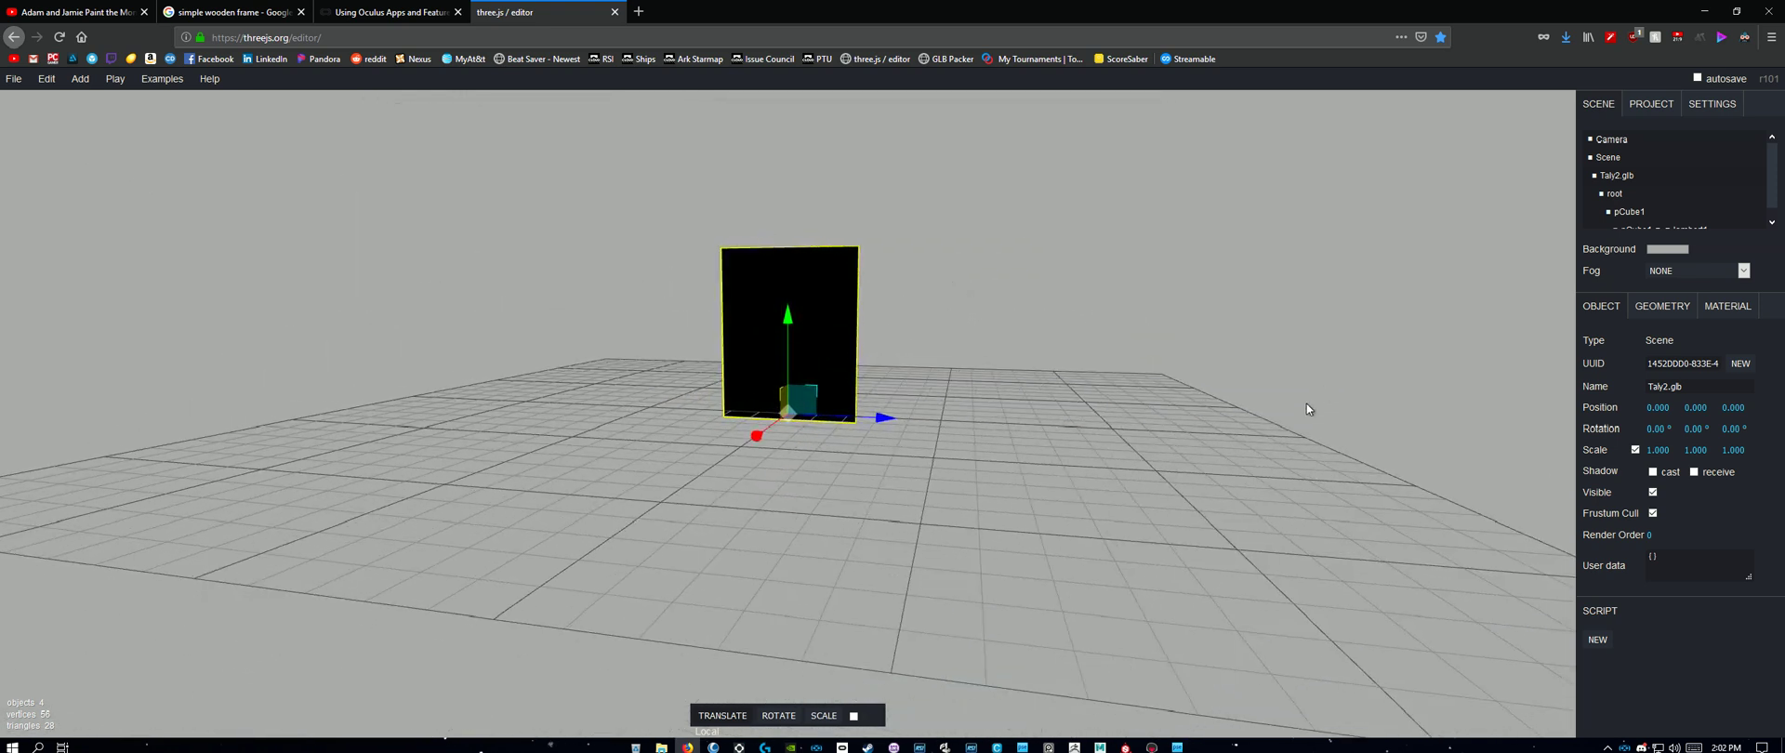
Step: Switch to Maya and examine the picture frame's size against the whole grid
{"action": "left_click", "coordinate": [1099, 747]}
{"action": "left_click_drag", "start_coordinate": [1123, 554], "coordinate": [1088, 539], "text": "alt"}
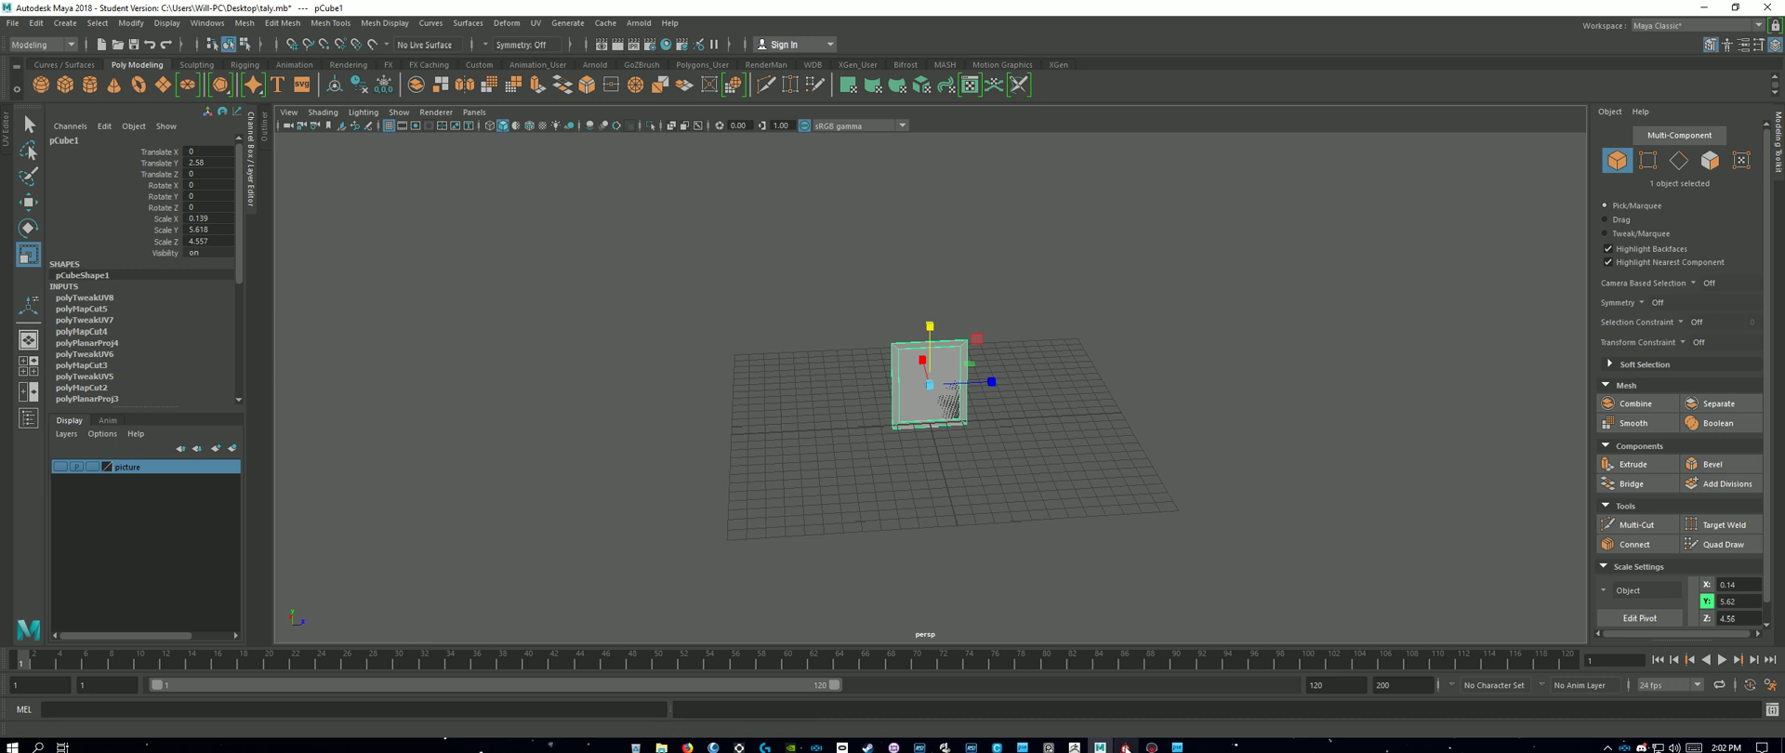
Step: Switch to the three.js editor in Firefox and set the uniform scale of Taly2.glb to 0.1
{"action": "left_click", "coordinate": [688, 747]}
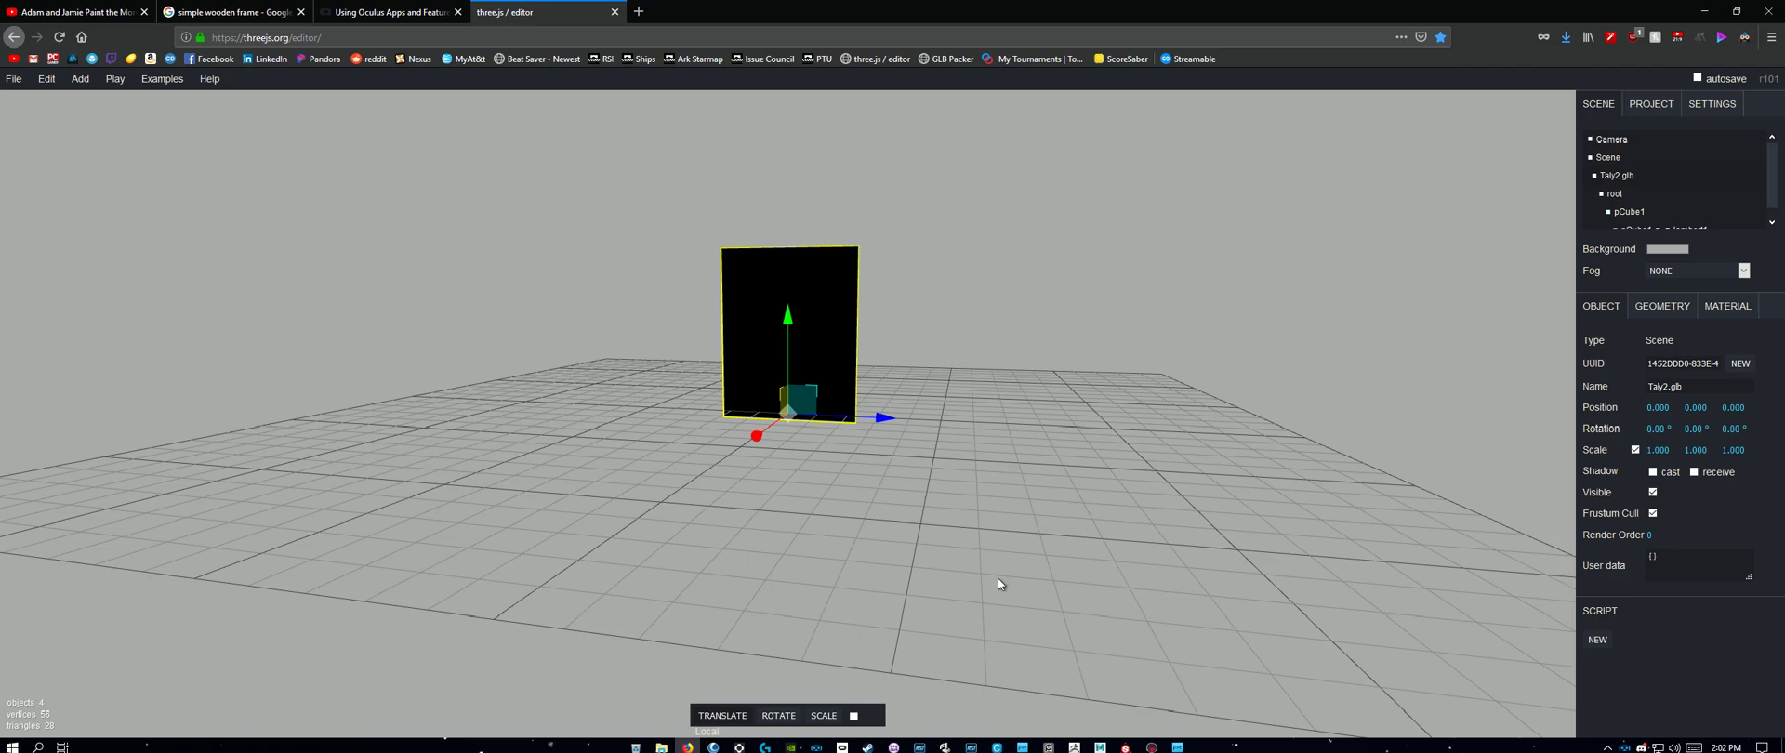
{"action": "left_click_drag", "start_coordinate": [996, 577], "coordinate": [1117, 509]}
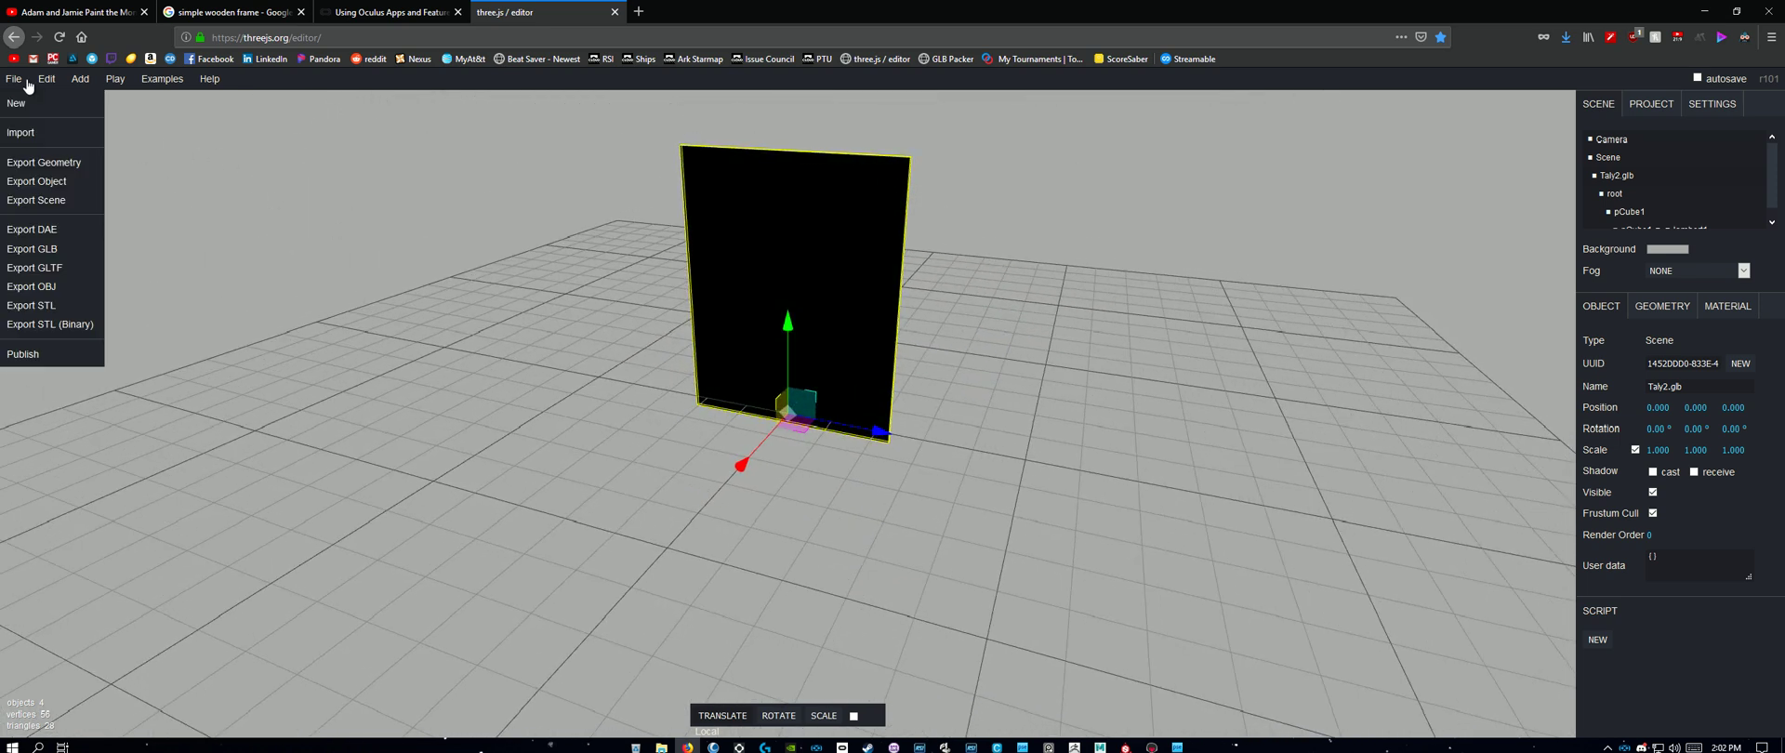
{"action": "left_click", "coordinate": [1658, 450]}
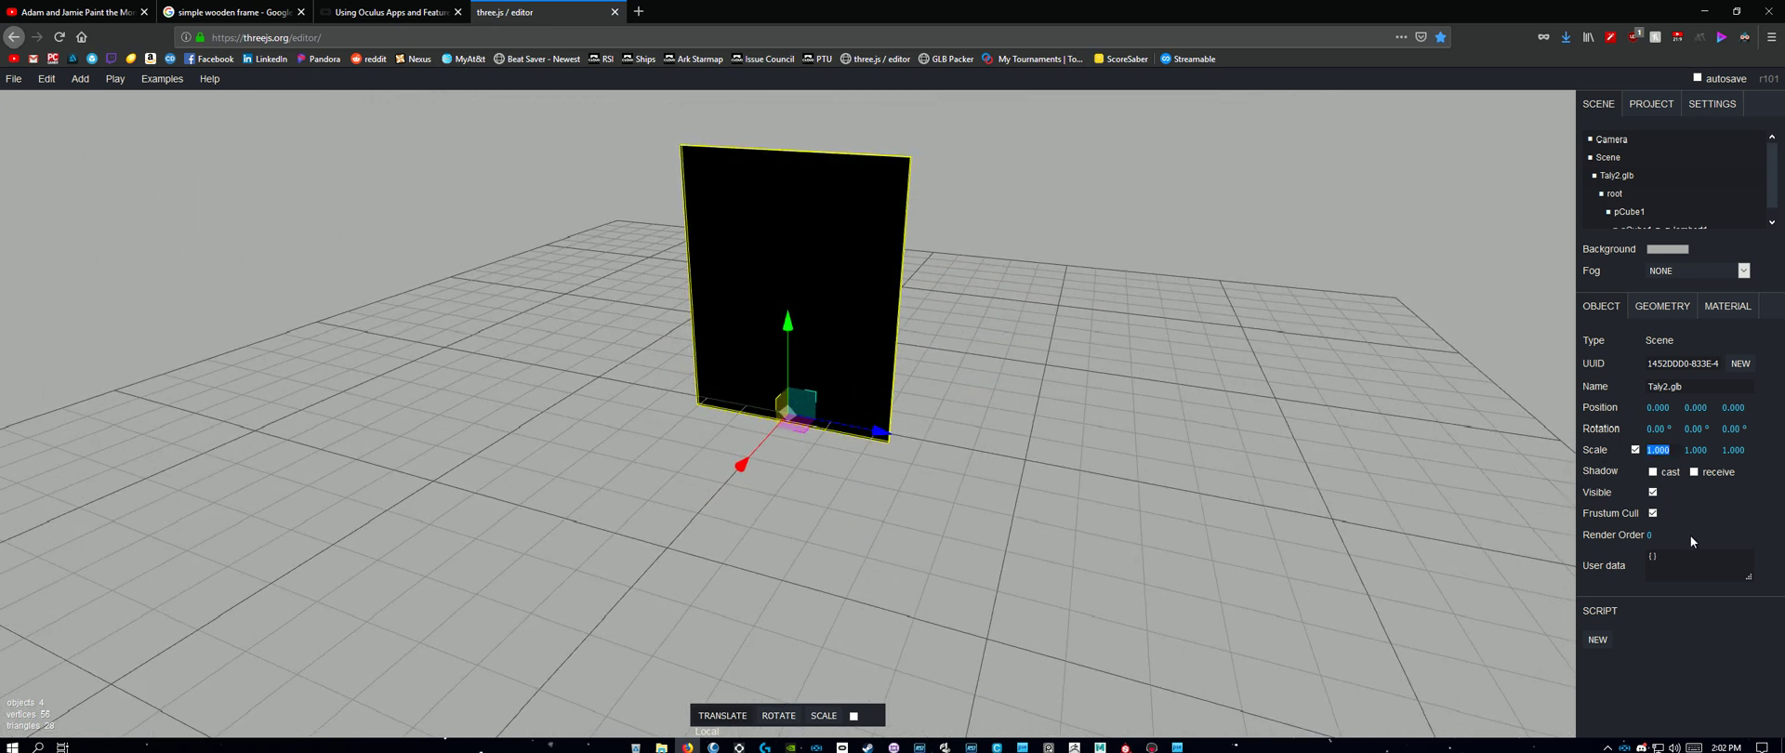
{"action": "type", "text": ".1"}
{"action": "key", "text": "Return"}
{"action": "left_click_drag", "start_coordinate": [1102, 584], "coordinate": [783, 563]}
{"action": "key", "text": "f"}
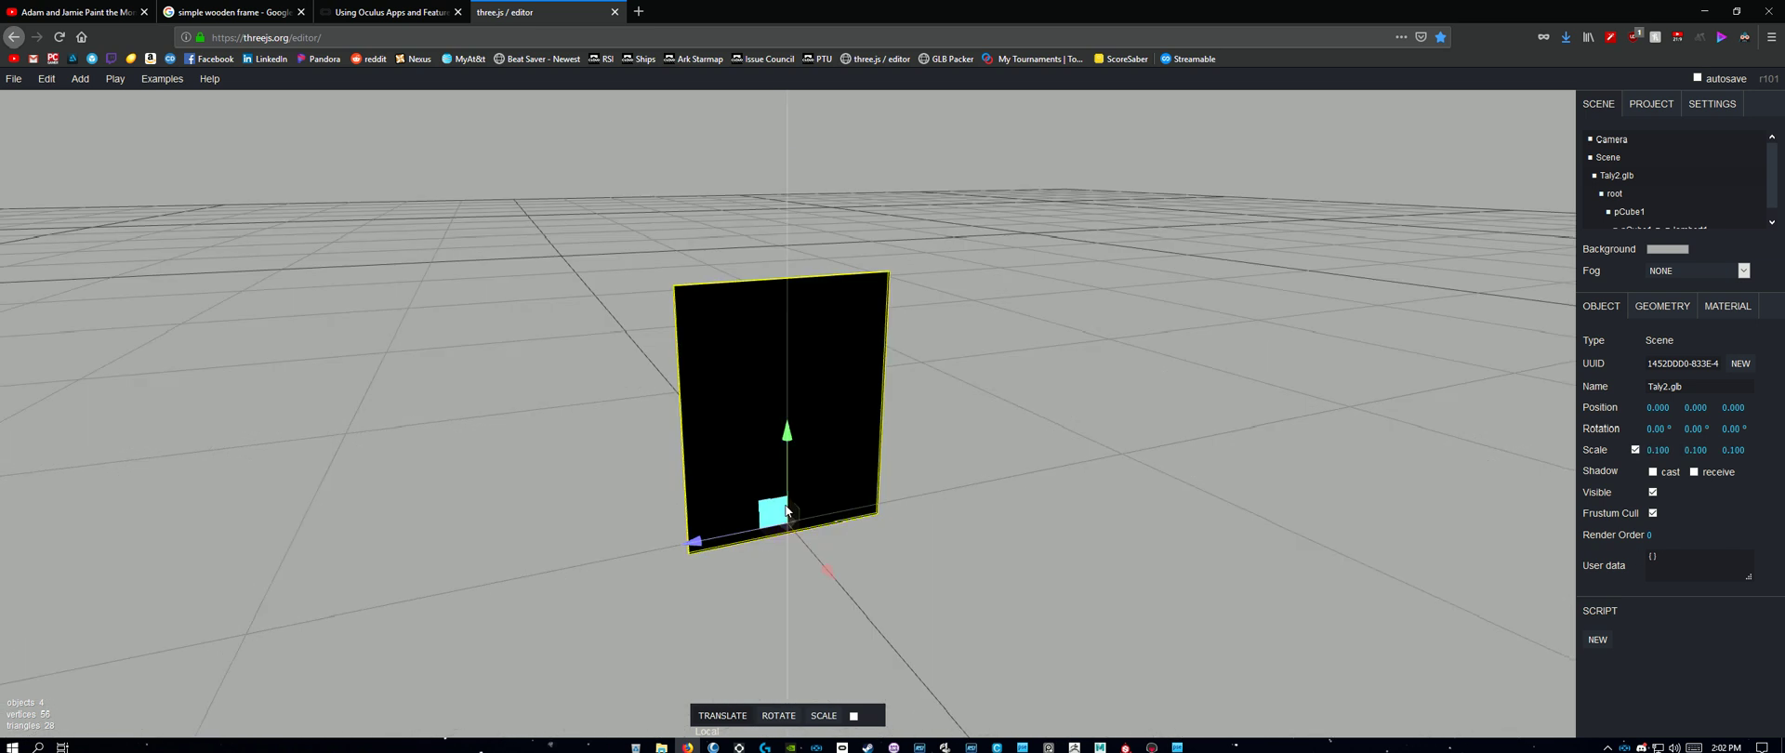
{"action": "scroll", "coordinate": [1041, 530], "scroll_direction": "down", "scroll_amount": 6}
Step: Import Ninja Bunny 2.glb from the _Import folder into the scene as a size reference for the frame
{"action": "mouse_move", "coordinate": [4, 80]}
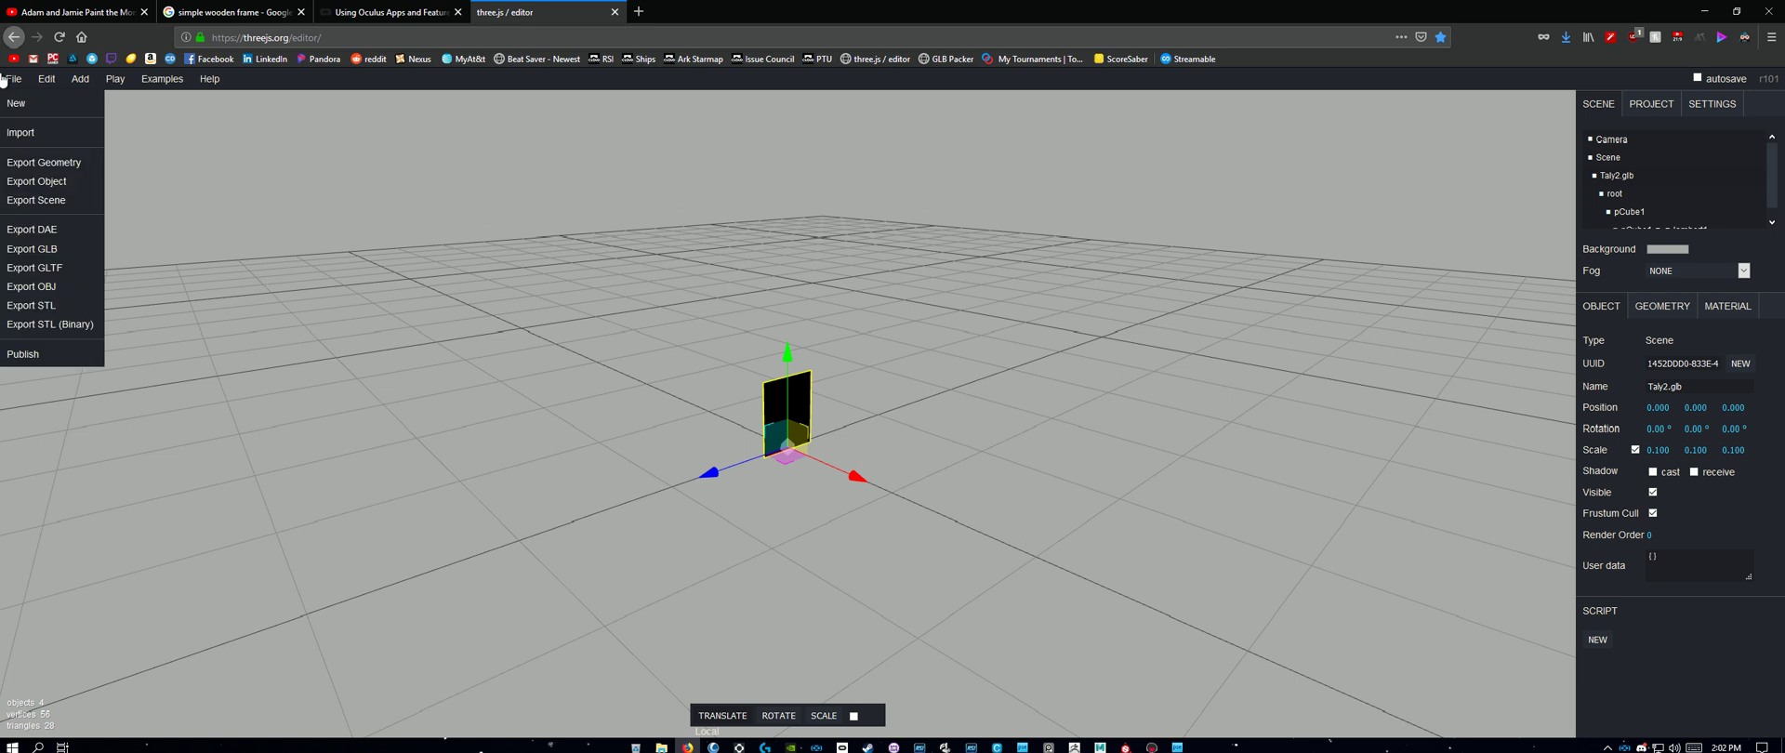
{"action": "left_click", "coordinate": [22, 133]}
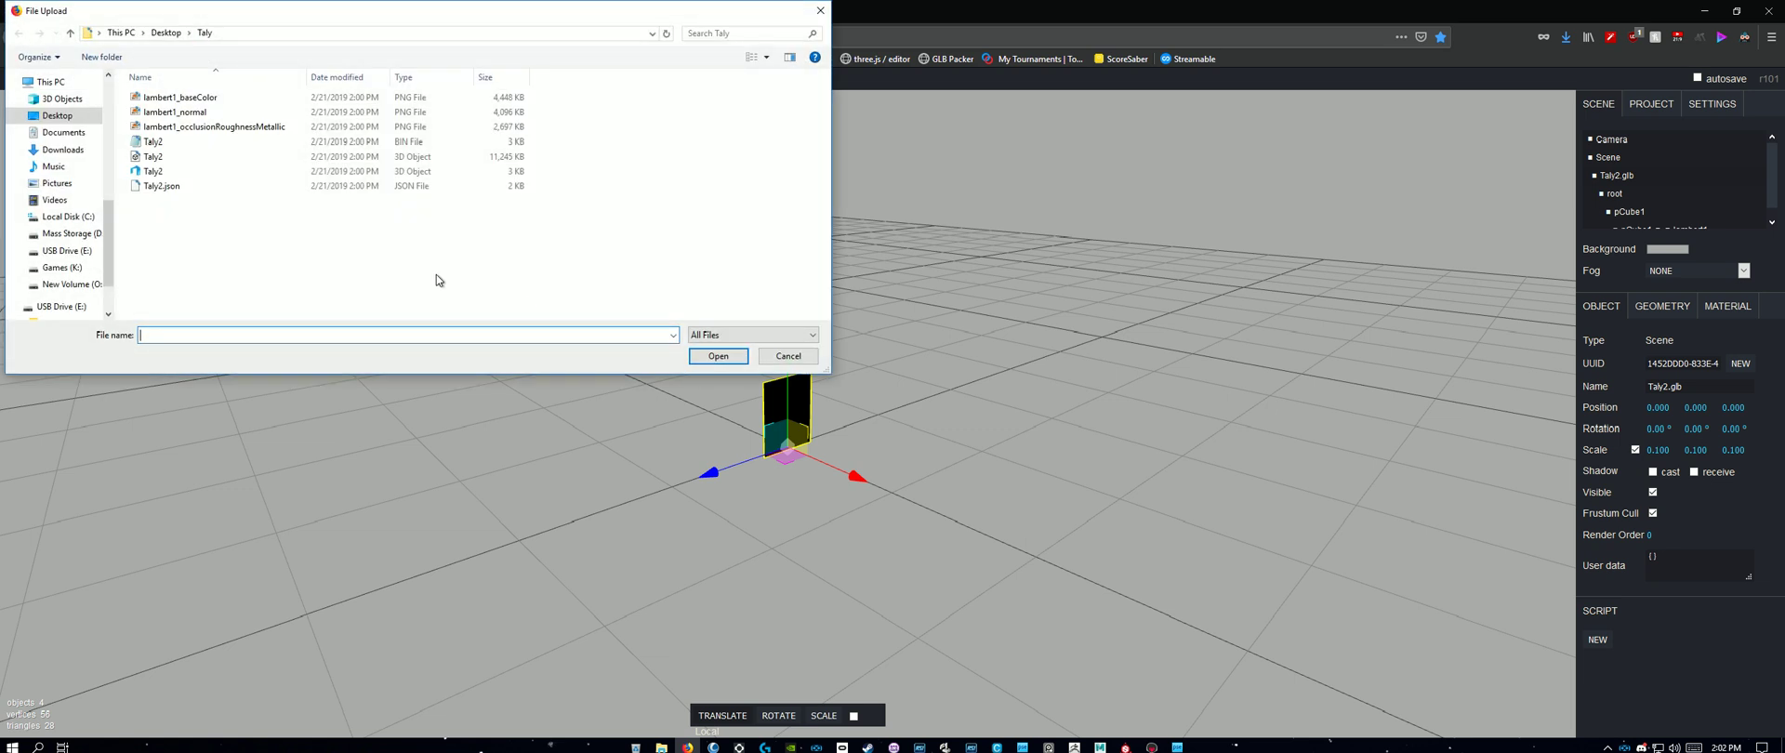
{"action": "scroll", "coordinate": [62, 139], "scroll_direction": "up", "scroll_amount": 5}
{"action": "left_click", "coordinate": [59, 128]}
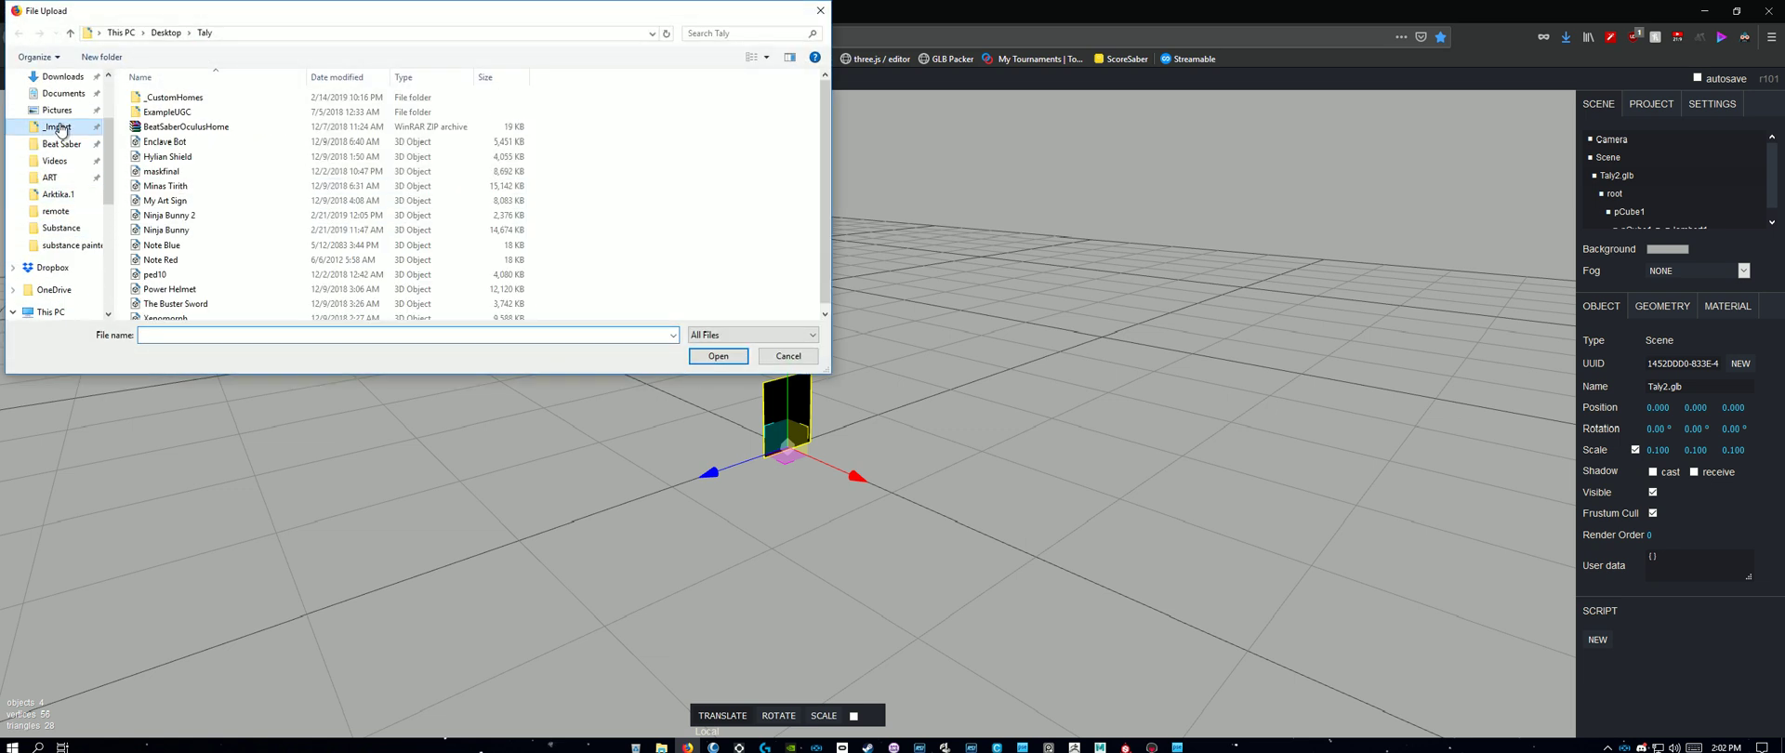
{"action": "double_click", "coordinate": [222, 210]}
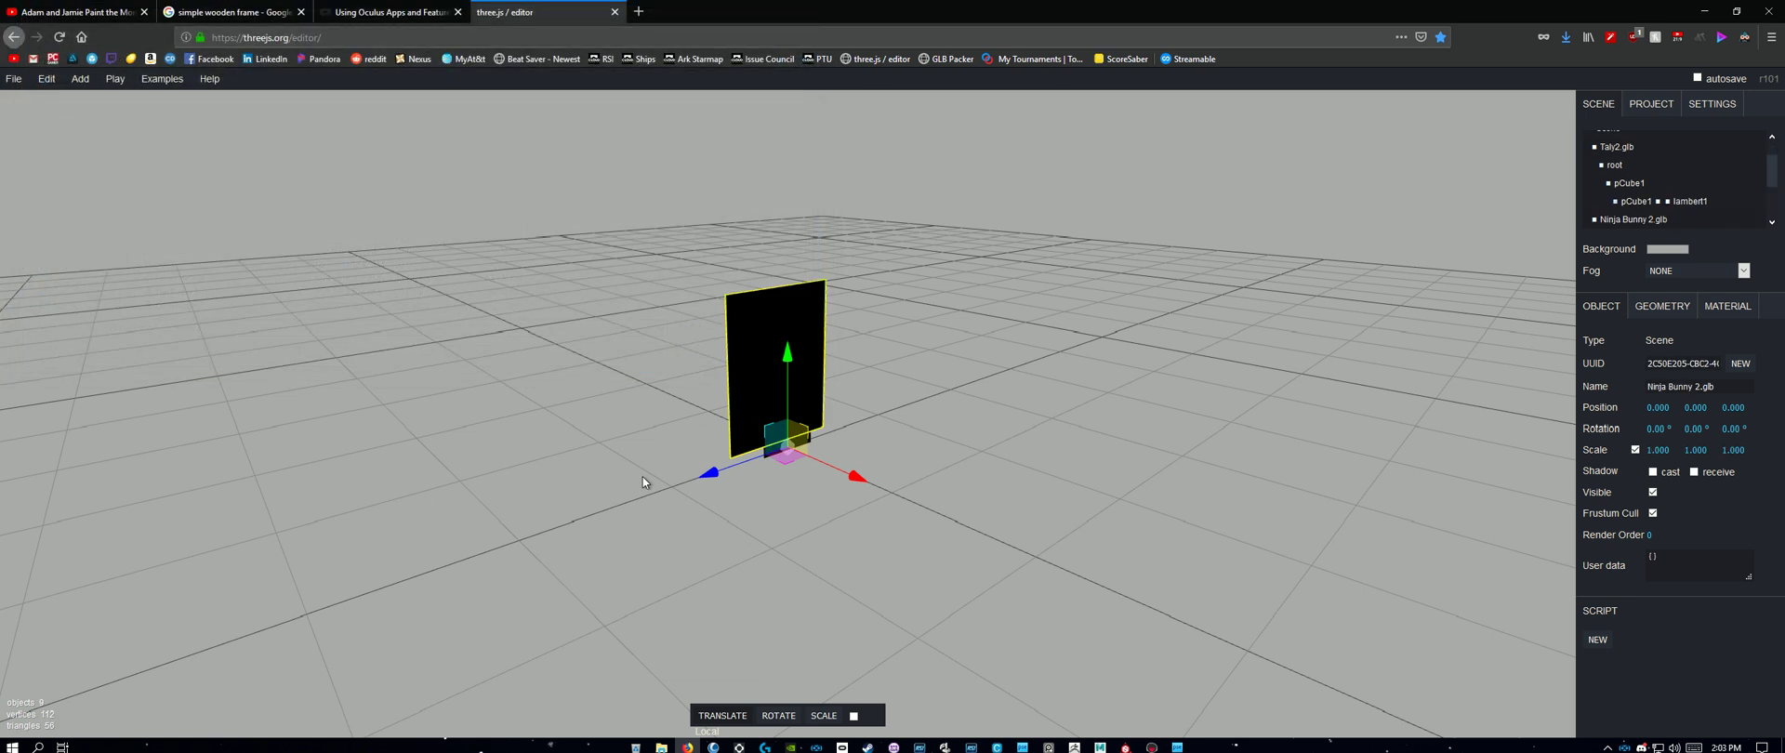
{"action": "left_click_drag", "start_coordinate": [811, 506], "coordinate": [722, 448]}
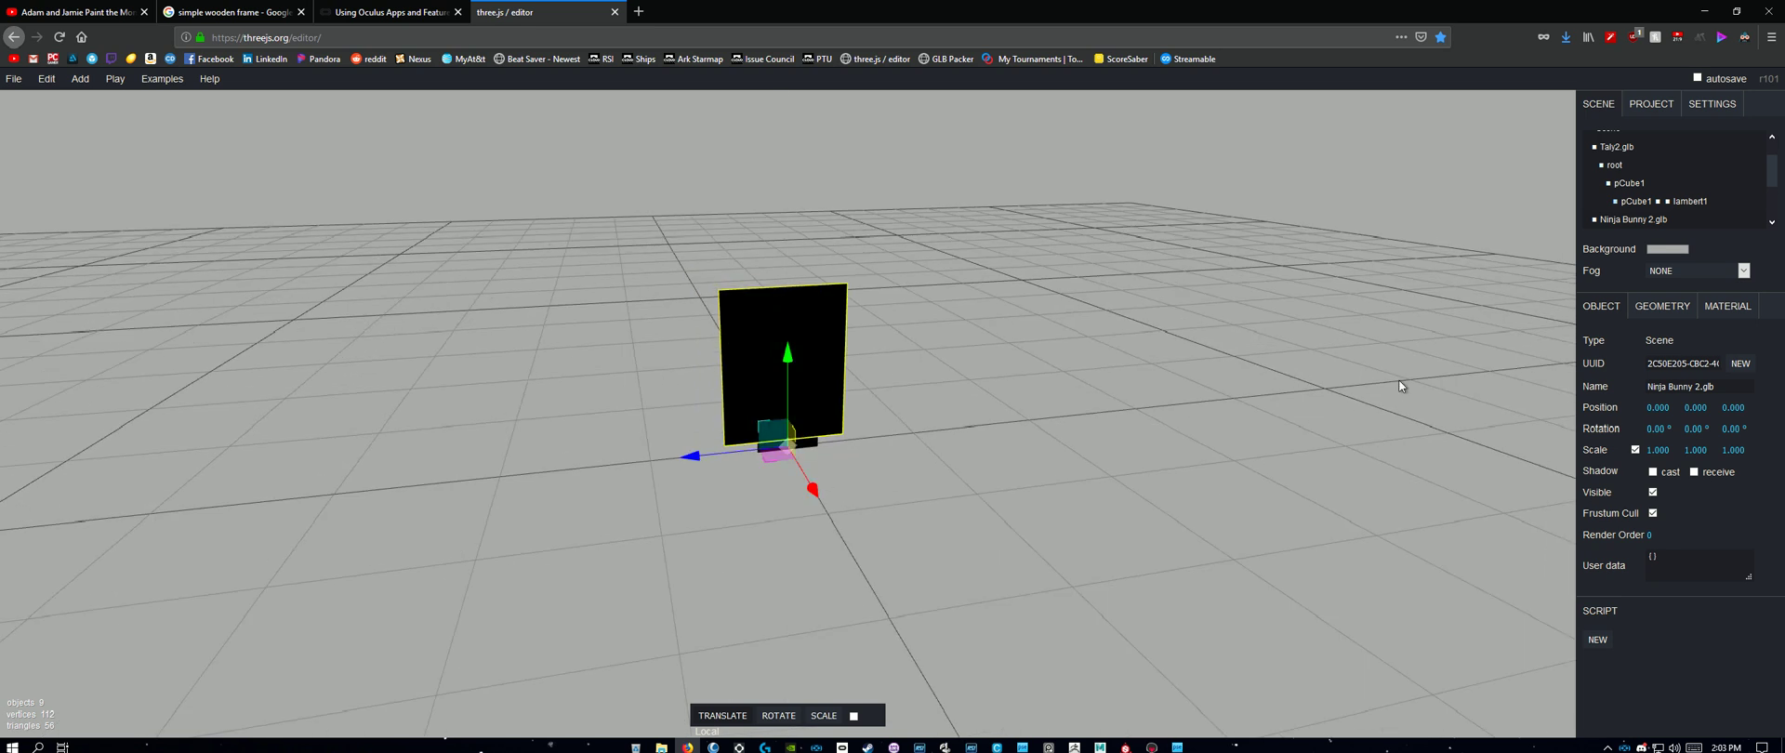
Step: Match Taly2.glb to the size of the Ninja Bunny 2 frame, trying a uniform scale of 0.15 and settling on 0.2
{"action": "scroll", "coordinate": [1676, 218], "scroll_direction": "up", "scroll_amount": 1}
{"action": "left_click", "coordinate": [1629, 176]}
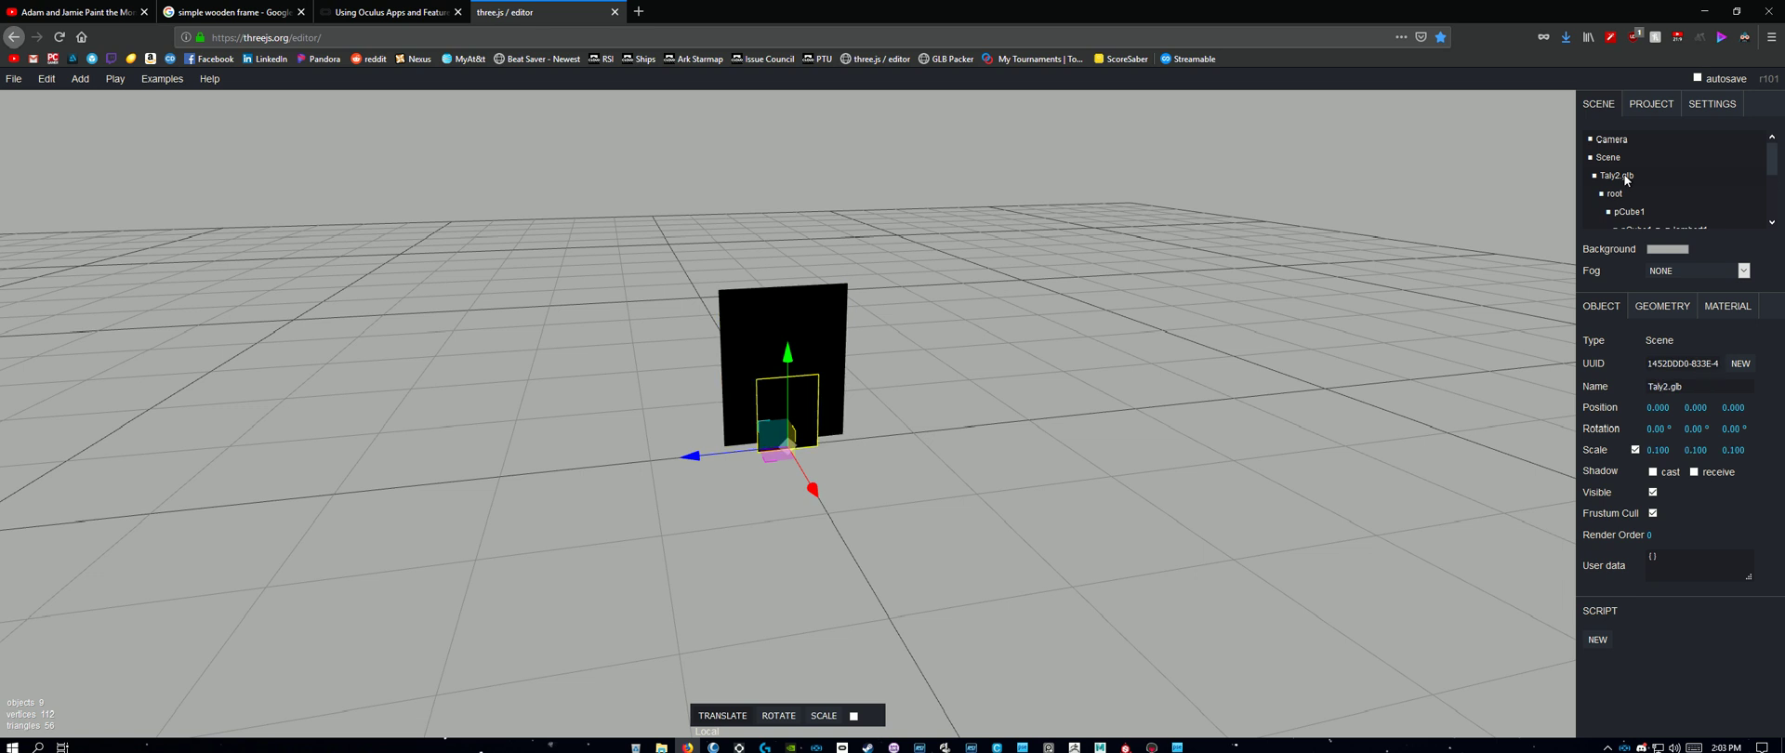
{"action": "left_click", "coordinate": [1659, 451]}
{"action": "type", "text": "0.15"}
{"action": "key", "text": "Return"}
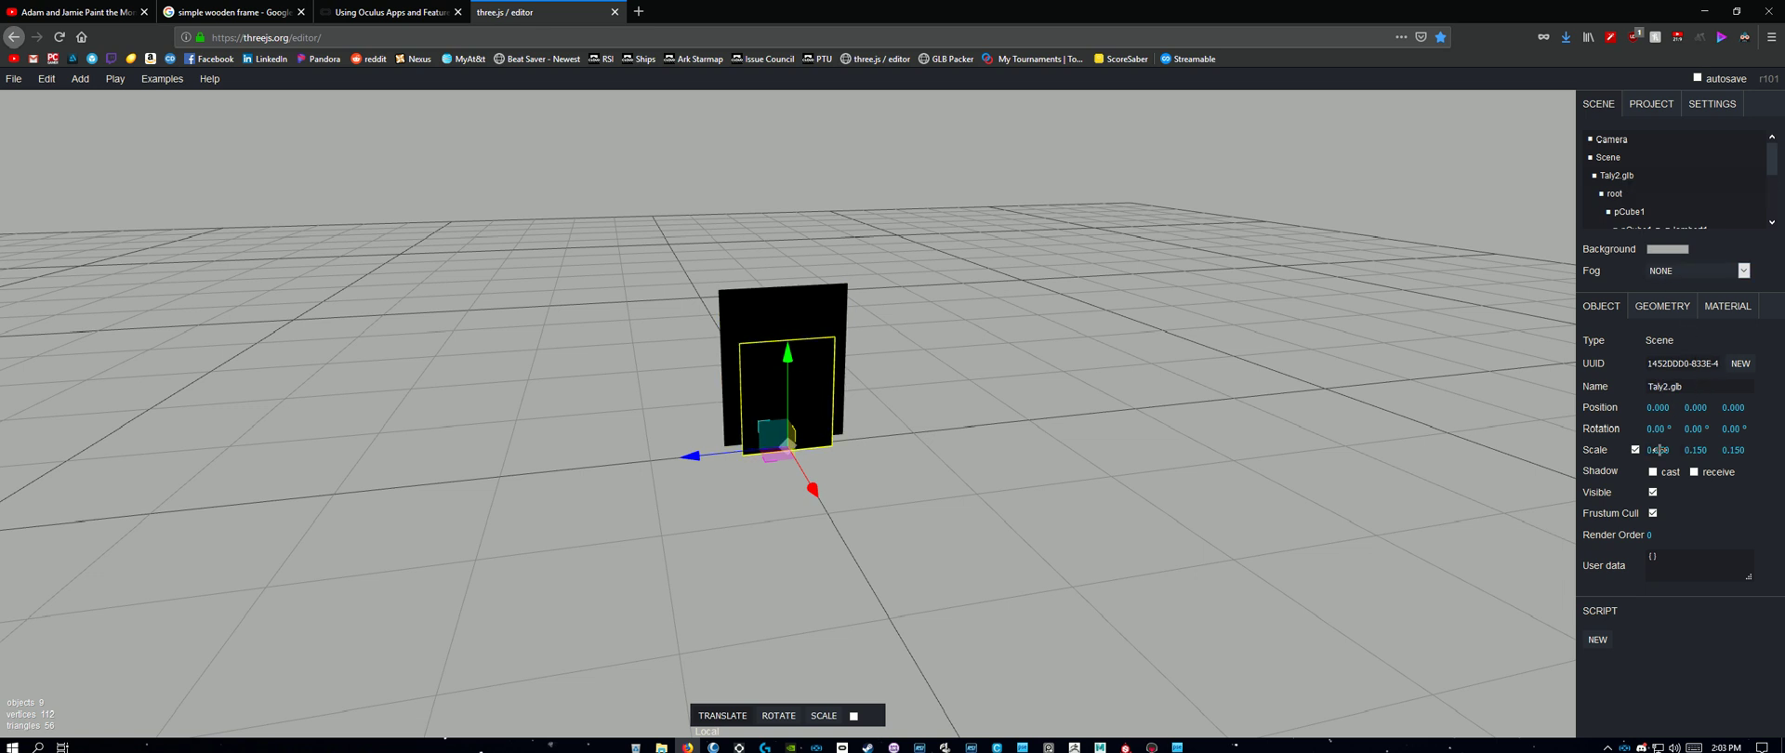
{"action": "left_click_drag", "start_coordinate": [1012, 508], "coordinate": [1073, 523]}
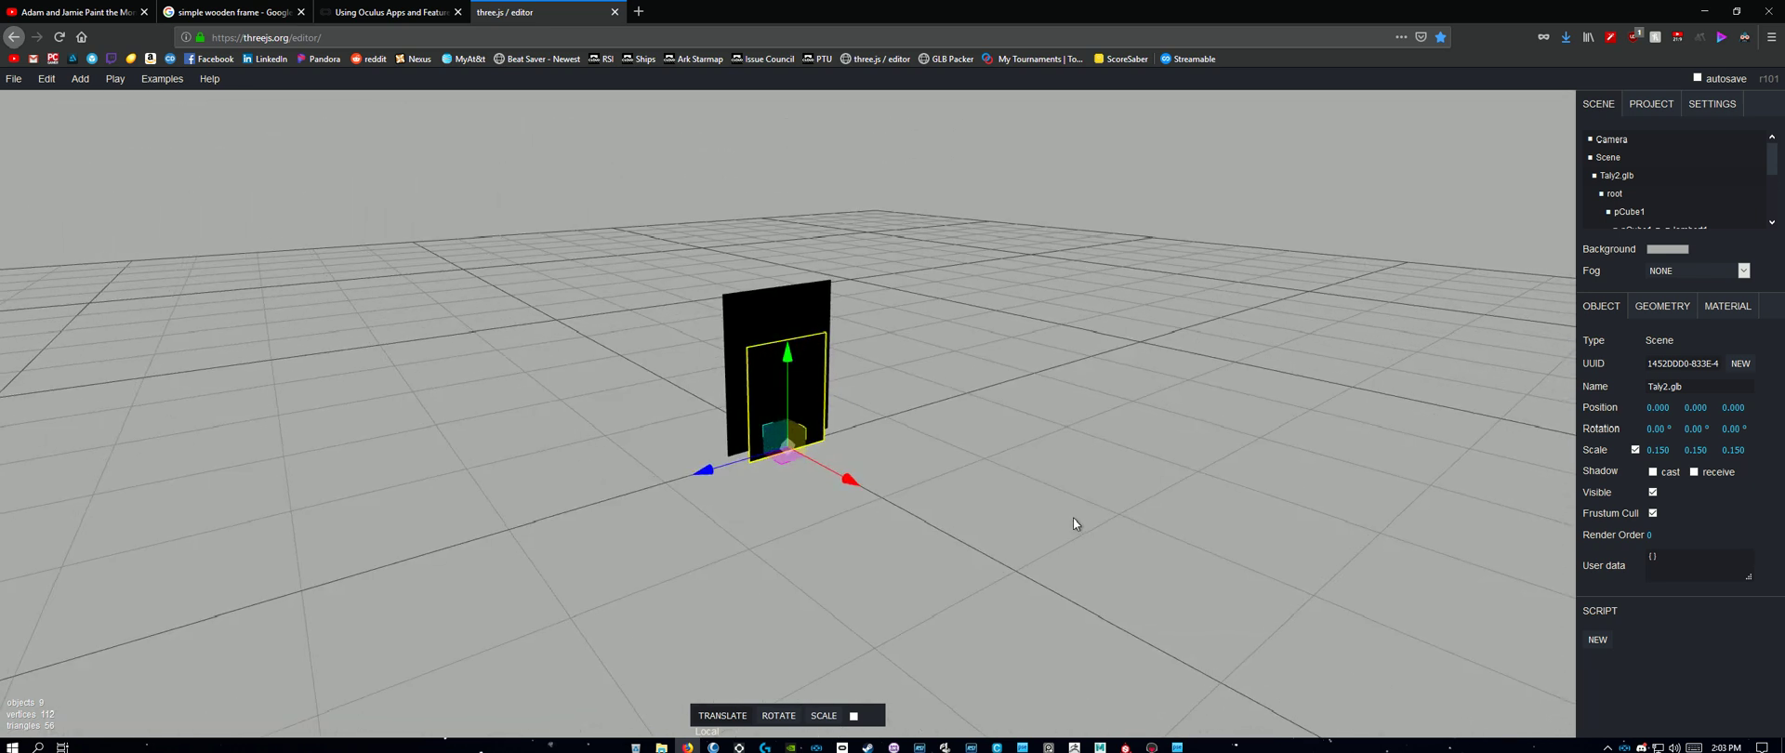
{"action": "left_click", "coordinate": [1659, 450]}
{"action": "type", "text": "0.2"}
{"action": "key", "text": "Return"}
{"action": "left_click_drag", "start_coordinate": [1006, 550], "coordinate": [801, 289]}
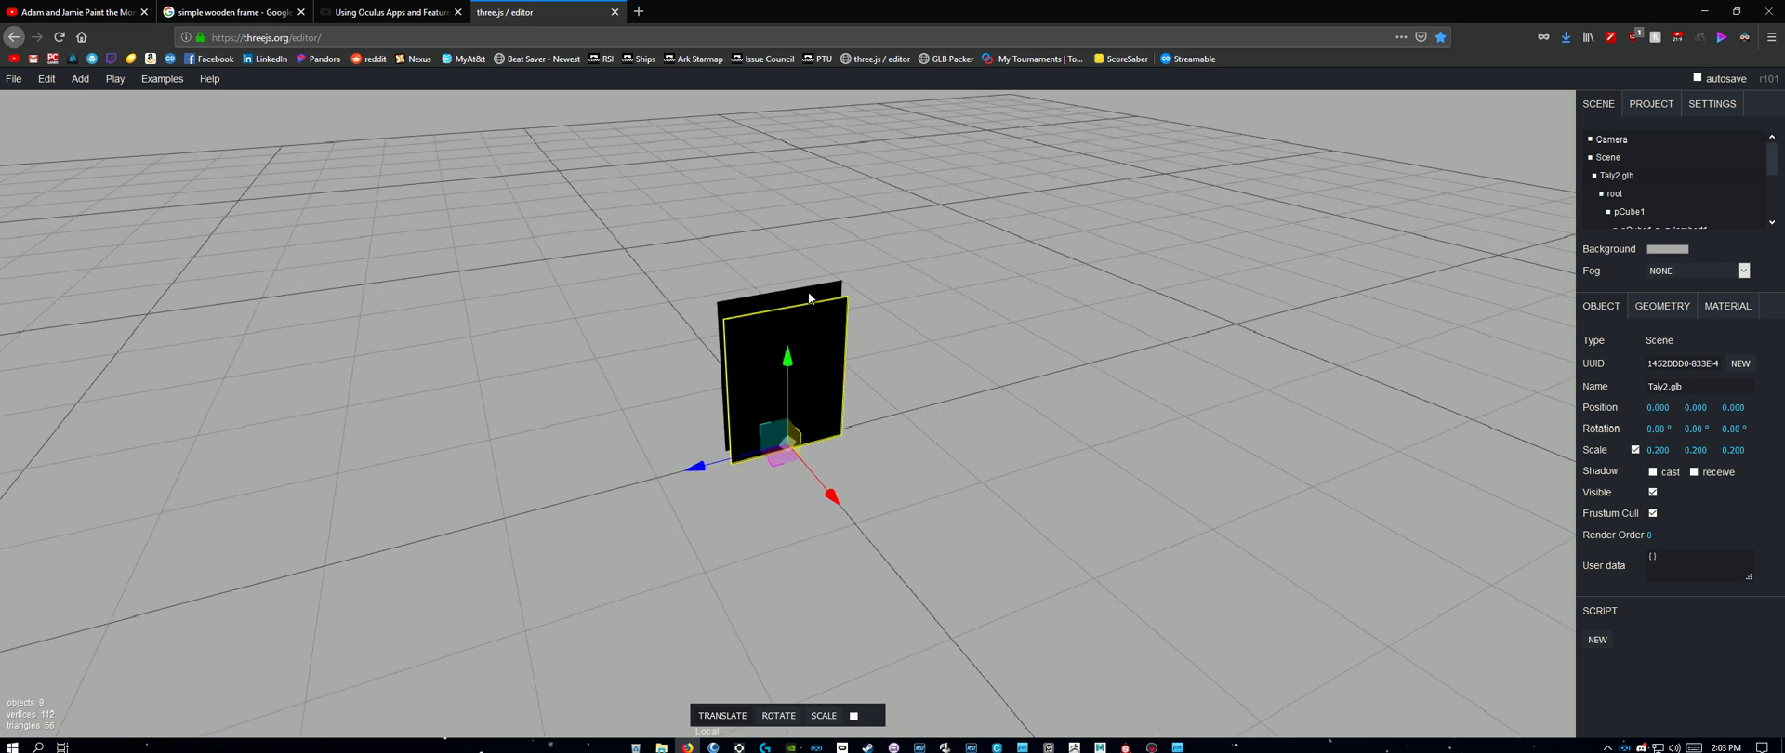
Step: Delete the Ninja Bunny 2.glb reference model from the scene
{"action": "left_click", "coordinate": [807, 294]}
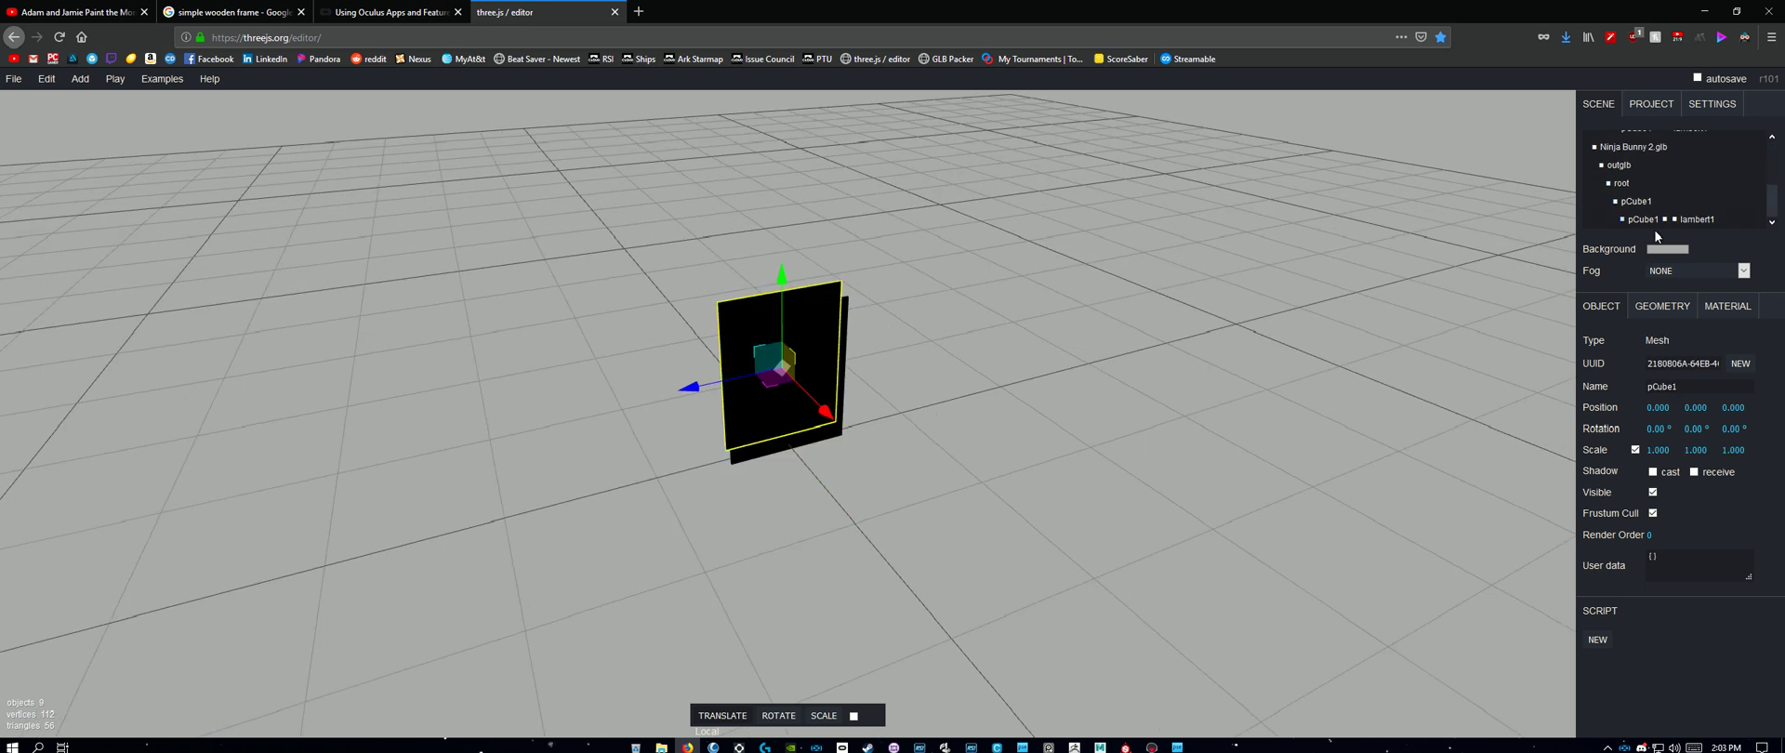
{"action": "left_click", "coordinate": [1663, 148]}
{"action": "key", "text": "Delete"}
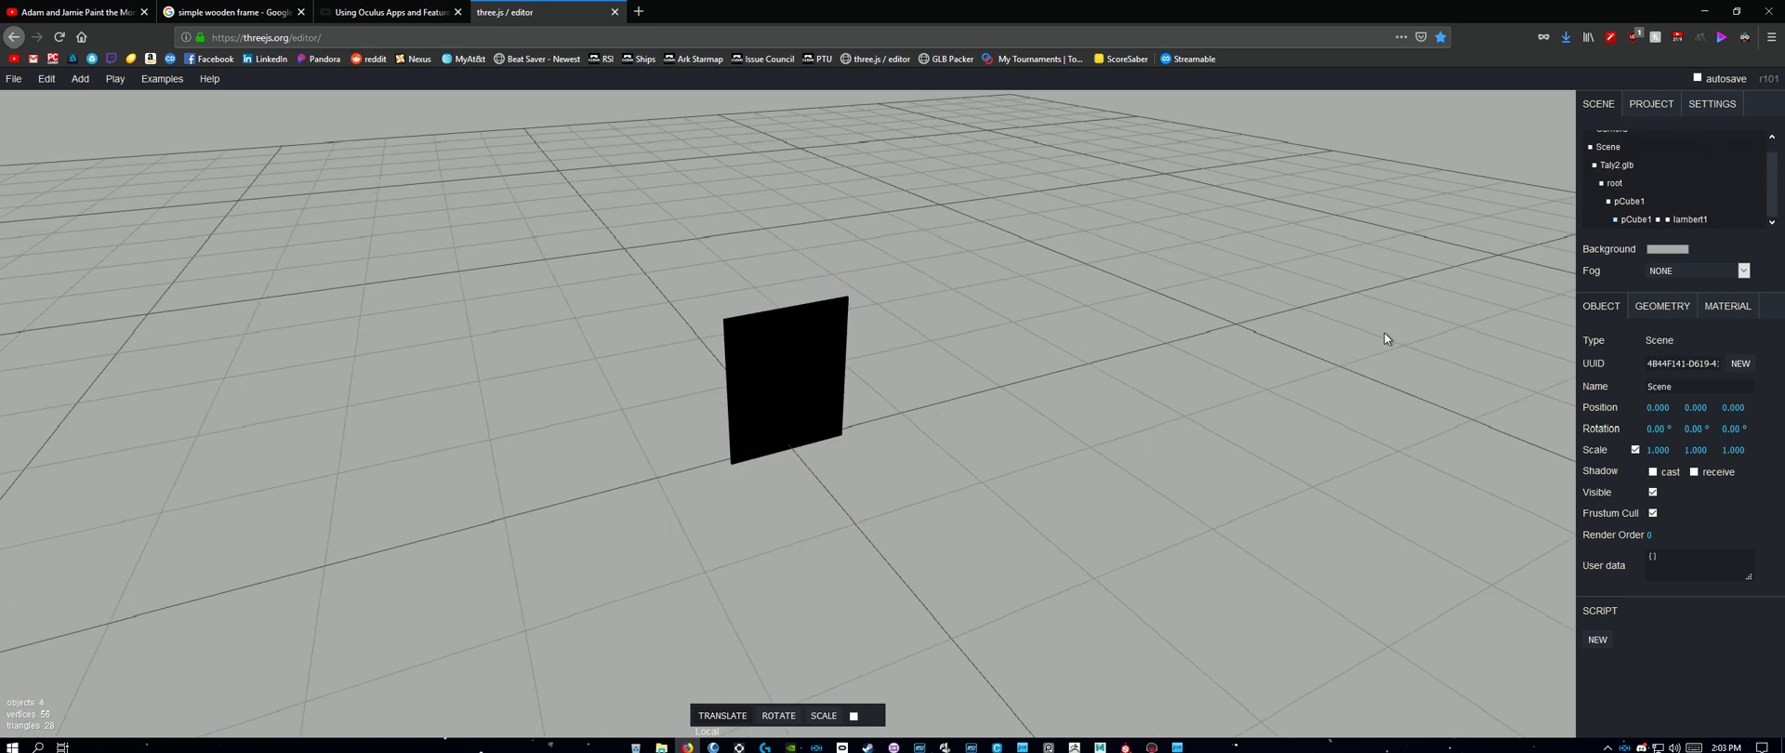
Step: Select the whole Taly2.glb object and export the scene as a GLB file
{"action": "left_click", "coordinate": [812, 350]}
{"action": "scroll", "coordinate": [1647, 192], "scroll_direction": "up", "scroll_amount": 1}
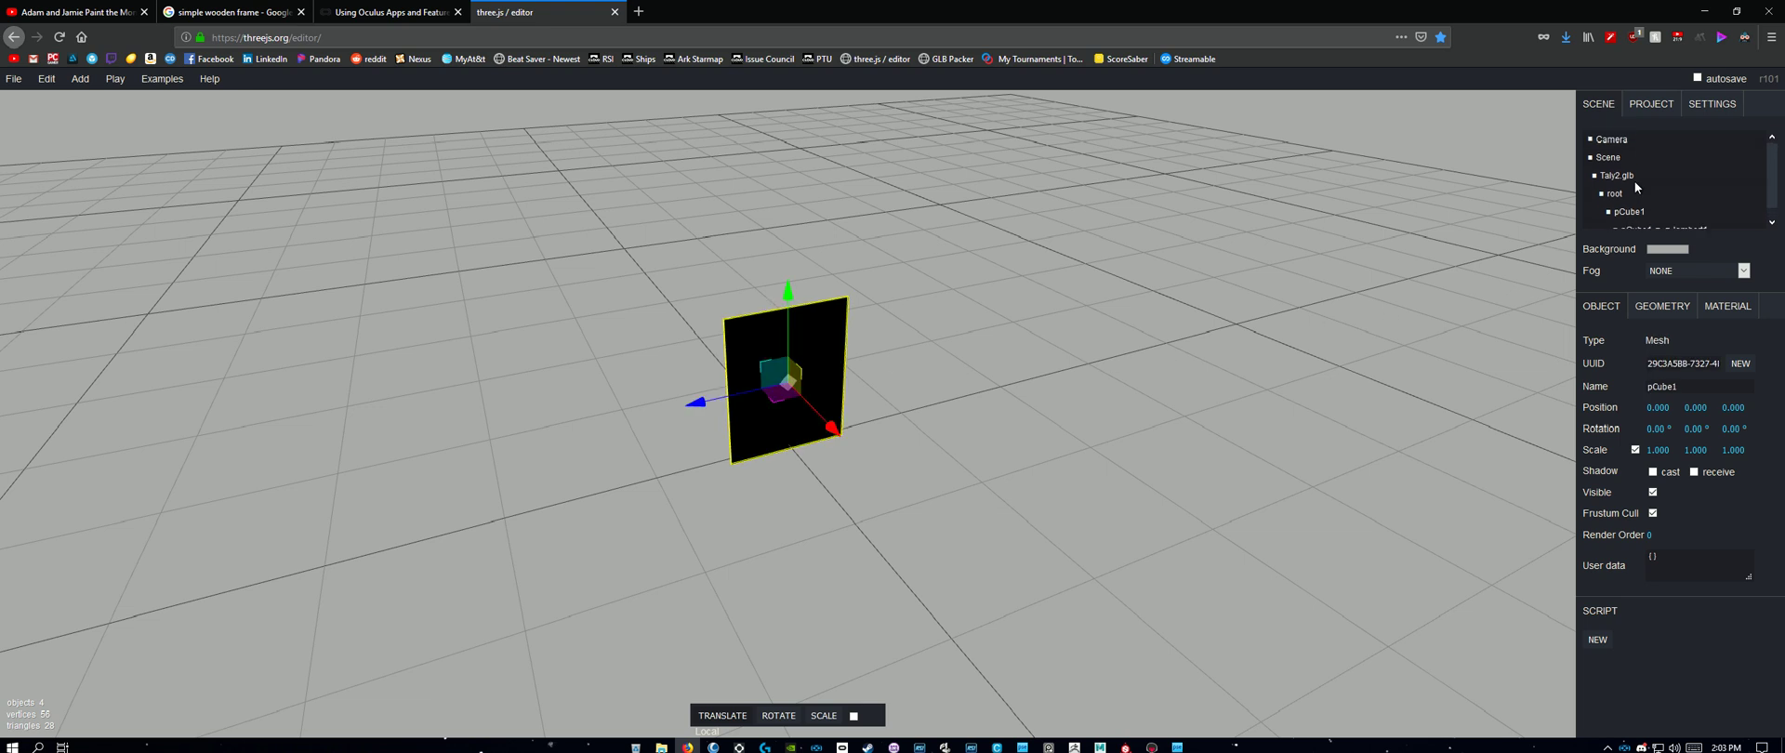
{"action": "left_click", "coordinate": [1632, 176]}
{"action": "left_click_drag", "start_coordinate": [1109, 397], "coordinate": [911, 428]}
{"action": "mouse_move", "coordinate": [26, 82]}
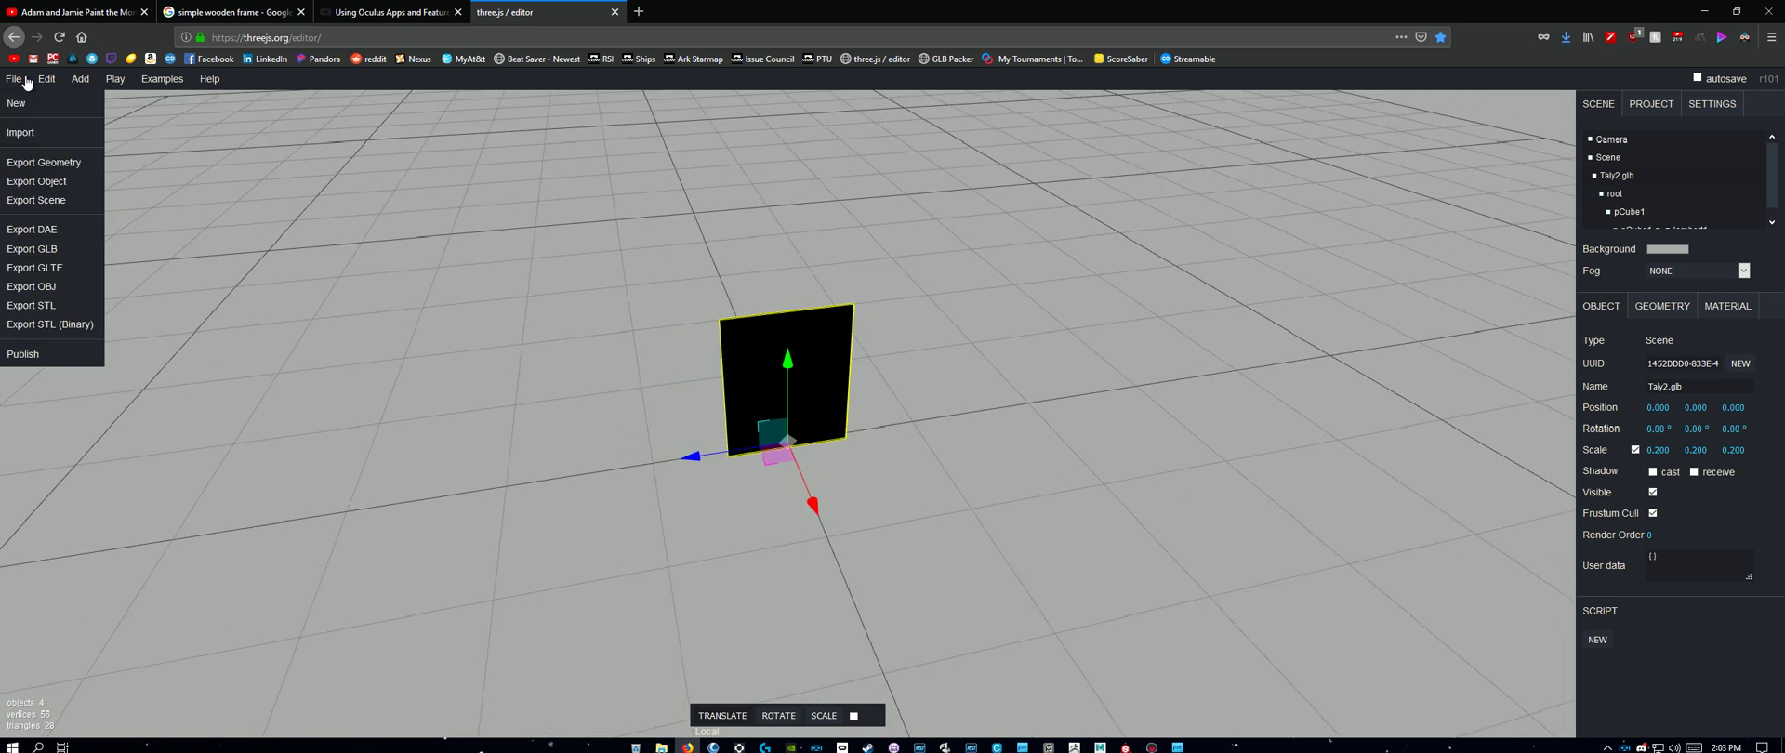
{"action": "left_click", "coordinate": [38, 248]}
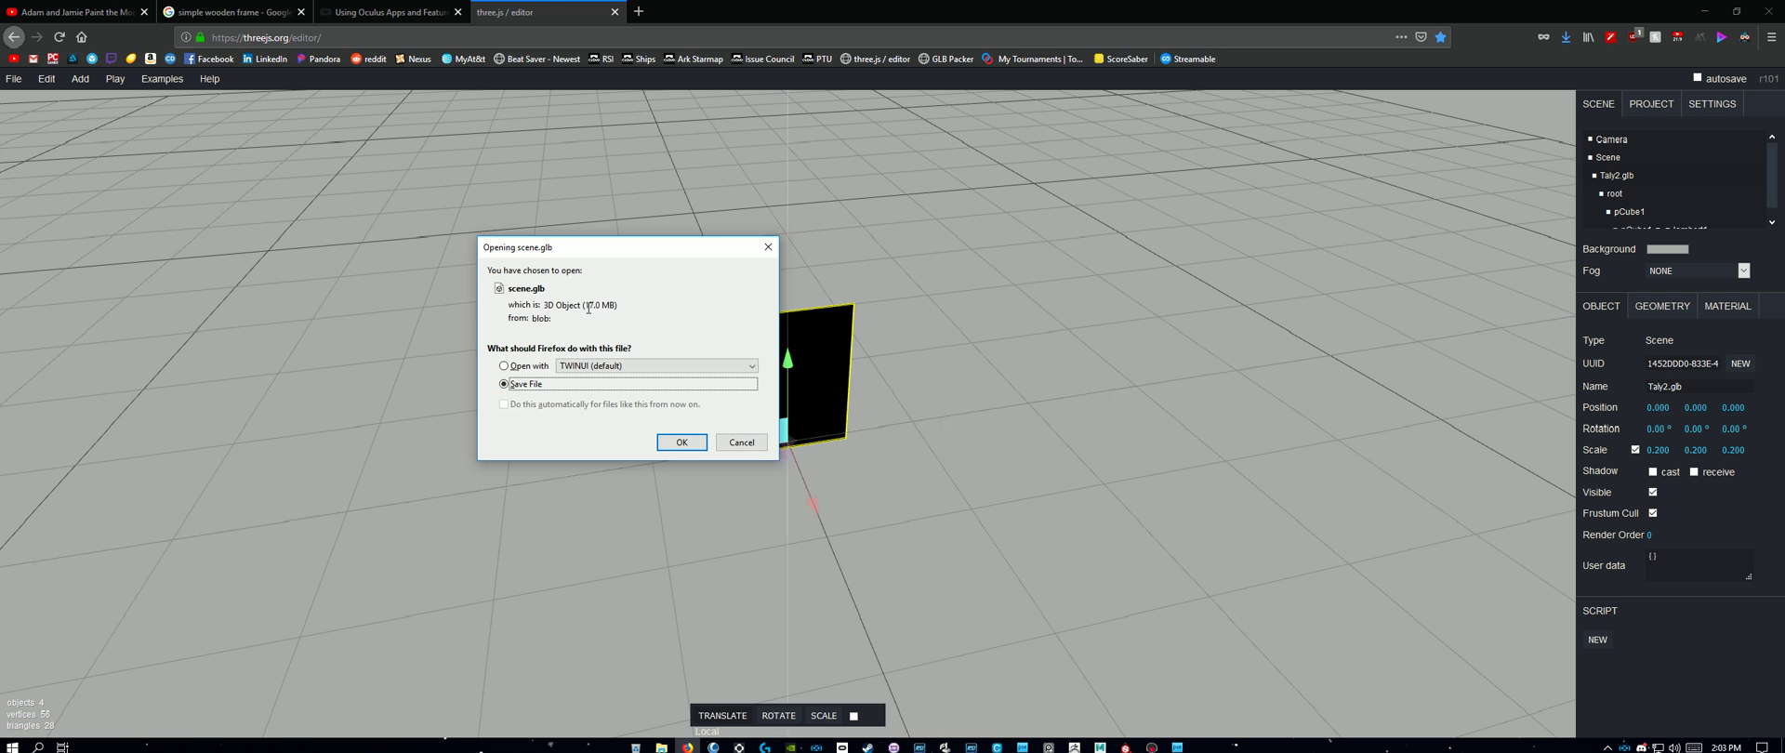
Step: Compare the file size of the scene.glb download with the original Taly2 GLB in the Taly folder
{"action": "mouse_move", "coordinate": [583, 308]}
{"action": "left_mouse_down"}
{"action": "mouse_move", "coordinate": [619, 307]}
{"action": "mouse_move", "coordinate": [583, 308]}
{"action": "mouse_move", "coordinate": [602, 313]}
{"action": "left_mouse_up"}
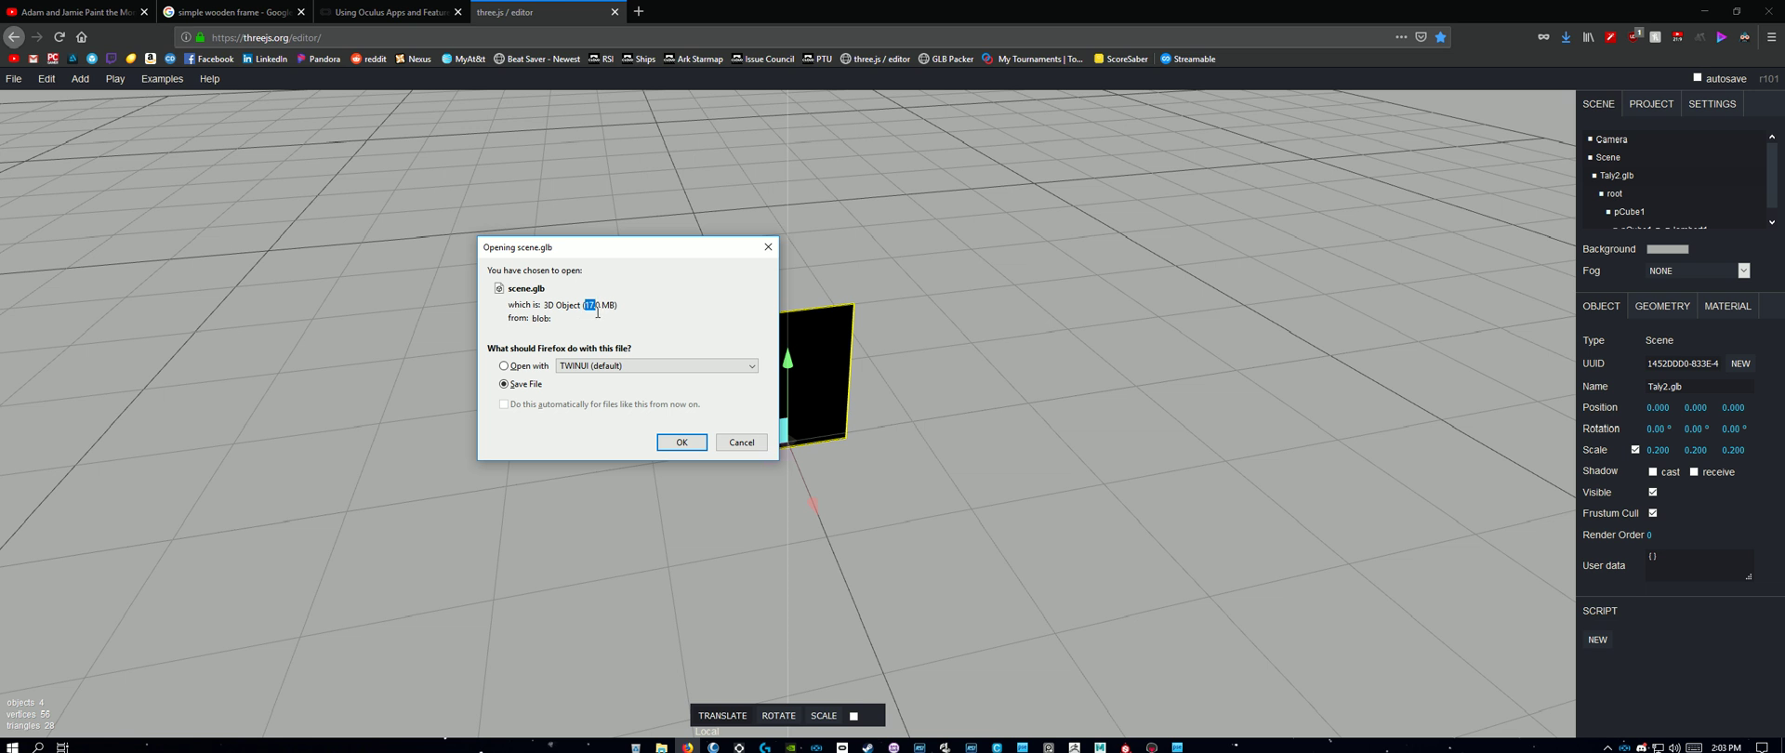
{"action": "left_click_drag", "start_coordinate": [598, 313], "coordinate": [592, 322]}
{"action": "left_click", "coordinate": [662, 747]}
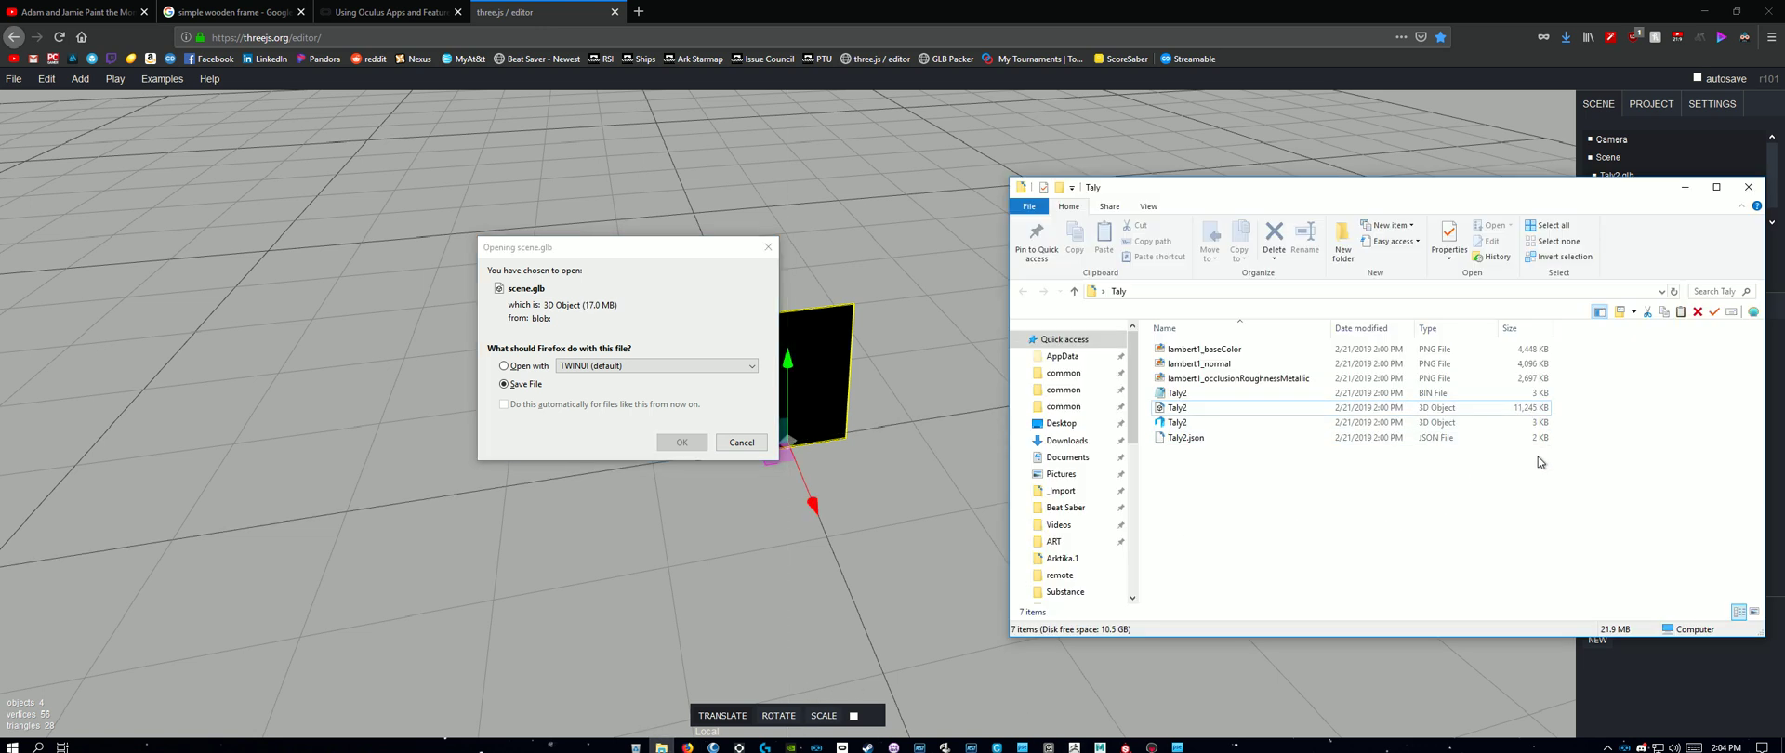
{"action": "left_click", "coordinate": [1744, 188]}
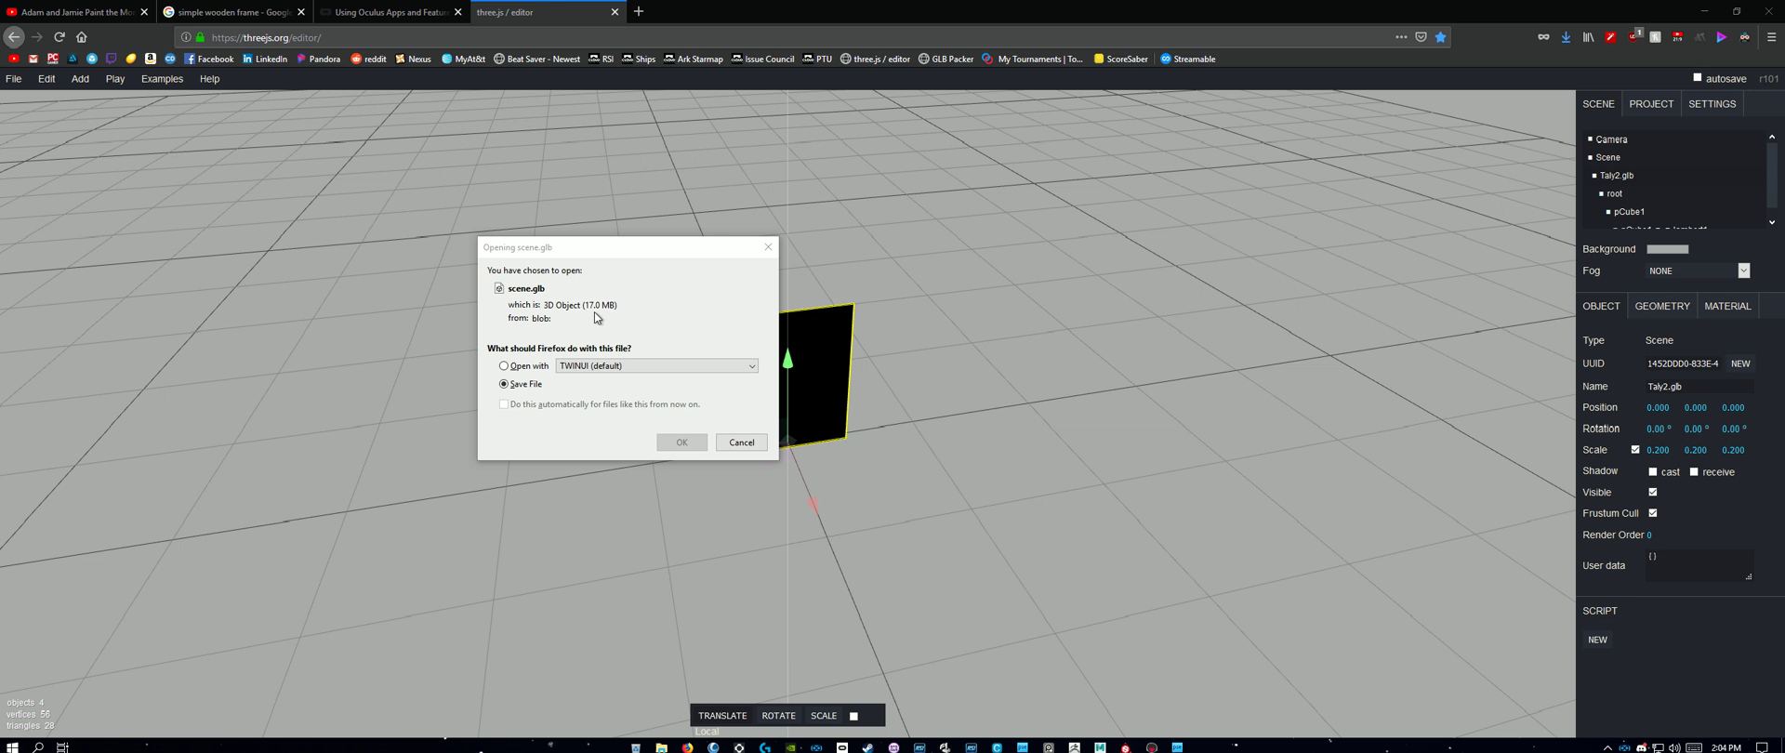
{"action": "mouse_move", "coordinate": [687, 747]}
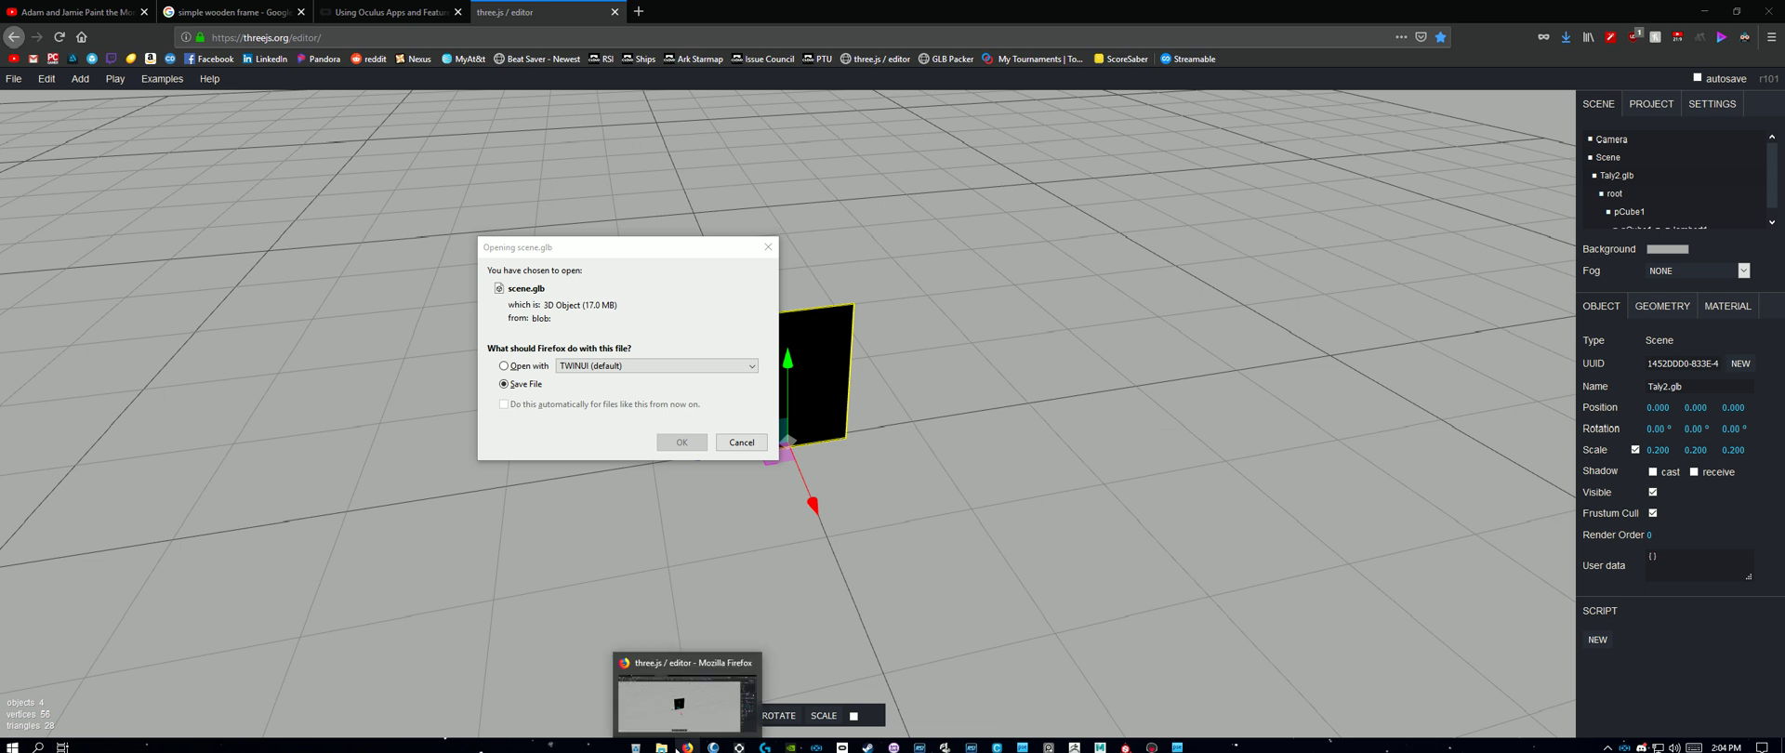
{"action": "left_click", "coordinate": [663, 318]}
{"action": "left_click_drag", "start_coordinate": [593, 306], "coordinate": [583, 304]}
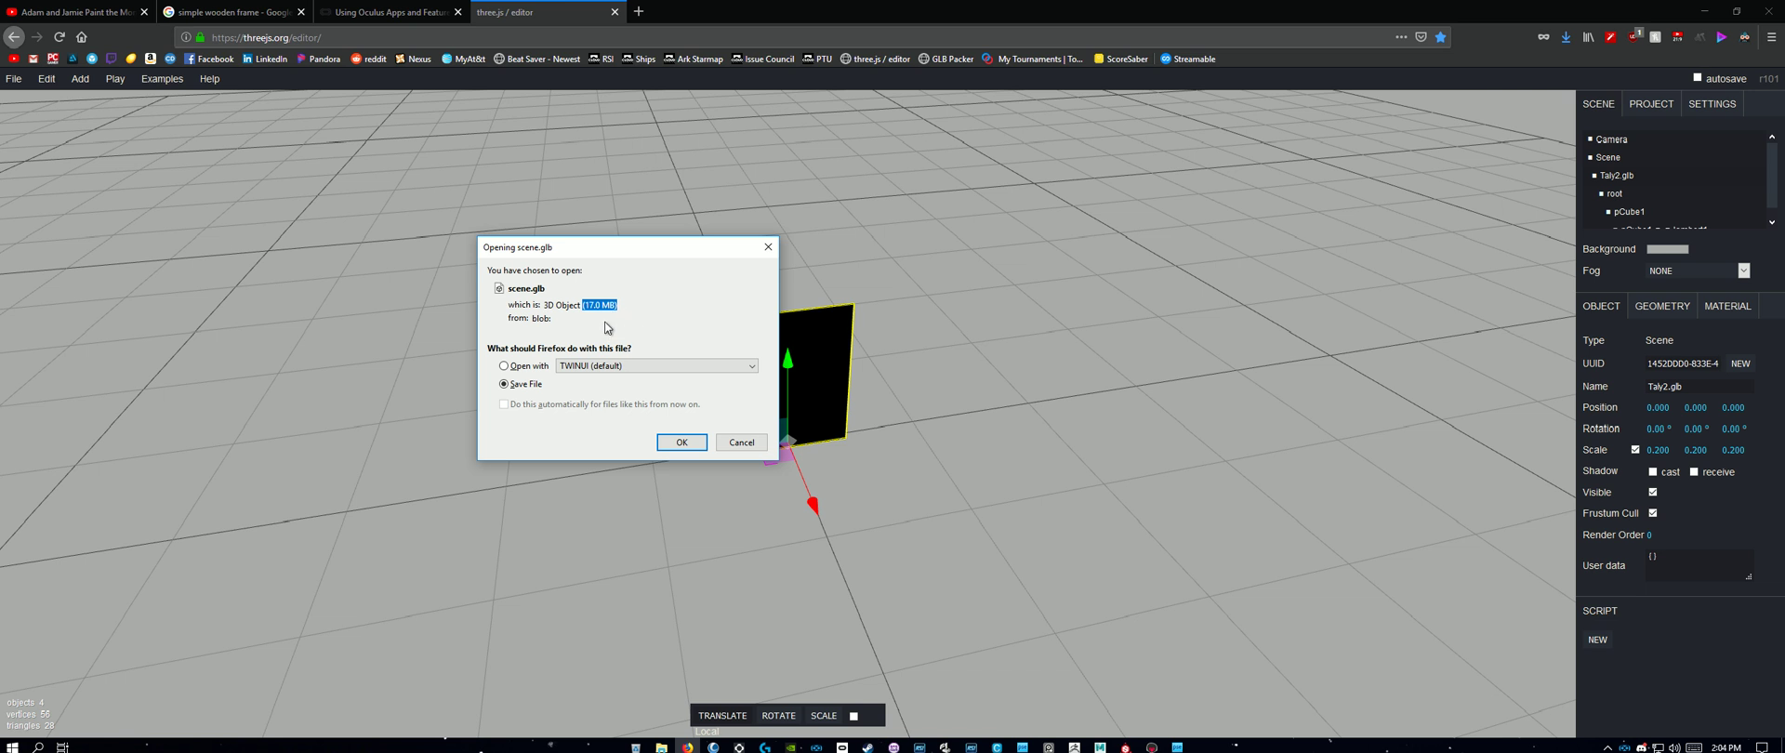
Step: Open the bookmarked GLB Packer page in a new browser tab and cancel the pending scene.glb download
{"action": "left_click", "coordinate": [641, 11]}
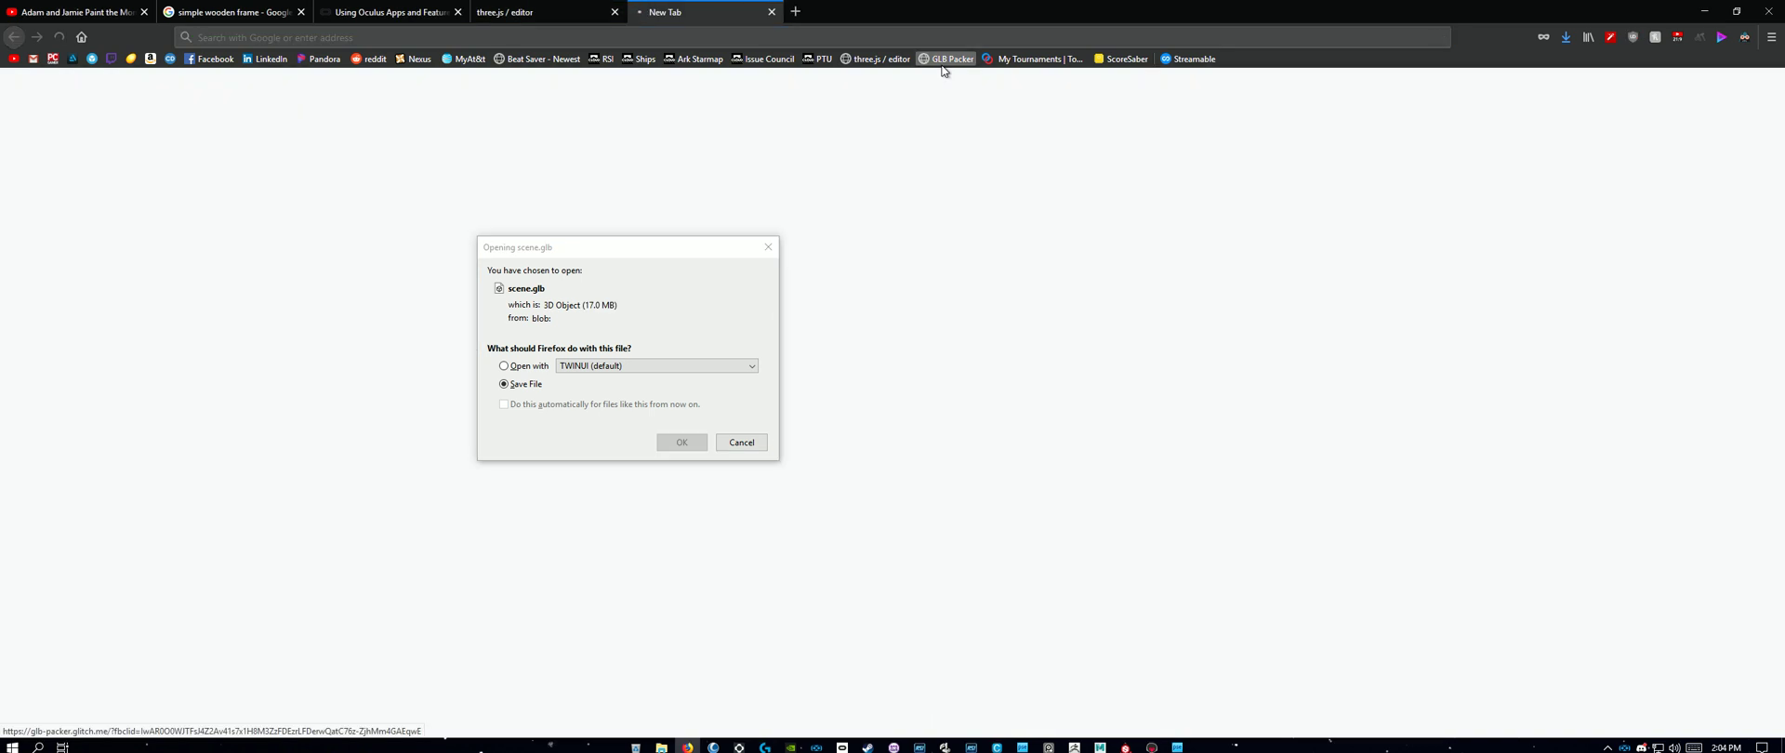
{"action": "left_click", "coordinate": [942, 64]}
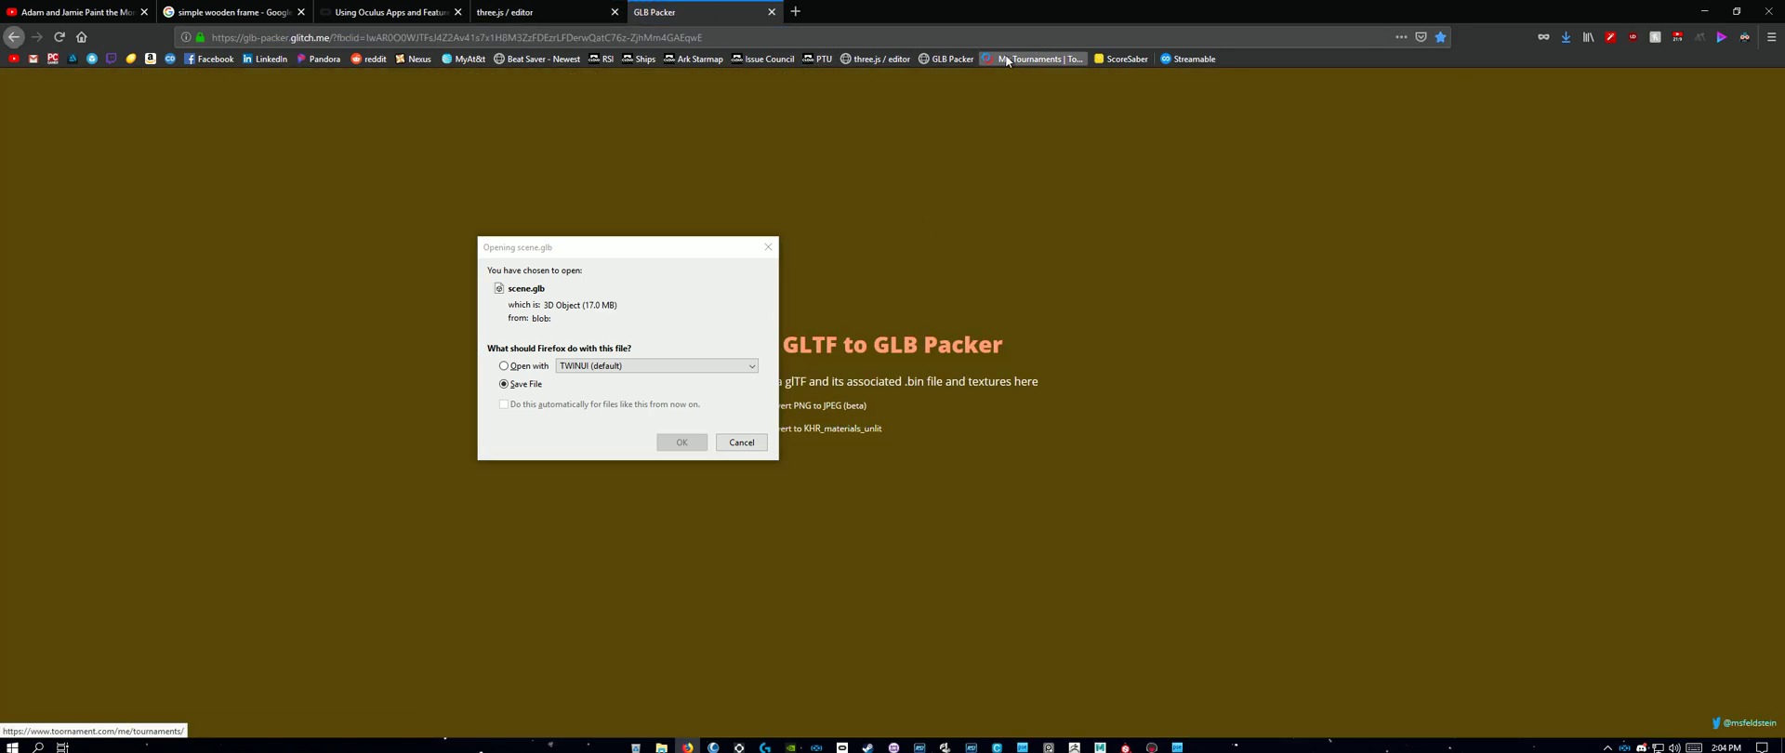
{"action": "left_click", "coordinate": [725, 35]}
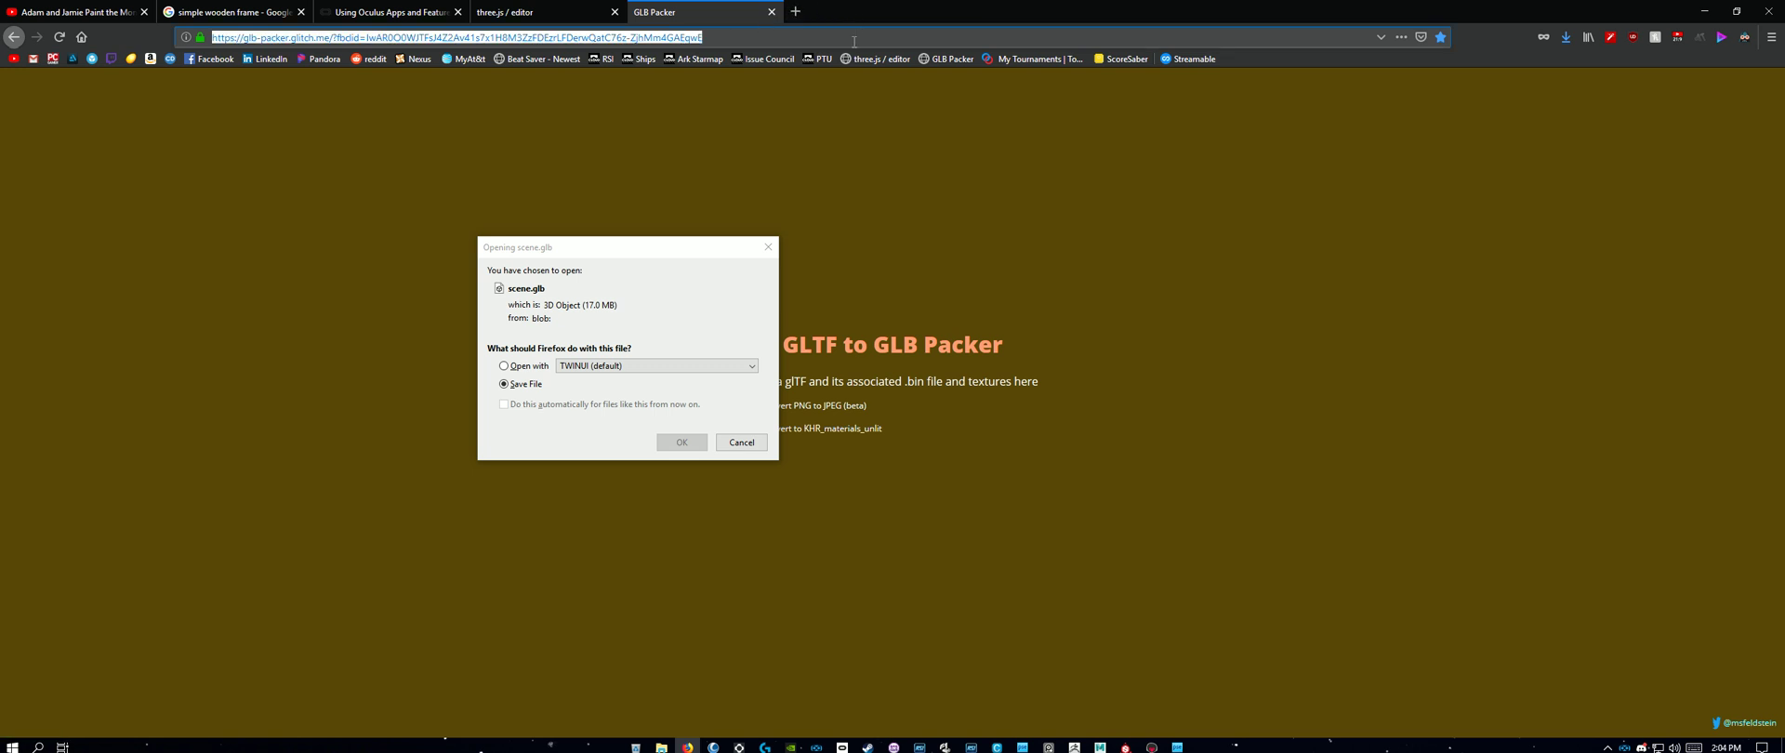
{"action": "left_click", "coordinate": [803, 35]}
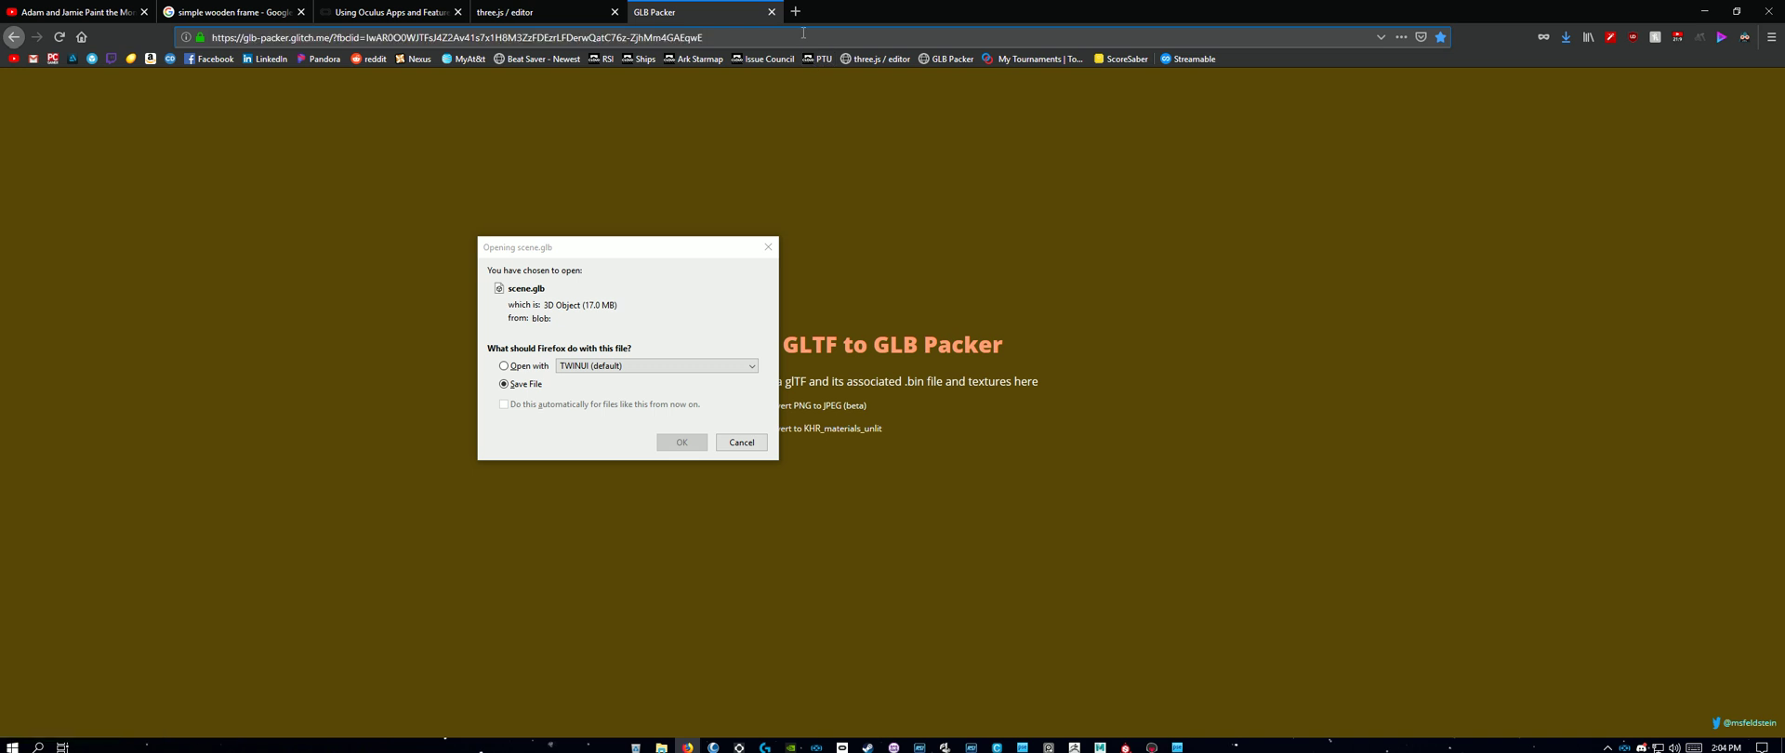
{"action": "left_click", "coordinate": [771, 249]}
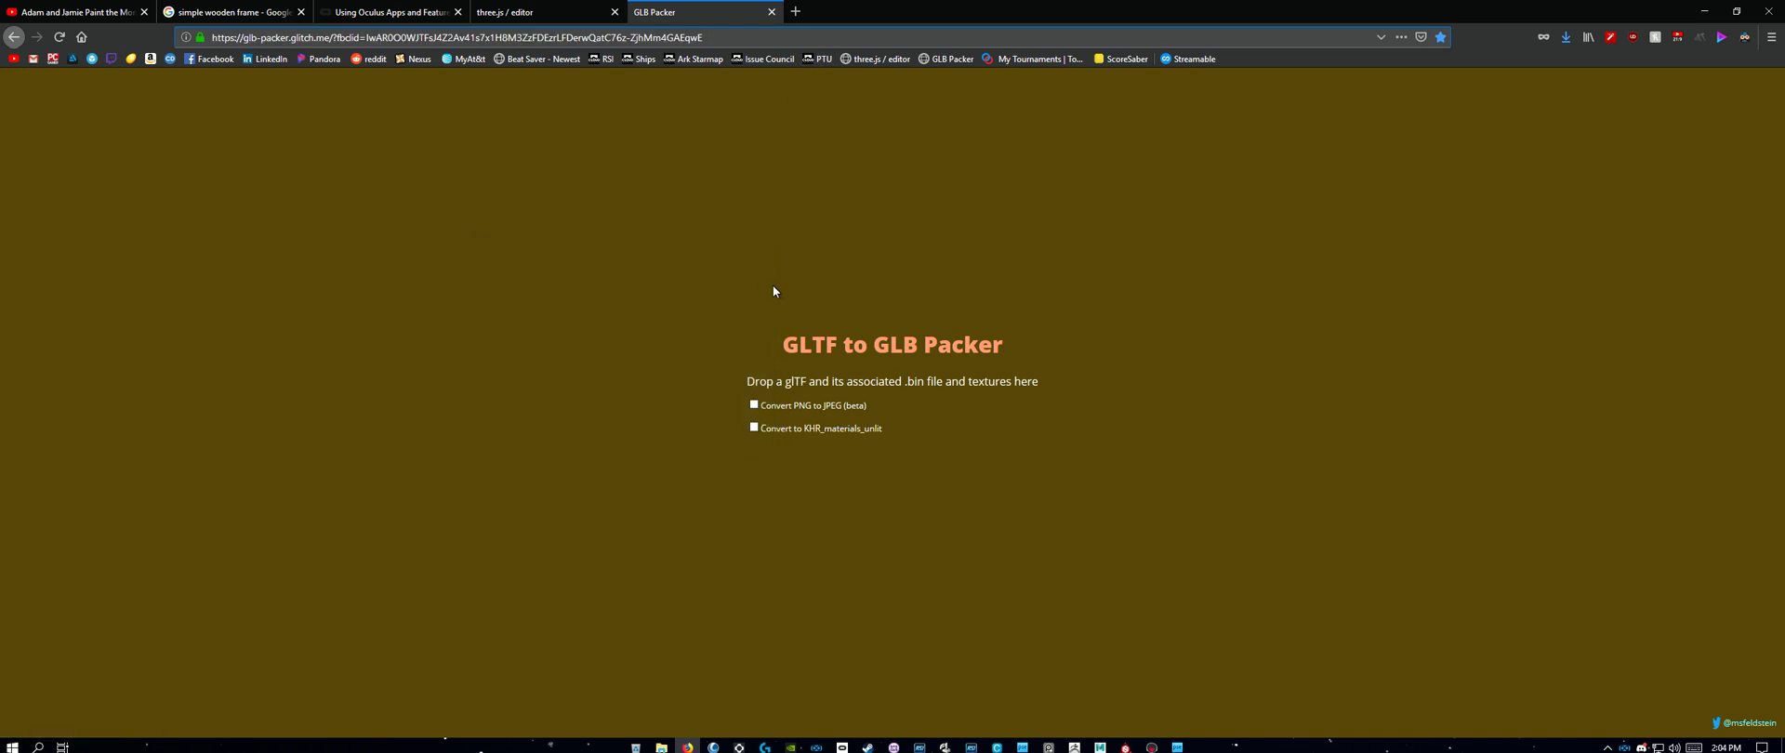
Step: Open the Taly folder on the desktop in File Explorer
{"action": "left_click", "coordinate": [661, 747]}
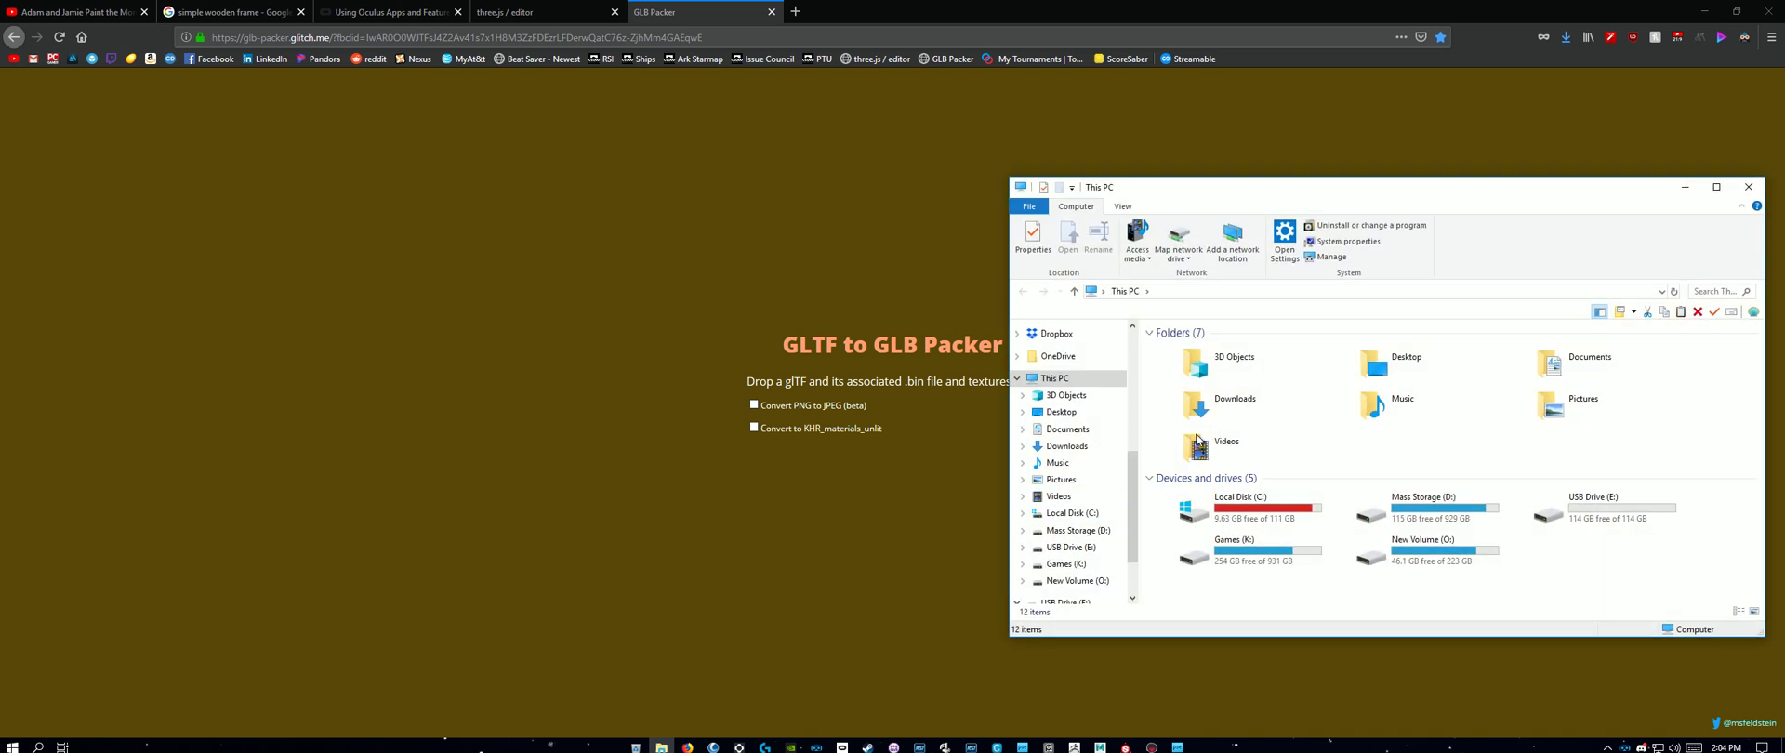
{"action": "left_click", "coordinate": [1061, 412]}
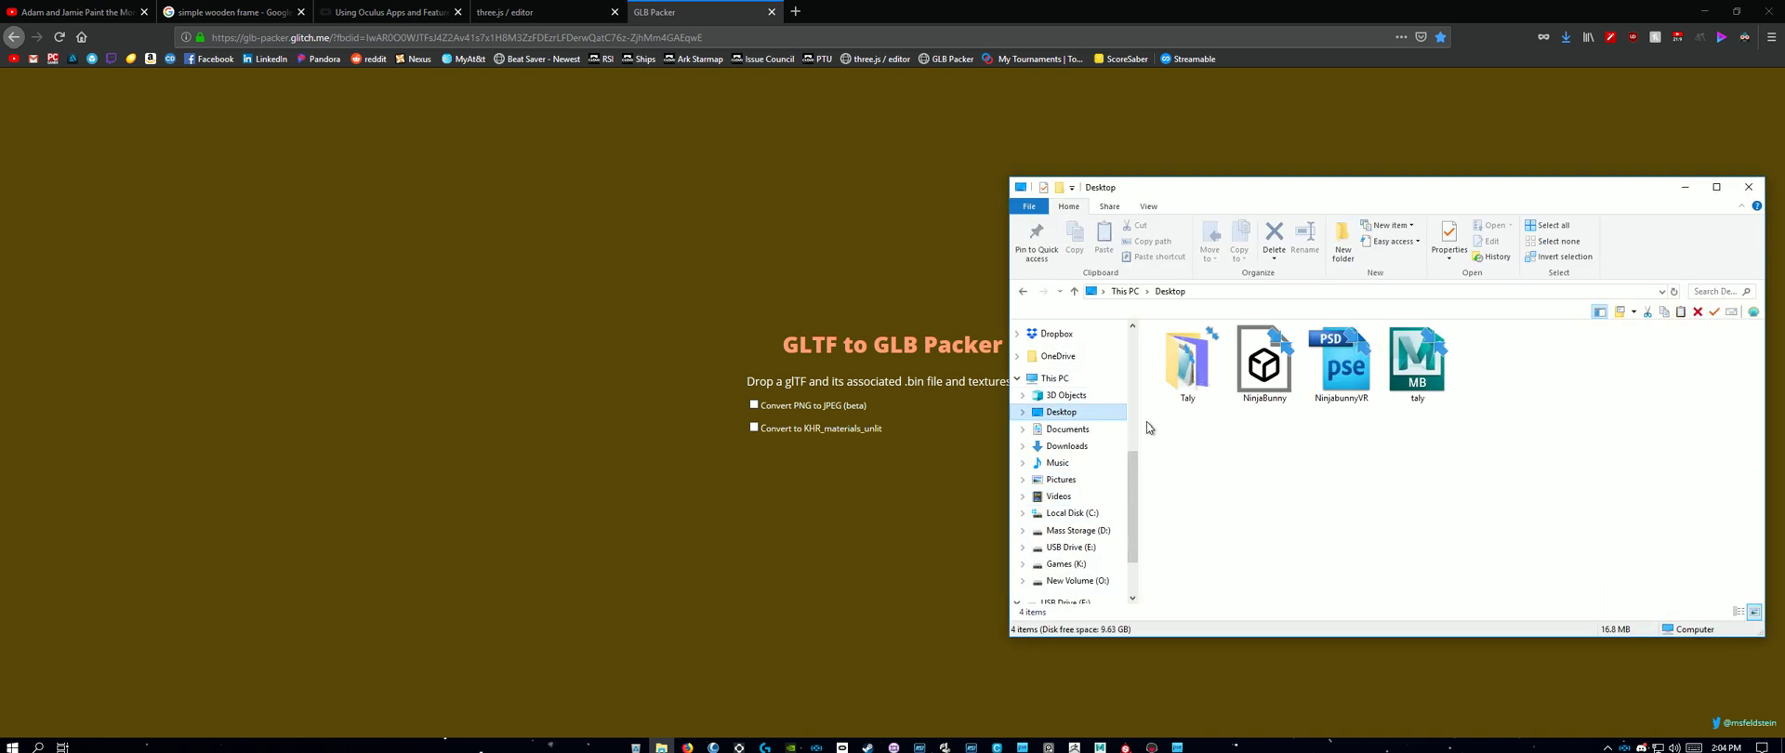
{"action": "double_click", "coordinate": [1196, 362]}
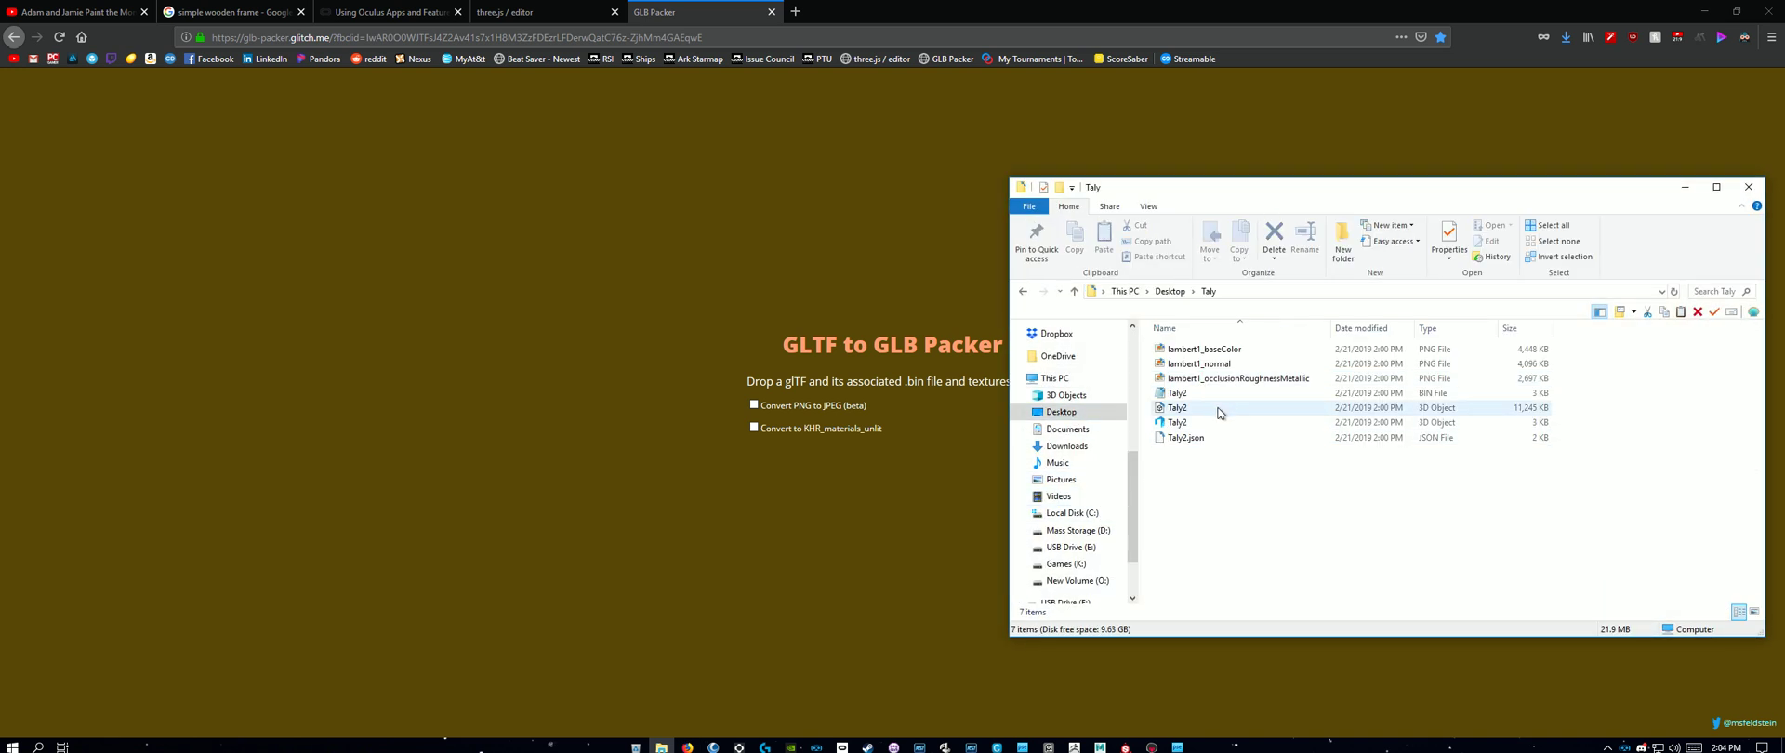
Step: Select the 3 KB Taly2 3D object in the Taly folder and check its file type in the file properties
{"action": "left_click", "coordinate": [1232, 423]}
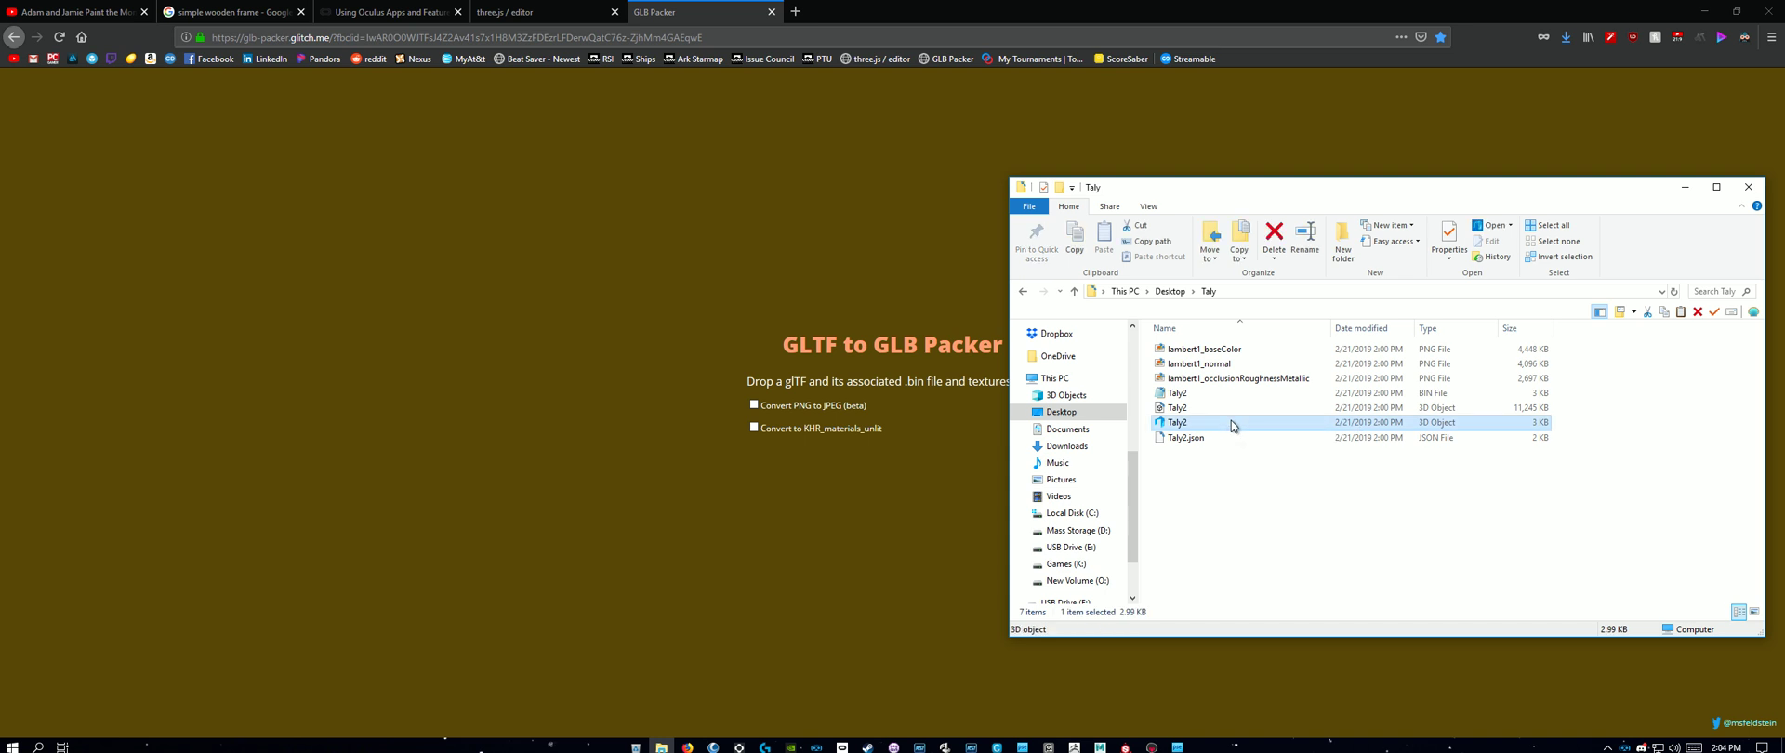
{"action": "right_click", "coordinate": [1232, 423]}
{"action": "left_click", "coordinate": [1199, 405]}
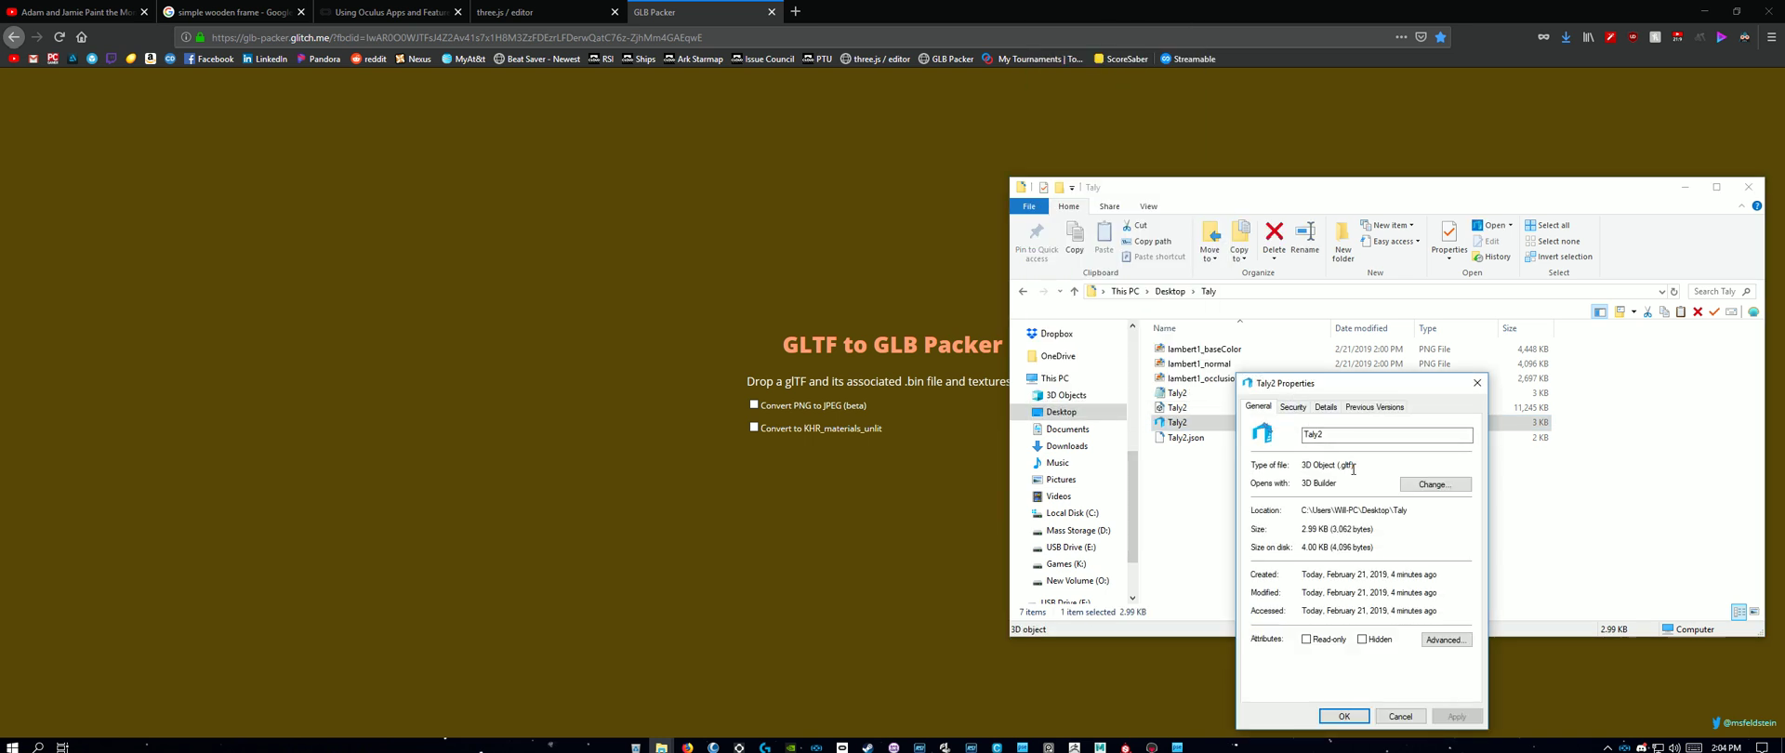
{"action": "left_click", "coordinate": [1477, 383]}
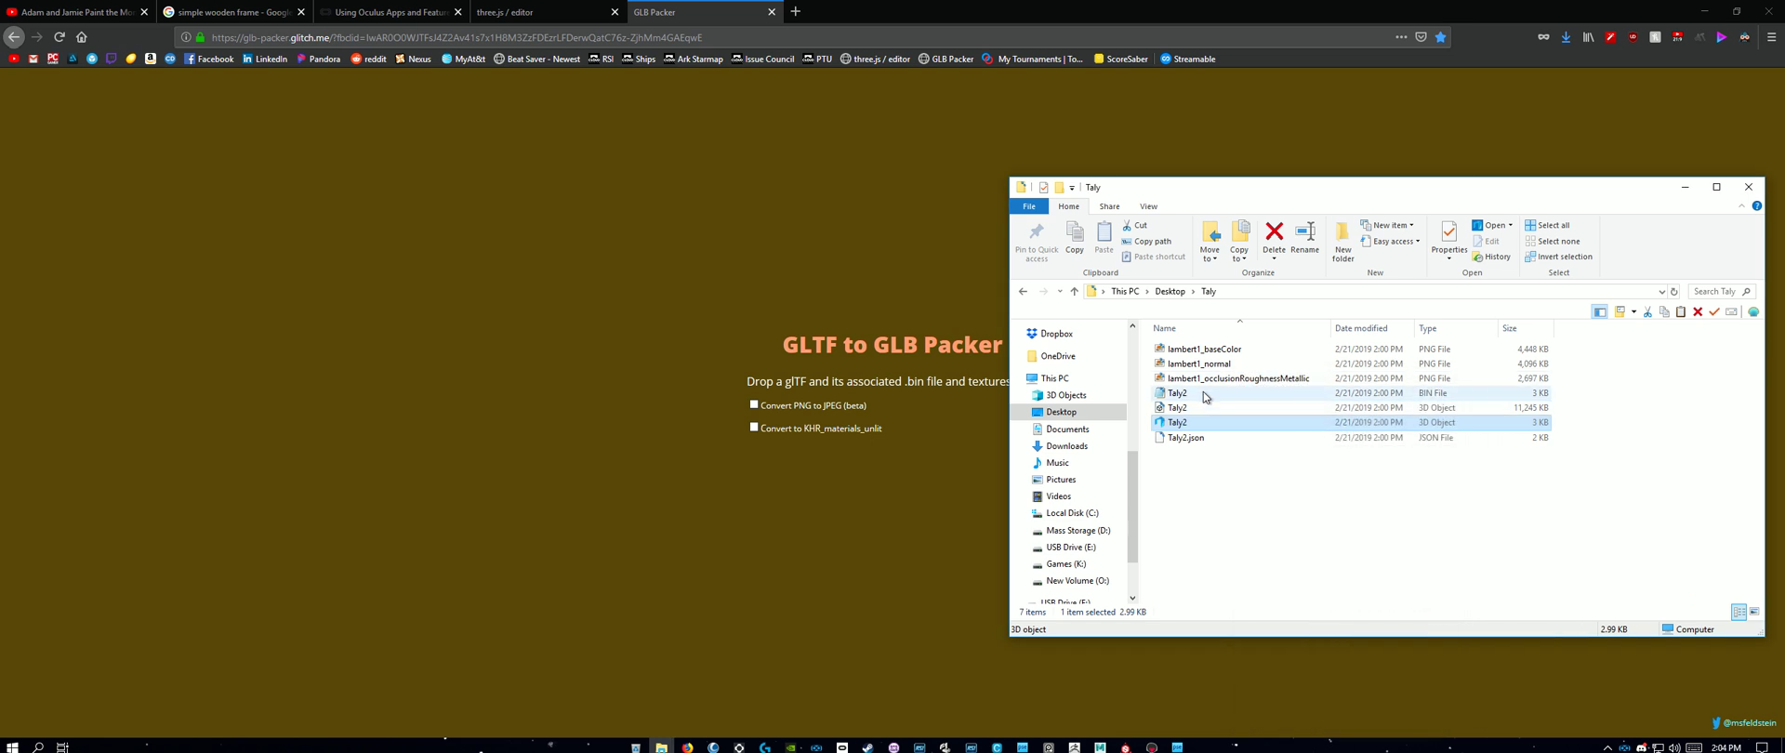
Step: Add the Taly2 BIN file and the lambert1 baseColor, normal and occlusionRoughnessMetallic textures to the file selection
{"action": "left_click", "coordinate": [1205, 396], "text": "ctrl"}
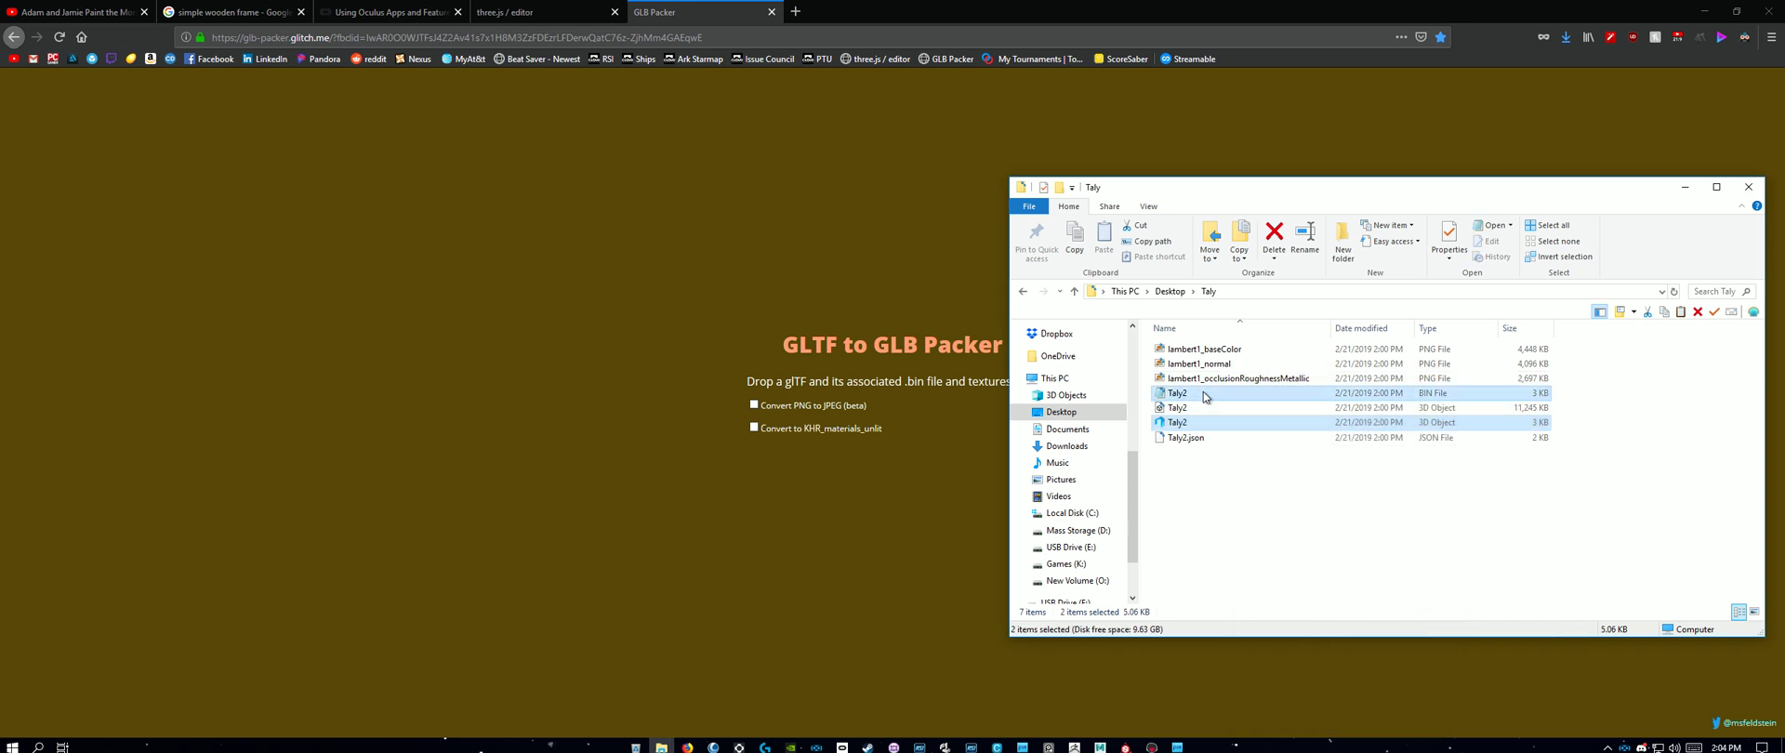
{"action": "left_click", "coordinate": [1236, 379], "text": "ctrl"}
{"action": "left_click", "coordinate": [1199, 364], "text": "ctrl"}
{"action": "left_click", "coordinate": [1204, 349], "text": "ctrl"}
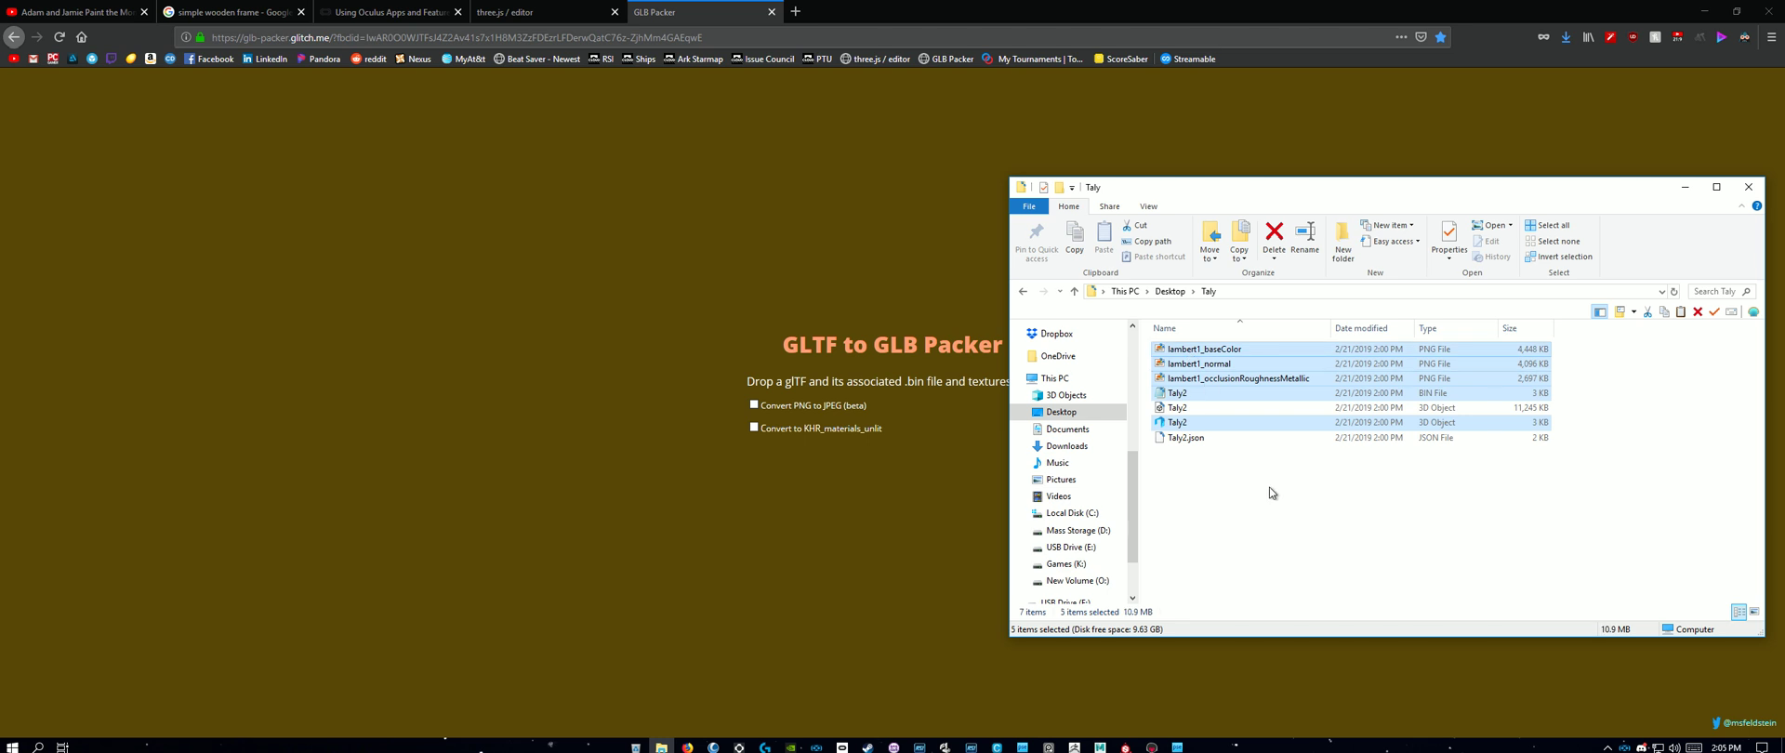
Step: Enable Convert PNG to JPEG (beta) in GLB Packer and drop the selected glTF, BIN and texture files onto the page
{"action": "left_click", "coordinate": [755, 408]}
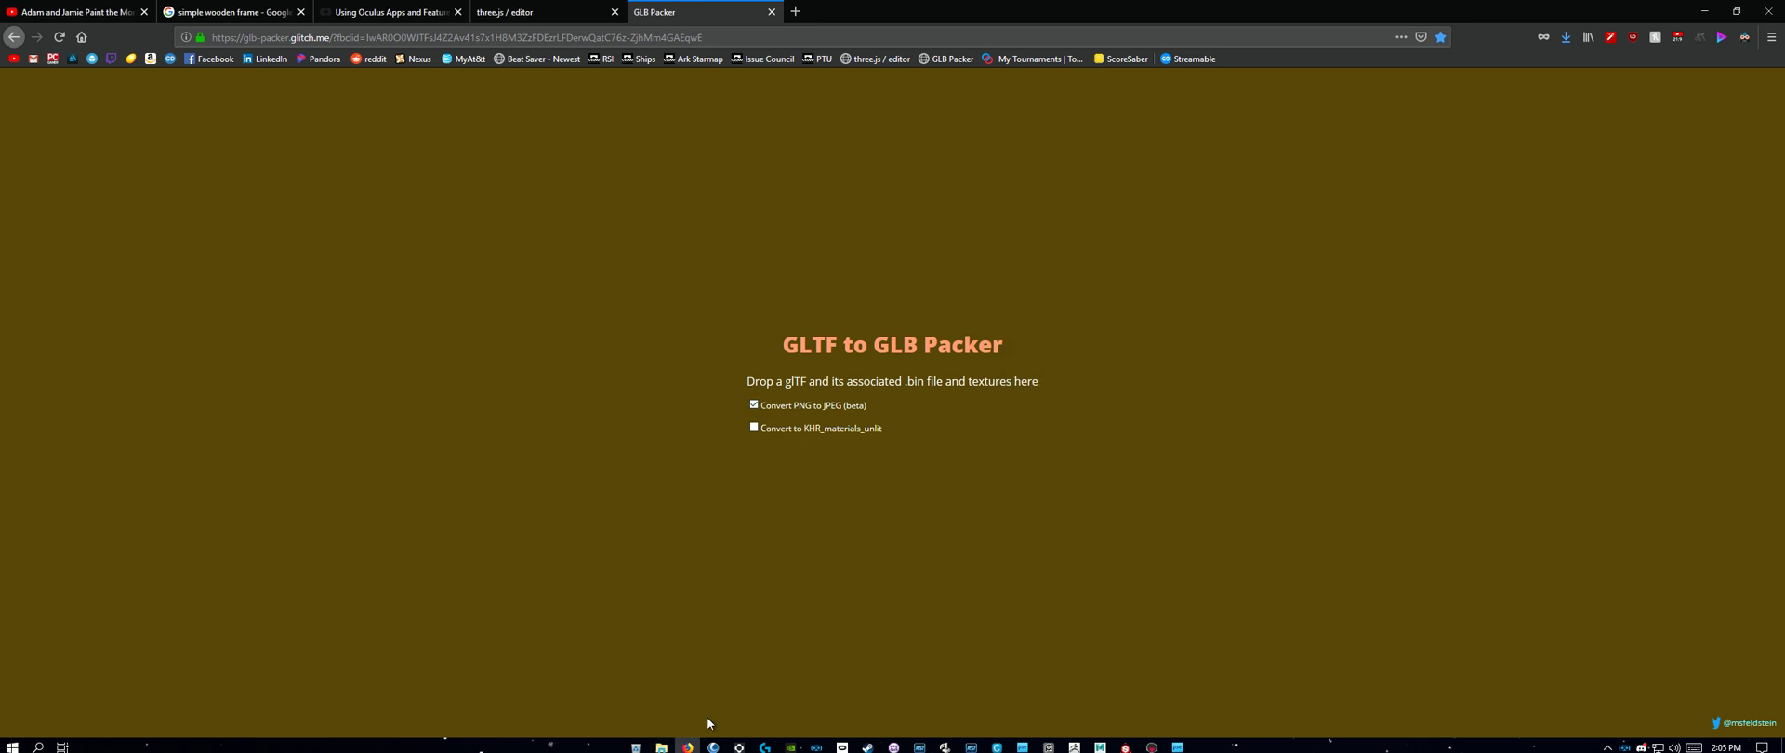
{"action": "left_click", "coordinate": [661, 747]}
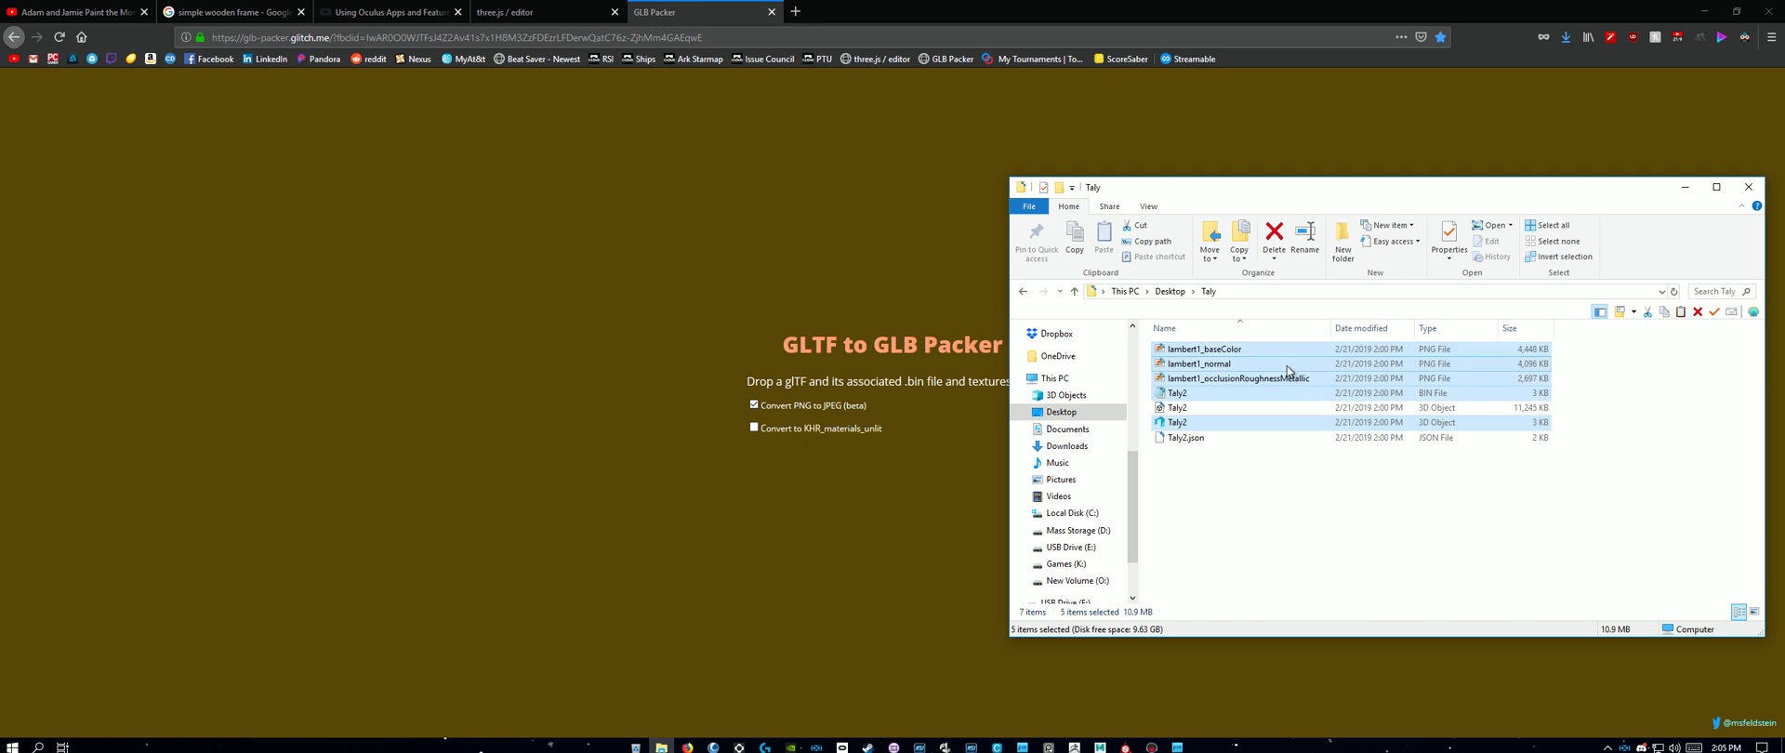
{"action": "left_click_drag", "start_coordinate": [1287, 366], "coordinate": [714, 509]}
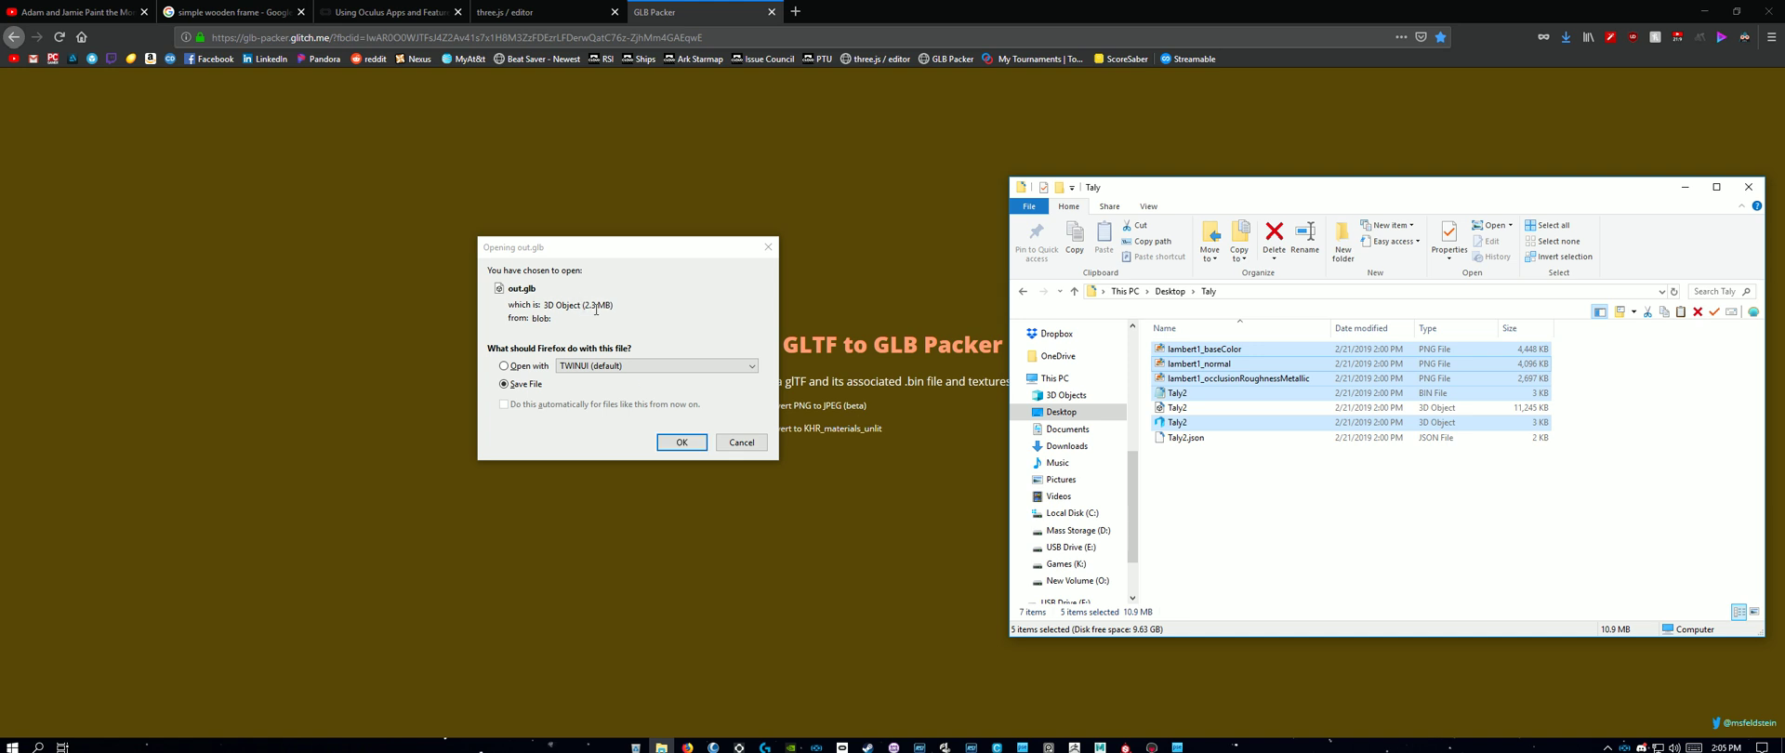
Step: Save the packed out.glb file in the Taly folder on the desktop
{"action": "left_click", "coordinate": [682, 442]}
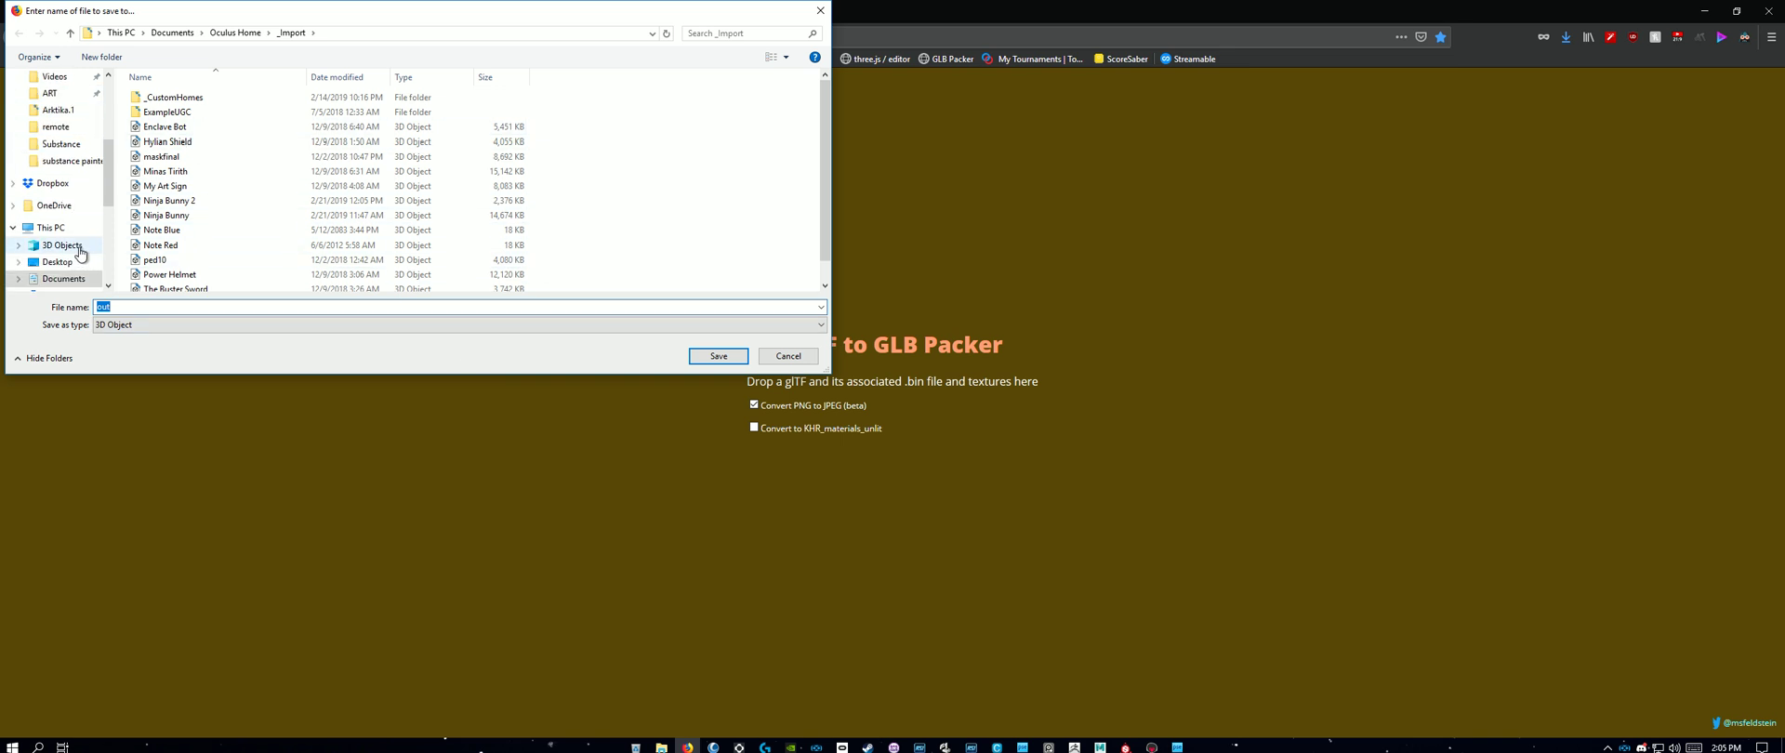
{"action": "left_click", "coordinate": [74, 265]}
{"action": "double_click", "coordinate": [172, 88]}
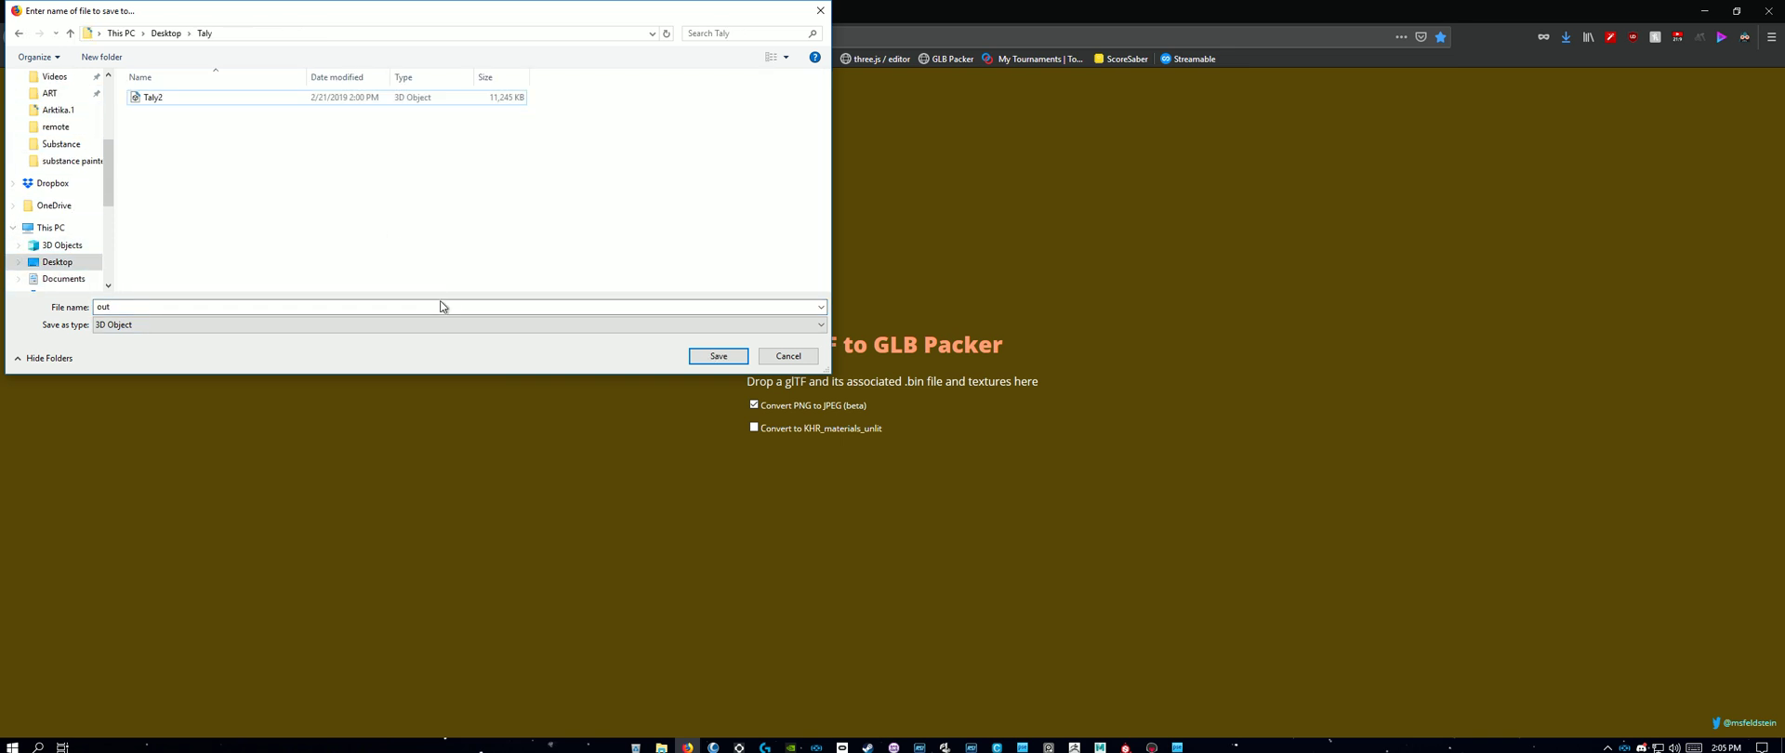
{"action": "left_click", "coordinate": [724, 358]}
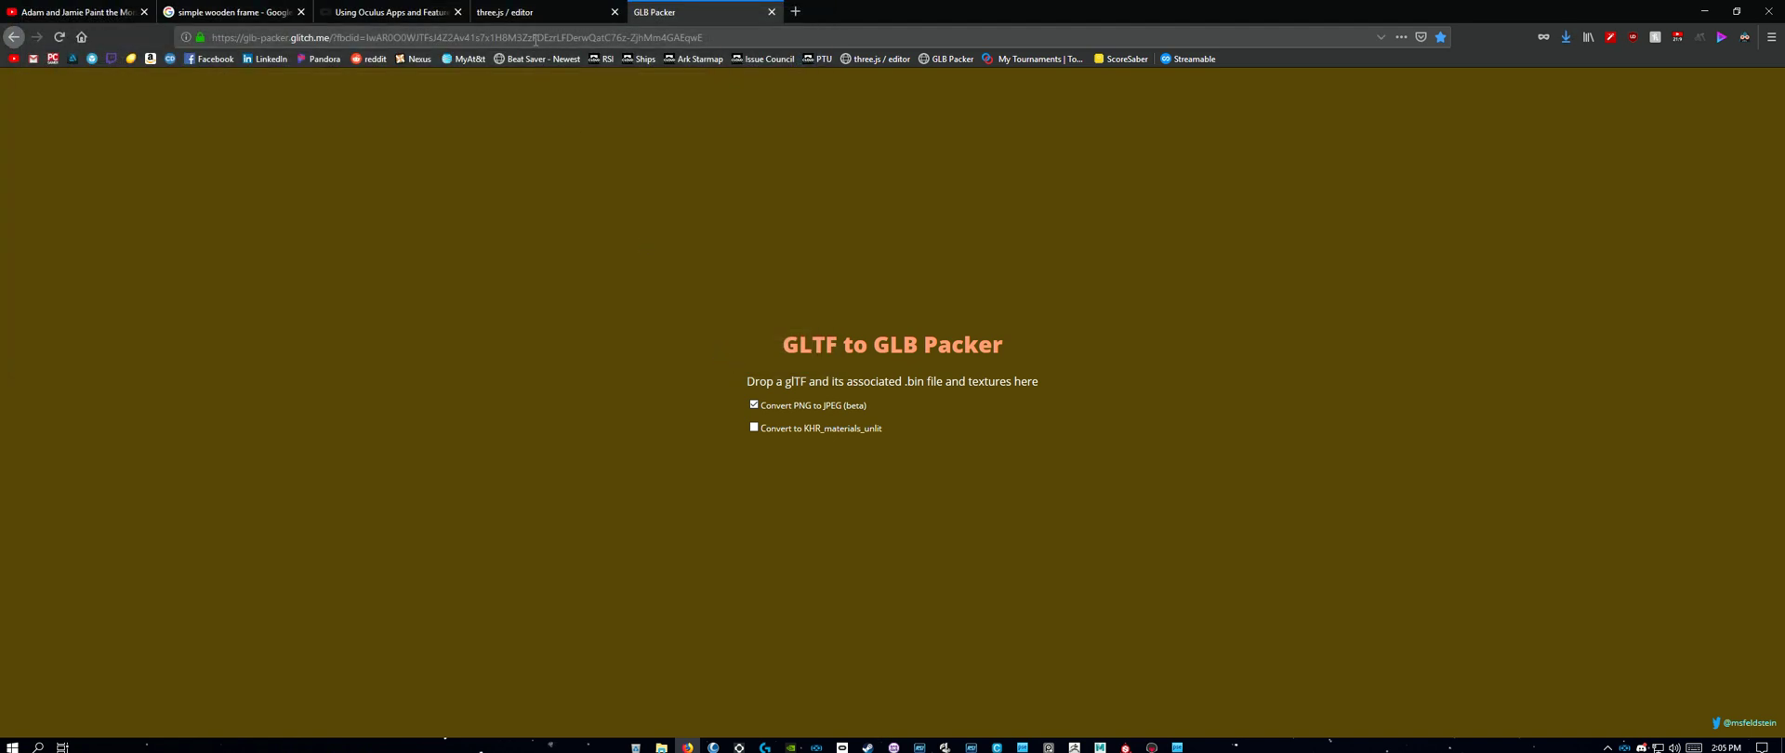
Step: Switch to the three.js editor and move the old Taly2.glb object along X to about -1.728
{"action": "left_click", "coordinate": [525, 12]}
{"action": "left_click_drag", "start_coordinate": [1120, 460], "coordinate": [926, 471]}
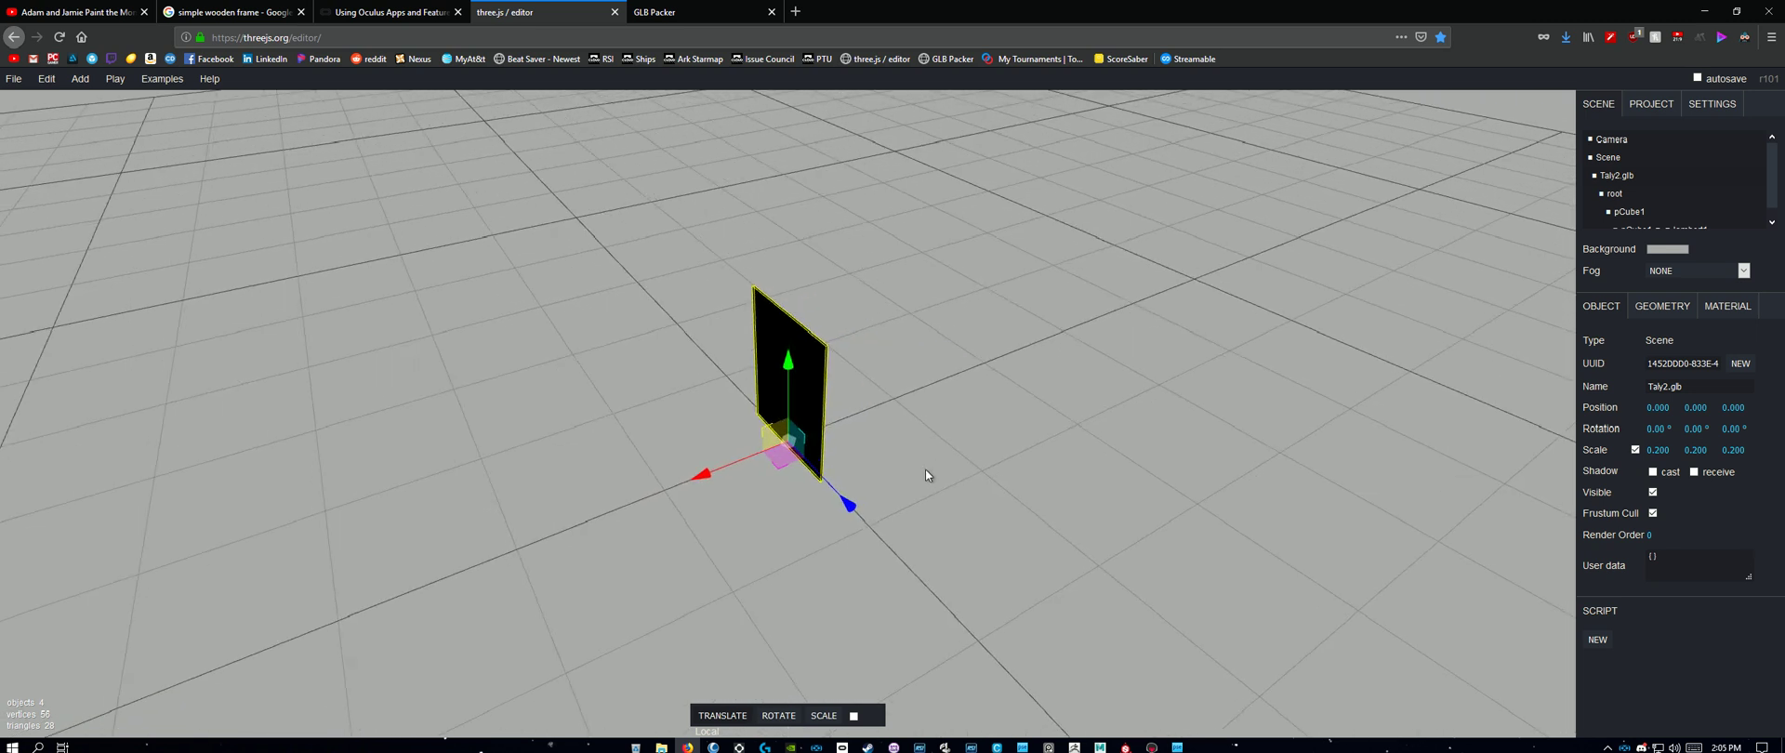
{"action": "left_click_drag", "start_coordinate": [699, 476], "coordinate": [883, 403]}
{"action": "left_click_drag", "start_coordinate": [779, 543], "coordinate": [912, 554]}
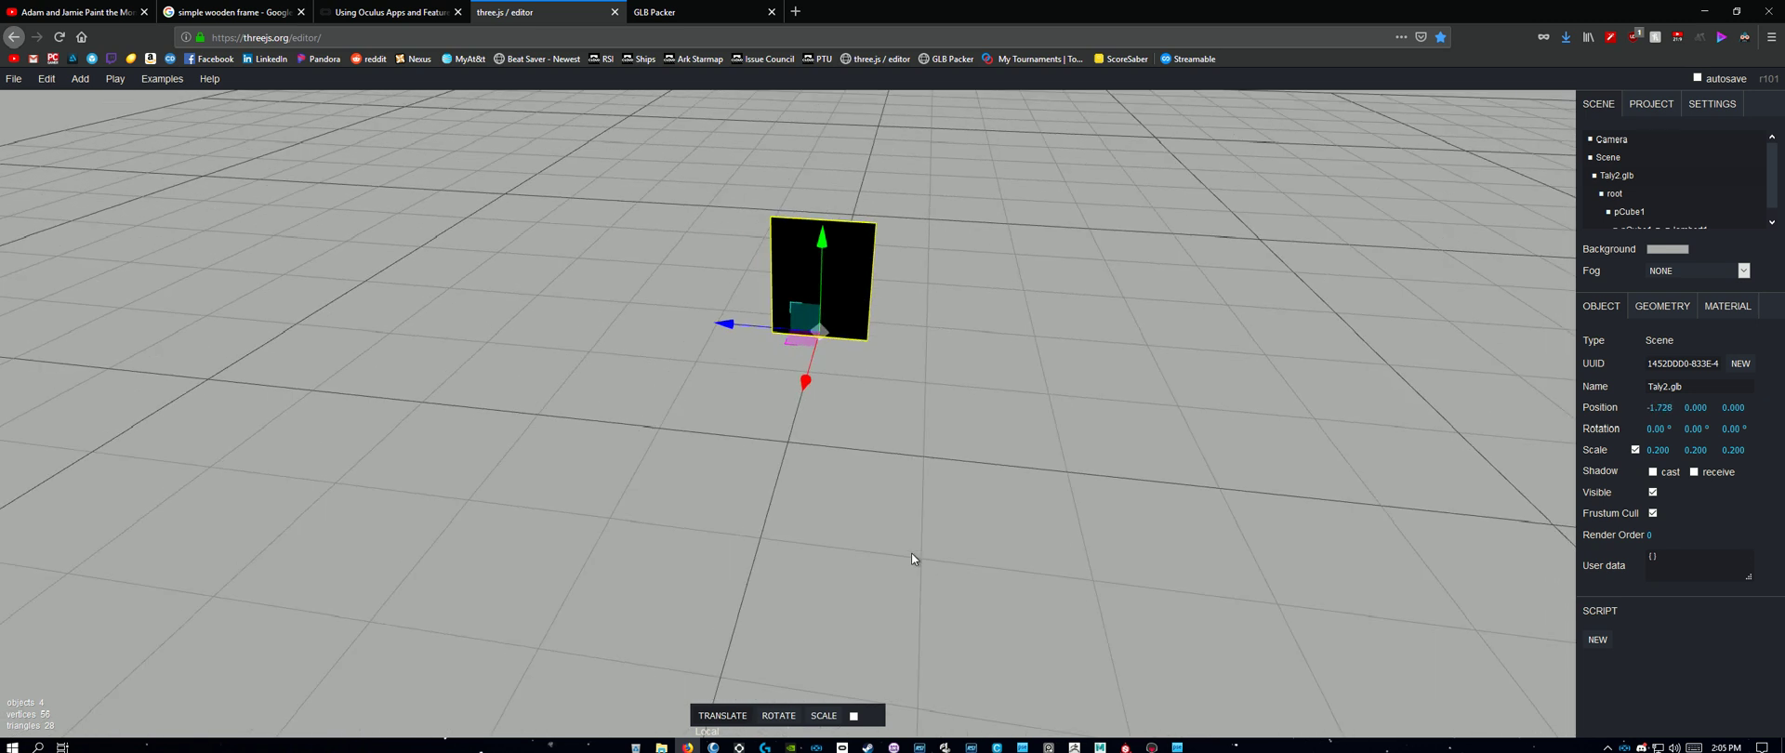
Step: Import the packed out.glb file from the Taly folder into the scene
{"action": "mouse_move", "coordinate": [22, 82]}
{"action": "left_click", "coordinate": [56, 141]}
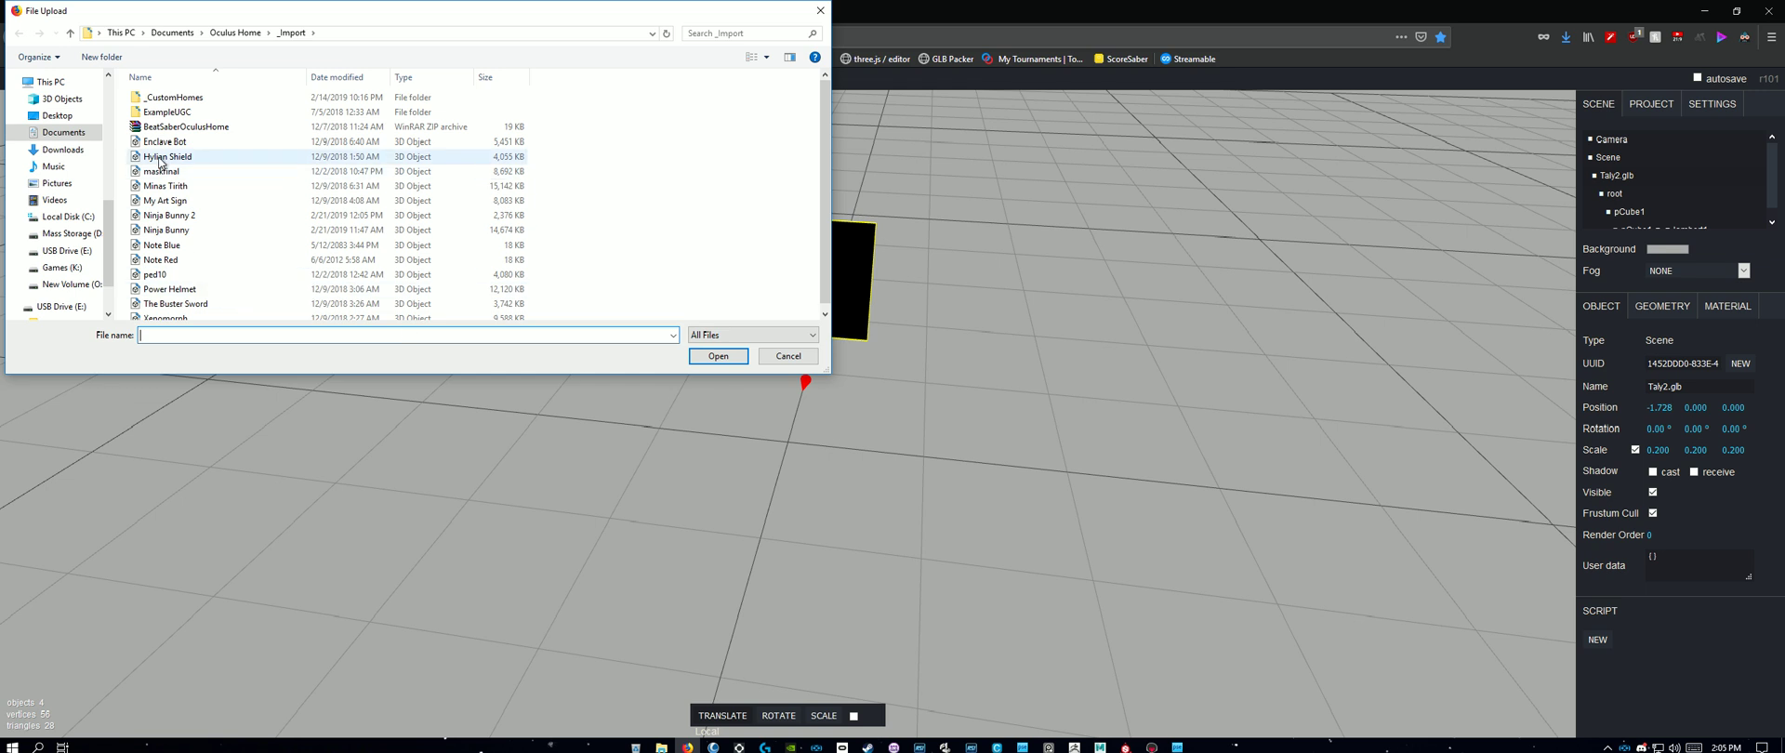
{"action": "scroll", "coordinate": [56, 196], "scroll_direction": "up", "scroll_amount": 5}
{"action": "left_click", "coordinate": [55, 199]}
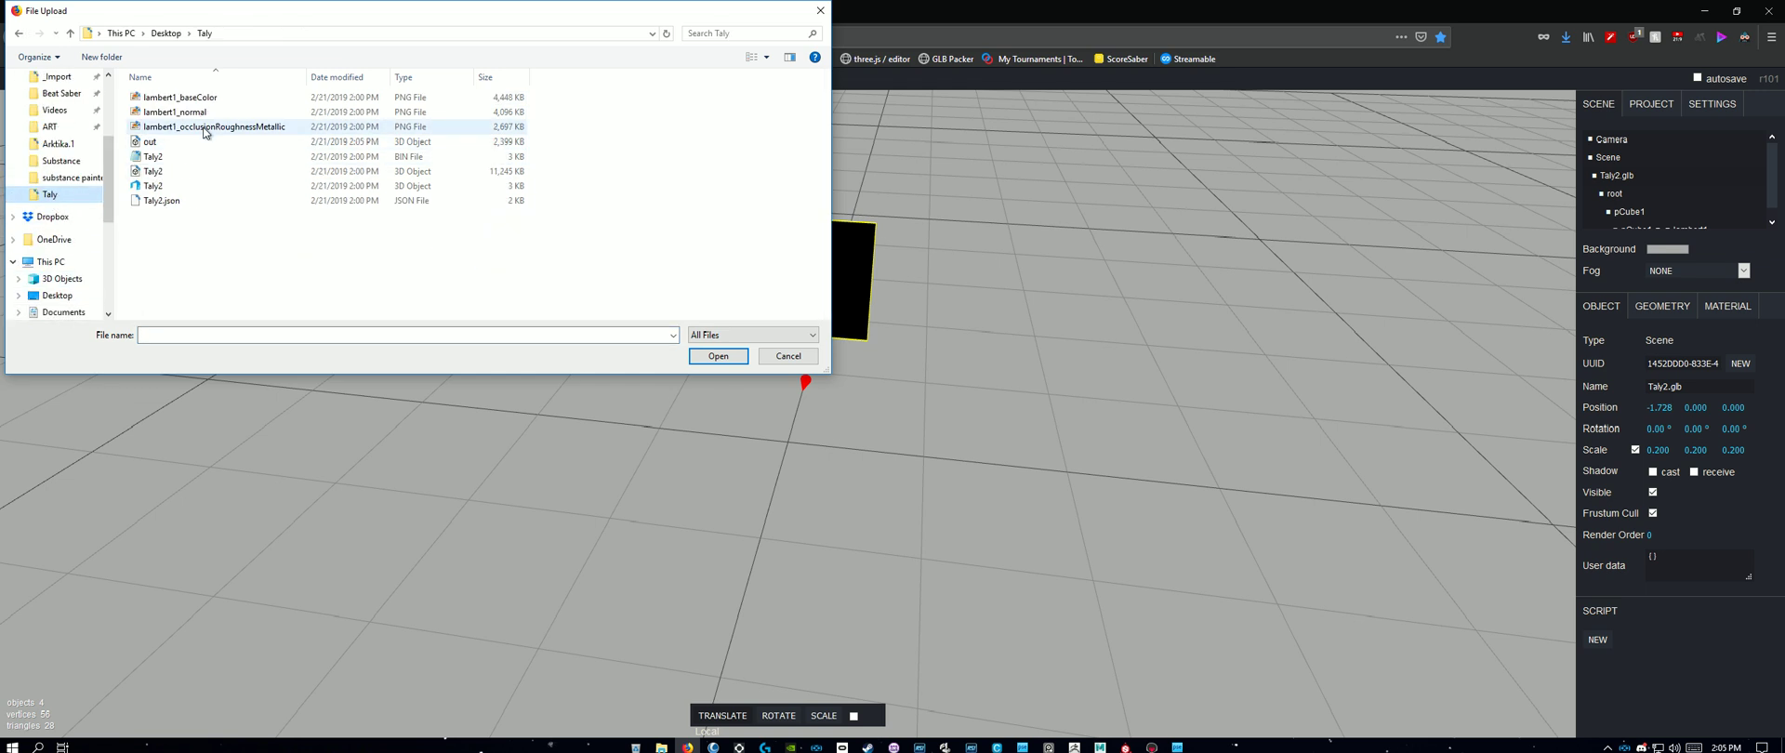
{"action": "double_click", "coordinate": [181, 147]}
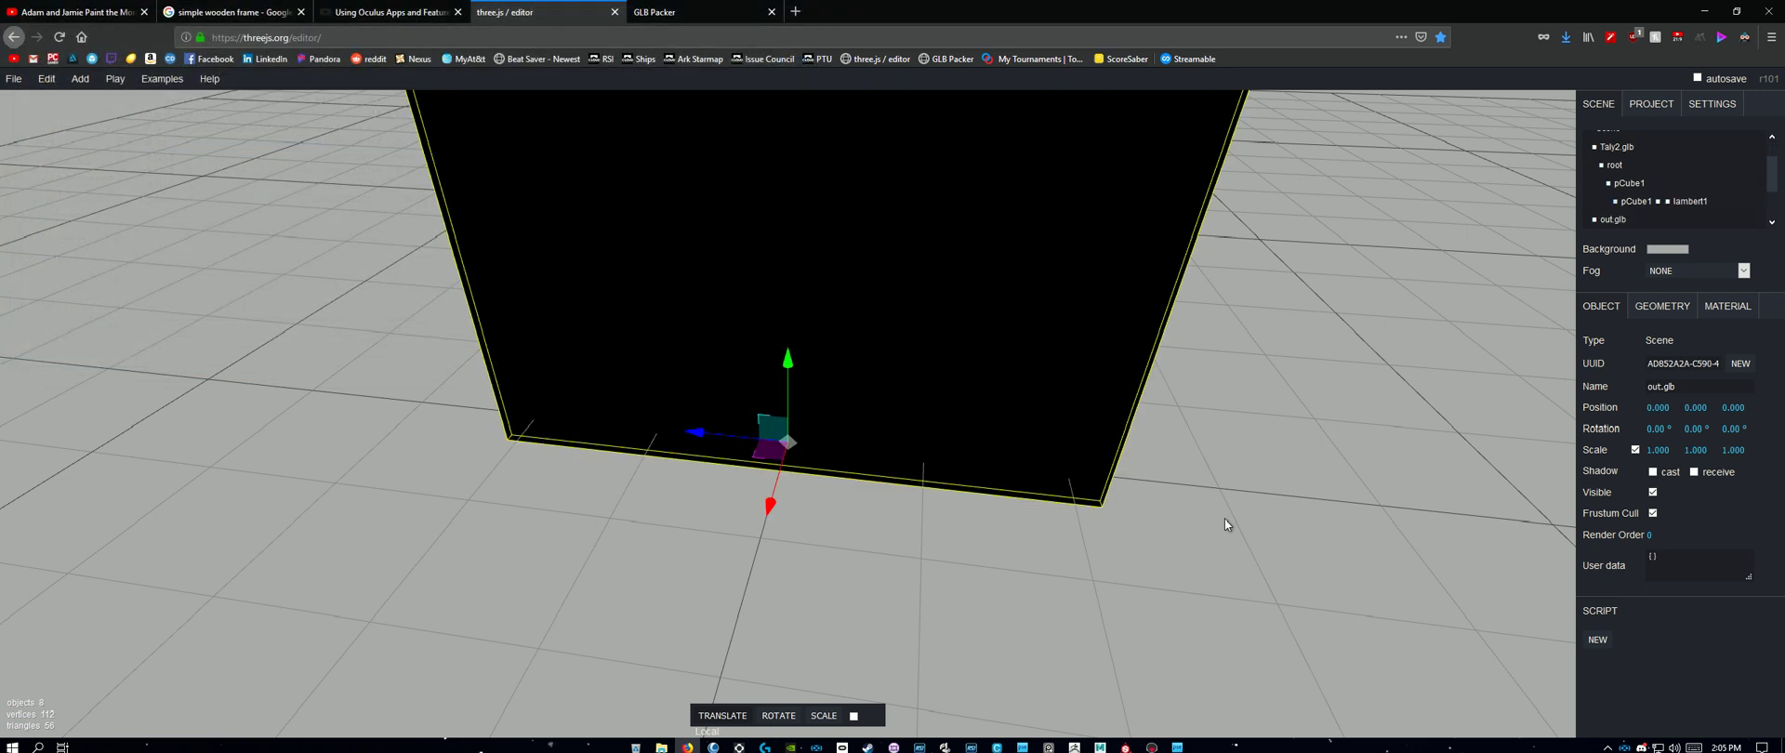
Step: Set the uniform scale of the imported out.glb object to 0.2
{"action": "left_click_drag", "start_coordinate": [1224, 517], "coordinate": [1186, 530]}
{"action": "left_click", "coordinate": [1665, 450]}
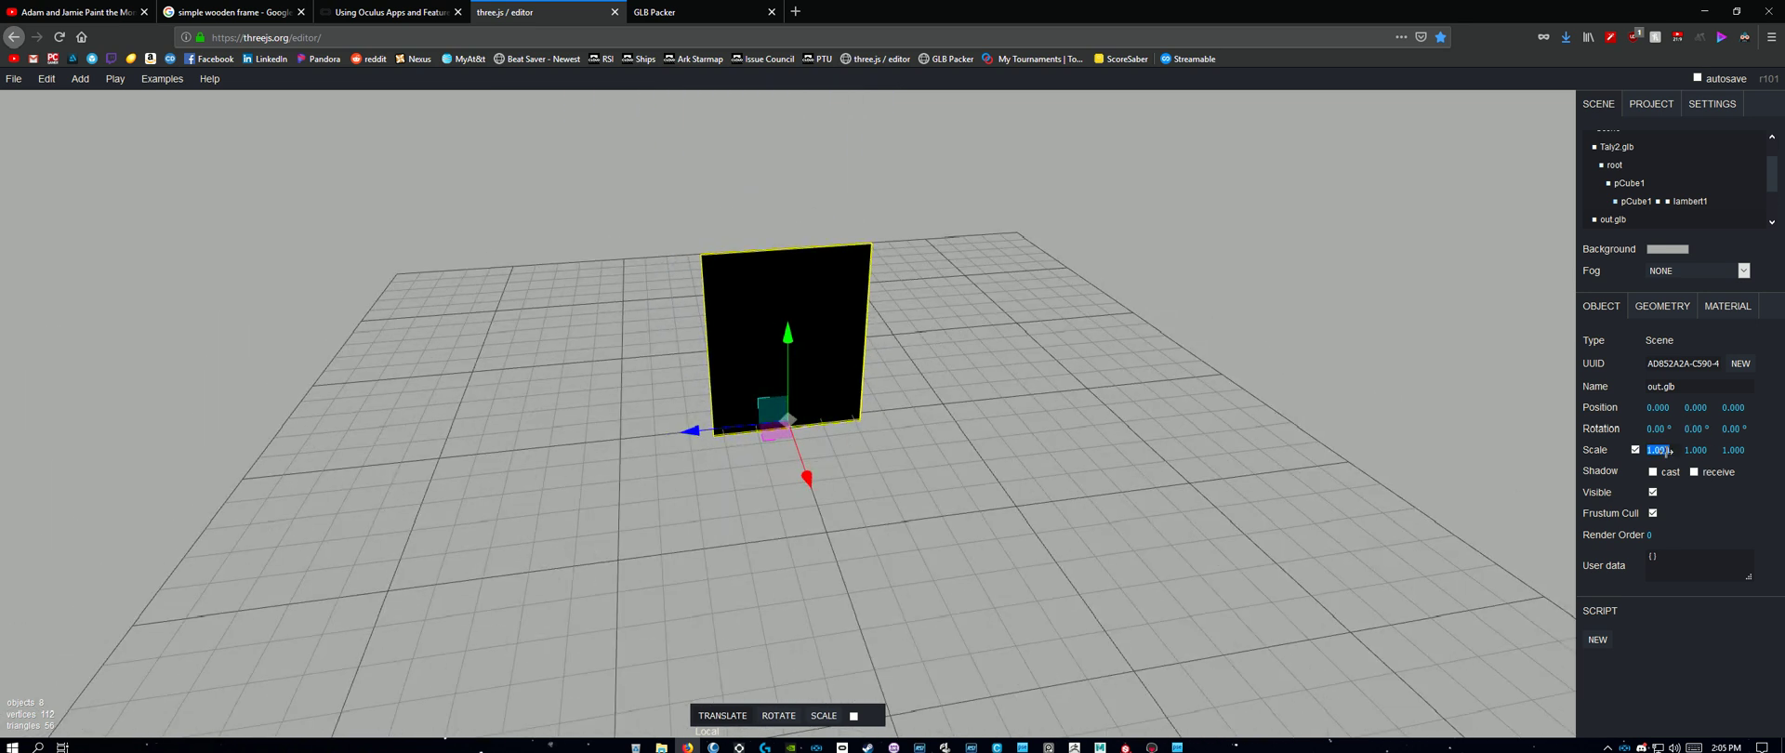
{"action": "type", "text": "0.2"}
{"action": "key", "text": "Return"}
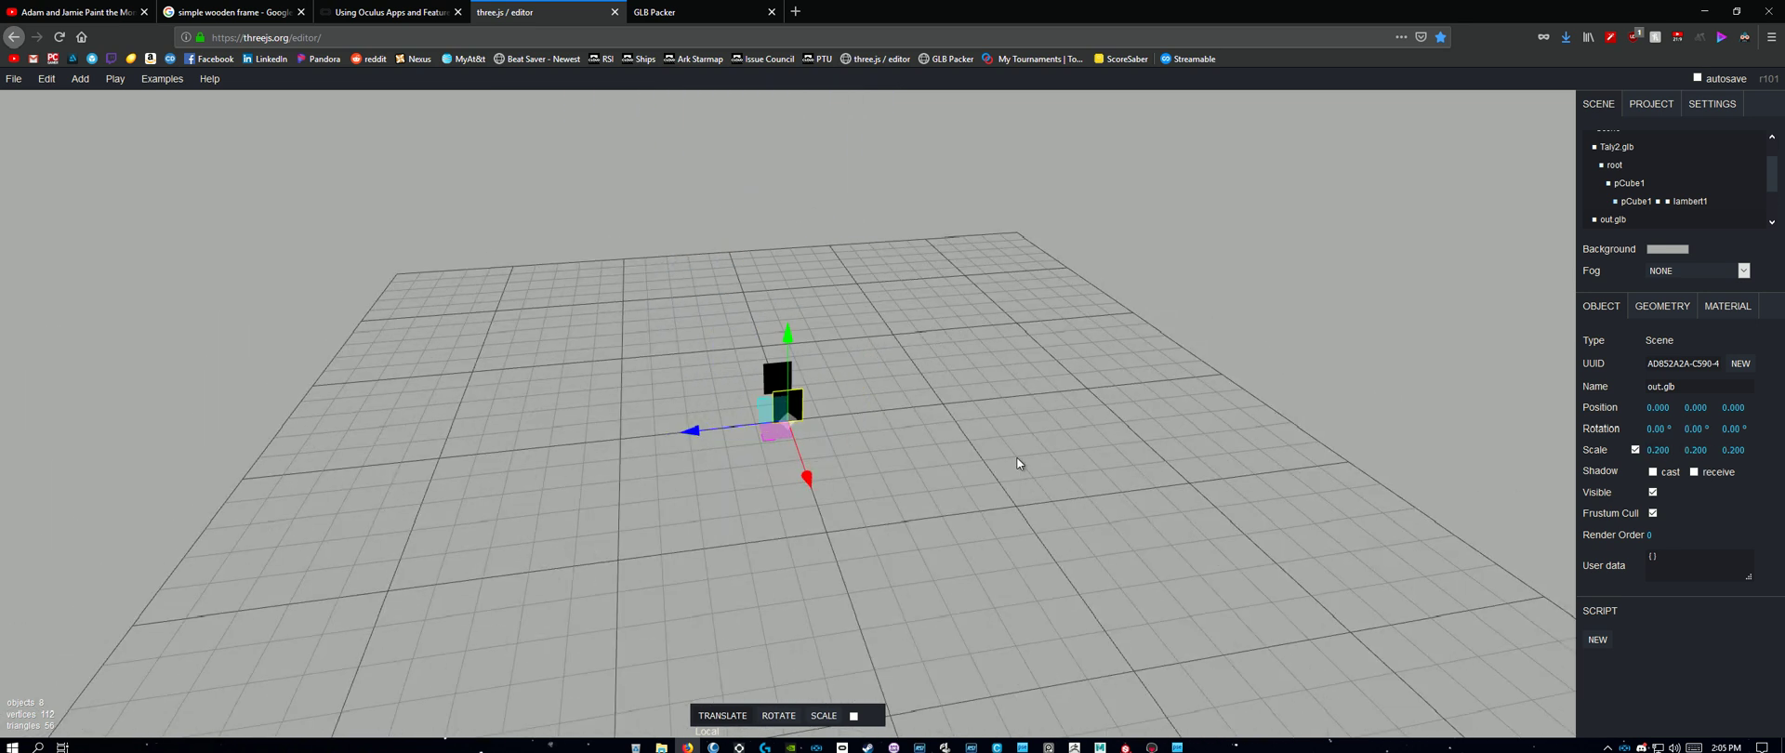
Step: Delete the old Taly2.glb frame mesh and select the mesh of the out.glb frame
{"action": "left_click_drag", "start_coordinate": [1017, 455], "coordinate": [870, 341]}
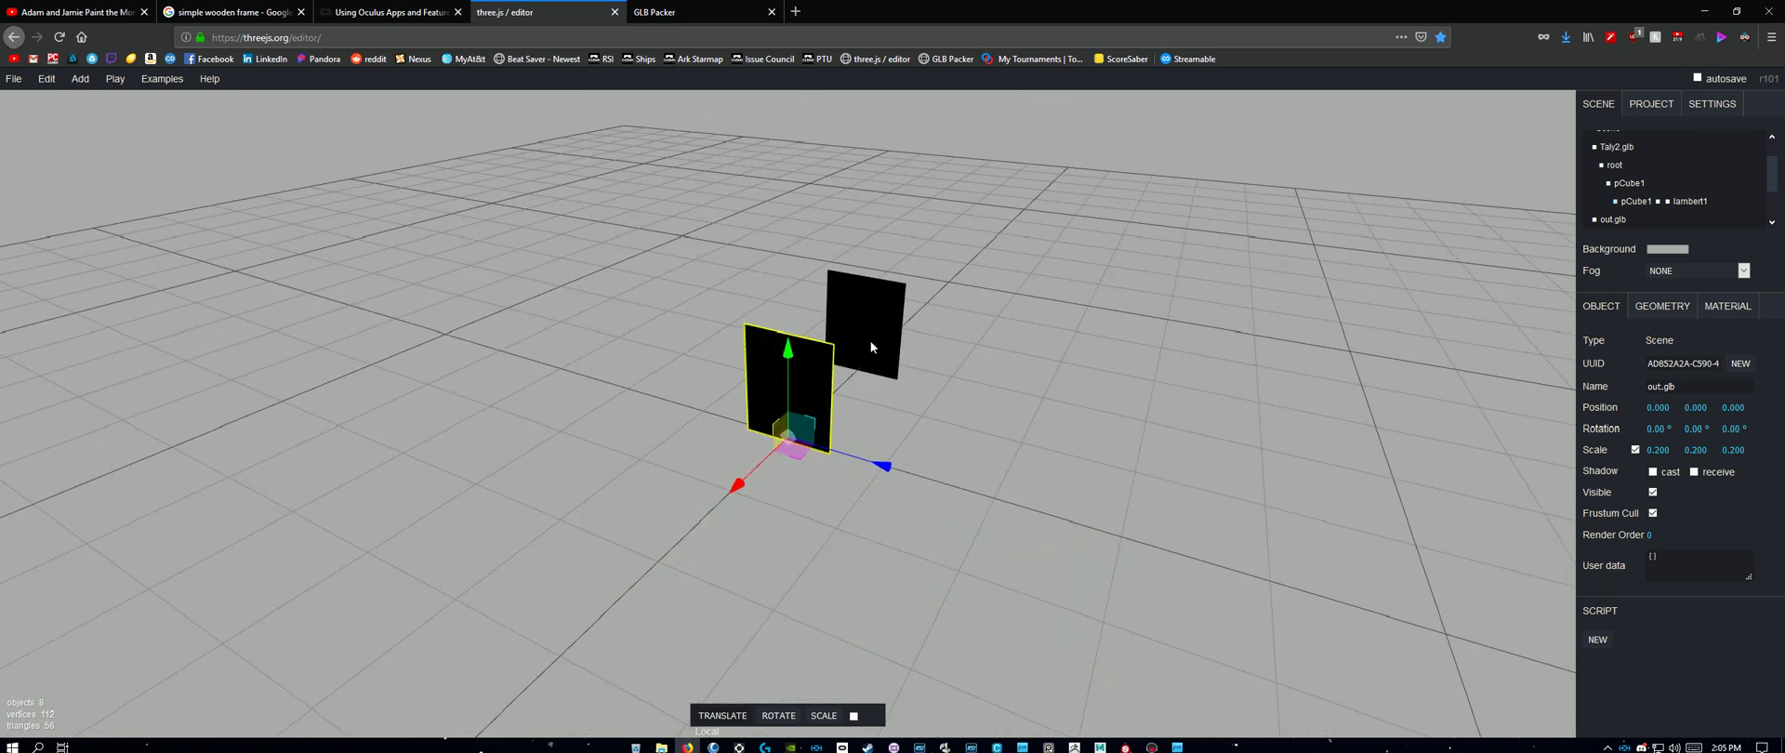
{"action": "left_click", "coordinate": [871, 340]}
{"action": "key", "text": "Delete"}
{"action": "left_click", "coordinate": [812, 421]}
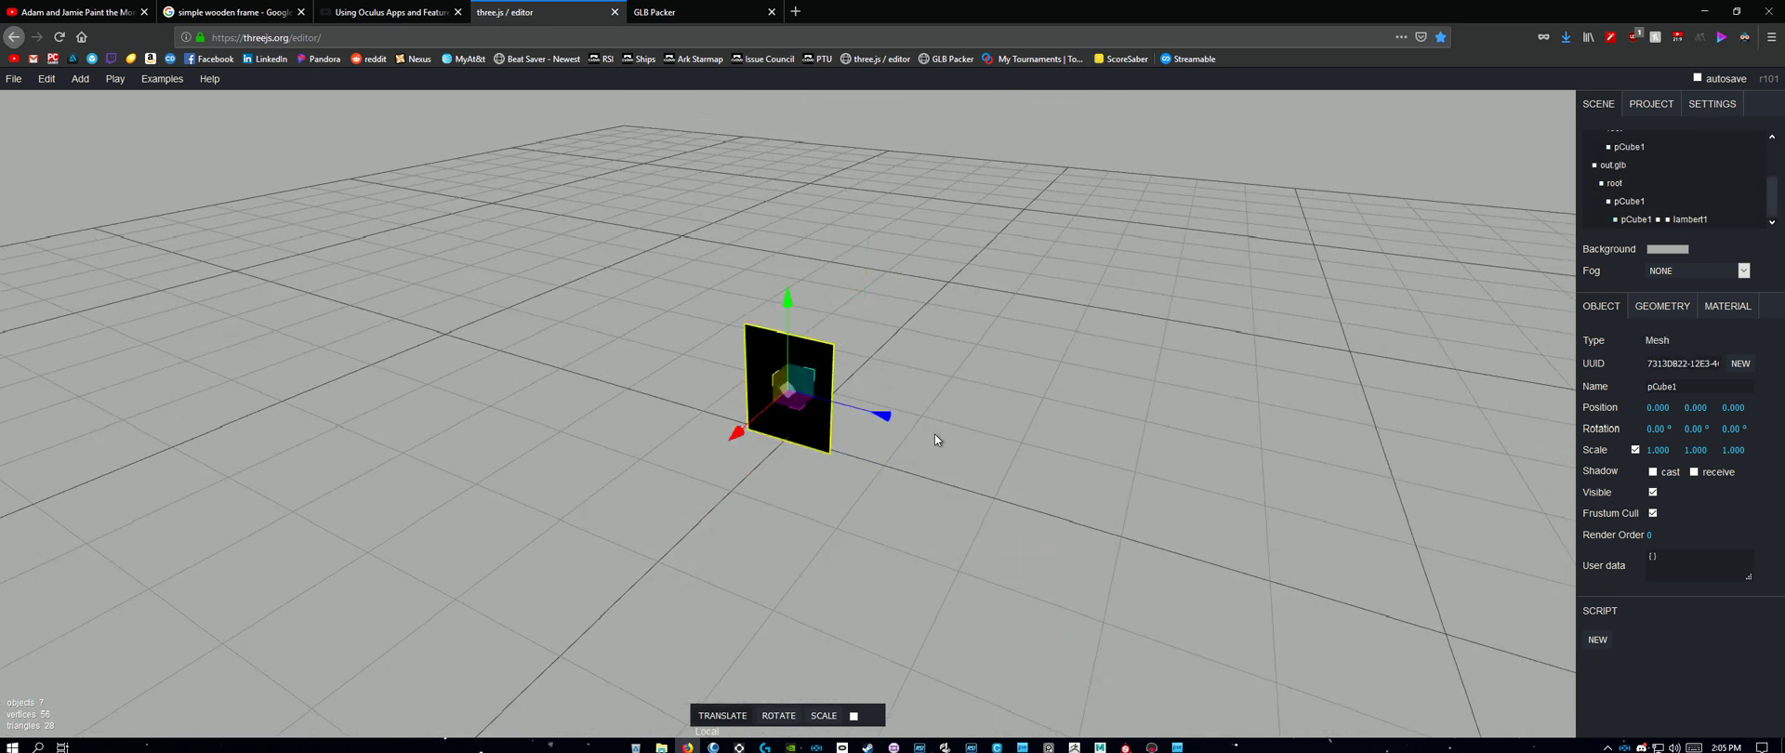
{"action": "left_click_drag", "start_coordinate": [941, 451], "coordinate": [1248, 505]}
Step: Export the scene as a GLB and accept saving the scene.glb download to disk
{"action": "left_click", "coordinate": [14, 78]}
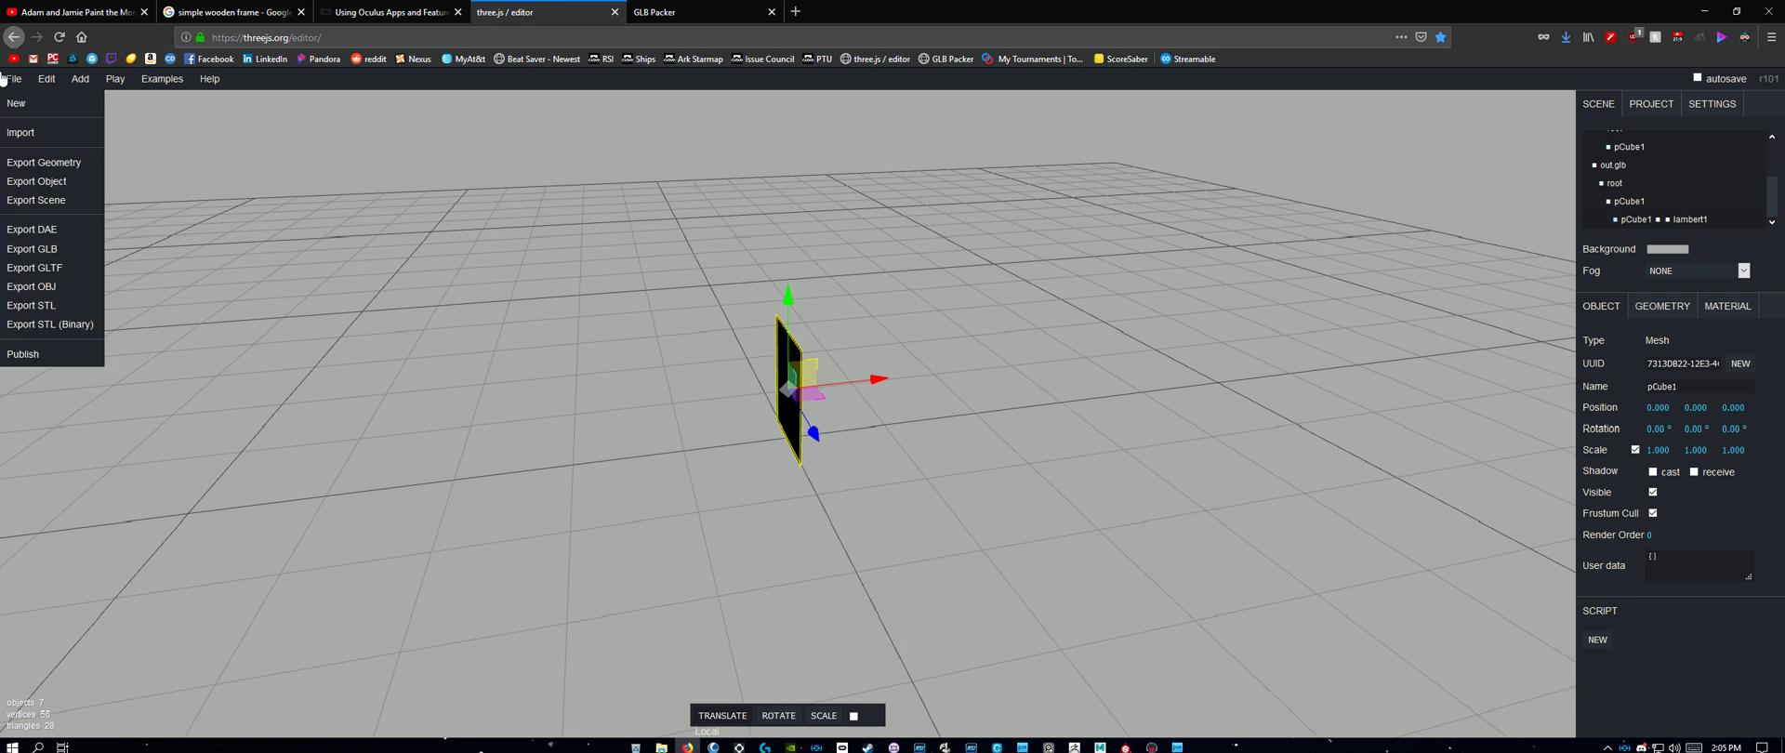
{"action": "left_click", "coordinate": [50, 248]}
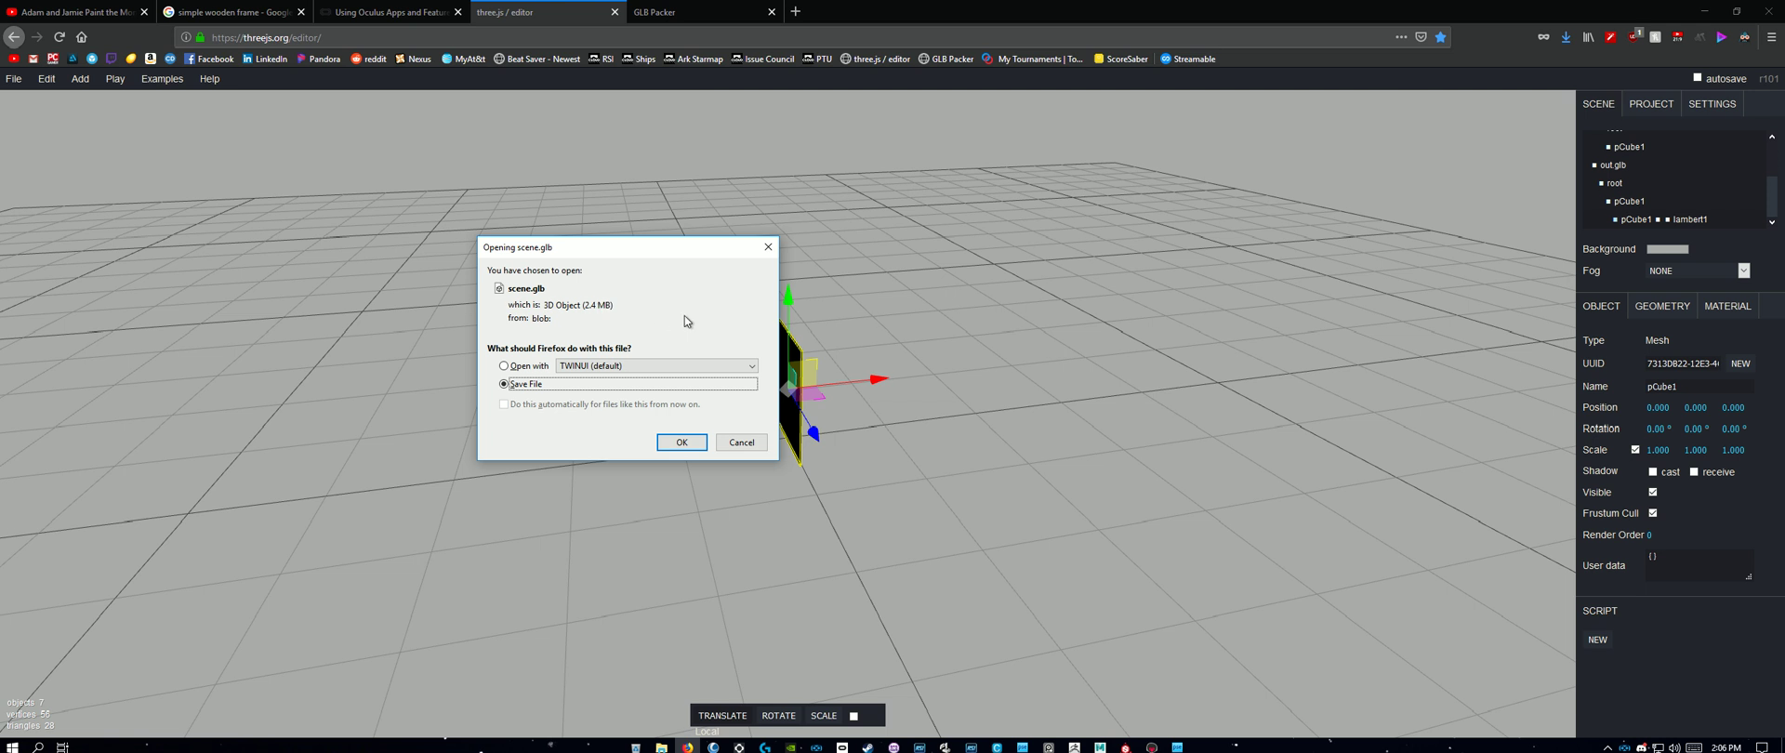
{"action": "left_click", "coordinate": [684, 443]}
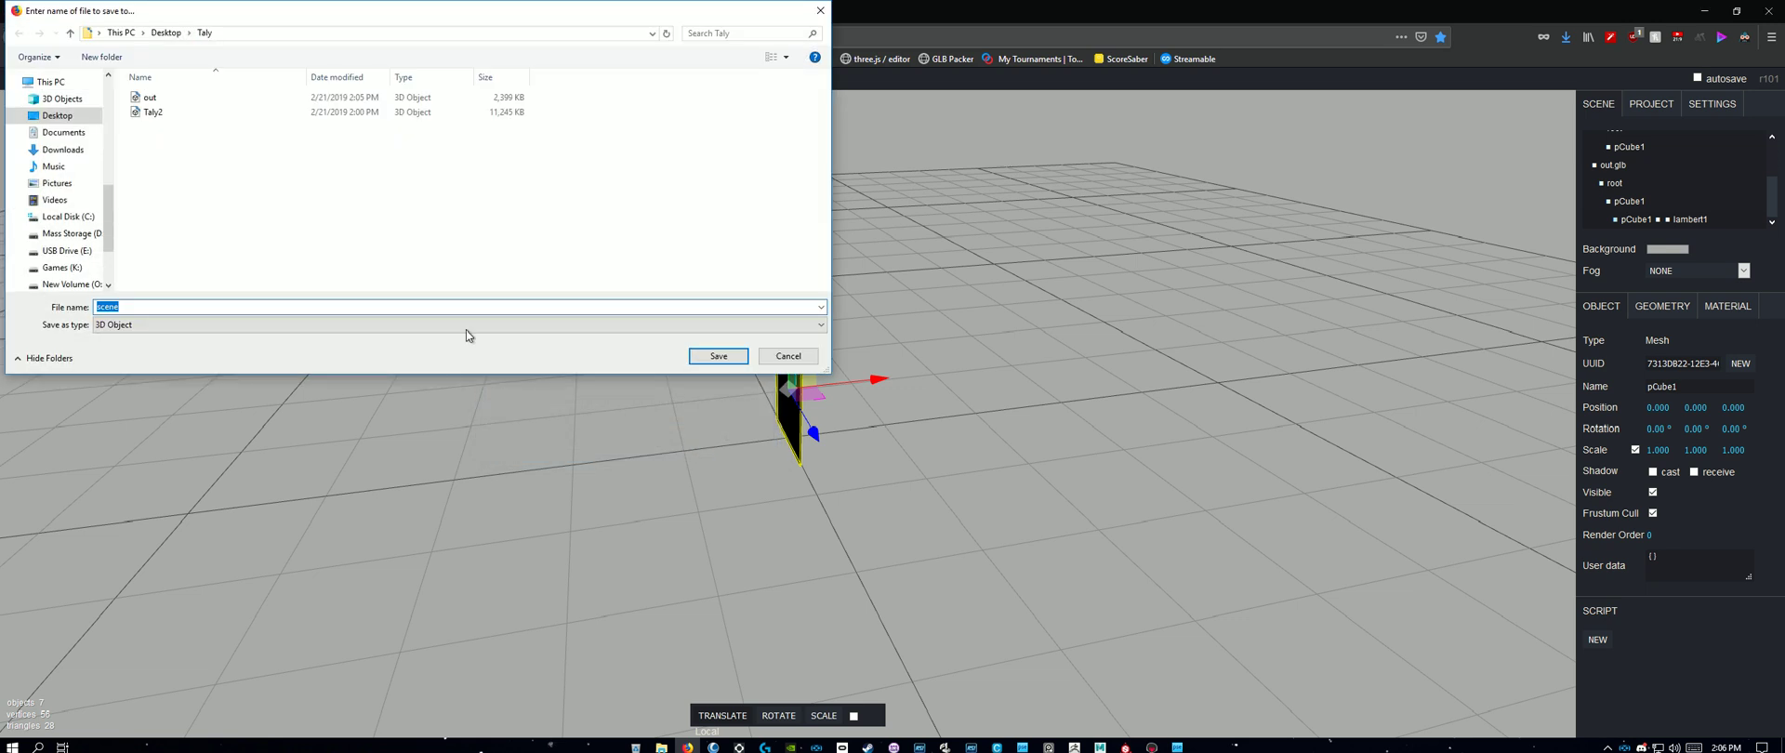
Step: Save the exported GLB as "Ninja Bunny 3" in the Oculus Home _Import folder
{"action": "scroll", "coordinate": [51, 182], "scroll_direction": "down", "scroll_amount": 2}
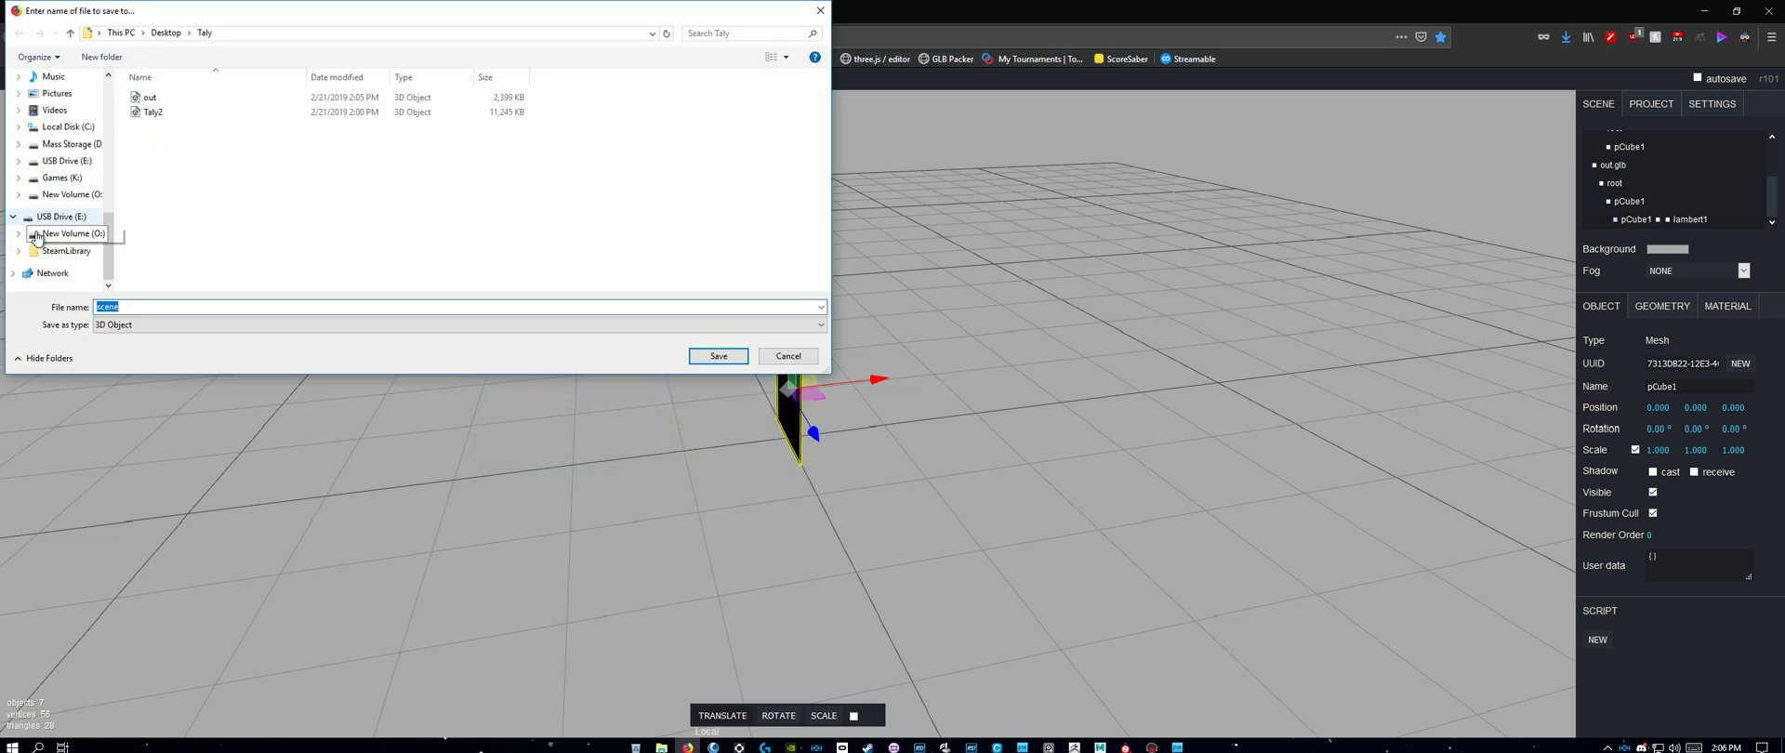
{"action": "scroll", "coordinate": [50, 184], "scroll_direction": "up", "scroll_amount": 5}
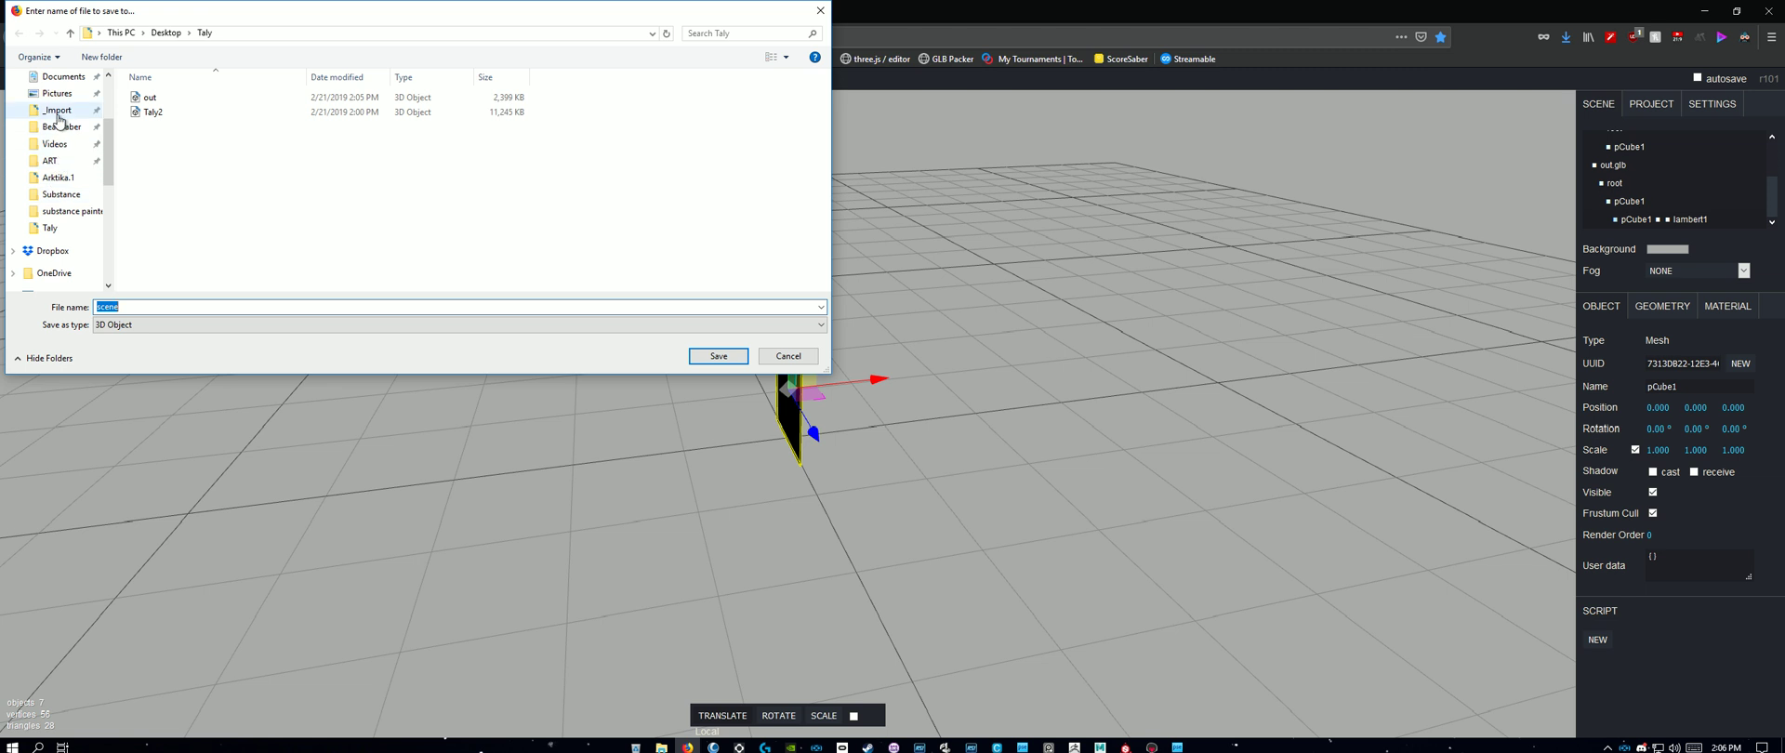
{"action": "left_click", "coordinate": [58, 111]}
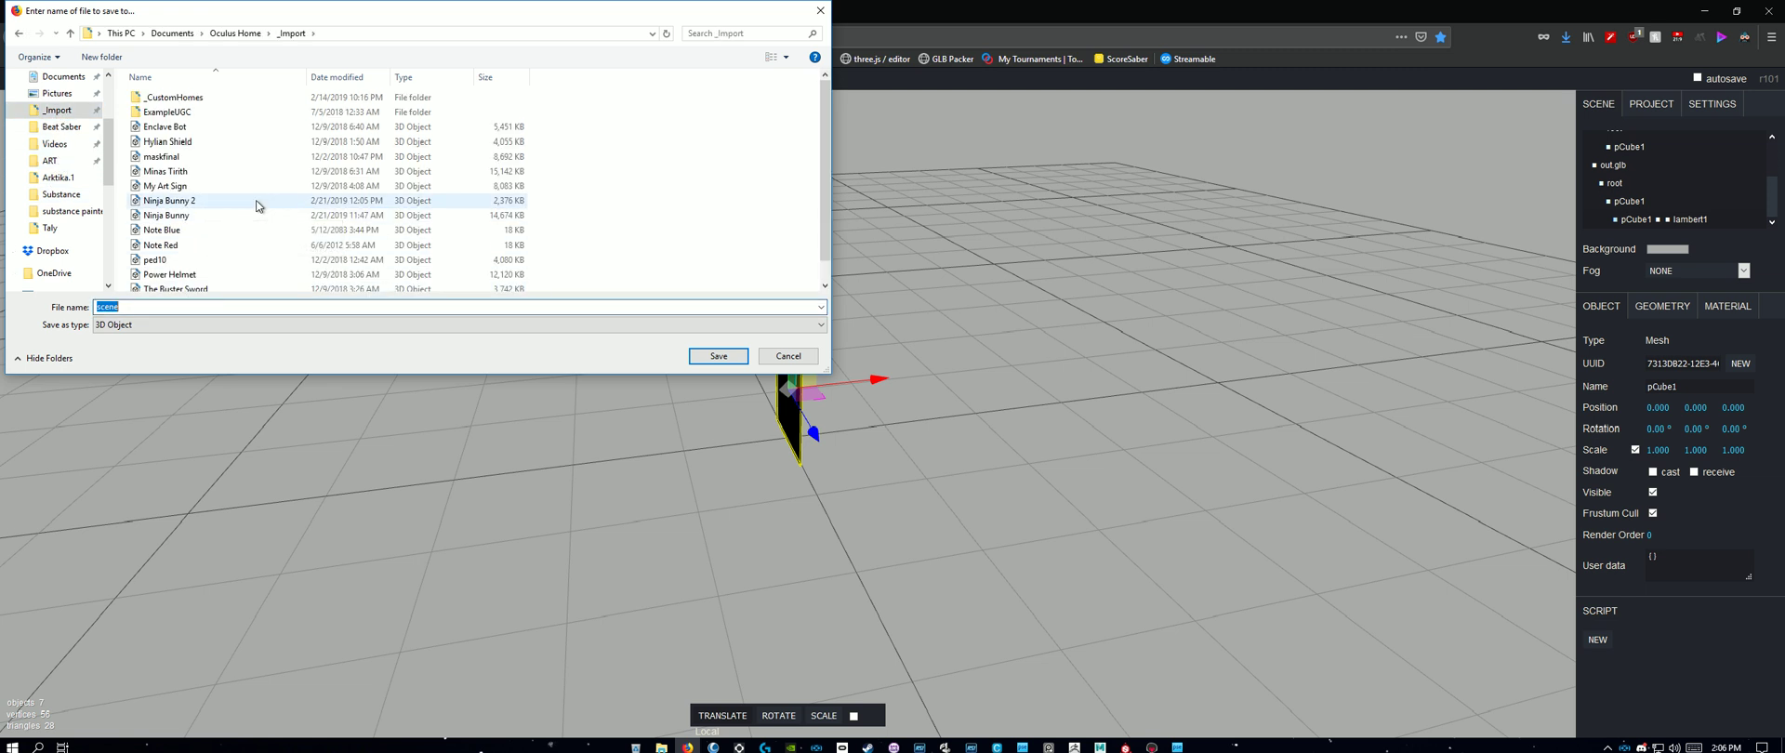
{"action": "type", "text": "Ninja"}
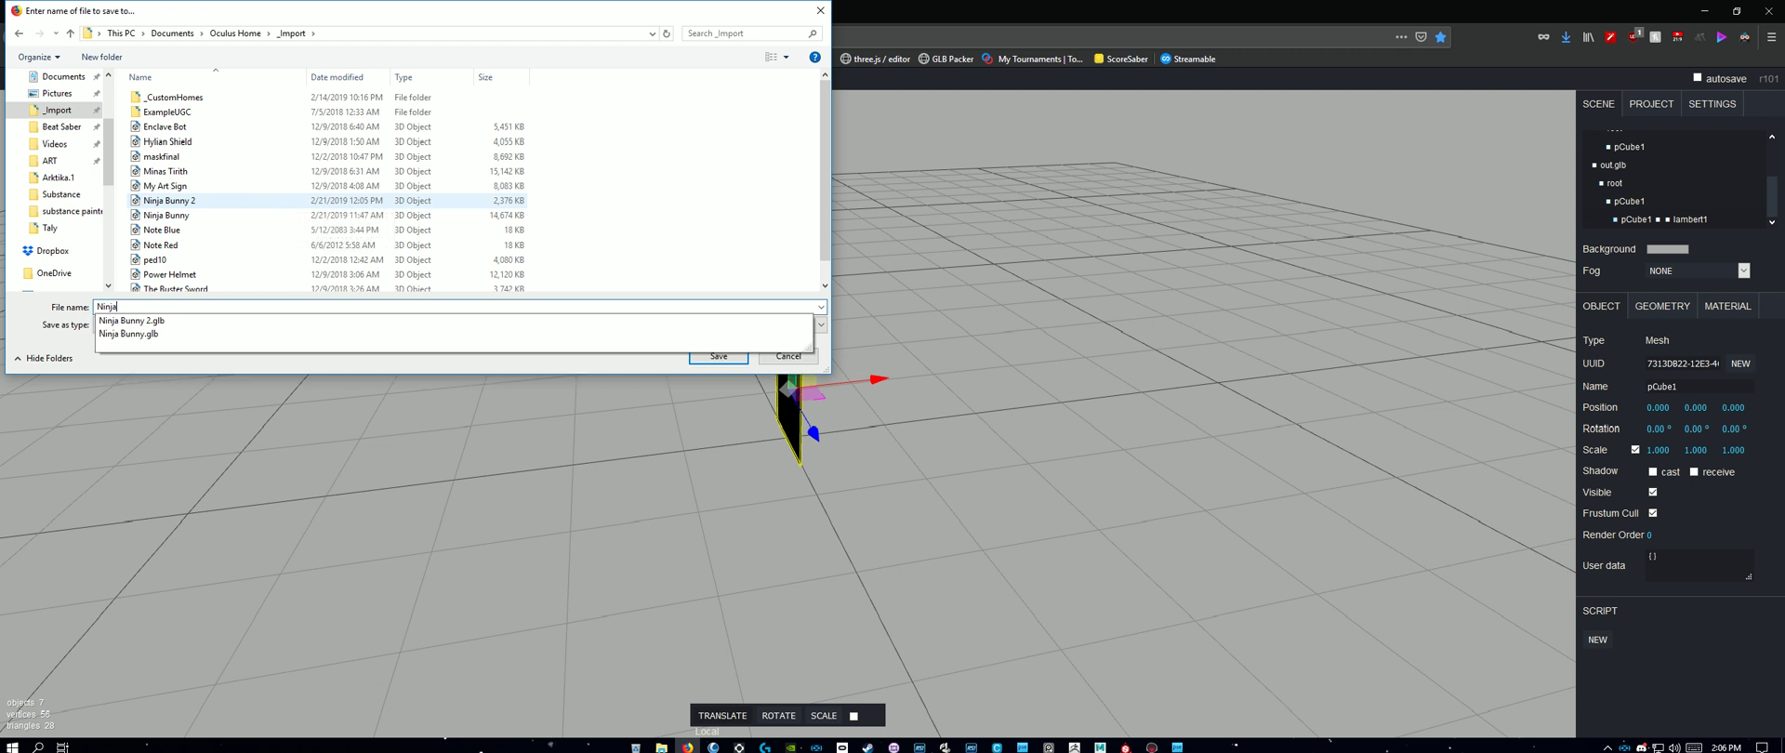
{"action": "type", "text": " Bunny"}
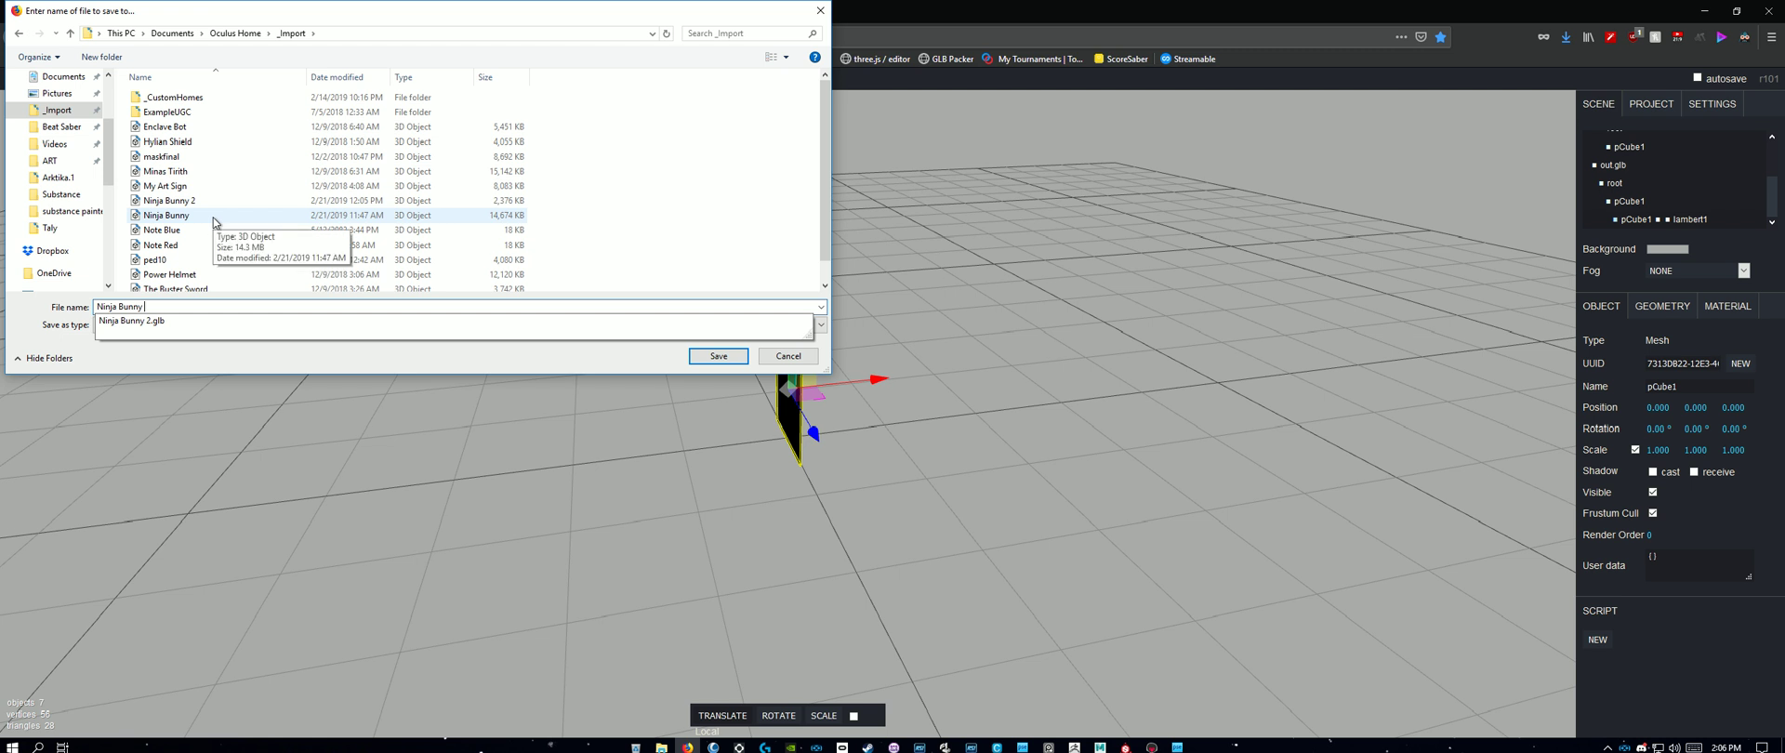
{"action": "type", "text": "3"}
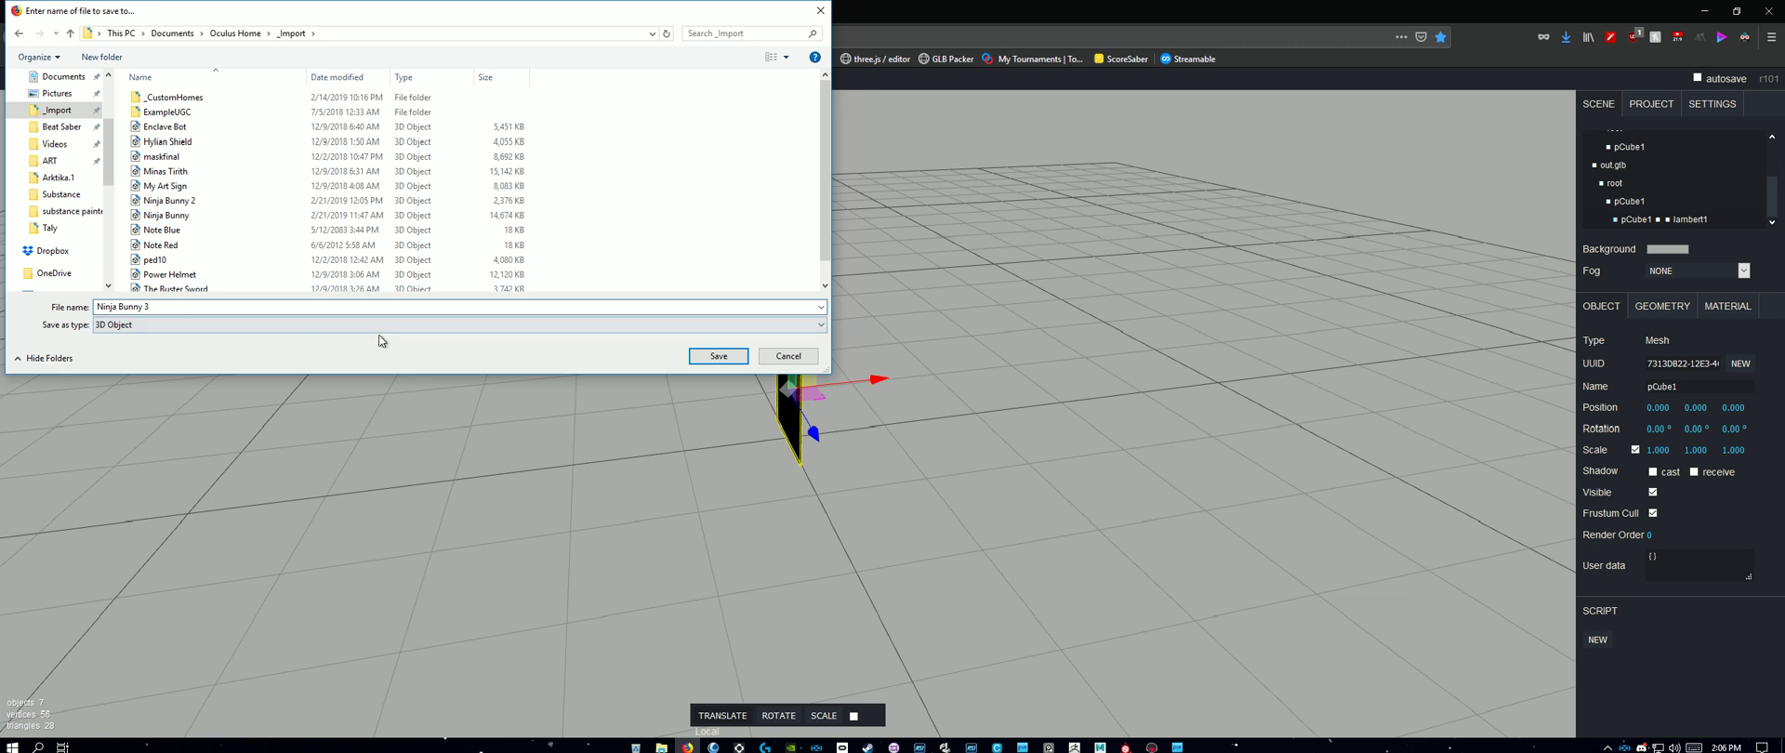
{"action": "left_click", "coordinate": [716, 356]}
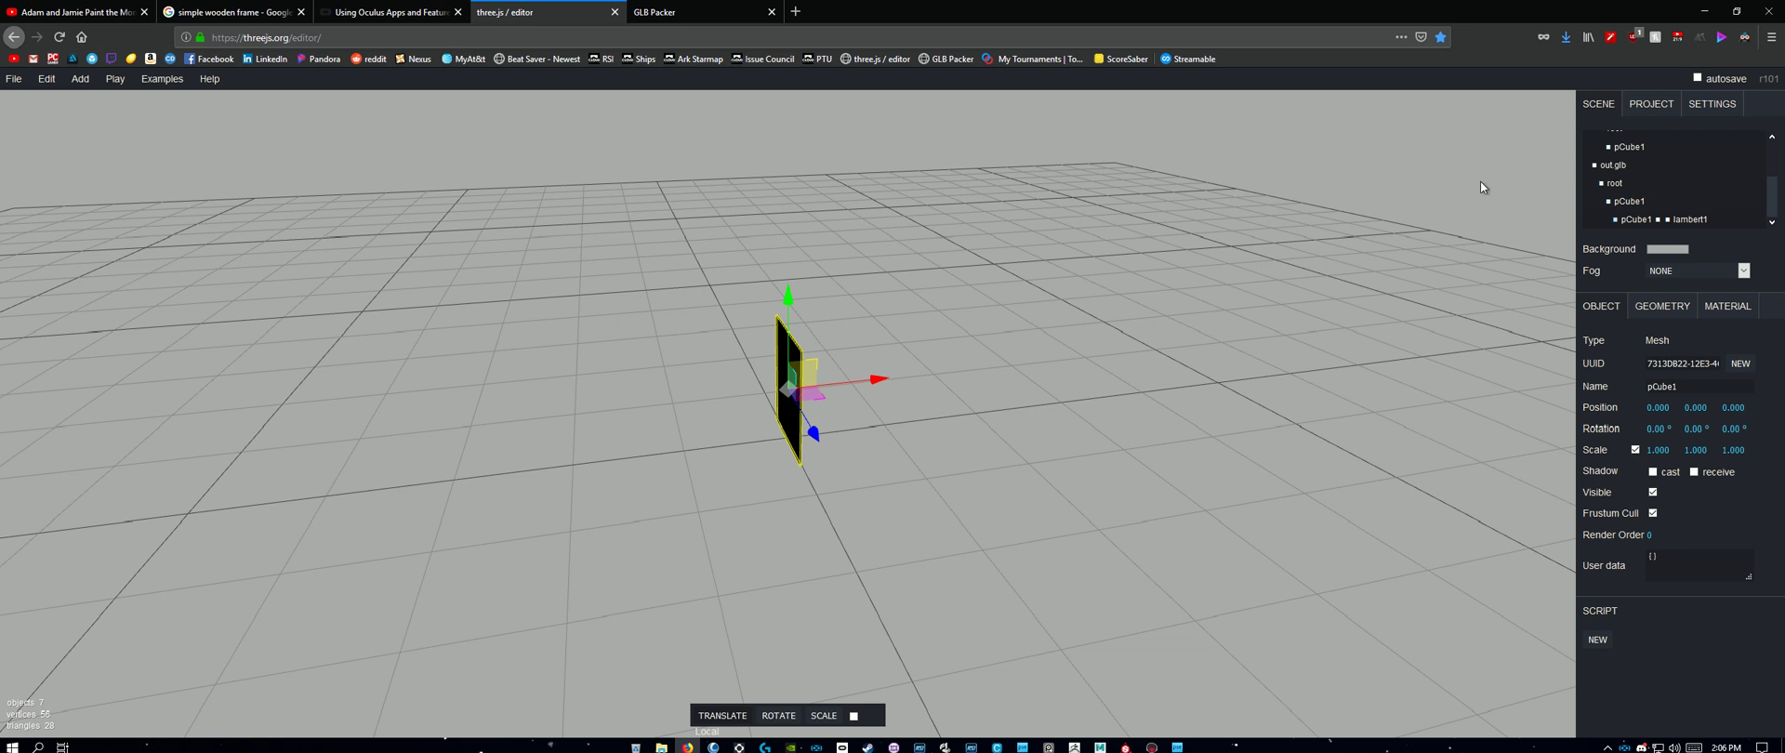
Step: Close the browser and the Taly folder window, and minimize Maya to reveal the desktop
{"action": "left_click", "coordinate": [1769, 11]}
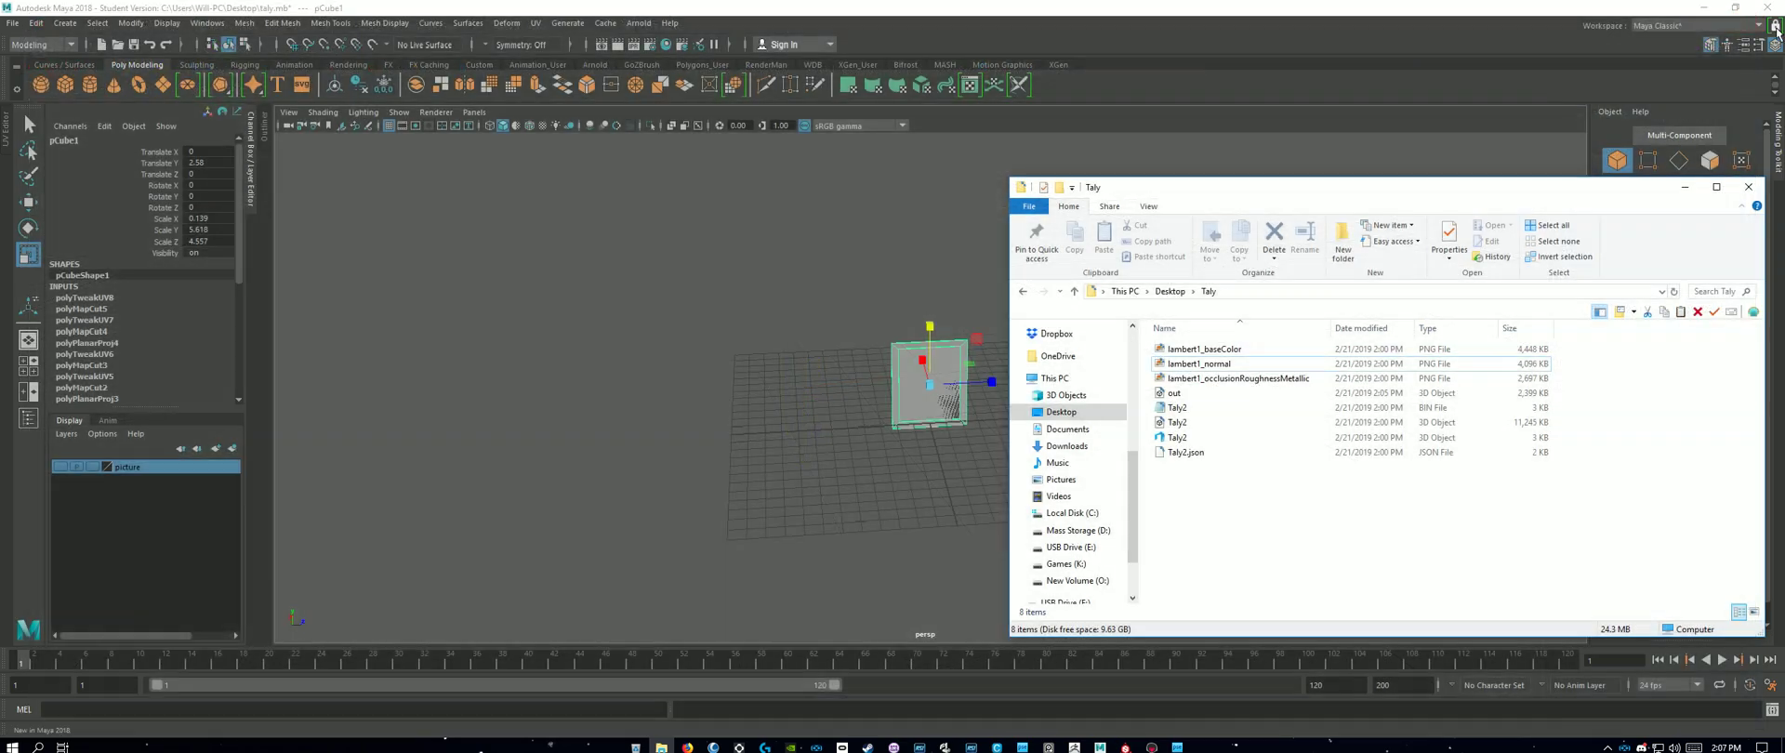
{"action": "left_click", "coordinate": [1748, 187]}
{"action": "left_click", "coordinate": [1709, 8]}
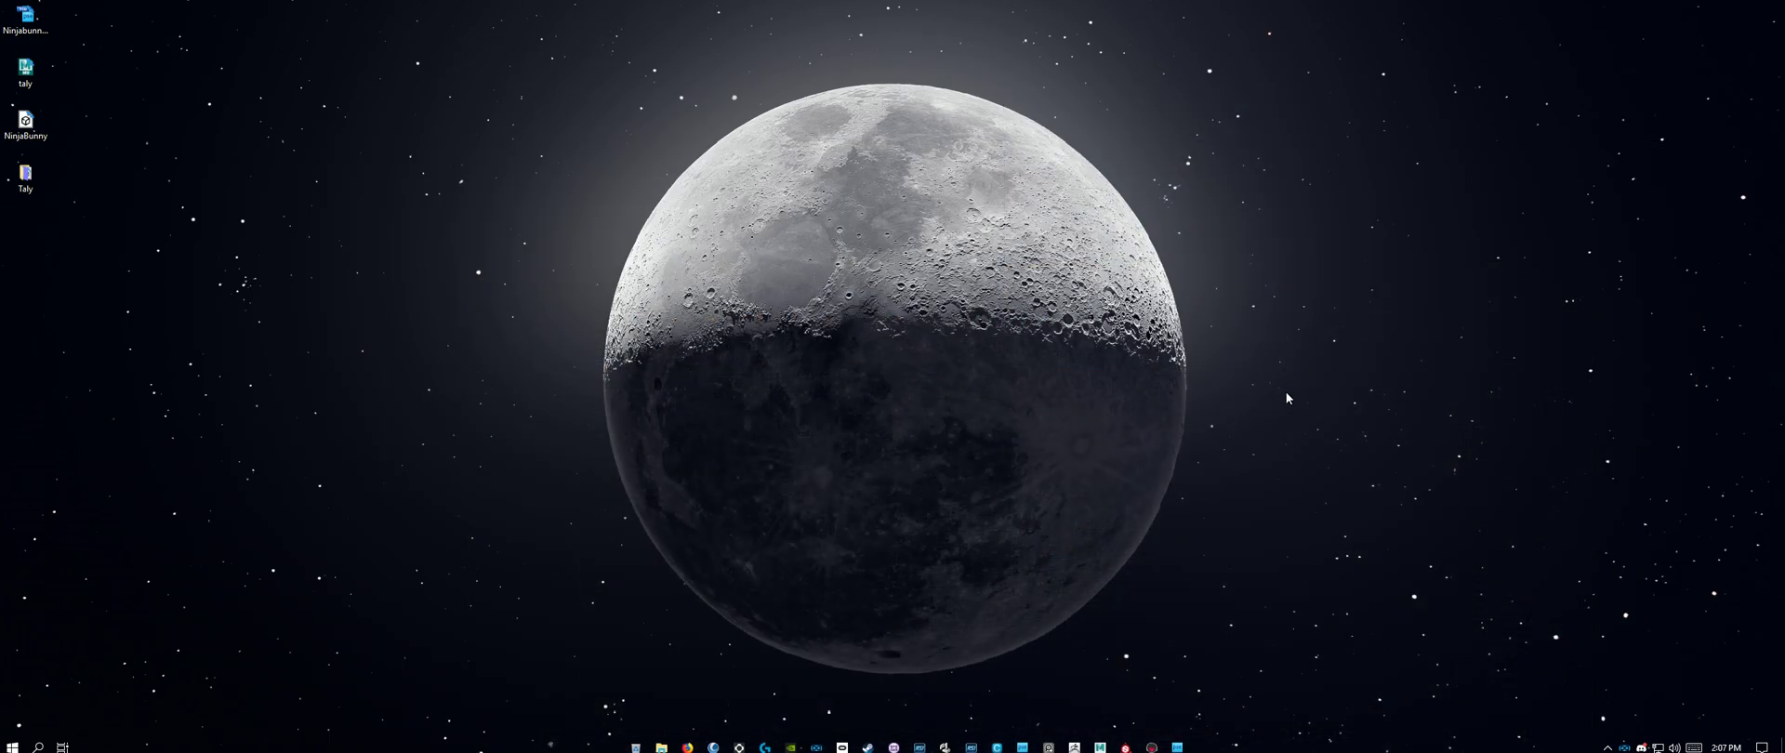
Step: Launch OculusMirror and move its window to the middle of the desktop
{"action": "left_click", "coordinate": [12, 747]}
{"action": "scroll", "coordinate": [633, 544], "scroll_direction": "down", "scroll_amount": 3}
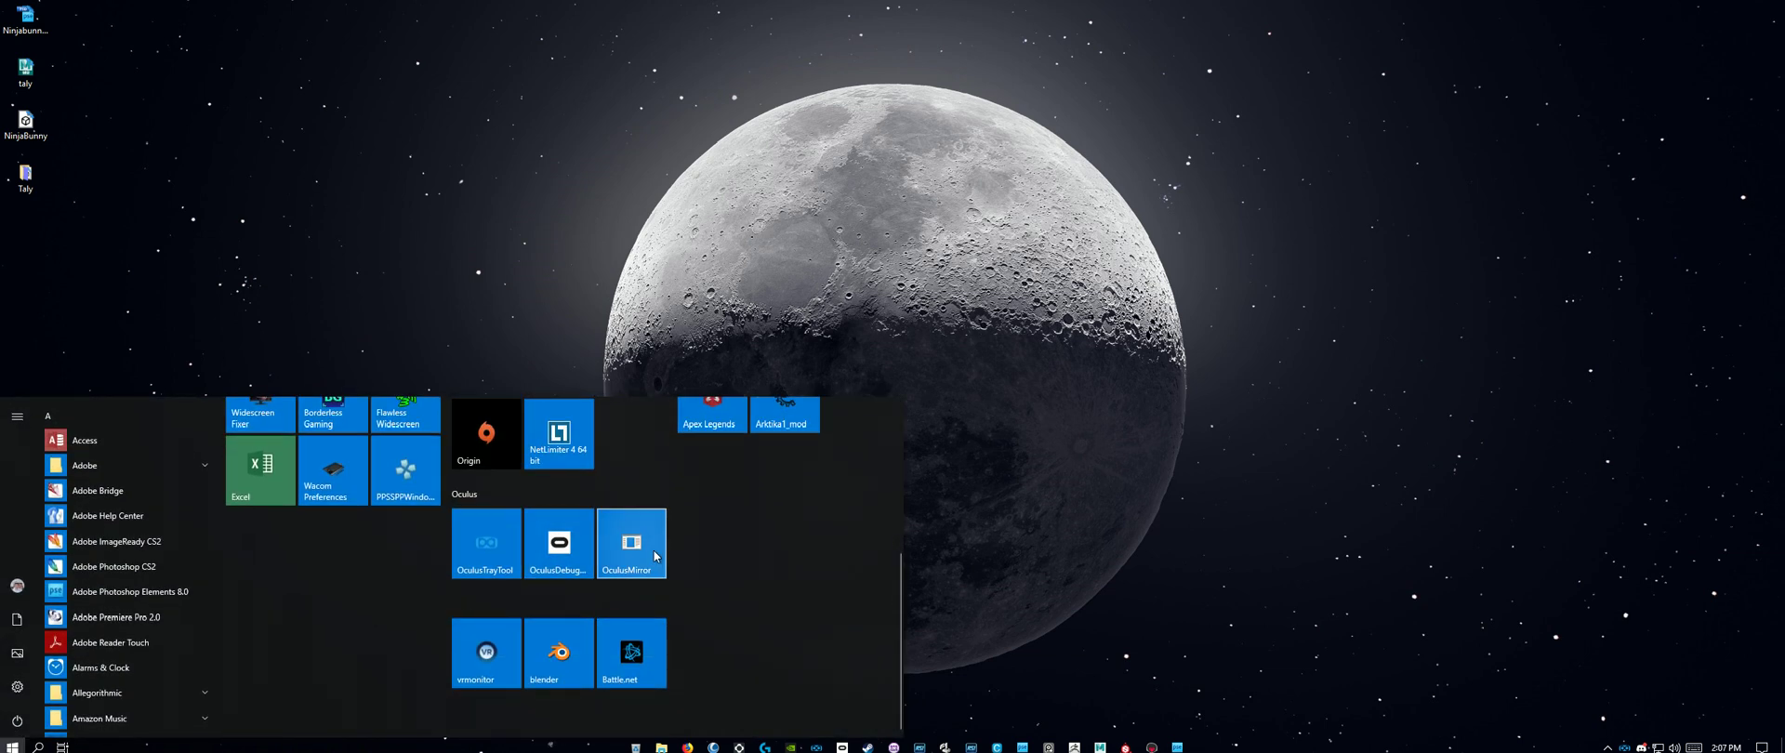
{"action": "left_click", "coordinate": [632, 544]}
{"action": "left_click_drag", "start_coordinate": [734, 20], "coordinate": [1126, 98]}
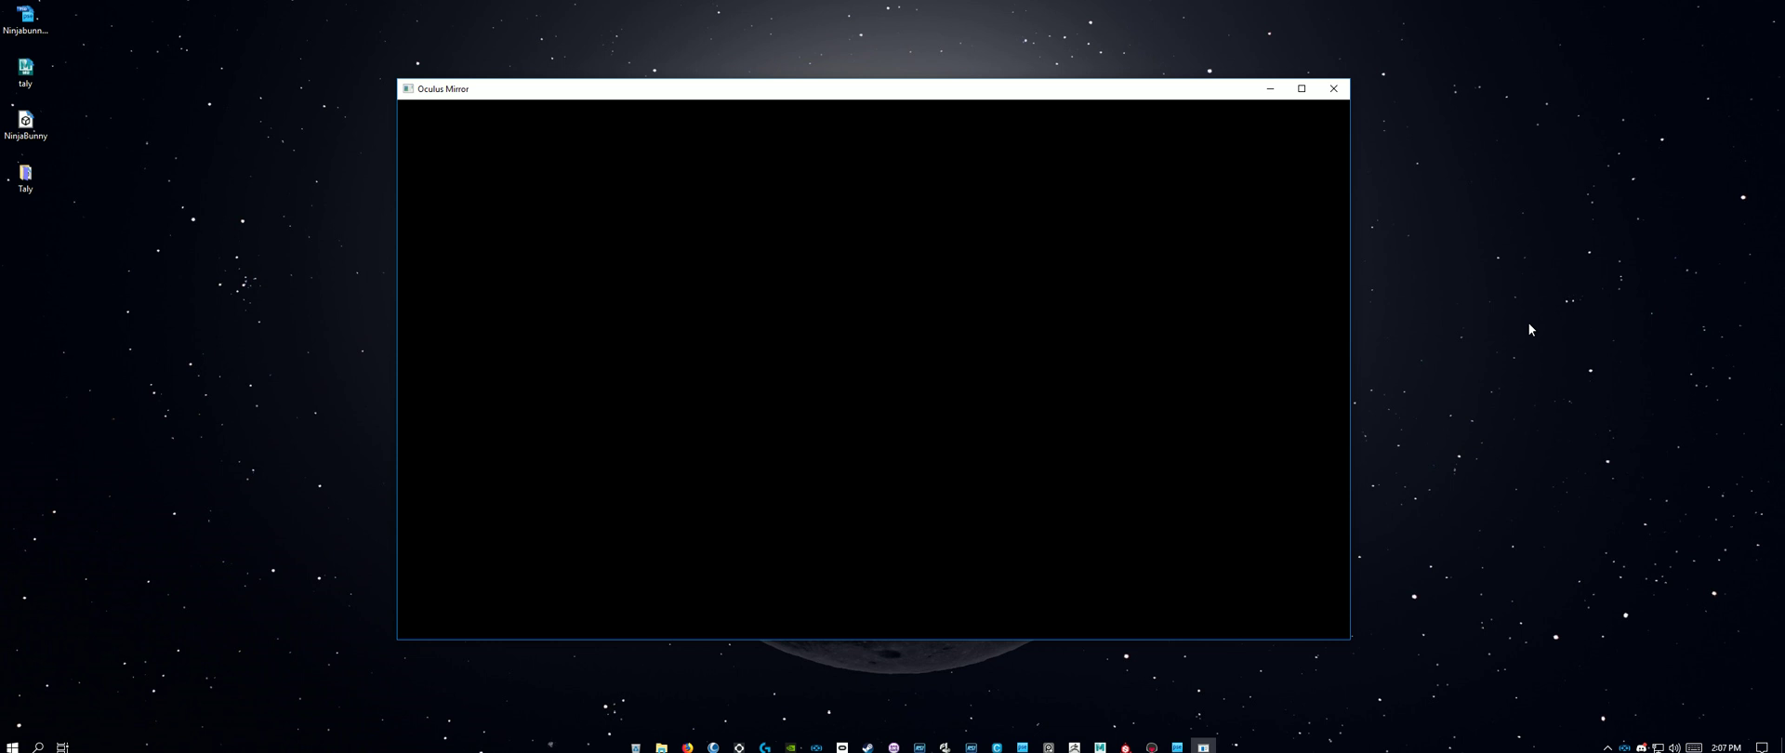